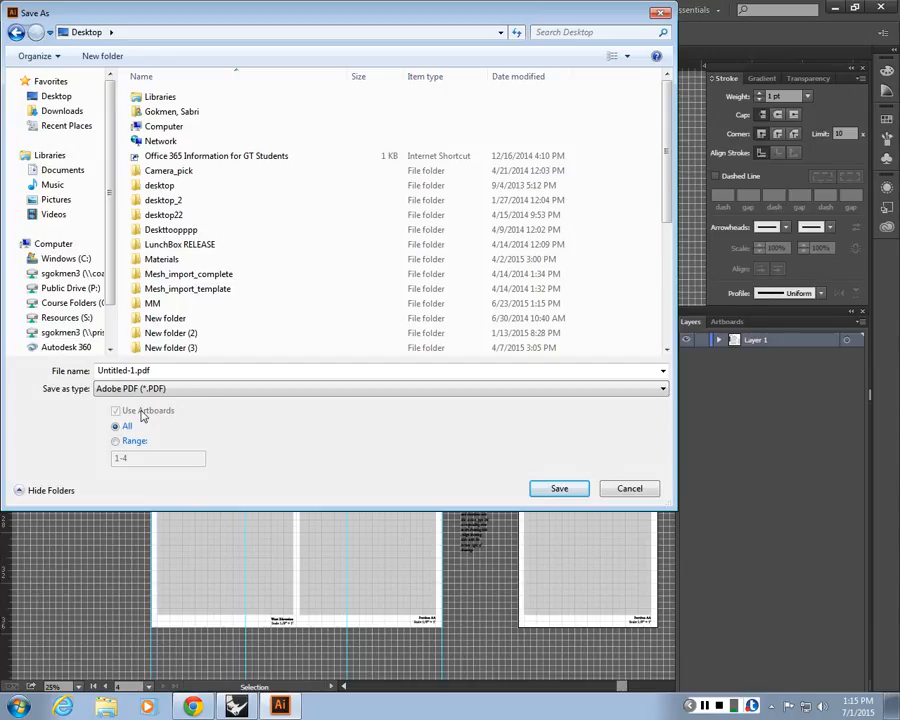
- Save the document to the Desktop as a PDF named test1 with all artboards included
drag(490, 16, 575, 20)
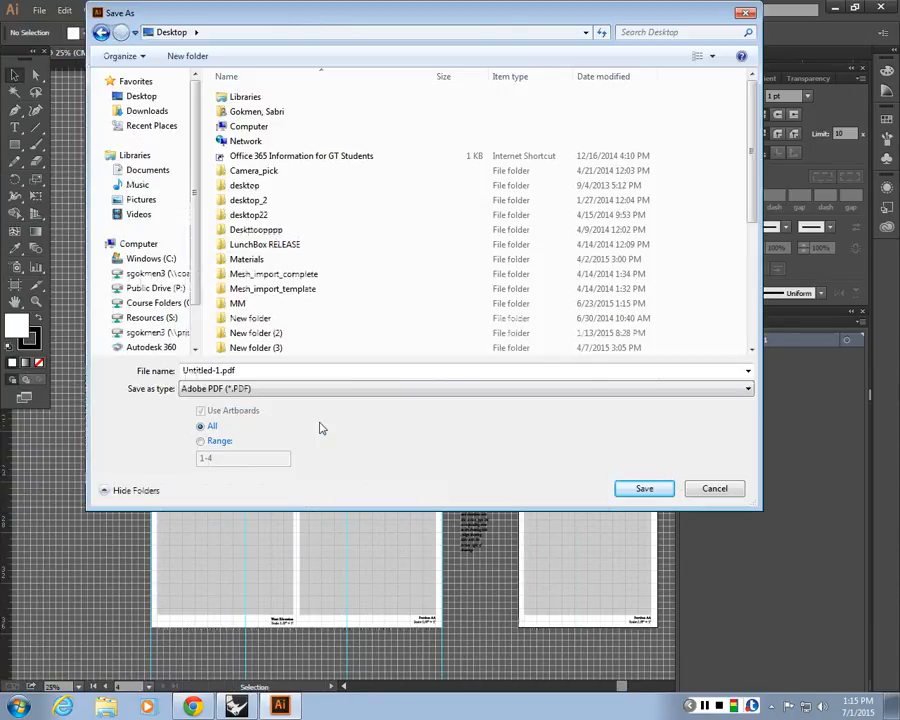
click(202, 443)
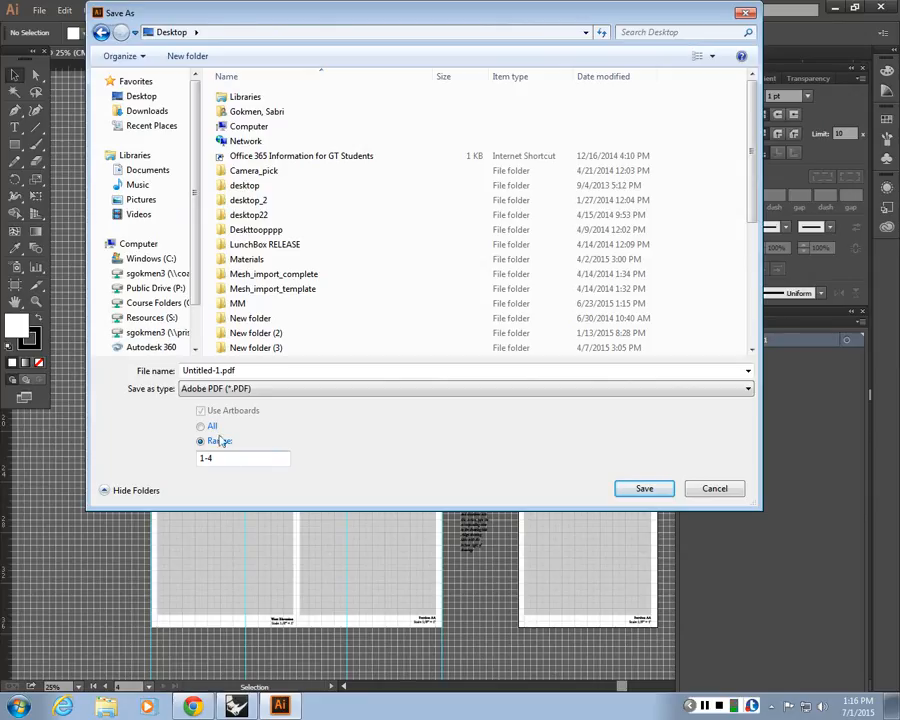
click(222, 440)
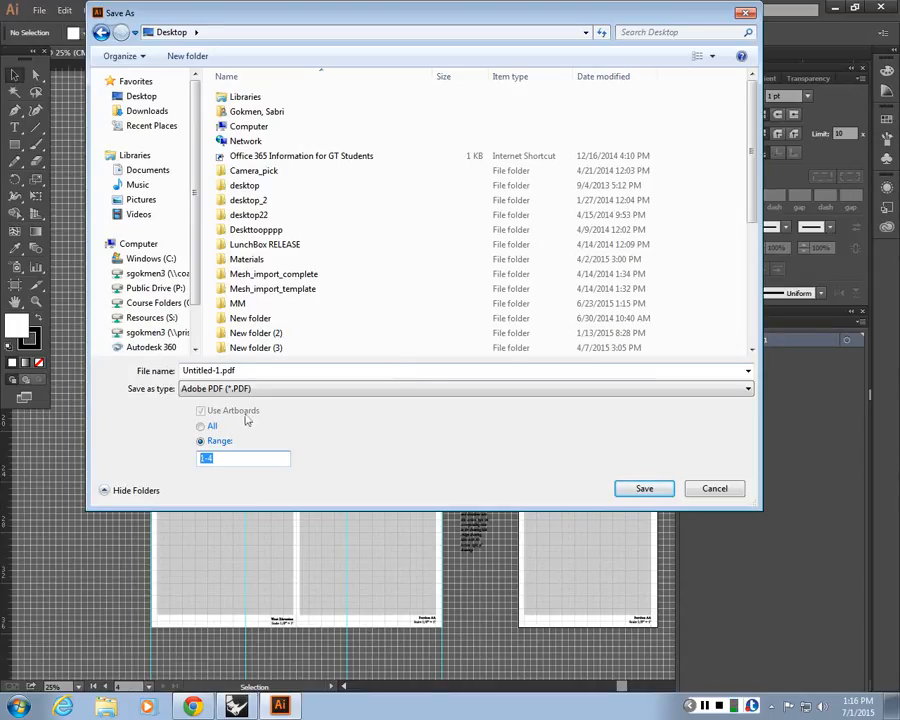
click(201, 426)
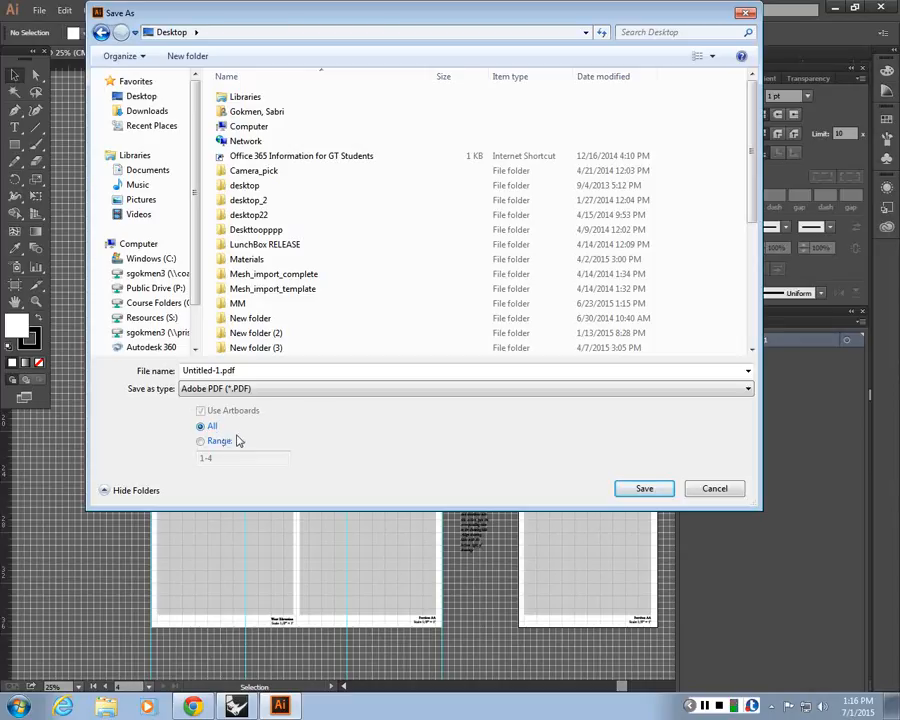
click(249, 370)
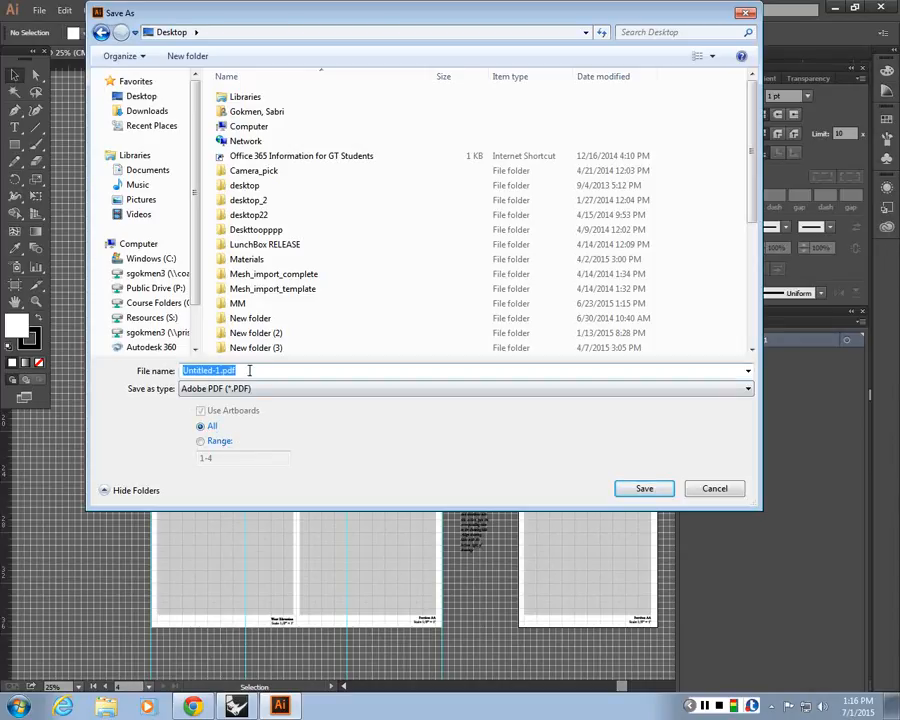
text(test1)
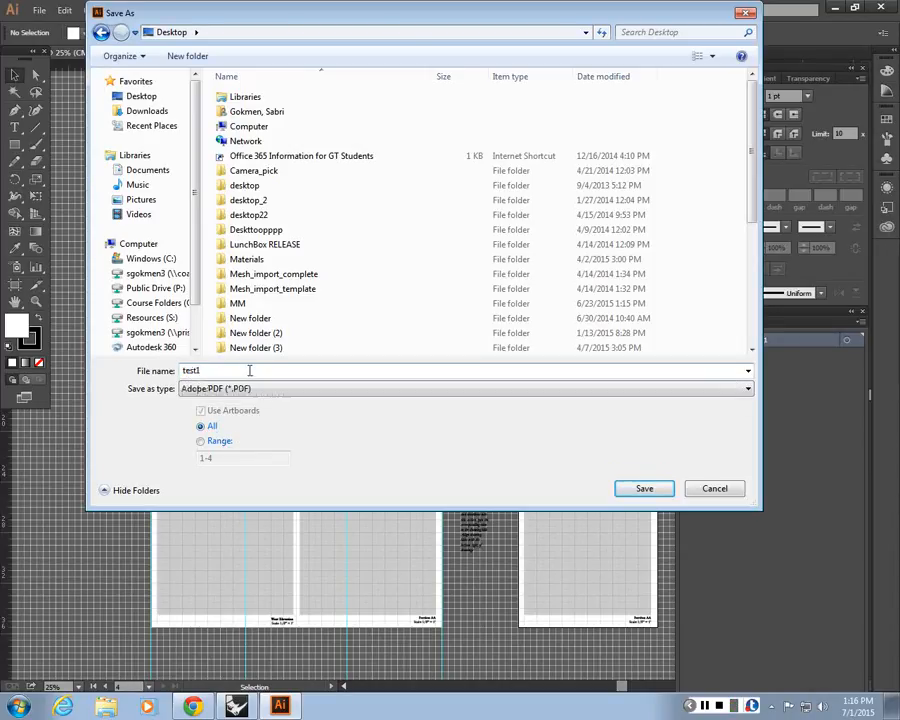
click(644, 488)
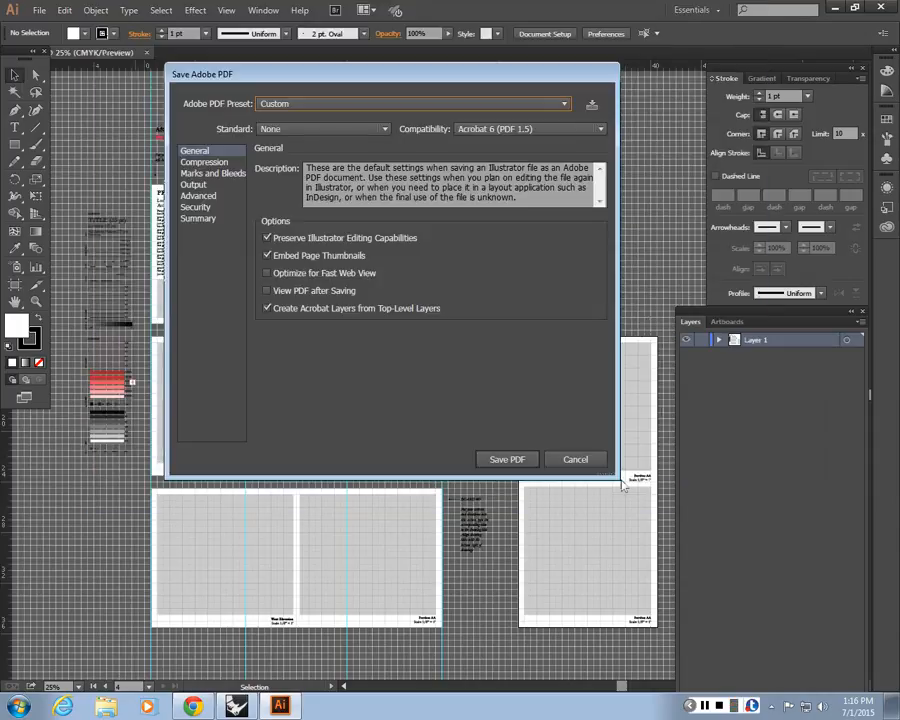
- Export test1 with the [Press Quality] PDF preset and no printer's marks or document bleed
drag(257, 91, 347, 156)
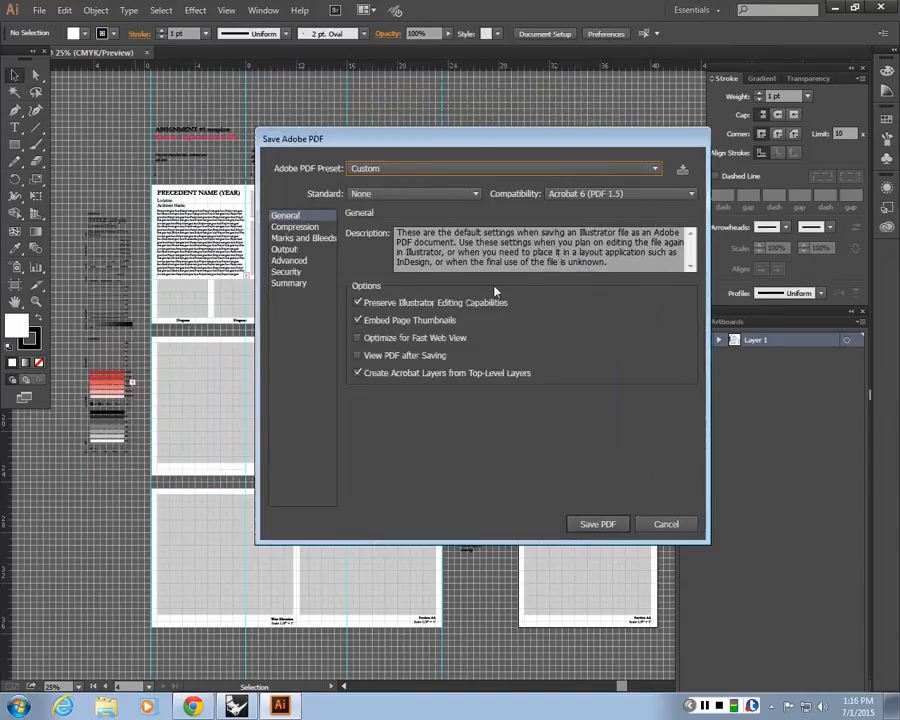
click(380, 168)
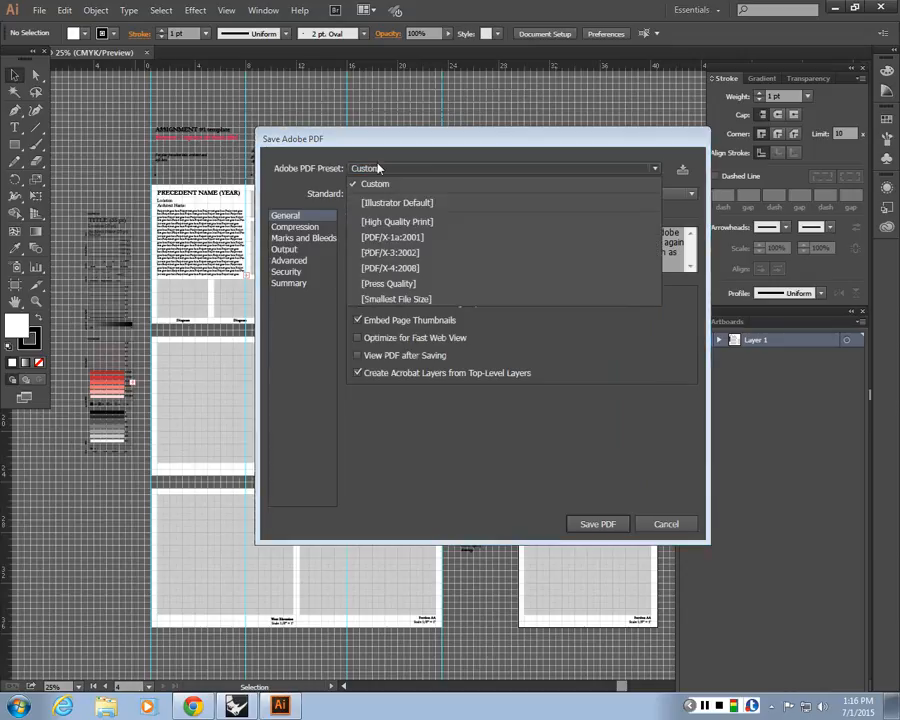
click(386, 284)
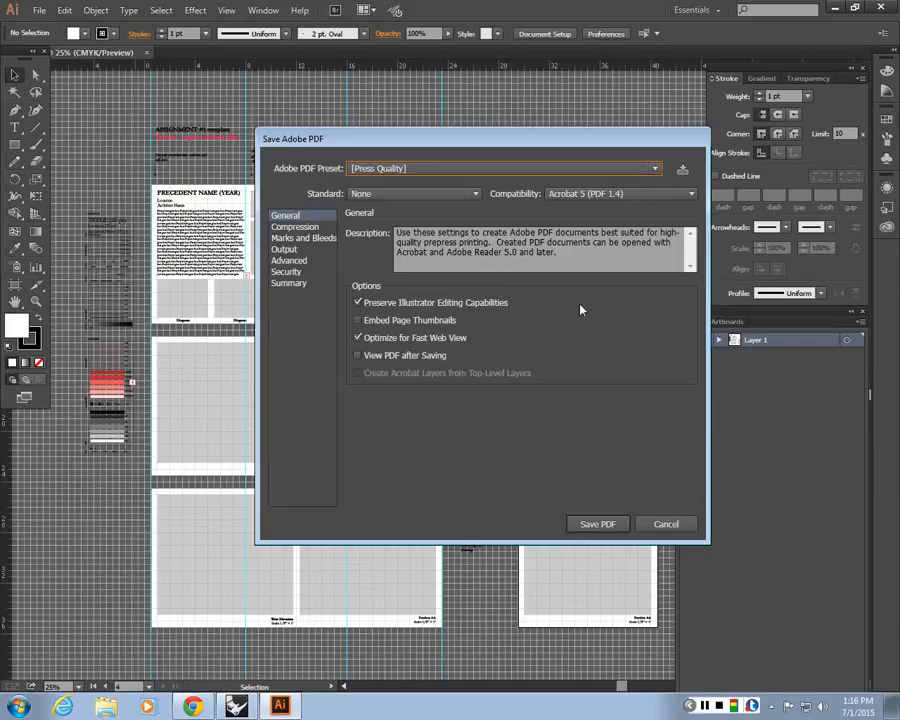
click(305, 240)
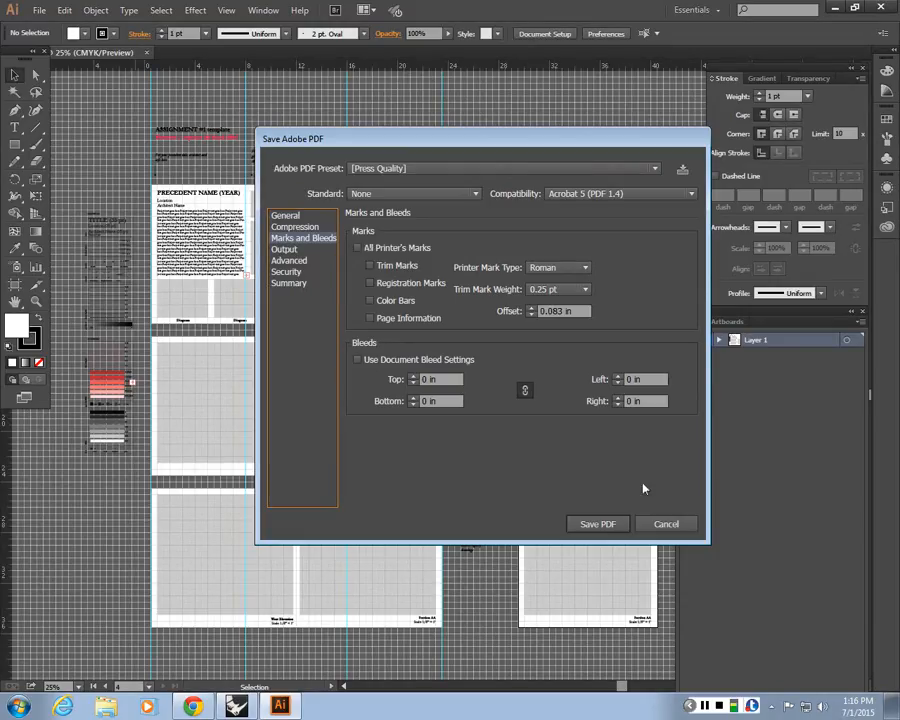
click(578, 523)
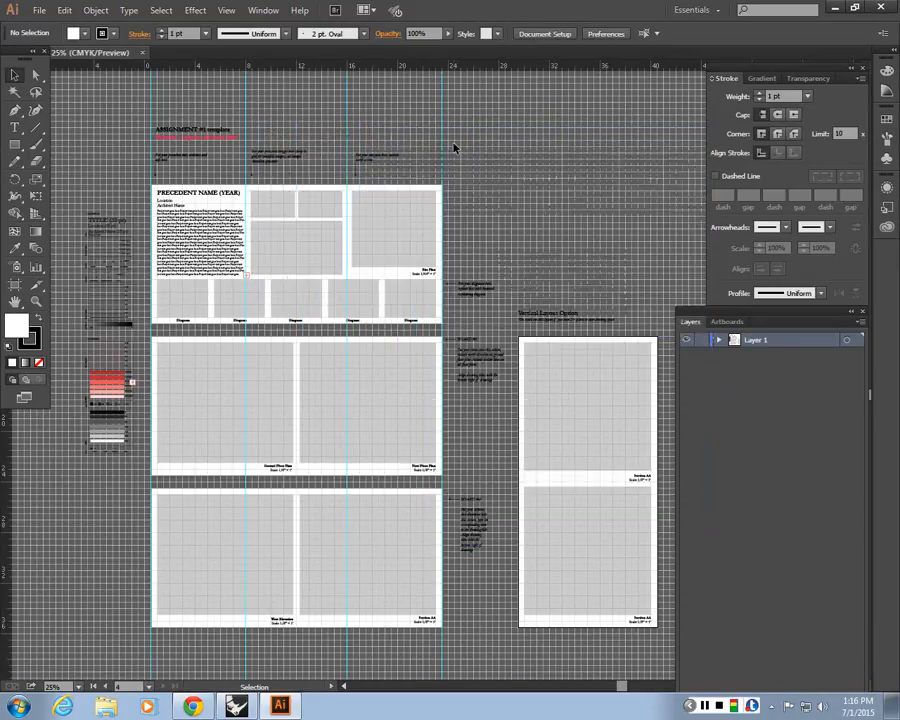
- Save the document under the new name test2.pdf on the Desktop, including all artboards
click(39, 9)
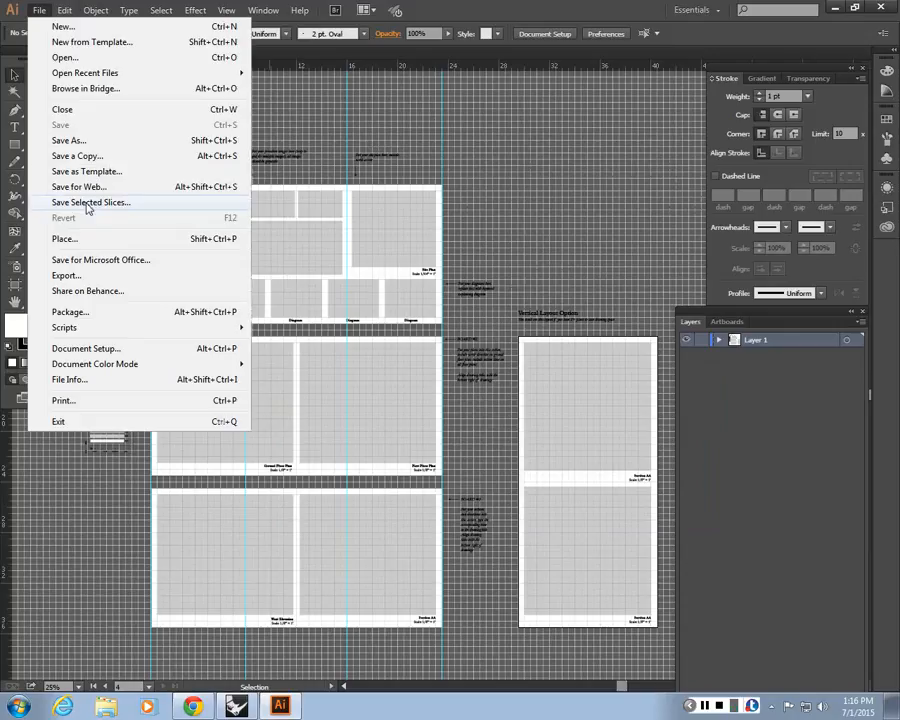
click(62, 137)
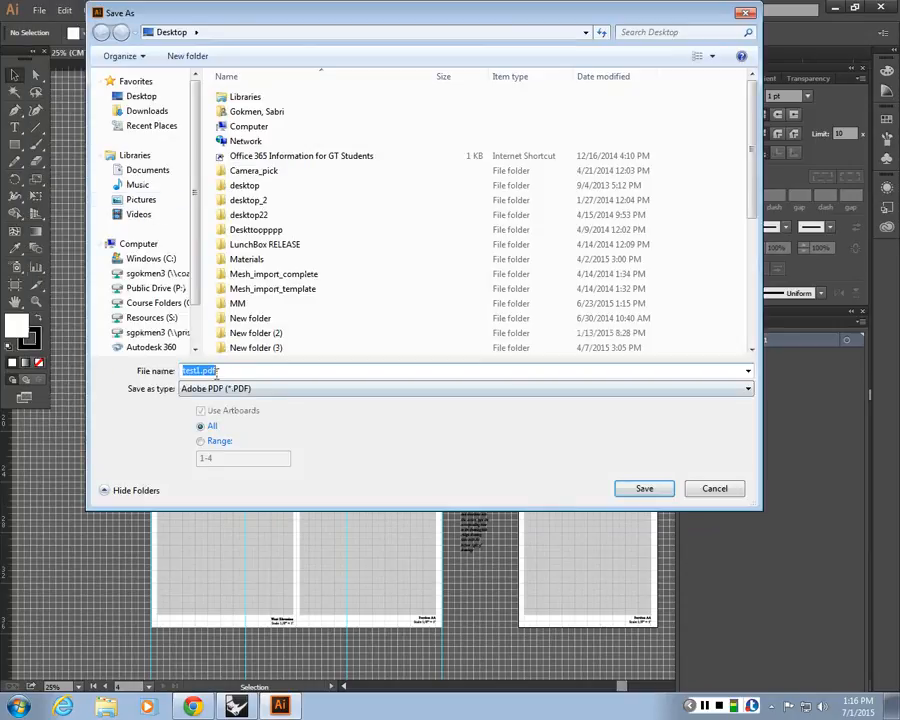
click(199, 370)
text(2)
click(645, 490)
- Turn on all printer's marks while keeping the [Press Quality] preset, and export the PDF
click(435, 169)
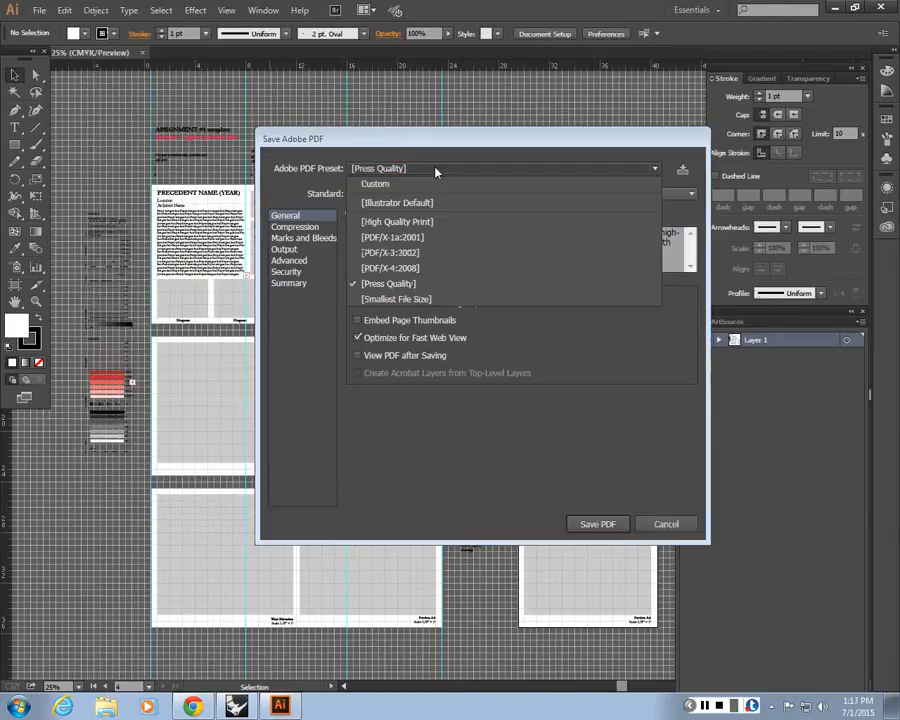
click(401, 144)
click(295, 242)
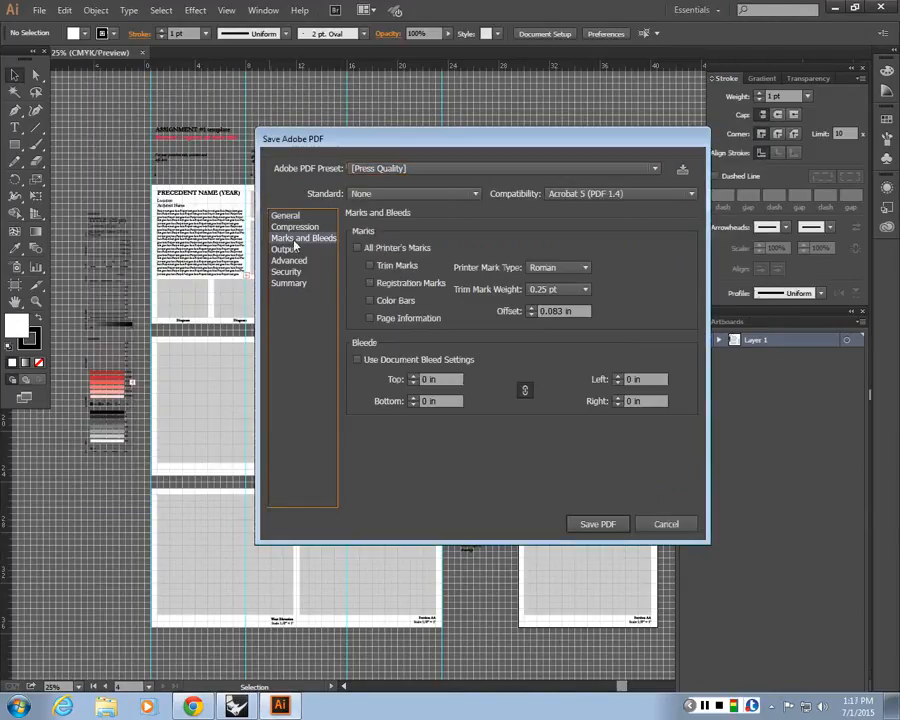
click(357, 249)
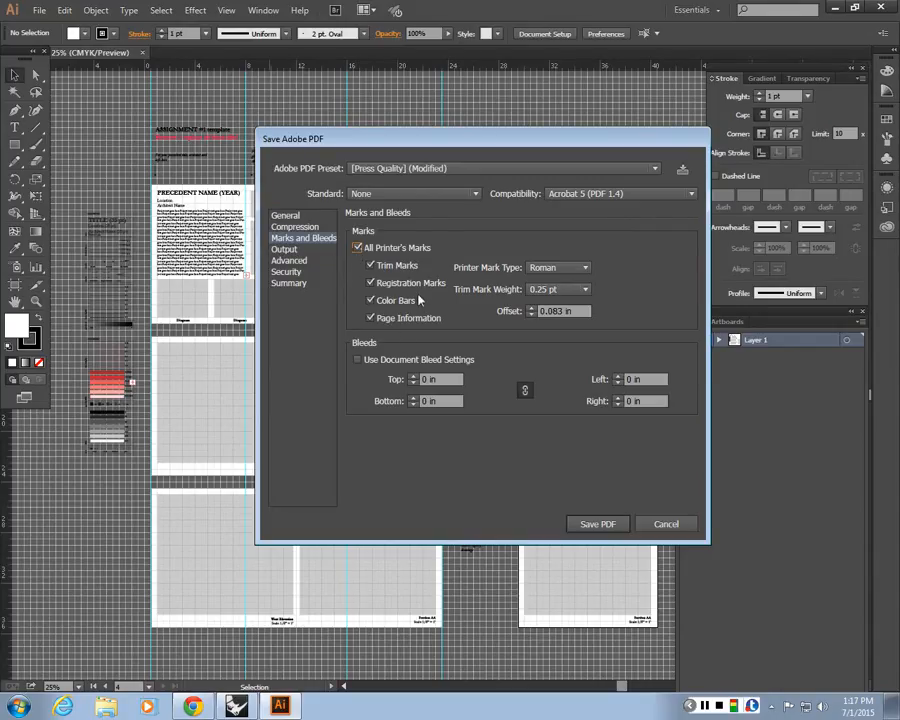
click(588, 522)
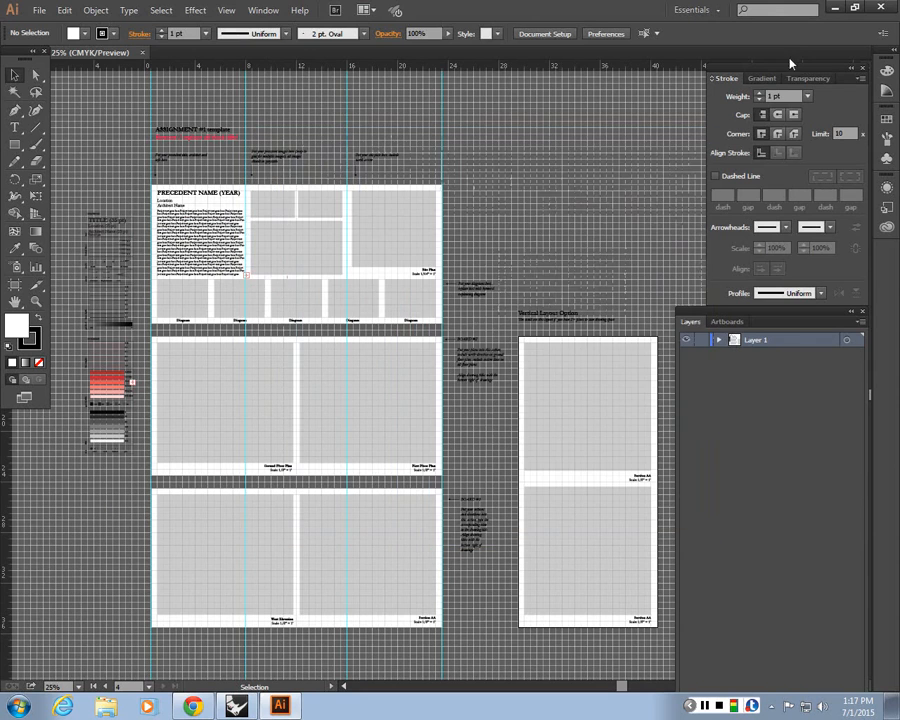
- Open the exported PDF from the desktop to examine its printer's marks and page size, and close it
click(835, 8)
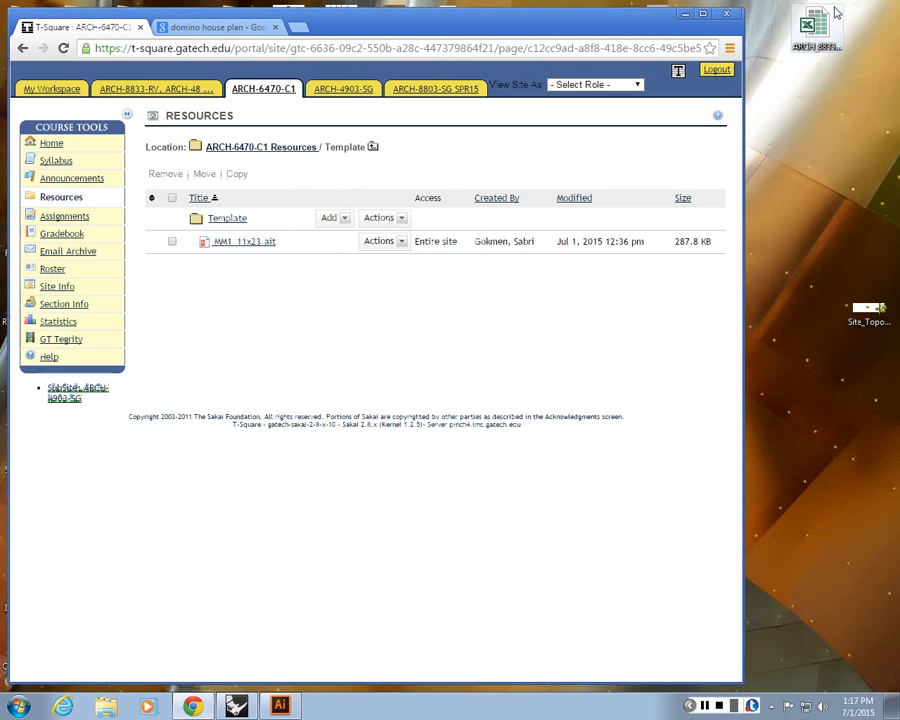
click(685, 14)
click(659, 378)
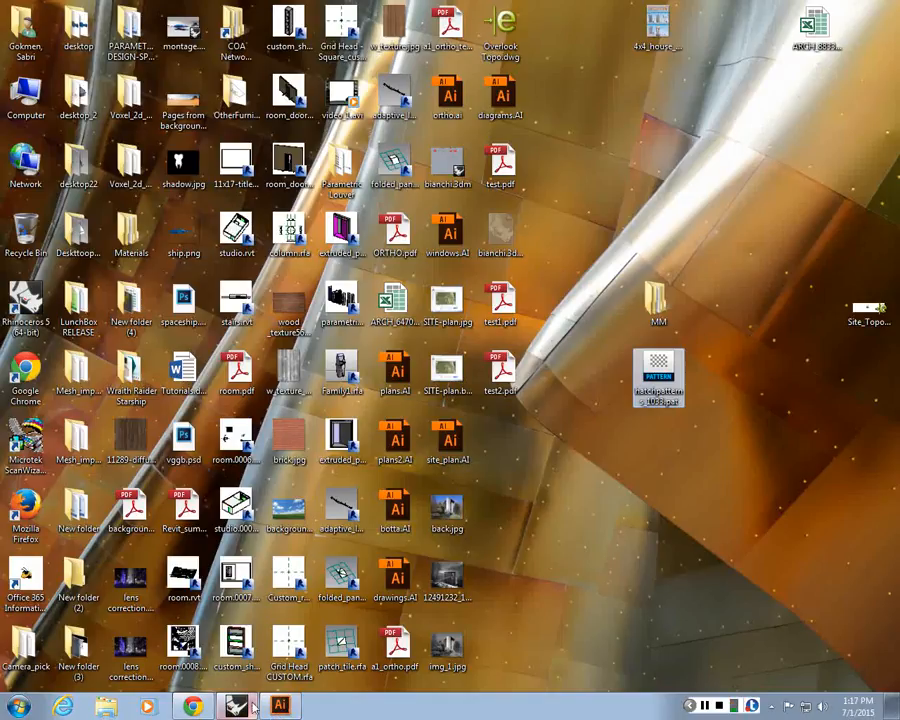
double_click(497, 320)
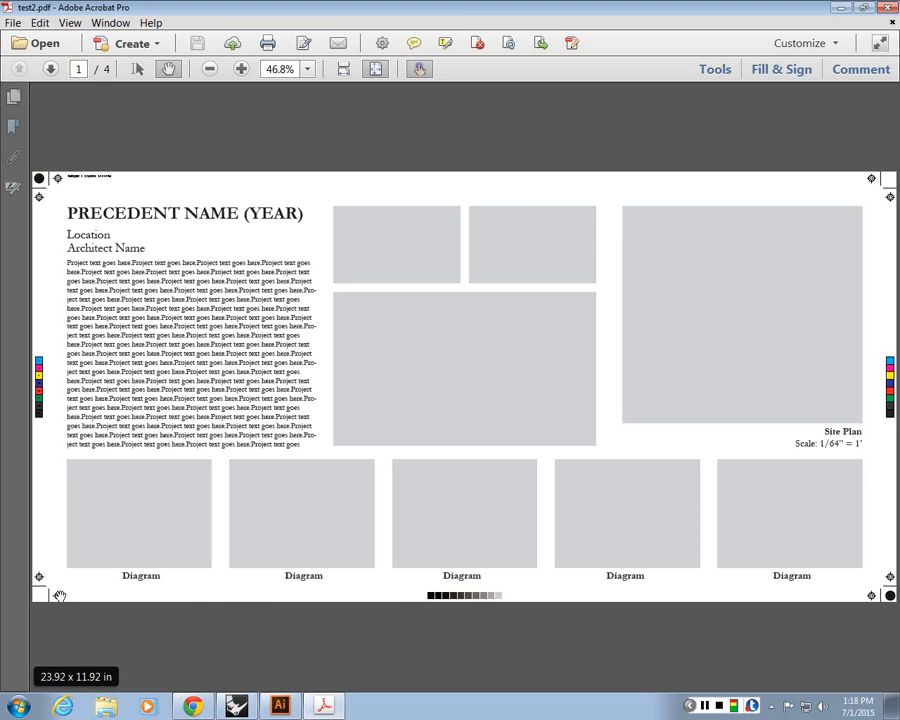
key(alt+F4)
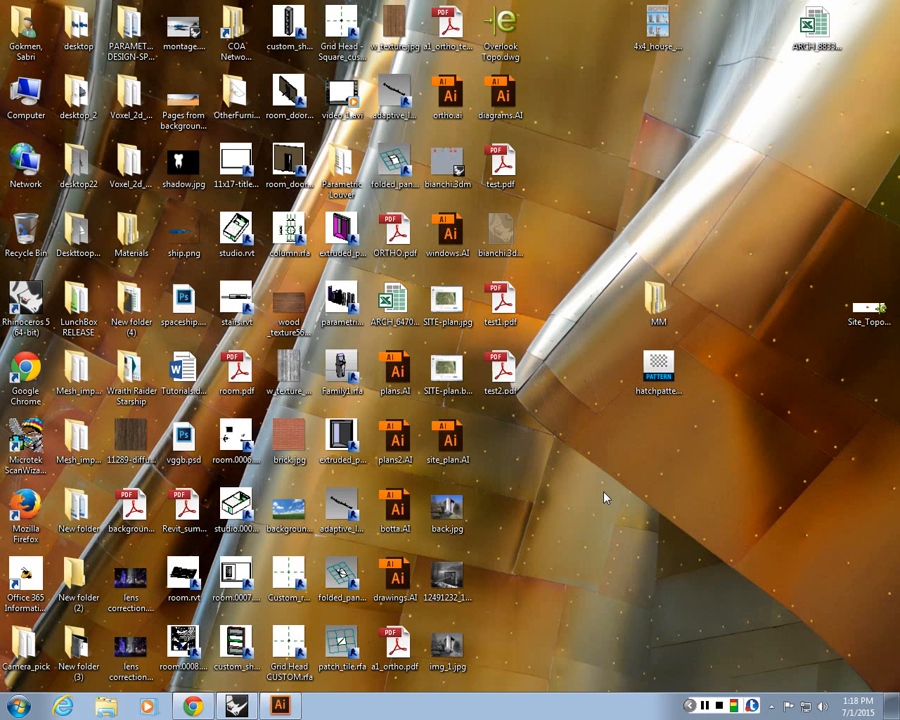
- Launch Photoshop CC 2014, minimize it, and switch back to the board template in Illustrator
click(18, 706)
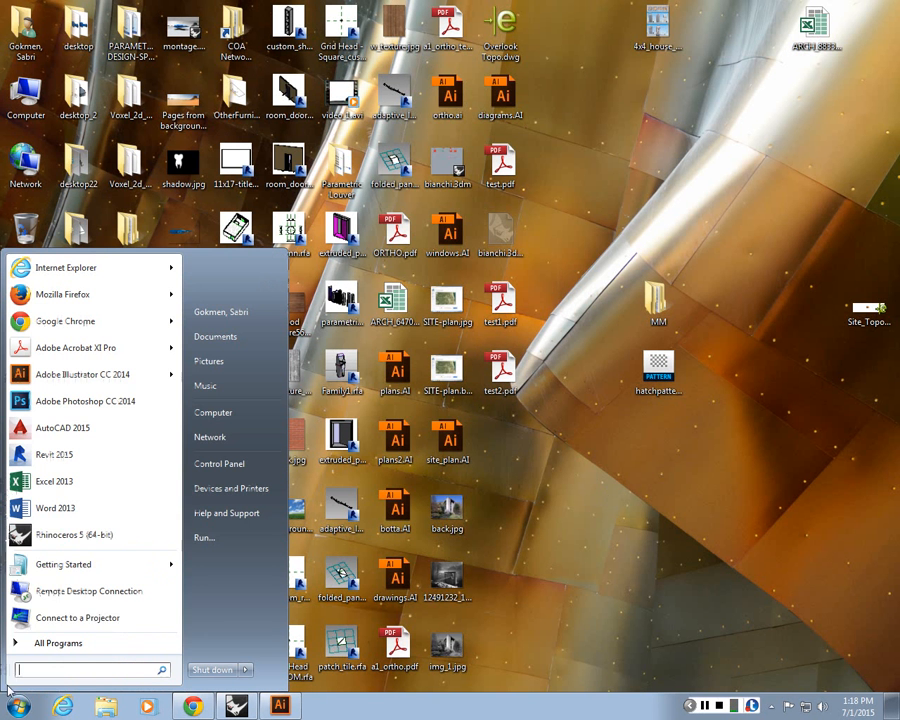
click(62, 400)
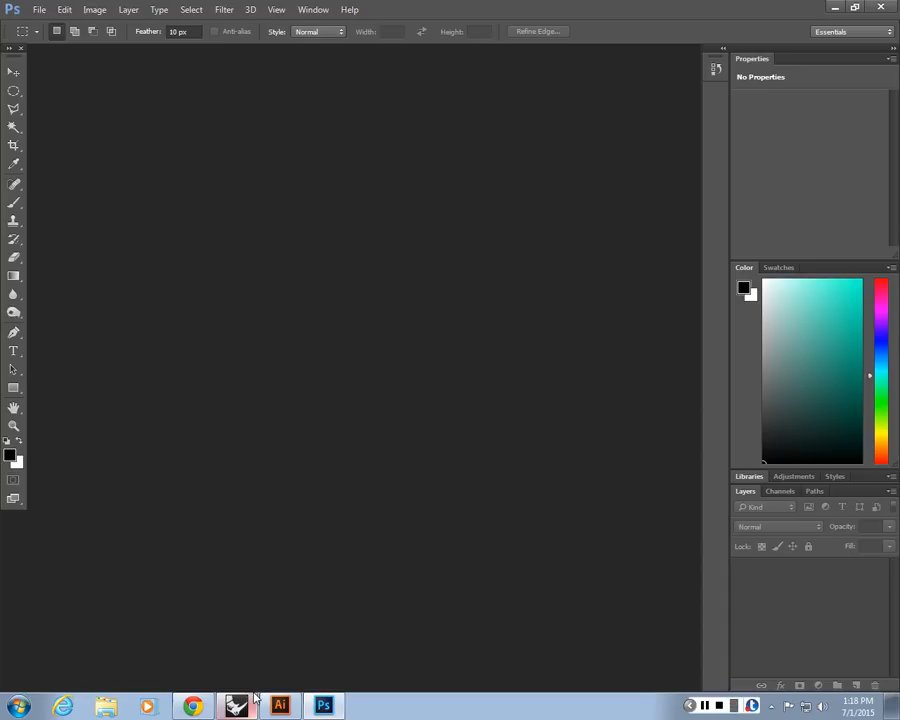
click(836, 7)
click(281, 707)
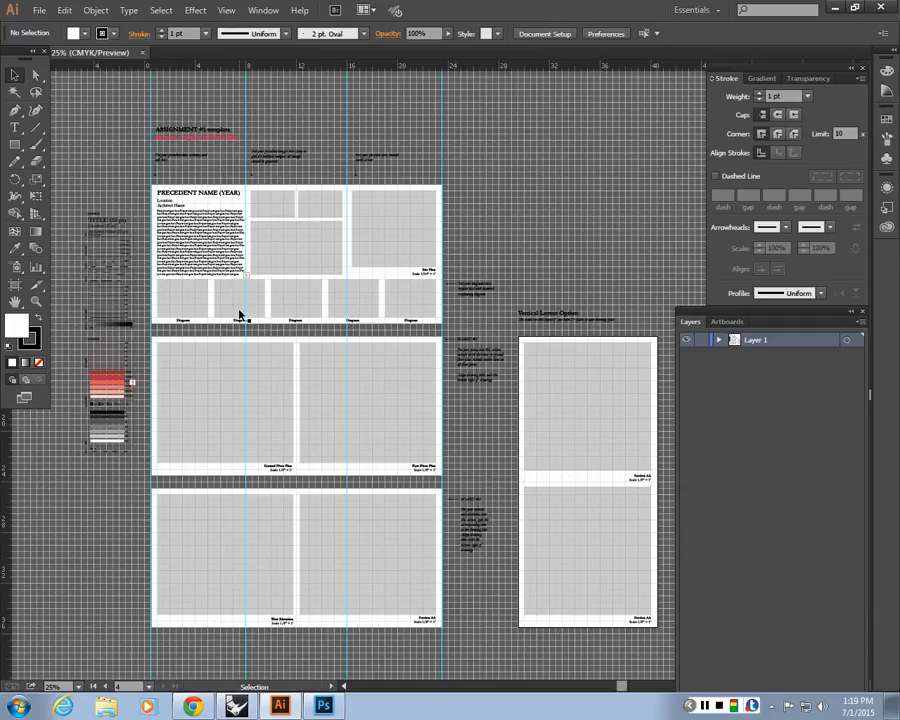
- Inspect the second board's ground floor plan placeholder and caption, and the template's artboard boundaries
click(223, 386)
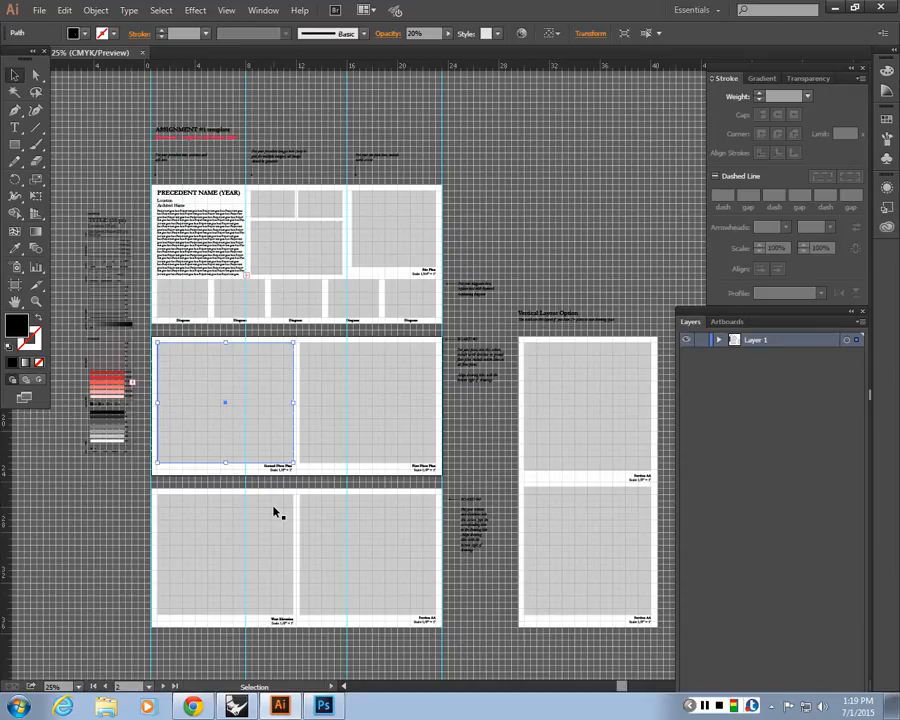
click(277, 469)
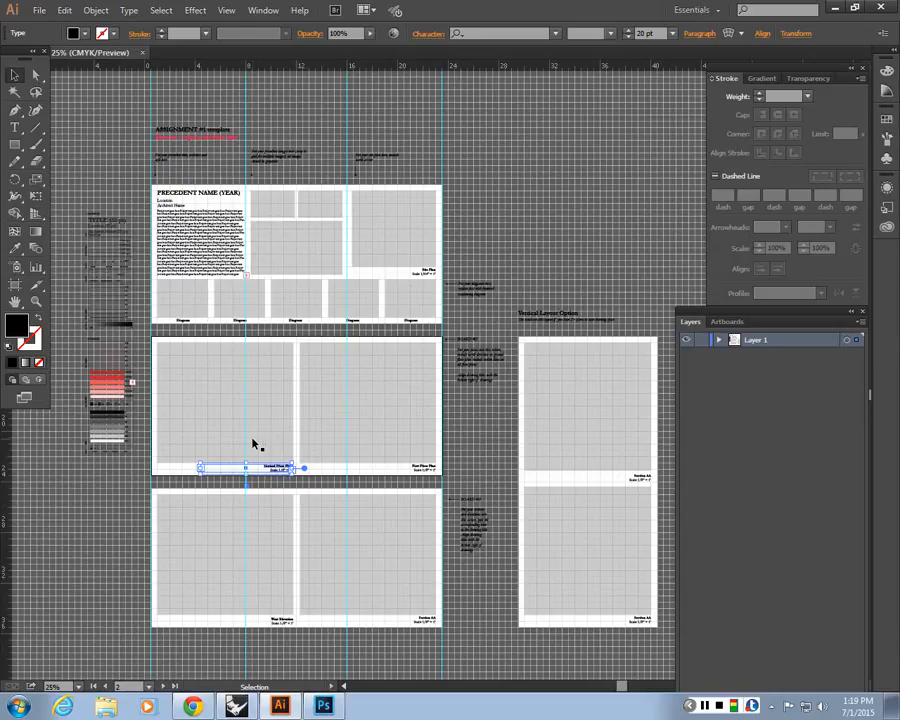
click(466, 474)
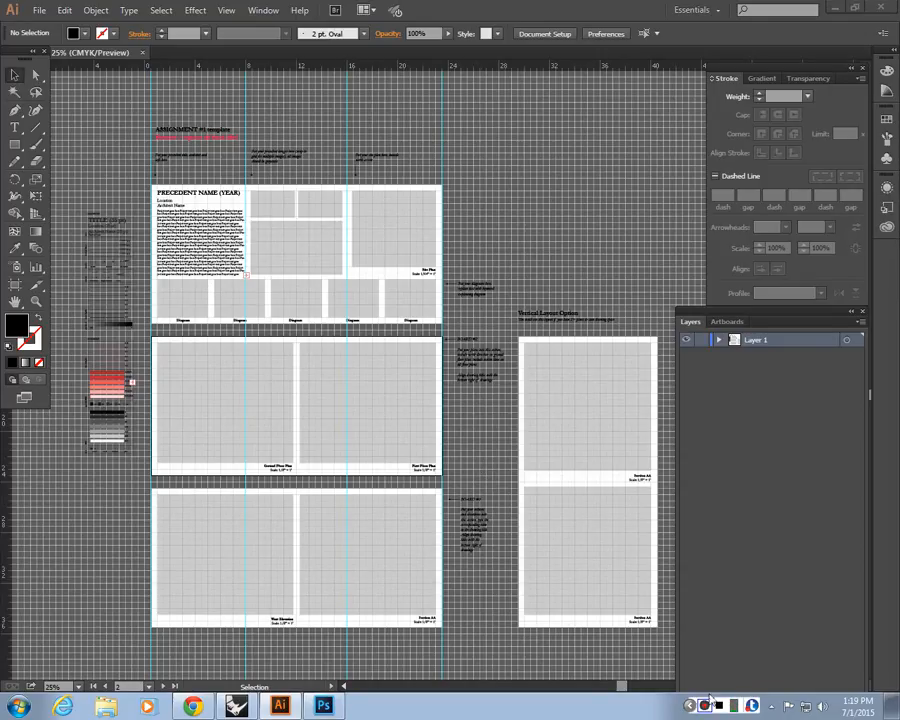
key(shift+o)
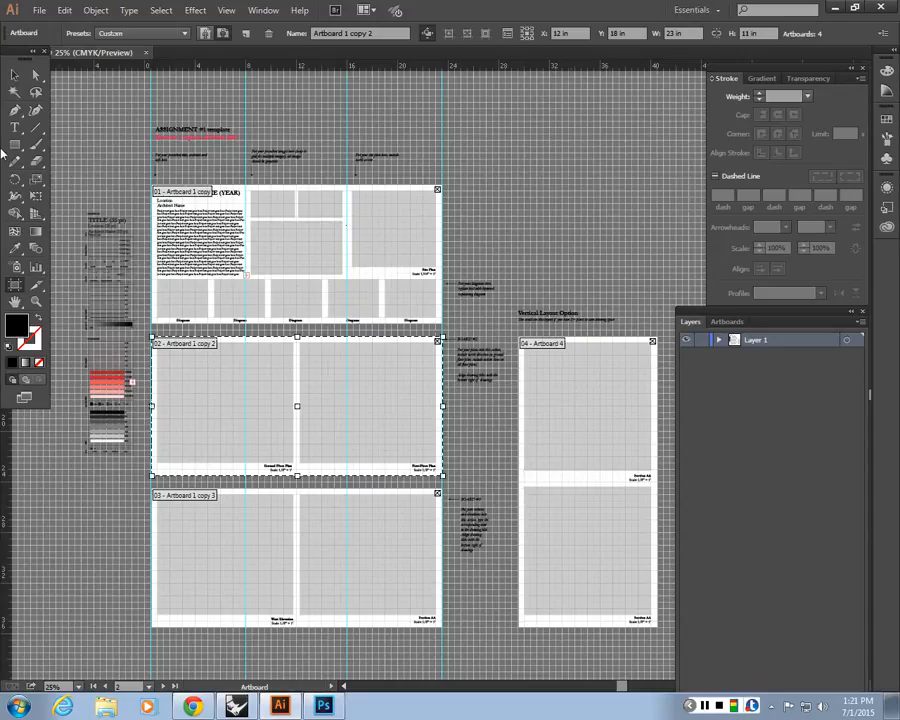
click(14, 75)
click(39, 10)
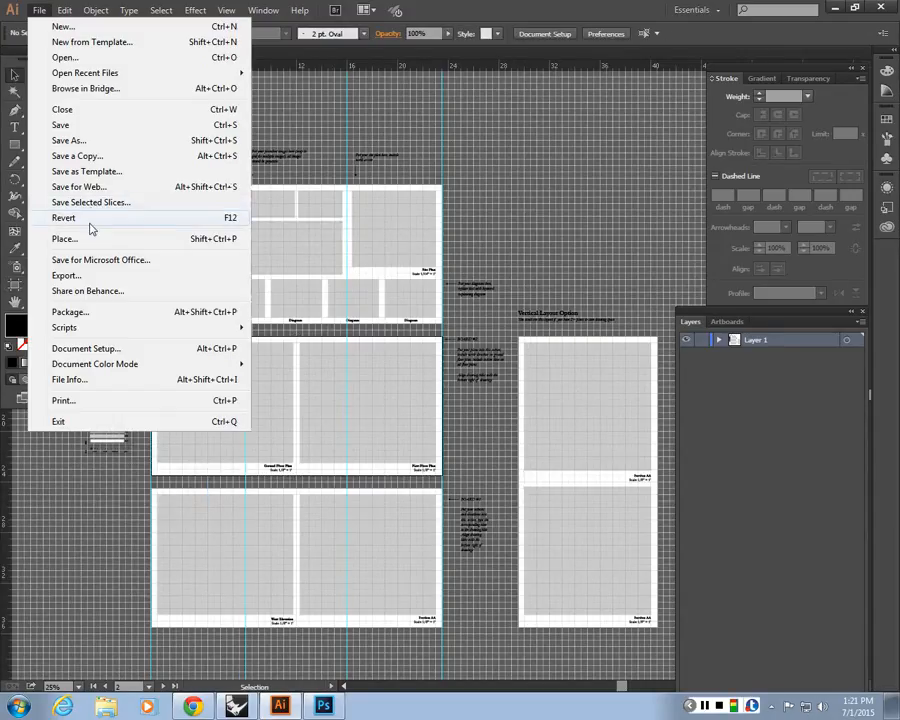
key(ctrl+shift+s)
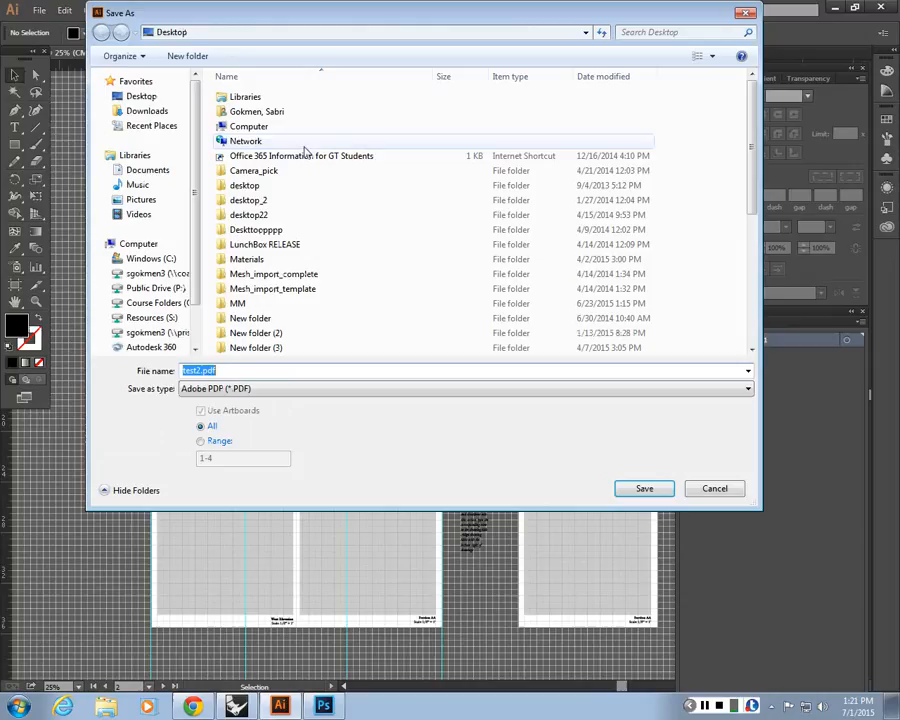
click(203, 445)
click(203, 444)
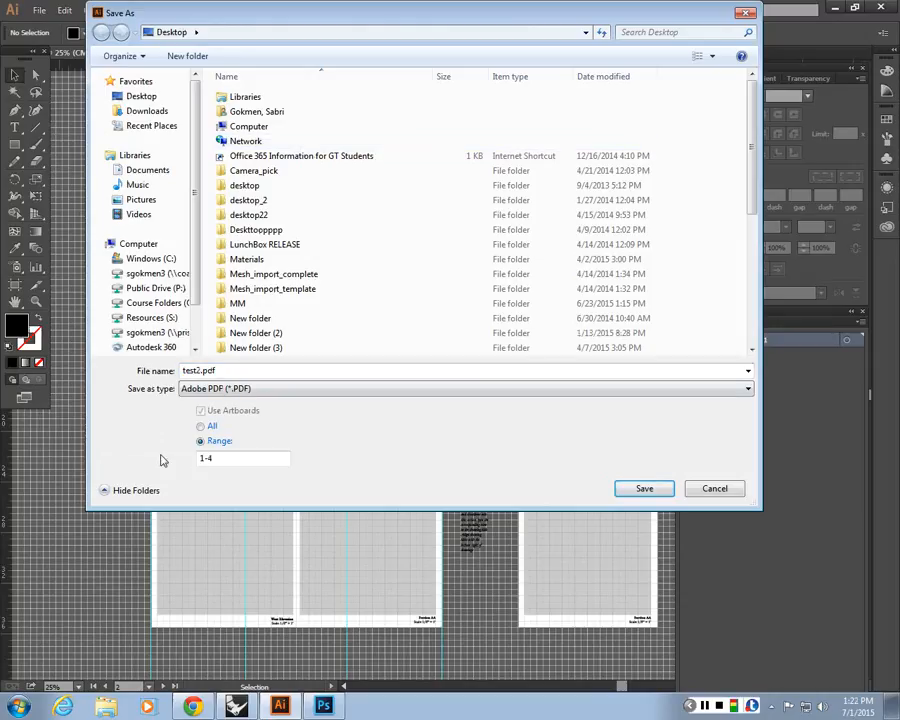
click(714, 488)
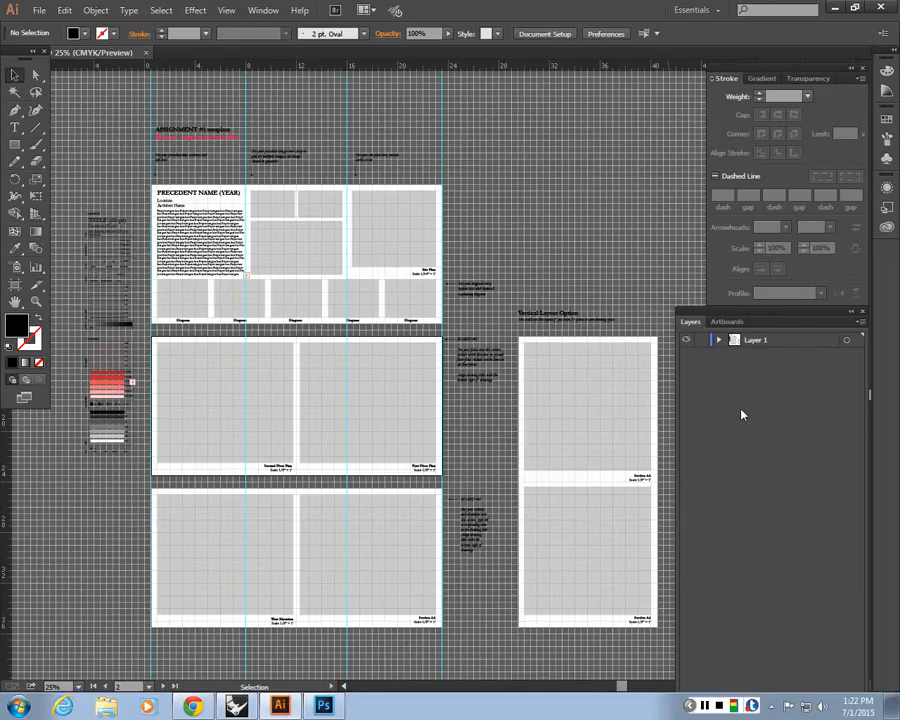
- Reopen test2.pdf from the desktop to review its first page, and switch to the course Resources page in Chrome
click(833, 9)
double_click(497, 372)
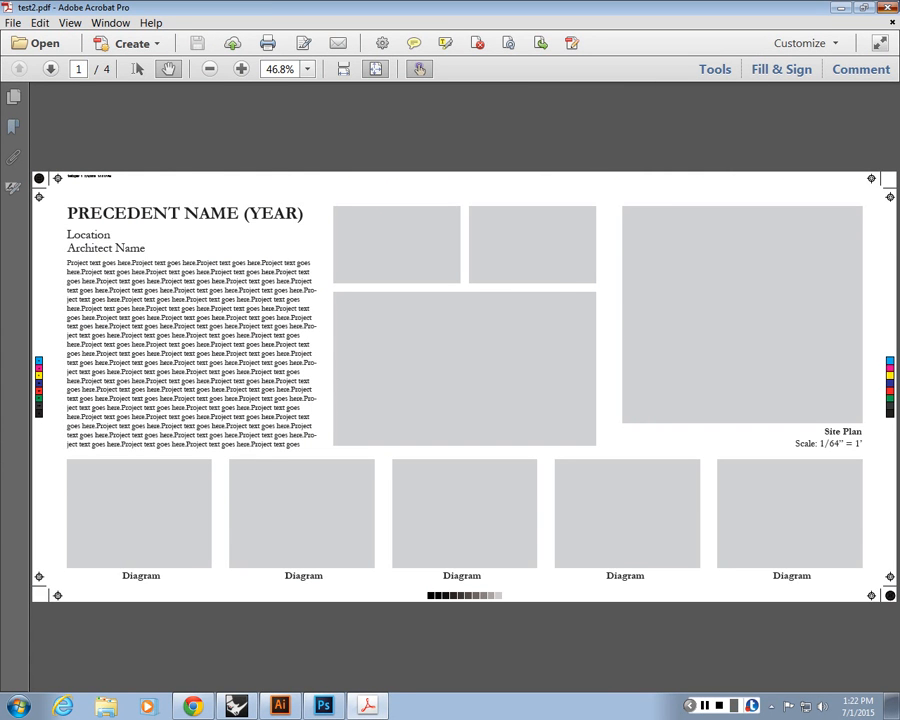
click(836, 7)
click(193, 706)
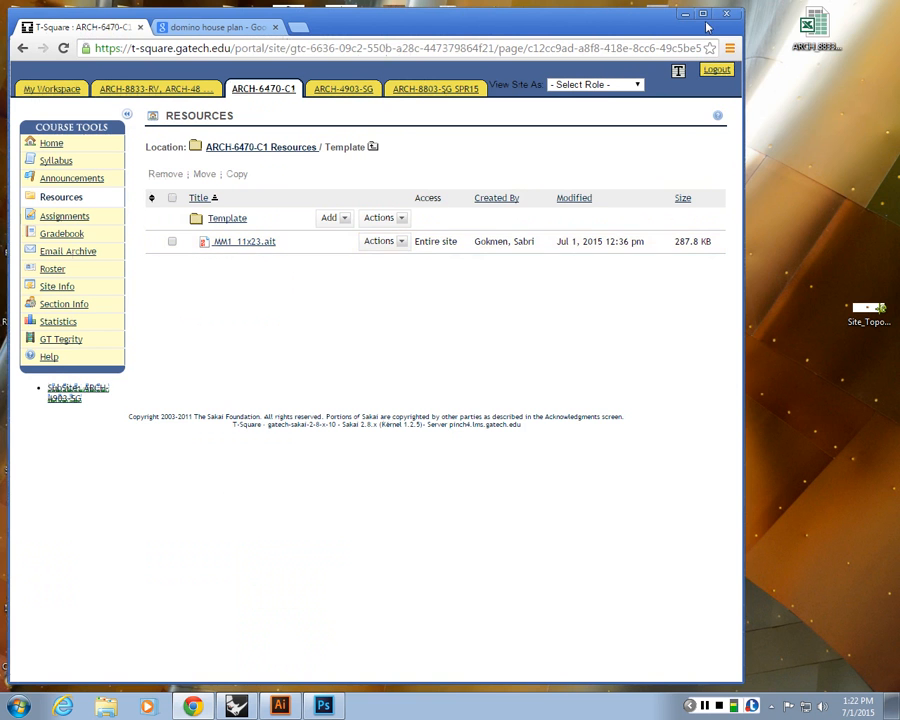
- Leave the course Resources page and the Illustrator template for Rhino, and look over the finished staircase model in the Perspective view
double_click(497, 17)
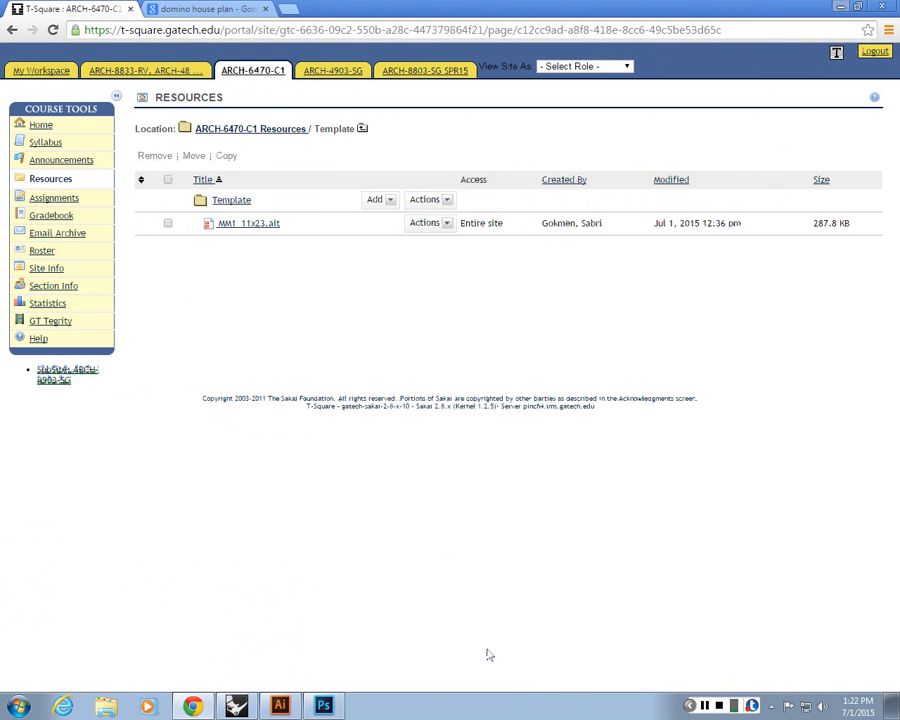
key(super+d)
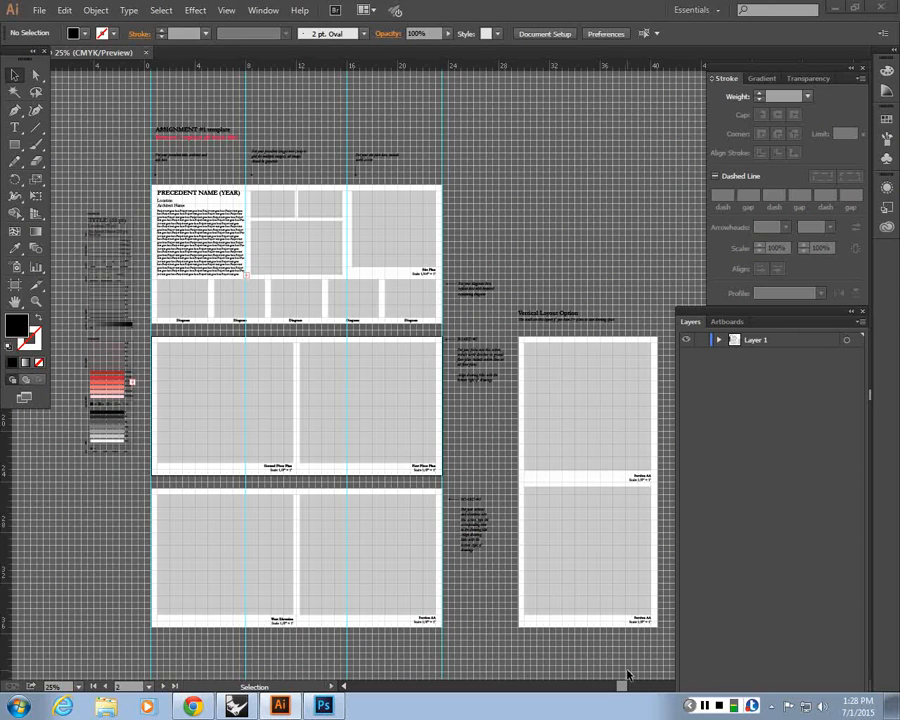
click(835, 8)
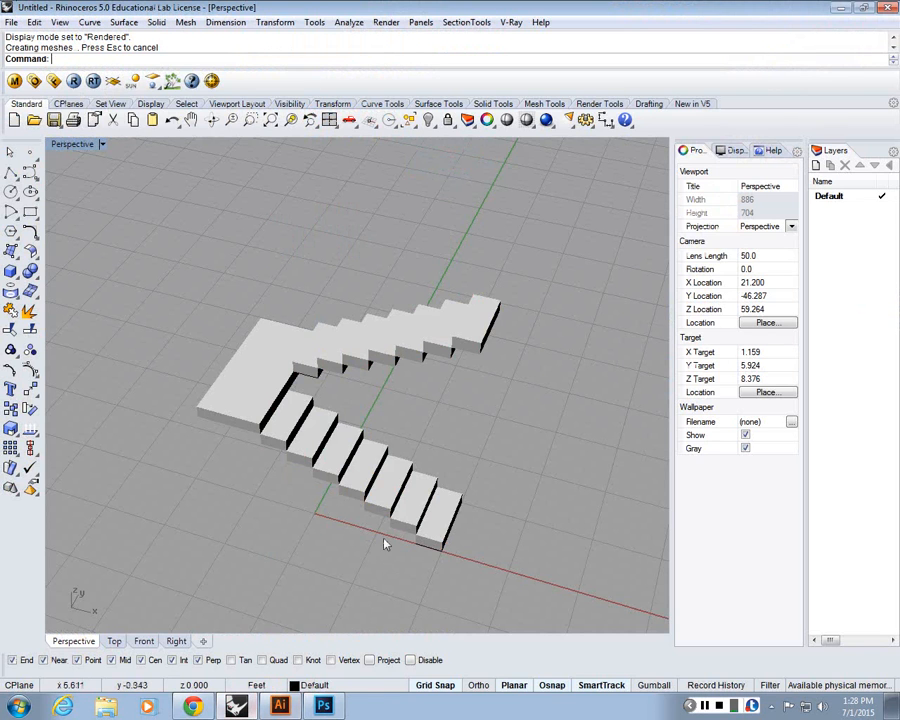
right_drag(374, 502, 392, 520)
scroll(460, 392, down, 6)
right_drag(571, 446, 476, 432)
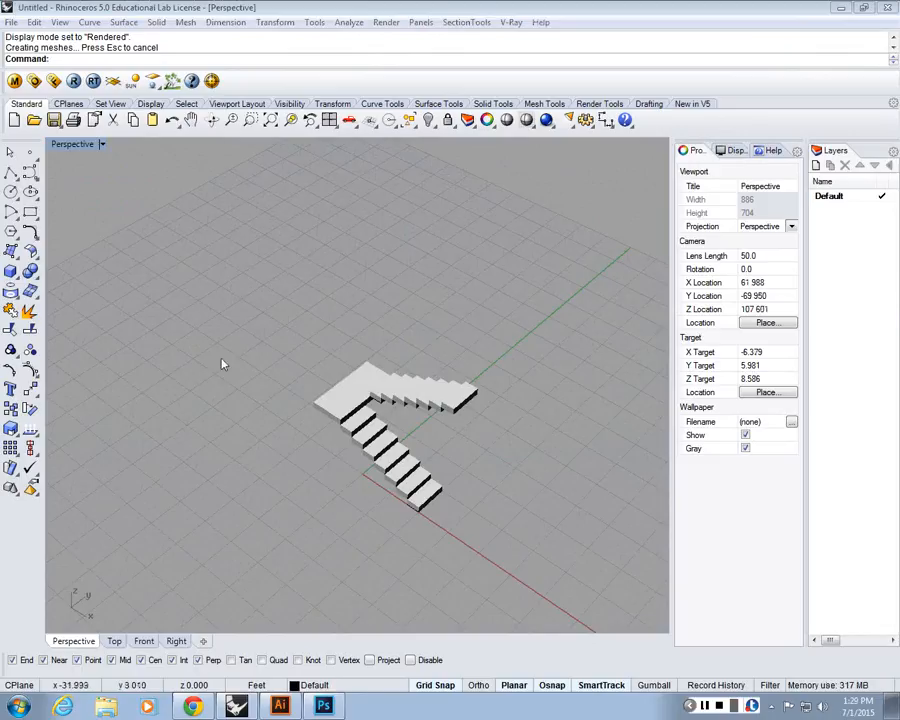
- Move all the staircase geometry away from the origin toward the far end of the grid to clear the working area
key(ctrl+a)
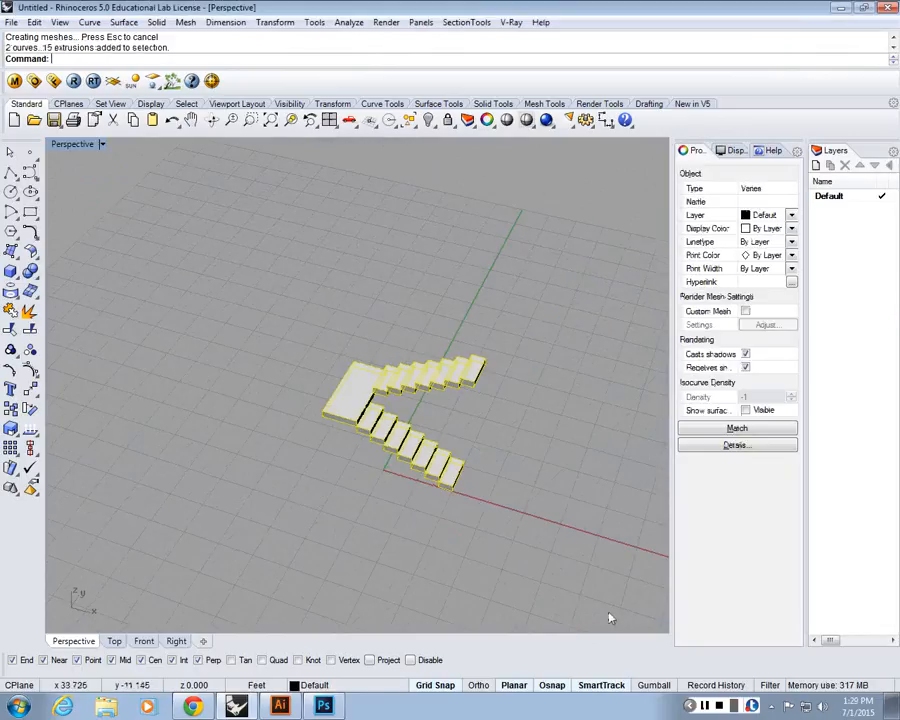
text(m)
key(Return)
click(479, 584)
click(601, 343)
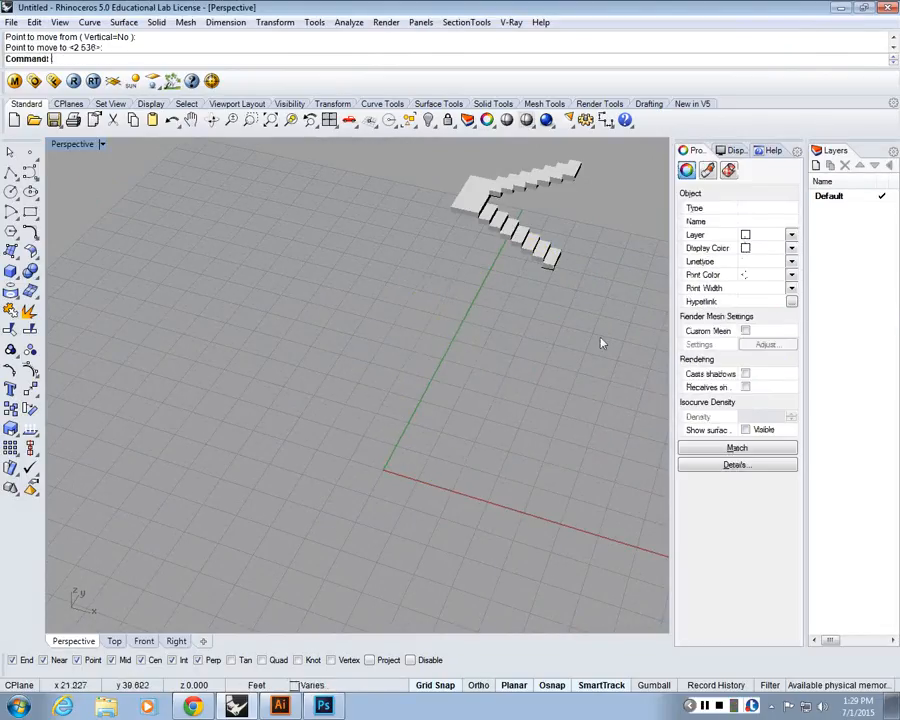
right_drag(602, 343, 496, 191)
right_drag(595, 366, 500, 143)
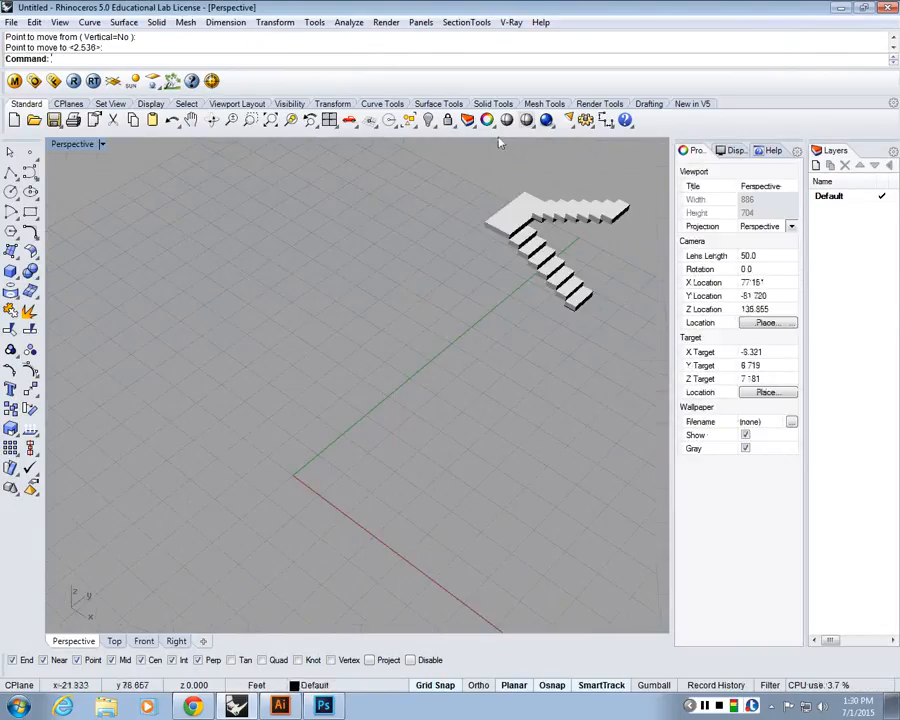
- Review the model units, tolerances and distance display in the Rhino document options, and close them
click(314, 22)
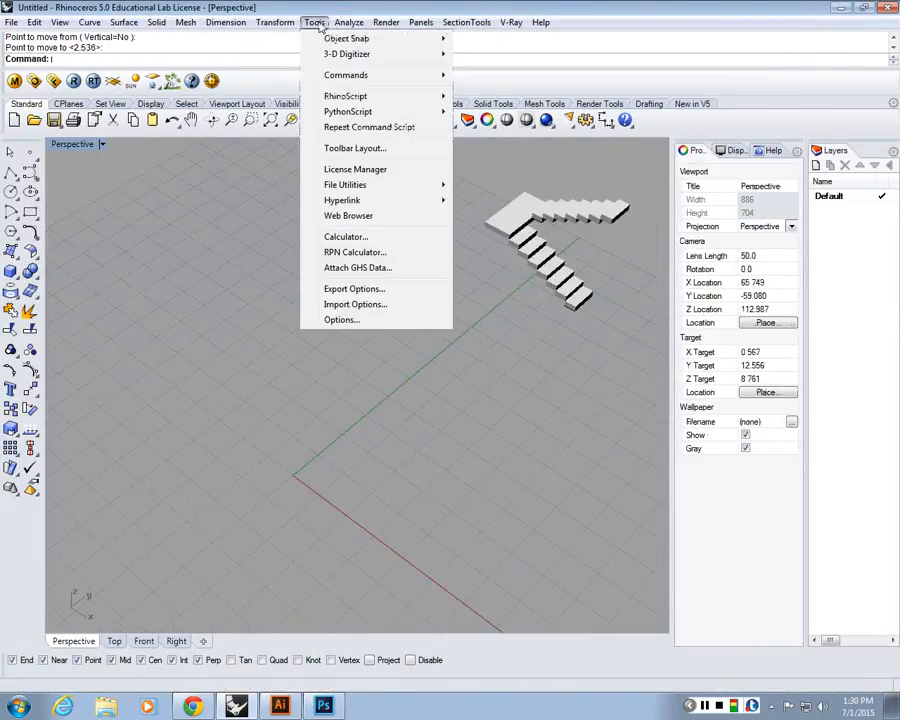
click(340, 320)
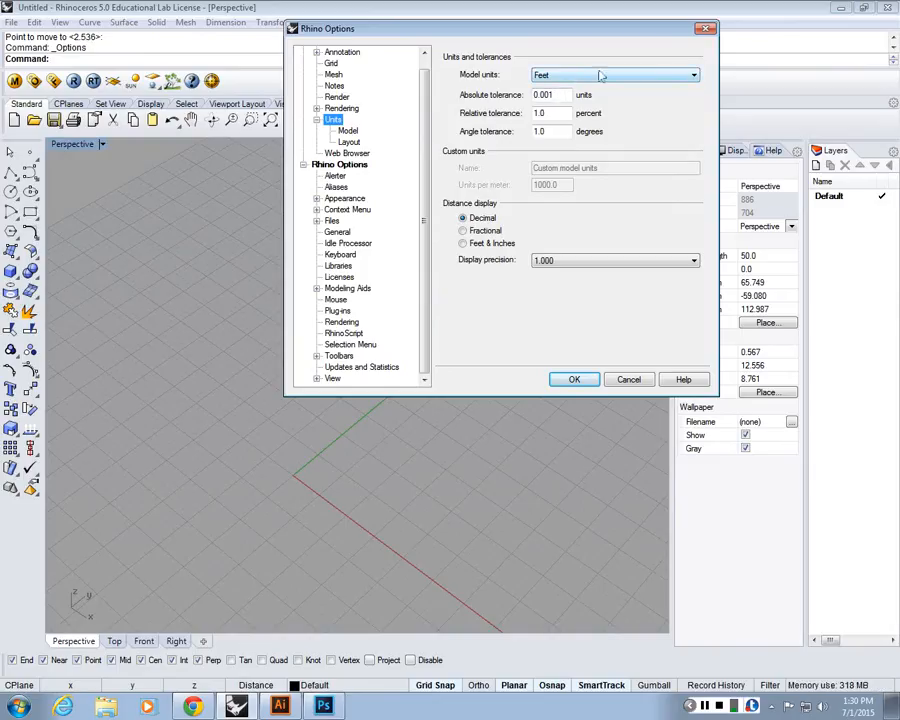
click(712, 29)
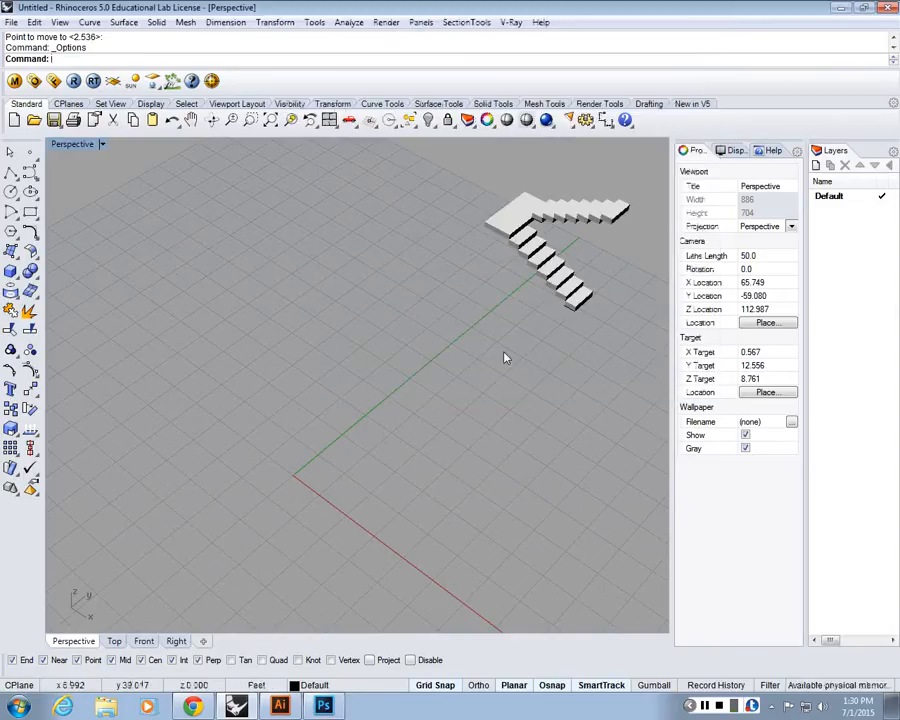
right_drag(466, 382, 297, 278)
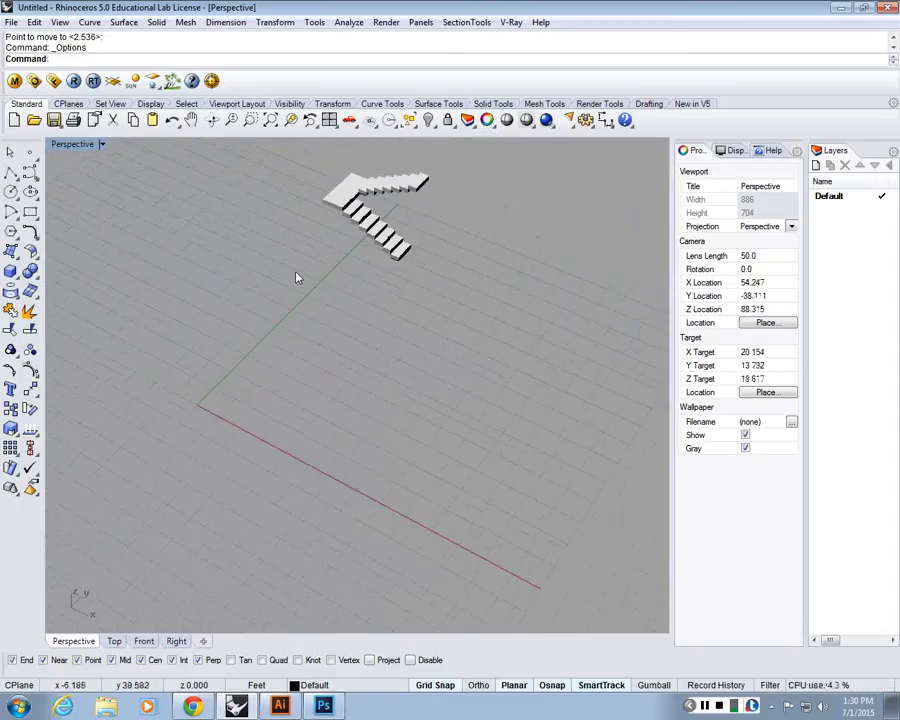
scroll(189, 438, up, 3)
scroll(196, 465, down, 7)
click(314, 22)
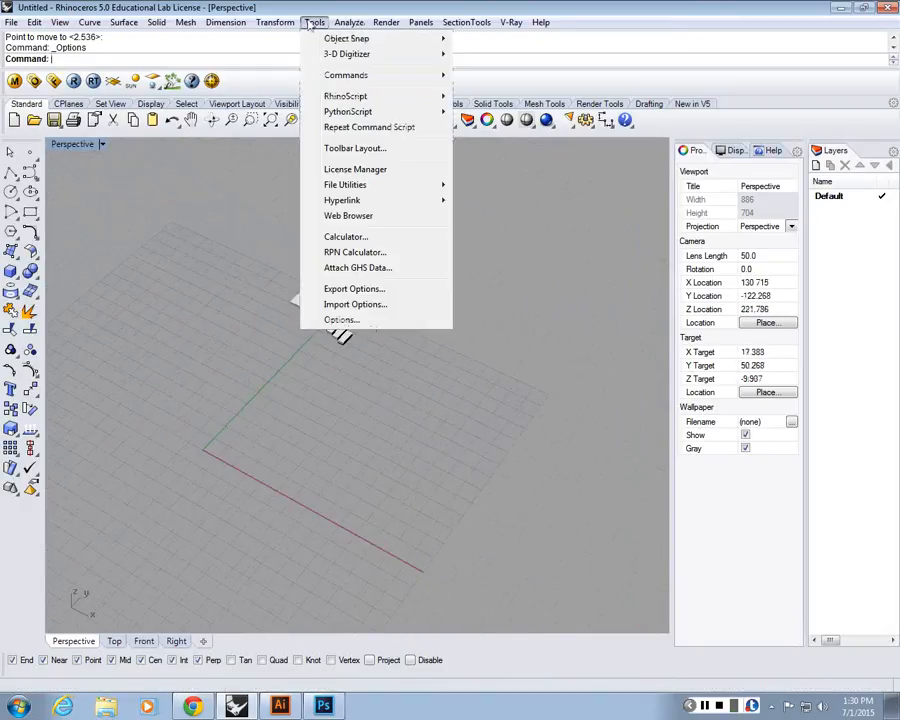
click(340, 321)
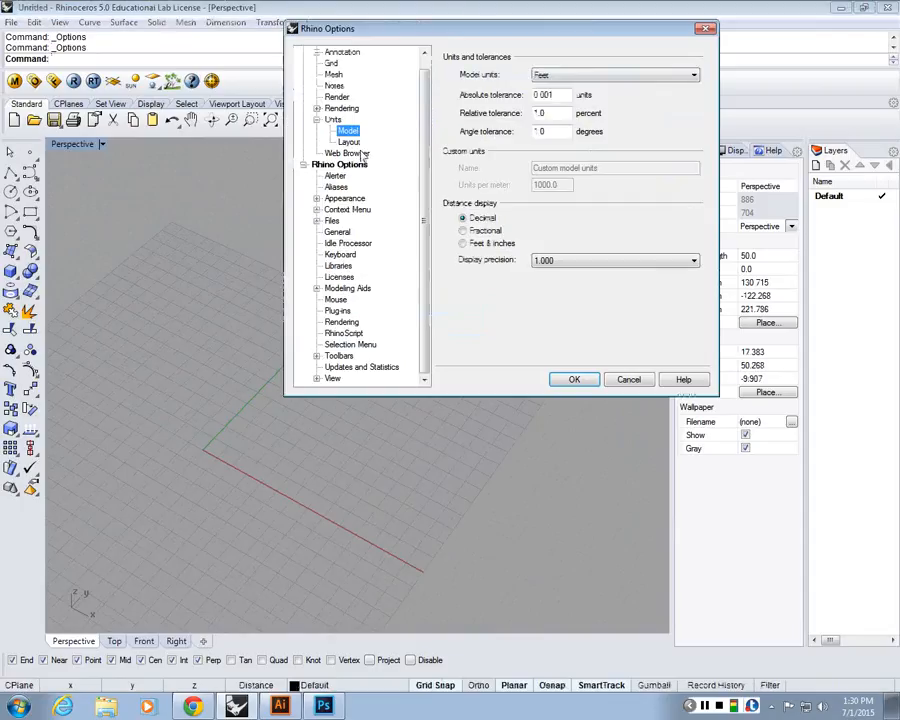
click(333, 119)
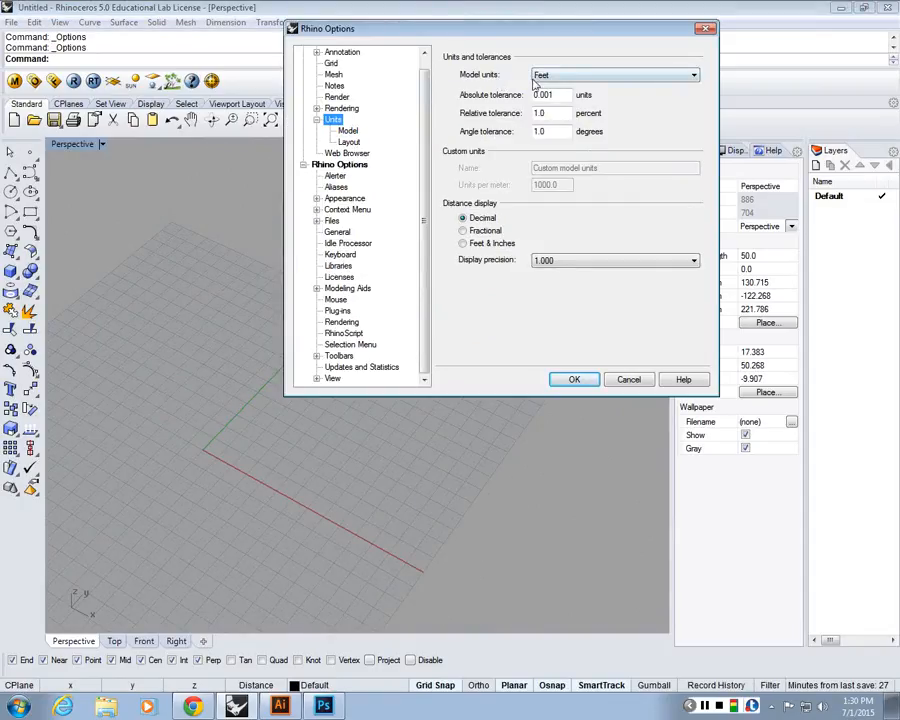
click(586, 384)
- Switch from the Perspective view to the four-viewport layout and maximize the Top view around the origin
right_drag(400, 410, 225, 396)
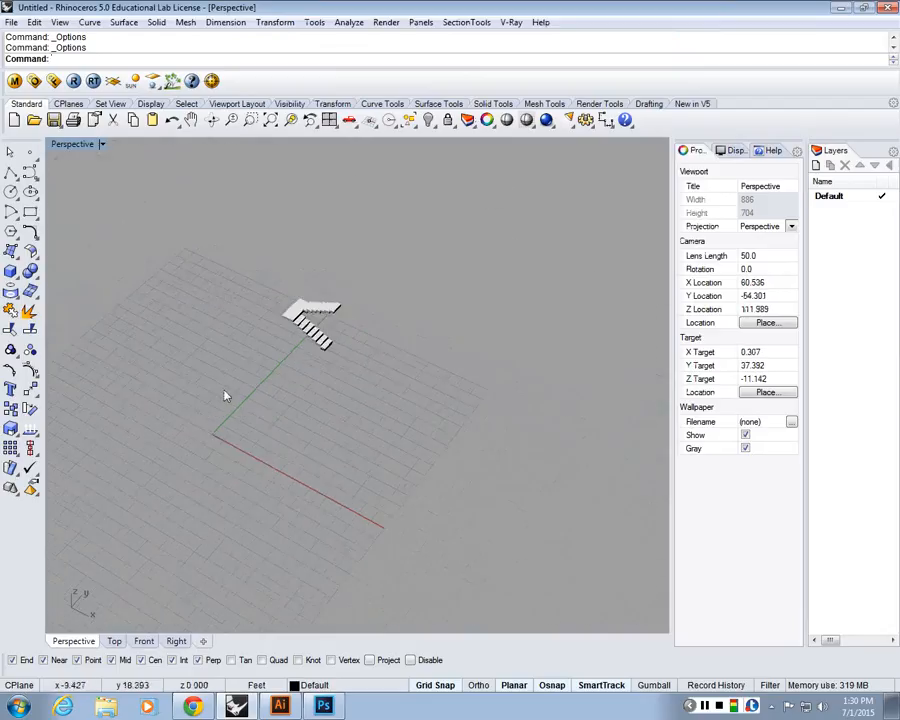
double_click(70, 150)
click(70, 148)
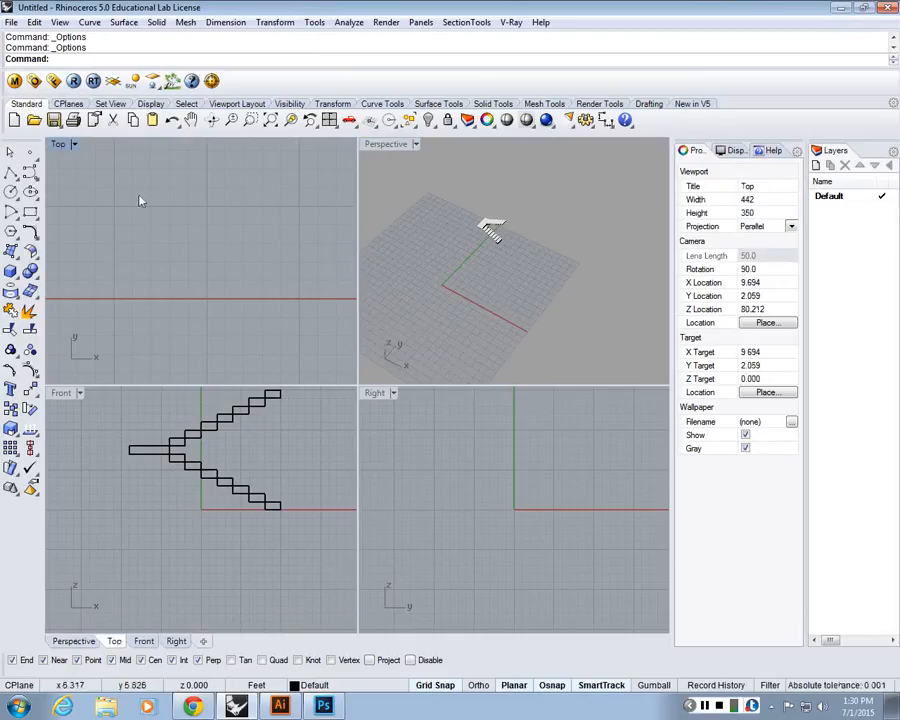
right_drag(118, 279, 177, 312)
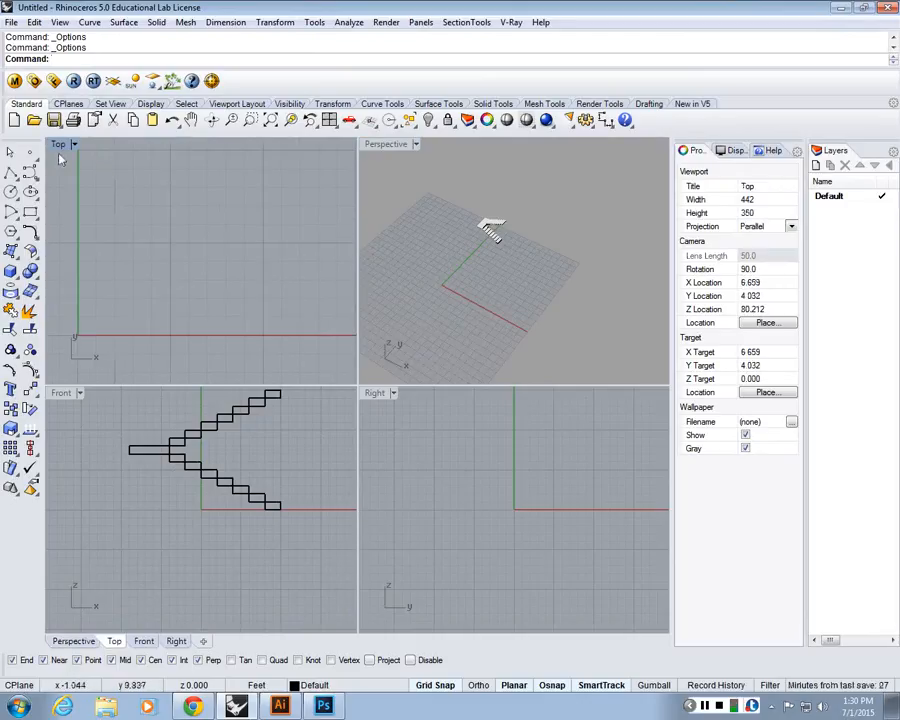
double_click(58, 150)
right_drag(66, 199, 283, 428)
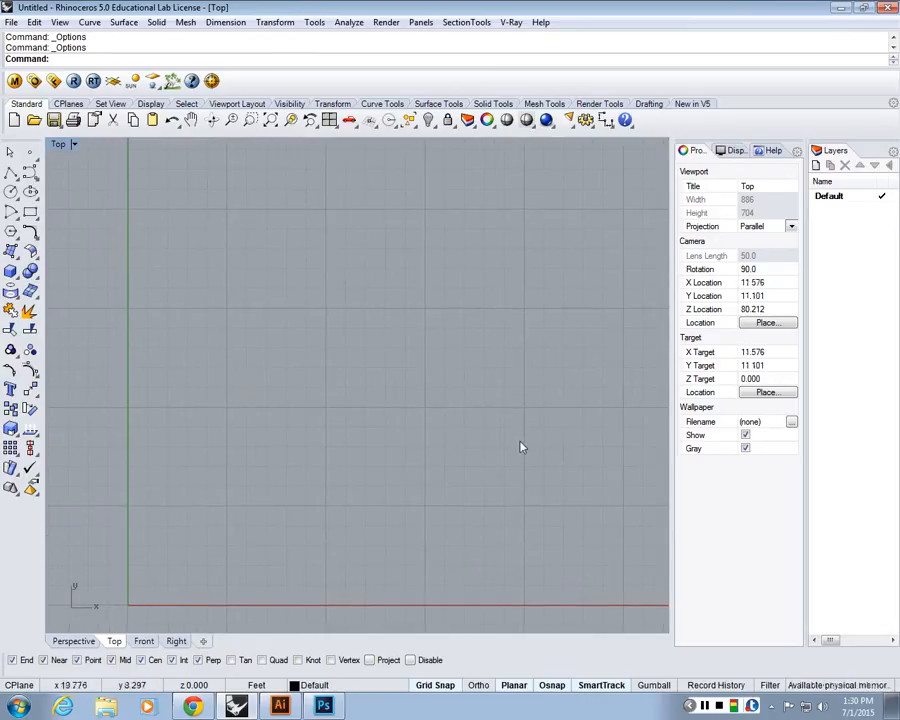
scroll(518, 440, down, 3)
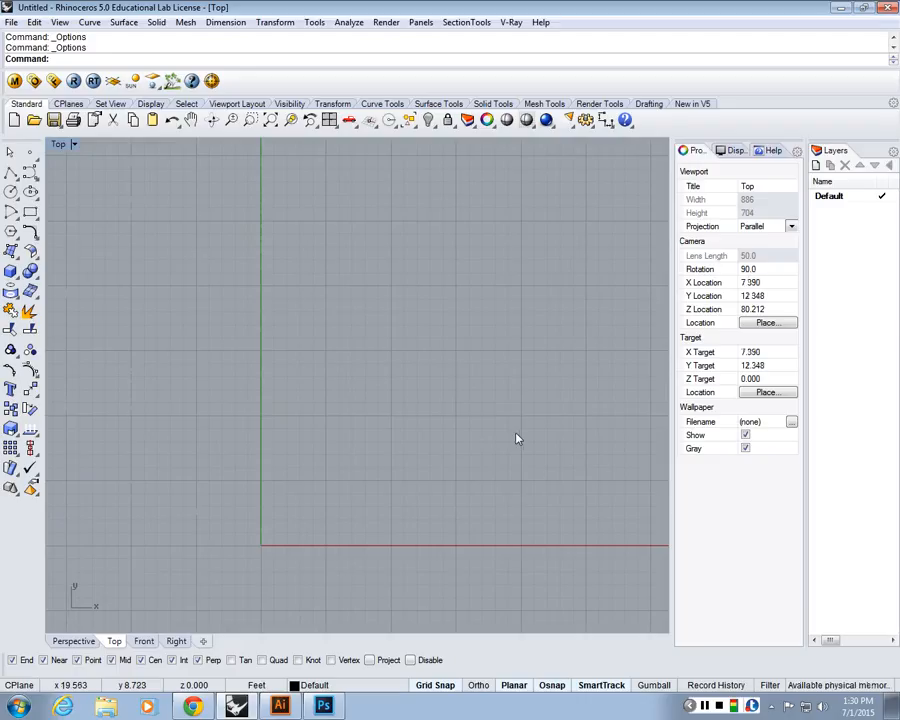
right_drag(518, 439, 442, 422)
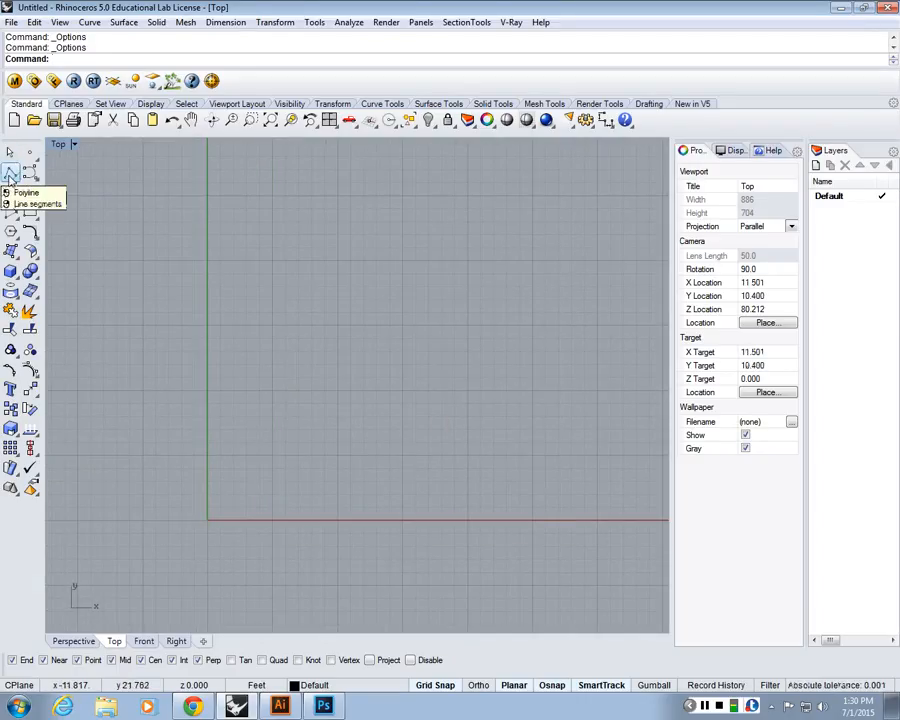
- With Ortho turned on, draw a closed polyline rectangle 16 ft wide and 5 ft high starting at the origin
click(10, 175)
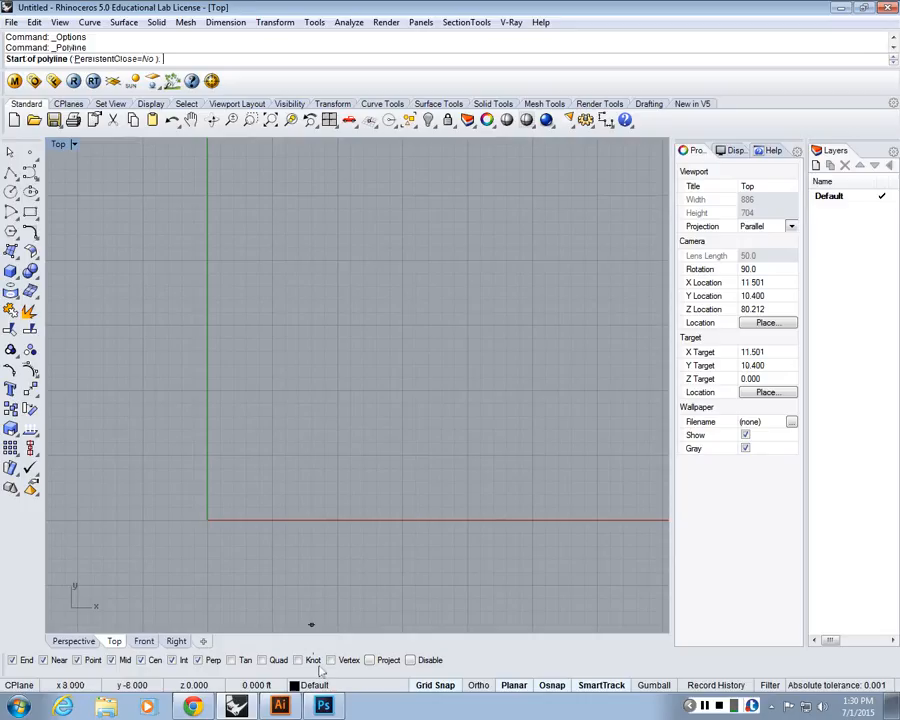
click(488, 686)
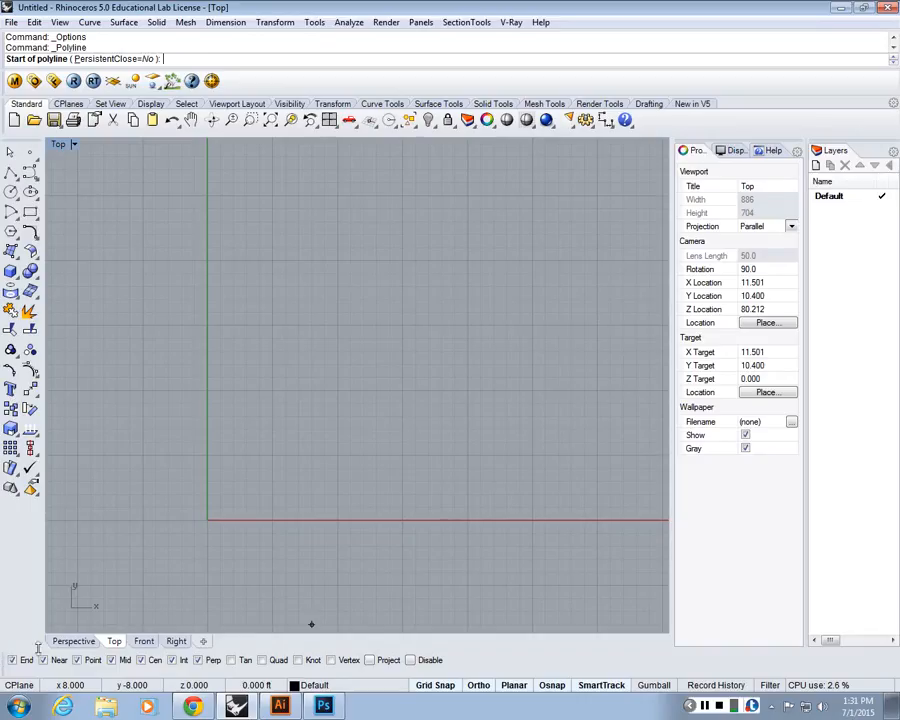
click(206, 520)
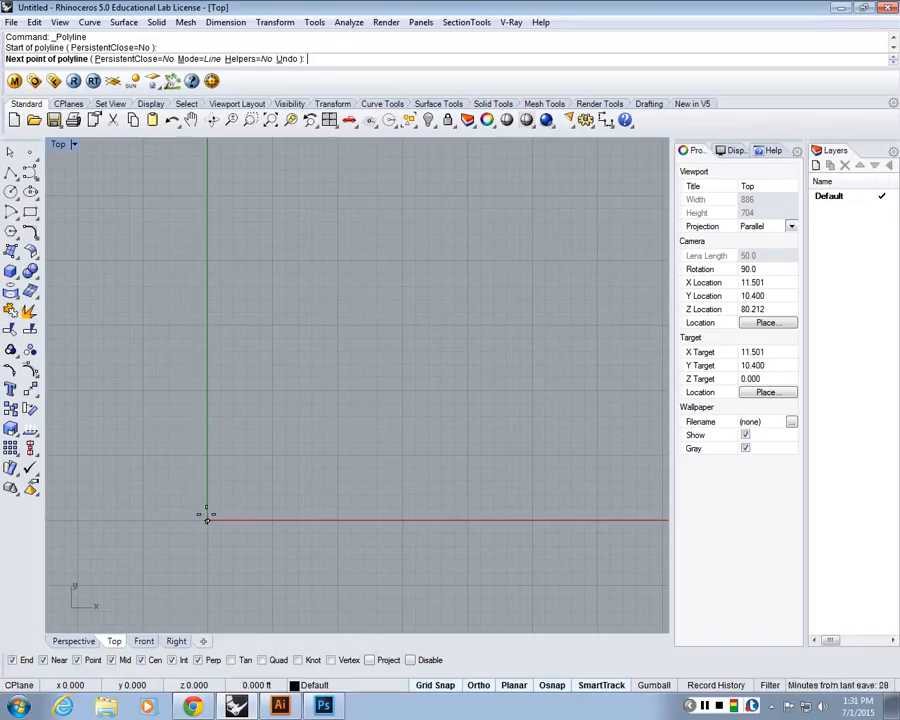
key(Return)
click(209, 390)
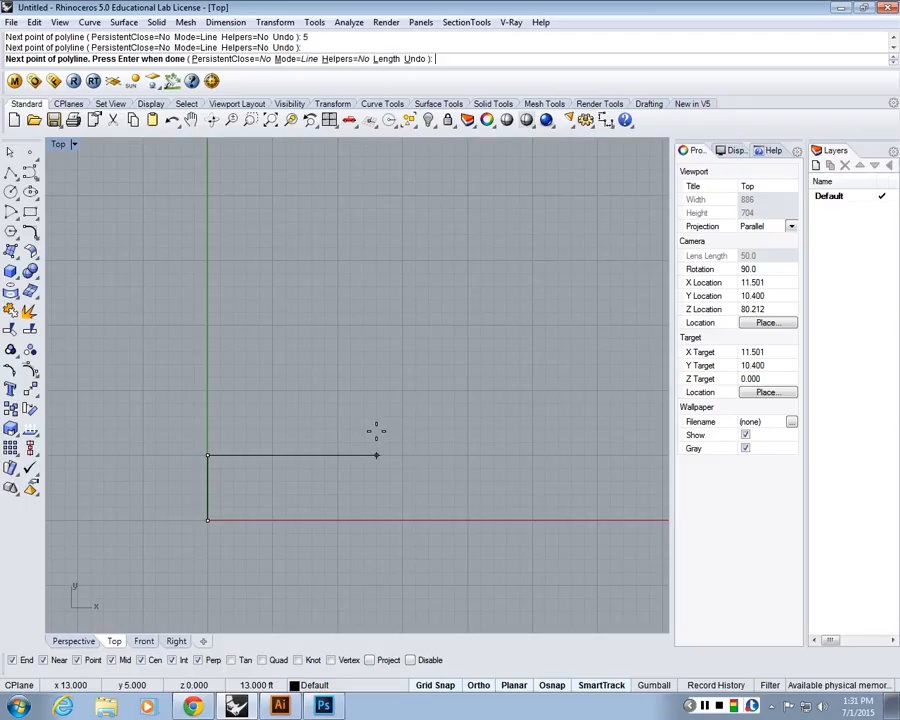
text(16)
key(Return)
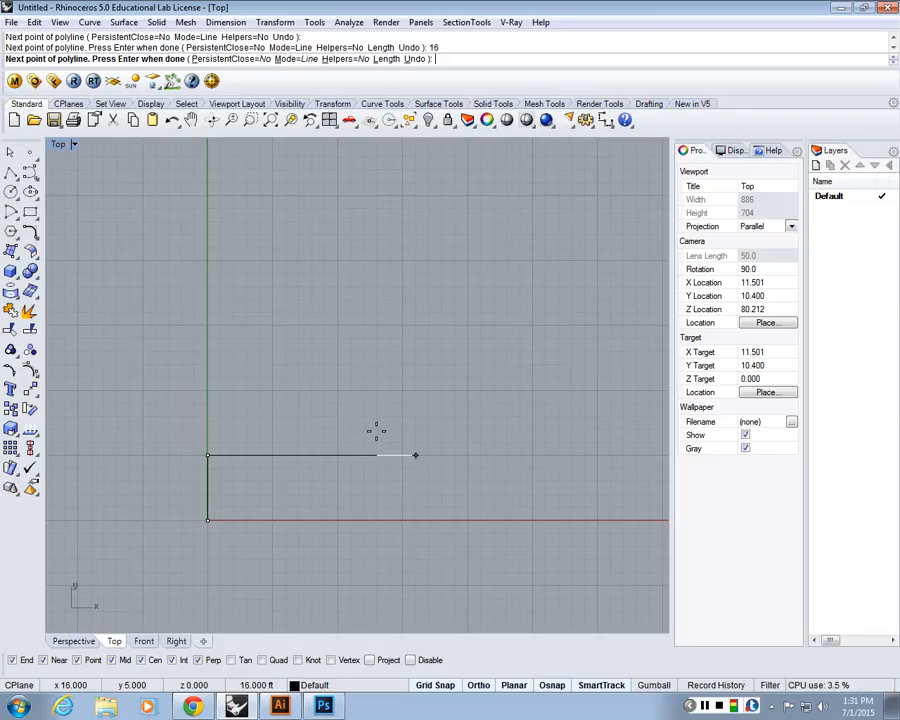
click(416, 455)
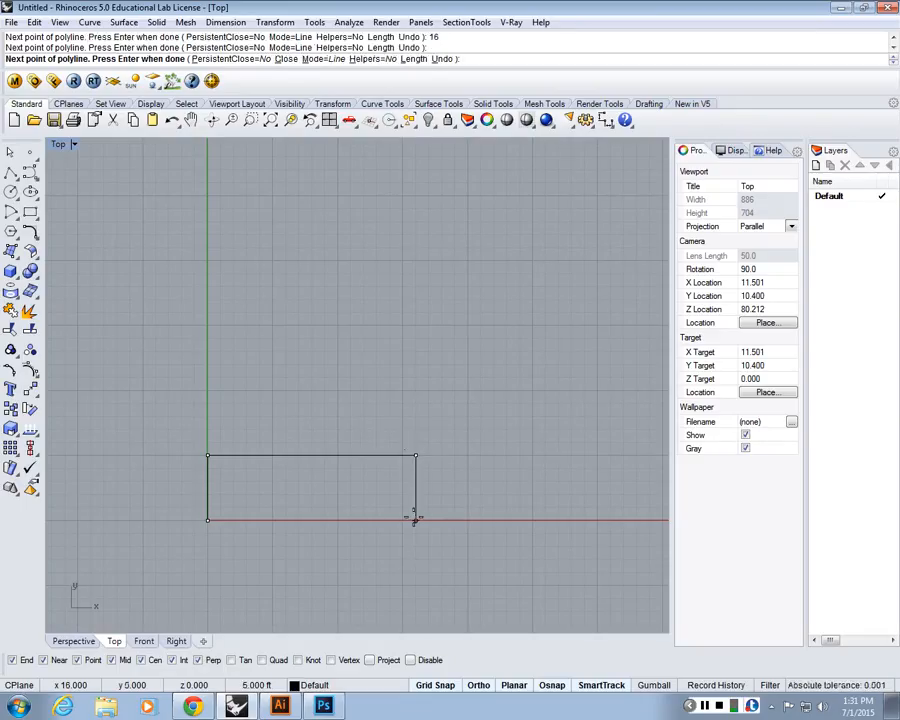
click(414, 519)
click(213, 527)
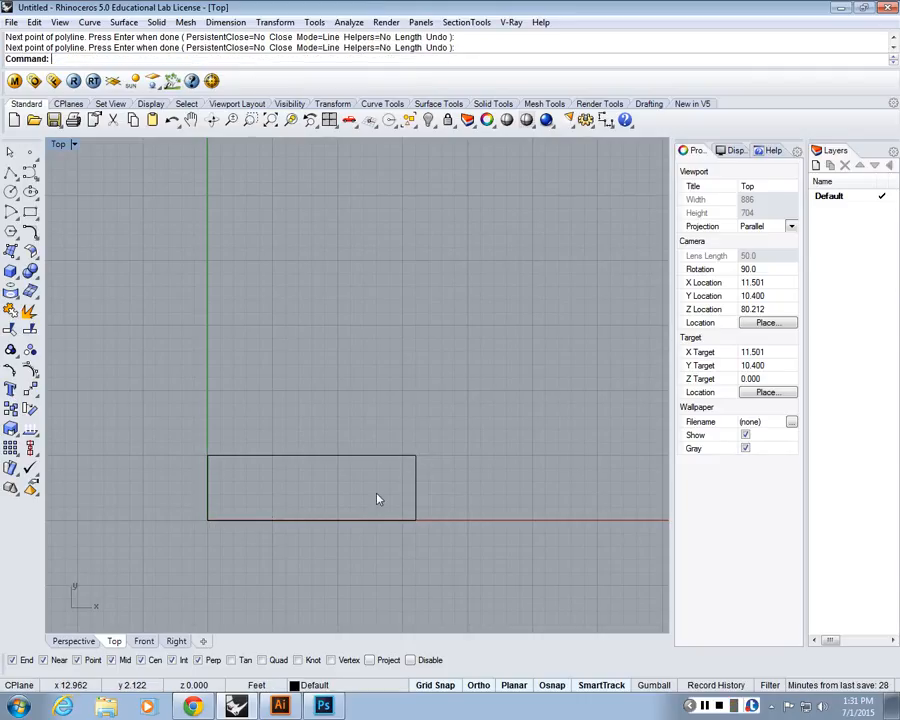
- Draw a second closed polyline rectangle, 5 ft wide and 11 ft high, from the first rectangle's far corner on the X axis
click(417, 492)
key(Return)
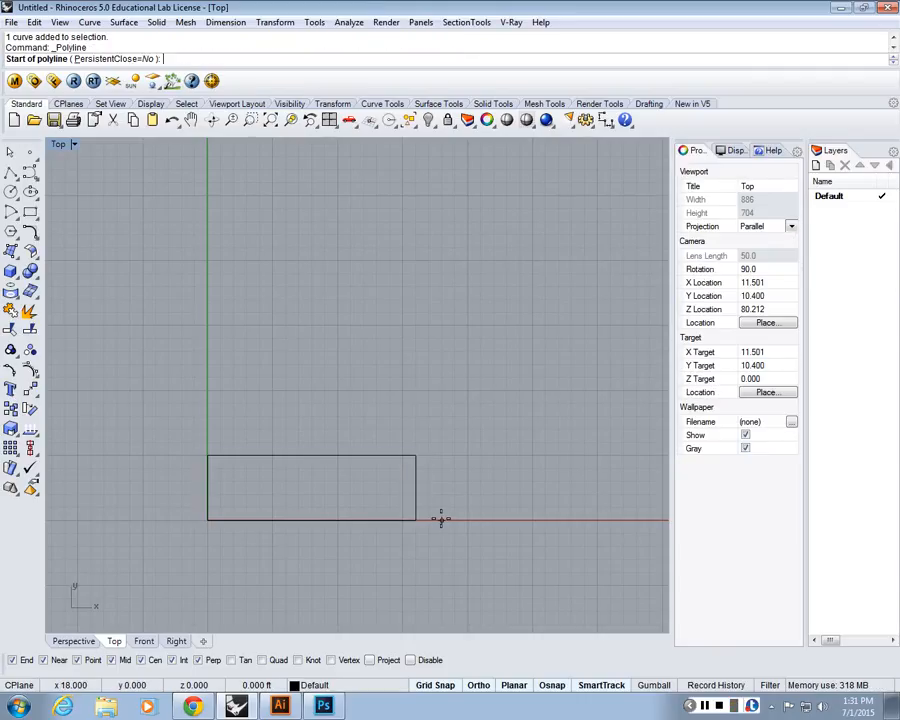
click(428, 521)
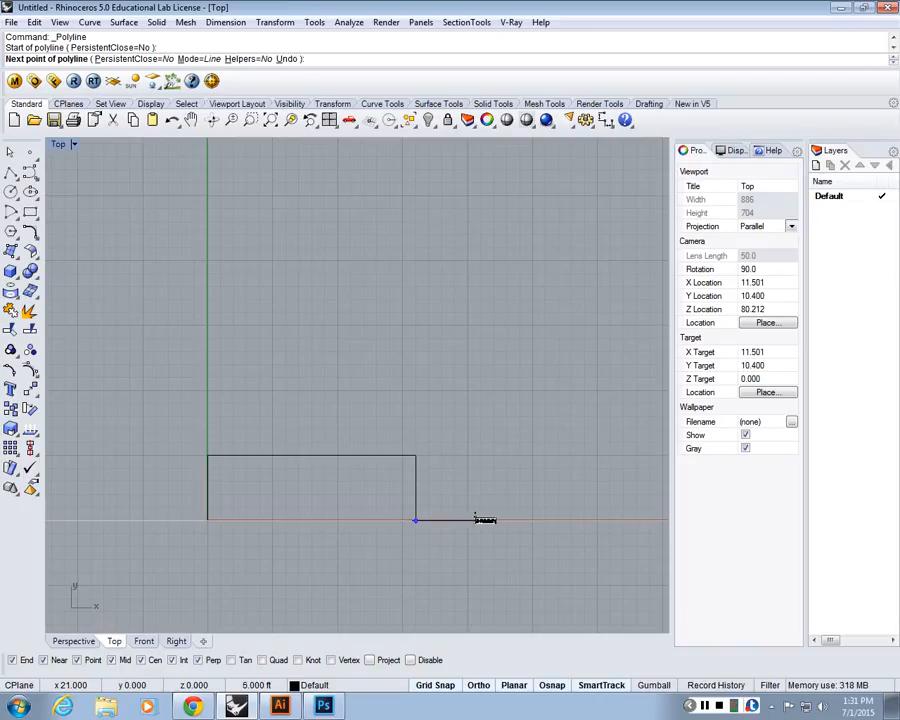
text(5)
key(Return)
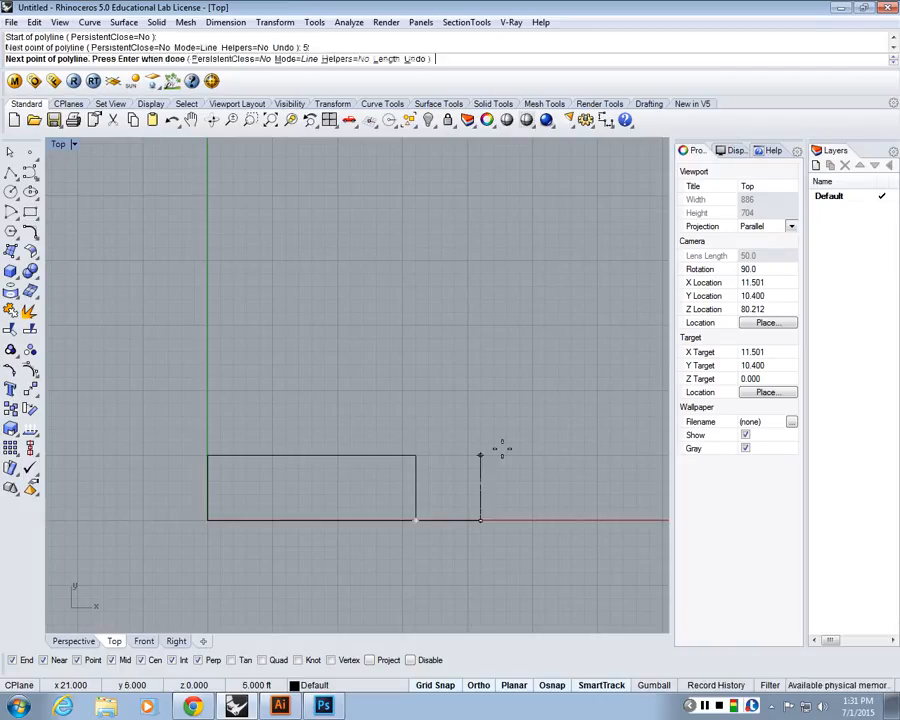
text(11)
key(Return)
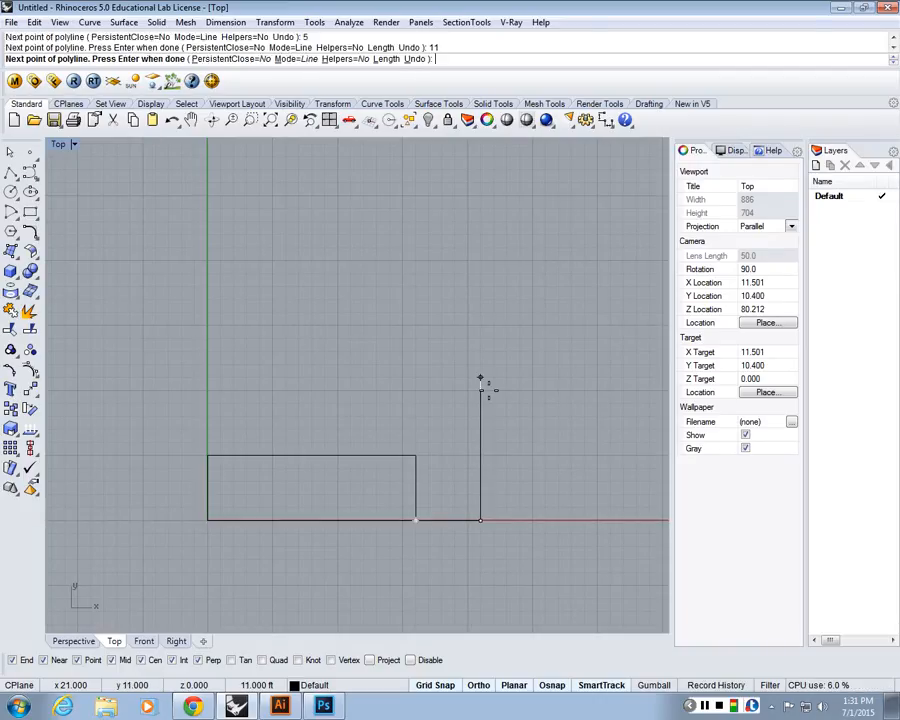
click(480, 379)
text(5)
key(Return)
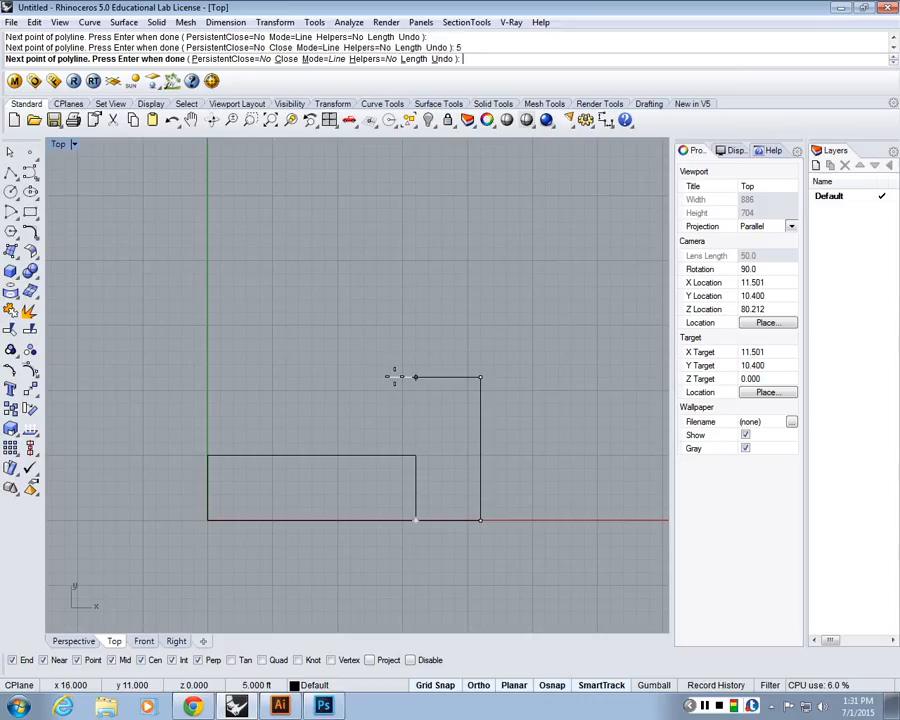
click(395, 372)
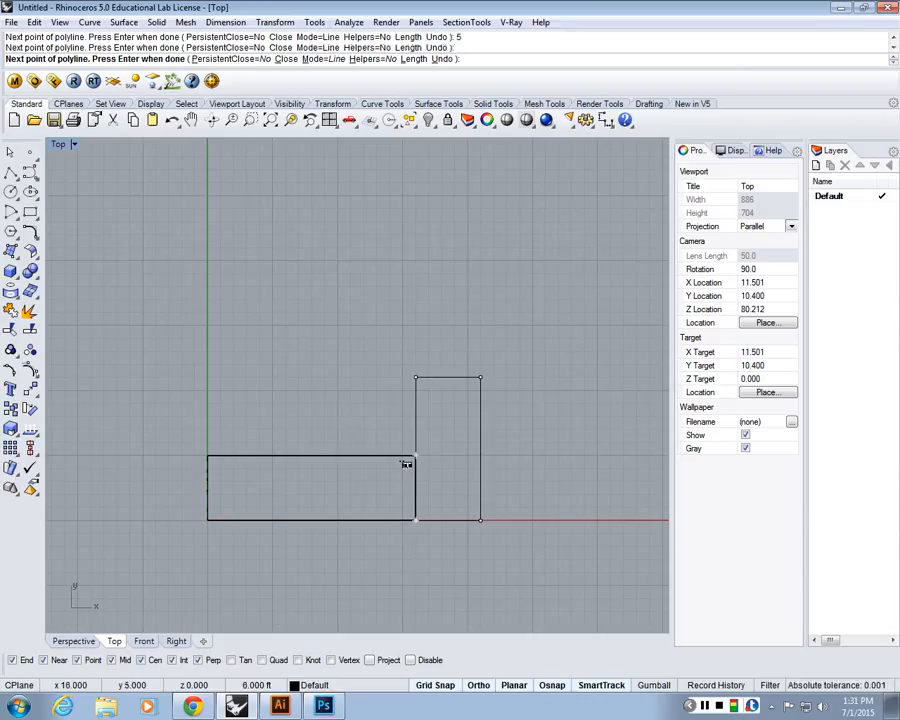
click(415, 519)
key(Return)
key(Return)
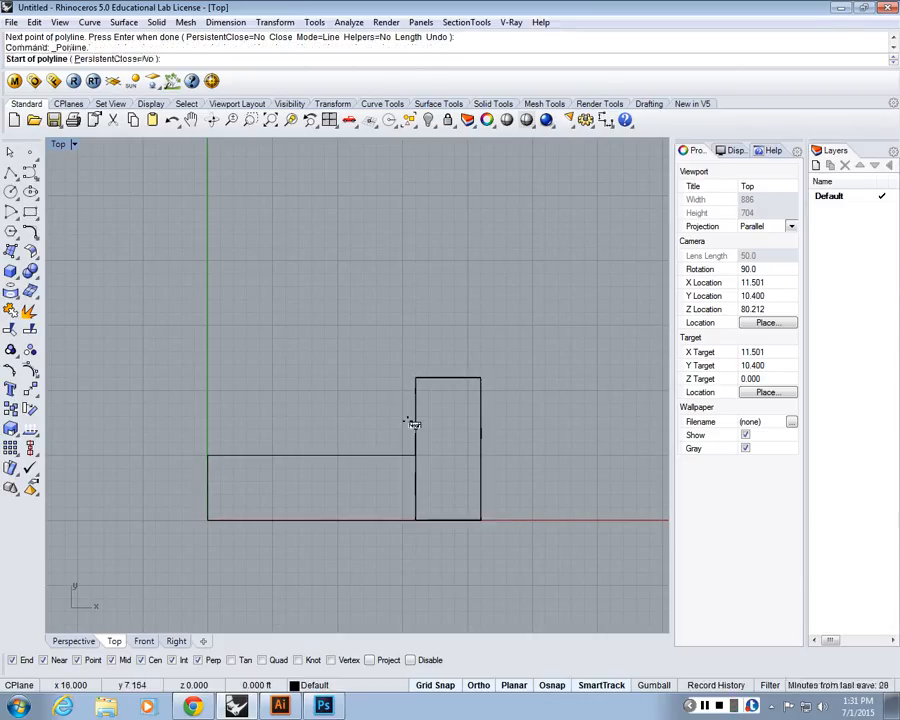
key(Escape)
- Copy the 16 by 5 ft rectangle straight up so its upper corner meets the upper corner of the 5 by 11 ft rectangle
click(372, 460)
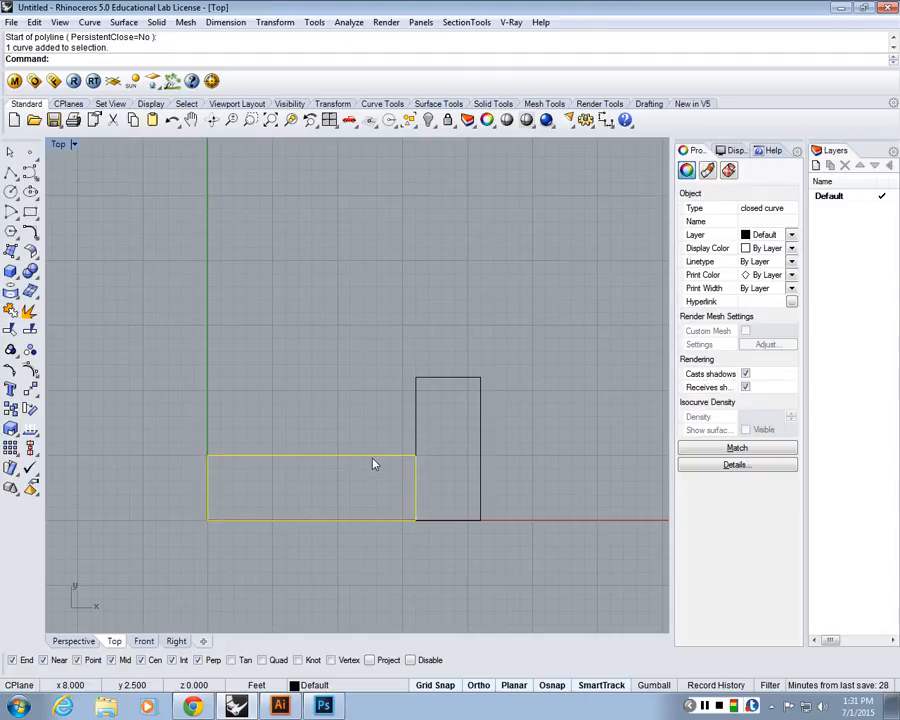
text(Copy)
key(Return)
click(415, 455)
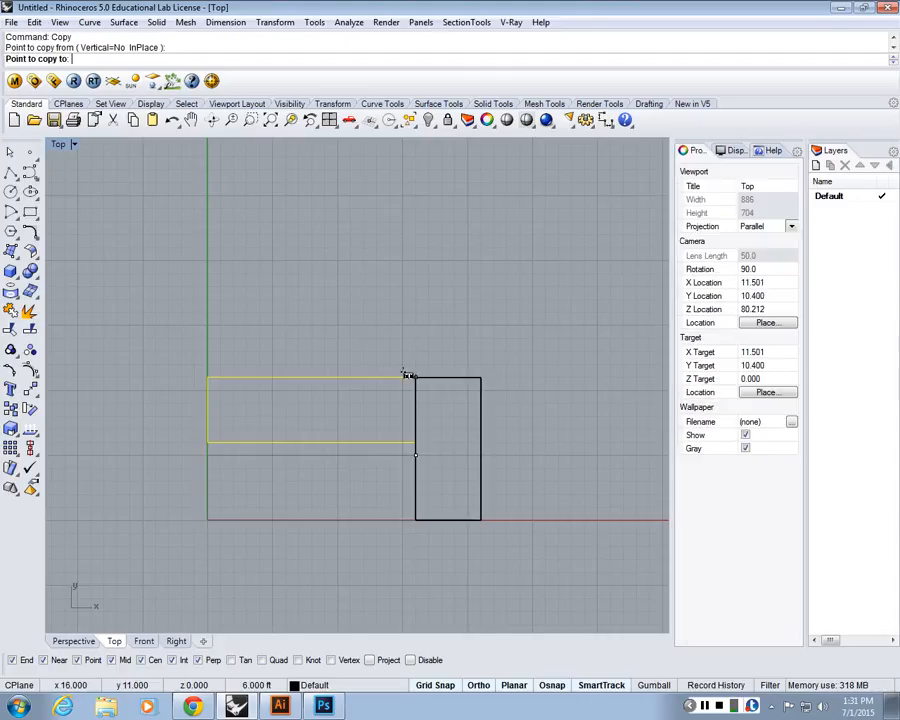
click(413, 377)
key(Return)
right_drag(460, 460, 341, 450)
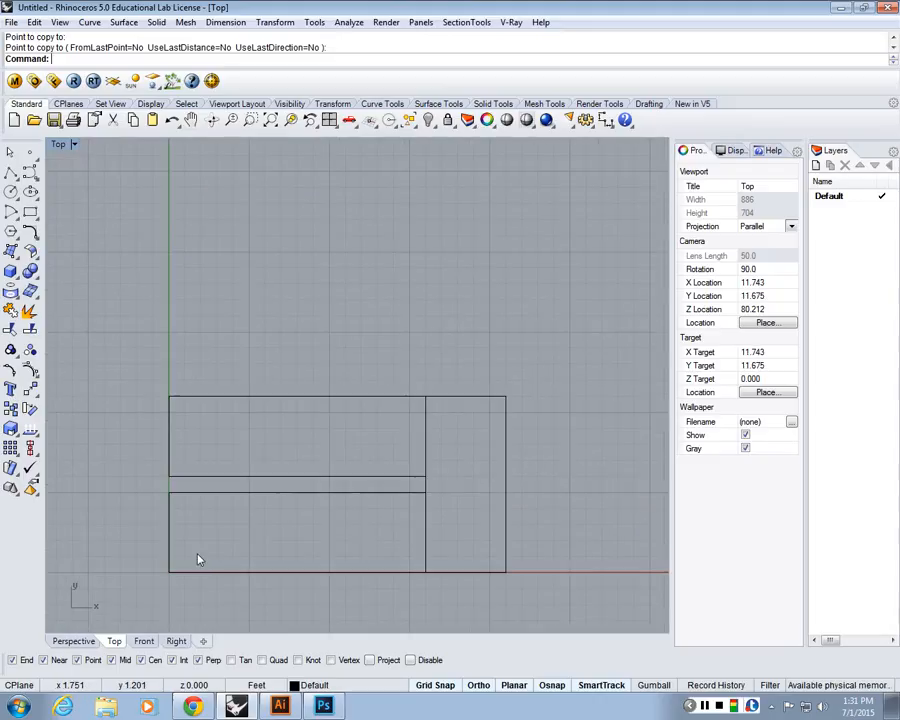
click(337, 494)
click(346, 476)
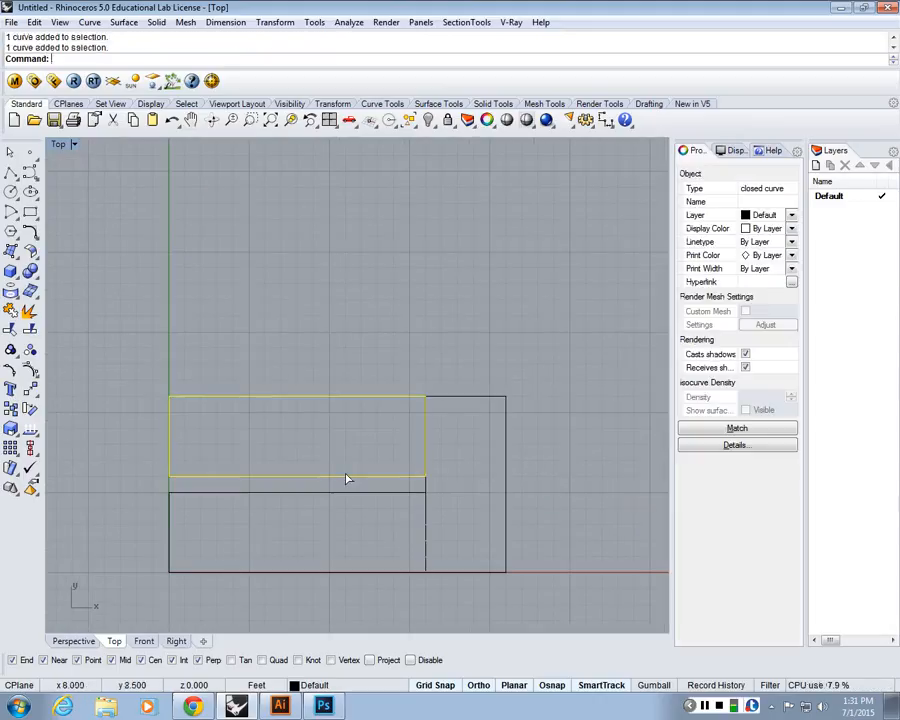
click(432, 486)
click(450, 482)
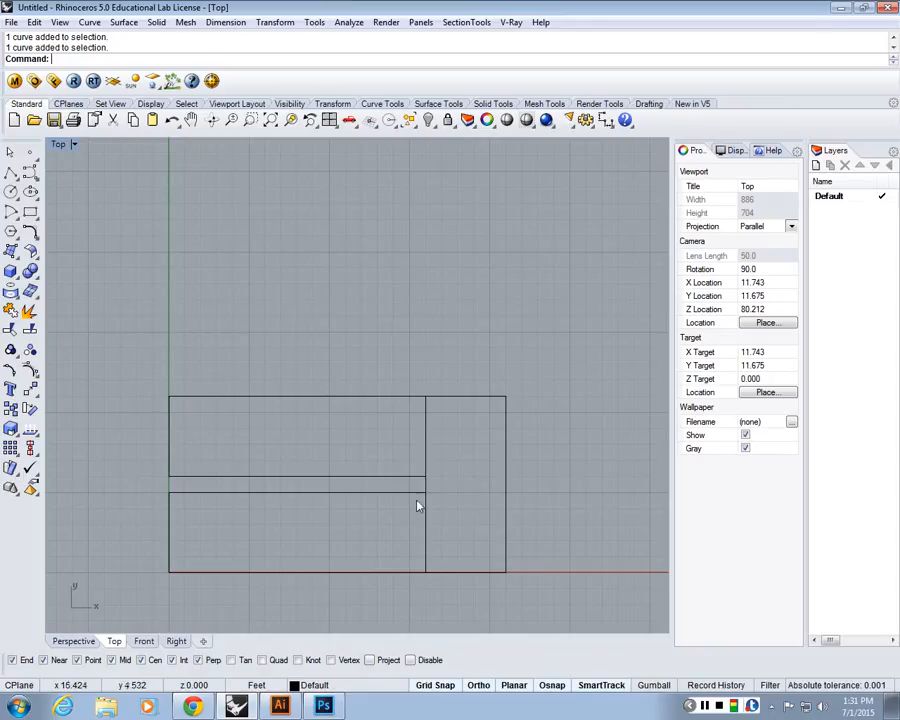
- Create a layer named outline and assign the three closed rectangles to it
click(817, 166)
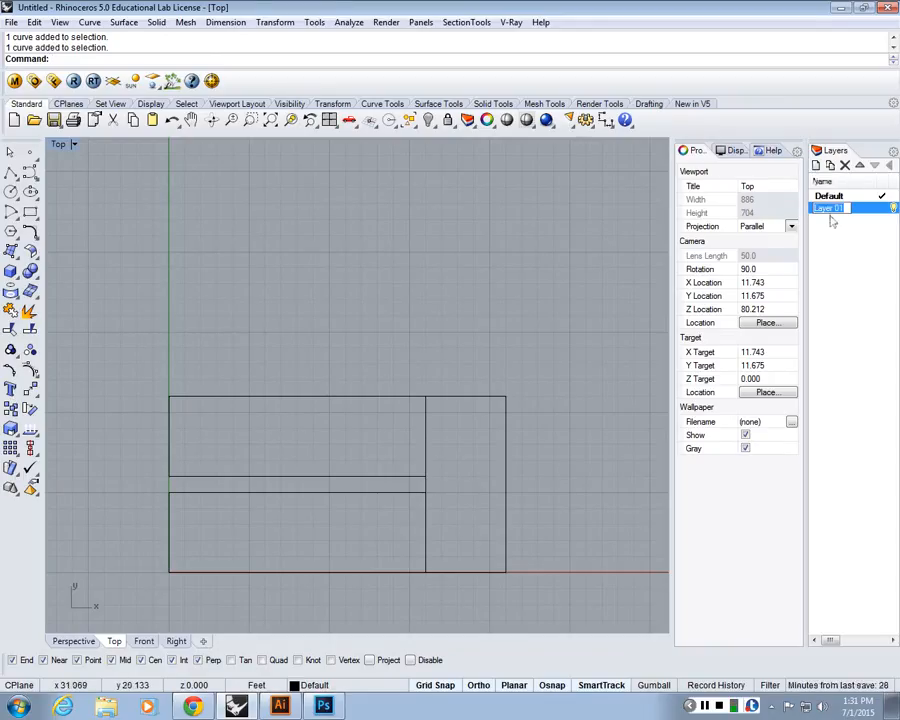
text(outline)
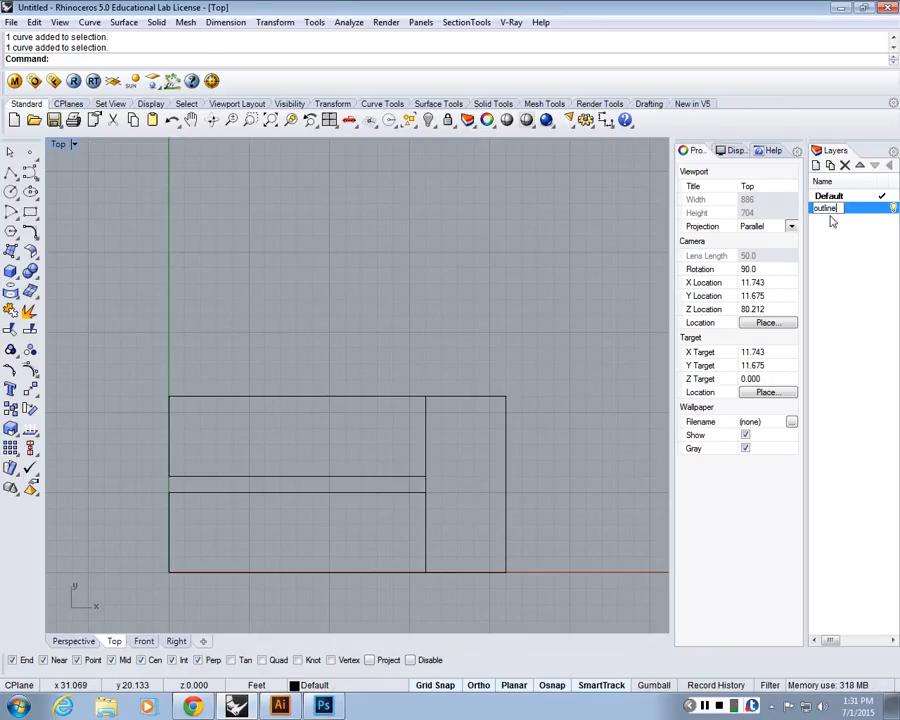
key(Return)
drag(557, 312, 303, 570)
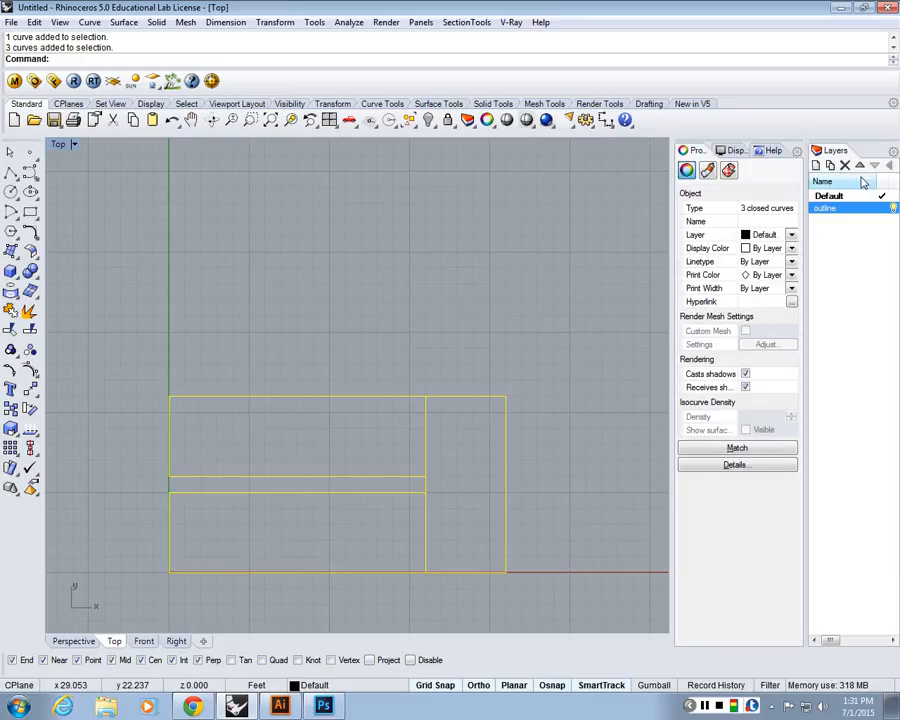
click(788, 235)
click(778, 260)
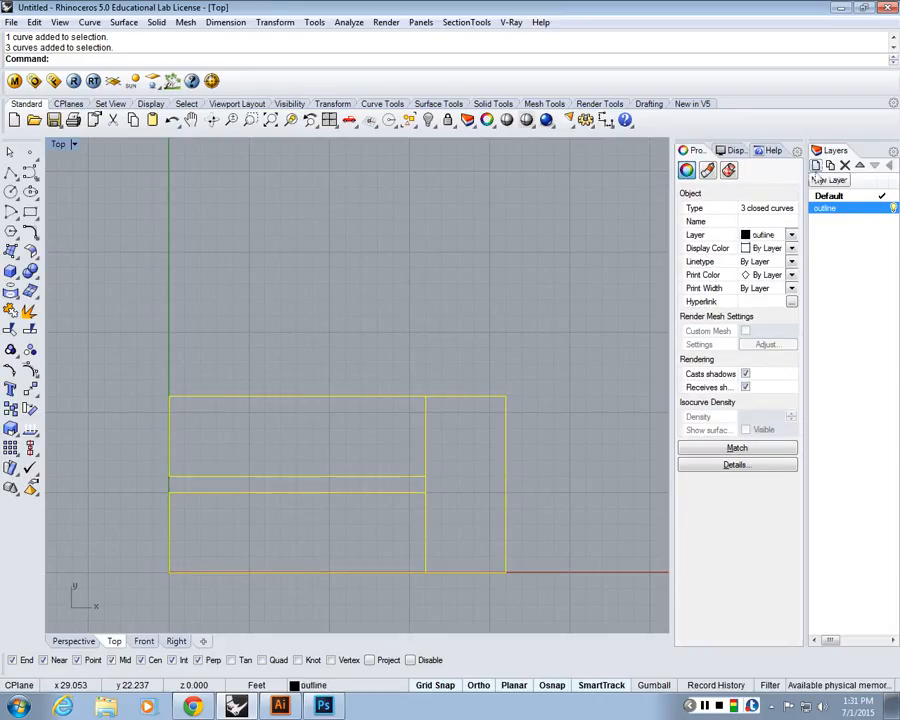
- Create a layer named steps with the color Green and make it the current layer
click(817, 166)
text(steps)
key(Return)
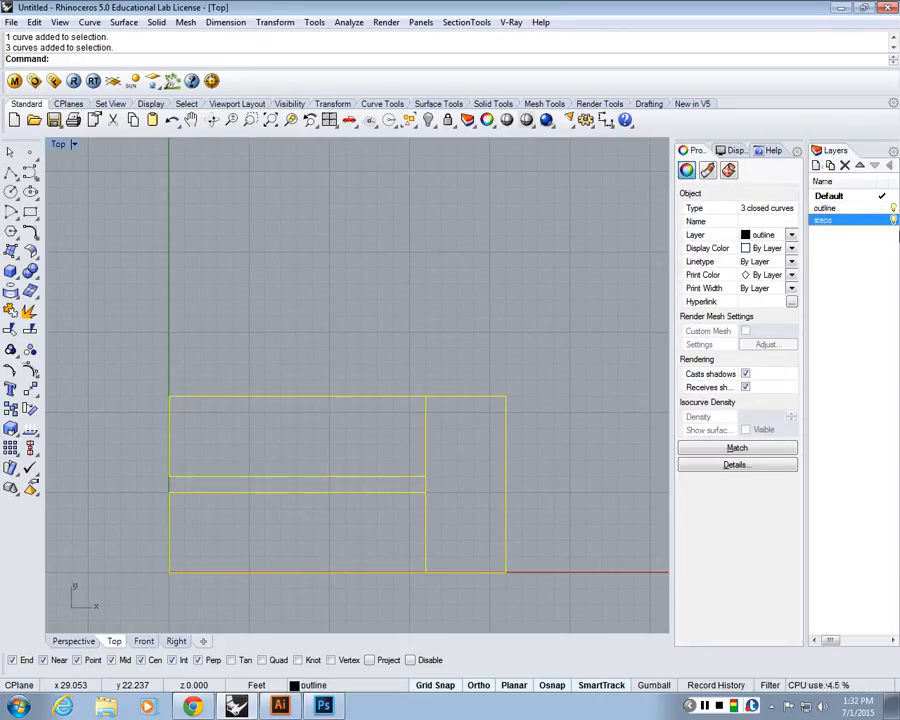
drag(805, 206, 700, 208)
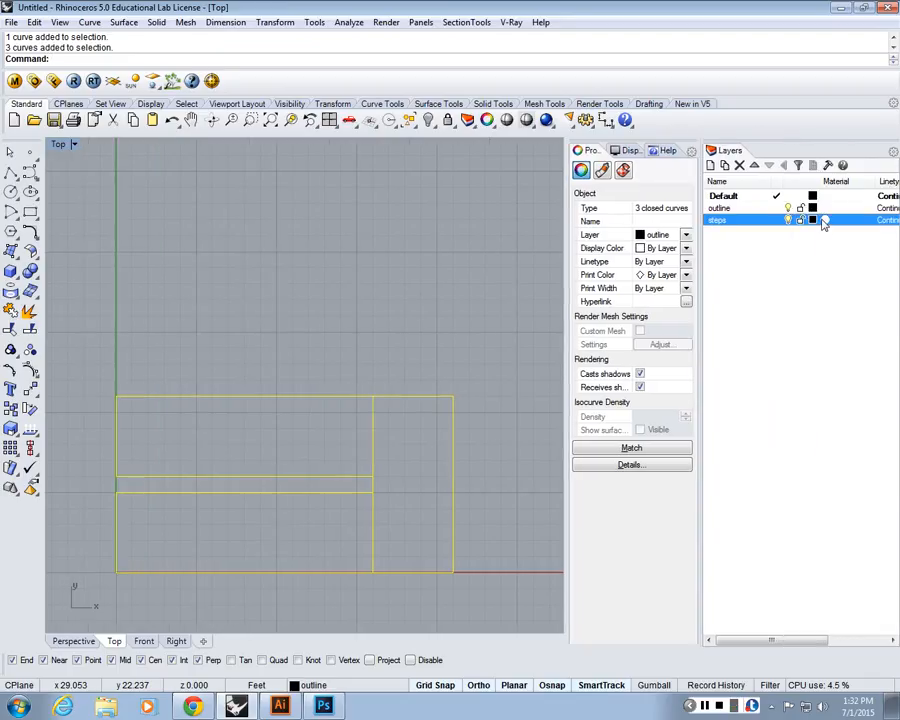
click(814, 220)
click(481, 358)
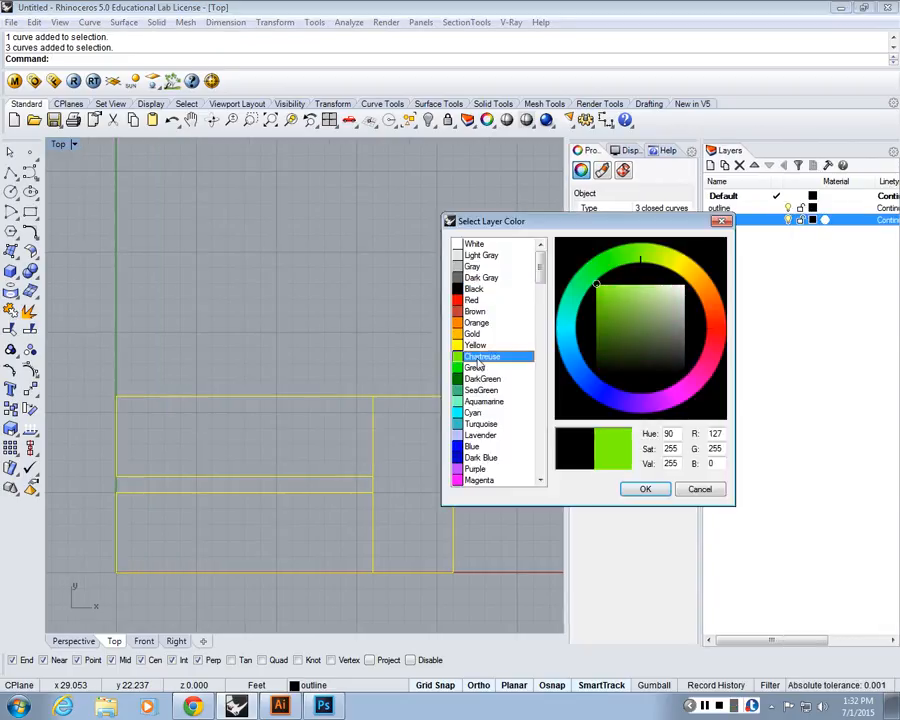
click(476, 367)
click(643, 487)
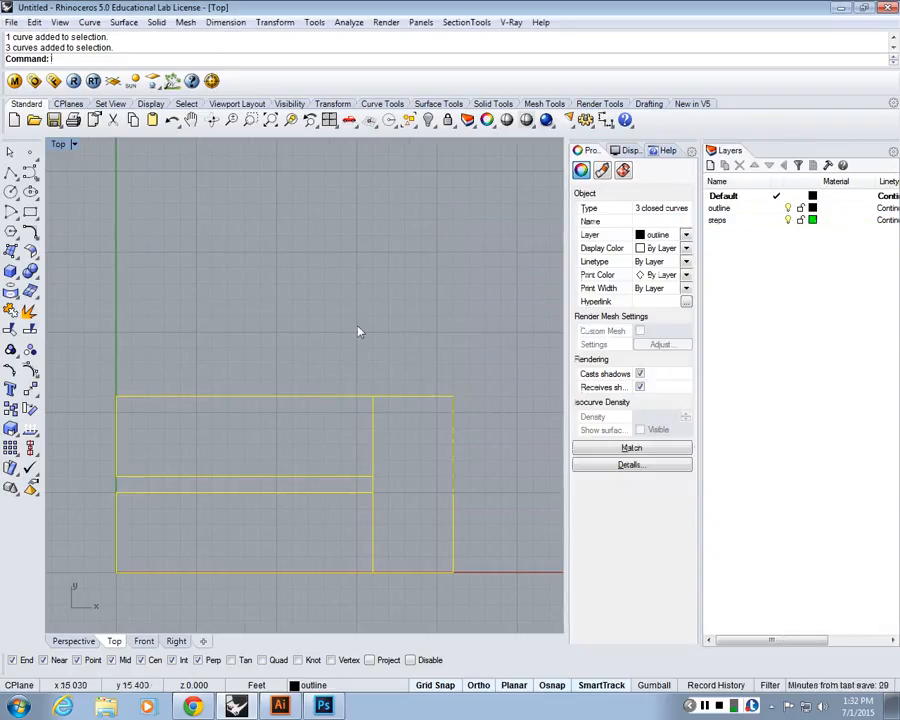
click(356, 325)
double_click(747, 222)
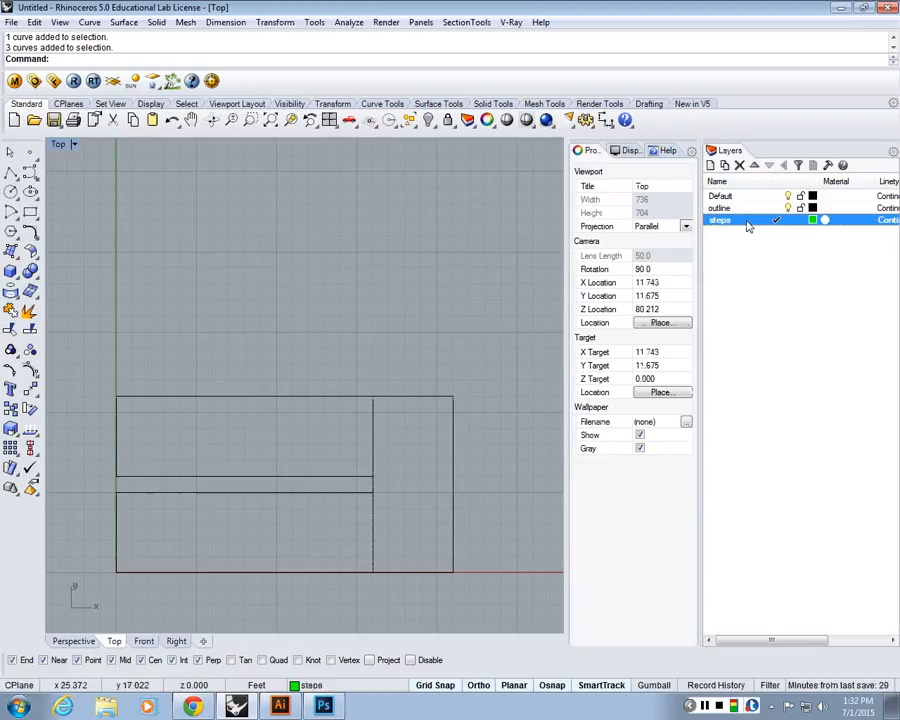
click(10, 172)
click(114, 568)
click(116, 490)
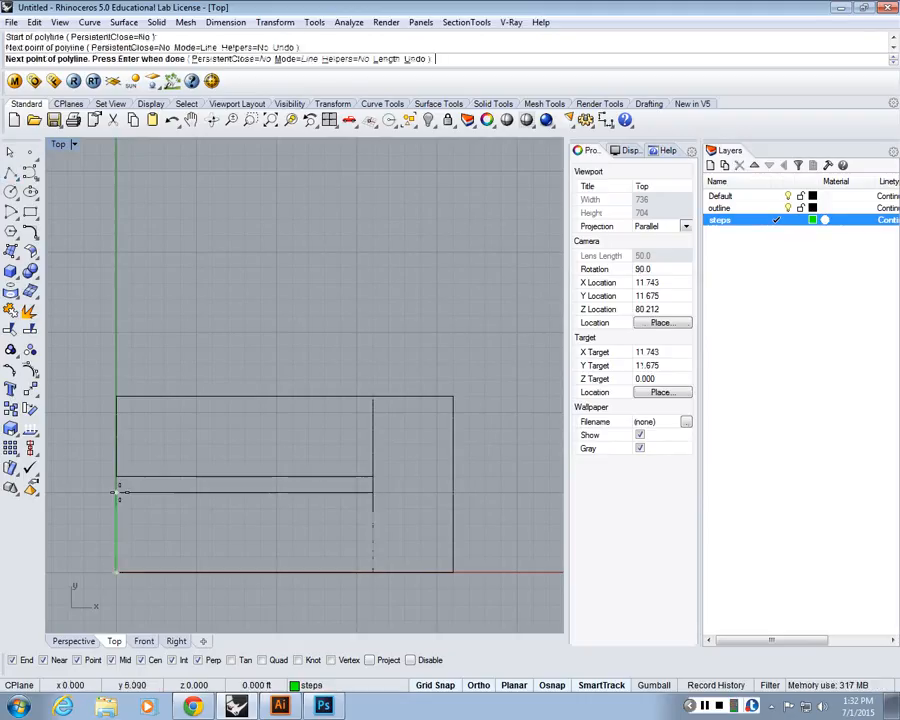
key(Return)
click(118, 562)
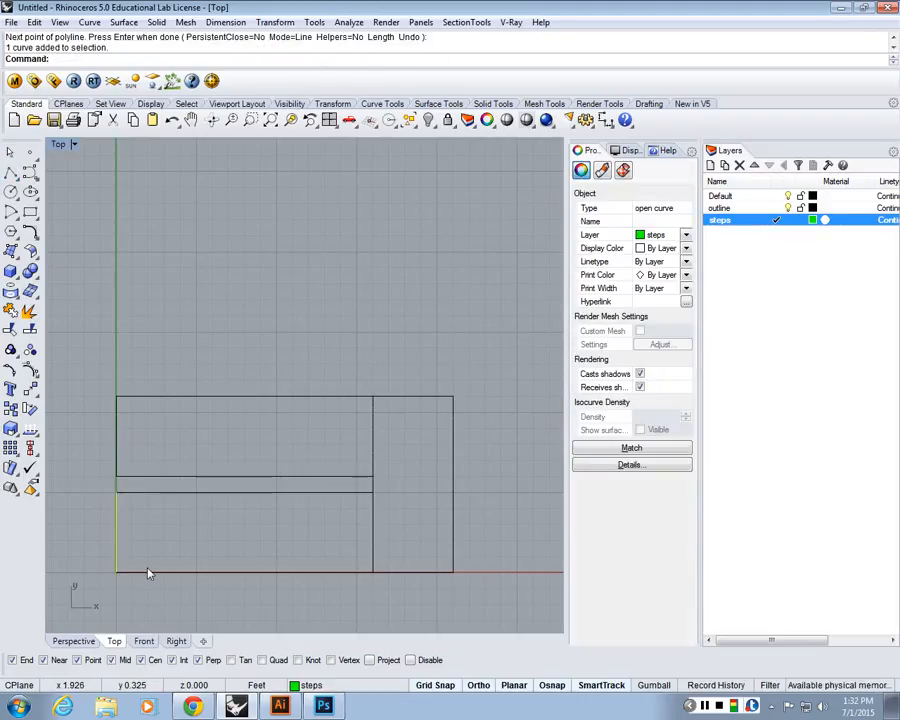
key(Delete)
- Draw a polyline on the lower rectangle's short edge, from the origin up to its upper corner
right_drag(124, 566, 201, 523)
scroll(201, 523, up, 2)
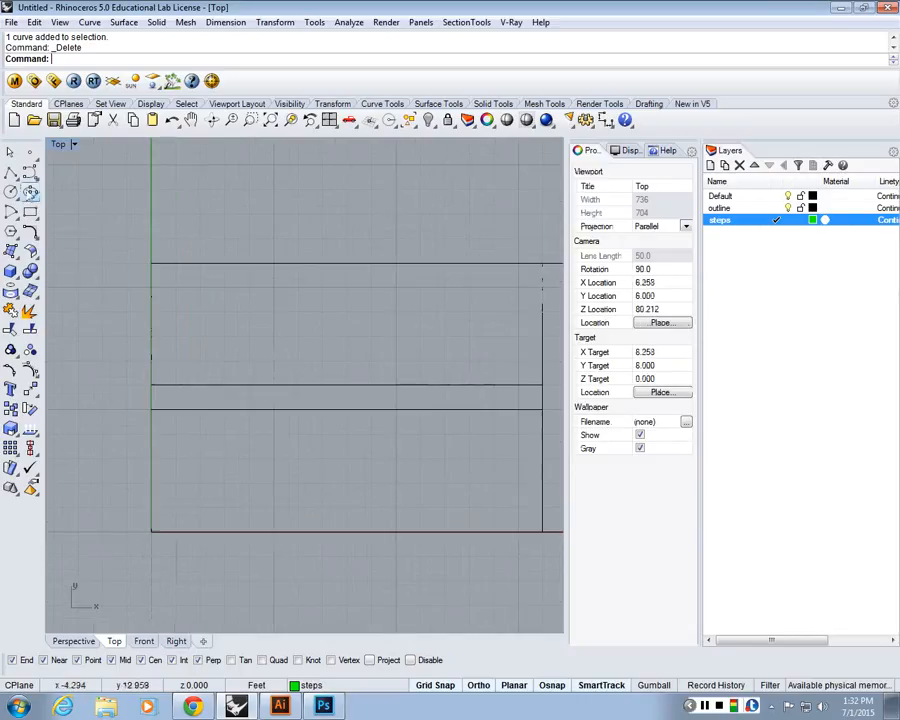
key(Return)
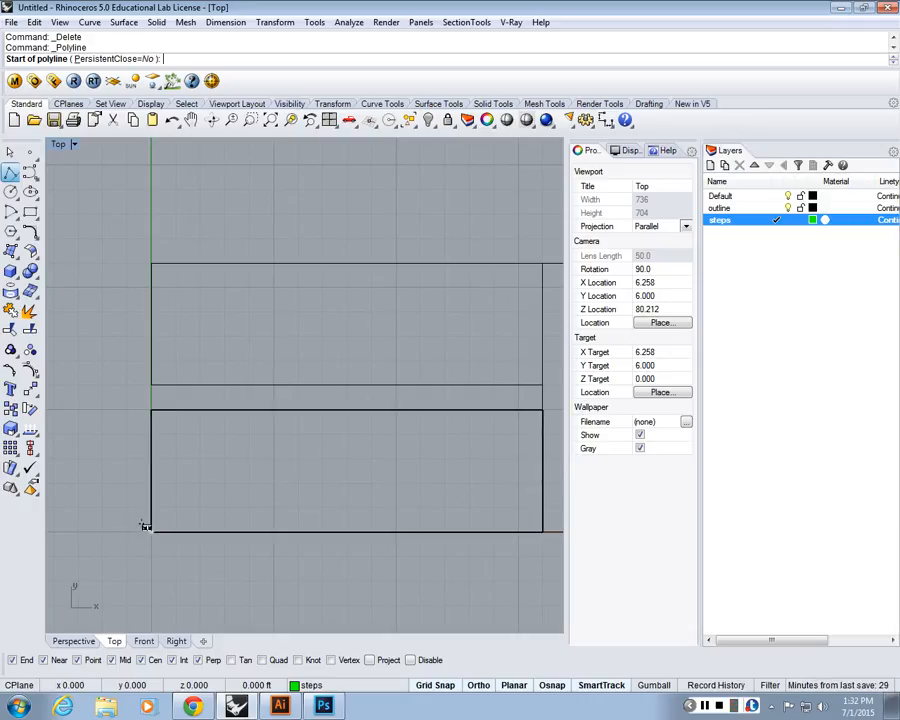
click(145, 526)
click(148, 411)
key(Return)
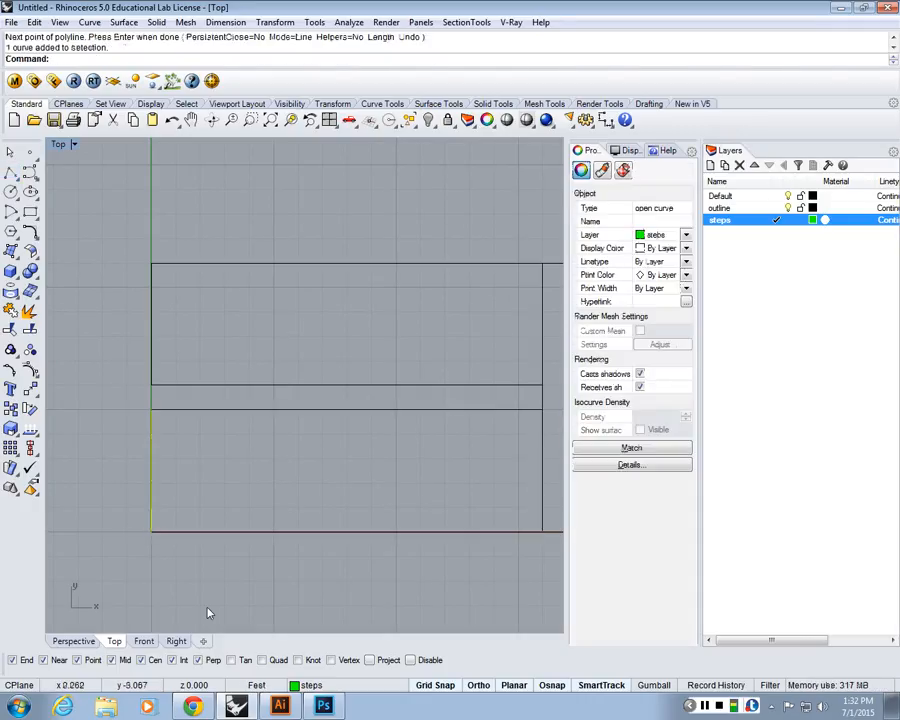
- Offset the edge line 2 ft into the lower rectangle to form the first step line
text(offset)
key(Return)
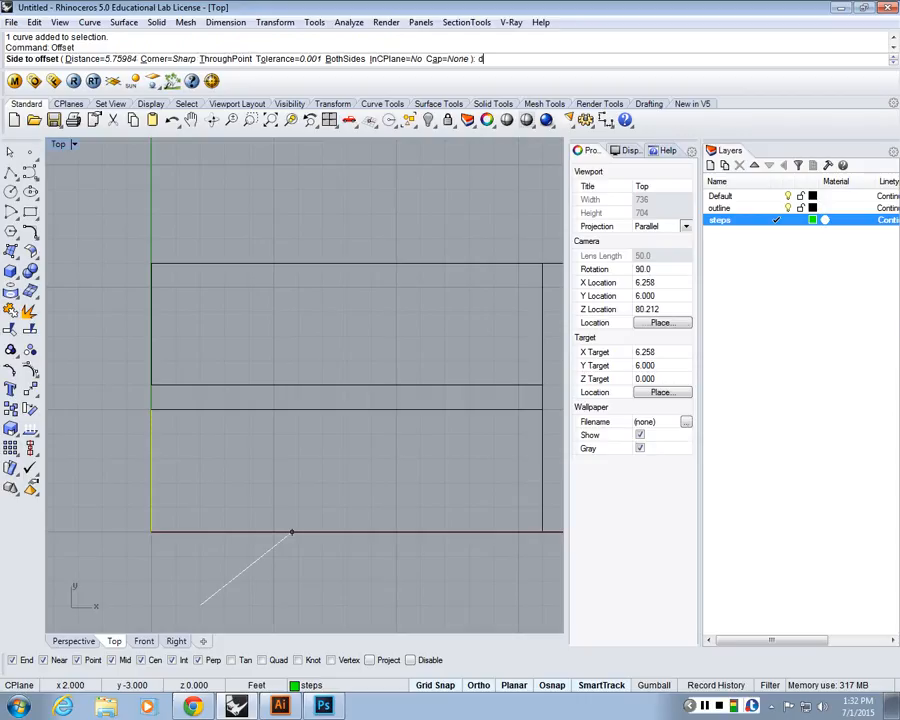
text(d)
key(Return)
key(Return)
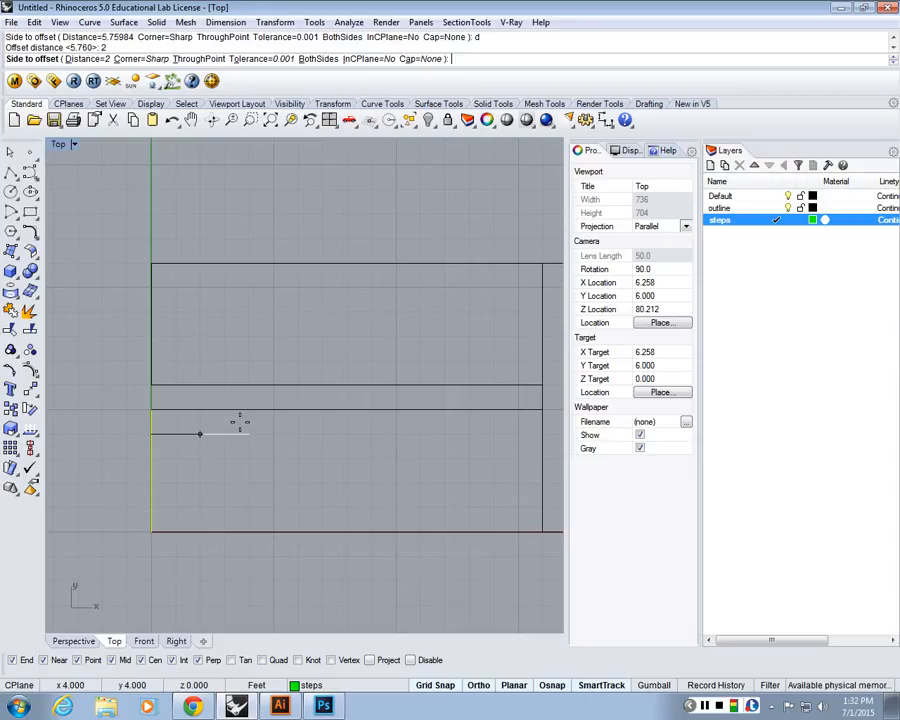
click(197, 452)
- Offset each newest step line 2 ft further along the lower rectangle, adding six more lines toward the 5 by 11 ft rectangle
click(201, 456)
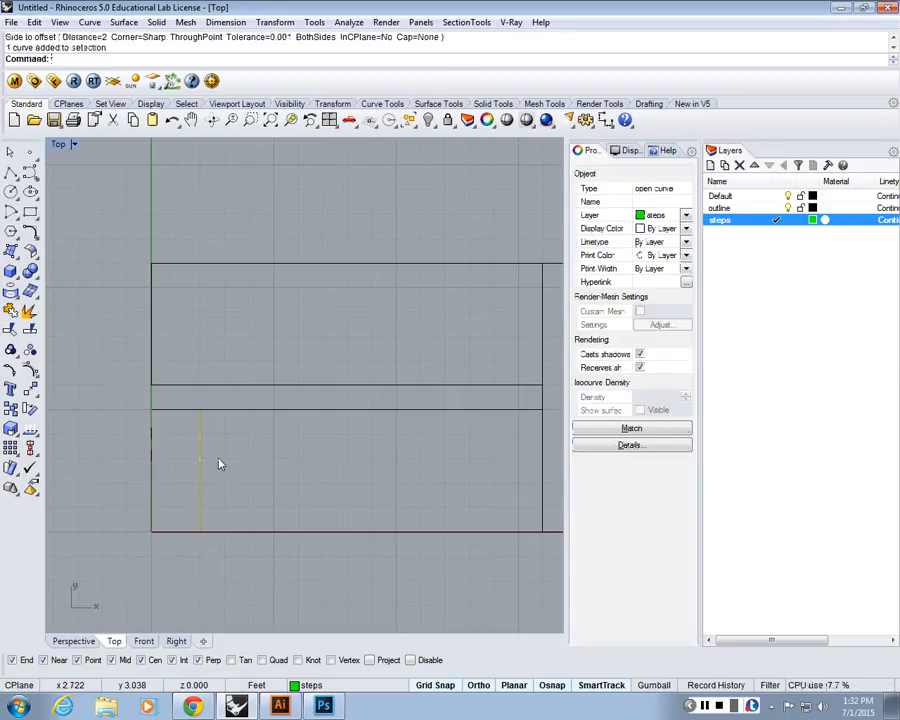
key(Return)
click(247, 458)
key(Return)
click(305, 463)
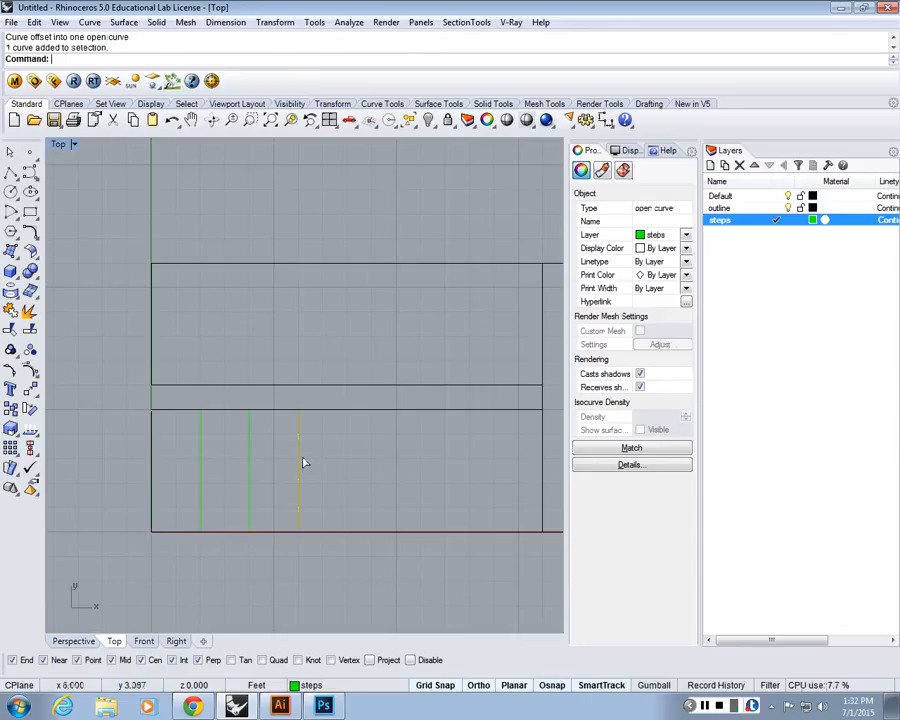
key(Return)
click(355, 465)
click(350, 465)
key(Return)
click(384, 471)
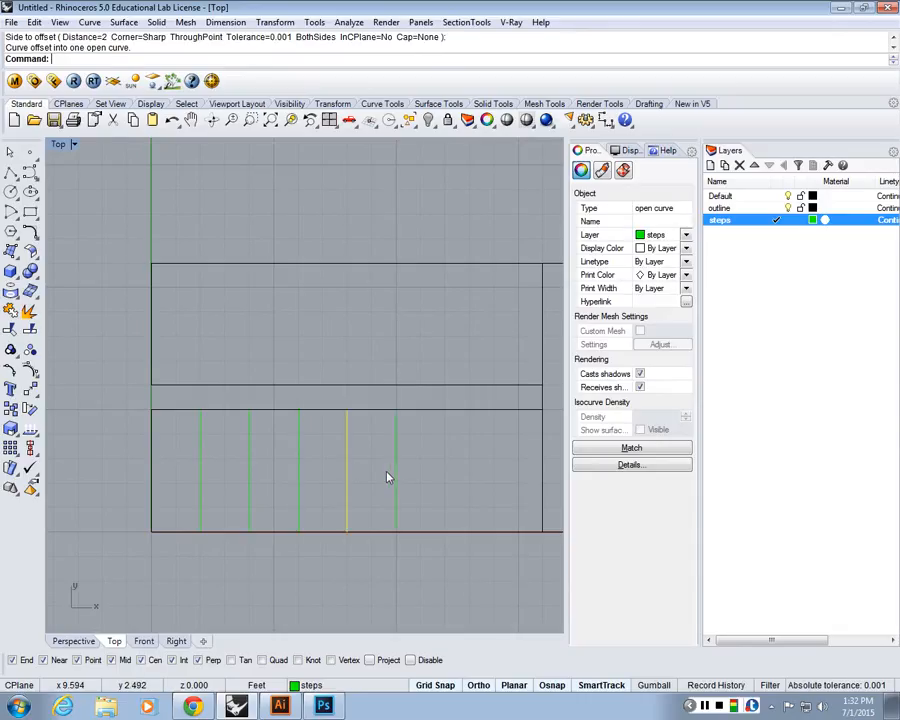
click(396, 480)
key(Return)
click(432, 476)
click(446, 478)
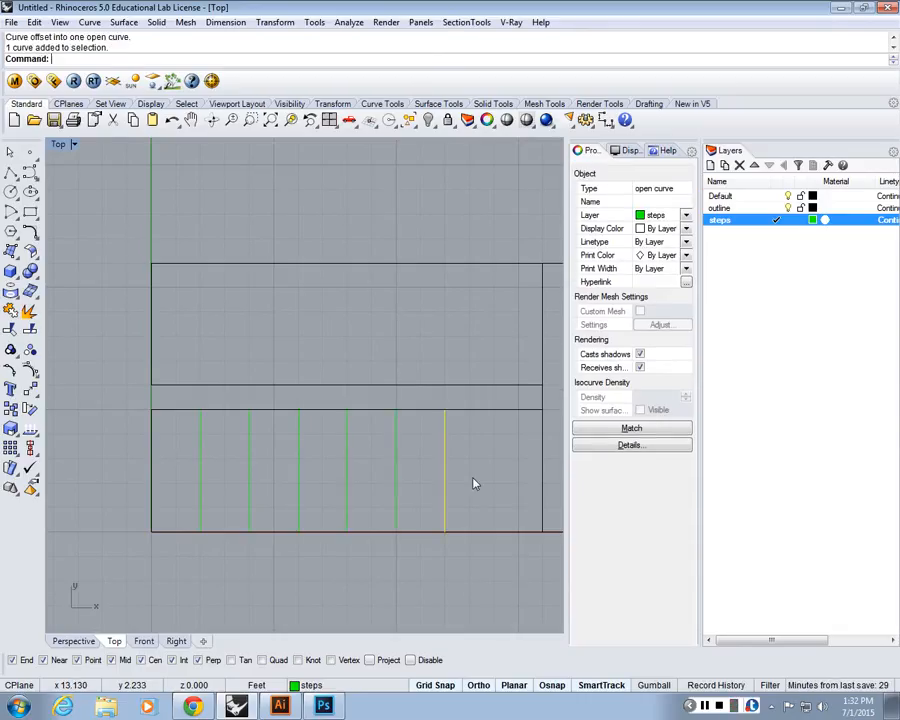
key(Return)
click(475, 484)
- Copy the seven step lines from the lower rectangle to the upper one, using the rectangles' matching upper corners as reference points
scroll(448, 443, down, 12)
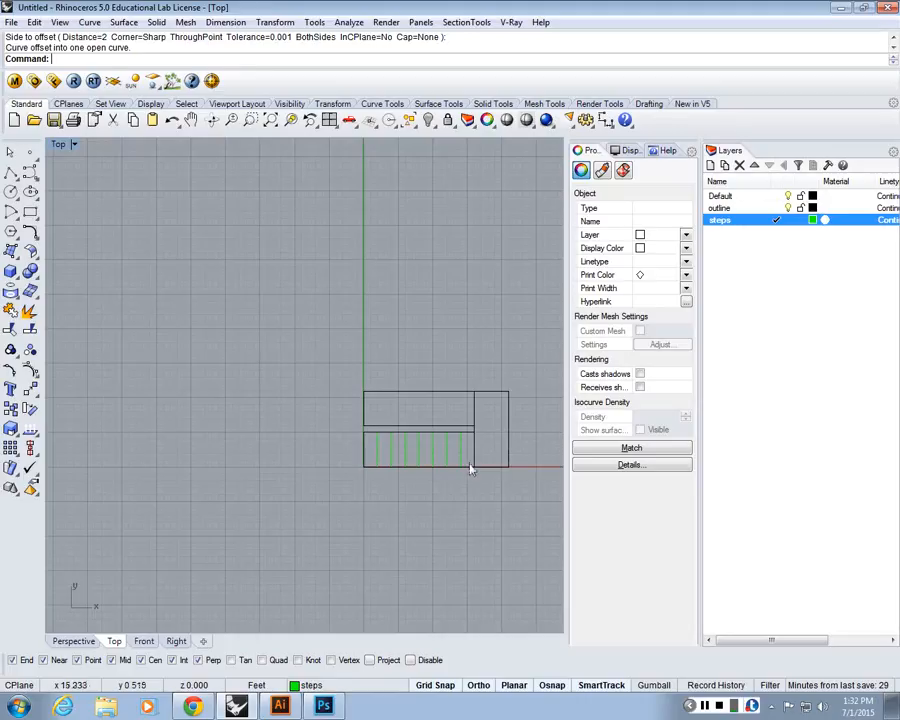
scroll(473, 463, up, 10)
right_drag(381, 379, 351, 433)
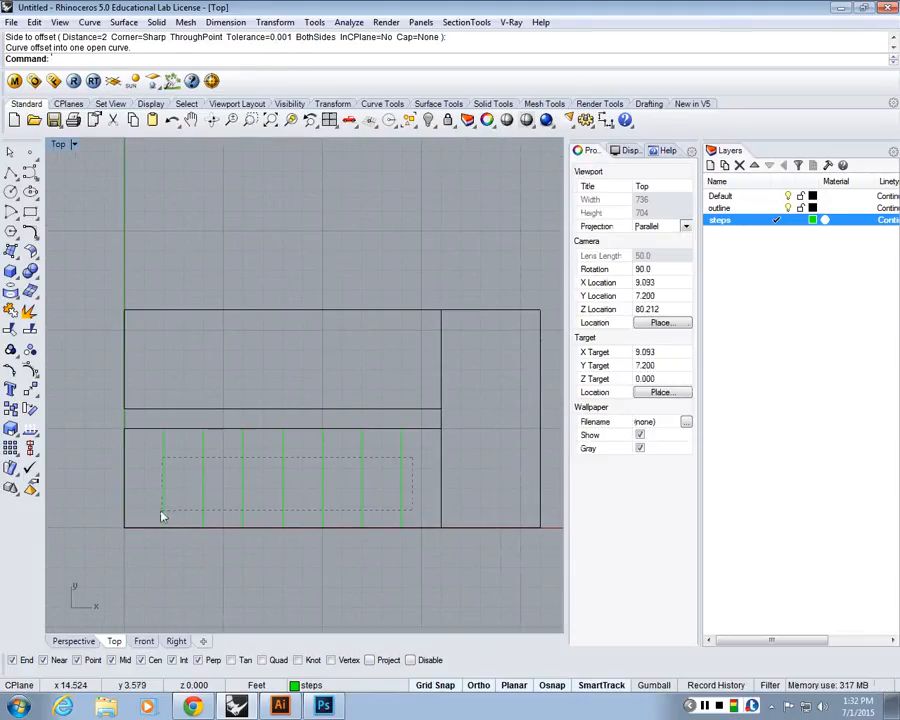
drag(161, 514, 157, 516)
text(copy)
key(Return)
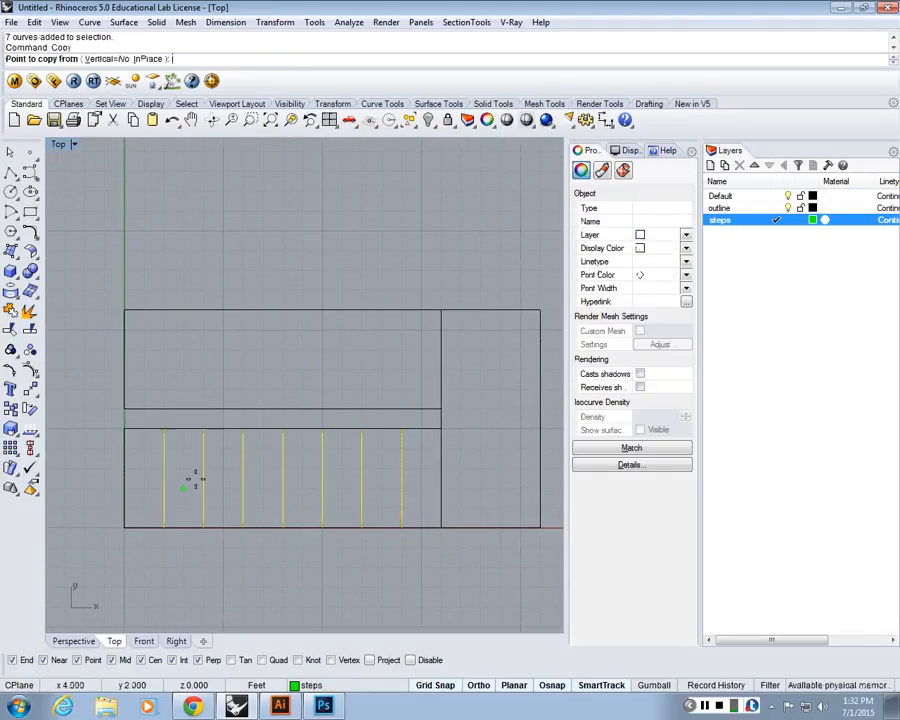
click(441, 428)
click(441, 310)
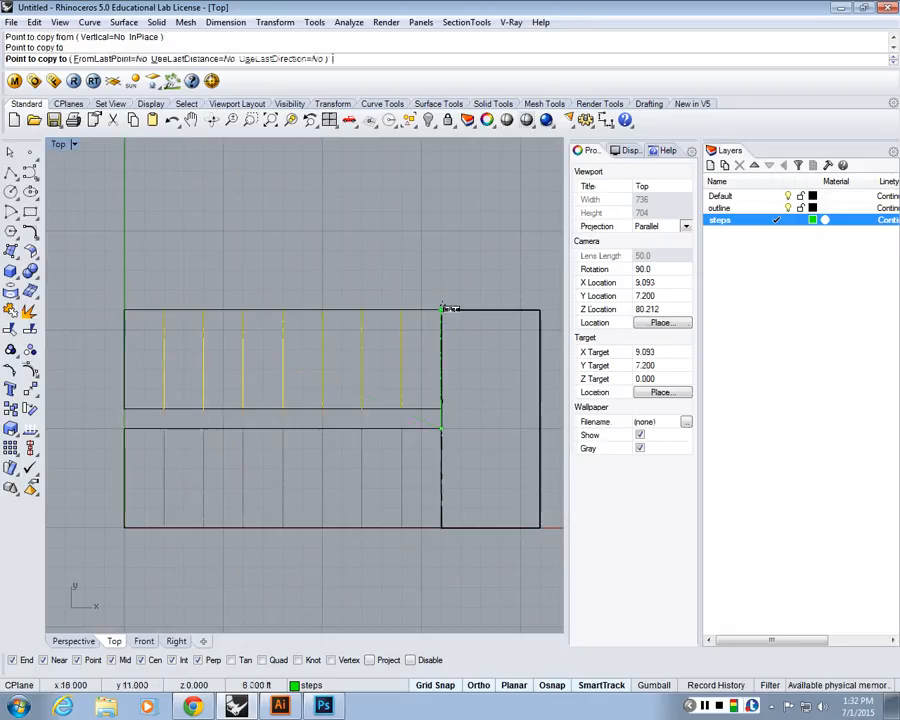
key(Return)
- Add horizontal dimensions below the plan for the lower stair flight's length and the adjoining landing's width
scroll(457, 351, down, 3)
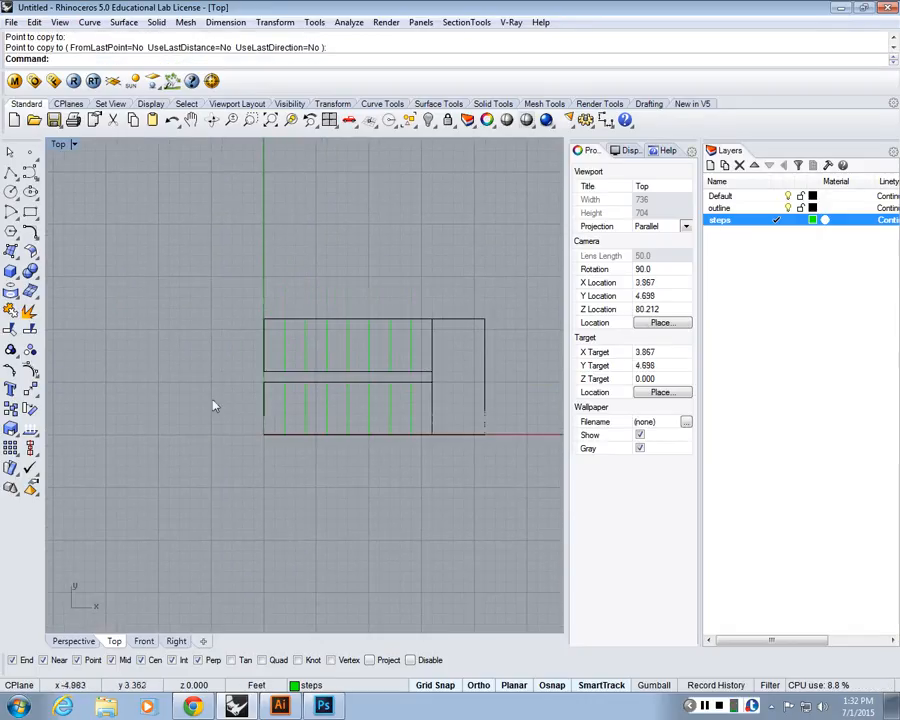
scroll(297, 389, up, 4)
right_drag(338, 387, 236, 417)
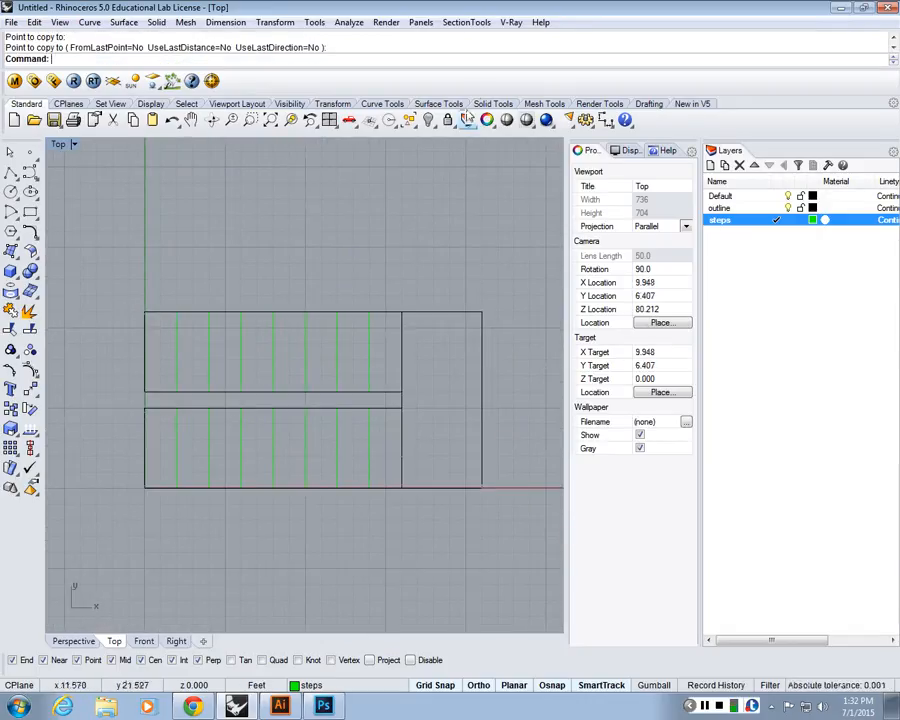
click(648, 104)
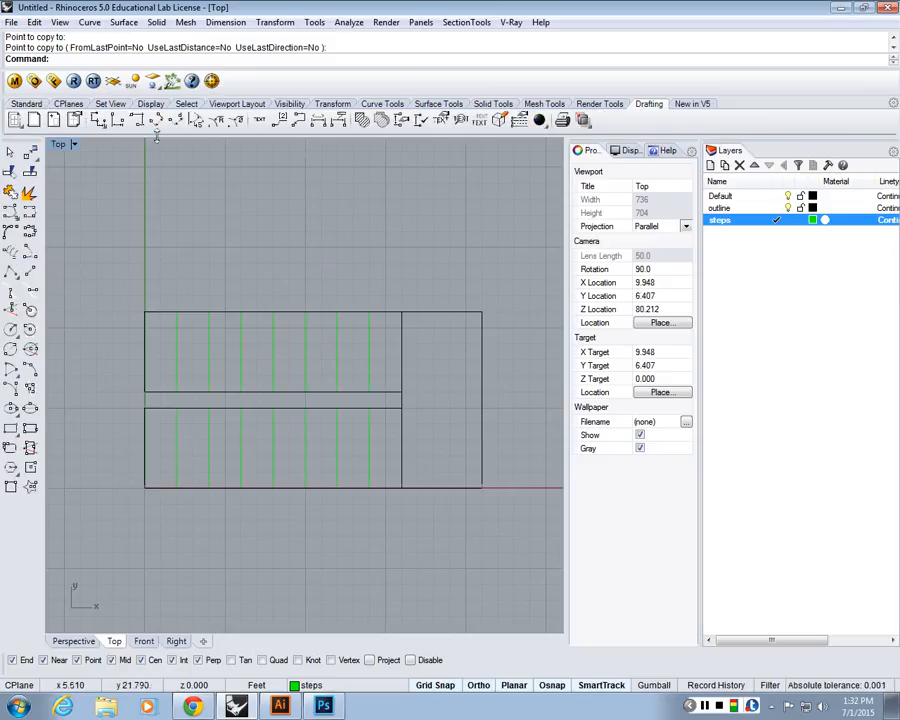
click(117, 119)
click(145, 488)
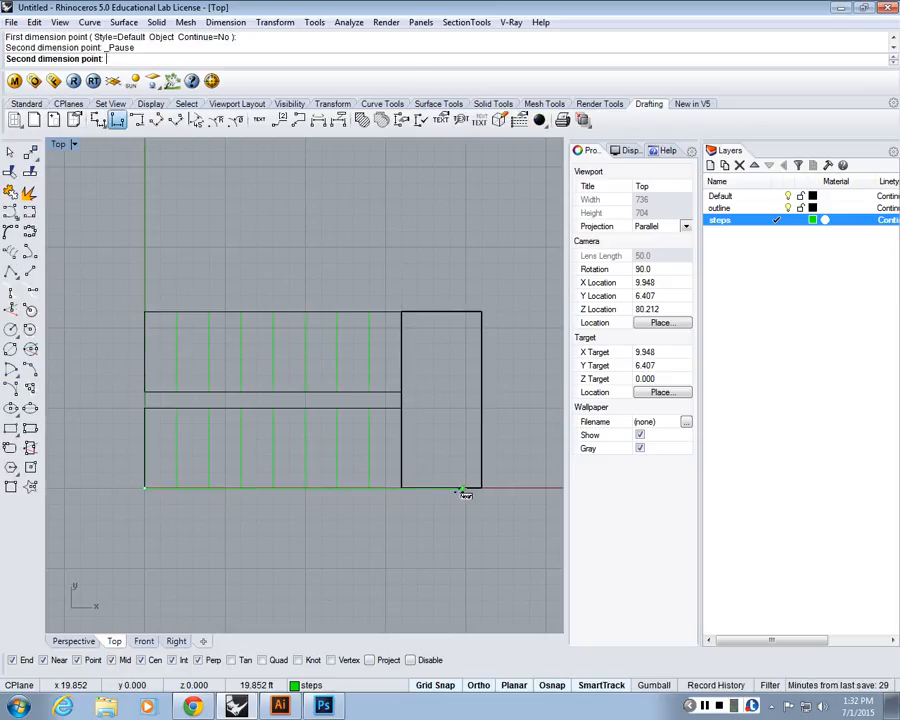
click(401, 488)
click(300, 568)
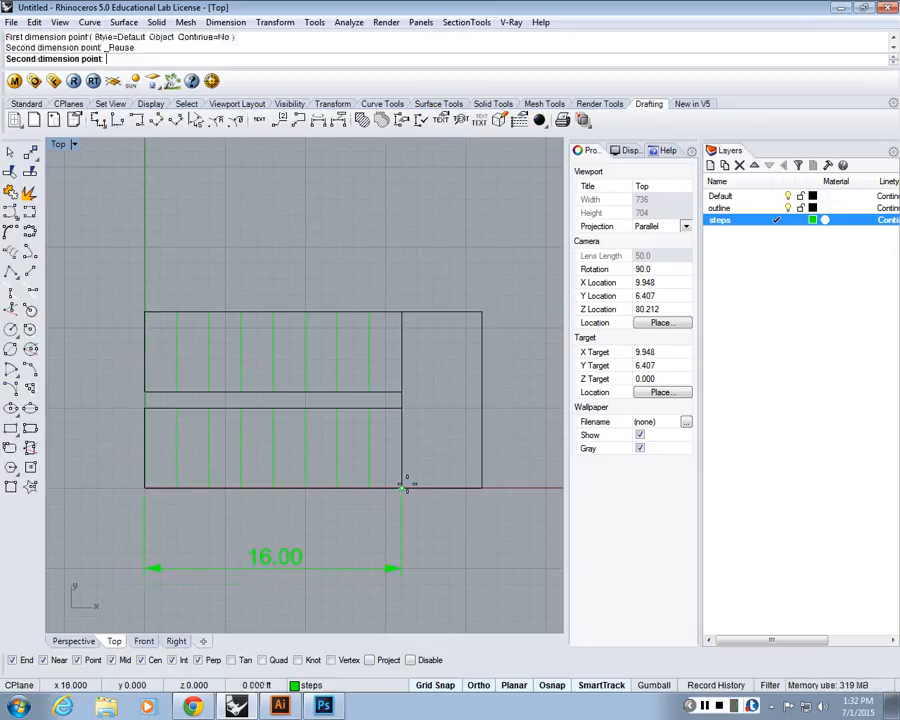
click(481, 488)
click(412, 568)
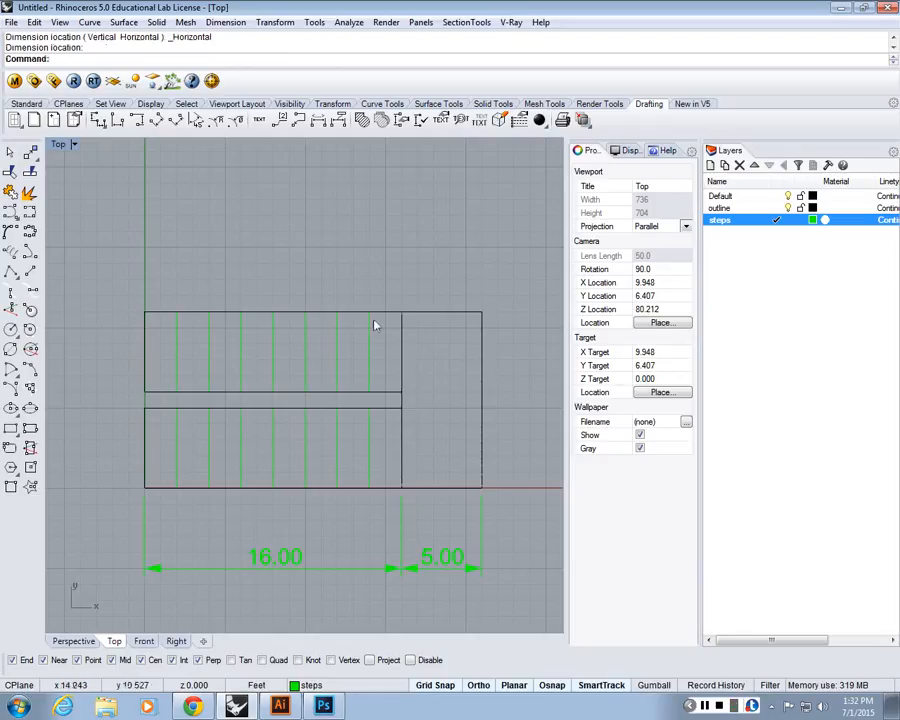
- Add a horizontal dimension above the plan for the overall length of the upper flight and landing
key(Return)
click(145, 312)
click(481, 312)
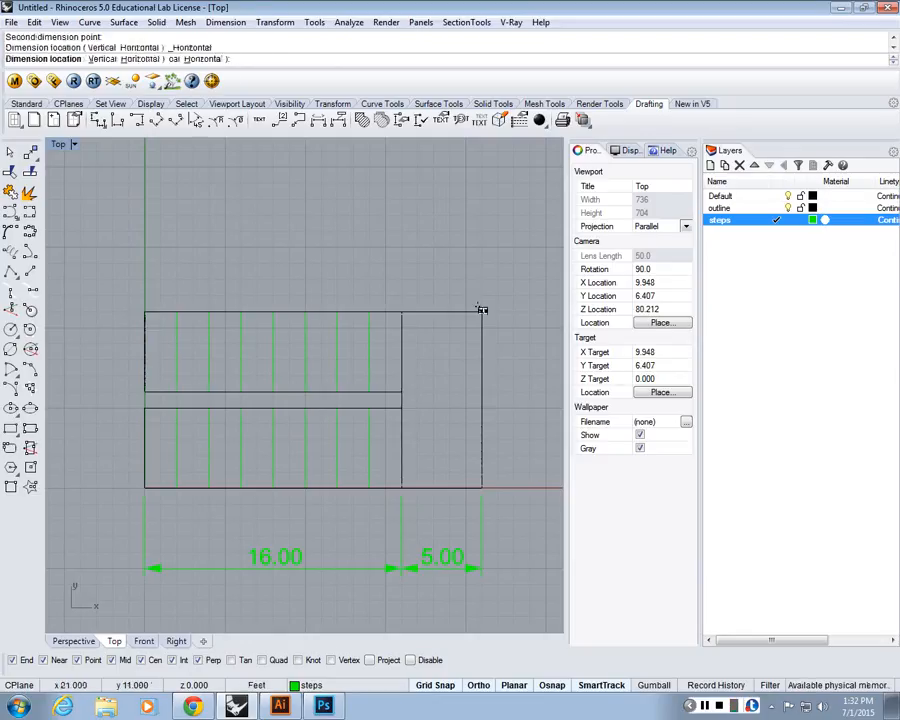
double_click(468, 249)
click(399, 133)
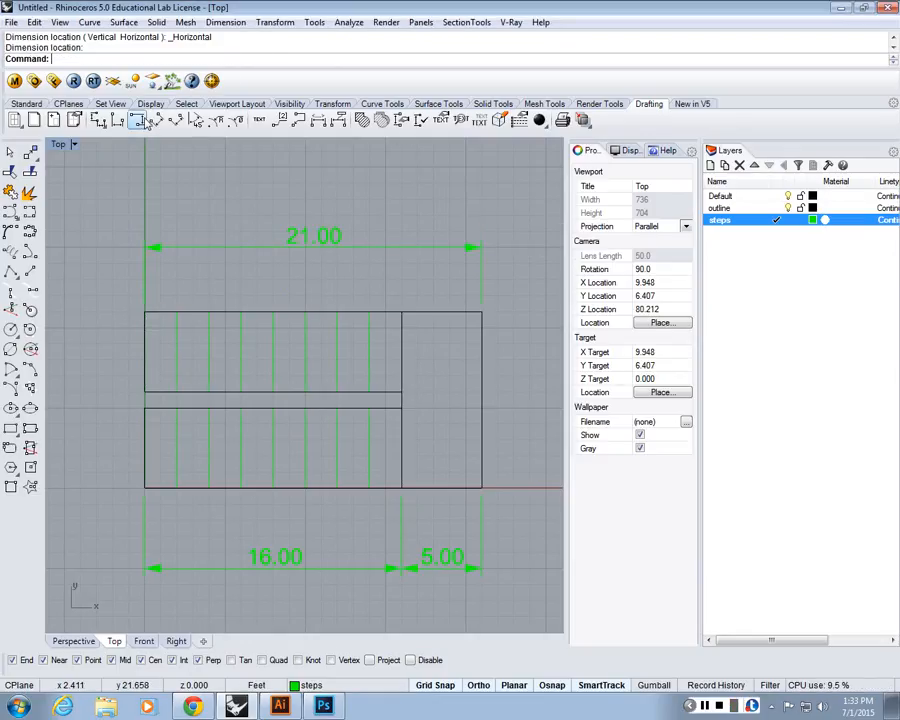
click(137, 119)
click(482, 312)
click(482, 488)
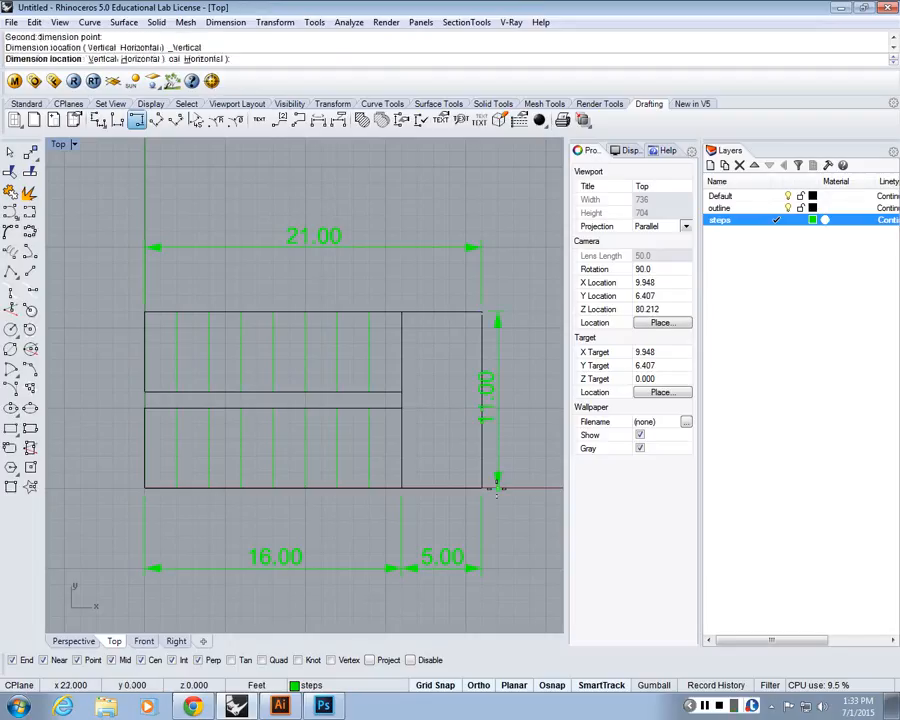
click(498, 450)
click(498, 450)
key(Delete)
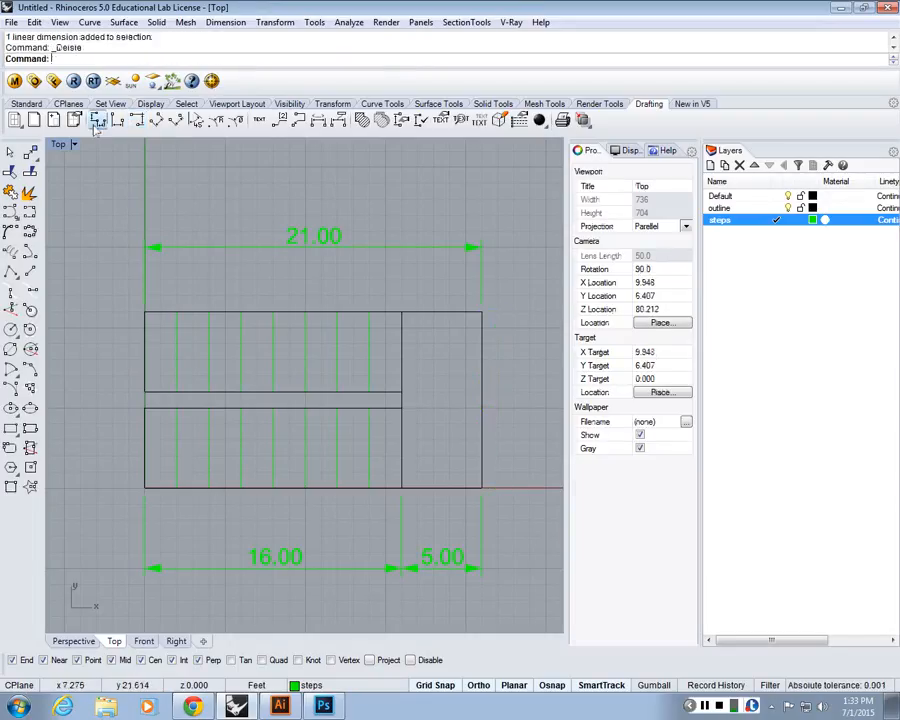
- Add a vertical dimension beside the landing's outer edge for the plan's full depth, placed clear of the outline
click(137, 119)
click(483, 313)
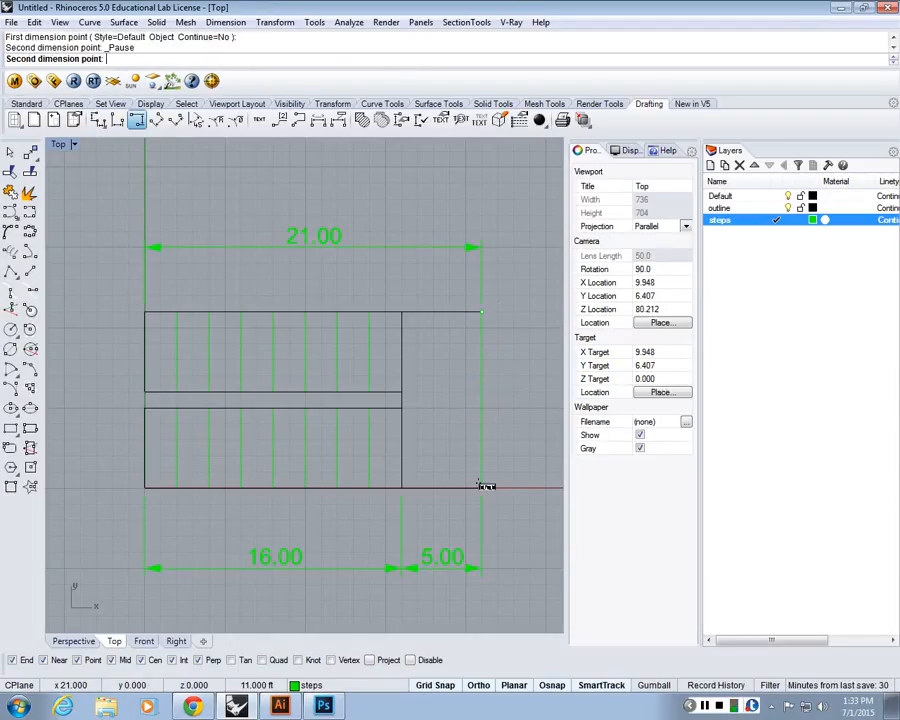
click(481, 487)
click(545, 452)
right_drag(516, 424, 487, 414)
- Add a vertical dimension for the lower flight's width beside its open end
right_click(487, 414)
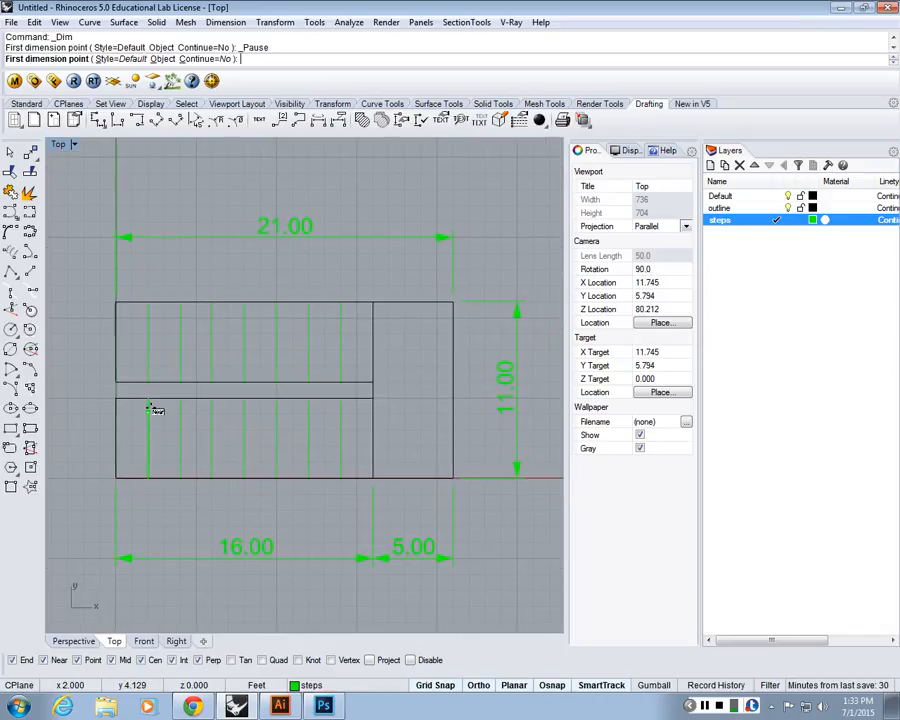
click(119, 399)
click(117, 476)
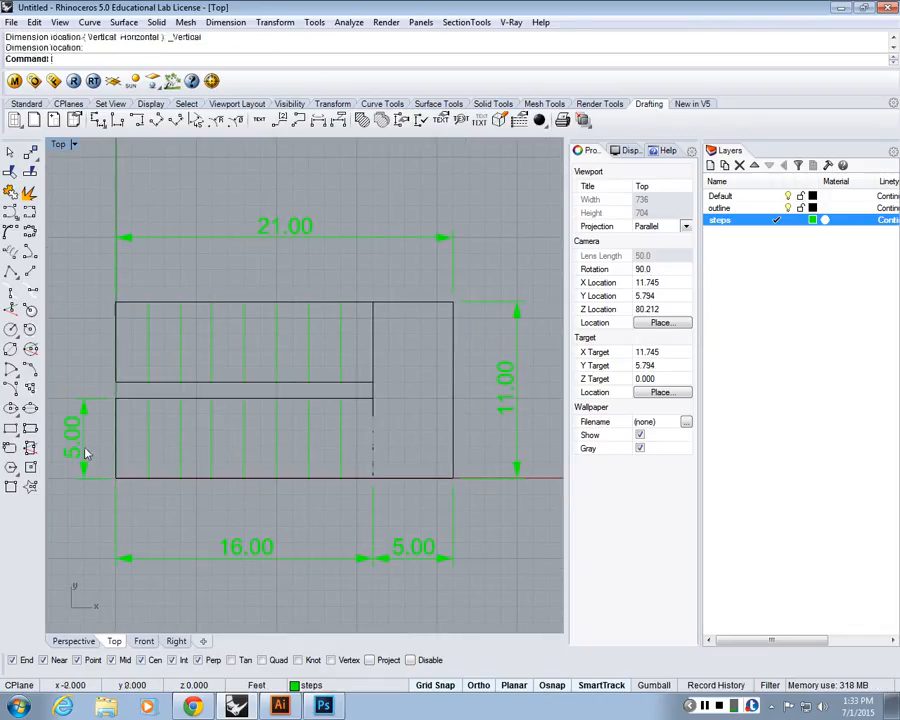
click(86, 452)
- Add vertical dimensions for the gap between the flights and the upper flight's width, aligned with the lower flight's width dimension
key(Return)
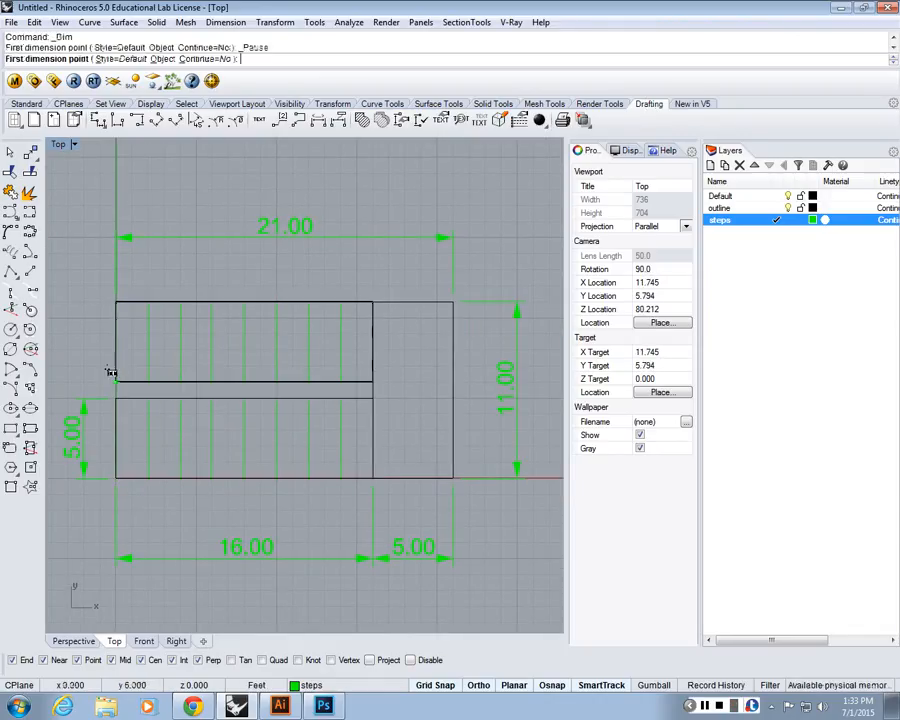
click(114, 383)
click(116, 398)
click(84, 391)
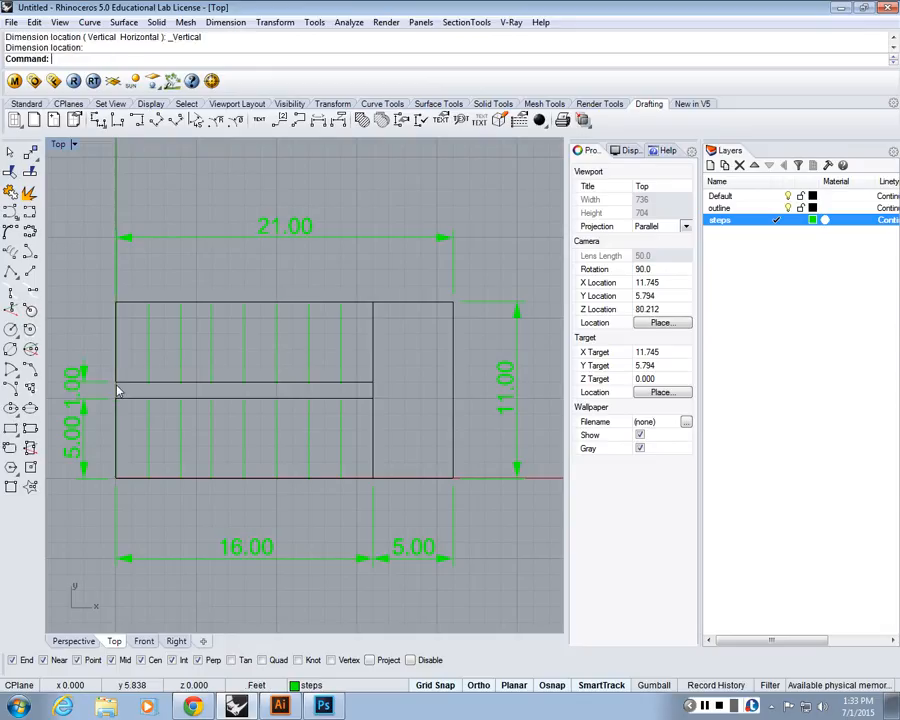
key(Return)
click(116, 383)
click(115, 302)
click(88, 390)
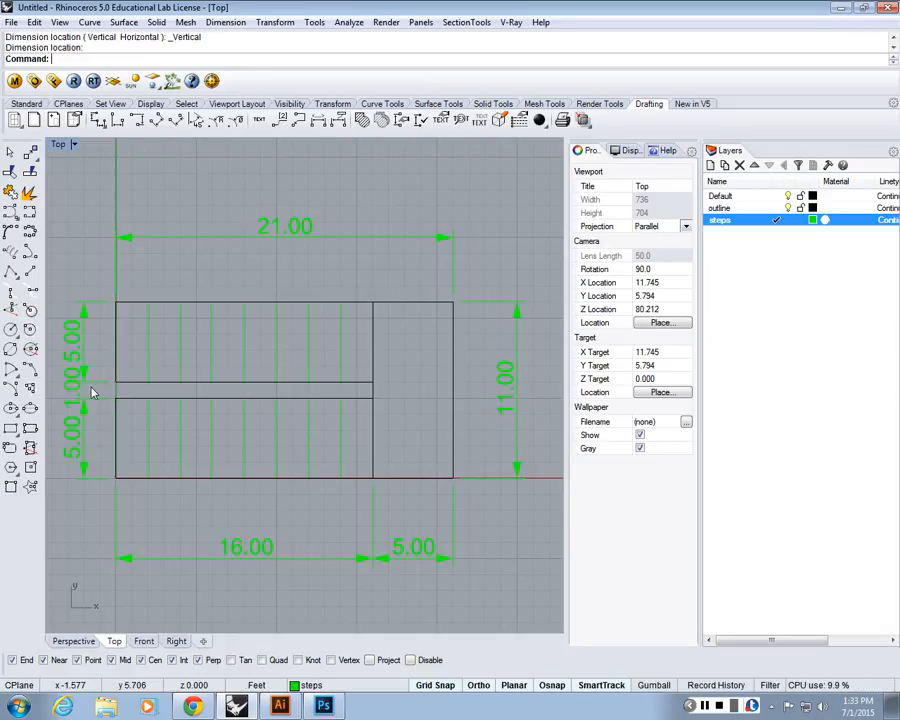
key(Return)
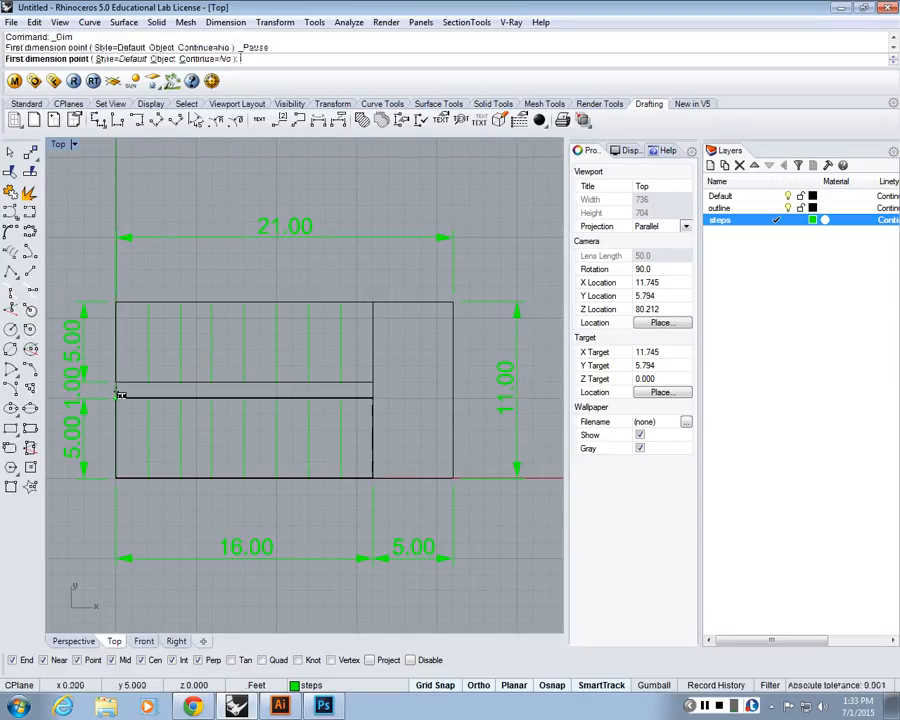
double_click(117, 397)
scroll(120, 395, up, 6)
scroll(150, 381, down, 8)
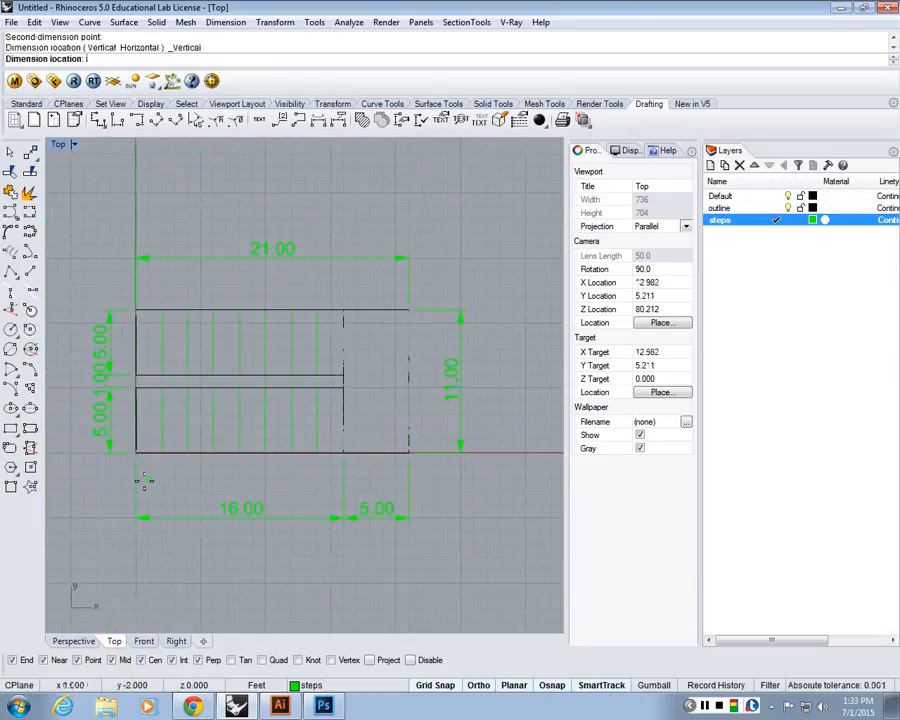
key(Escape)
key(Return)
click(136, 453)
click(160, 452)
scroll(155, 470, up, 5)
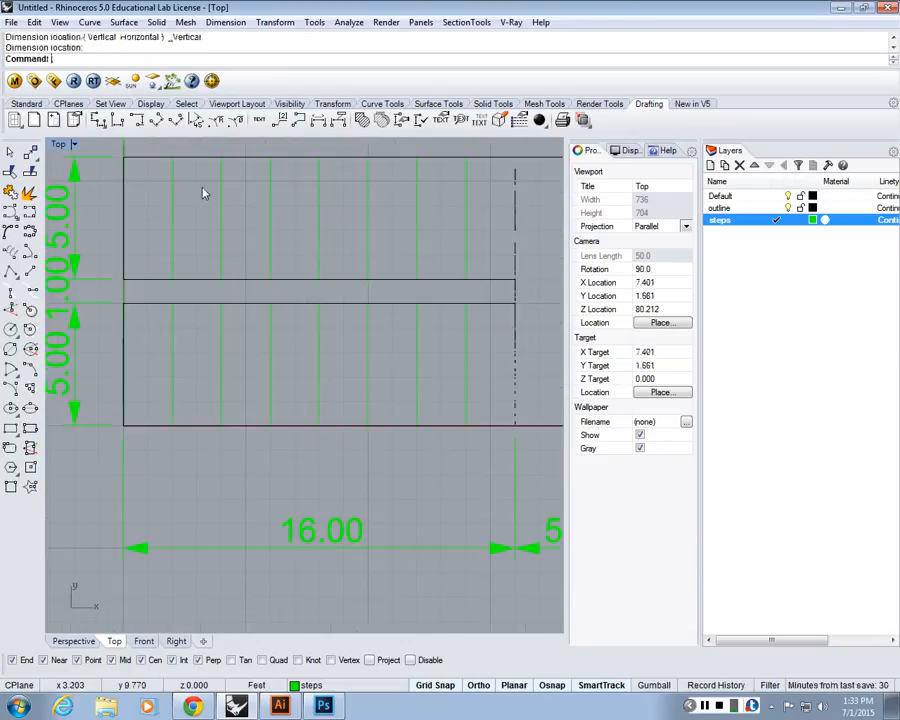
- Add a horizontal dimension for the first step's depth, placed between the lower flight and its overall length dimension
click(117, 121)
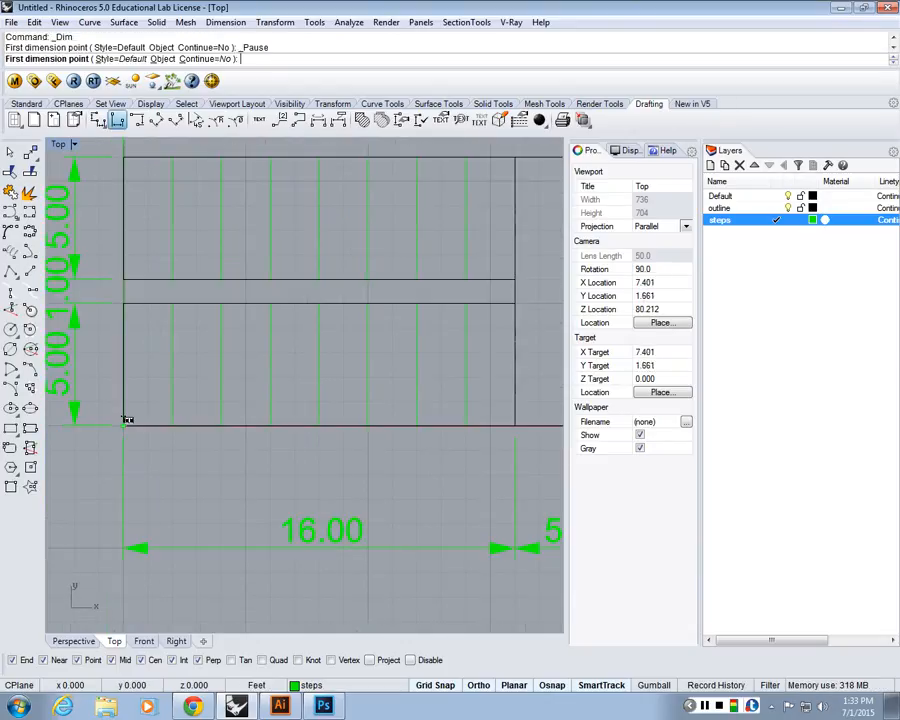
click(127, 420)
click(172, 425)
click(168, 477)
scroll(242, 444, down, 5)
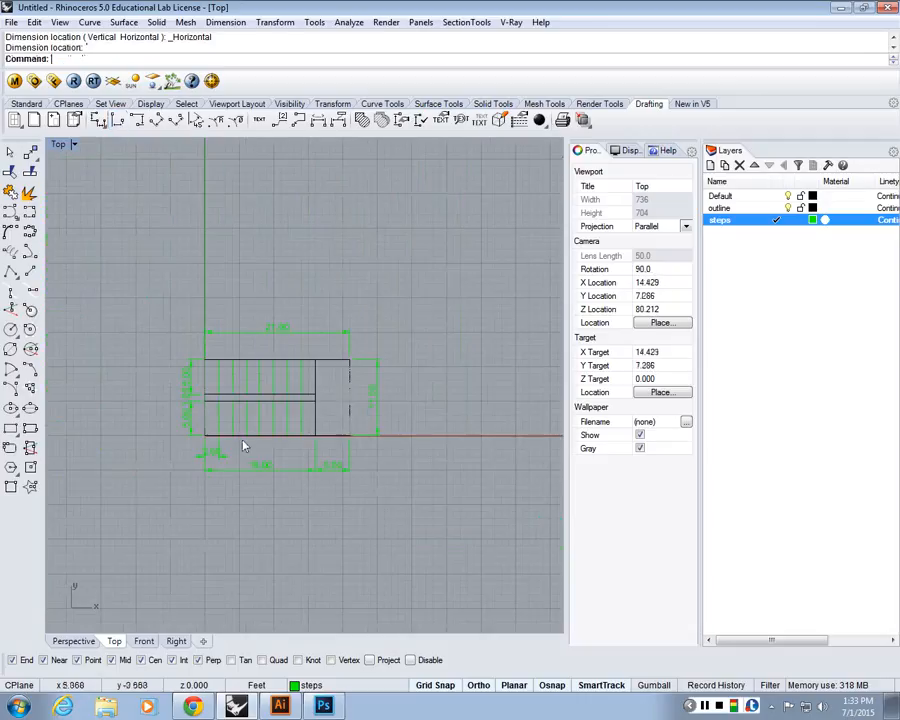
scroll(278, 390, up, 3)
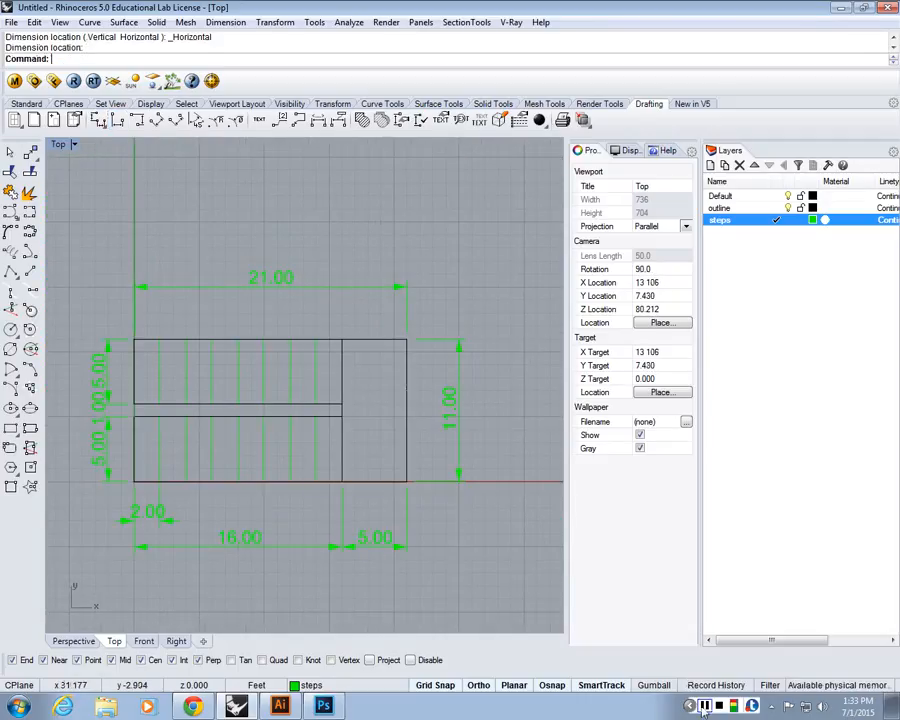
click(704, 707)
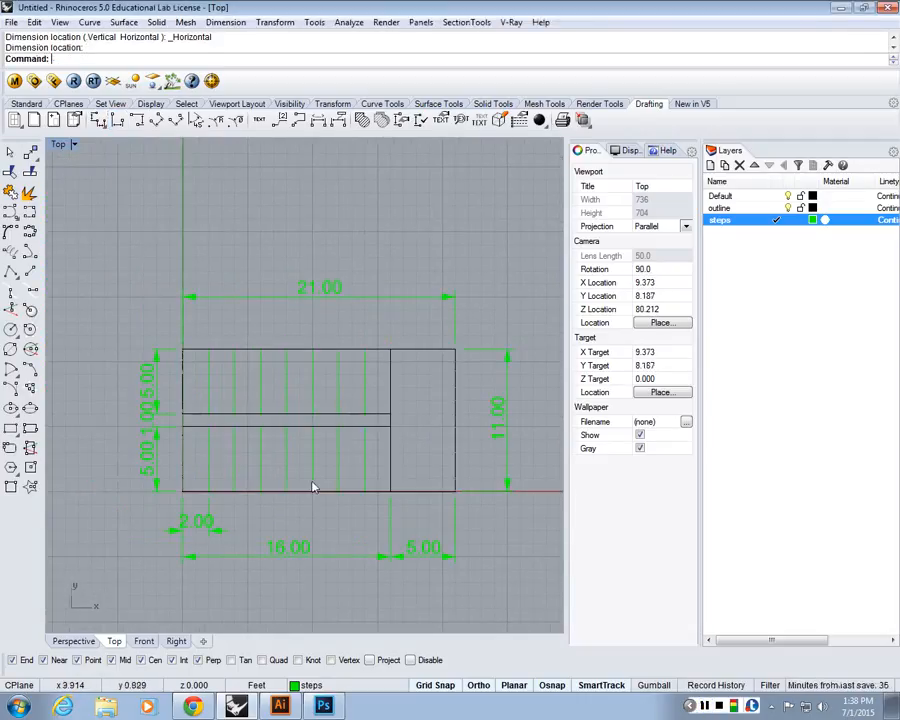
right_drag(310, 437, 296, 417)
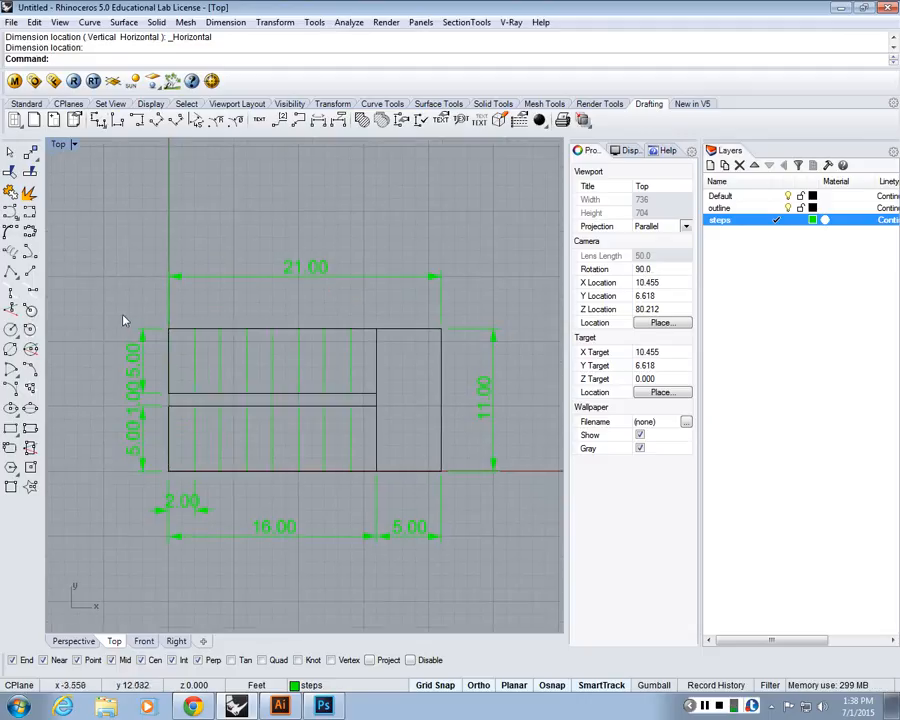
scroll(177, 412, up, 6)
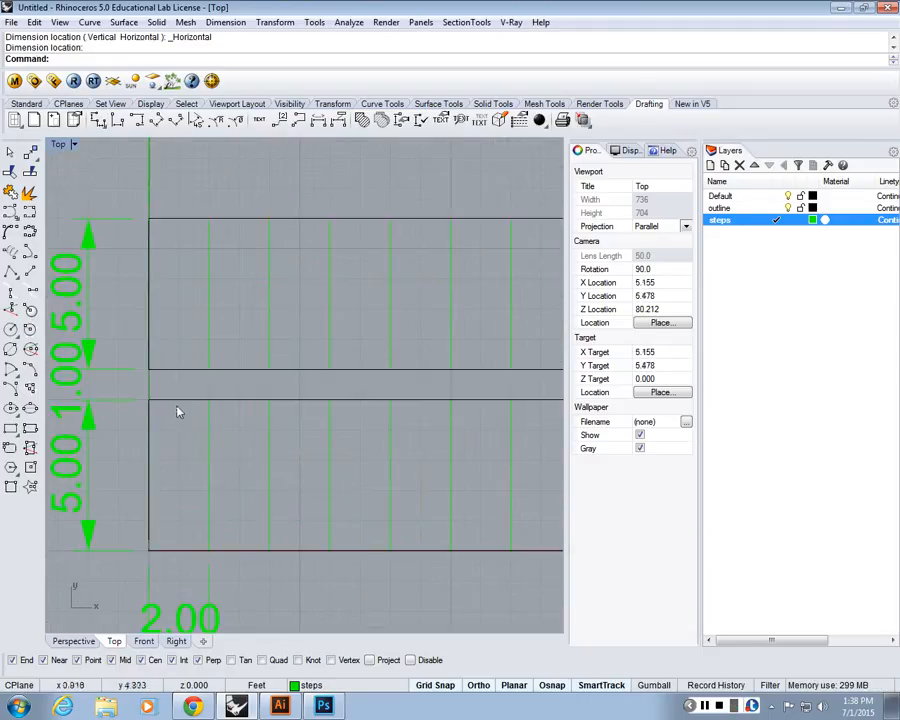
scroll(165, 418, down, 5)
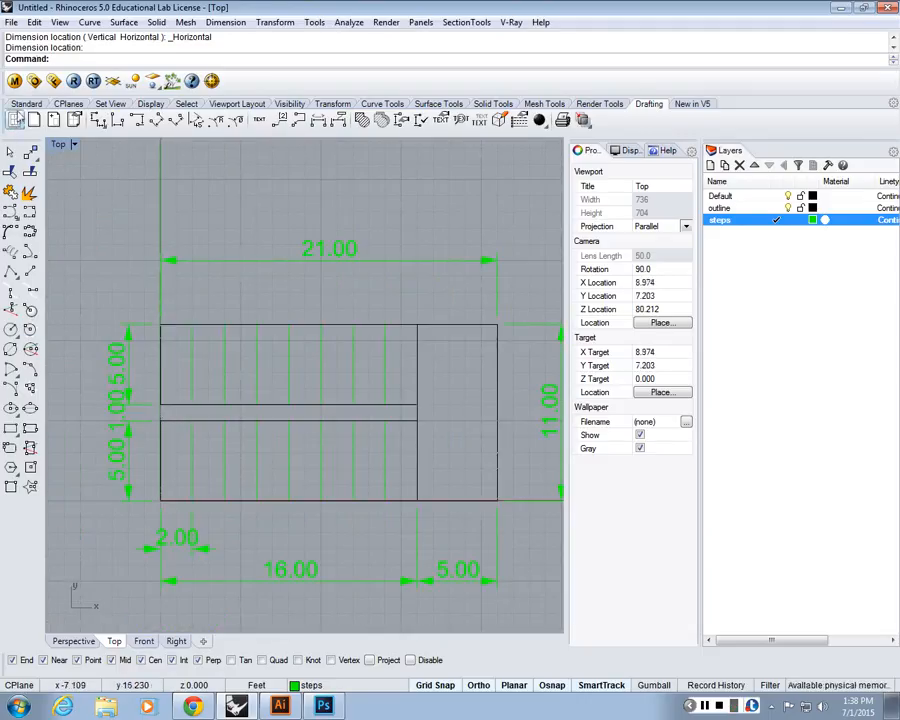
- Draw a 2 by 5 ft rectangle over the first step of the lower flight, snapping to its opposite corners
click(26, 103)
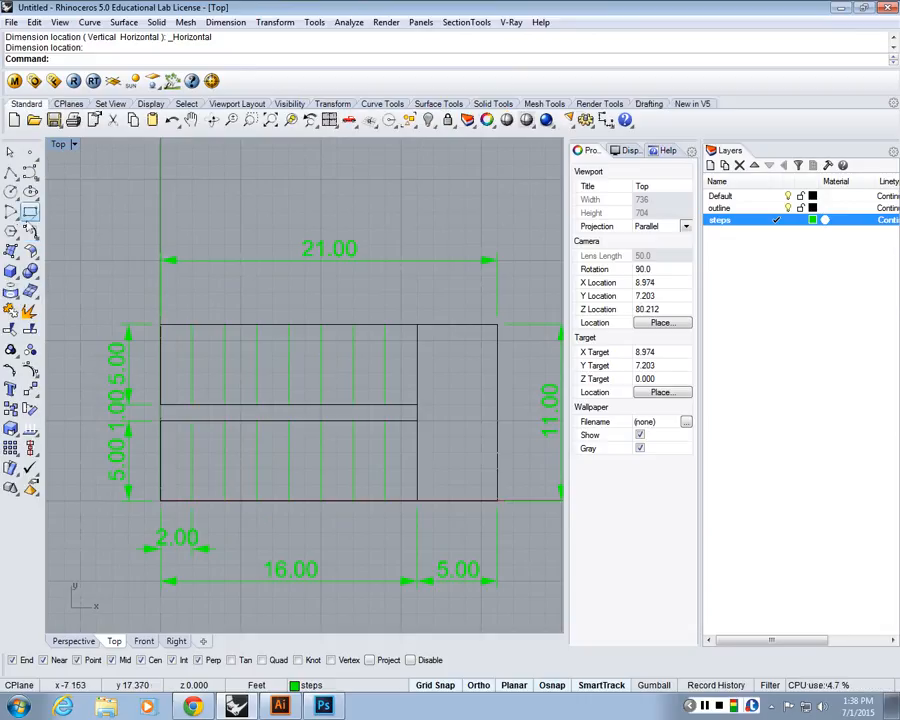
click(31, 214)
scroll(200, 432, up, 6)
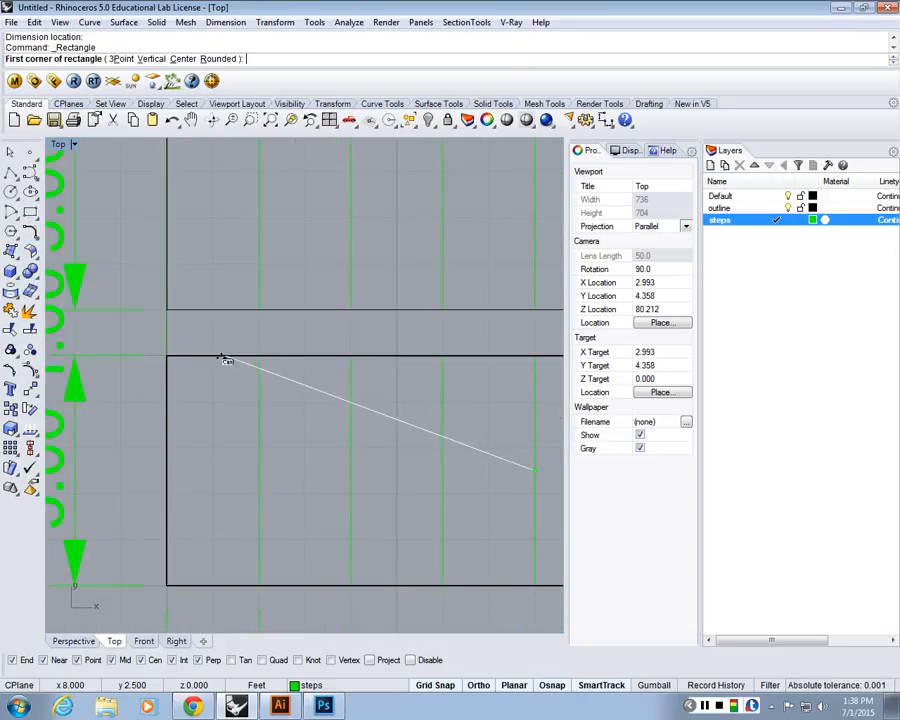
click(167, 355)
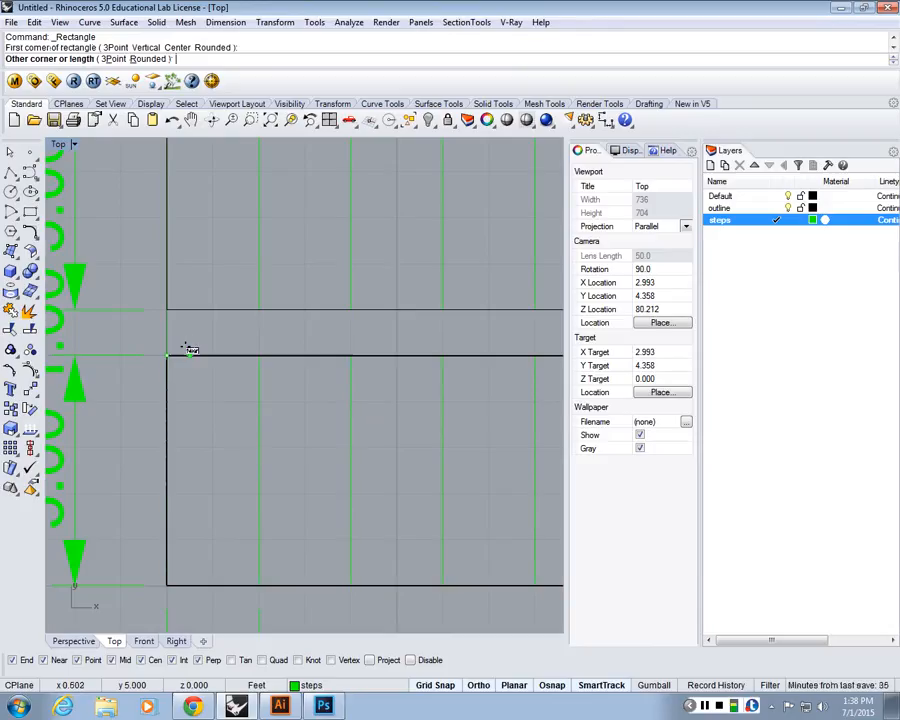
click(246, 601)
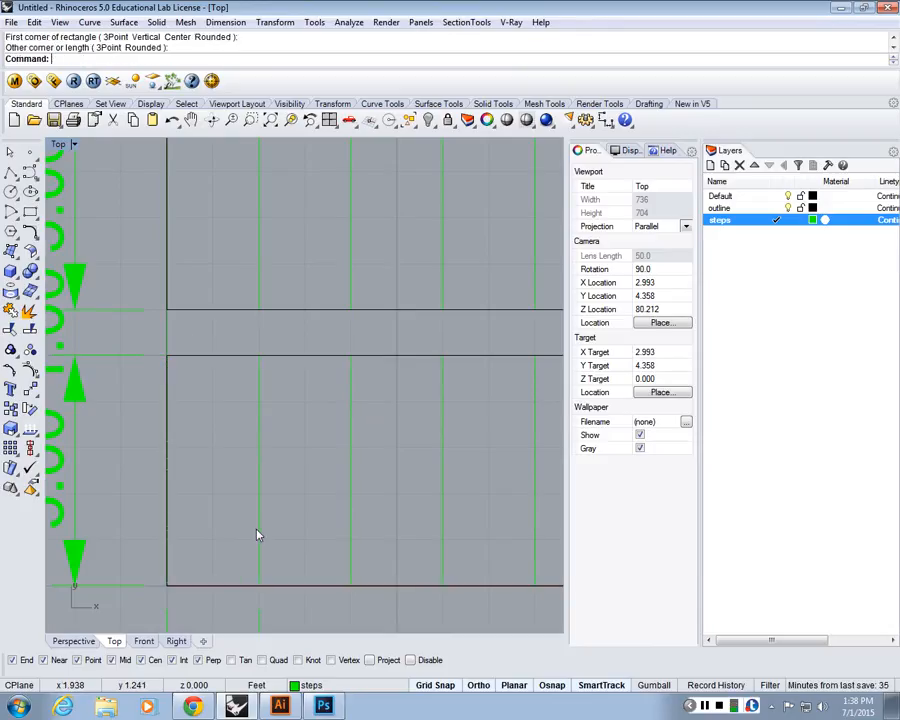
- Select the new closed rectangle on the steps layer among the overlapping curves at the lower flight's first step
click(257, 528)
click(292, 561)
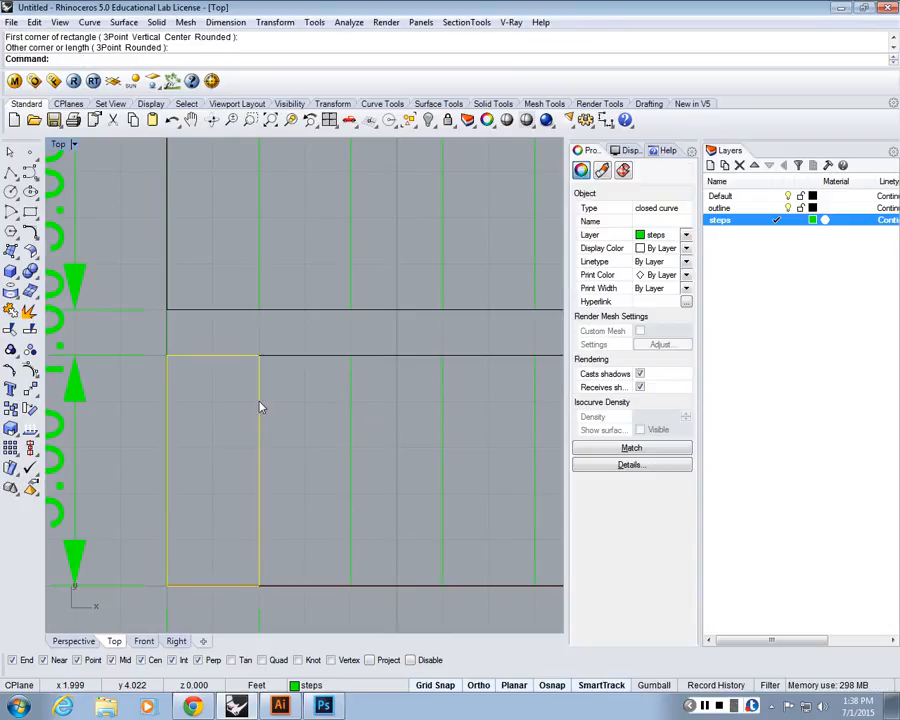
key(Delete)
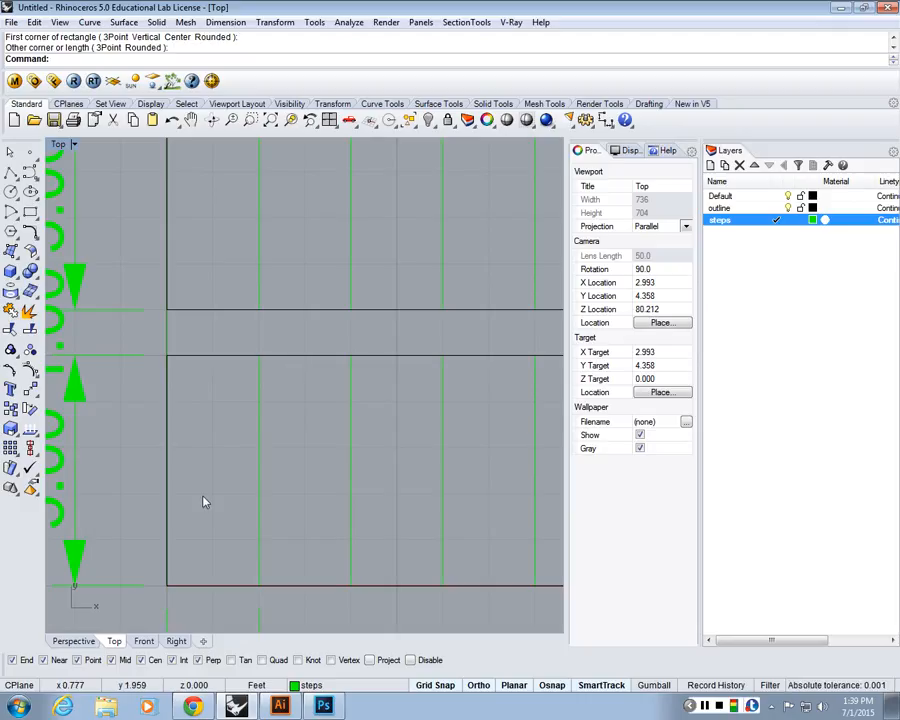
click(170, 436)
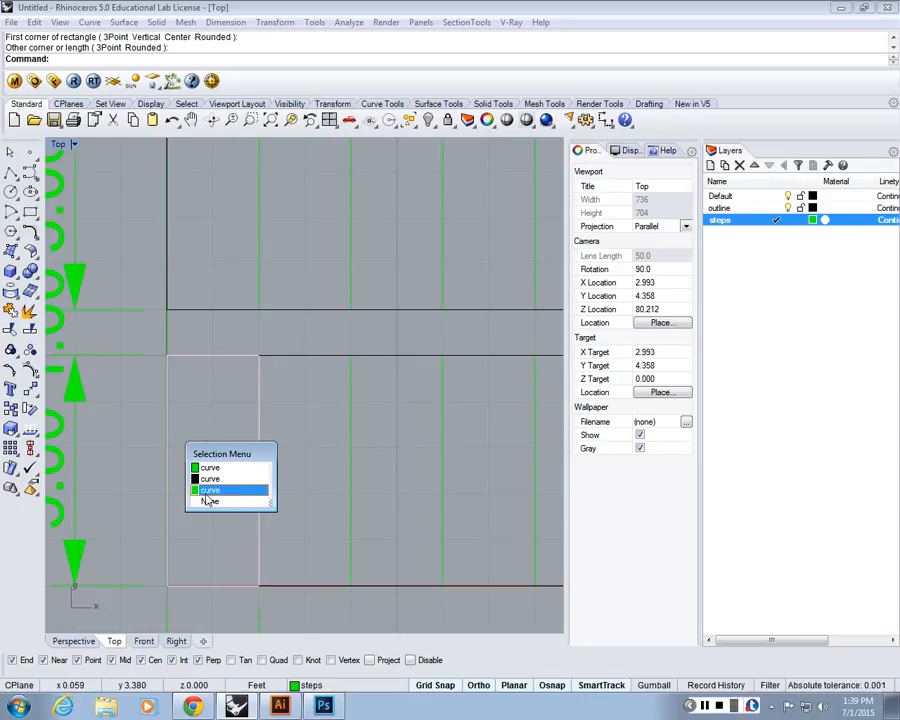
click(205, 490)
scroll(240, 456, down, 1)
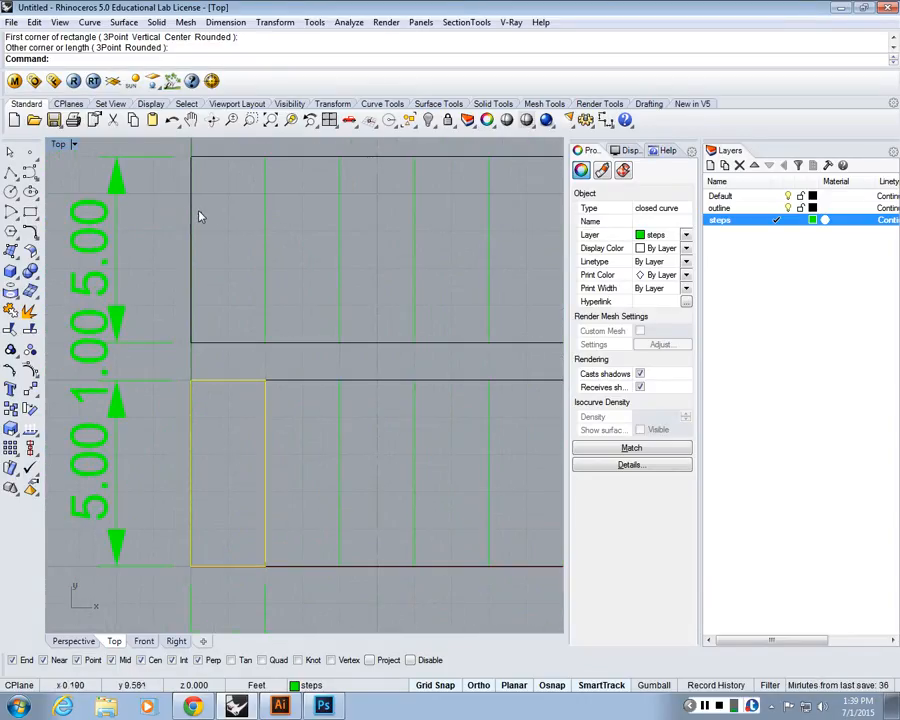
scroll(199, 217, down, 1)
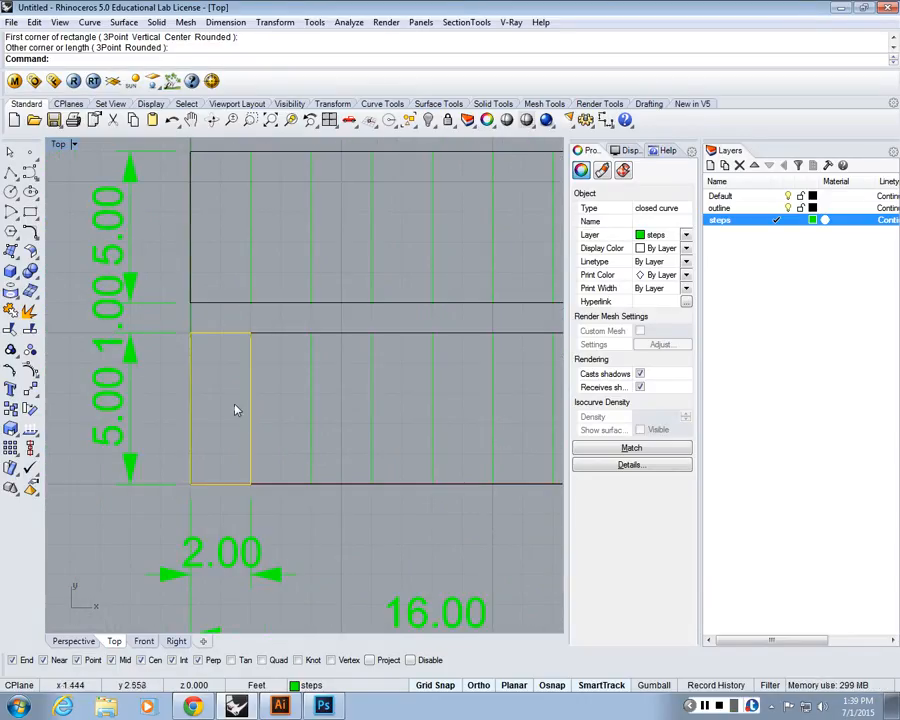
click(237, 407)
click(237, 349)
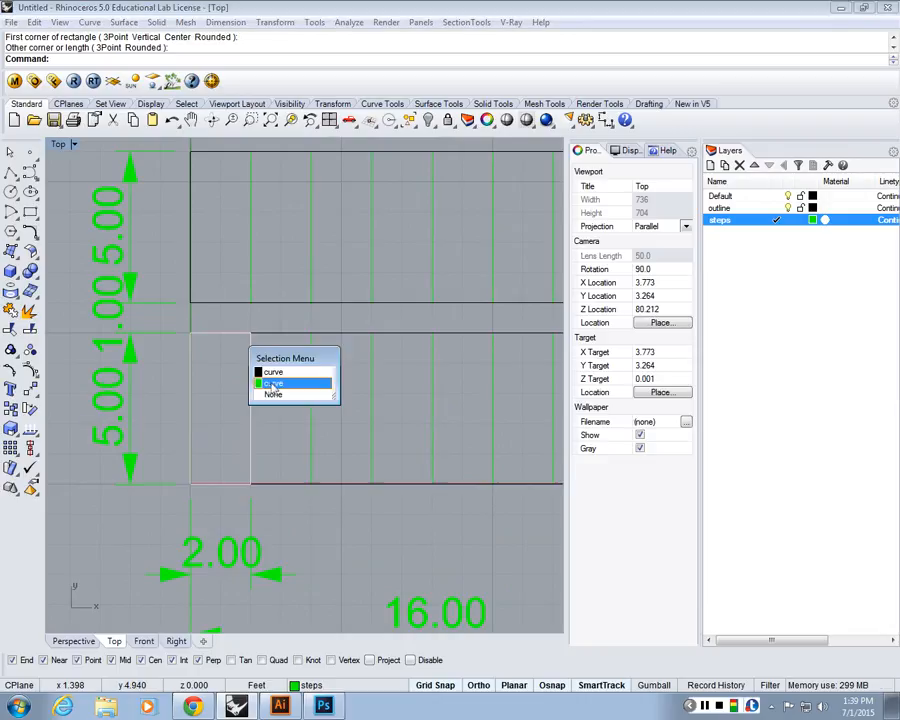
click(250, 381)
scroll(248, 391, up, 1)
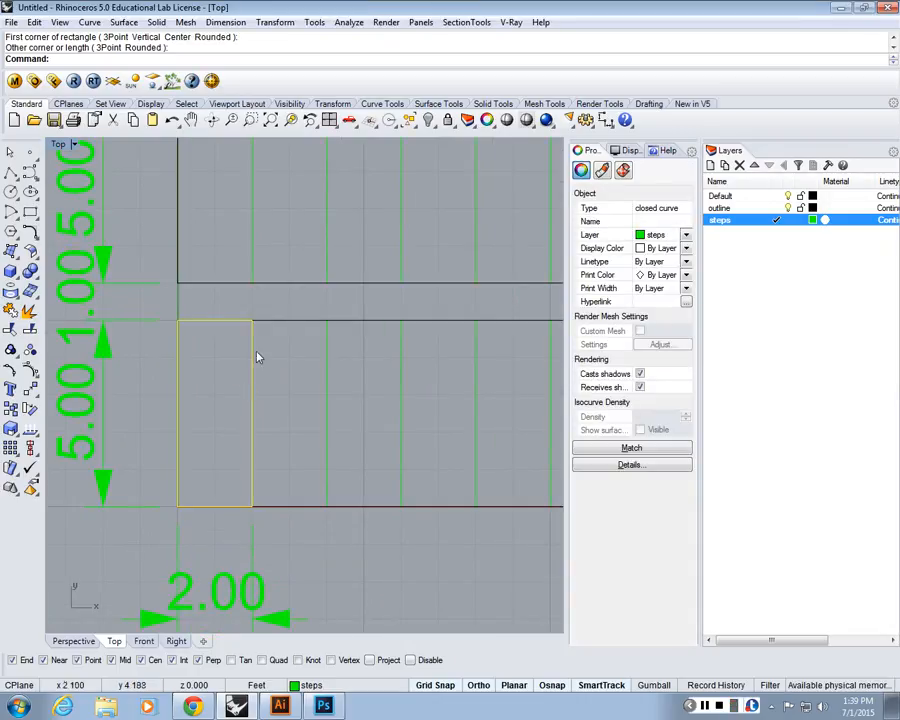
- Maximize the Perspective viewport and zoom to the selected first-step rectangle, viewing it from a low angle with the surrounding plan
double_click(58, 146)
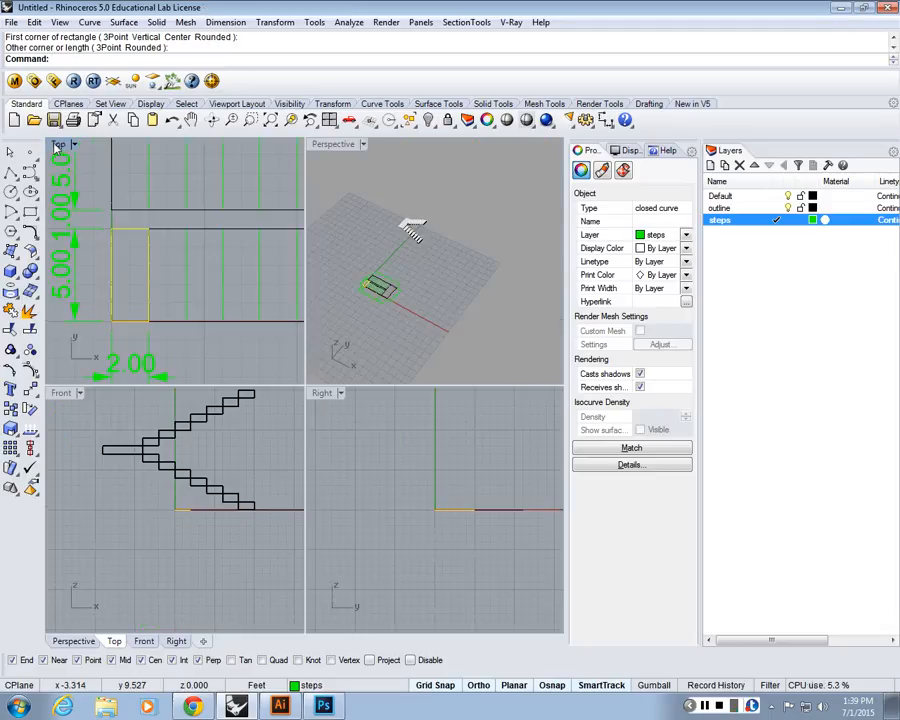
double_click(334, 144)
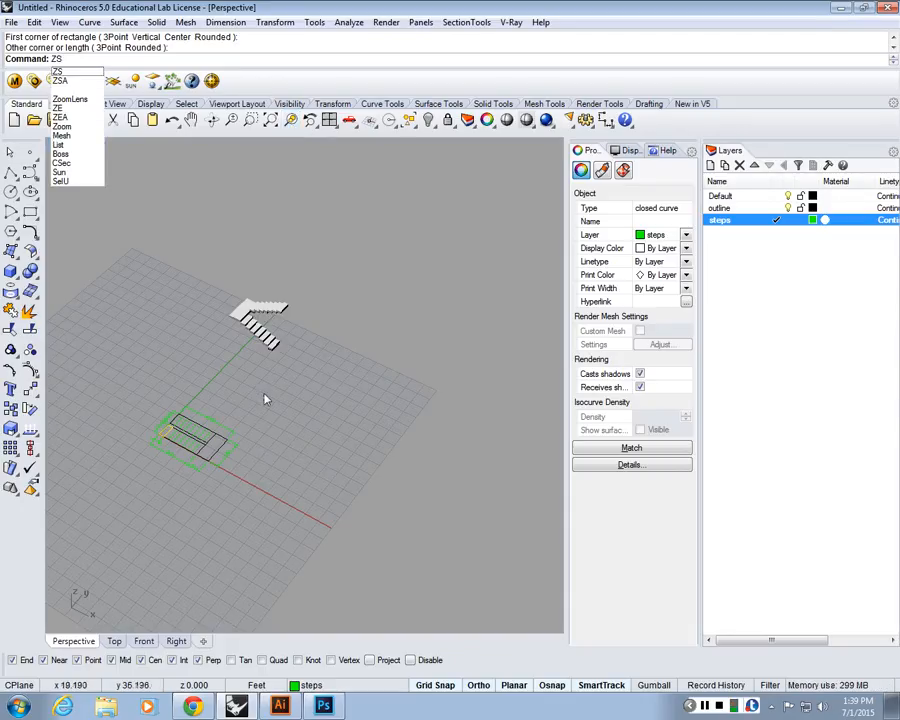
key(Return)
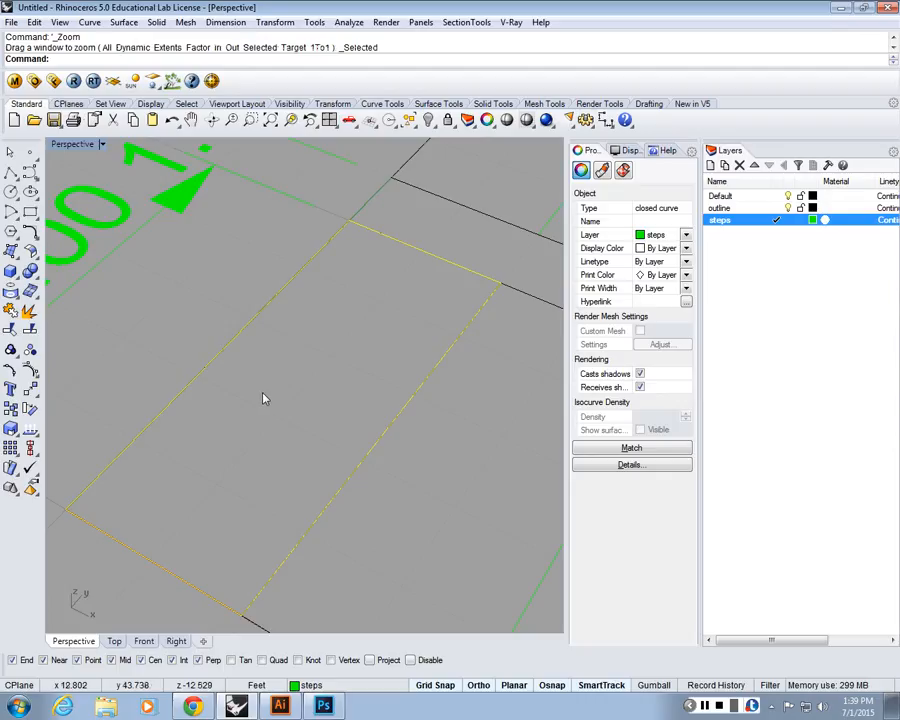
scroll(263, 399, down, 5)
right_drag(310, 492, 447, 425)
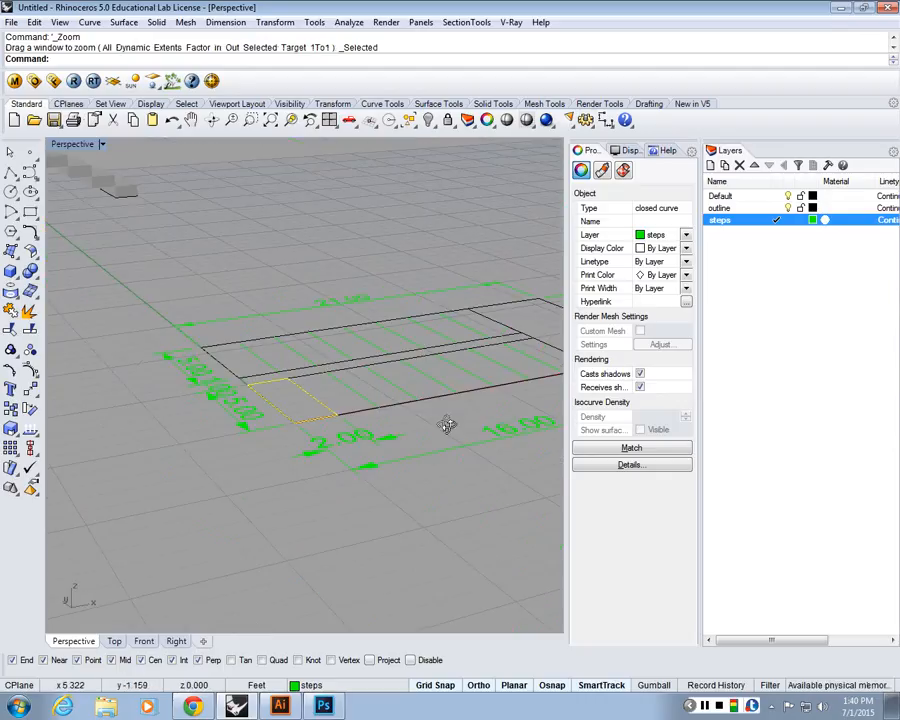
- Examine the selected first-step rectangle and its position in the dimensioned plan from several angles and distances
scroll(240, 292, up, 3)
right_drag(241, 300, 303, 416)
scroll(303, 416, down, 4)
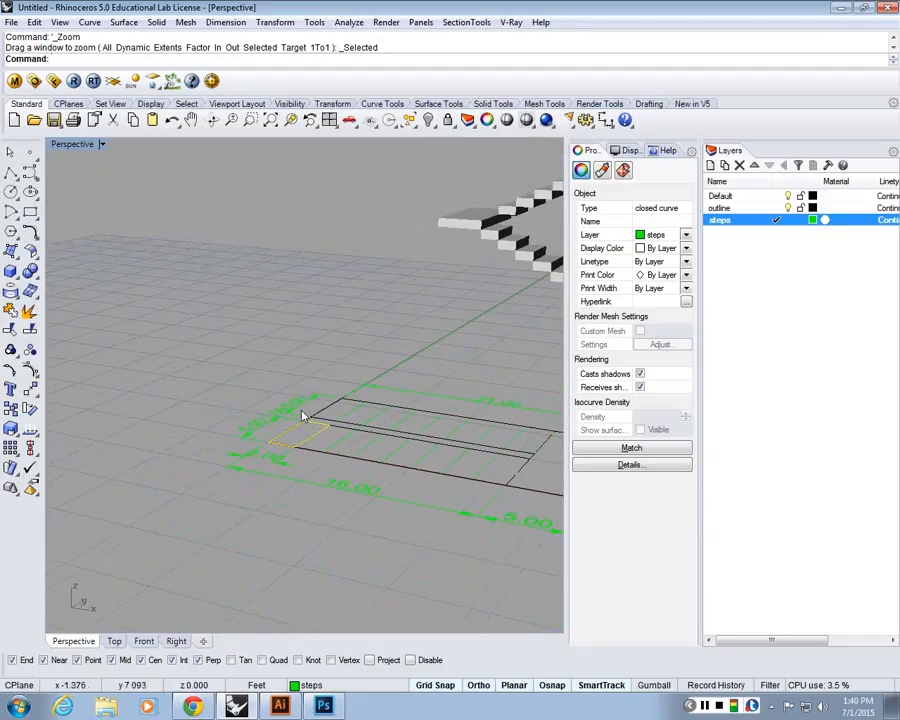
right_drag(357, 436, 386, 449)
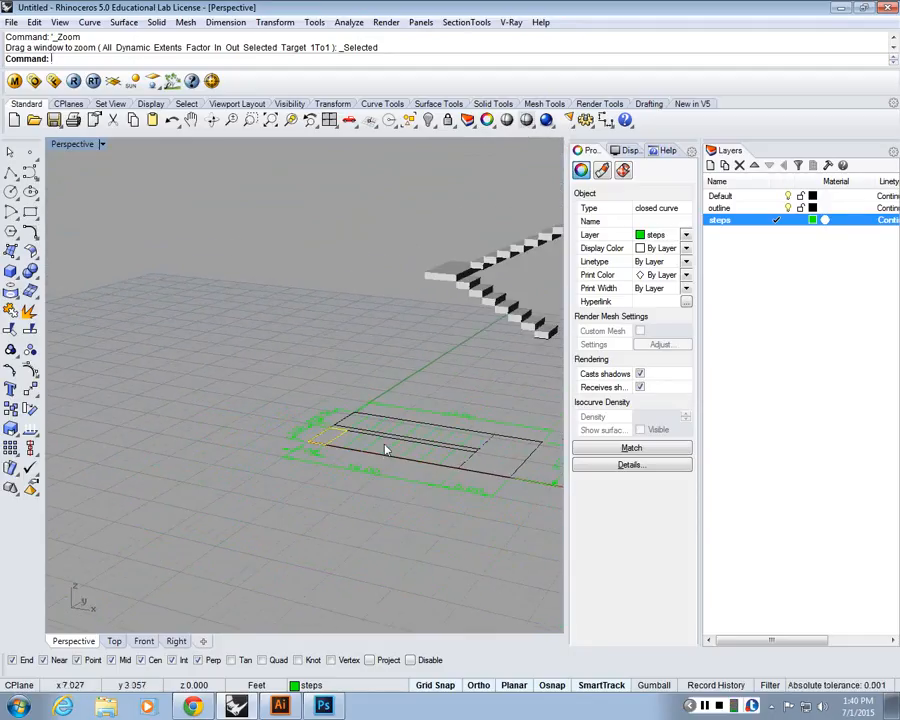
scroll(348, 434, up, 5)
scroll(261, 396, down, 1)
scroll(236, 462, up, 4)
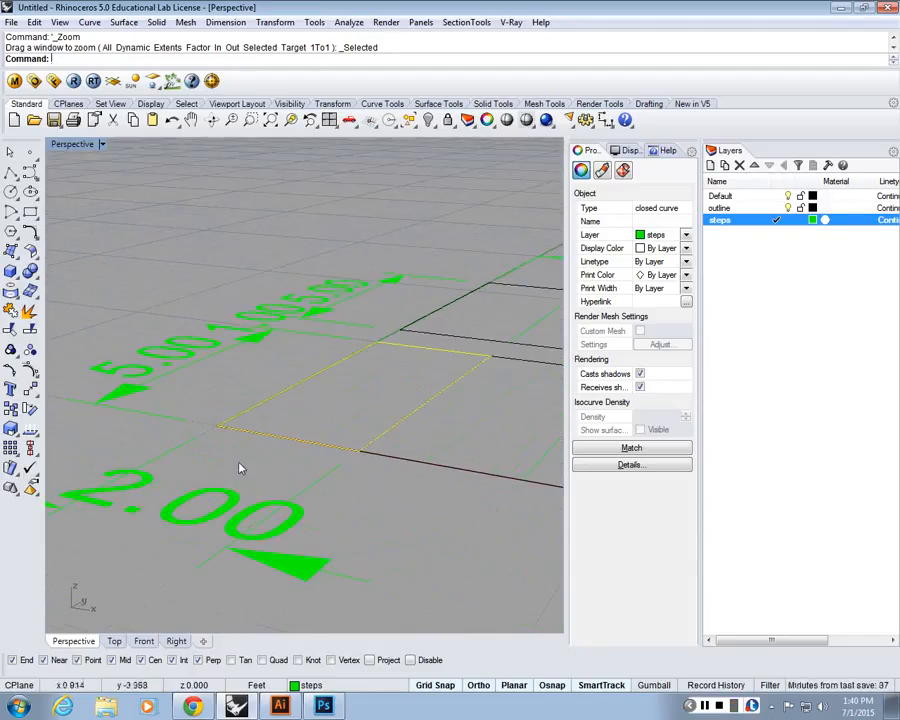
scroll(243, 466, down, 1)
scroll(261, 466, down, 4)
scroll(270, 430, up, 2)
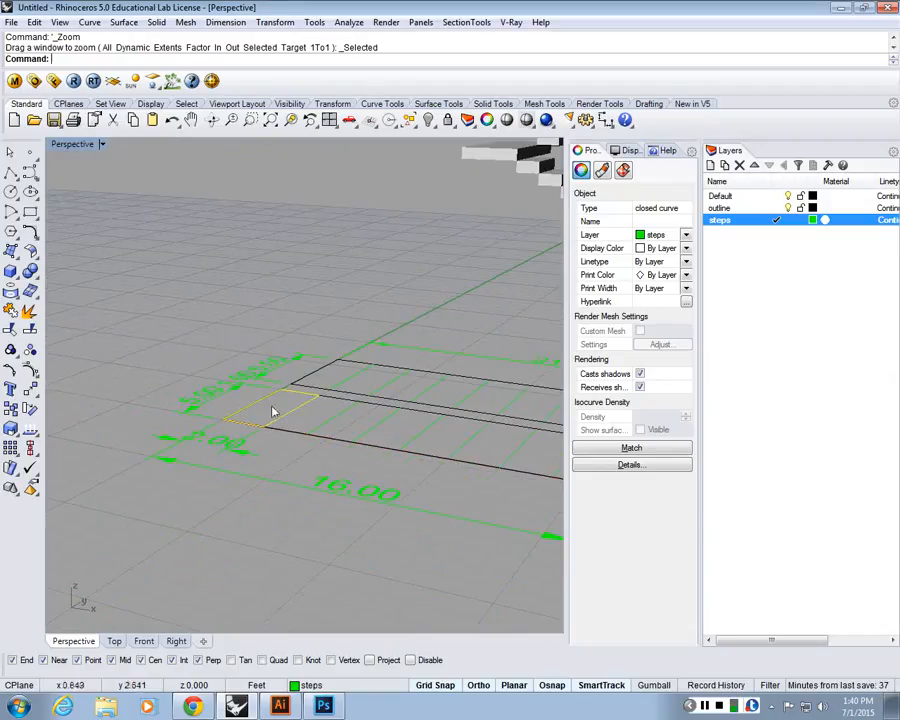
scroll(255, 388, up, 2)
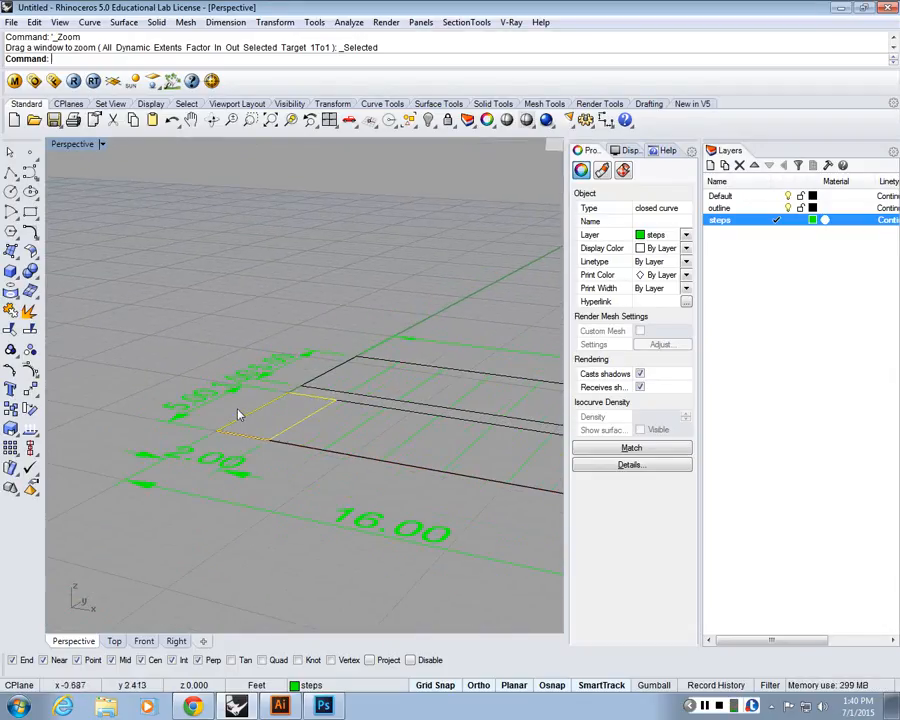
right_drag(238, 416, 378, 445)
drag(378, 445, 277, 365)
shift+right_drag(277, 365, 318, 436)
scroll(315, 436, up, 6)
scroll(315, 436, down, 9)
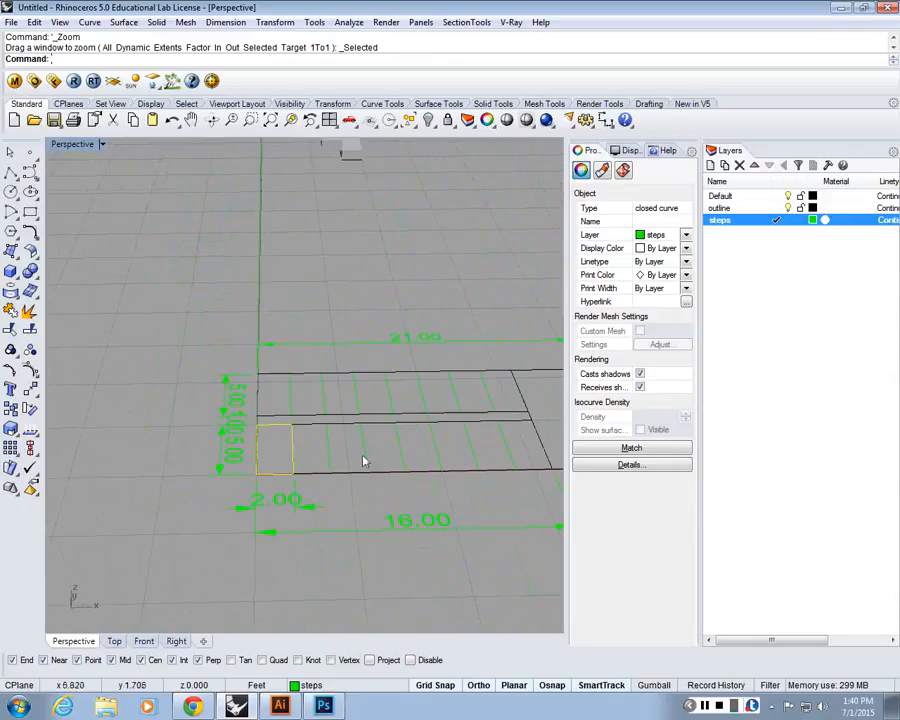
- Extrude the selected first-step rectangle 1 ft upward with ExtrudeCrv, using Solid=Yes and keeping the input curve
mouse_move(265, 446)
right_down()
mouse_move(255, 410)
mouse_move(281, 452)
right_up()
scroll(359, 518, down, 3)
right_drag(359, 518, 229, 446)
scroll(229, 446, up, 2)
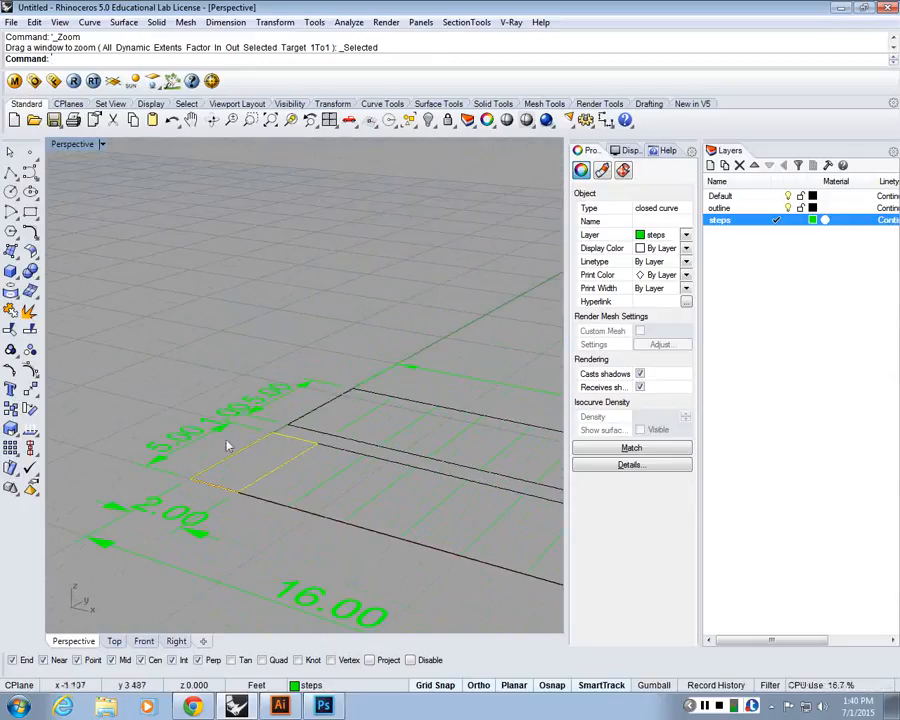
scroll(226, 462, up, 2)
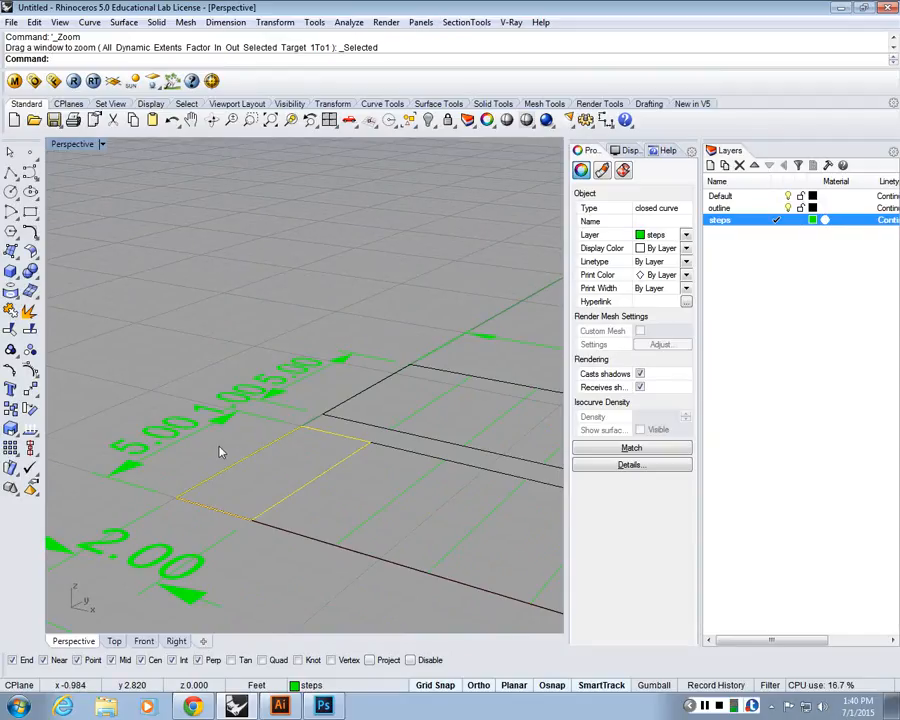
text(ExtrudeCrv)
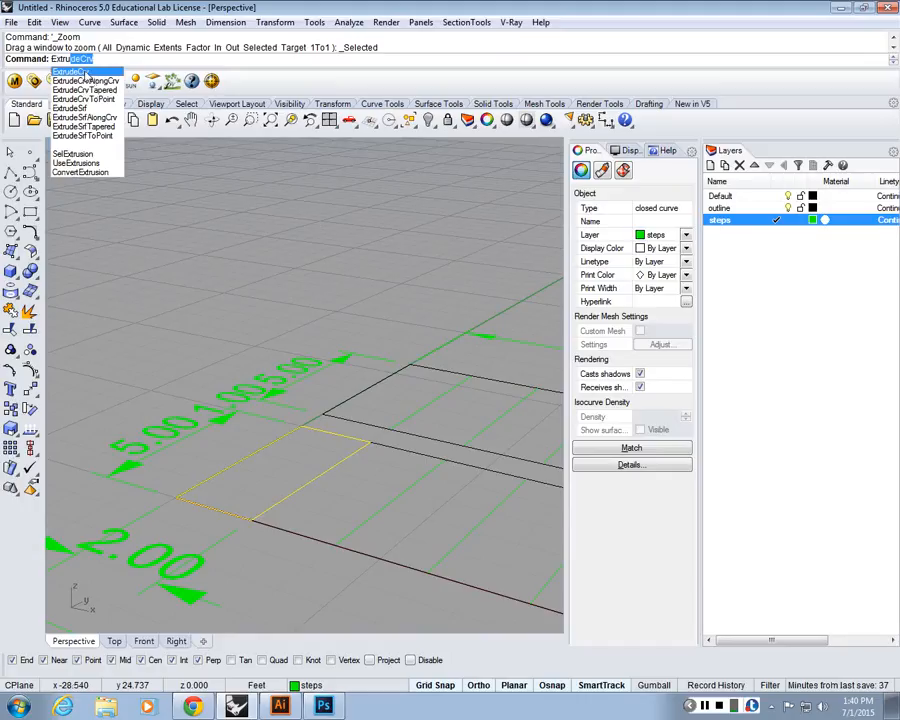
click(86, 73)
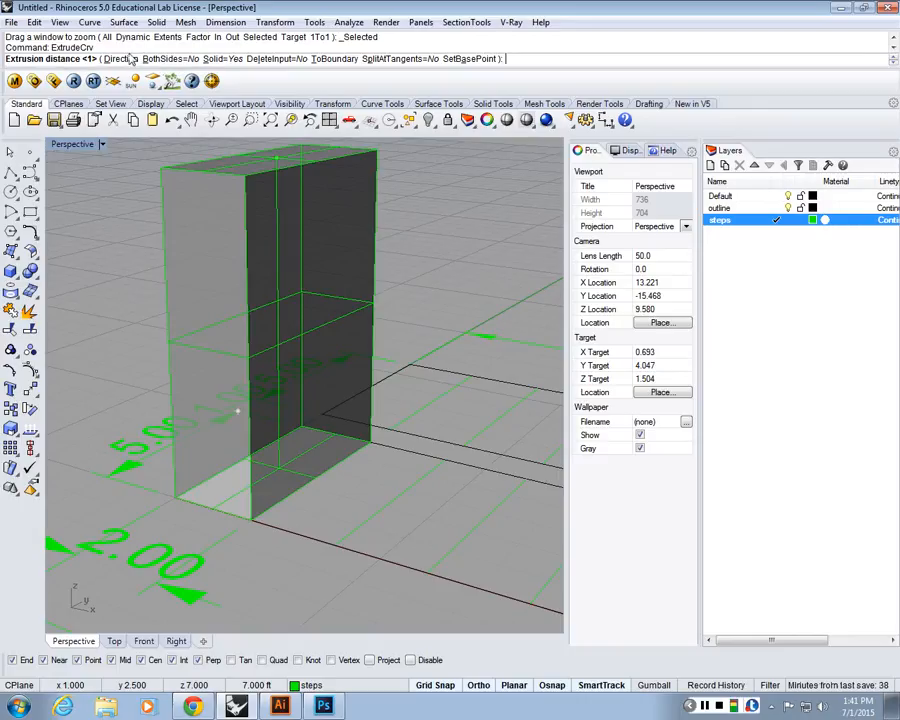
click(220, 61)
click(220, 61)
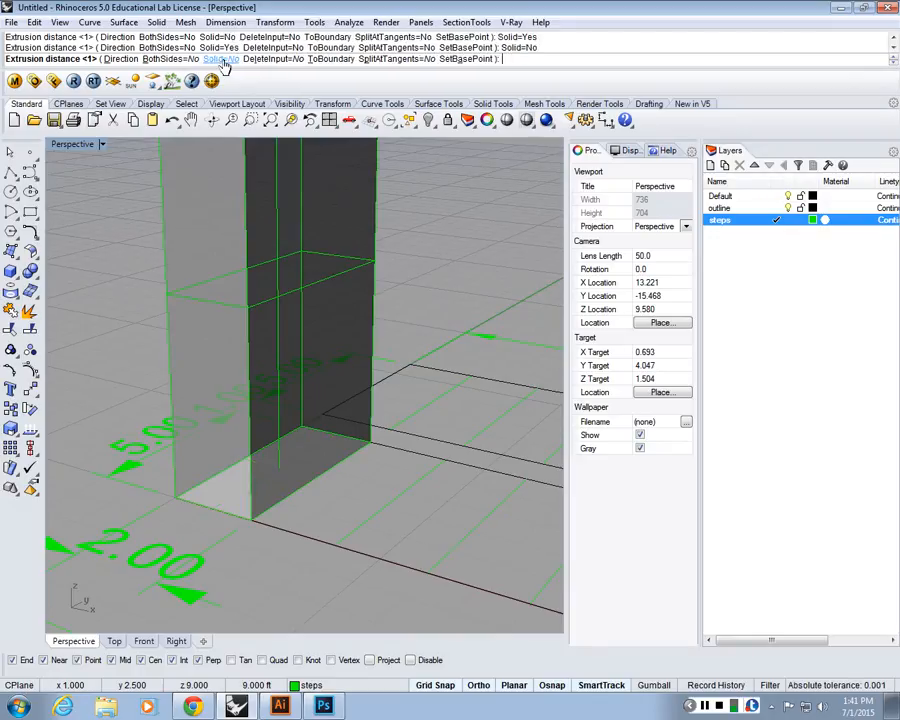
click(222, 60)
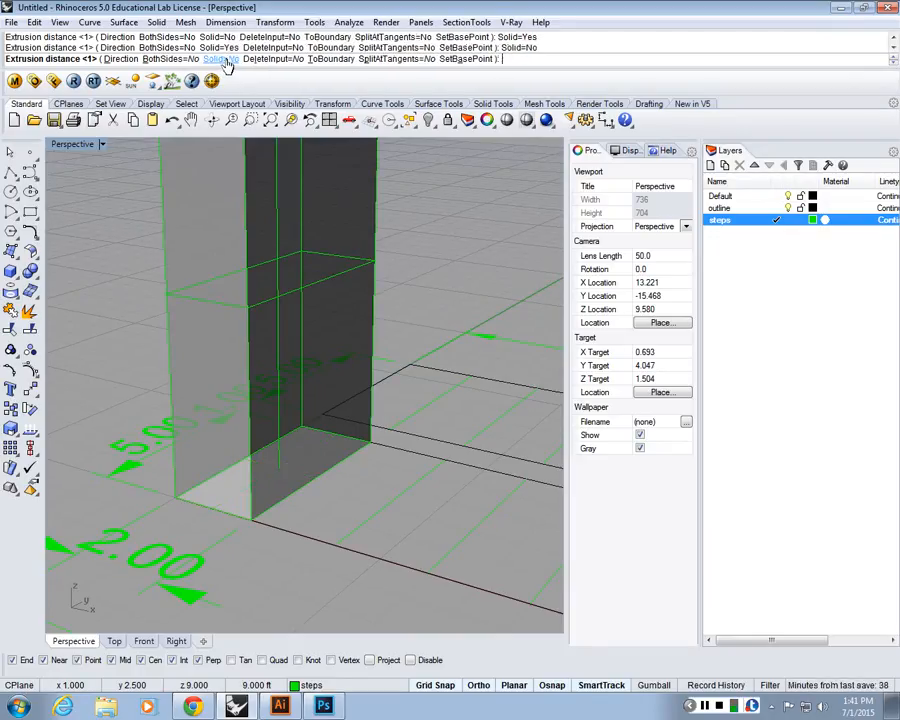
click(229, 60)
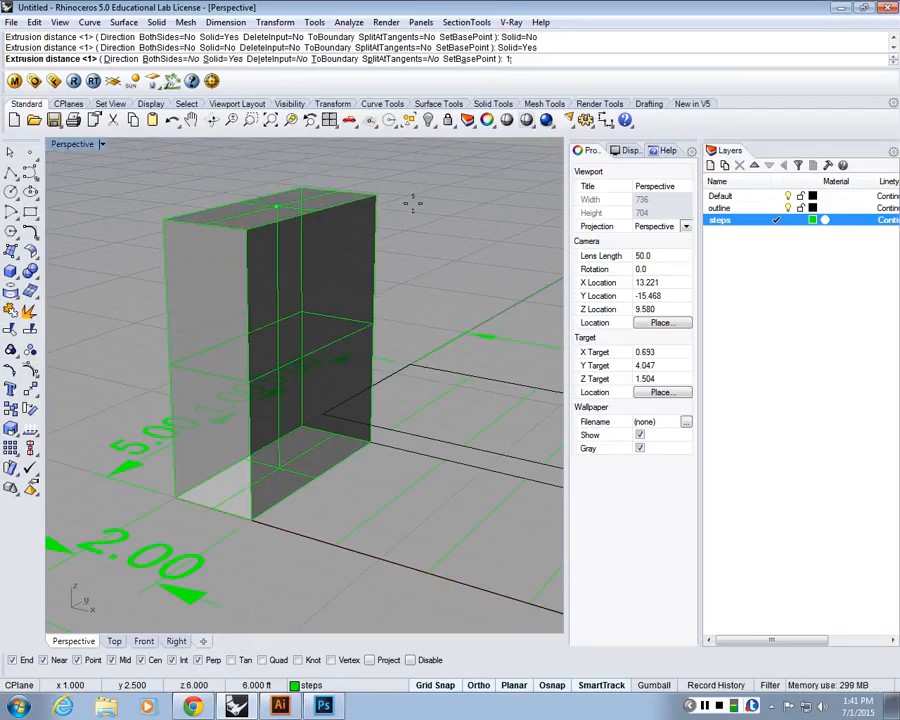
key(Return)
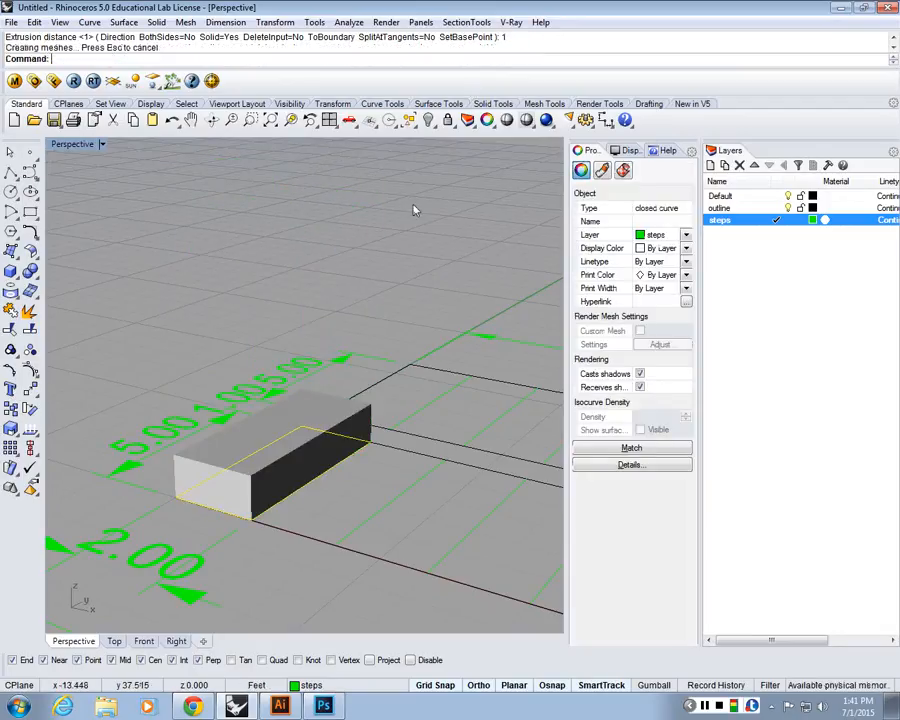
- Inspect the extruded first-step block up close and in relation to the stair plan and the finished reference staircase
mouse_move(247, 454)
right_down()
mouse_move(358, 446)
mouse_move(237, 453)
right_up()
scroll(237, 453, down, 4)
scroll(237, 453, up, 4)
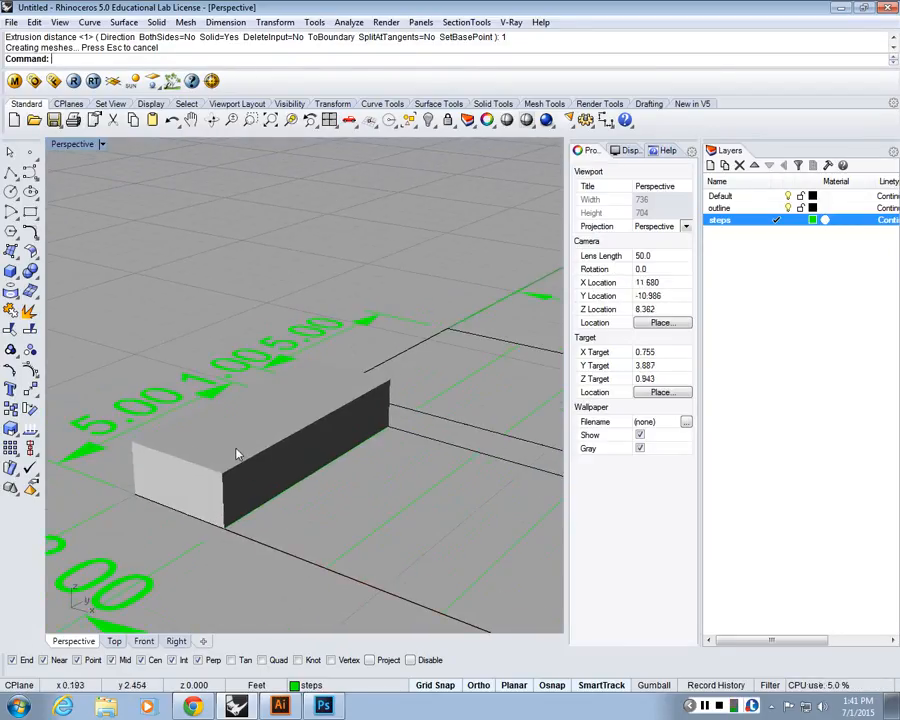
click(232, 438)
key(Escape)
scroll(223, 440, up, 2)
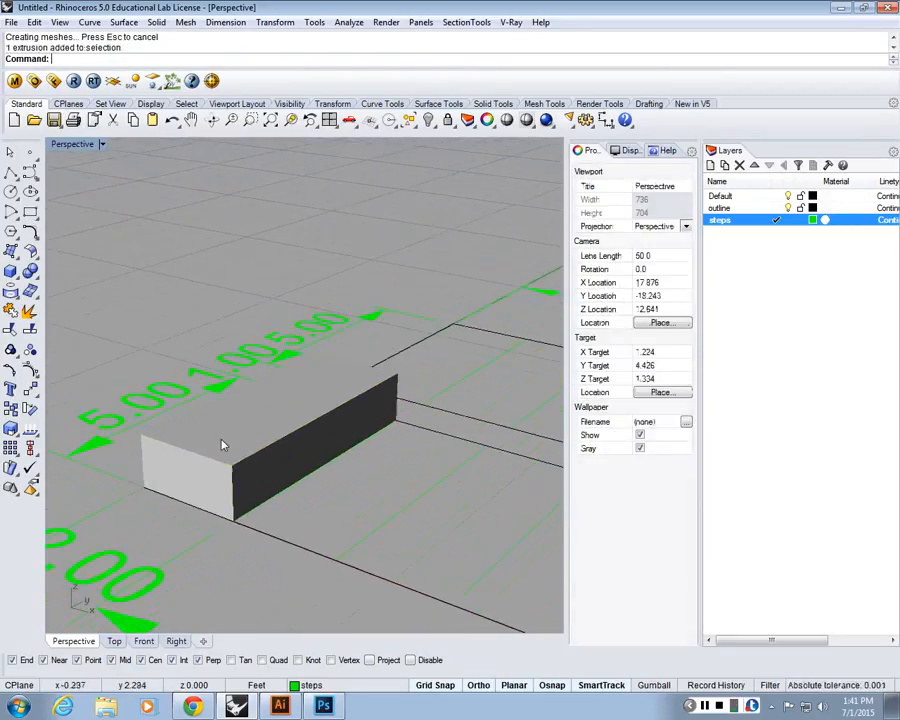
click(224, 438)
right_drag(235, 267, 227, 413)
scroll(314, 378, down, 10)
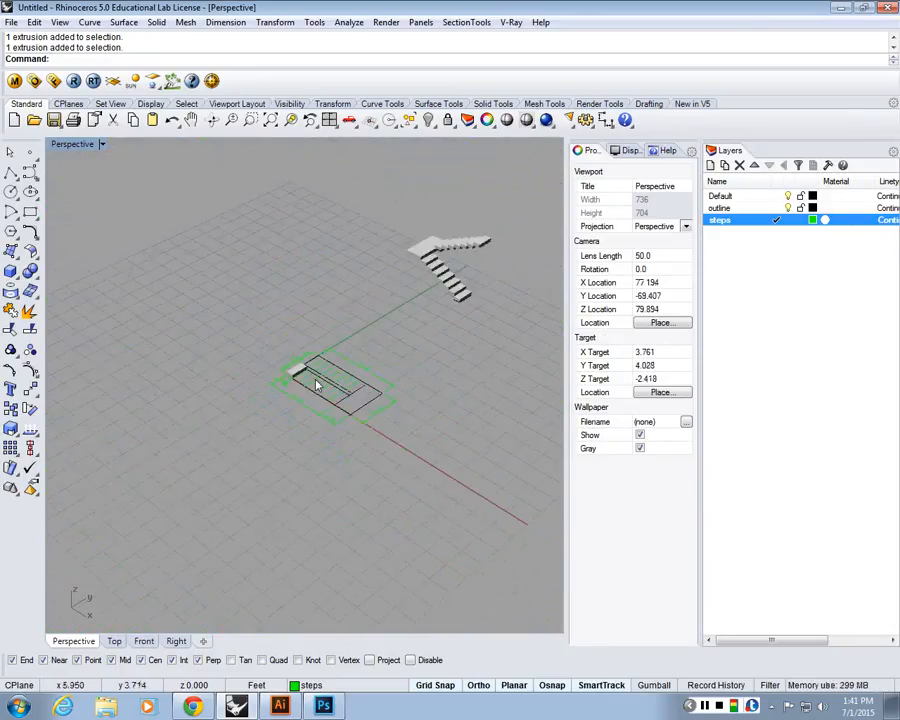
scroll(316, 383, up, 5)
scroll(316, 383, down, 5)
scroll(340, 396, up, 12)
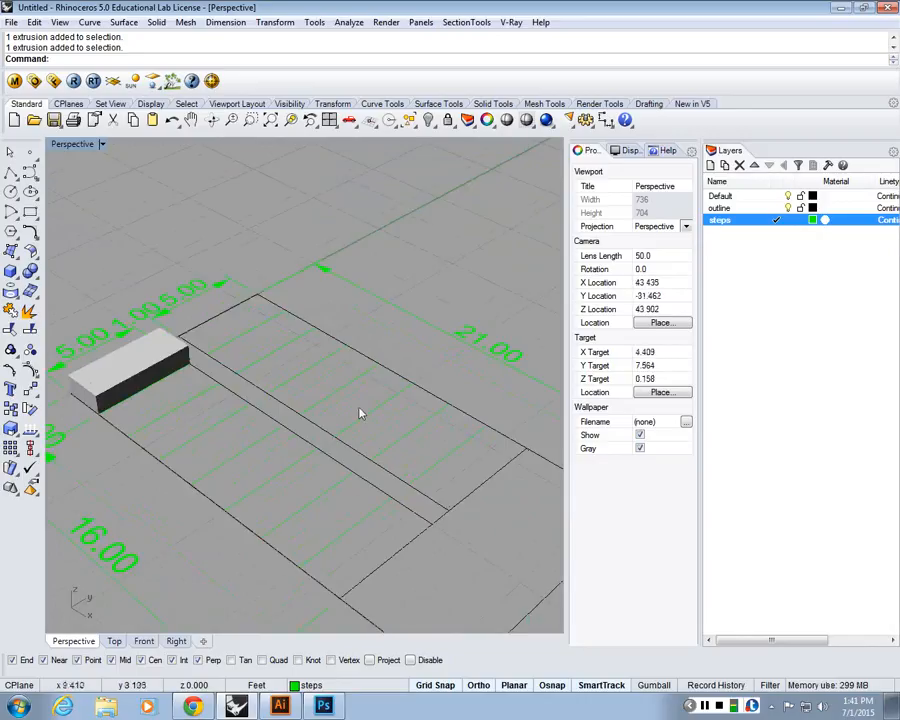
scroll(359, 411, down, 4)
scroll(357, 410, down, 2)
scroll(355, 394, up, 6)
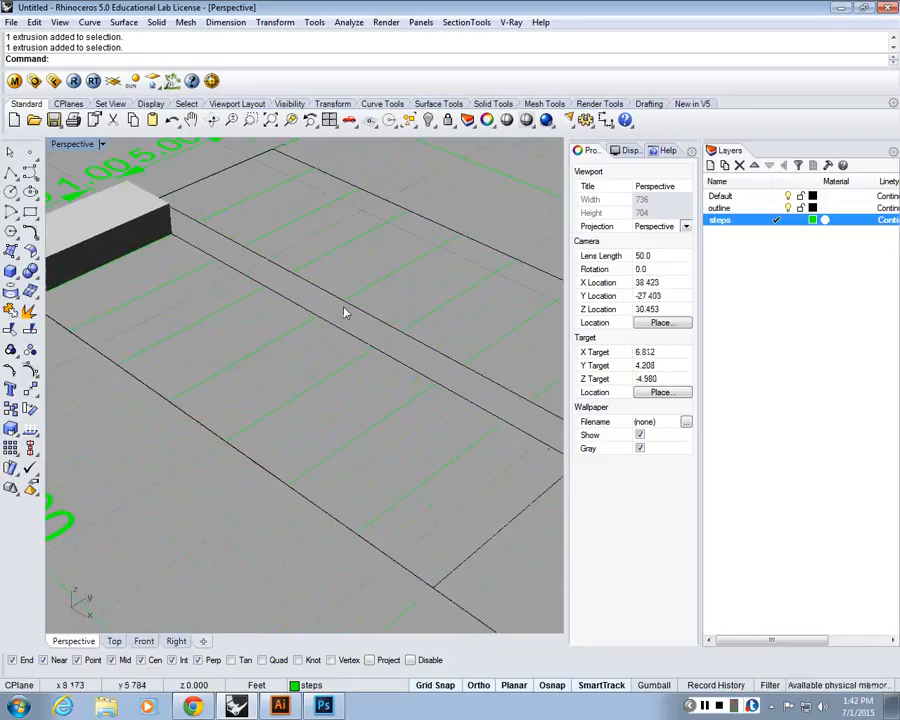
scroll(347, 312, down, 2)
scroll(343, 313, down, 6)
scroll(334, 320, up, 5)
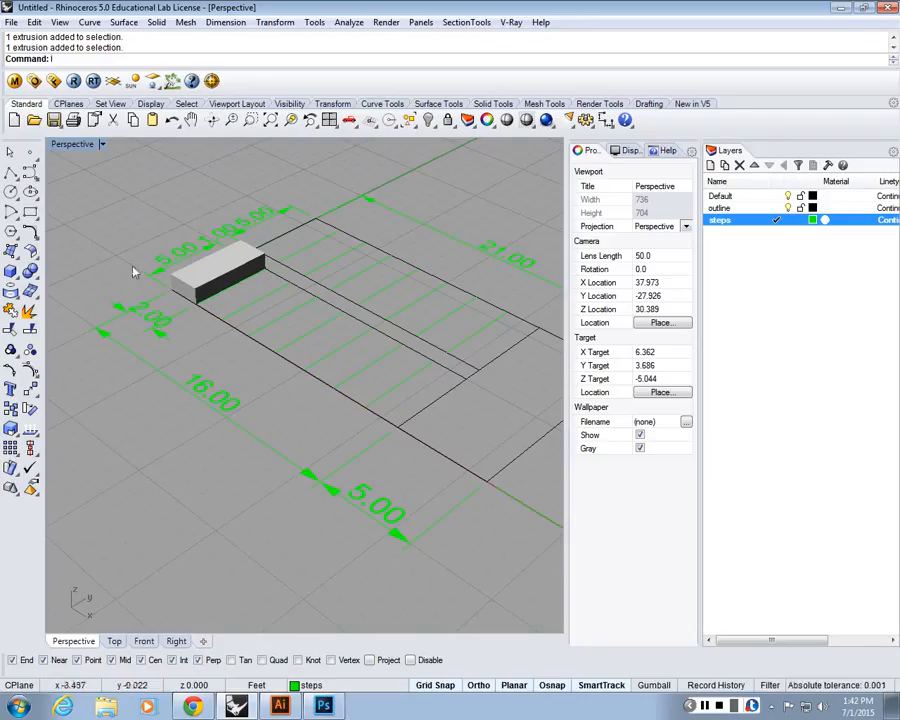
scroll(120, 233, up, 2)
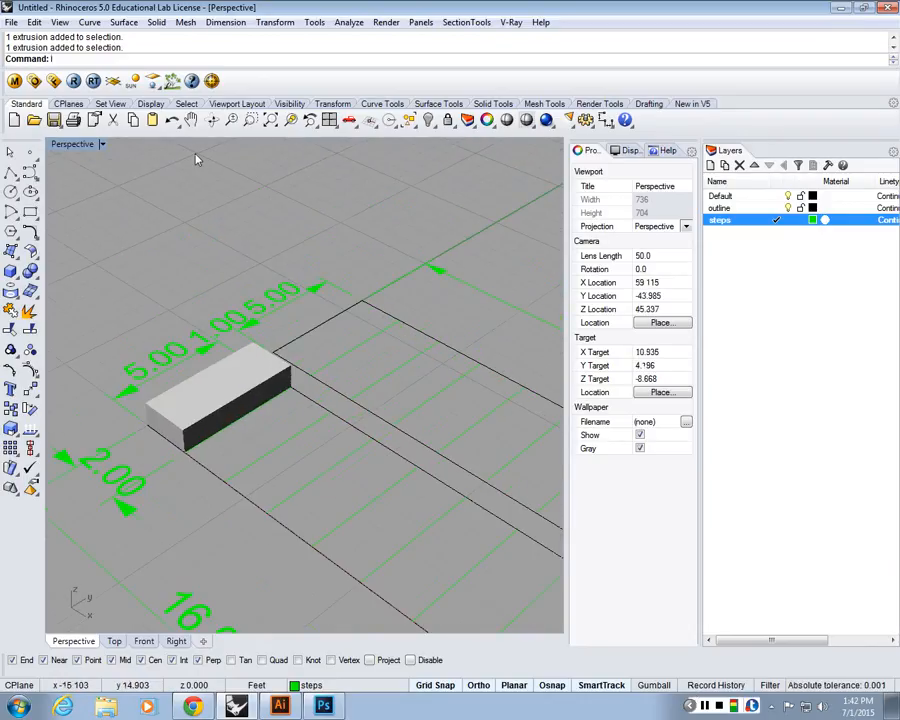
- Switch the Perspective viewport to Wireframe display and check the first-step extrusion by selecting and deselecting it
click(75, 144)
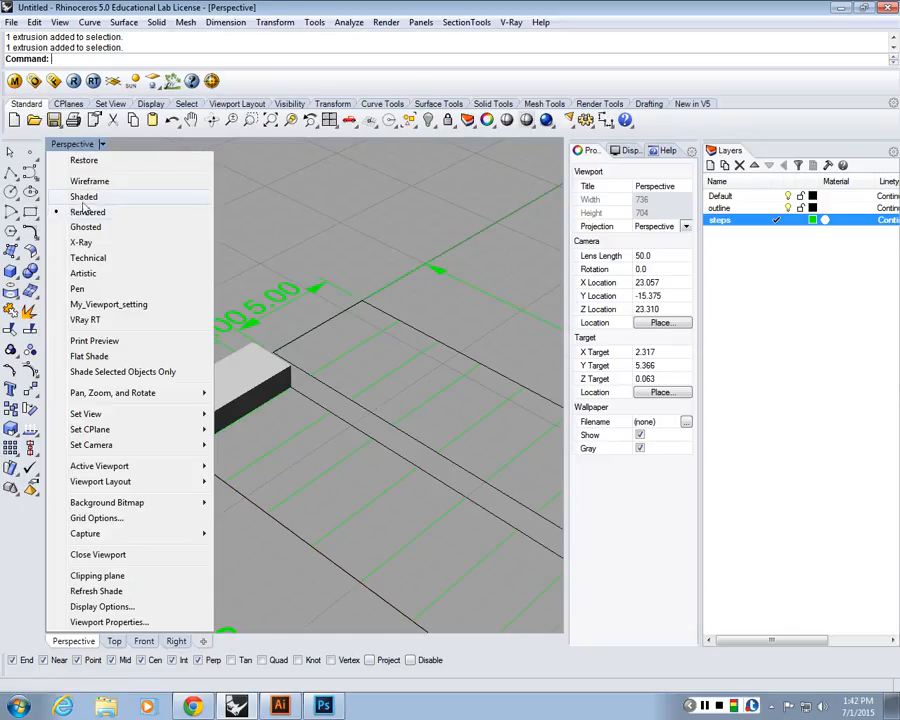
click(86, 183)
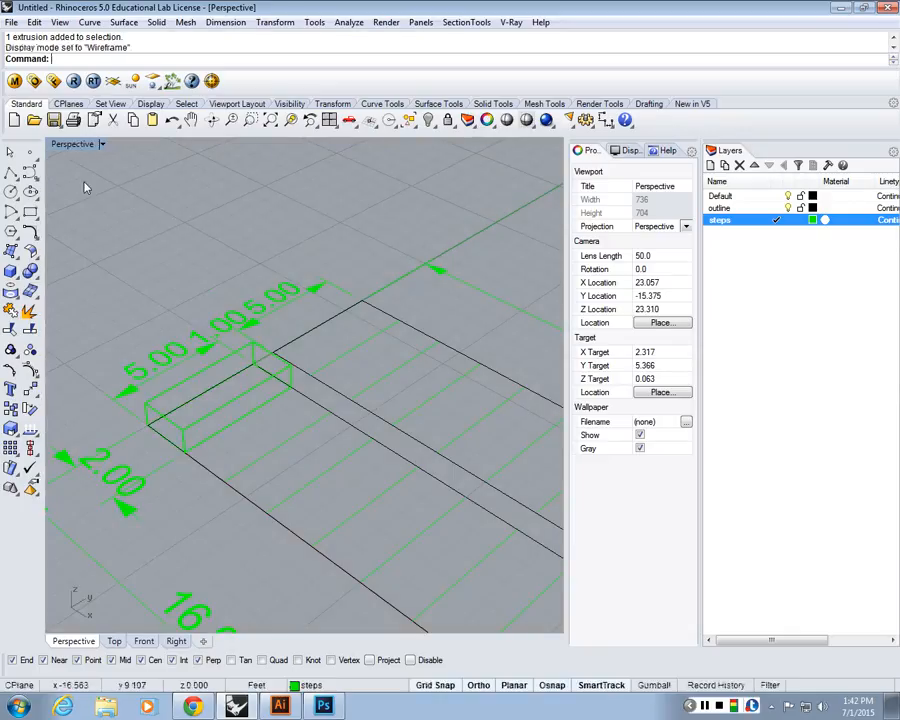
right_drag(86, 185, 231, 418)
click(262, 366)
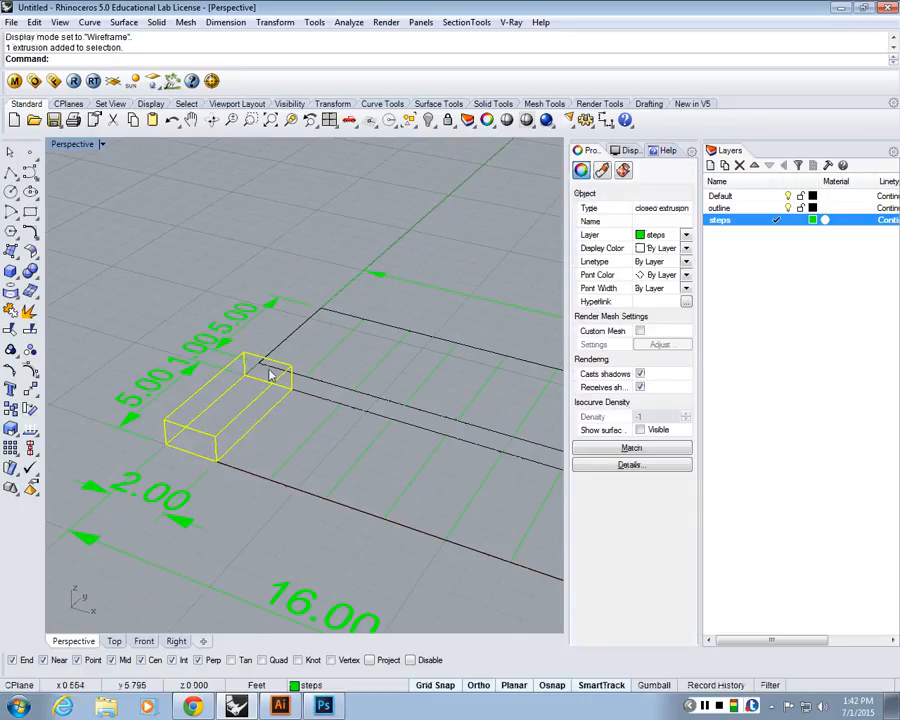
key(Escape)
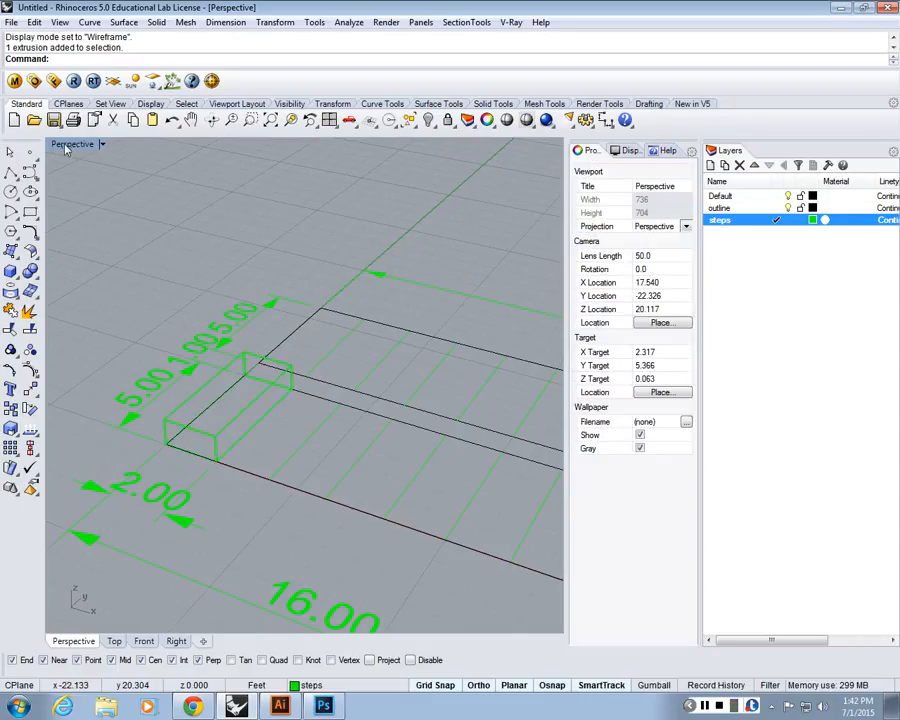
- Return the Perspective viewport to Rendered display mode
click(68, 145)
click(88, 213)
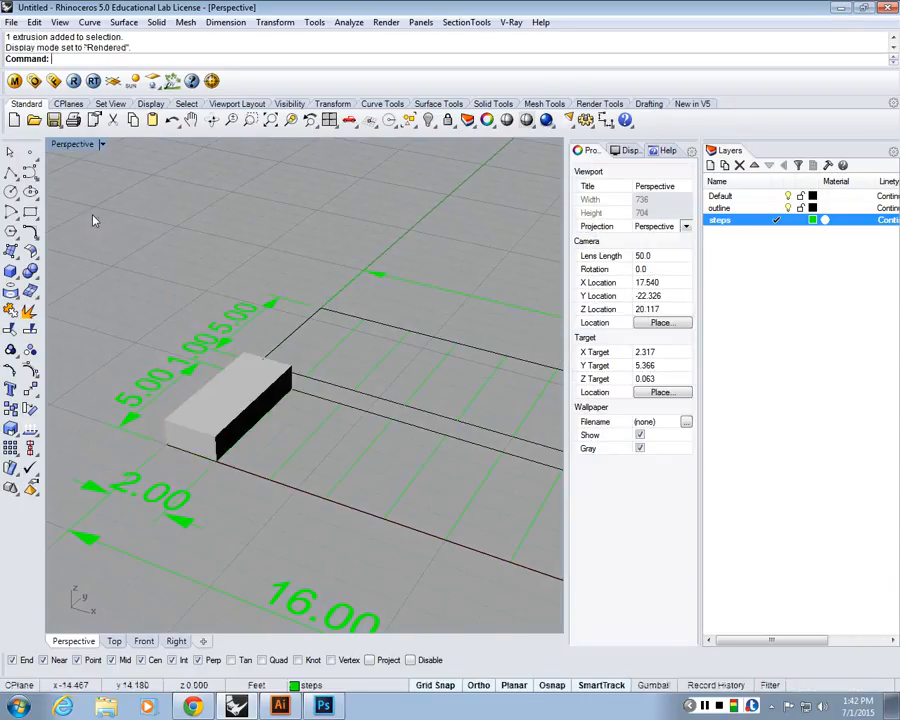
right_drag(141, 396, 75, 143)
click(73, 144)
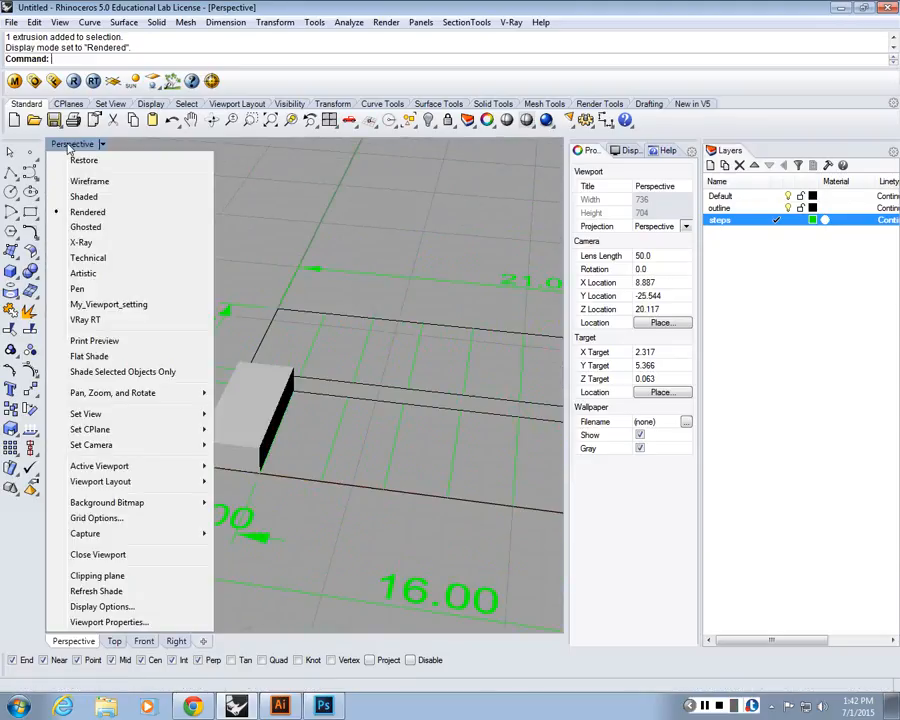
click(101, 217)
click(60, 22)
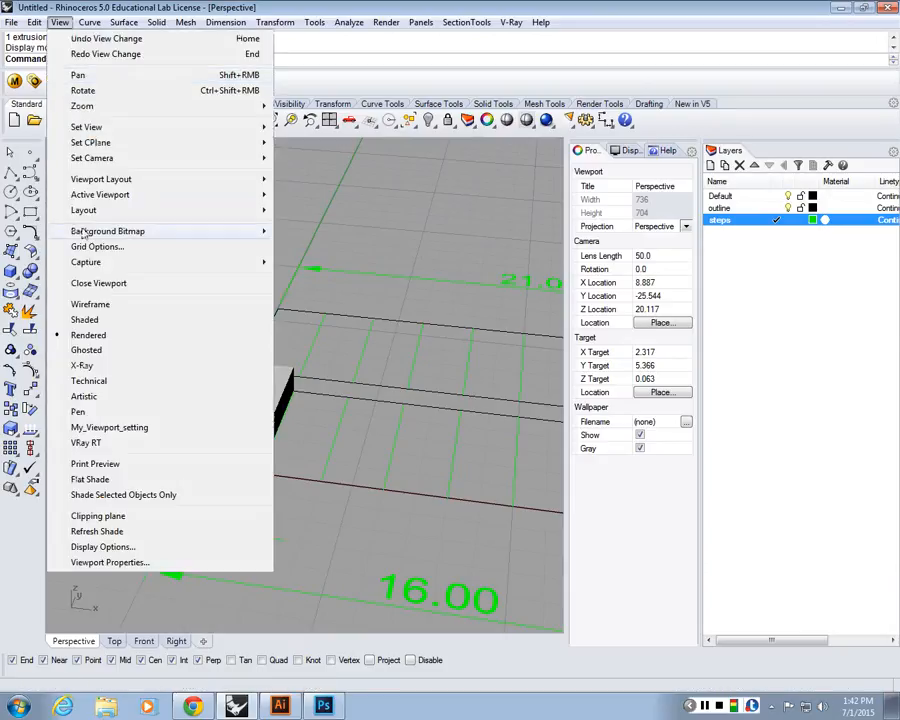
click(128, 337)
- Examine the first-step block against the dimensioned stair plan from several angles and distances
scroll(427, 292, down, 5)
scroll(365, 285, up, 5)
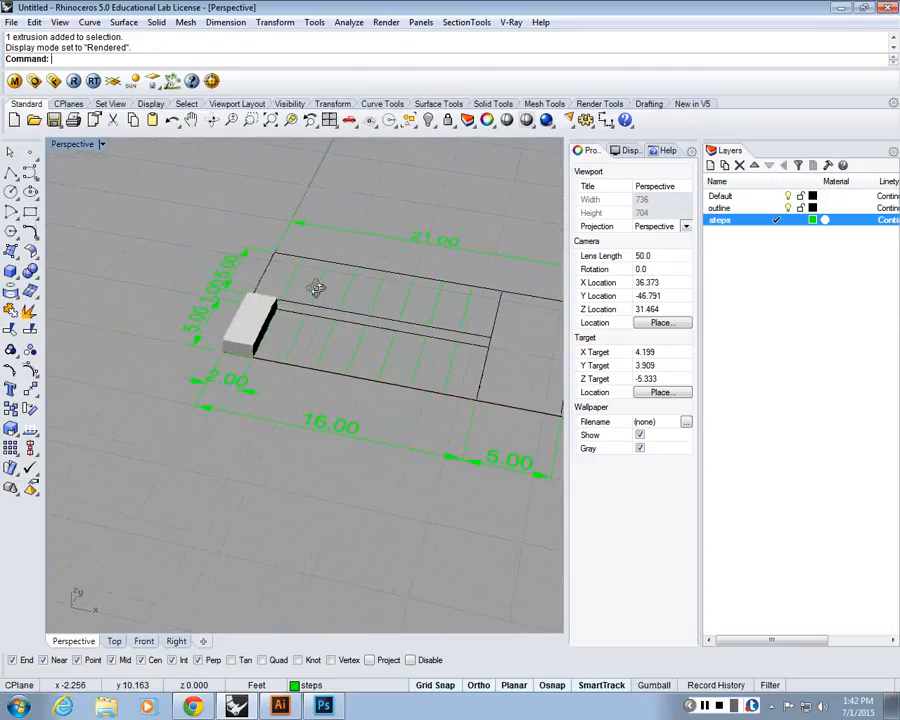
scroll(350, 145, down, 6)
scroll(339, 198, up, 8)
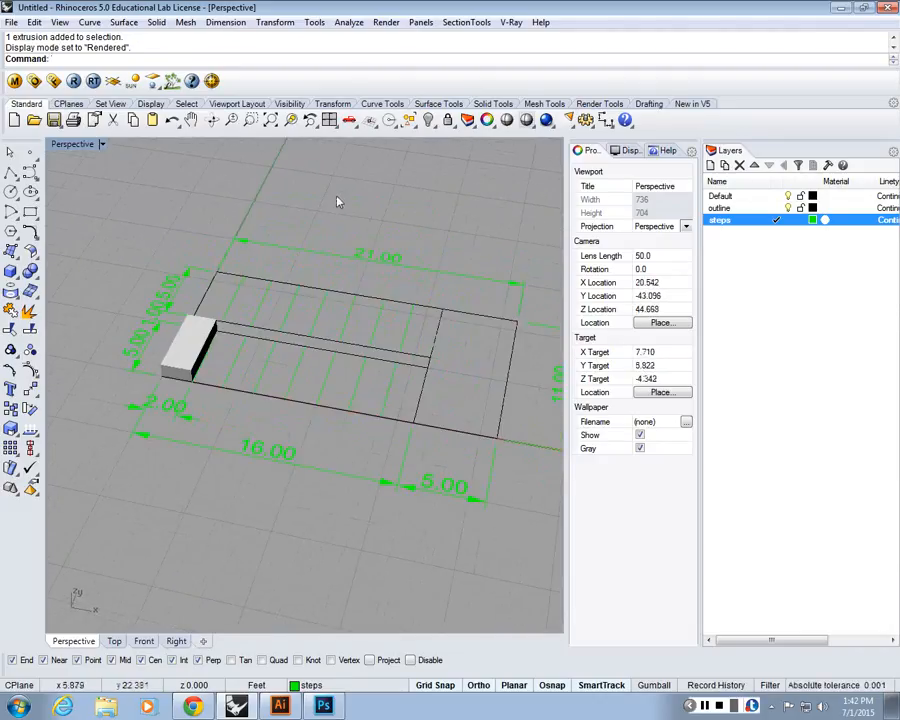
right_drag(345, 220, 362, 158)
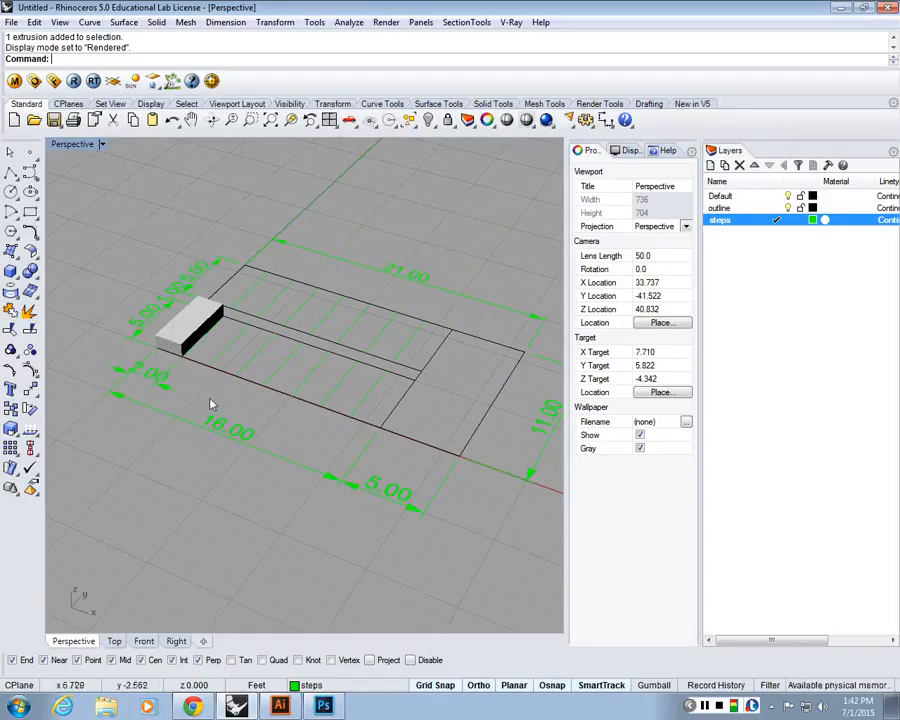
right_drag(201, 398, 350, 378)
scroll(340, 360, down, 3)
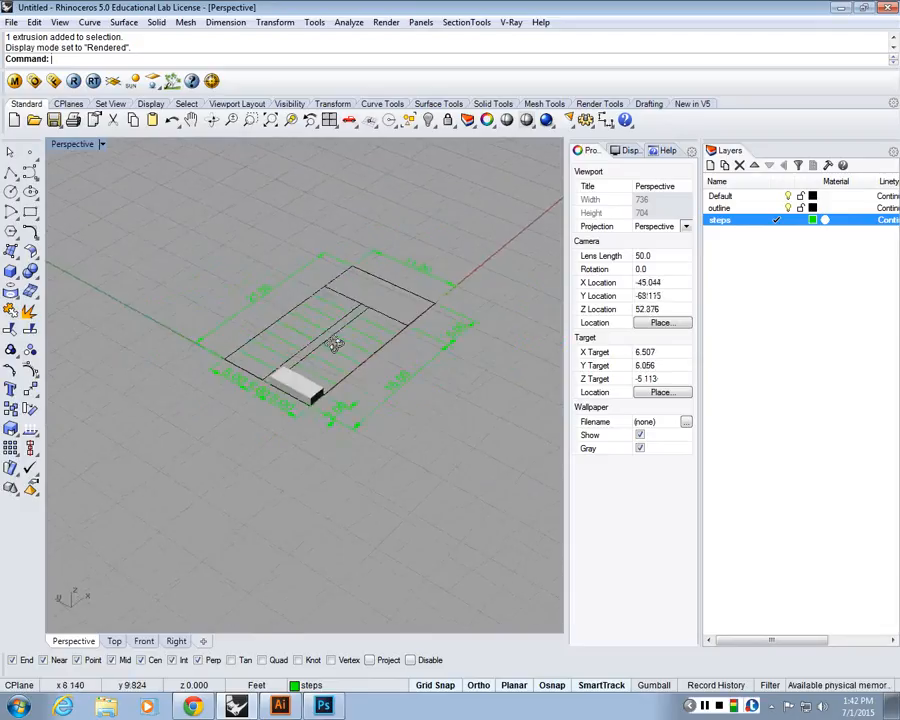
scroll(321, 363, up, 6)
- Copy the first-step block from its lower front corner to its upper rear corner, 2 ft along and 1 ft up
text(C)
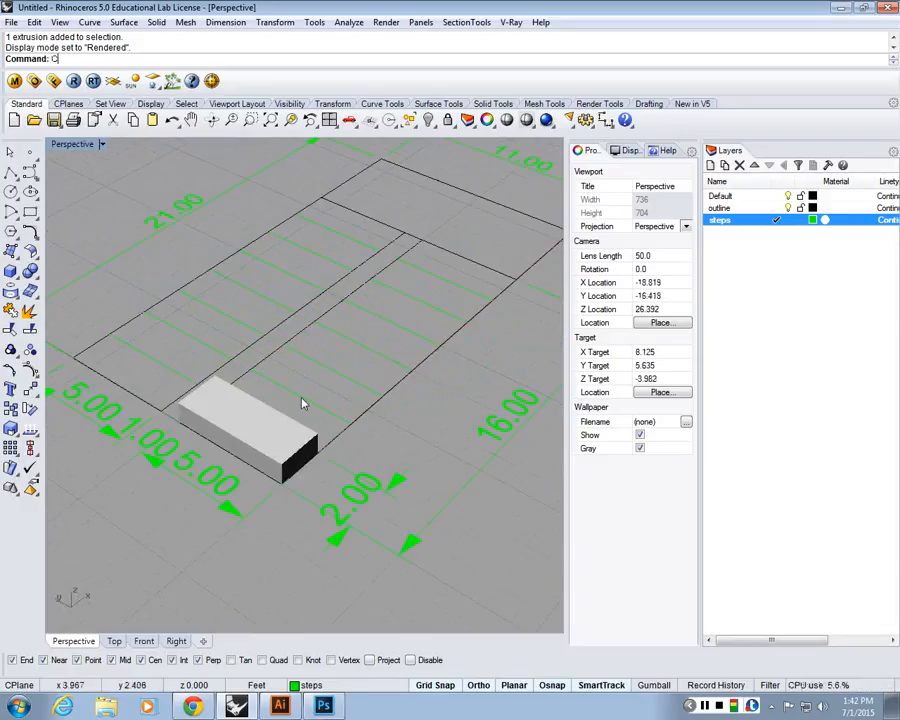
text(op)
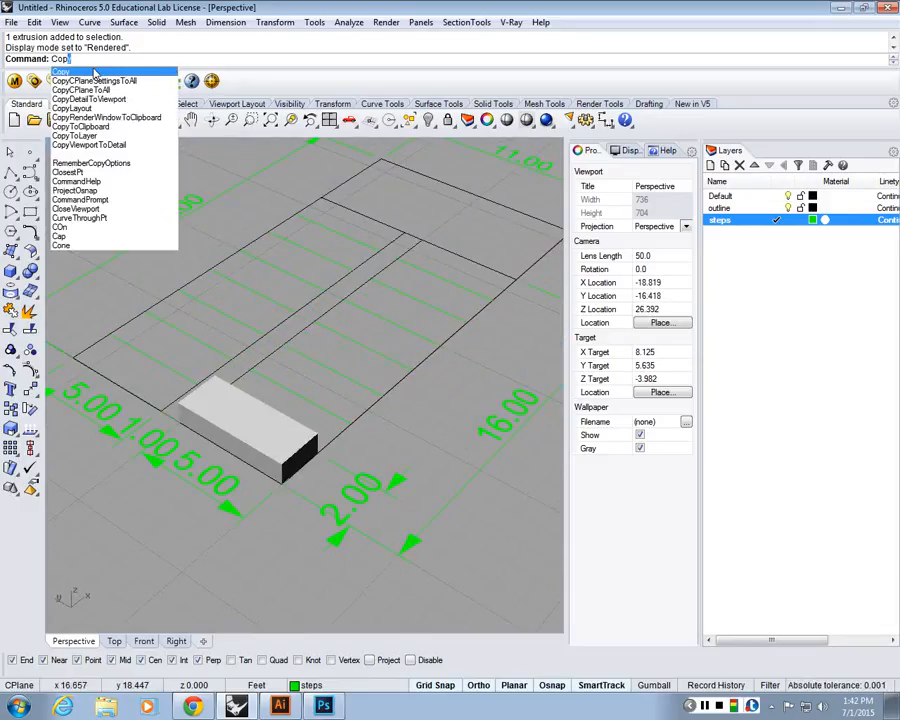
key(Return)
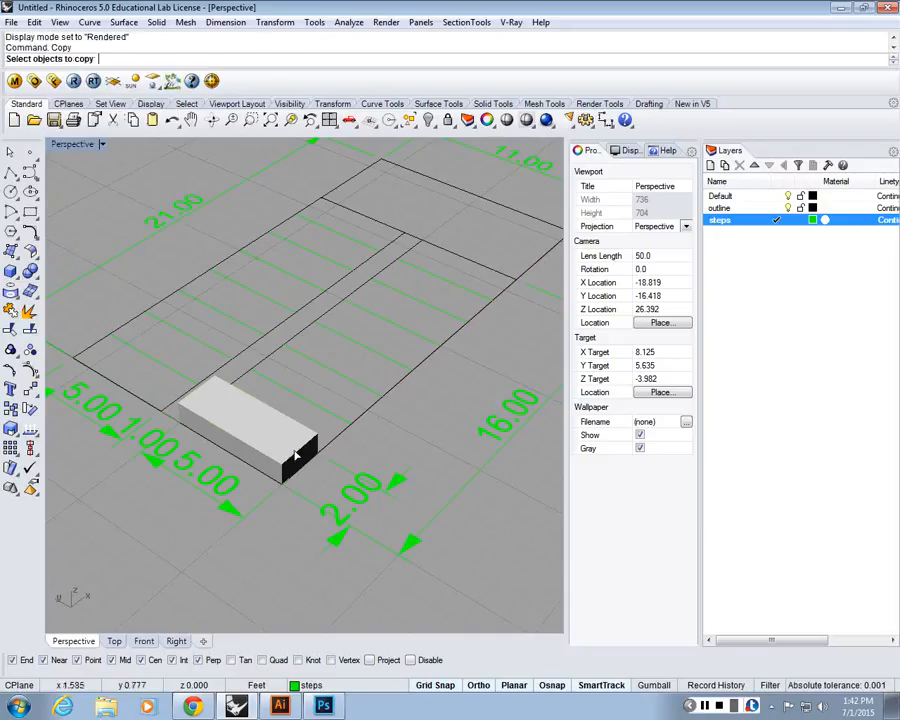
click(297, 455)
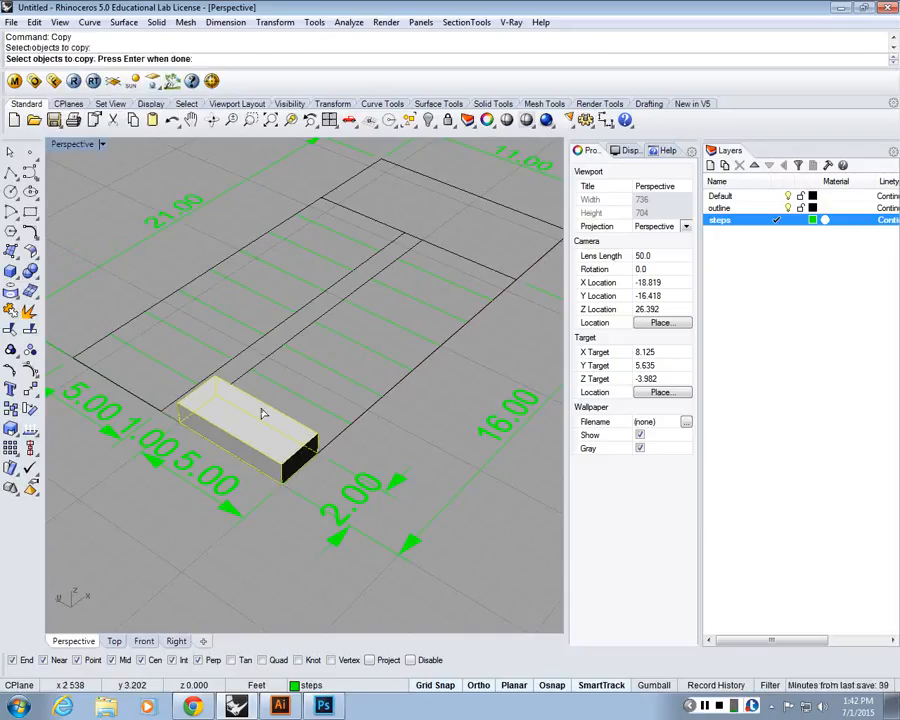
scroll(261, 411, up, 3)
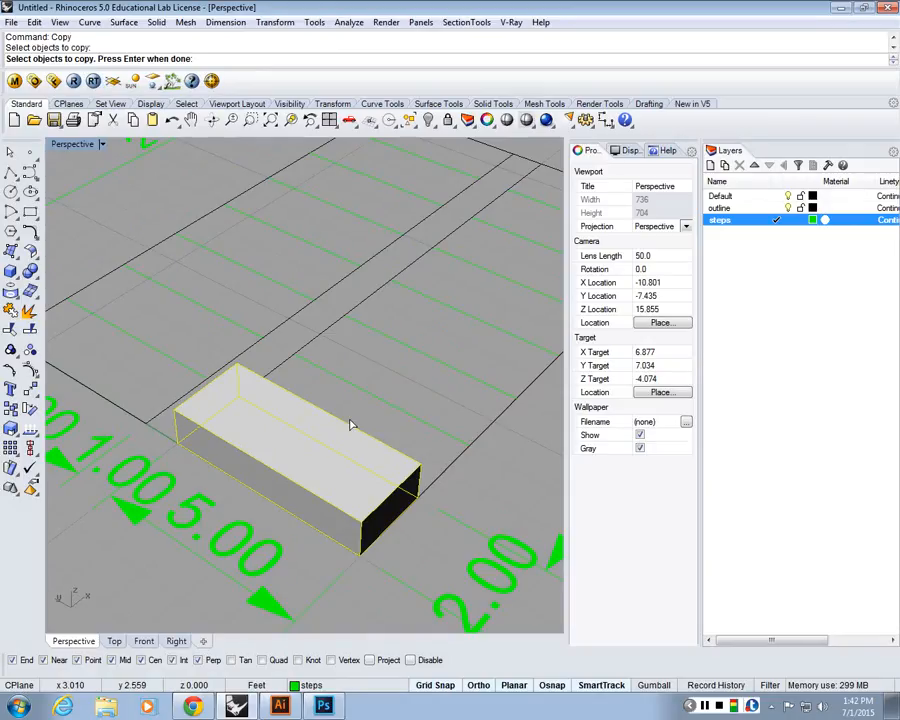
key(Return)
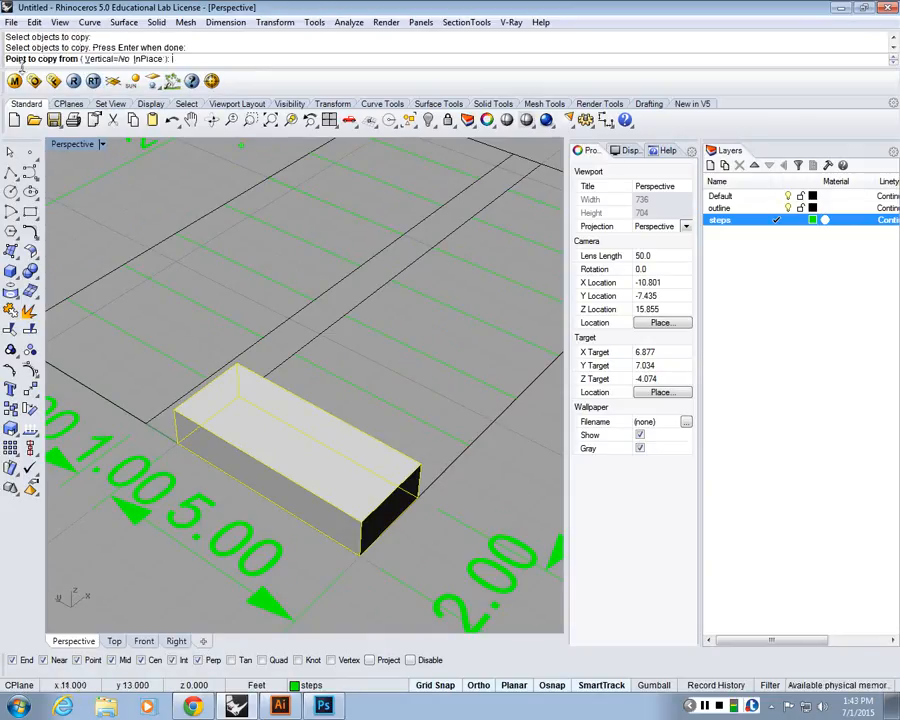
right_drag(341, 562, 337, 458)
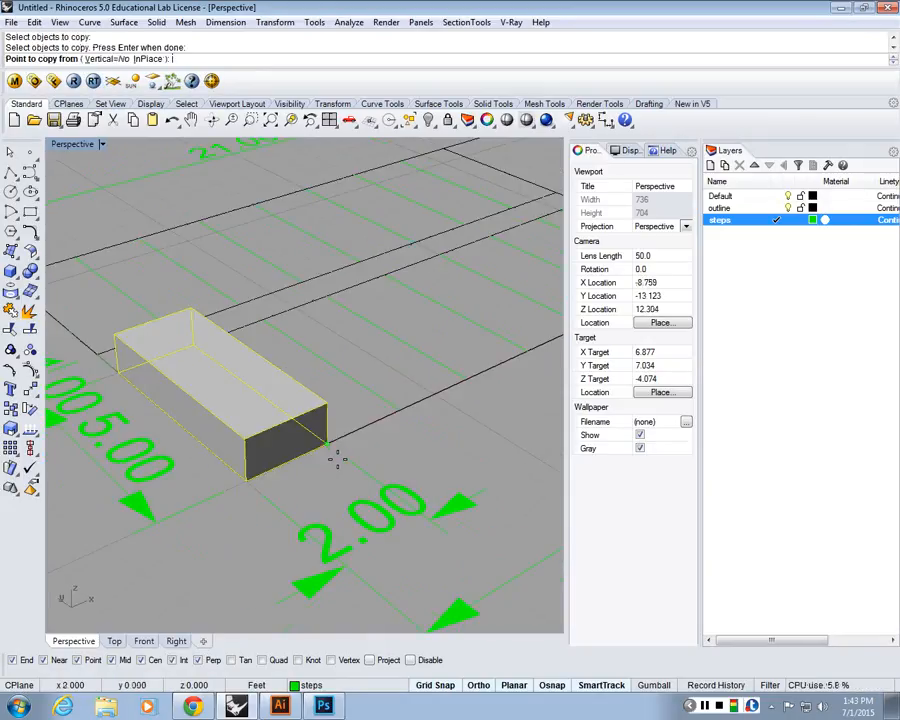
click(248, 481)
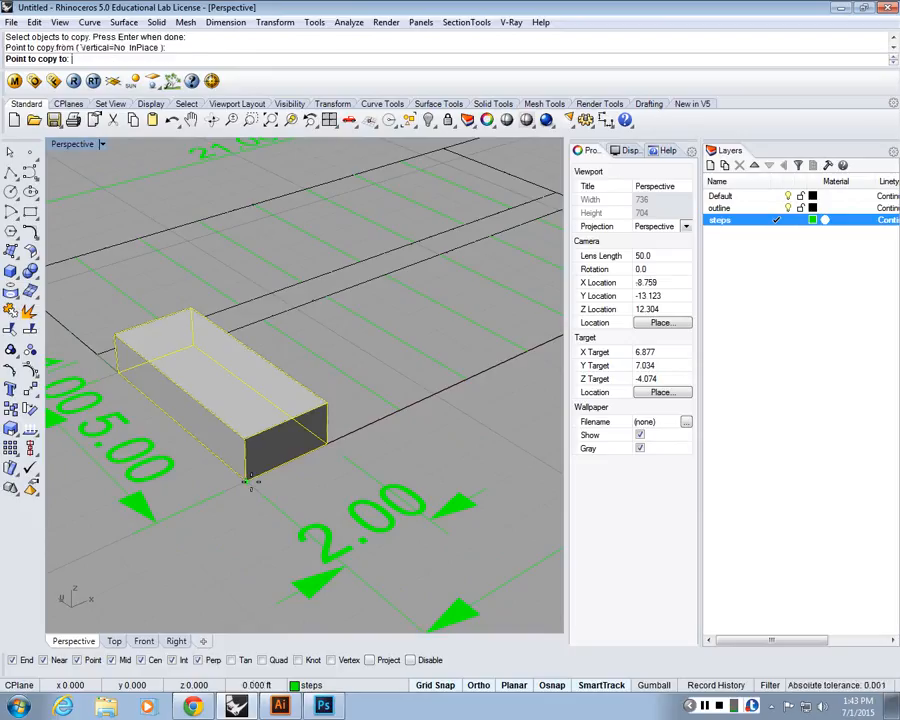
click(327, 399)
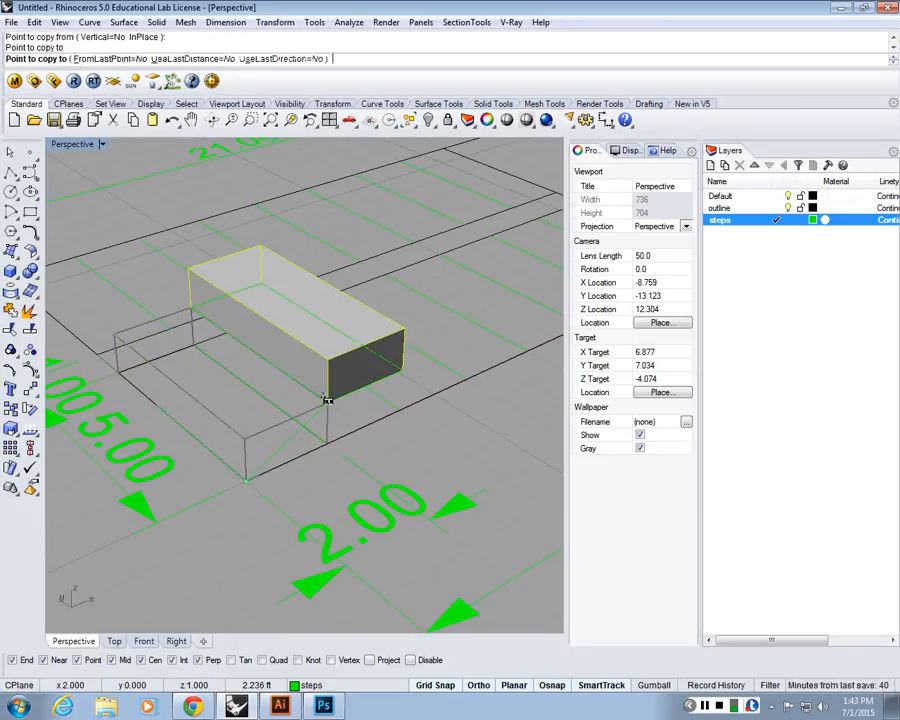
- Place further copies corner to corner, each 2 ft along and 1 ft higher, until the first flight has eight steps
click(420, 325)
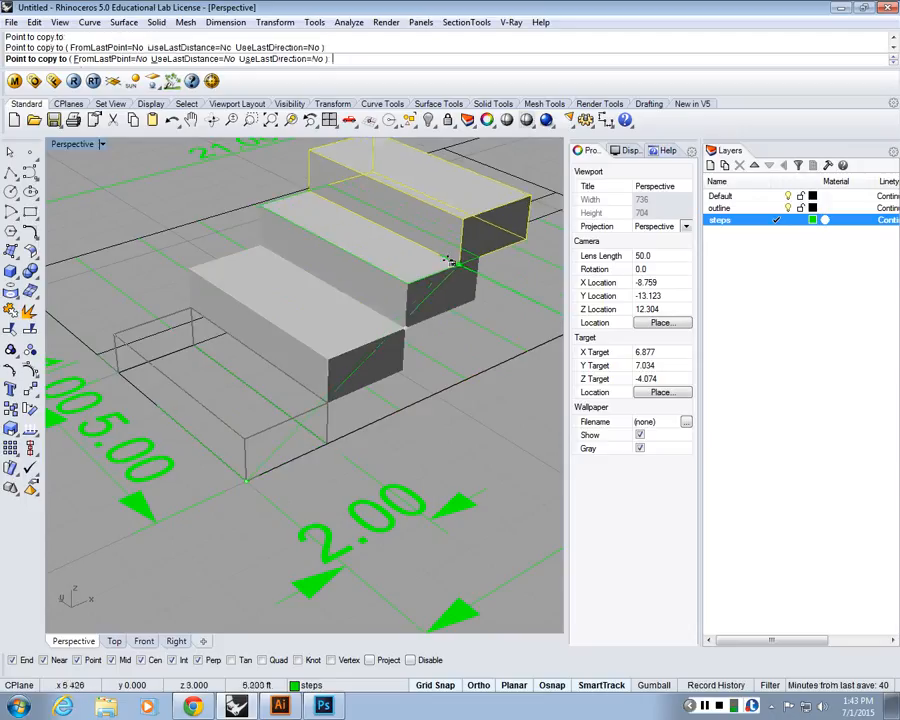
scroll(325, 362, down, 5)
scroll(325, 362, up, 5)
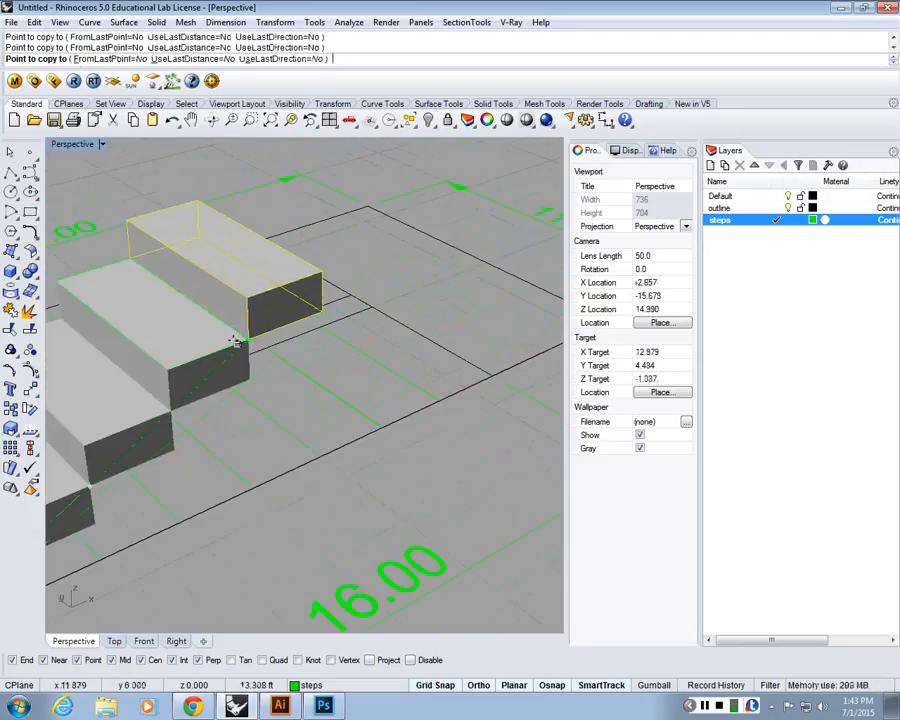
scroll(316, 288, down, 5)
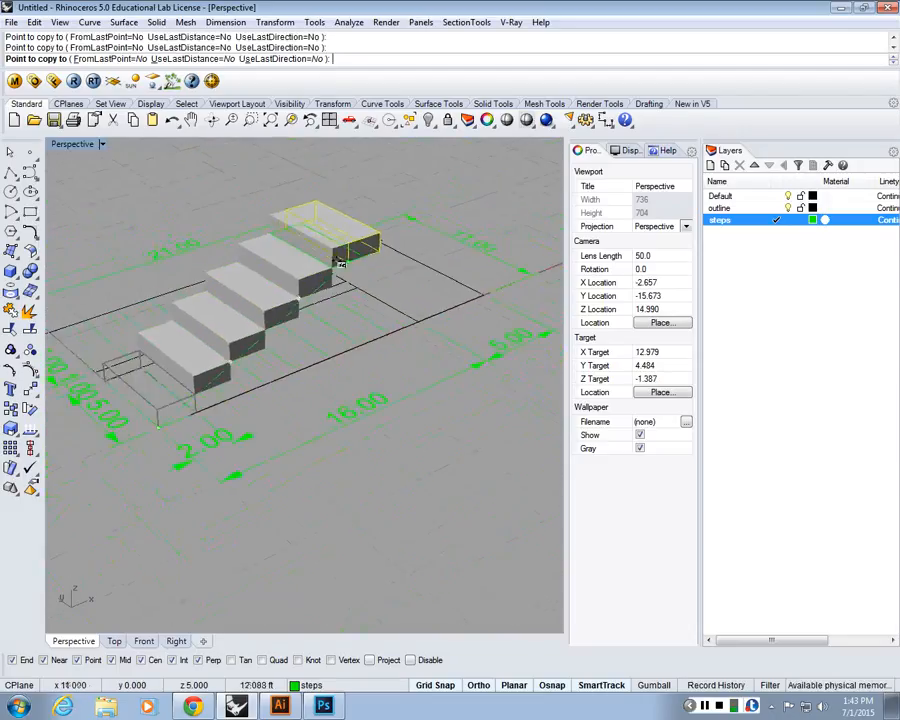
right_drag(385, 279, 446, 307)
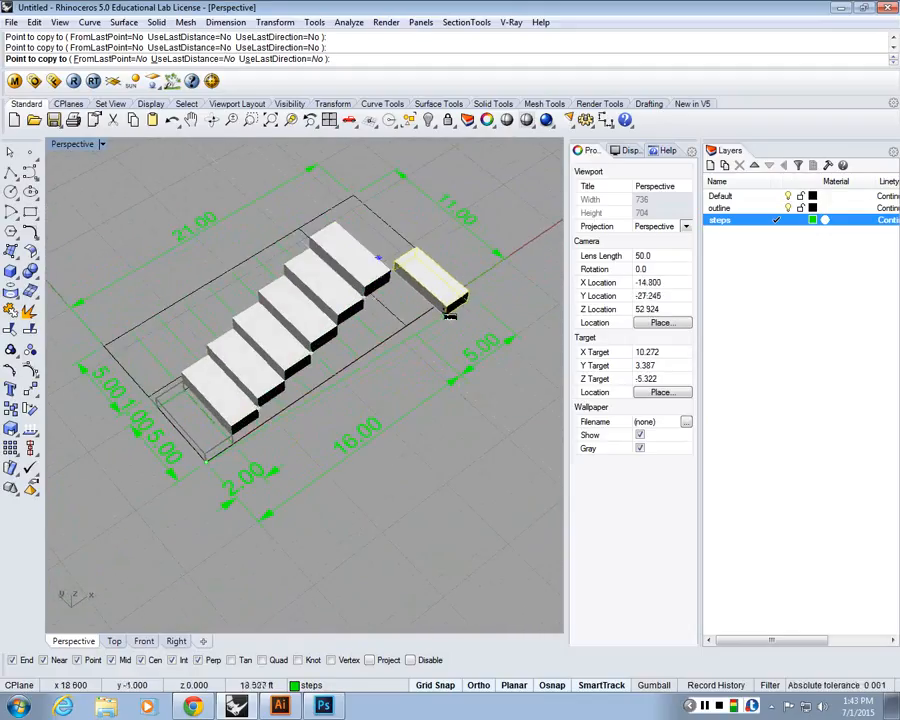
scroll(350, 258, up, 3)
scroll(350, 258, down, 5)
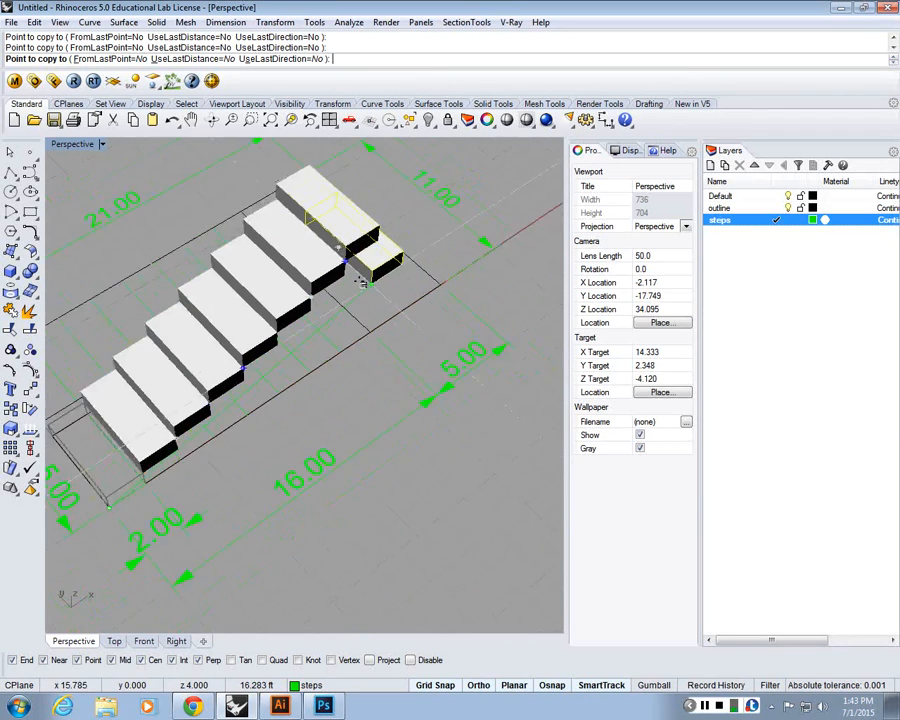
key(Return)
- Inspect the copied first flight from several angles against the landing area of the plan
right_drag(352, 278, 404, 318)
scroll(199, 354, up, 5)
right_drag(205, 357, 243, 353)
scroll(297, 398, down, 4)
click(706, 707)
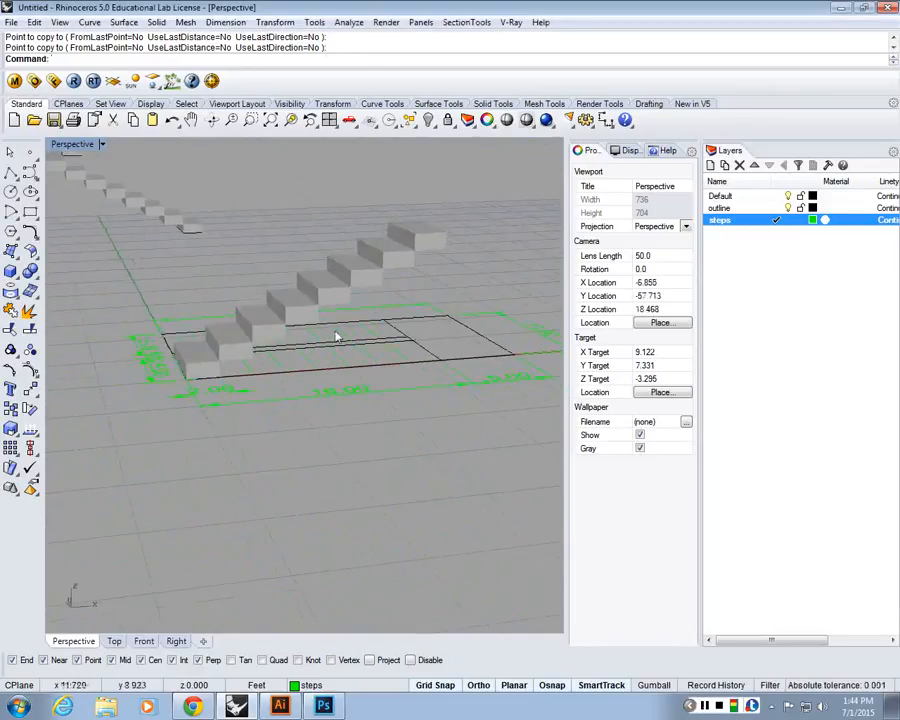
right_drag(336, 334, 366, 301)
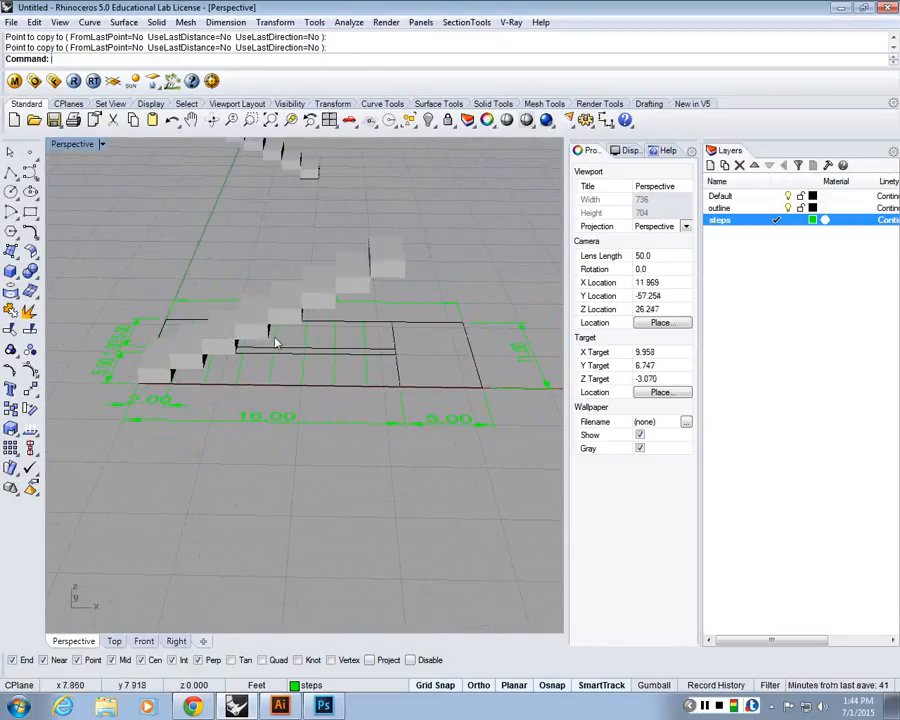
scroll(404, 281, up, 3)
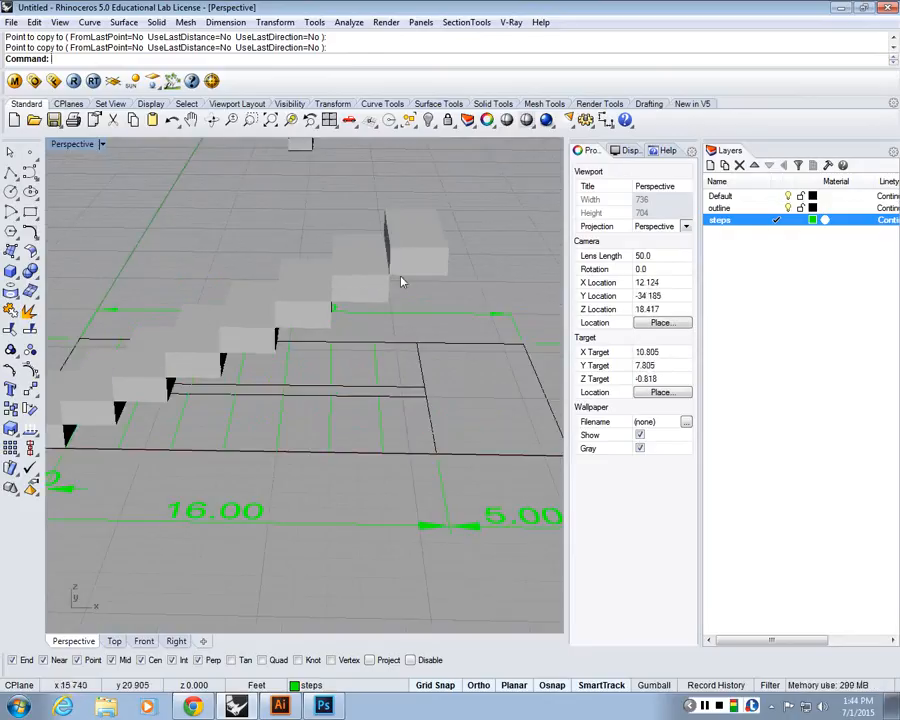
right_drag(404, 276, 426, 266)
- Copy the top step of the flight corner to corner, 2 ft along and 1 ft up, onto the landing area
click(428, 265)
text(Cop)
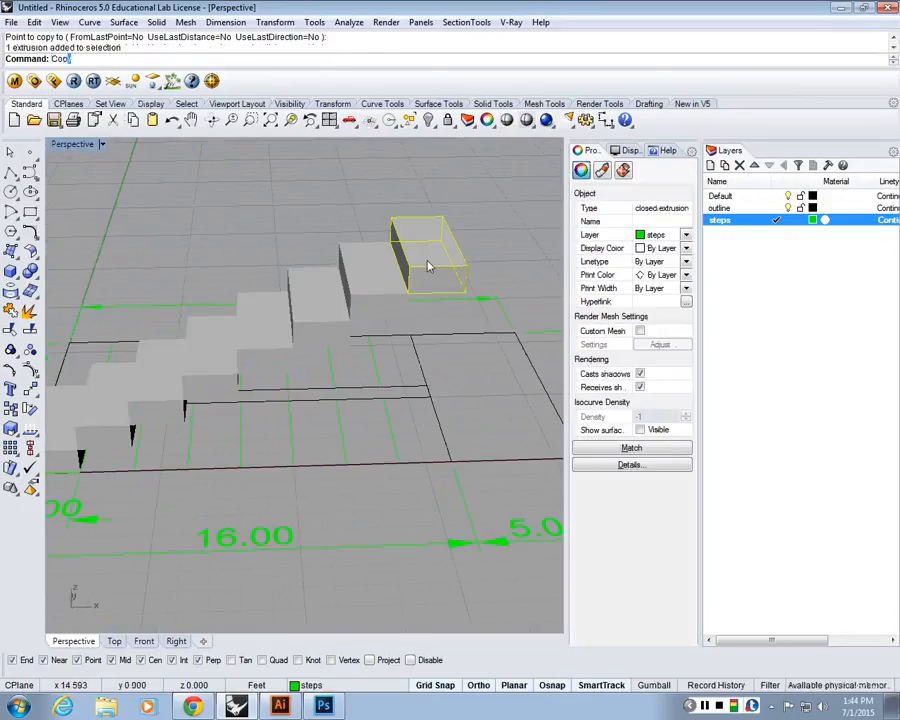
key(Return)
scroll(323, 383, up, 2)
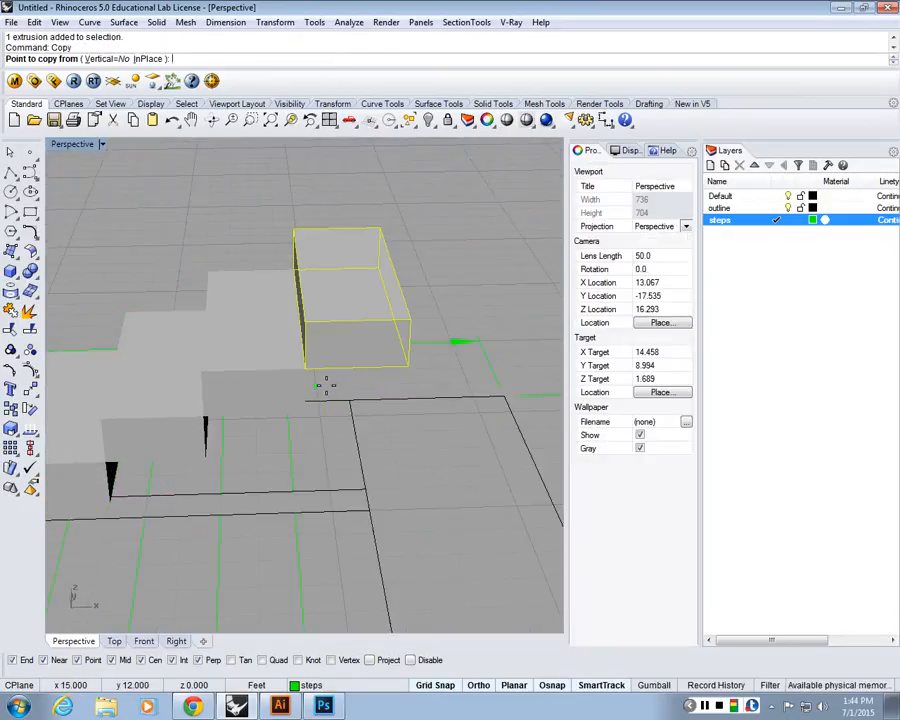
right_drag(321, 383, 396, 299)
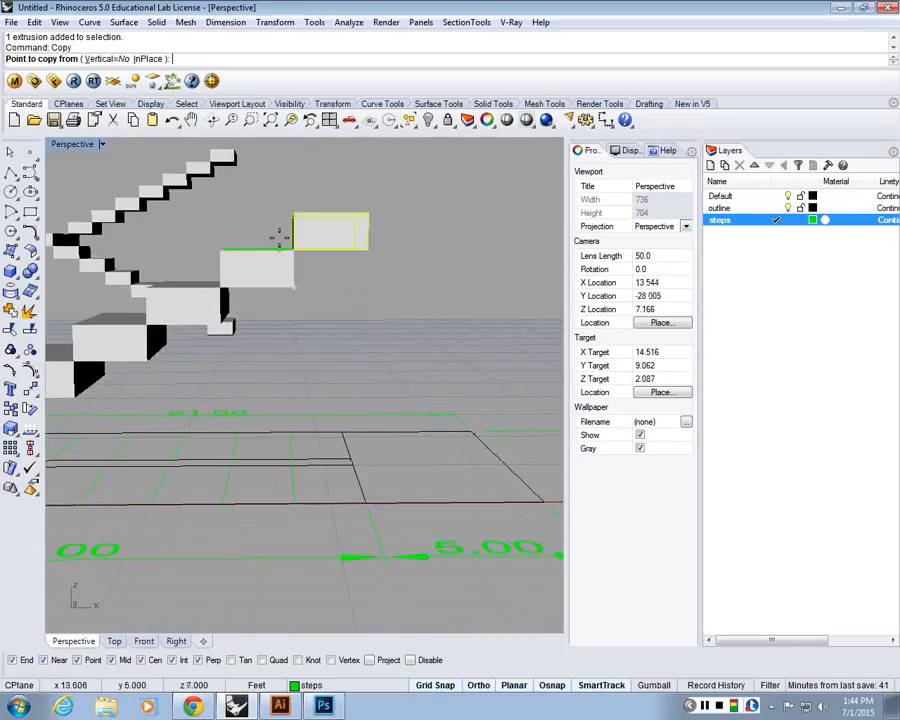
right_drag(281, 236, 310, 442)
shift+right_drag(484, 440, 414, 418)
scroll(414, 418, up, 2)
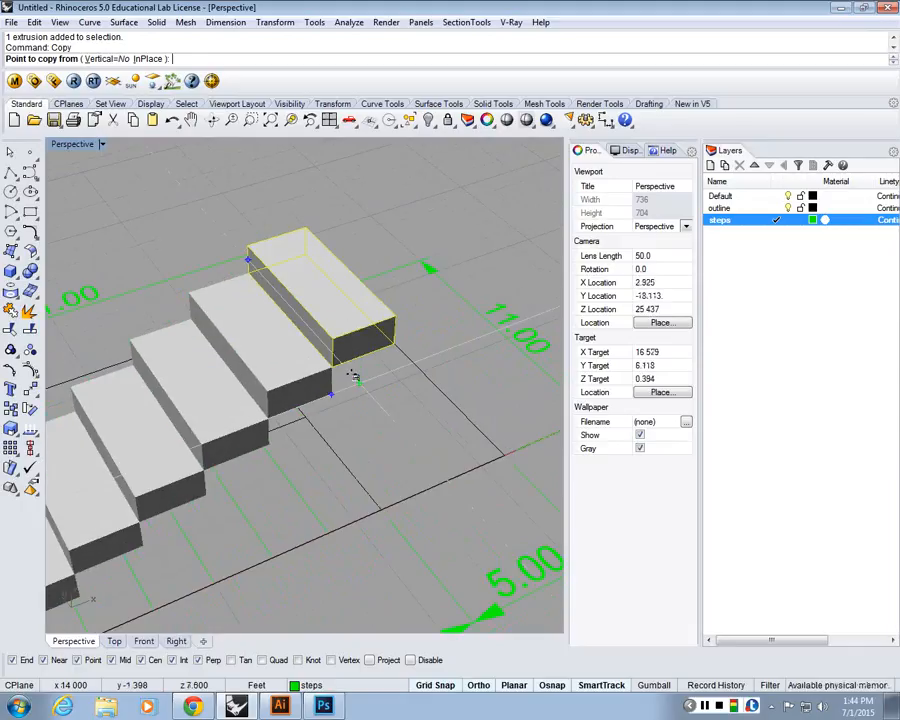
scroll(337, 368, up, 2)
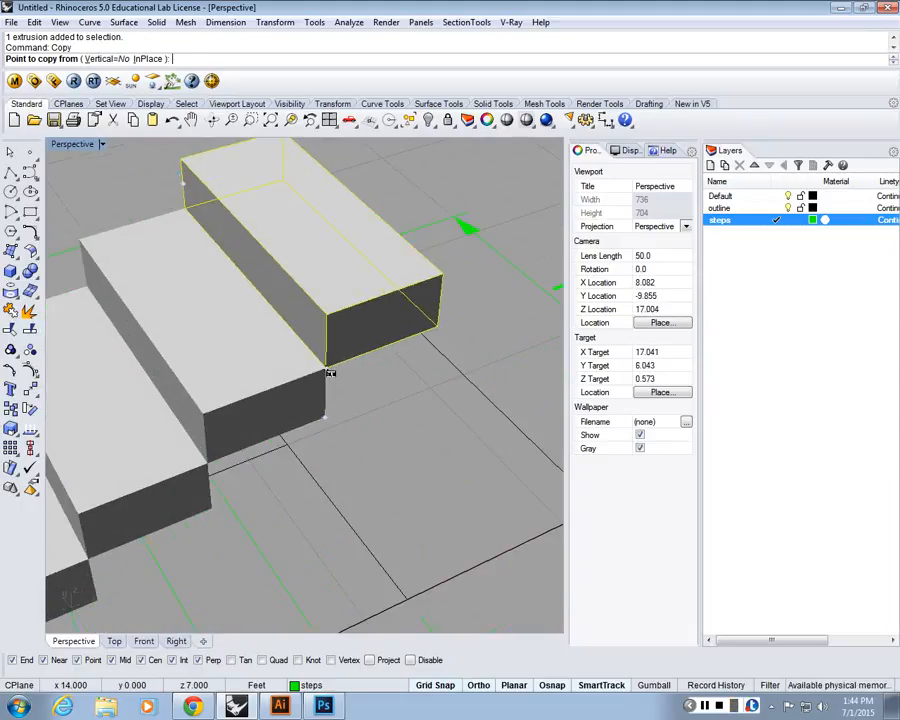
click(336, 368)
scroll(442, 261, down, 1)
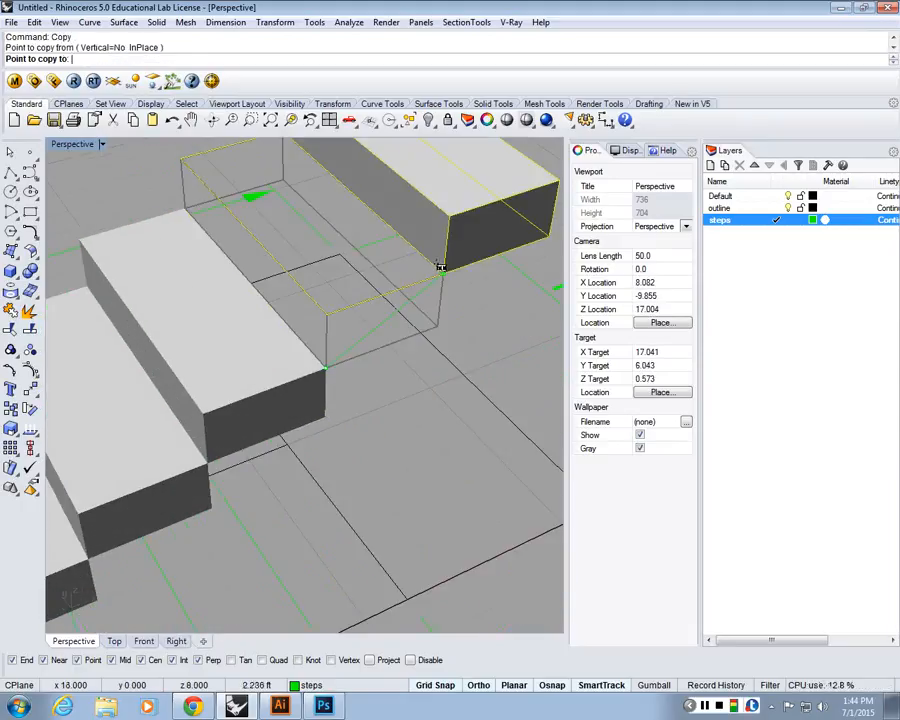
scroll(405, 292, down, 3)
right_click(460, 359)
right_drag(460, 359, 476, 421)
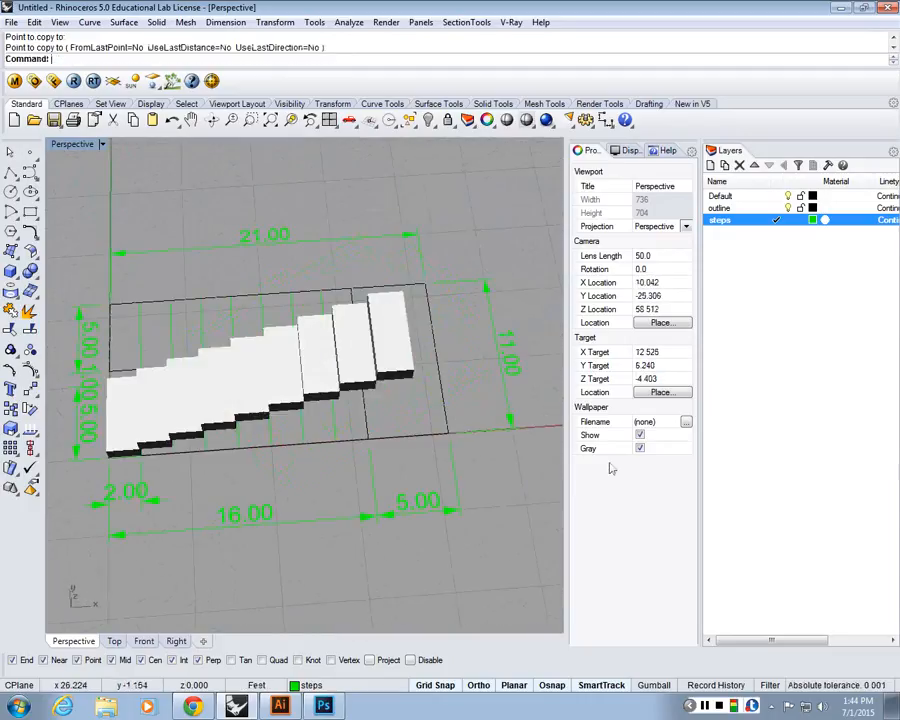
- Scale the copied top block in one direction (Scale1D) from its lower front corner, stretching it along the flight to 5 ft
scroll(476, 381, up, 2)
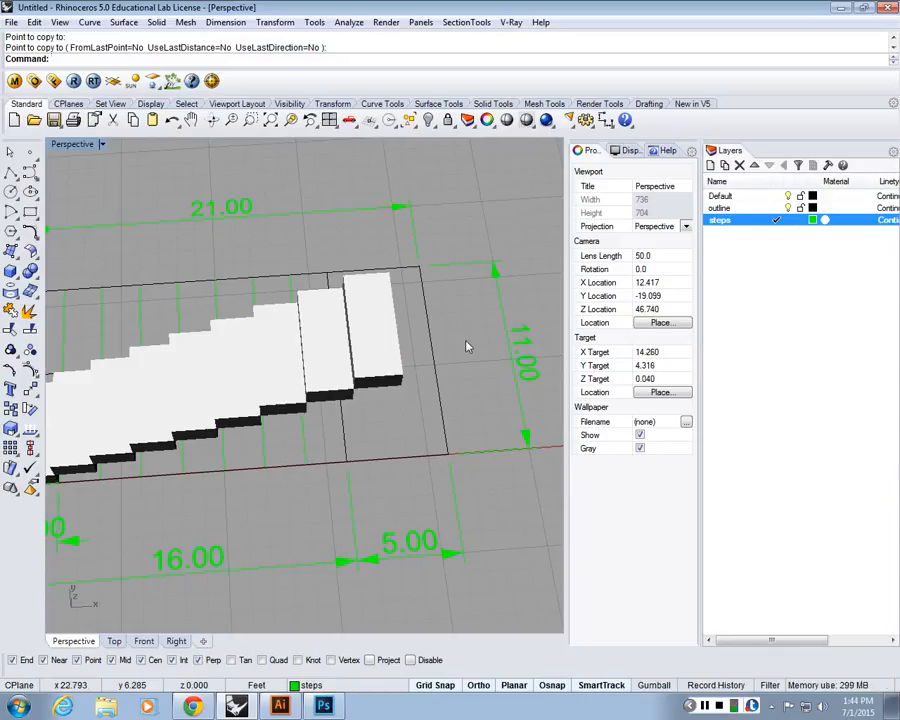
text(sc)
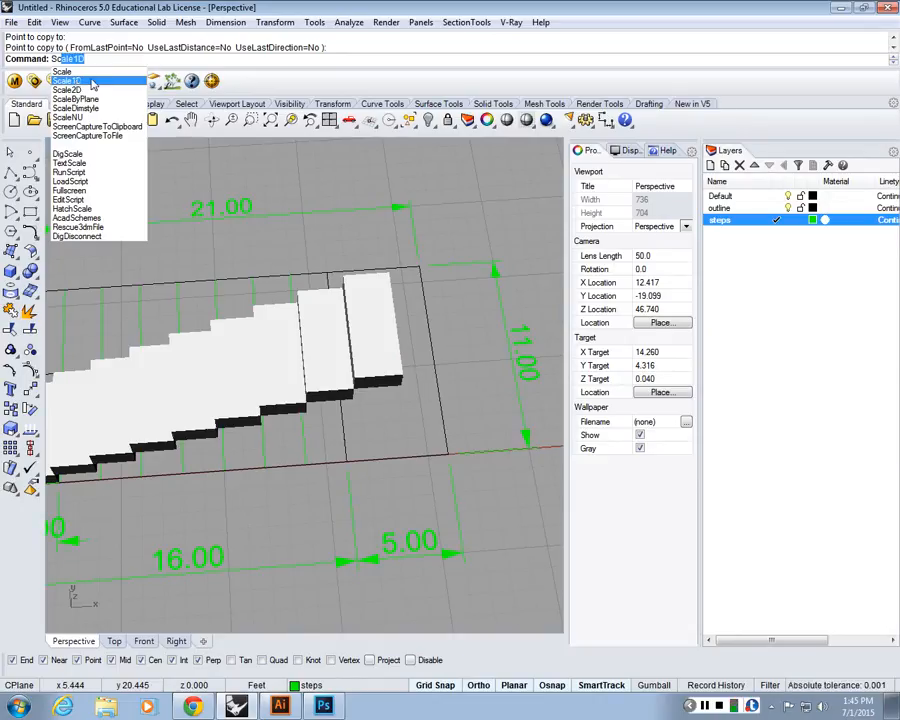
key(Return)
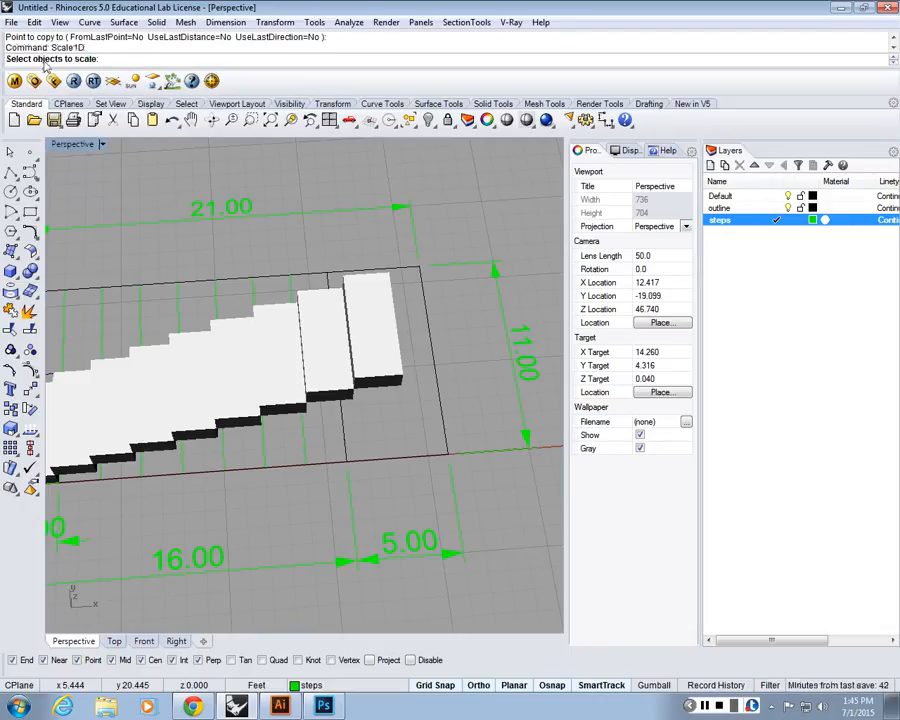
click(391, 363)
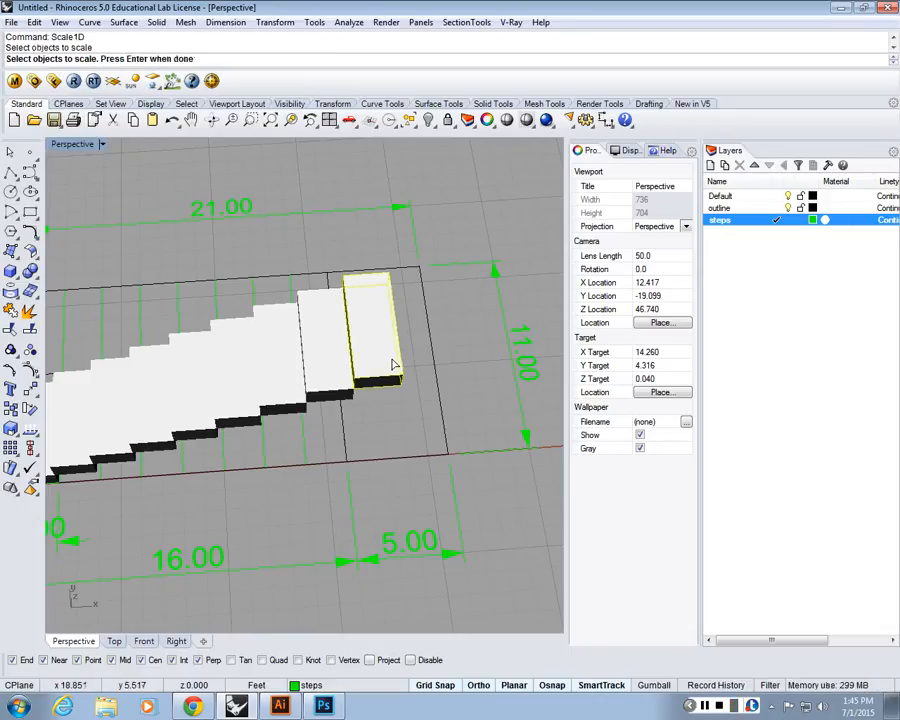
key(Return)
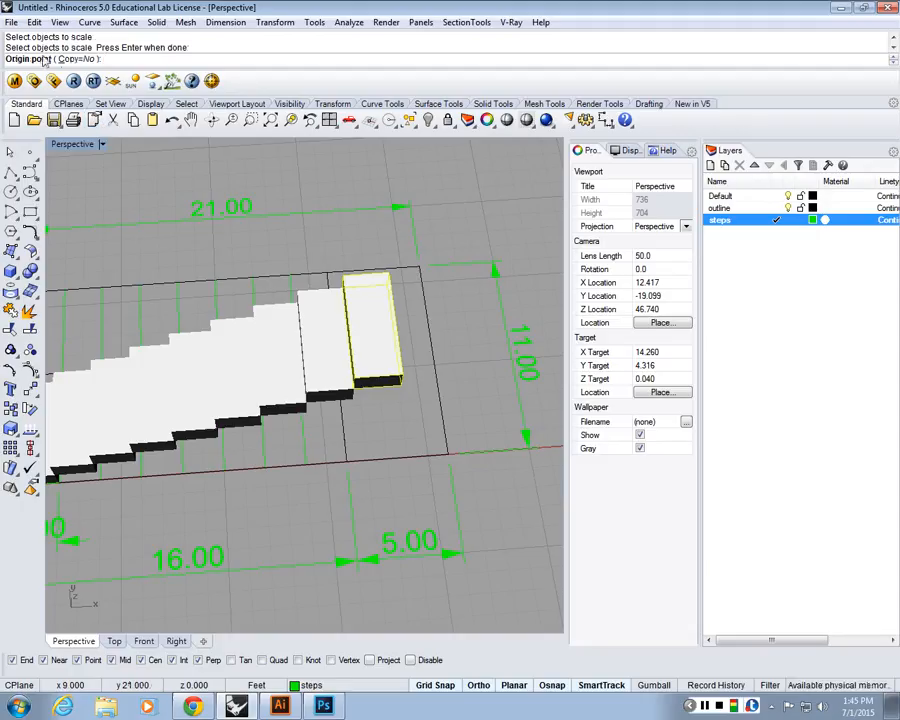
right_drag(515, 494, 488, 446)
scroll(430, 350, up, 4)
scroll(377, 381, up, 6)
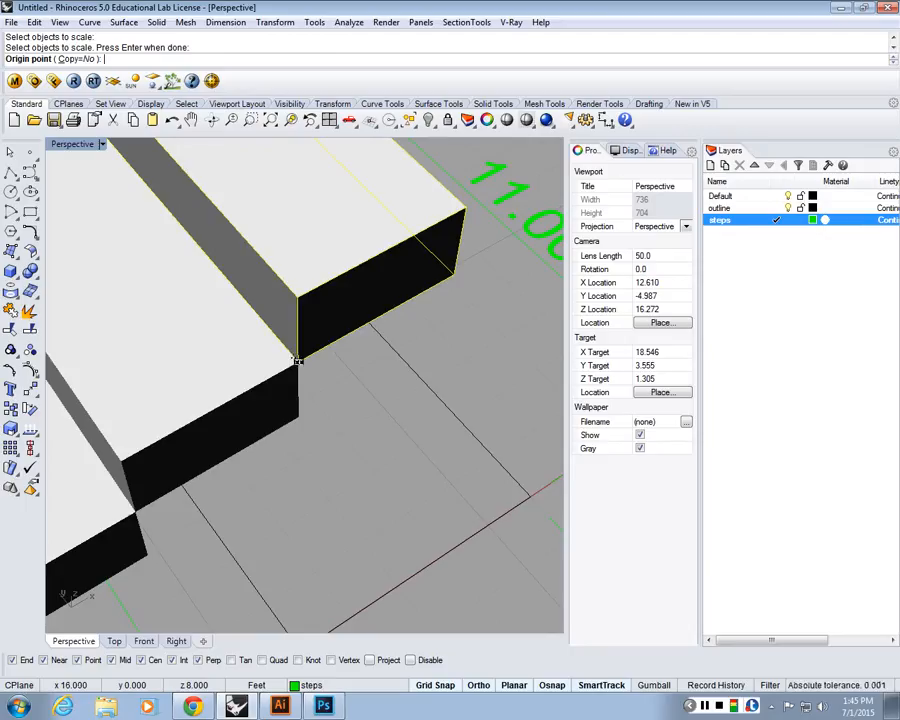
click(297, 361)
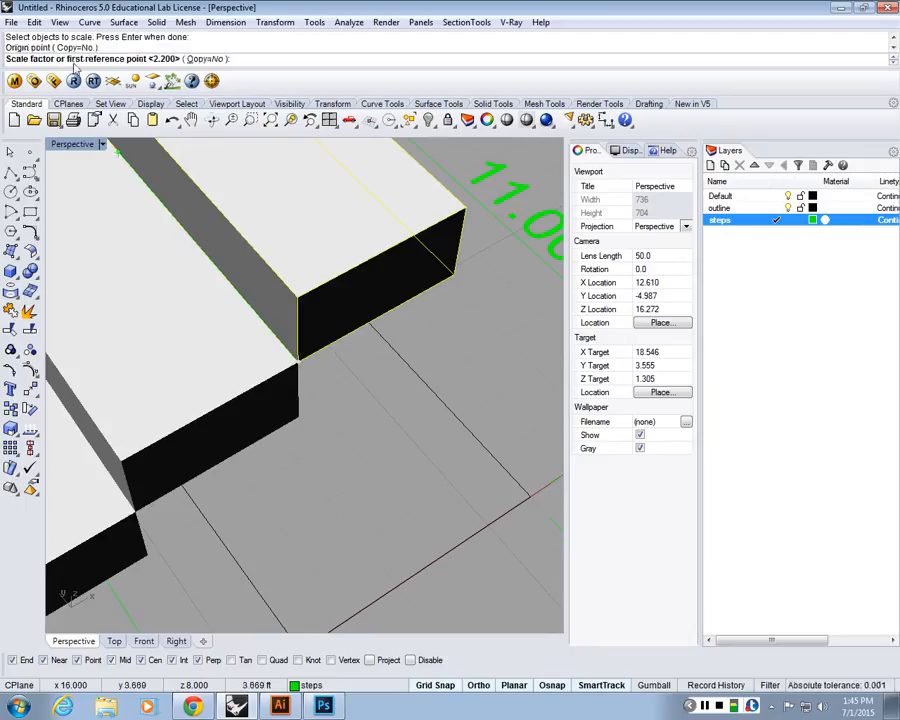
scroll(240, 320, down, 3)
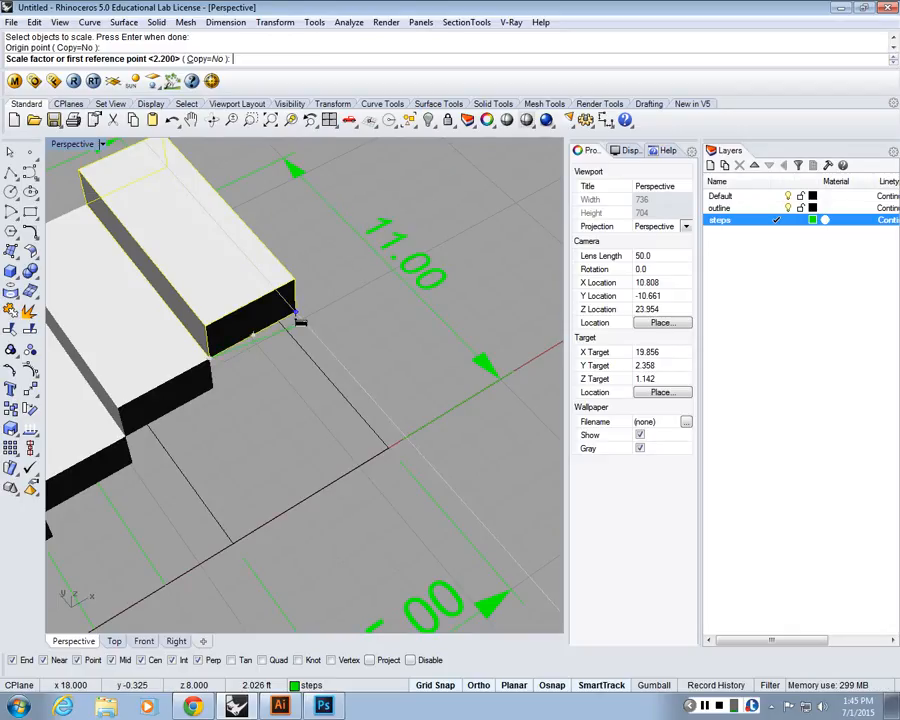
scroll(298, 318, up, 2)
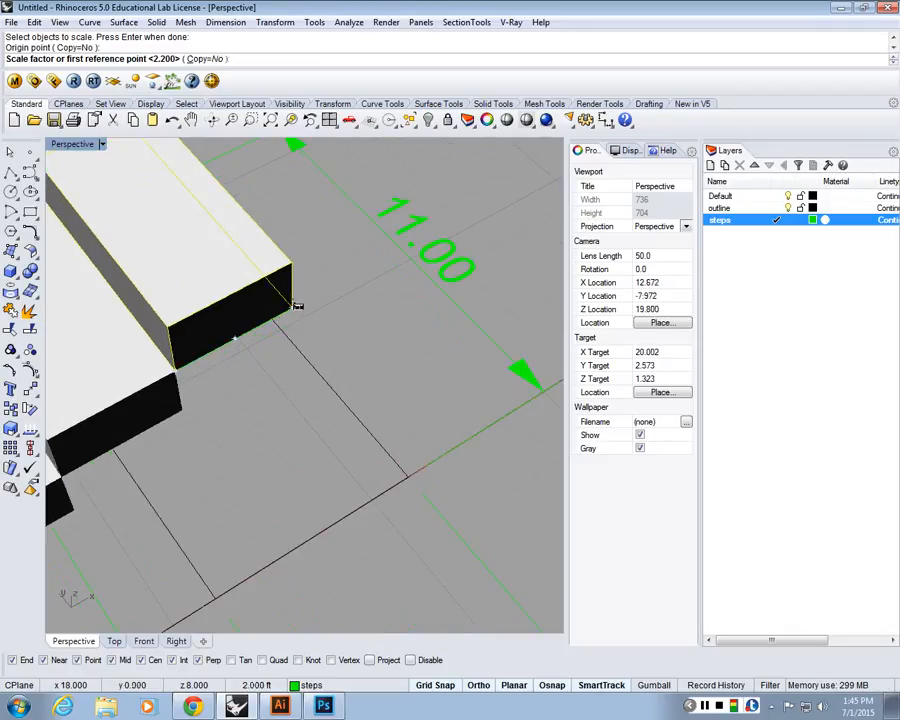
click(297, 306)
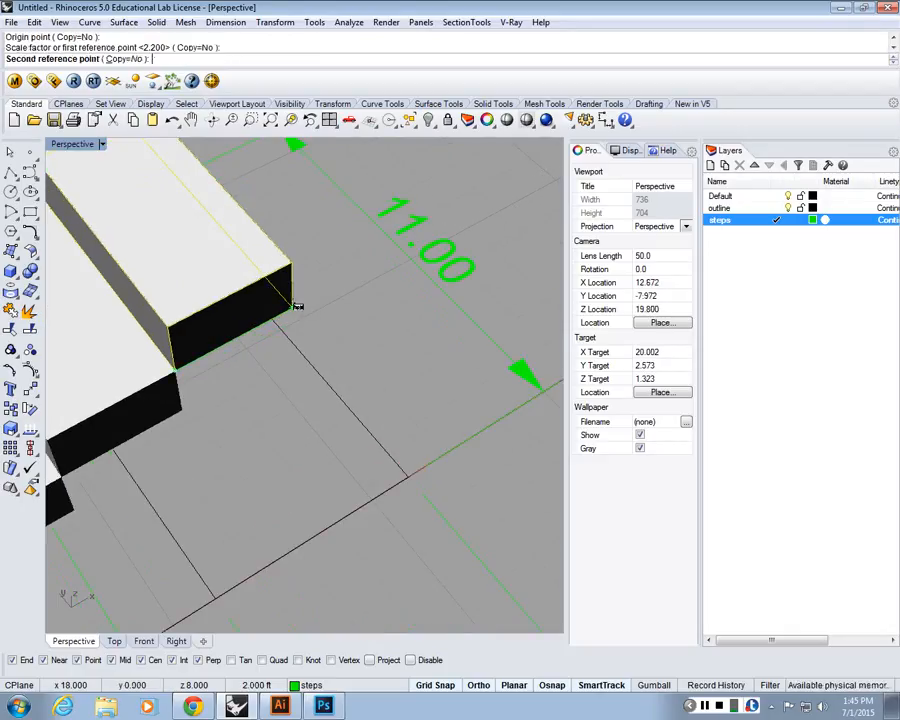
scroll(299, 306, down, 5)
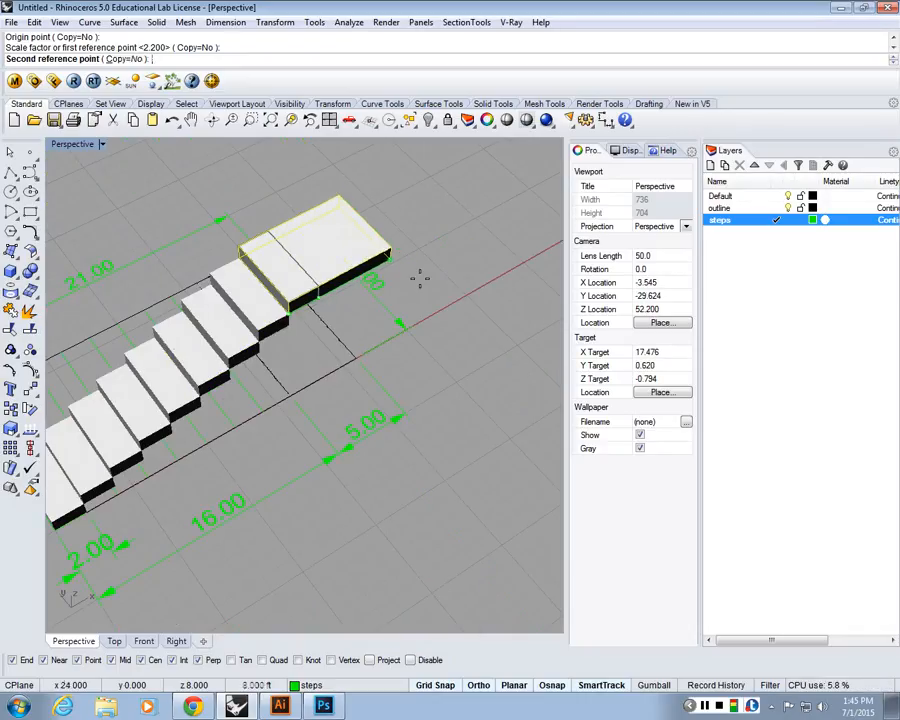
text(5)
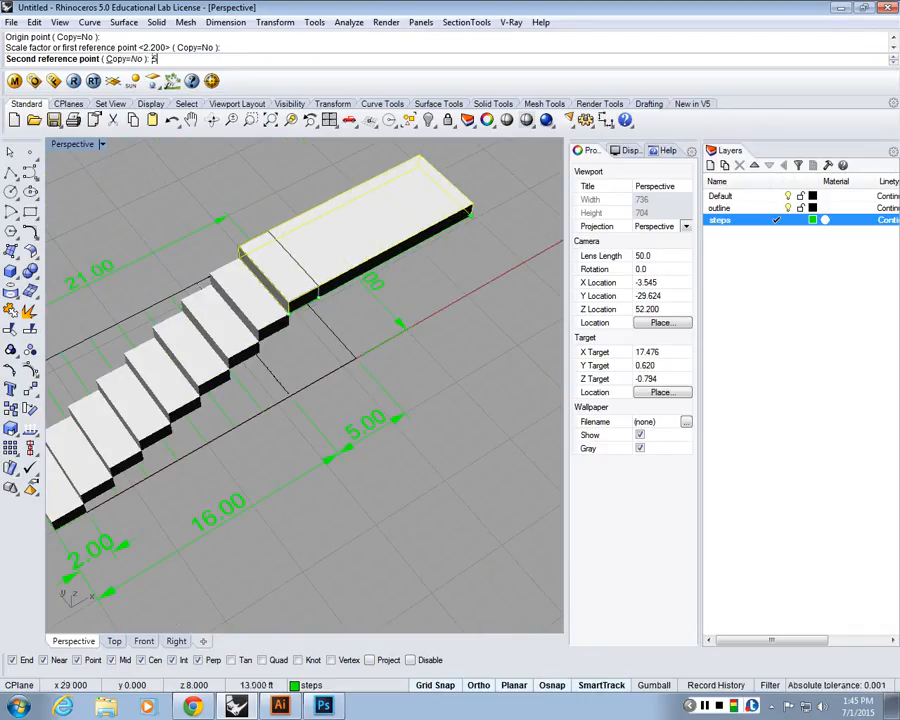
key(Return)
- Scale the landing block in one direction (Scale1D) from its lower outer front corner, stretching it across the flight to 11 ft
right_drag(496, 249, 369, 222)
scroll(268, 222, up, 4)
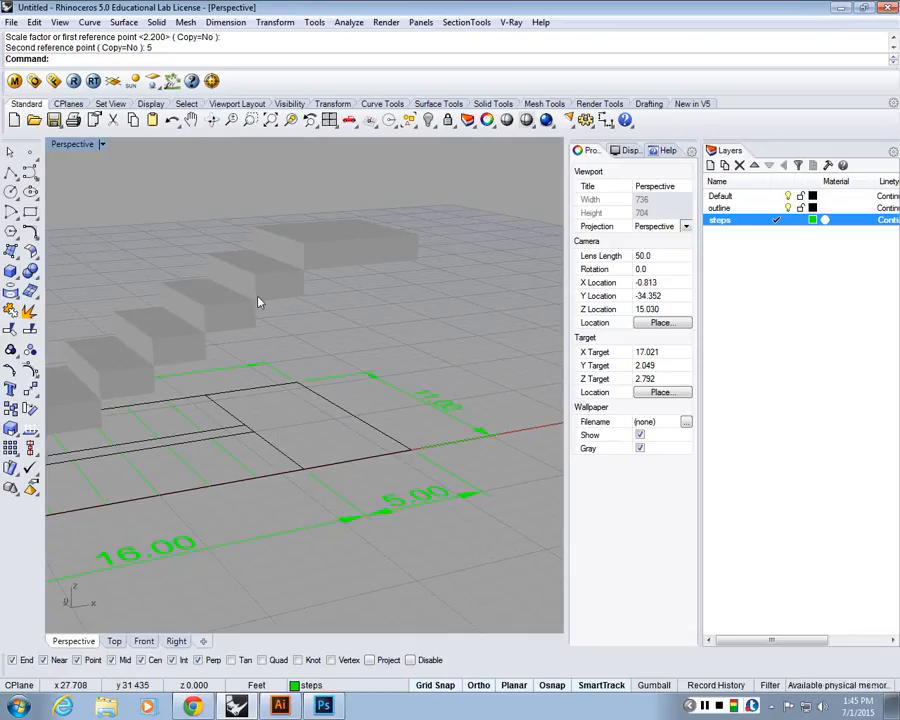
right_drag(258, 302, 372, 387)
click(395, 318)
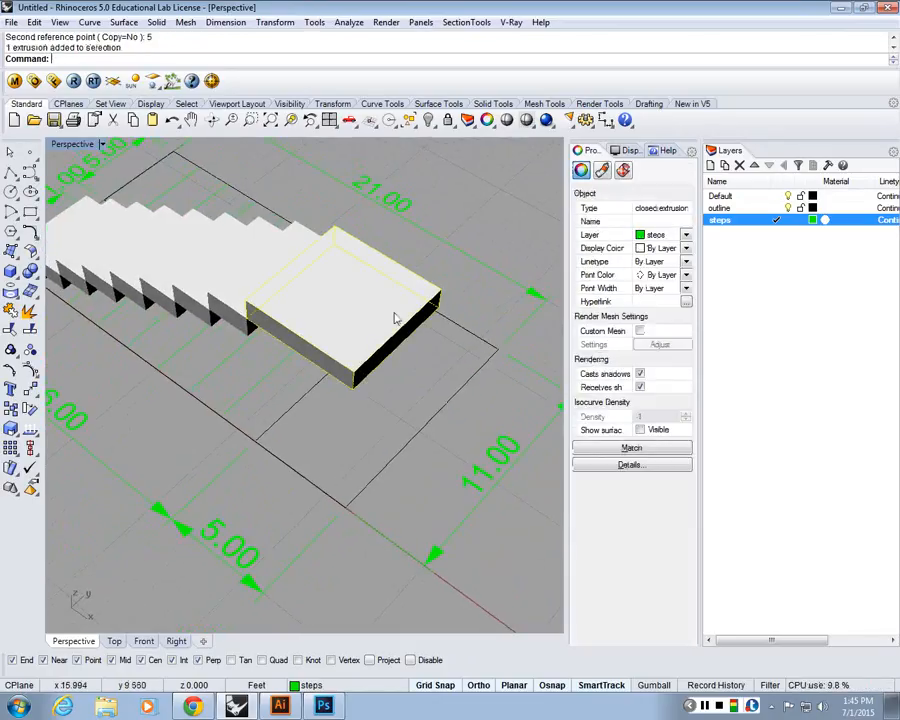
right_drag(395, 318, 388, 420)
text(W)
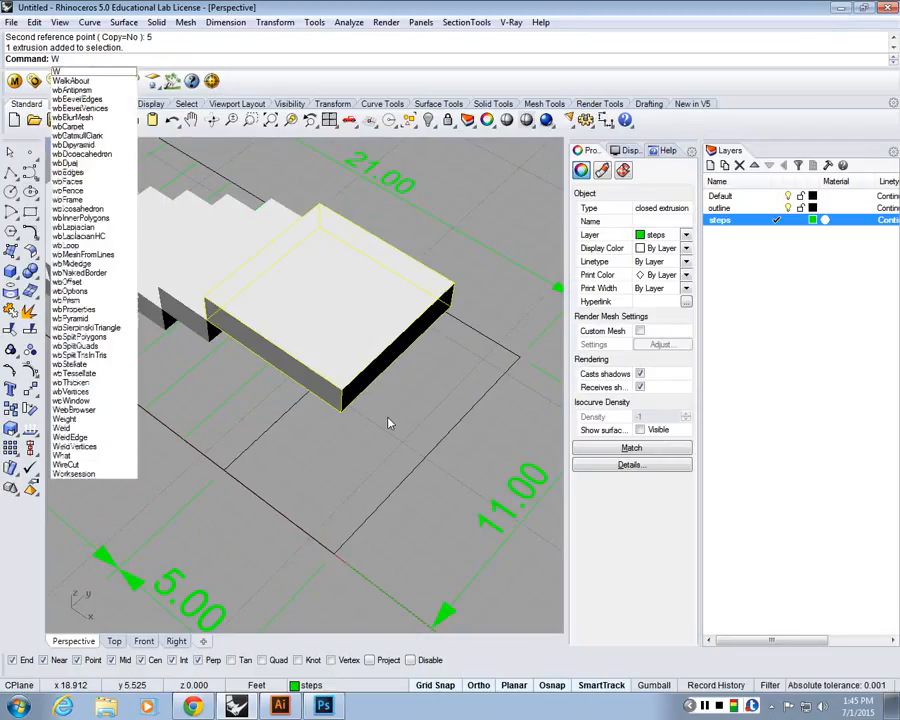
key(Return)
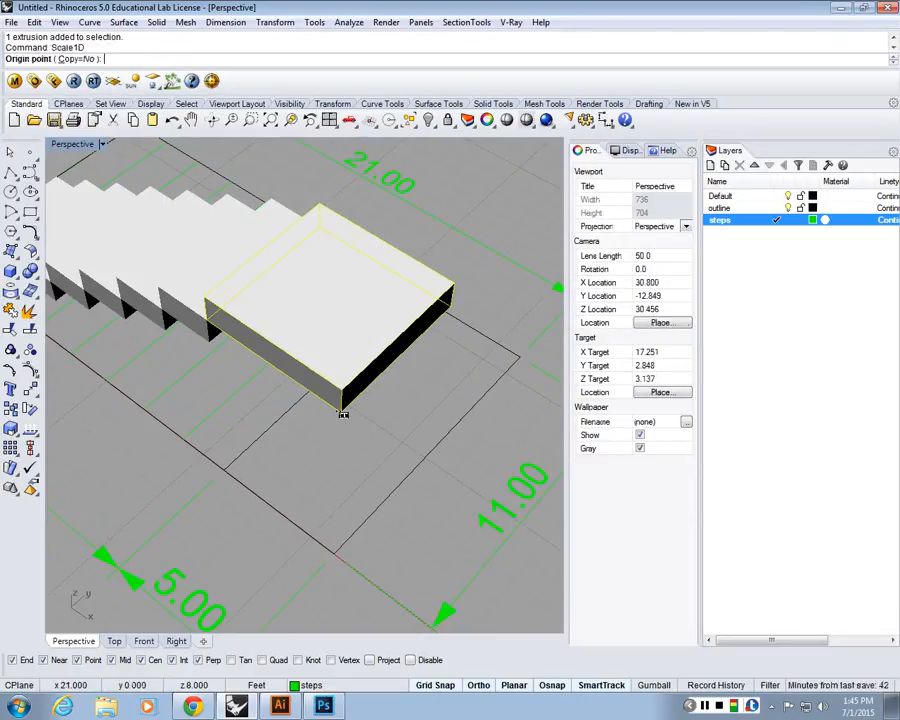
click(343, 413)
mouse_move(394, 415)
right_down()
mouse_move(351, 408)
mouse_move(399, 391)
right_up()
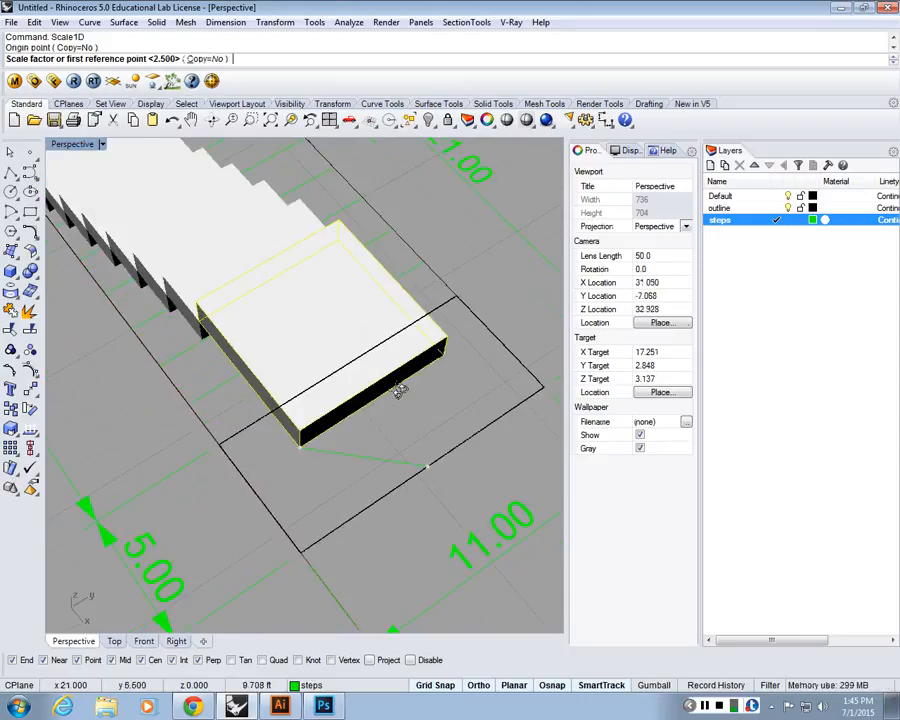
click(444, 356)
scroll(444, 345, down, 2)
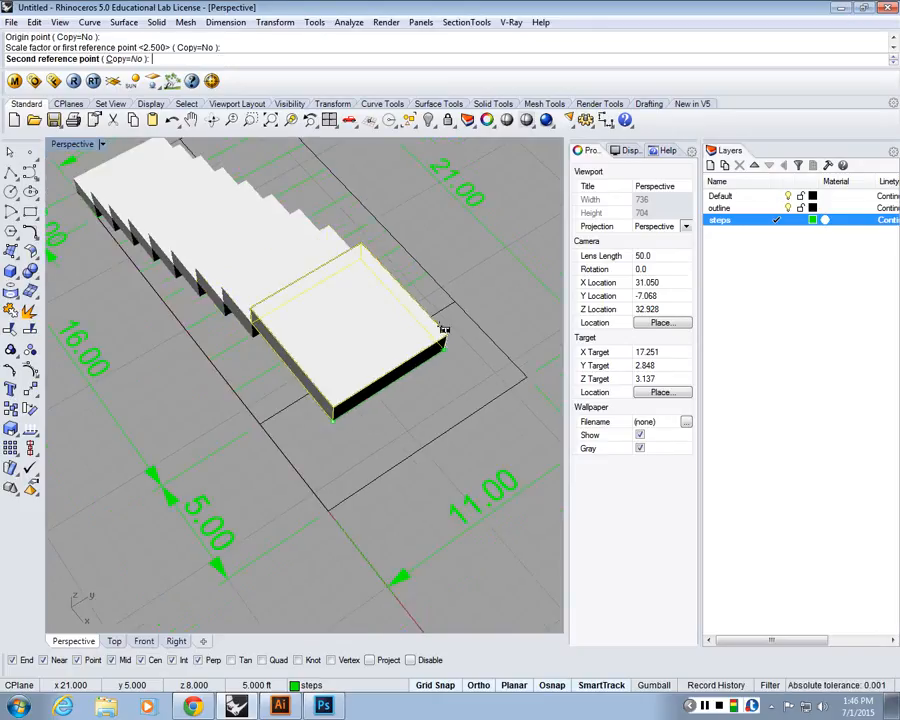
text(11)
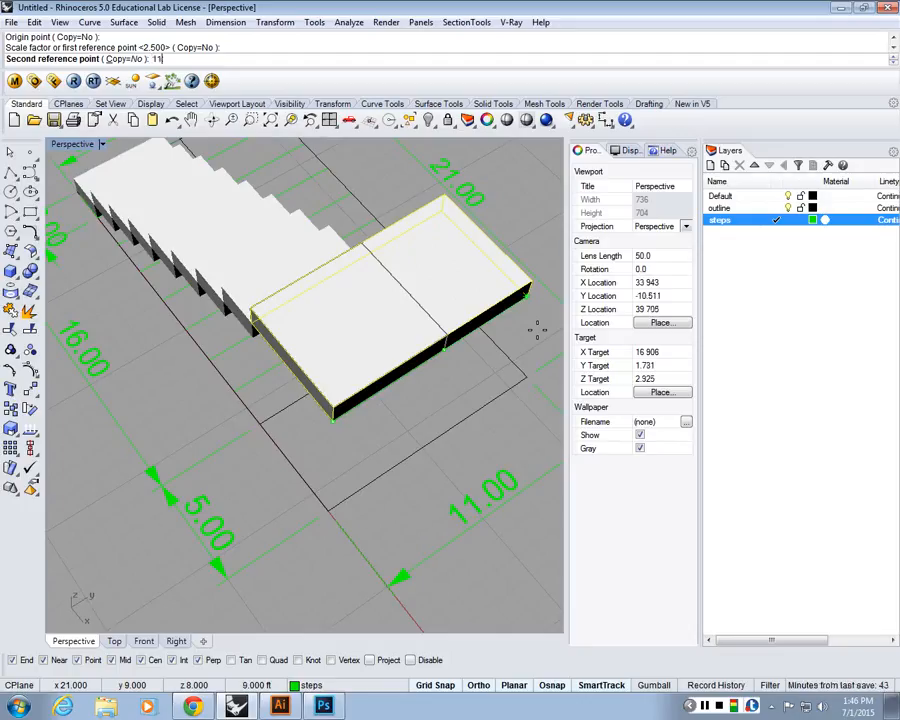
key(Return)
scroll(331, 325, down, 2)
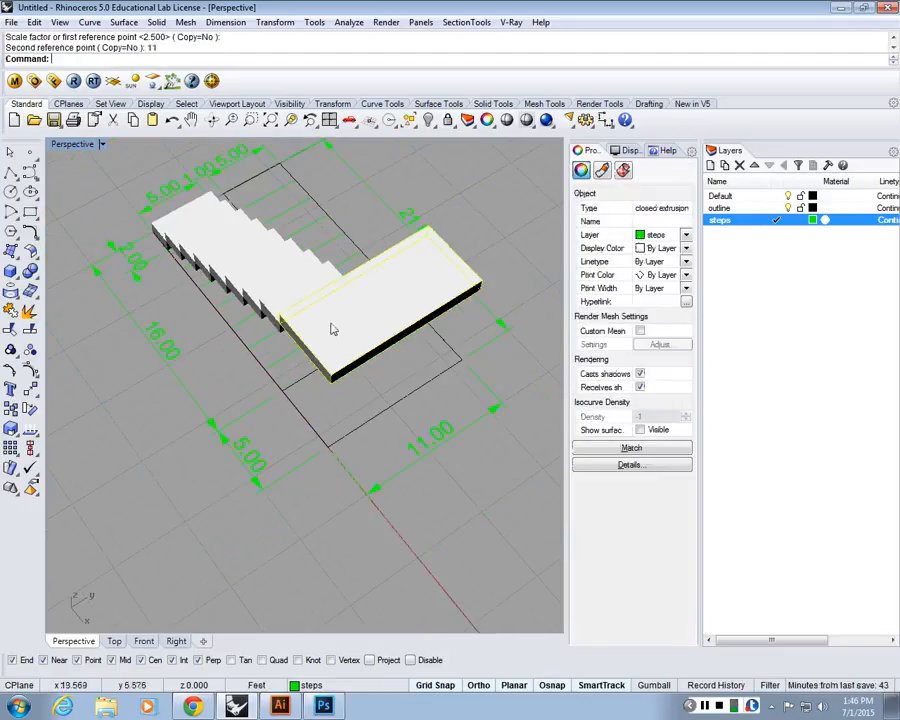
key(Escape)
- Create a new layer named 3d_forms
right_drag(438, 445, 430, 301)
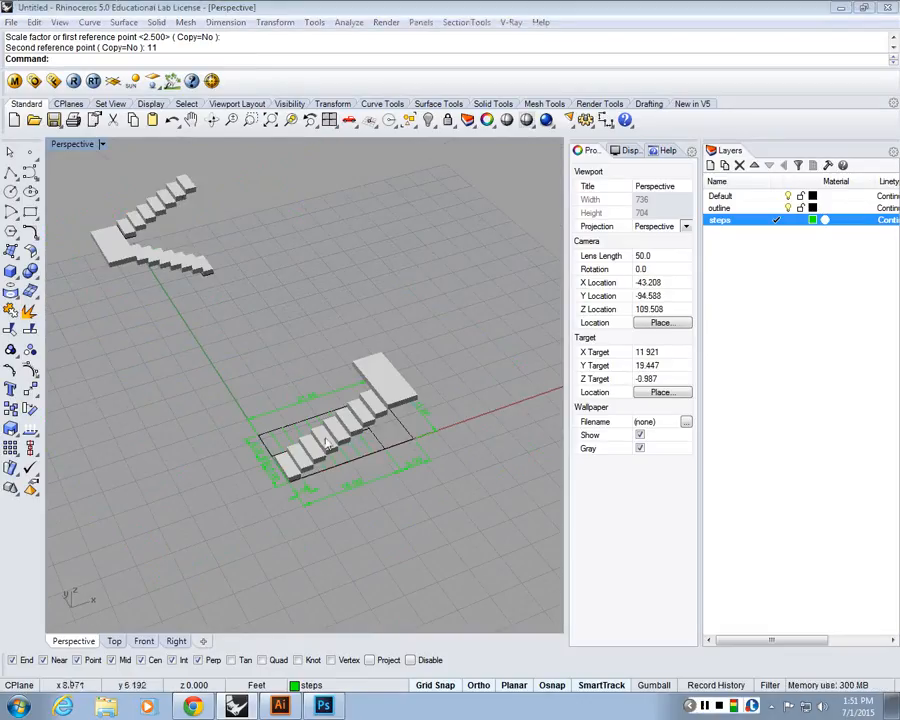
scroll(388, 372, up, 2)
click(388, 372)
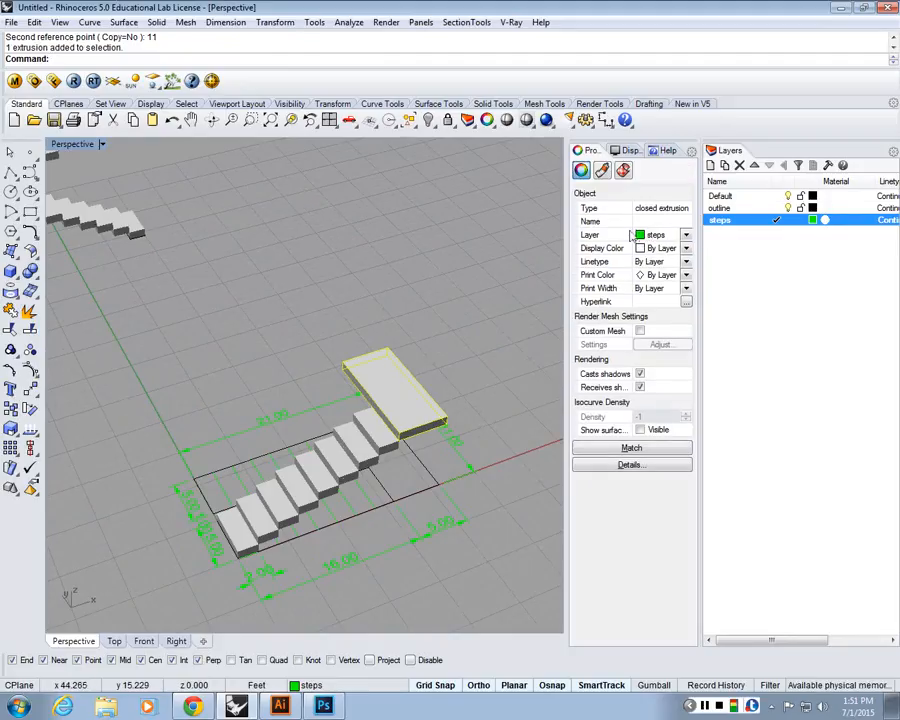
key(Escape)
click(708, 180)
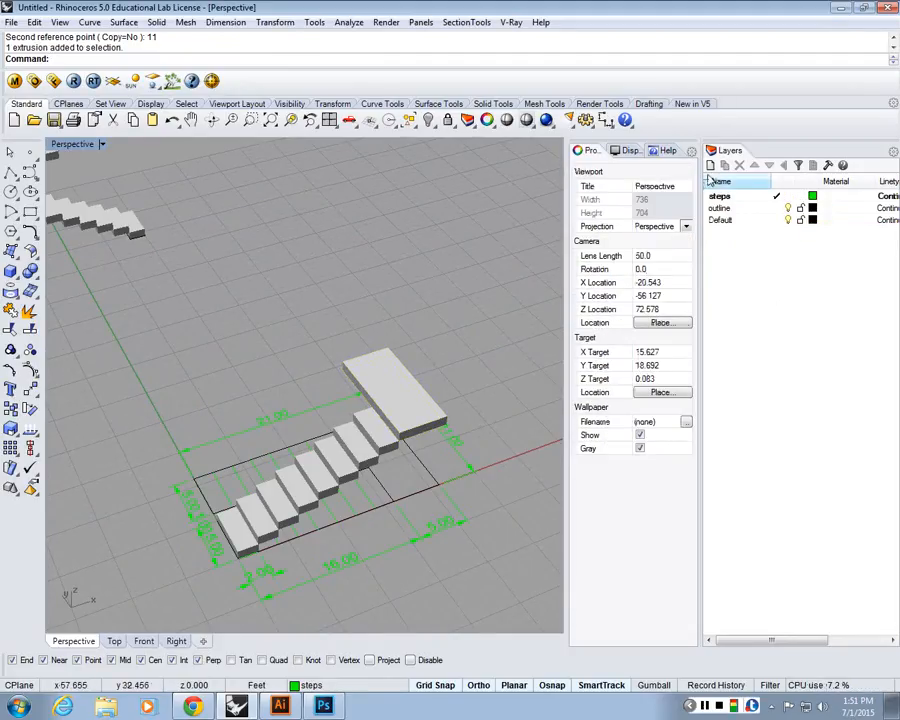
click(710, 167)
text(3d)
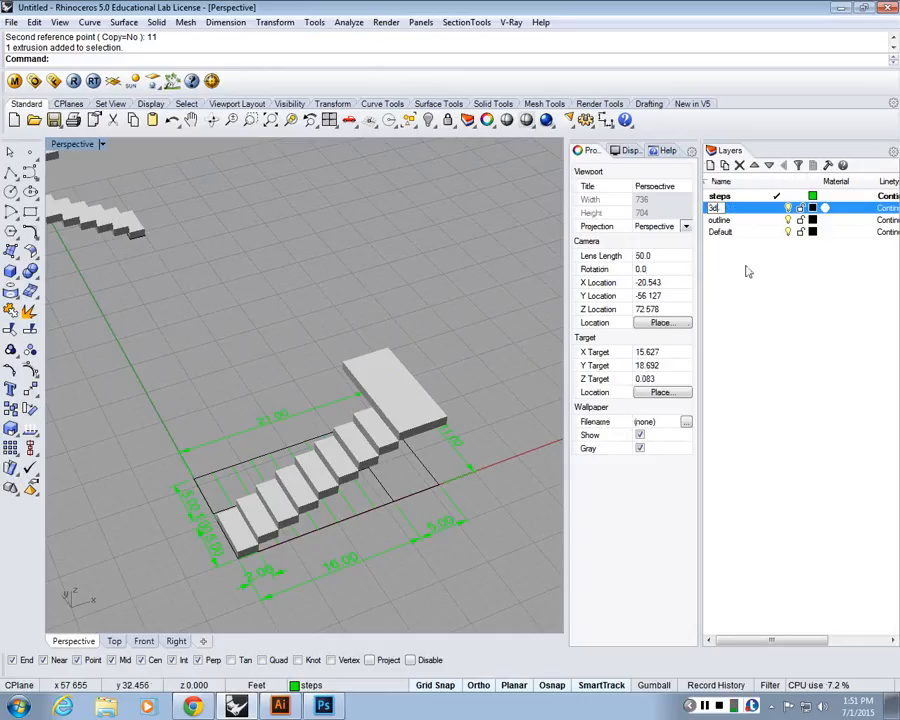
text(_st)
text(rms)
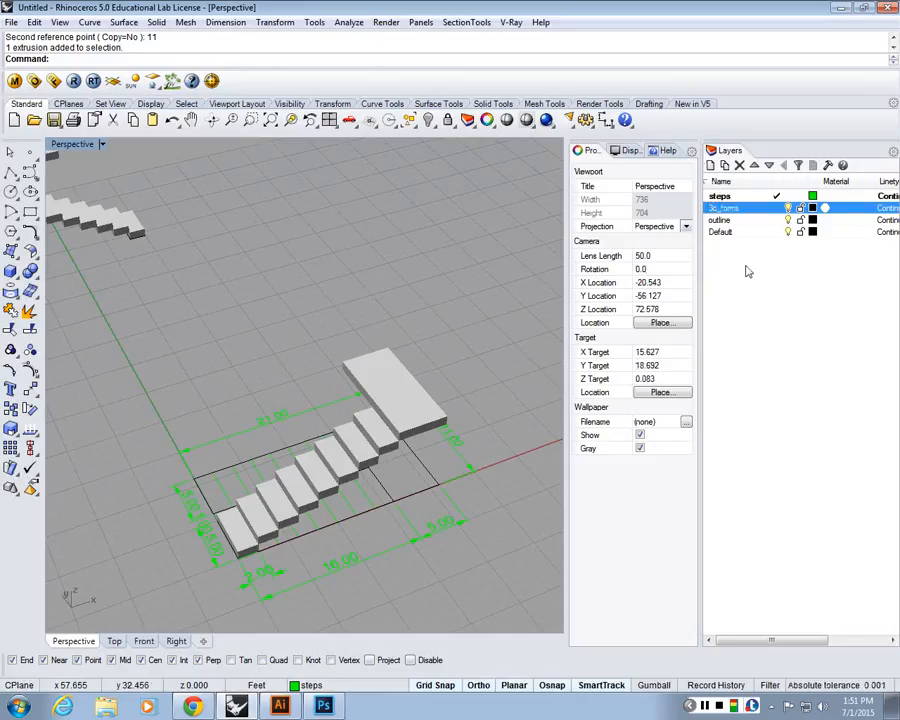
scroll(478, 333, down, 2)
scroll(478, 333, down, 3)
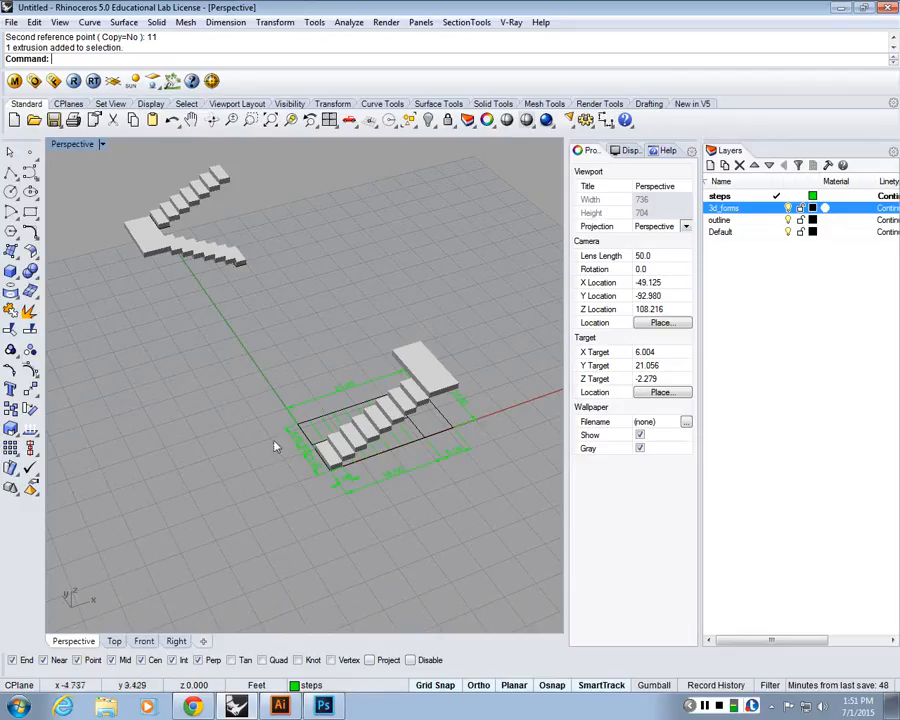
scroll(434, 437, up, 4)
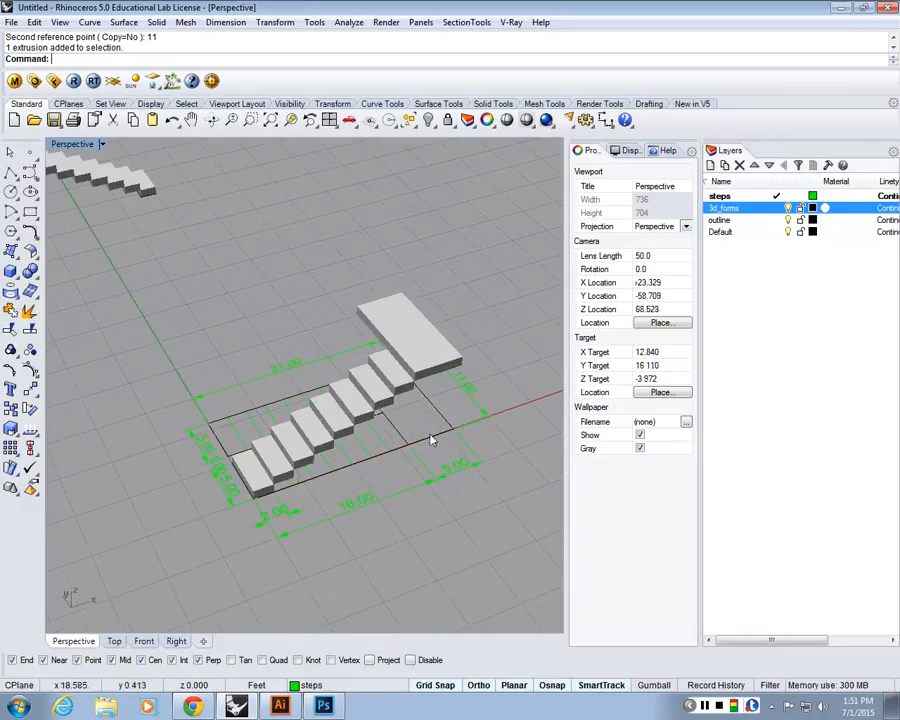
scroll(432, 438, down, 6)
scroll(412, 380, up, 4)
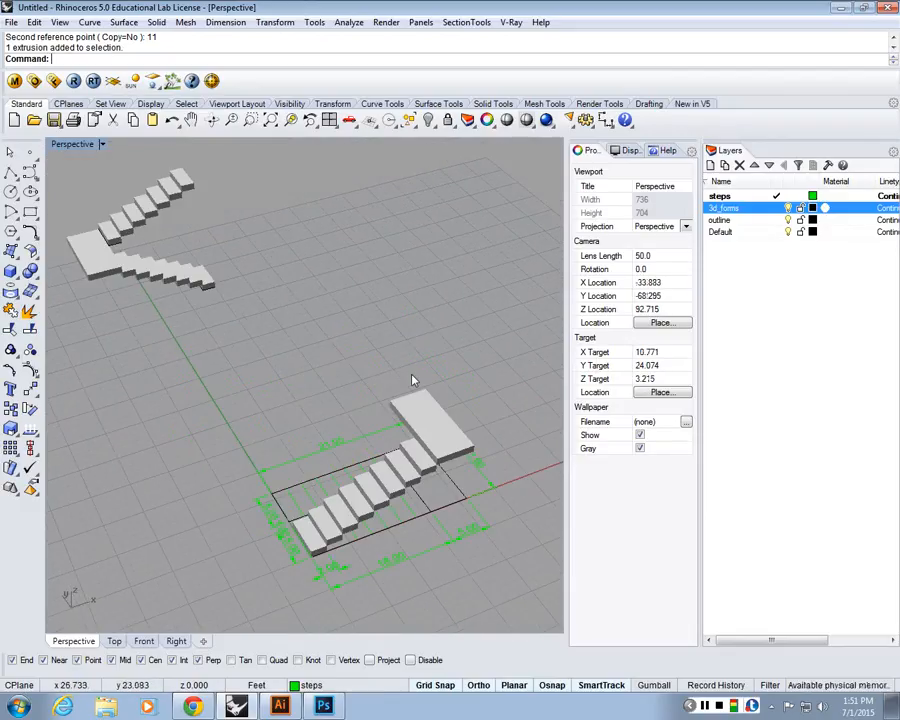
right_drag(411, 447, 410, 490)
click(322, 514)
right_drag(322, 514, 323, 380)
click(320, 255)
scroll(323, 380, down, 4)
scroll(323, 380, up, 2)
click(382, 473)
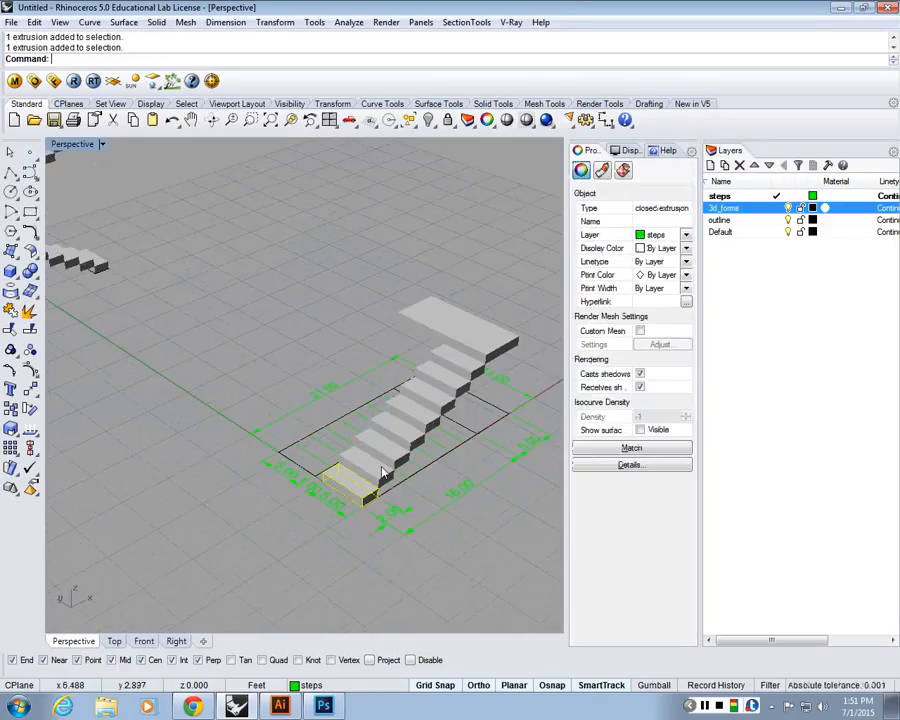
shift+click(372, 462)
shift+click(398, 438)
shift+click(418, 420)
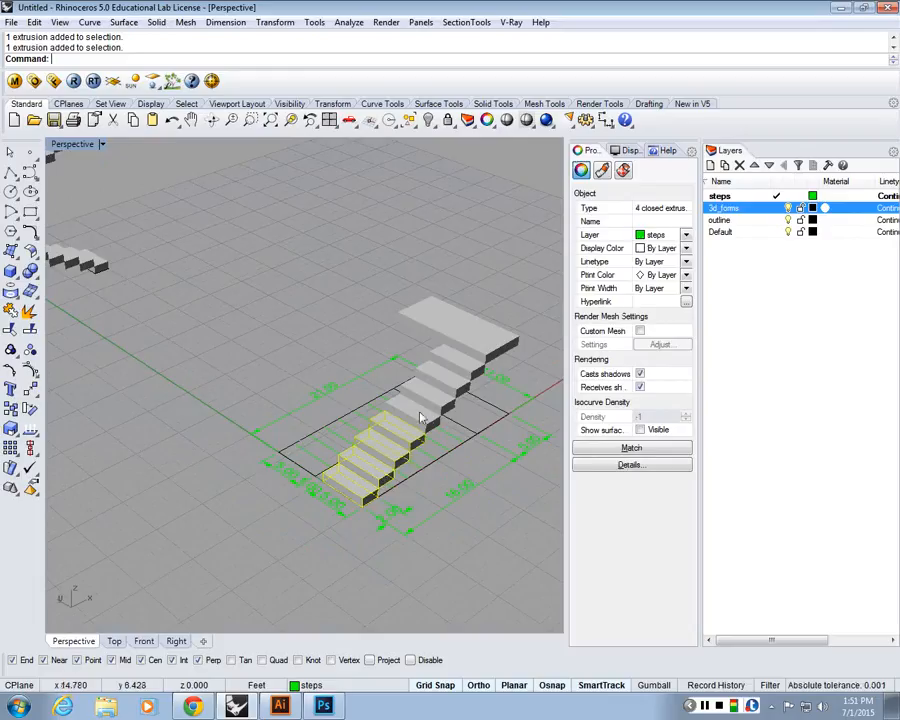
shift+click(450, 376)
shift+click(446, 396)
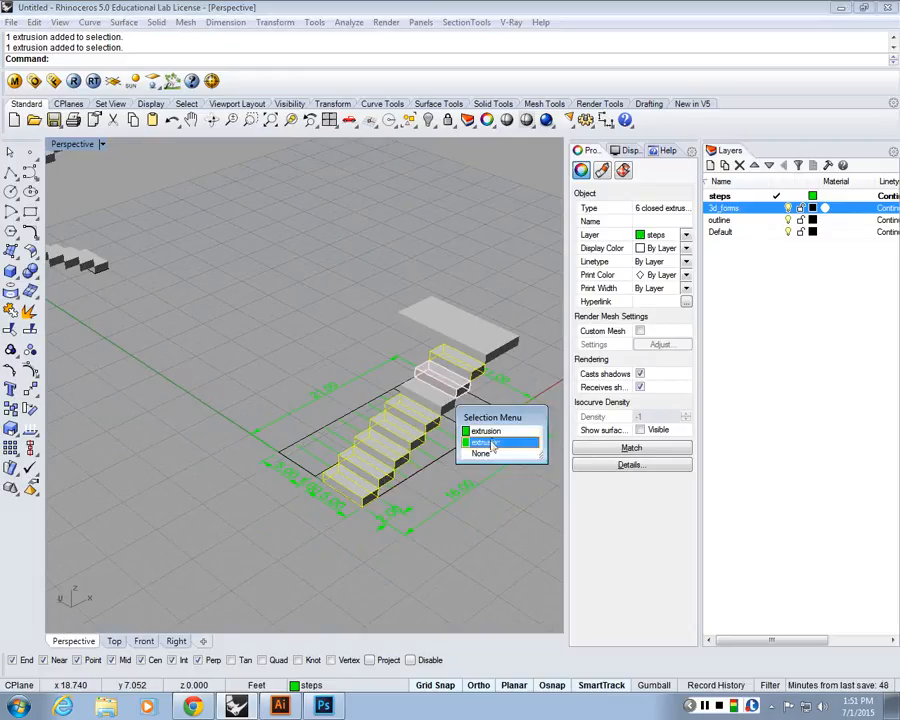
shift+click(434, 388)
key(Escape)
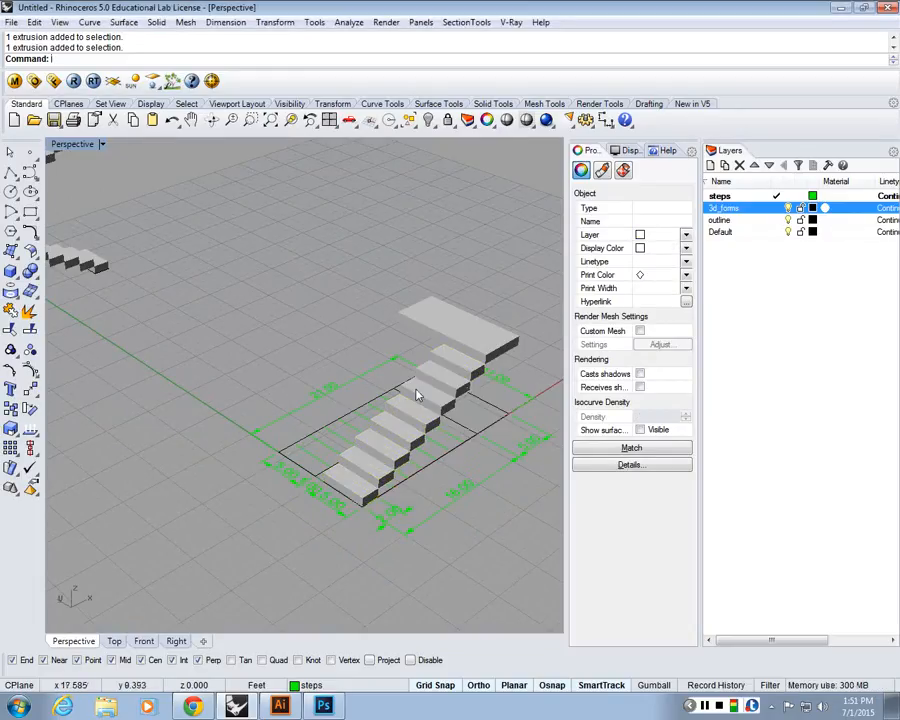
- Select all polysurfaces in the model (SelPolysrf) and assign them to the 3d_forms layer
scroll(419, 392, down, 3)
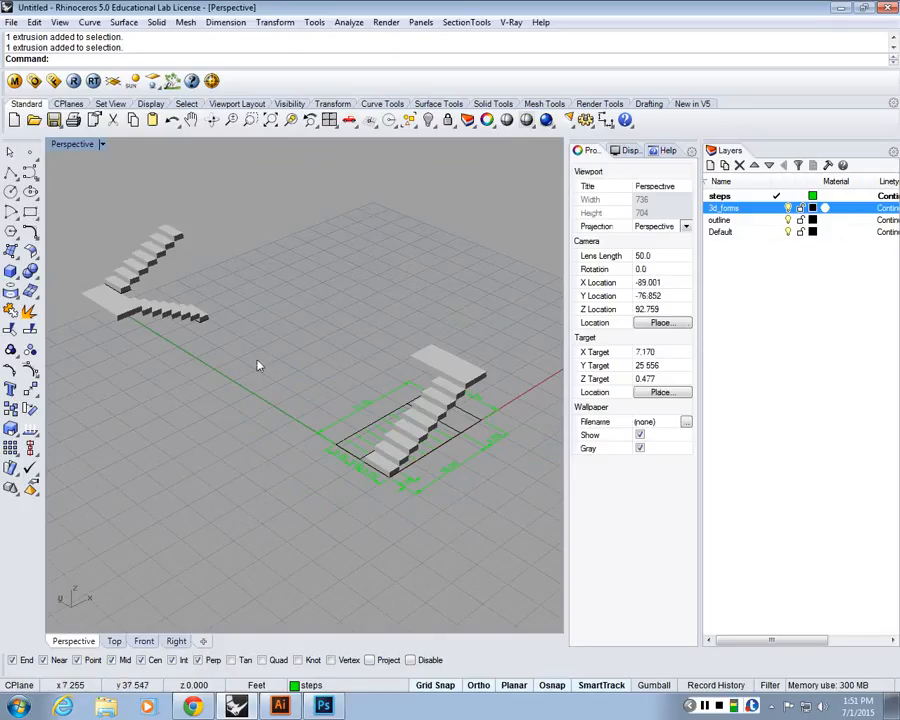
text(Sel)
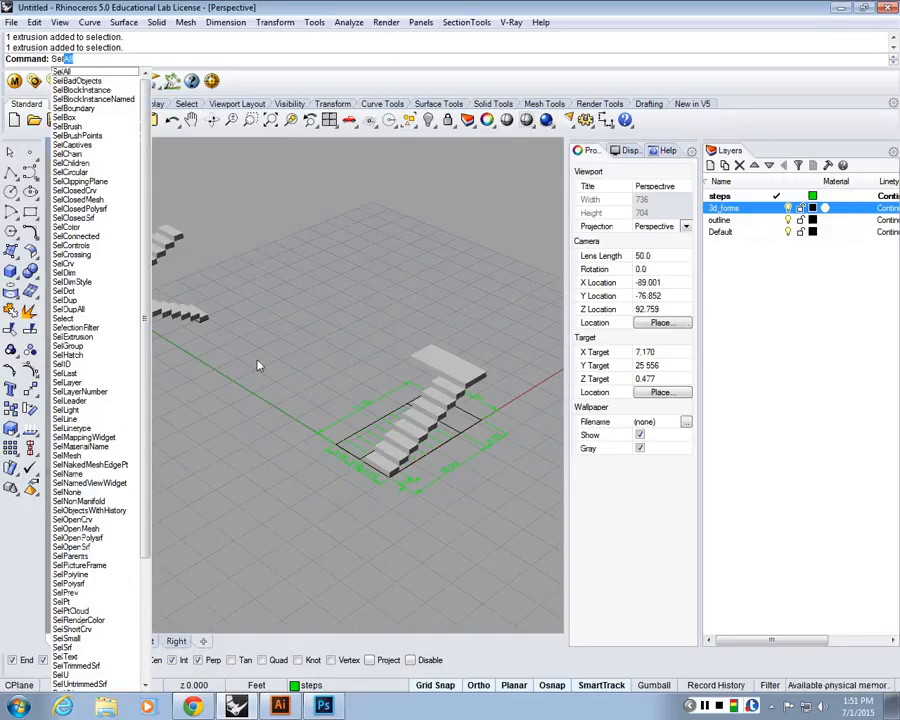
text(Pol)
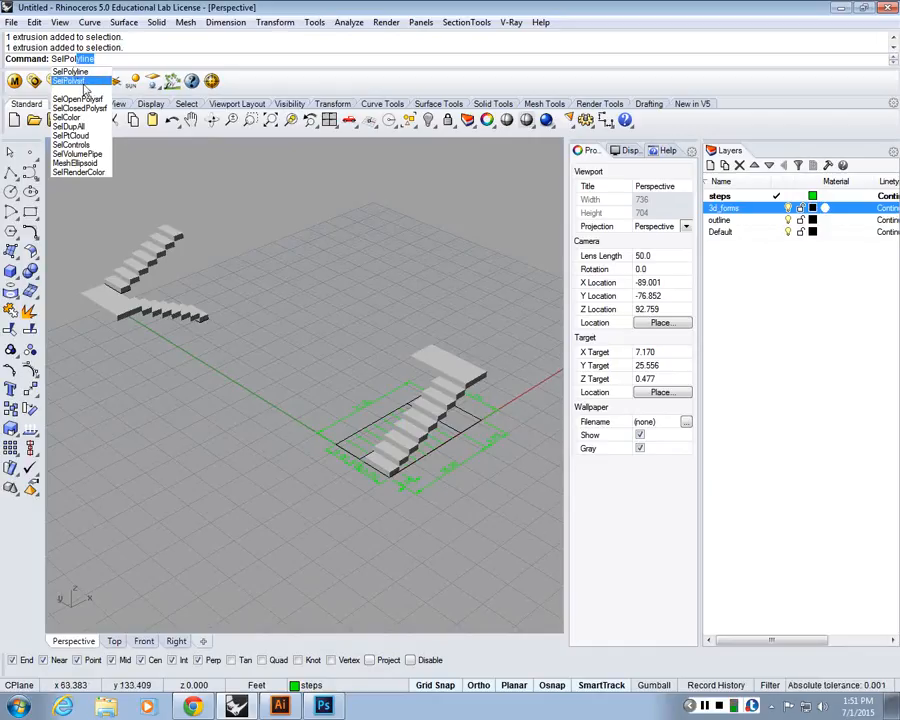
click(84, 84)
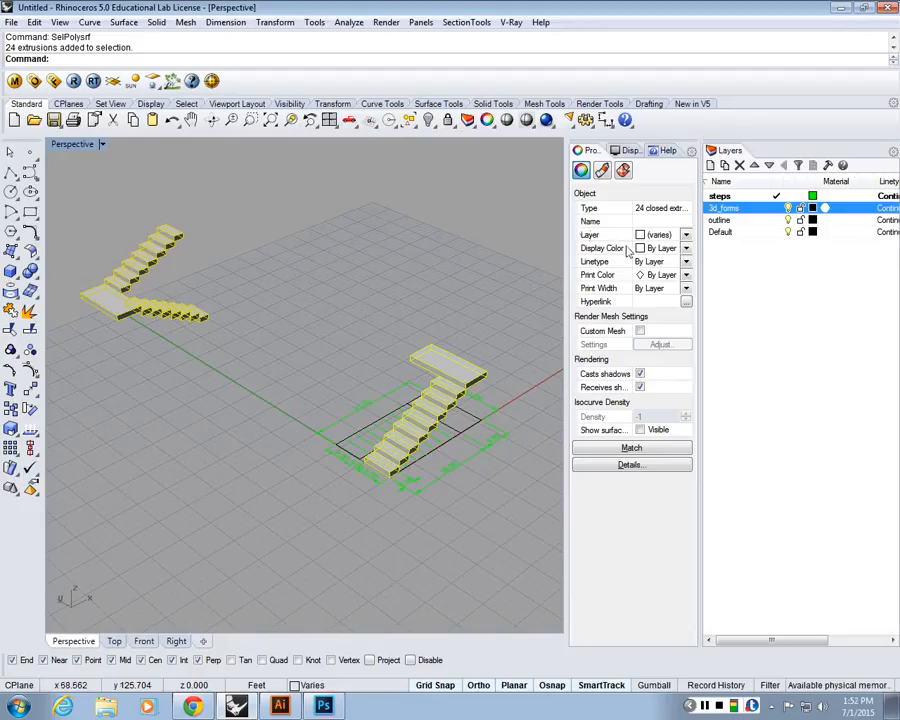
click(686, 248)
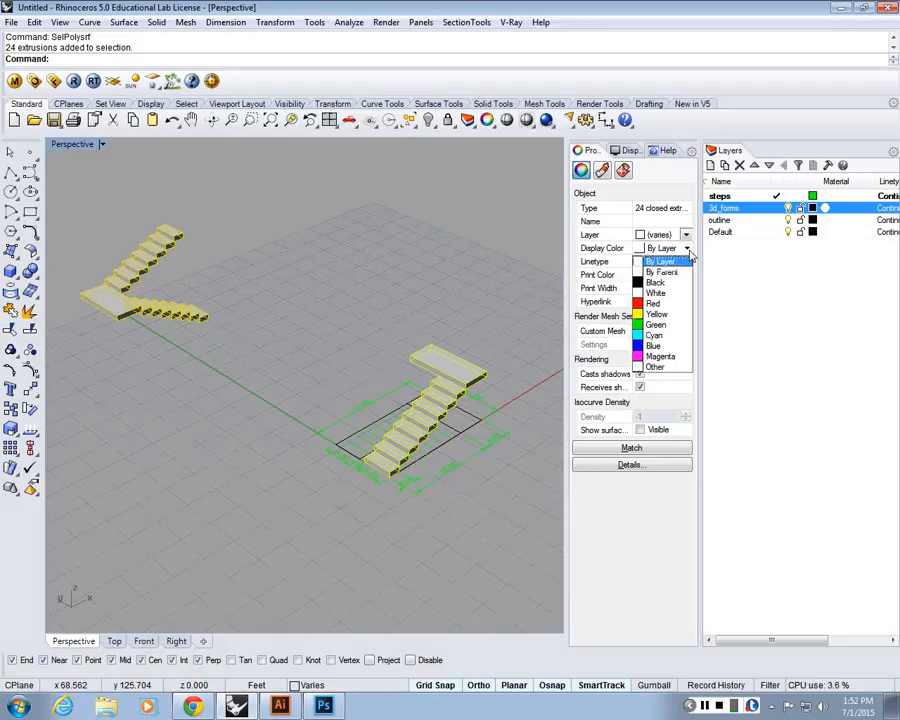
click(689, 237)
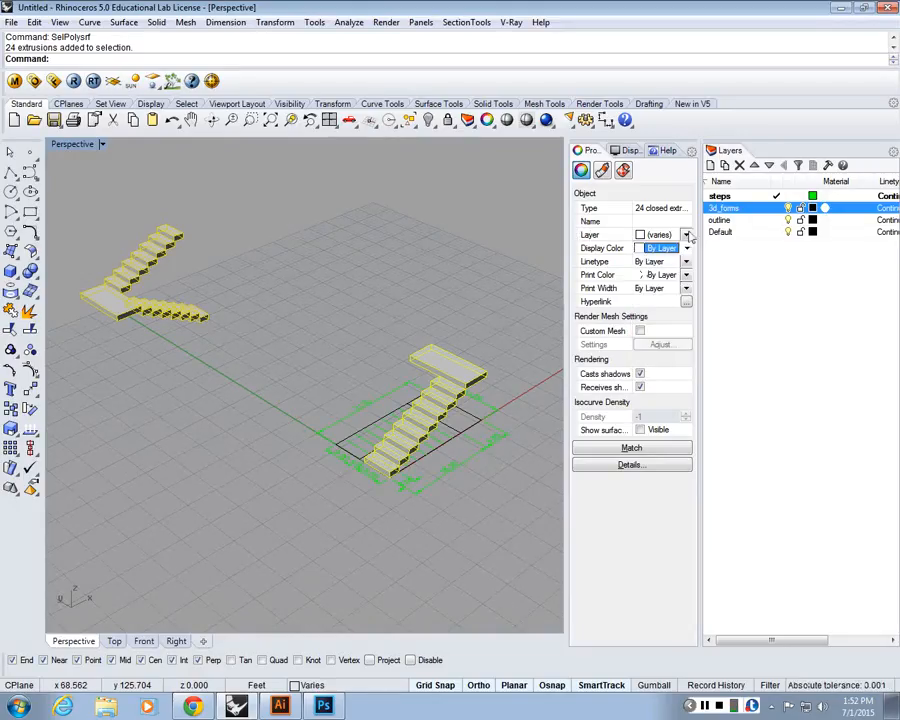
click(687, 235)
click(661, 260)
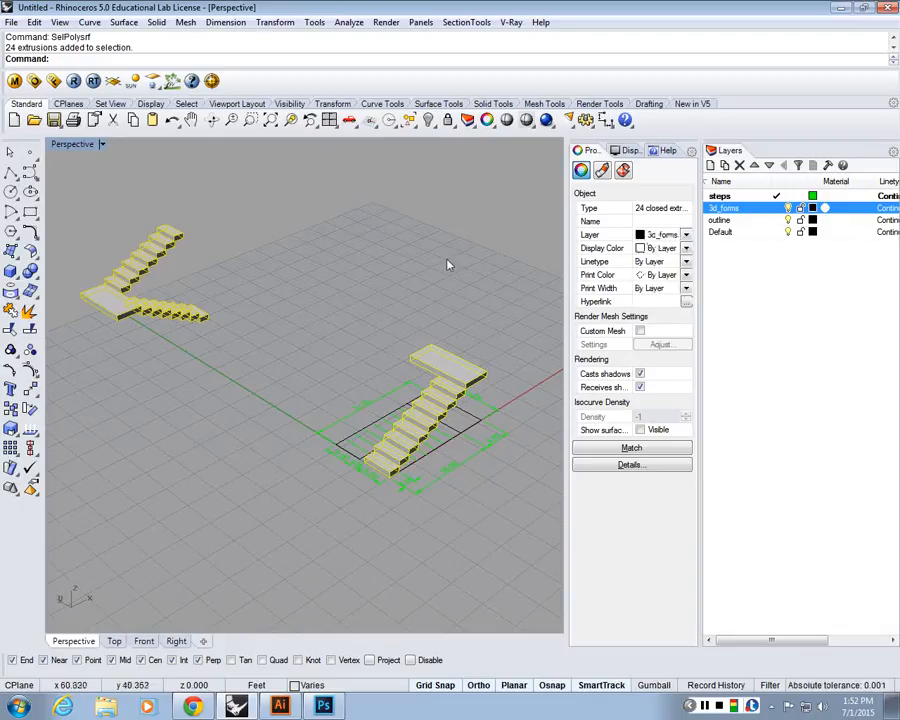
click(446, 262)
- Switch the visibility of the 3d_forms layer off and on to check which objects it holds
click(788, 208)
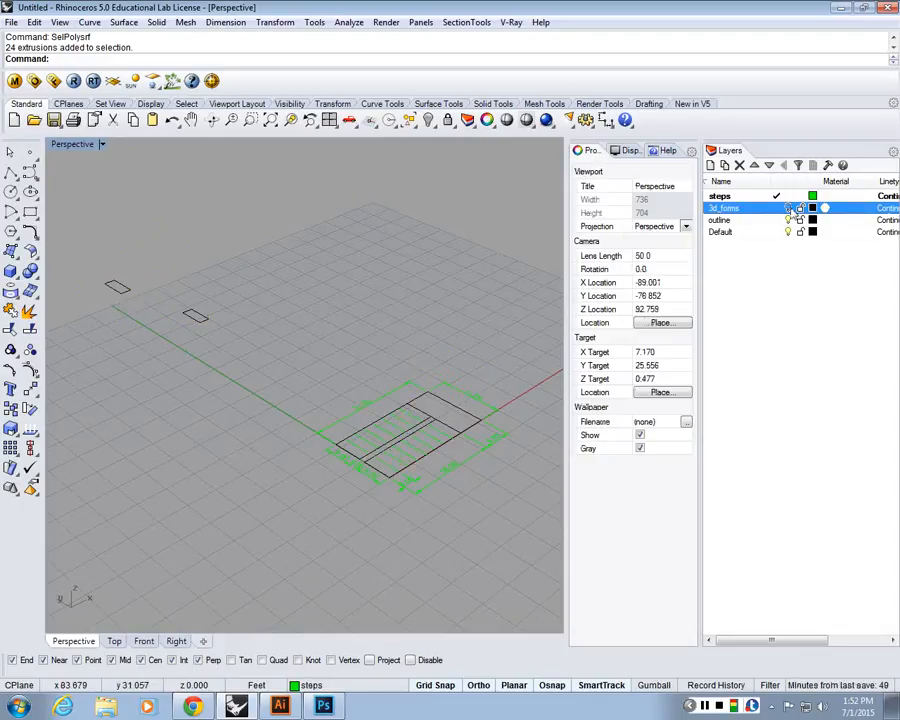
click(788, 208)
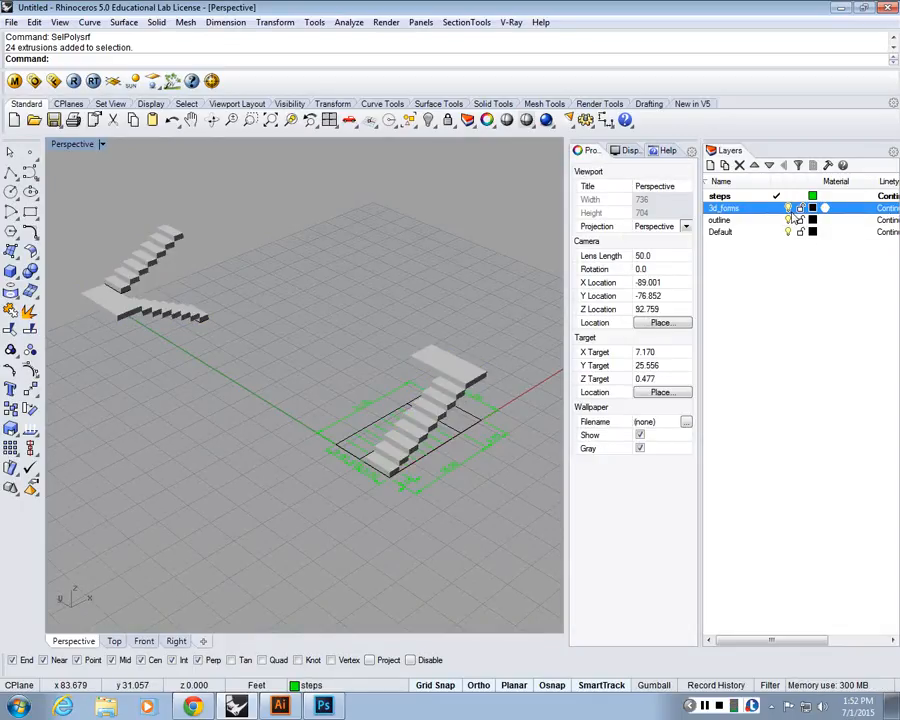
click(791, 212)
click(789, 209)
click(789, 209)
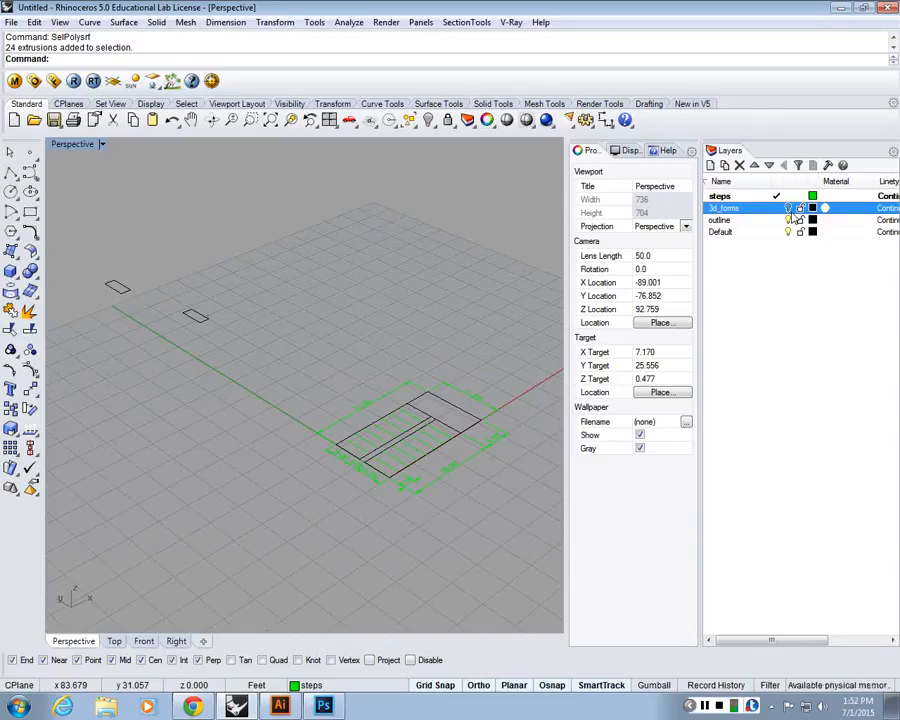
click(789, 209)
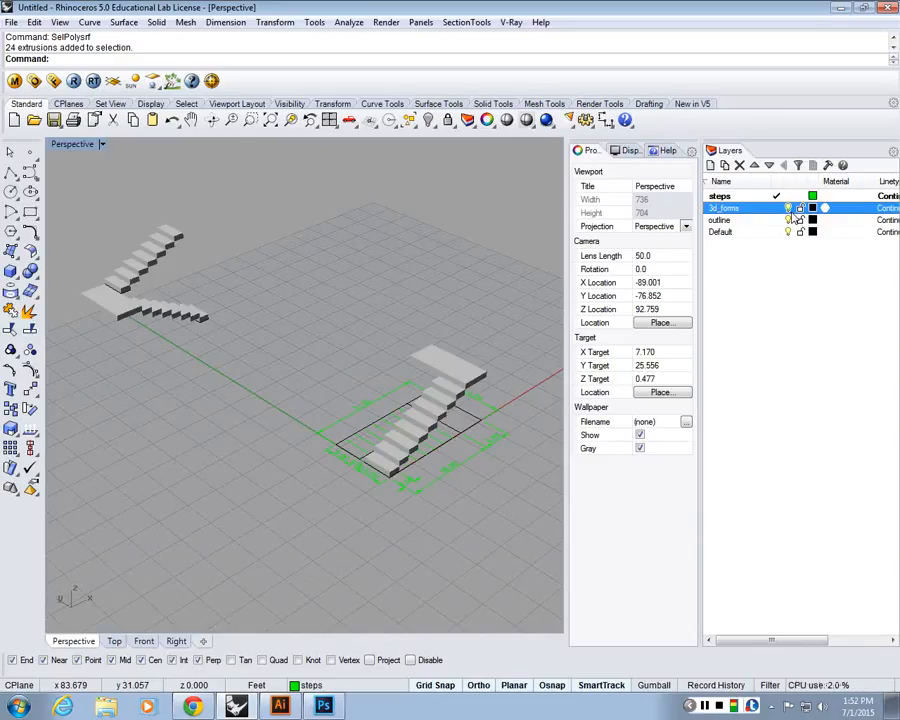
click(789, 209)
click(789, 209)
- Make 3d_forms the current layer and hide the outline, Default and steps layers
click(798, 221)
click(789, 220)
click(795, 233)
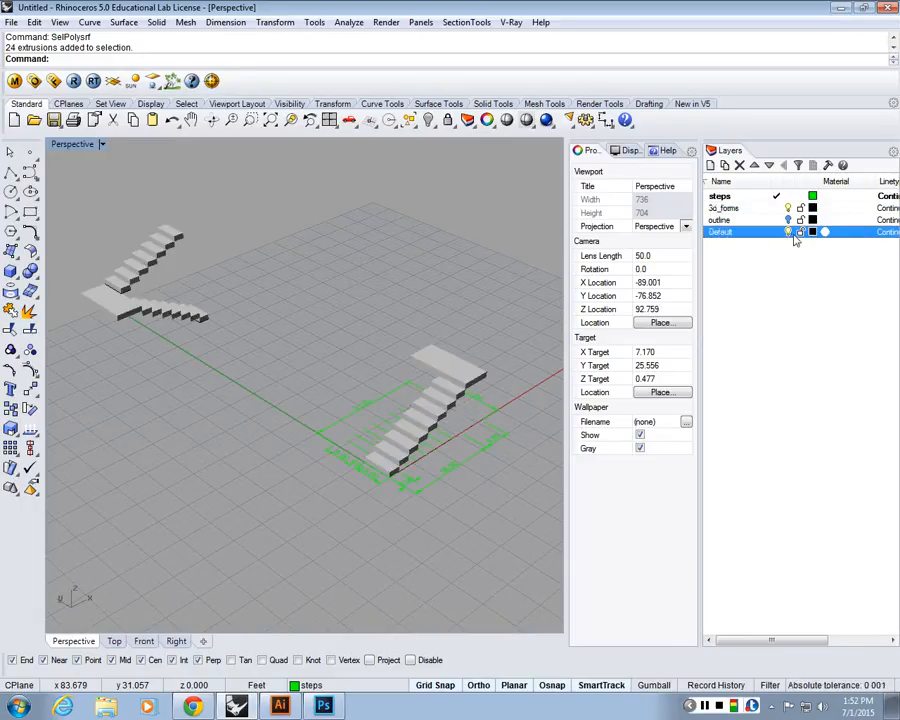
double_click(745, 209)
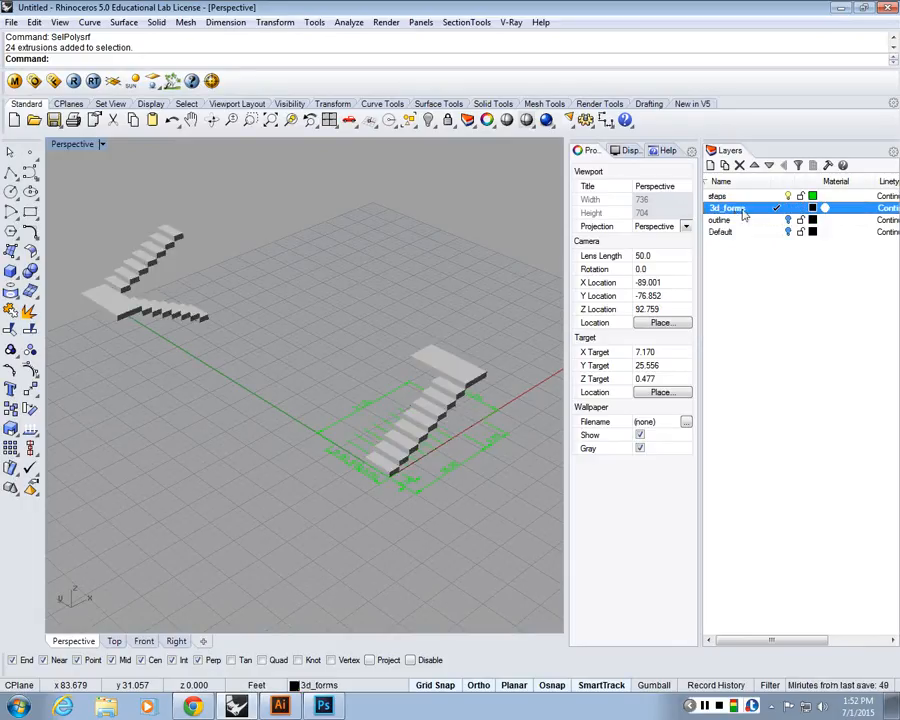
click(795, 197)
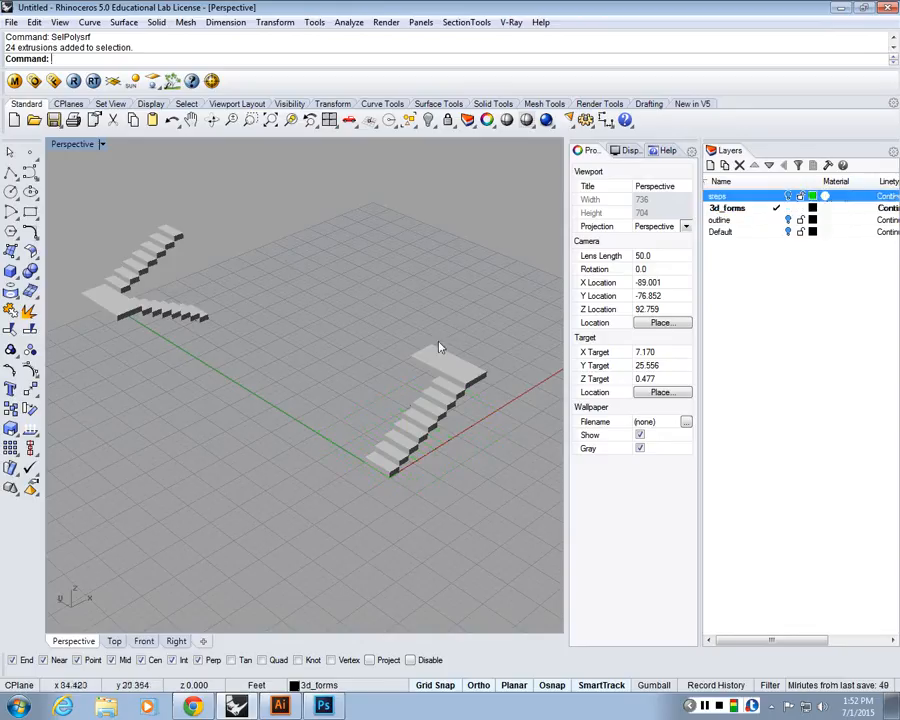
- Group the eight steps of the first flight, leaving the landing block out of the group
right_drag(361, 235, 376, 302)
scroll(382, 368, up, 2)
right_drag(414, 370, 371, 436)
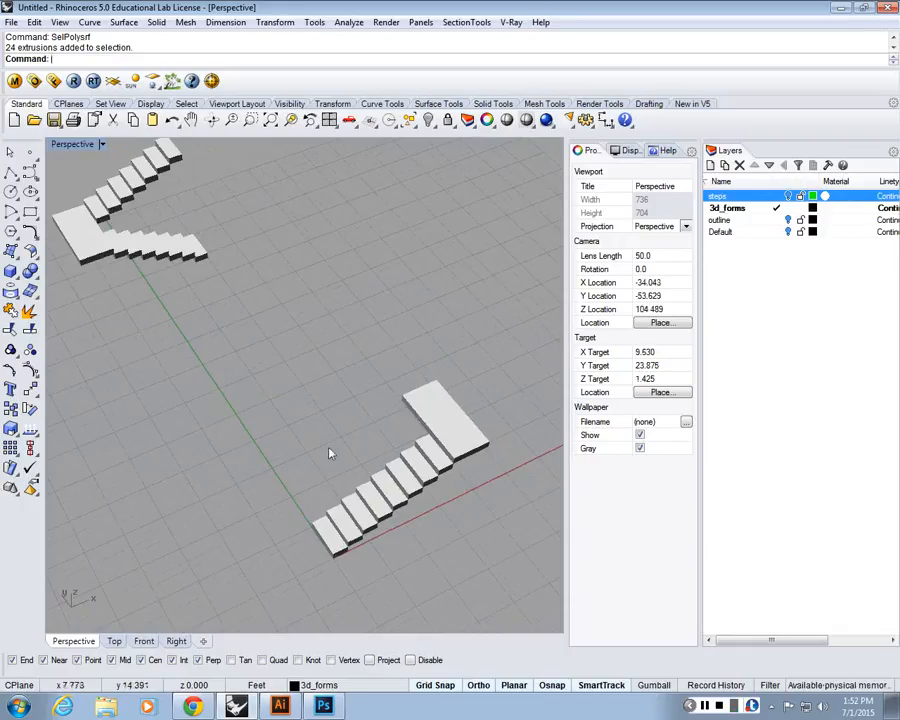
right_drag(455, 588, 363, 570)
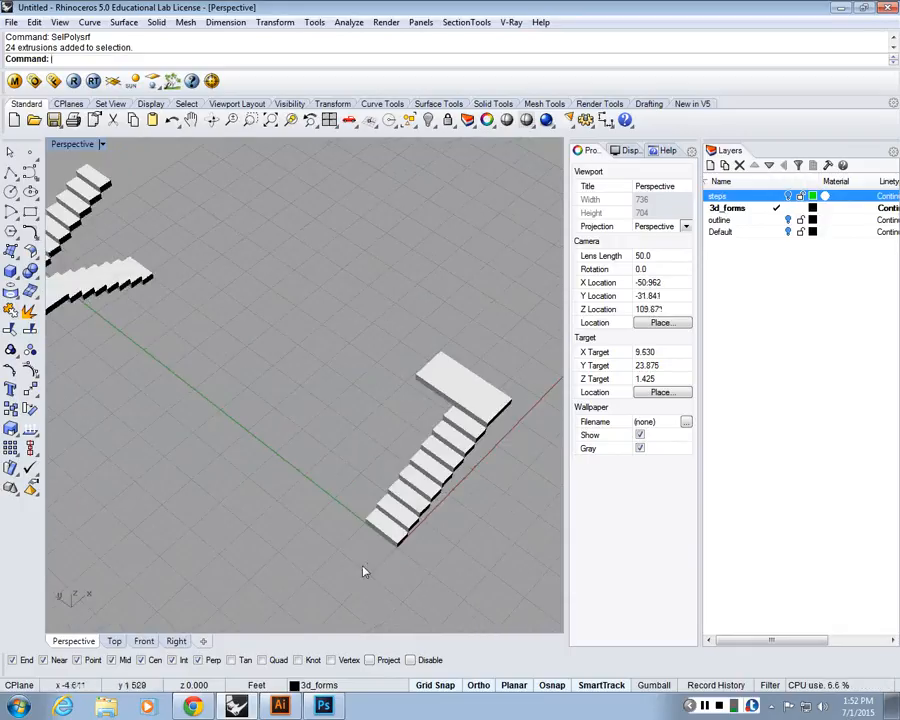
drag(297, 584, 515, 415)
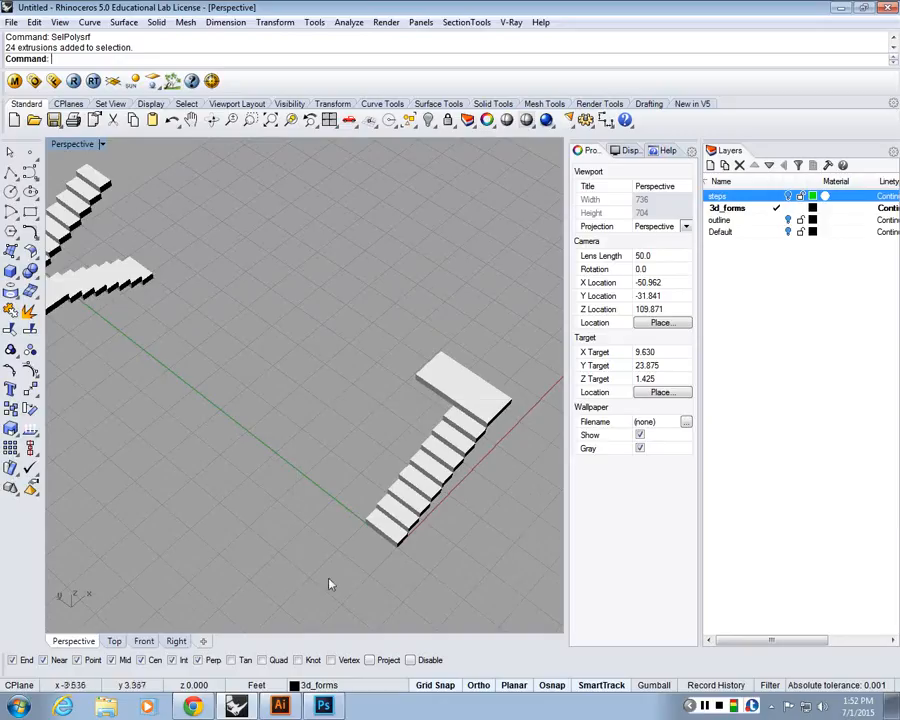
drag(307, 591, 541, 398)
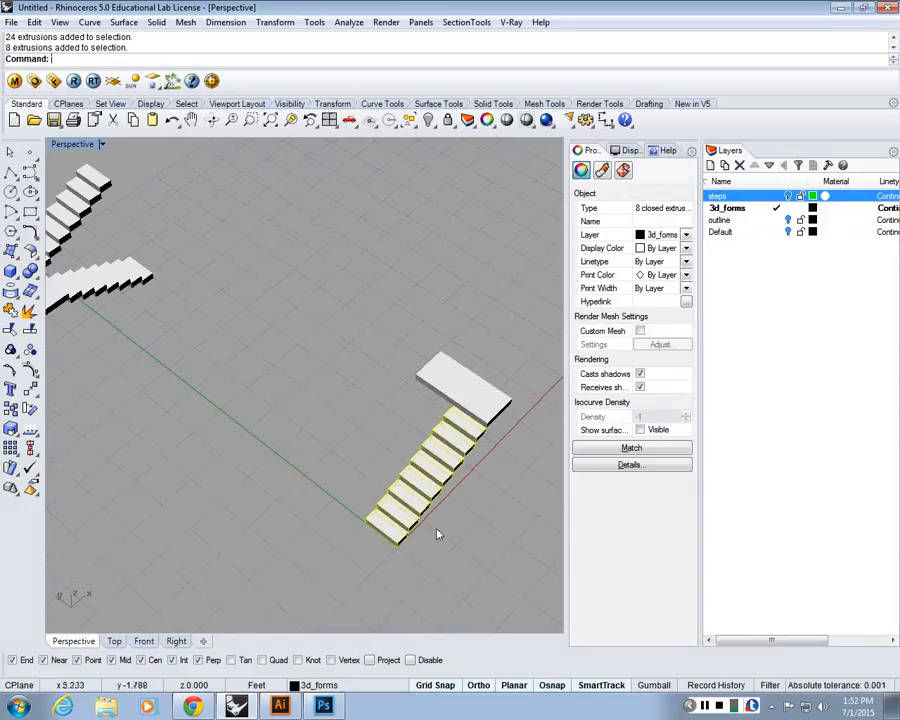
text(Group)
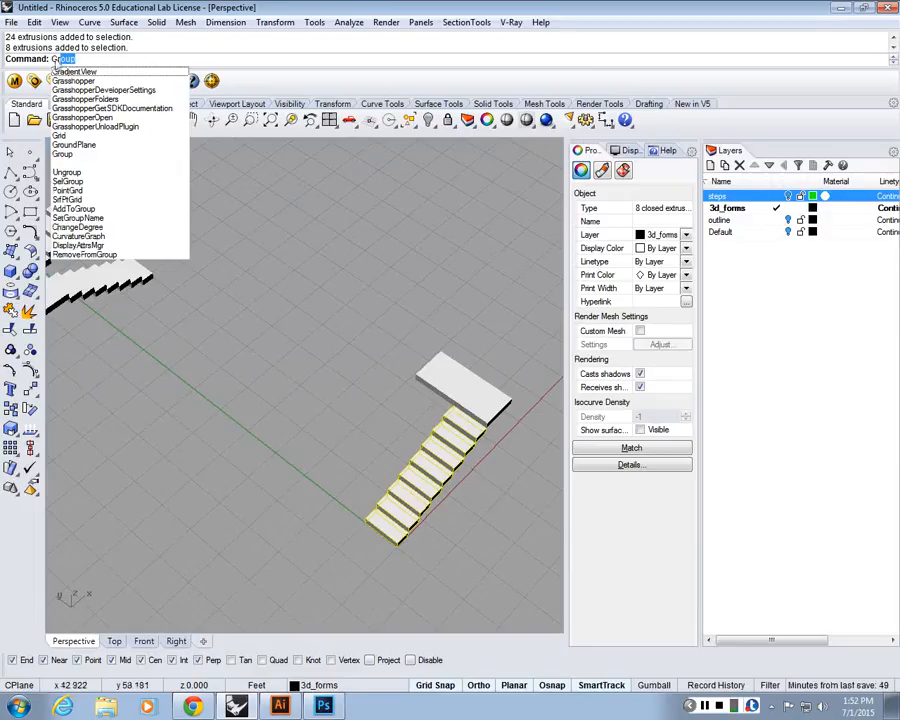
key(Return)
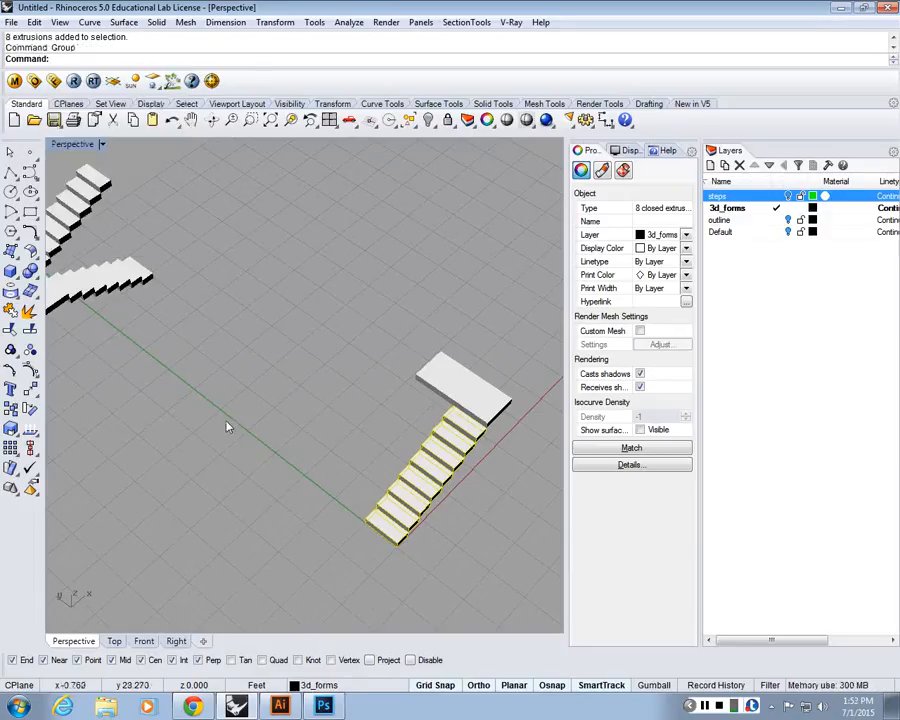
click(227, 423)
- Select and deselect the first flight several times to check whether its steps select together as a group
scroll(425, 503, up, 2)
scroll(425, 503, up, 2)
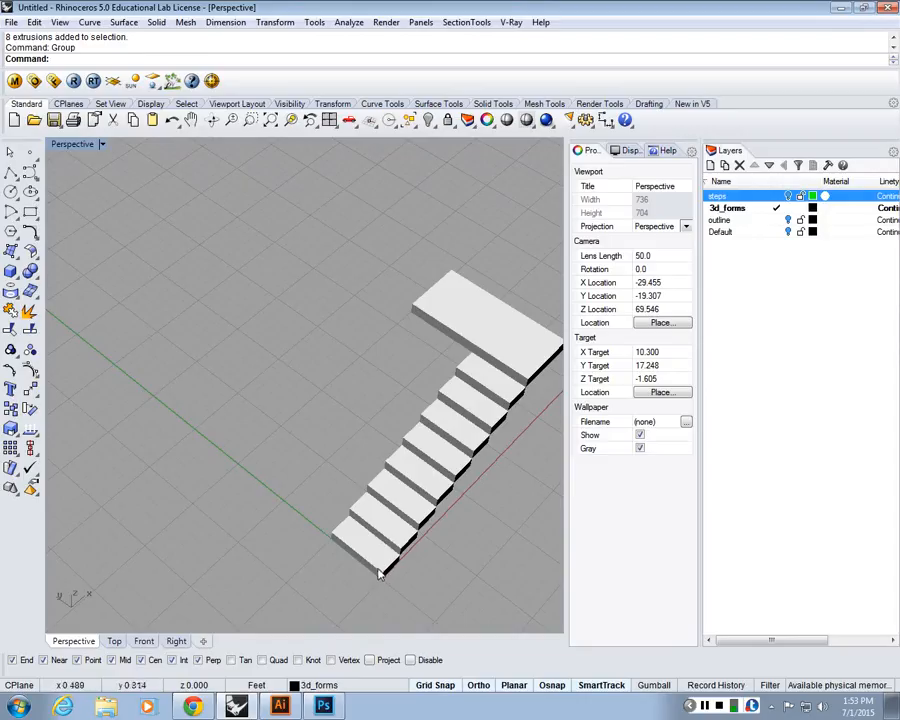
click(455, 441)
click(344, 316)
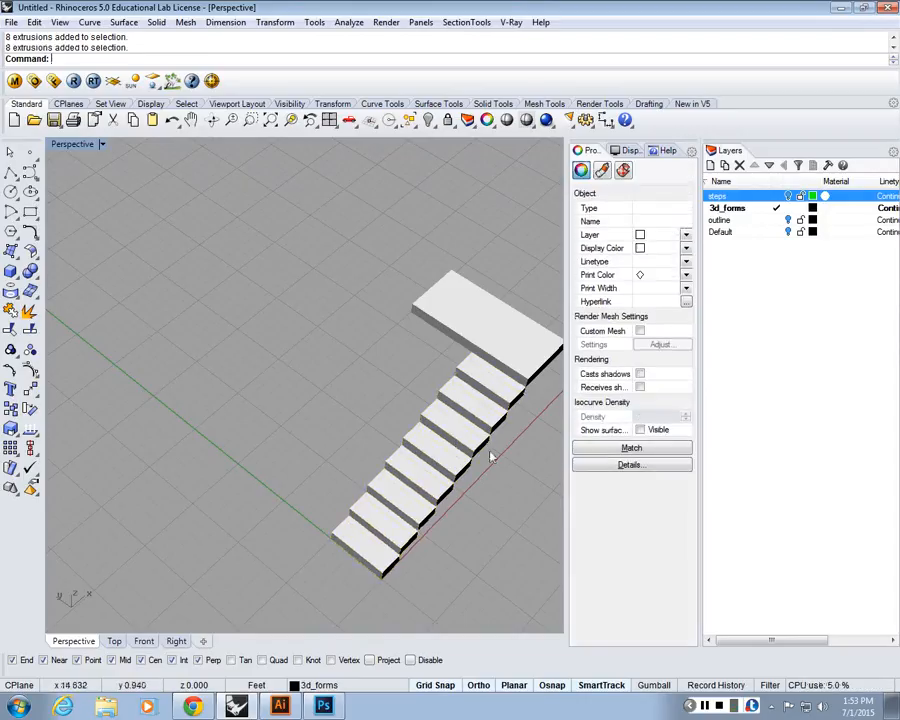
click(400, 518)
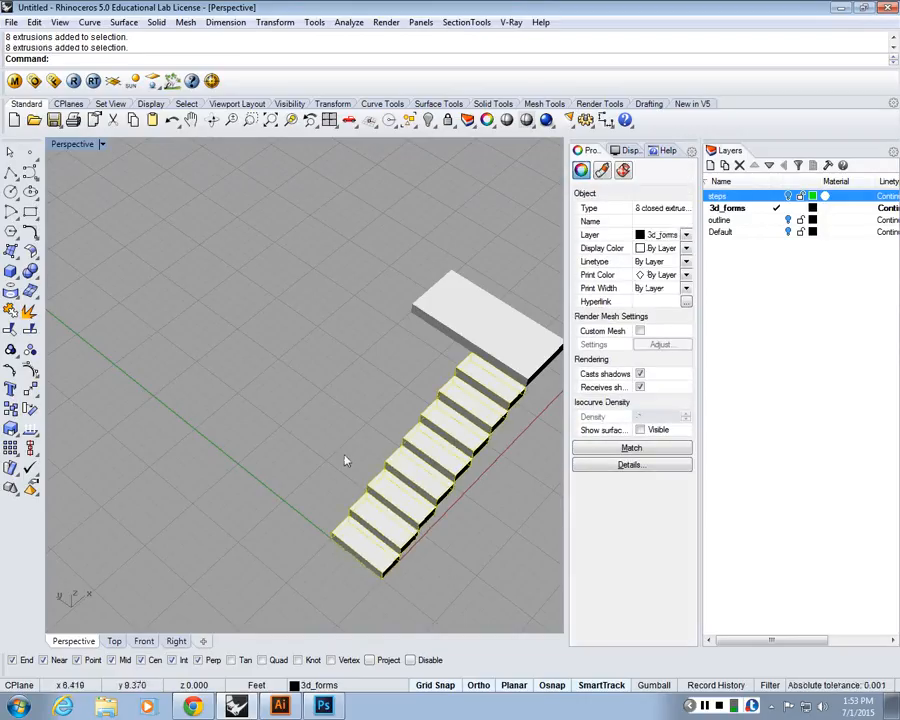
shift+right_drag(486, 533, 438, 530)
click(437, 530)
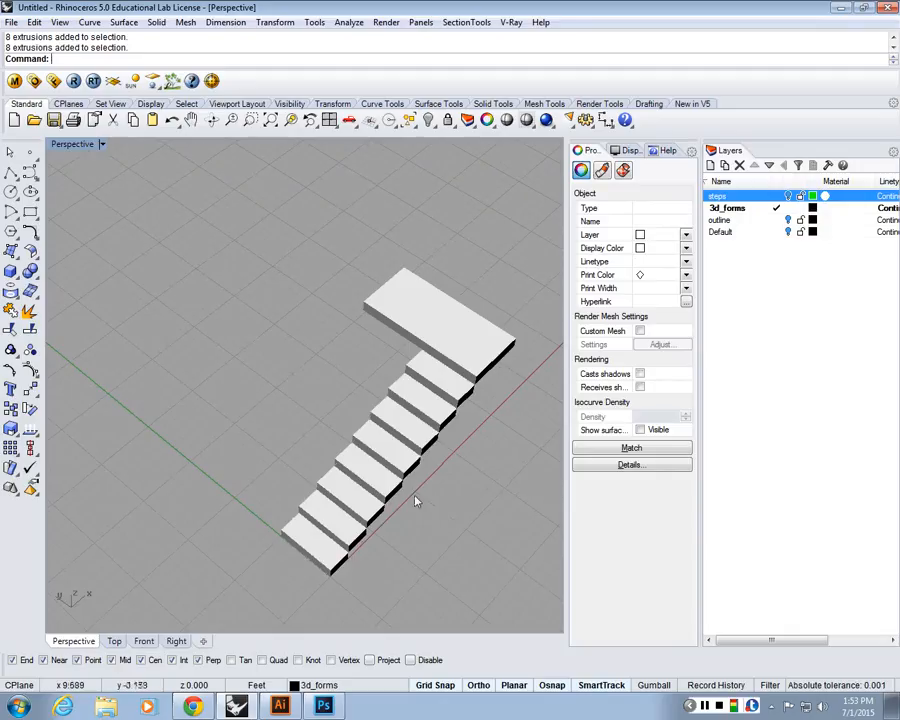
click(380, 428)
click(451, 485)
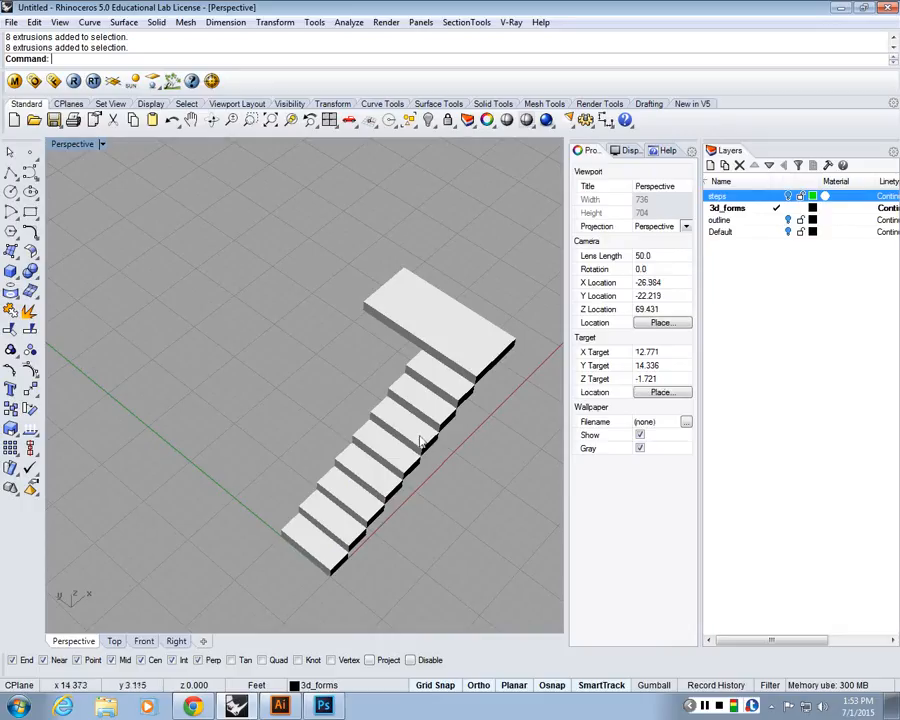
- Ungroup the first flight and pick single steps to check that they can be selected individually
click(418, 441)
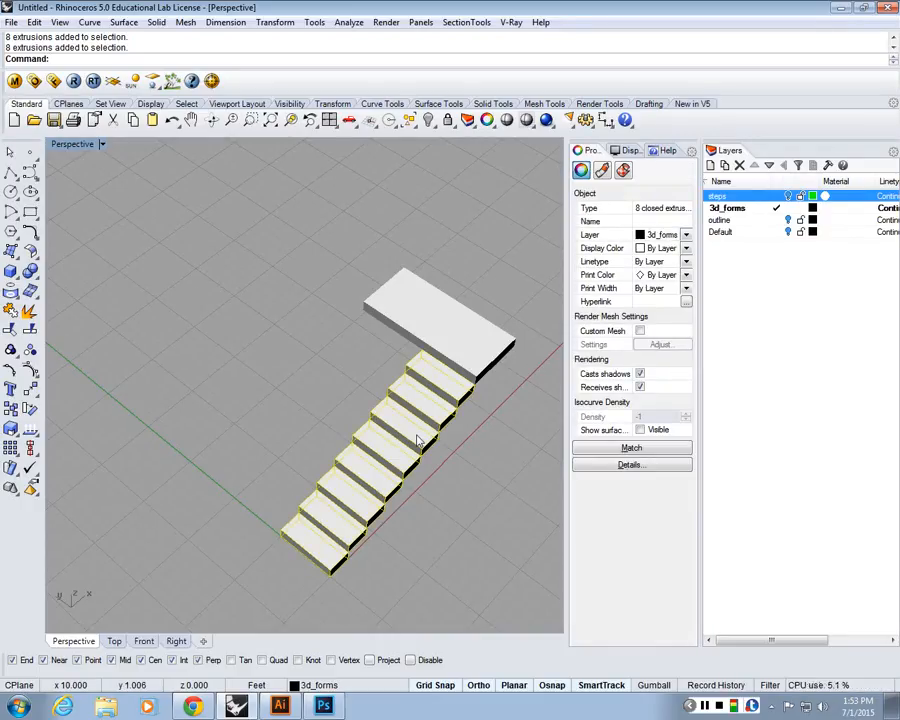
text(Ung)
key(Return)
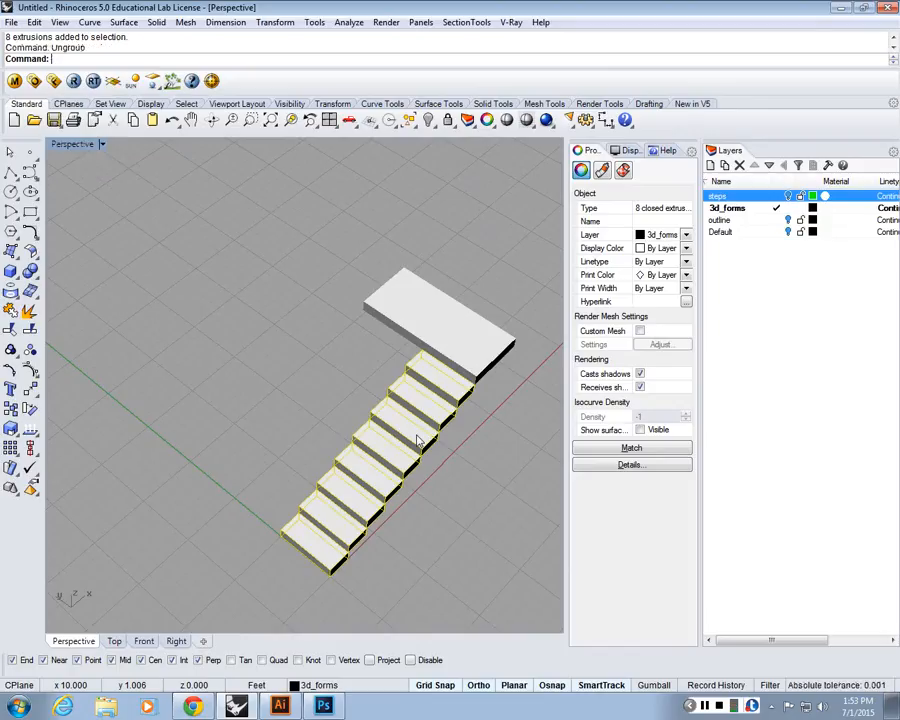
click(418, 437)
click(431, 394)
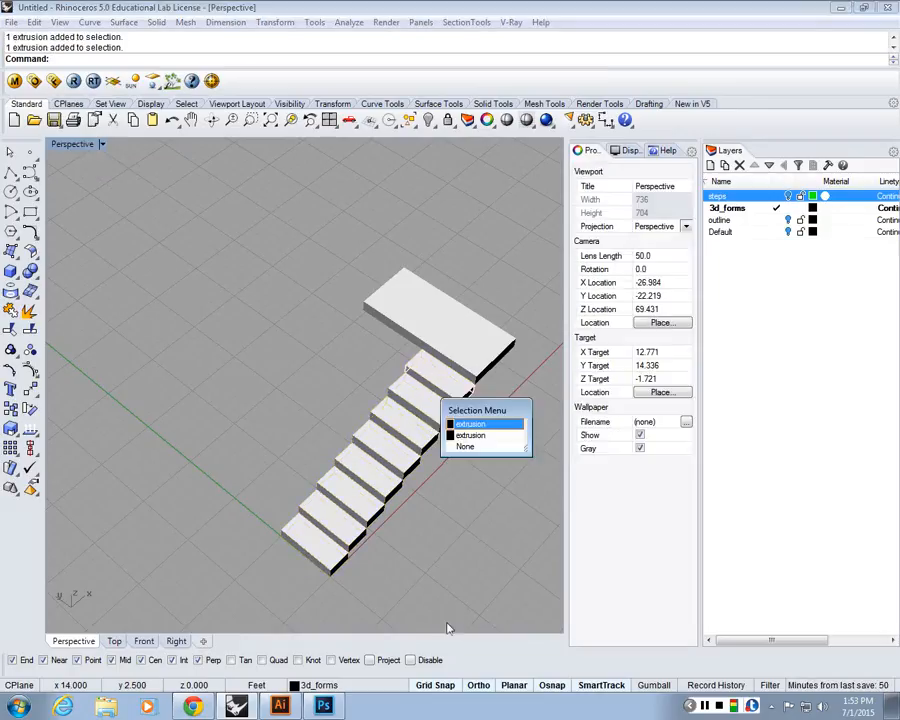
click(448, 629)
- Group the eight steps of the first flight again, without the landing block
drag(228, 328, 587, 669)
text(Group)
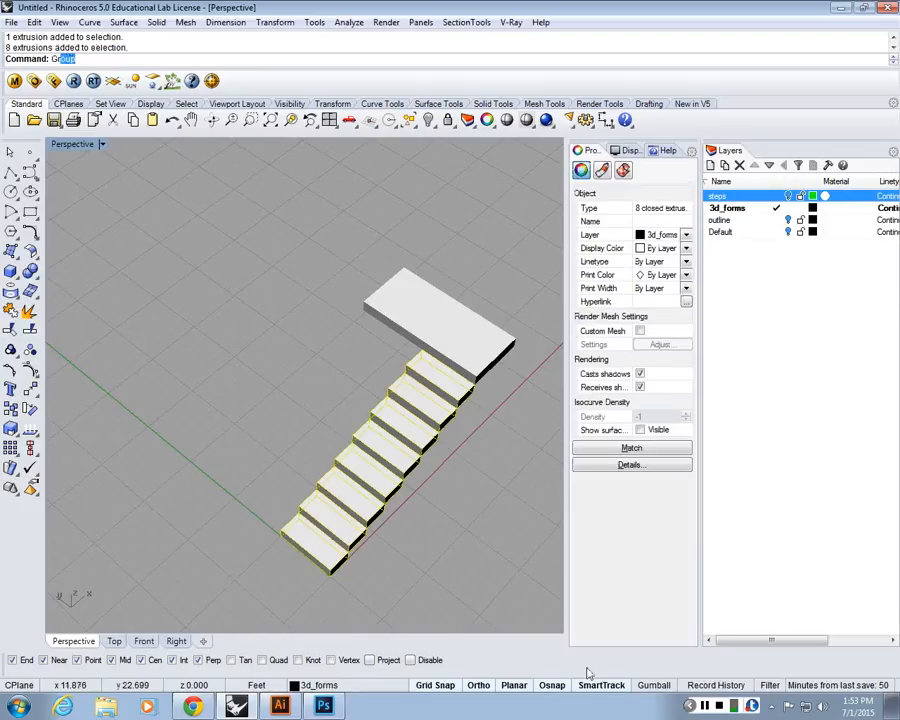
key(Return)
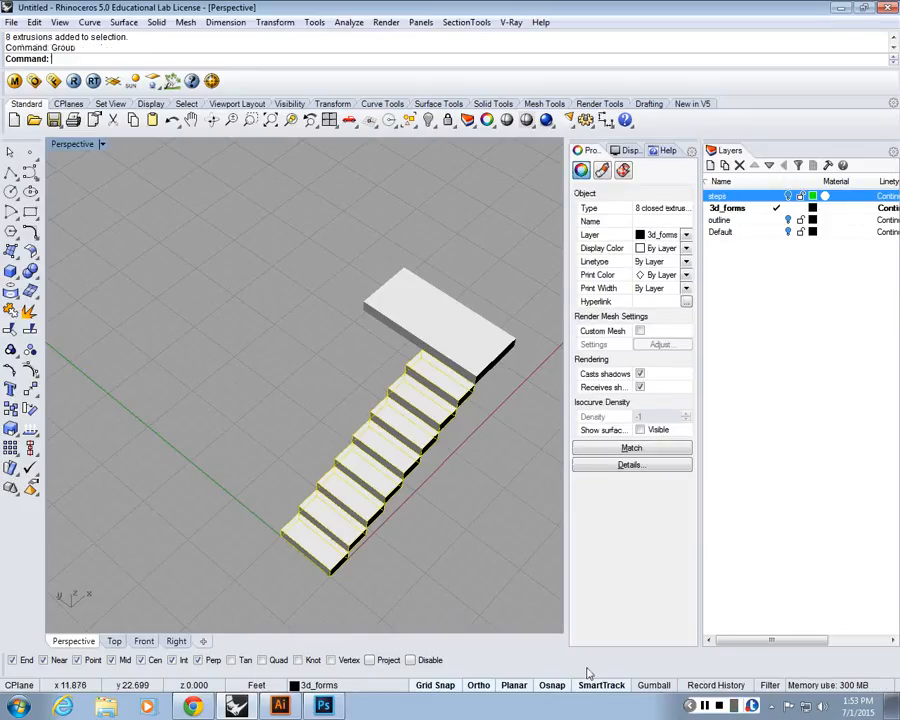
- Copy the grouped first flight from its bottom corner to a spot 12 feet away along the negative Y axis
scroll(449, 488, down, 2)
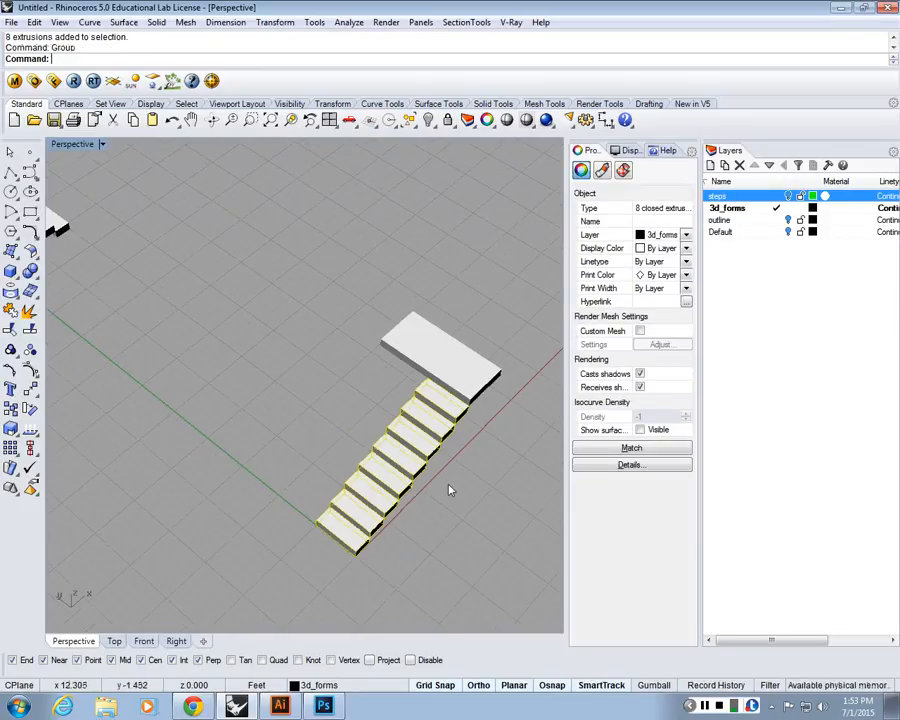
click(414, 434)
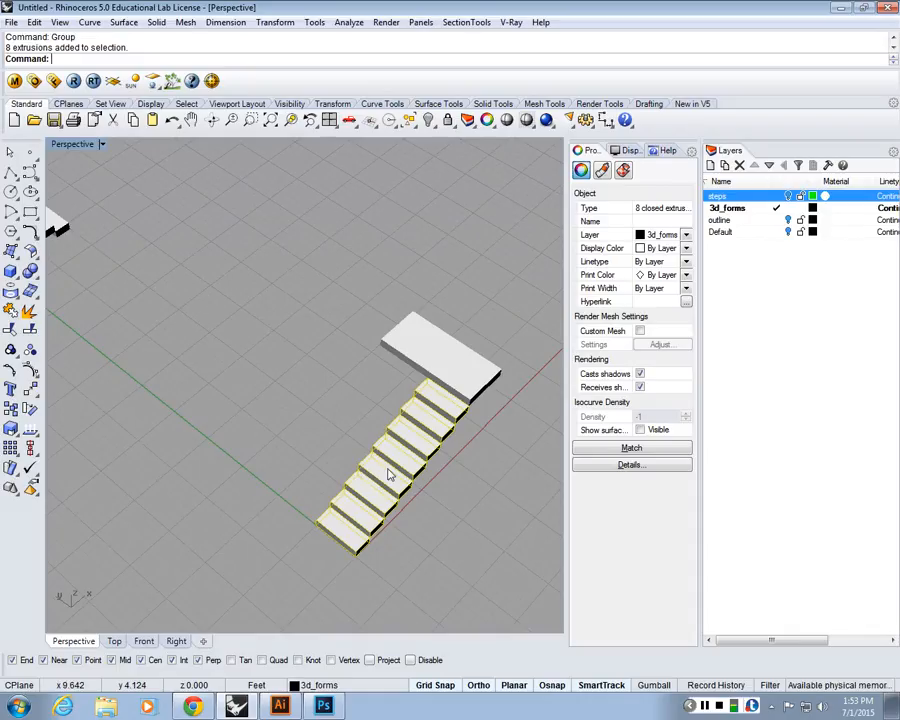
text(Cop)
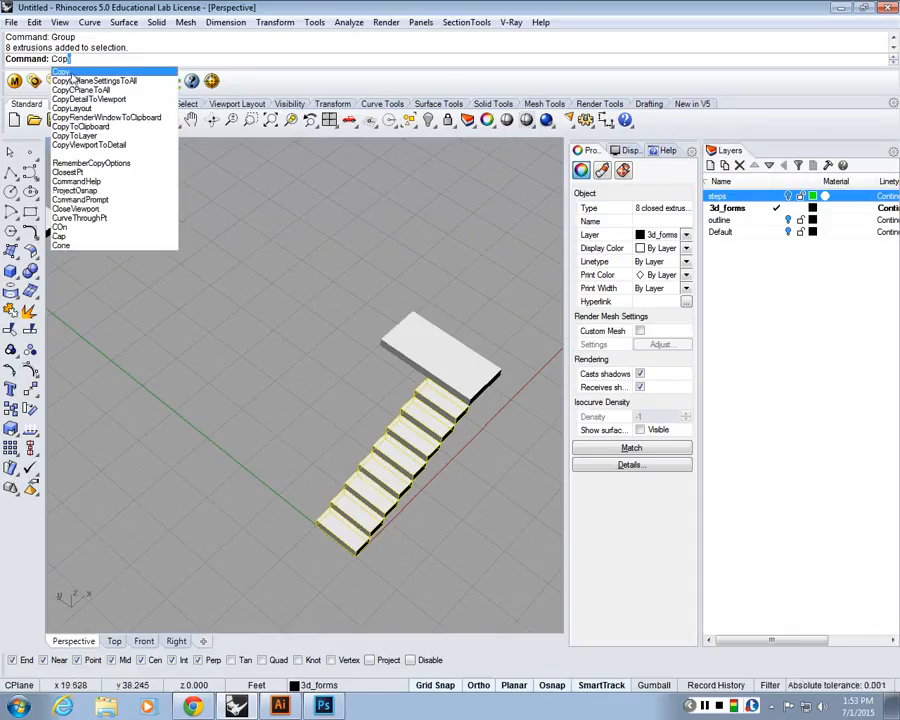
click(62, 73)
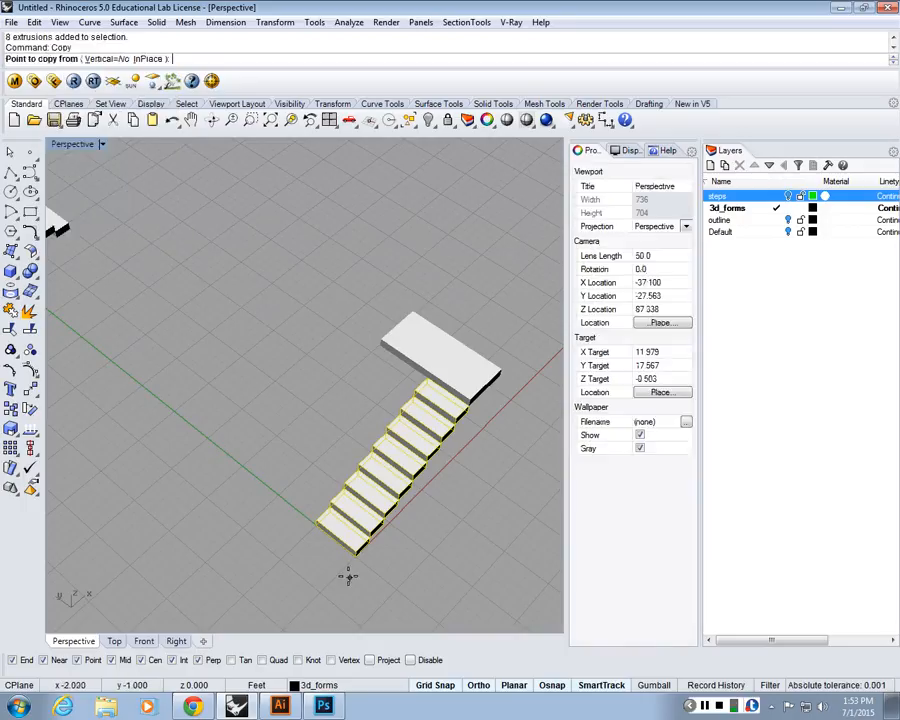
click(357, 561)
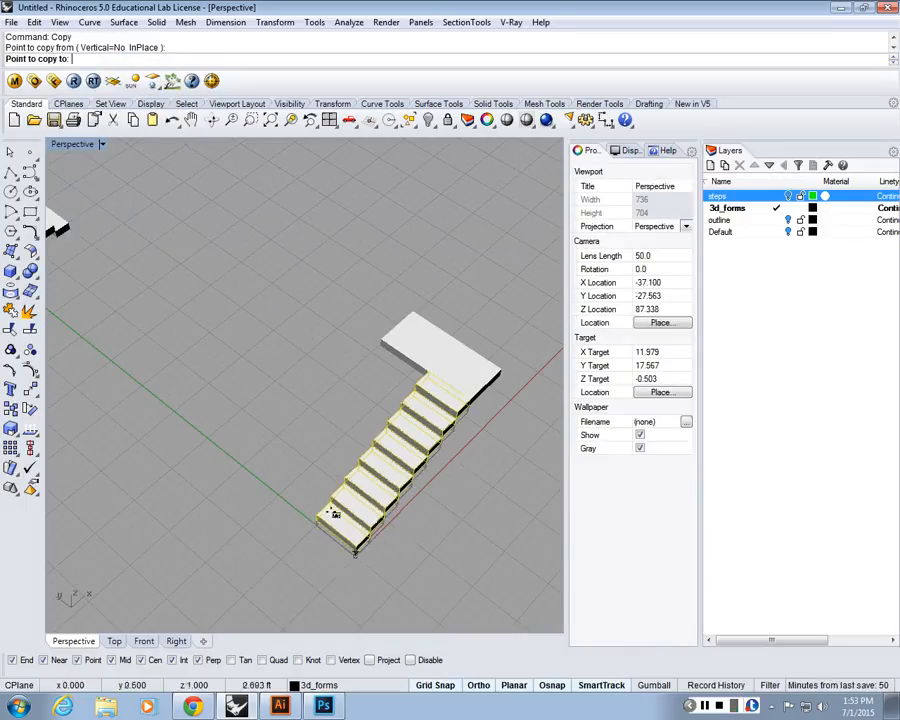
scroll(312, 482, down, 3)
click(378, 548)
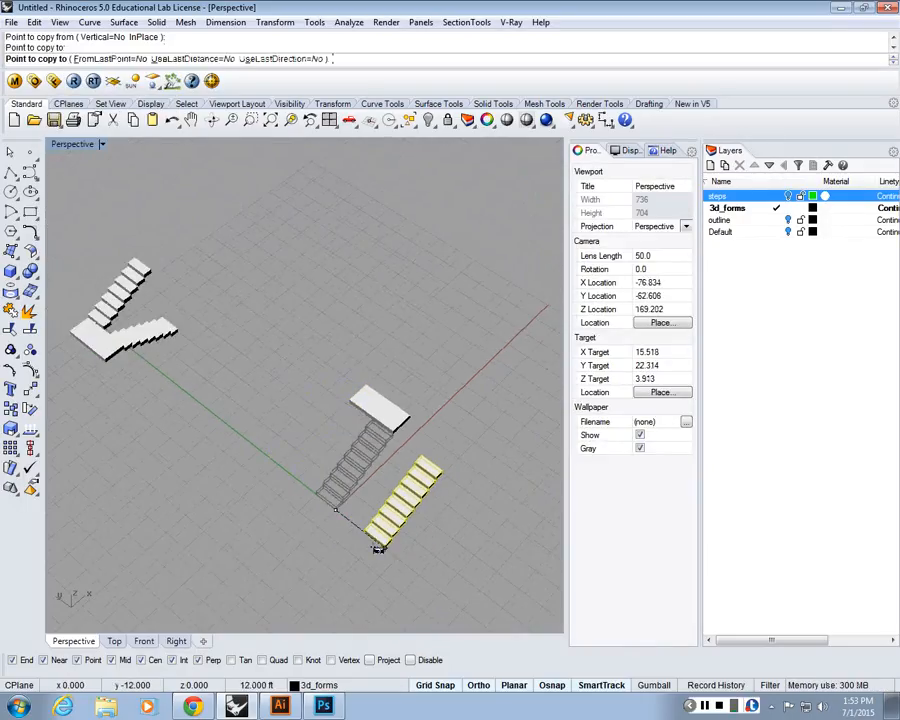
scroll(398, 549, up, 4)
key(Return)
click(375, 602)
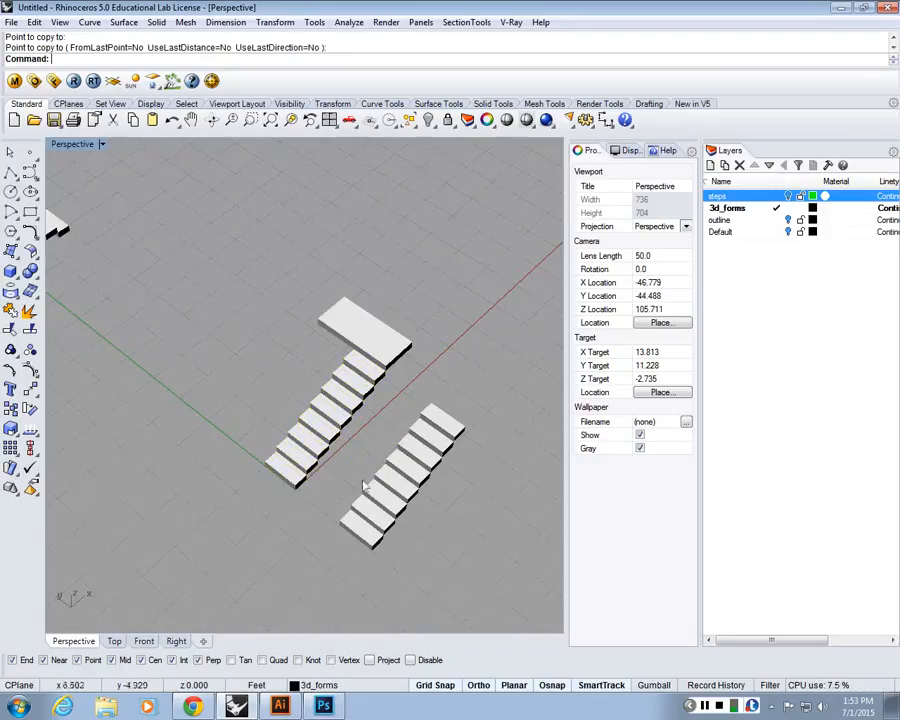
scroll(357, 467, down, 3)
scroll(357, 467, up, 3)
text(Ro)
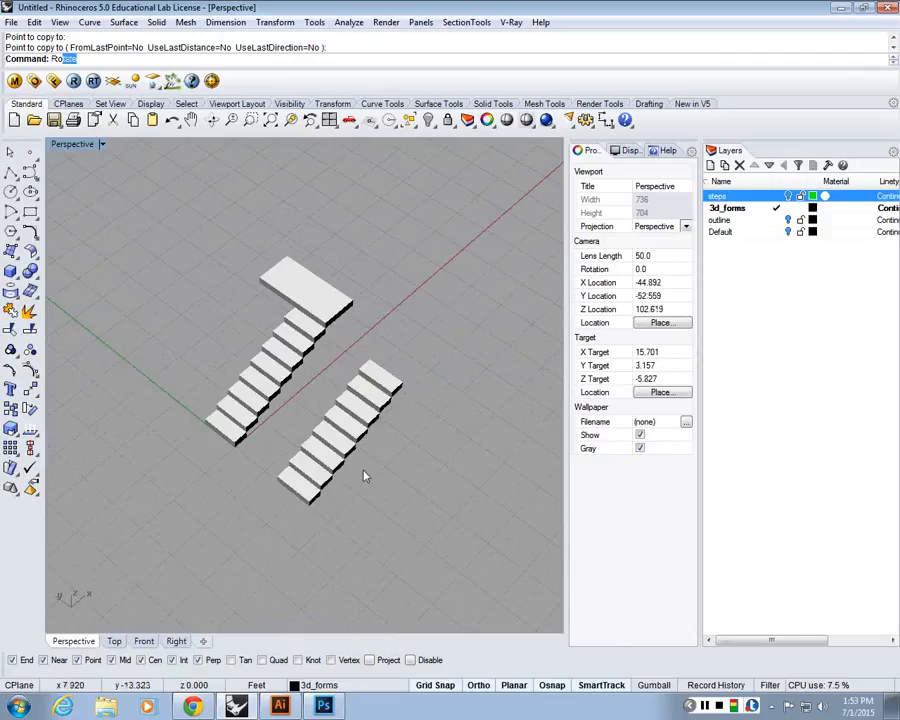
key(Return)
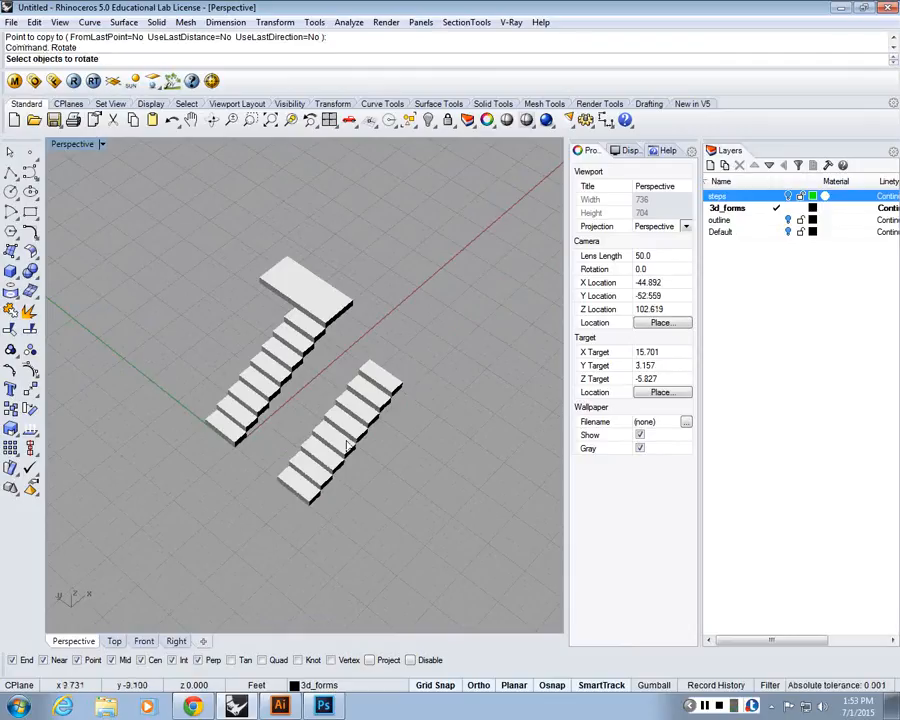
click(345, 440)
right_drag(346, 440, 259, 148)
key(Return)
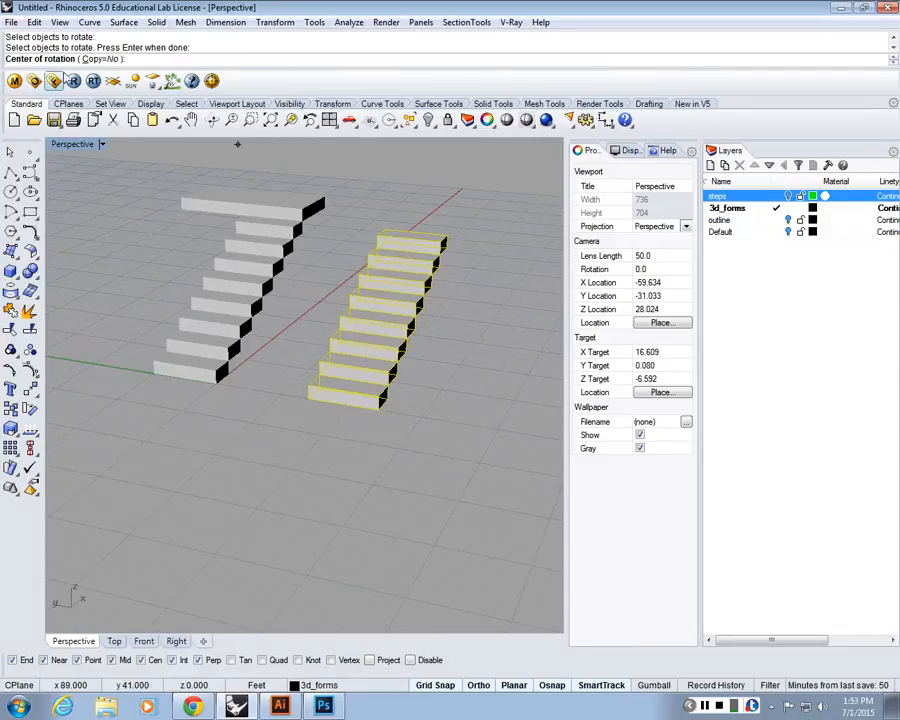
click(307, 400)
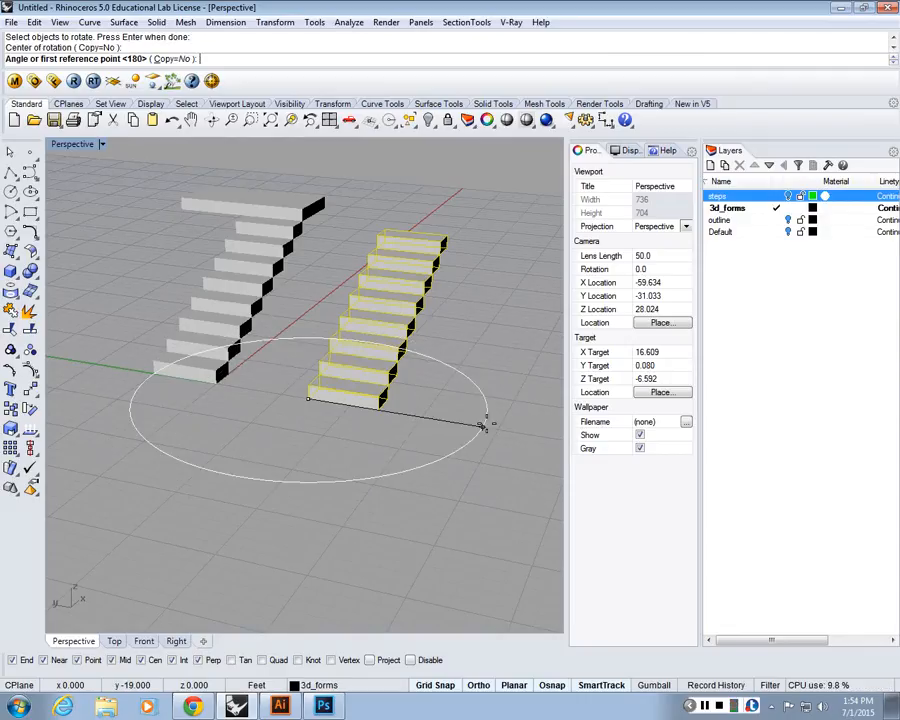
click(482, 425)
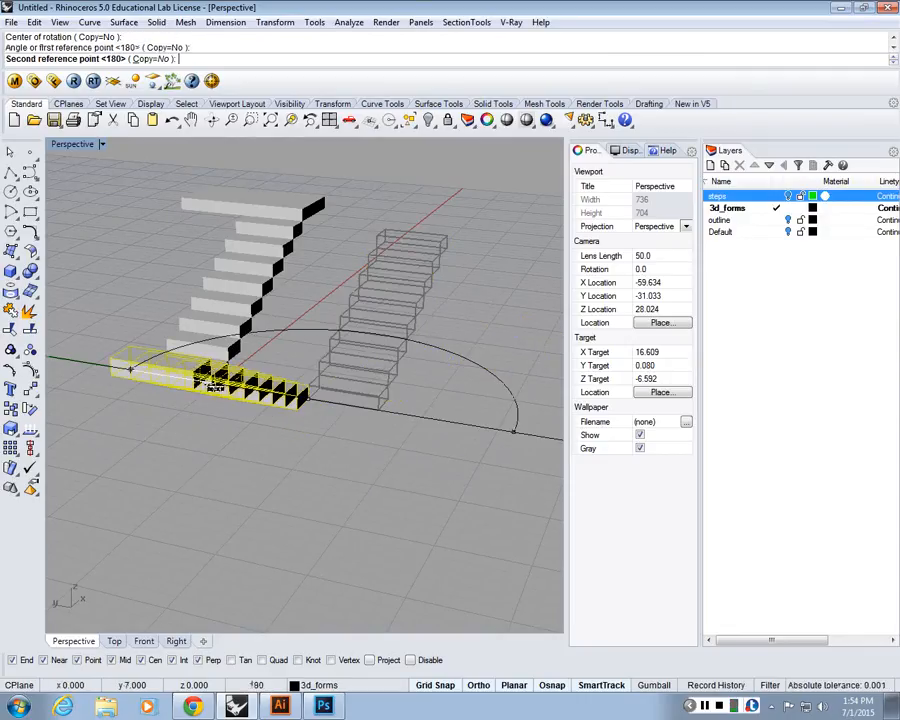
key(Escape)
- Rotate the copied flight 180 degrees about the bottom corner of its lowest step
key(Return)
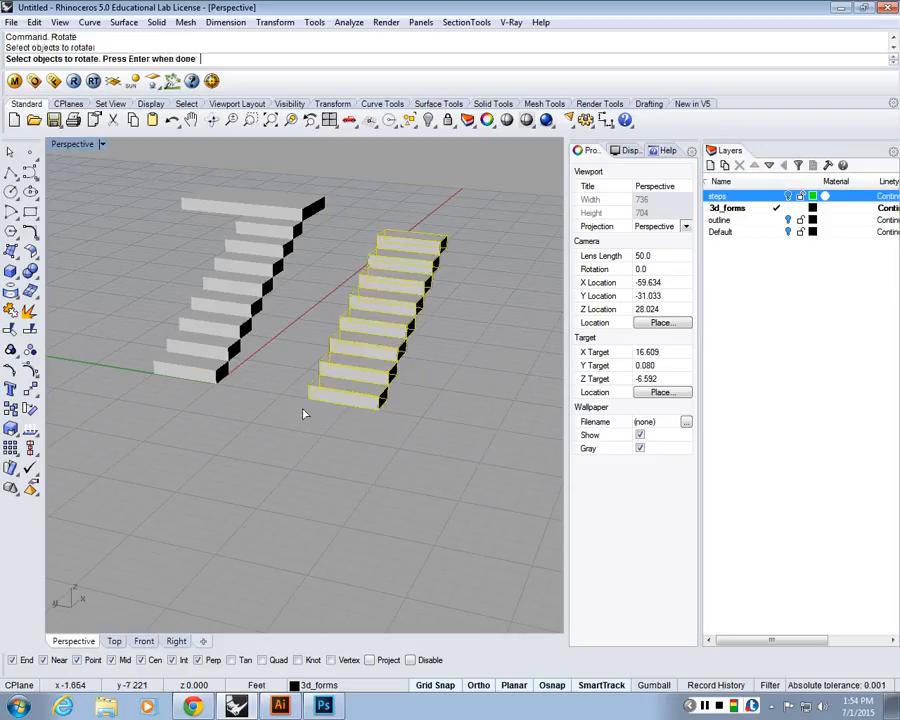
key(Return)
click(303, 401)
text(180)
key(Return)
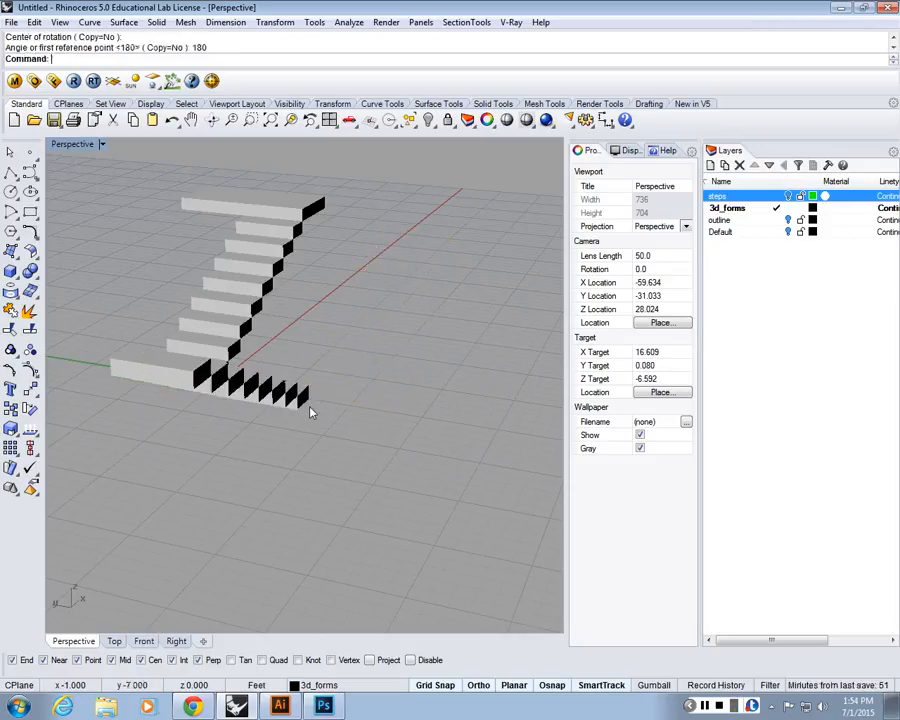
scroll(349, 390, down, 2)
scroll(300, 410, up, 4)
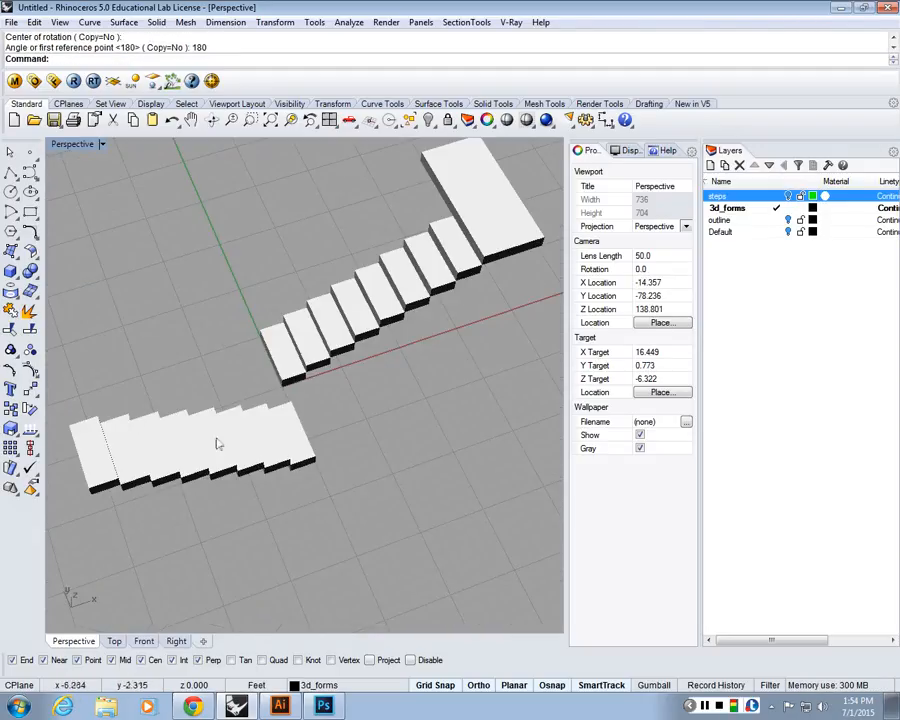
- Move the rotated flight from its lowest step's bottom corner to the top far corner of the landing's inner edge
right_drag(261, 446, 240, 377)
text(M)
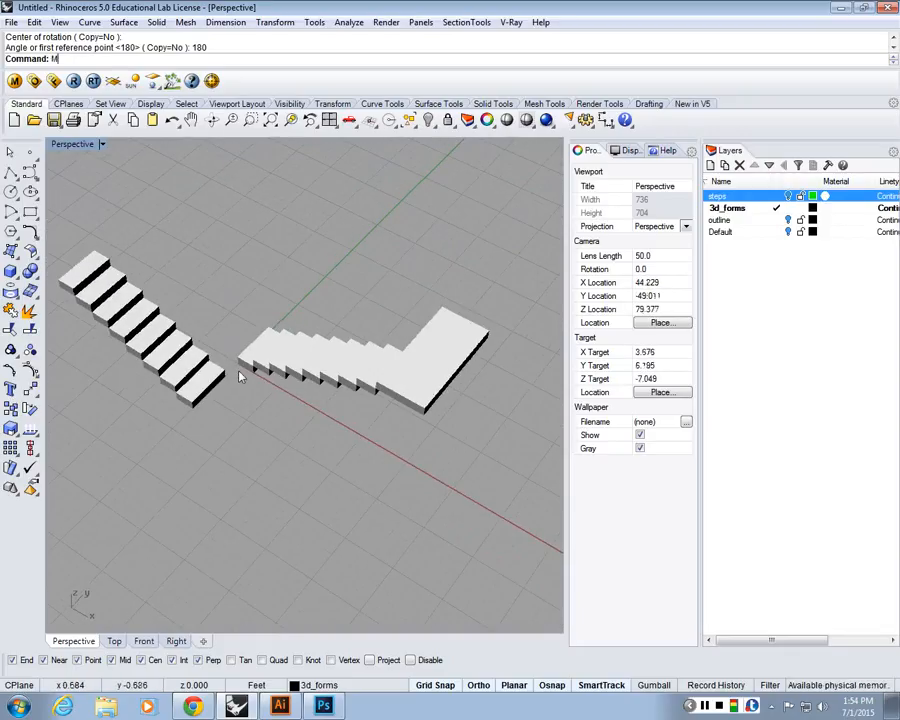
key(Return)
drag(52, 412, 238, 240)
scroll(240, 380, up, 4)
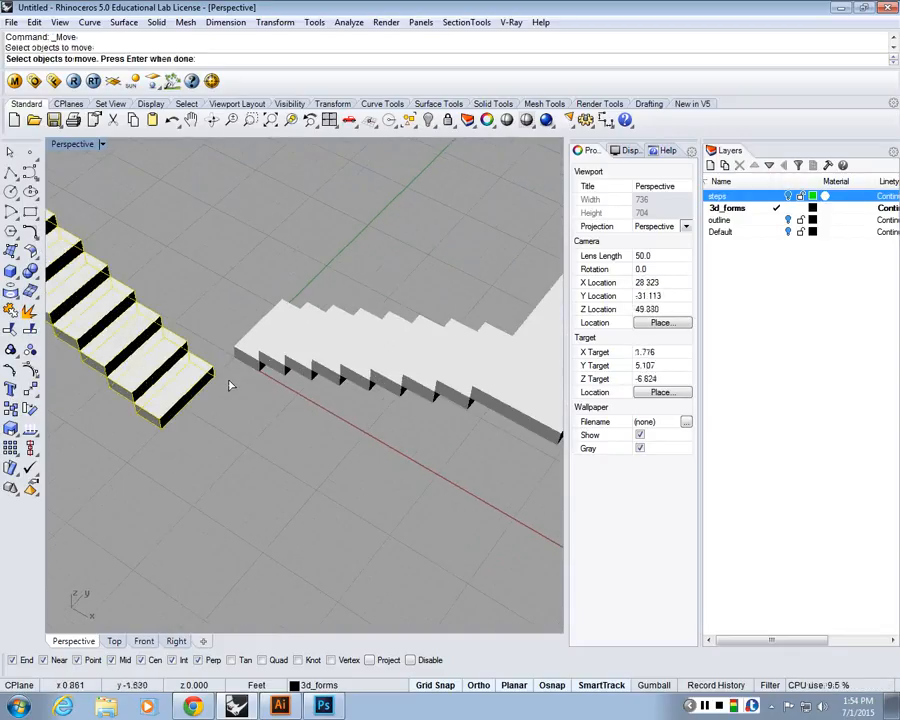
key(Return)
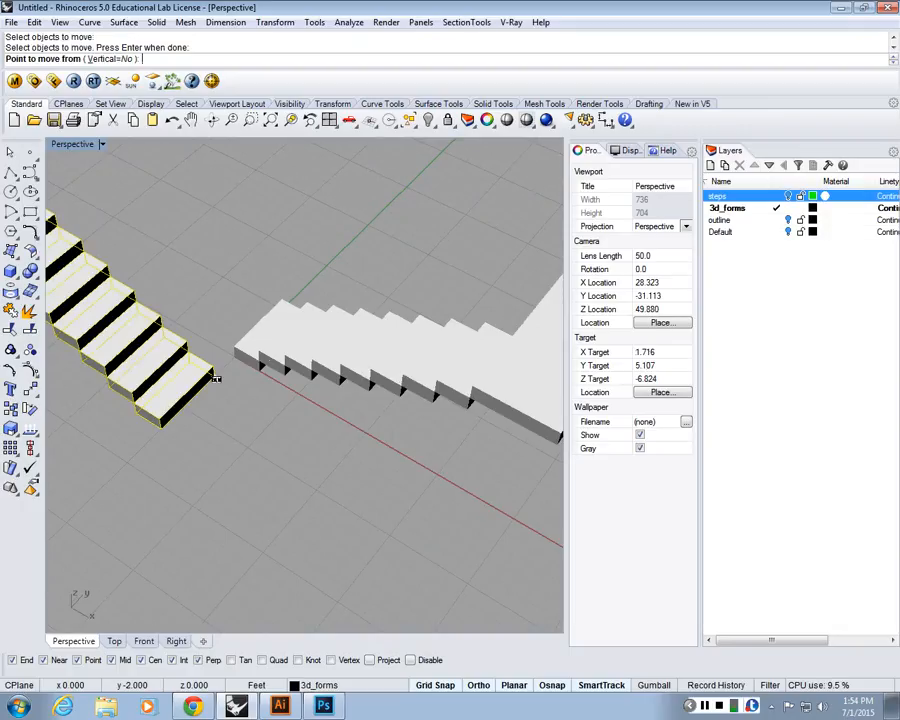
click(216, 378)
scroll(218, 378, down, 3)
scroll(443, 400, up, 5)
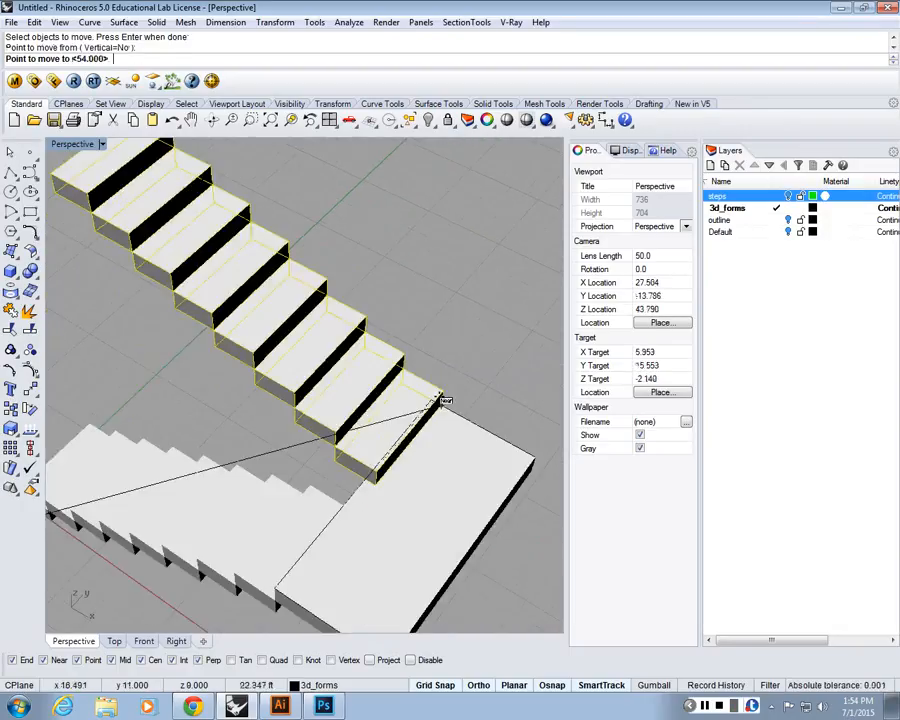
click(441, 401)
- Examine from several angles how the second flight joins the landing, and compare it with the finished staircase nearby
scroll(420, 470, down, 3)
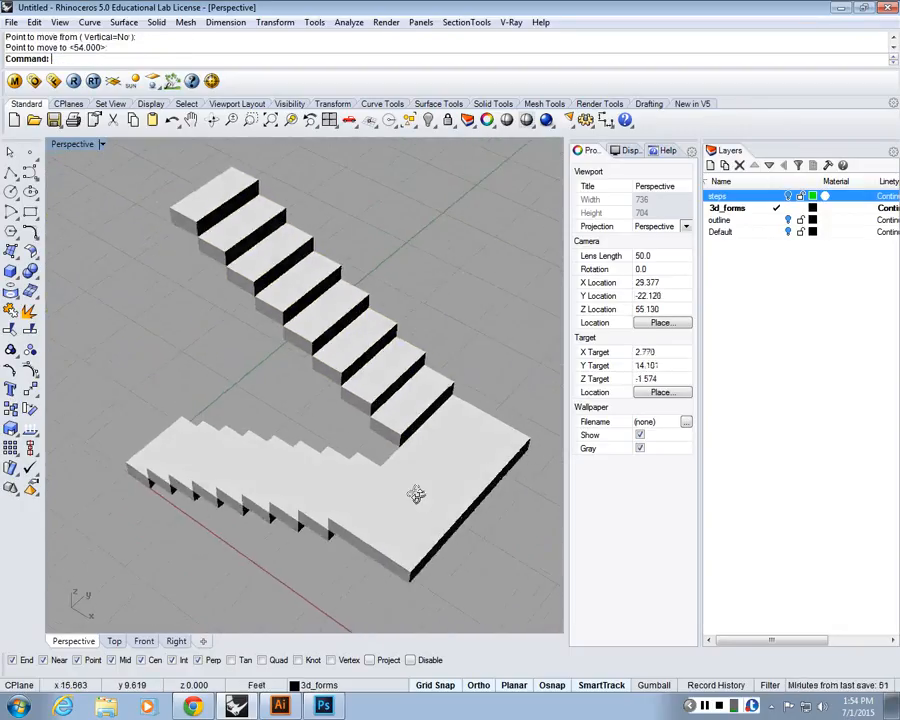
mouse_move(416, 490)
right_down()
mouse_move(410, 482)
mouse_move(452, 443)
mouse_move(412, 466)
right_up()
scroll(390, 325, down, 4)
scroll(384, 310, up, 4)
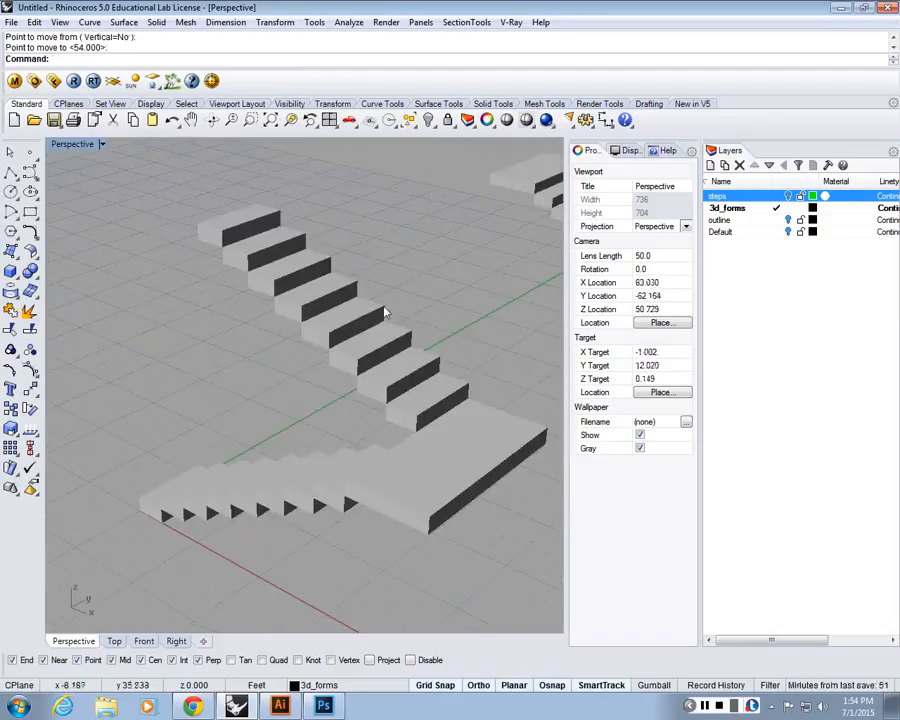
scroll(374, 330, down, 4)
right_drag(199, 471, 145, 492)
scroll(145, 492, down, 3)
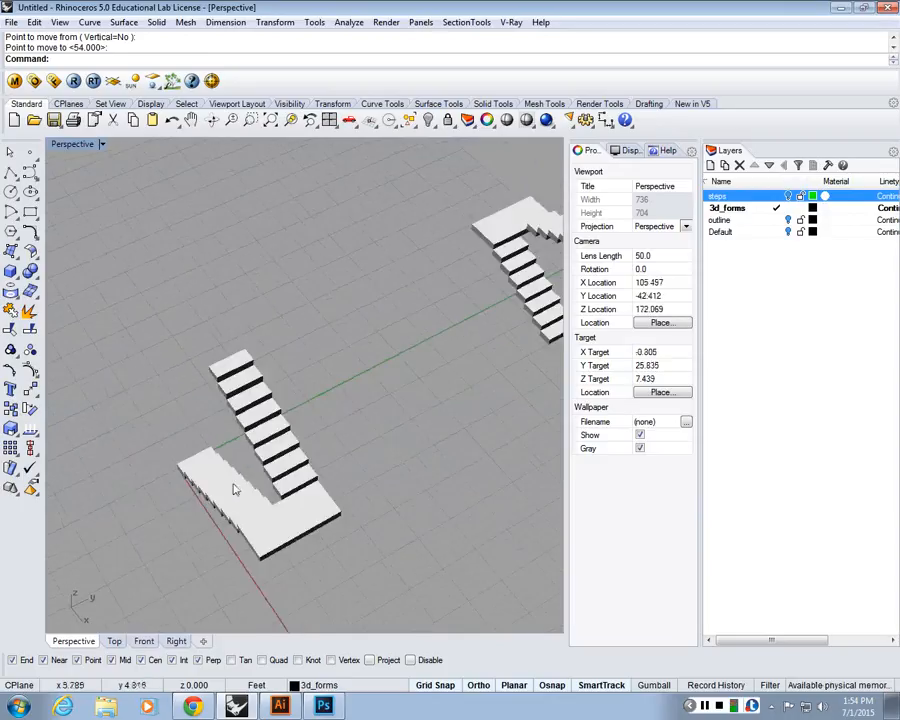
right_drag(261, 518, 327, 451)
scroll(327, 451, down, 5)
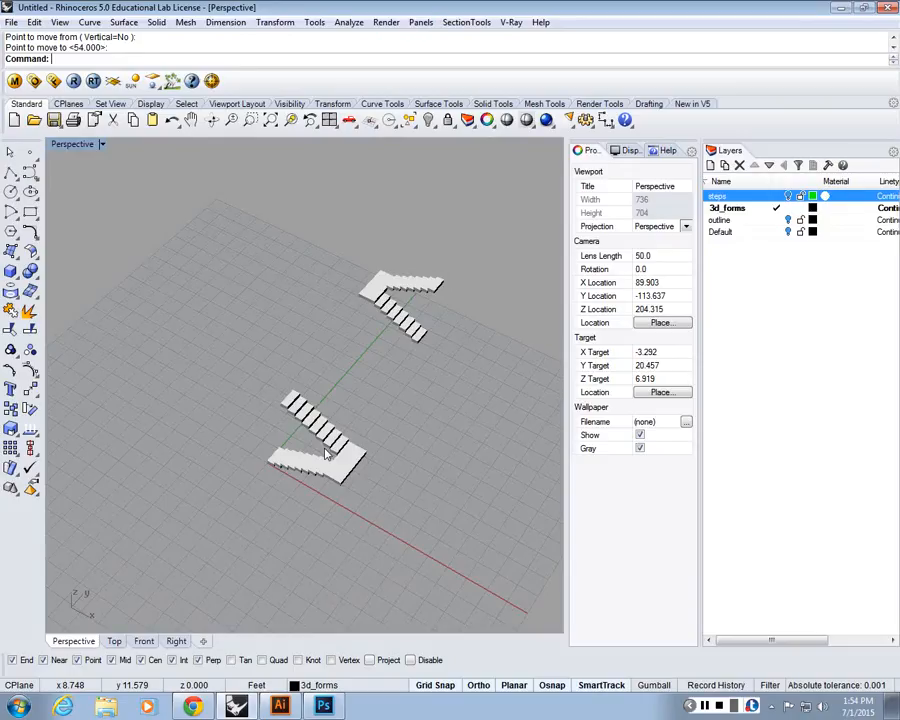
- Select and deselect the flights of the new staircase to check that each one selects as a group
drag(325, 453, 287, 480)
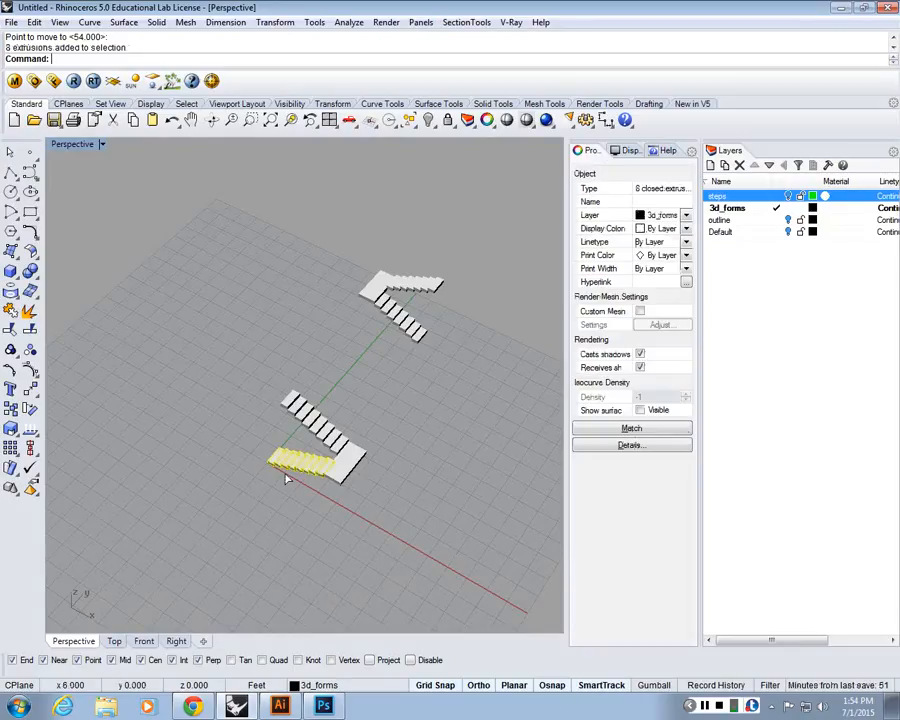
scroll(286, 475, up, 8)
click(209, 384)
drag(209, 384, 418, 492)
click(322, 478)
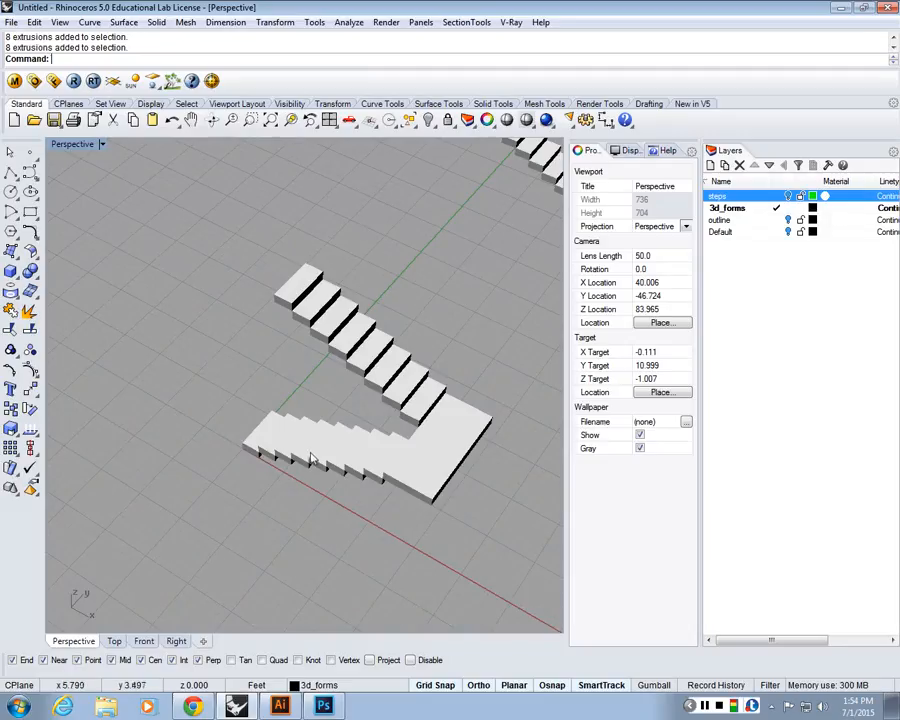
scroll(311, 461, down, 5)
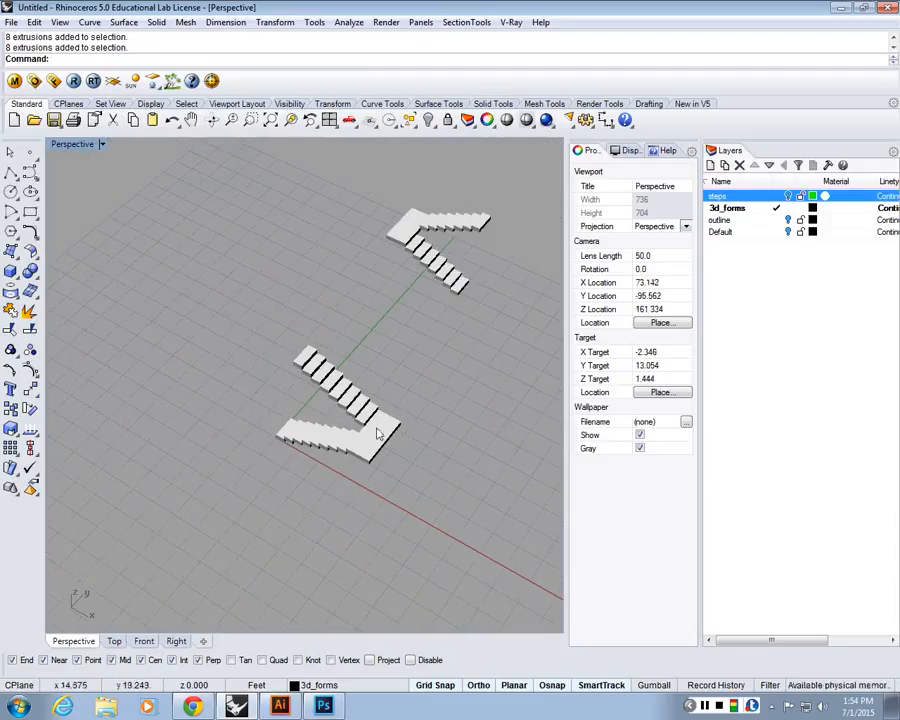
- Ungroup the first flight and copy its top step one tread higher, from its bottom front corner to its top back corner
scroll(378, 433, up, 5)
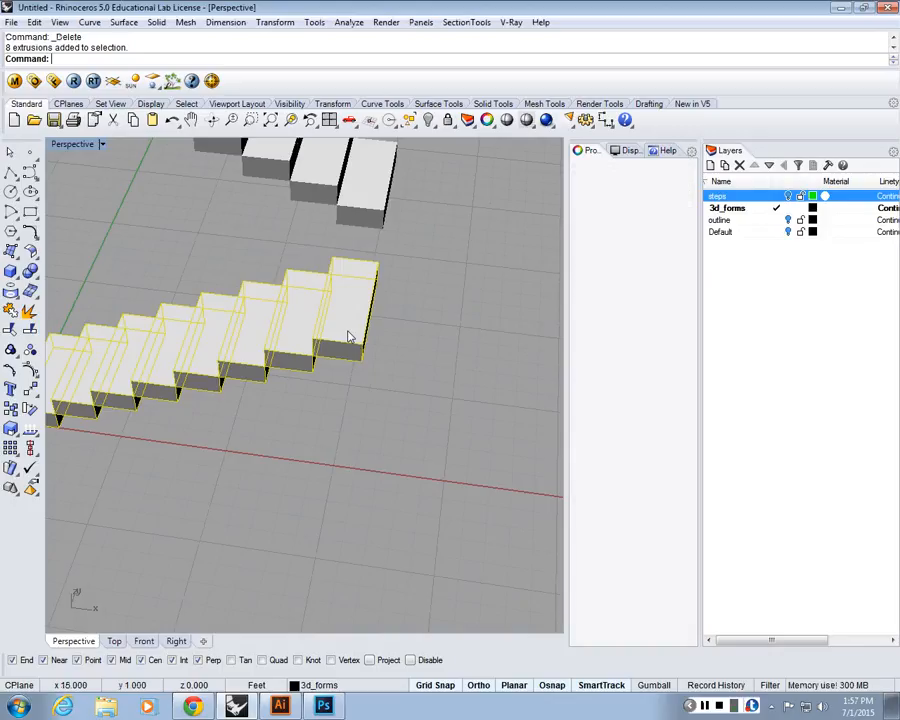
key(ctrl+shift+g)
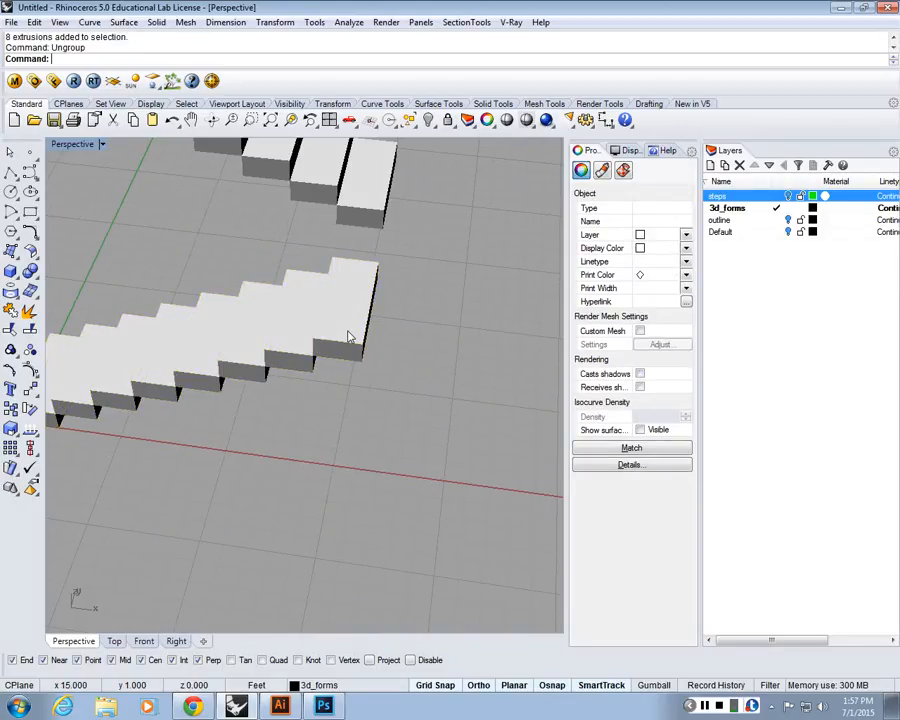
click(346, 350)
text(Copy)
key(Return)
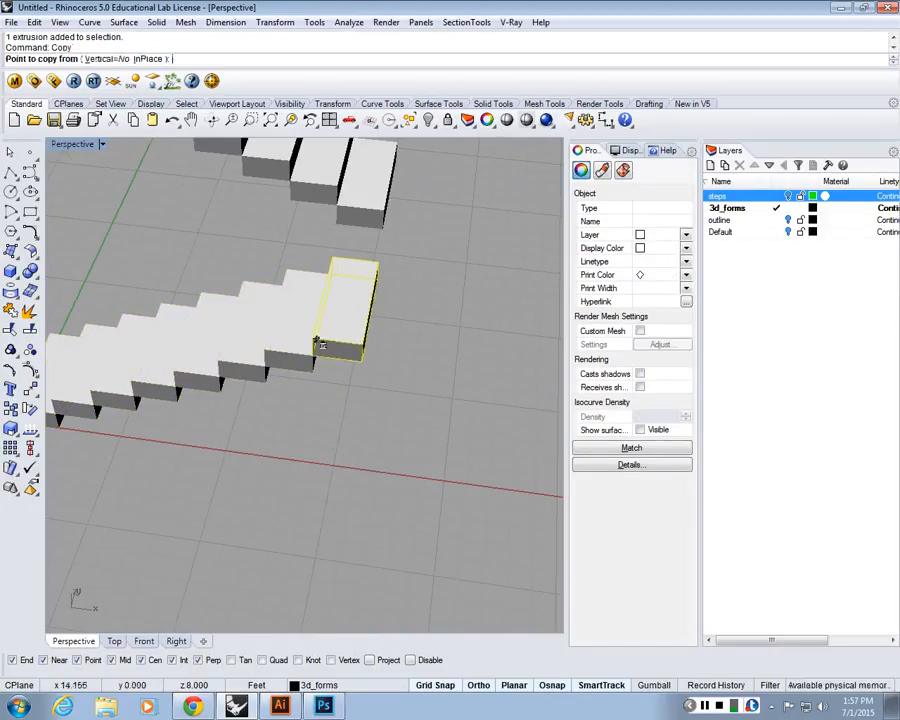
right_drag(318, 345, 424, 345)
scroll(424, 344, down, 6)
scroll(425, 332, up, 2)
scroll(425, 332, up, 5)
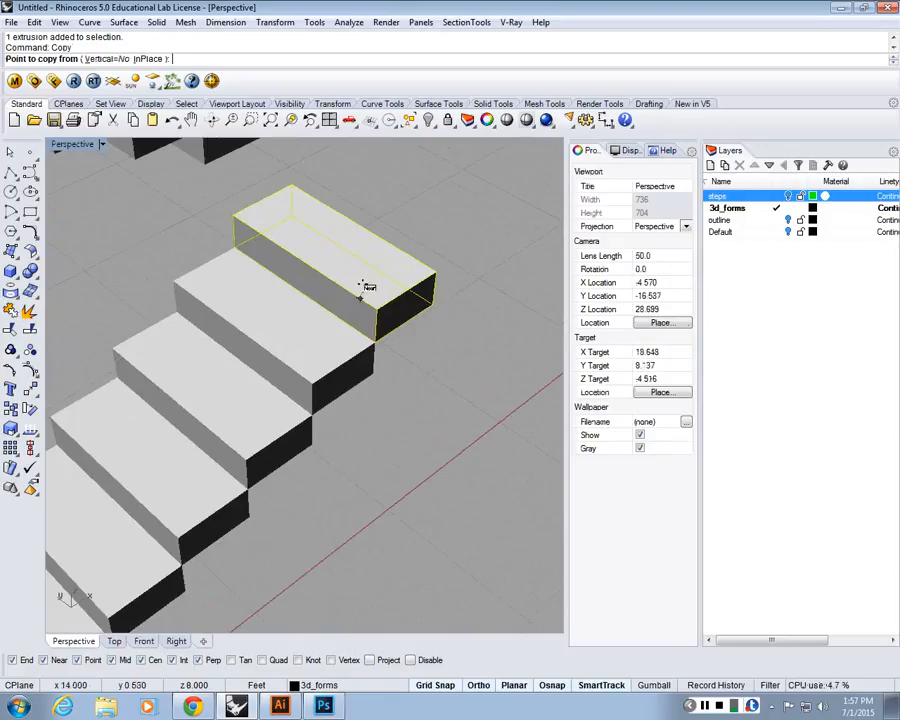
click(375, 343)
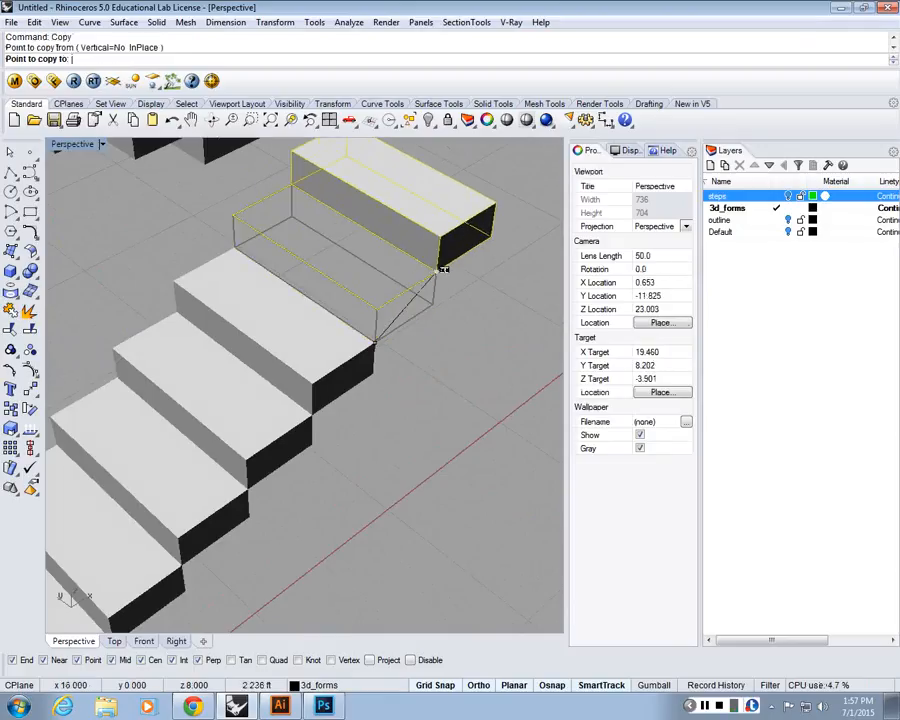
click(437, 270)
key(Return)
scroll(339, 266, down, 7)
key(Escape)
- Scale the copied top step in one direction from its bottom front corner along the tread, making it 5 feet deep
scroll(354, 248, up, 7)
click(350, 279)
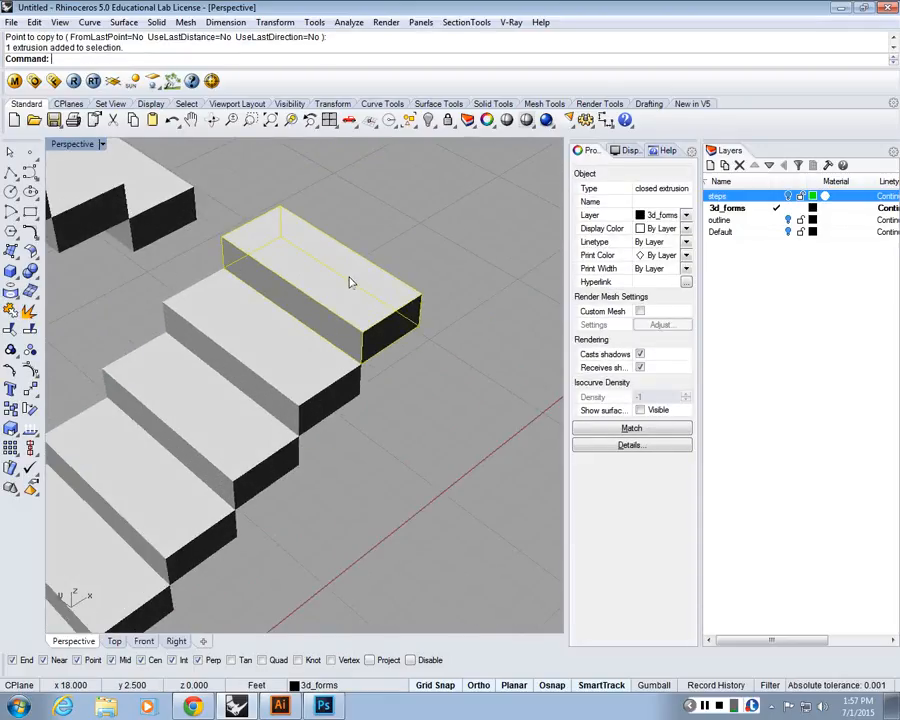
text(Scale1D)
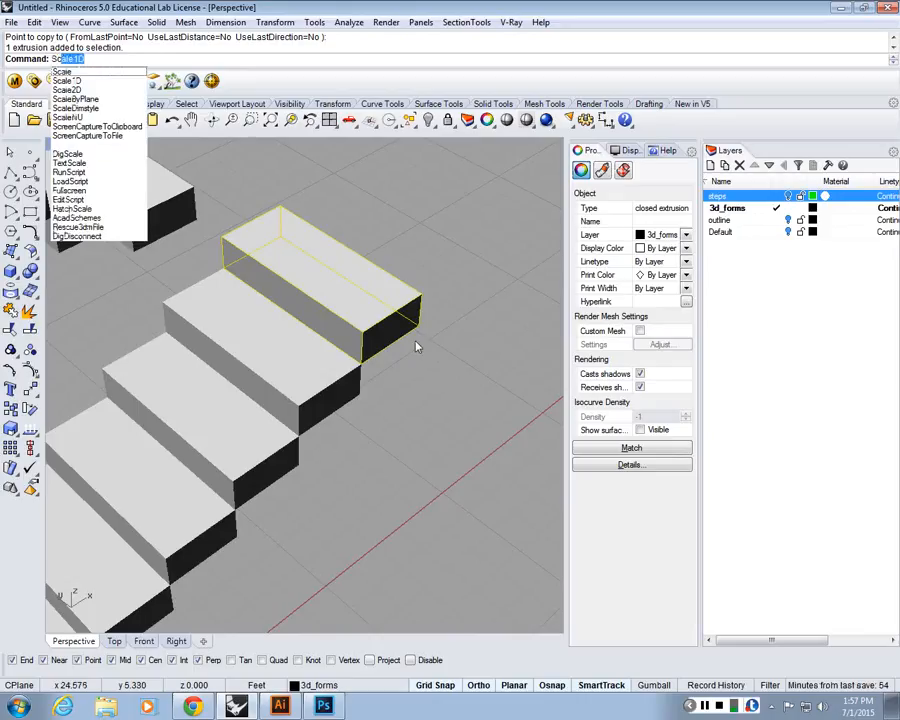
key(Return)
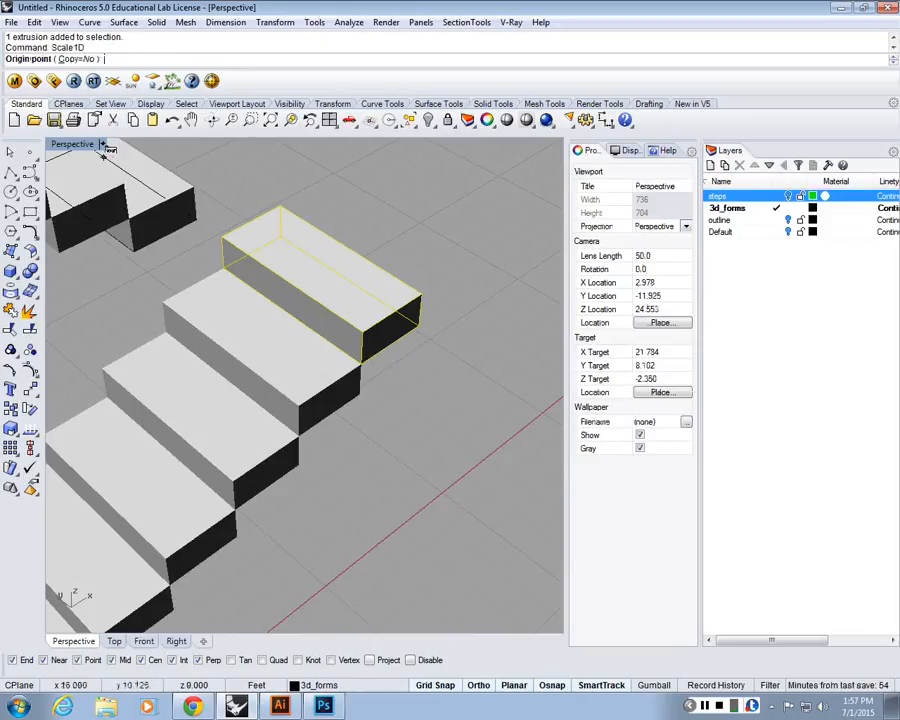
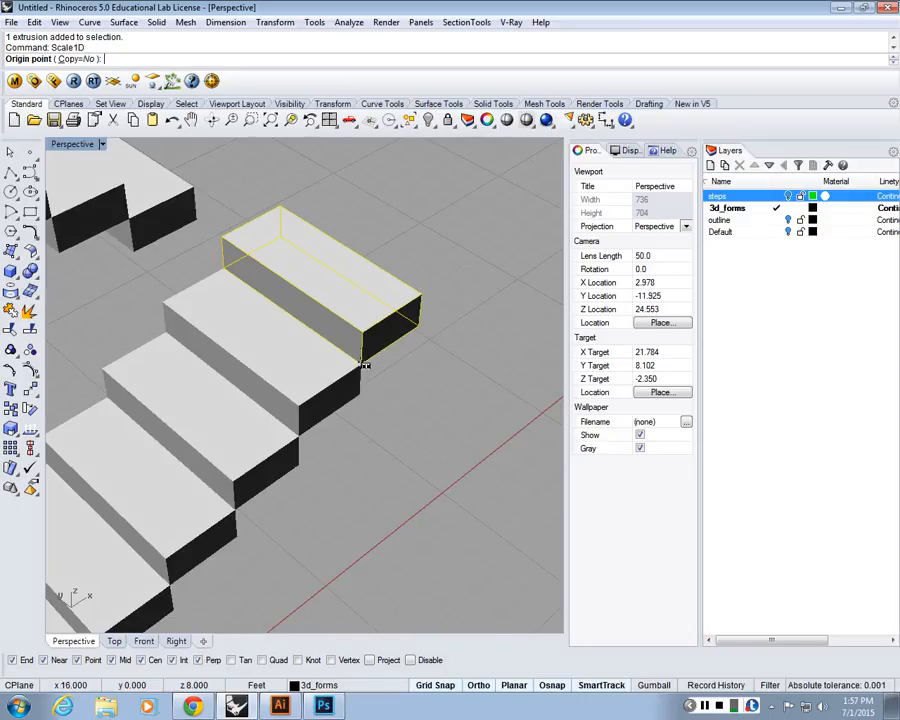
click(364, 358)
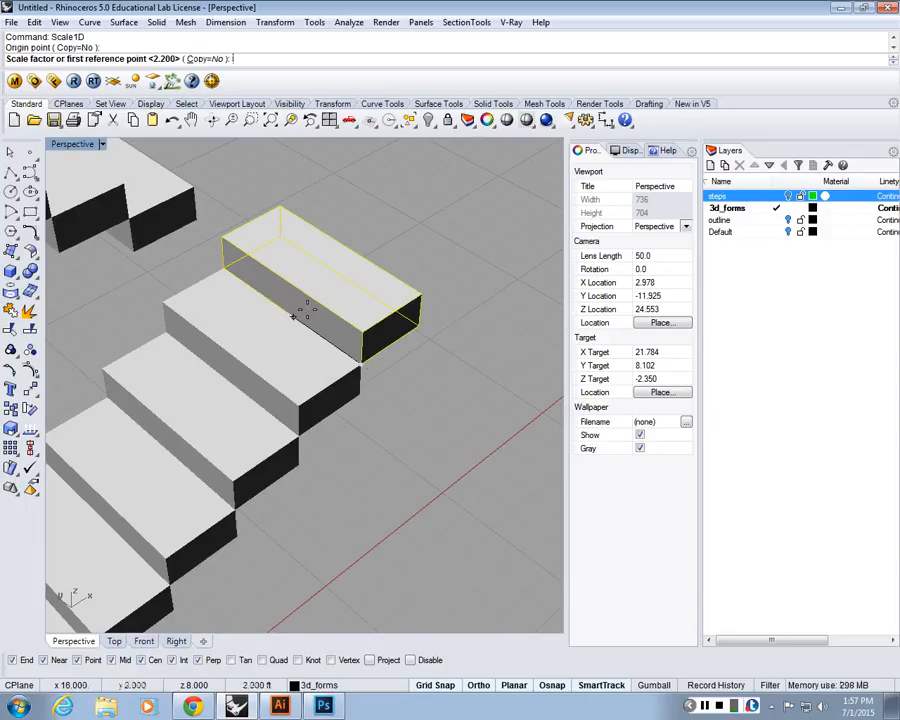
scroll(460, 293, down, 3)
scroll(464, 295, up, 4)
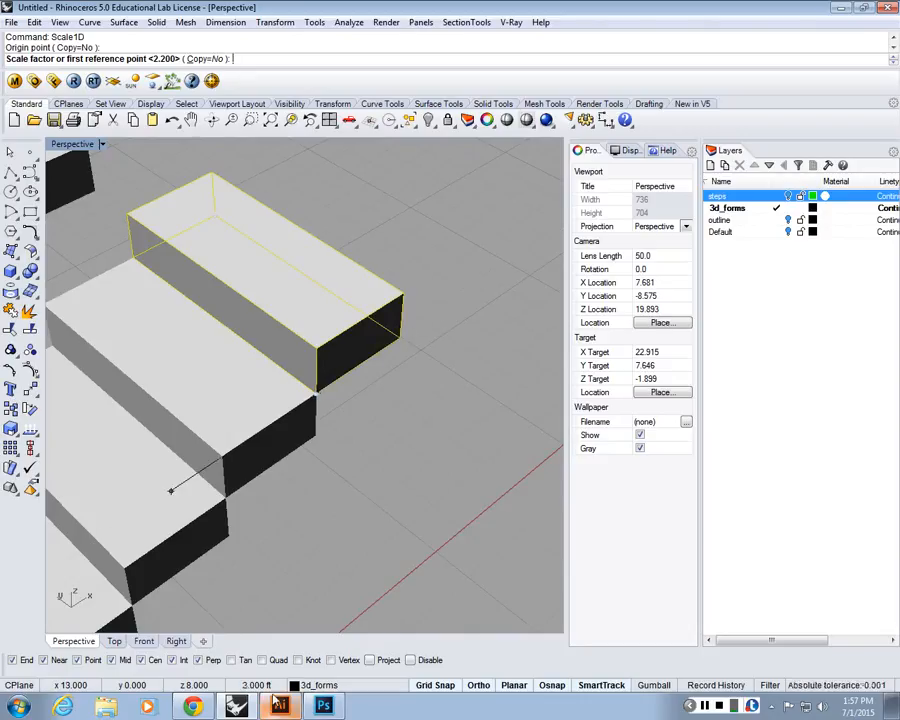
click(403, 337)
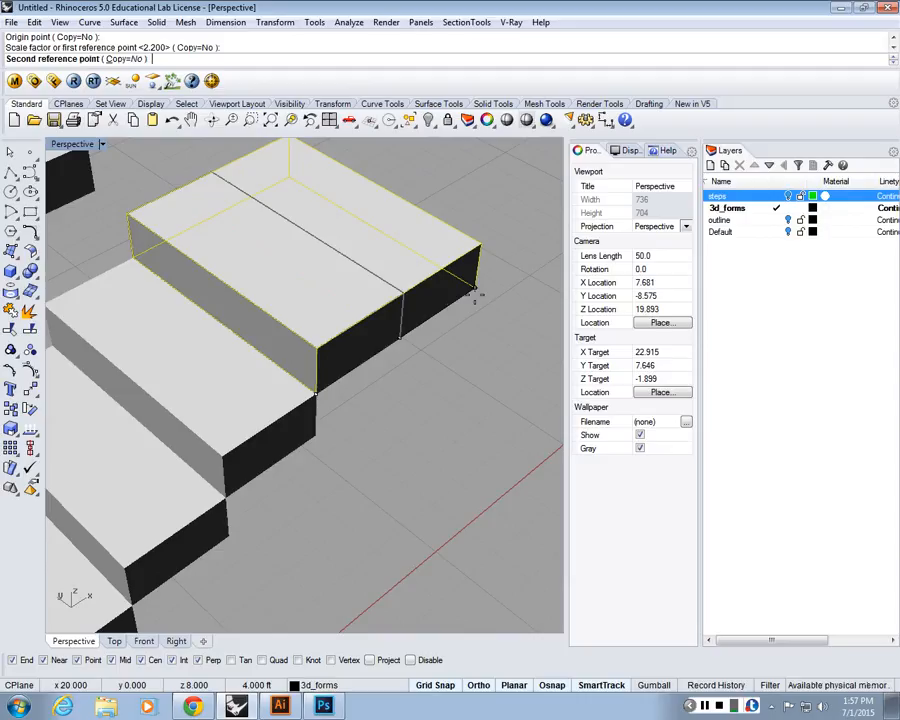
text(5)
key(Return)
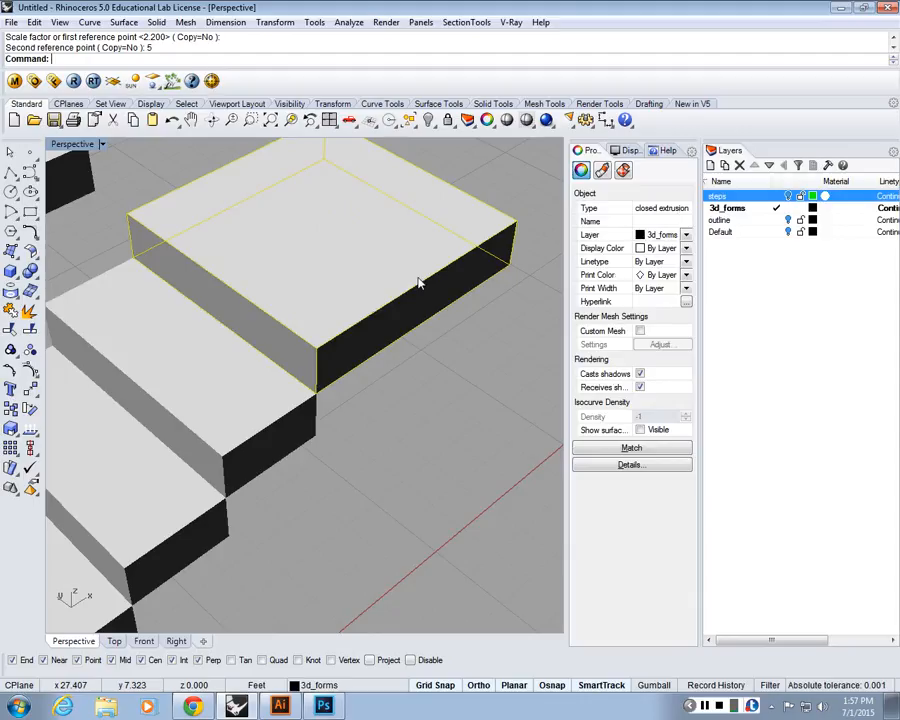
- Scale the landing block in one direction along its width from its near bottom outer corner to a length of 11 feet
scroll(235, 239, down, 5)
scroll(412, 245, up, 3)
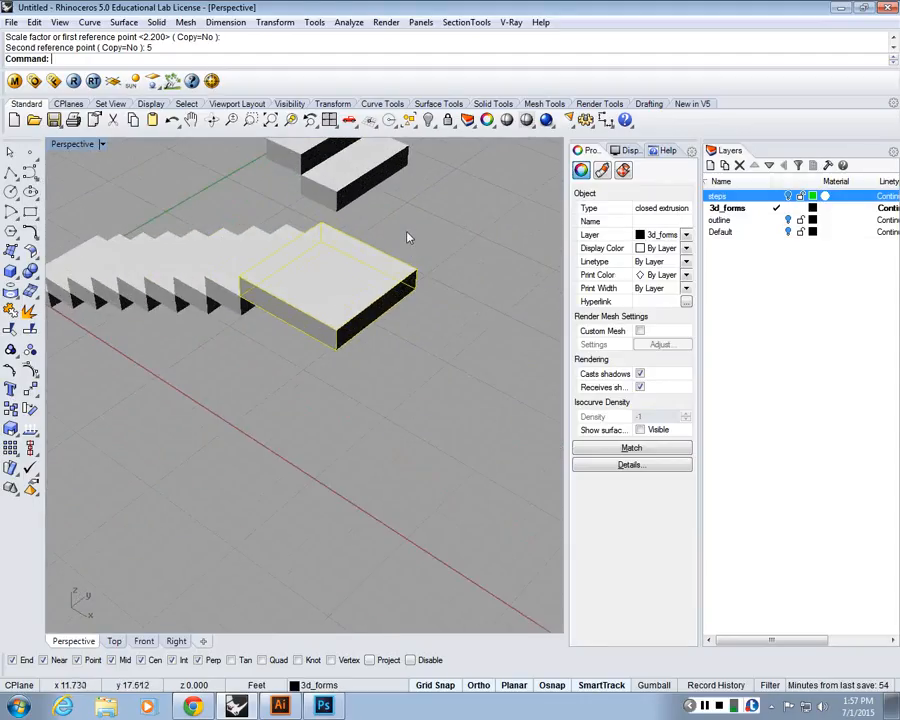
scroll(407, 237, up, 2)
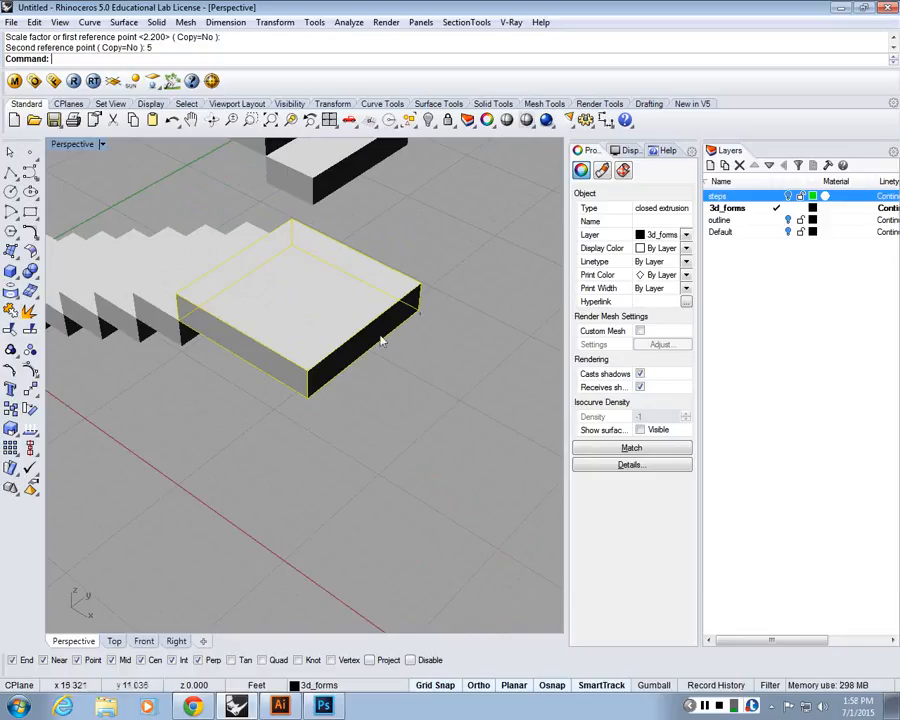
right_click(355, 417)
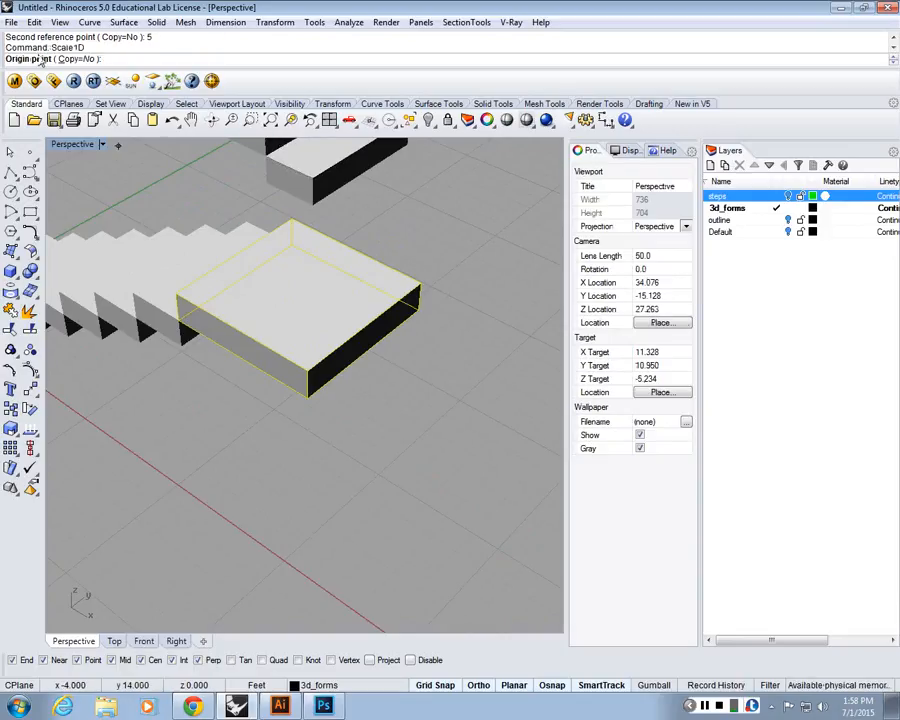
click(299, 398)
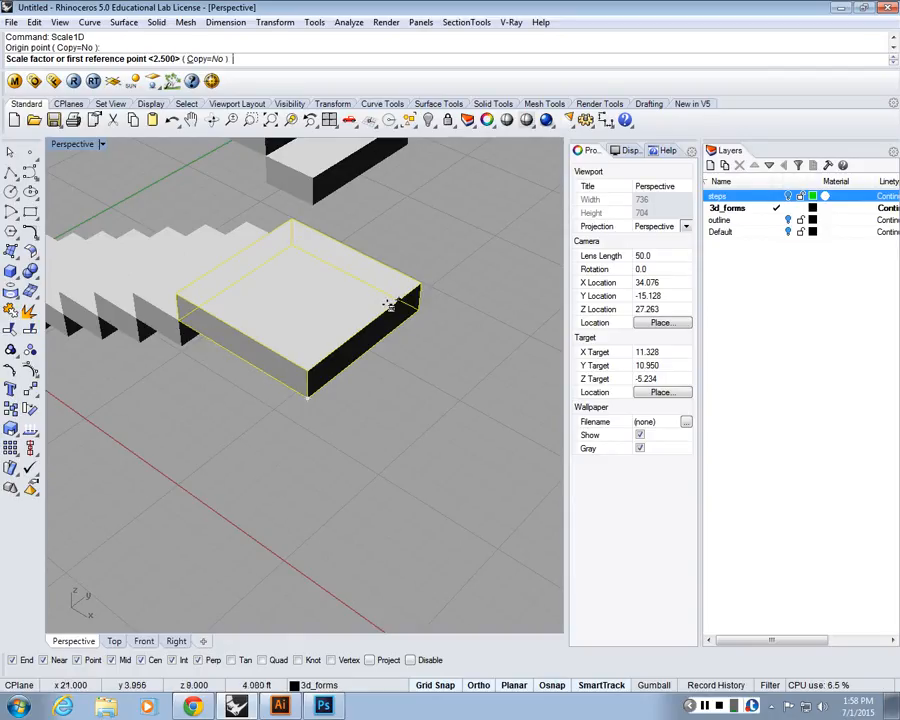
click(422, 310)
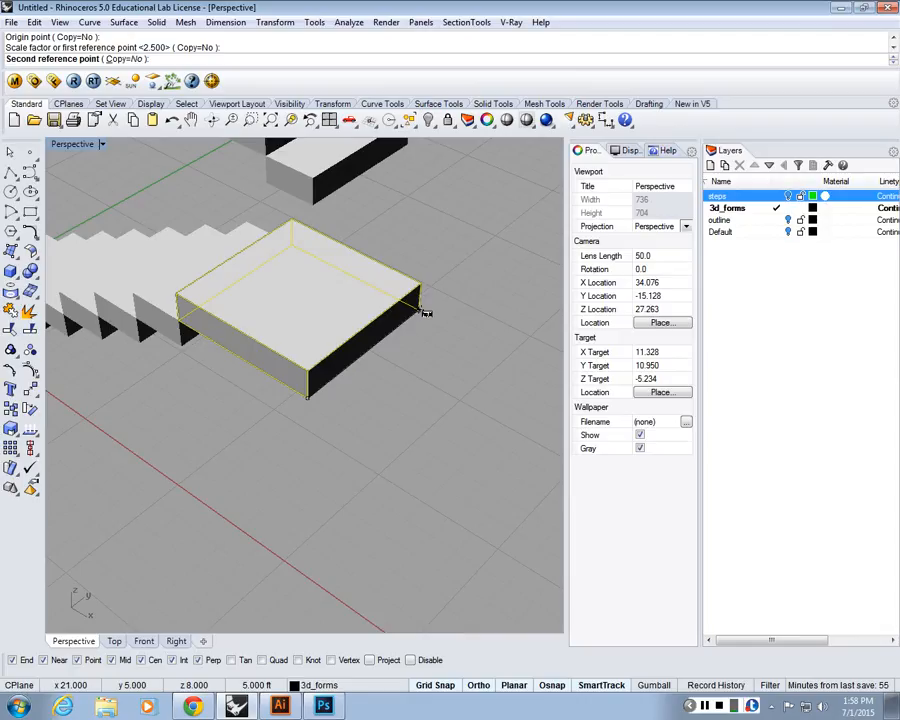
text(11)
key(Return)
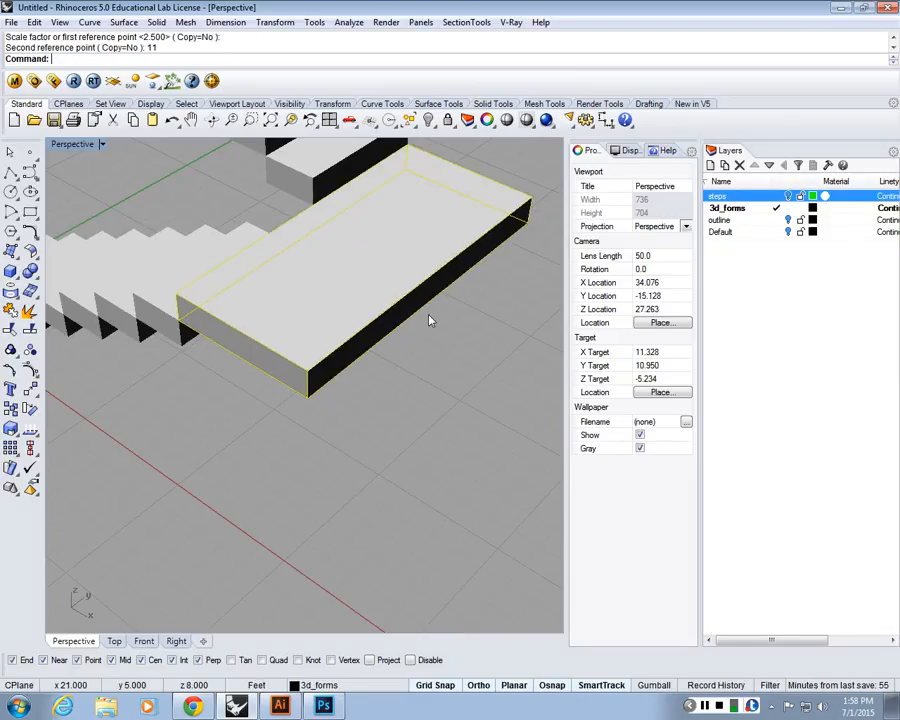
click(412, 472)
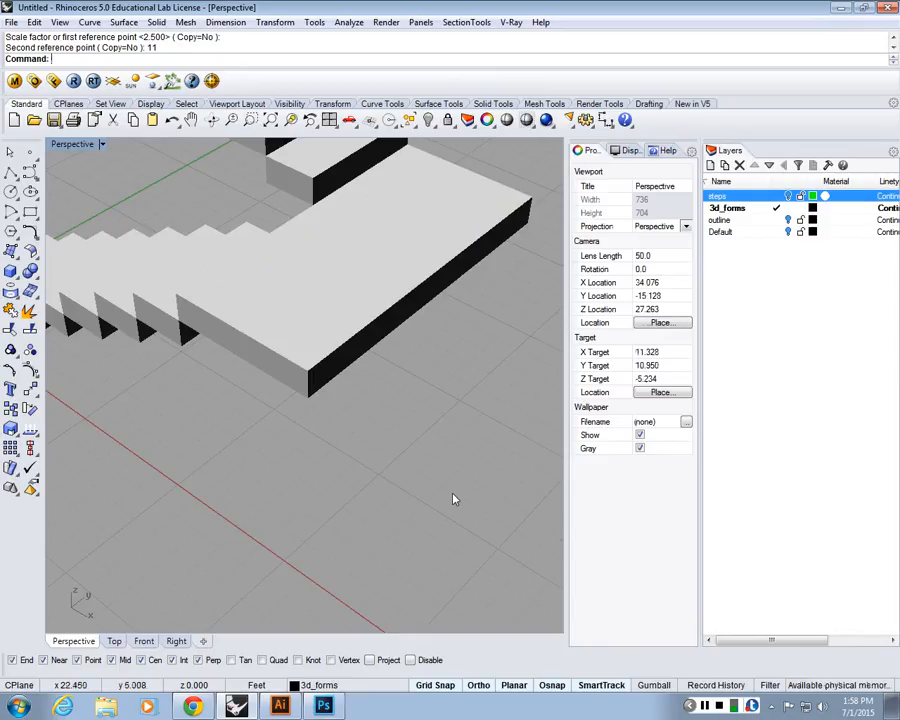
scroll(455, 498, down, 4)
mouse_move(466, 374)
right_down()
mouse_move(480, 370)
mouse_move(470, 369)
right_up()
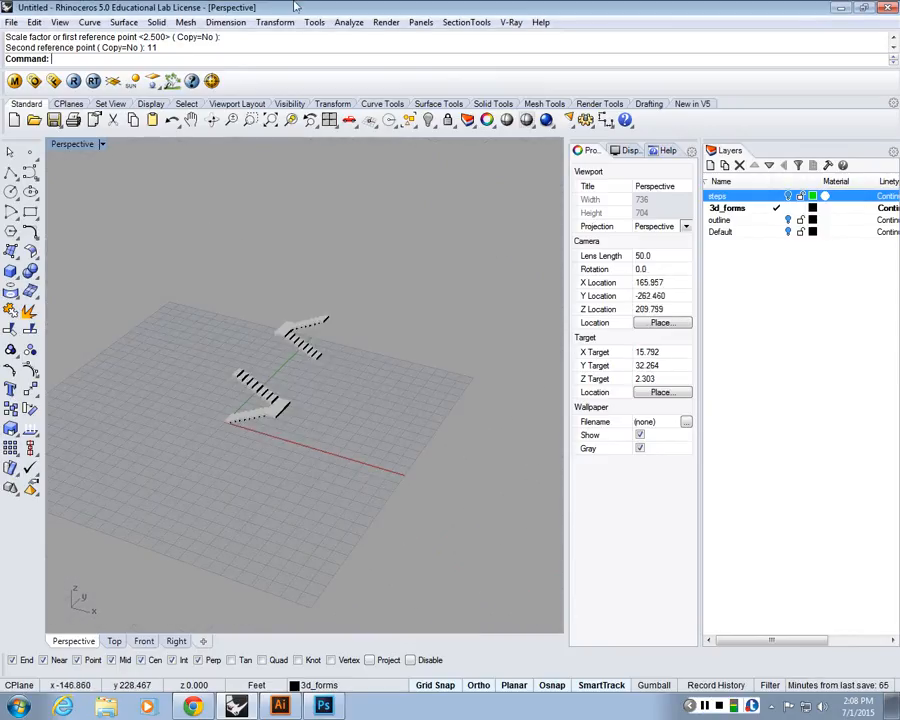
- Change the model units from feet to inches without scaling the model
click(314, 22)
click(338, 320)
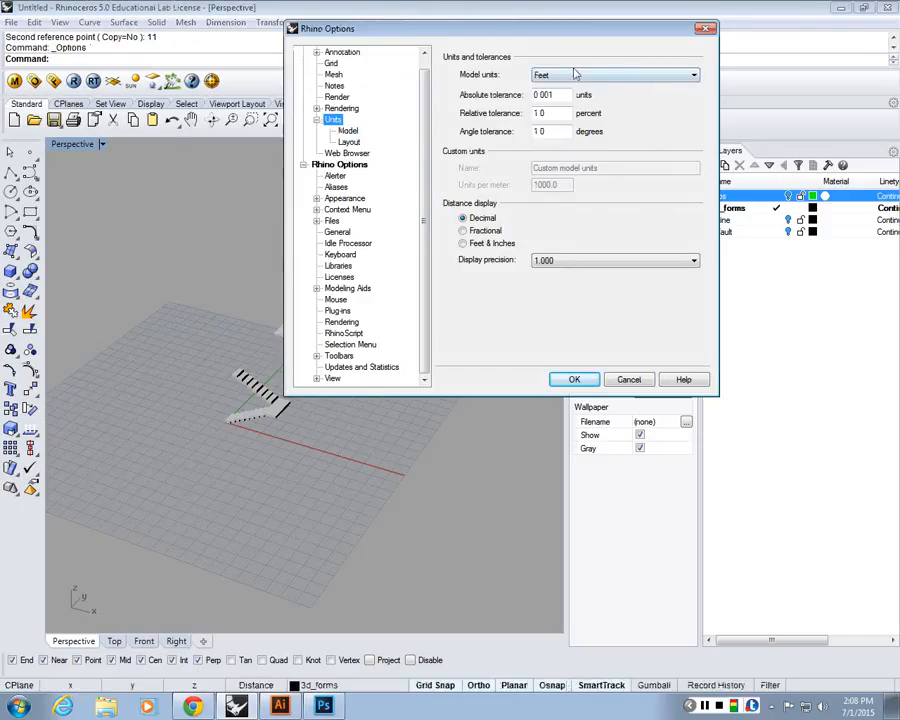
click(577, 74)
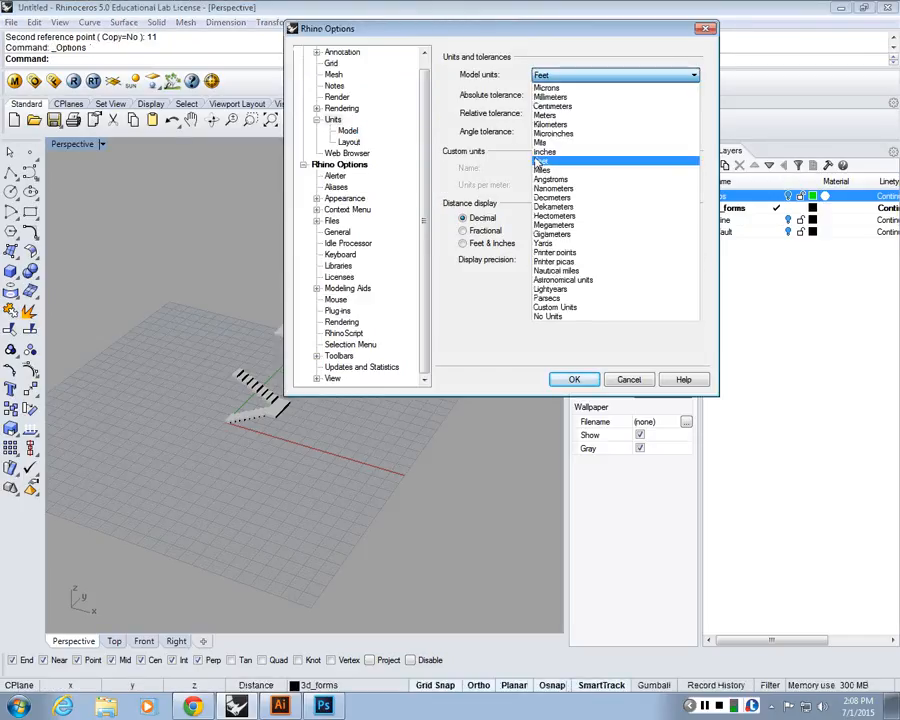
click(545, 151)
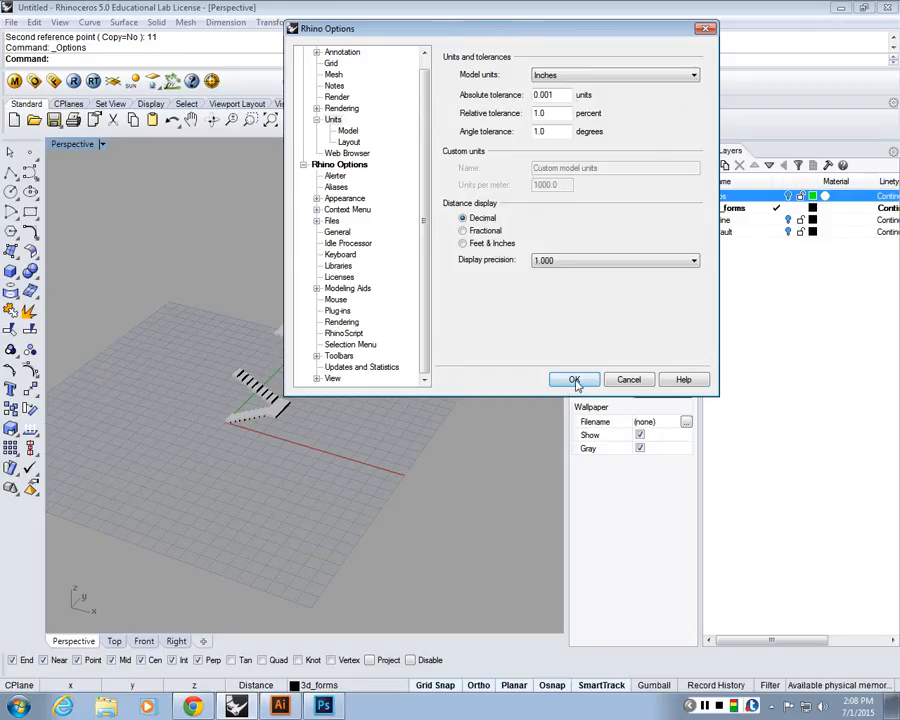
click(575, 381)
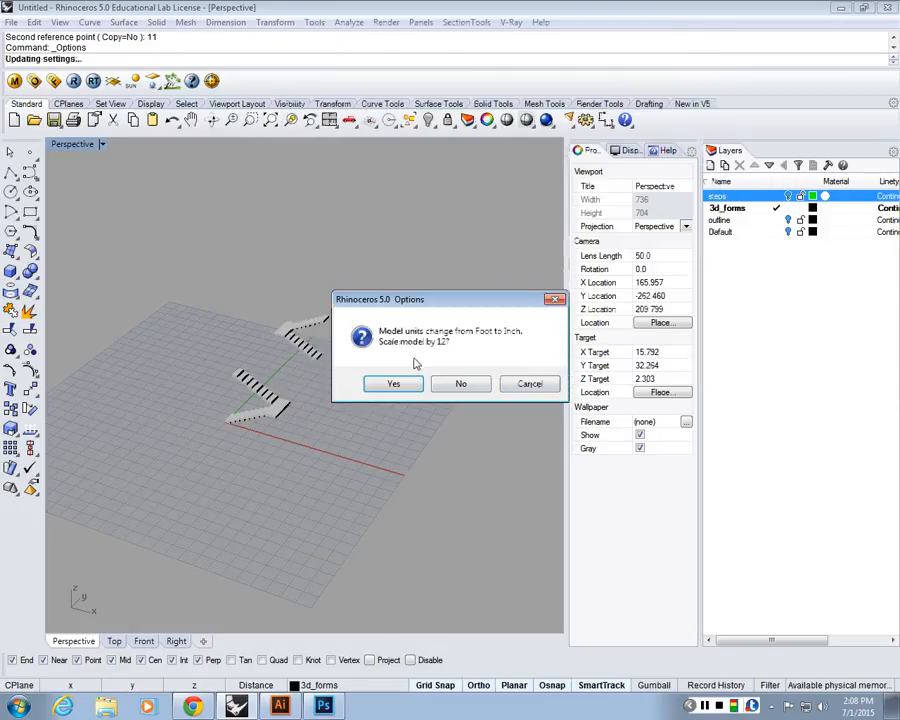
click(462, 384)
- Move all the stair geometry away from the origin in the negative X direction
key(ctrl+a)
scroll(508, 494, up, 3)
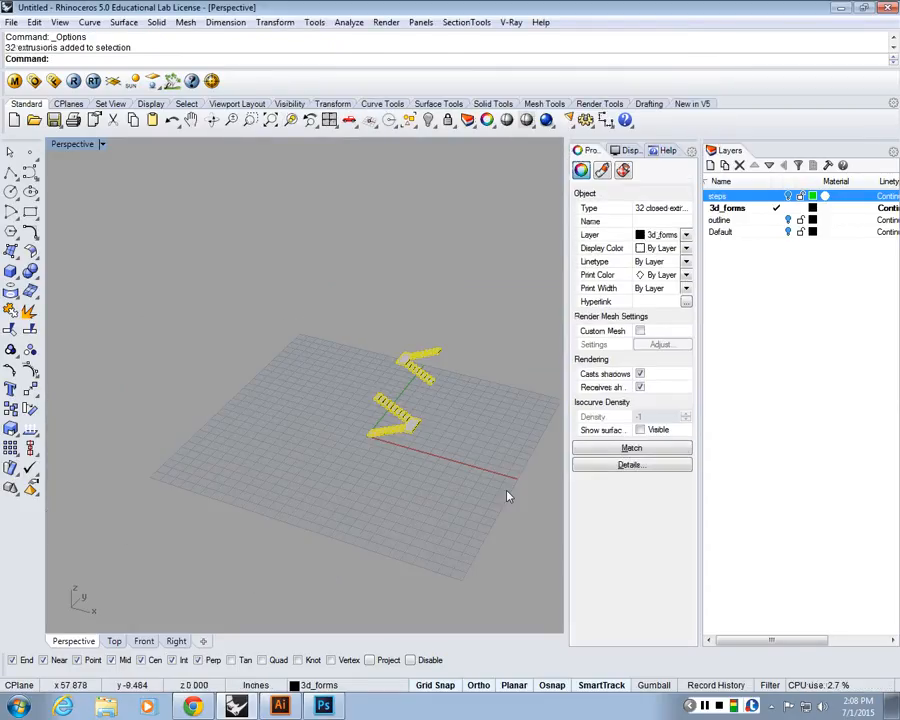
text(m)
key(Return)
click(438, 486)
click(307, 464)
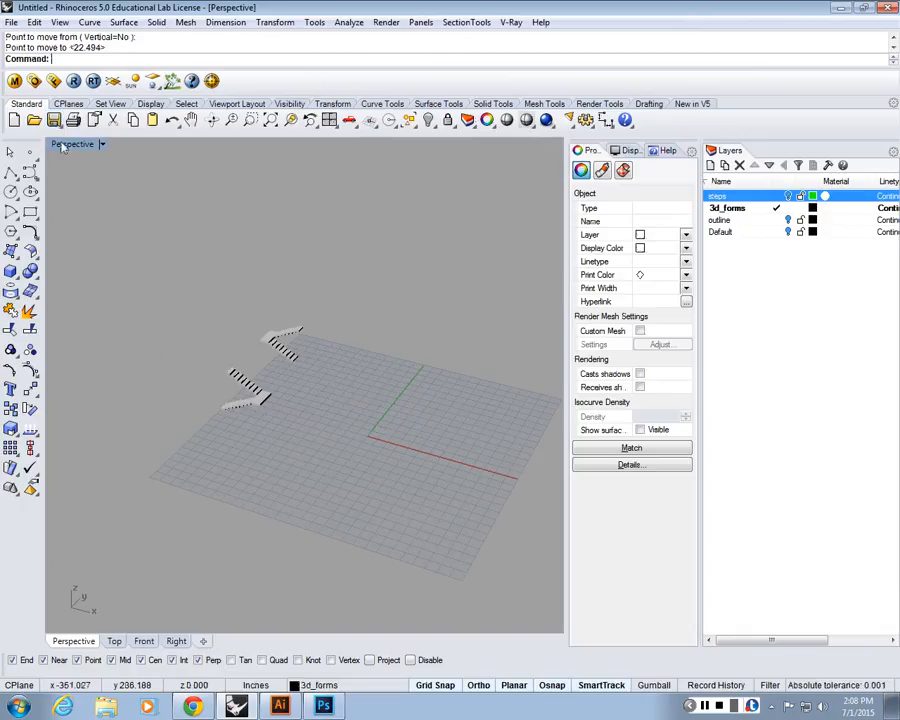
- Draw a closed polyline rectangle in the Top view from the origin, 18 inches along X and 13 inches along Y
double_click(62, 147)
double_click(60, 145)
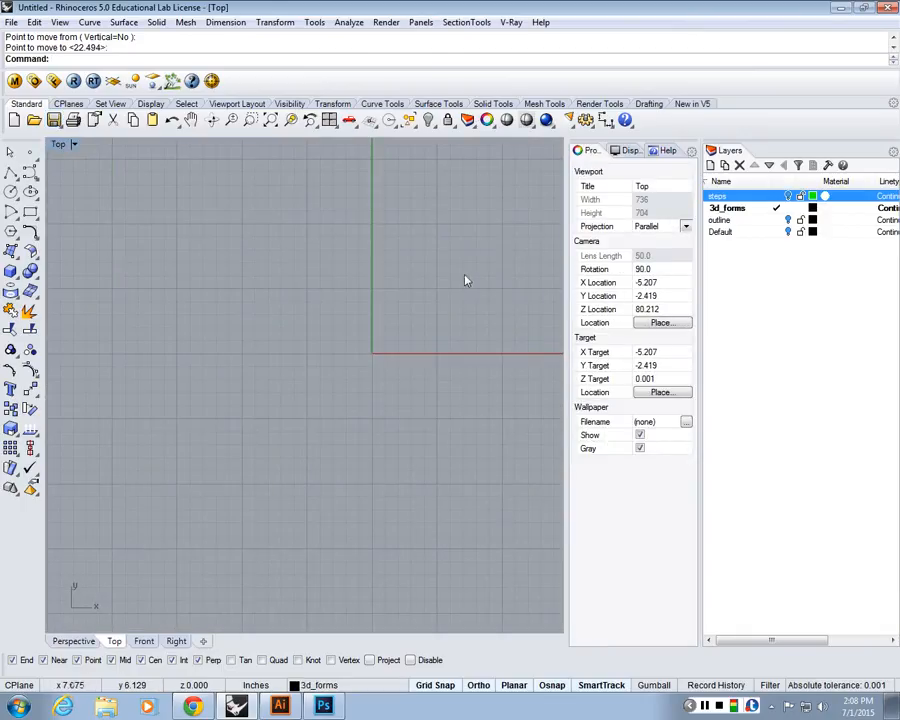
right_drag(465, 277, 351, 328)
click(11, 172)
scroll(292, 291, up, 4)
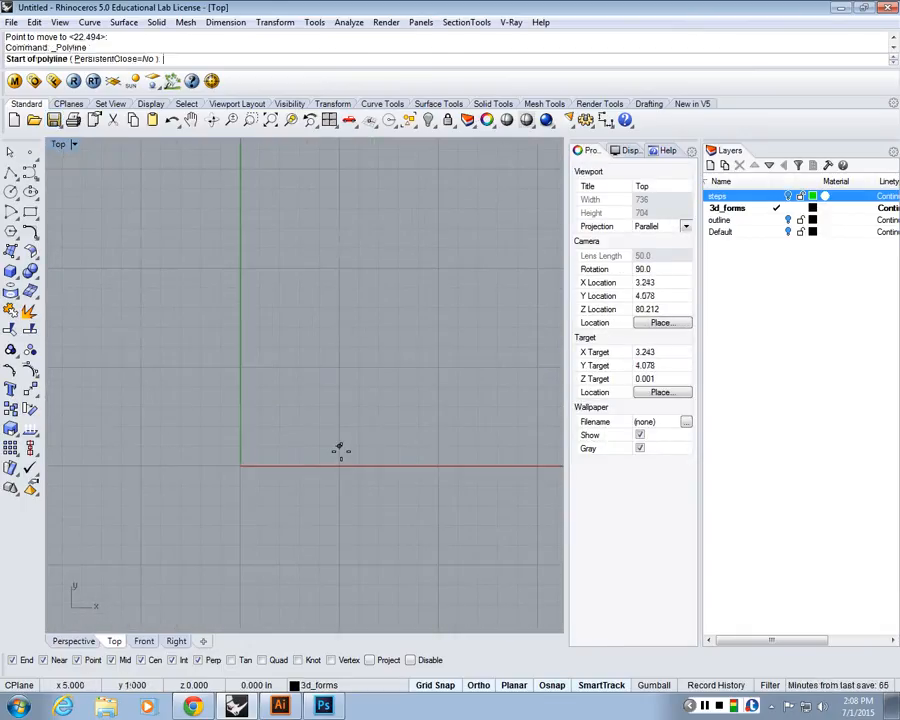
click(241, 464)
text(13)
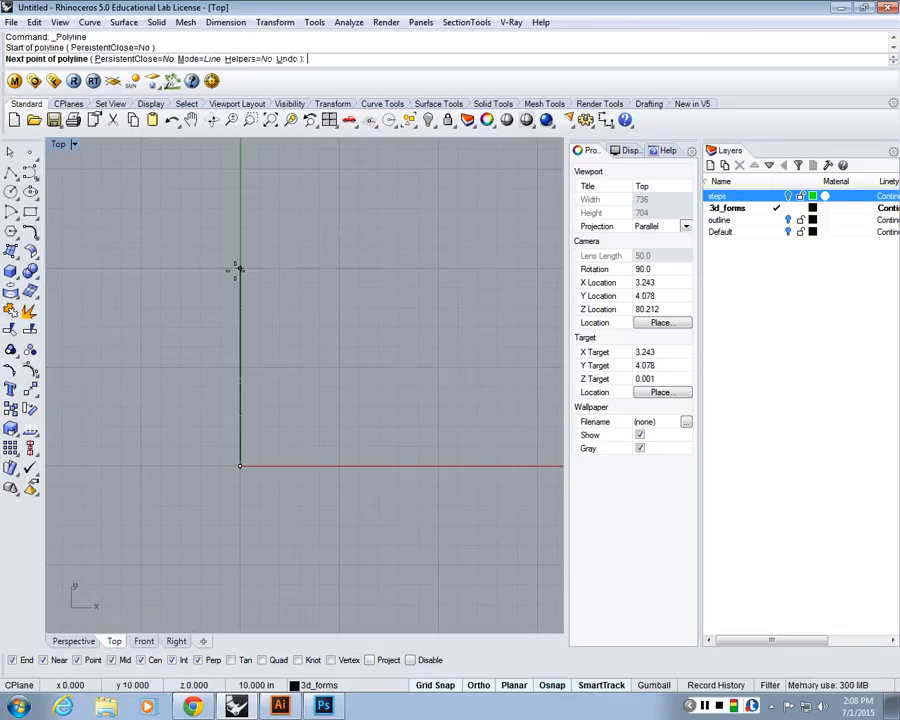
key(Return)
click(220, 263)
text(18)
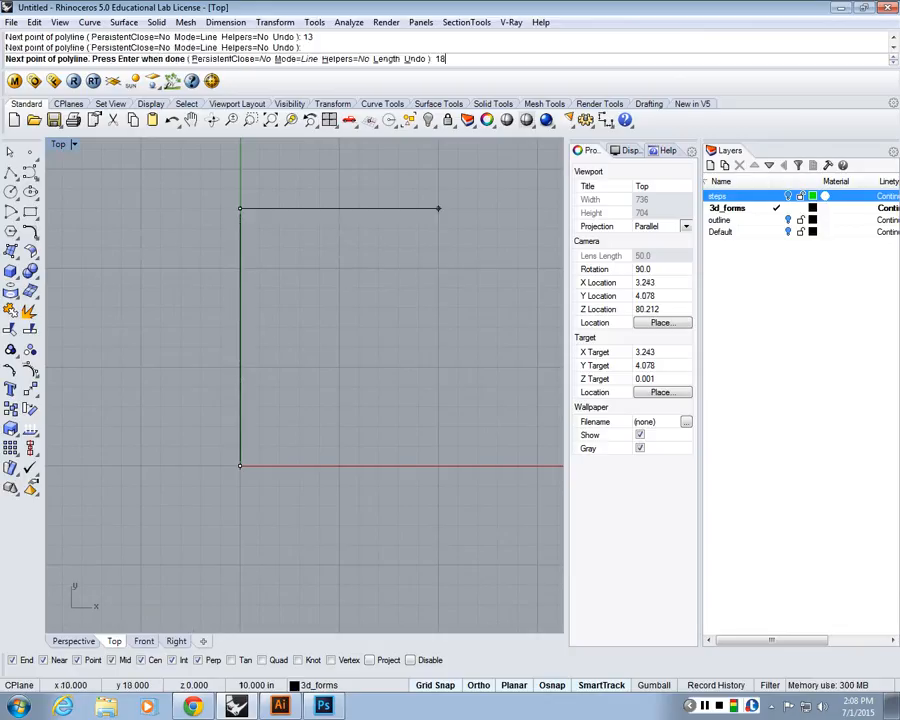
key(Return)
right_drag(336, 387, 422, 323)
click(538, 380)
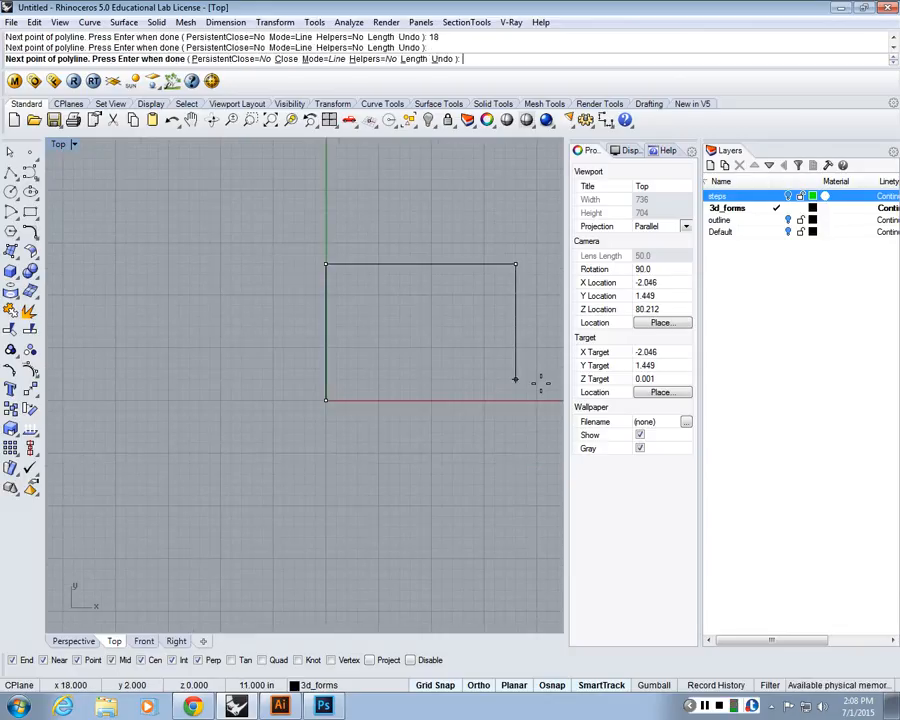
text(13)
key(Return)
text(C)
key(Return)
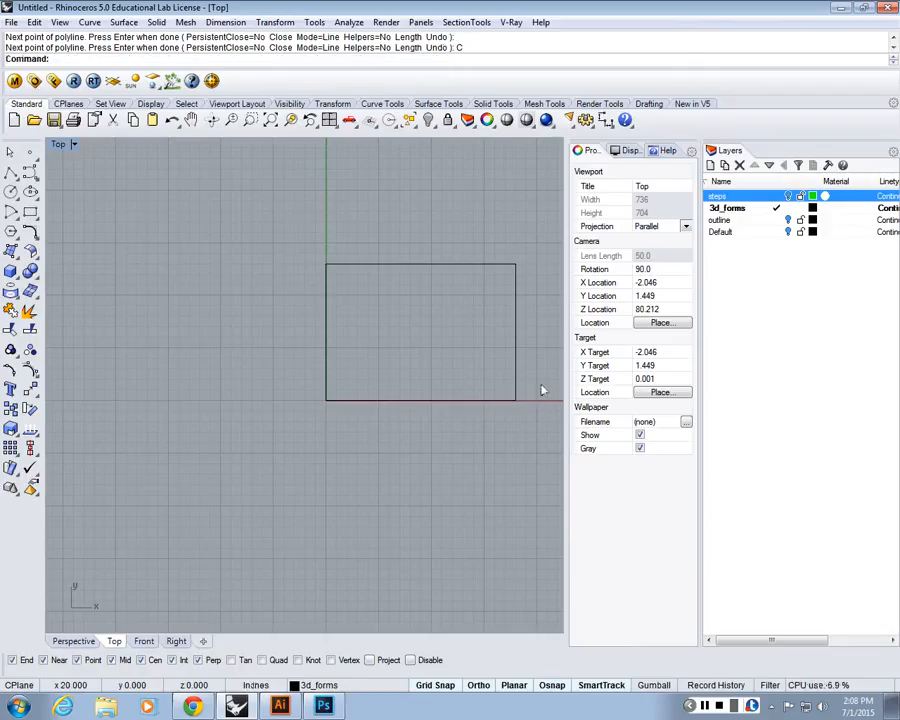
- Draw a closed polyline inside the large rectangle's corner at the origin, 2 inches along X and 5 inches along Y
right_drag(469, 355, 364, 348)
right_drag(272, 266, 275, 321)
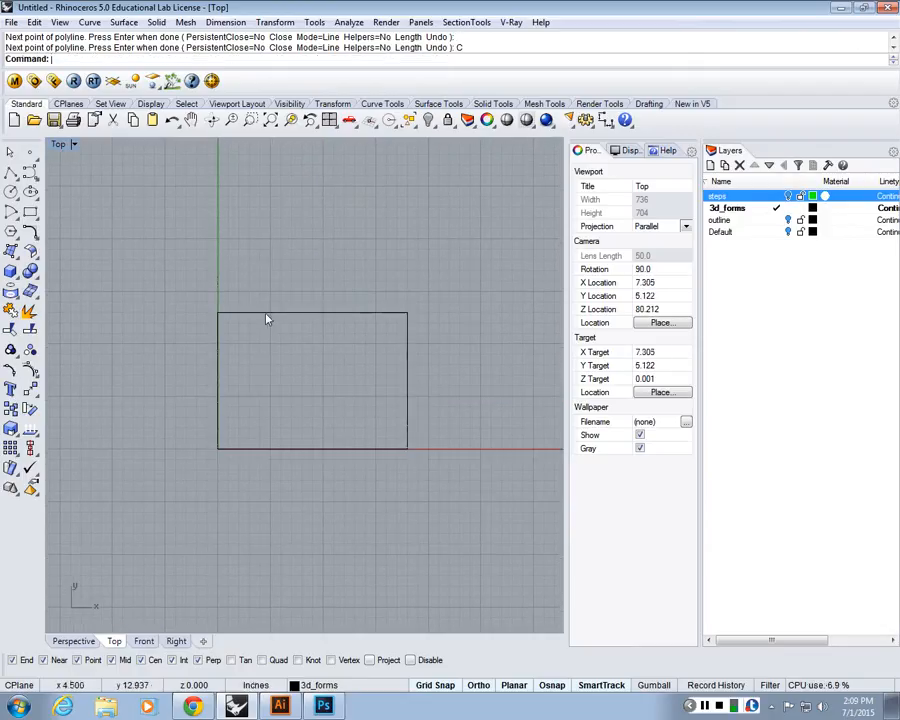
scroll(275, 315, up, 3)
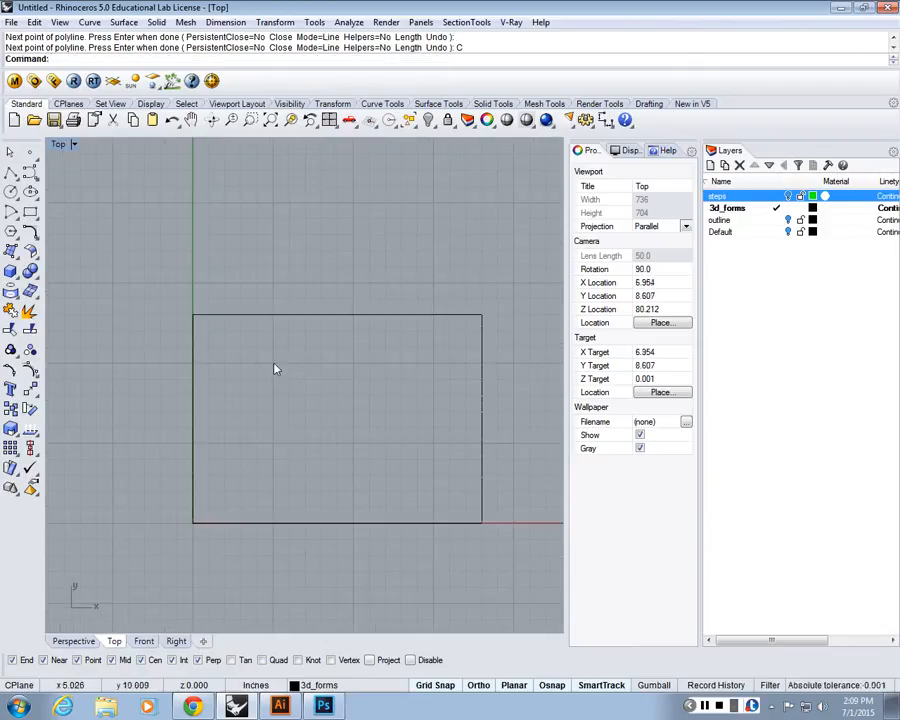
click(10, 172)
scroll(196, 566, up, 1)
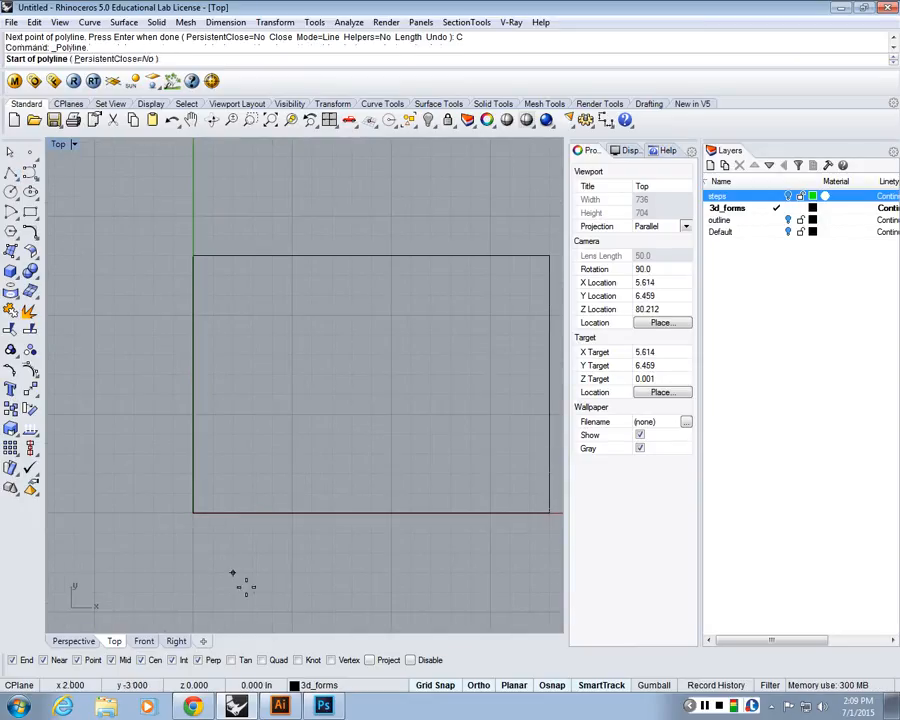
click(196, 514)
text(2)
key(Return)
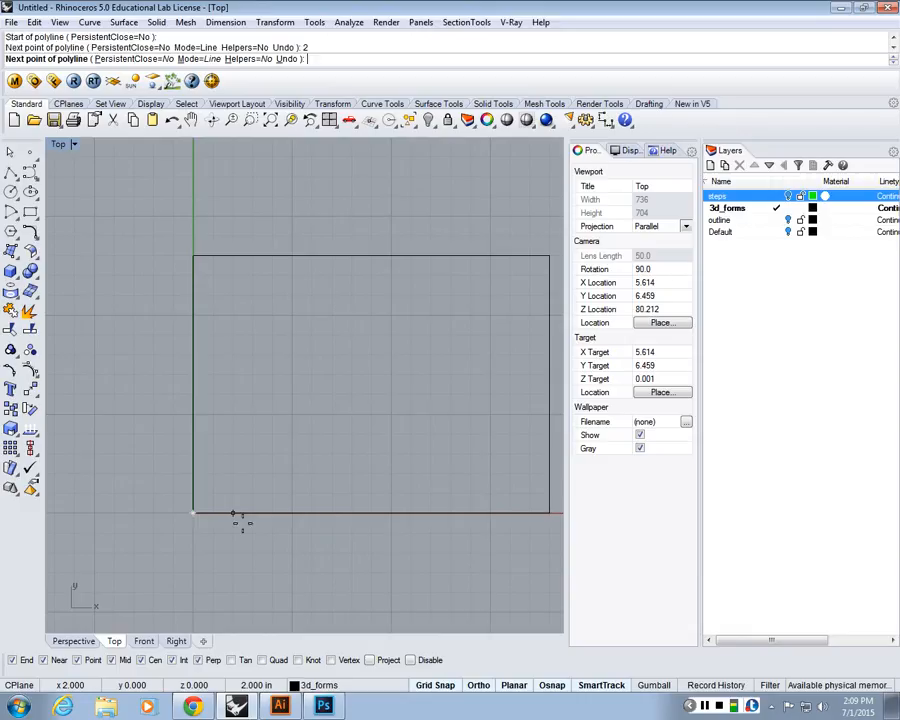
click(246, 368)
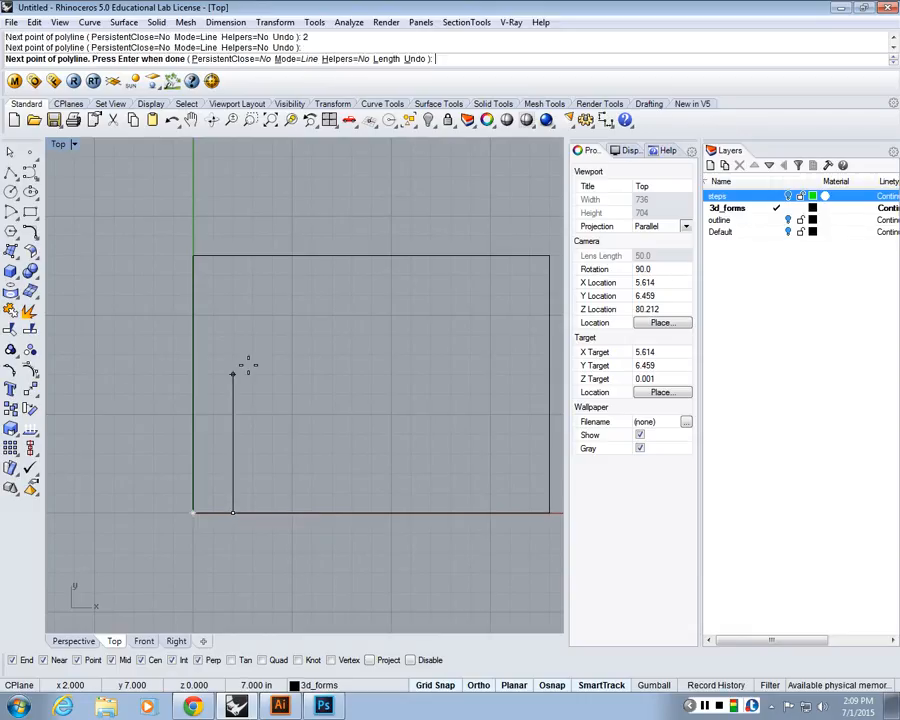
text(5)
key(Return)
click(241, 368)
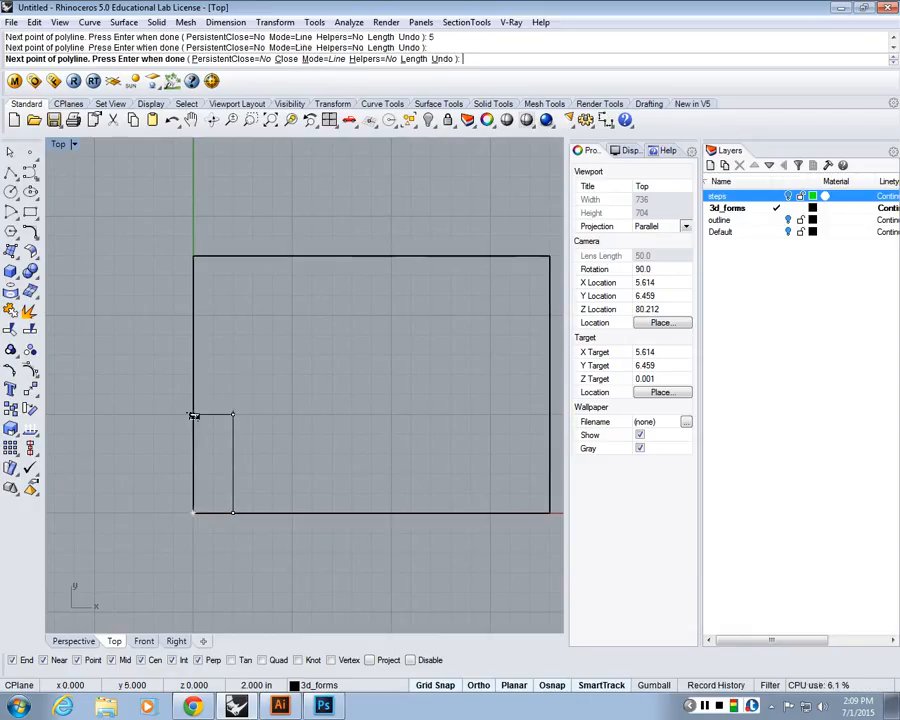
click(193, 415)
text(C)
key(Return)
click(196, 420)
key(Escape)
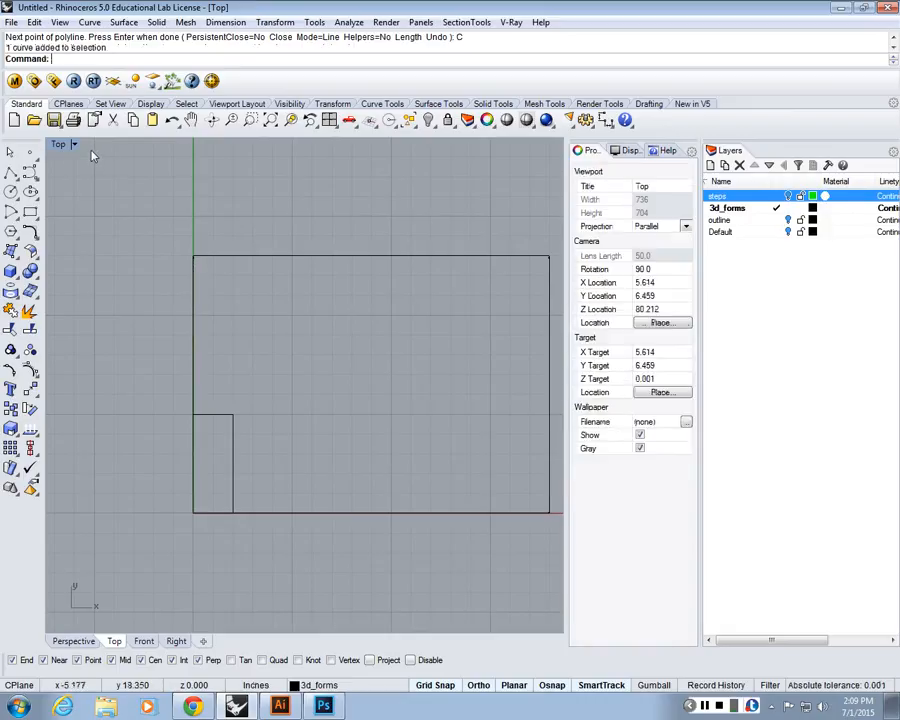
- Extrude the large 18 by 13 inch rectangle into a solid base slab 3/8 inch thick in the Perspective view
double_click(91, 145)
double_click(328, 145)
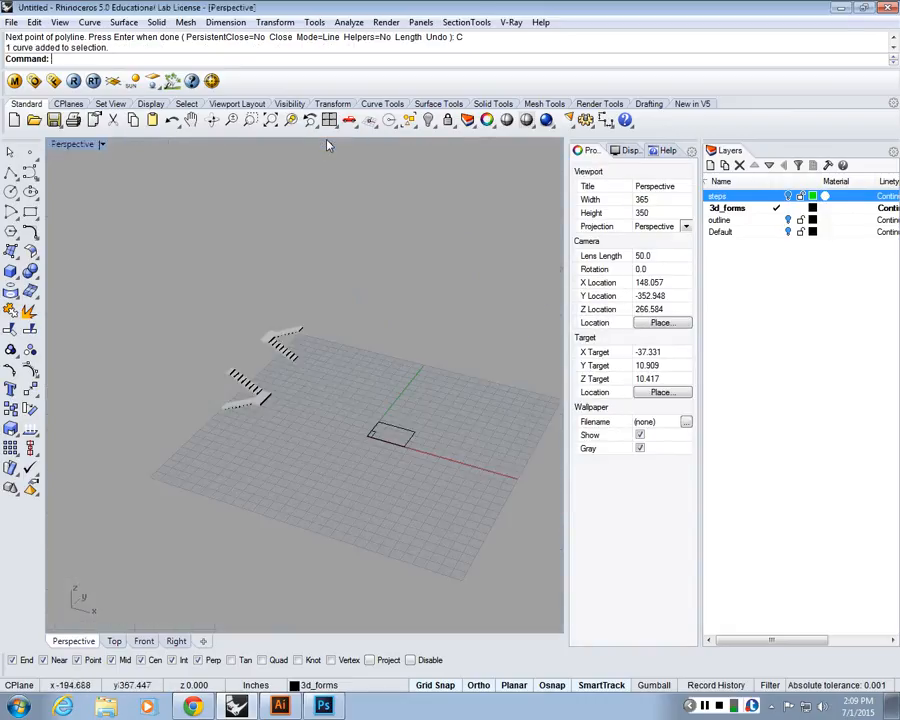
scroll(329, 418, up, 4)
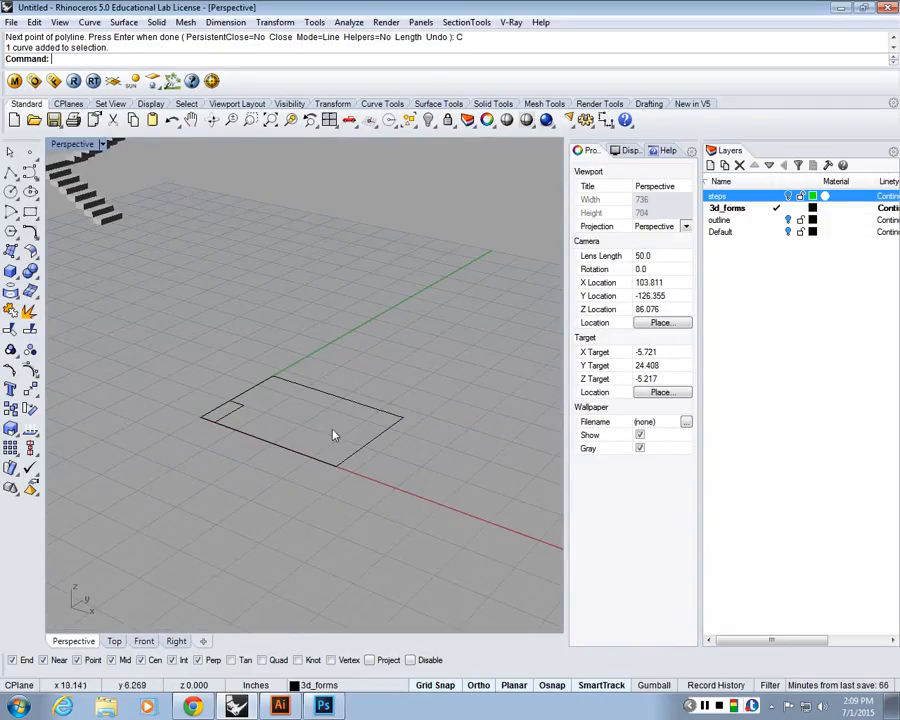
click(290, 447)
scroll(290, 442, up, 4)
text(E)
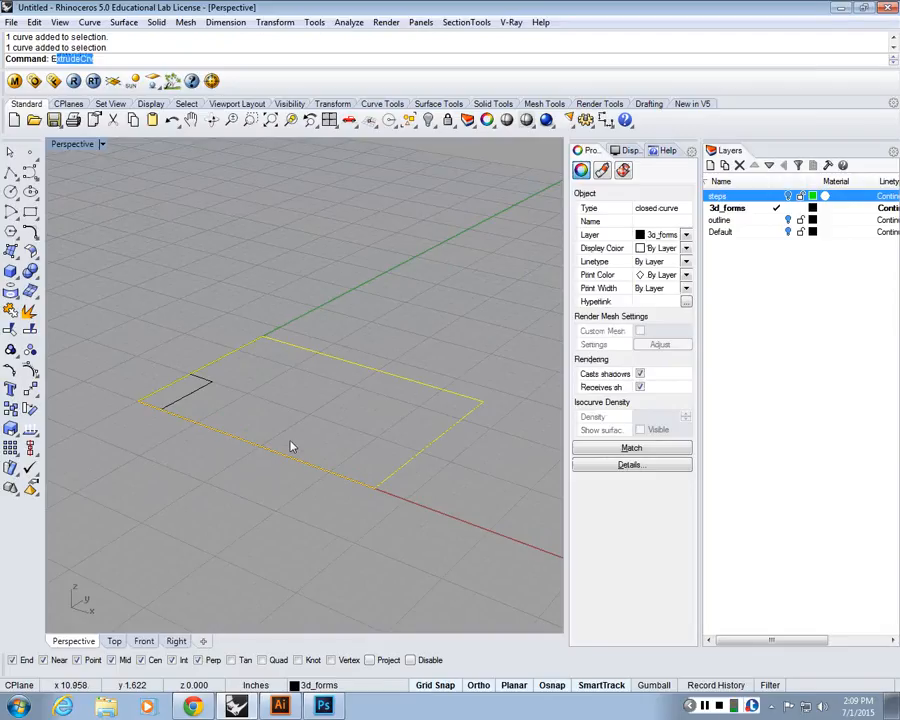
click(289, 446)
key(Return)
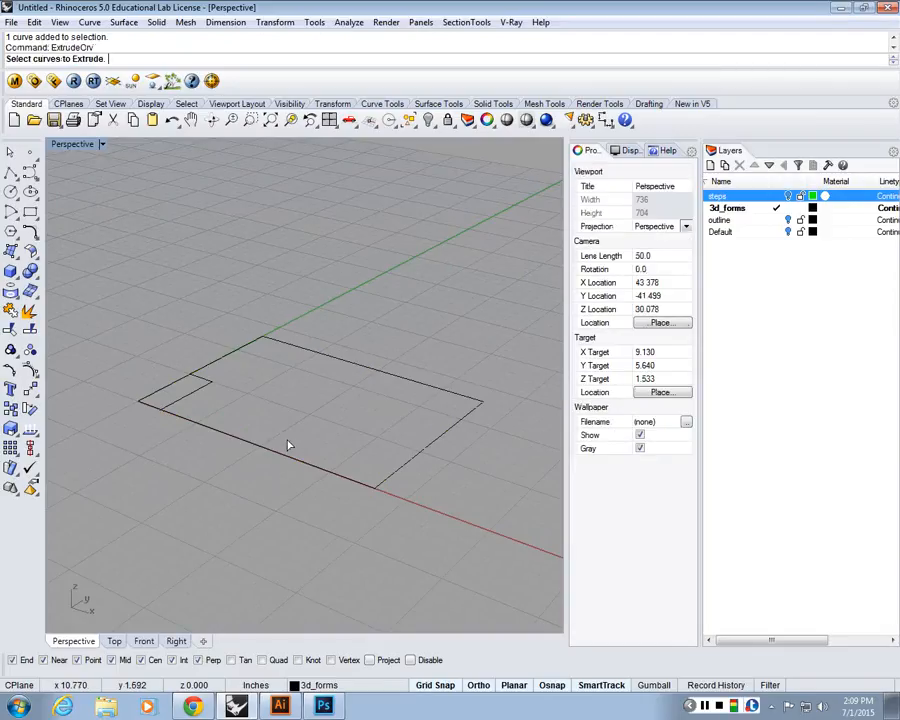
click(298, 461)
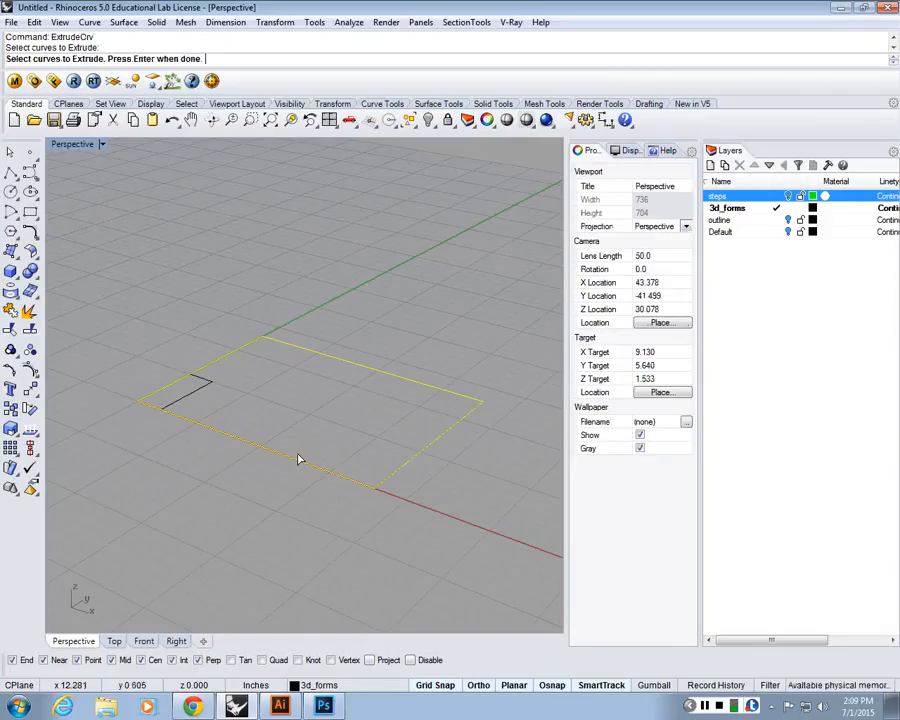
key(Return)
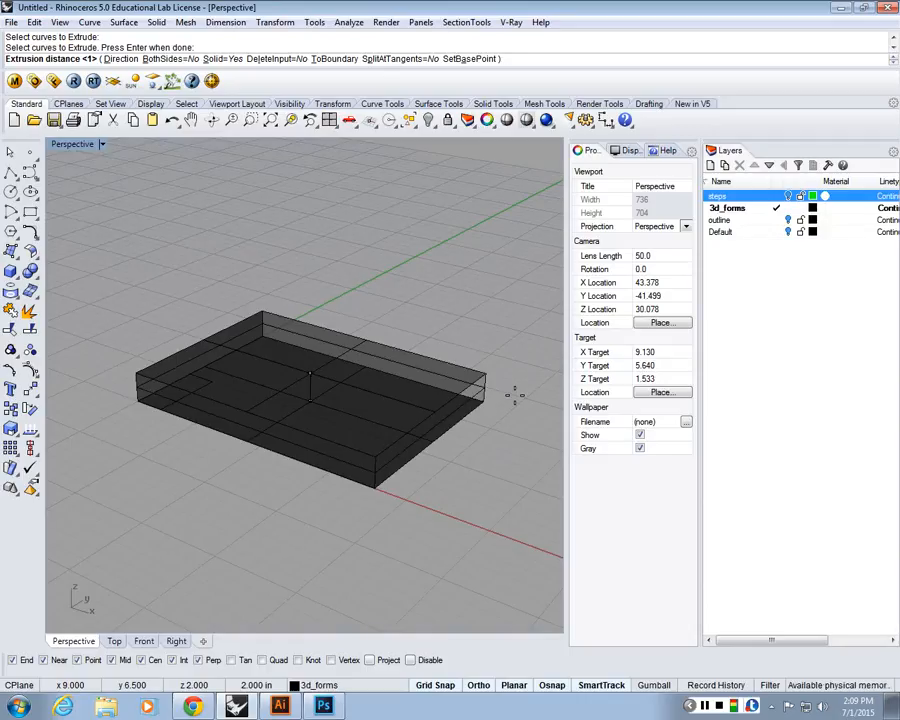
text(3/8)
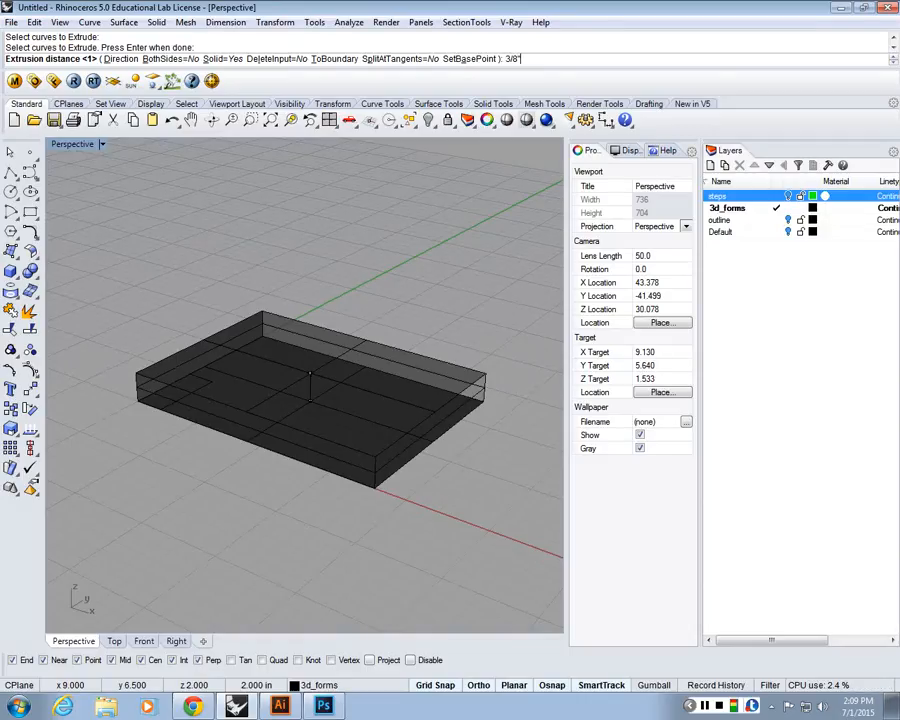
key(Return)
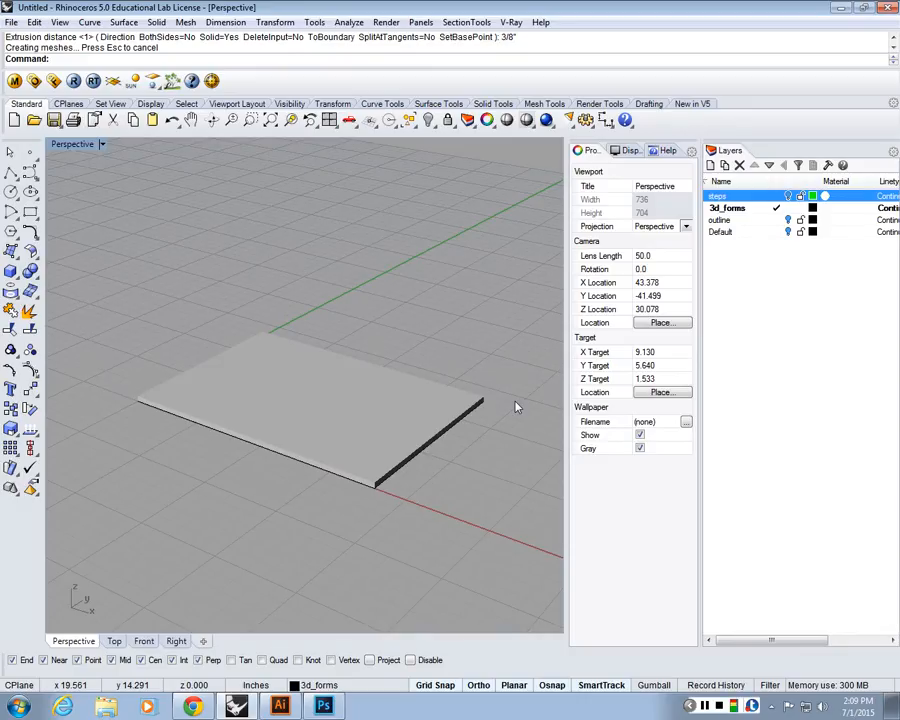
- Switch the Perspective view to Wireframe and extrude the small corner rectangle into a solid block 1 inch high
click(101, 144)
click(90, 181)
scroll(120, 360, up, 5)
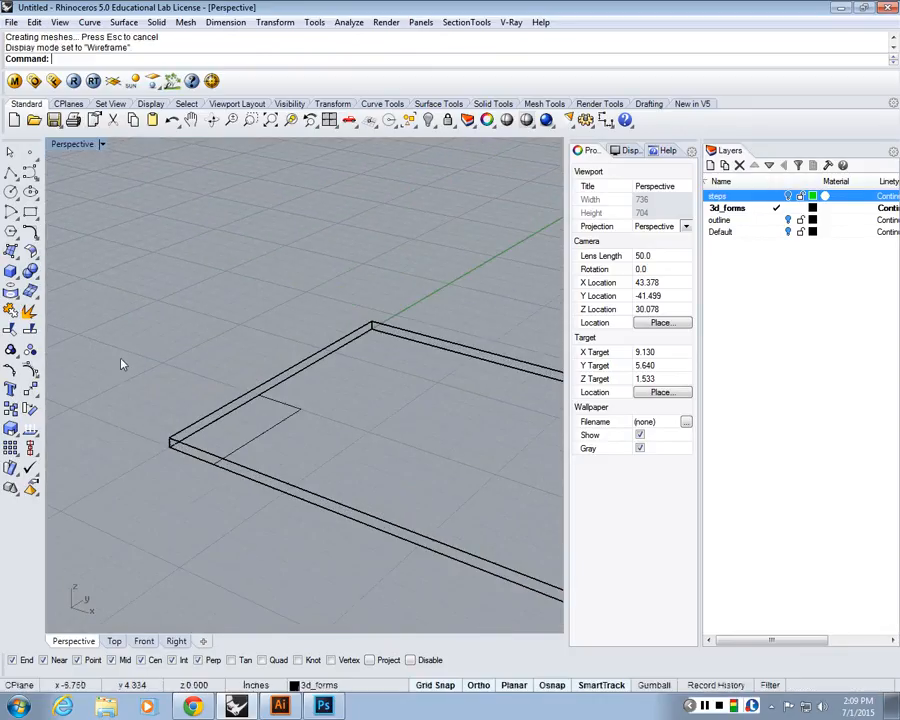
click(270, 434)
scroll(248, 443, up, 1)
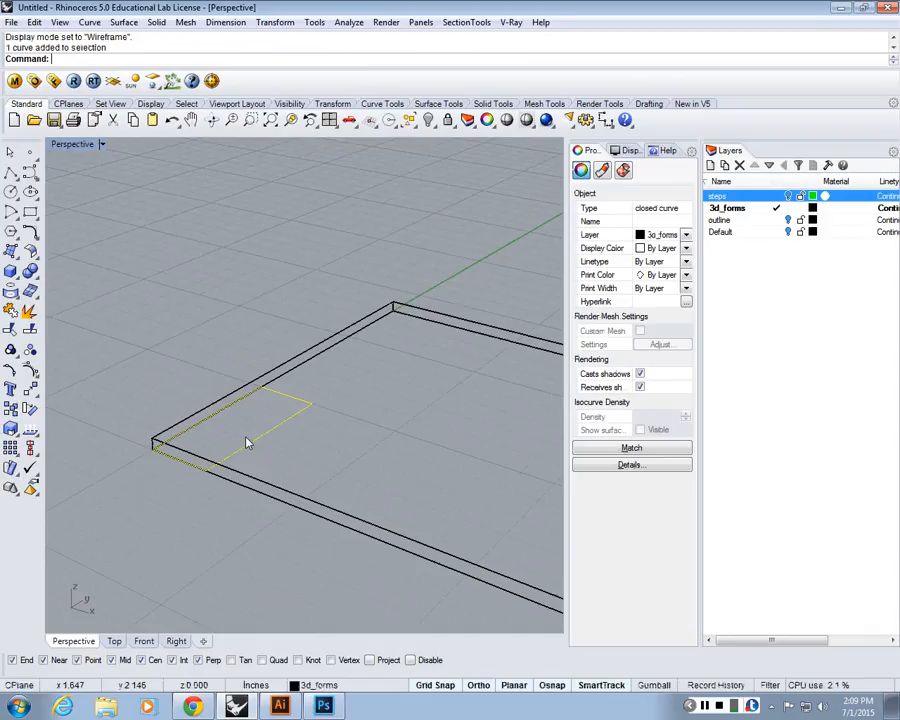
text(ExtrudeCrv)
key(Return)
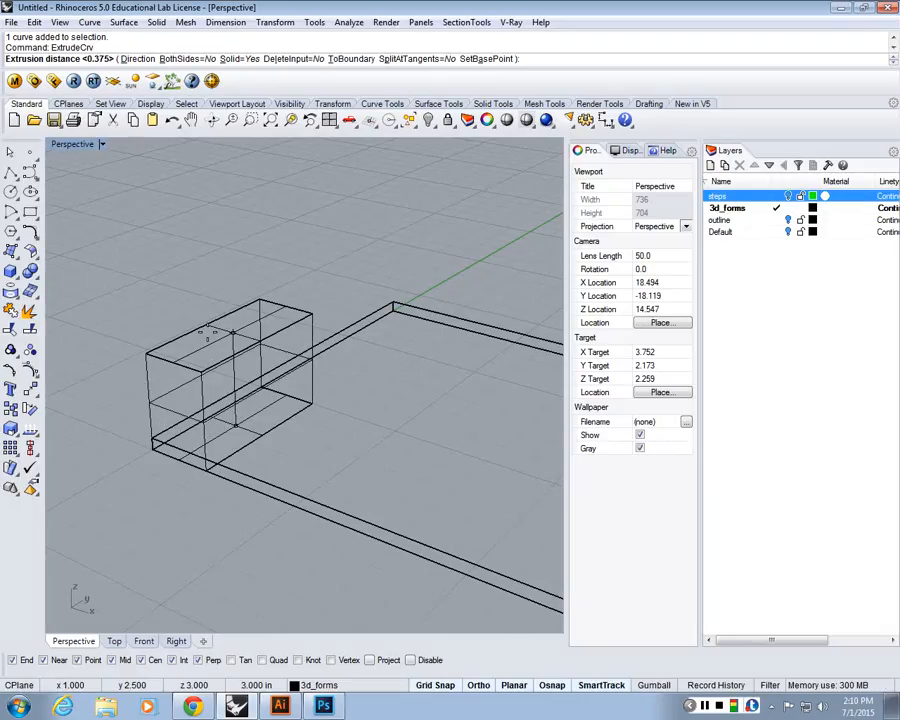
text(1)
key(Return)
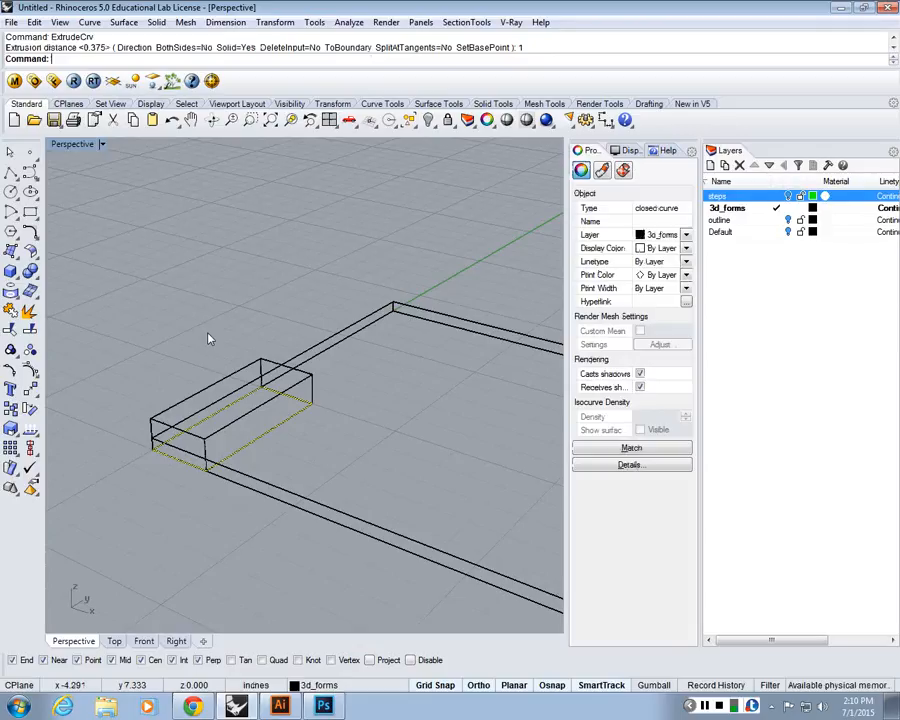
- Move the small block vertically from its bottom corner at the origin onto the top corner of the base slab
click(216, 426)
text(m)
key(Return)
scroll(150, 450, up, 3)
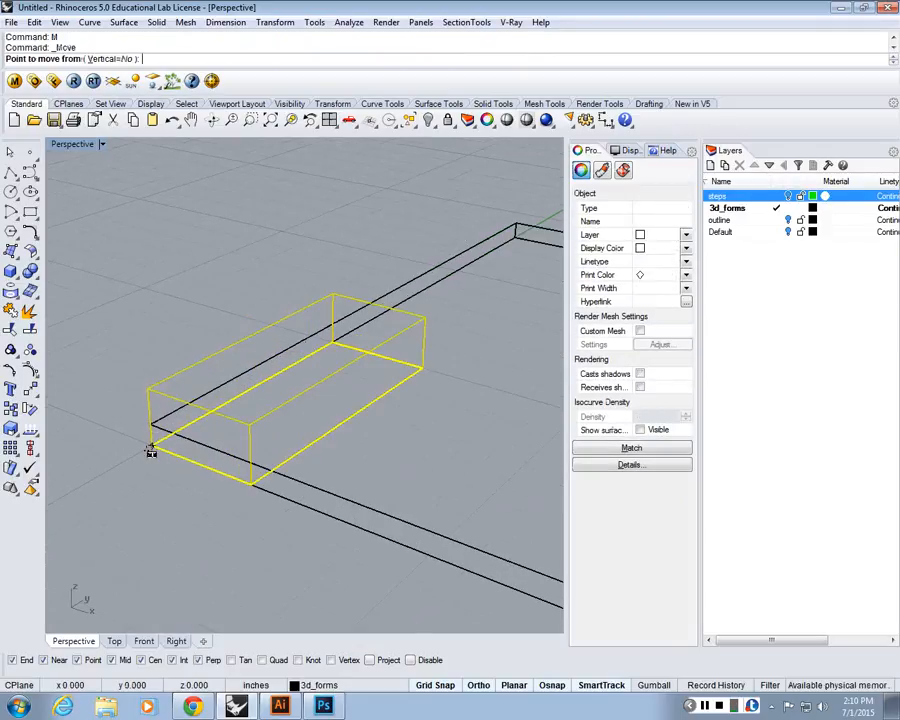
click(150, 451)
click(145, 396)
click(118, 237)
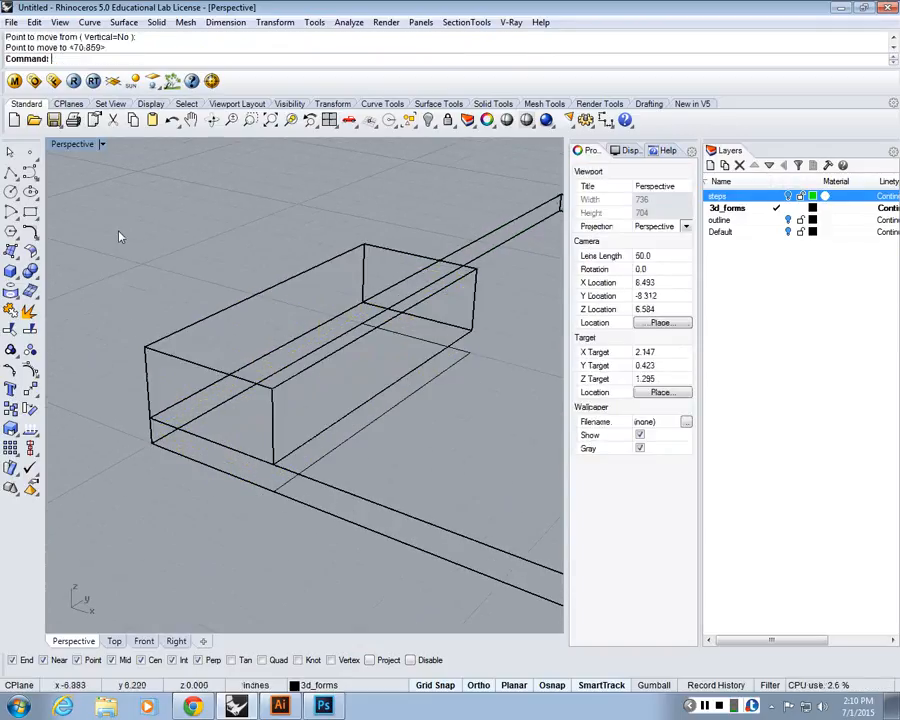
- Set the Perspective view to the Rendered display mode
click(101, 144)
click(158, 207)
scroll(152, 240, down, 3)
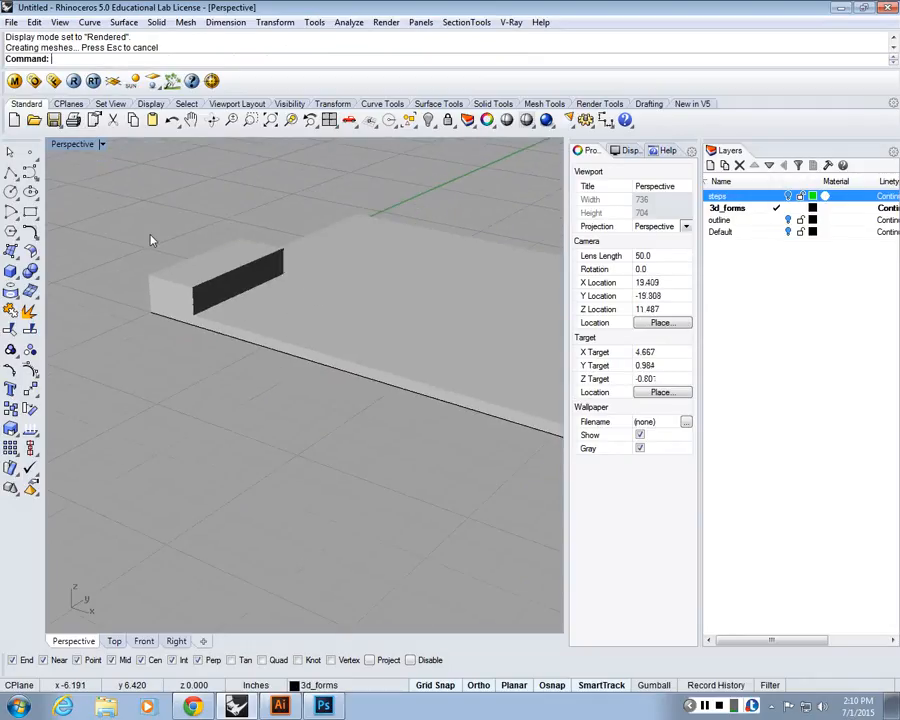
right_drag(152, 240, 207, 310)
scroll(195, 270, up, 4)
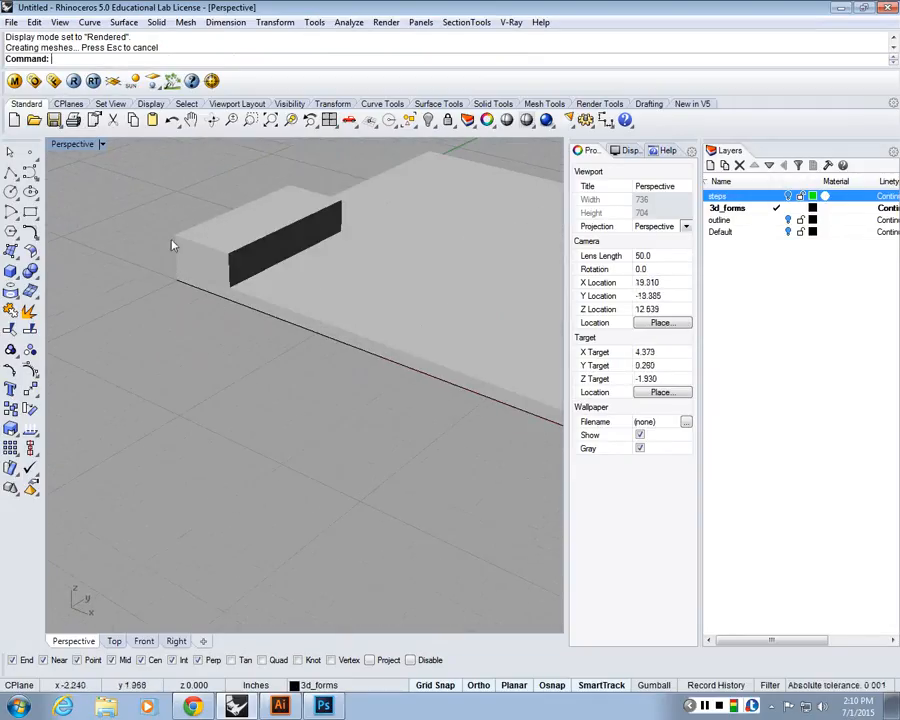
- Copy the base slab from its bottom corner at the origin to the top corner of the small block
click(328, 265)
scroll(241, 270, down, 5)
scroll(231, 266, up, 4)
text(Co)
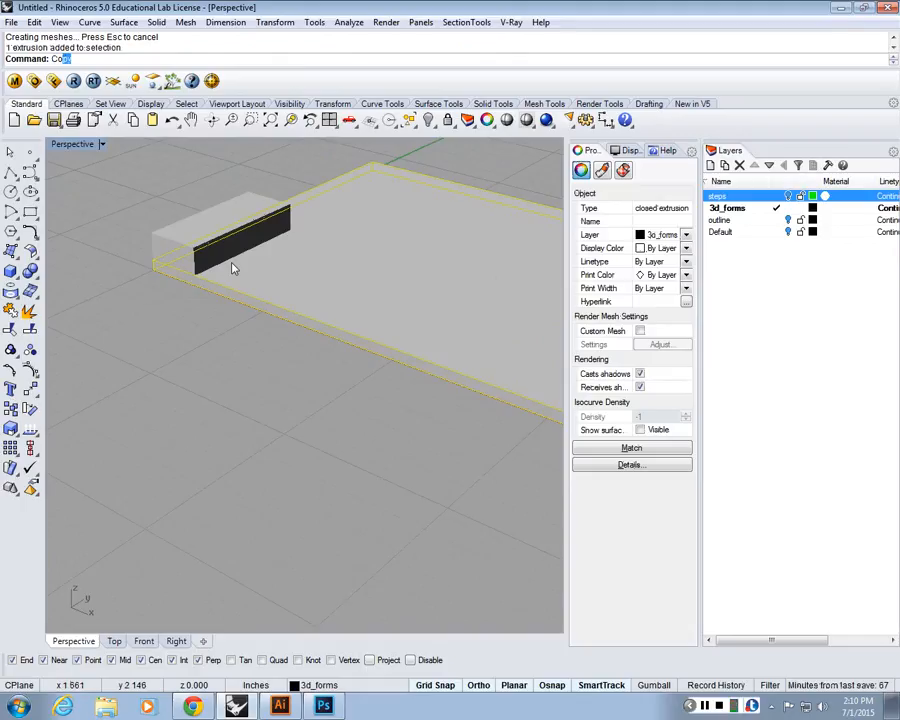
key(Return)
scroll(190, 360, up, 5)
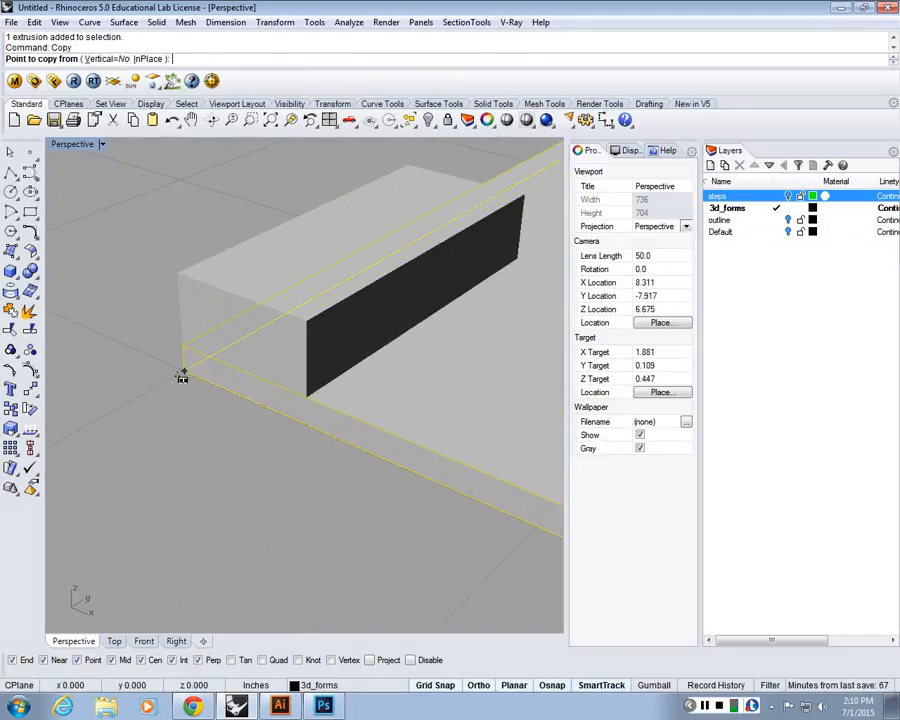
click(181, 376)
scroll(178, 300, up, 5)
click(180, 268)
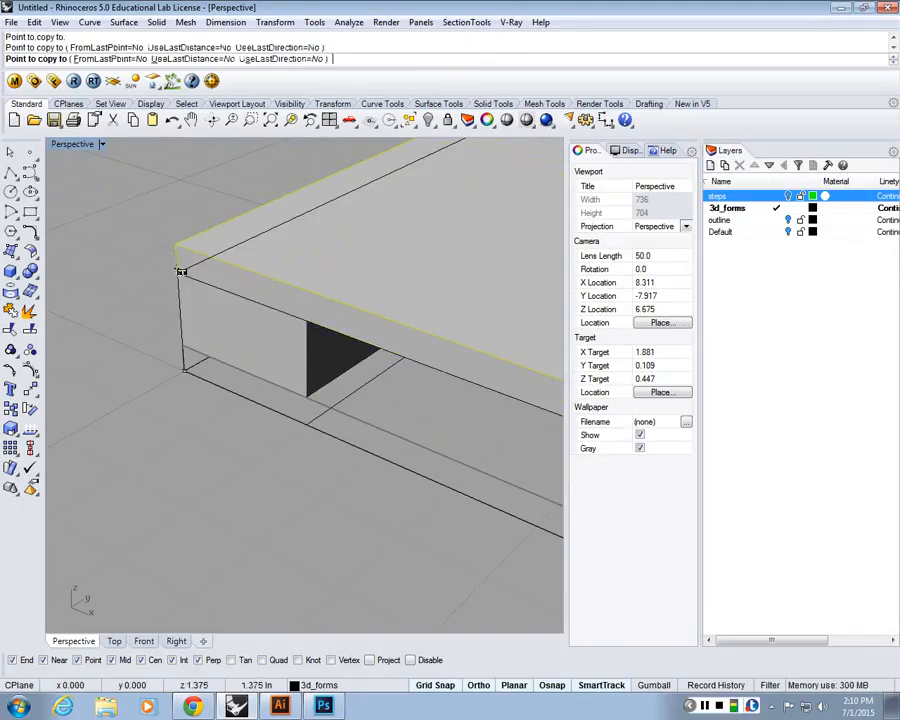
key(Escape)
- Scale the copied top slab vertically in one dimension from its bottom corner to a thickness of 1/8 inch
scroll(240, 335, down, 6)
right_drag(258, 348, 264, 310)
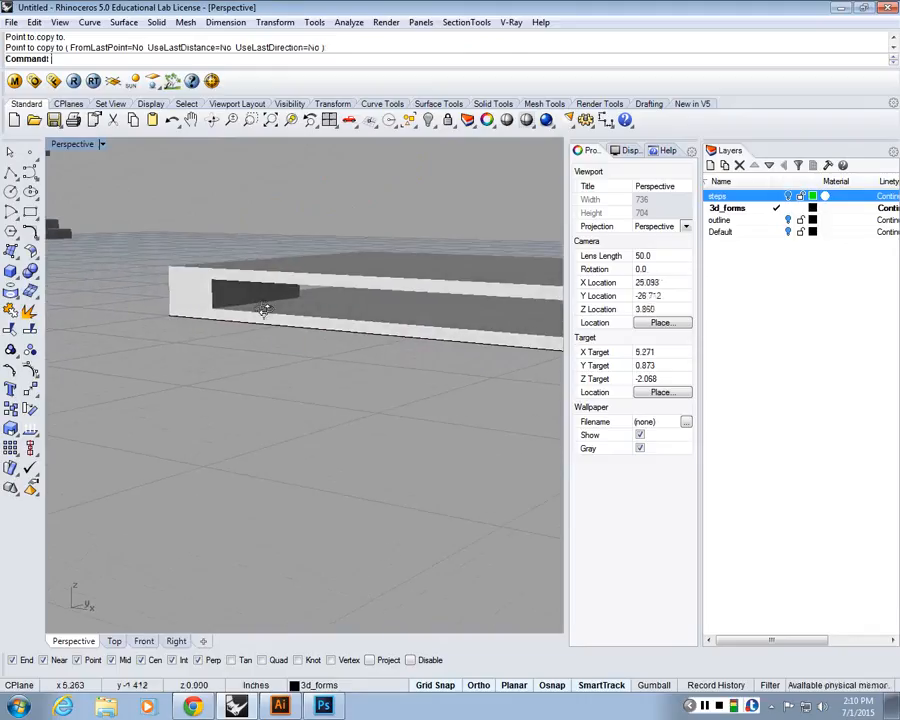
scroll(264, 310, up, 4)
scroll(235, 217, up, 2)
click(235, 217)
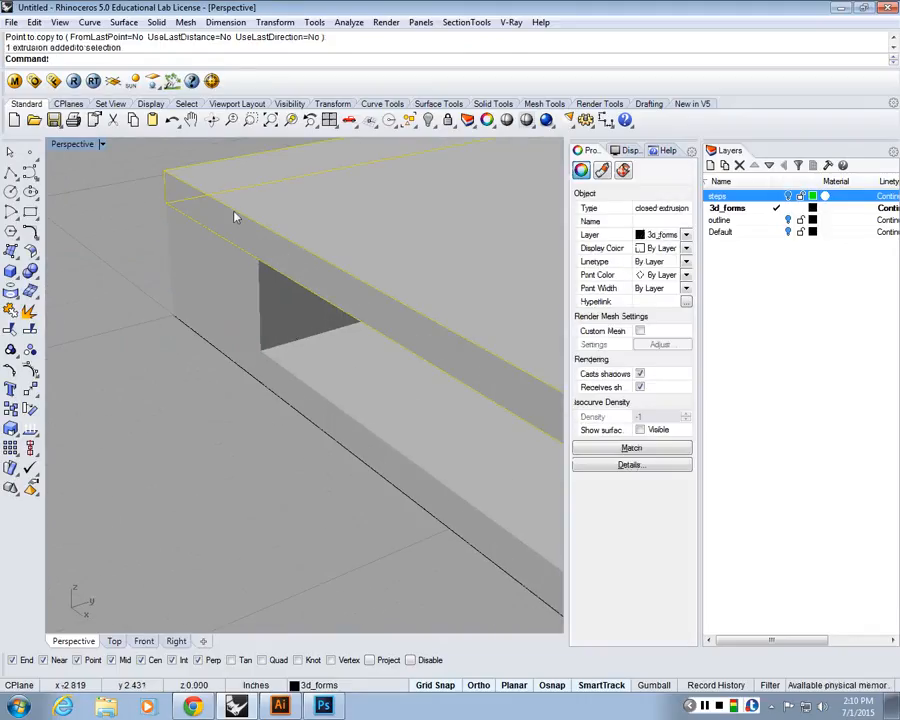
text(sc)
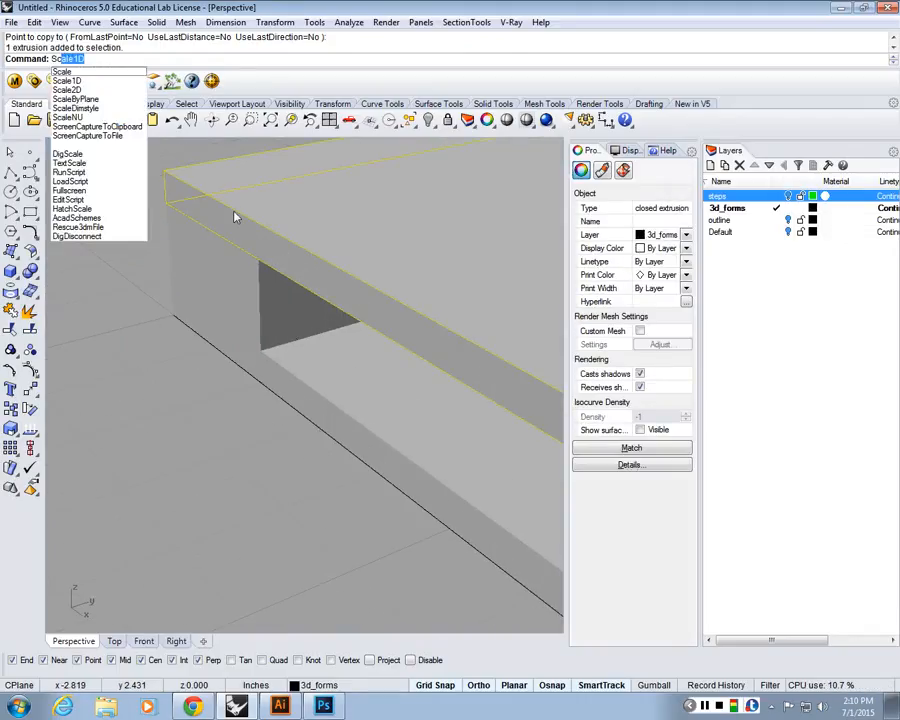
key(Return)
click(164, 201)
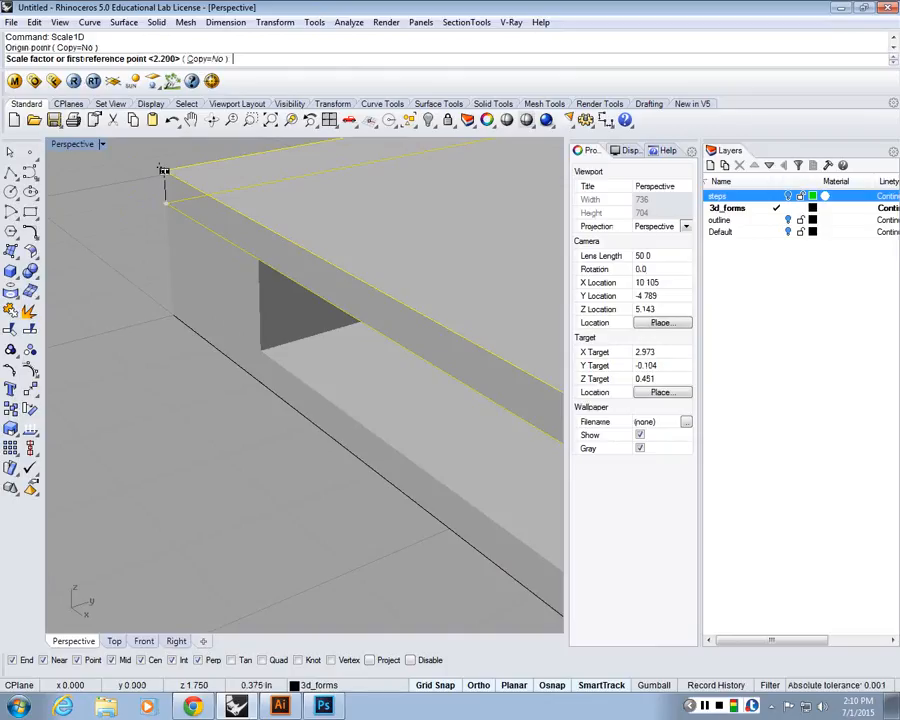
click(164, 171)
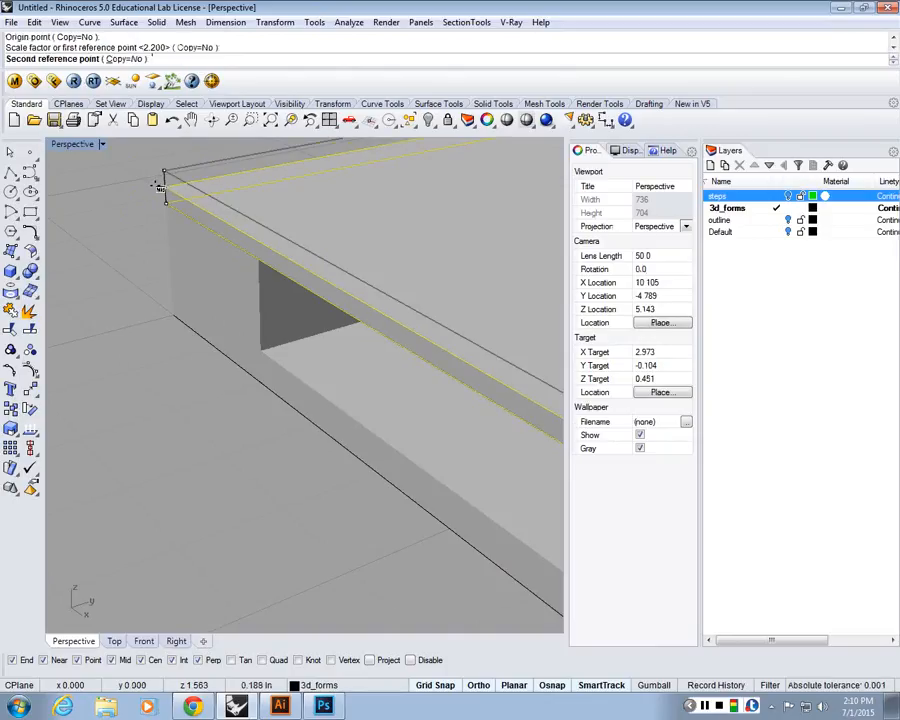
text(1/8)
key(Return)
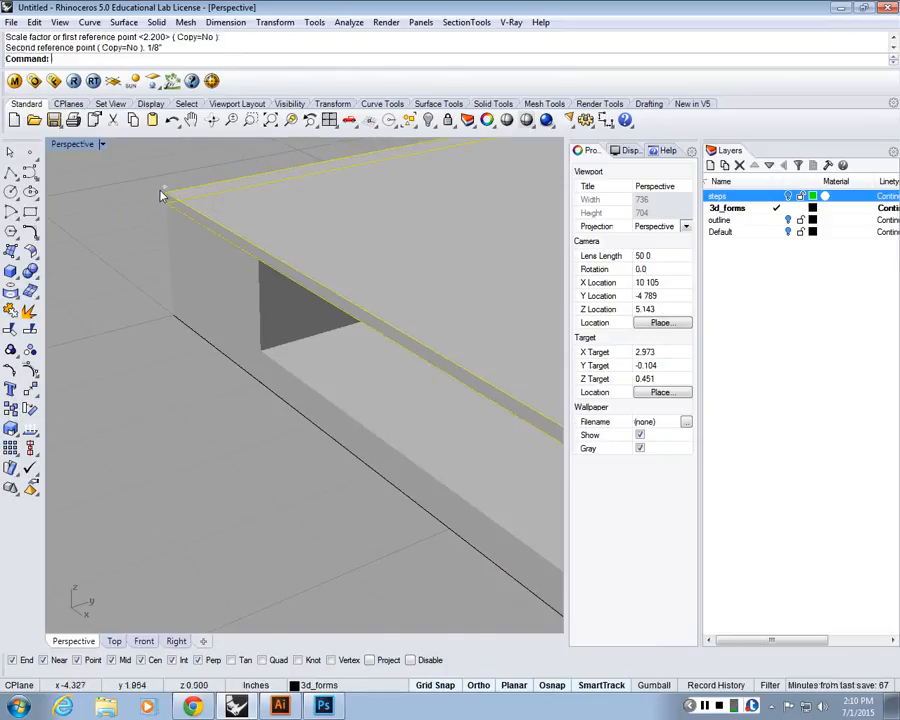
scroll(176, 546, down, 5)
click(283, 432)
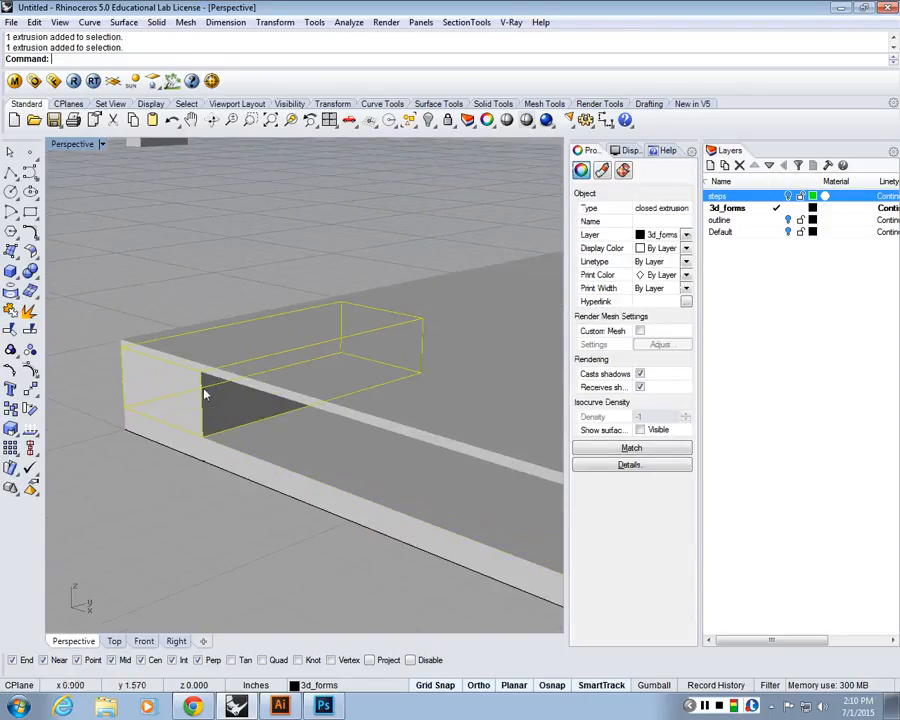
click(193, 543)
click(259, 389)
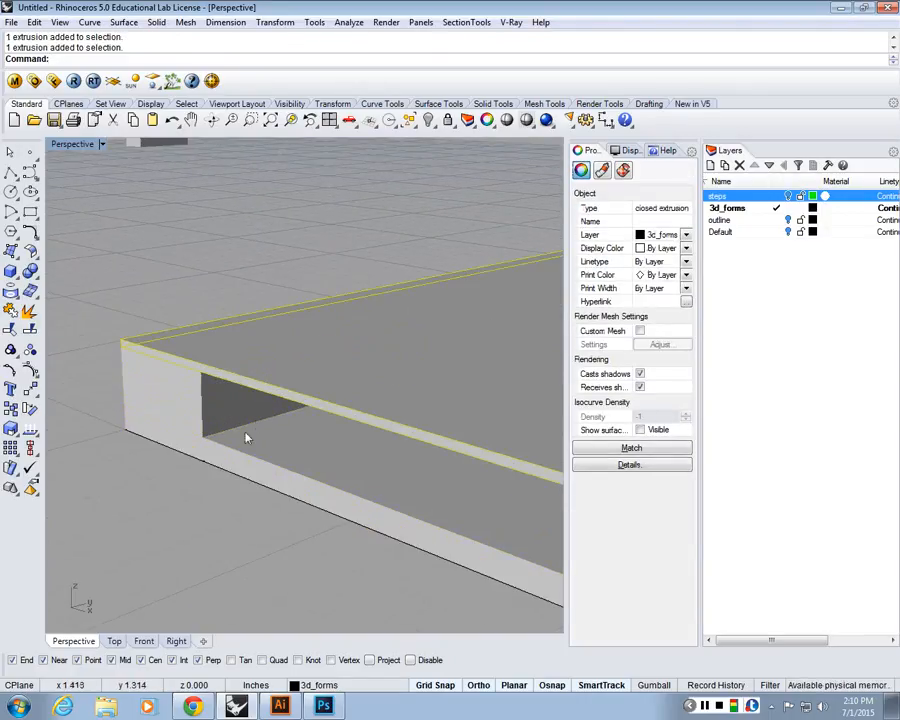
scroll(245, 436, down, 6)
key(Escape)
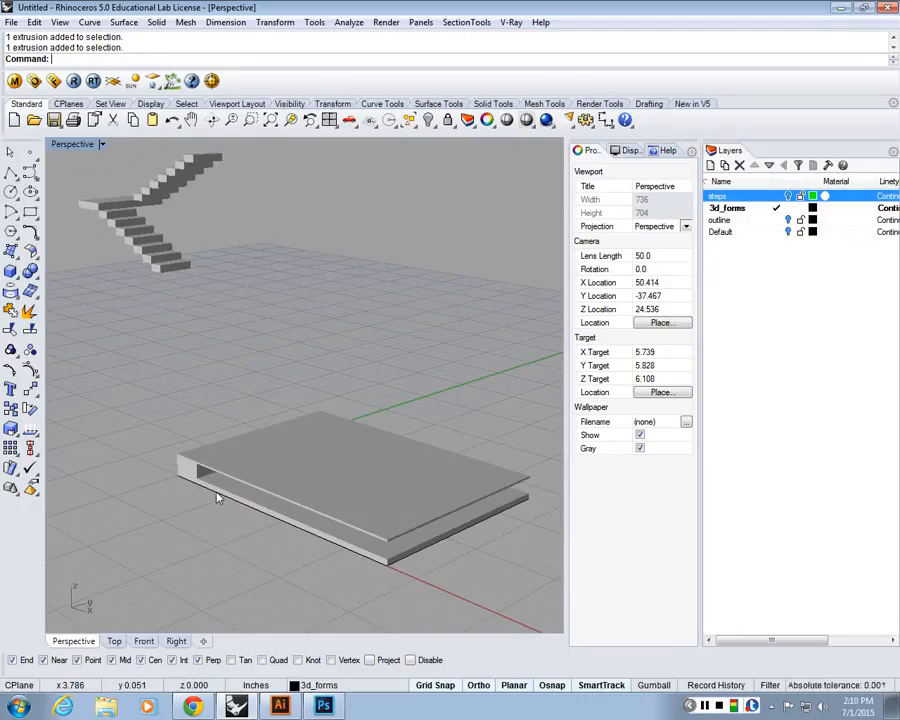
click(705, 706)
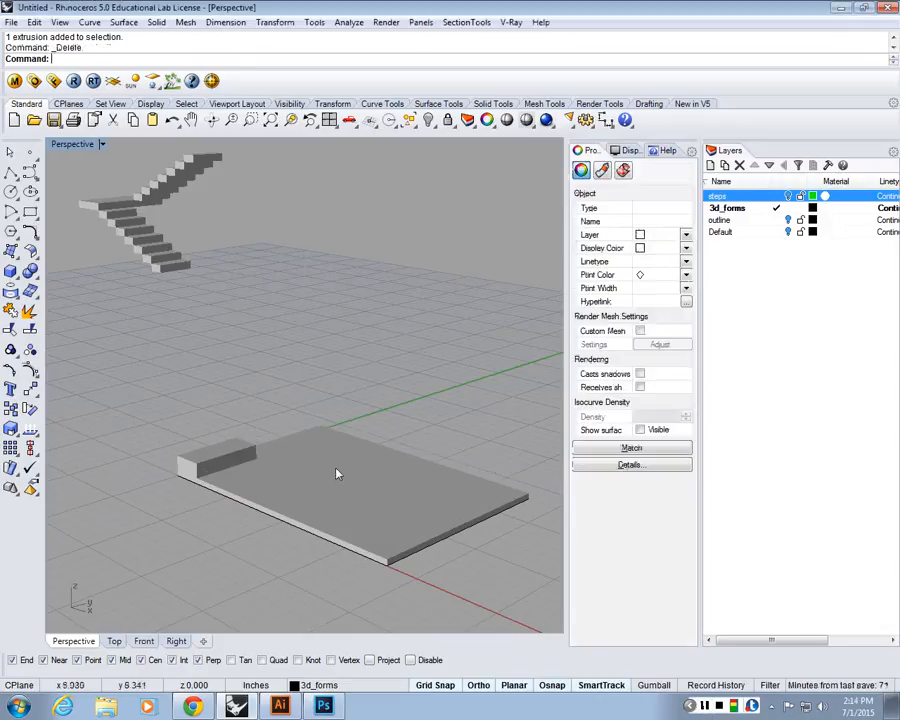
- Delete the thin top slab, and in the Top view delete the small corner block together with its outline
key(Delete)
right_drag(367, 490, 78, 152)
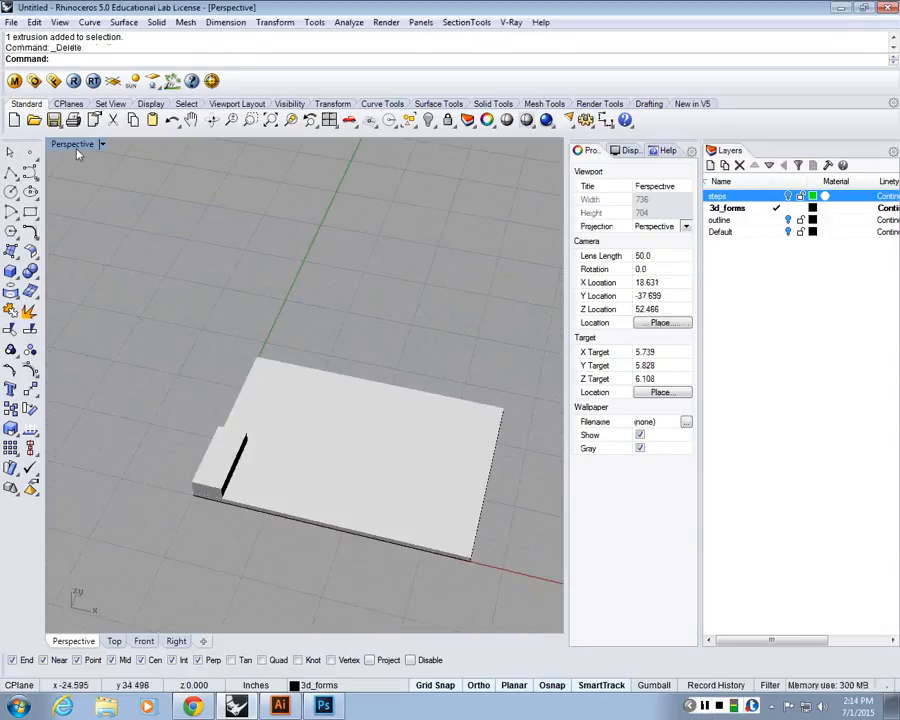
double_click(77, 150)
double_click(60, 145)
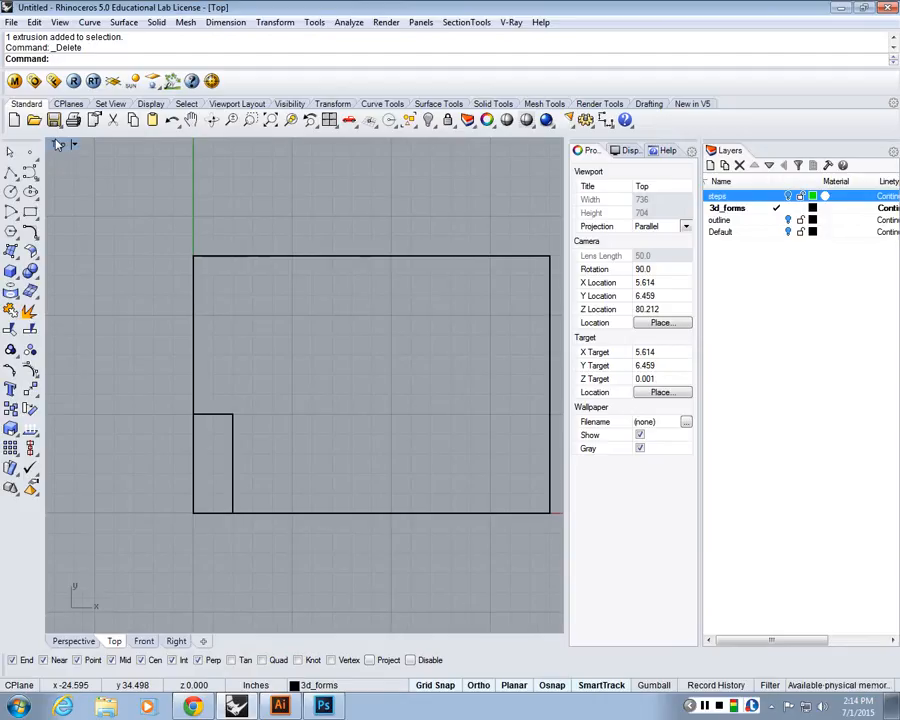
scroll(125, 145, down, 6)
scroll(219, 338, up, 6)
drag(196, 328, 146, 268)
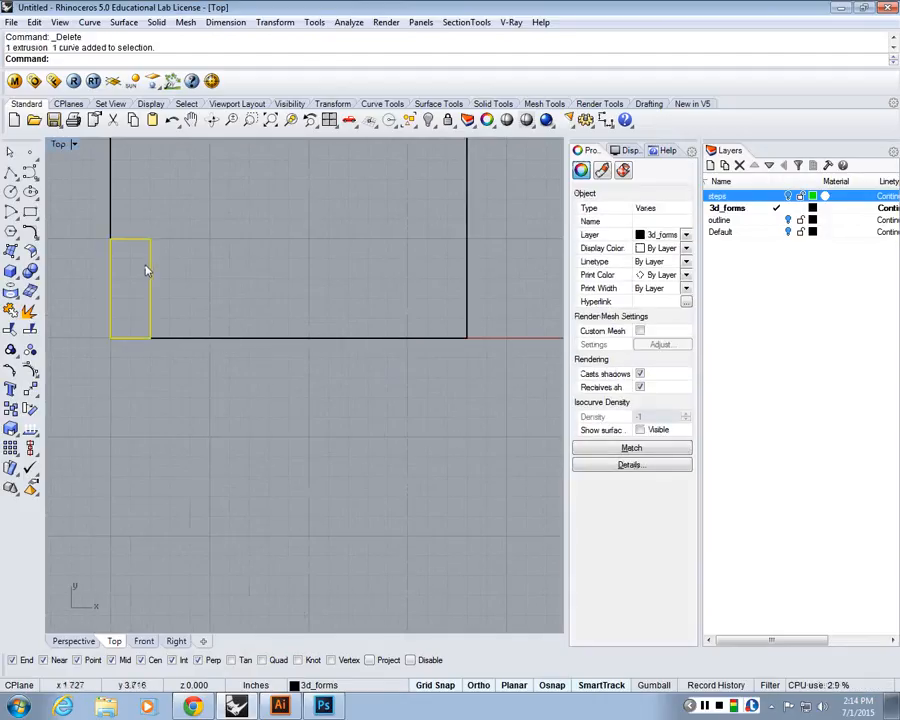
key(Delete)
right_drag(188, 279, 224, 390)
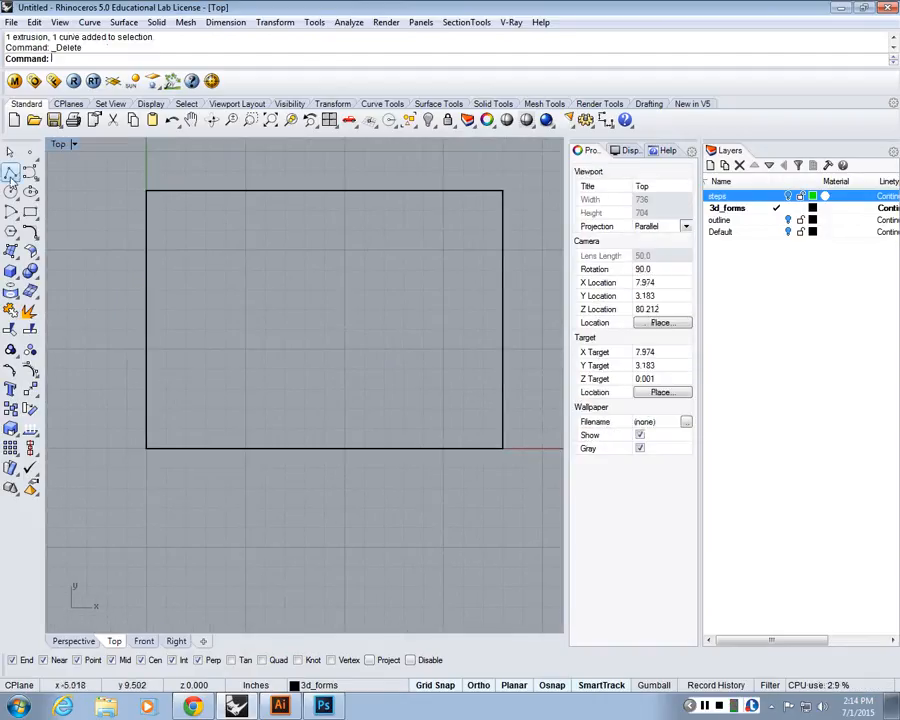
- Draw a closed rectangular polyline 5 inches deep and 8 inches wide from the base slab's origin corner in the Top view
click(10, 172)
right_drag(143, 484, 167, 527)
click(170, 490)
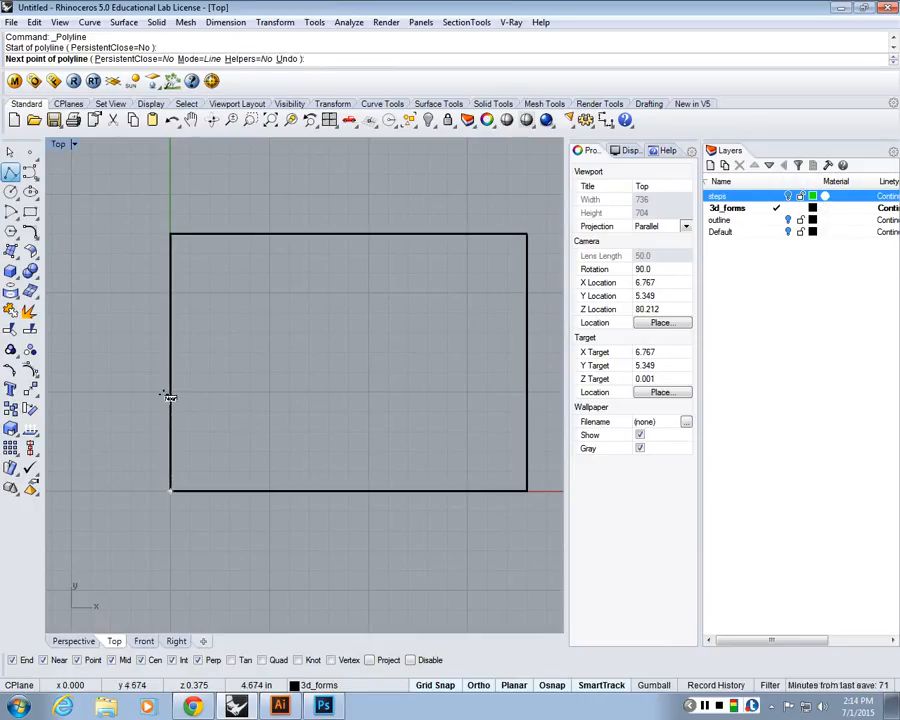
text(5)
key(Return)
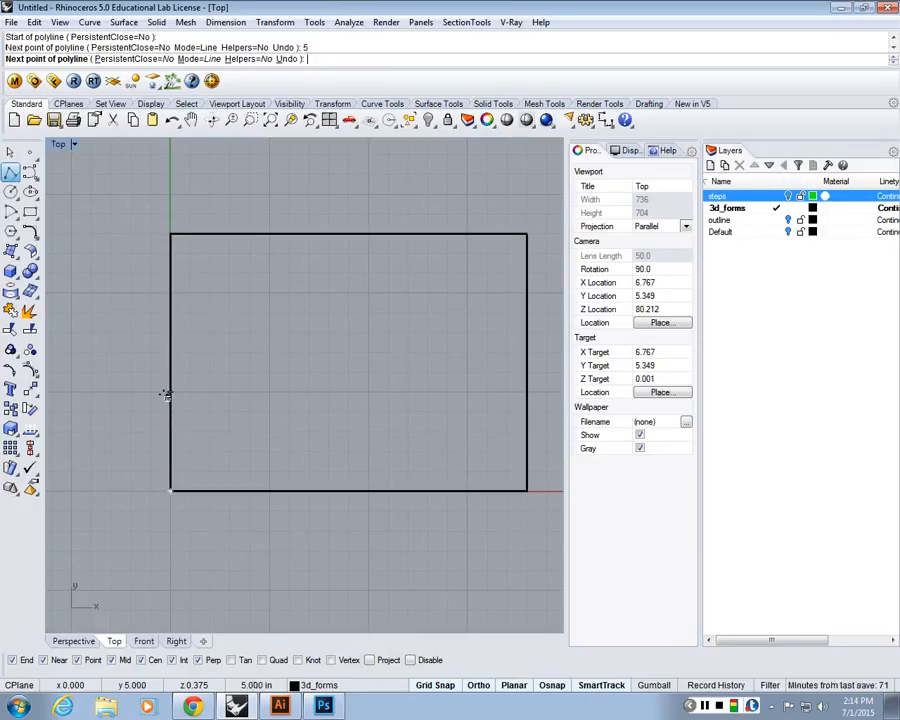
click(168, 392)
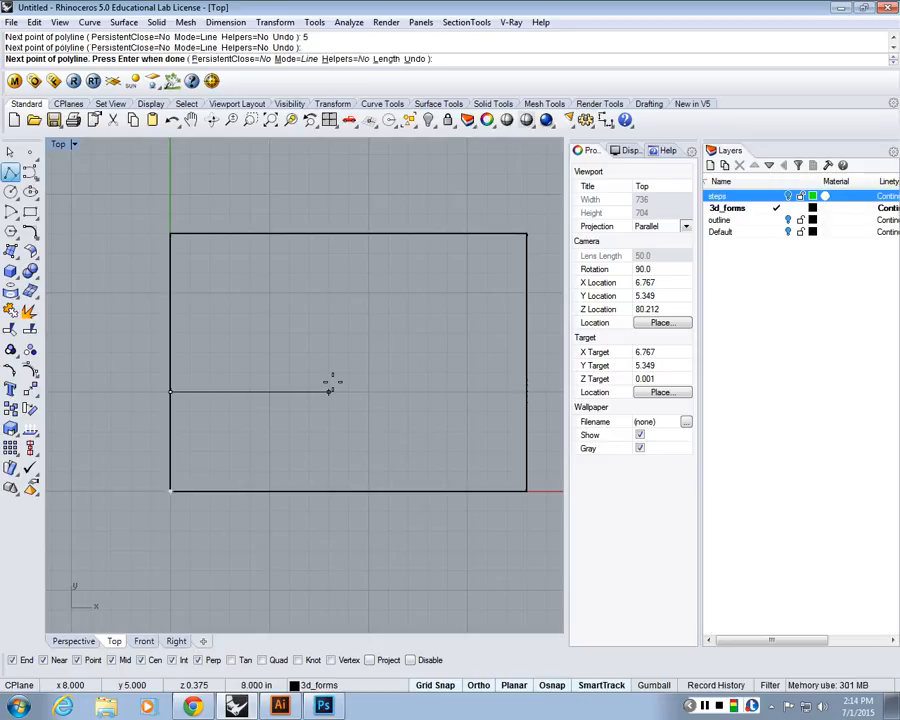
text(8)
key(Return)
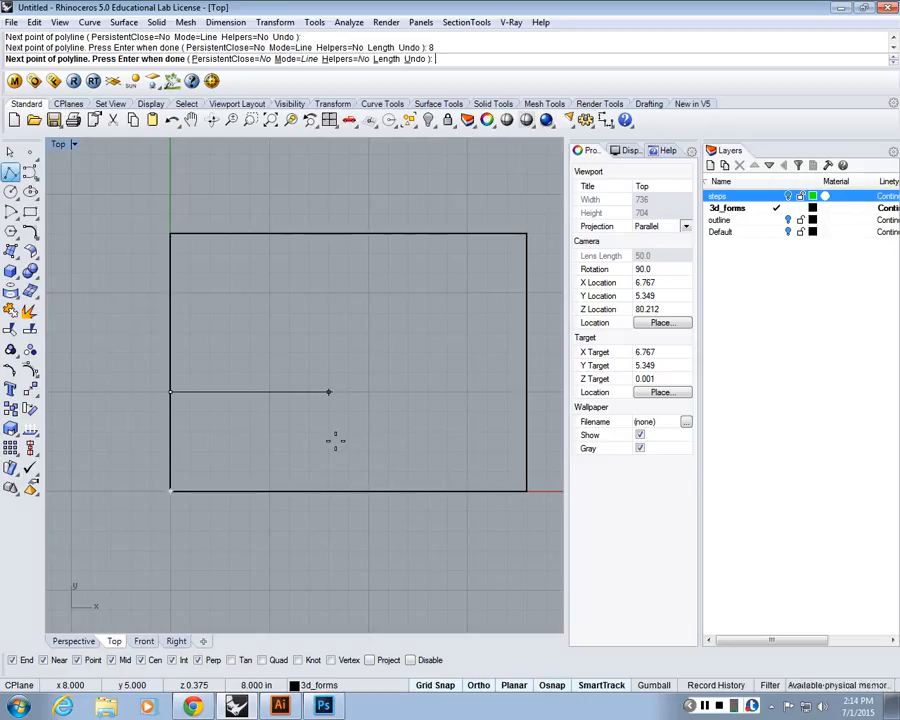
click(328, 490)
text(C)
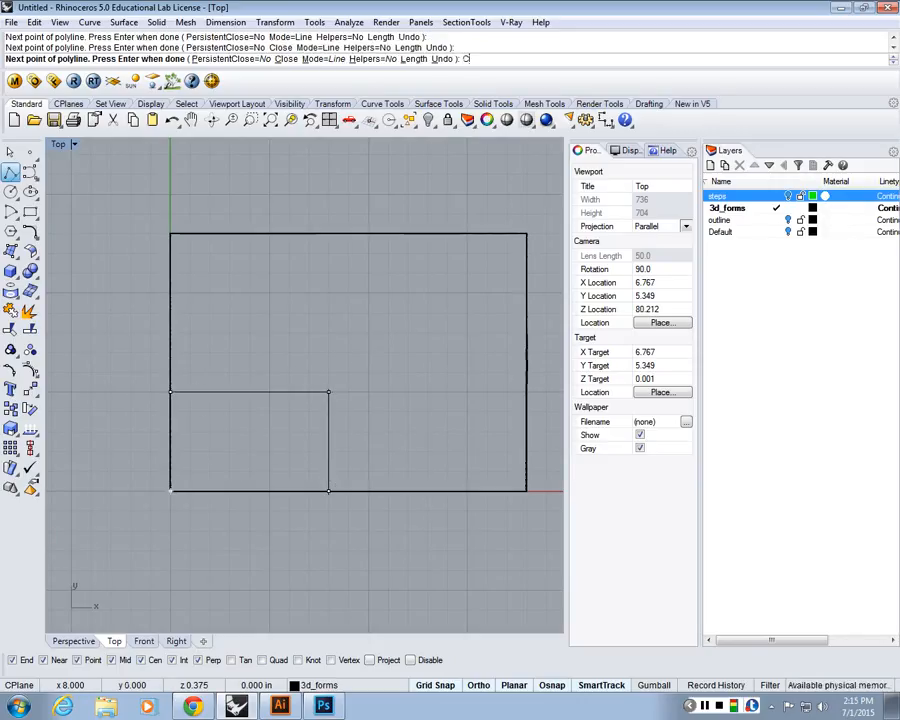
key(Return)
- Draw a closed L-shaped polyline along the slab's far edges, with inner sides 12 and 7 inches long and a 6 inch end
key(Return)
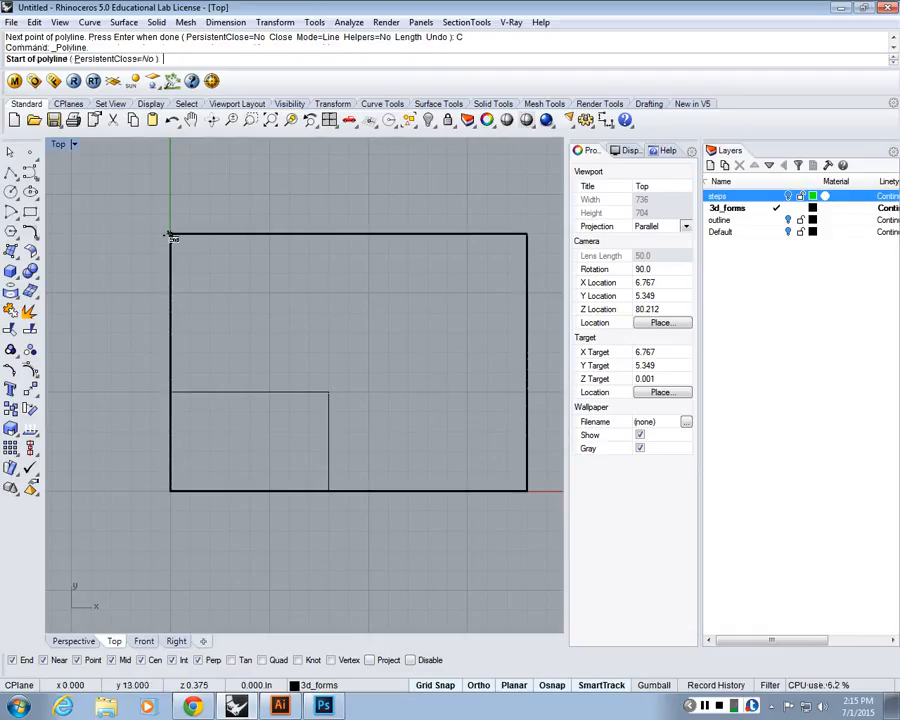
click(169, 235)
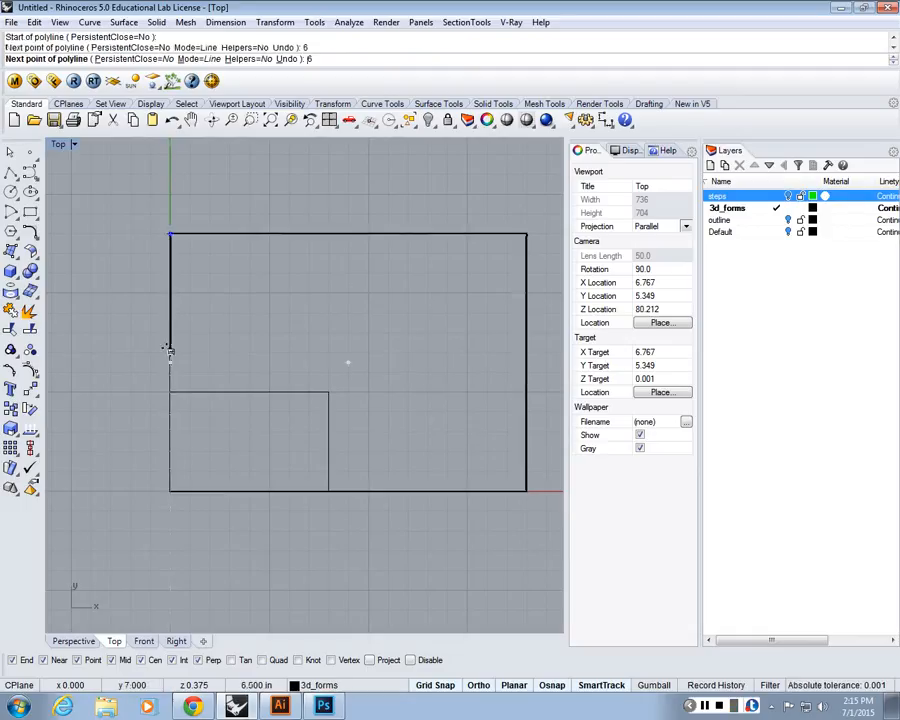
click(170, 352)
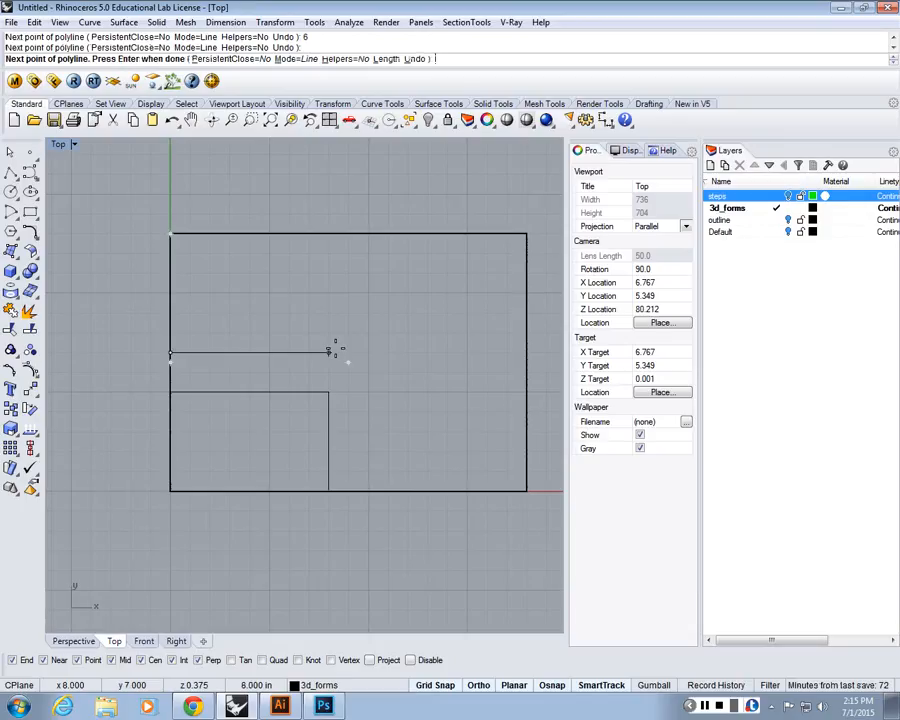
text(12)
key(Return)
click(407, 352)
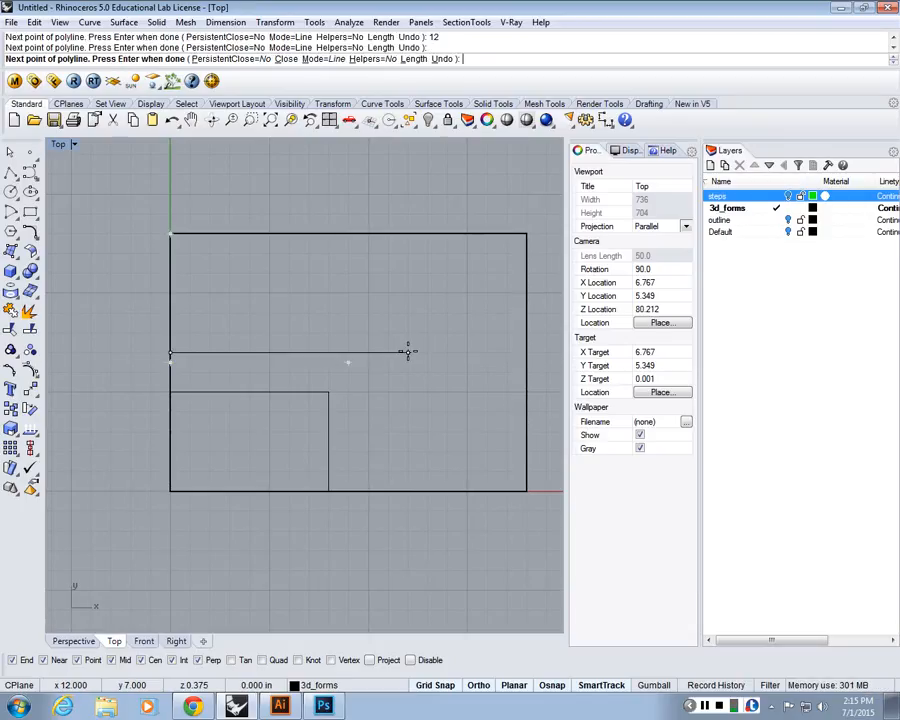
text(7)
key(Return)
click(405, 489)
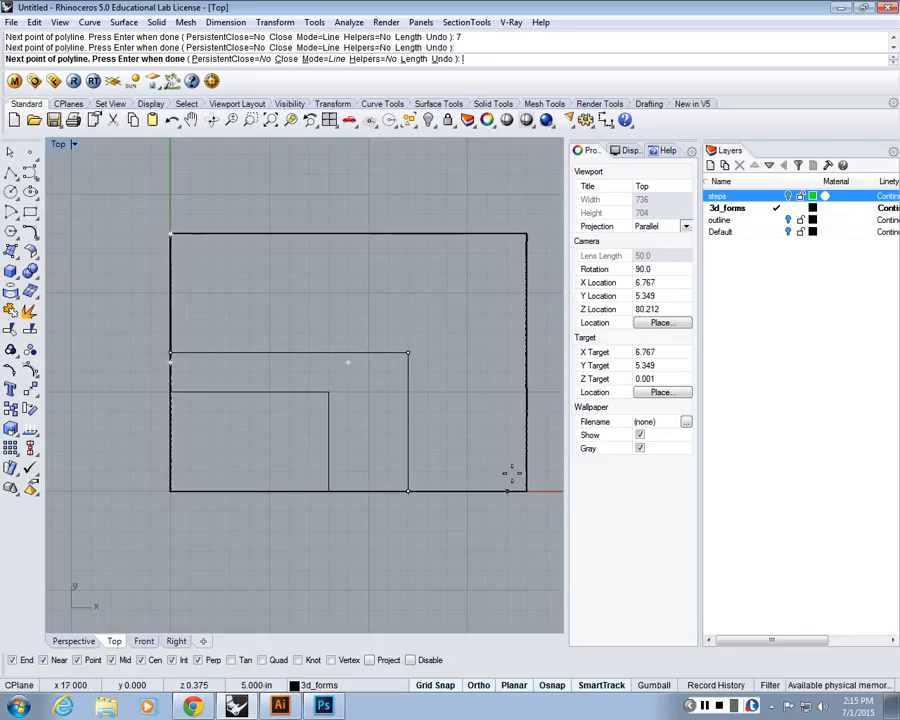
click(526, 490)
click(526, 233)
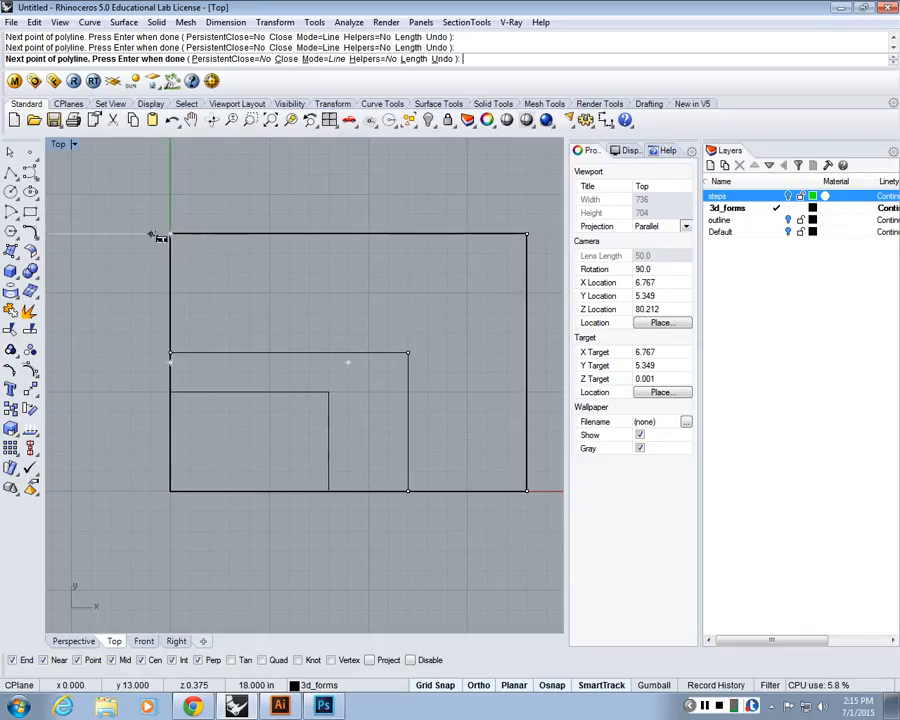
click(171, 238)
- In the Perspective view, extrude the 8 by 5 inch rectangle 1 inch upward as a solid
click(241, 356)
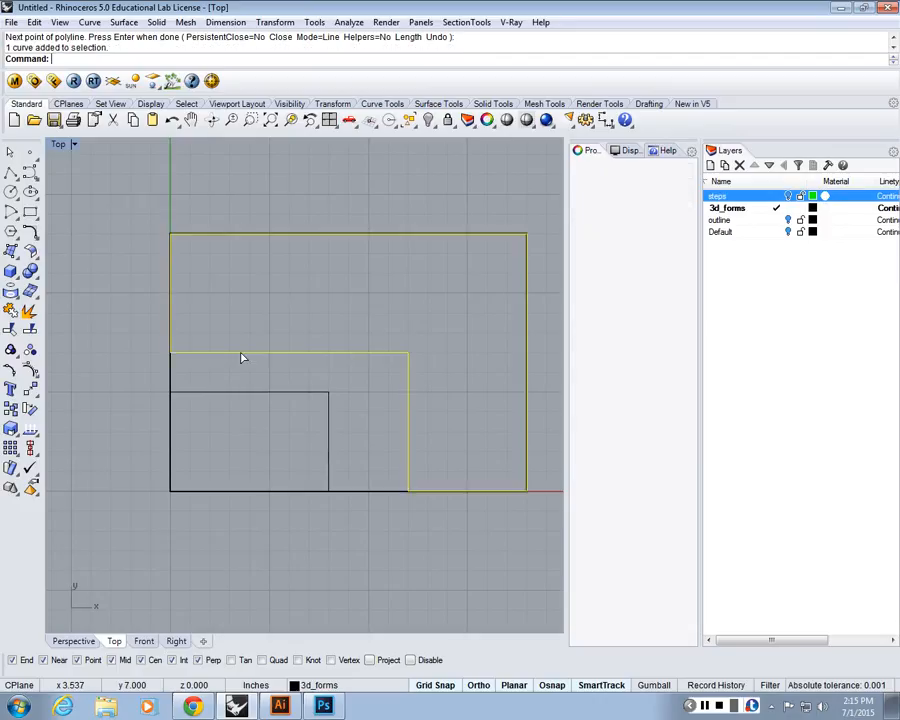
shift+click(265, 394)
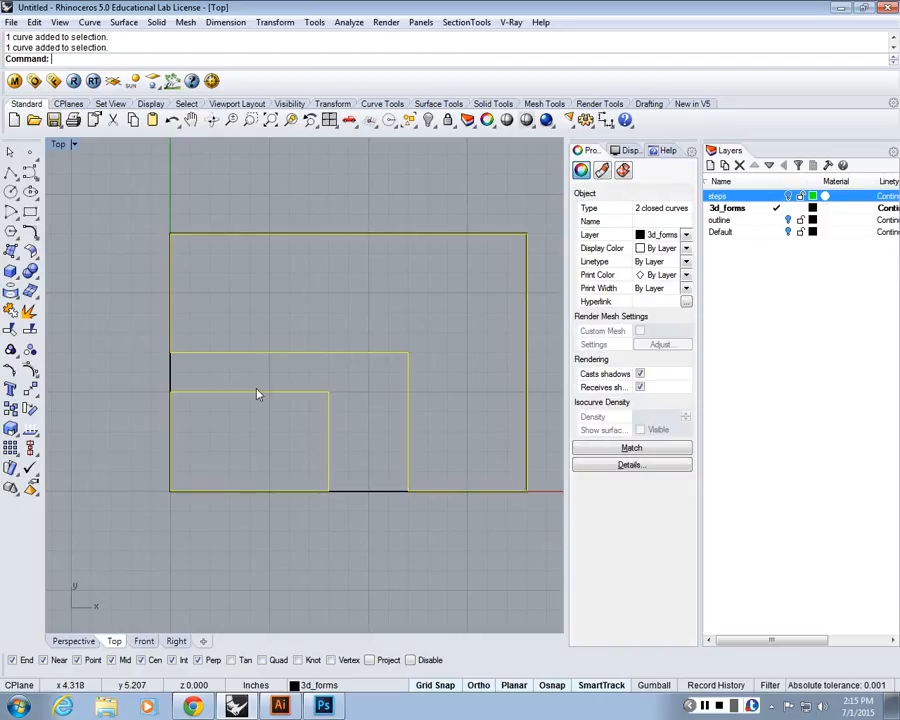
double_click(59, 145)
double_click(330, 143)
right_drag(221, 478, 305, 349)
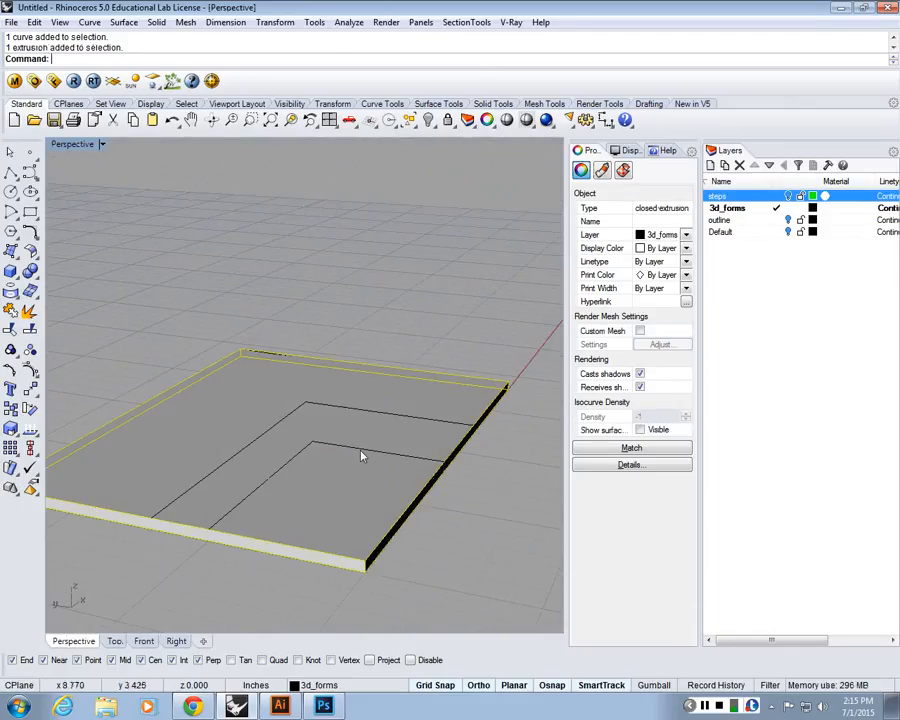
click(316, 446)
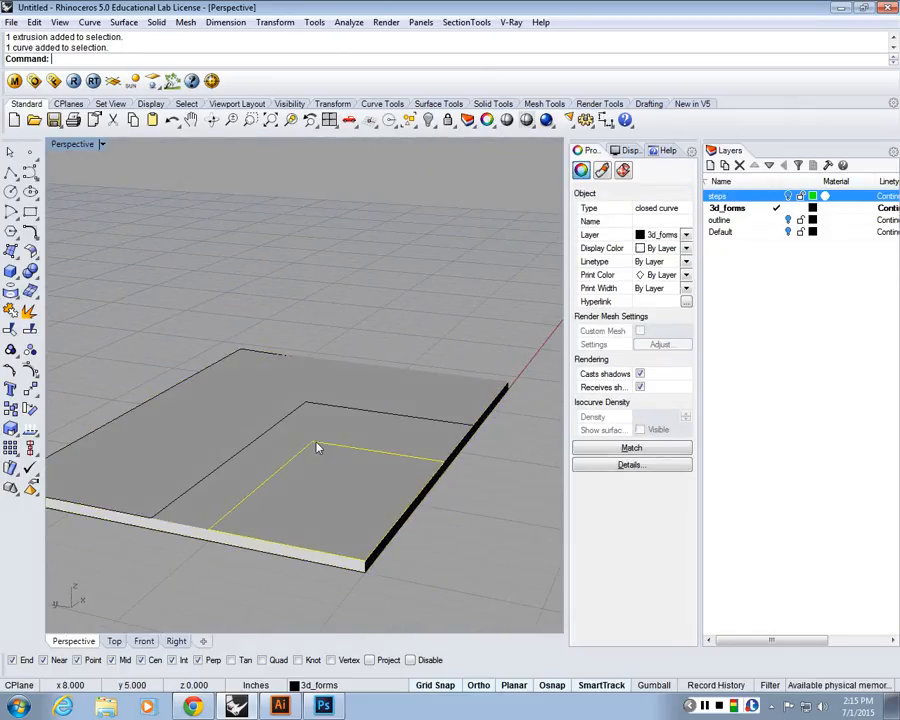
text(Ext)
key(Return)
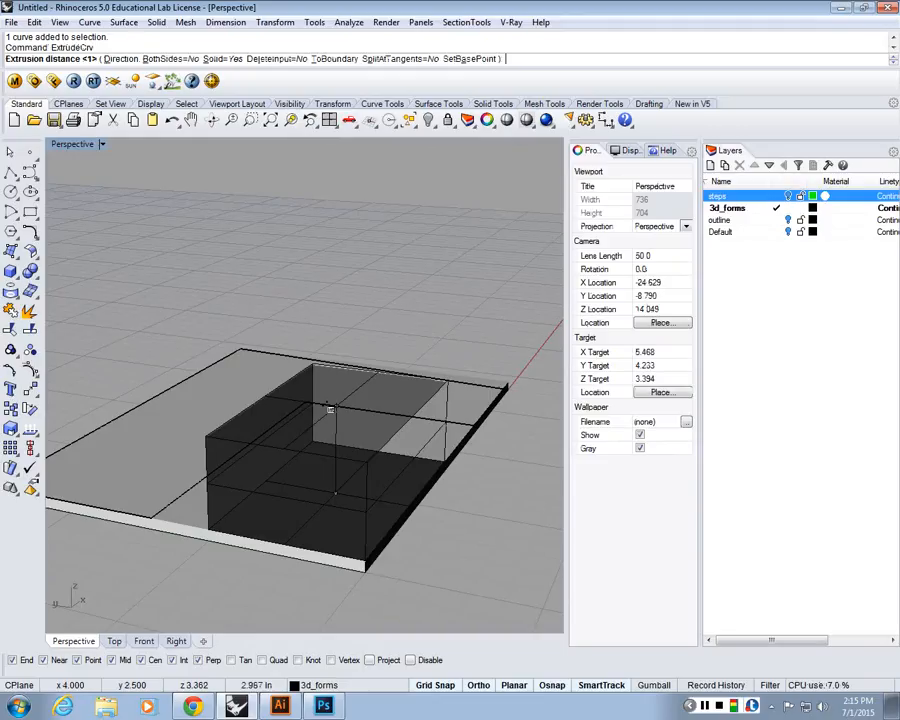
key(Return)
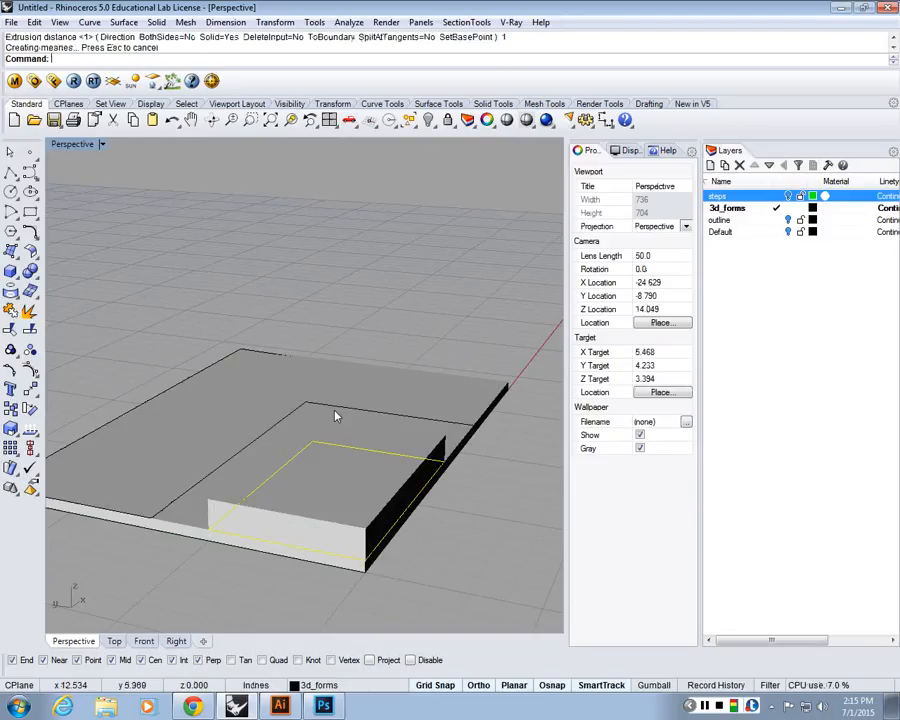
- Extrude the L-shaped outline 1 inch
click(177, 510)
click(180, 504)
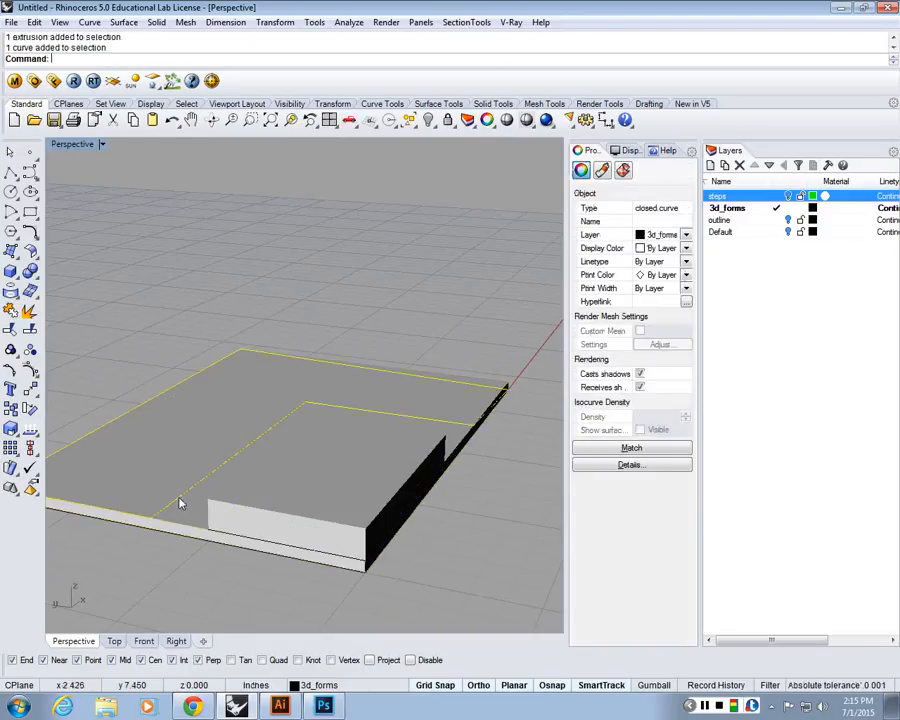
key(Return)
key(Return)
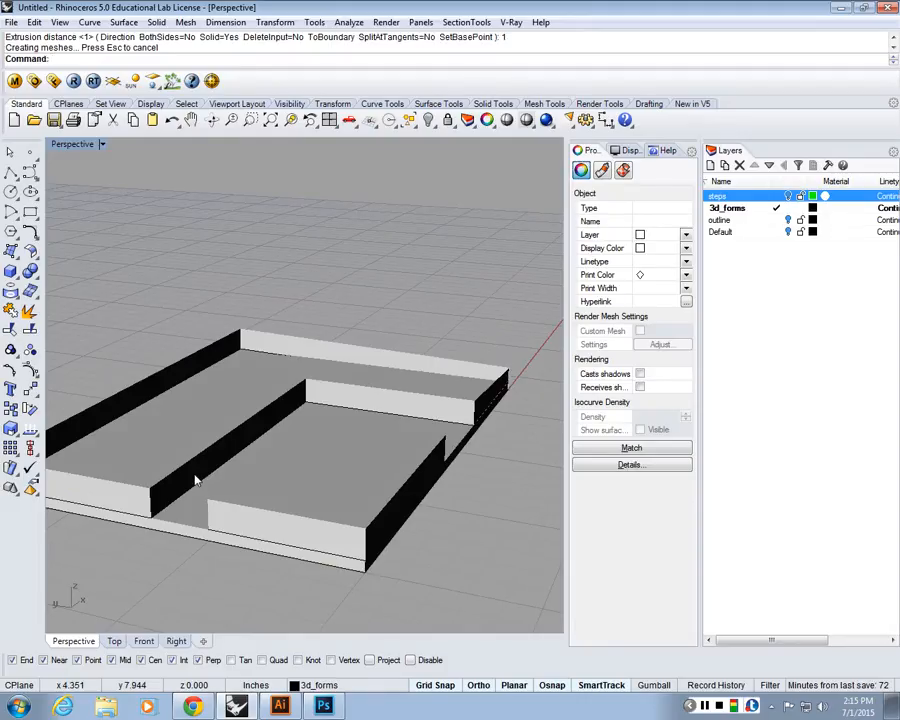
- Try to cap the extruded L-shaped walls, and delete that polysurface
click(196, 481)
text(Cap)
key(Return)
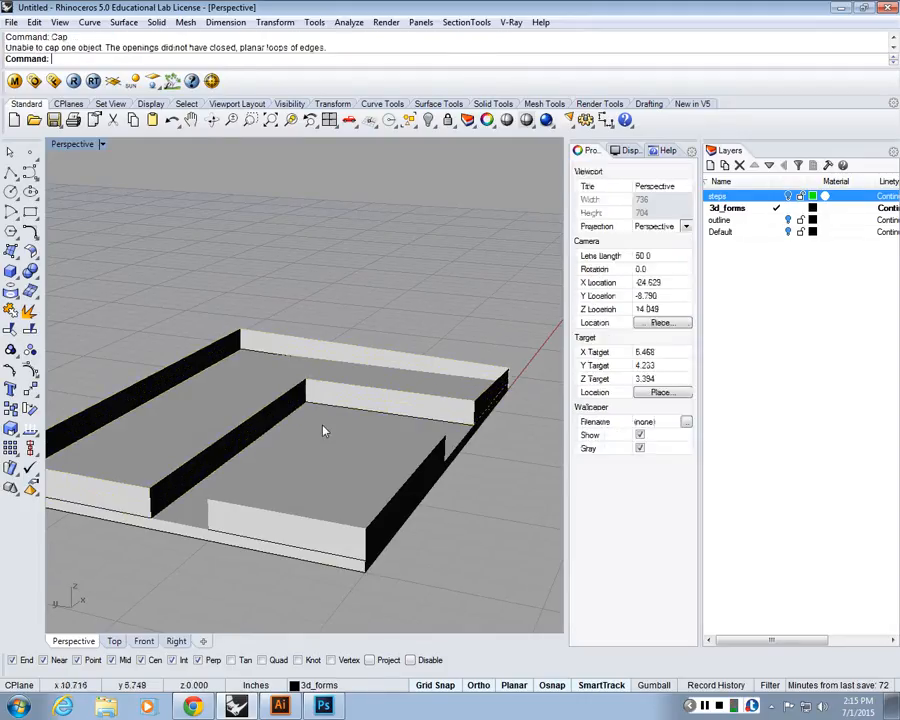
click(349, 392)
key(Delete)
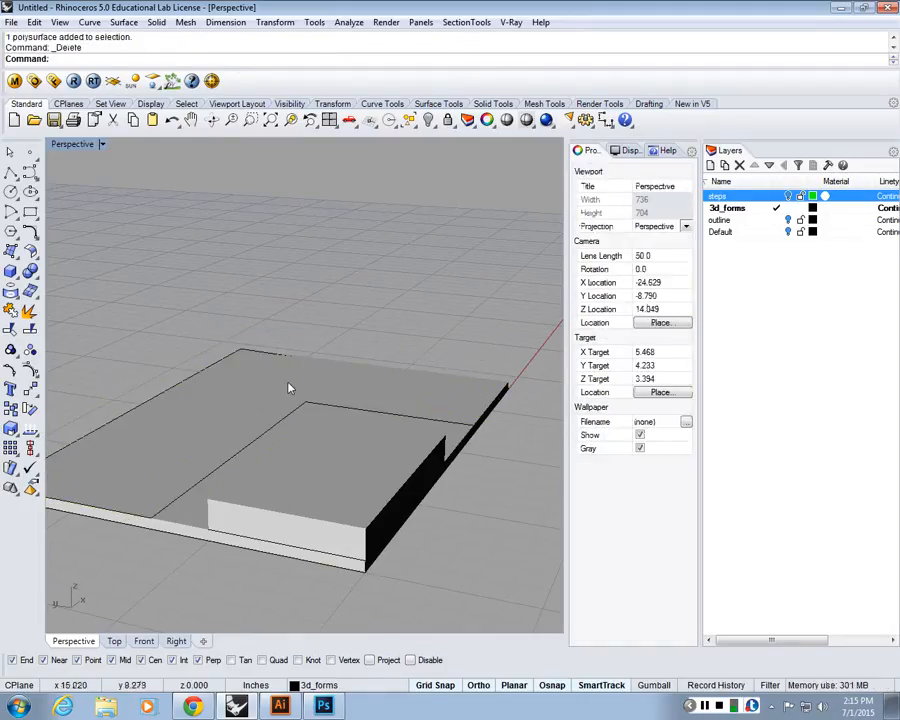
- Align all points of the L-shaped outline in Z to the slab's top corner with SetPt
click(263, 353)
text(SetPt)
key(Return)
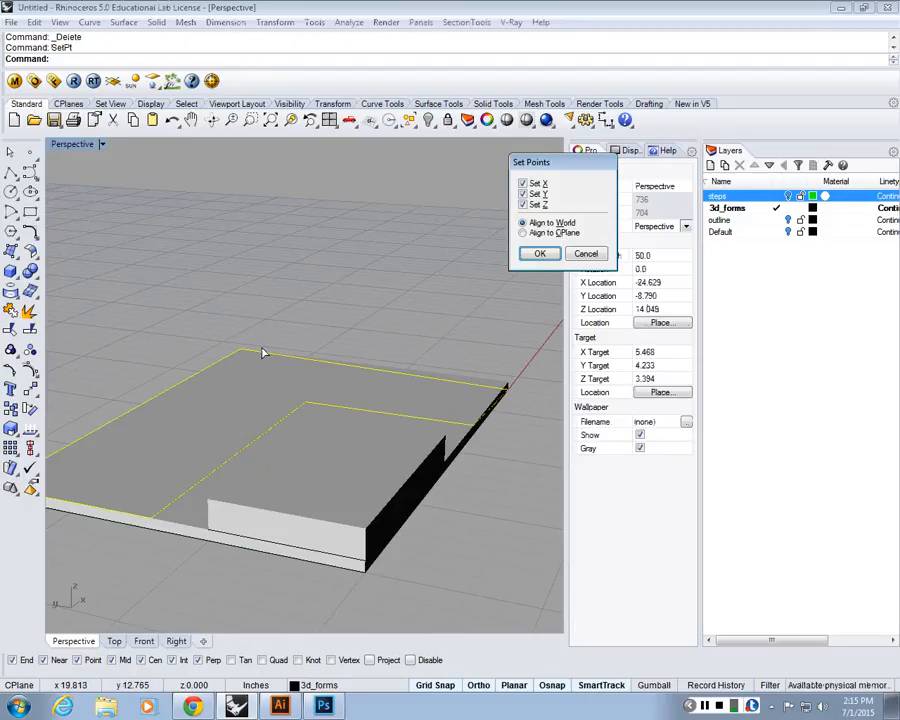
click(540, 253)
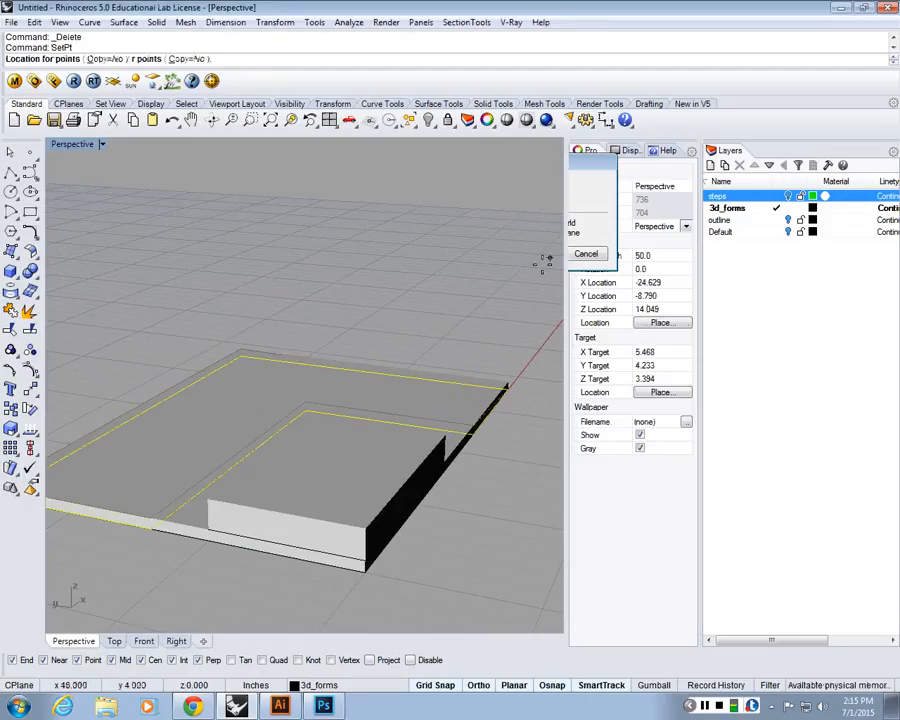
click(508, 385)
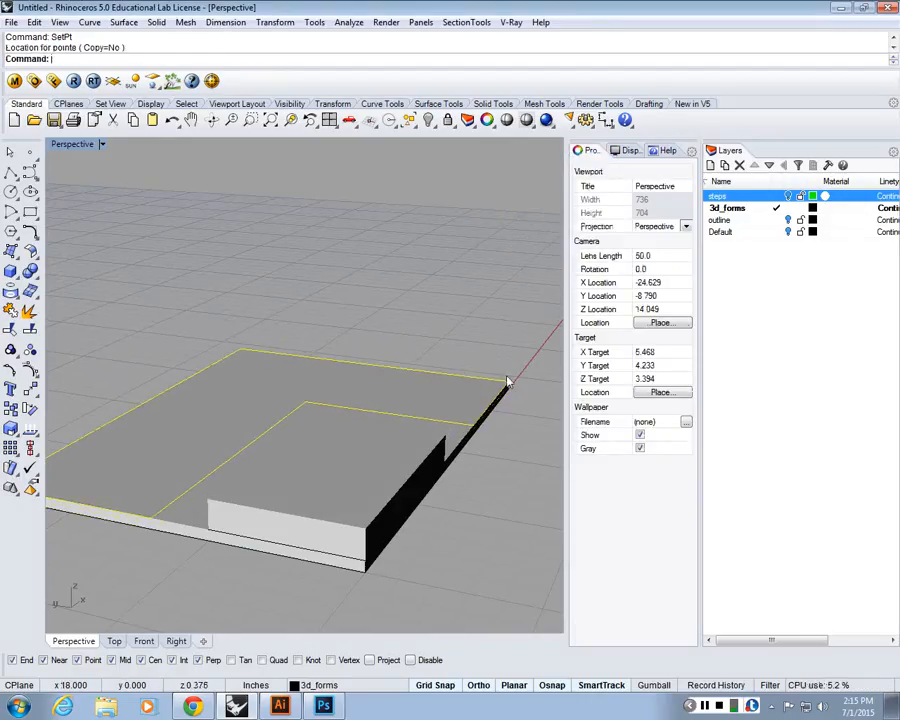
- Extrude the flattened L-shaped outline 1 inch upward as a solid
text(XtrudeCrv)
key(Return)
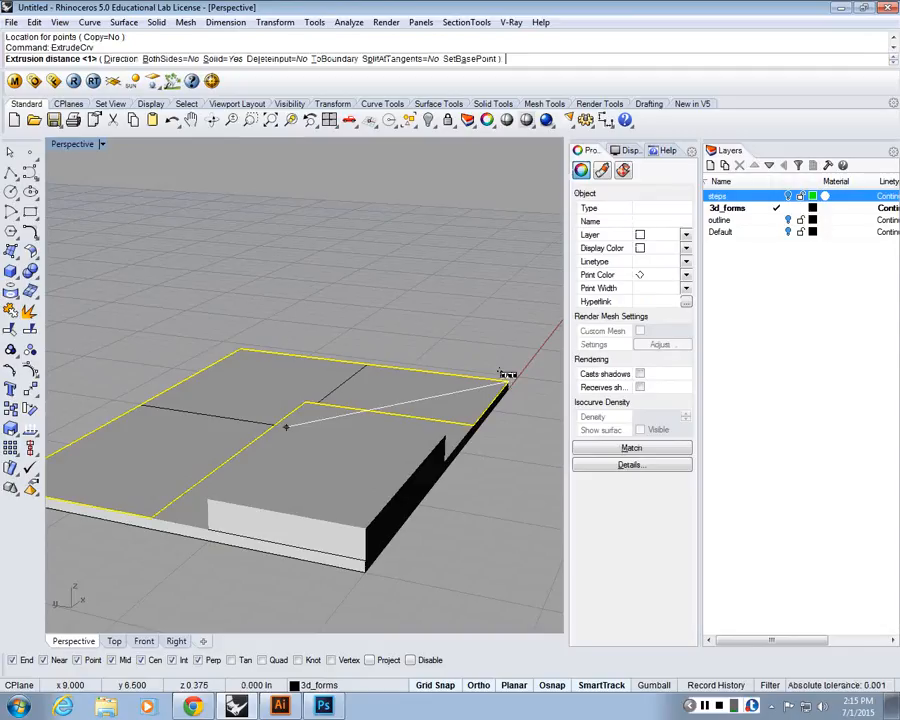
text(1)
key(Return)
- Examine the L-shaped block and the channel separating it from the rectangular block
right_drag(387, 275, 374, 346)
scroll(374, 346, up, 8)
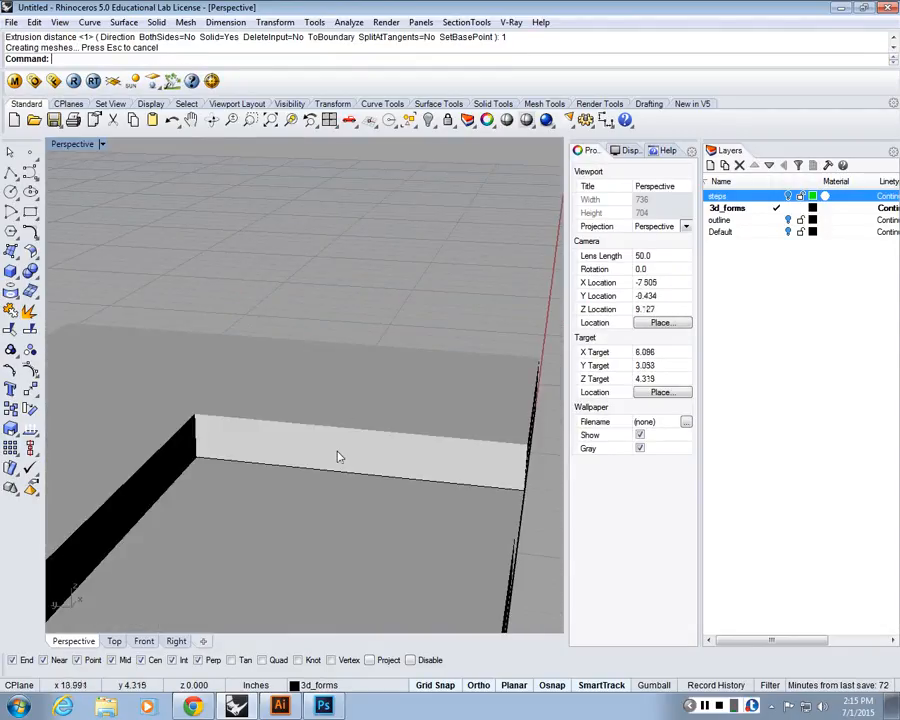
scroll(326, 438, down, 5)
scroll(326, 436, down, 4)
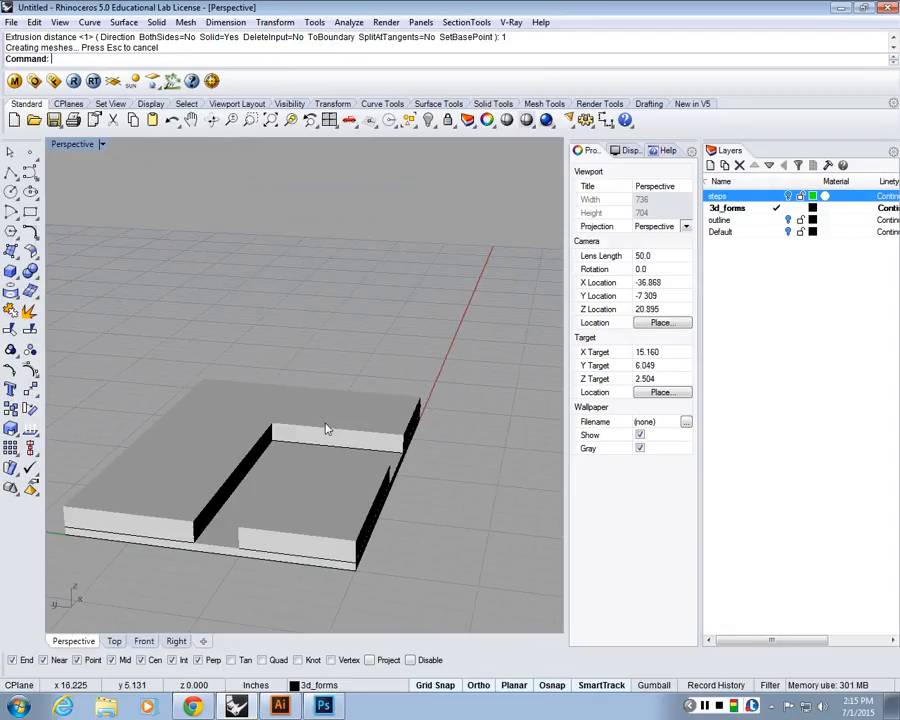
scroll(358, 323, up, 3)
right_drag(358, 323, 318, 391)
scroll(374, 430, down, 3)
scroll(374, 430, up, 3)
scroll(318, 391, up, 6)
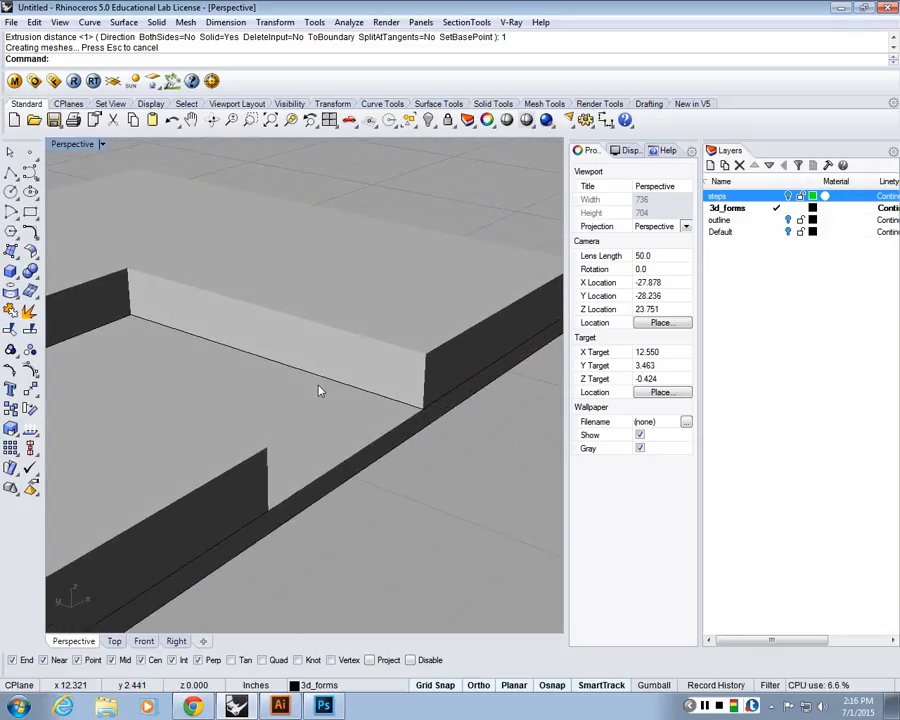
- Draw a closed rectangular polyline 1 inch wide across the channel at the slab's edge, between the rectangular and L-shaped blocks
click(10, 172)
click(64, 349)
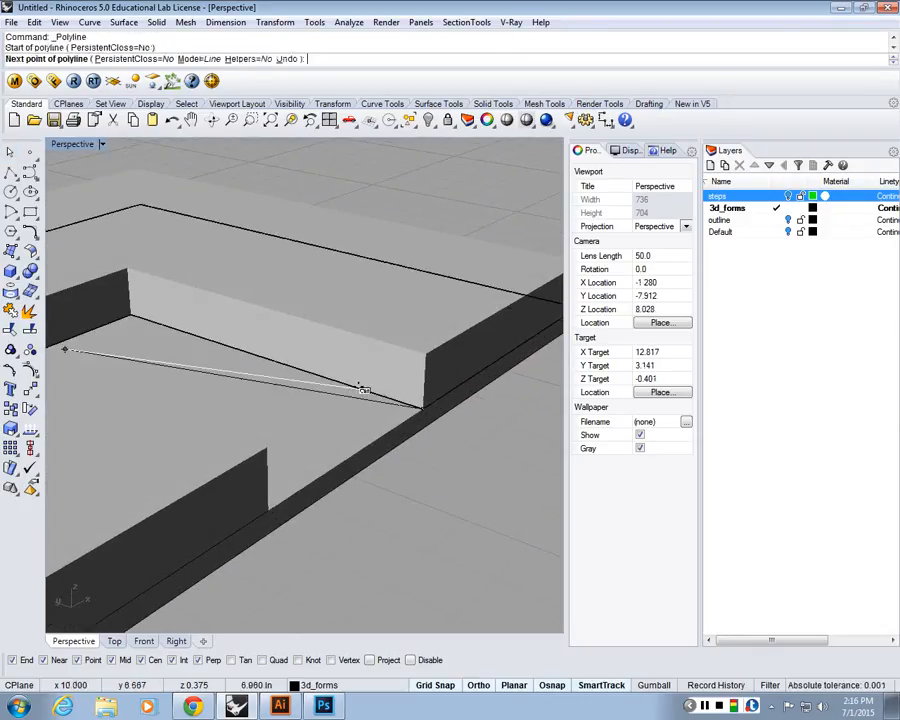
text(1)
key(Return)
click(362, 380)
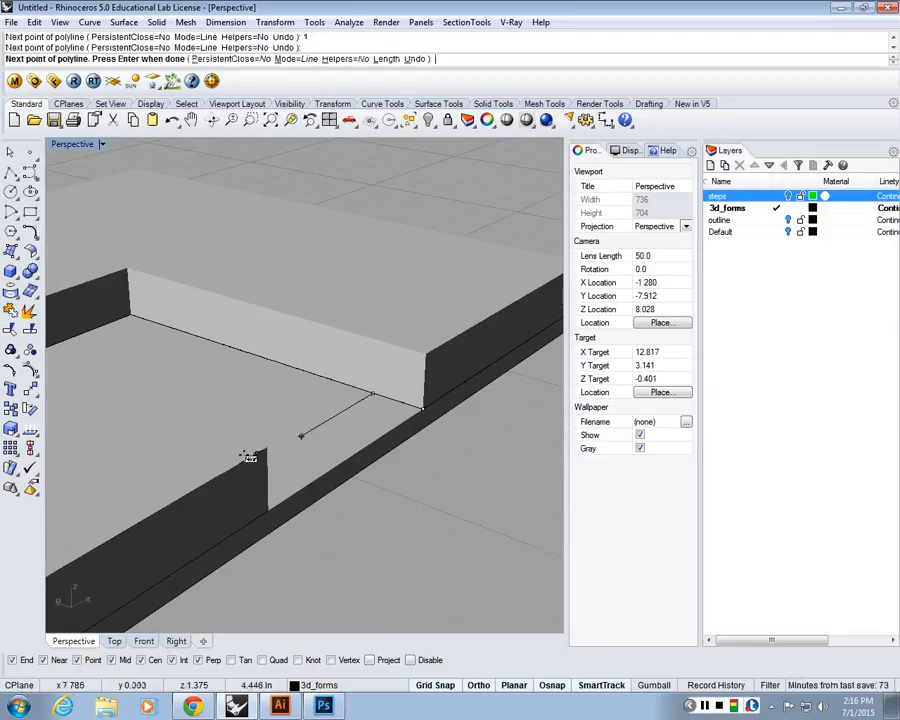
right_drag(249, 456, 250, 420)
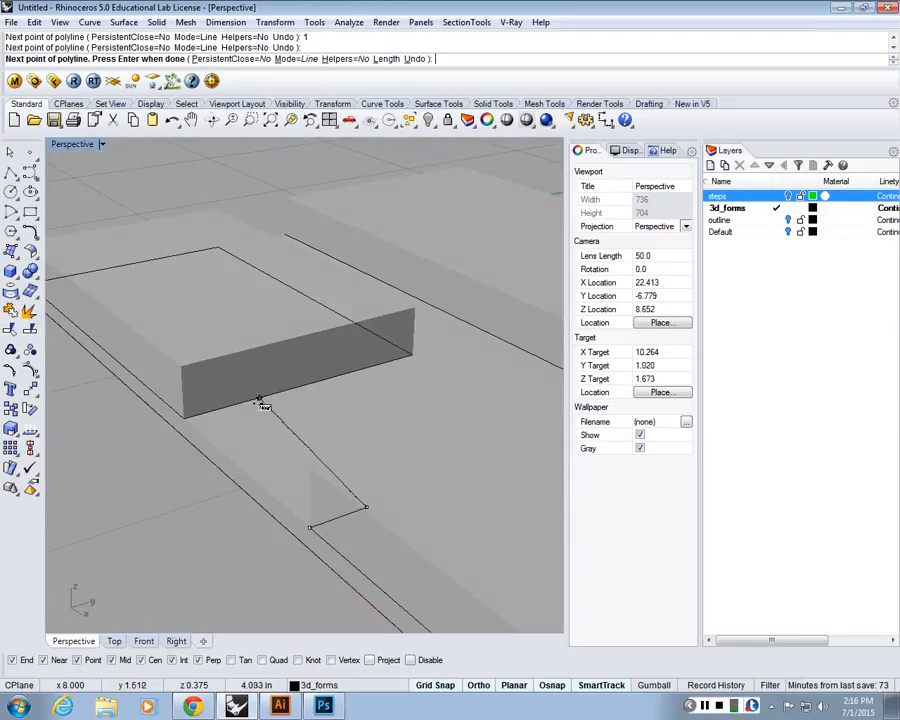
click(232, 405)
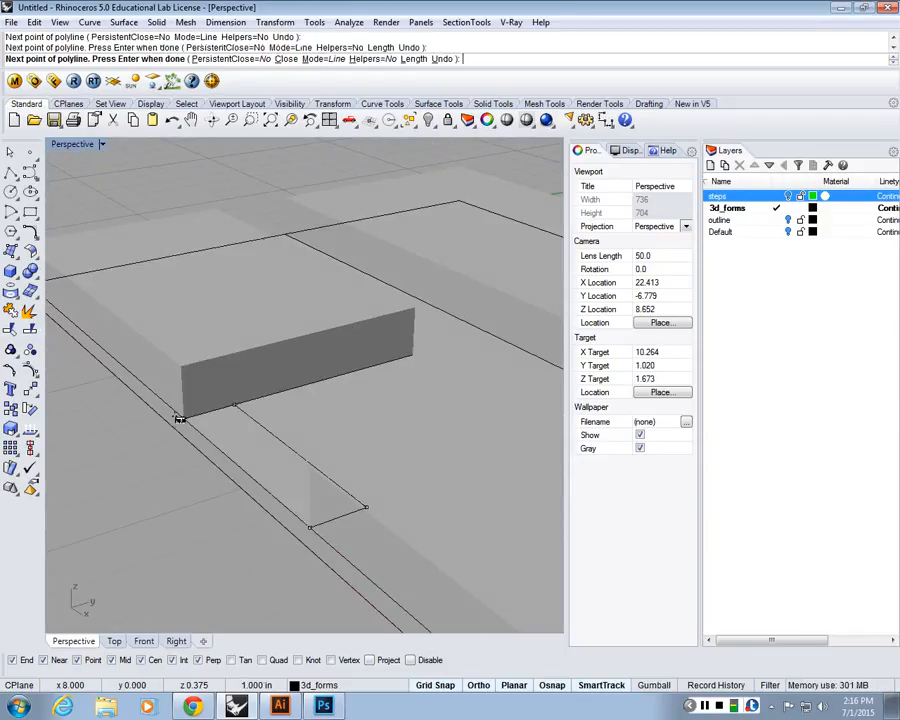
text(C)
key(Return)
- Extrude the narrow rectangle across the channel 1 inch upward as a solid
click(255, 428)
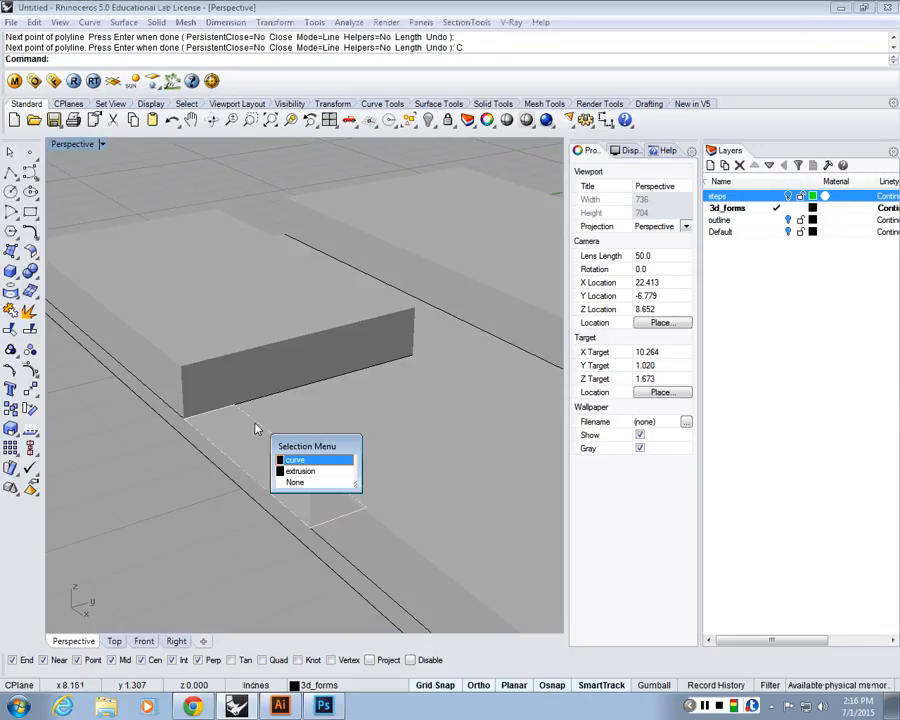
key(Return)
text(ExtrudeCrv)
key(Return)
text(1)
key(Return)
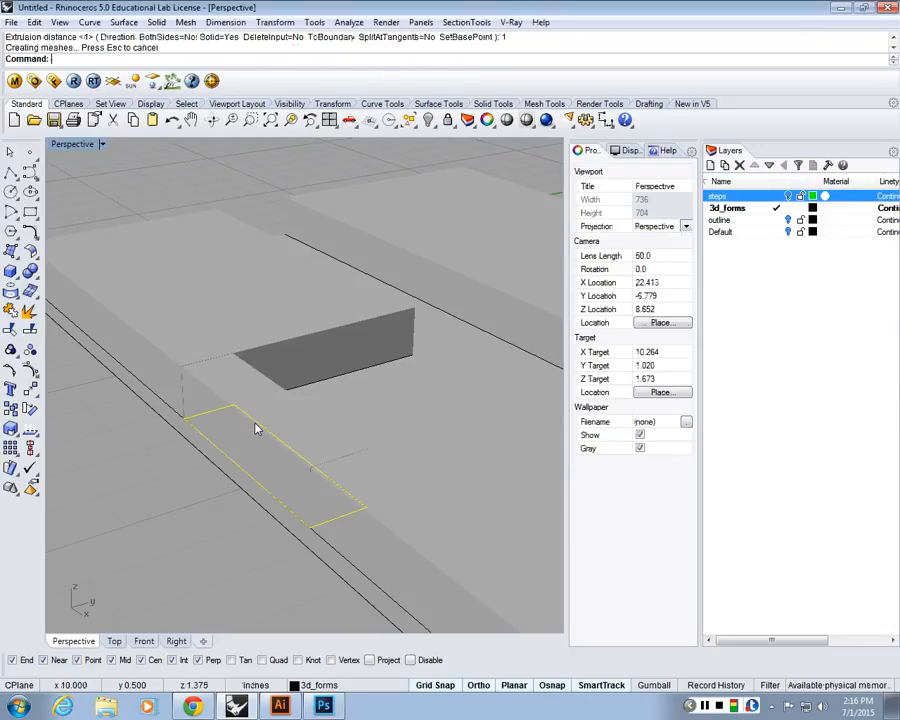
- Copy the narrow block that bridges the channel between the rectangular and L-shaped blocks
right_drag(255, 428, 504, 408)
scroll(499, 404, down, 2)
shift+right_drag(342, 425, 394, 466)
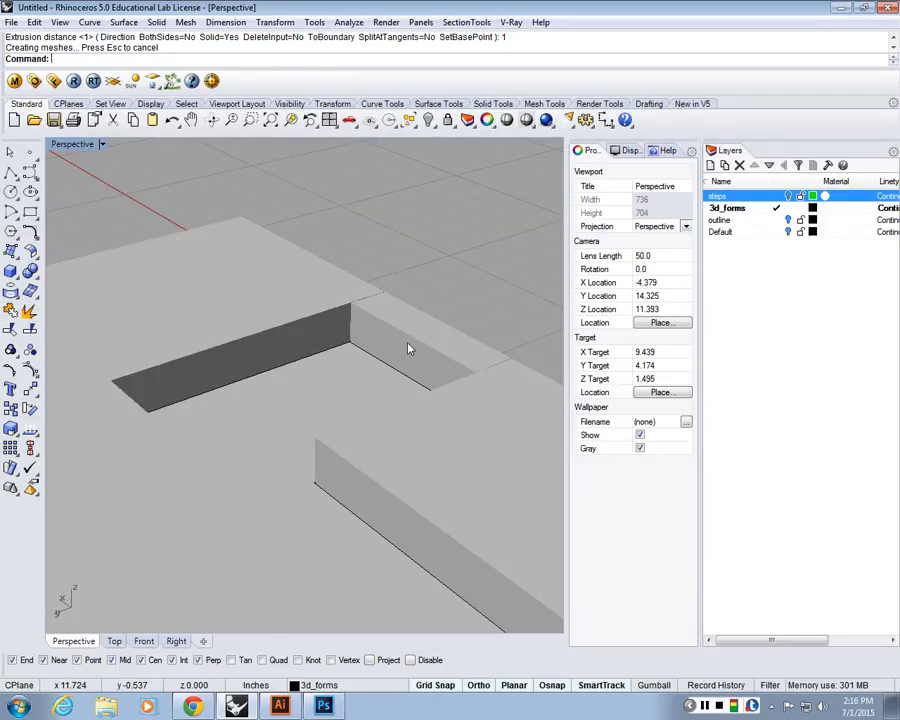
right_drag(408, 348, 462, 370)
scroll(408, 346, up, 4)
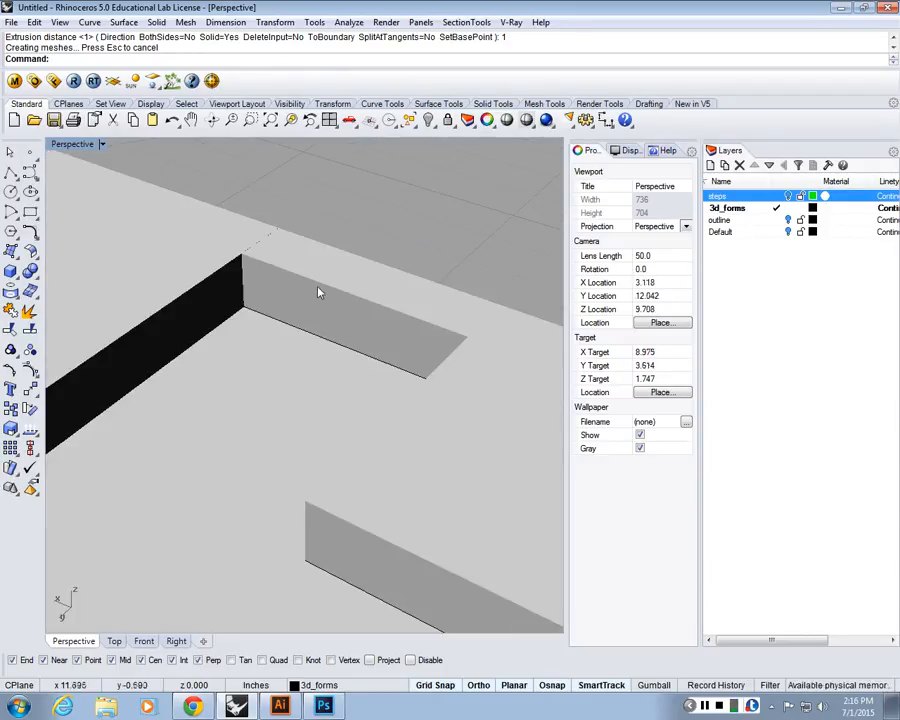
click(300, 280)
text(copy)
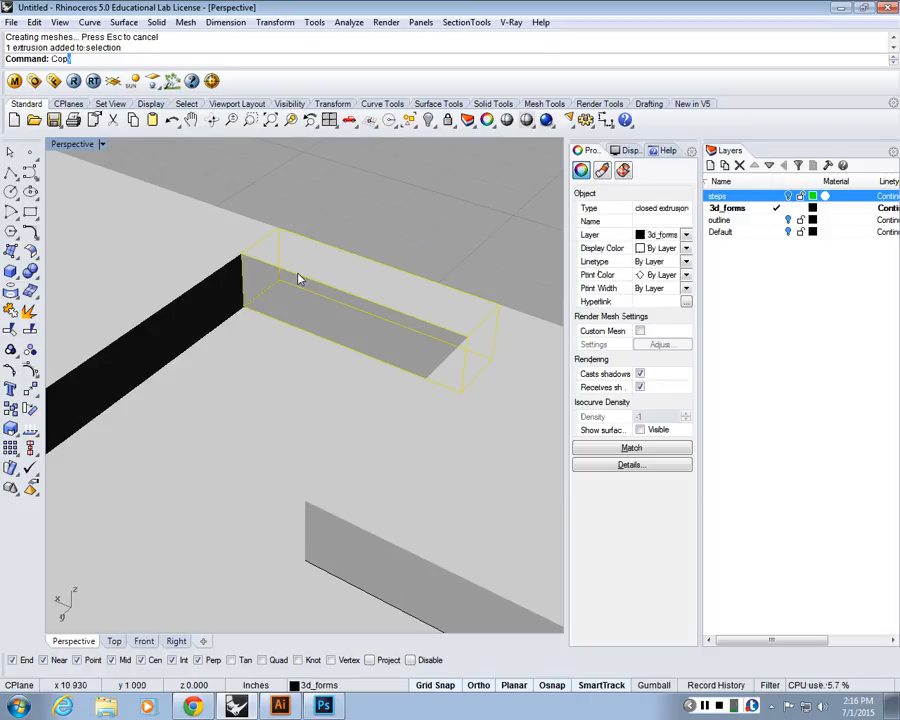
- Copy the selected box 1 inch into the recess, corner to corner, so the copy sits against the original
key(Return)
scroll(276, 222, up, 2)
click(270, 222)
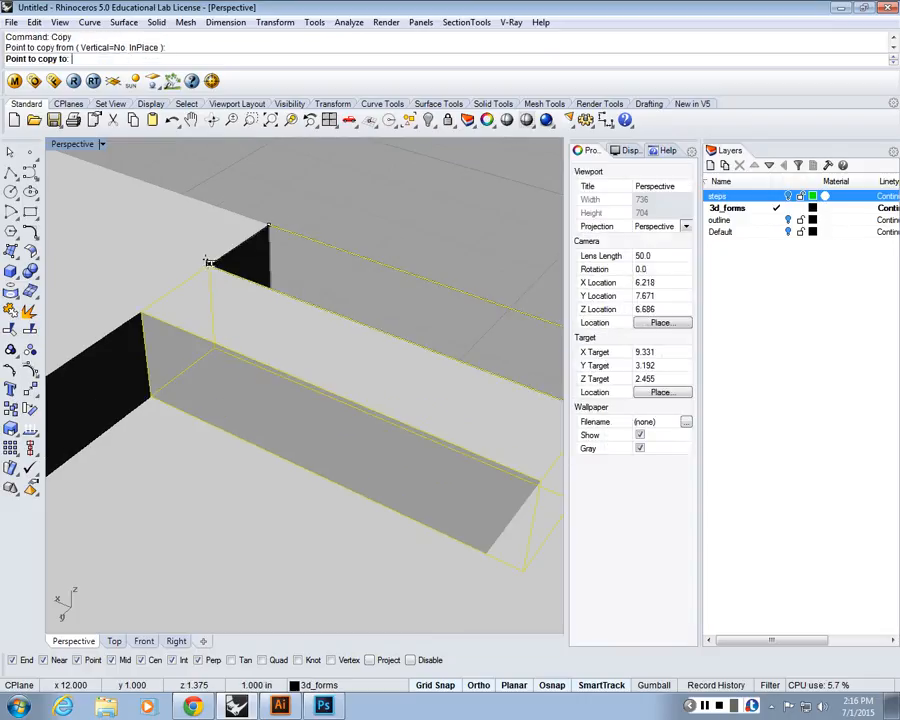
click(209, 263)
key(Return)
- Scale the copied box in one direction to a depth of 1/4 inch, keeping its back edge fixed
click(213, 311)
text(sc)
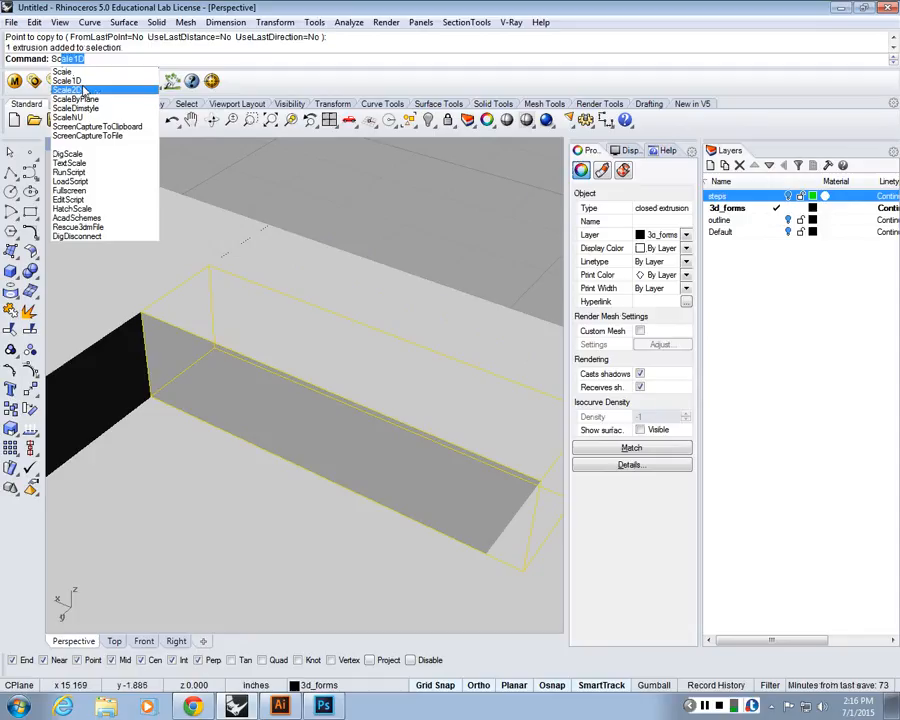
key(Return)
click(209, 266)
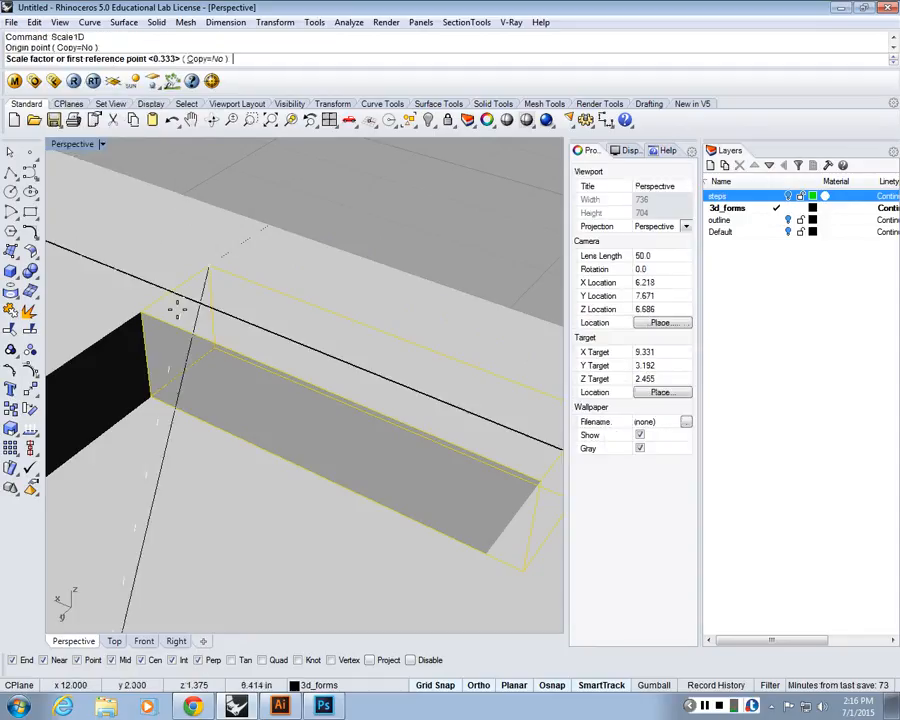
click(141, 311)
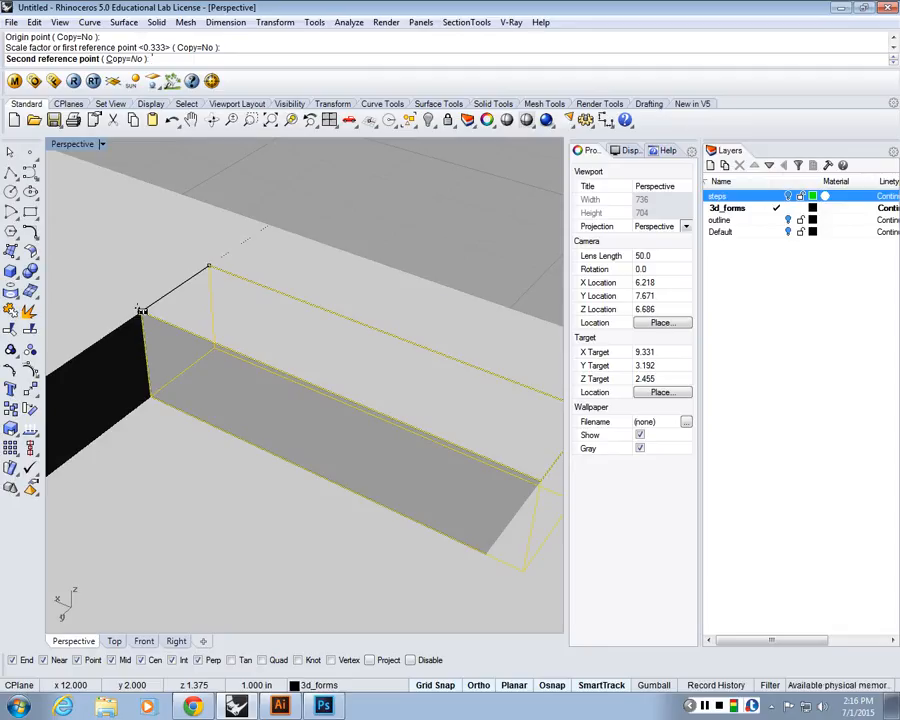
text(1/4)
key(Return)
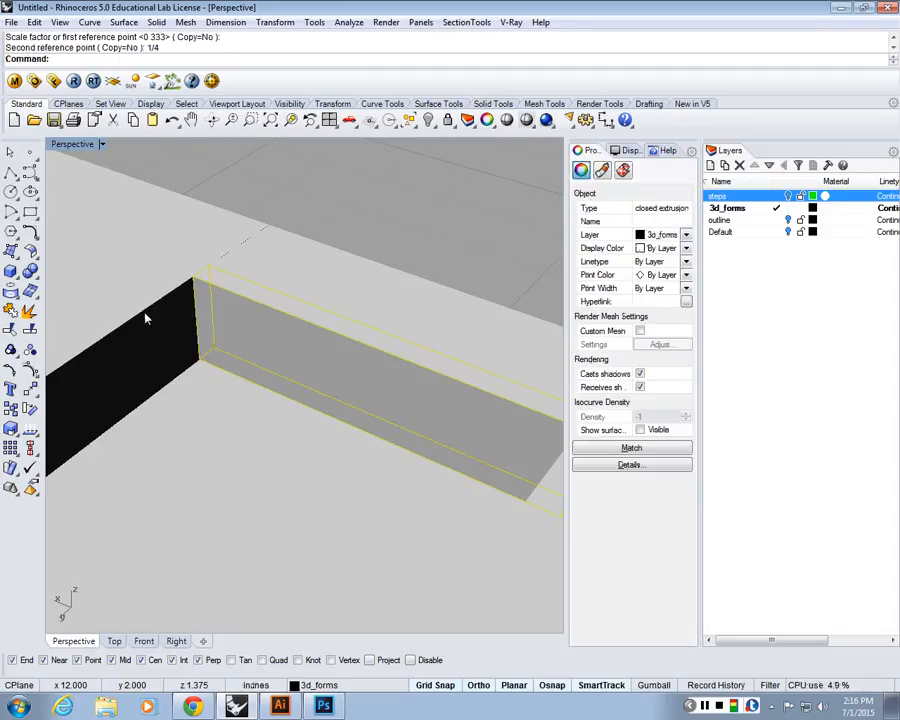
key(Return)
scroll(205, 267, up, 4)
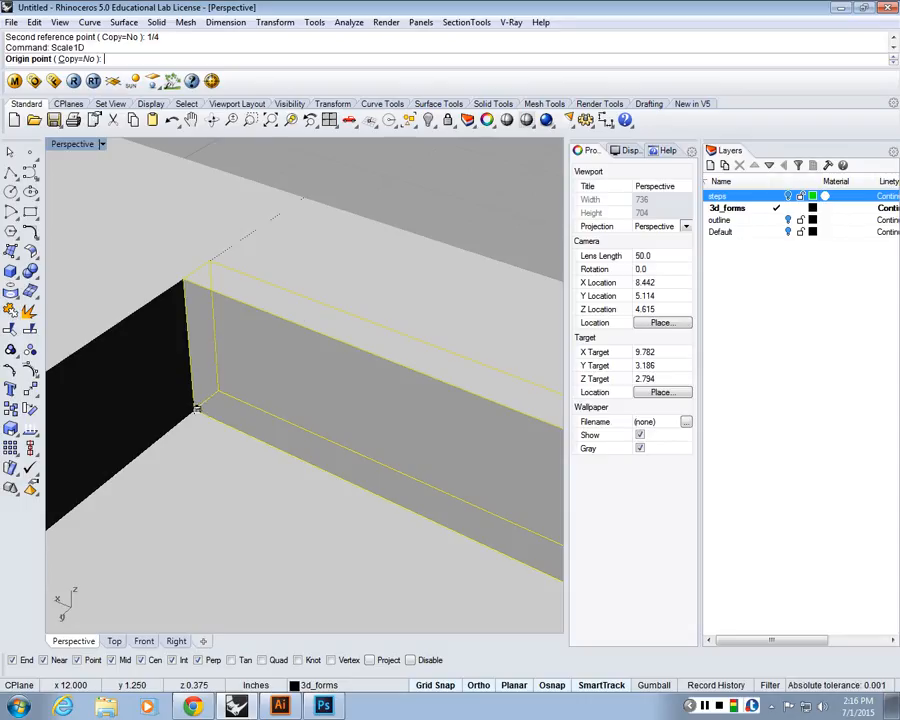
click(197, 409)
click(186, 284)
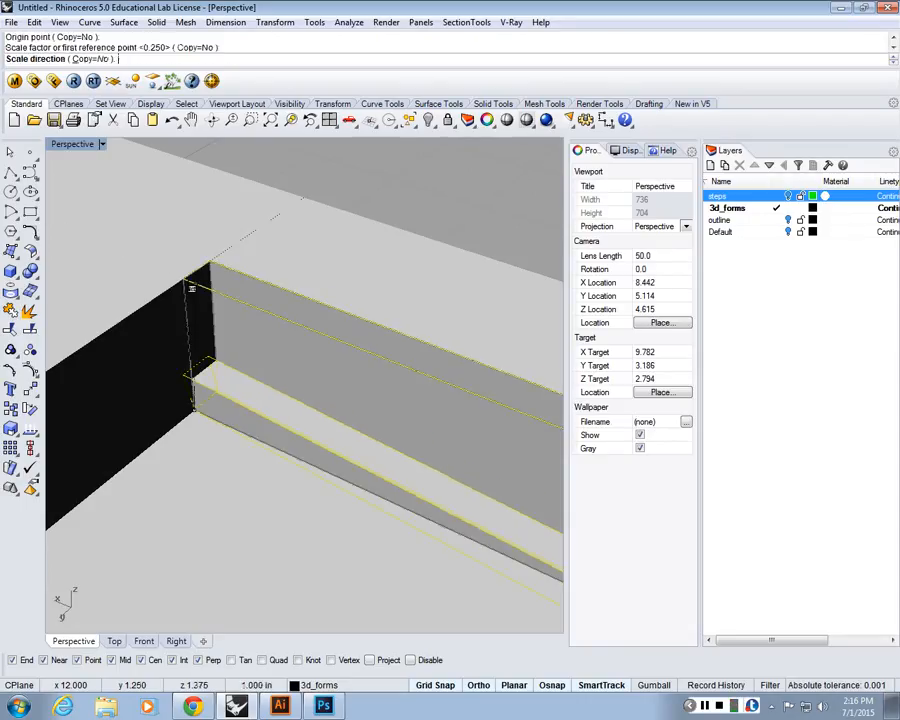
click(179, 278)
- Scale the thin box vertically to a height of 1/8 inch, keeping its top edge fixed
key(Return)
click(182, 279)
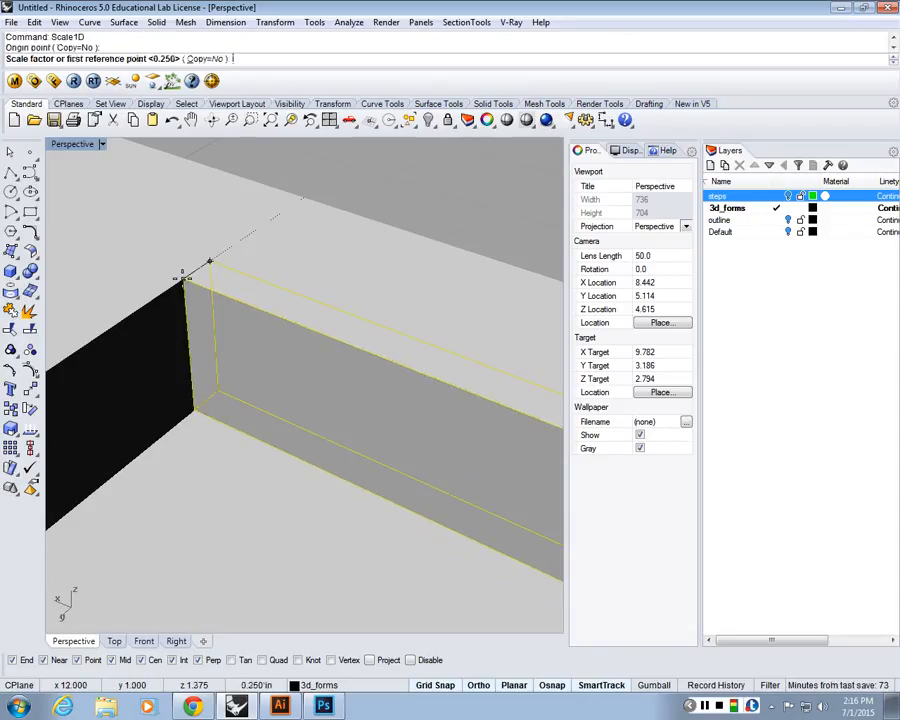
click(194, 410)
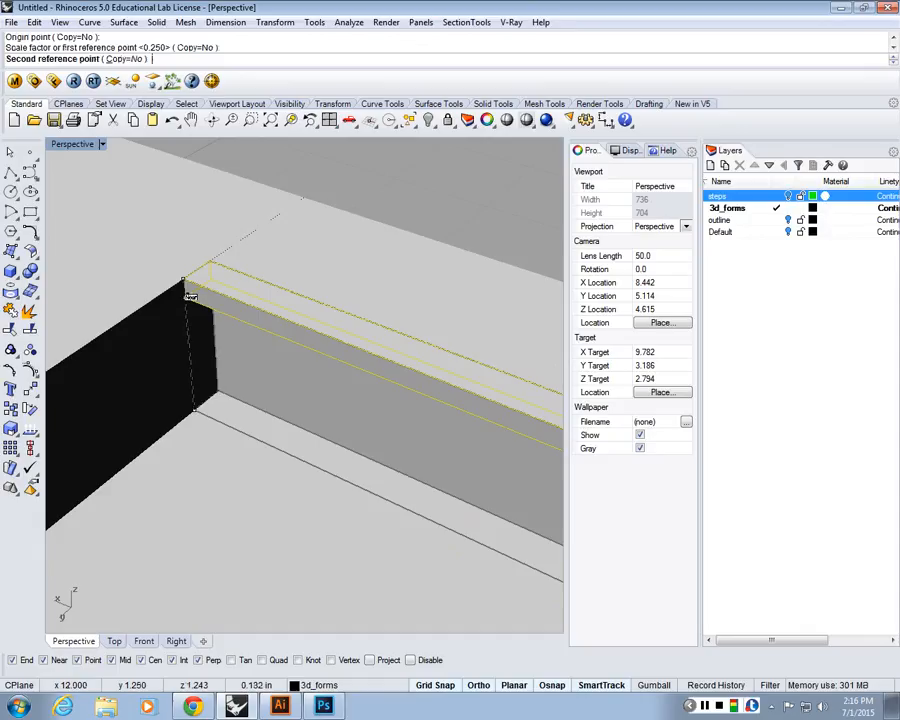
text(1/8)
key(Return)
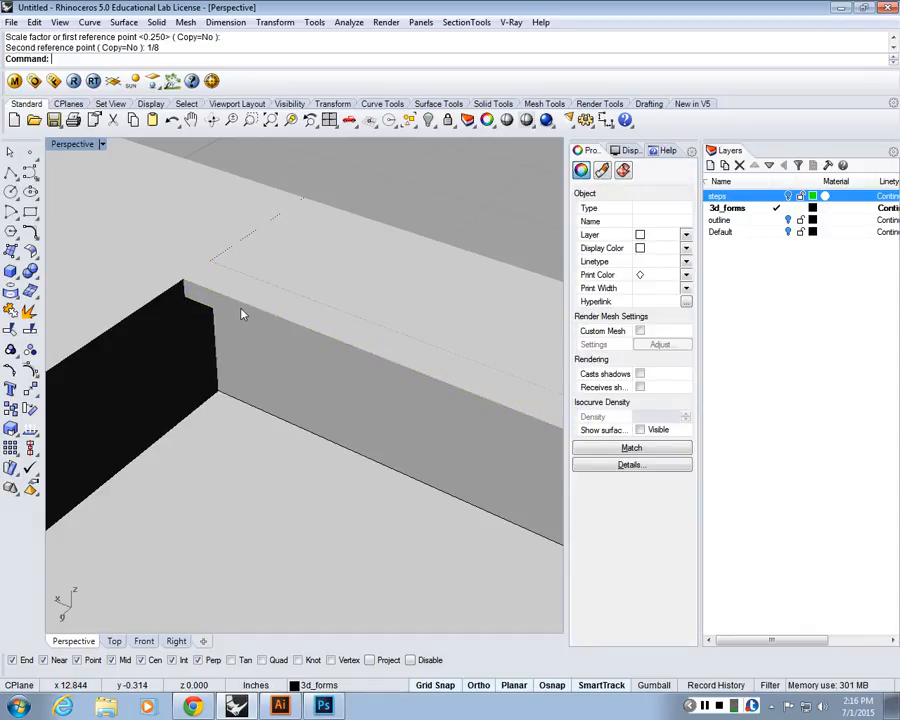
- Copy the thin step block repeatedly forward and down, corner to corner, to build a staircase descending to the recess floor
right_drag(241, 312, 228, 340)
click(263, 374)
text(Co)
key(Return)
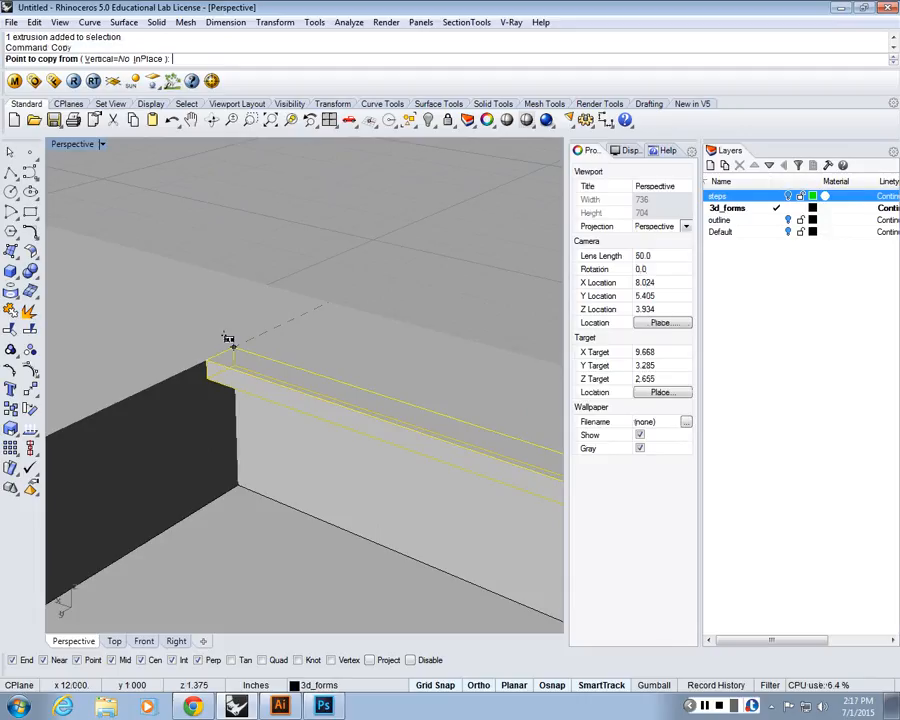
click(228, 340)
click(180, 411)
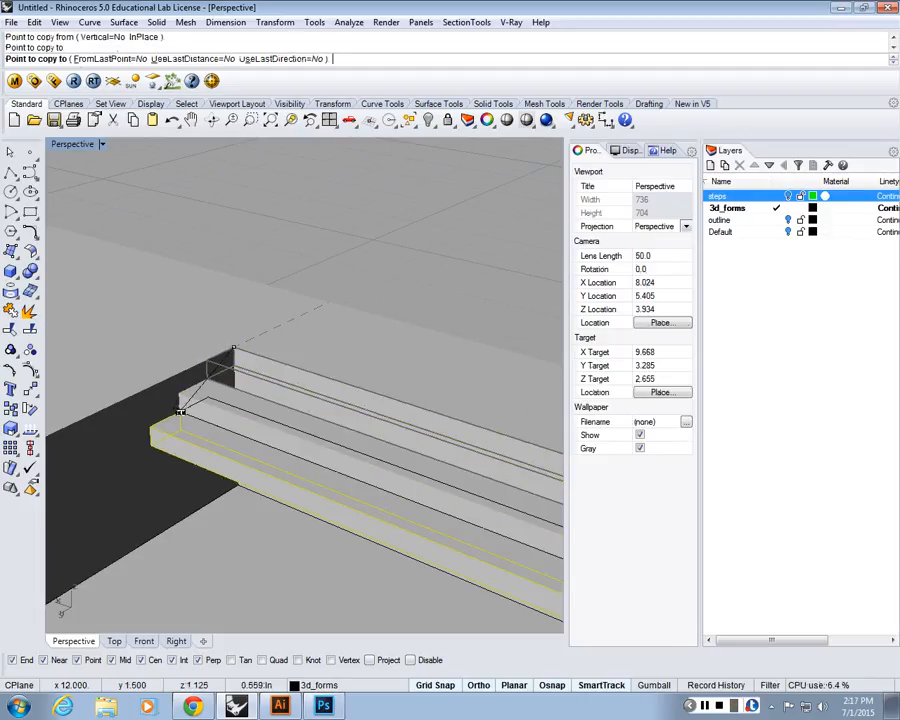
click(153, 450)
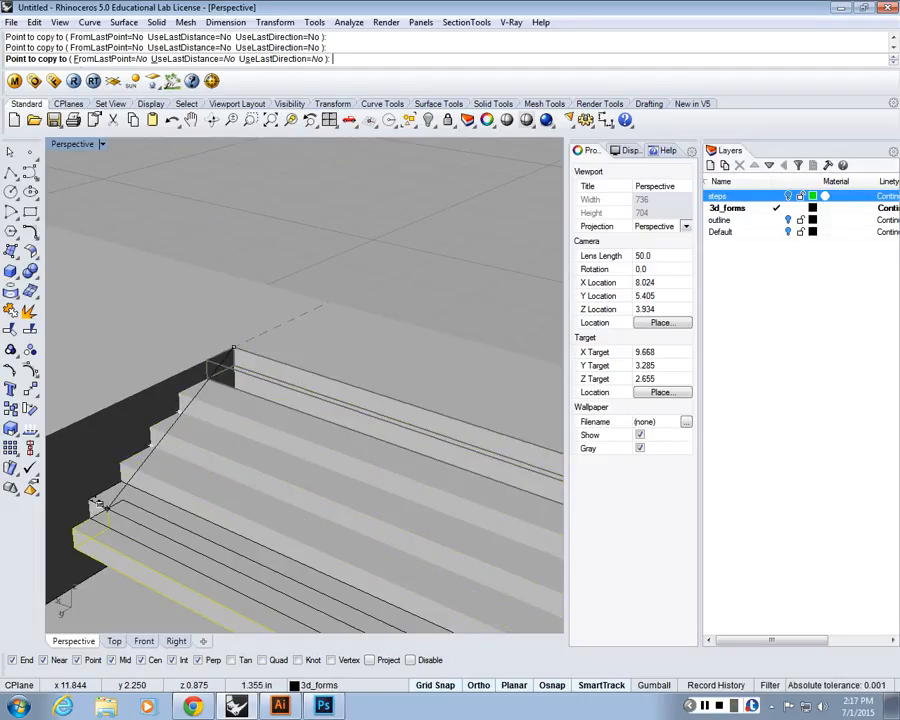
click(88, 517)
scroll(88, 517, down, 2)
shift+right_drag(88, 517, 192, 385)
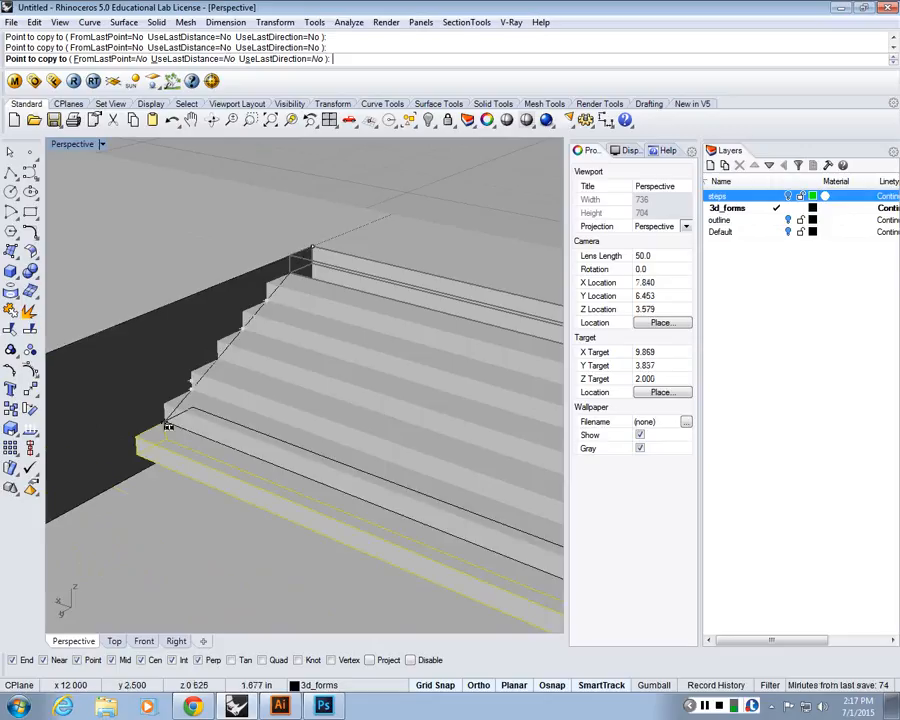
click(167, 425)
click(132, 463)
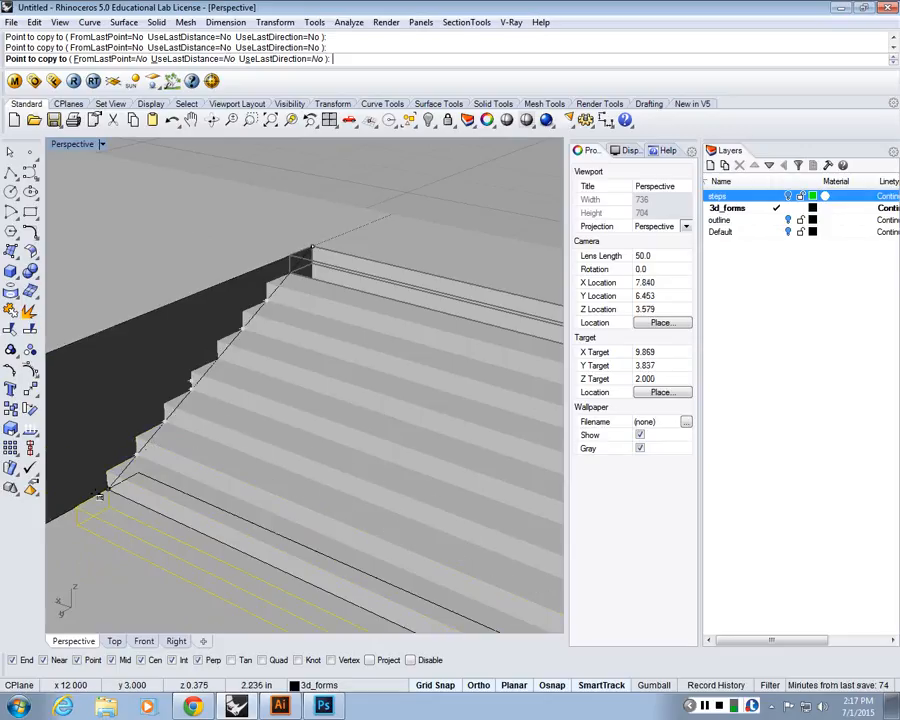
key(Return)
- Examine the finished staircase and the surrounding recess from several angles
scroll(458, 432, down, 4)
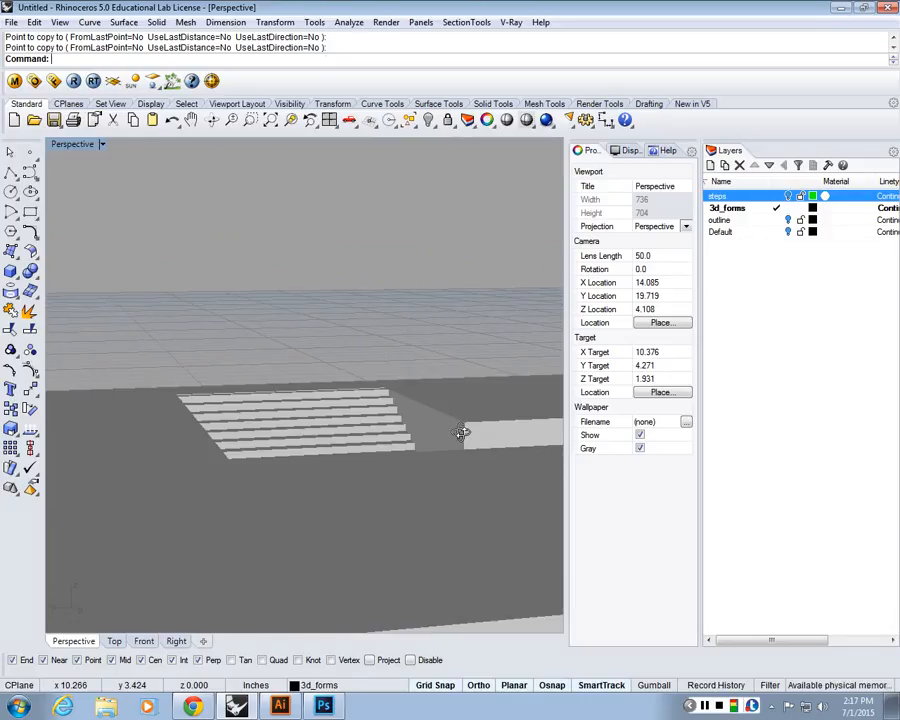
right_drag(460, 432, 404, 425)
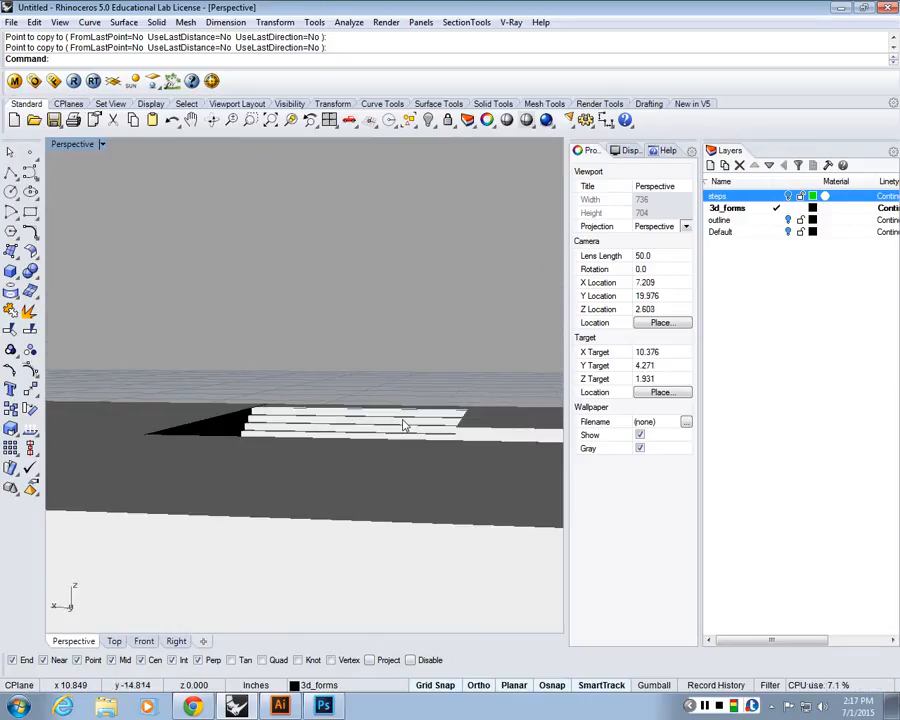
scroll(404, 425, down, 5)
right_drag(404, 425, 323, 469)
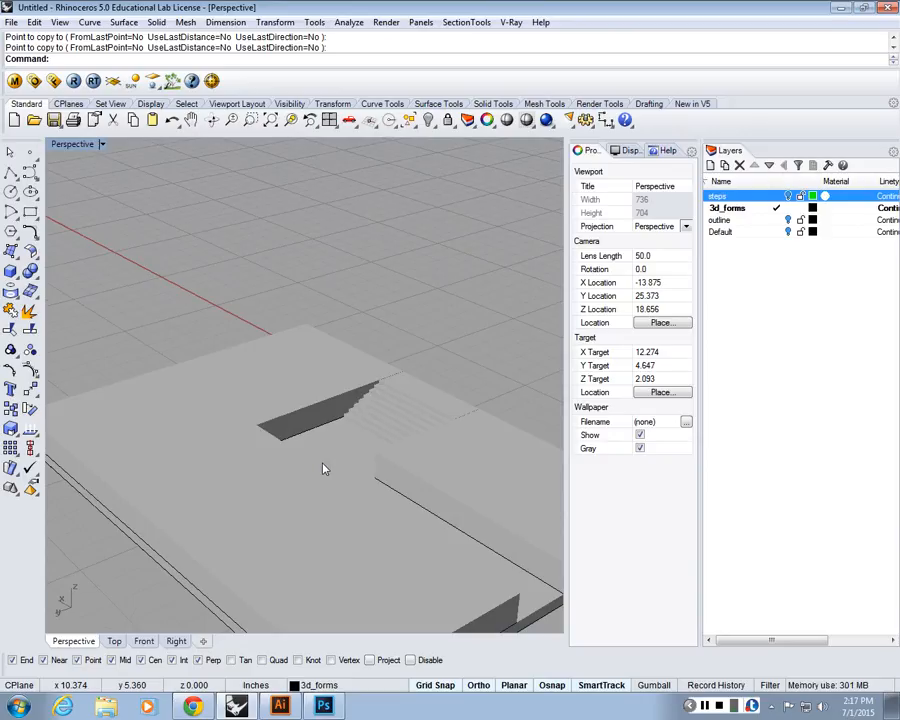
right_drag(323, 468, 252, 430)
scroll(263, 392, down, 6)
scroll(221, 430, up, 6)
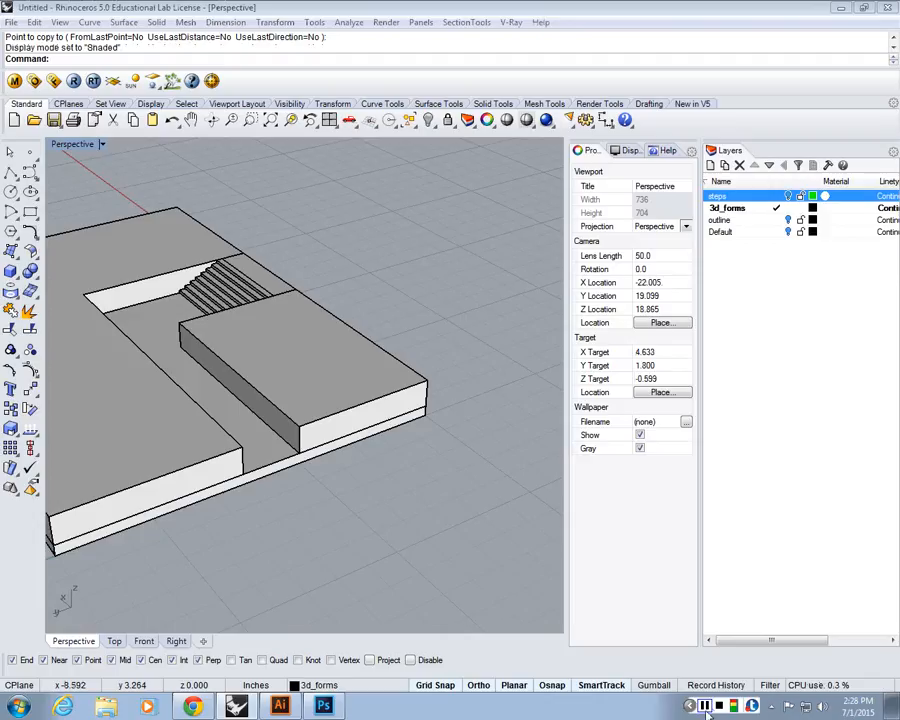
- Copy the large rectangular block beside the stairs straight up so the copy rests on top of the original
click(275, 393)
right_drag(335, 385, 411, 416)
text(Copy)
key(Return)
scroll(407, 385, up, 6)
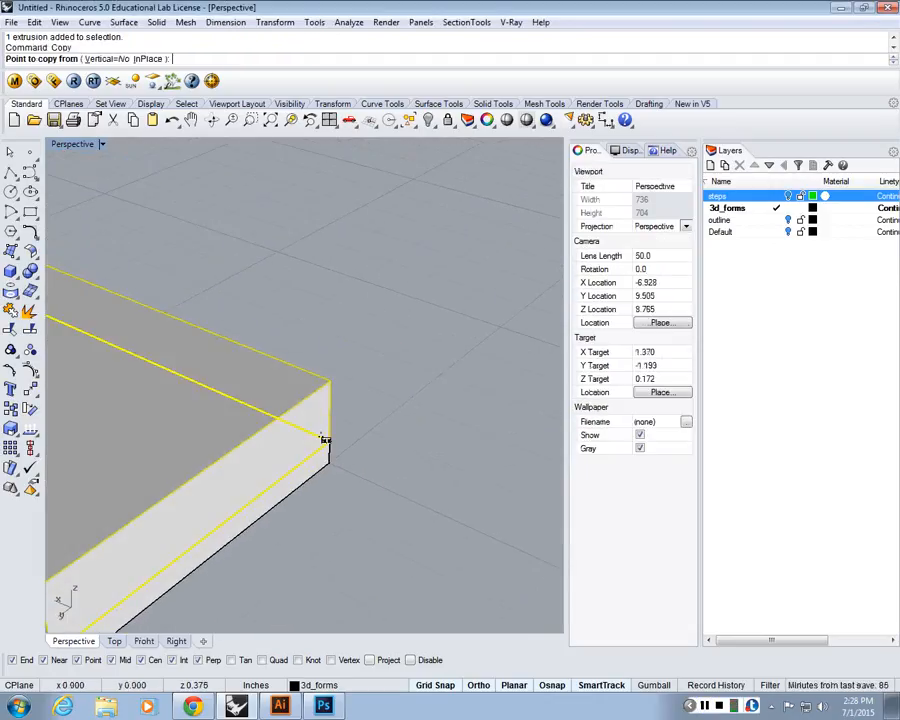
click(325, 438)
click(325, 380)
- Scale the upper block lengthwise to 3 inches, keeping the end farthest from the stairs fixed
scroll(330, 375, down, 4)
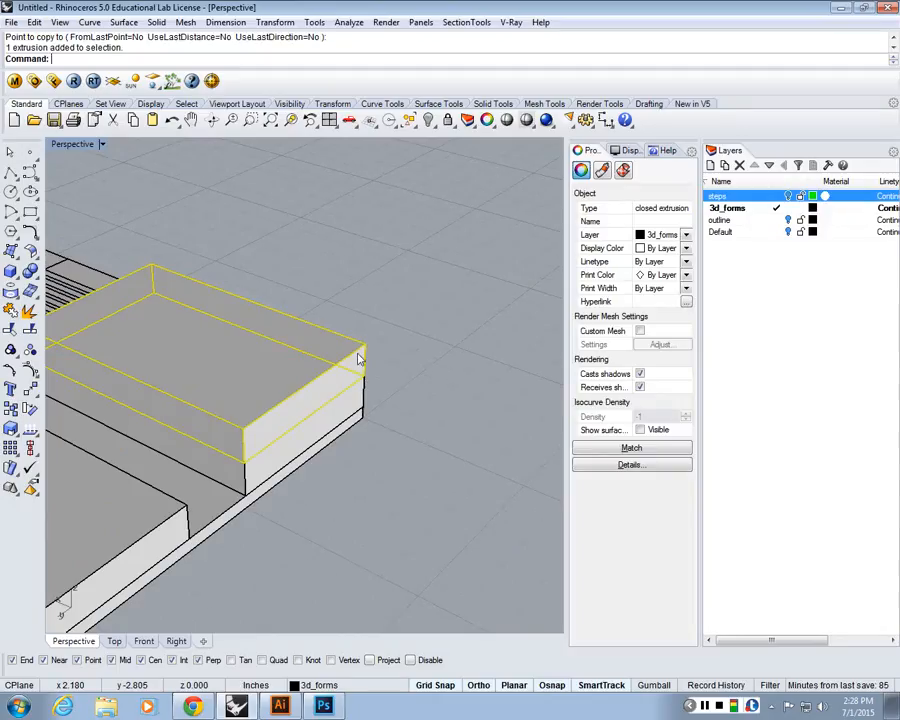
text(Scale1D)
key(Return)
click(365, 344)
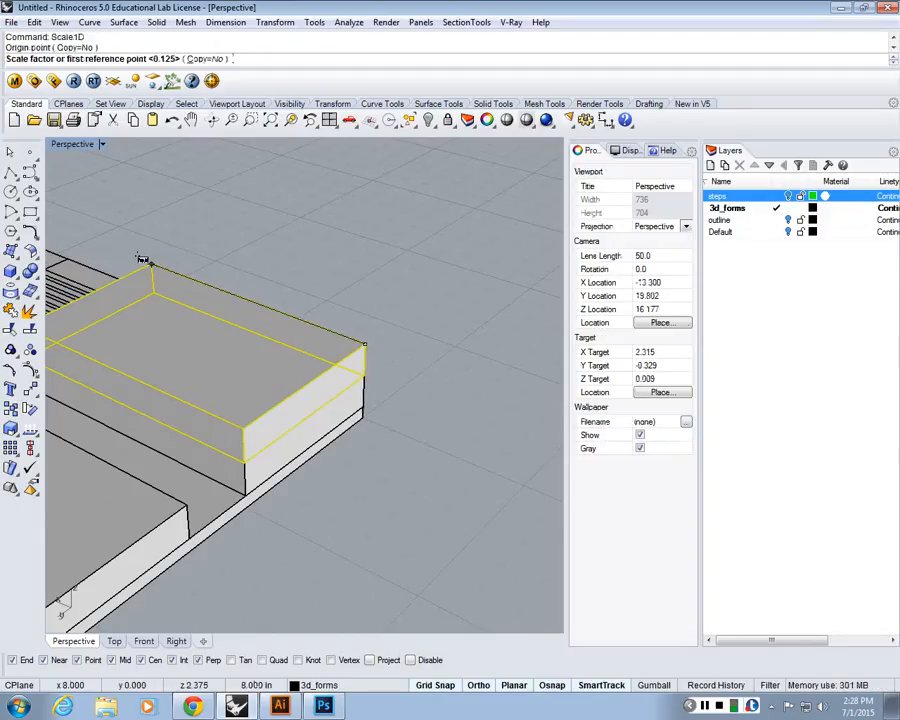
click(148, 263)
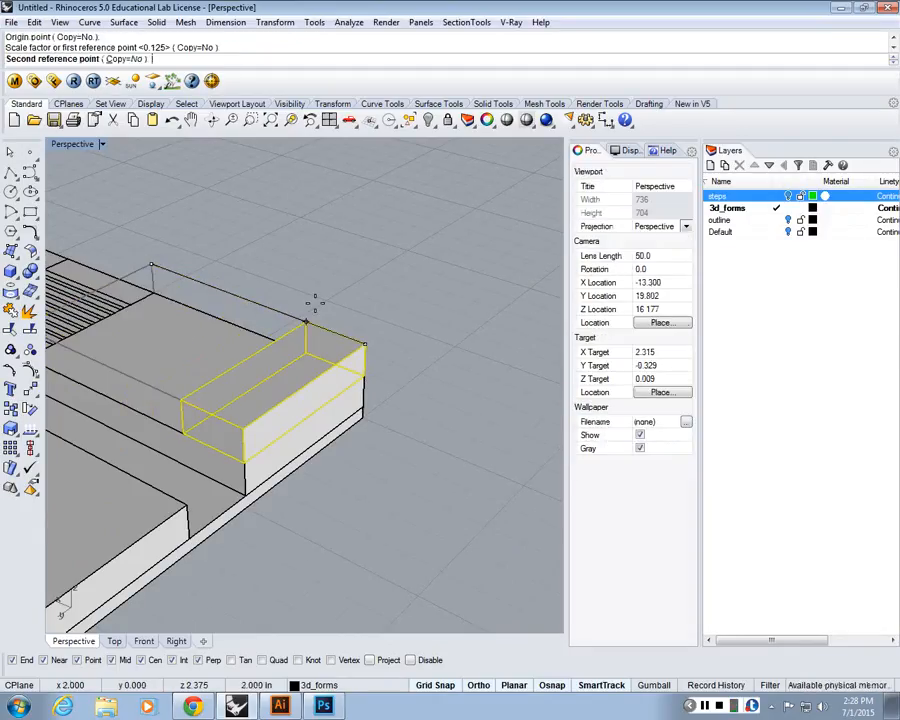
text(3)
key(Return)
key(Escape)
- Copy the 3-inch upper block toward the stairs so the copy sits directly against the original
right_drag(272, 404, 421, 368)
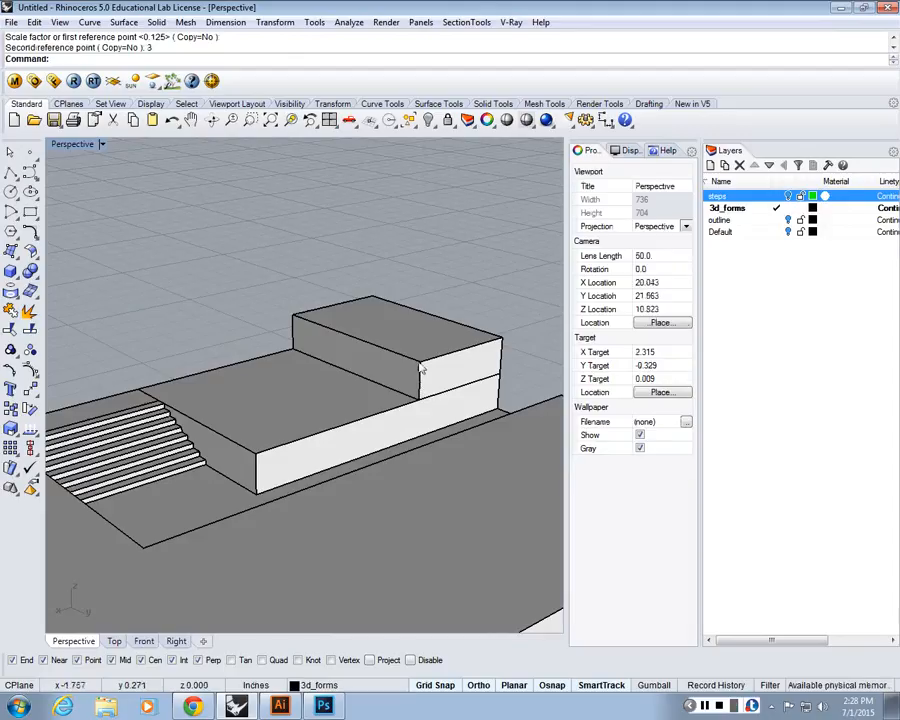
scroll(421, 368, up, 3)
click(370, 320)
right_click(370, 320)
key(Escape)
text(C)
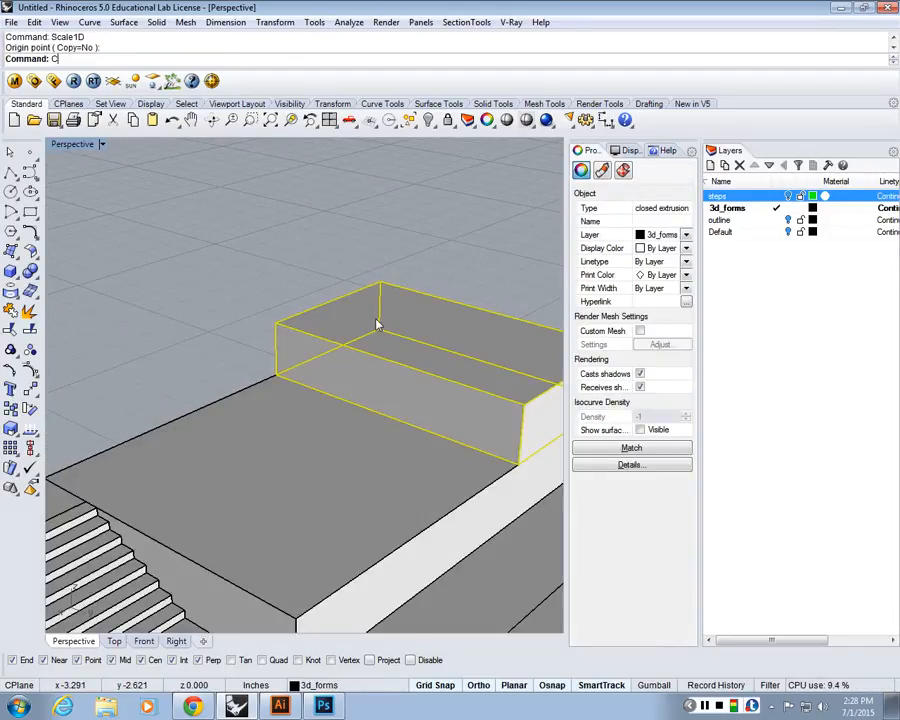
text(opy)
key(Return)
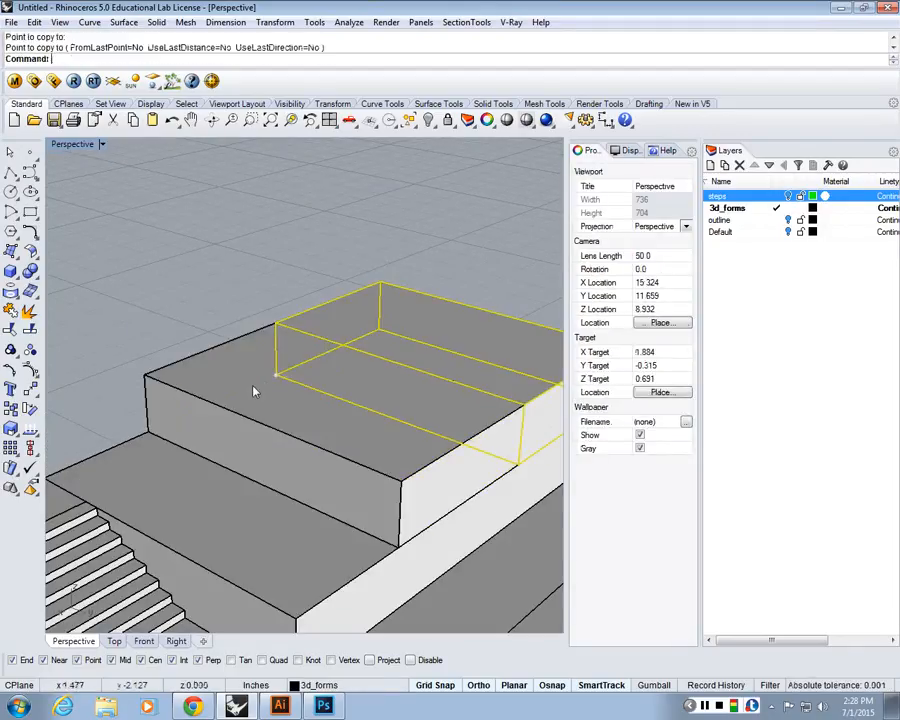
- Scale the new block's long side to 2 inches, measured from its corner on the slab's outer edge
click(252, 387)
text(Scale1D)
key(Return)
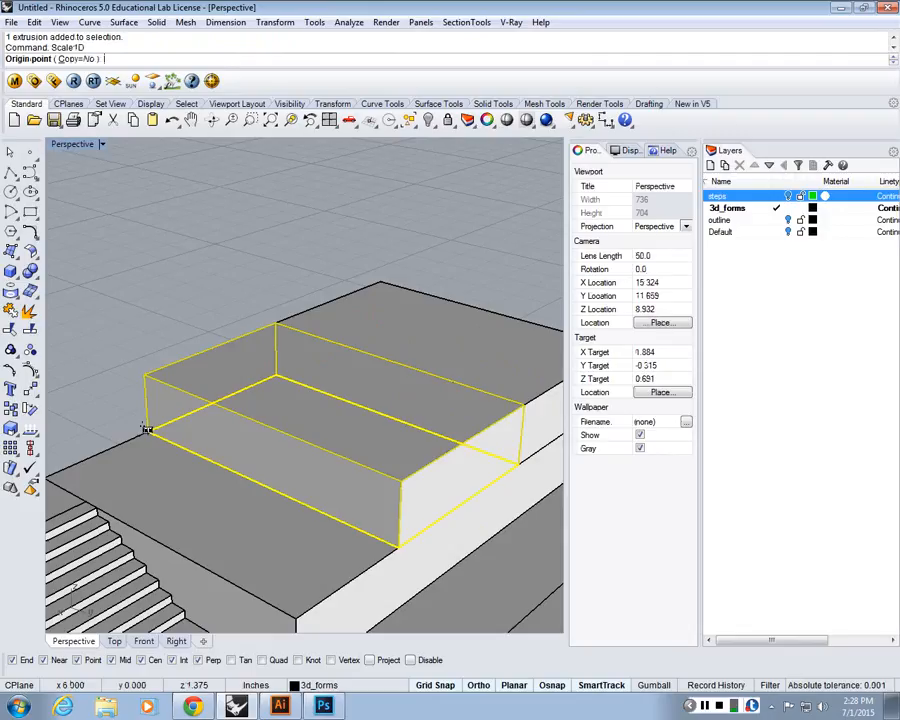
click(147, 428)
click(397, 545)
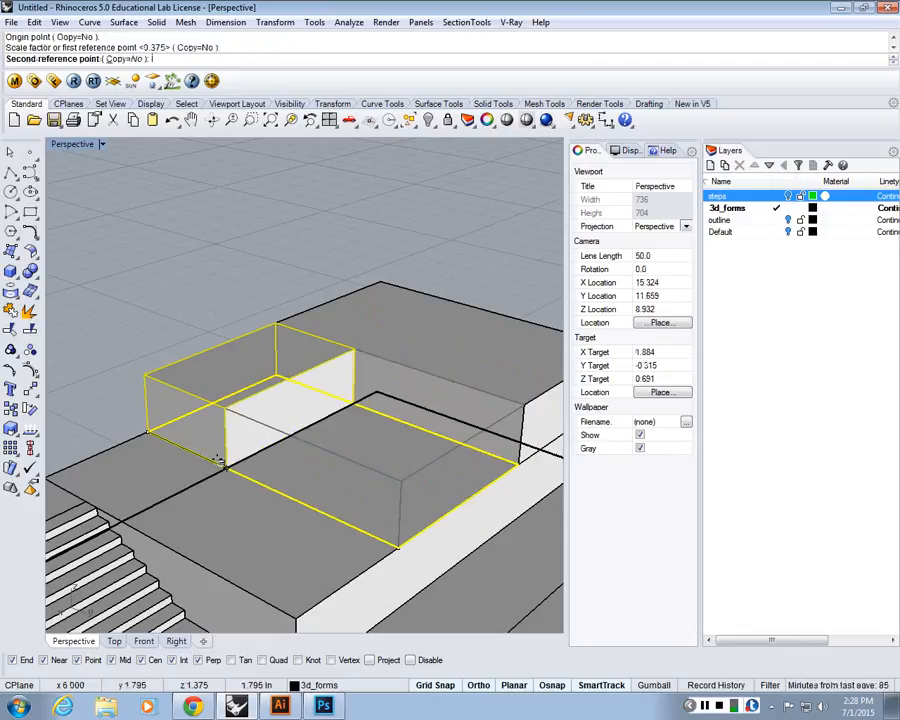
click(219, 462)
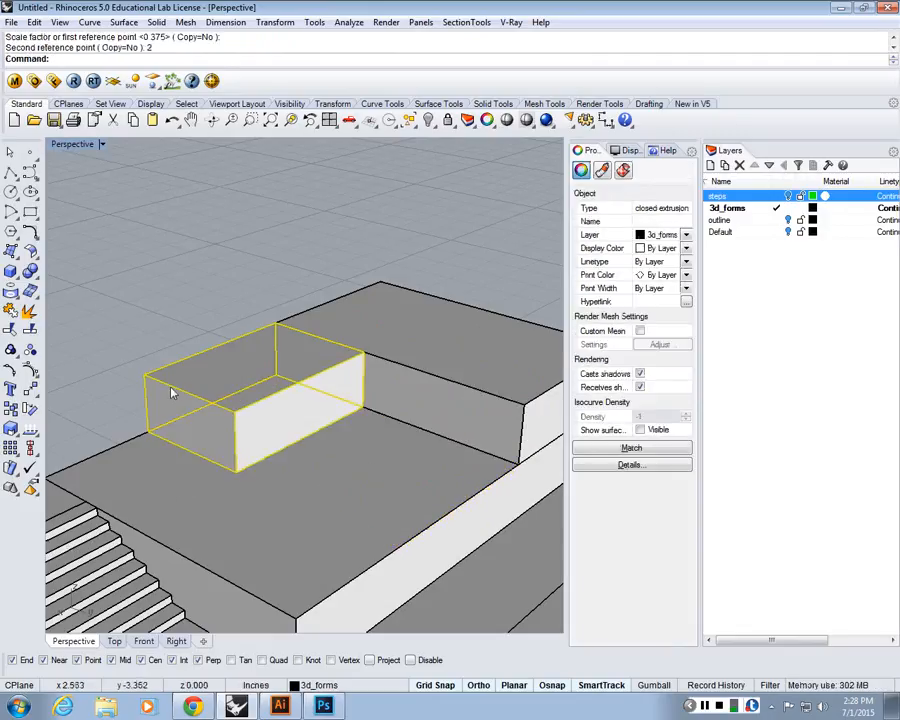
- Scale the 2-inch-wide block vertically to half its height, snapping to the midpoint of its vertical edge
key(Return)
click(142, 369)
click(142, 369)
click(150, 410)
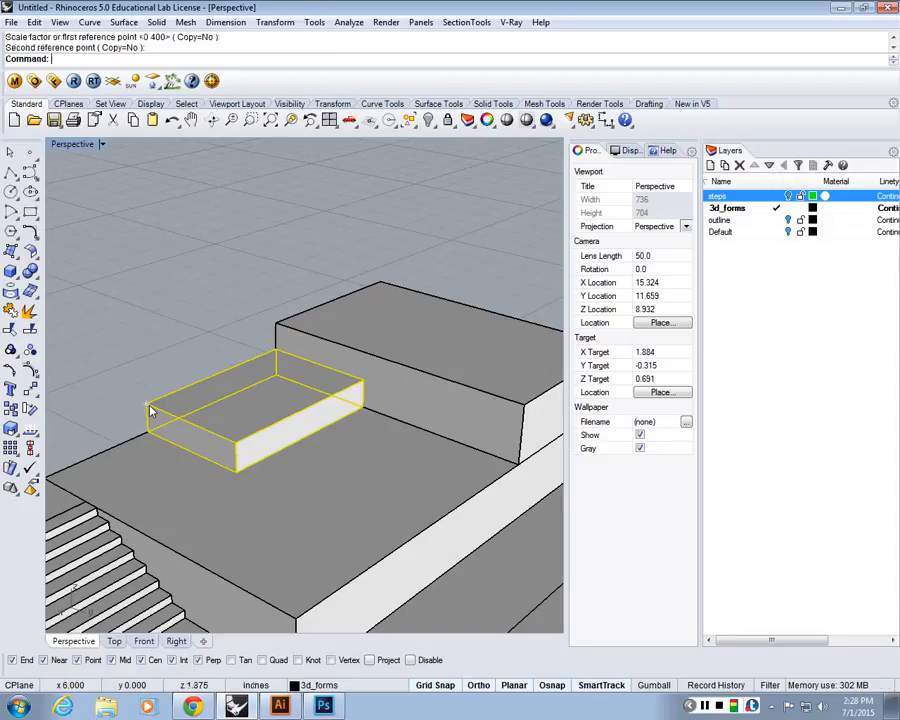
key(Escape)
- Copy the half-height block end to end toward the main stairs, flush along the slab's outer edge
scroll(150, 410, down, 8)
right_drag(210, 398, 265, 392)
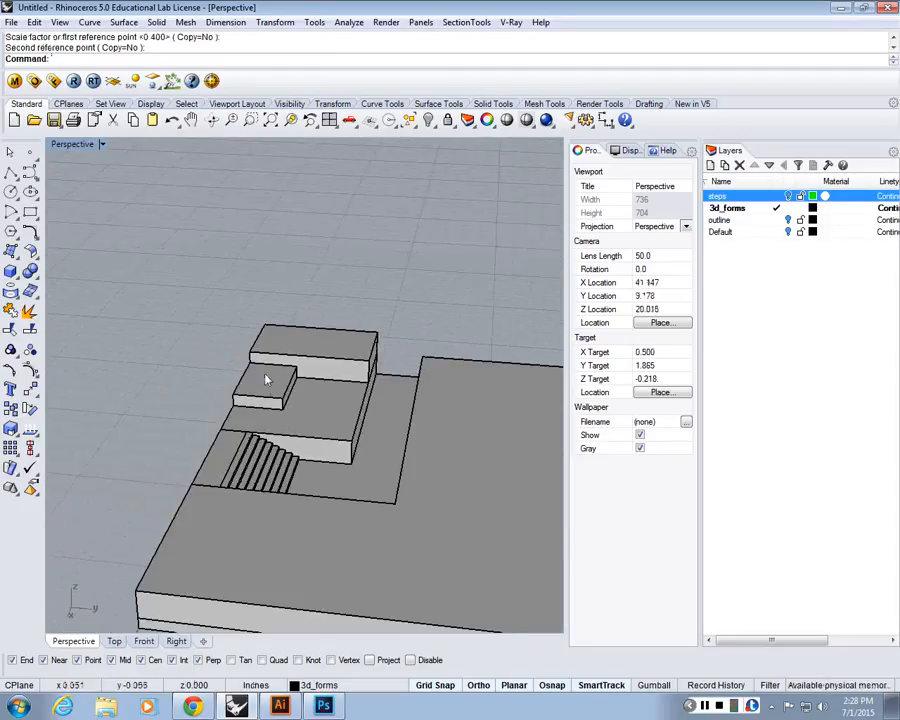
scroll(266, 379, up, 6)
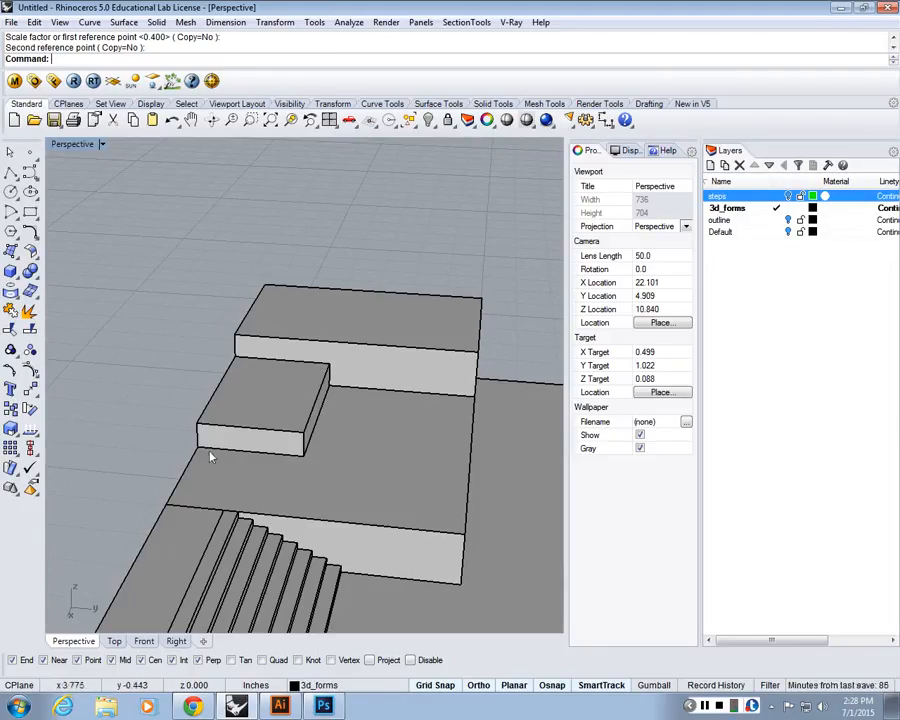
right_drag(300, 366, 344, 372)
scroll(338, 375, up, 8)
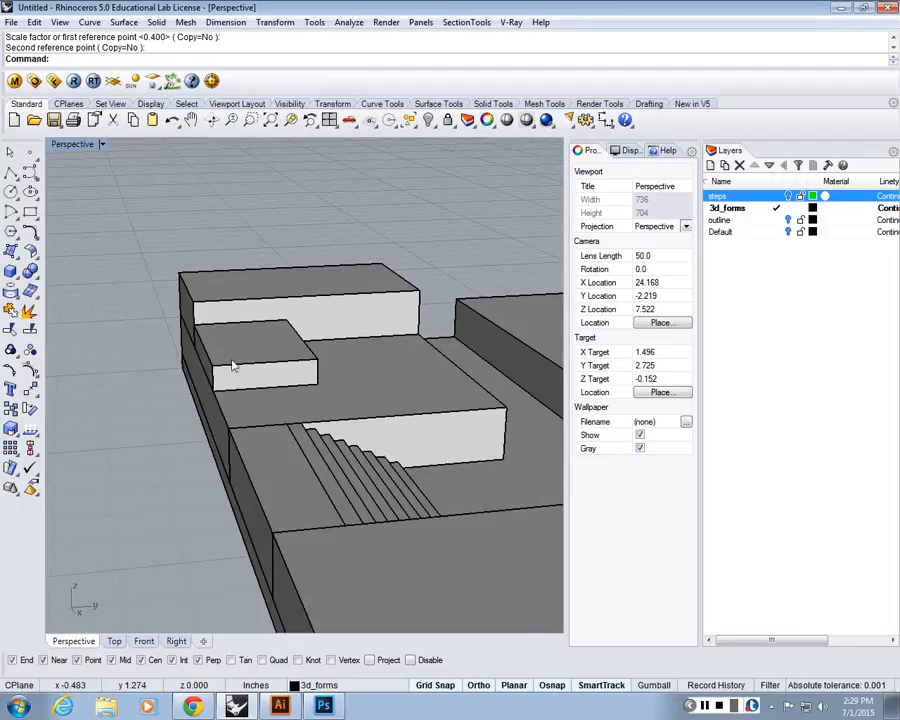
scroll(344, 368, up, 5)
click(318, 408)
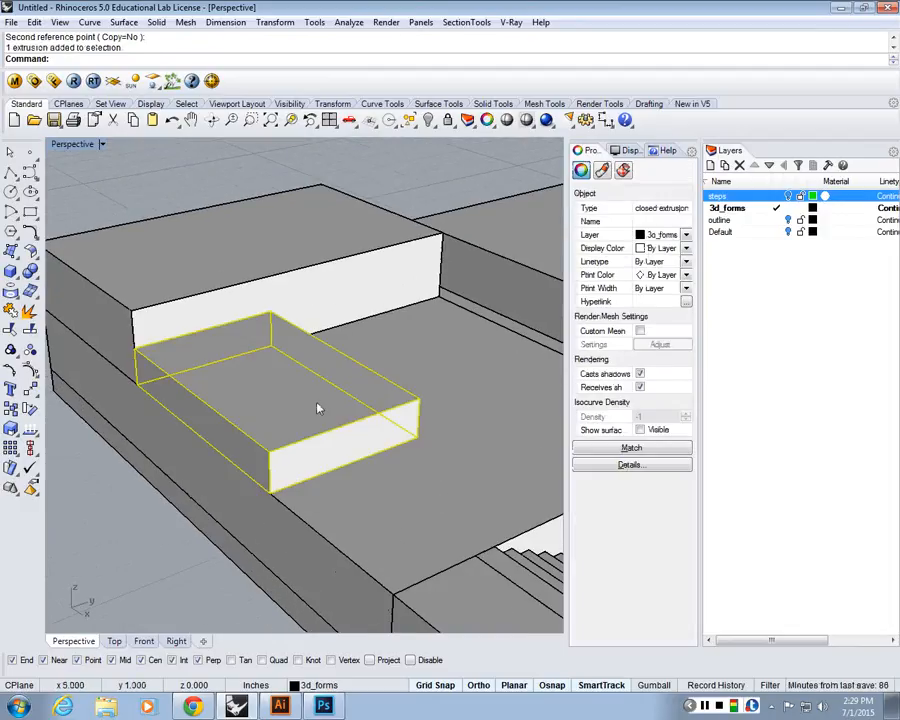
text(copy)
key(Return)
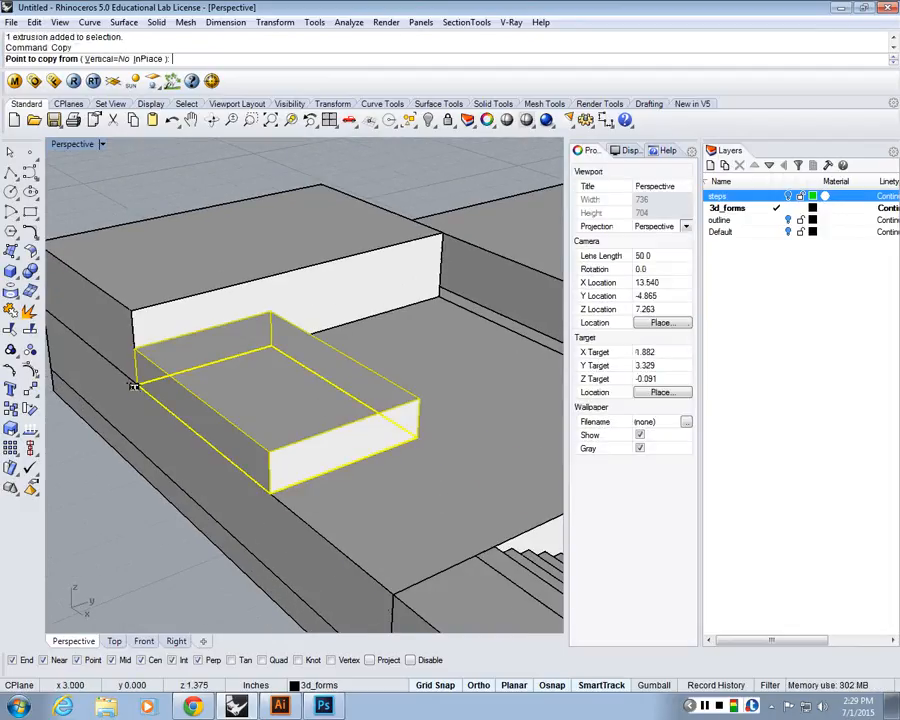
click(133, 386)
click(264, 488)
key(Return)
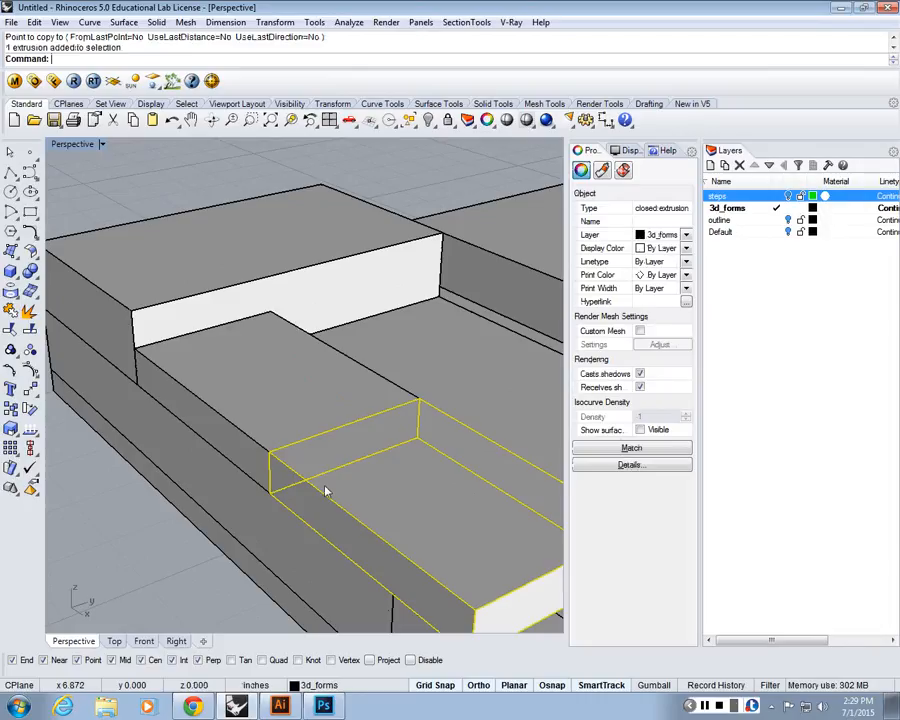
- Scale the new copy lengthwise to 0.2 inches, keeping the end against the half-height block fixed
text(scale1d)
key(Return)
click(271, 450)
scroll(271, 450, down, 2)
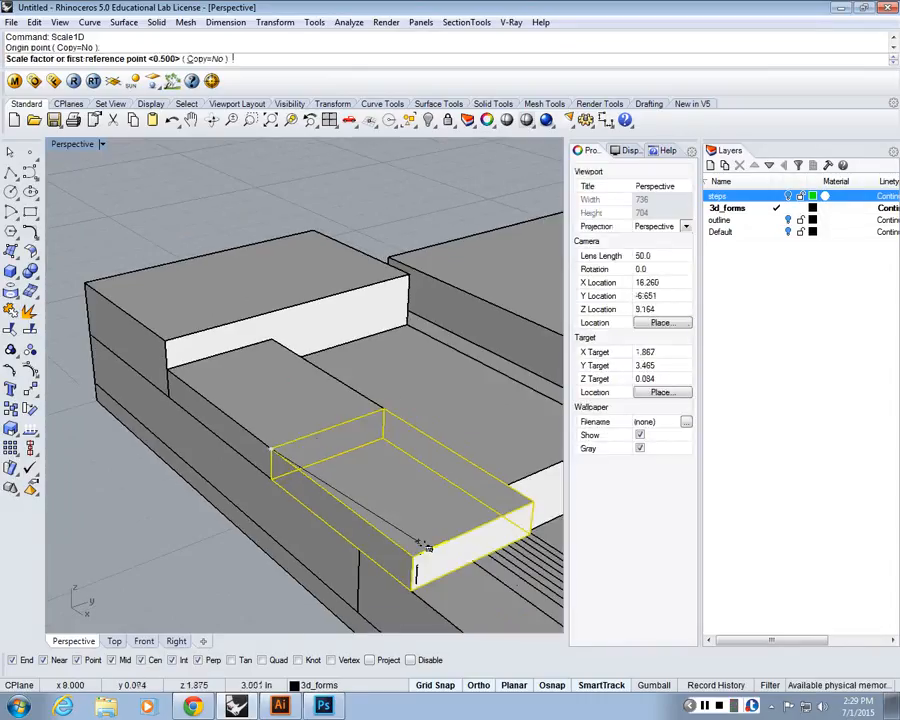
click(404, 554)
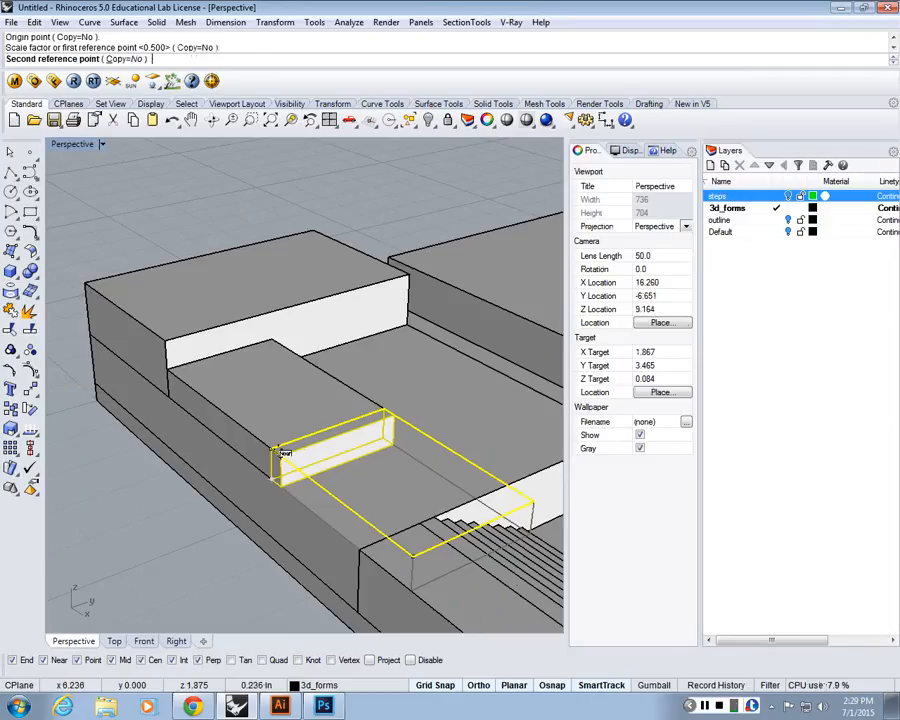
text(2)
key(Return)
scroll(286, 460, up, 6)
- Scale the thin strip vertically to a height of 0.4 inches from its base corner
key(Return)
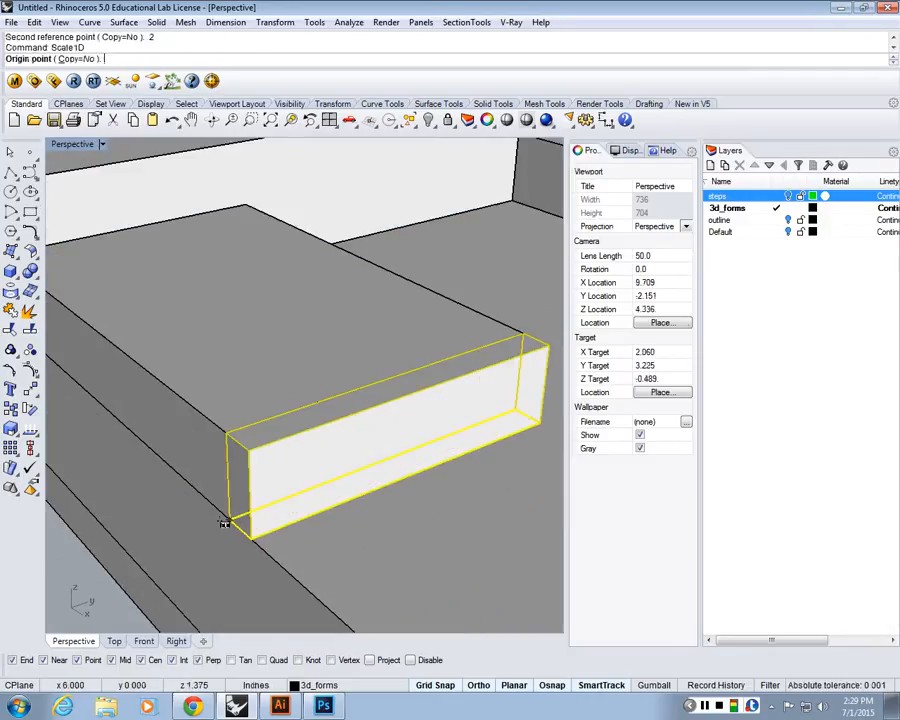
click(224, 524)
click(222, 428)
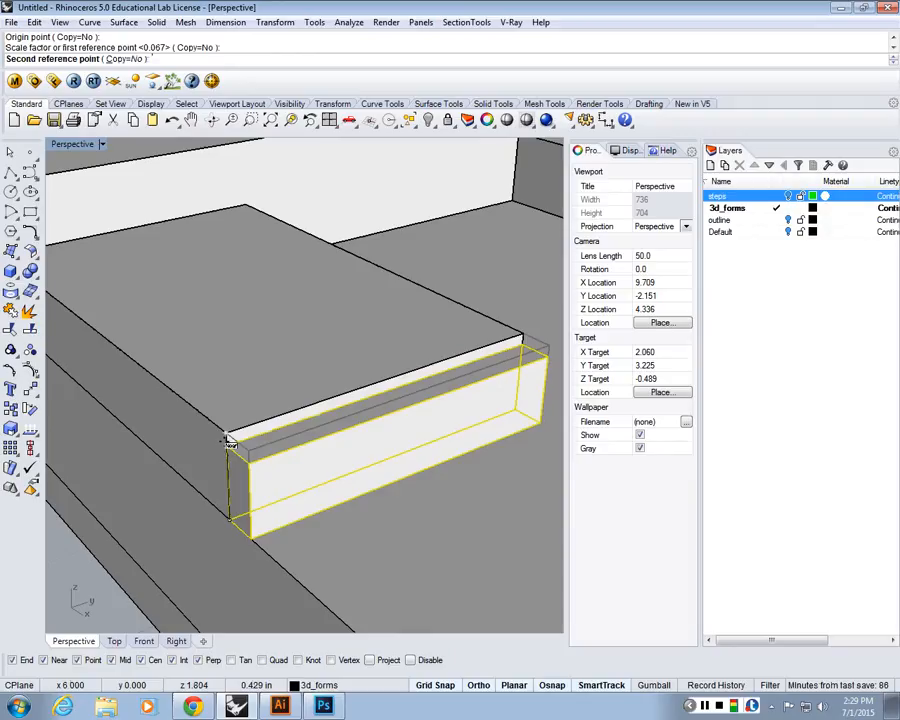
text(4)
key(Return)
scroll(205, 428, down, 6)
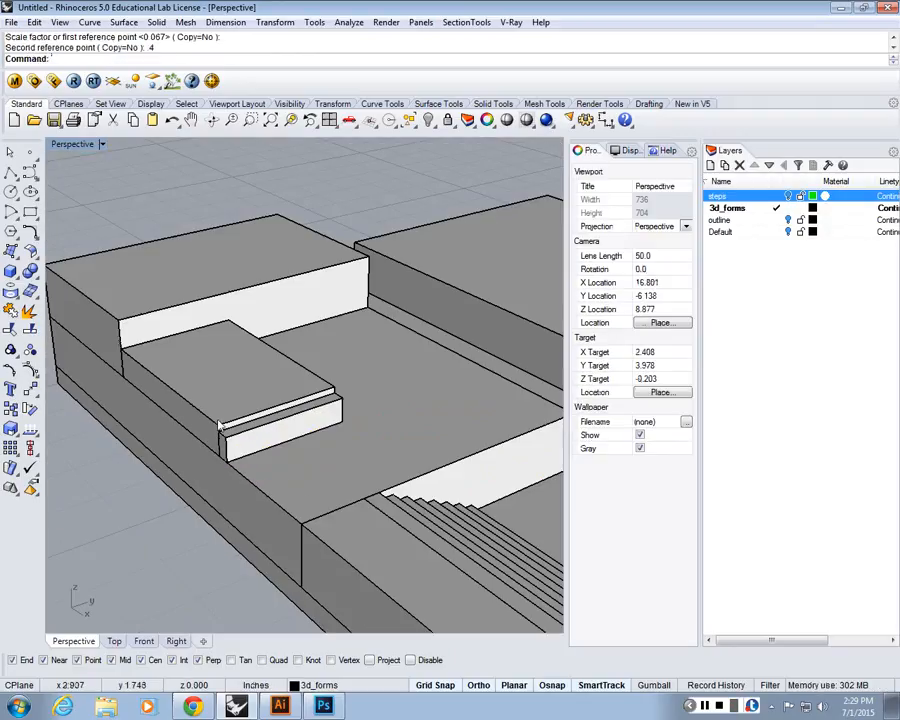
- Copy the 0.4-inch-high strip three times in a row toward the main stairs, each copy directly against the previous one
text(copy)
key(Return)
click(219, 436)
key(Return)
scroll(217, 434, up, 6)
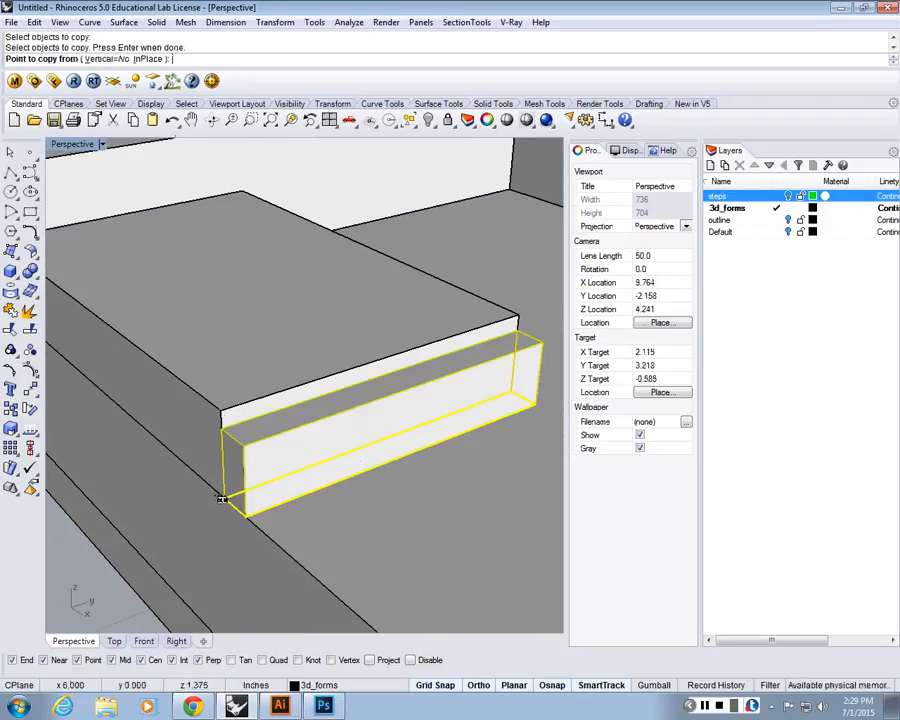
click(221, 498)
click(277, 548)
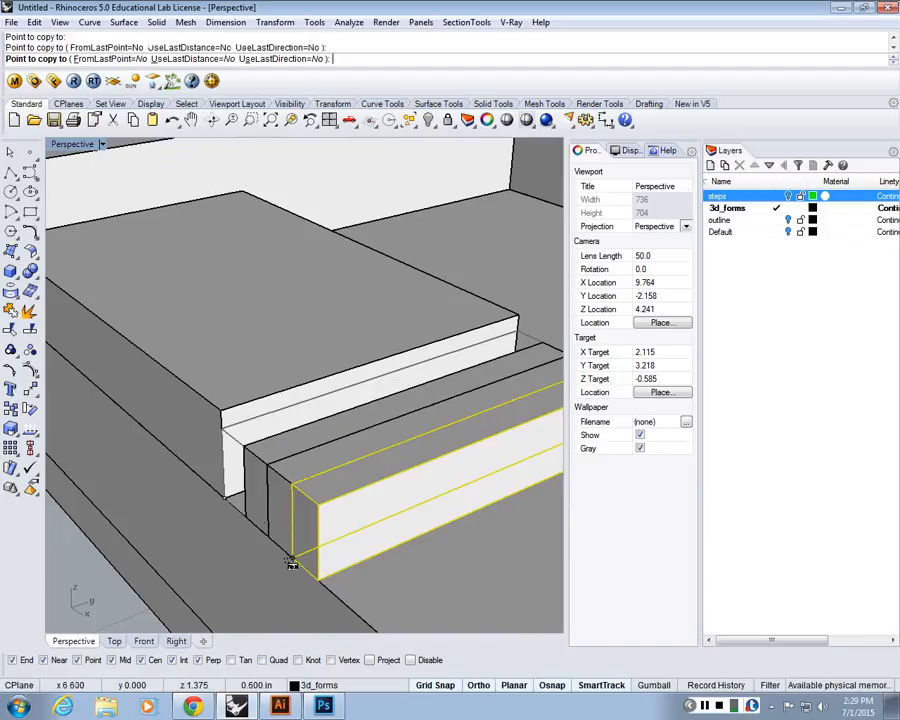
click(292, 560)
key(Return)
- Scale the second strip from the half-height block vertically to 0.3 inches
click(256, 491)
text(Scale1D)
key(Return)
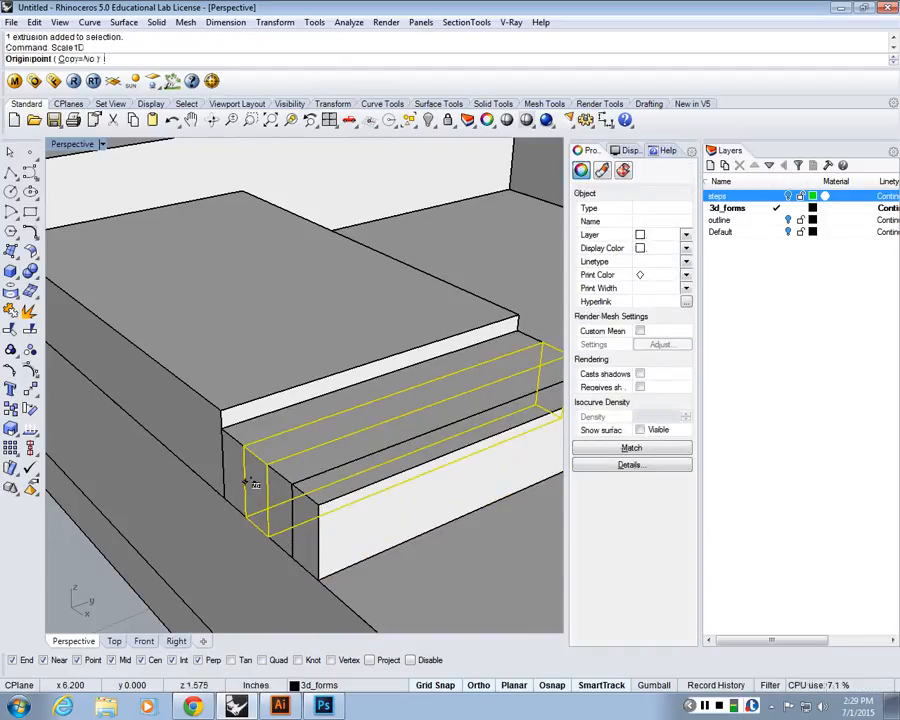
click(247, 443)
click(242, 467)
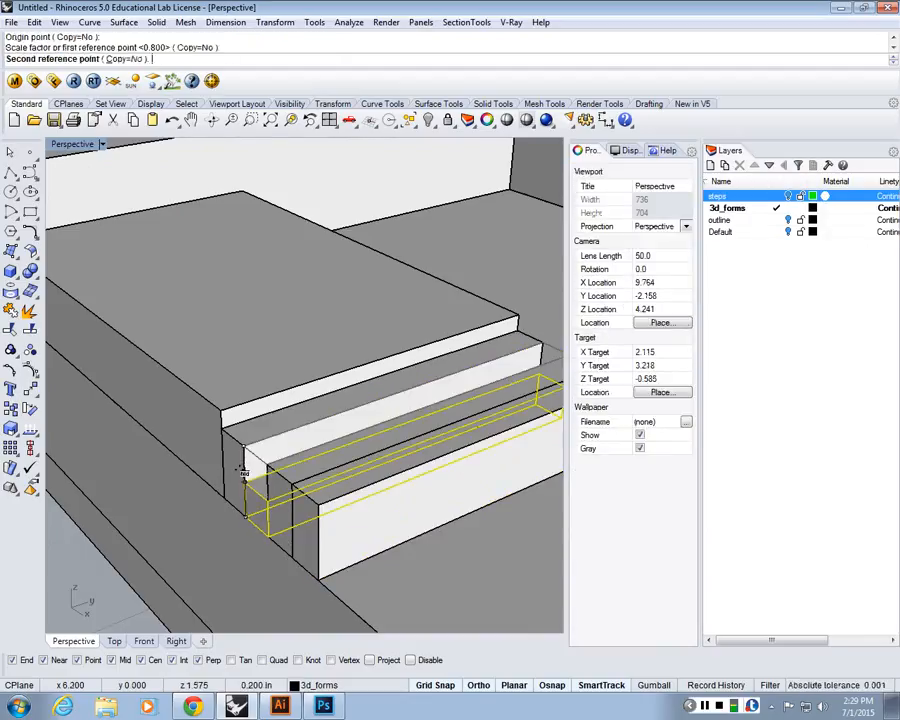
text(3)
key(Return)
- Scale the third strip from the half-height block vertically to 0.2 inches from its base
click(282, 543)
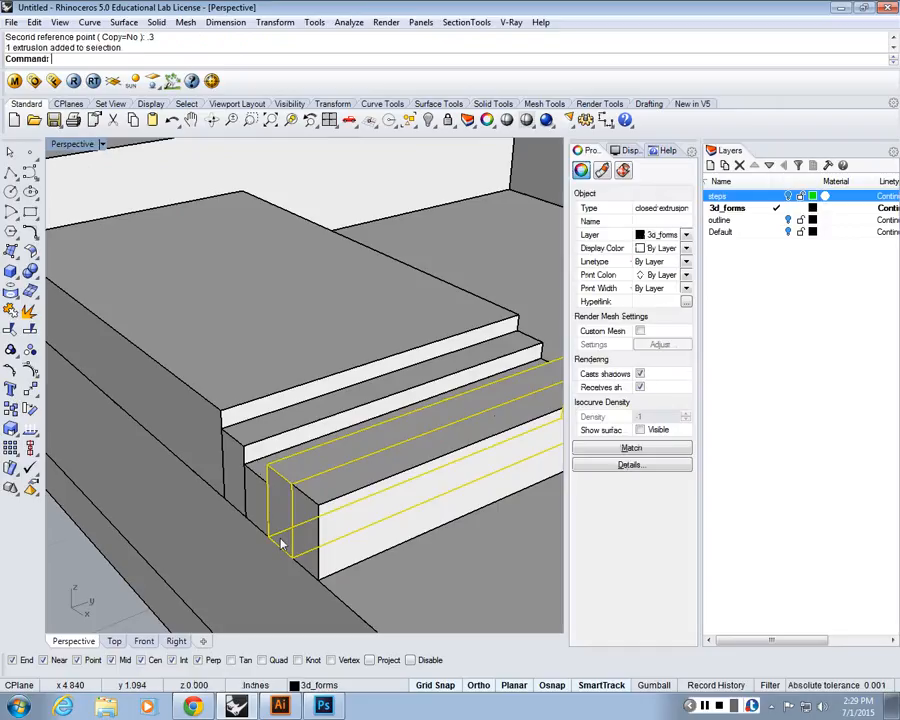
key(Return)
click(268, 535)
click(261, 459)
text(2)
key(Return)
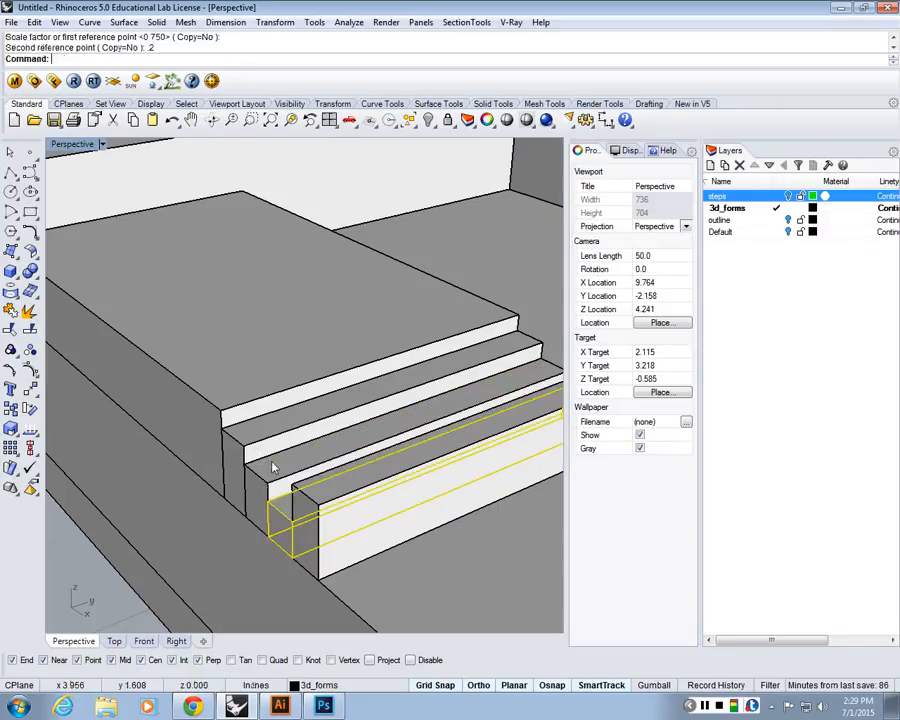
- Scale the outermost strip vertically to 0.1 inches, keeping its base fixed
click(306, 562)
key(Return)
click(318, 580)
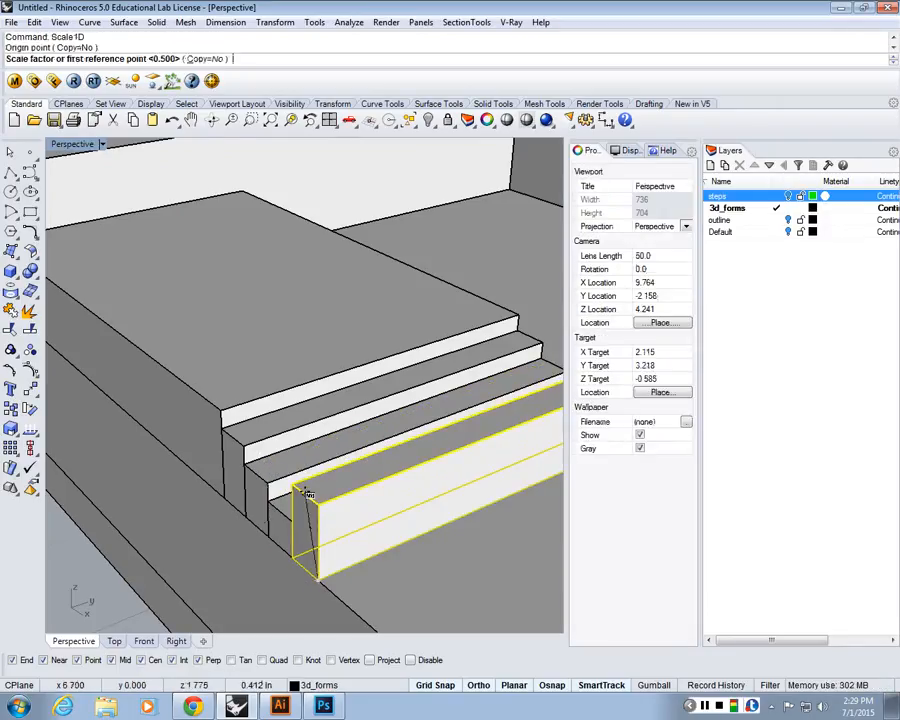
click(321, 502)
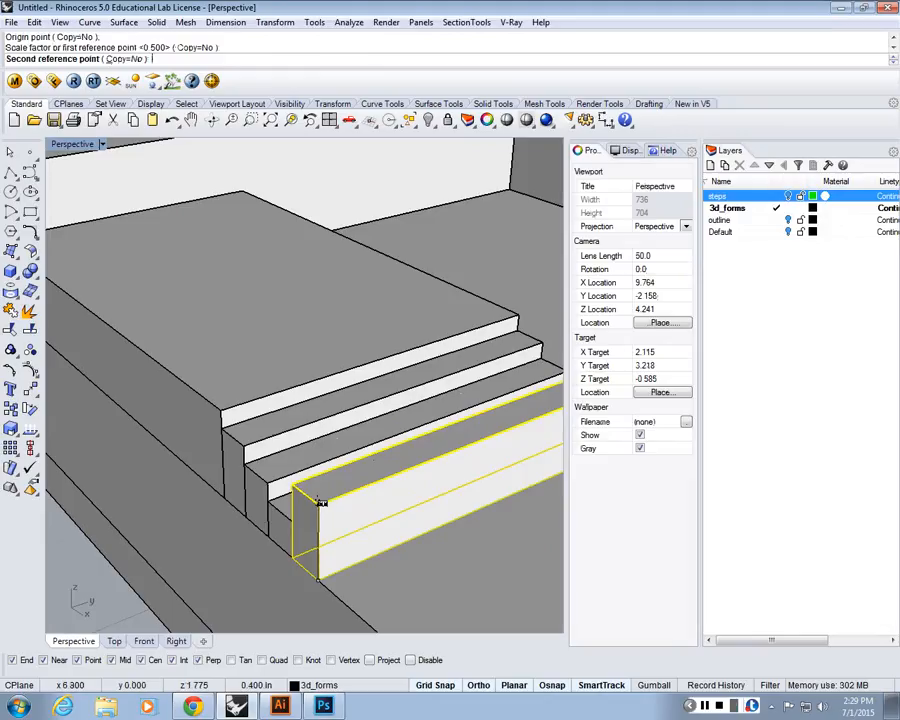
text(1)
key(Return)
key(Escape)
- Scale all four small steps together to half their width from the slab's outer edge, snapping to the midpoint of the lowest step's long edge
scroll(351, 453, down, 8)
right_drag(316, 481, 333, 455)
scroll(333, 455, up, 2)
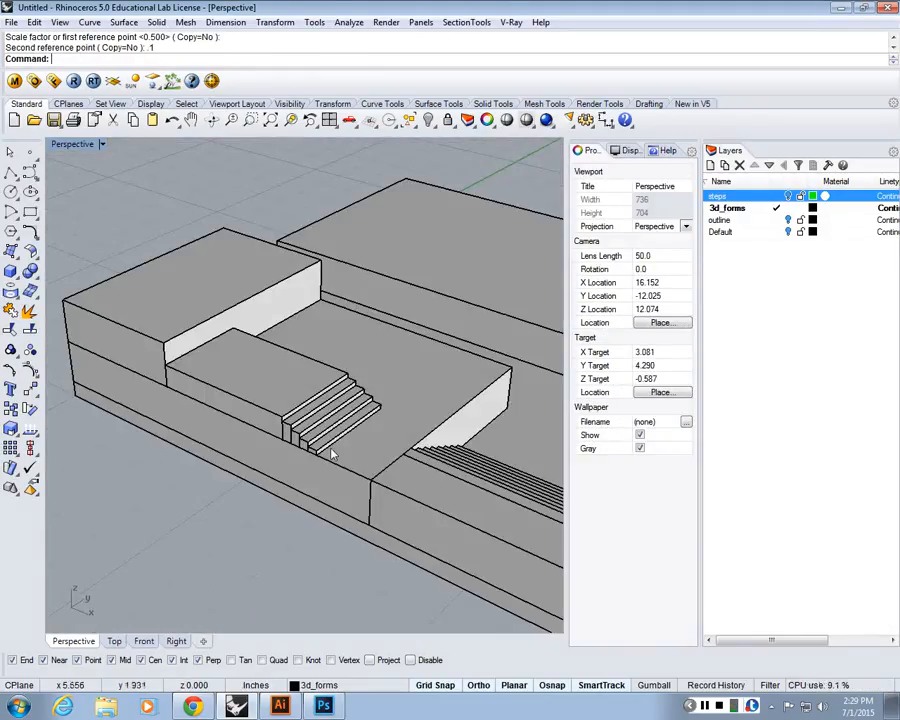
scroll(251, 518, up, 3)
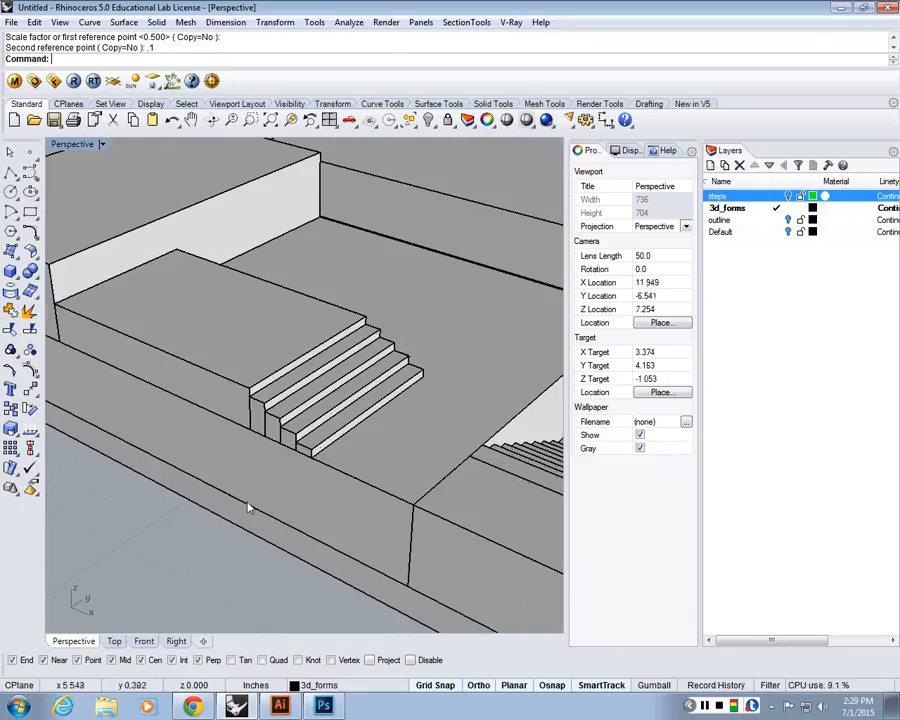
scroll(248, 507, up, 2)
right_drag(248, 507, 252, 522)
click(276, 466)
shift+click(293, 489)
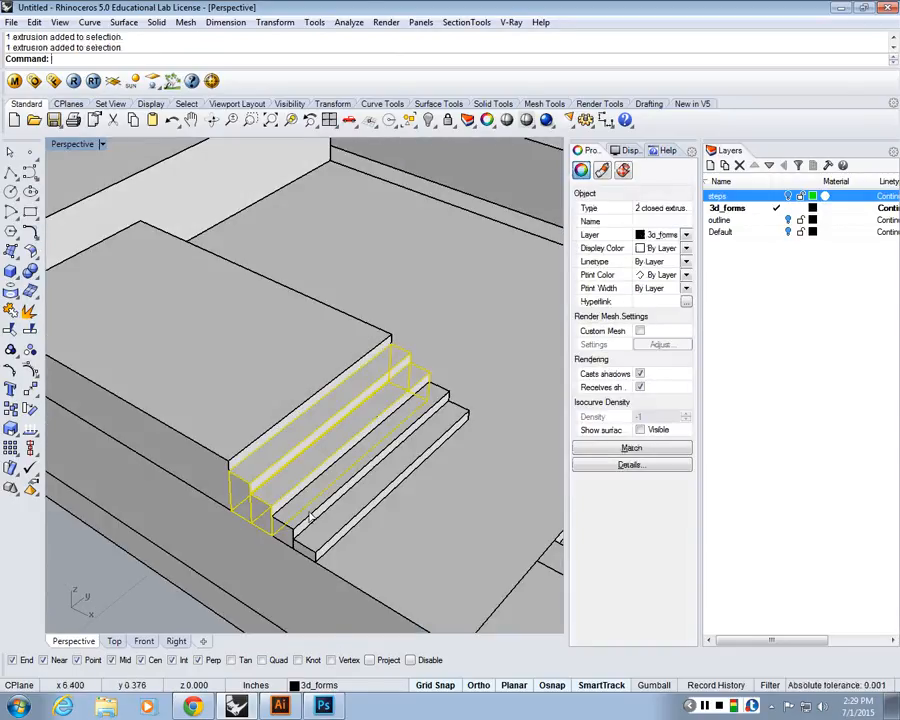
shift+click(310, 515)
shift+click(335, 537)
right_click(335, 537)
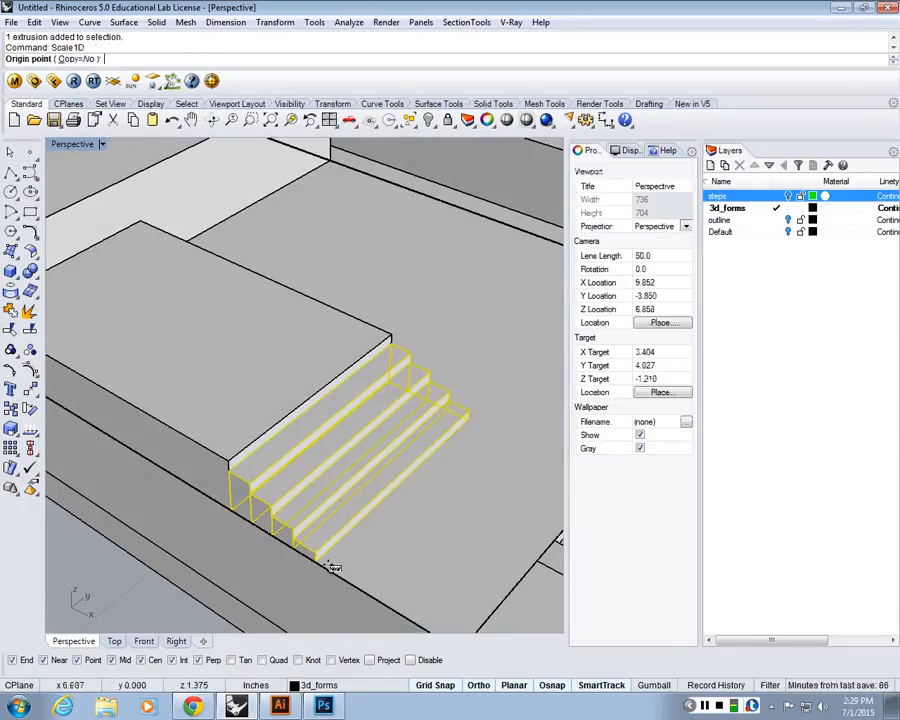
click(318, 561)
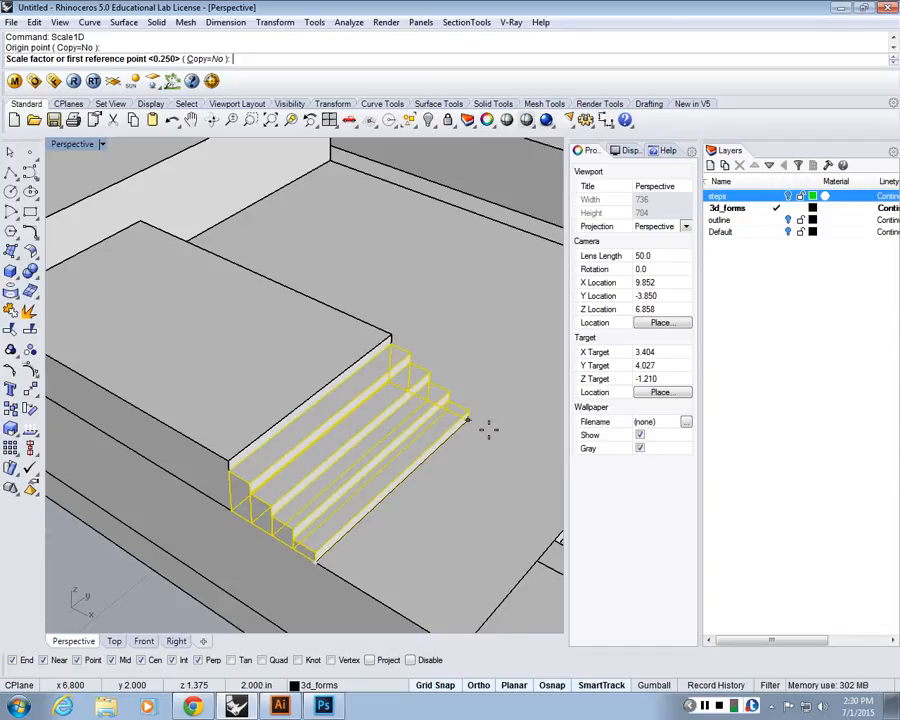
click(467, 418)
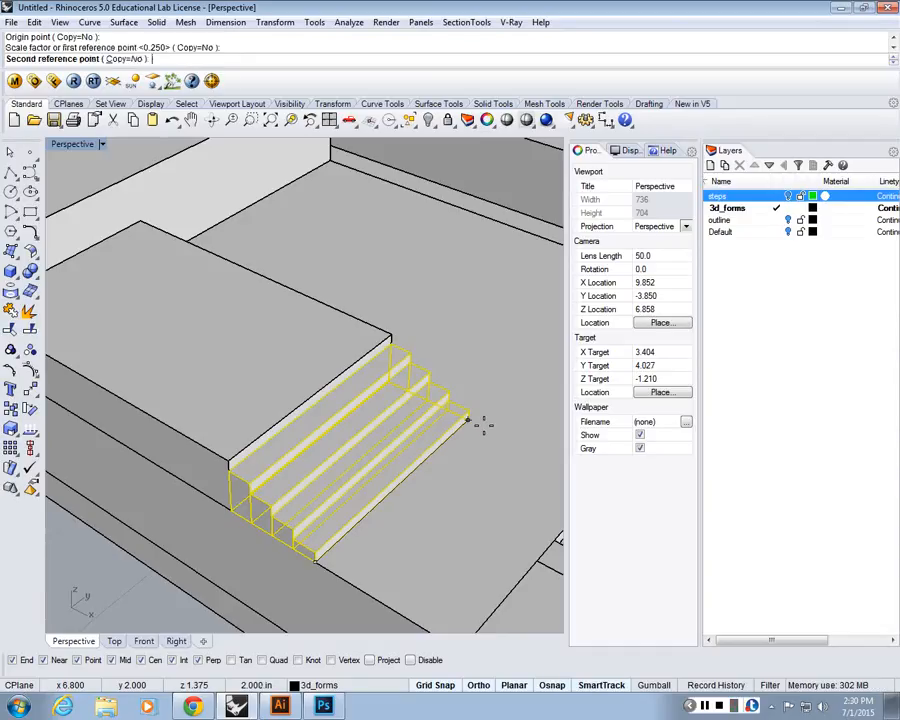
click(396, 487)
scroll(400, 489, down, 10)
right_drag(404, 490, 340, 463)
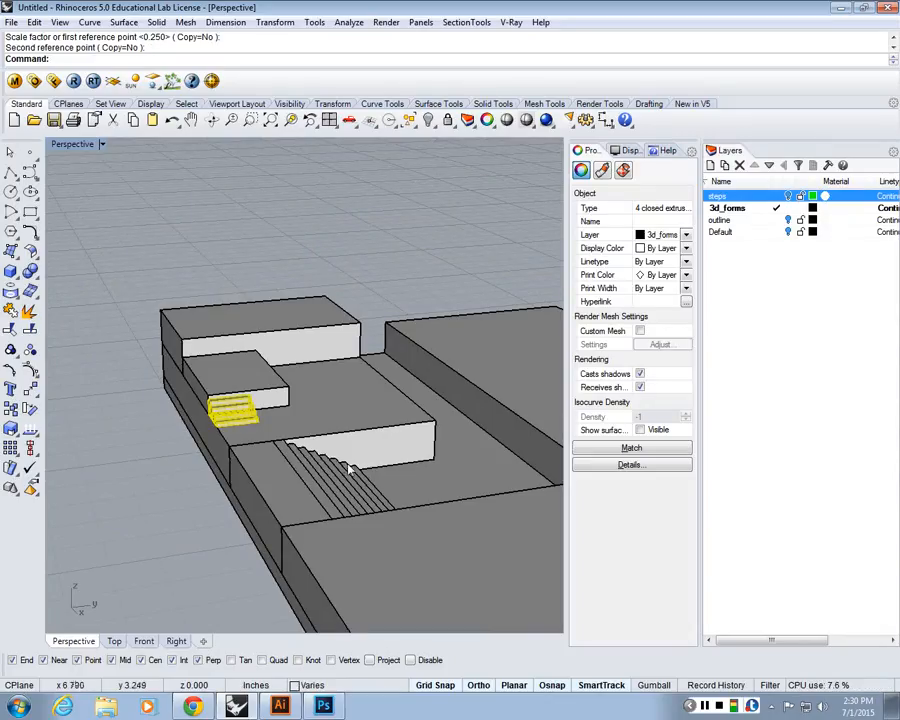
key(Escape)
- Group the four small steps into a single object
right_drag(232, 455, 340, 520)
drag(269, 544, 430, 433)
scroll(390, 495, up, 3)
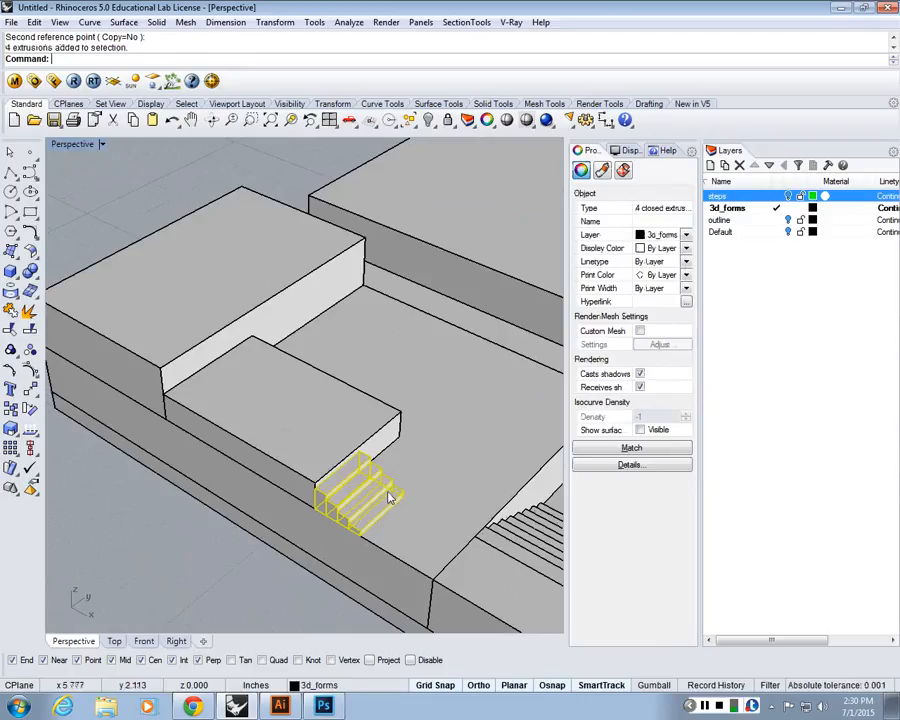
text(Group)
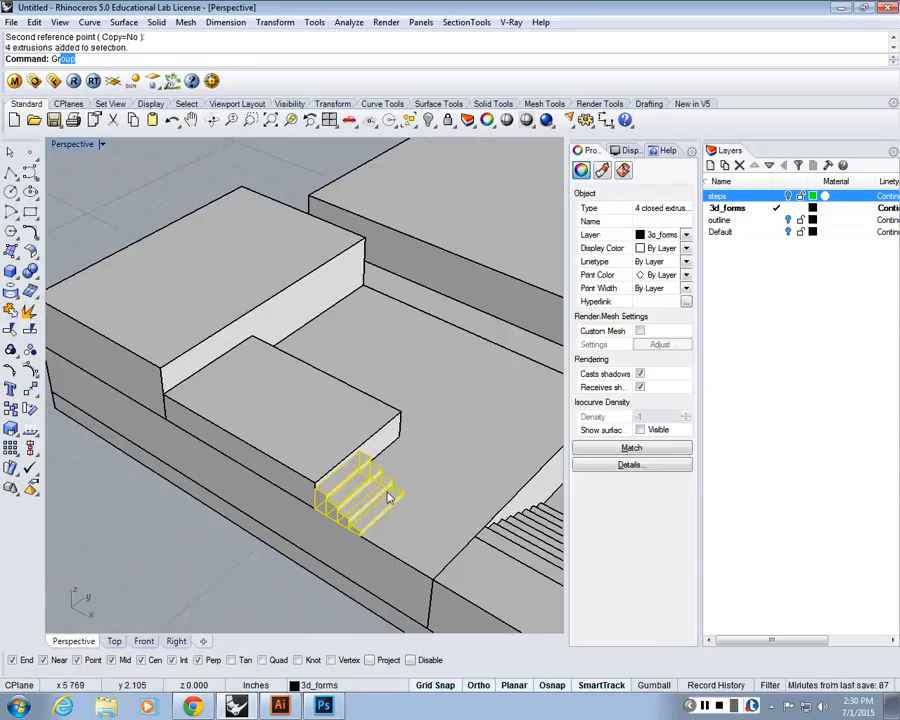
key(Return)
- Copy the grouped steps onto the half-height block, against the face of the taller upper block at the outer edge
text(Copy)
key(Return)
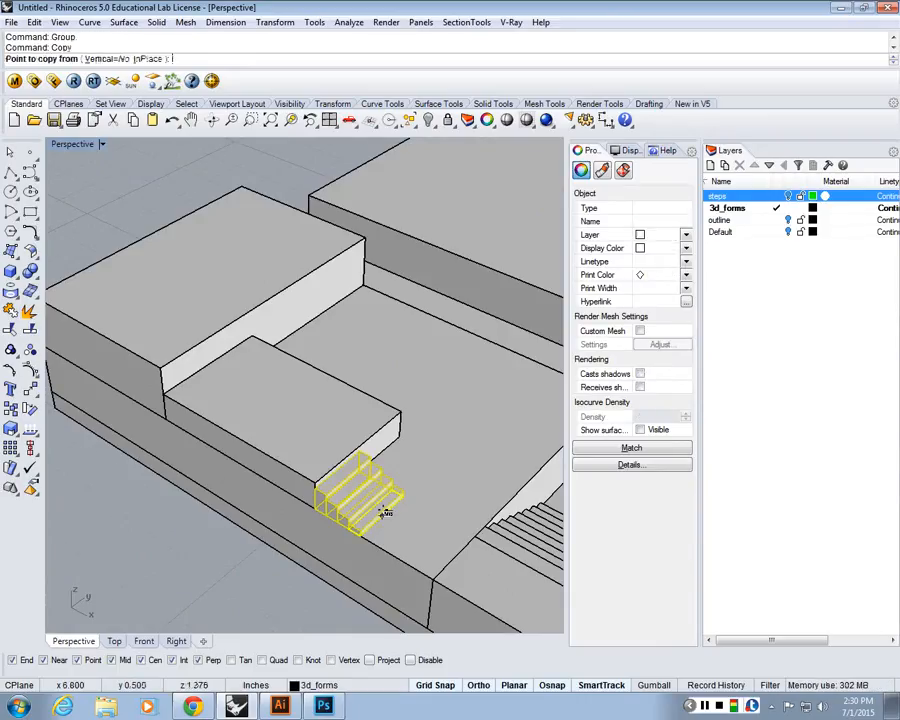
click(309, 510)
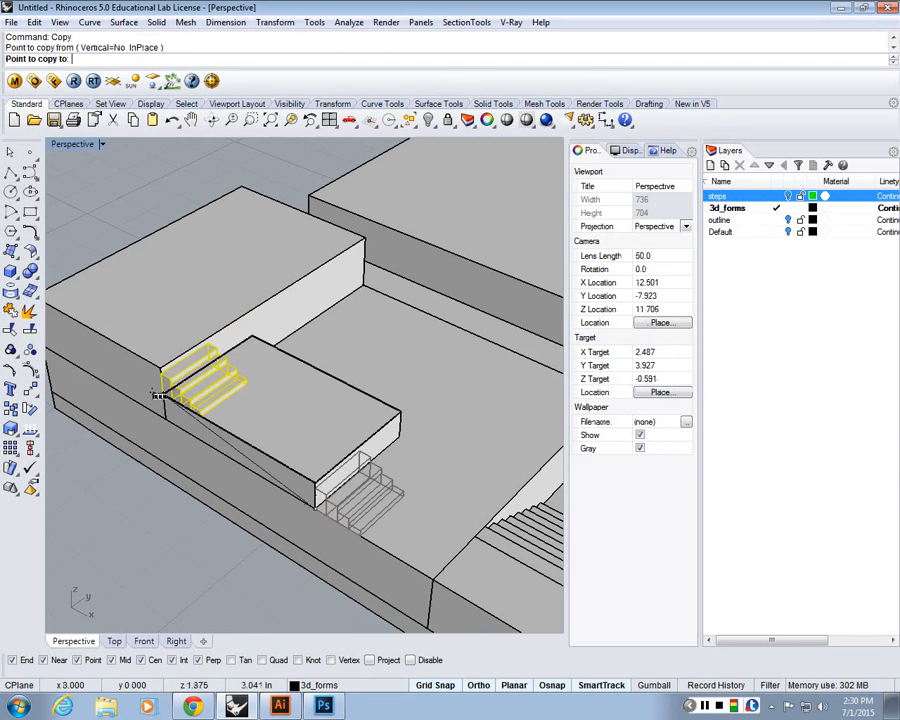
click(157, 393)
key(Return)
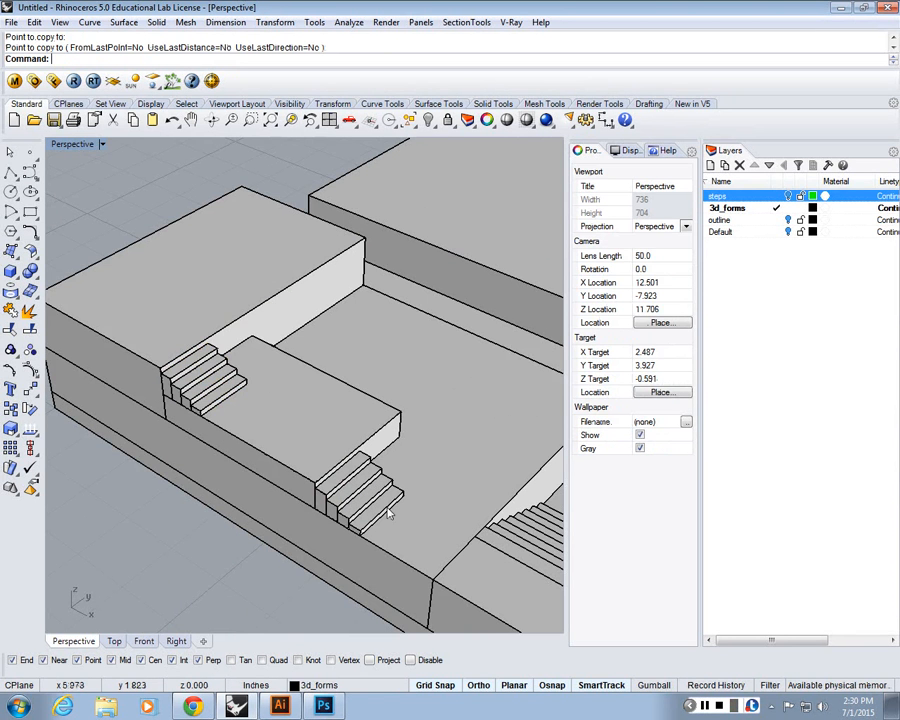
- Copy the taller 3-inch upper block onto the large block across the recess, aligning it to that block's far back corner
right_drag(249, 428, 370, 376)
scroll(365, 376, up, 3)
click(237, 331)
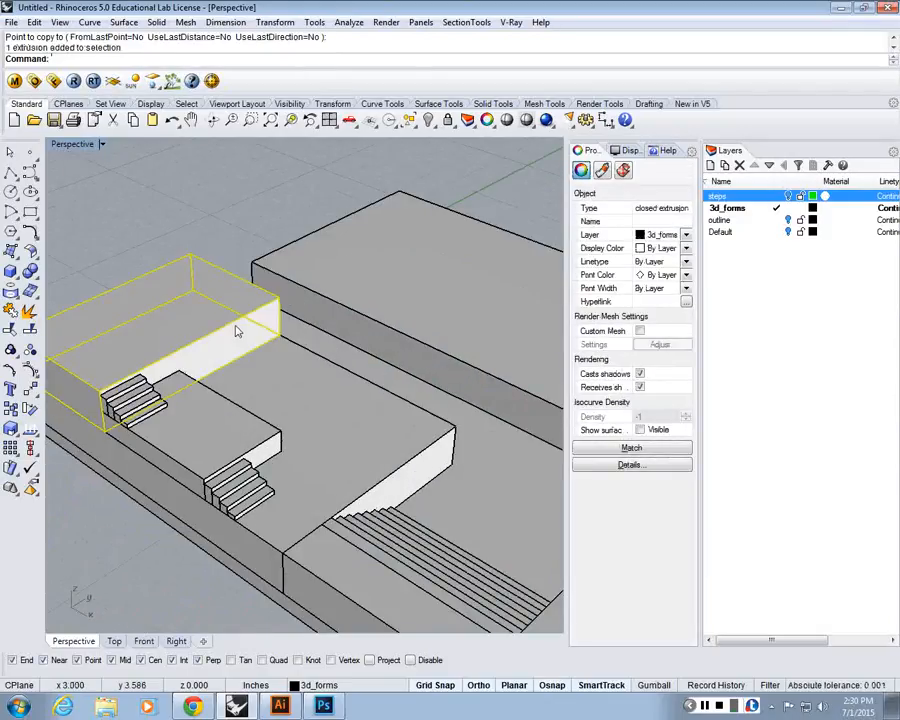
right_click(236, 328)
scroll(279, 298, down, 2)
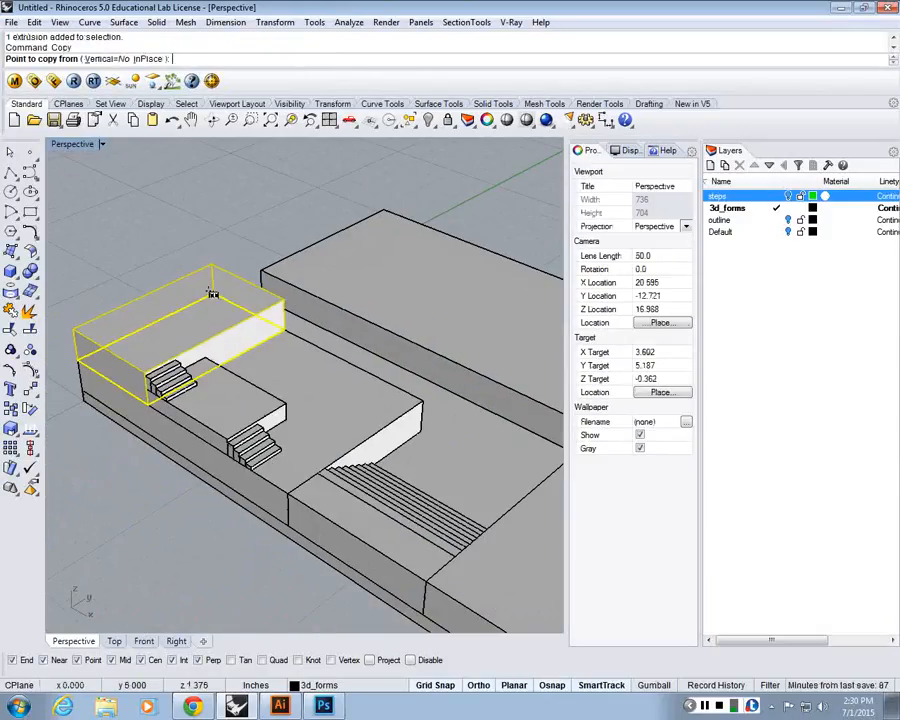
click(212, 293)
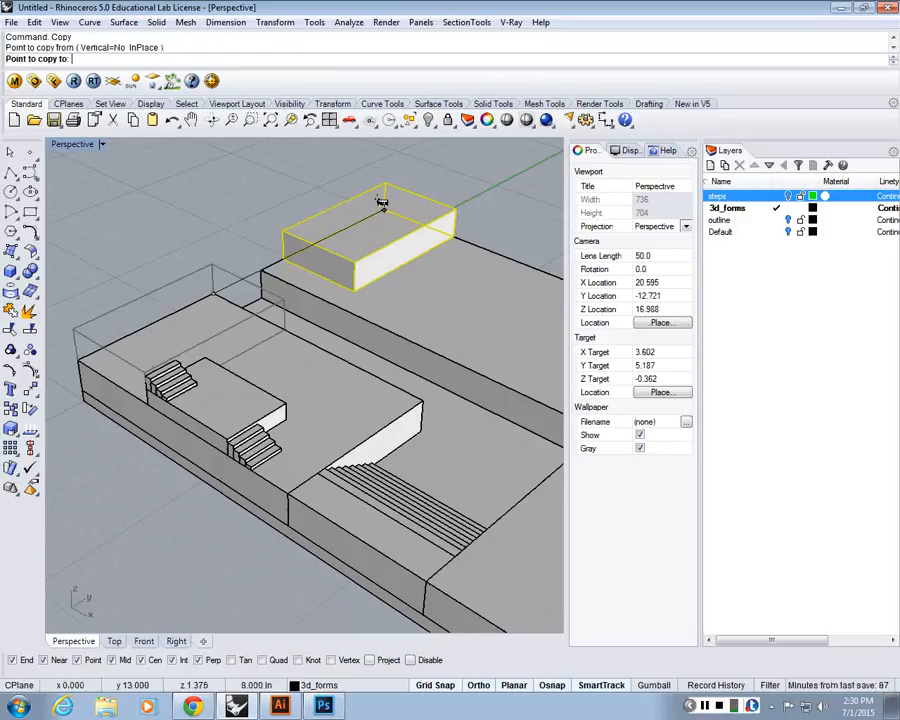
click(382, 203)
key(Return)
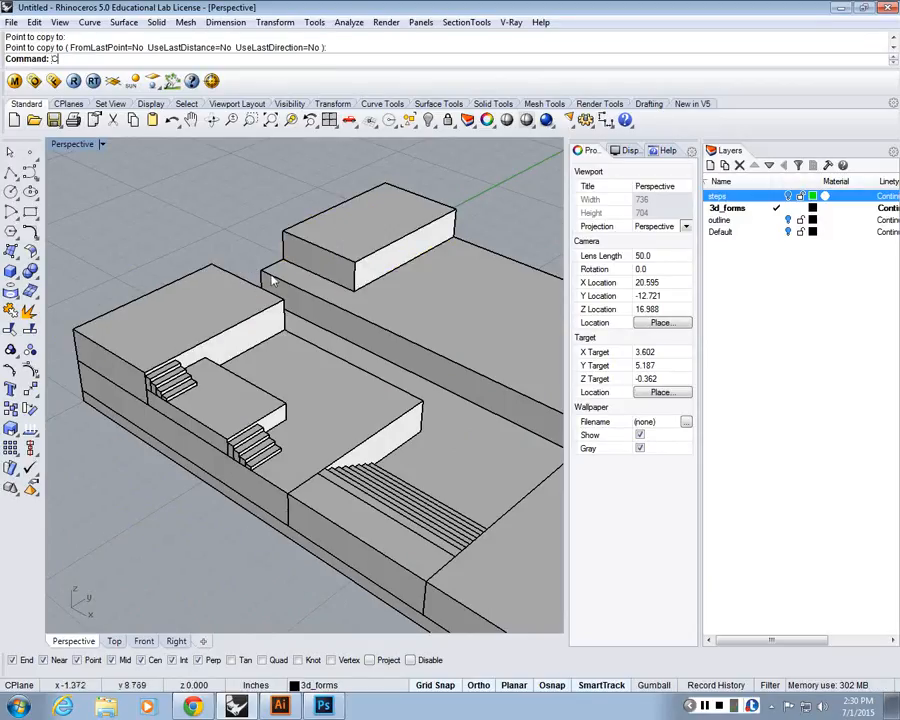
- Copy the 3-inch-wide upper block end to end along the model's back edge, from its outer corner to its inner corner
key(Return)
click(228, 278)
key(Return)
click(76, 323)
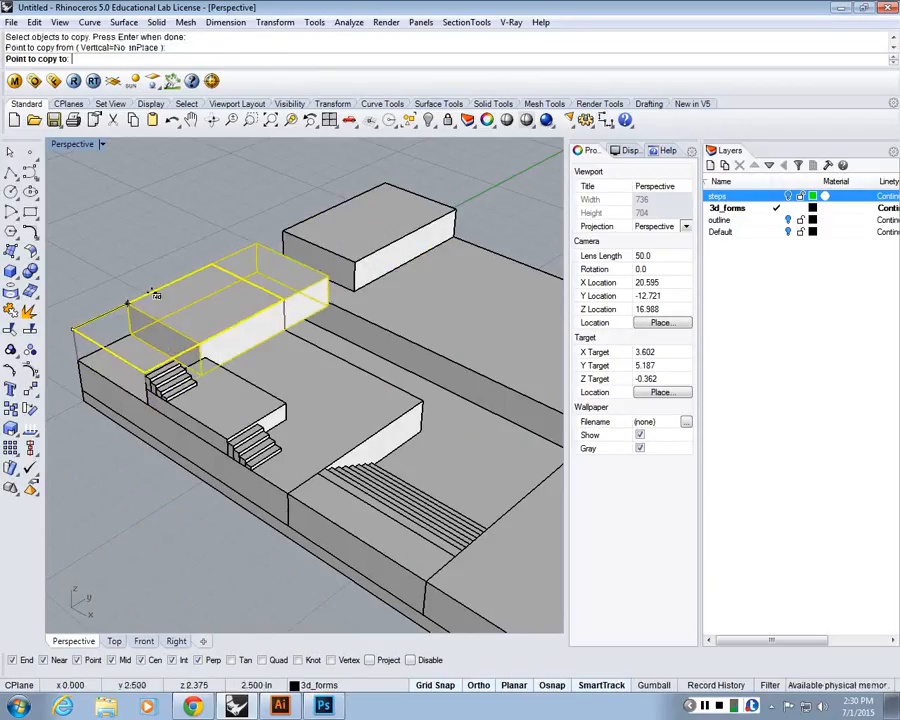
click(212, 265)
key(Return)
- Scale the new copy in one direction along its length, ending it at the near corner of the upper block across the recess
click(286, 267)
text(Scale1D)
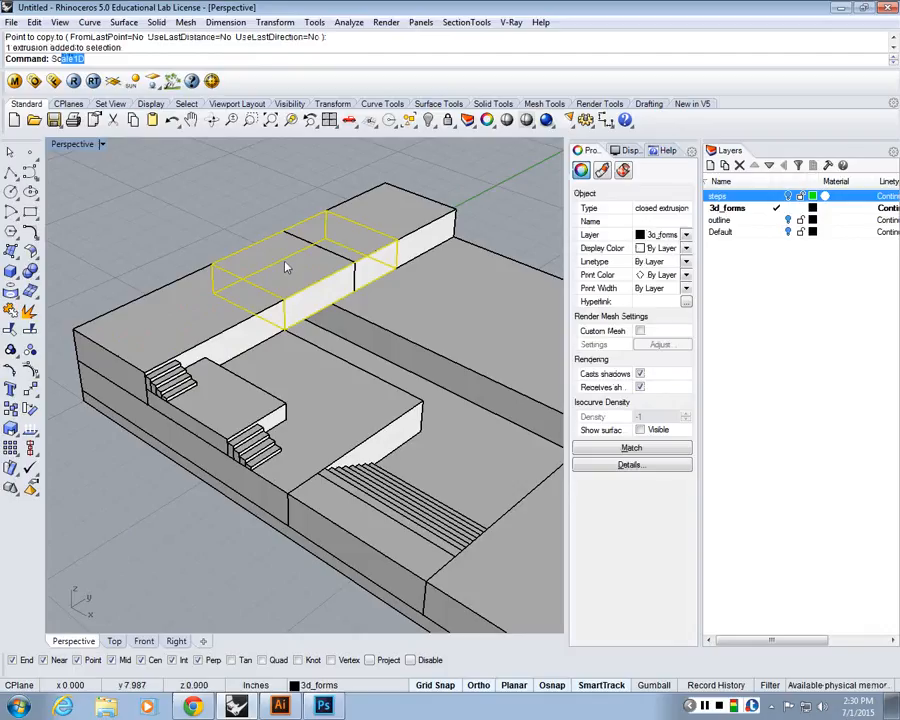
key(Return)
click(212, 265)
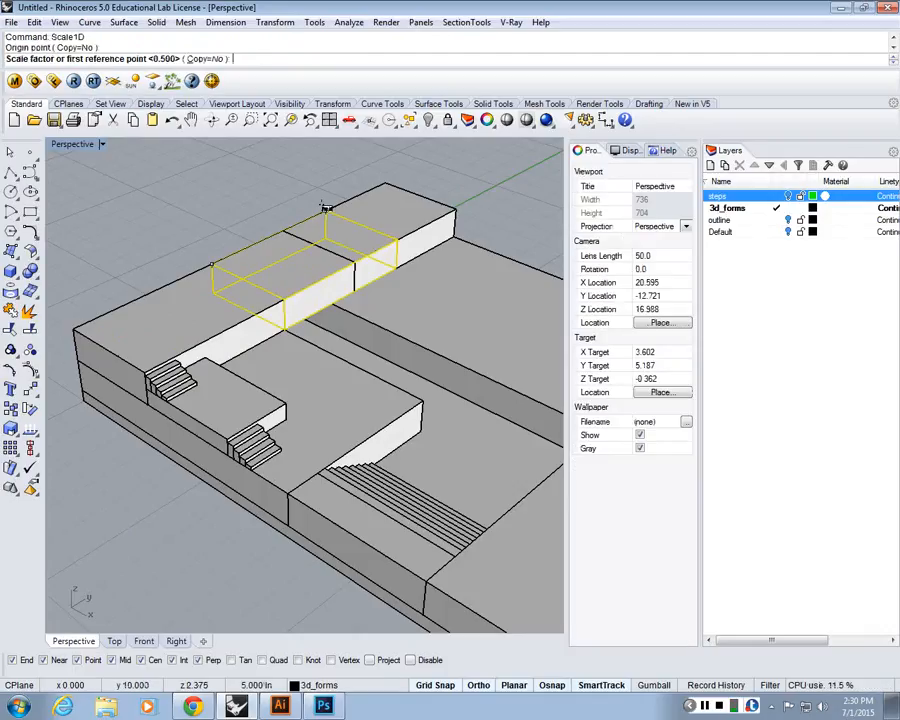
click(326, 210)
click(283, 232)
- Scale the connecting block vertically from its top corner to a thickness of 0.2 inches, forming a thin bridge slab
key(Return)
scroll(204, 279, up, 3)
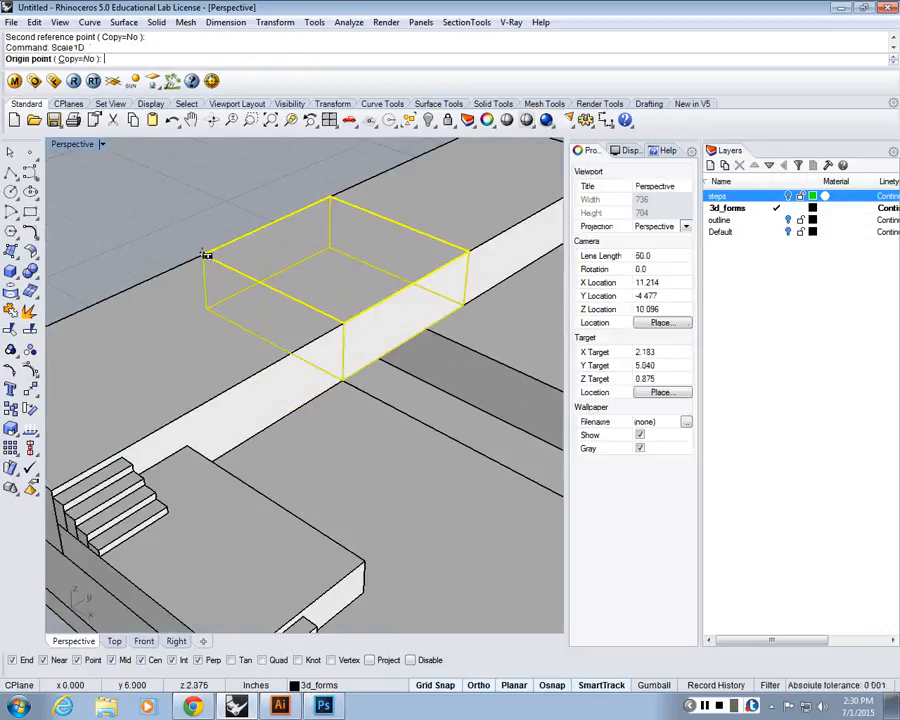
click(203, 255)
click(200, 306)
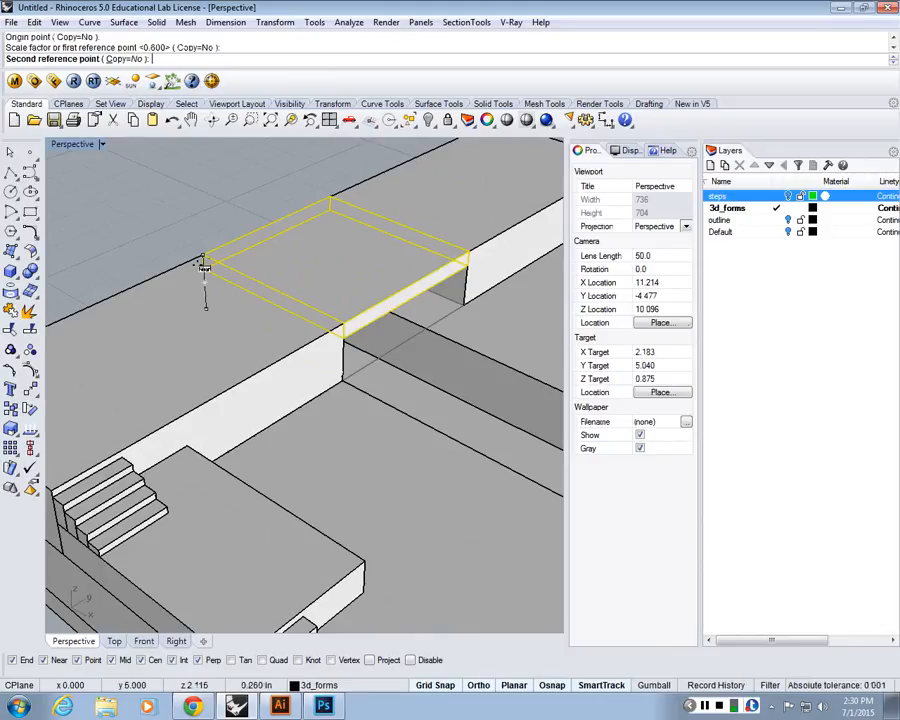
text(2)
key(Return)
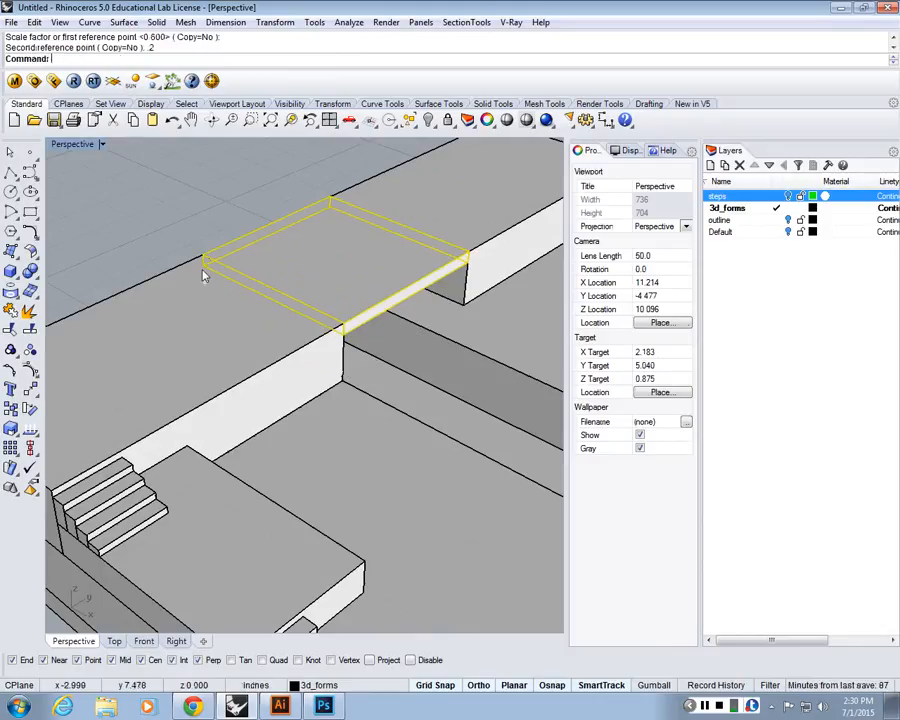
- Copy the upper block on the large block's far corner three times side by side along the outer edge, at 3-inch intervals
scroll(449, 311, down, 14)
right_drag(450, 311, 376, 338)
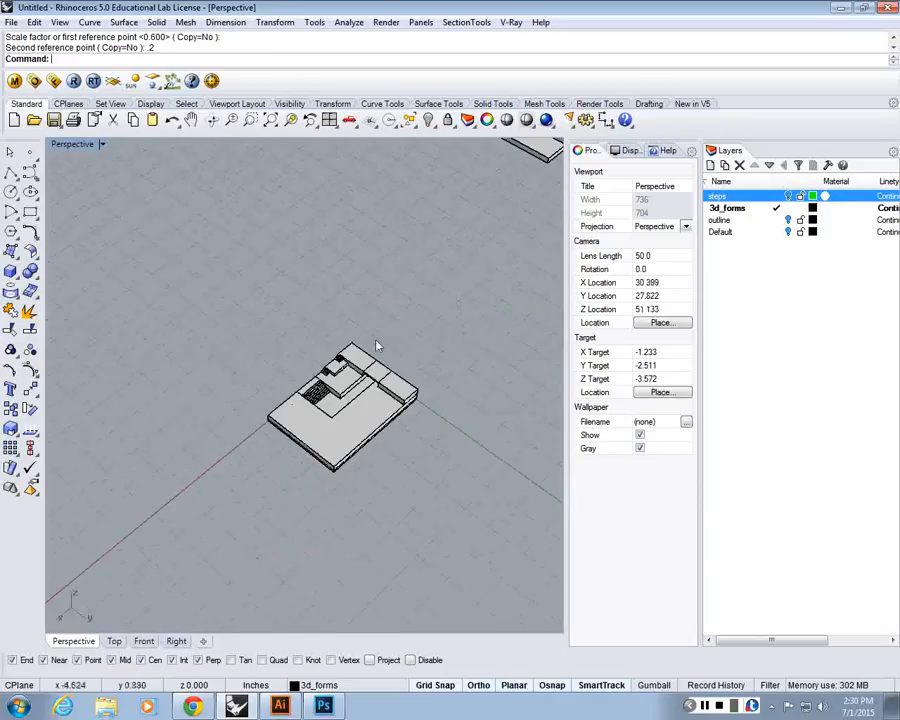
scroll(376, 346, up, 5)
scroll(313, 458, down, 4)
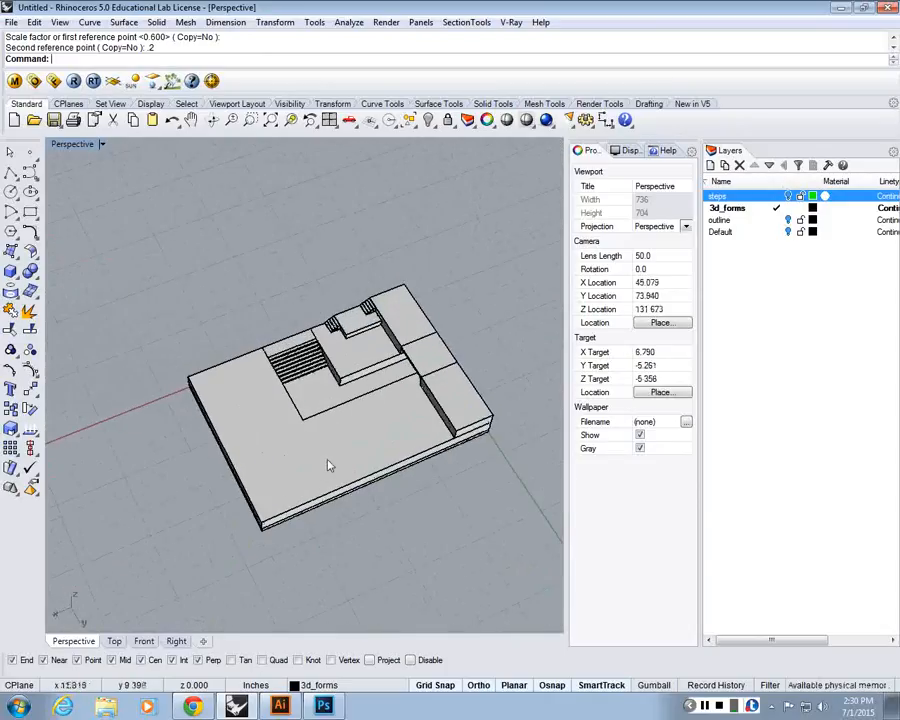
right_drag(329, 465, 429, 364)
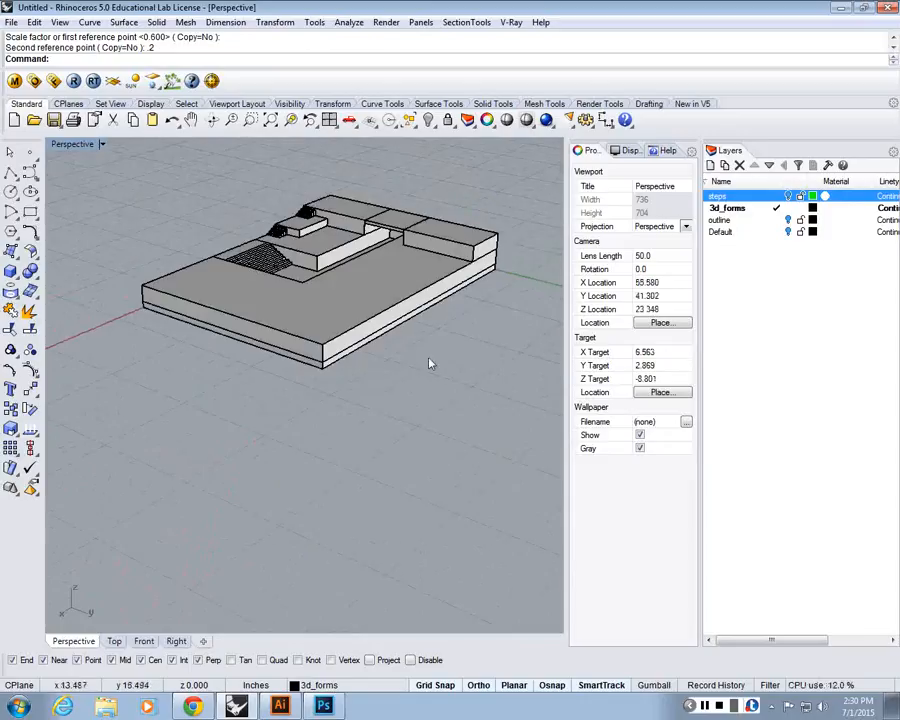
scroll(440, 271, up, 3)
click(465, 234)
right_drag(465, 234, 408, 268)
text(C)
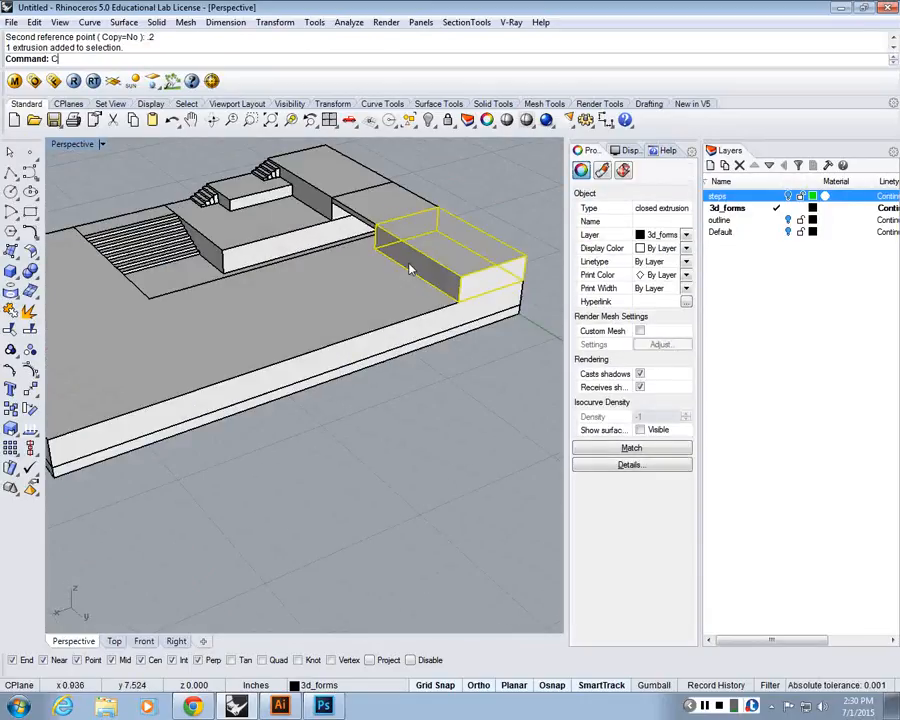
text(opy)
key(Return)
click(520, 315)
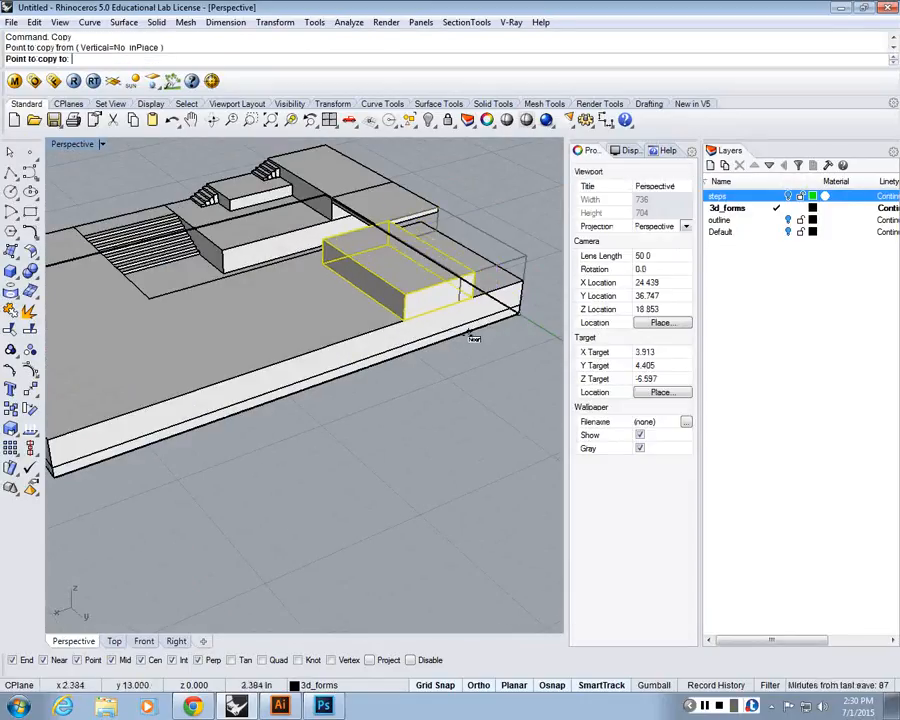
key(Escape)
scroll(520, 278, up, 5)
key(Return)
click(528, 287)
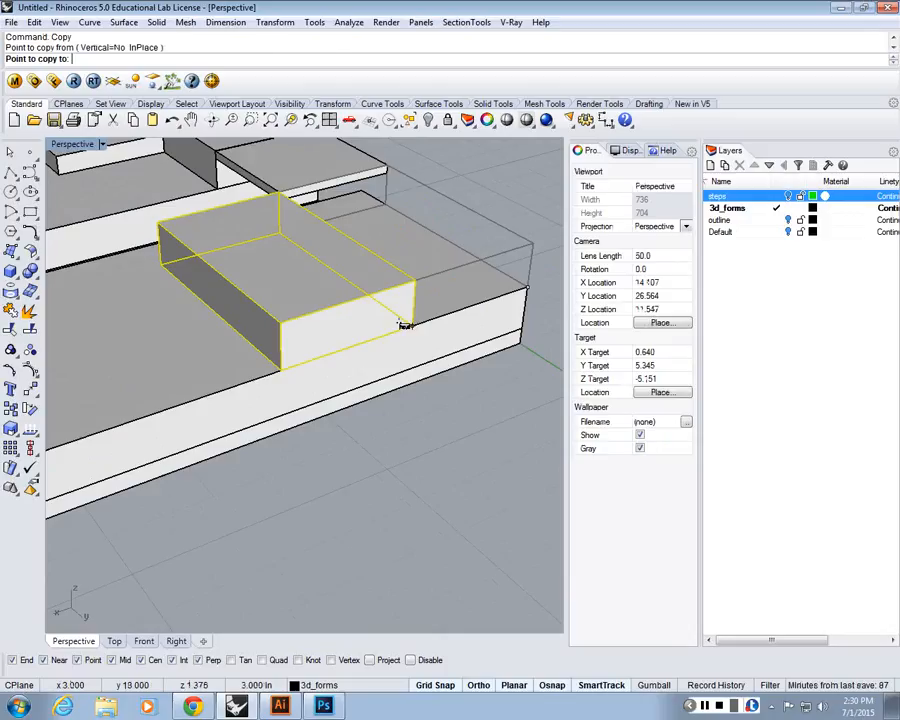
click(403, 325)
scroll(270, 372, down, 4)
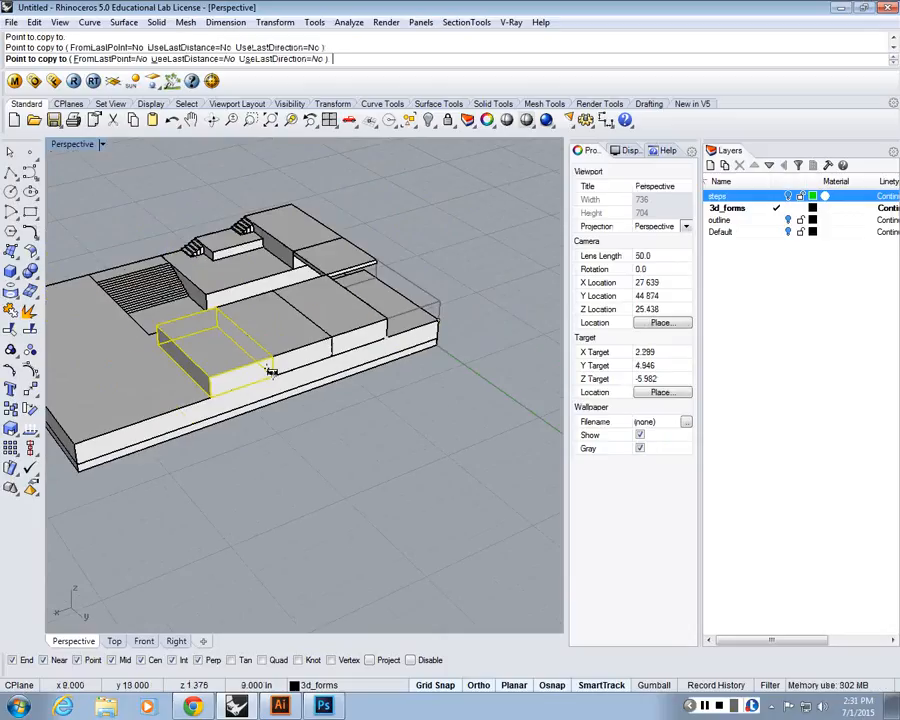
key(Return)
- Scale the last block in the new row to half its length from the outer edge, snapping to its bottom edge's midpoint
click(290, 350)
scroll(290, 348, up, 3)
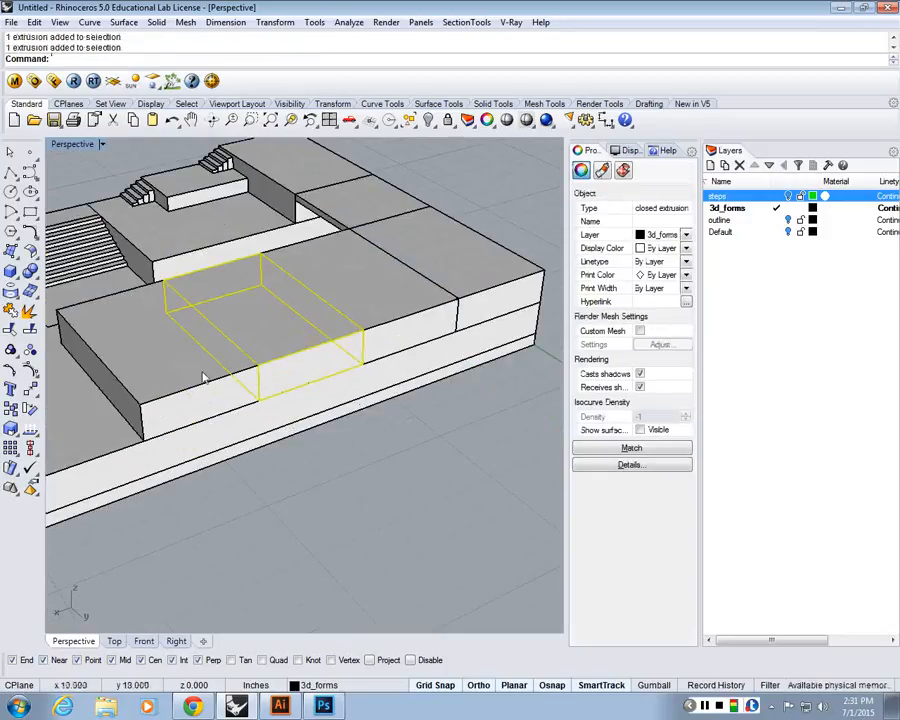
click(203, 377)
text(Scale1D)
key(Return)
right_drag(203, 377, 290, 412)
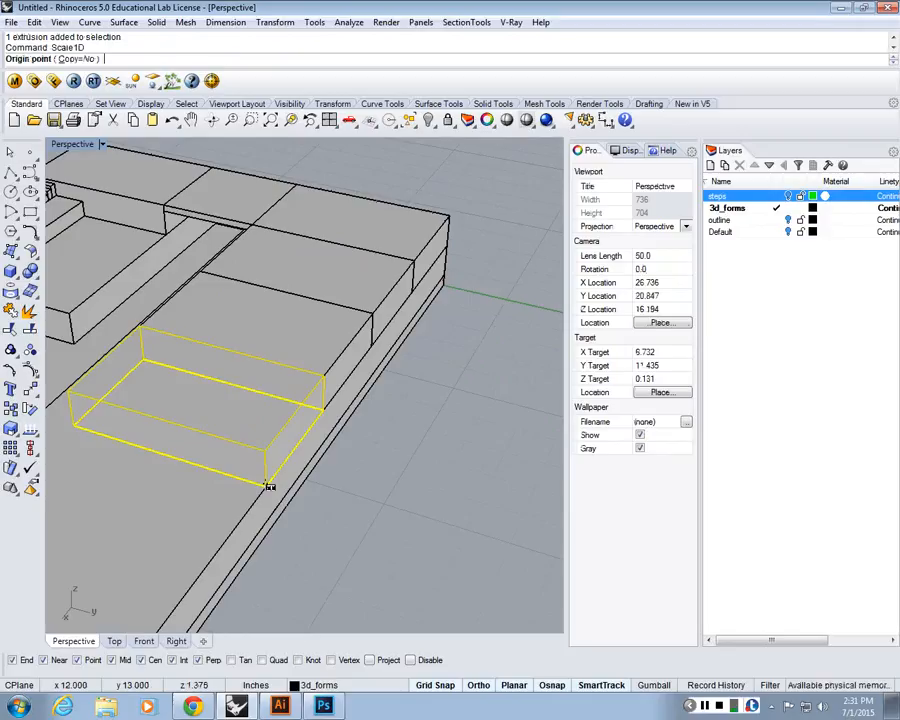
click(268, 486)
click(73, 427)
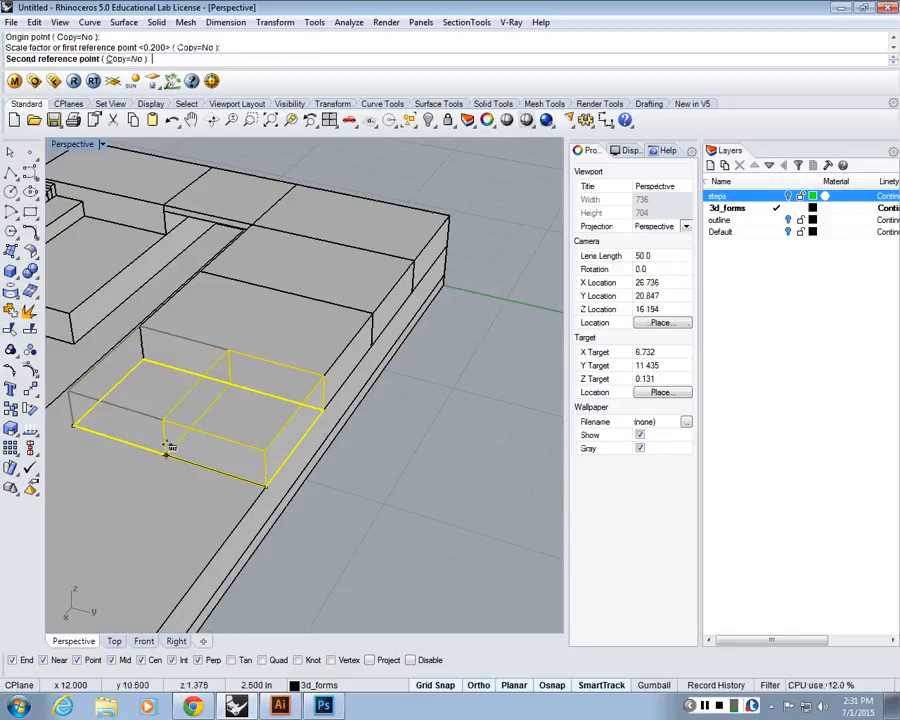
click(167, 452)
- Scale the row's block next to the original corner block to half its length from the outer edge
click(370, 314)
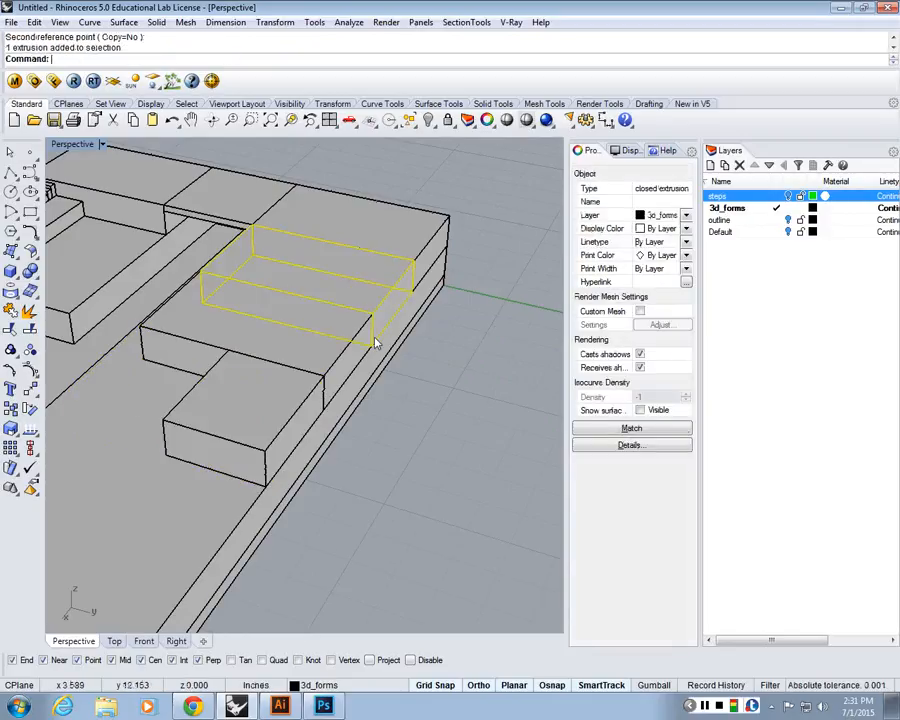
key(Return)
click(373, 342)
click(228, 316)
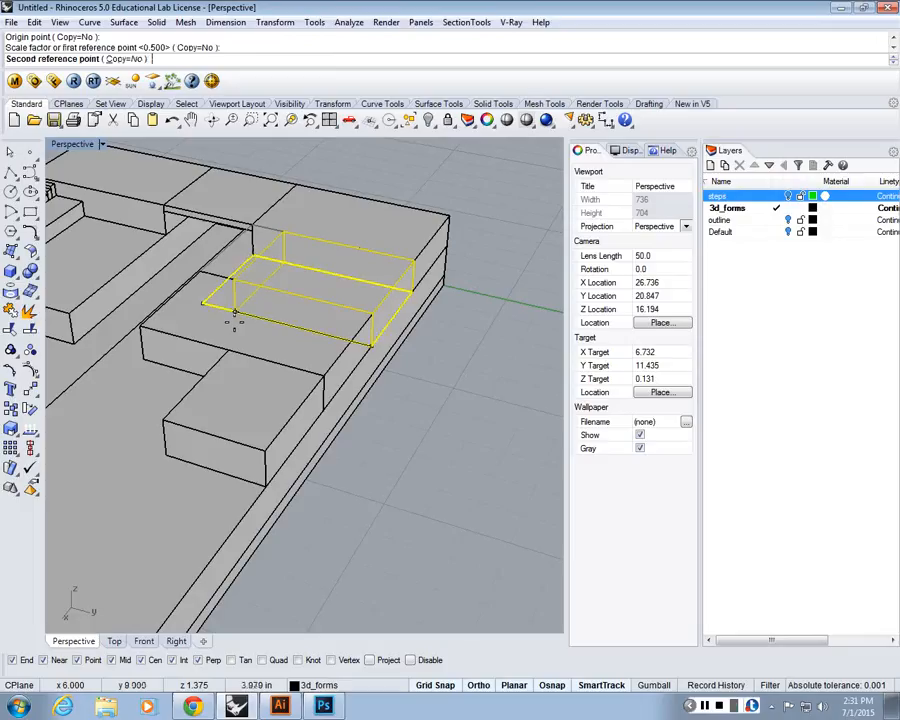
click(284, 333)
- Scale the full-length block between the two halved blocks vertically from its top corner to a thickness of 0.2 inches
right_drag(284, 333, 267, 346)
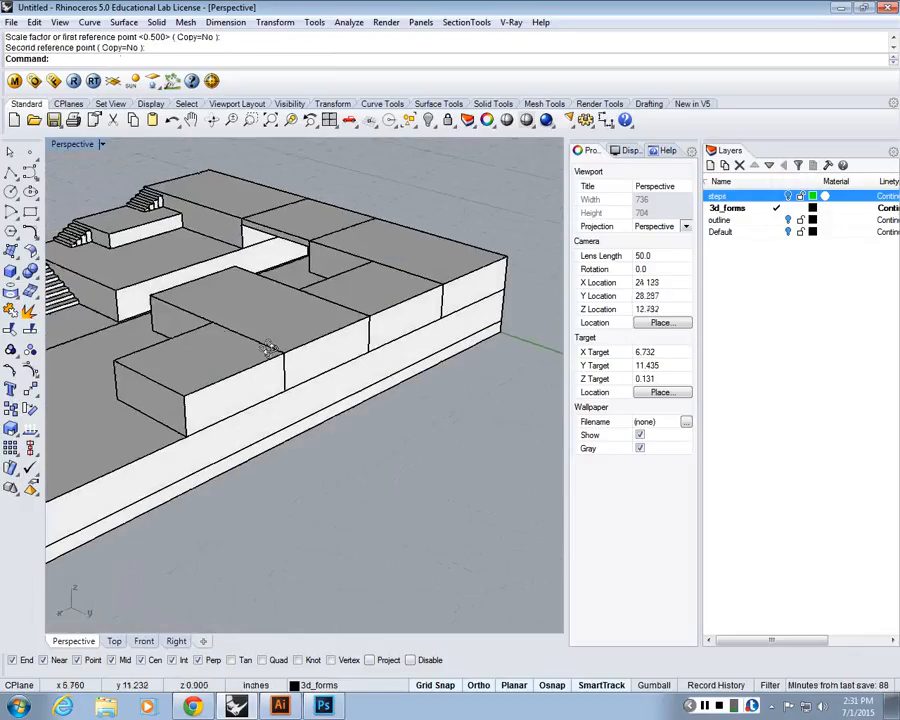
click(358, 327)
key(Return)
click(372, 322)
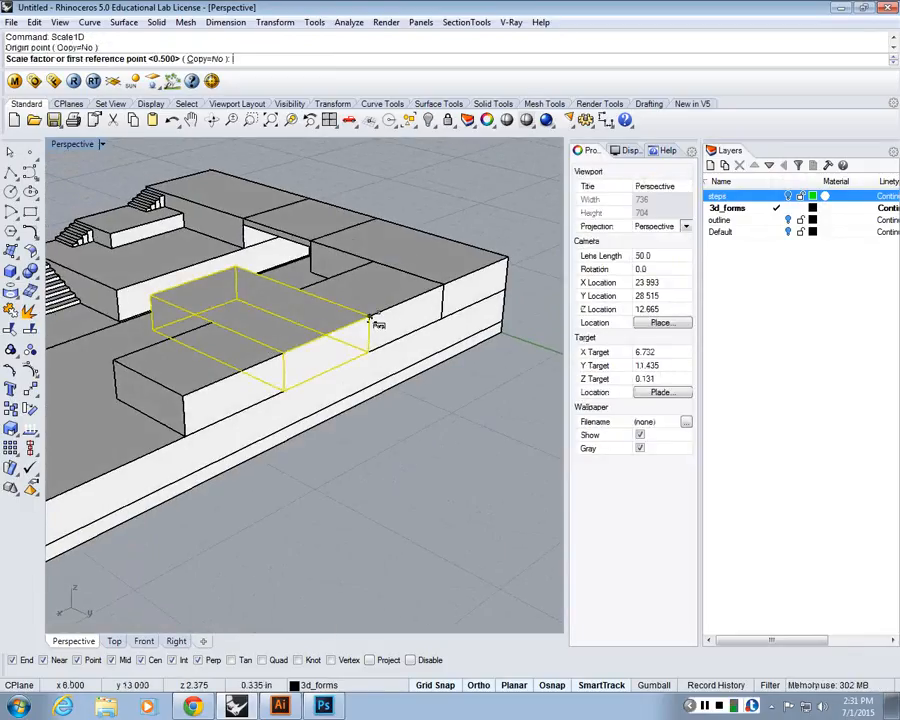
click(371, 326)
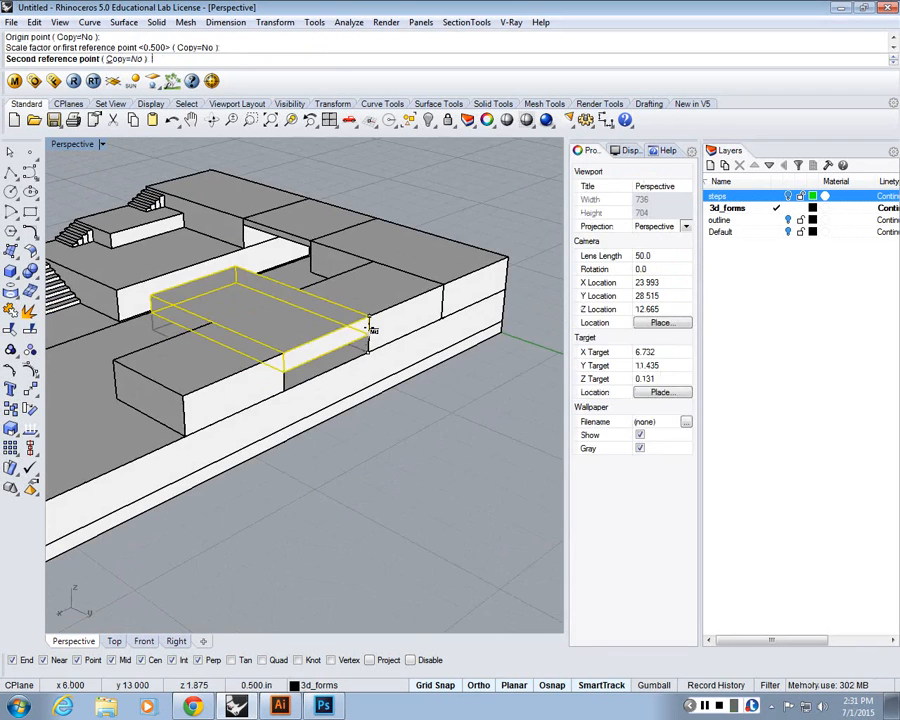
text(2)
key(Return)
right_drag(190, 358, 460, 450)
click(390, 456)
text(copy)
key(Return)
key(Escape)
key(Escape)
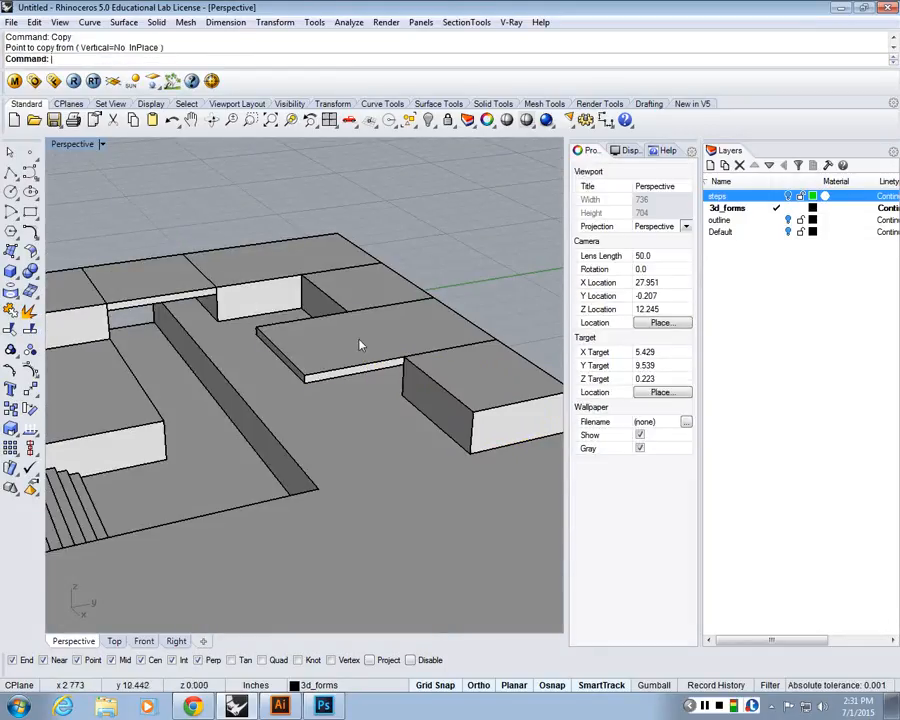
- Copy the thin slab between the halved blocks end to end from its inner edge, extending it over the recess
click(360, 345)
text(co)
key(Return)
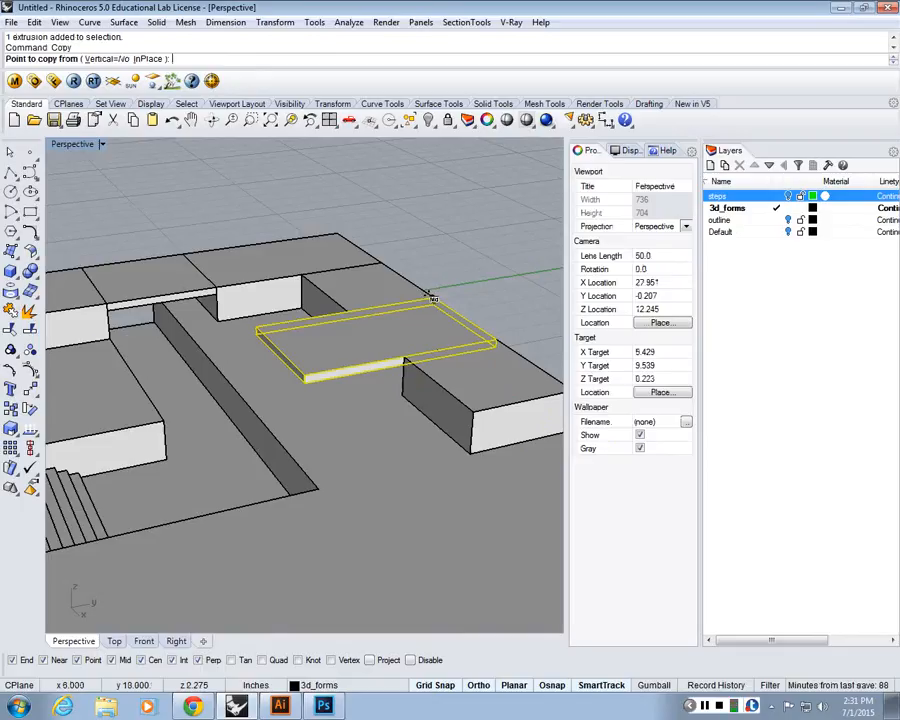
click(432, 299)
click(226, 364)
key(Return)
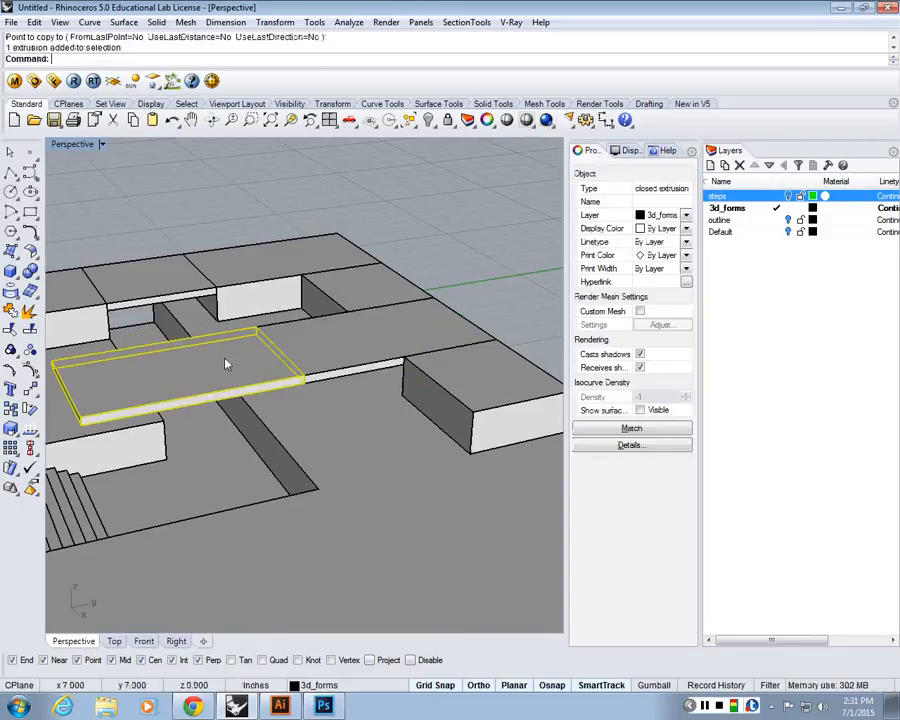
- Scale the copied slab's length to 1 inch from the edge it shares with the original slab, snapping to the recess's corner
text(s)
key(Return)
right_drag(226, 364, 310, 390)
scroll(376, 391, down, 3)
scroll(379, 392, up, 3)
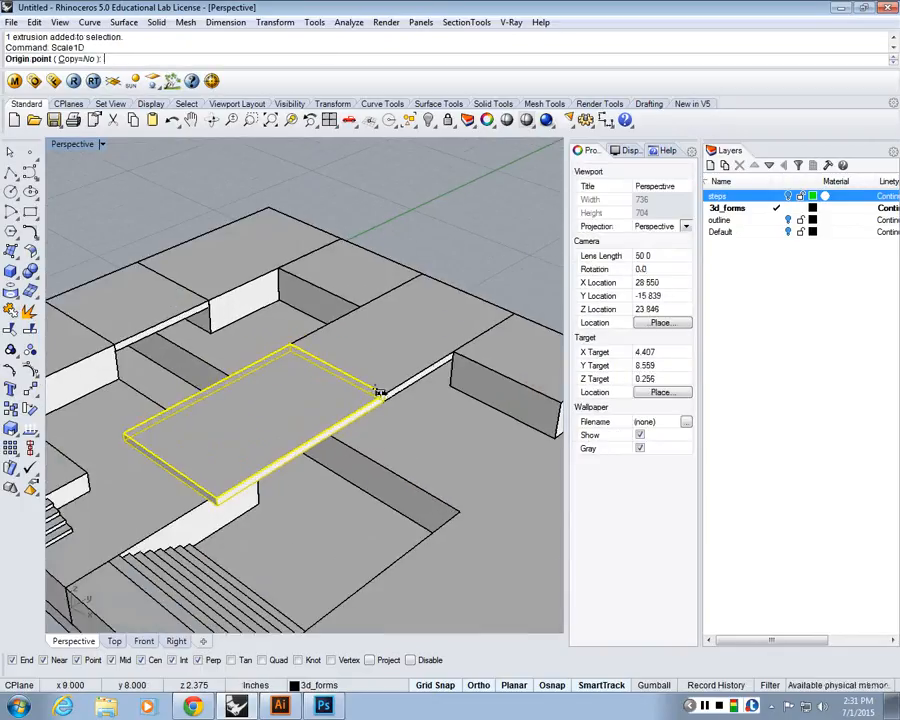
click(386, 395)
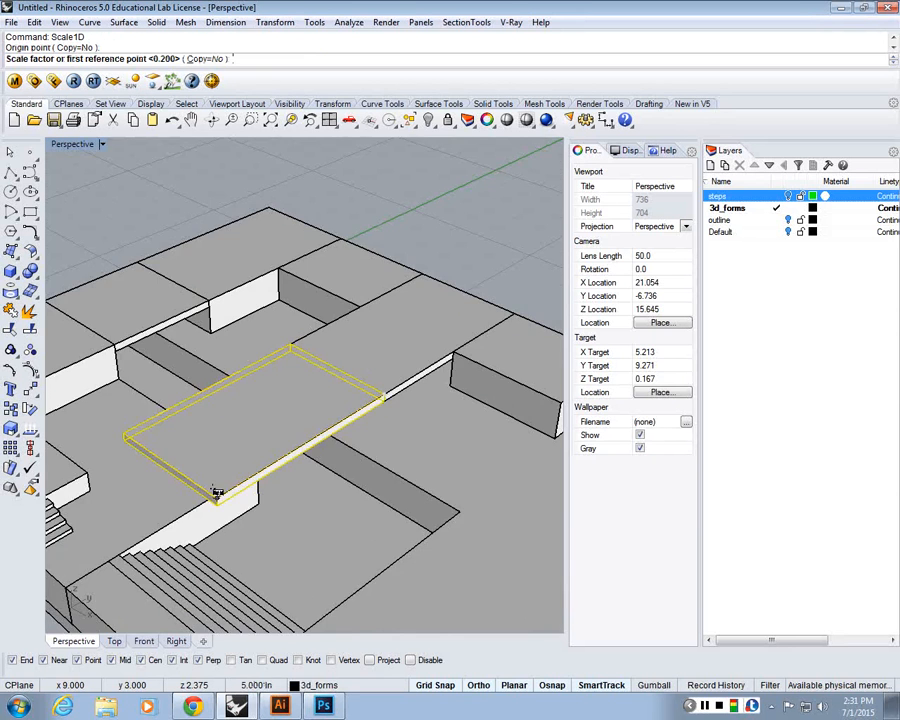
right_drag(216, 493, 257, 475)
scroll(352, 474, up, 4)
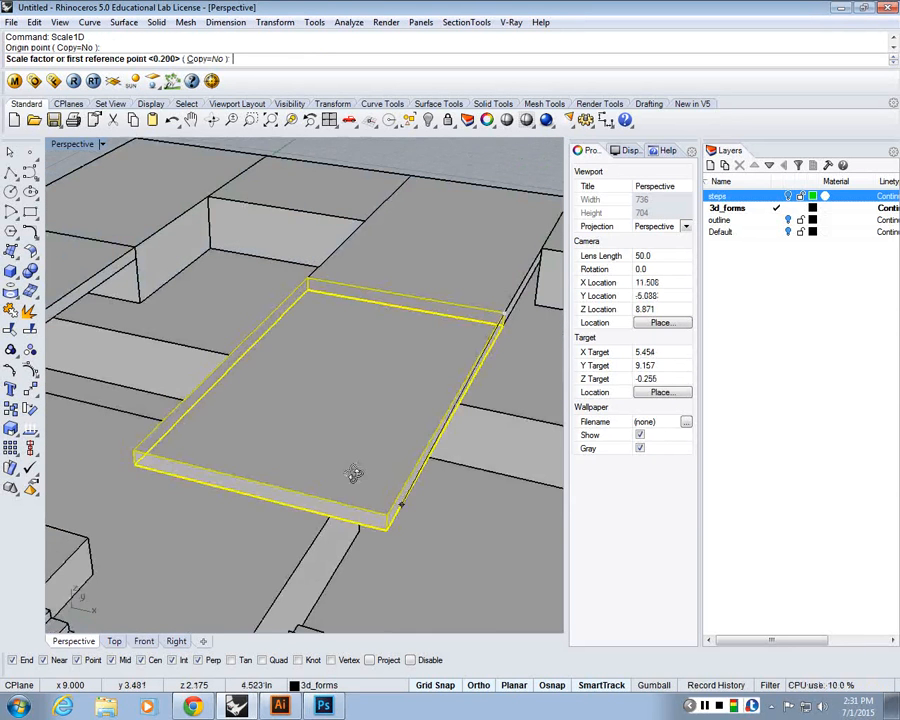
right_drag(353, 473, 306, 528)
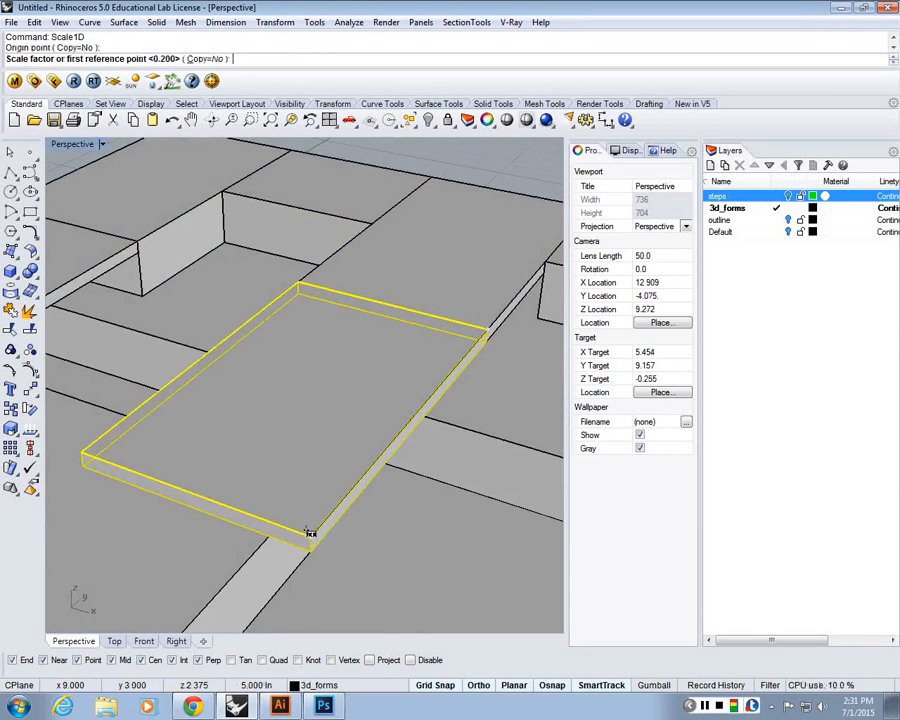
click(310, 533)
scroll(302, 407, down, 4)
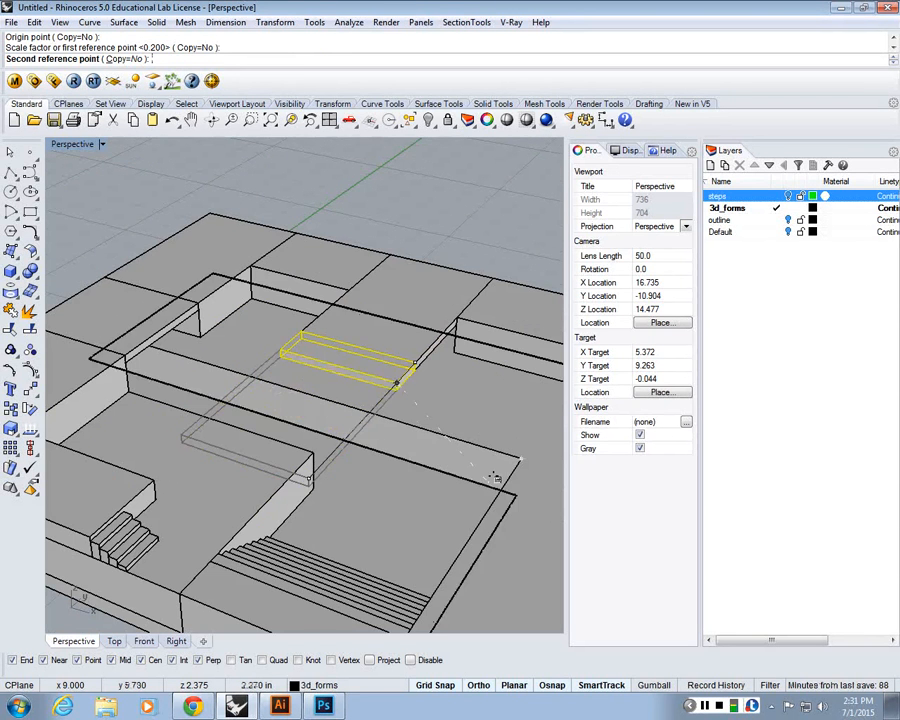
right_drag(496, 478, 295, 420)
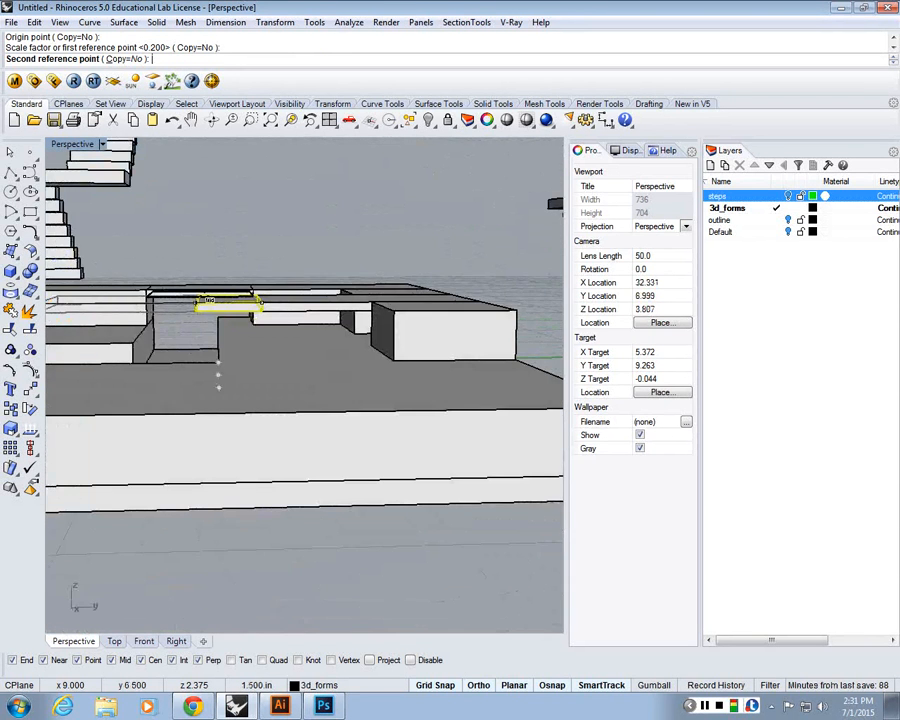
right_drag(200, 299, 331, 356)
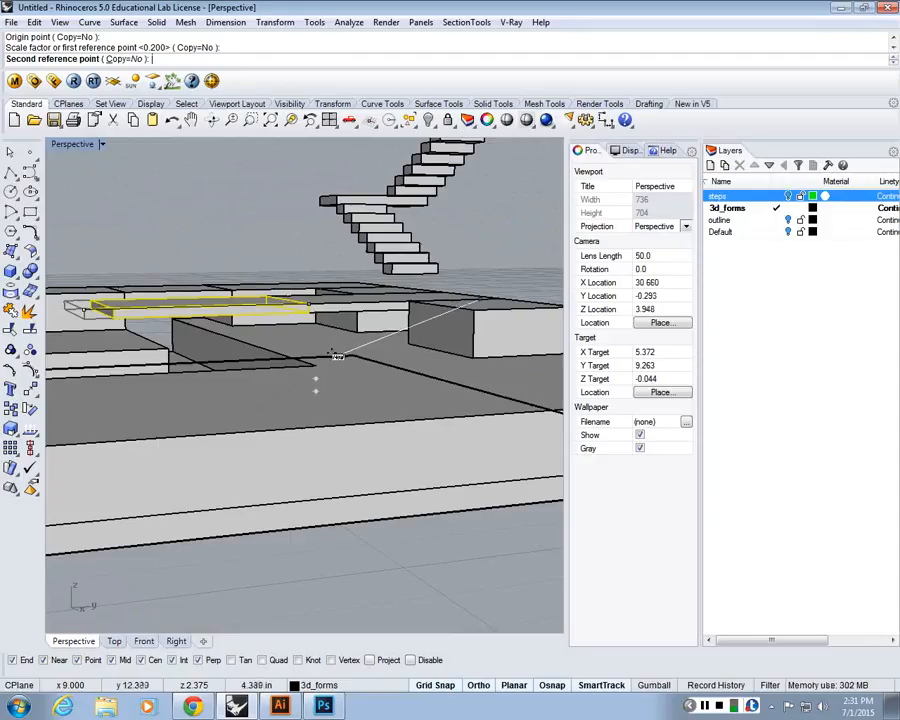
scroll(212, 333, up, 4)
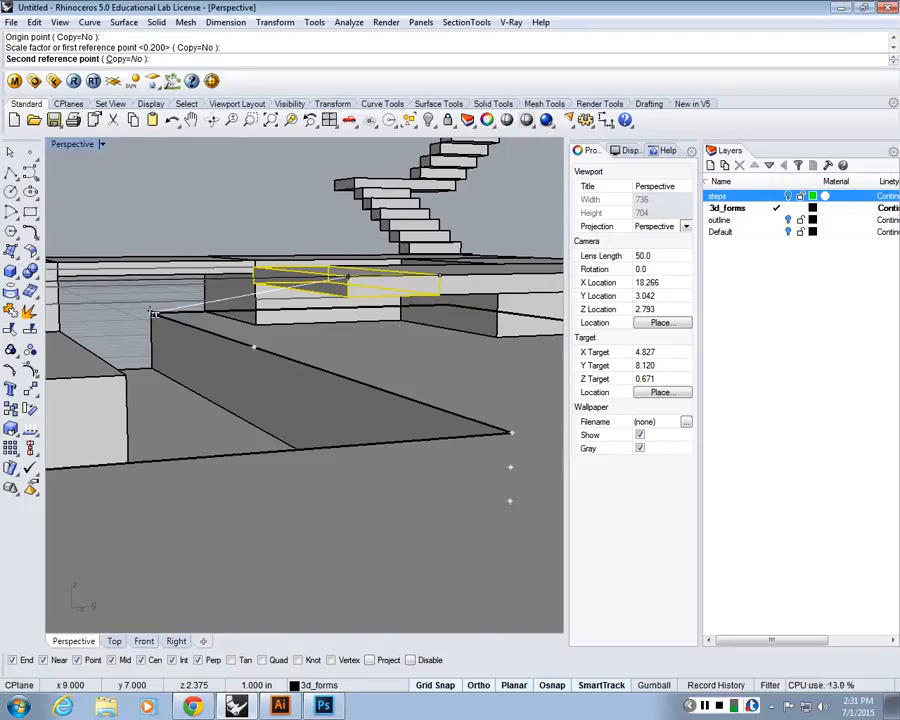
click(154, 314)
- Scale the short copied slab vertically from its top corner down to the lower platform's top level, making a full-height block
scroll(224, 287, up, 5)
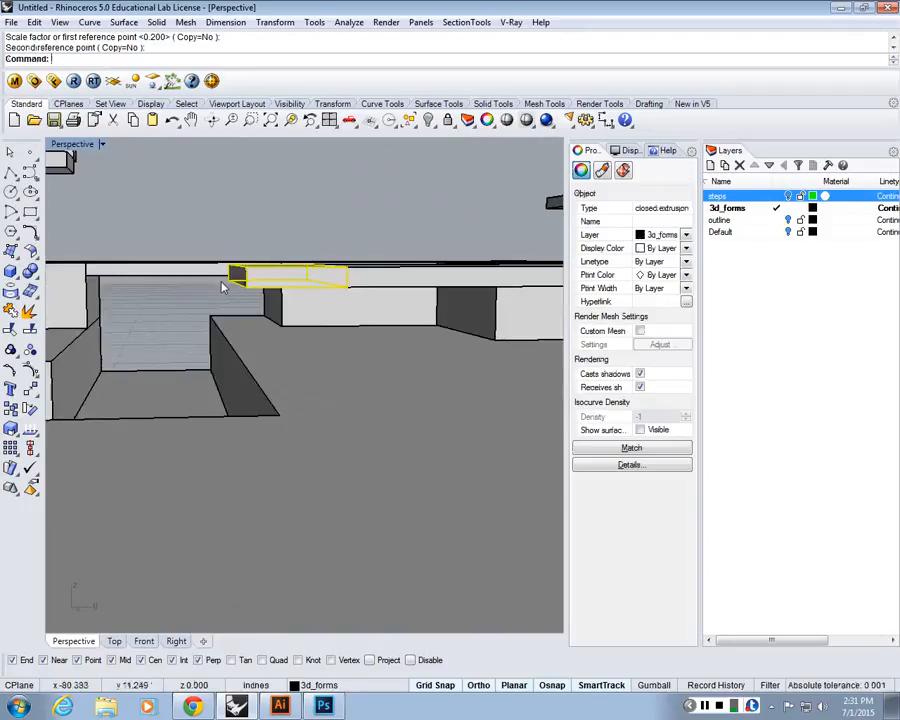
scroll(245, 368, down, 2)
right_drag(245, 368, 299, 390)
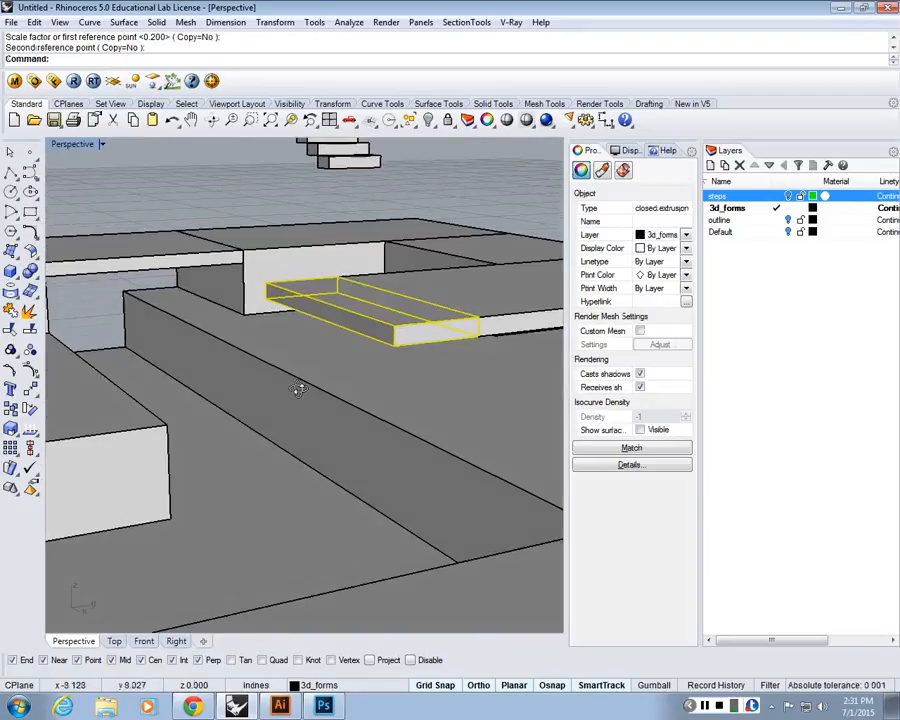
key(Return)
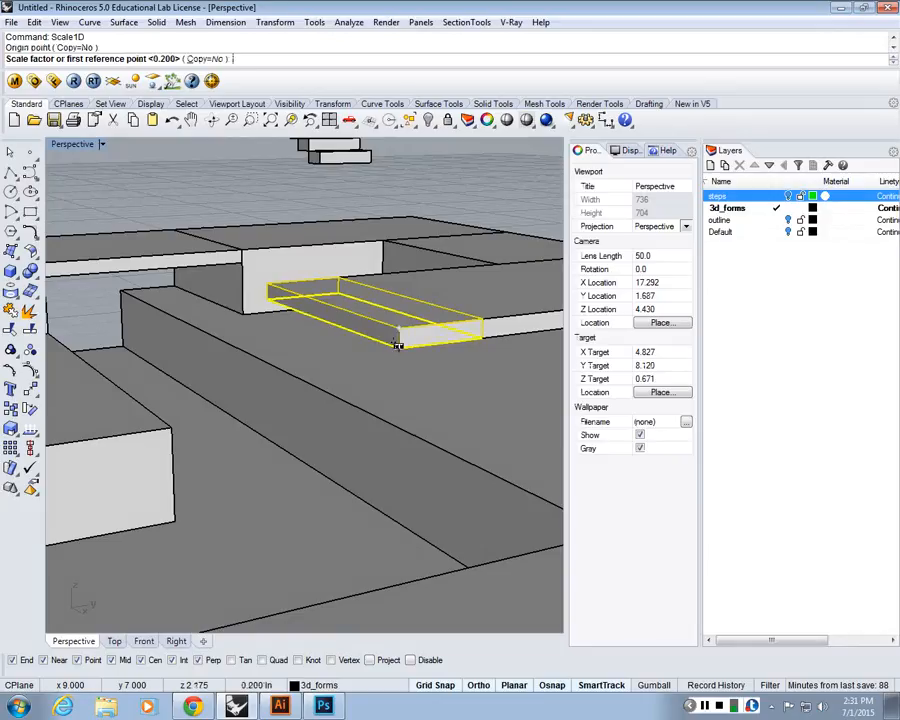
click(395, 347)
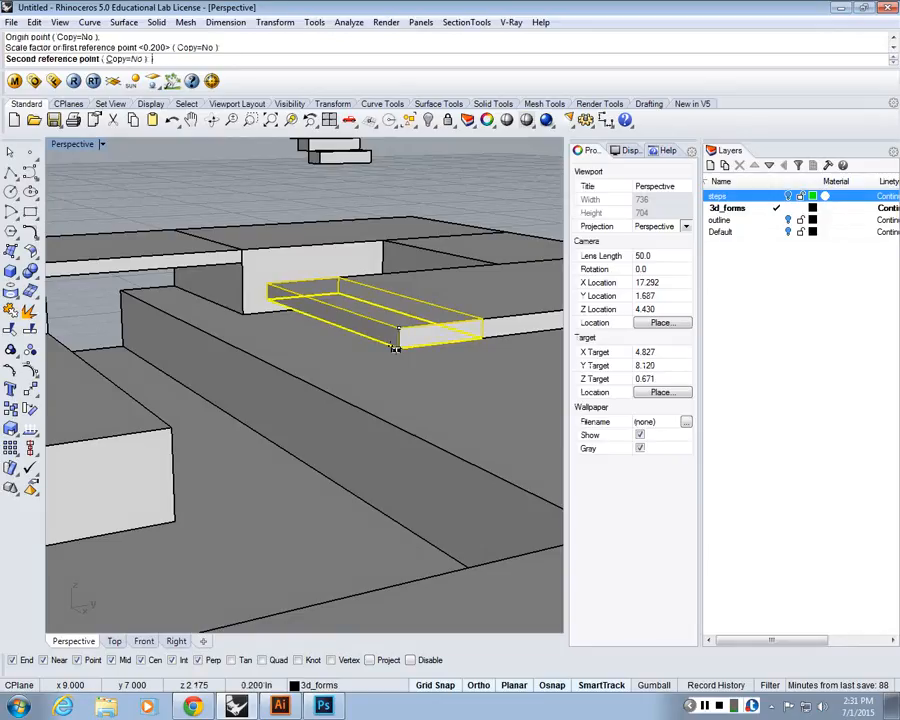
click(121, 288)
scroll(231, 392, down, 10)
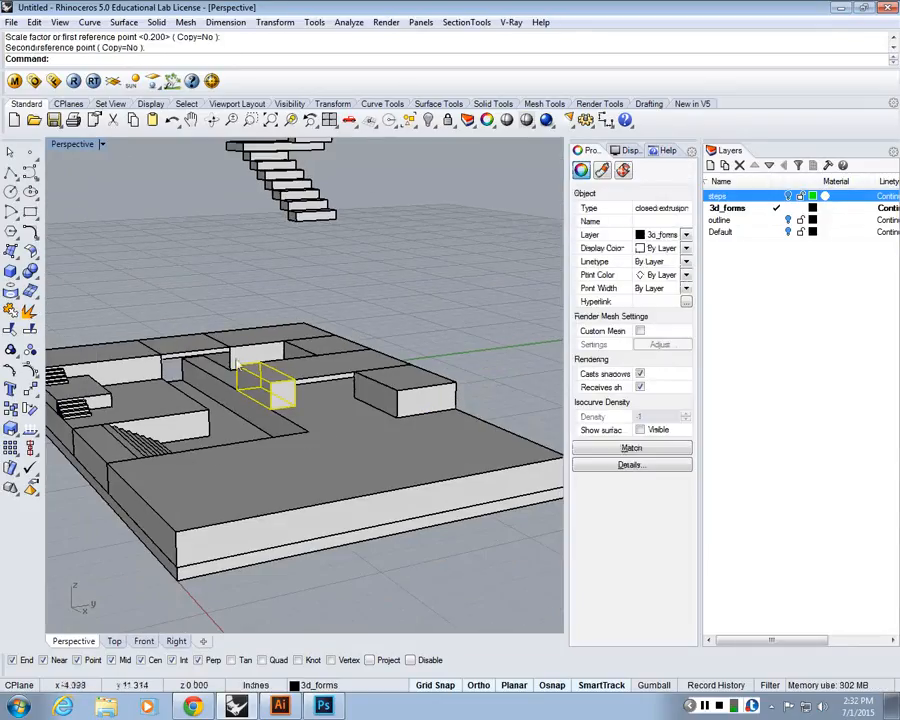
click(449, 294)
- Switch from the perspective view to a maximized Top view showing the whole massing plan
right_drag(419, 393, 326, 404)
scroll(352, 426, up, 5)
scroll(342, 411, down, 2)
right_drag(356, 417, 386, 412)
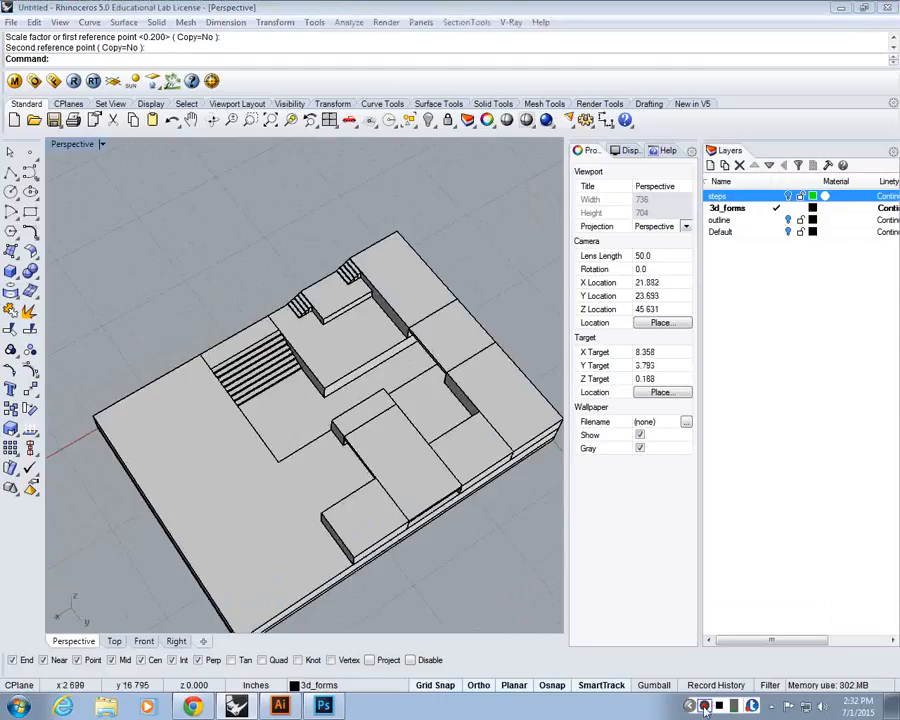
double_click(98, 144)
click(68, 145)
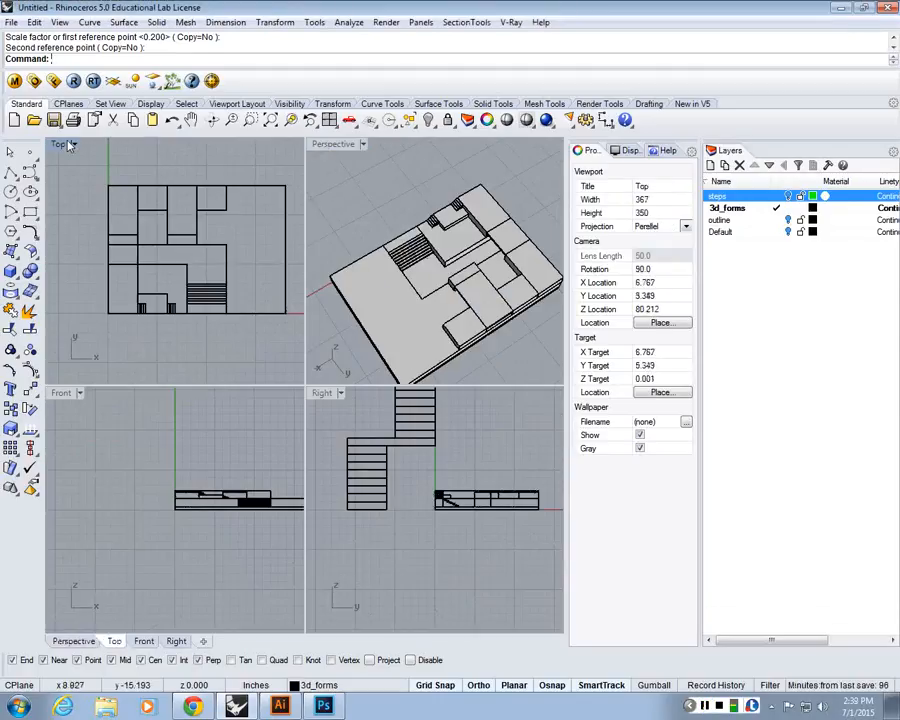
double_click(70, 145)
scroll(310, 290, up, 3)
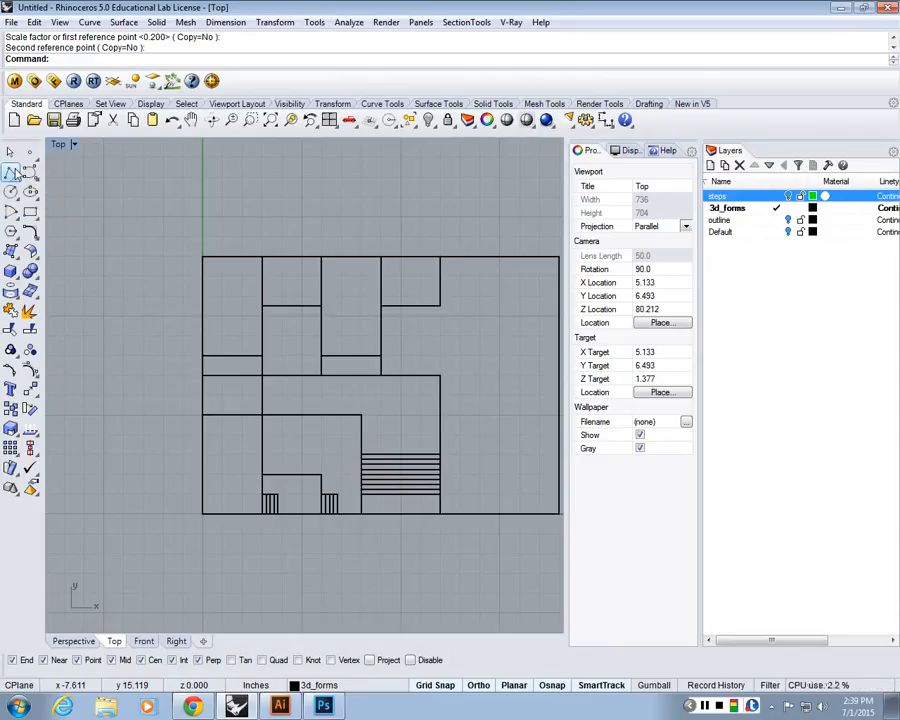
right_drag(155, 153, 111, 158)
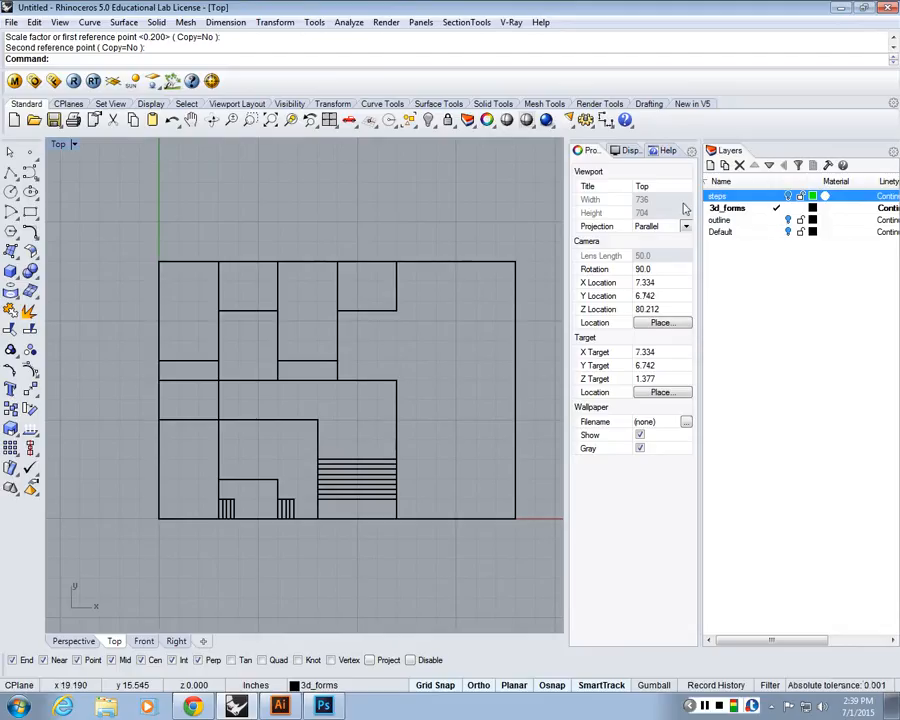
double_click(745, 197)
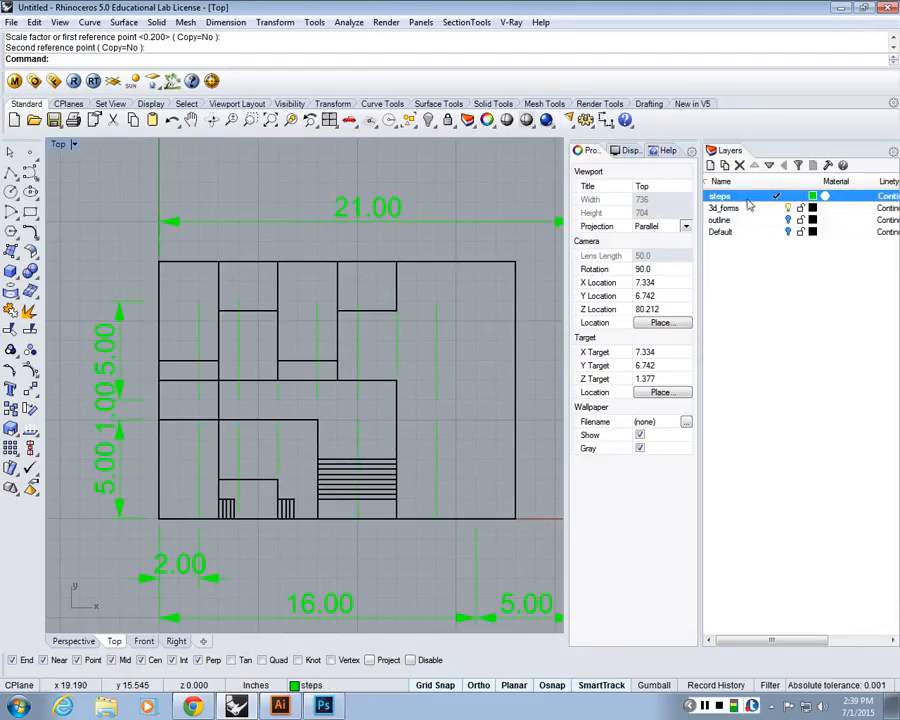
click(772, 240)
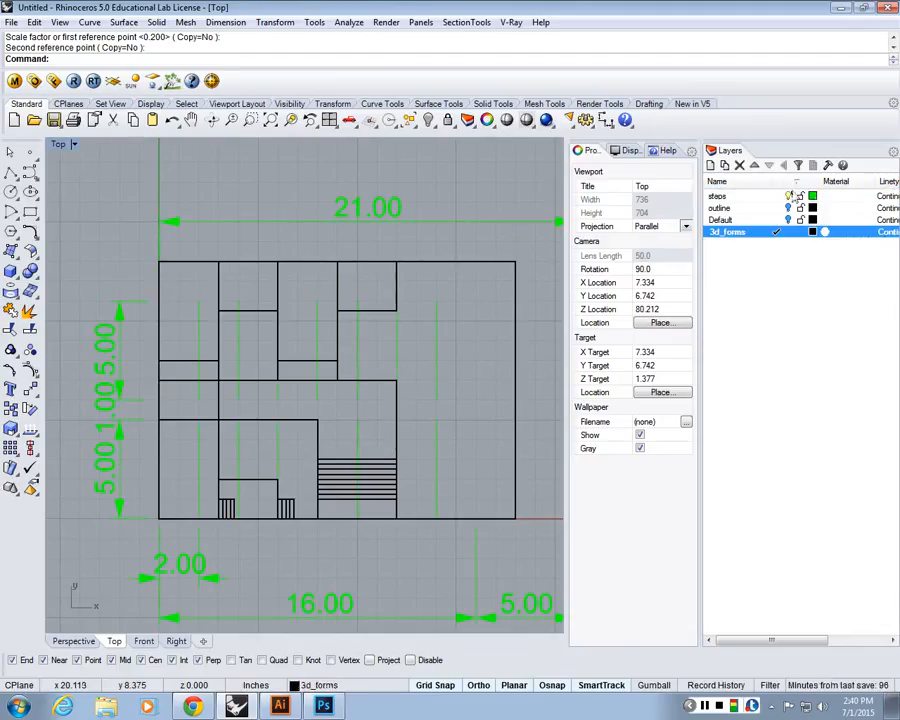
click(789, 196)
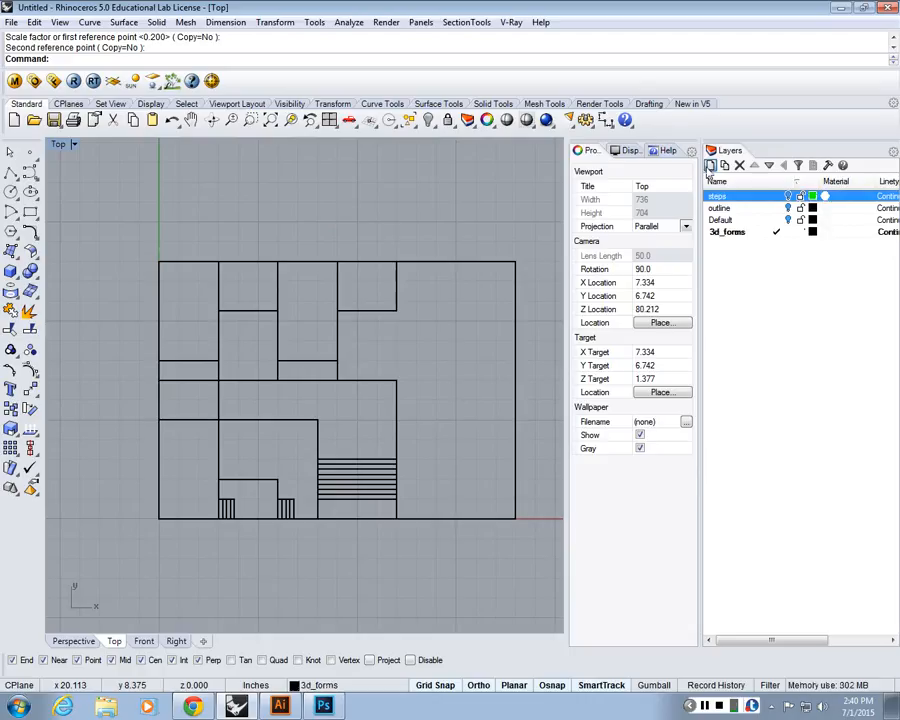
- Create a new layer named CRV with the colour red
click(710, 165)
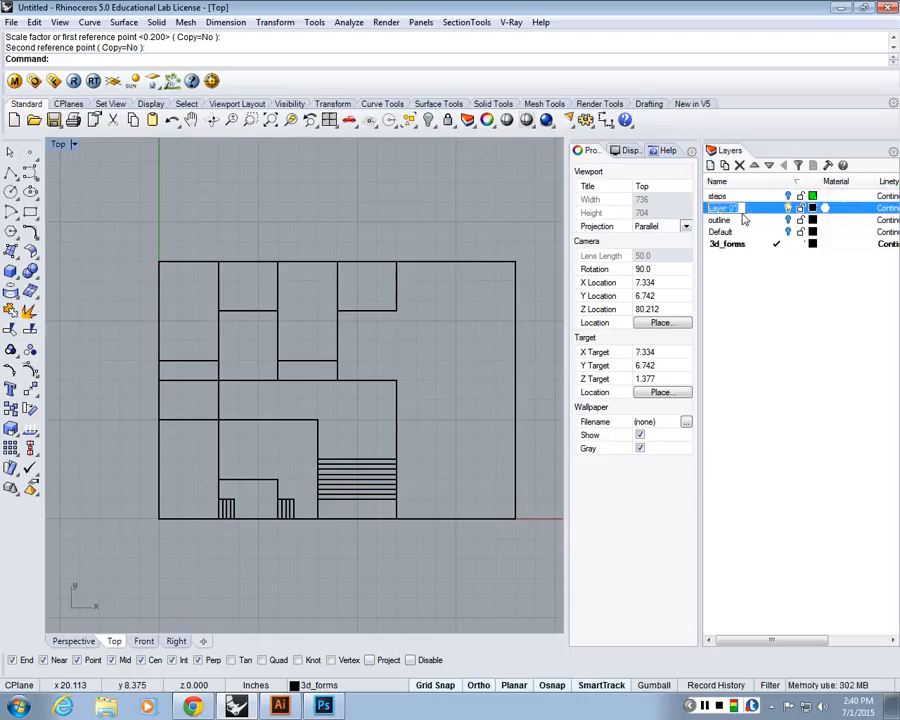
click(812, 208)
click(474, 300)
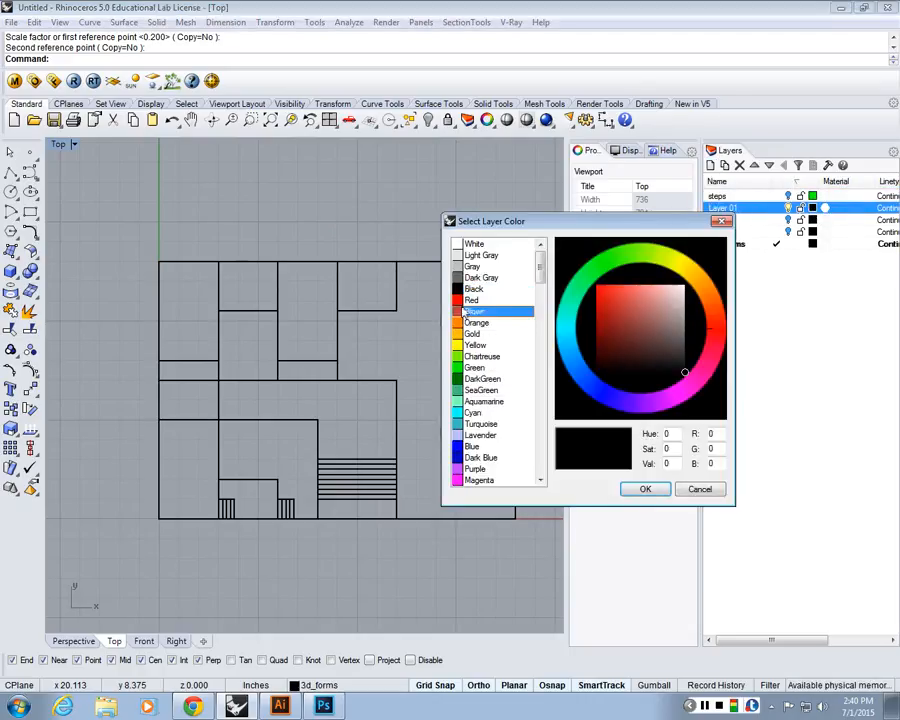
click(643, 490)
text(CRV)
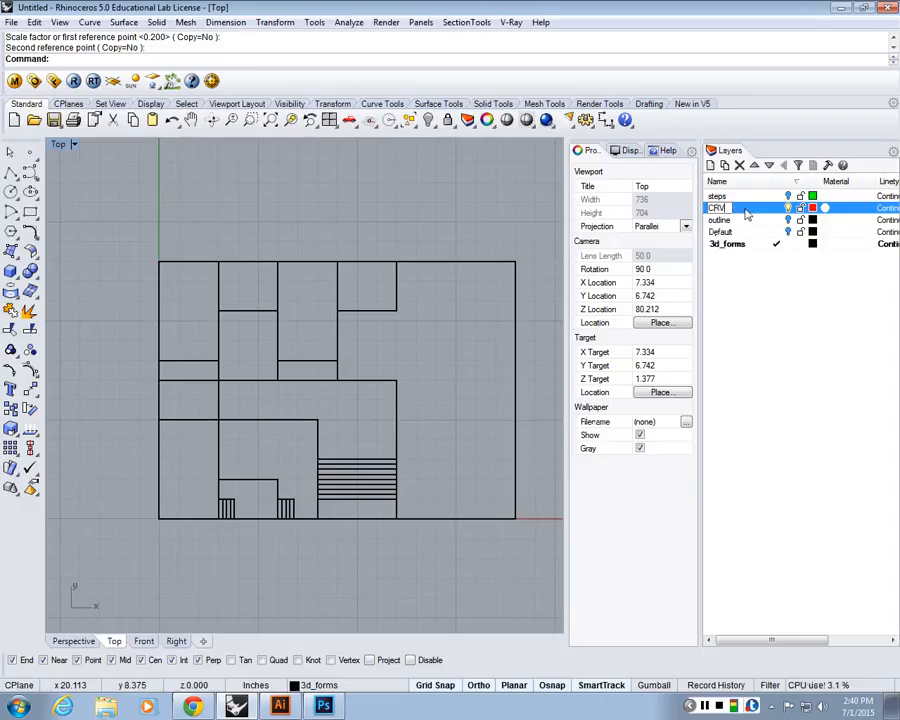
right_drag(334, 575, 303, 561)
click(784, 500)
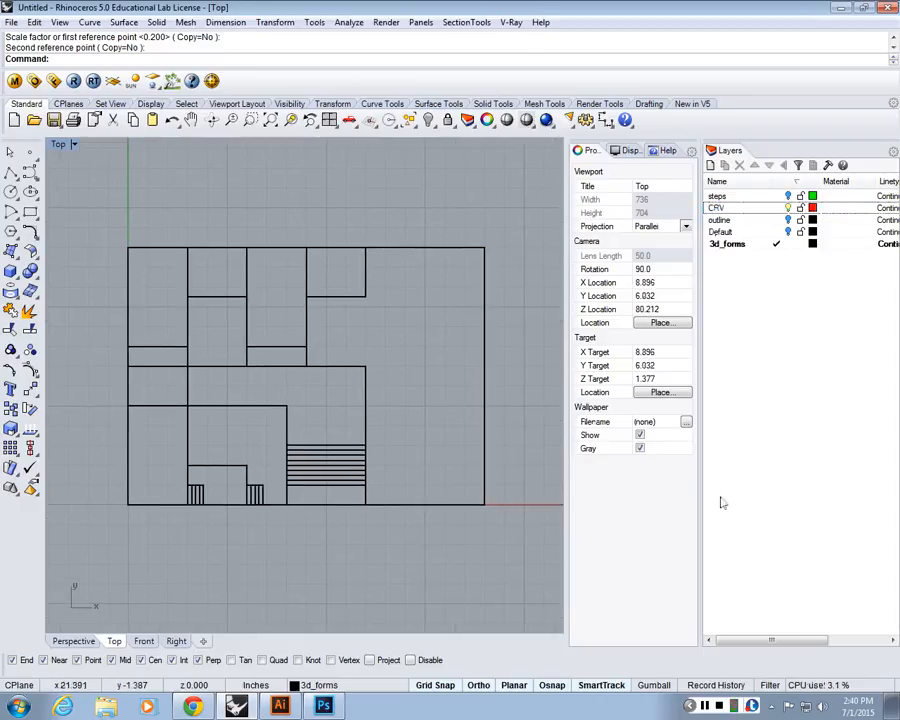
- Draw a closed polyline around the open rectangle between the base's far outer corner and the neighbouring block edges, and select it
scroll(481, 317, up, 6)
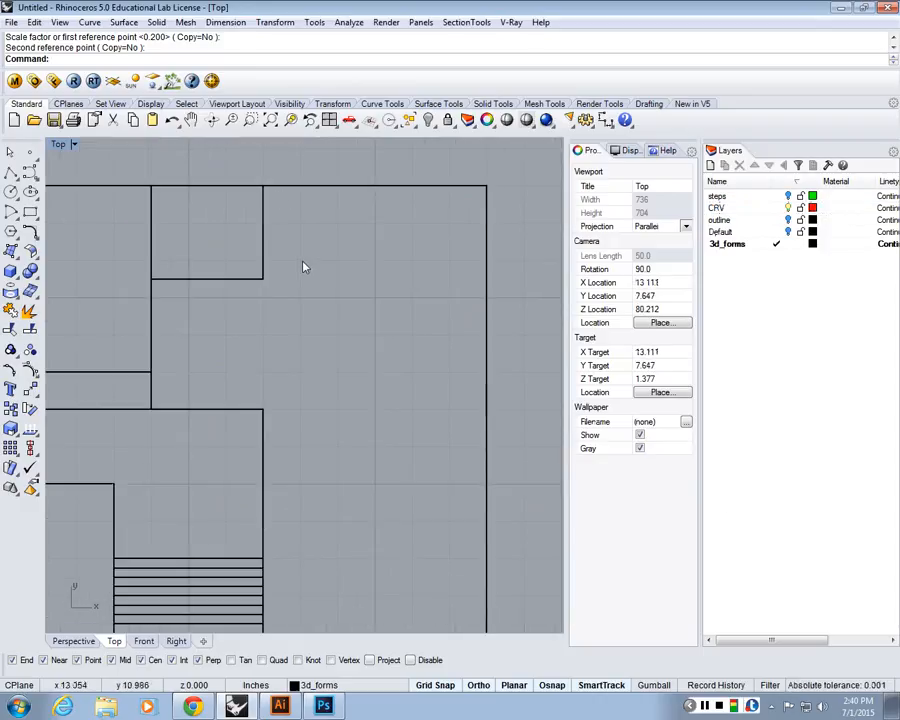
click(11, 174)
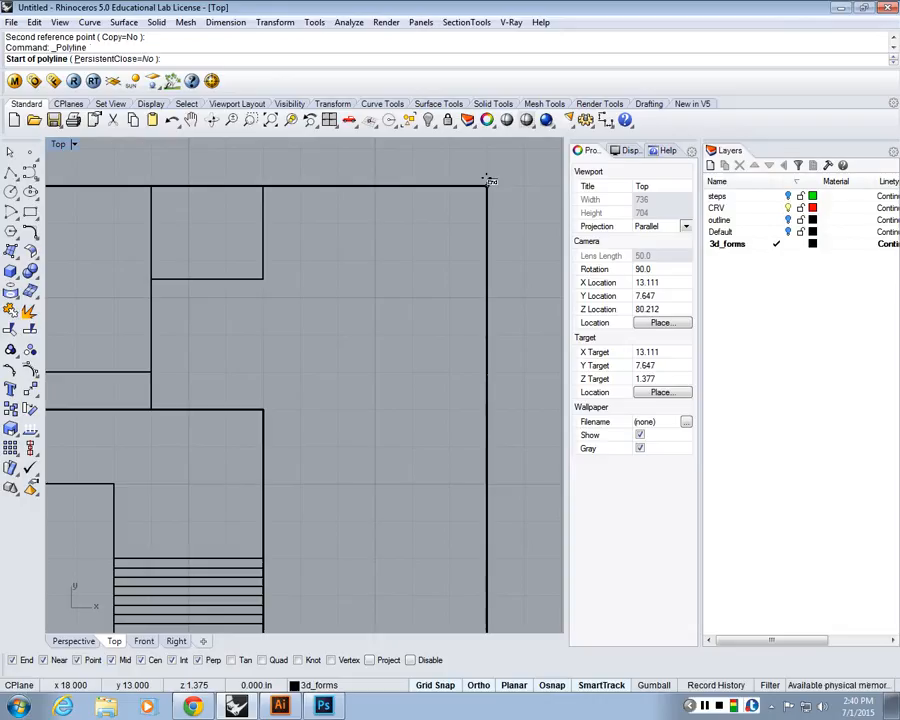
click(488, 183)
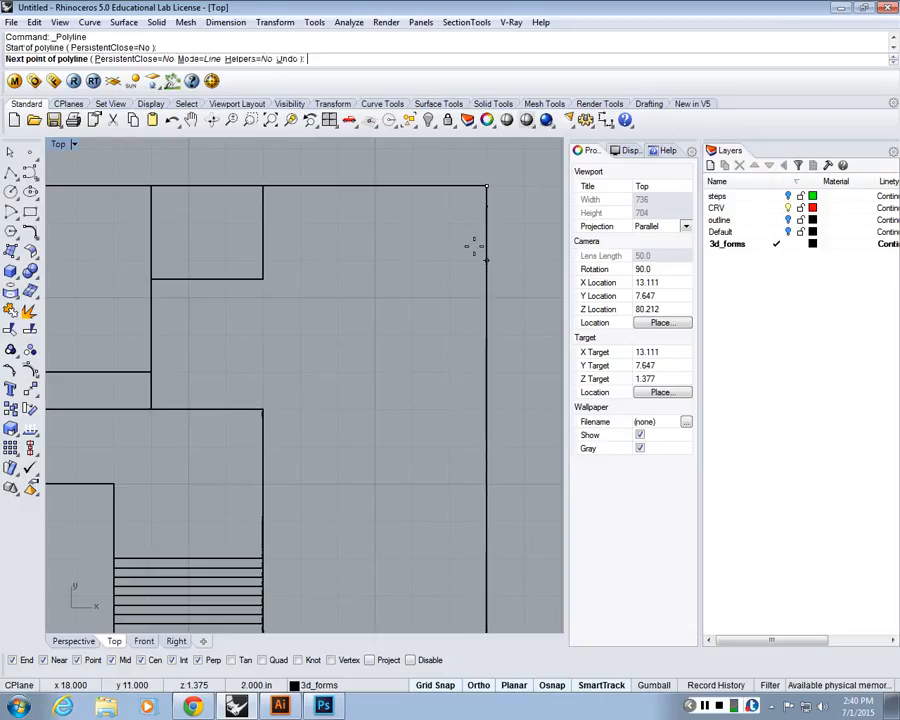
click(263, 186)
click(266, 268)
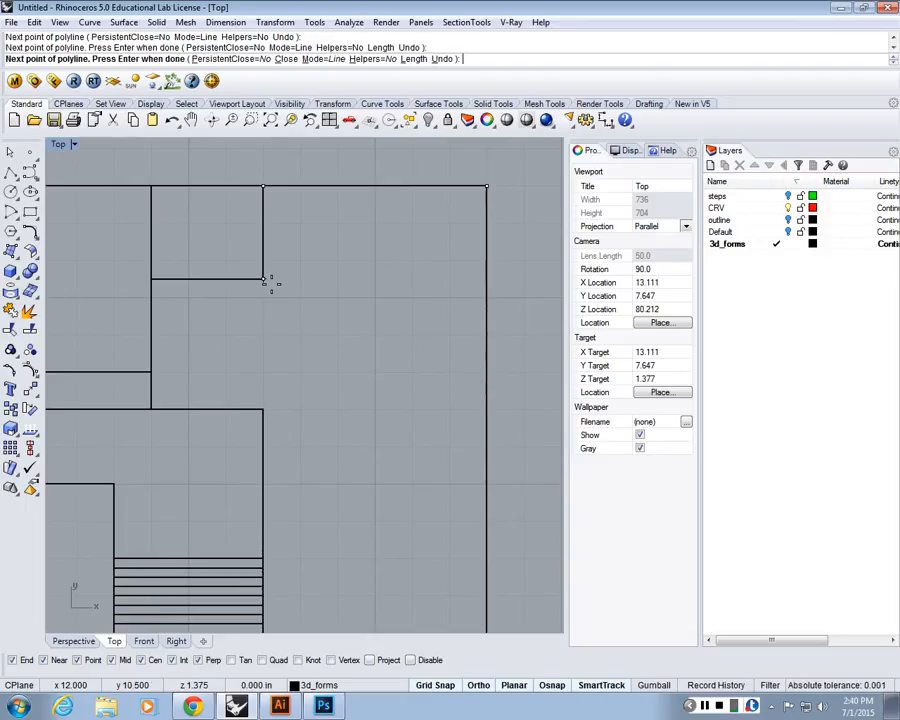
click(265, 407)
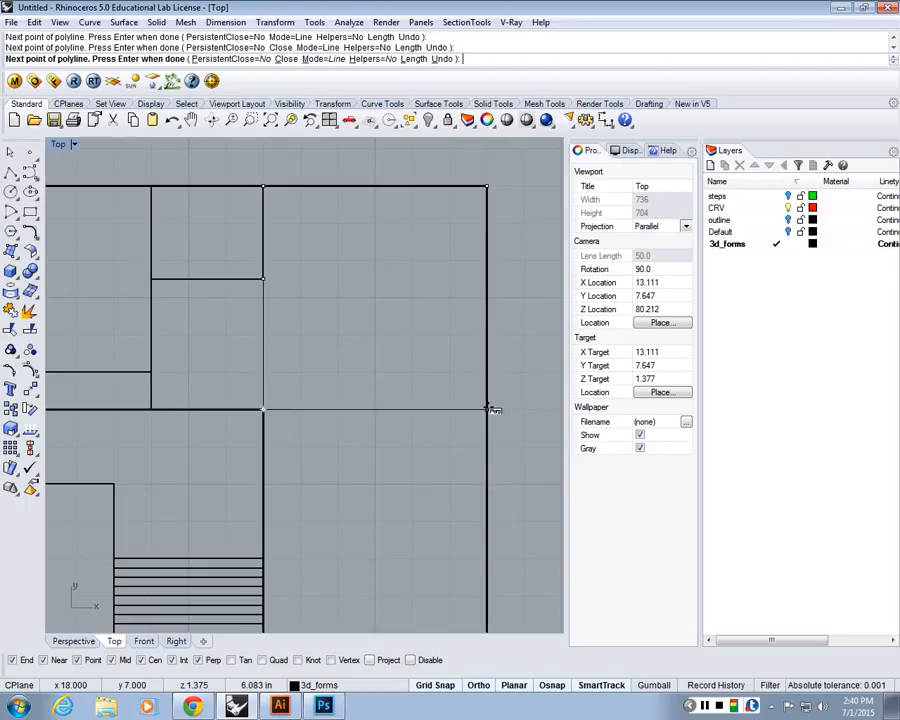
click(489, 409)
text(C)
key(Return)
click(442, 410)
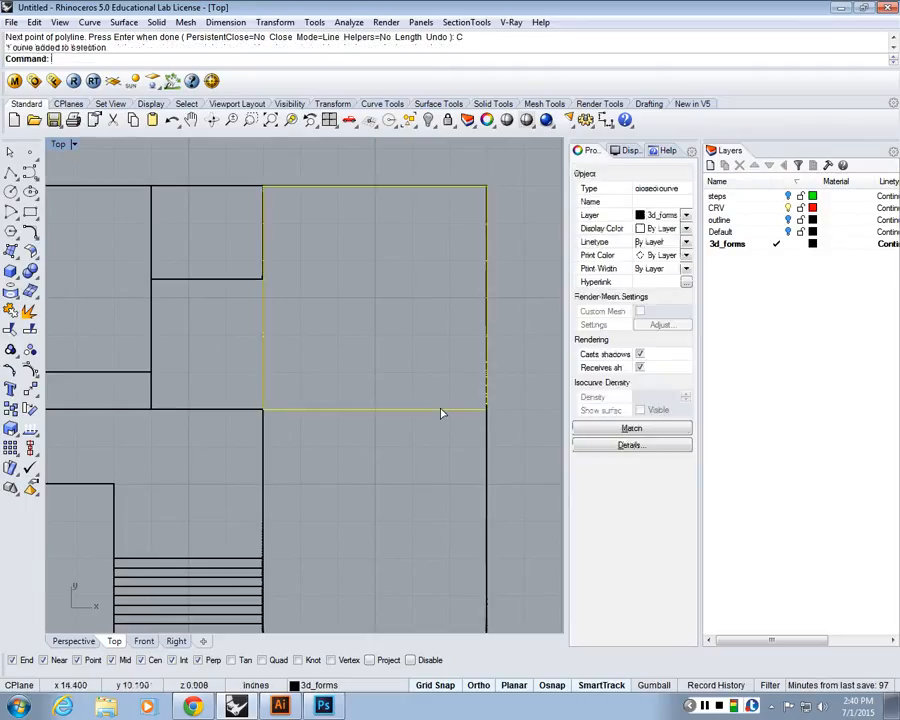
- Examine the selected closed polyline in a maximized Perspective view, checking the heights of its corners against the base and adjacent block
double_click(67, 140)
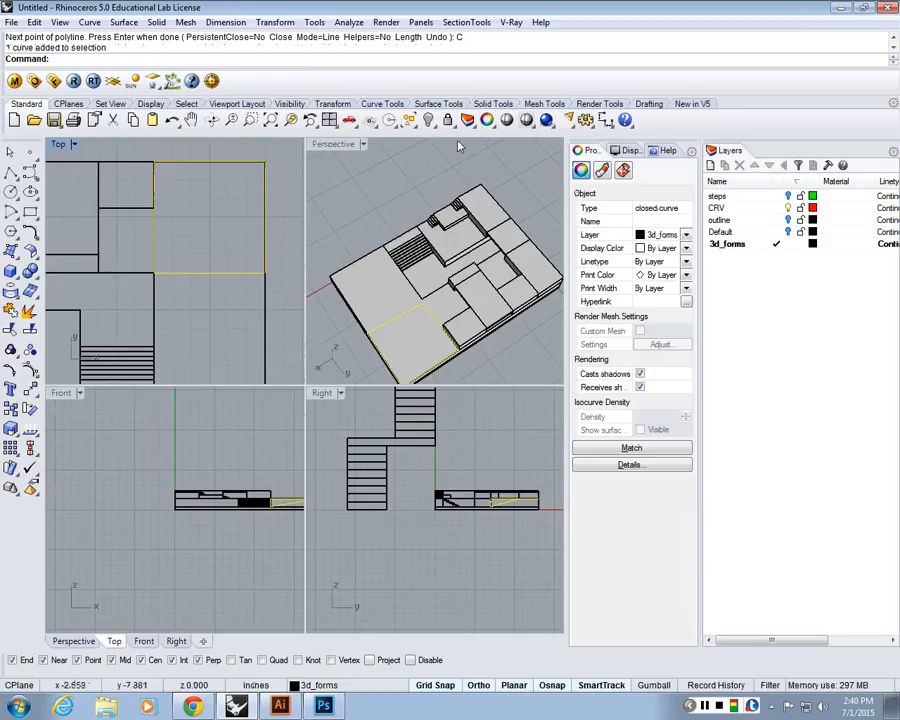
double_click(456, 144)
right_drag(372, 355, 381, 467)
scroll(381, 467, down, 3)
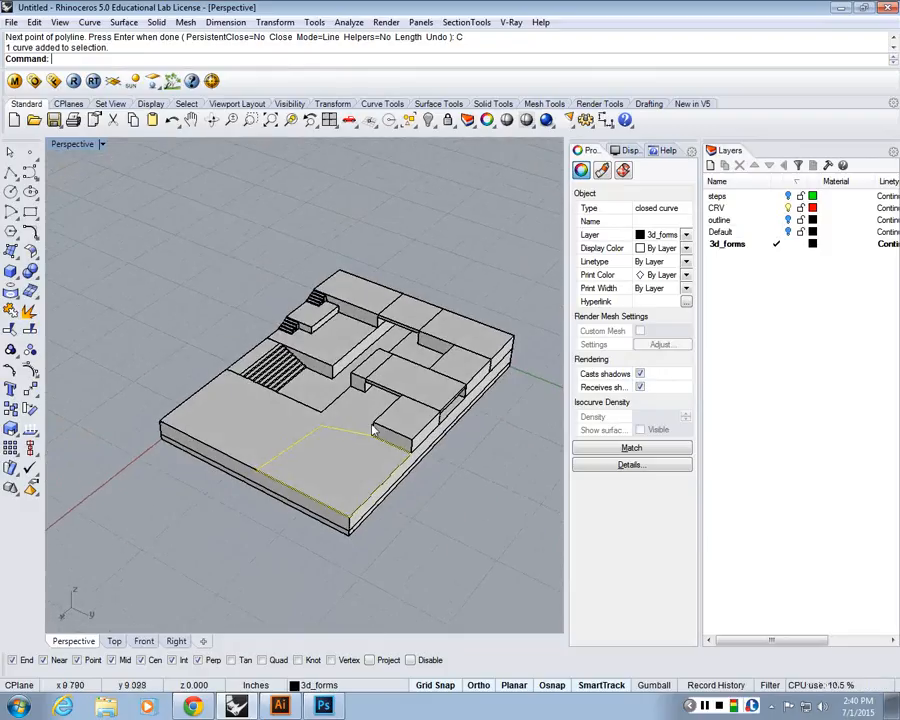
scroll(381, 455, up, 5)
scroll(400, 447, down, 3)
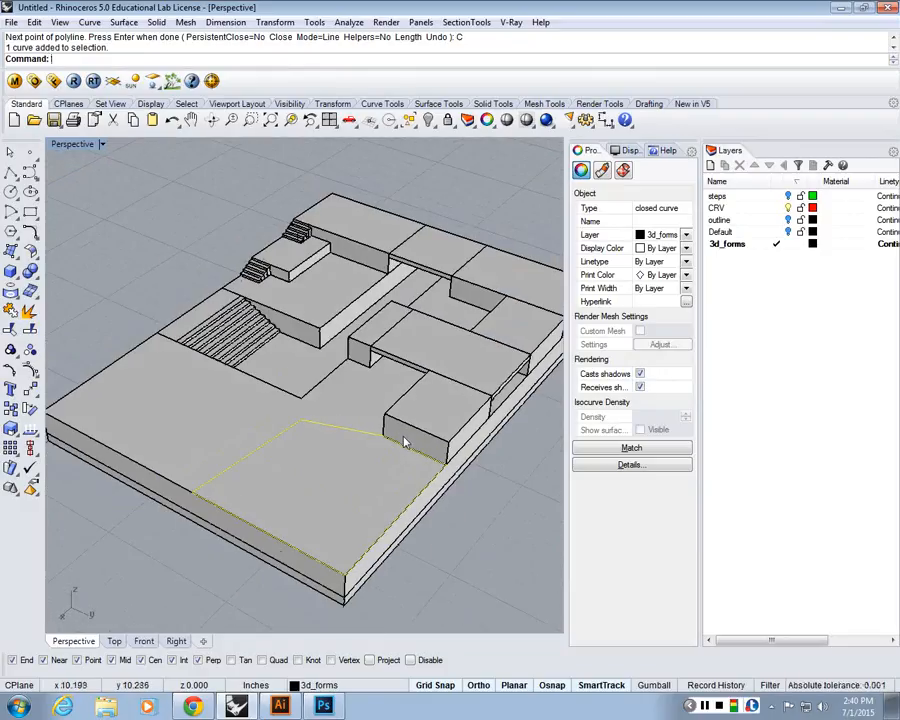
scroll(404, 438, up, 3)
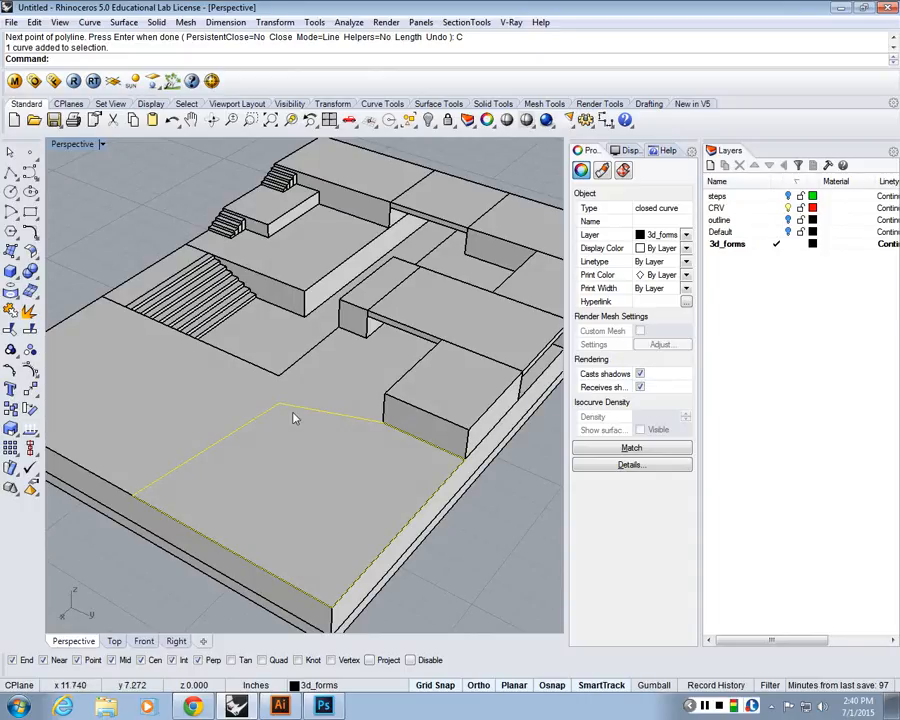
scroll(297, 418, down, 5)
scroll(315, 374, up, 2)
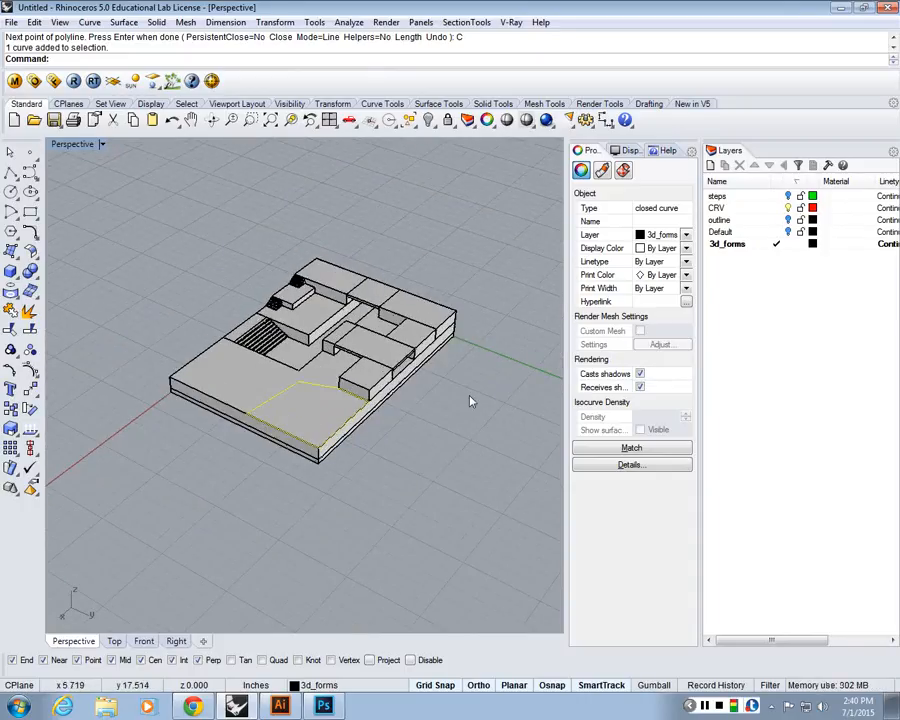
scroll(287, 345, up, 3)
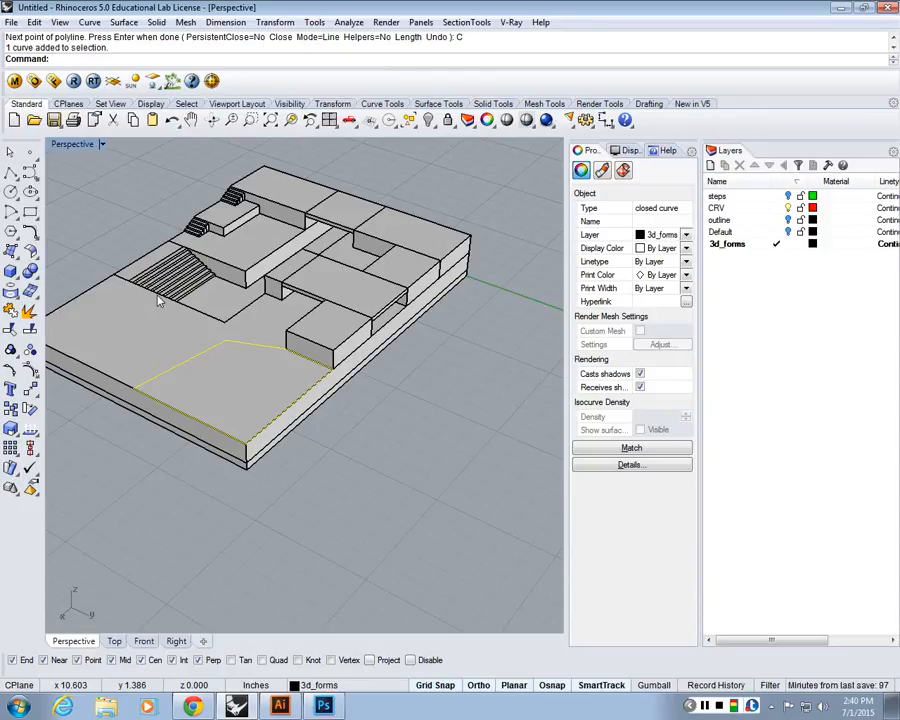
scroll(291, 422, up, 5)
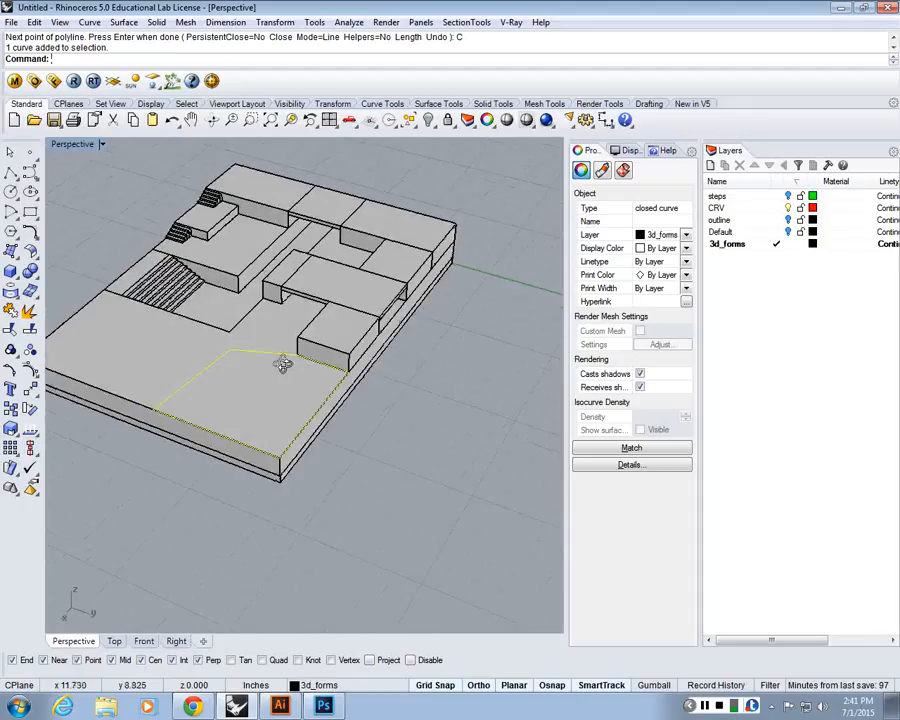
scroll(218, 404, up, 5)
scroll(298, 365, down, 5)
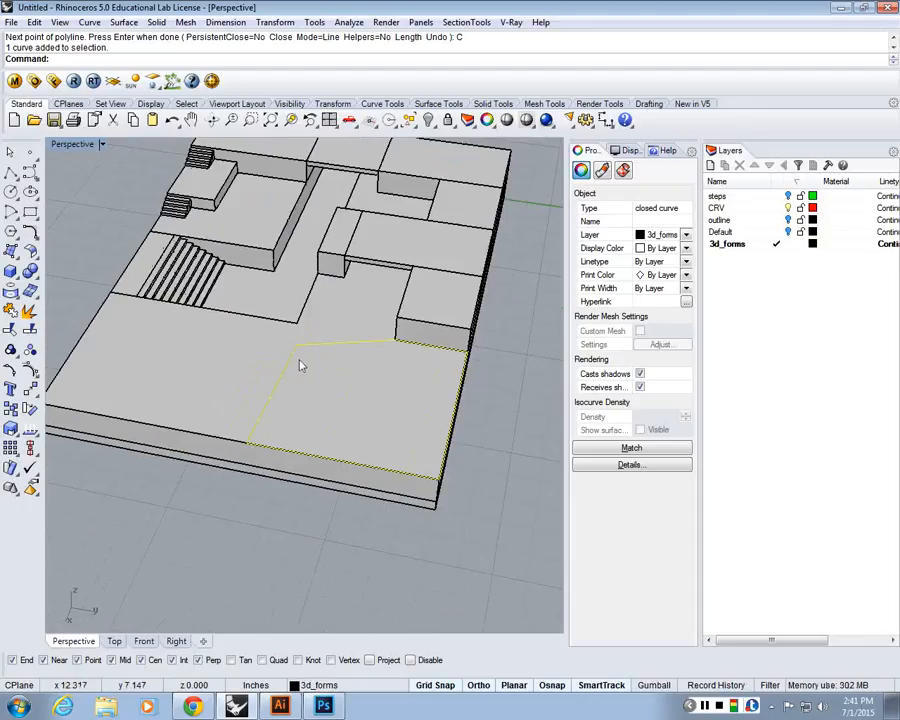
scroll(277, 317, up, 3)
scroll(277, 317, up, 3)
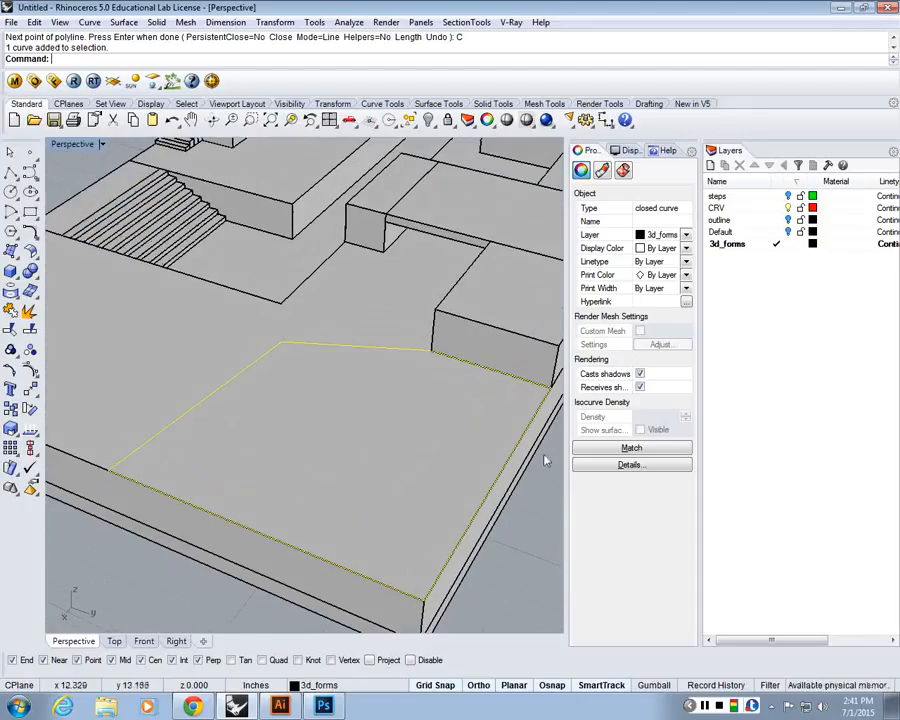
scroll(502, 398, down, 2)
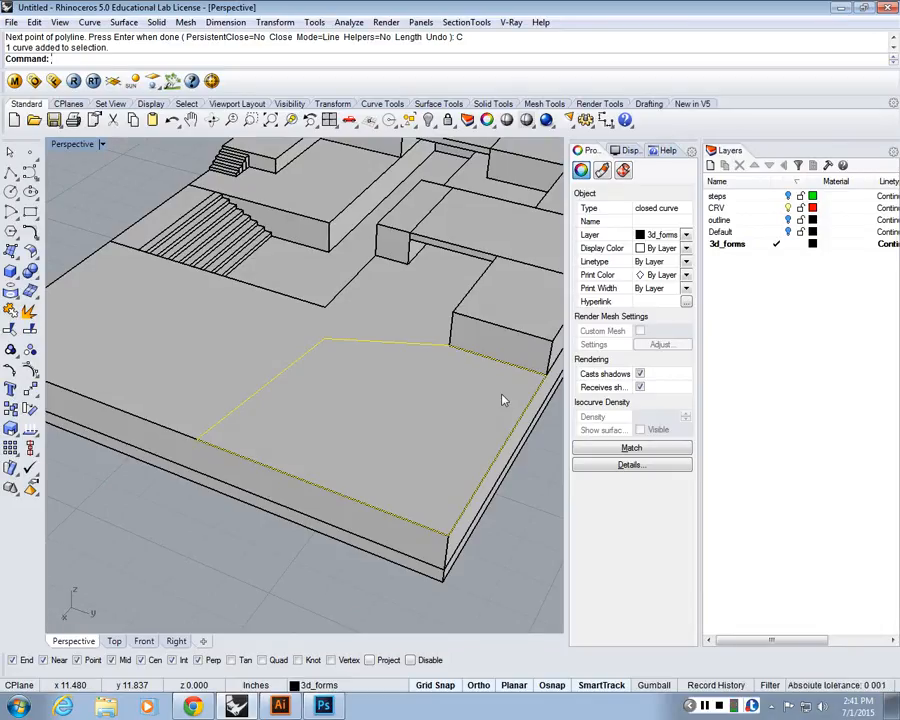
- Flatten the closed polyline with SetPt, setting only Z aligned to World at the height of the base's upper outer corner
text(Se)
text(lPt)
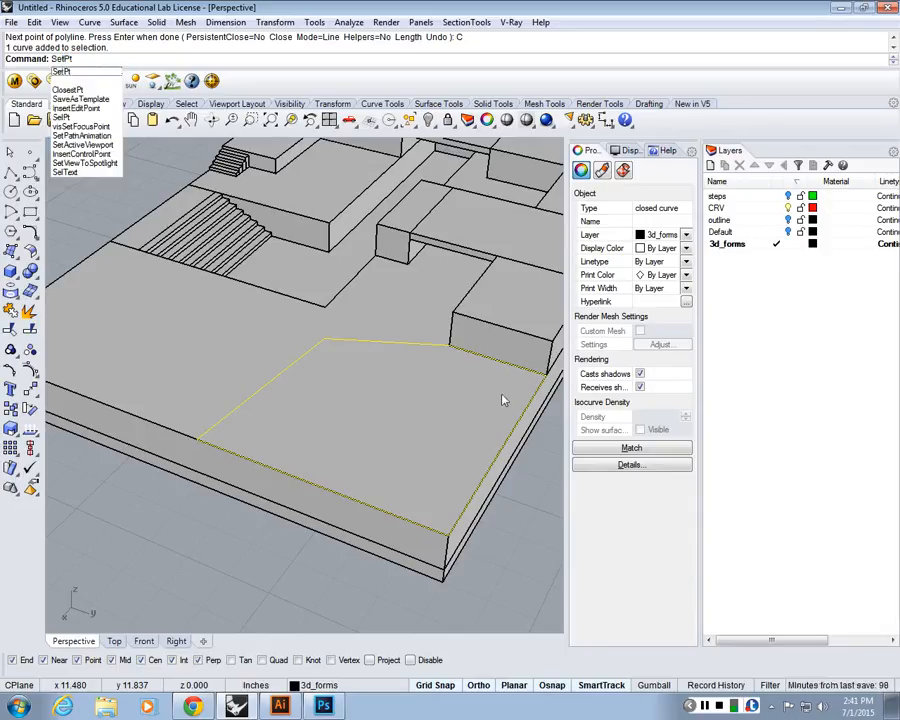
click(83, 77)
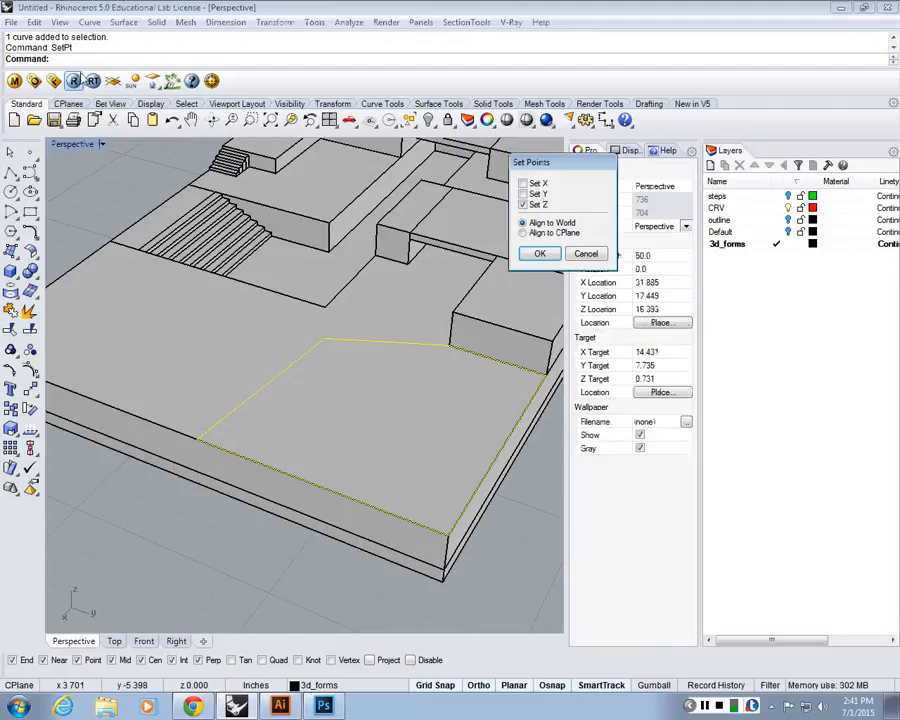
right_drag(290, 400, 402, 388)
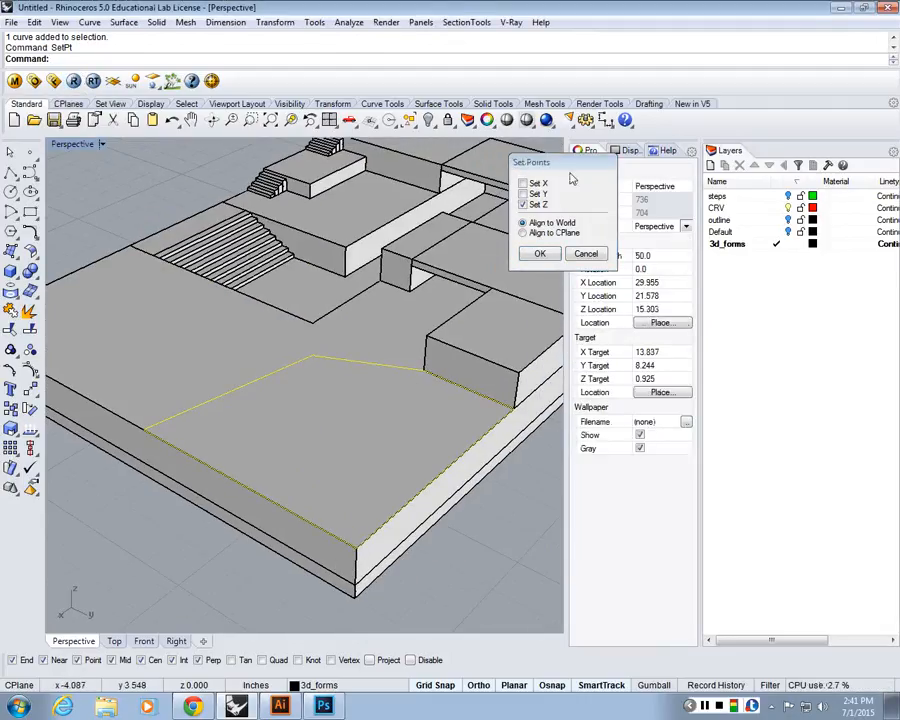
click(521, 205)
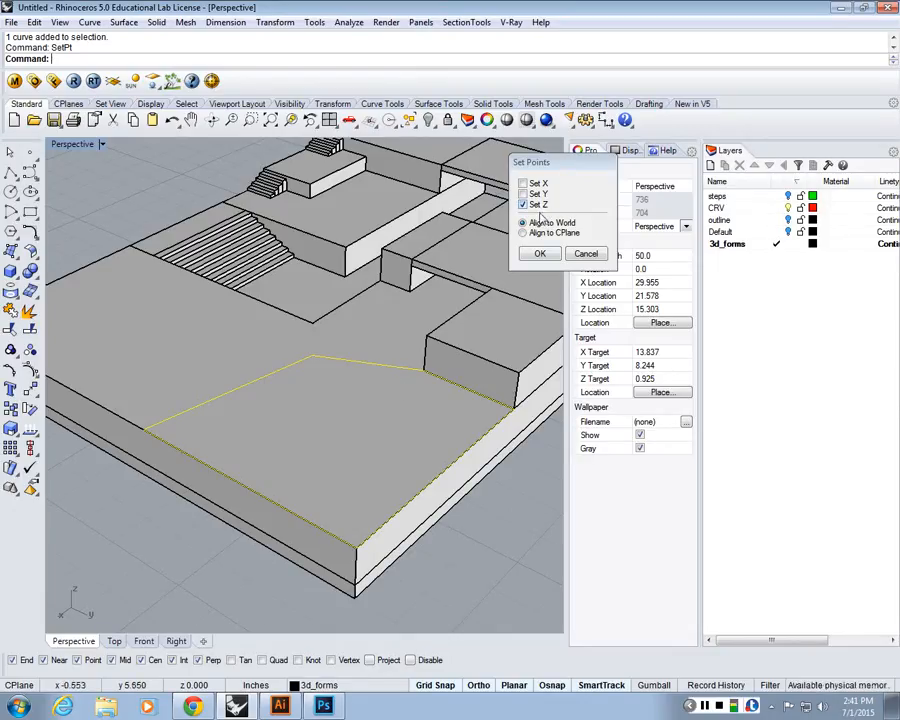
key(Return)
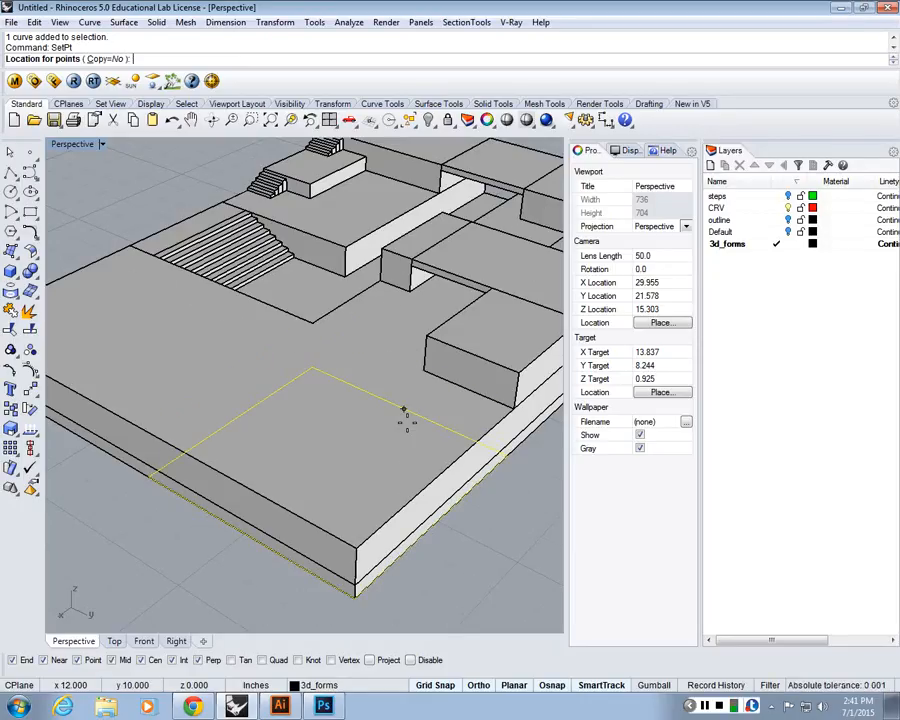
click(517, 407)
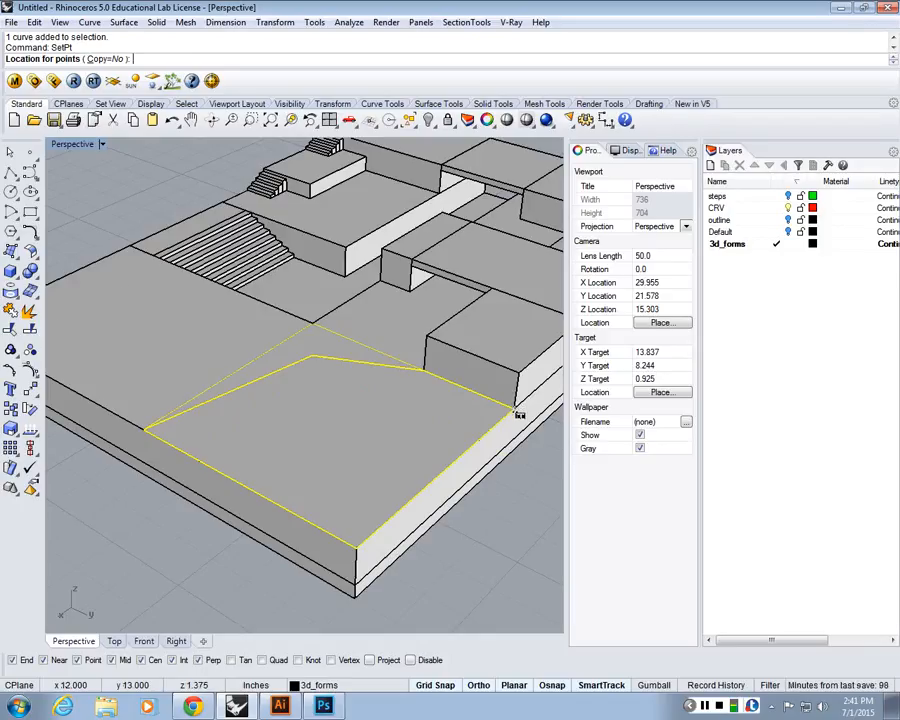
click(357, 548)
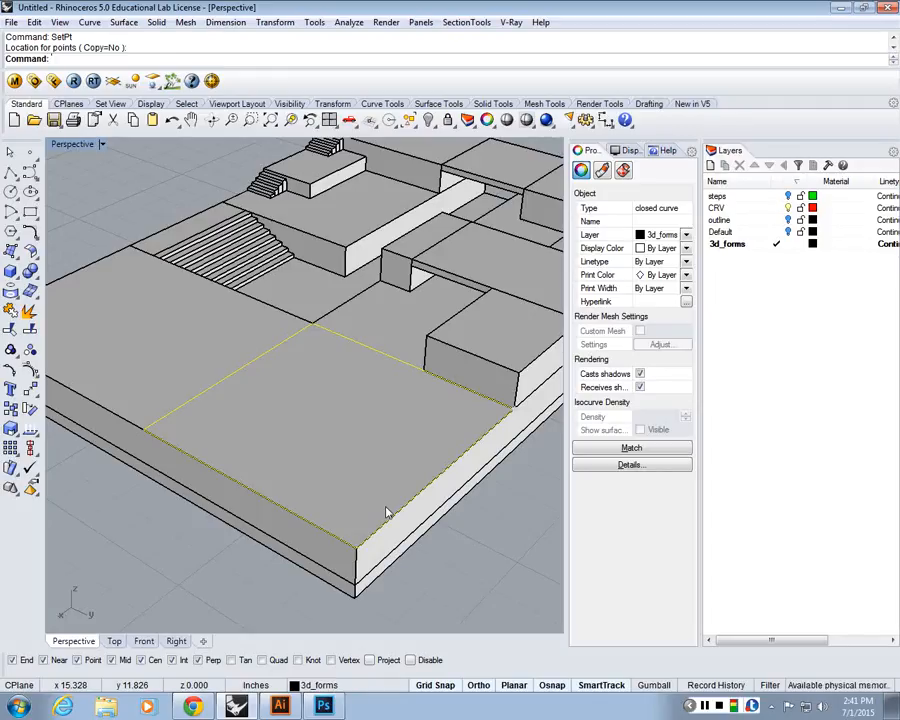
- Delete the flattened closed polyline from the top of the base
scroll(390, 495, down, 5)
scroll(370, 331, up, 5)
key(Escape)
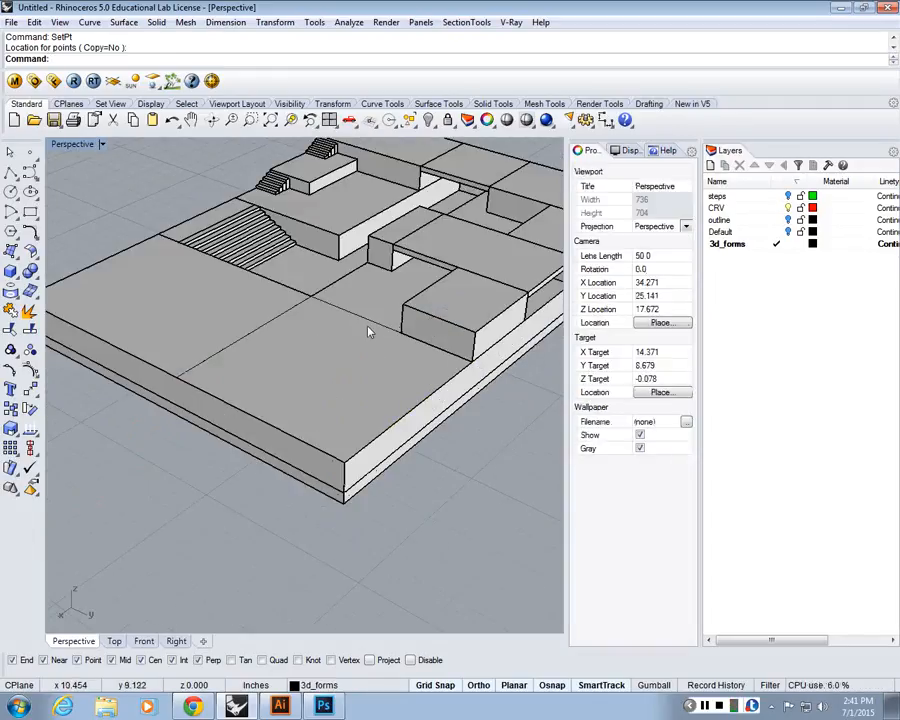
click(368, 331)
key(Delete)
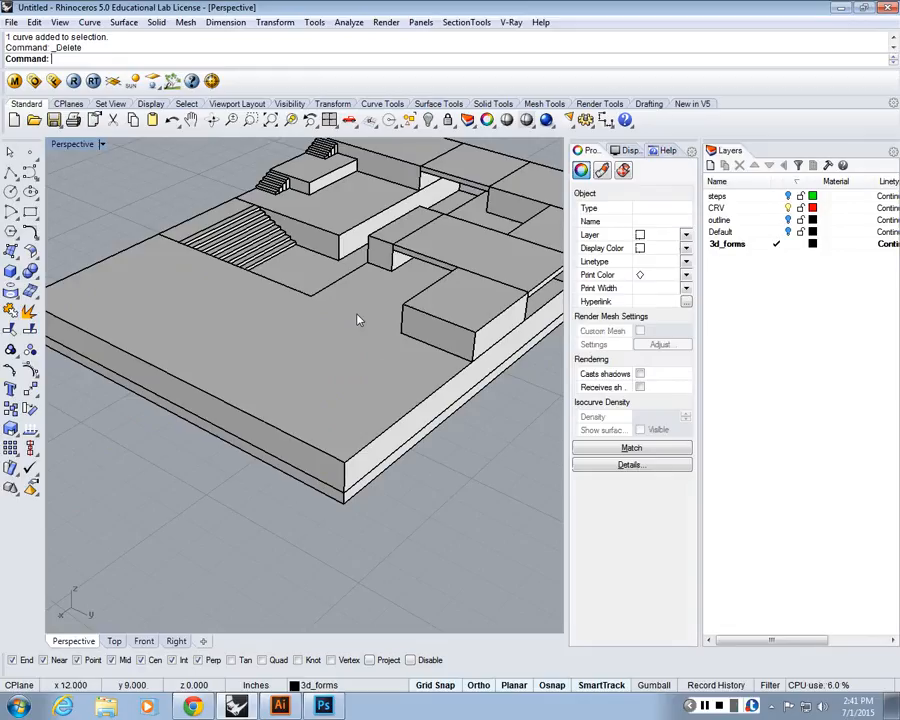
- Switch to a maximized Top view and make CRV the current layer
double_click(56, 146)
double_click(57, 147)
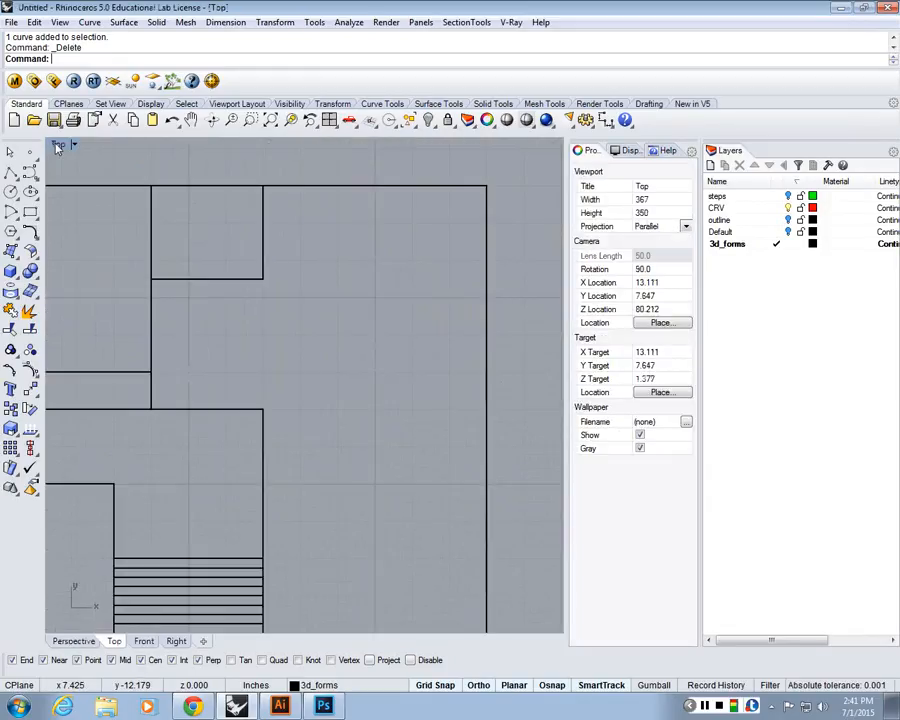
right_drag(300, 200, 321, 255)
double_click(717, 210)
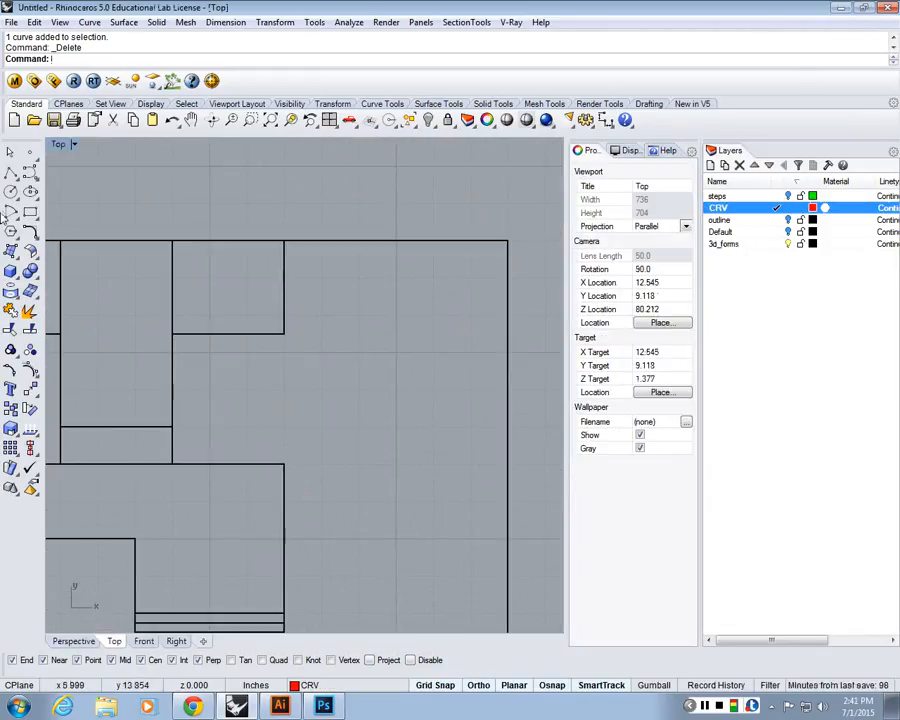
- Draw a closed polyline around the stepped open area, following the block edges to the large staircase and the base's outer edge, and select it
click(10, 173)
right_drag(355, 332, 290, 312)
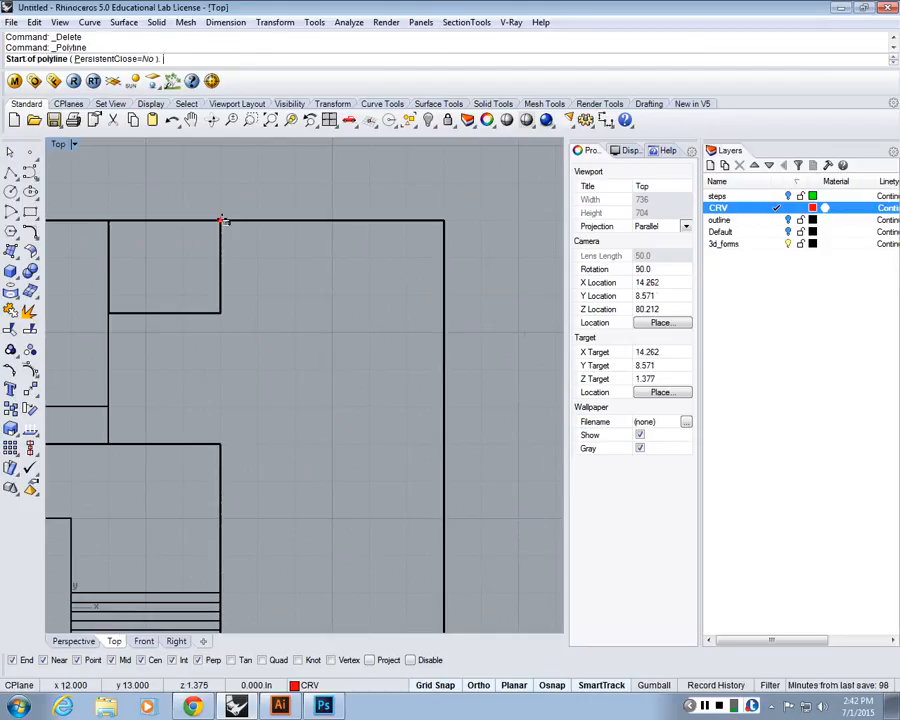
click(222, 220)
click(220, 312)
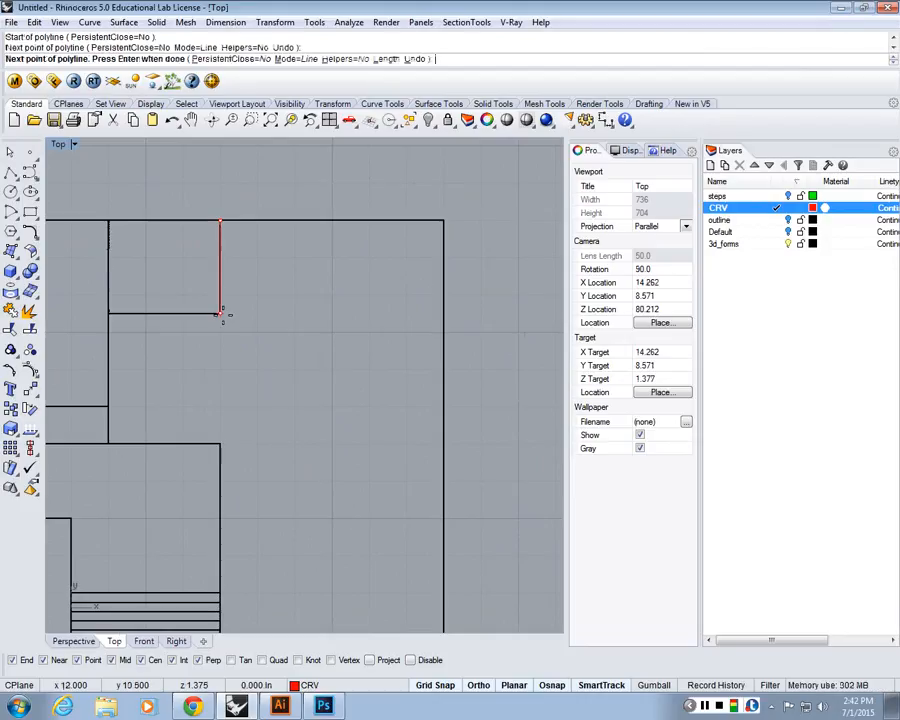
click(108, 312)
click(108, 443)
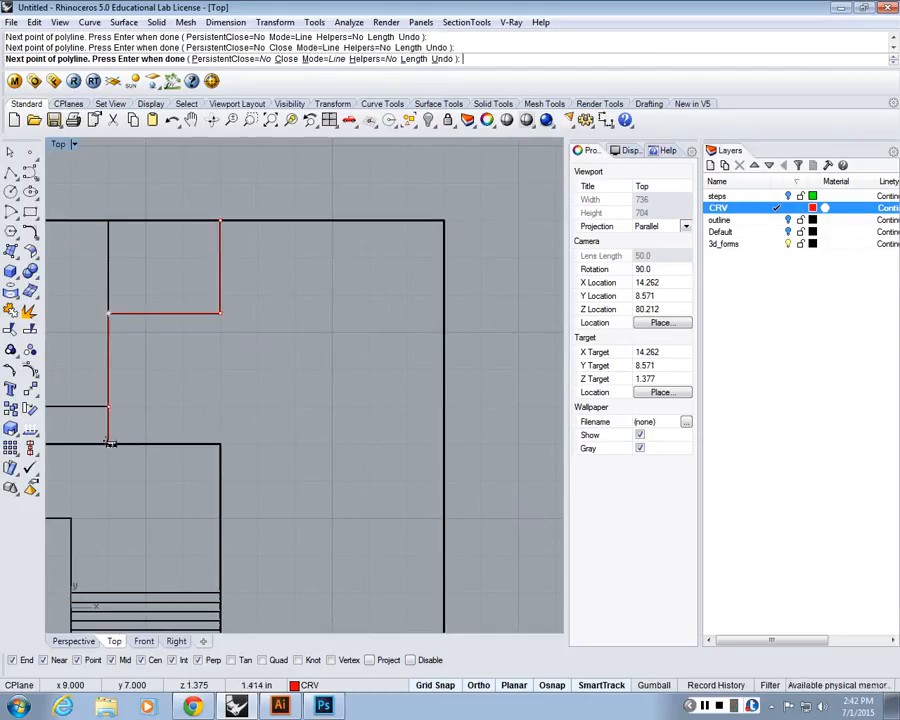
scroll(230, 437, down, 3)
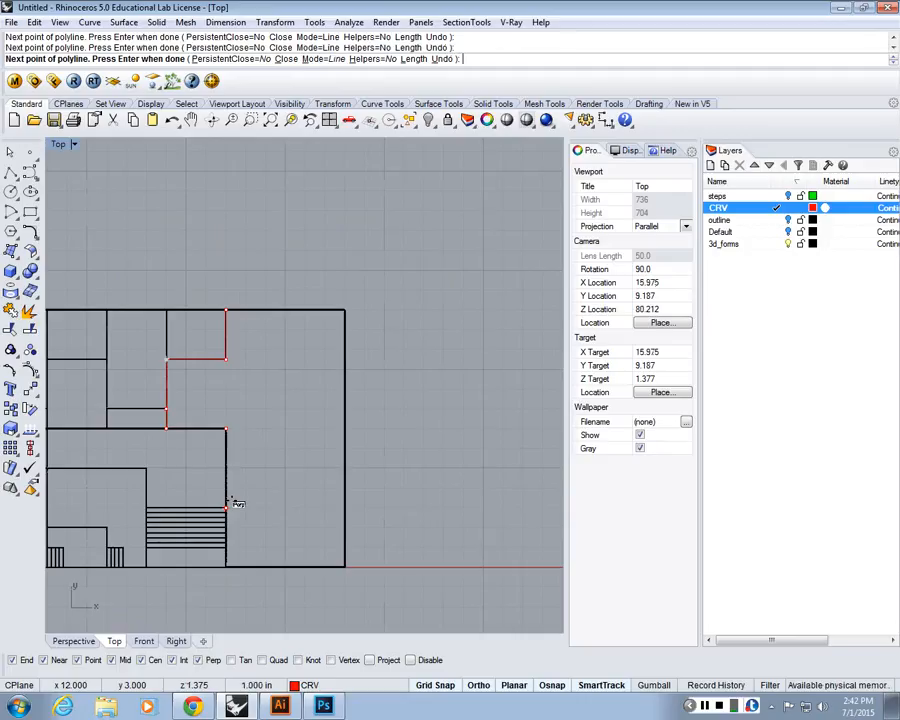
click(226, 508)
click(345, 508)
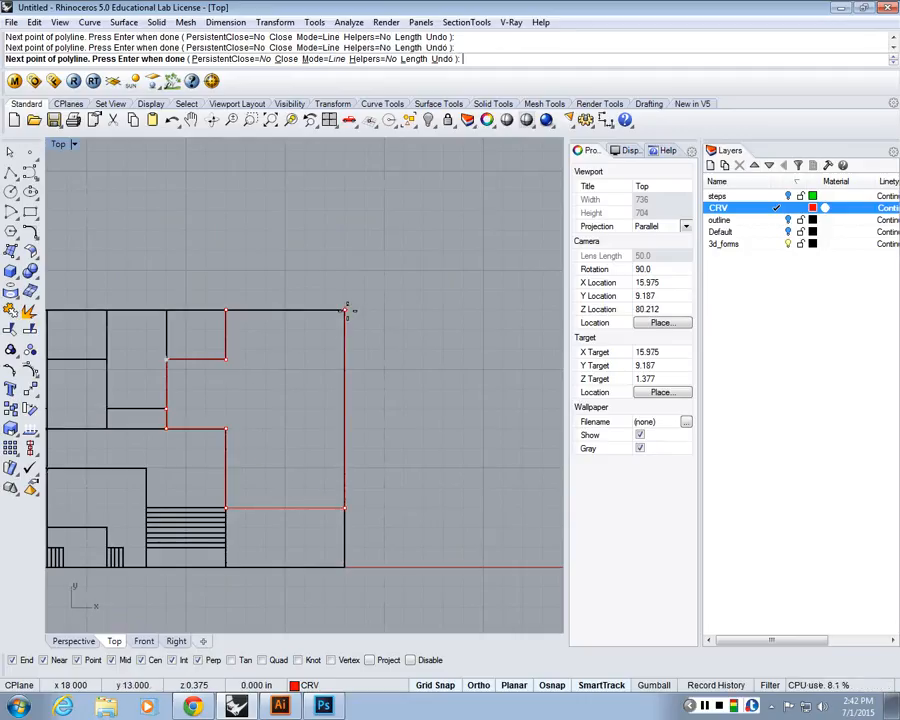
text(C)
key(Return)
right_drag(254, 468, 313, 478)
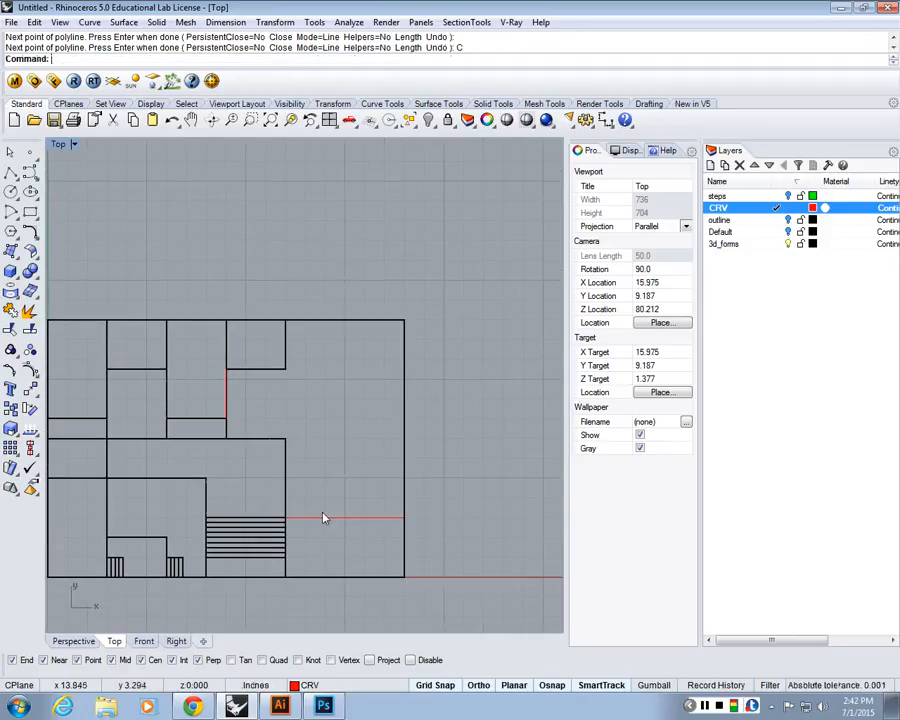
click(323, 516)
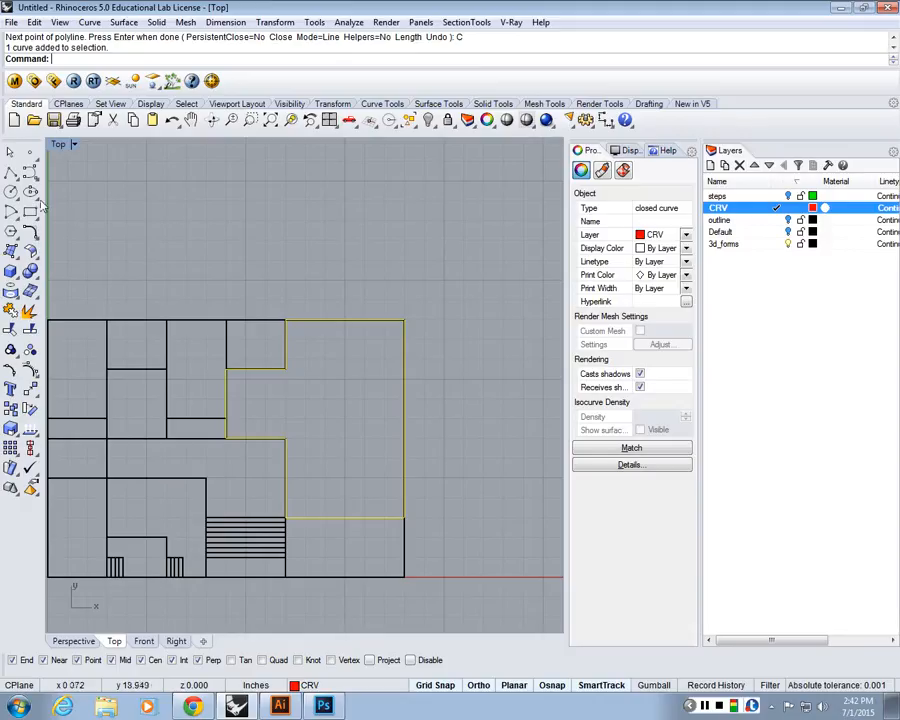
- Examine the selected outline in a maximized Perspective view, comparing its corner heights with the base and the adjacent blocks
double_click(56, 146)
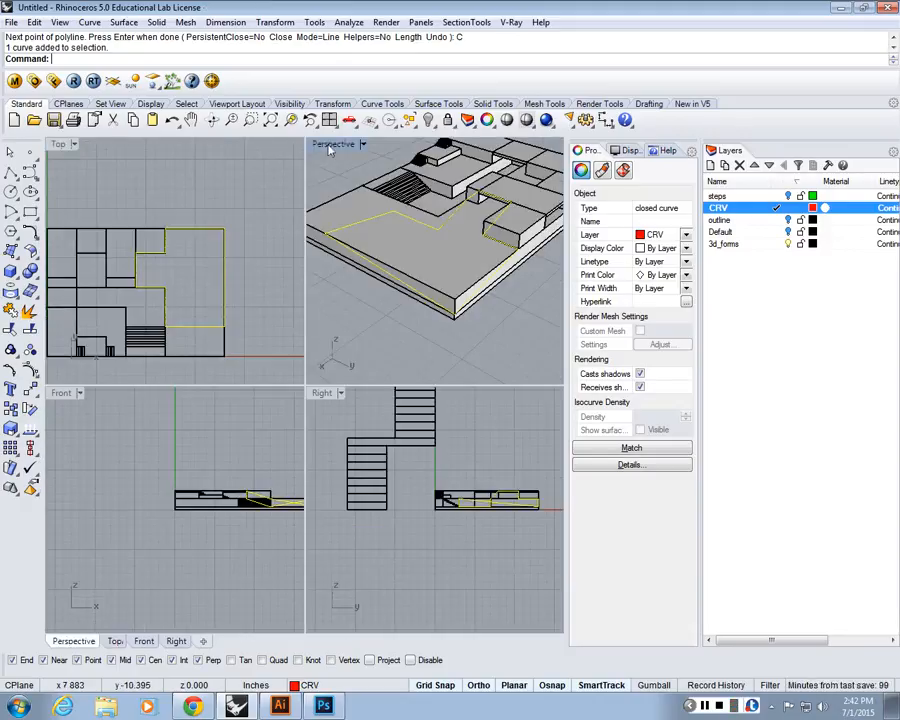
double_click(330, 144)
right_drag(373, 364, 395, 410)
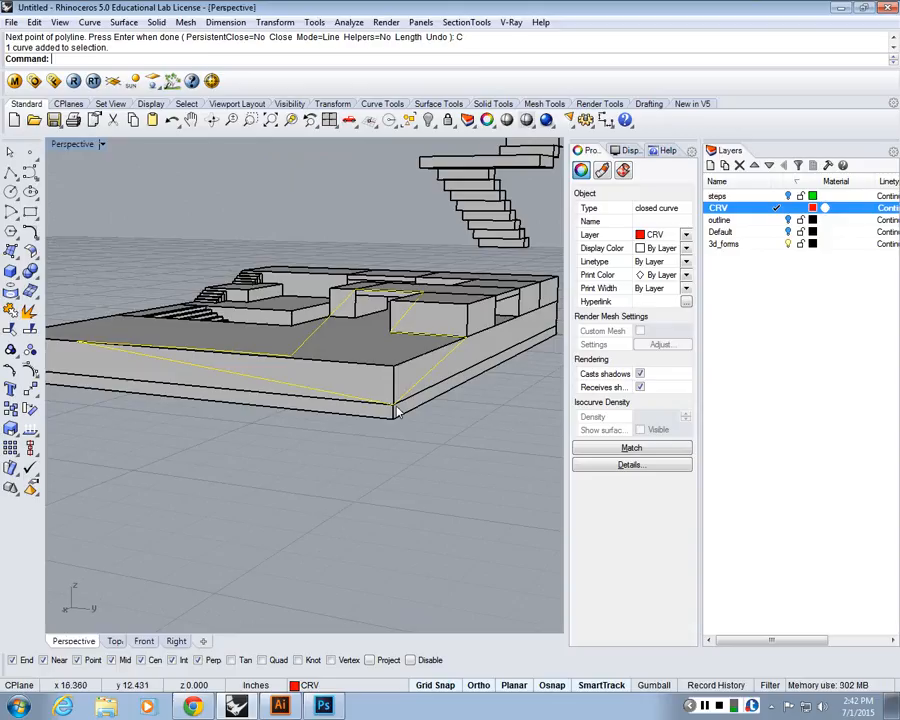
scroll(397, 411, down, 2)
scroll(201, 372, up, 2)
scroll(184, 367, down, 5)
scroll(235, 342, up, 7)
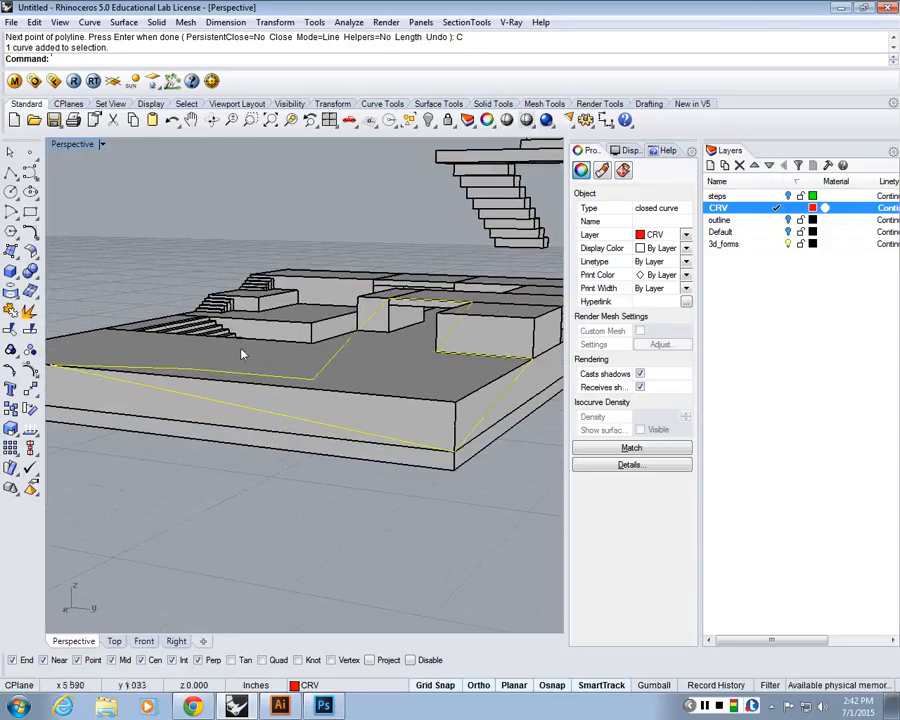
right_drag(241, 353, 421, 291)
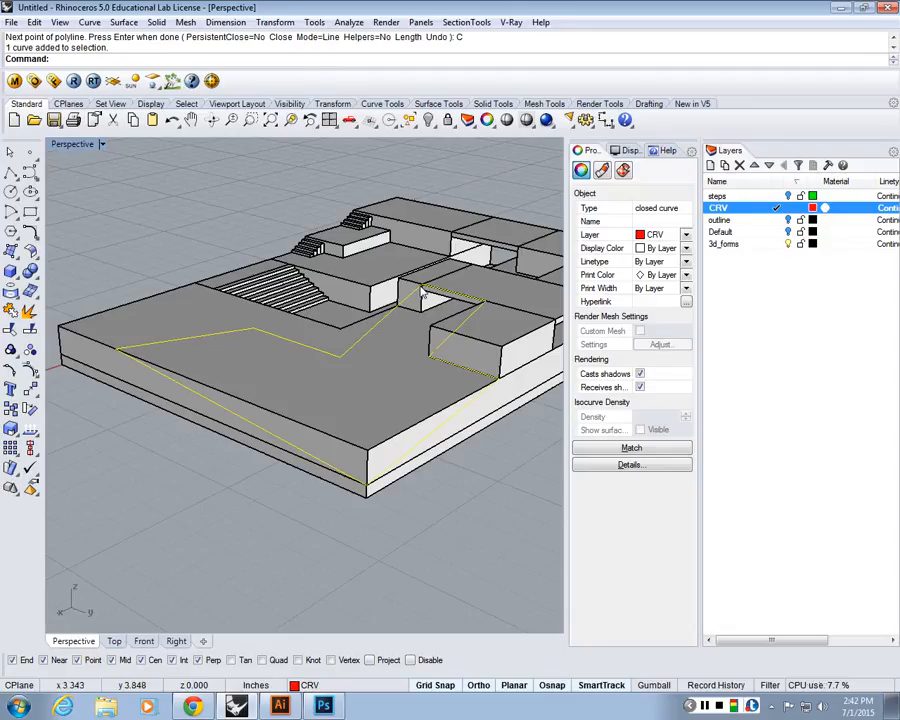
scroll(414, 283, down, 3)
scroll(412, 281, up, 3)
scroll(412, 281, up, 3)
scroll(412, 281, down, 5)
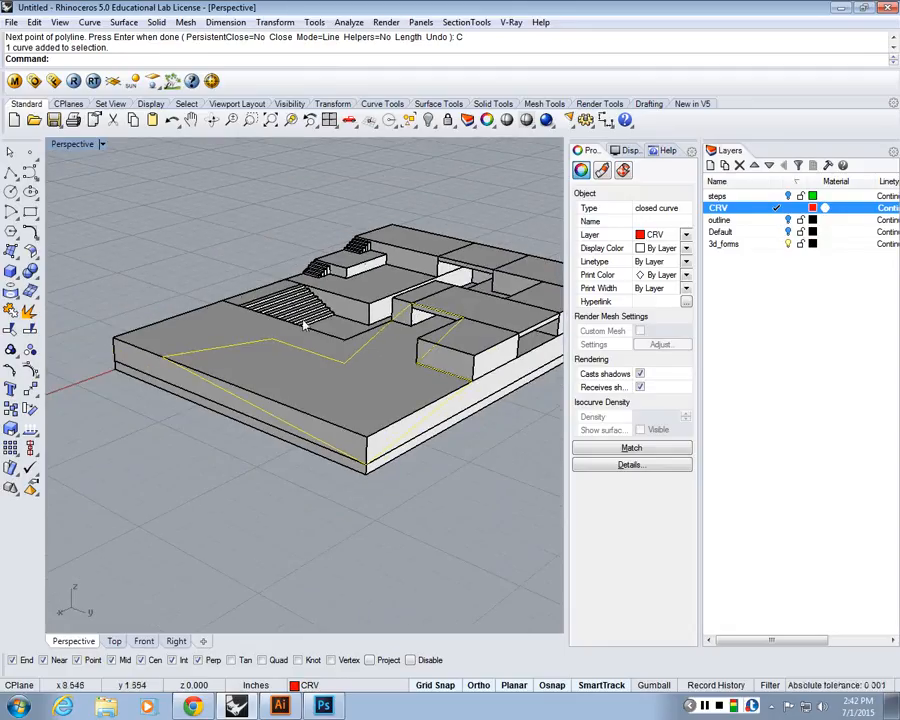
- Align all points of the stepped outline in World Z to the base's upper outer corner using SetPt
text(Se)
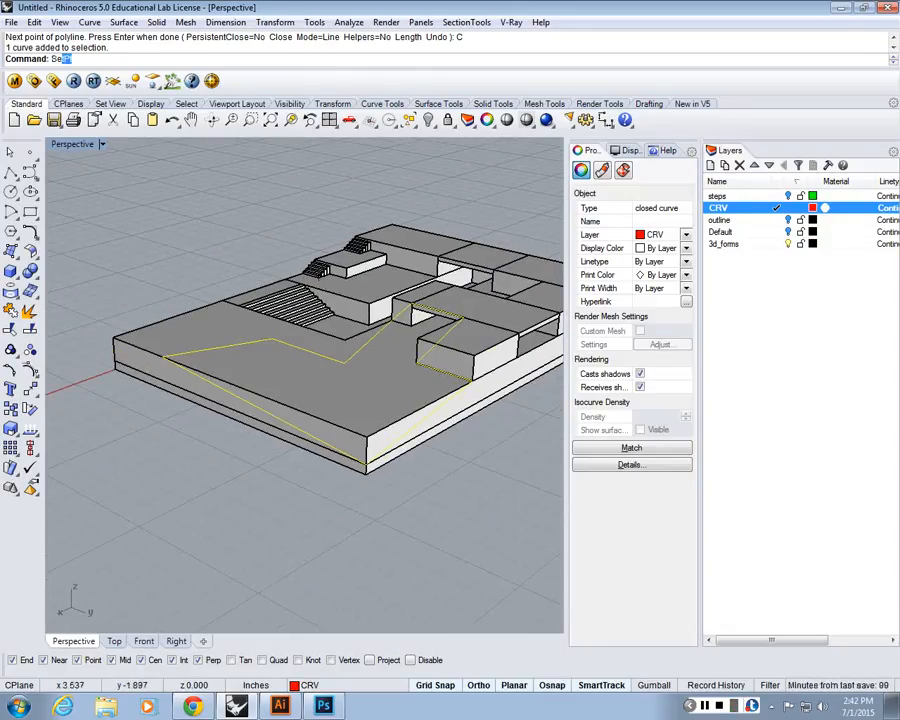
text(tPt)
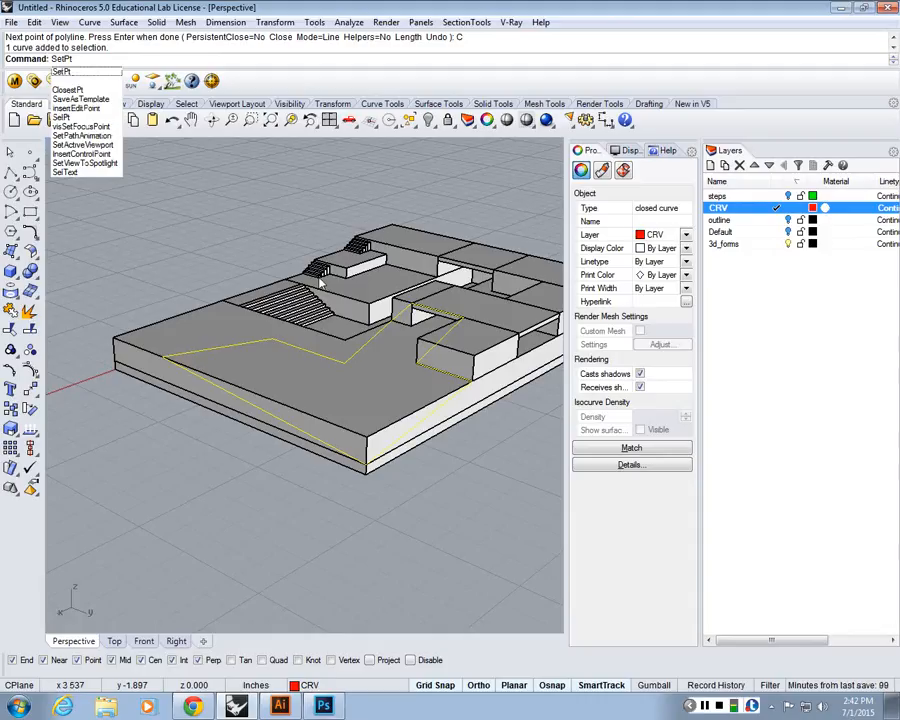
key(Return)
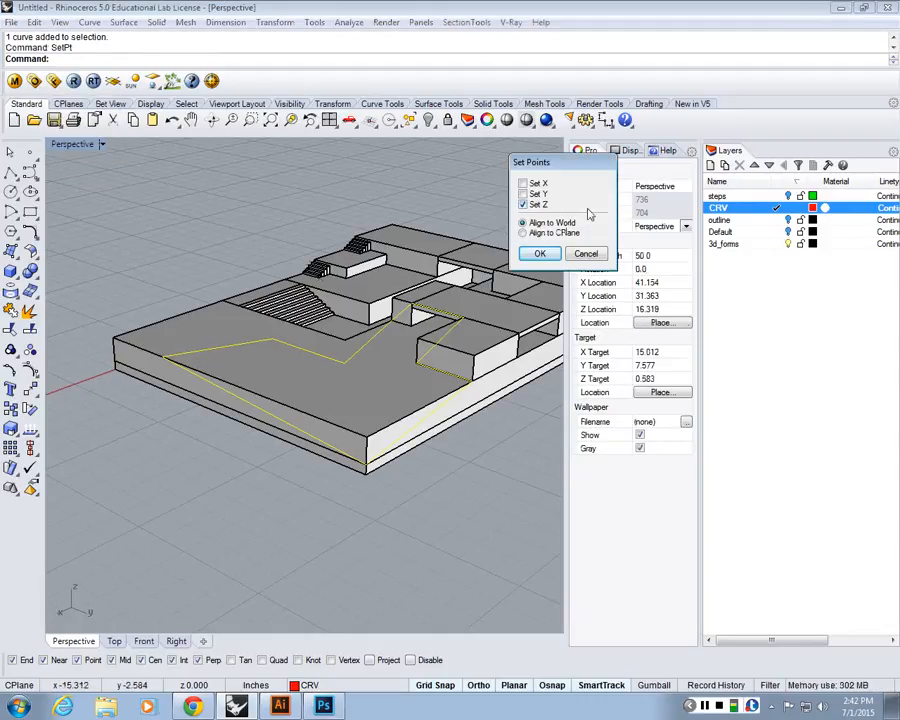
click(539, 253)
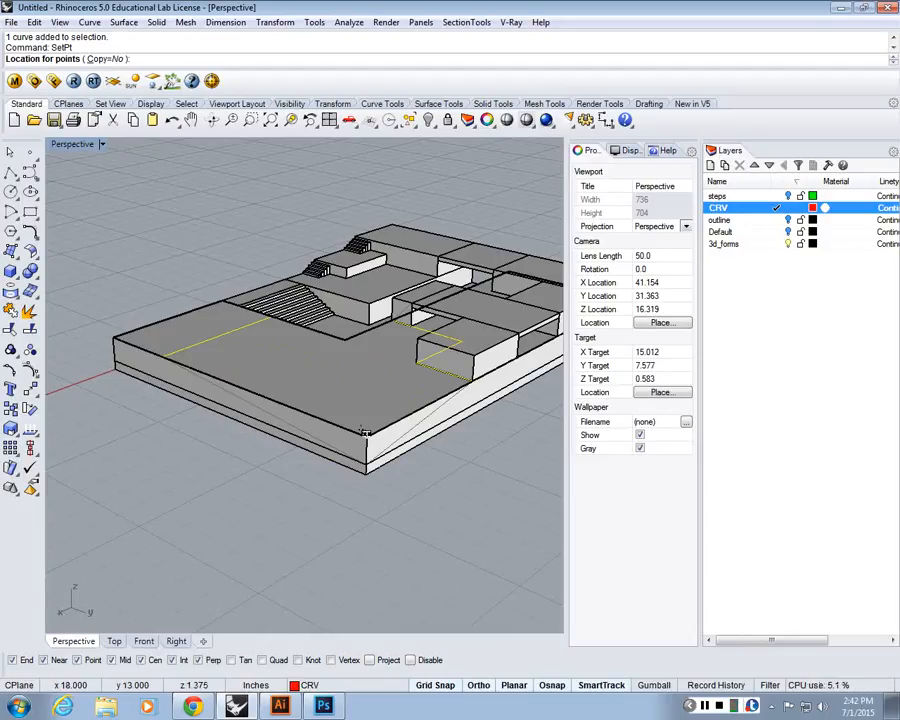
click(366, 436)
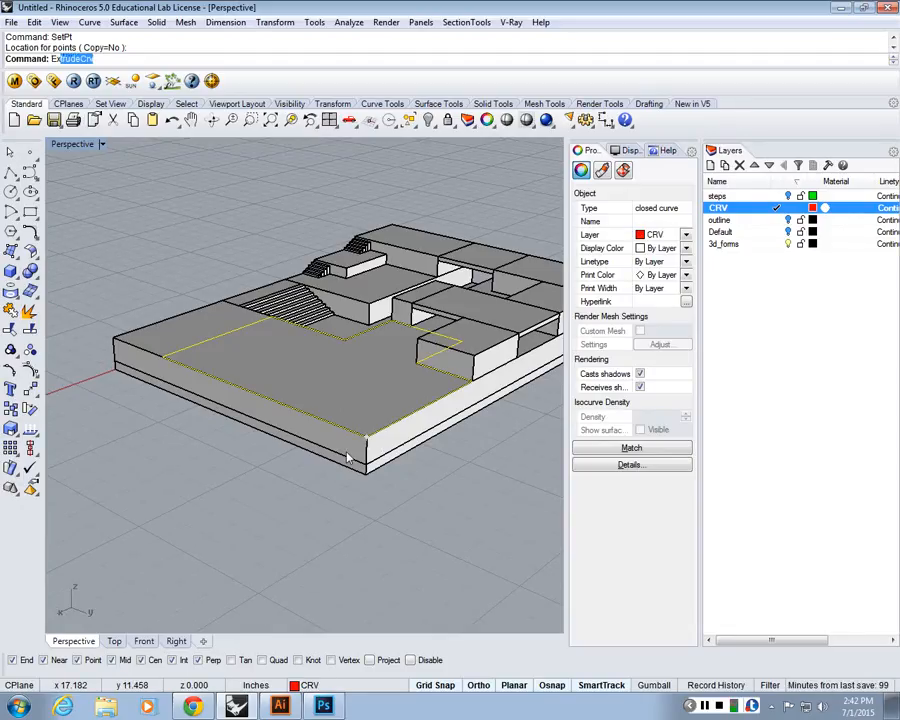
- Extrude the flattened outline upward as a solid to the top of the adjacent corner block
key(Return)
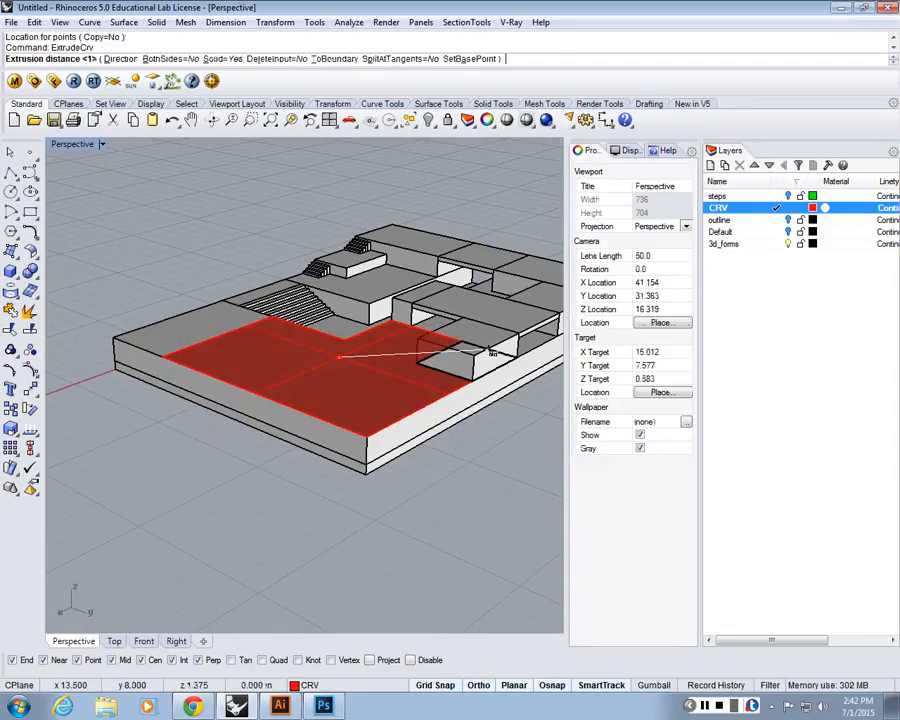
click(478, 358)
key(Escape)
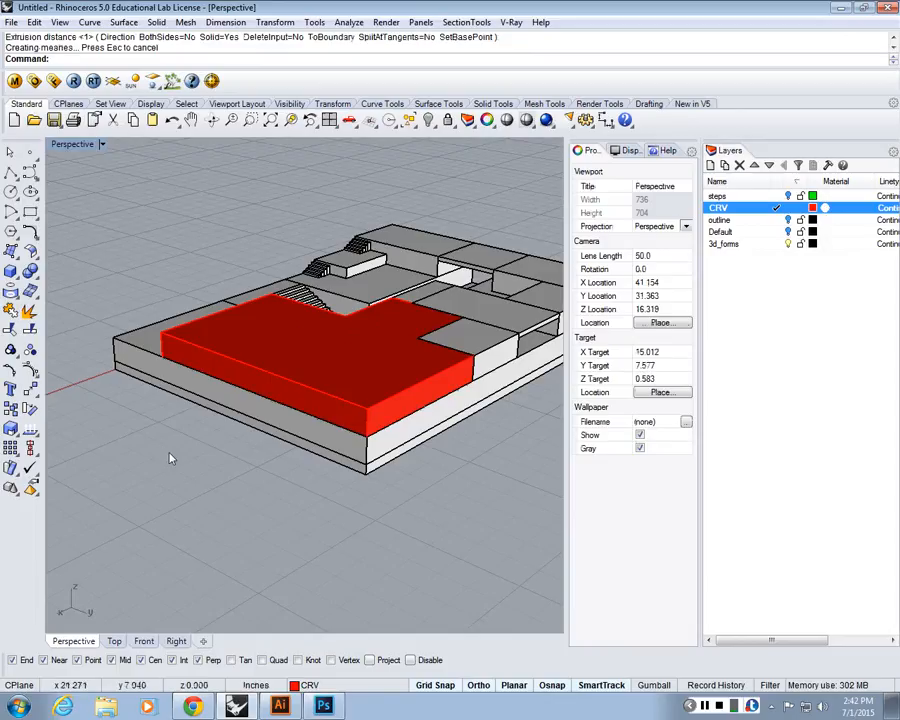
- Undo the solid extrusion and delete the stepped outline curve
right_drag(171, 458, 300, 517)
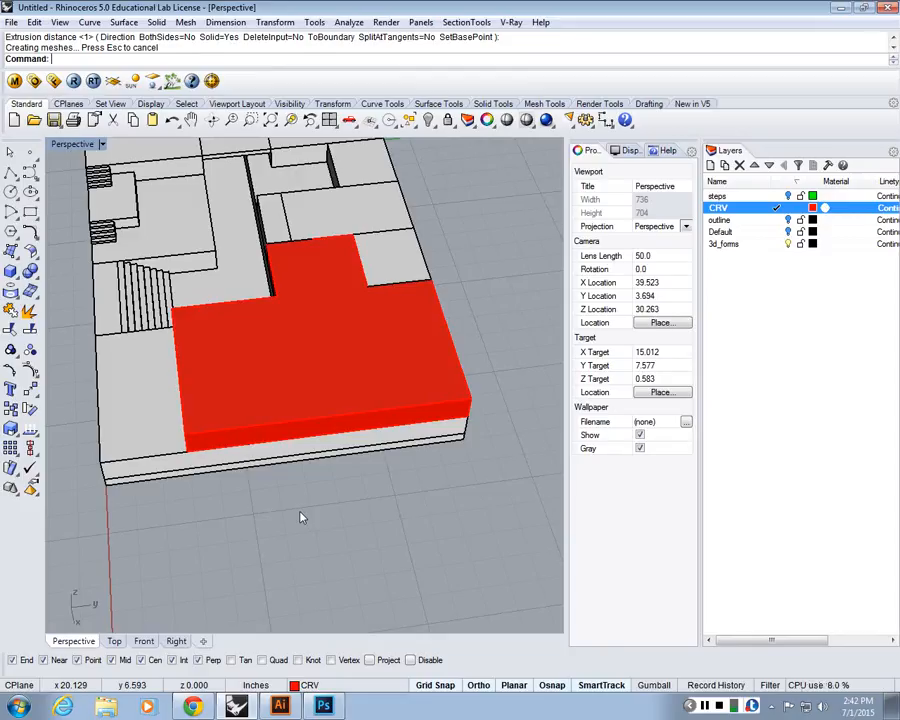
right_drag(407, 397, 508, 372)
key(ctrl+z)
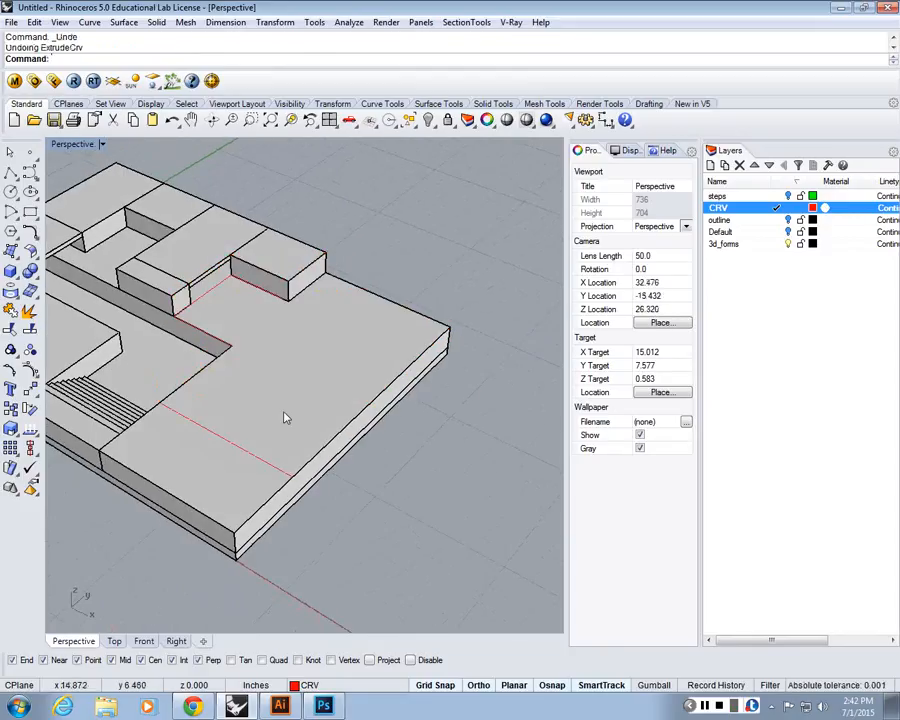
click(233, 445)
key(Delete)
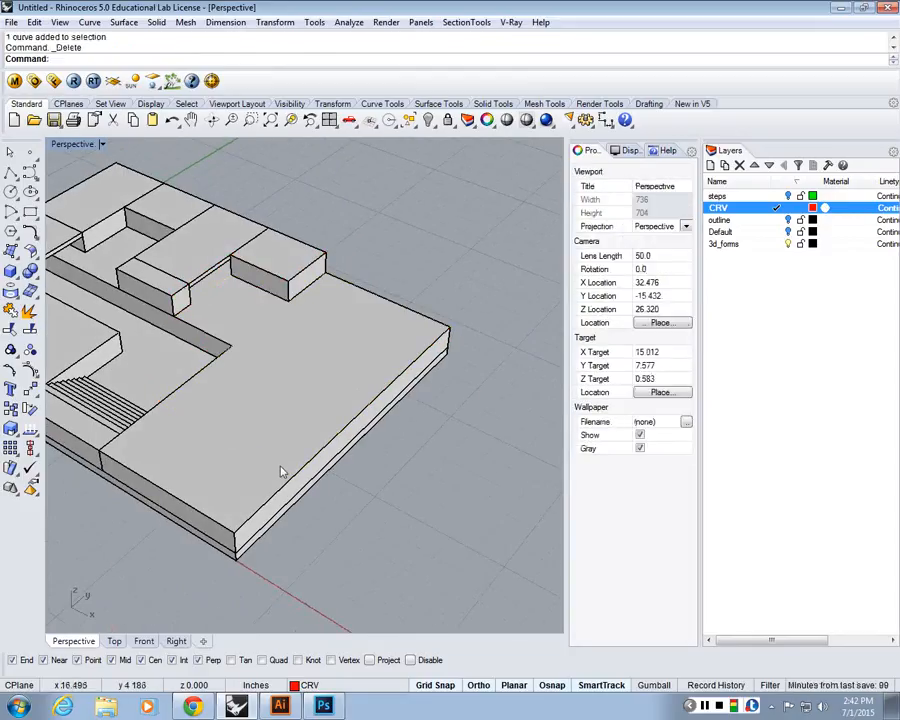
- Return to a maximized Top view framing the whole massing plan
double_click(64, 148)
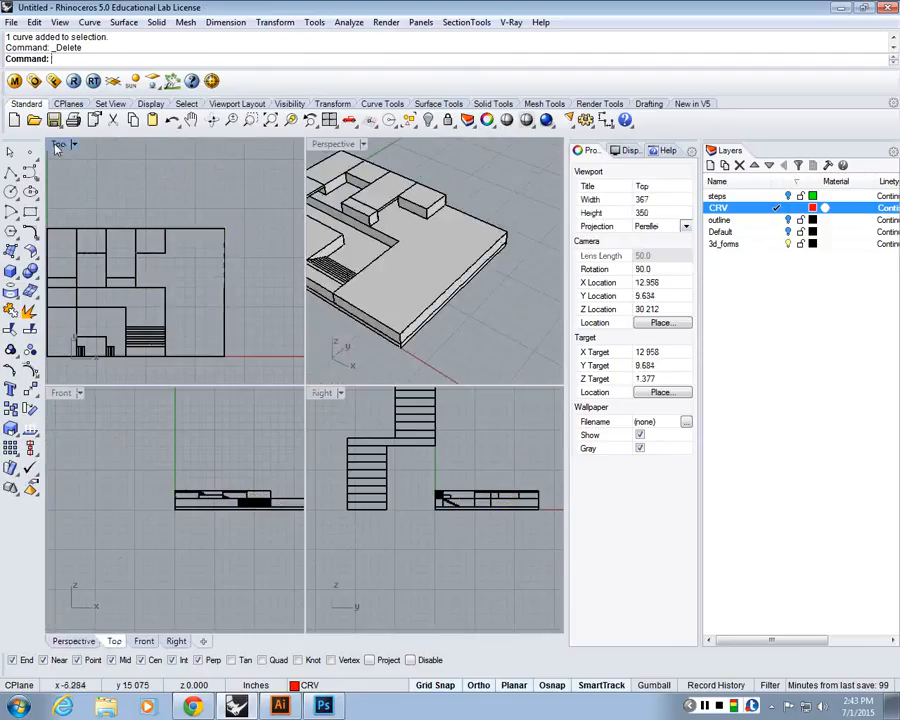
double_click(60, 145)
scroll(341, 358, up, 4)
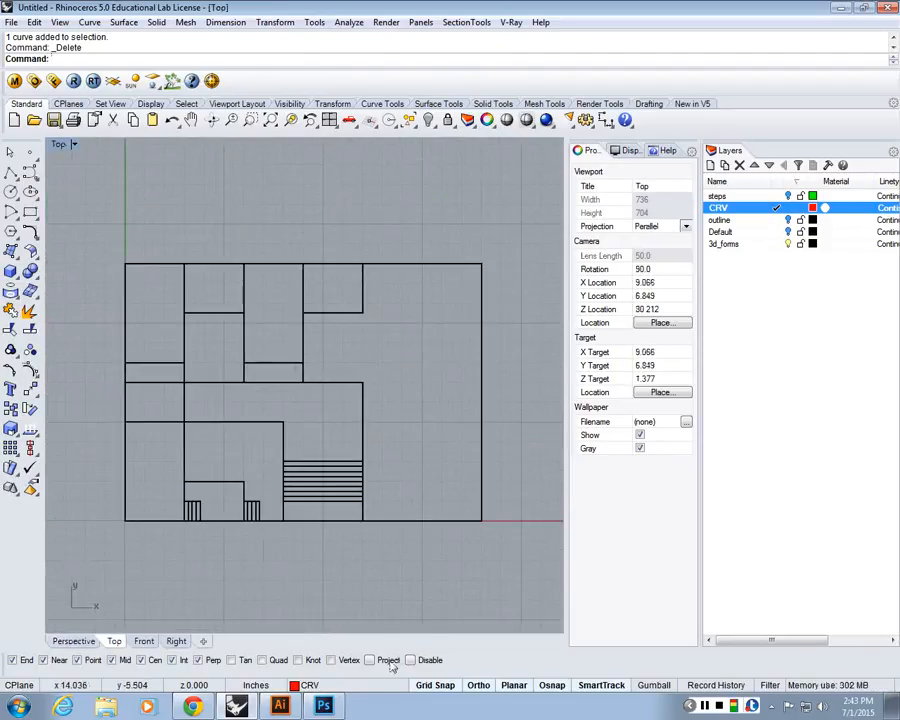
- Enable the Project option for object snapping in the Top view
right_drag(484, 389, 410, 373)
scroll(322, 317, up, 2)
right_drag(315, 321, 323, 334)
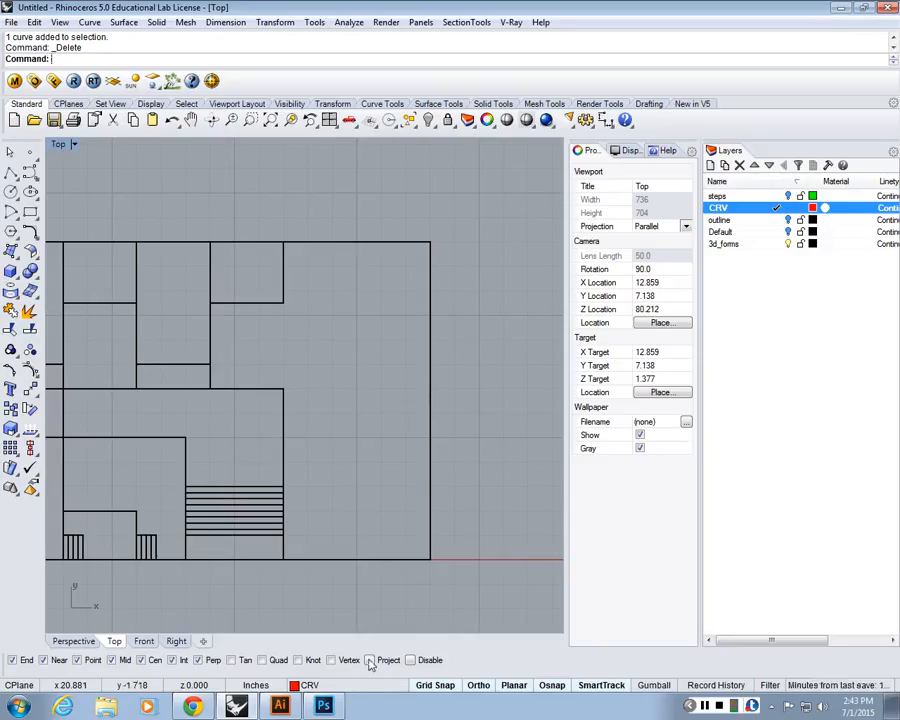
click(554, 686)
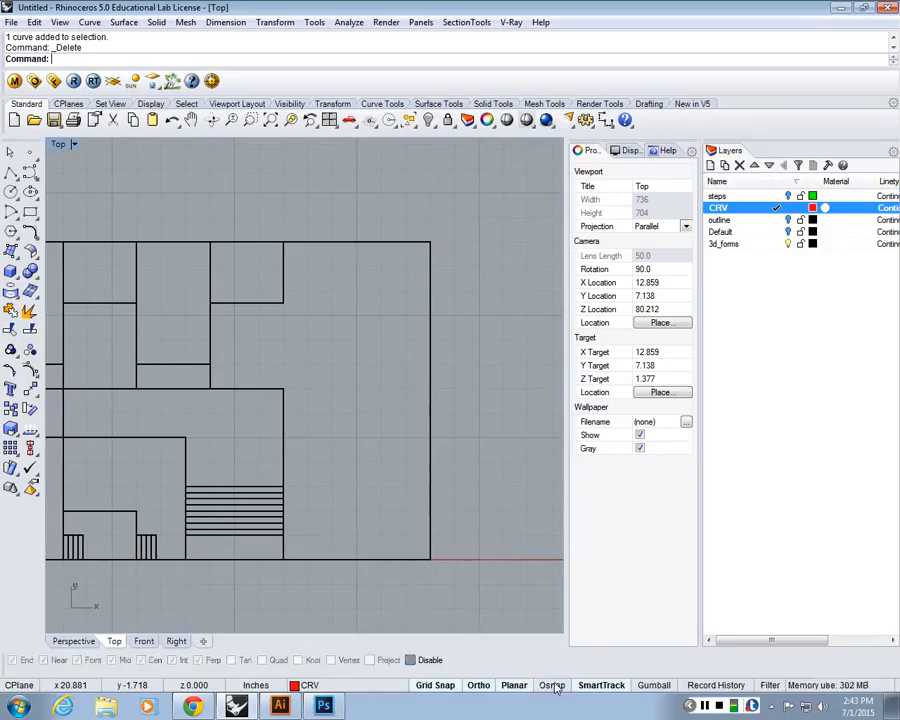
click(554, 686)
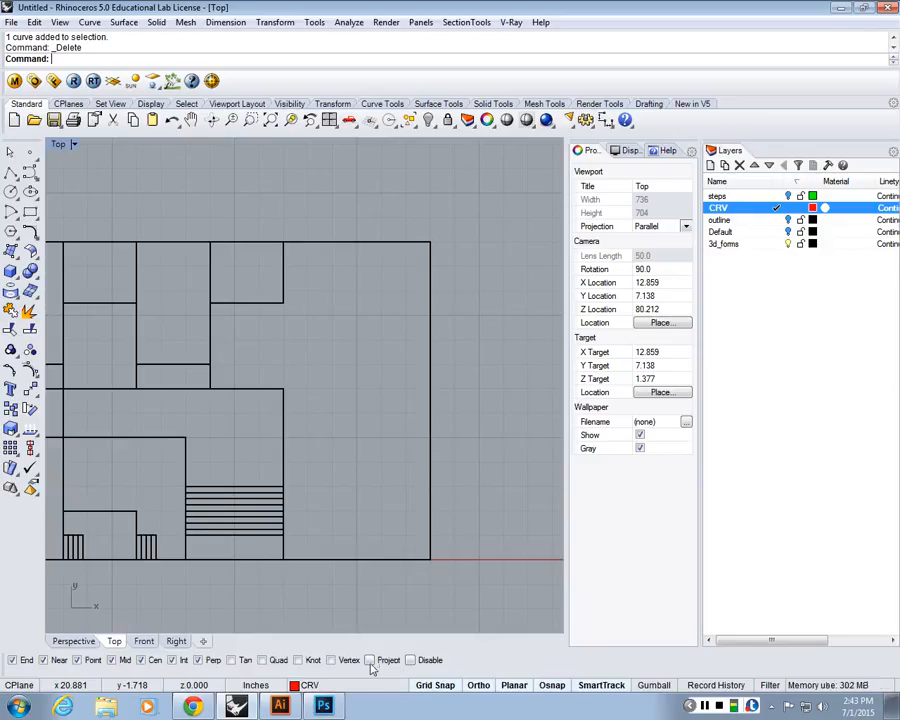
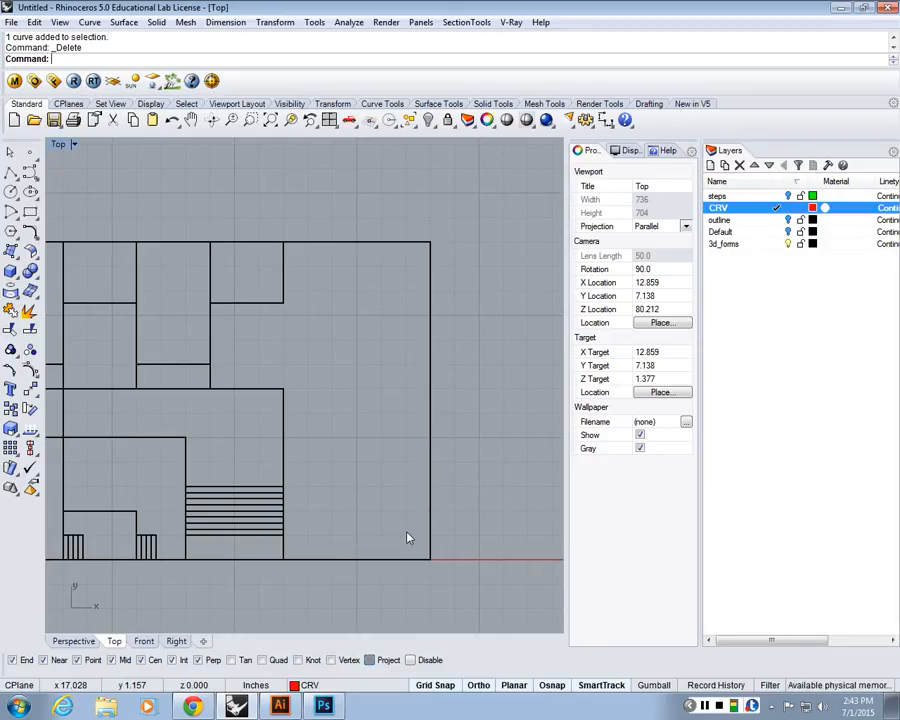
- Draw a closed stepped polyline with projected snaps around the open slab area, about 9 by 10 inches, down to the wide staircase's upper edge
click(10, 172)
click(430, 242)
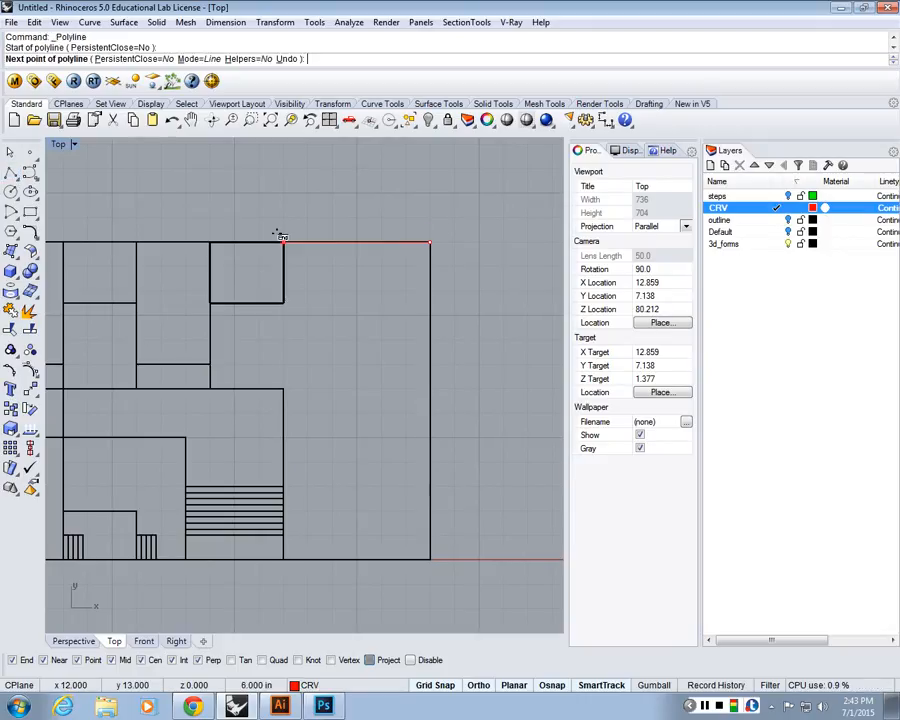
click(283, 242)
click(283, 302)
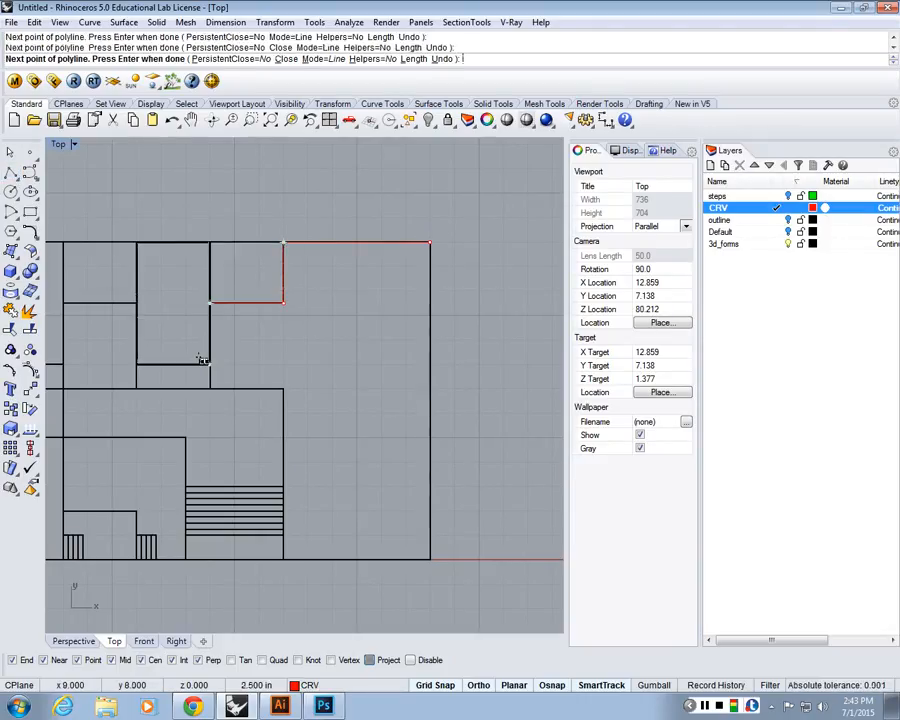
click(203, 362)
click(283, 388)
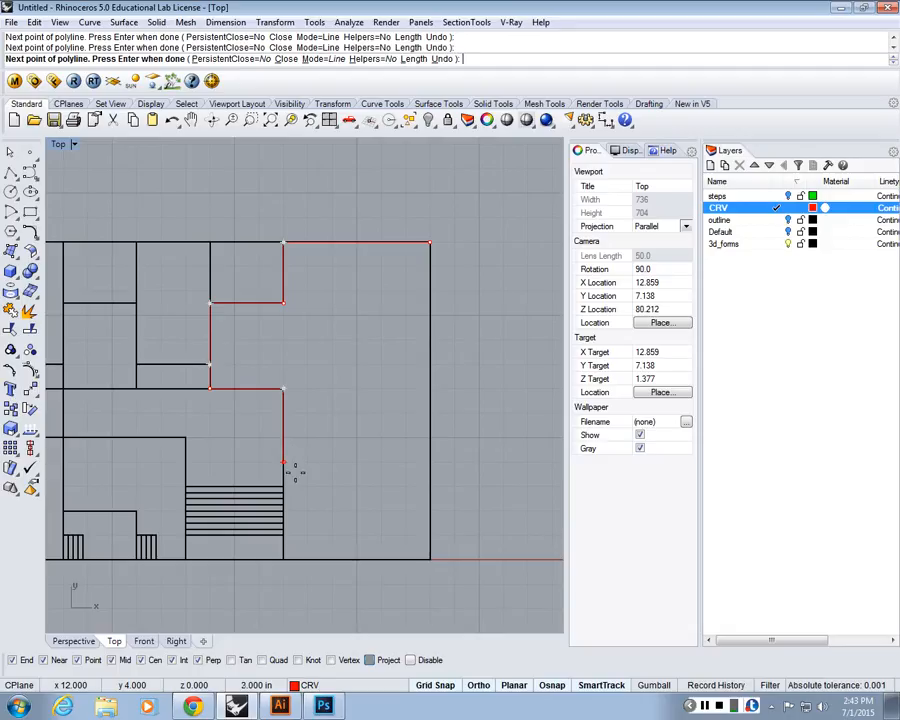
click(283, 486)
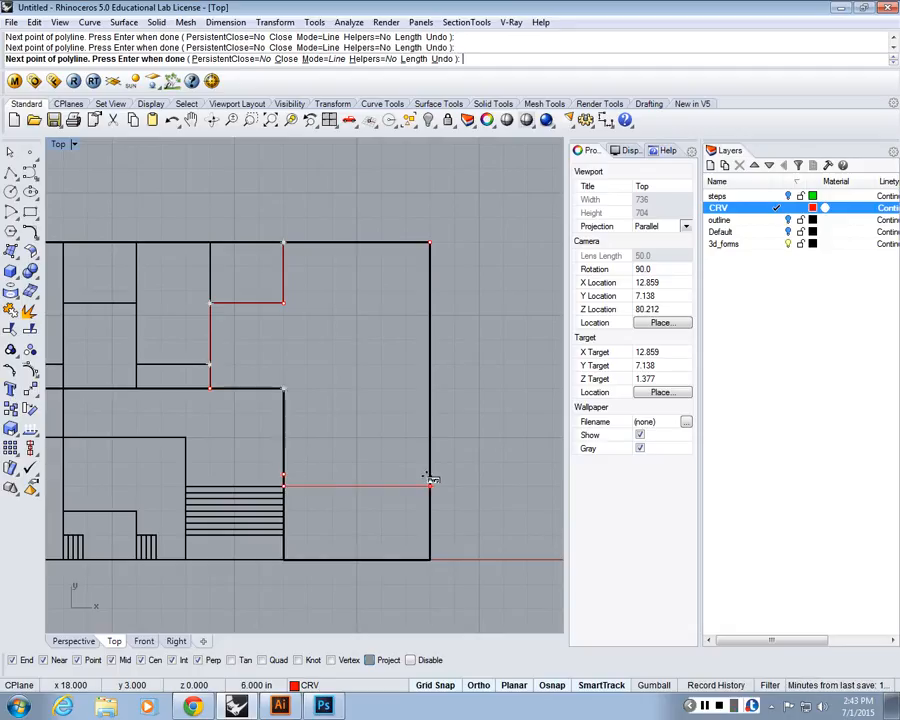
click(430, 486)
text(c)
key(Return)
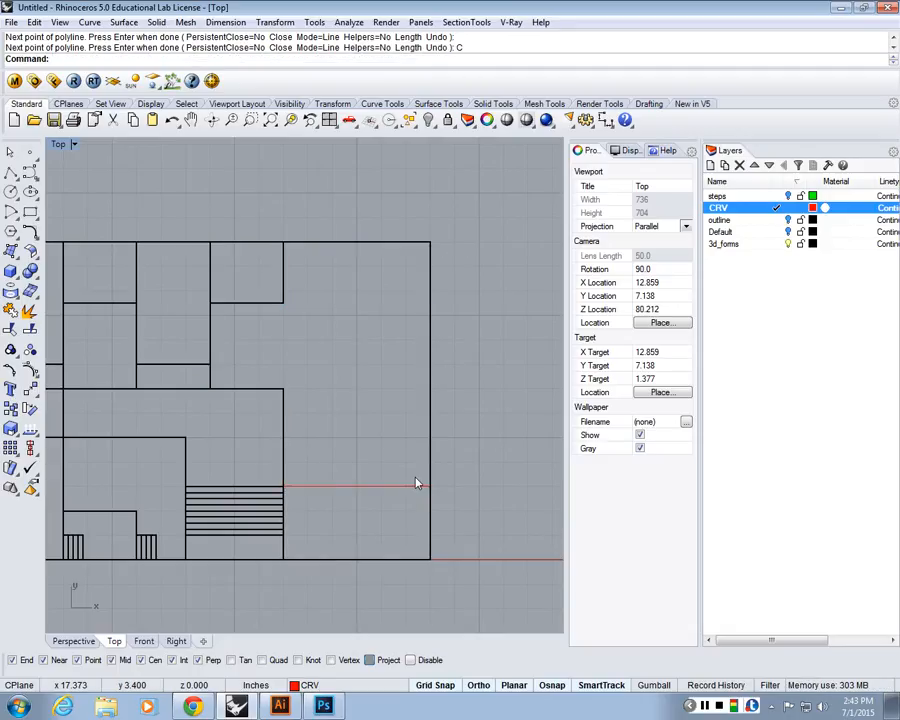
- Select the projected outline and examine its height relative to the massing in the Perspective view
click(414, 482)
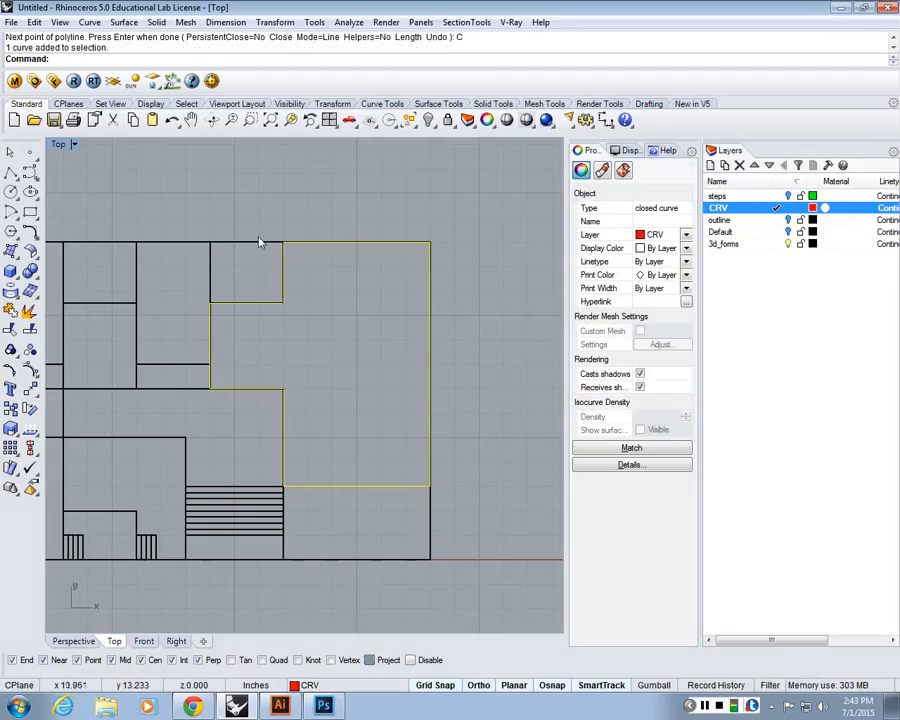
double_click(58, 146)
double_click(343, 146)
right_drag(345, 150, 291, 303)
right_drag(406, 325, 115, 446)
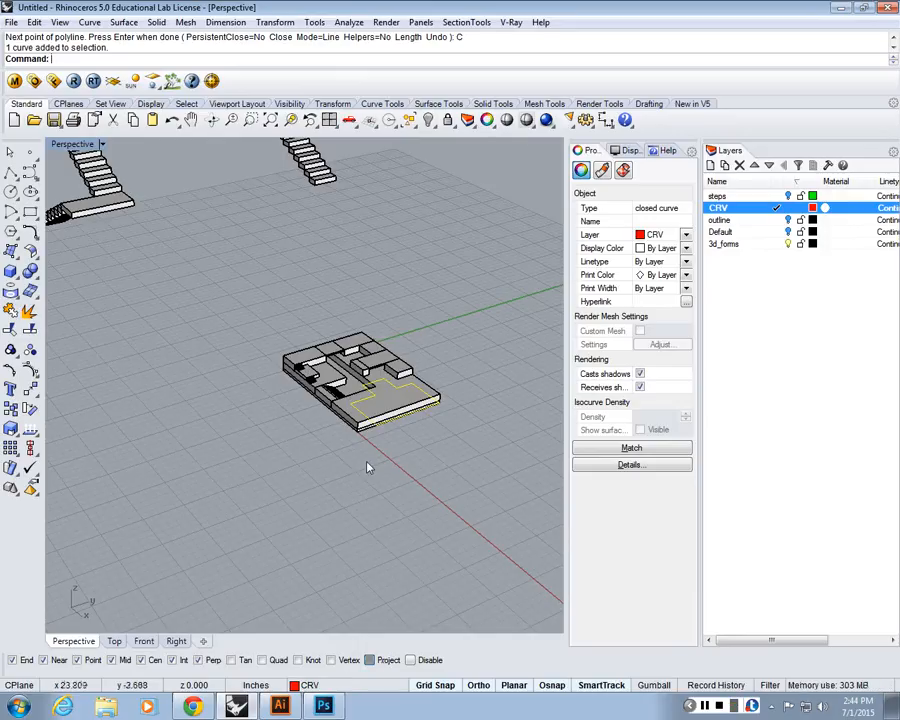
scroll(430, 370, up, 8)
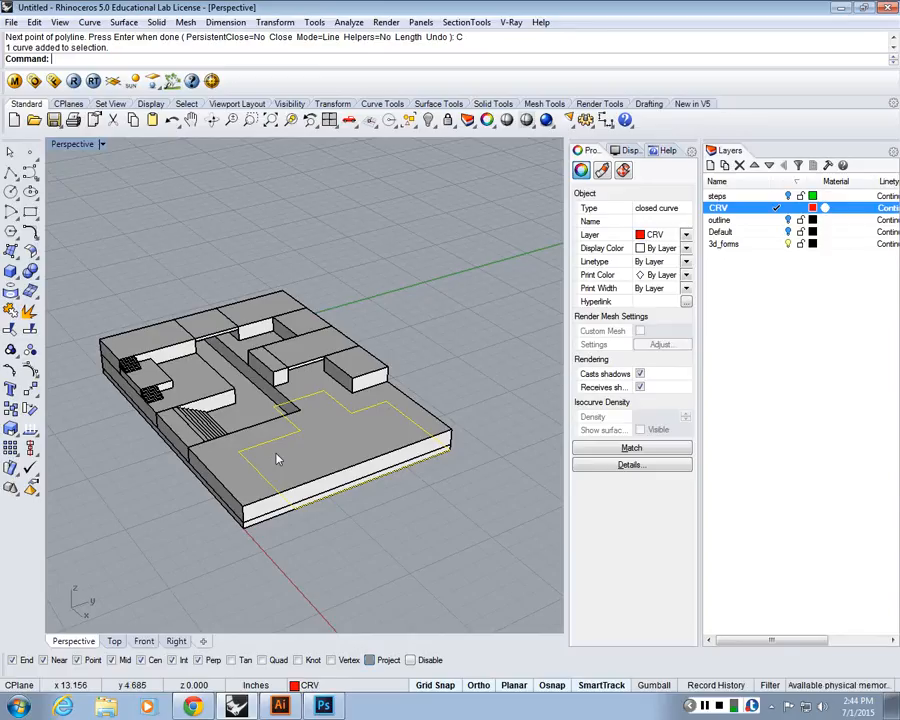
scroll(280, 452, down, 3)
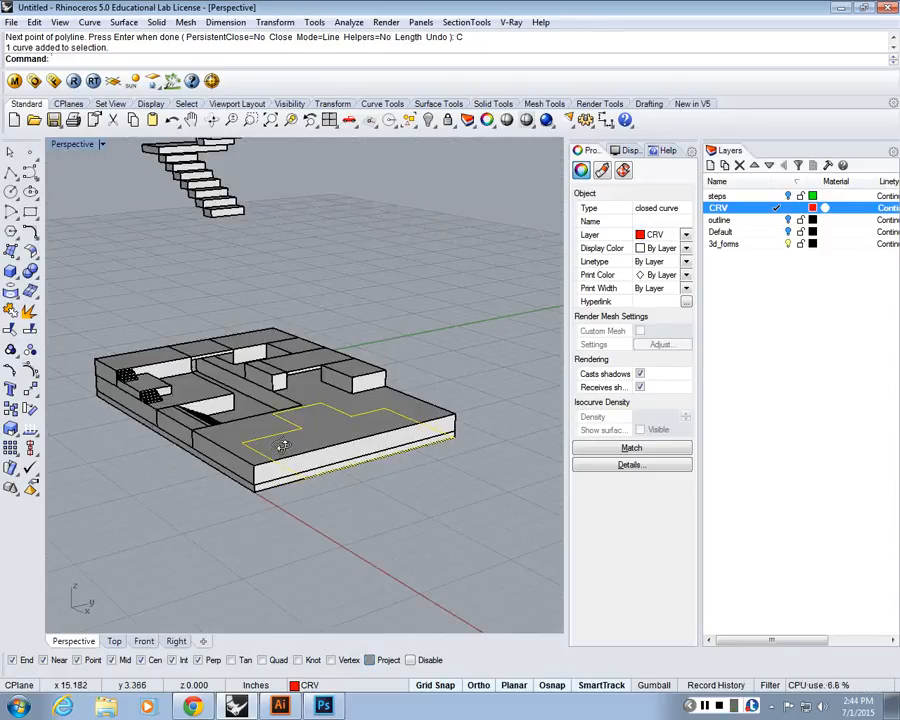
- Delete the projected outline and turn off the Project snap option
double_click(60, 146)
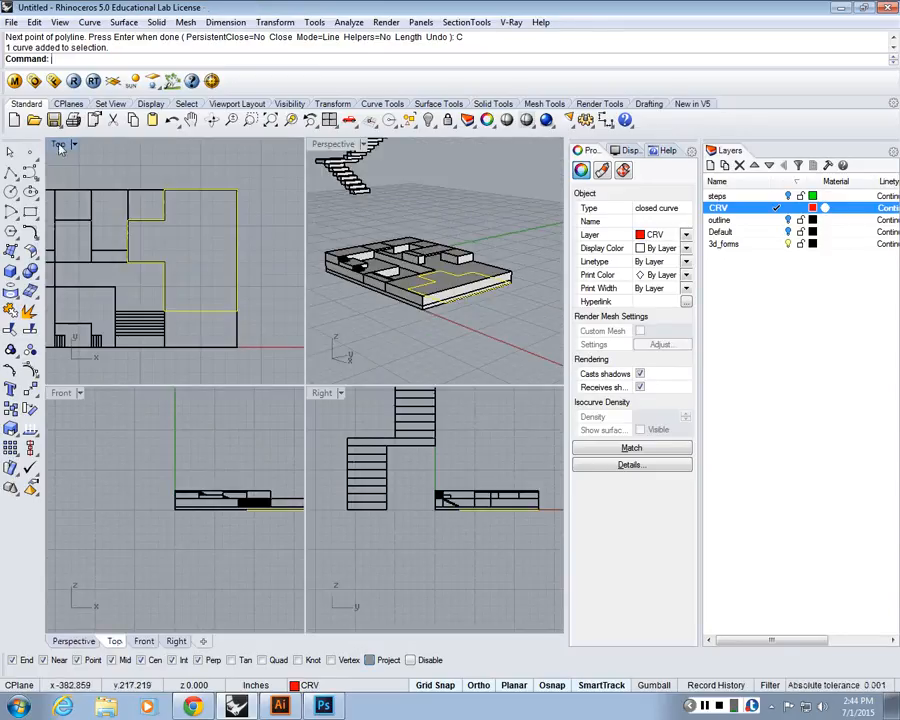
double_click(60, 146)
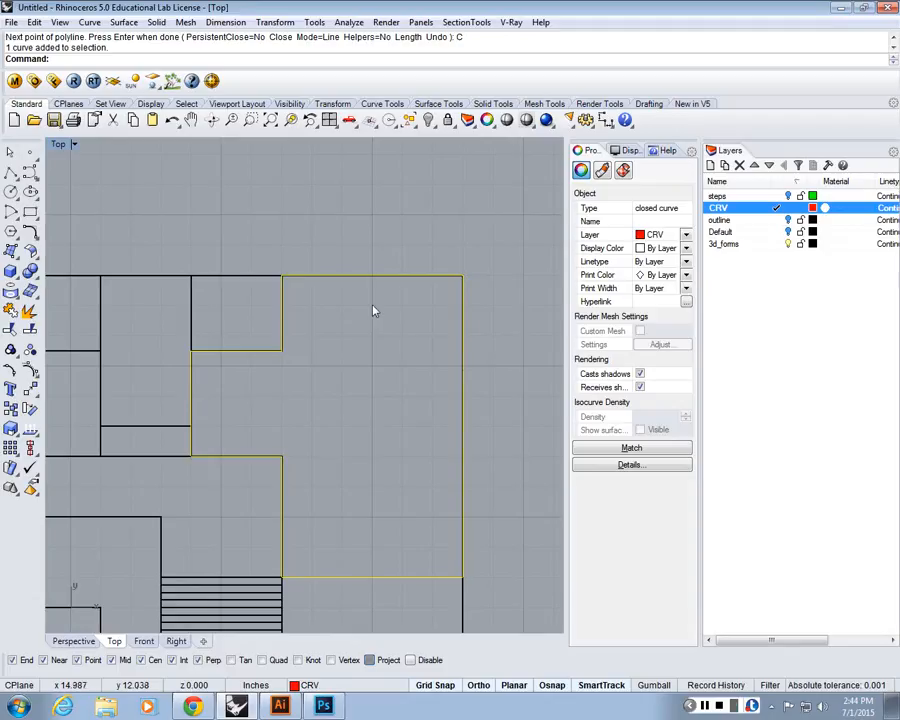
key(Delete)
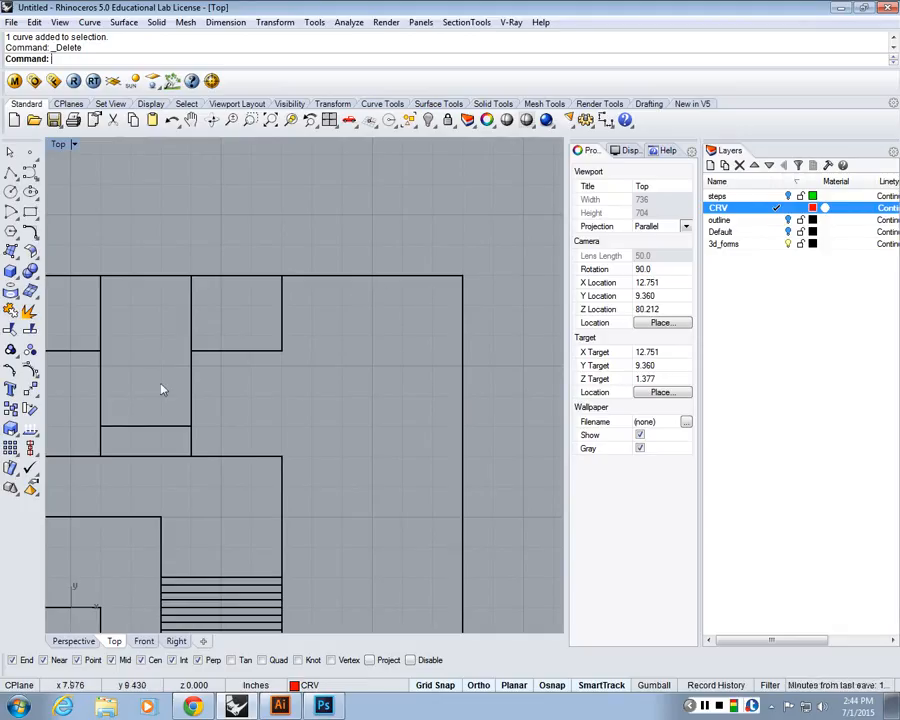
- Switch to the four-viewport layout with the Top view focused on the corner block beside the open slab
double_click(57, 145)
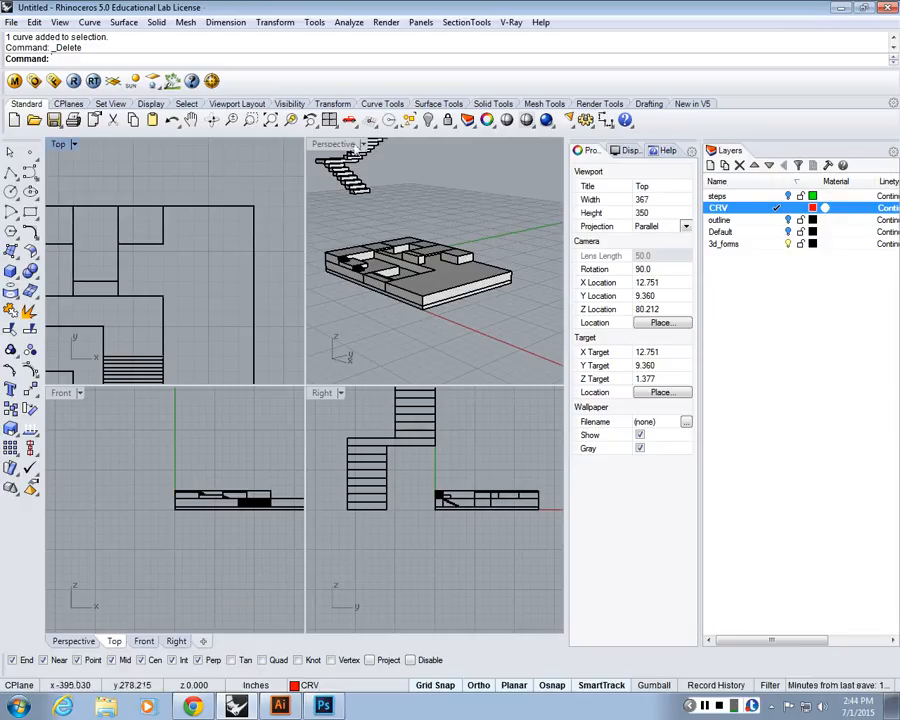
double_click(350, 145)
scroll(390, 311, up, 5)
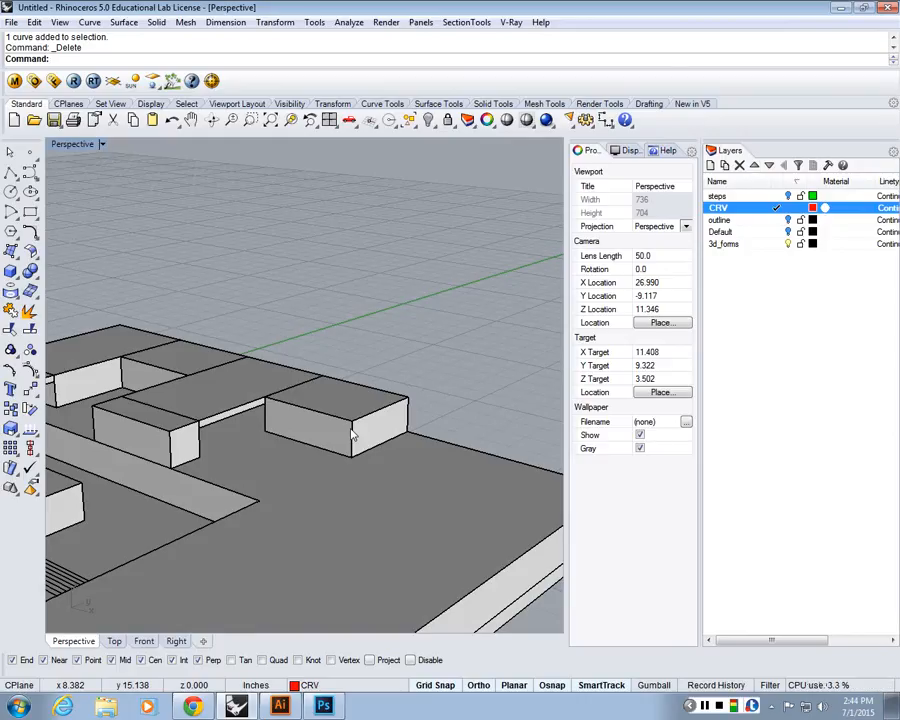
double_click(71, 145)
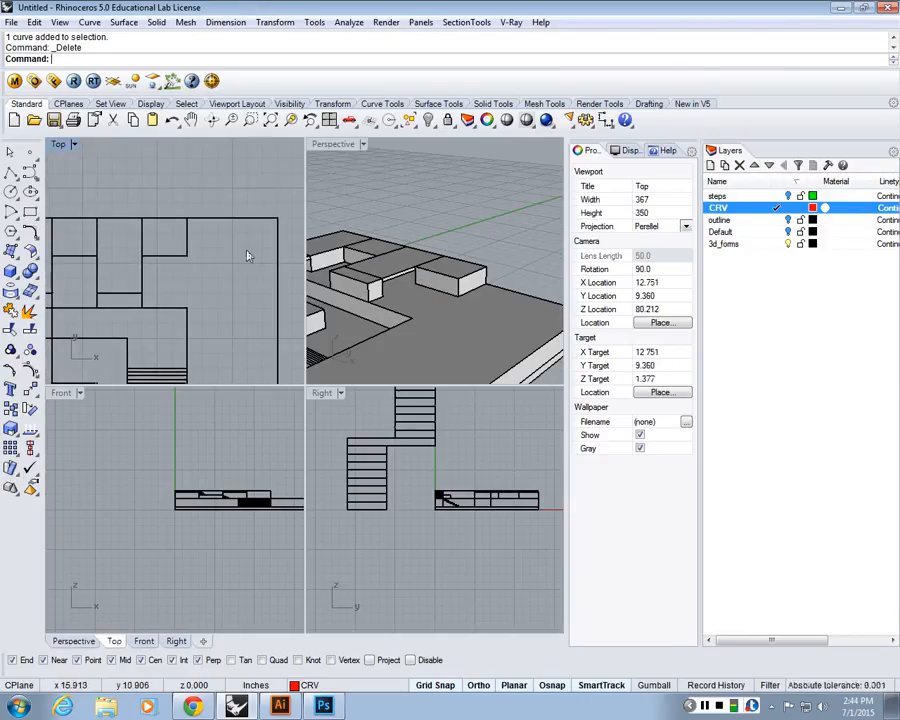
scroll(150, 277, up, 5)
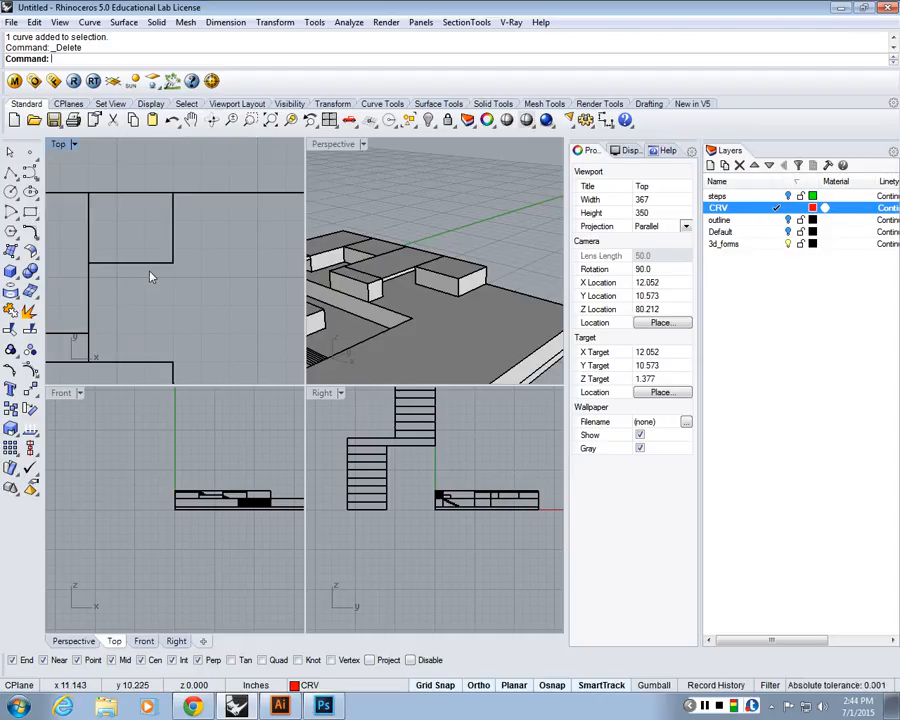
- Draw a closed stepped polyline in the Top view around the whole open slab area, about 9 by 13 inches, following the adjoining block corners
click(10, 174)
right_drag(554, 244, 454, 257)
right_drag(460, 378, 372, 281)
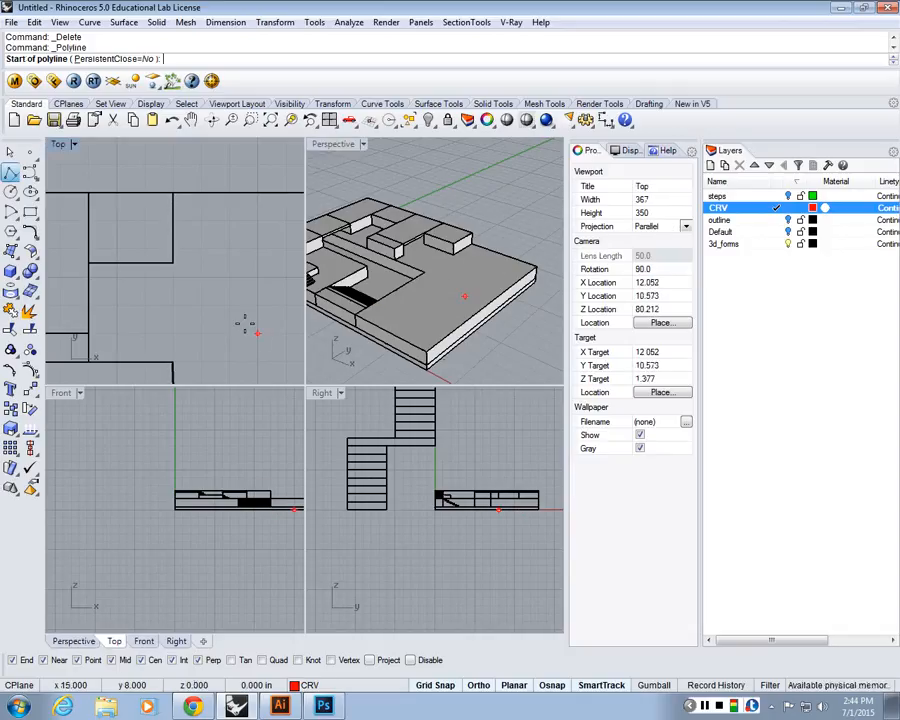
scroll(197, 233, down, 2)
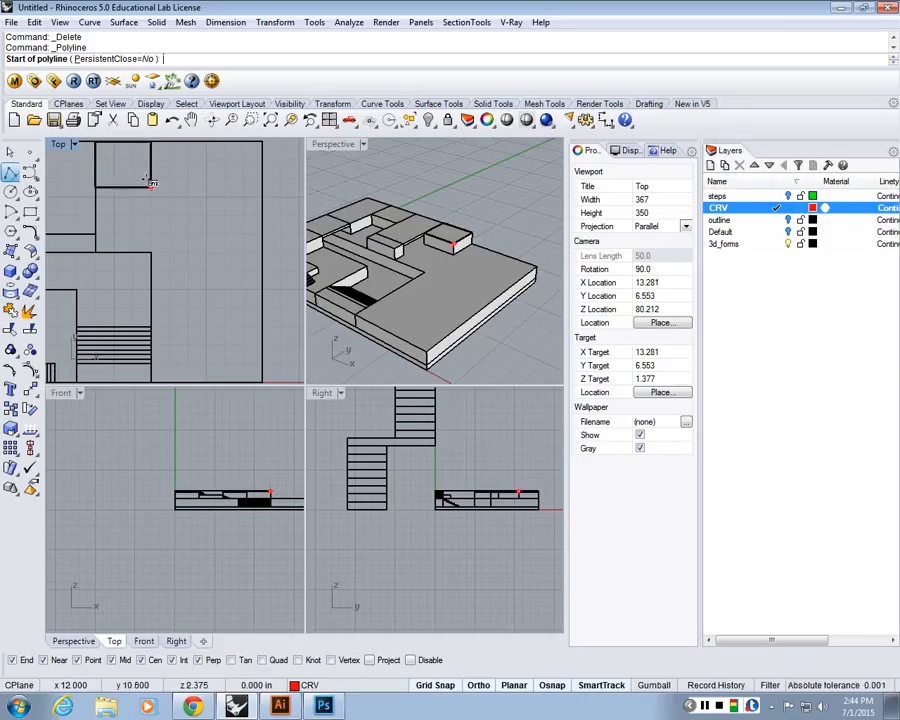
click(150, 187)
right_drag(196, 187, 196, 218)
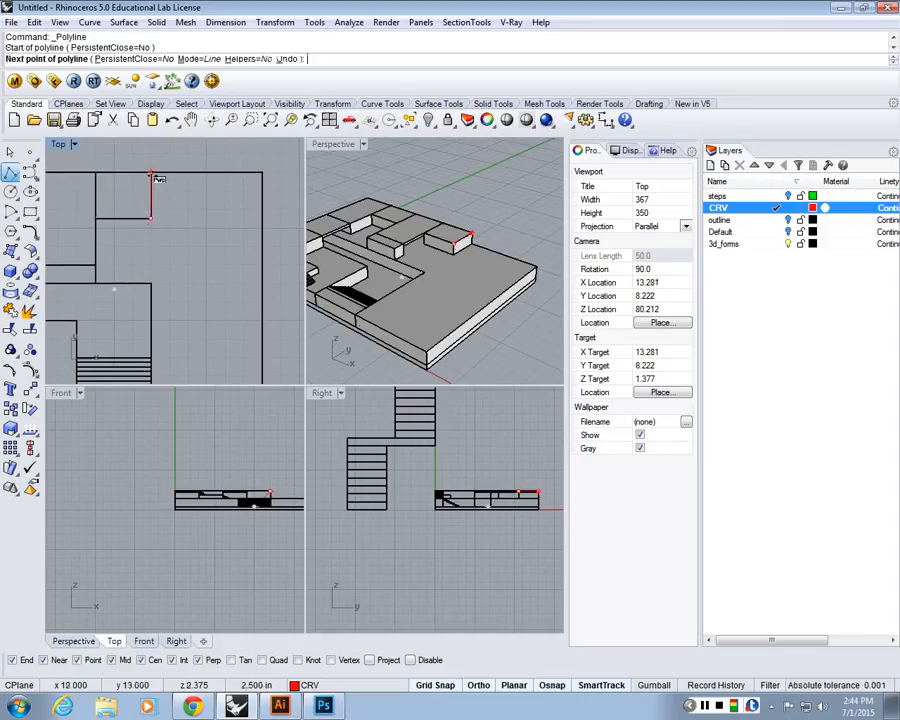
click(151, 174)
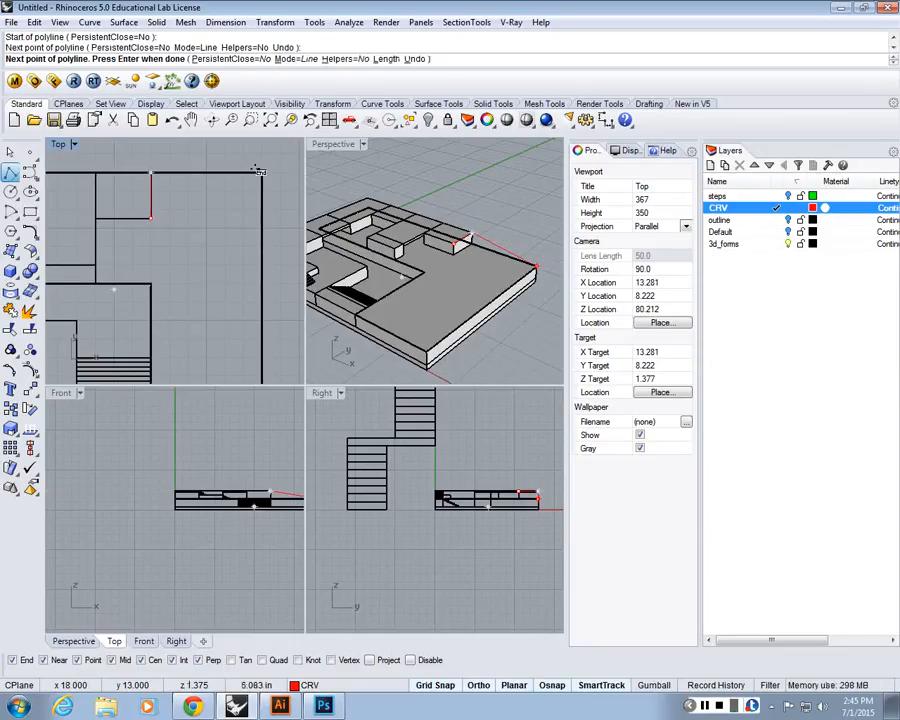
click(260, 172)
right_drag(270, 378, 270, 343)
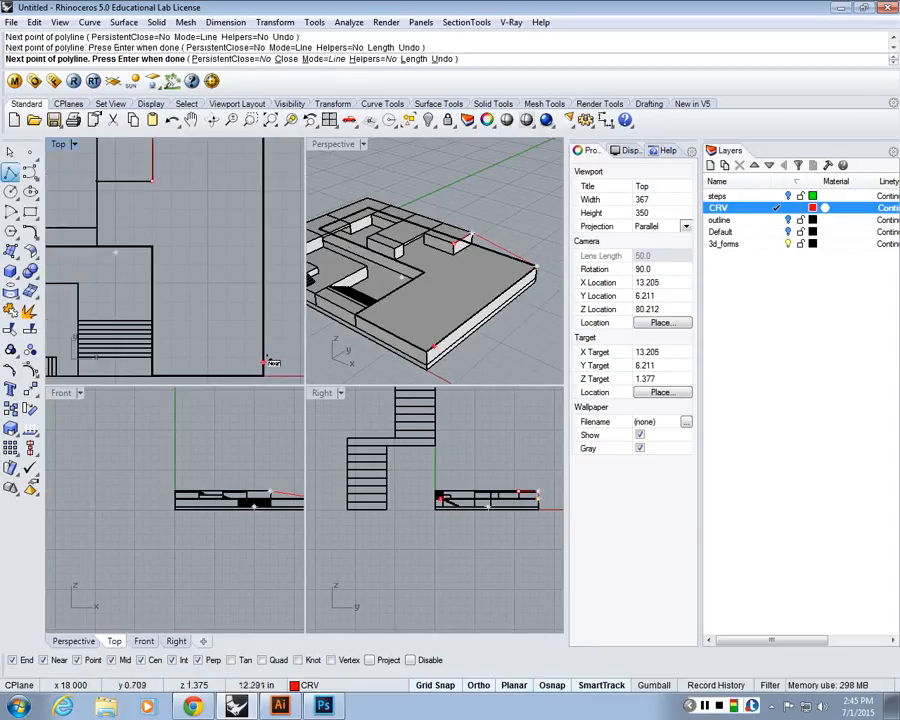
click(268, 366)
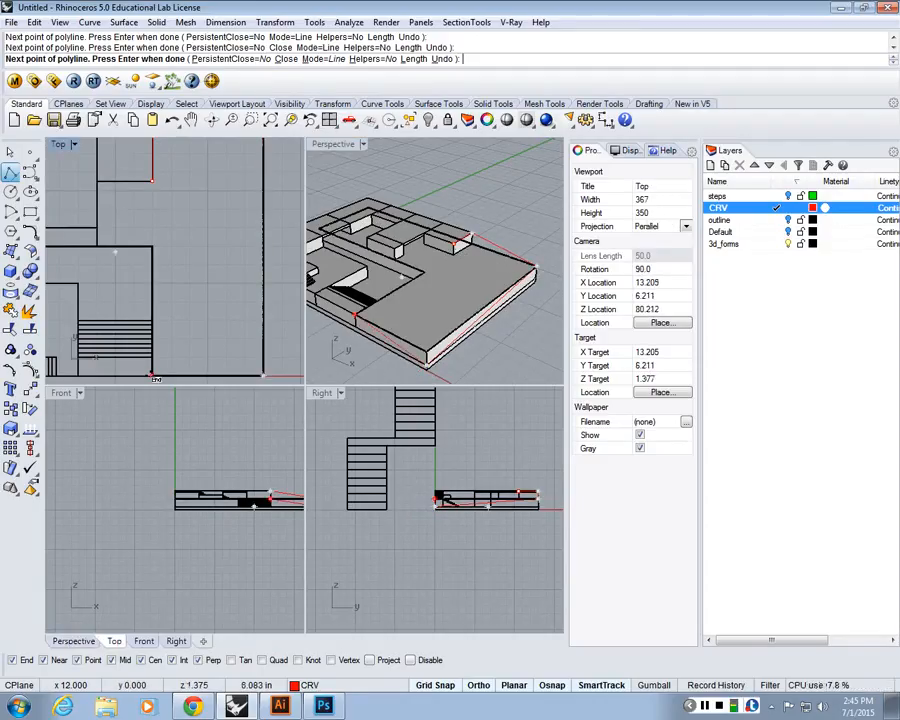
click(152, 375)
click(152, 245)
click(97, 245)
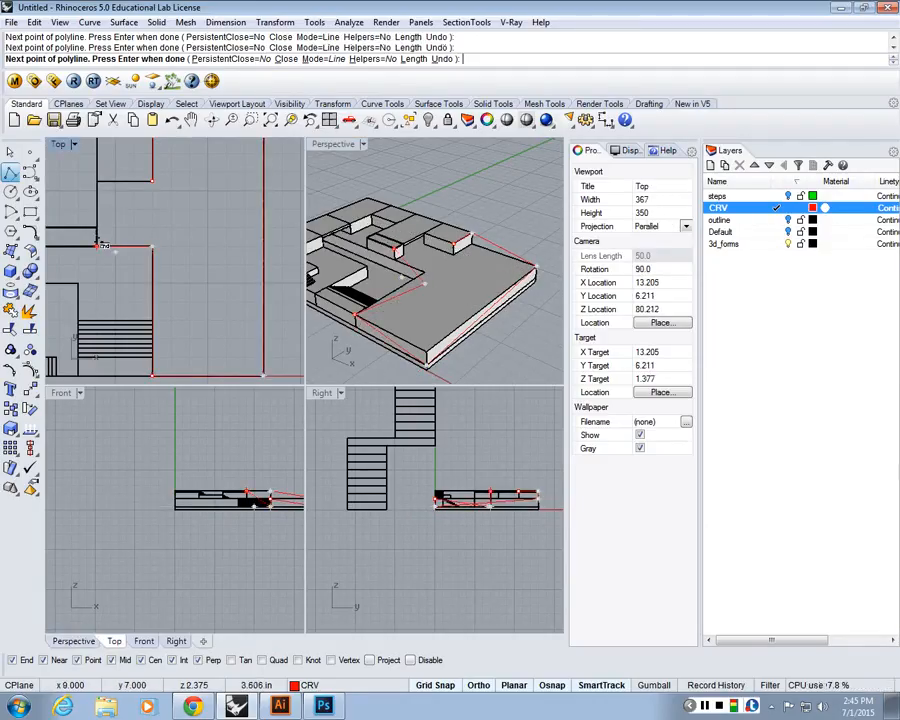
click(97, 182)
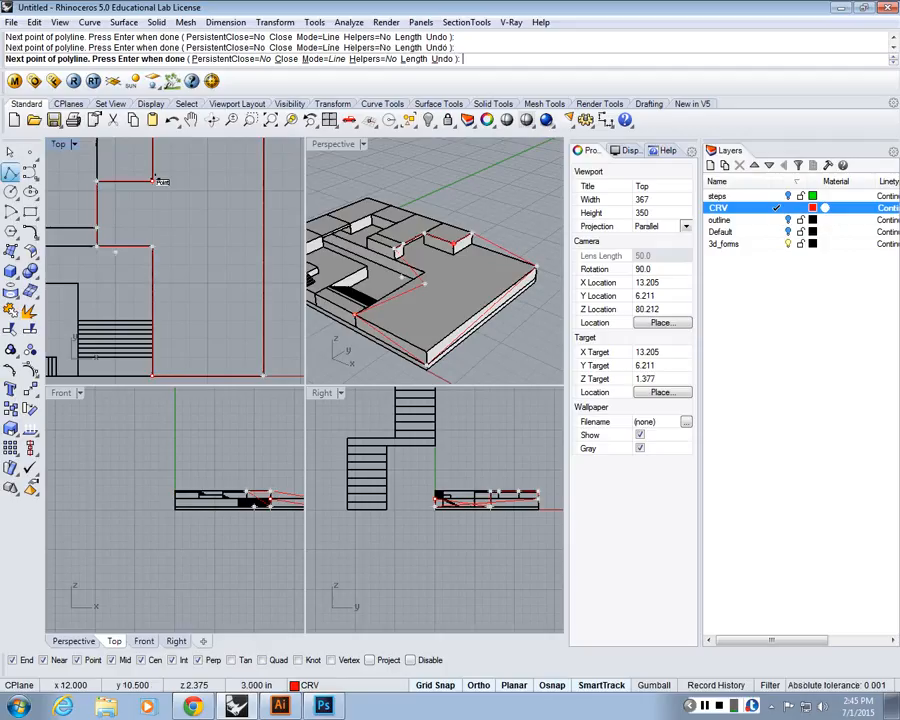
text(C)
key(Return)
- Flatten the new closed outline with SetPt, aligning only World Z to the slab's upper outer corner
click(146, 184)
click(190, 222)
right_drag(231, 145, 209, 172)
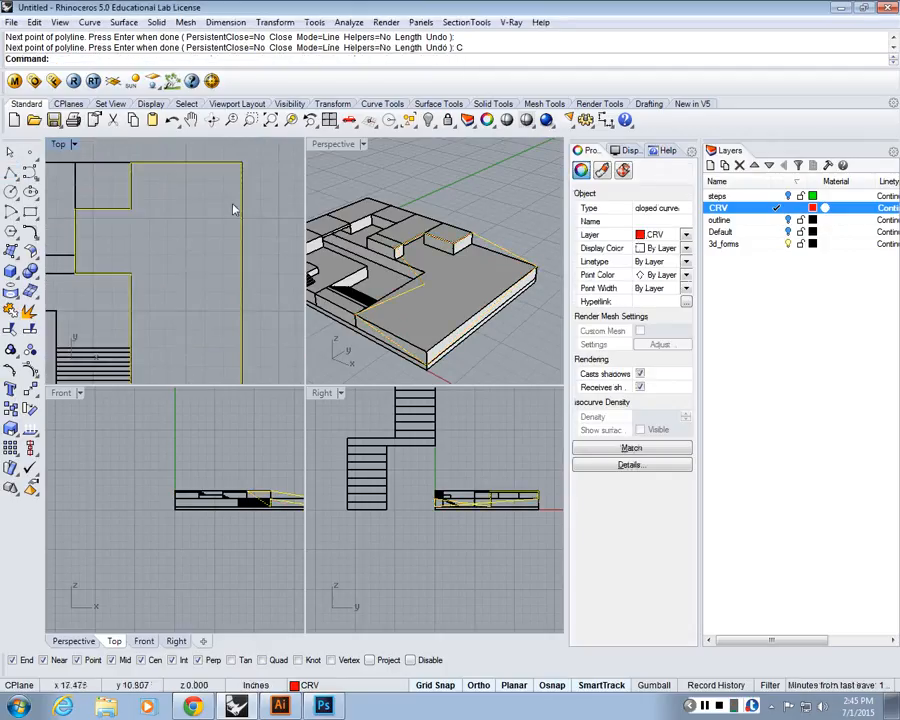
scroll(200, 260, down, 3)
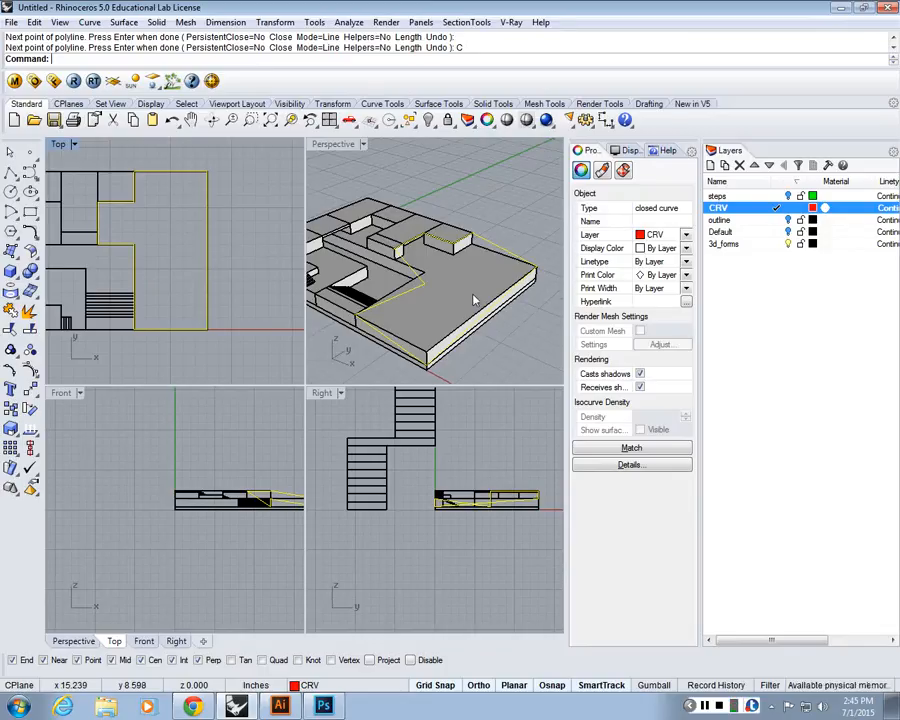
right_drag(474, 300, 410, 366)
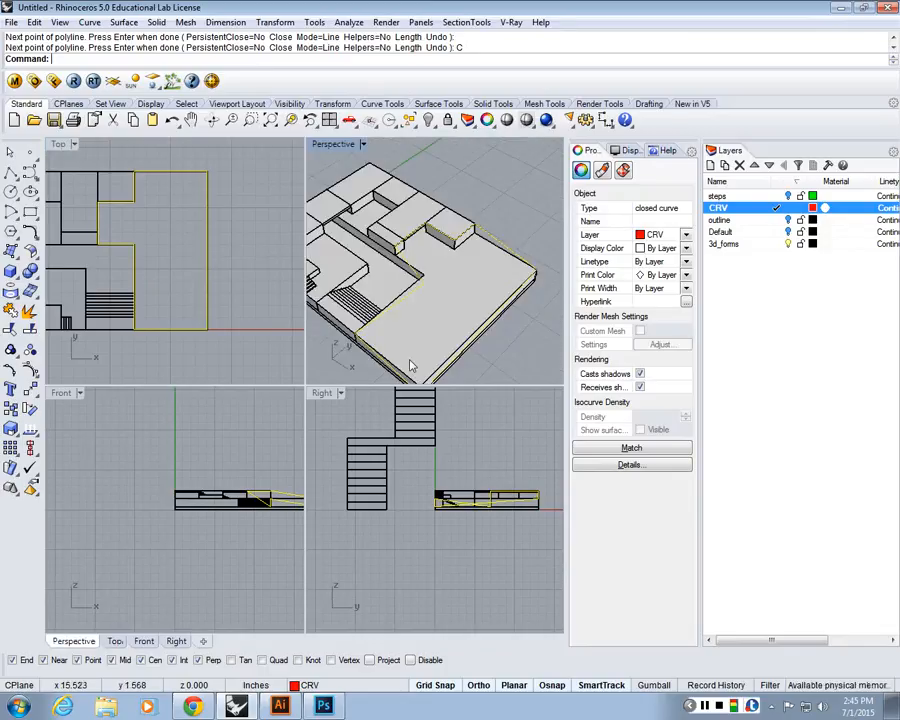
text(Set)
key(Return)
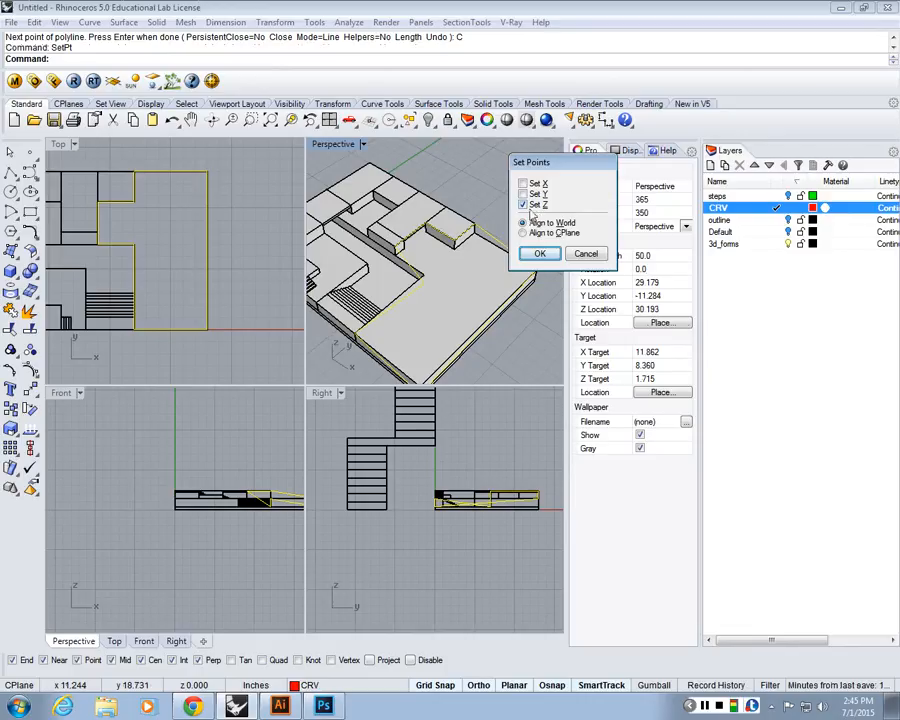
click(539, 254)
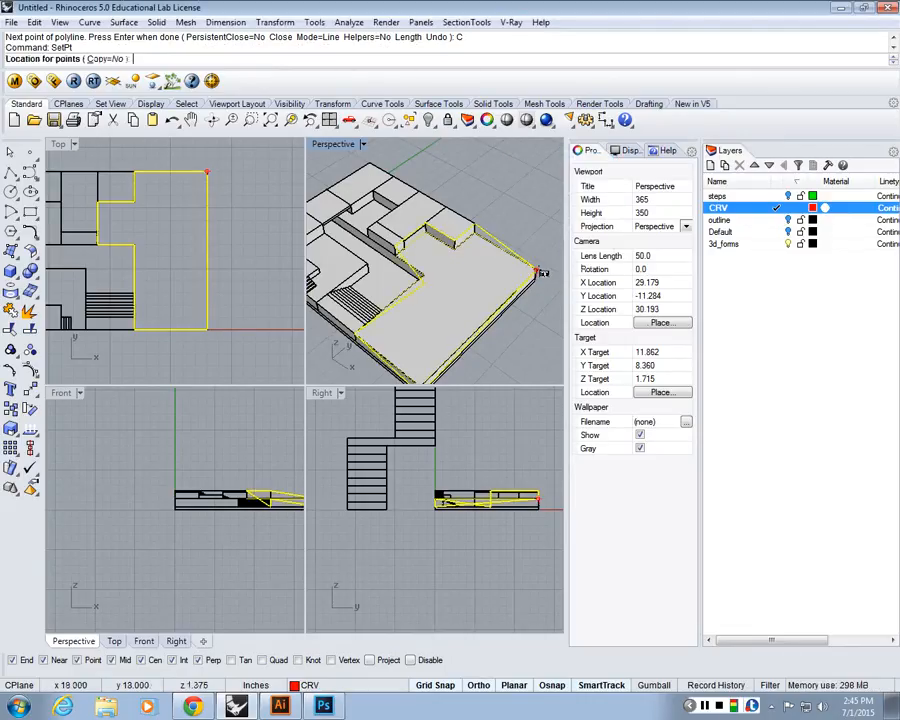
right_drag(539, 254, 543, 225)
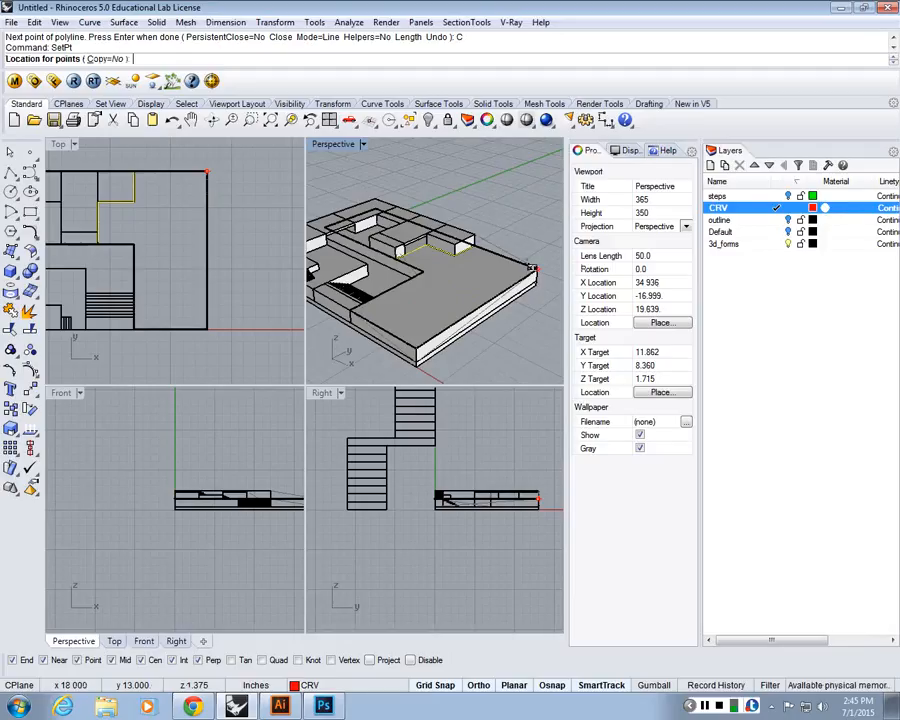
click(533, 268)
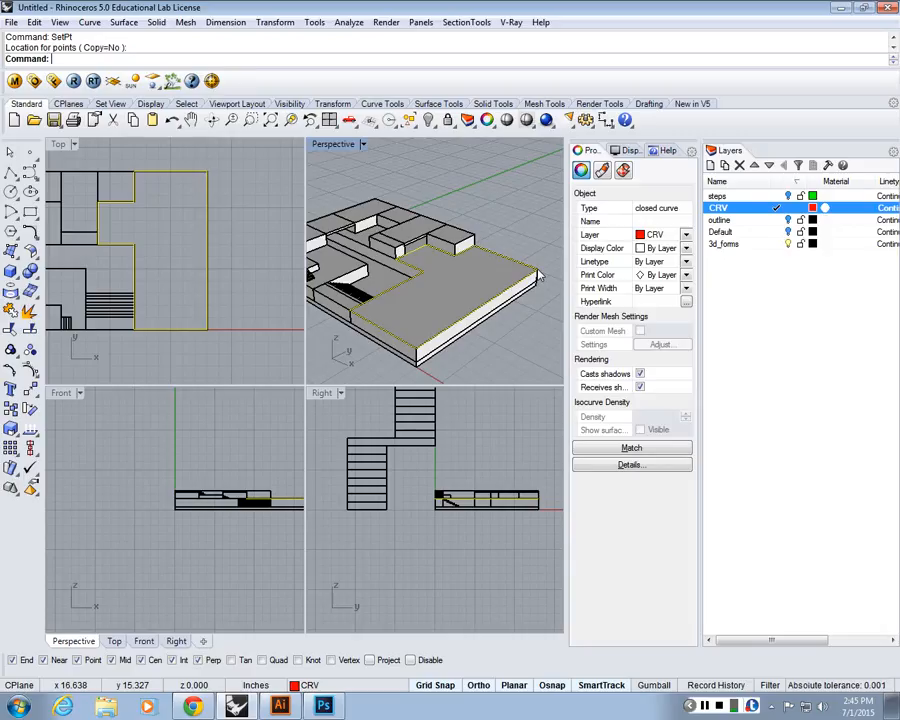
- Delete the flattened slab outline and turn on the Project snap option
key(Delete)
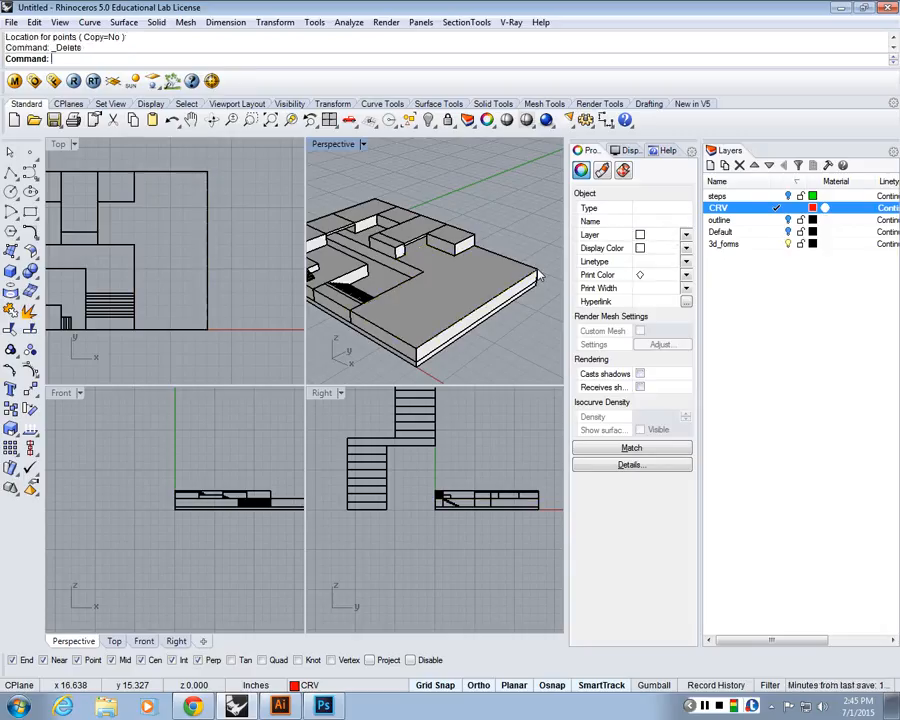
right_drag(129, 159, 142, 161)
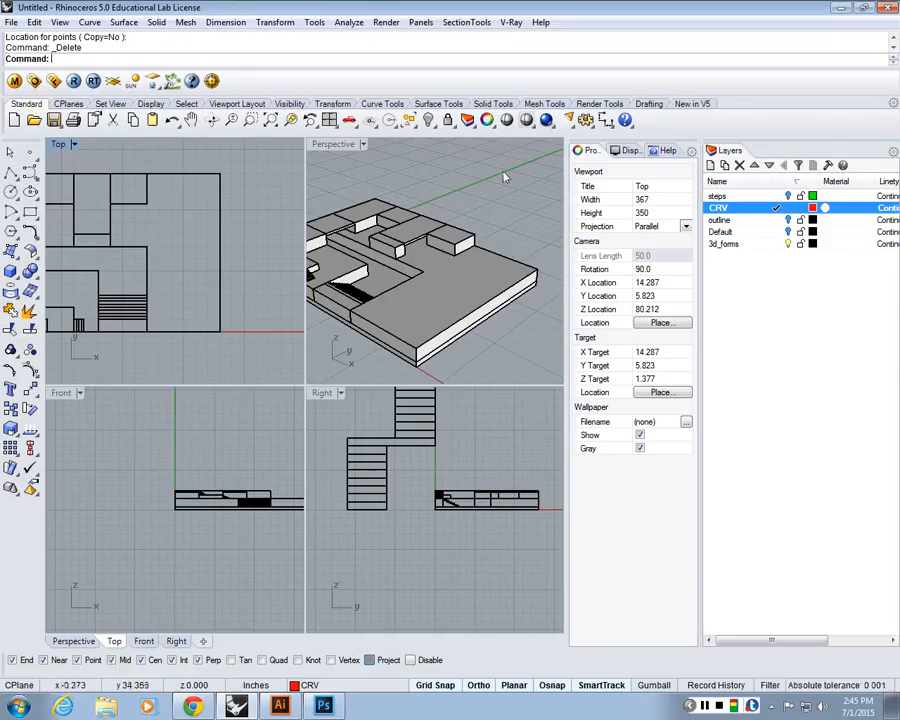
scroll(484, 167, down, 6)
scroll(482, 166, down, 7)
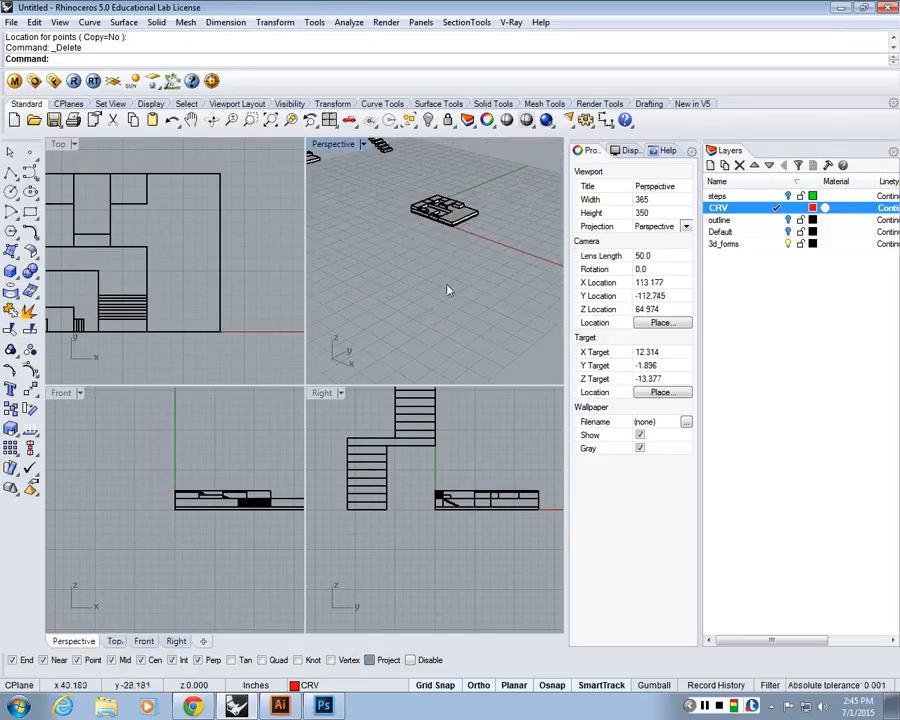
scroll(396, 295, up, 3)
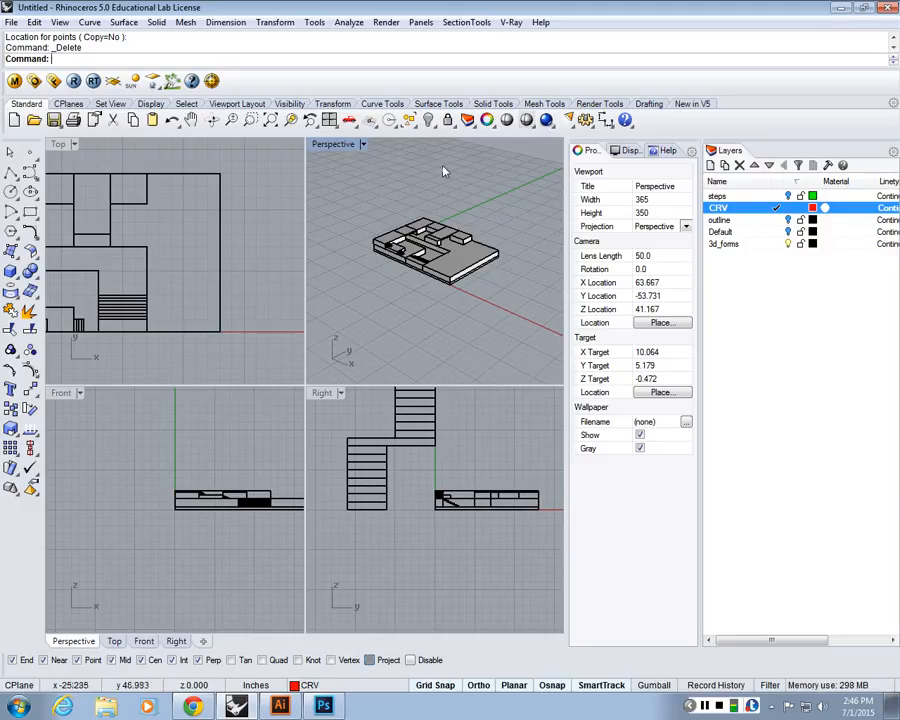
scroll(201, 267, up, 4)
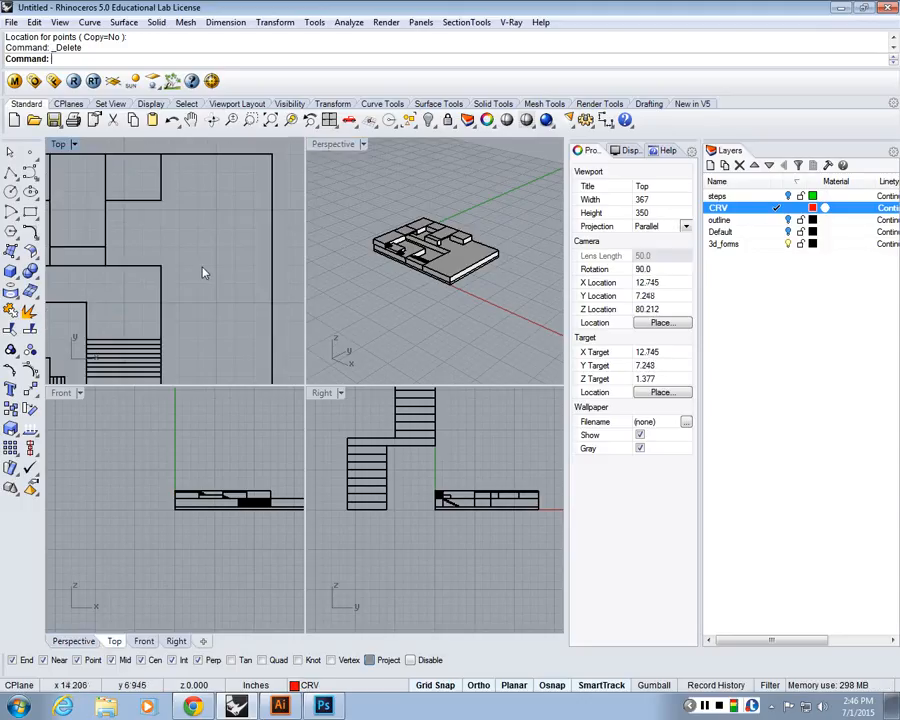
- Draw a closed stepped polyline, about 9 by 13 inches, around the open slab area in the Top view, projected to the ground plane
click(10, 172)
click(146, 160)
click(236, 160)
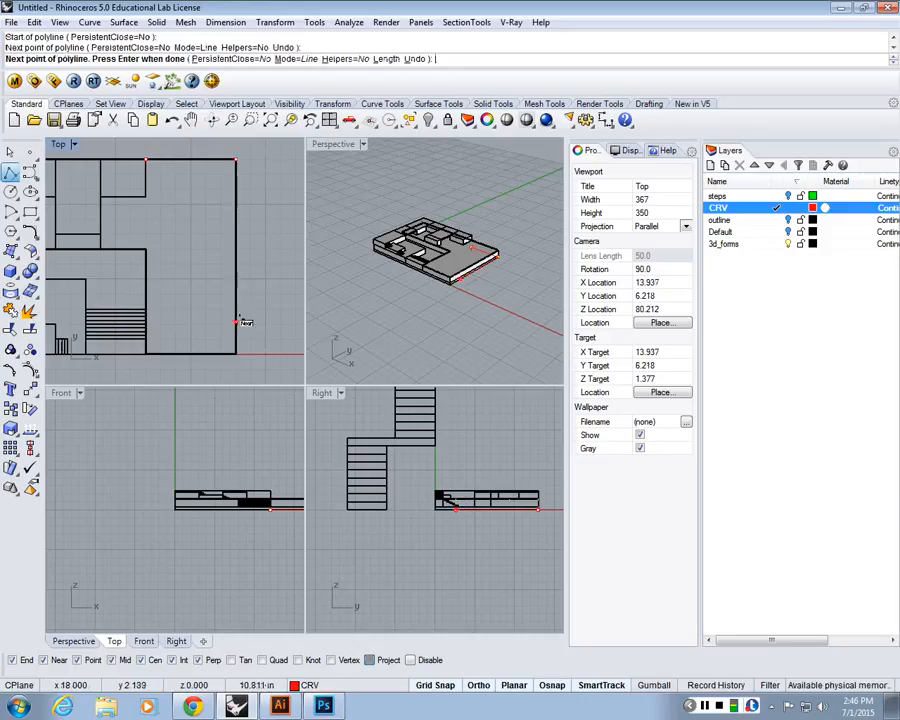
click(236, 353)
click(147, 353)
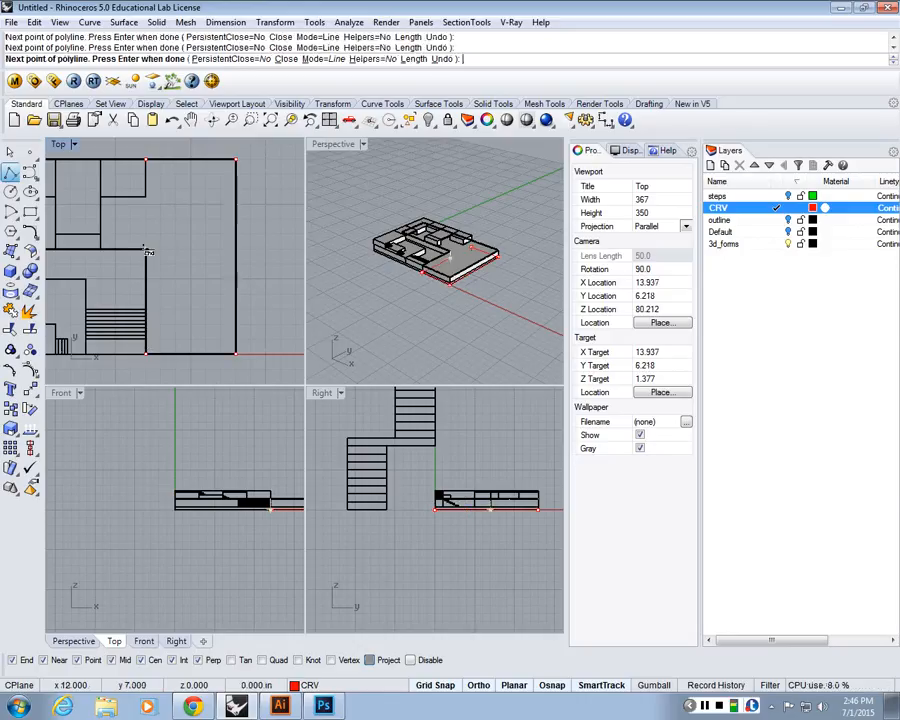
click(146, 249)
click(100, 248)
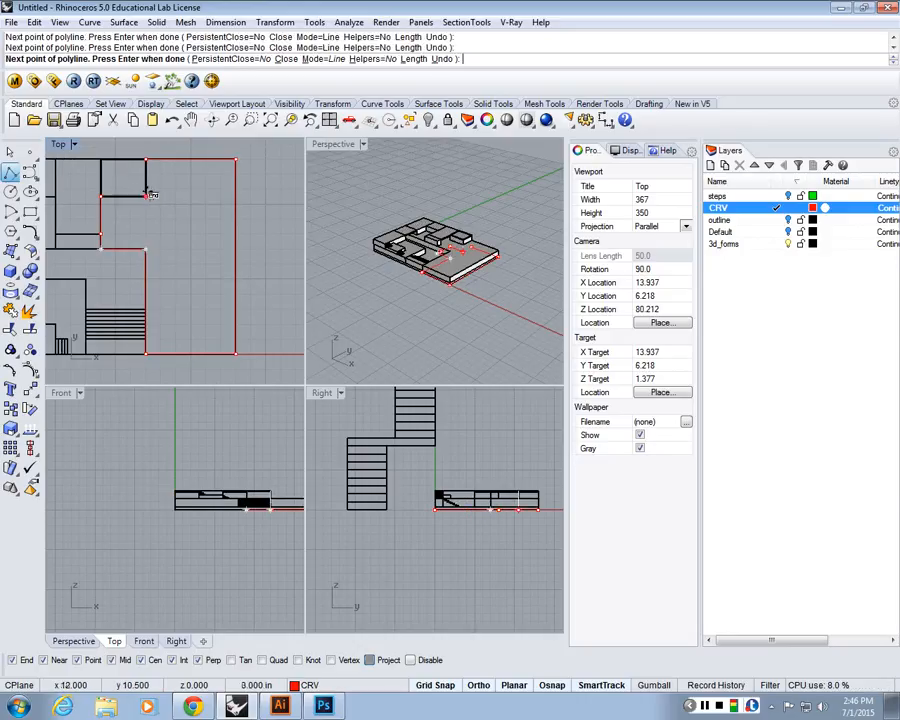
text(c)
key(Return)
- Select the new closed outline and examine its height relative to the slab in the Perspective view
click(153, 207)
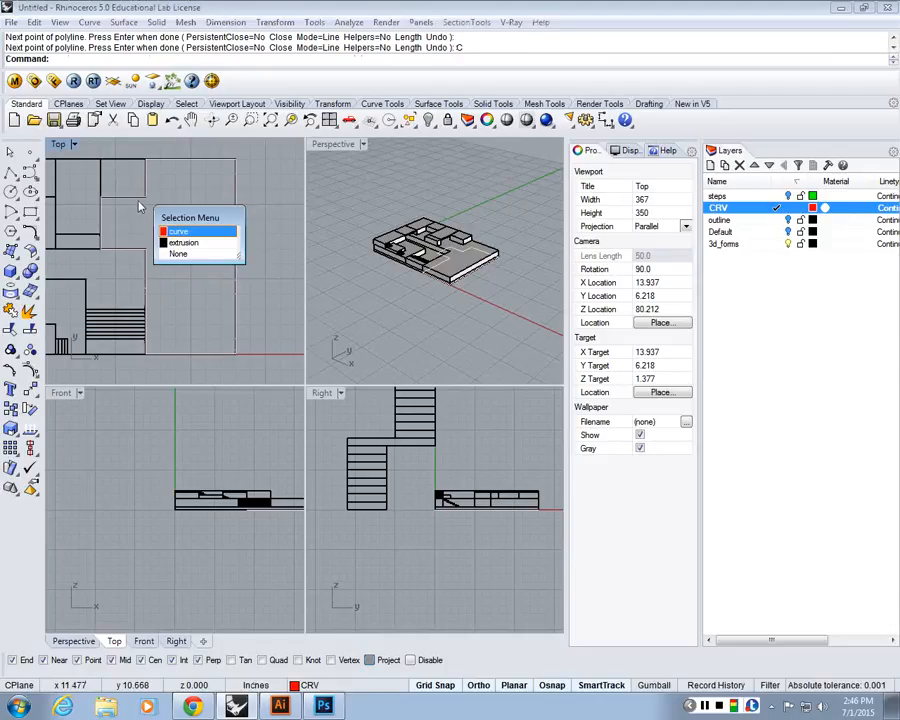
click(186, 225)
right_drag(487, 260, 389, 326)
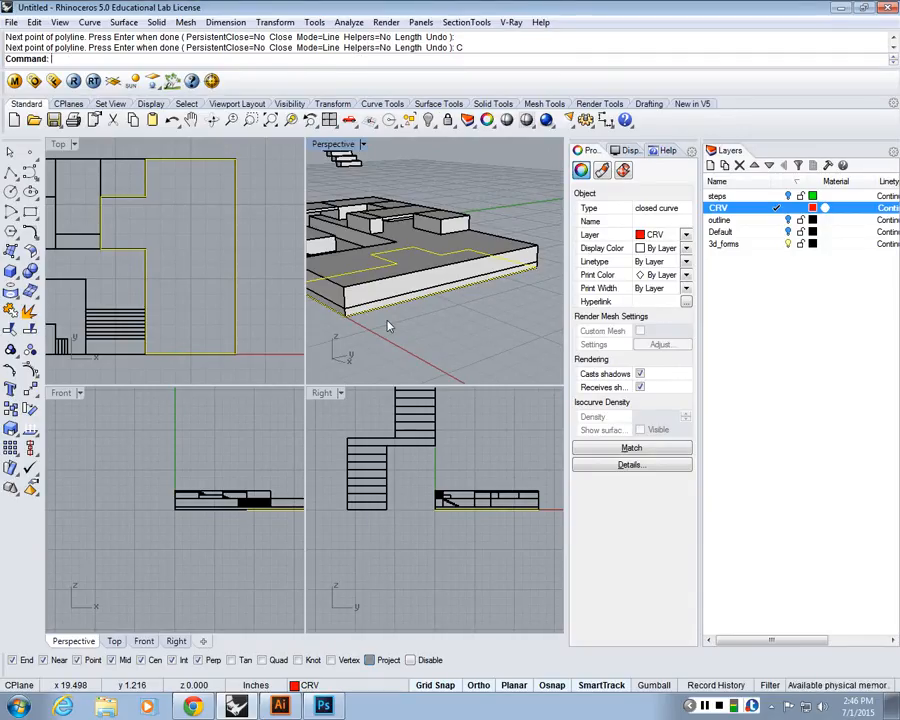
right_drag(434, 249, 420, 302)
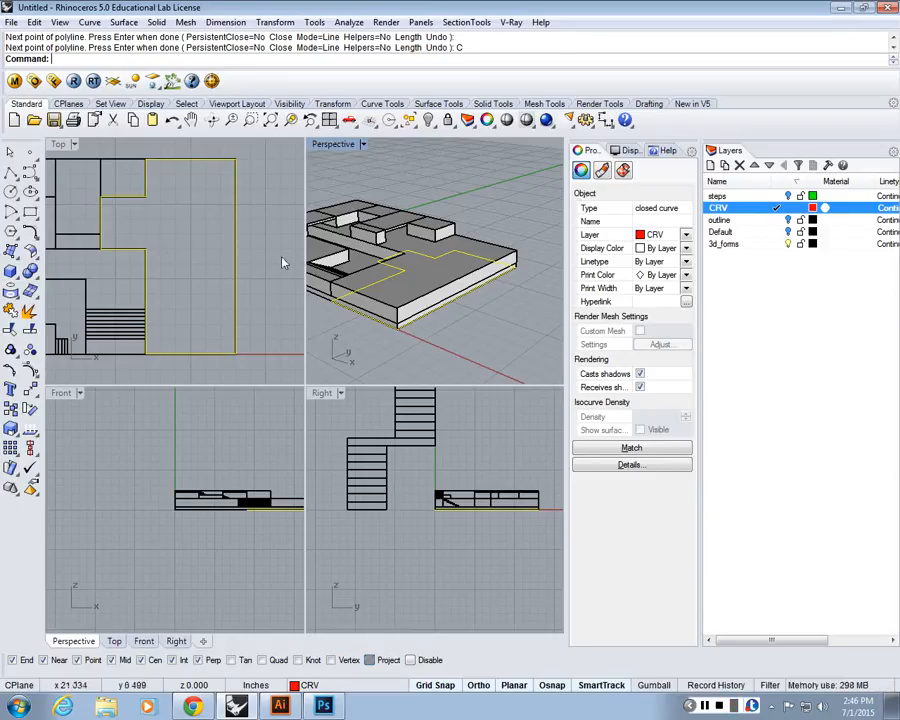
right_drag(411, 365, 395, 262)
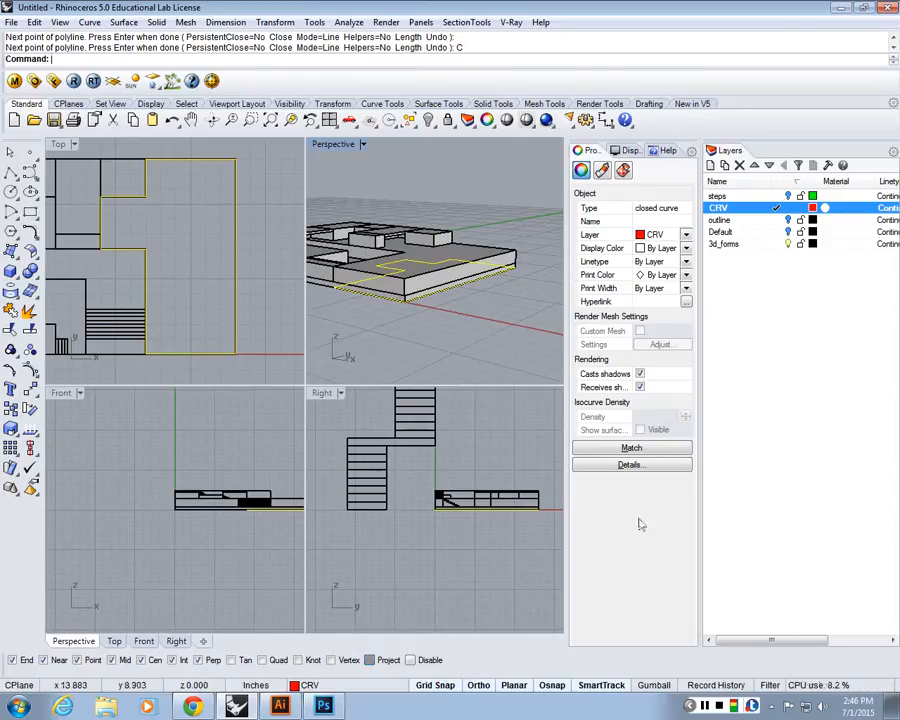
click(703, 706)
right_drag(227, 300, 204, 288)
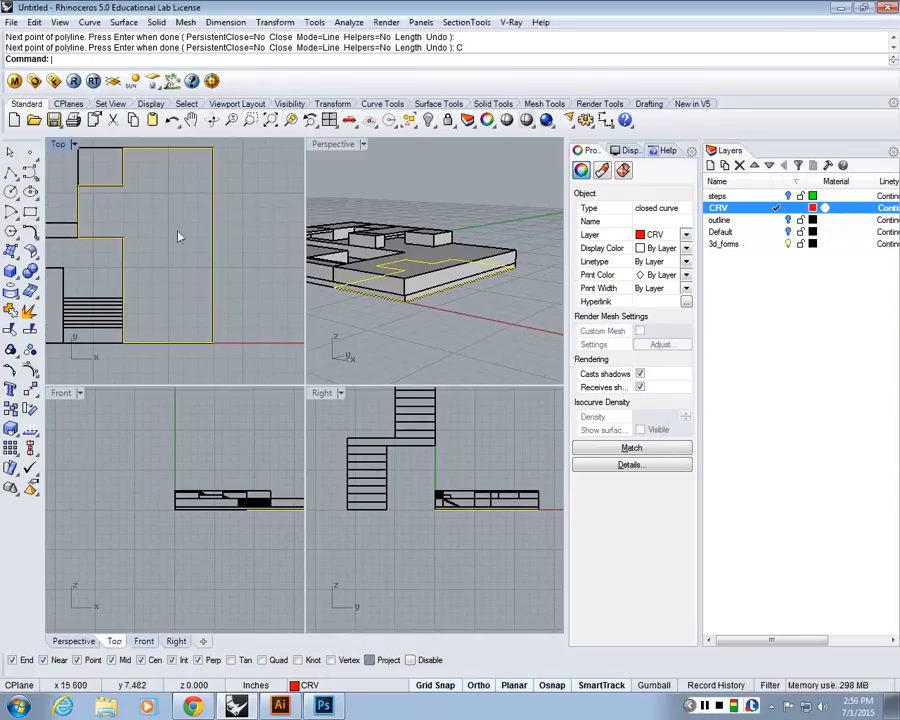
- Maximize the Top view and copy the massing's outer rectangular outline 22 inches along the X direction, beside the model
key(ctrl+m)
scroll(200, 230, down, 3)
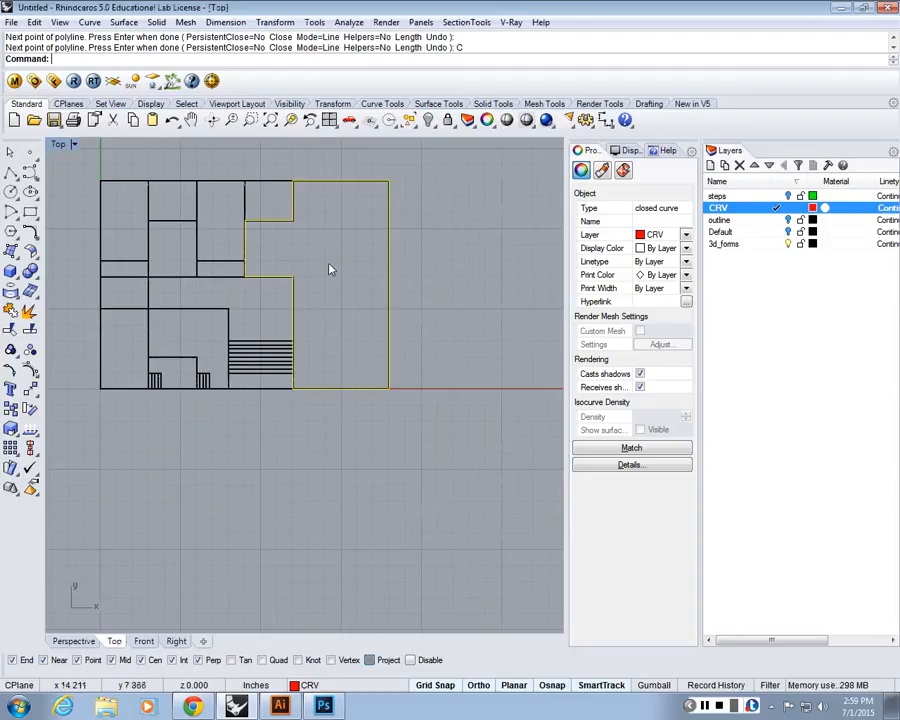
click(284, 395)
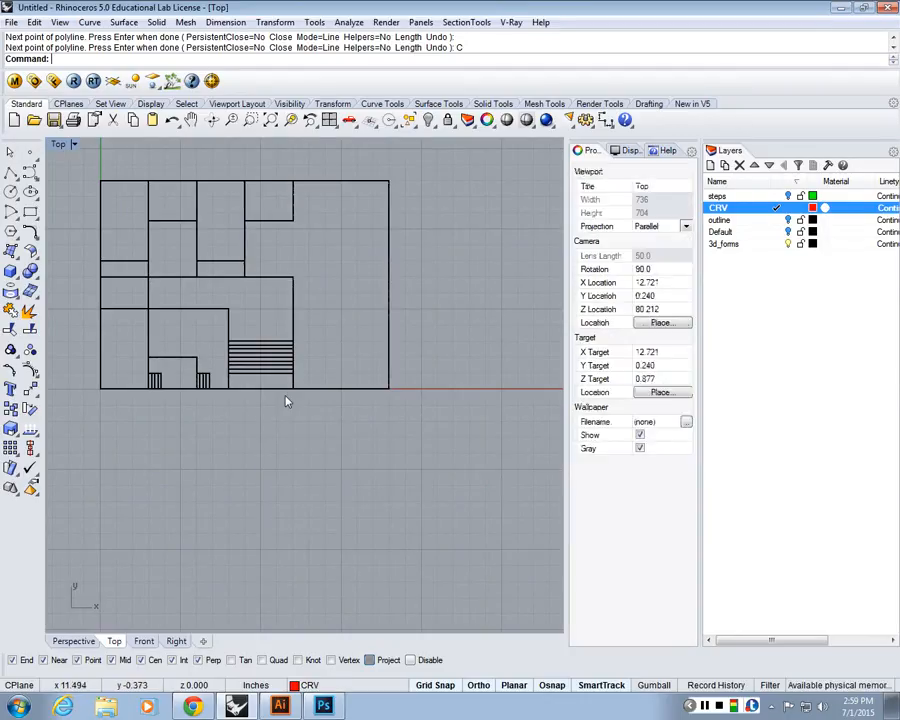
click(272, 390)
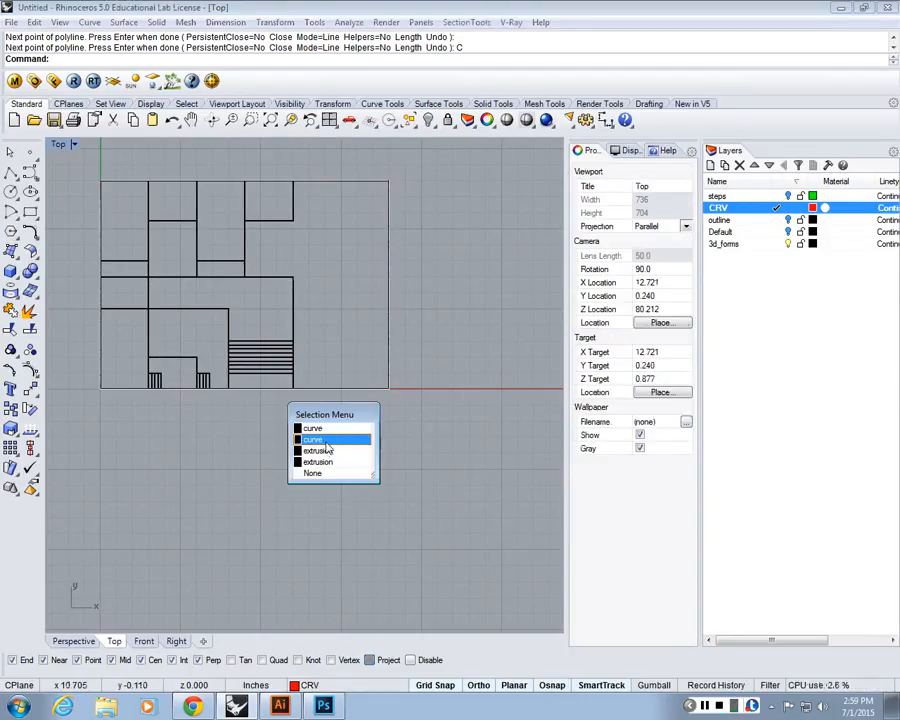
click(320, 440)
scroll(304, 404, down, 2)
text(Copy)
key(Return)
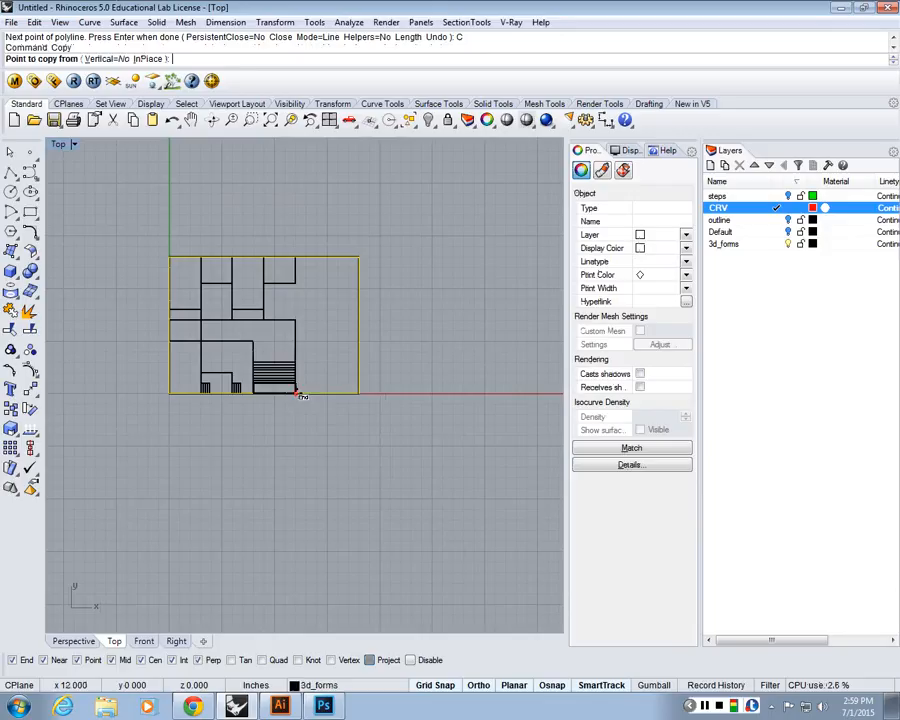
click(253, 457)
right_drag(516, 446, 406, 432)
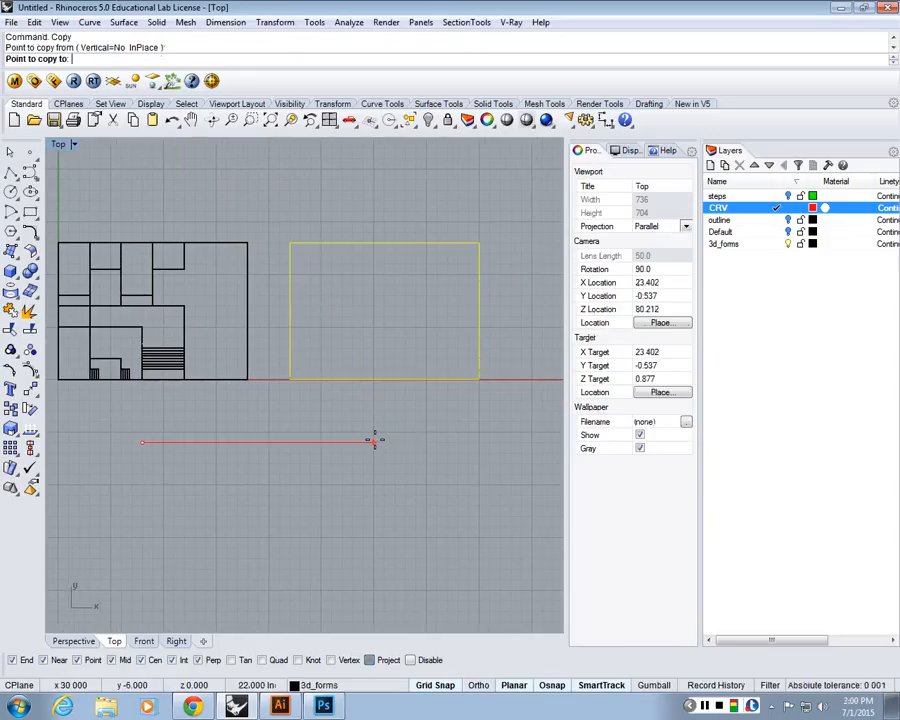
click(375, 440)
key(Return)
- Copy the L-shaped outline and the smaller inner outline into the copied rectangle, using the slab's outer corner as the reference point
click(150, 340)
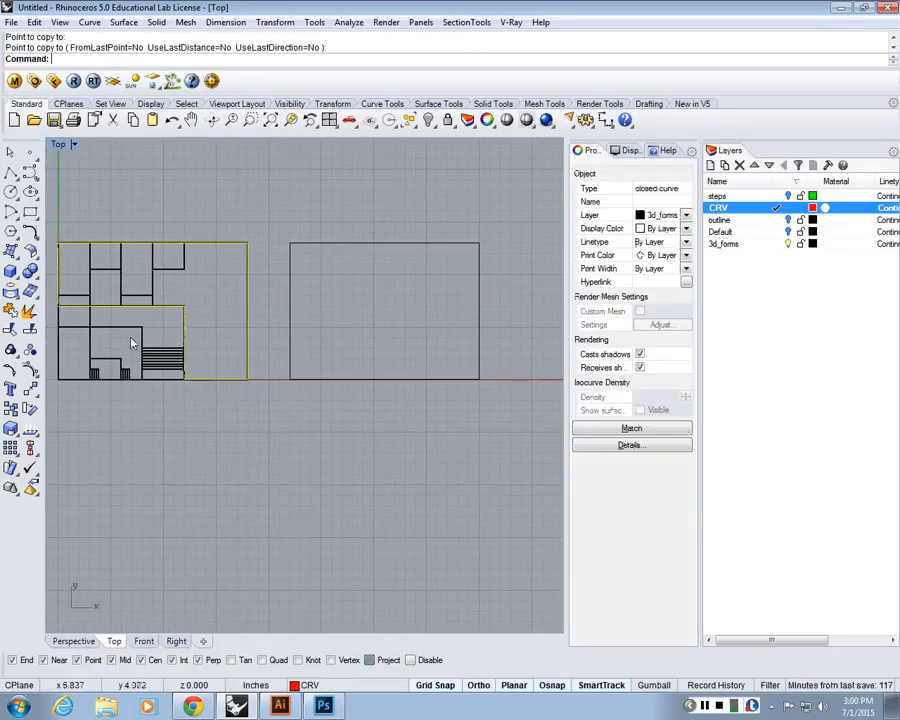
shift+click(130, 330)
text(Cop)
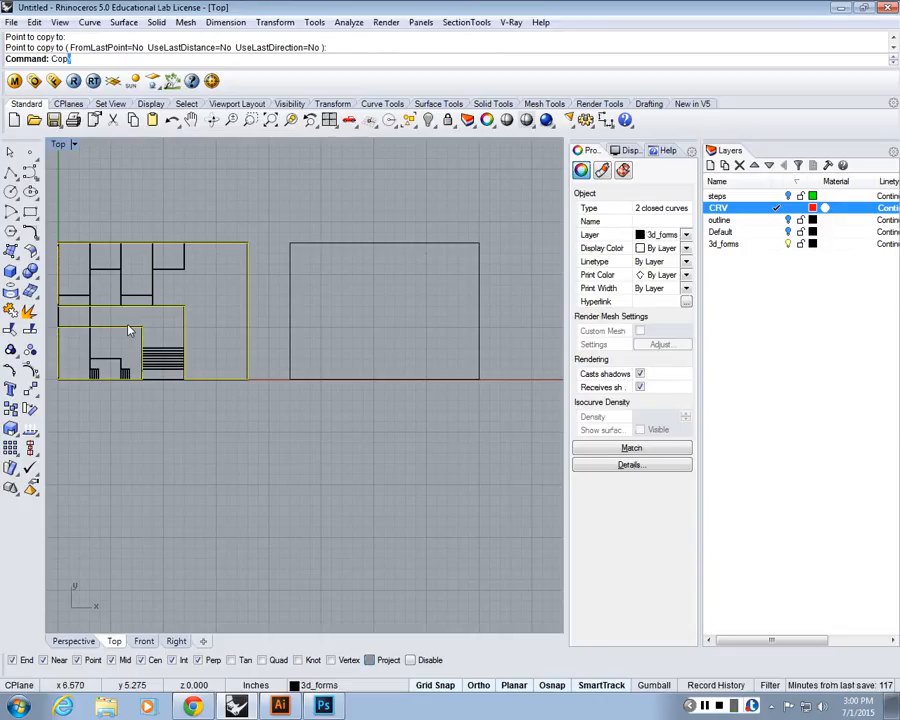
key(Return)
click(247, 380)
click(479, 380)
key(Return)
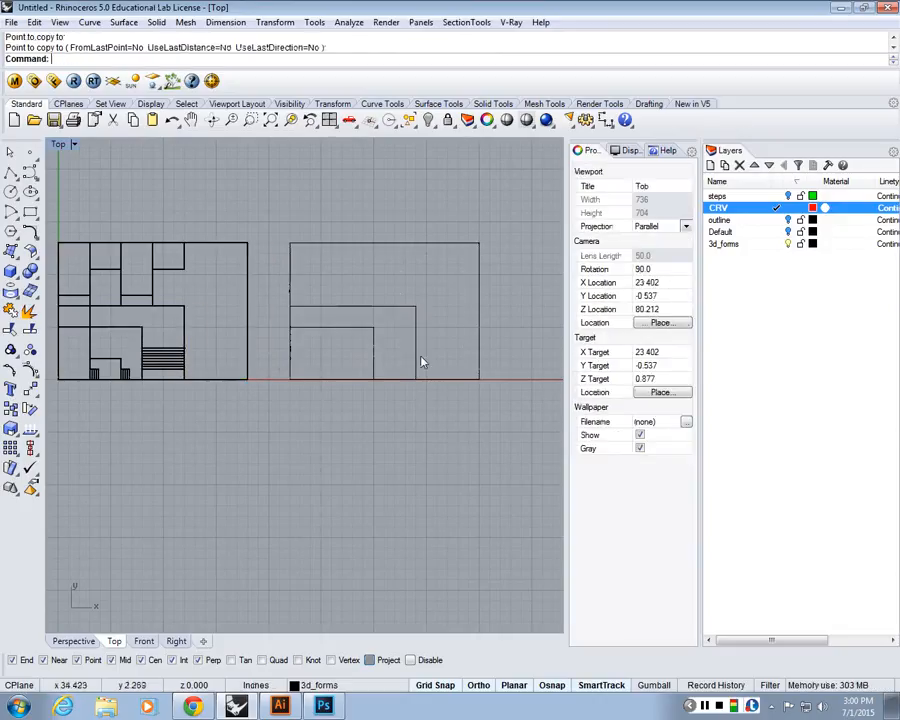
- Flatten the three copied outlines onto the ground plane in Perspective with SetPt, setting only Z aligned to World
right_drag(421, 357, 429, 409)
drag(499, 548, 349, 276)
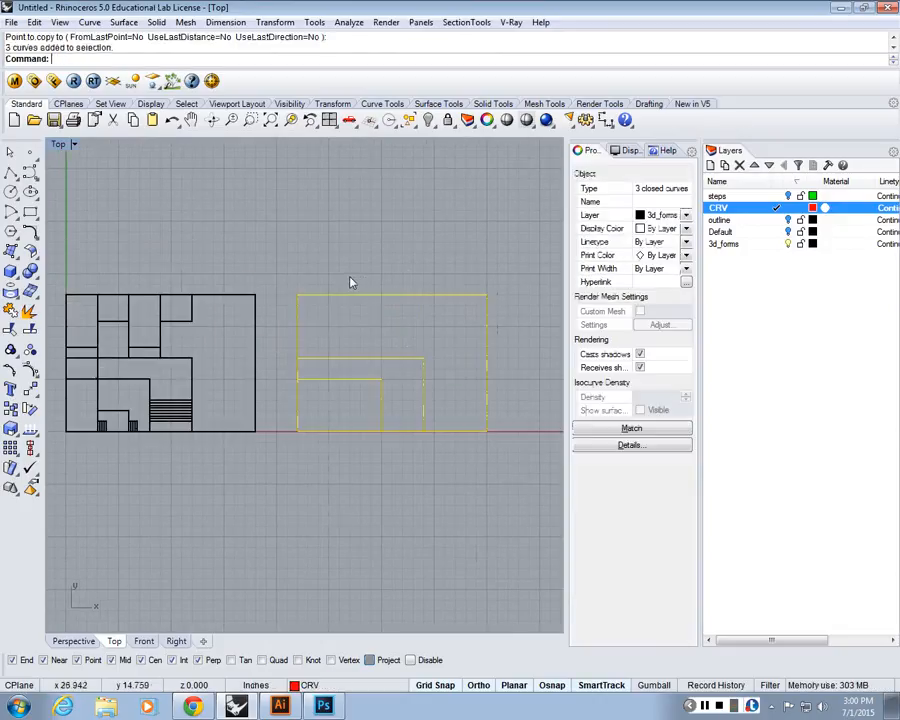
double_click(65, 145)
double_click(330, 145)
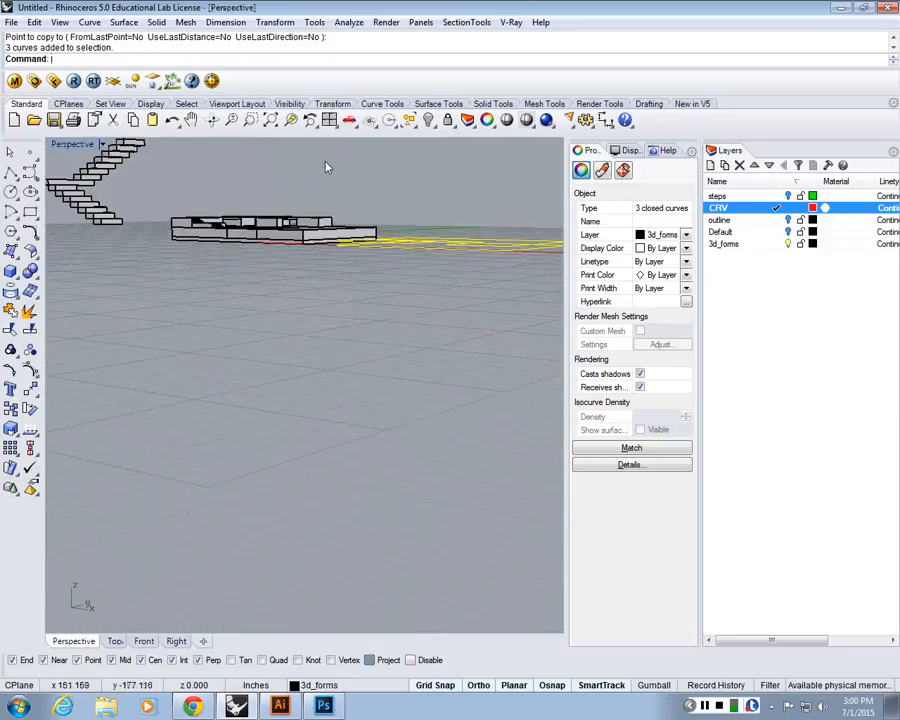
right_drag(325, 167, 301, 292)
scroll(451, 351, up, 7)
text(Se)
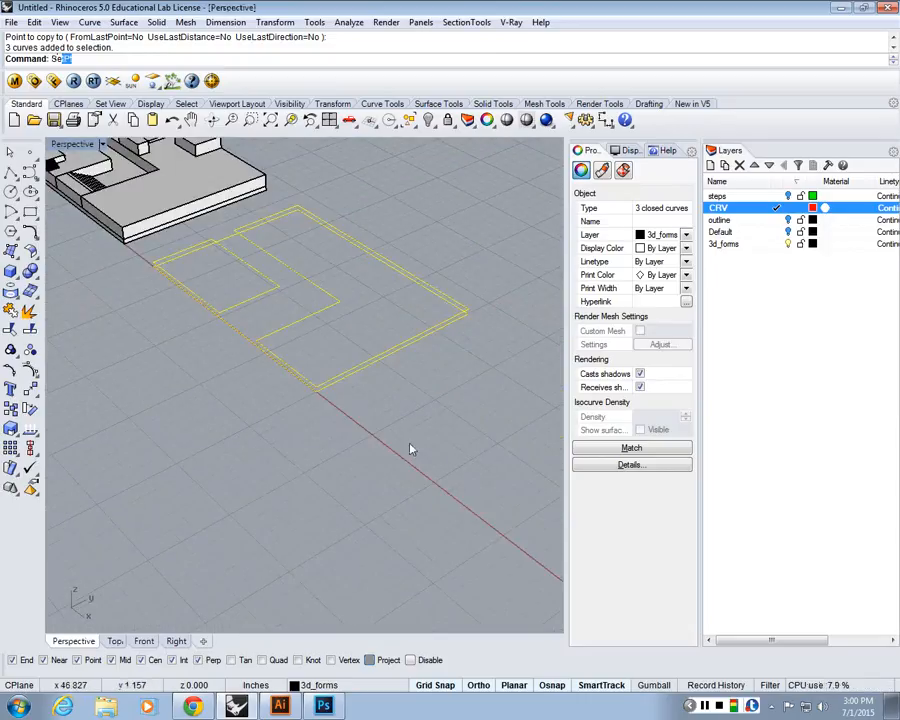
text(t)
key(Return)
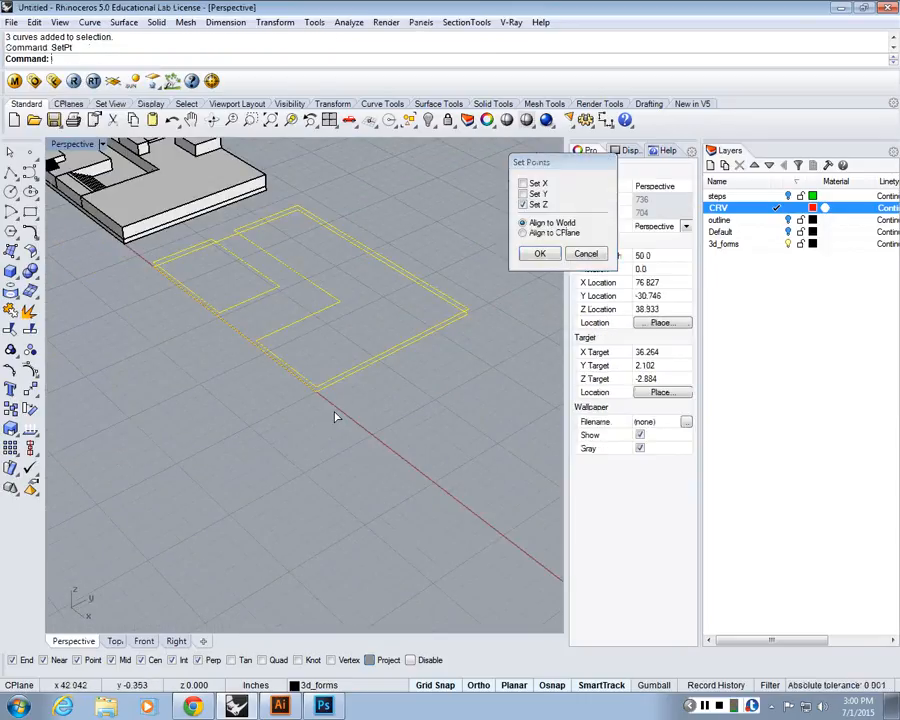
key(Return)
right_drag(316, 405, 392, 403)
- Select the flattened outlines one at a time to examine the shape each closed curve covers
click(223, 352)
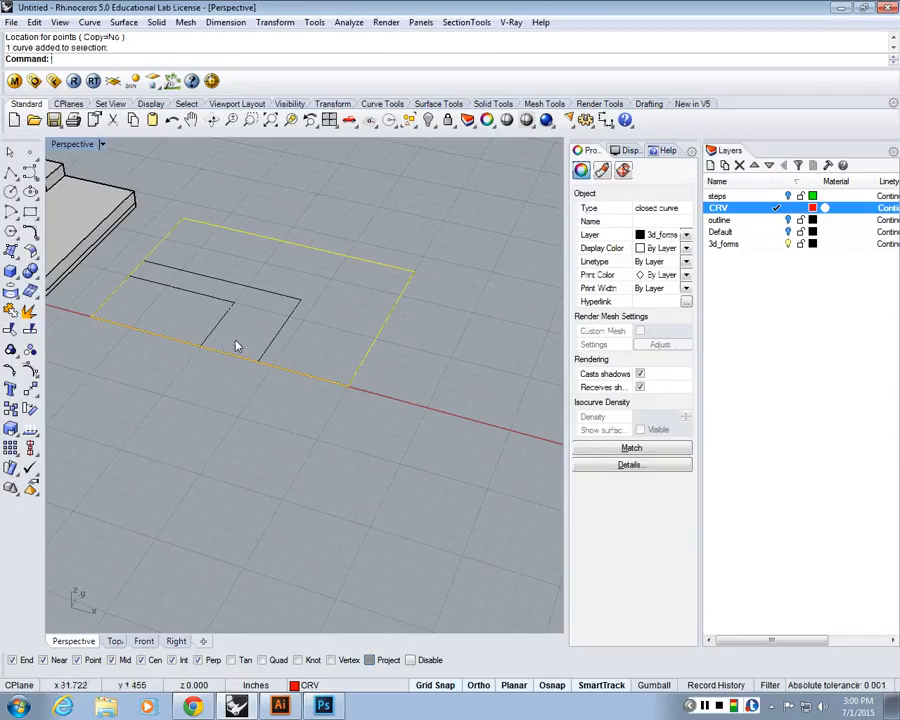
shift+right_drag(161, 294, 208, 314)
scroll(208, 314, up, 2)
click(254, 288)
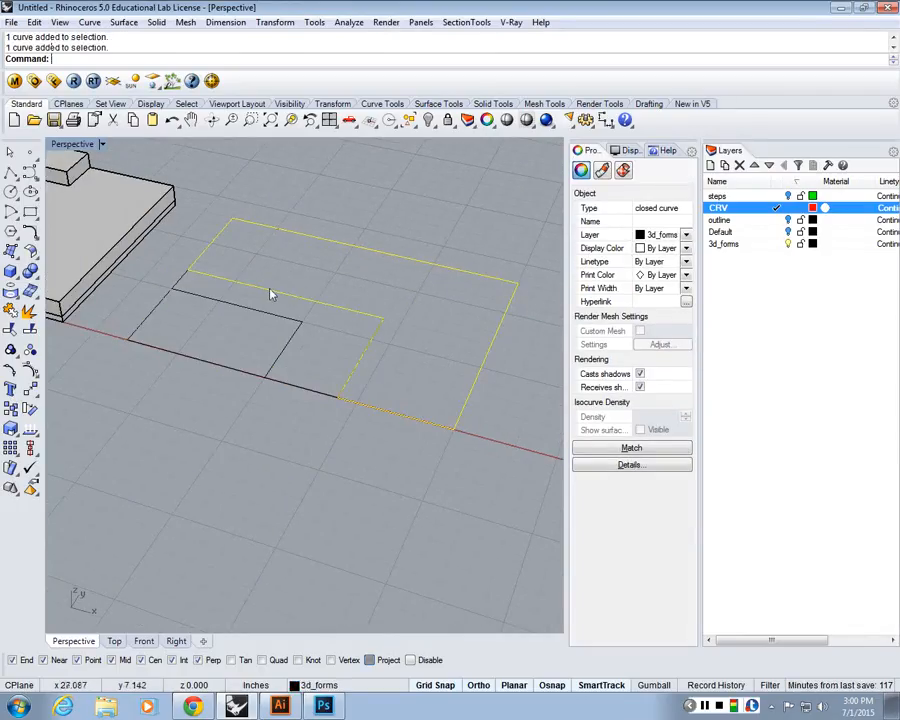
click(273, 315)
scroll(273, 316, down, 2)
shift+right_drag(273, 316, 326, 298)
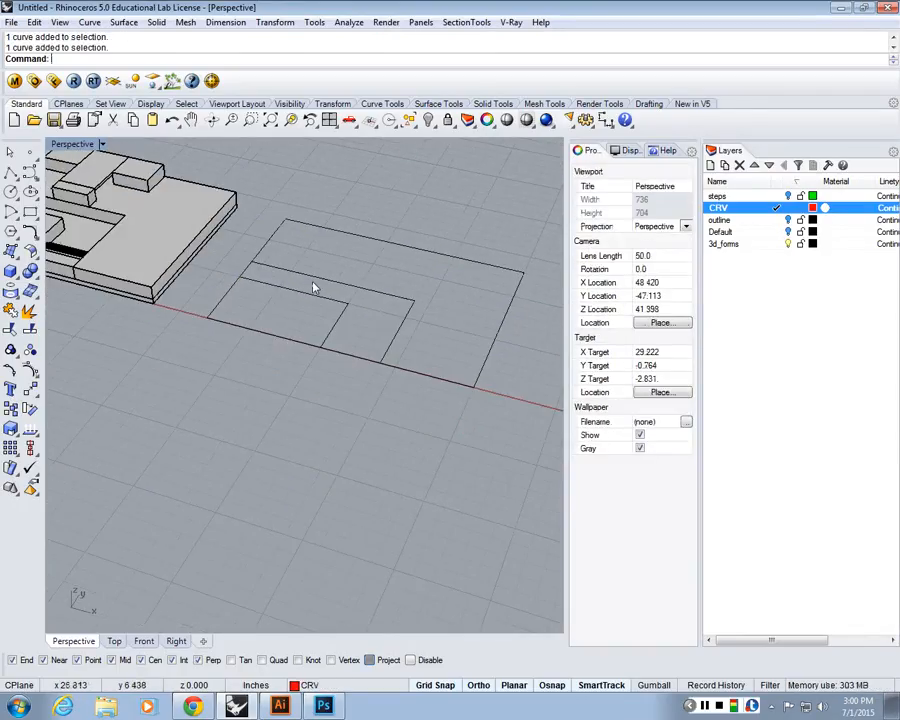
click(309, 293)
scroll(165, 282, down, 8)
scroll(100, 278, up, 4)
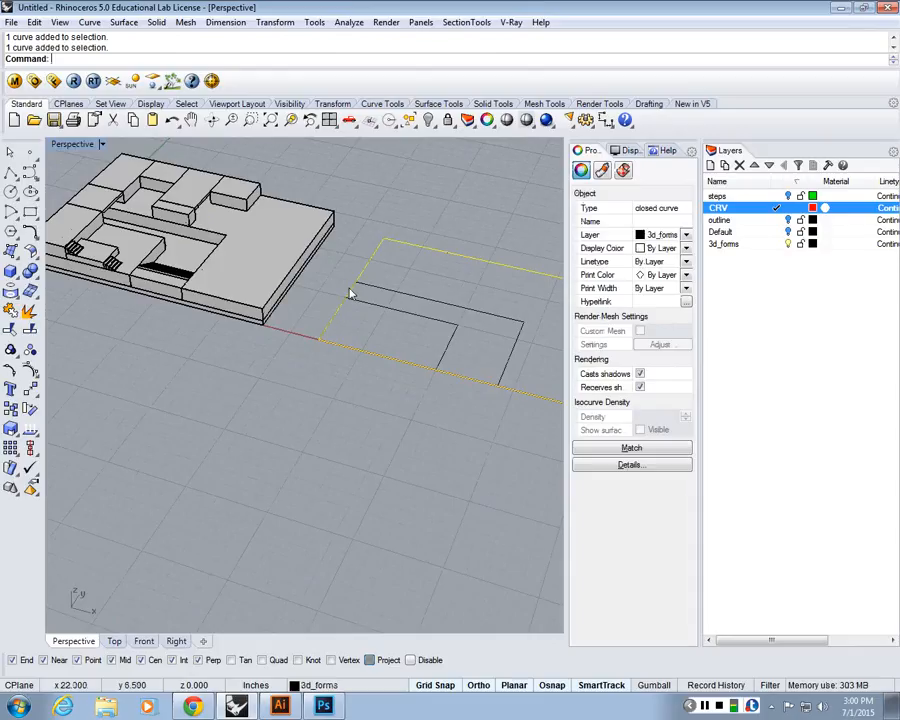
click(366, 451)
right_drag(360, 427, 438, 392)
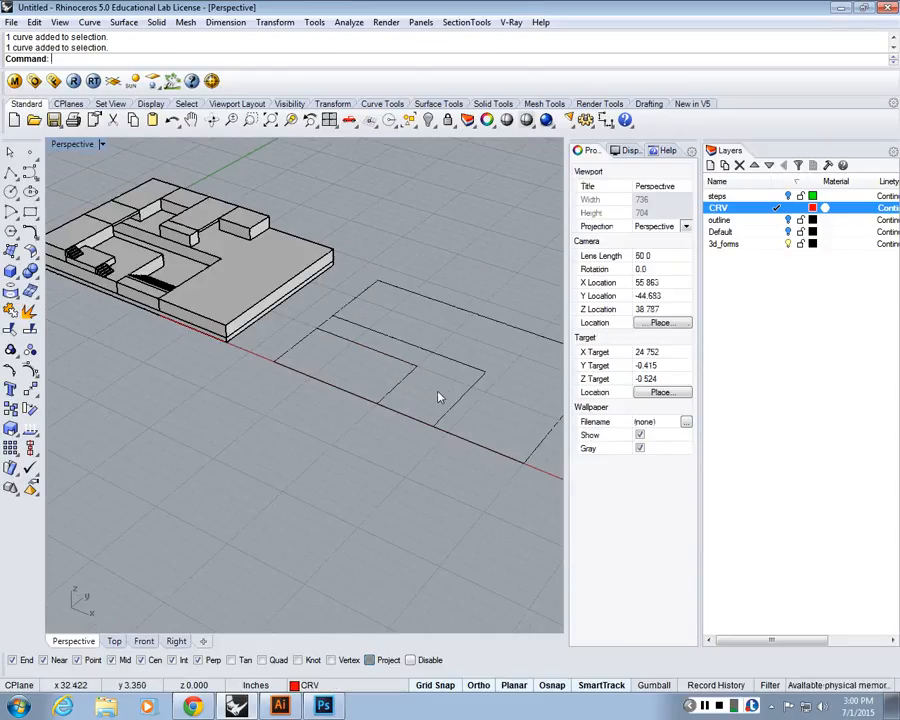
- Display the solid modelling tools and locate the Boolean union command, keeping the flattened outlines in view
scroll(418, 344, down, 2)
scroll(420, 335, down, 2)
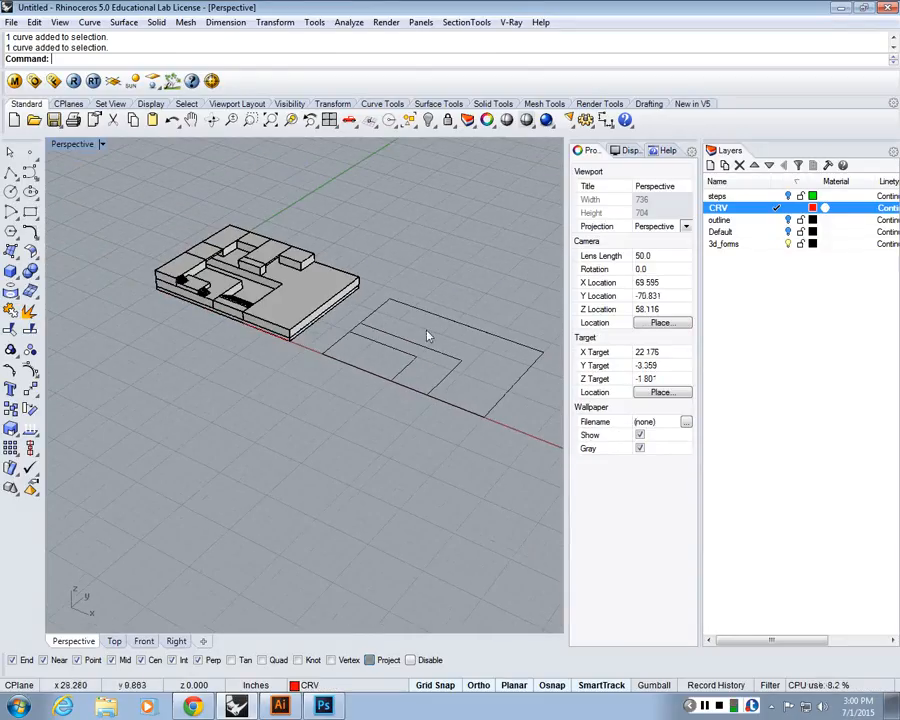
scroll(310, 322, up, 3)
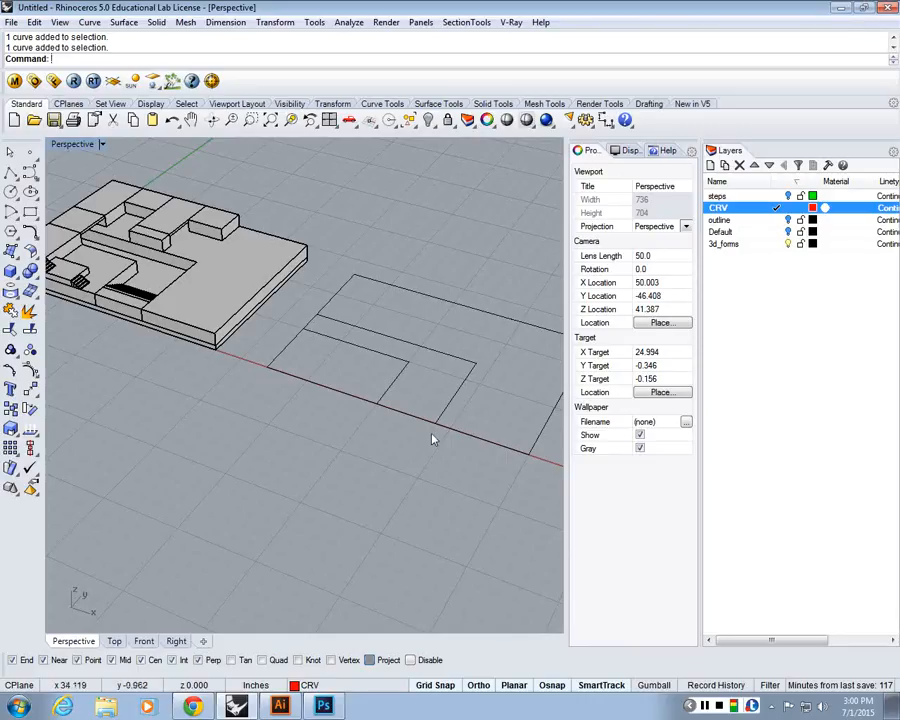
right_drag(432, 438, 422, 406)
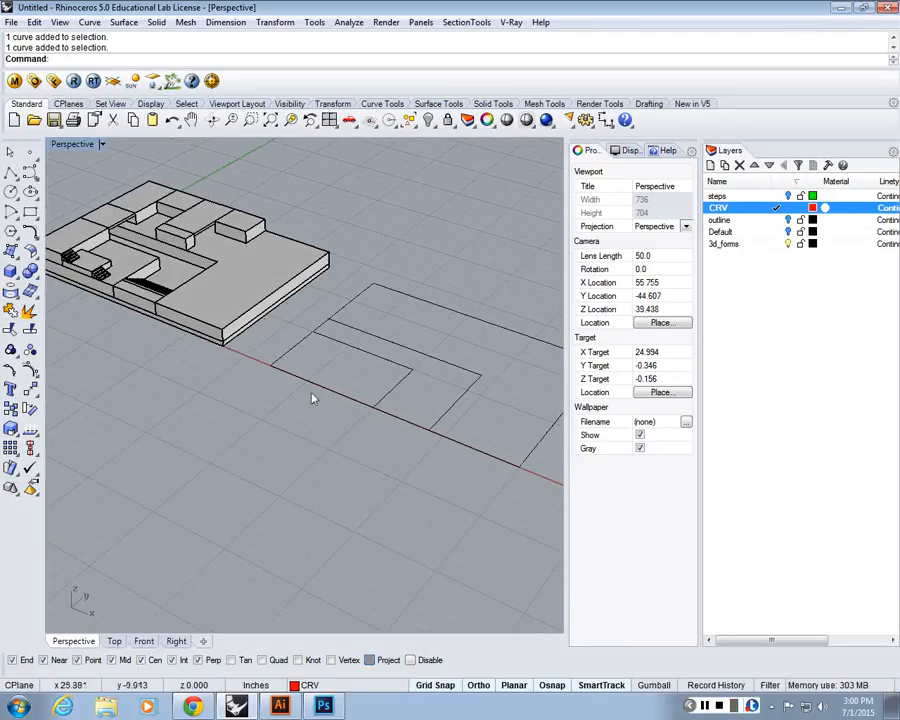
scroll(311, 396, down, 6)
scroll(359, 328, up, 4)
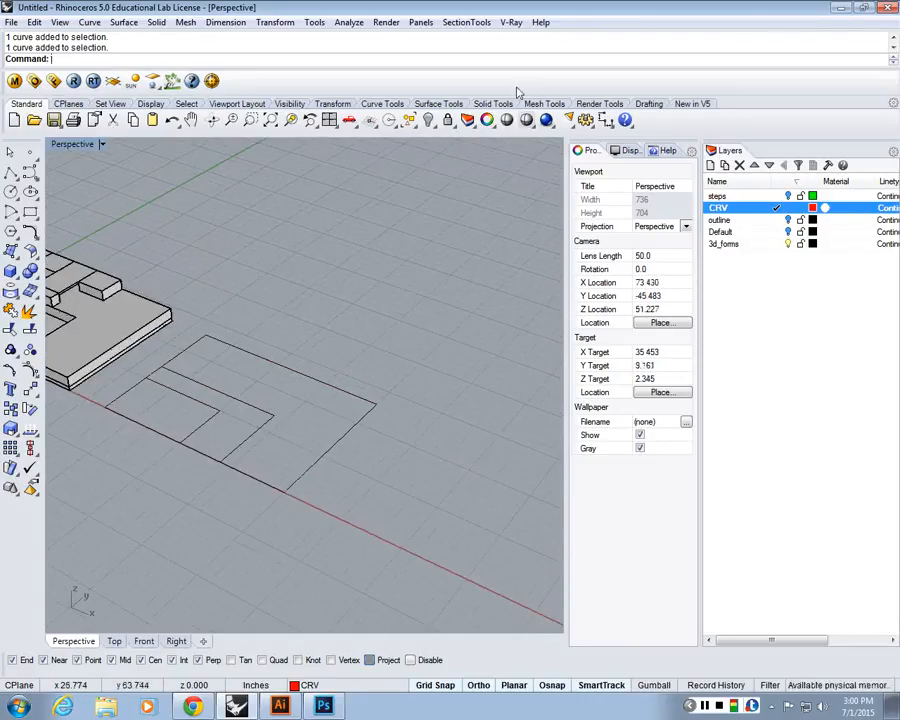
click(461, 104)
click(491, 104)
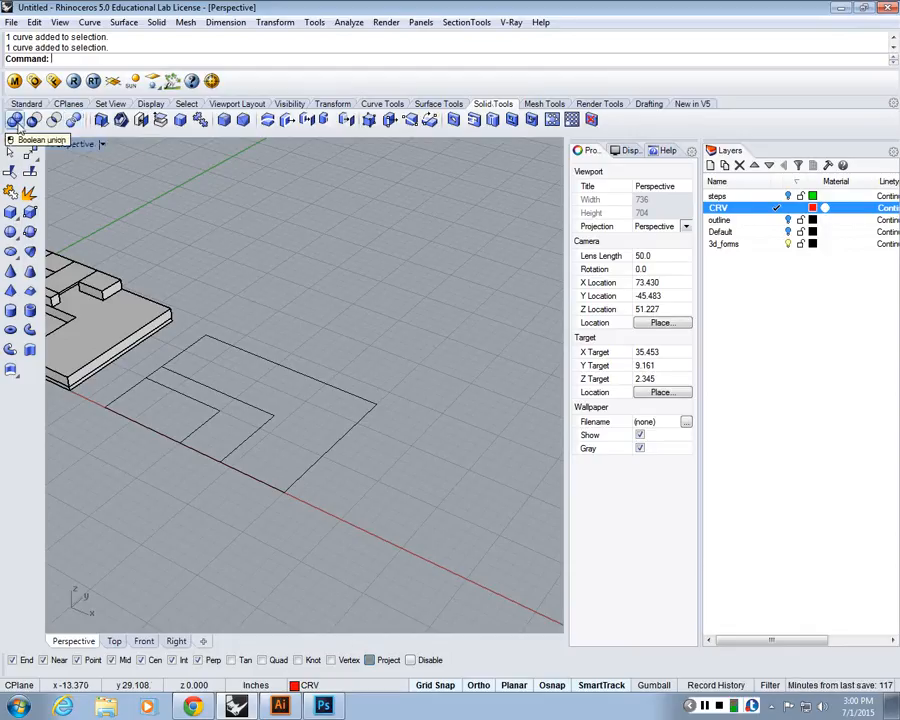
- Model a large box on the ground plane in Perspective, in the empty area beyond the flattened outlines
scroll(231, 309, down, 5)
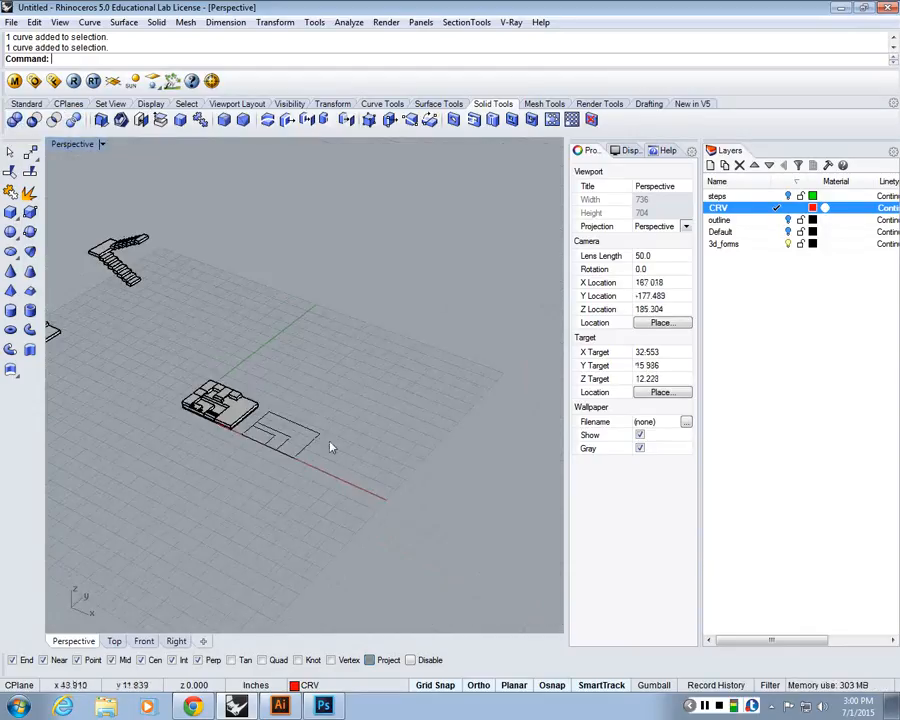
scroll(231, 309, up, 2)
click(10, 211)
scroll(310, 378, up, 2)
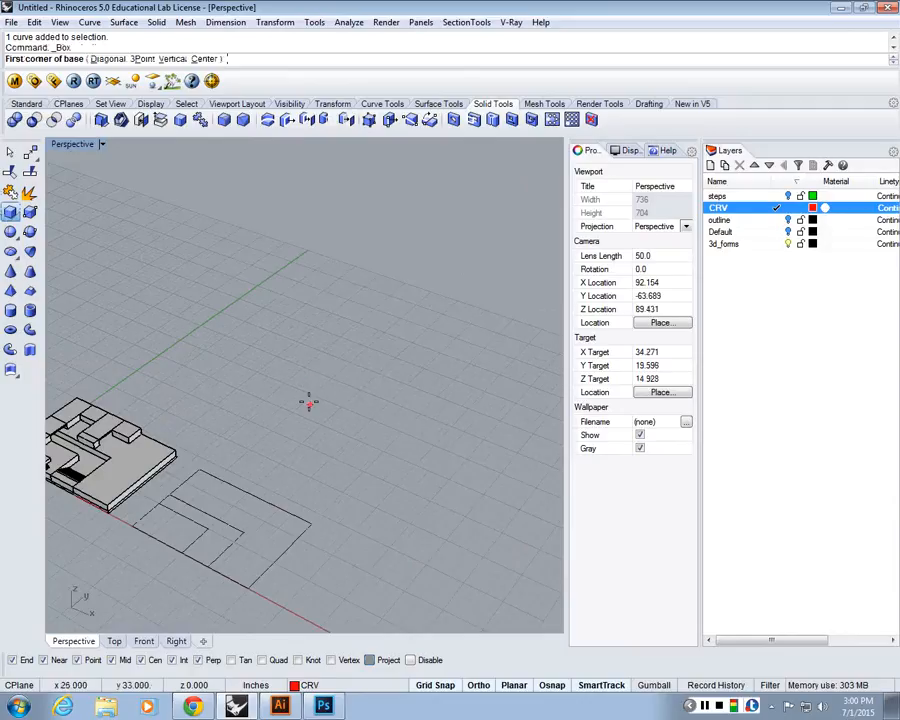
click(311, 403)
click(427, 382)
click(427, 332)
- Model a smaller, lower box on the ground plane so that it overlaps one corner of the large box
right_click(458, 392)
scroll(458, 392, up, 6)
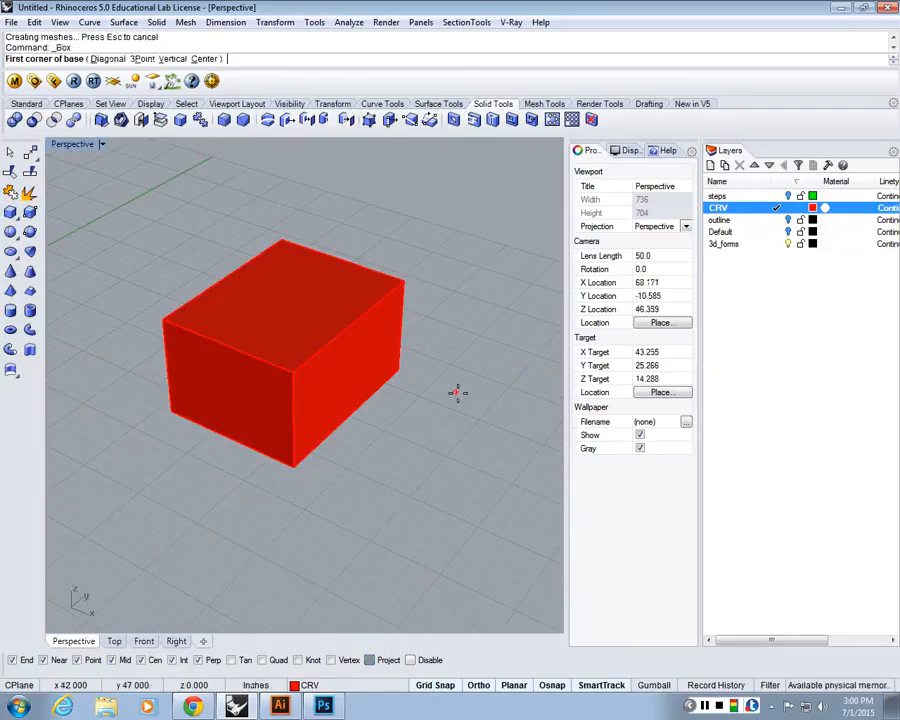
right_drag(458, 392, 405, 380)
click(378, 421)
click(540, 403)
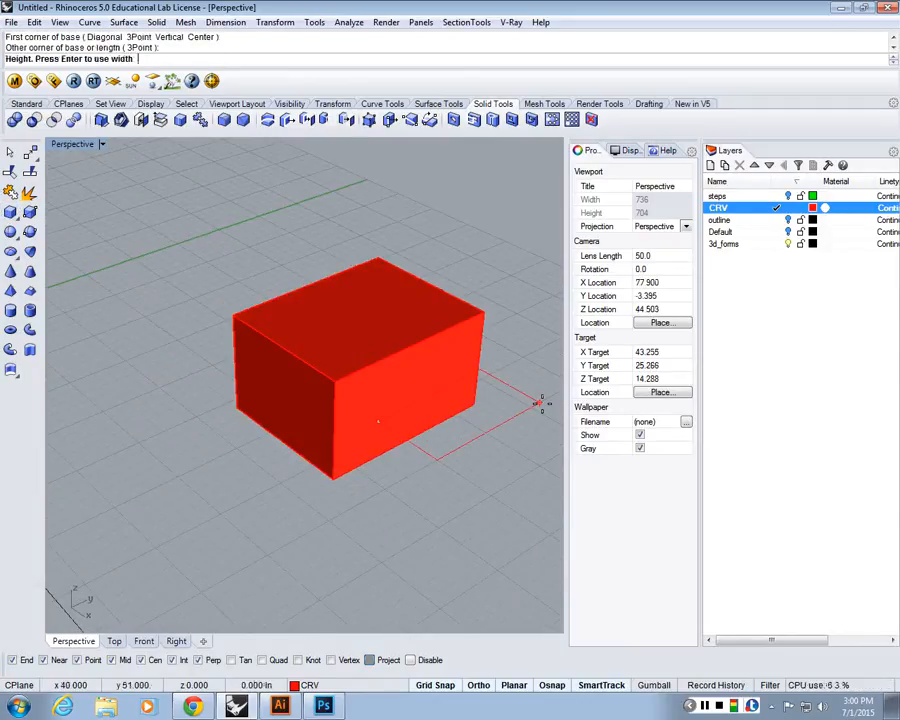
click(512, 326)
- Copy the pair of overlapping boxes three times, spacing the copies in a straight row
scroll(505, 340, down, 3)
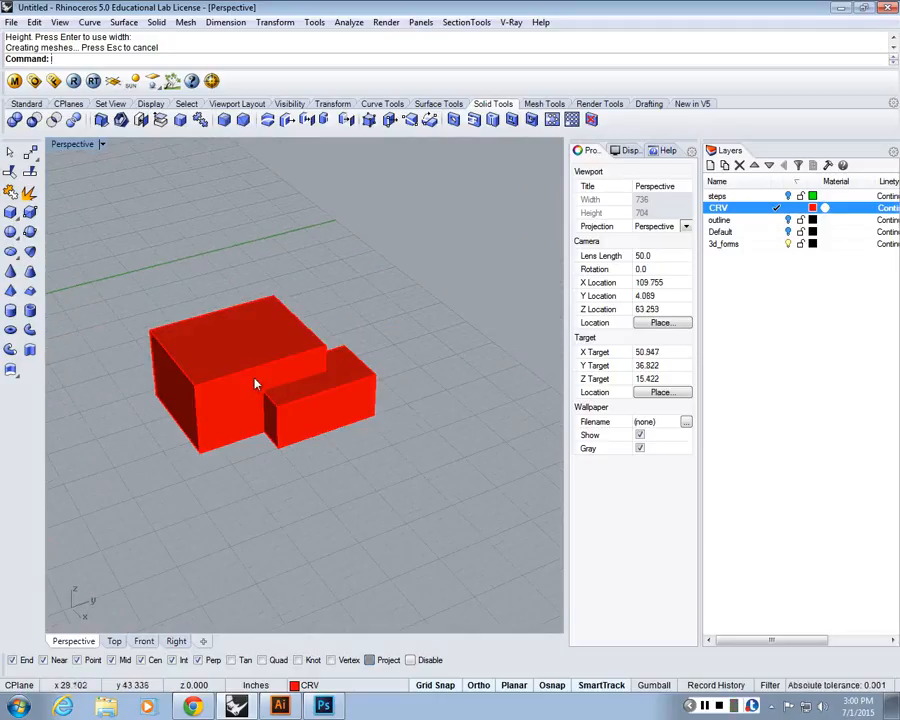
scroll(302, 405, down, 2)
text(Co)
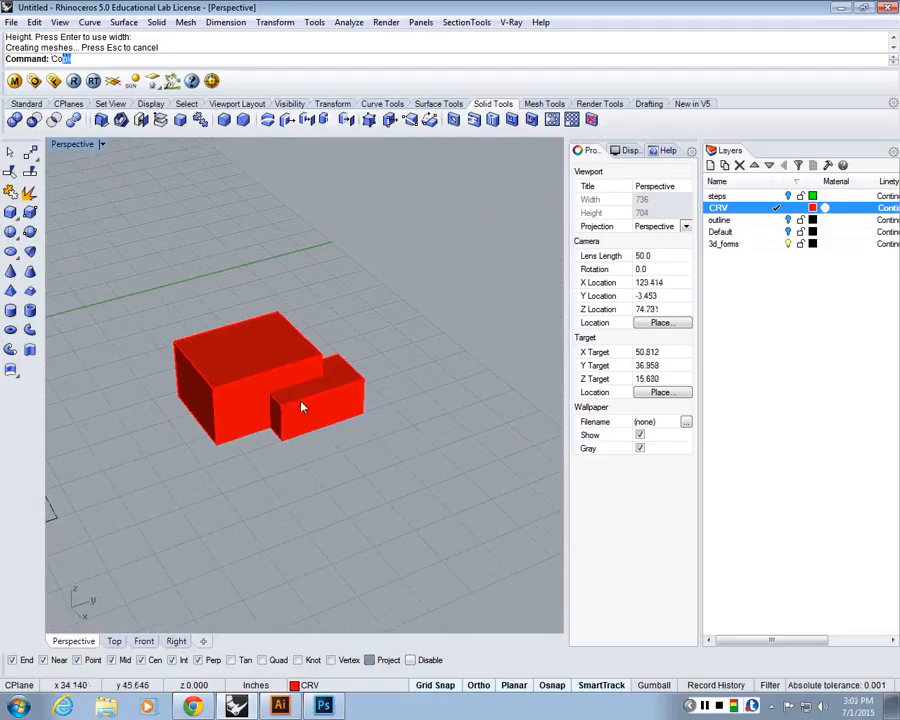
key(Return)
click(303, 407)
click(257, 372)
key(Return)
scroll(257, 372, down, 2)
click(273, 474)
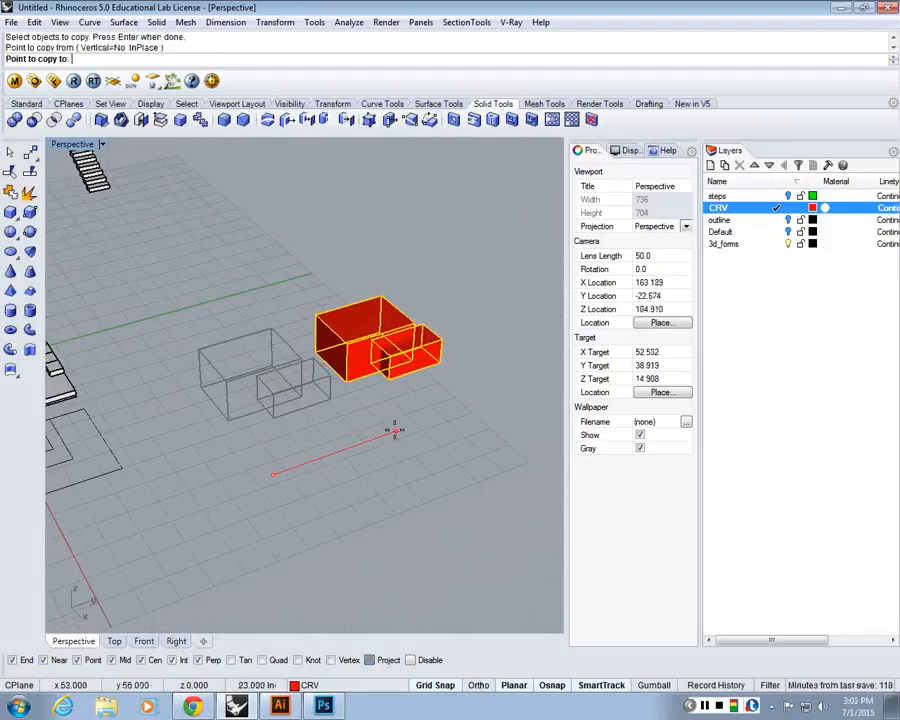
click(420, 418)
scroll(420, 418, down, 2)
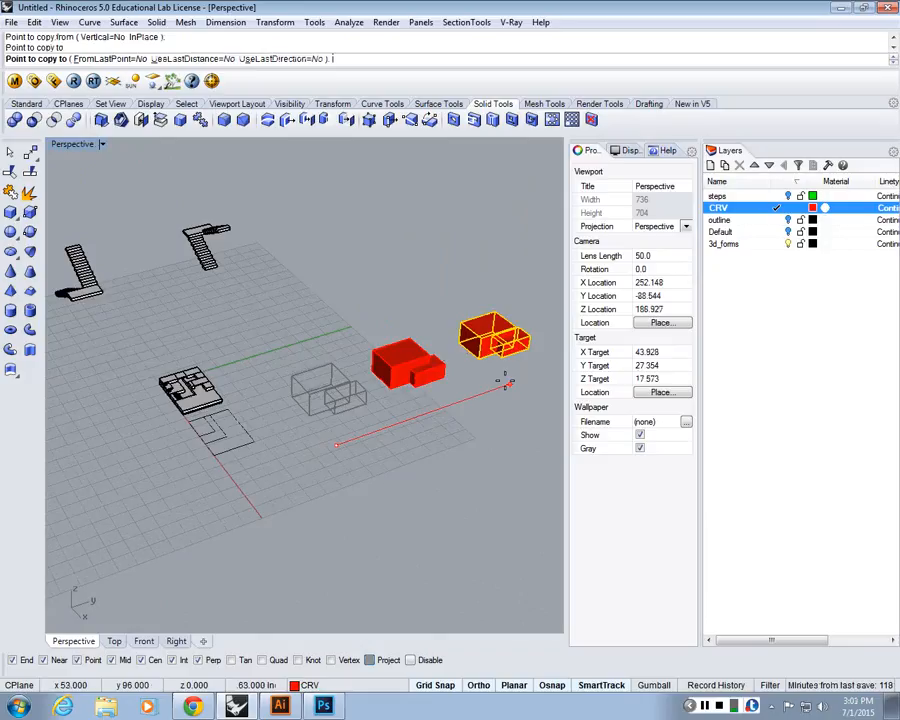
click(505, 381)
scroll(530, 362, up, 3)
click(544, 366)
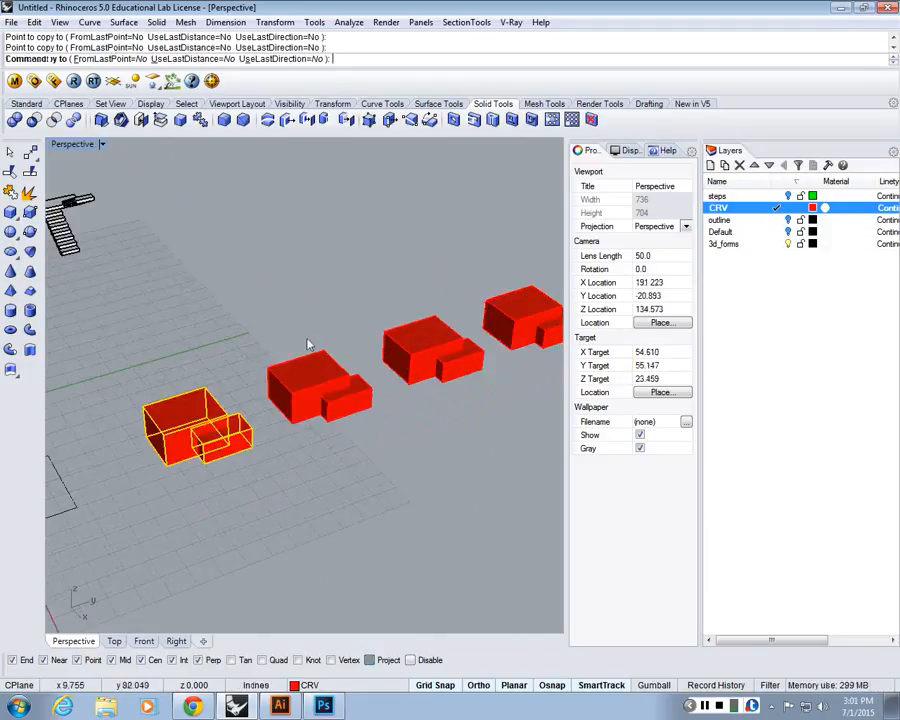
key(Return)
- Place the text UNION in Arial, 1 in high, on the ground in front of the first pair of boxes
scroll(293, 356, down, 4)
text(Text)
key(Return)
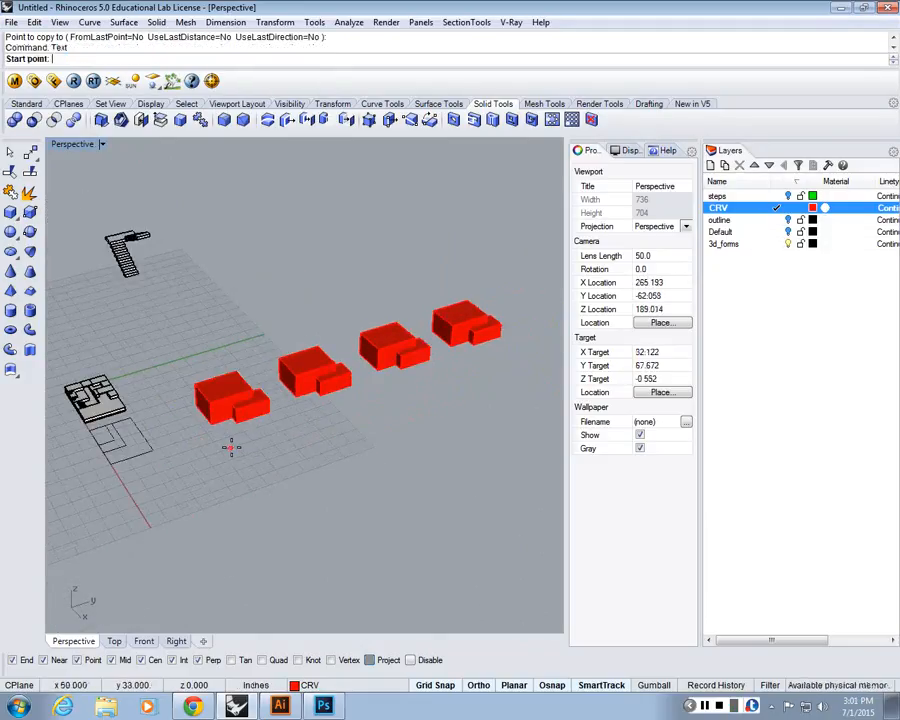
click(253, 483)
text(UNION)
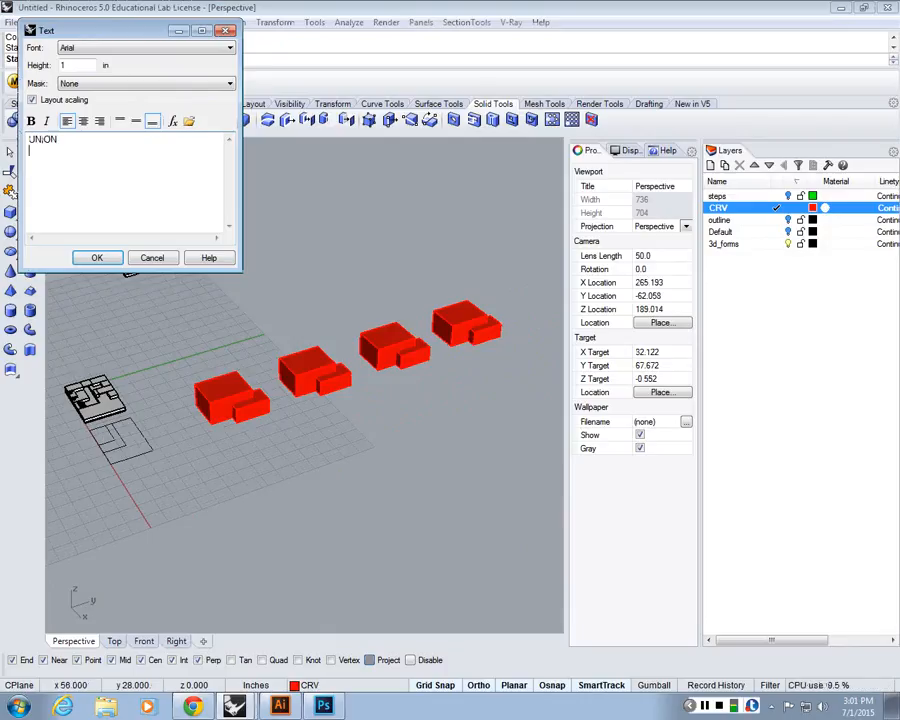
key(Return)
click(97, 257)
- Try to rotate the UNION text about its start point
scroll(223, 523, up, 5)
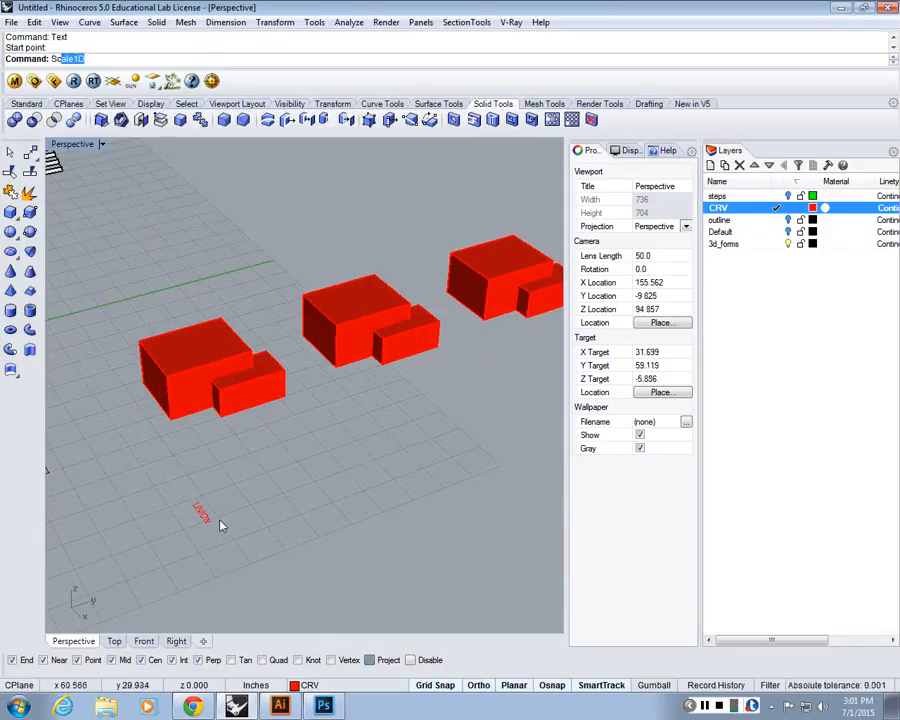
click(203, 514)
text(Rotat)
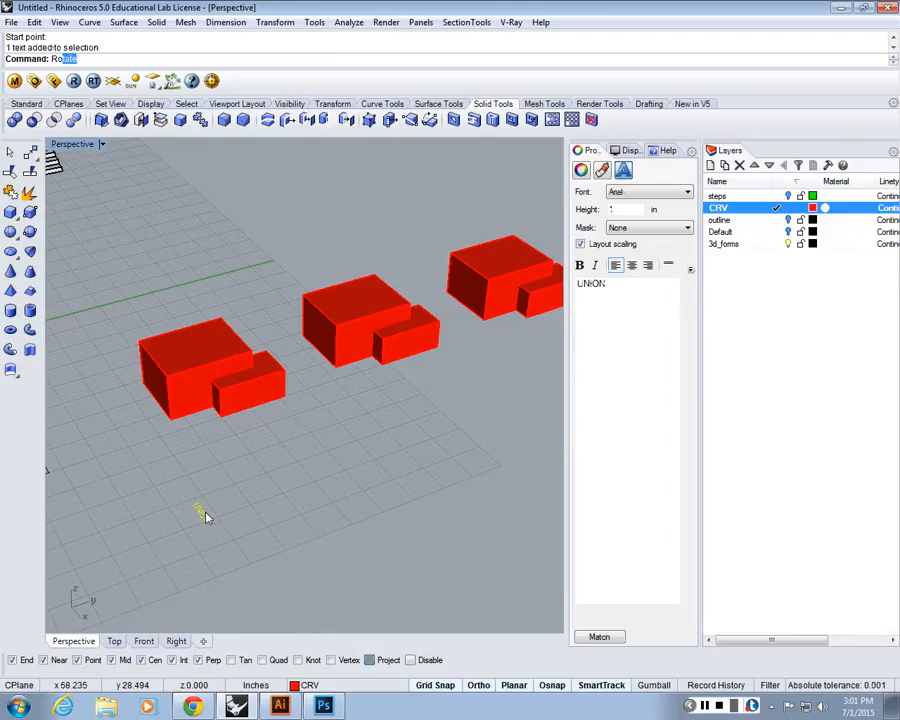
key(Return)
click(194, 503)
click(229, 585)
click(229, 585)
key(Return)
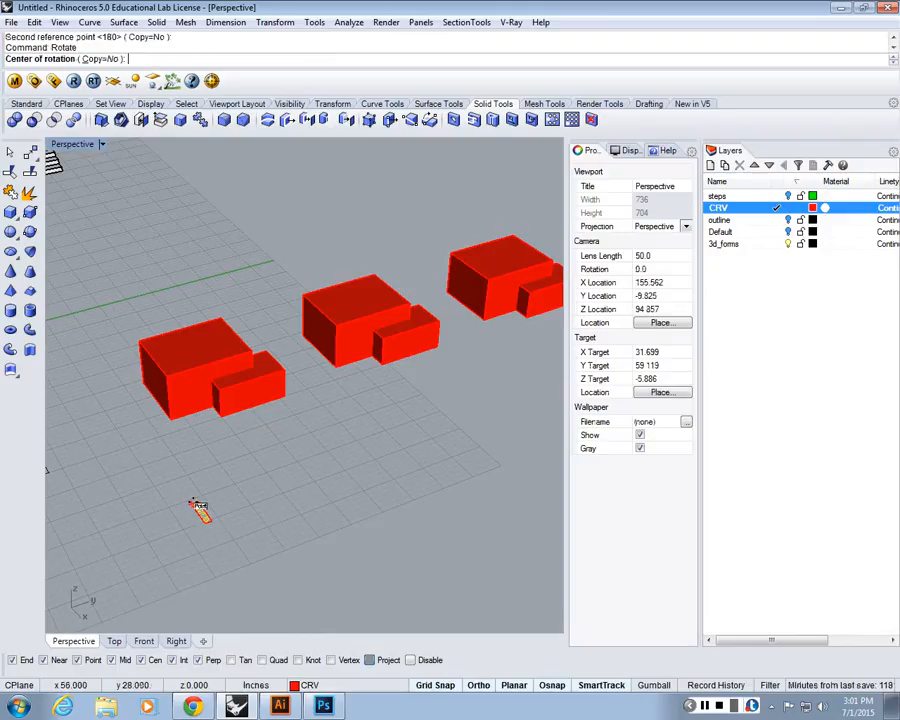
click(194, 503)
click(231, 585)
key(ctrl+z)
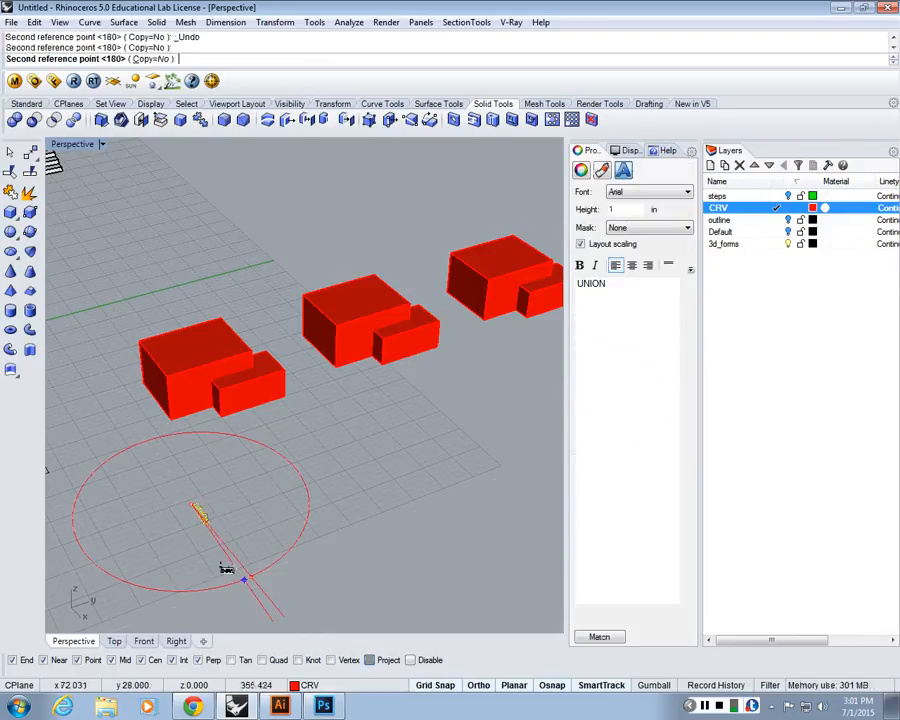
key(Escape)
- Rotate the UNION text a quarter turn about its start point to run parallel to the row of boxes
key(Return)
click(193, 503)
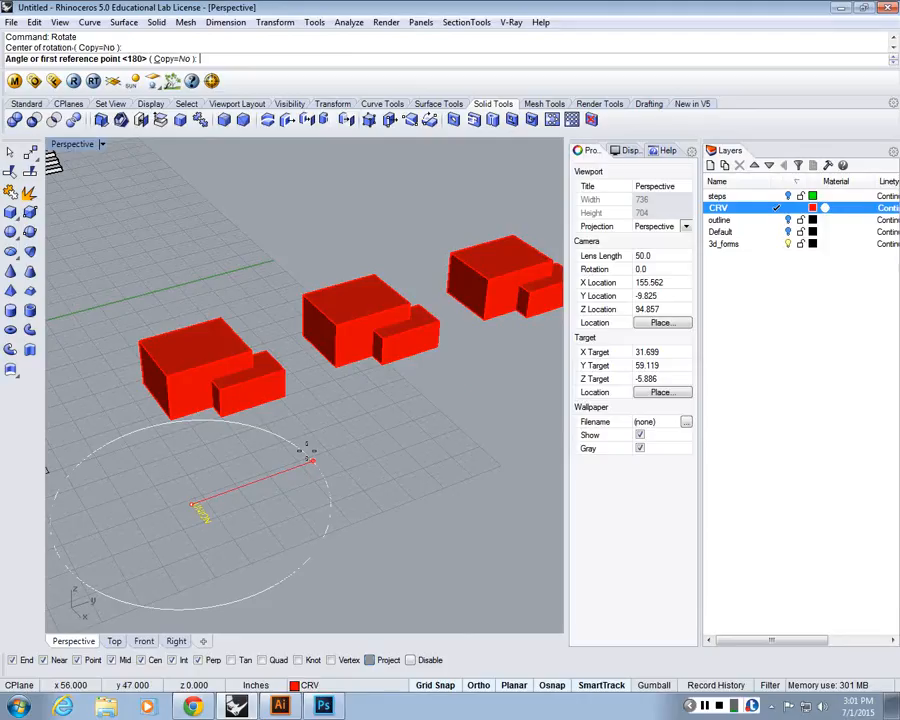
click(307, 451)
click(163, 461)
text(s1)
key(Return)
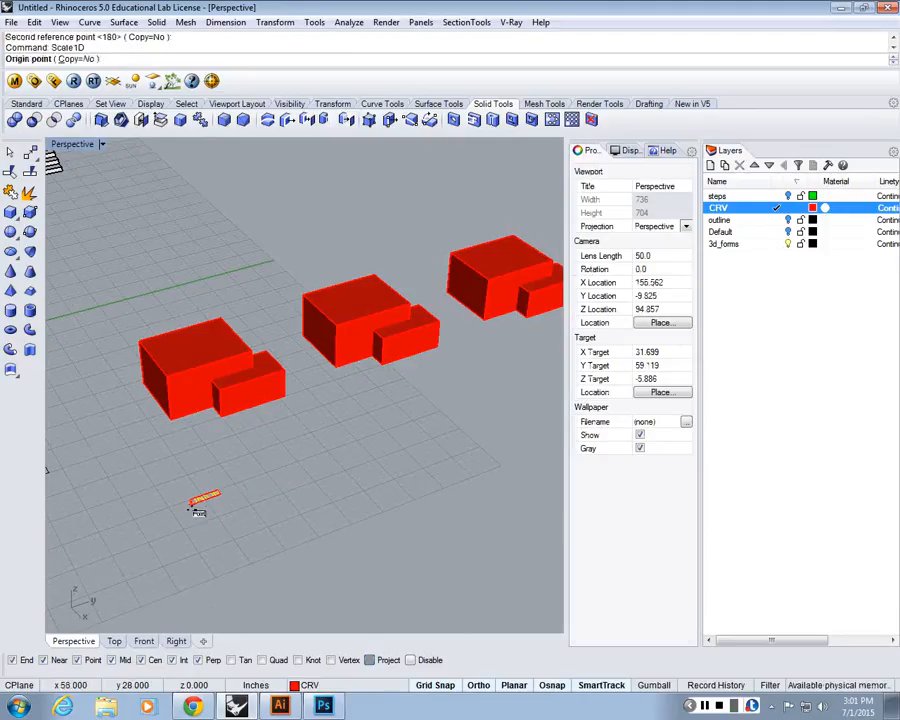
click(192, 508)
key(Escape)
- Scale the UNION text uniformly by a factor of 5 from its start point
text(Scale1D)
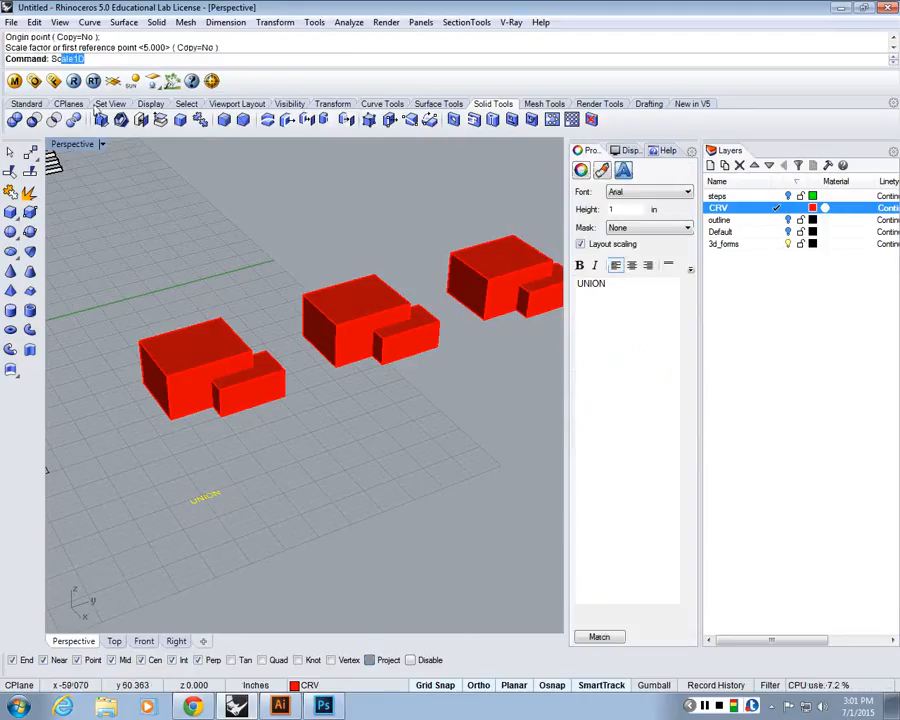
click(78, 73)
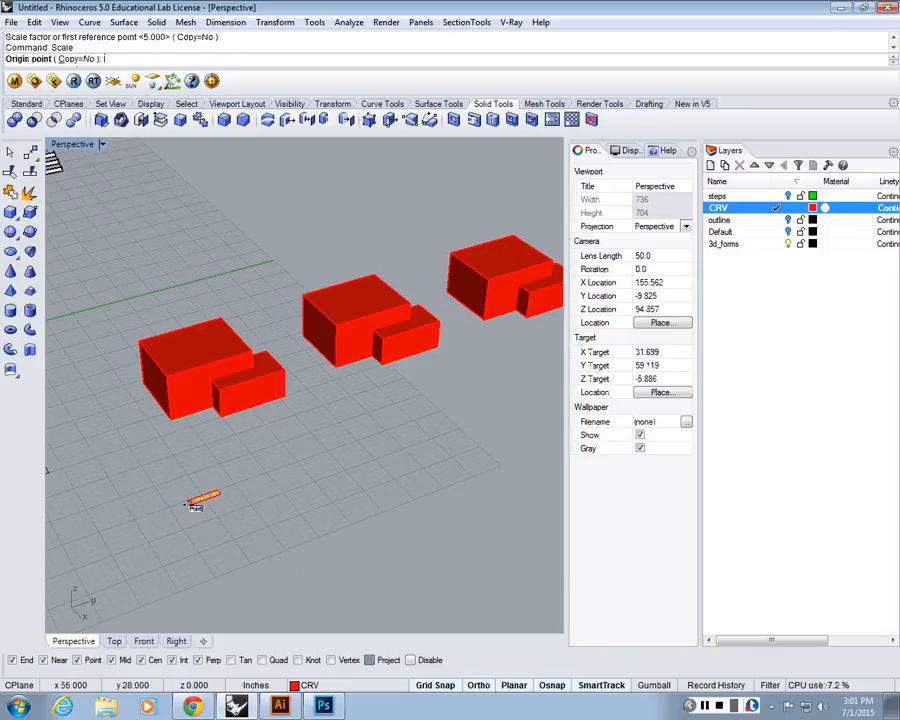
click(190, 500)
text(5)
key(Return)
key(Escape)
scroll(257, 368, up, 6)
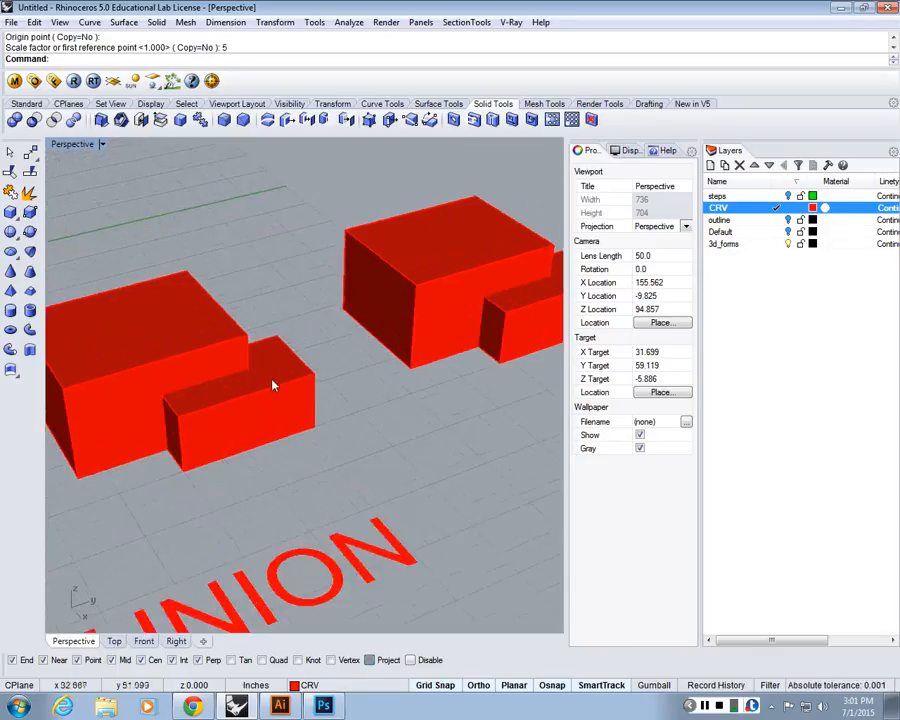
scroll(280, 398, down, 4)
click(268, 397)
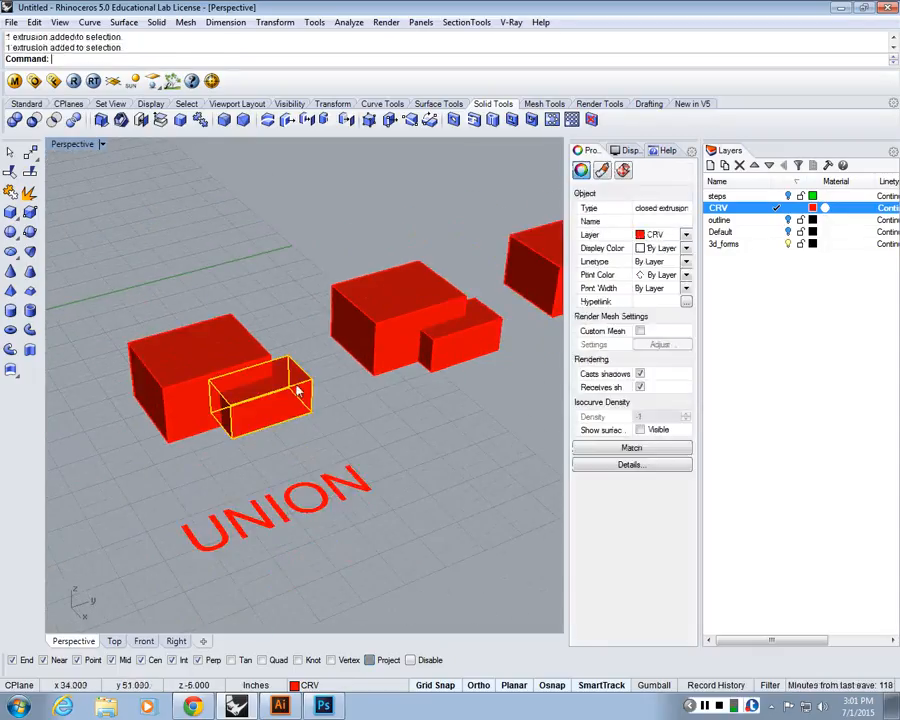
click(268, 448)
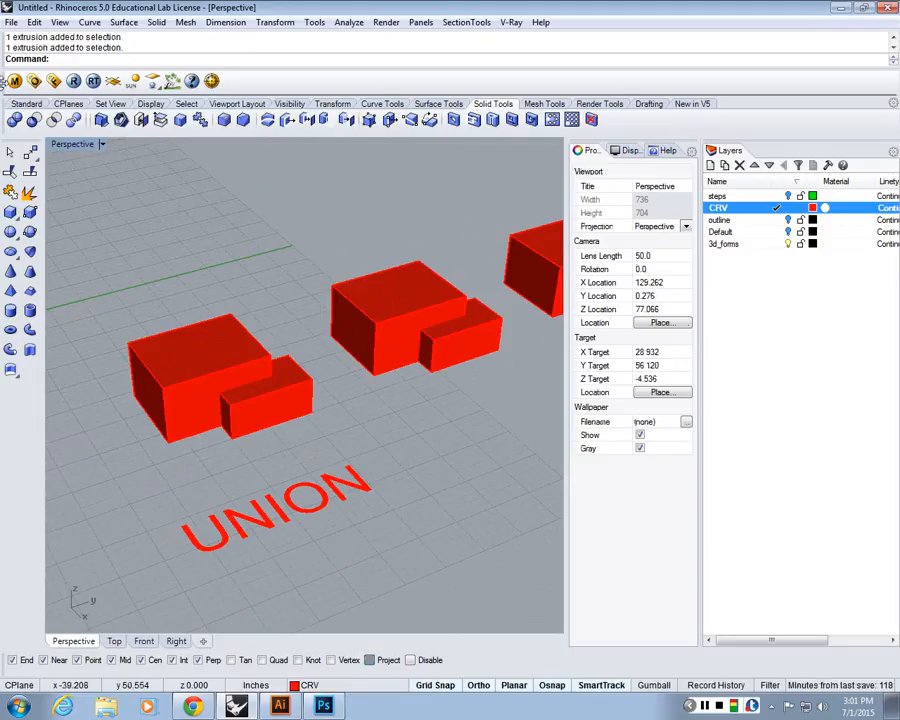
text(Boo)
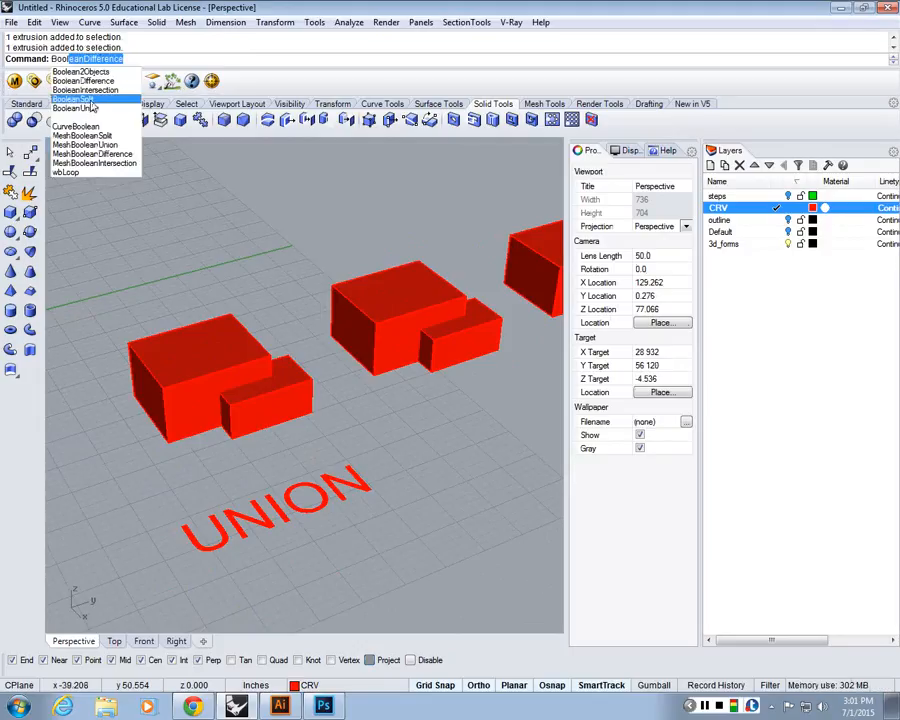
key(Escape)
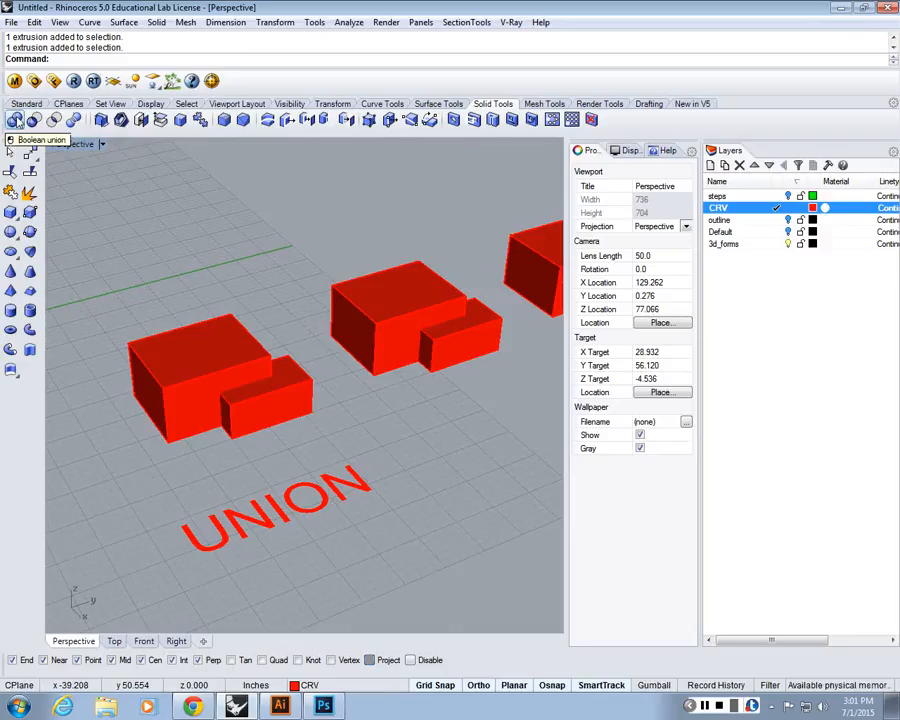
- Join the large and small boxes behind the UNION label into one solid with a Boolean union
click(16, 121)
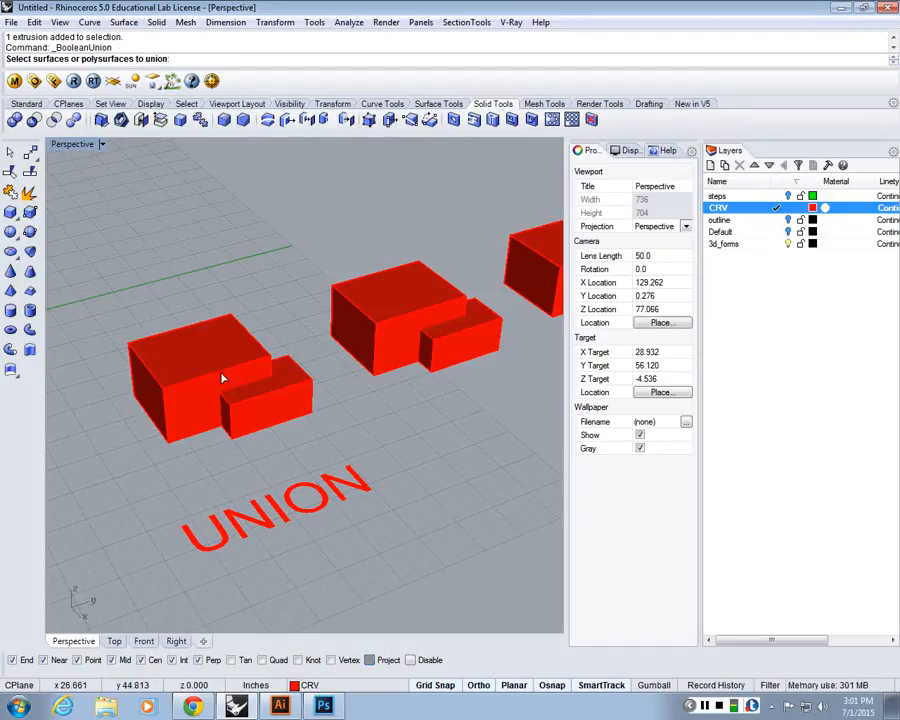
click(226, 342)
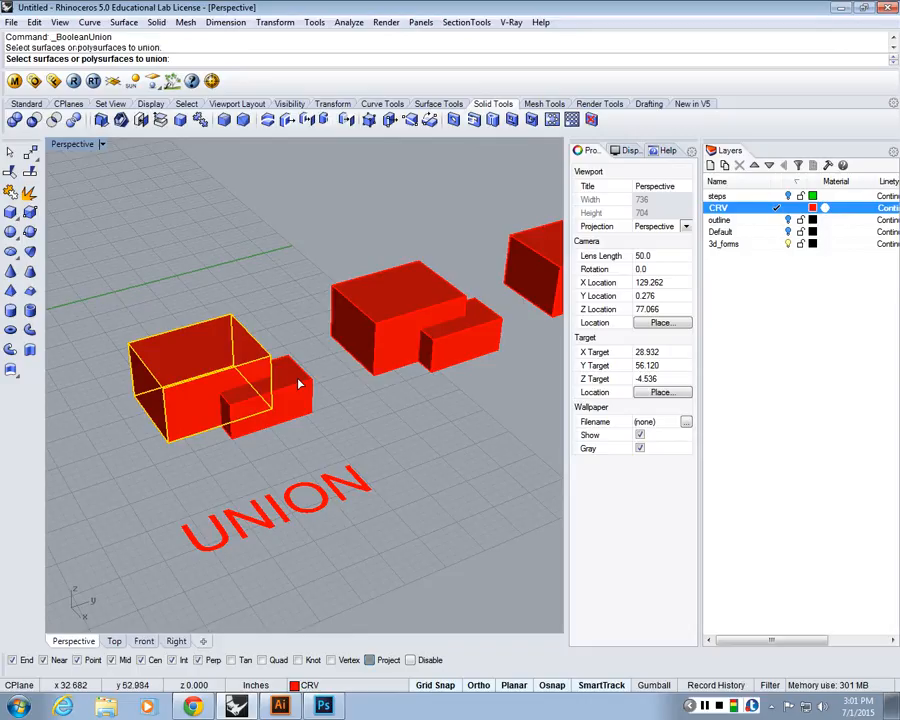
click(298, 383)
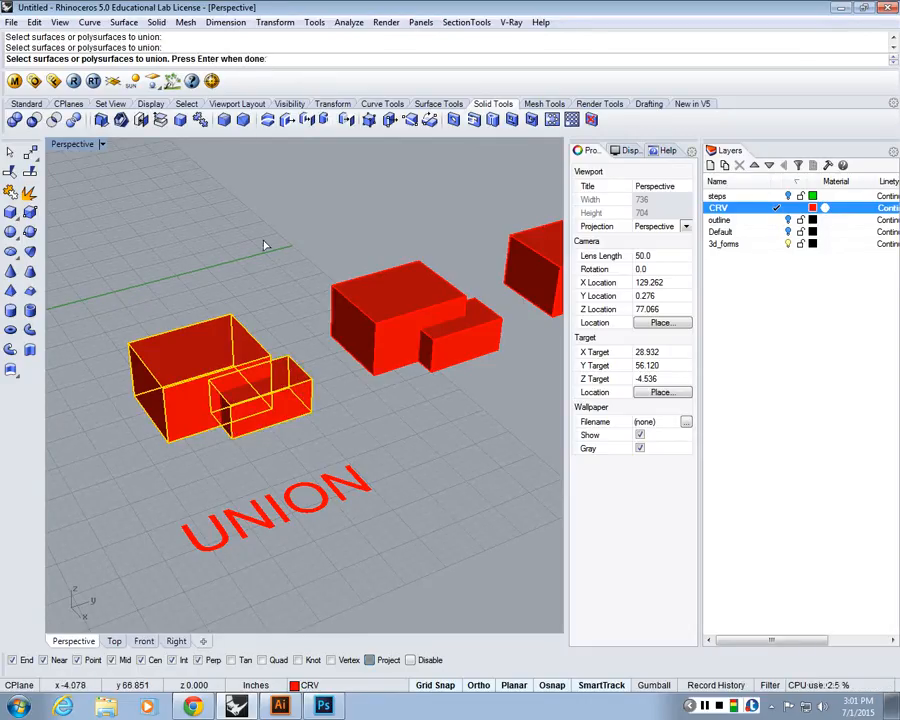
key(Return)
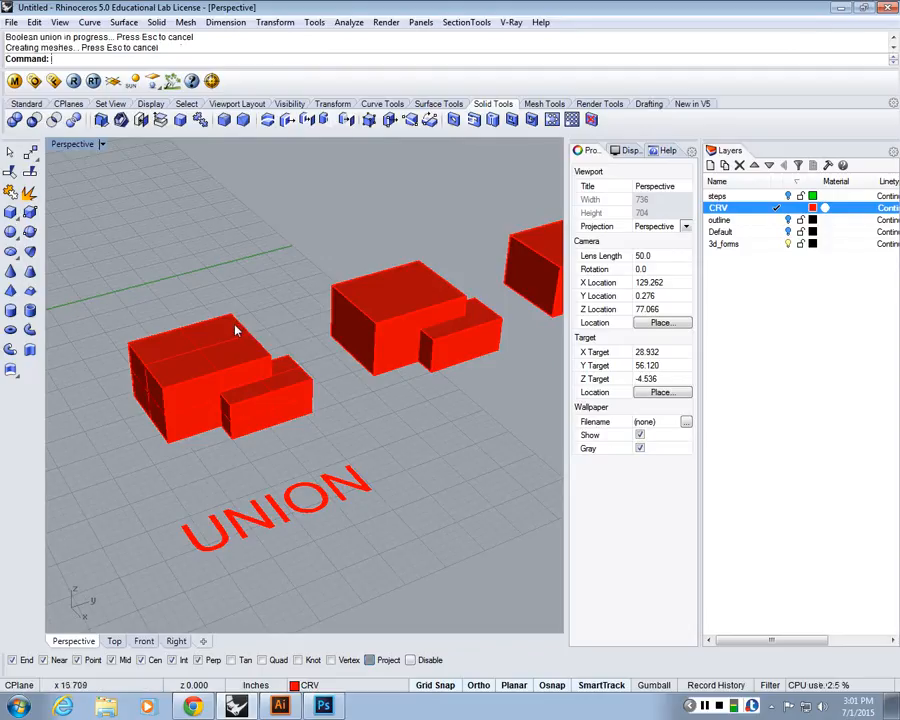
- Select the united solid and examine from several angles how the two box volumes meet
click(263, 373)
scroll(263, 373, up, 2)
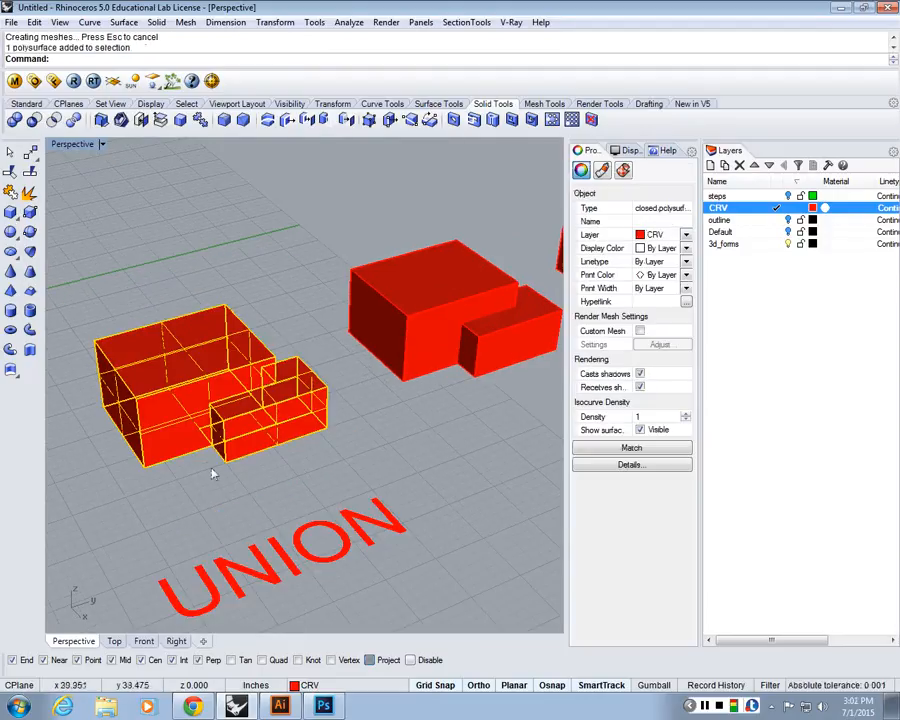
scroll(213, 474, up, 3)
right_drag(225, 480, 245, 418)
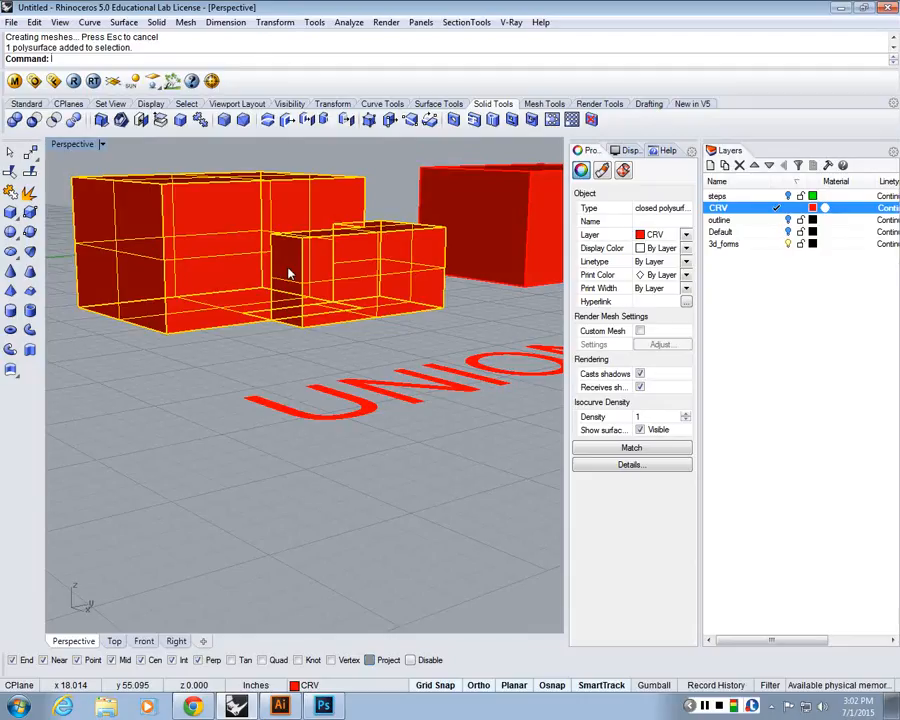
right_drag(289, 273, 299, 302)
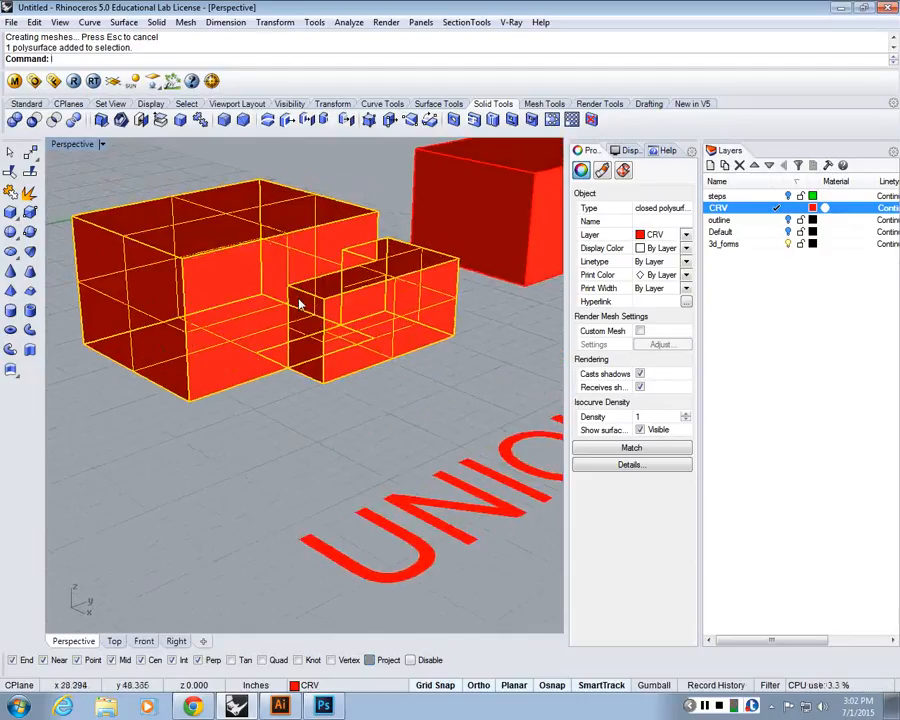
click(291, 437)
right_drag(291, 437, 323, 263)
click(323, 263)
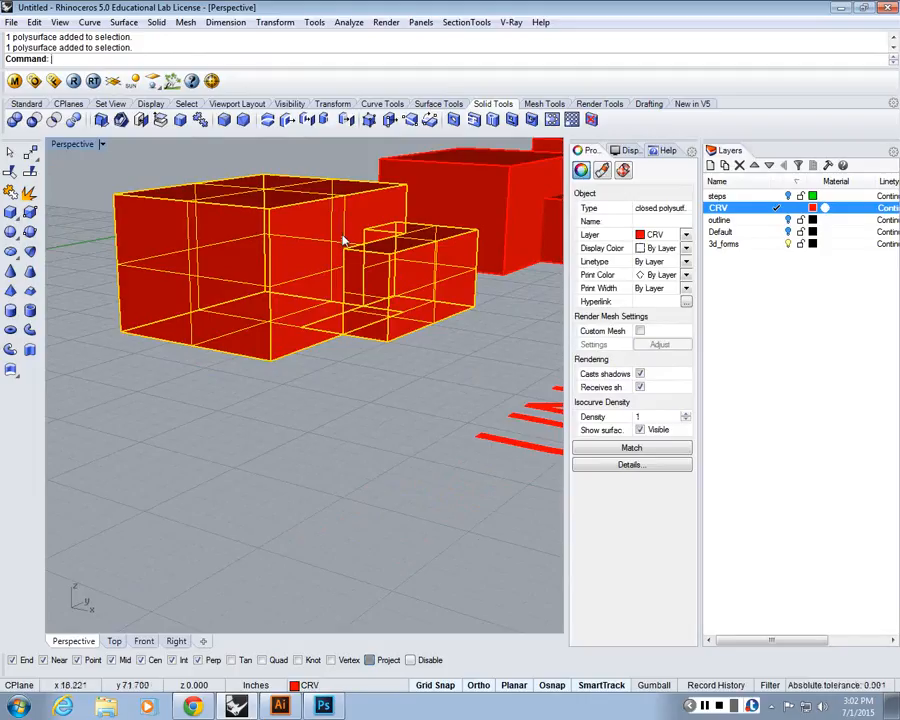
- Copy the UNION text along the row to sit in front of the second pair of boxes
scroll(217, 276, down, 7)
right_drag(230, 290, 211, 440)
click(211, 440)
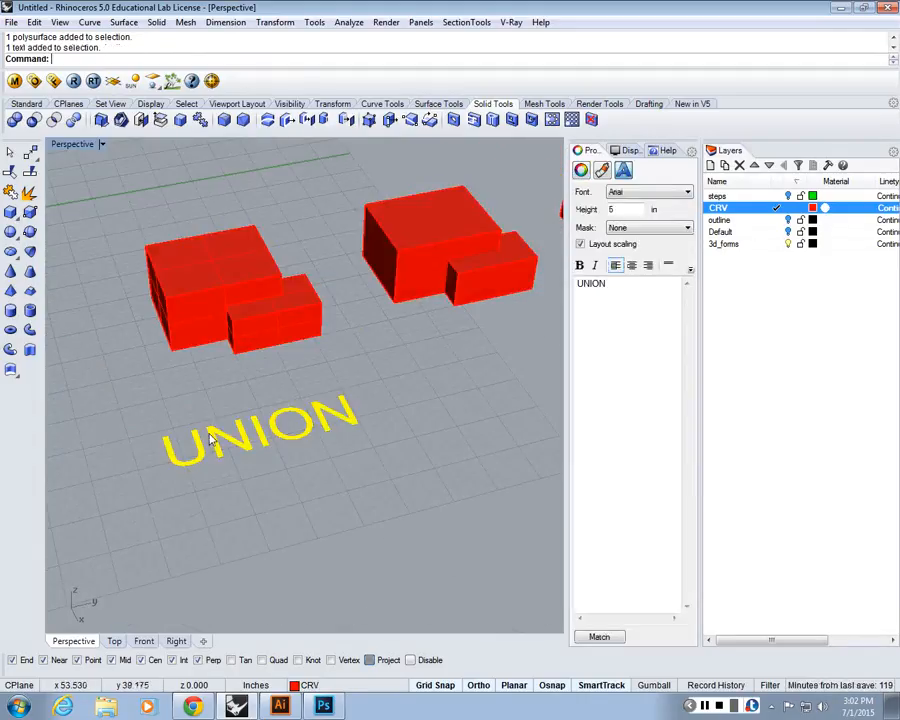
text(Cop)
key(Return)
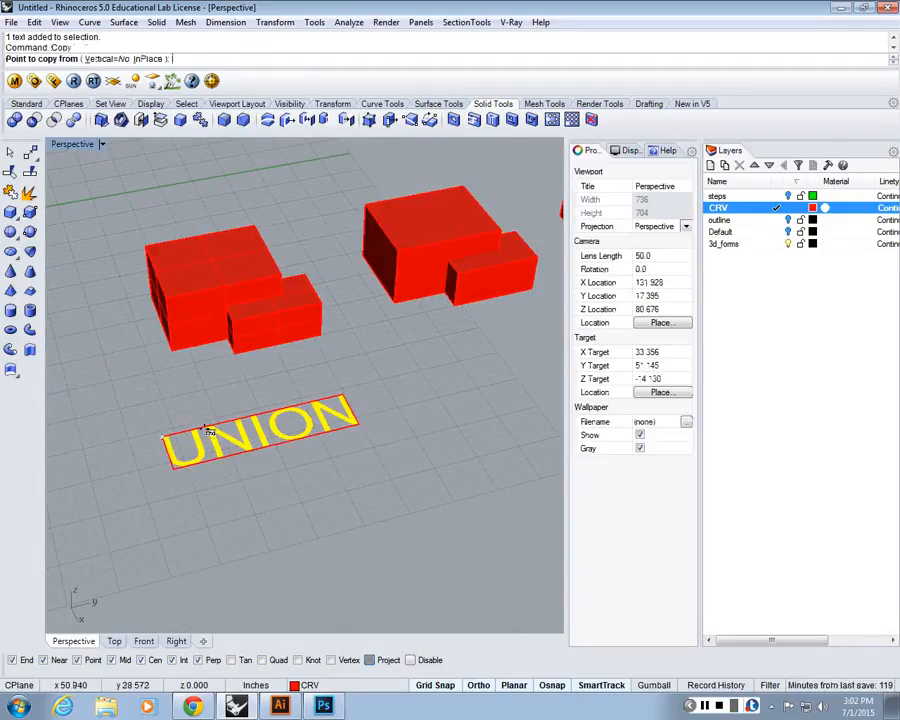
scroll(206, 431, down, 2)
click(235, 494)
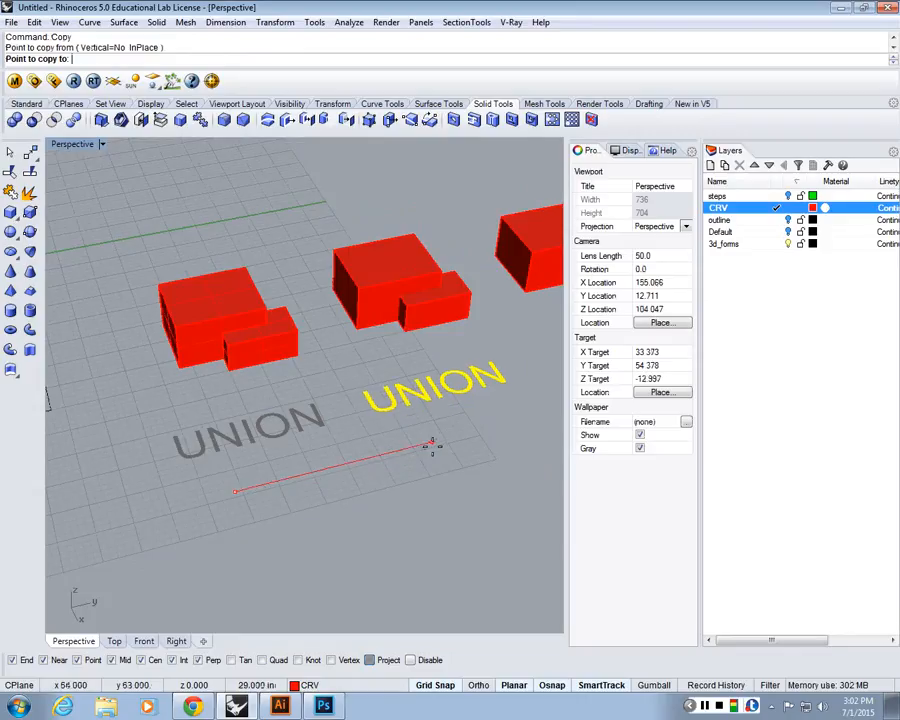
click(444, 441)
key(Return)
- Change the copied label's text in front of the second box pair to DIFFERENCE
scroll(352, 379, down, 8)
scroll(352, 379, up, 5)
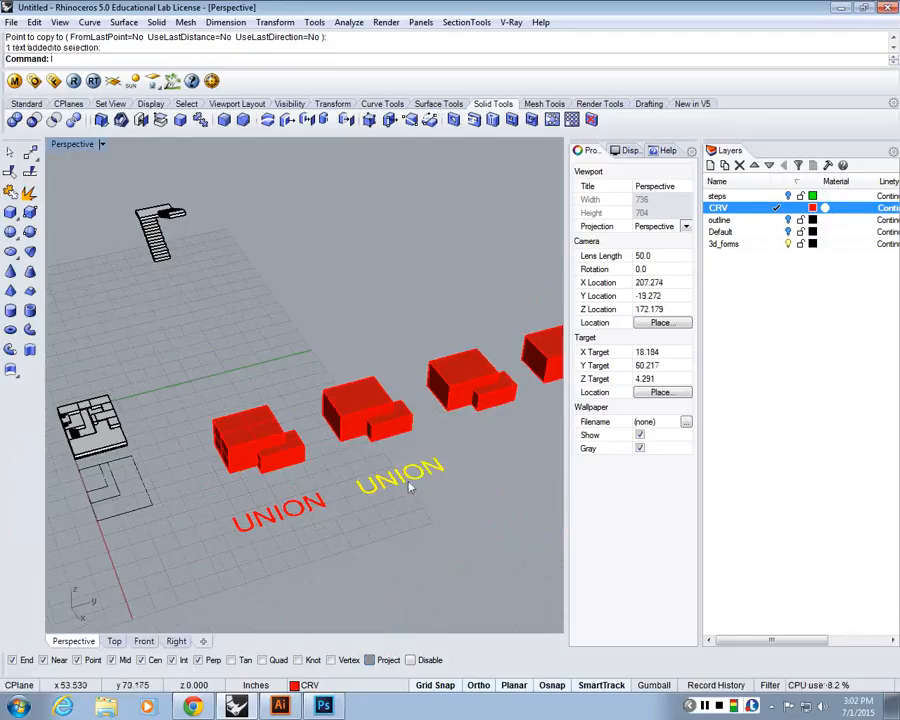
double_click(408, 484)
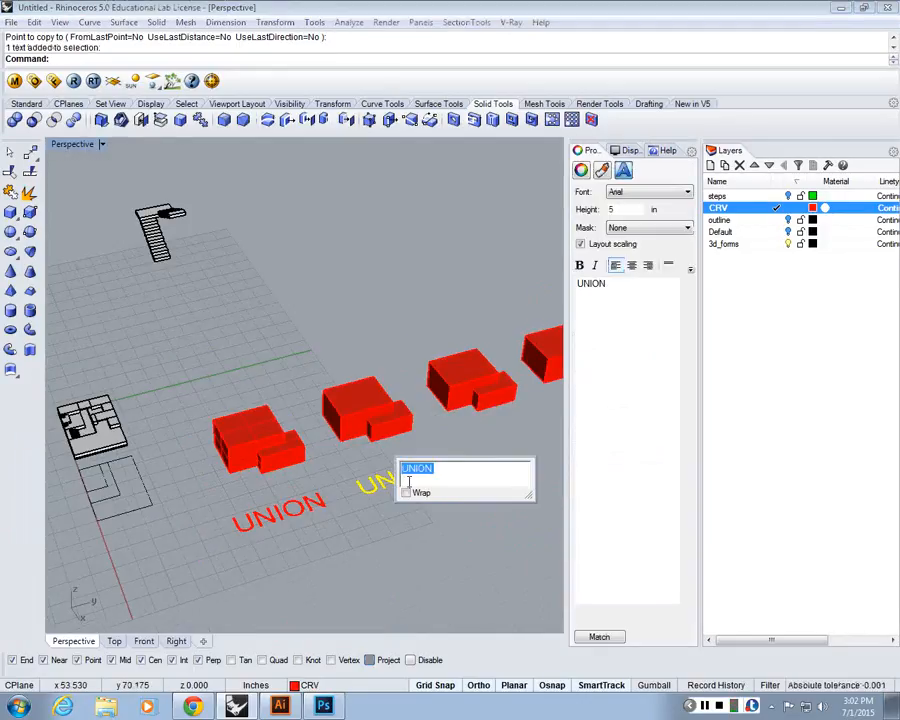
text(DIFFERENCE)
click(432, 520)
- Scale the UNION and DIFFERENCE labels uniformly by a factor of 0.7 from a point between them
scroll(448, 468, up, 4)
scroll(428, 463, down, 6)
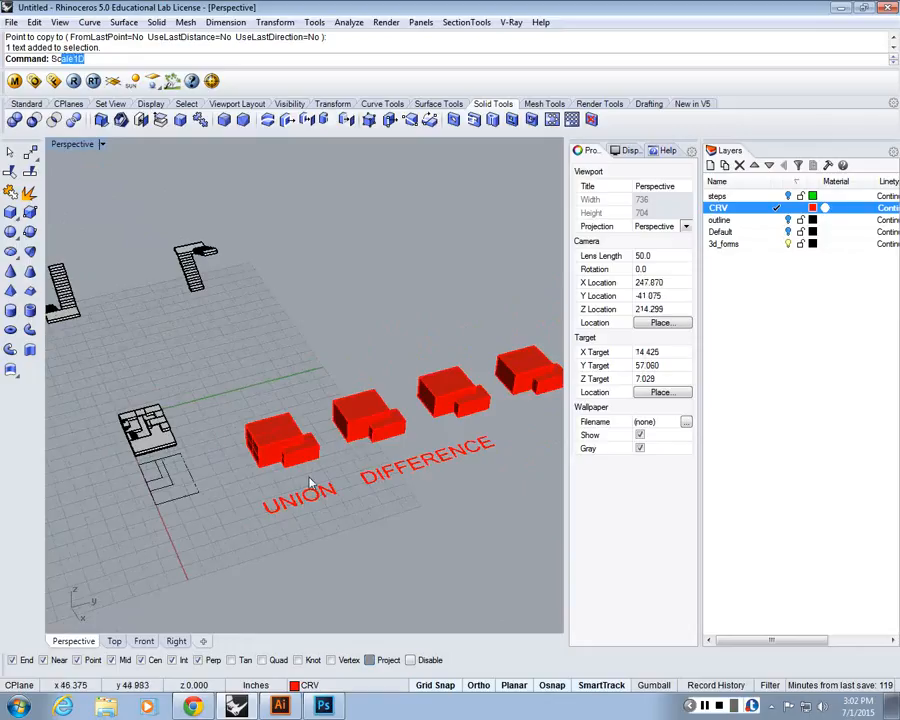
text(ale)
key(Return)
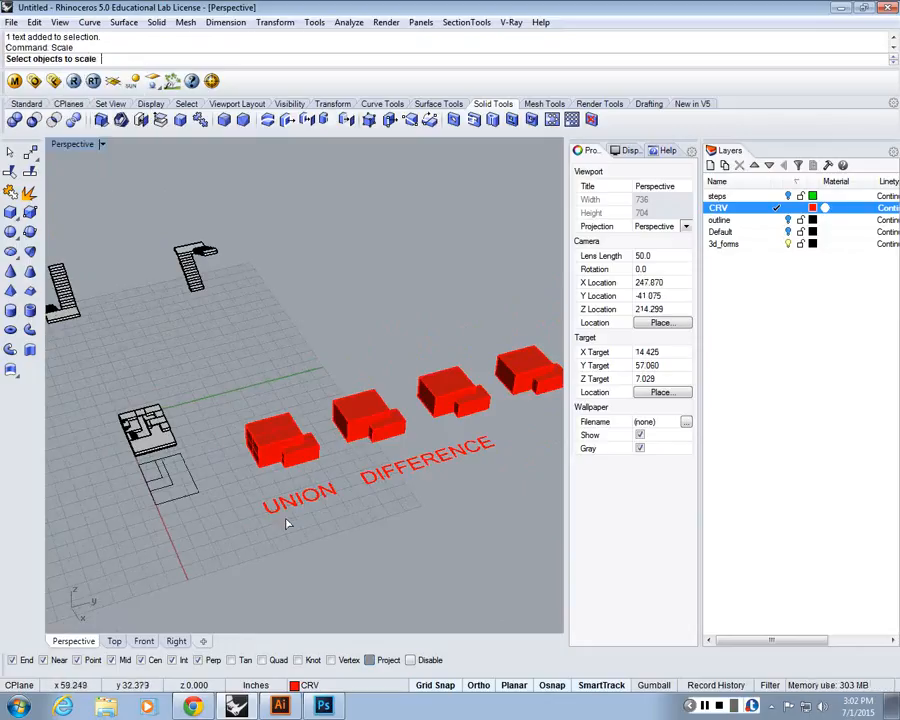
click(312, 505)
click(366, 477)
key(Return)
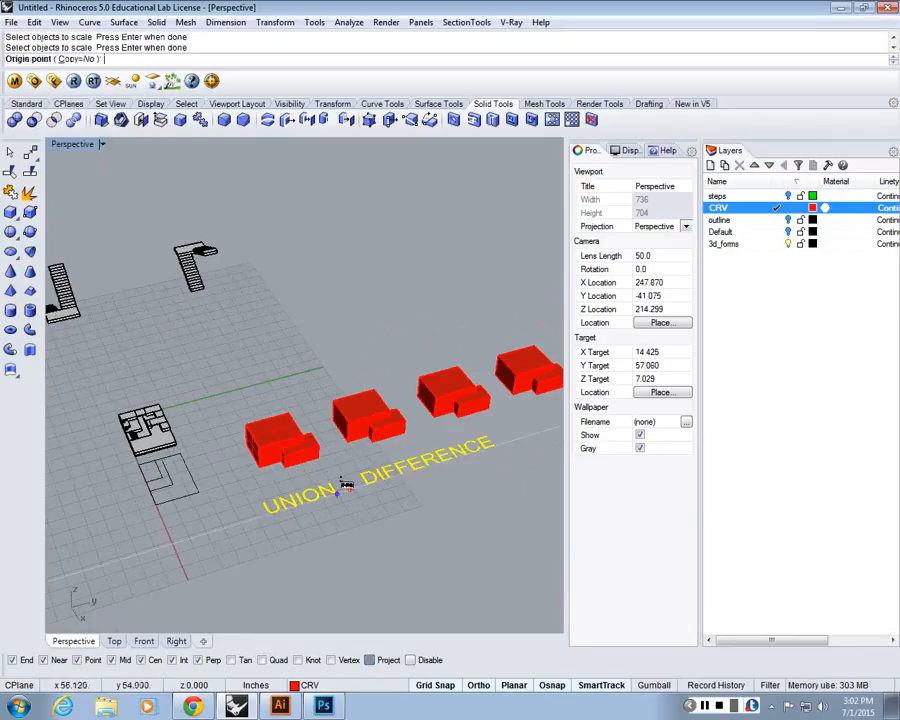
click(349, 487)
text(7)
key(Return)
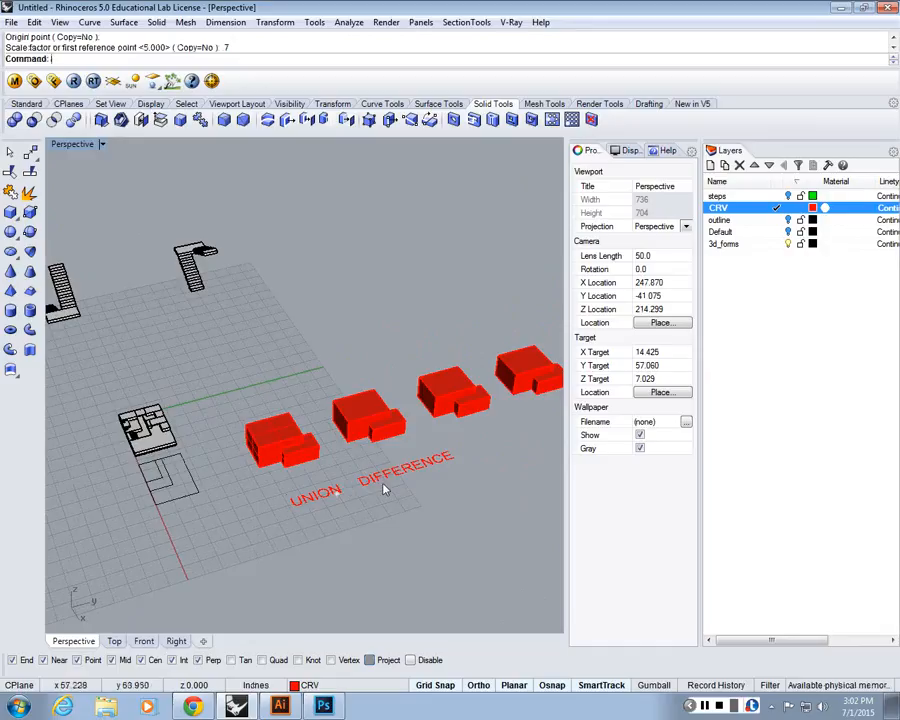
- Subtract the small box from the large box behind the DIFFERENCE label with a Boolean difference, deleting the input
scroll(390, 440, up, 3)
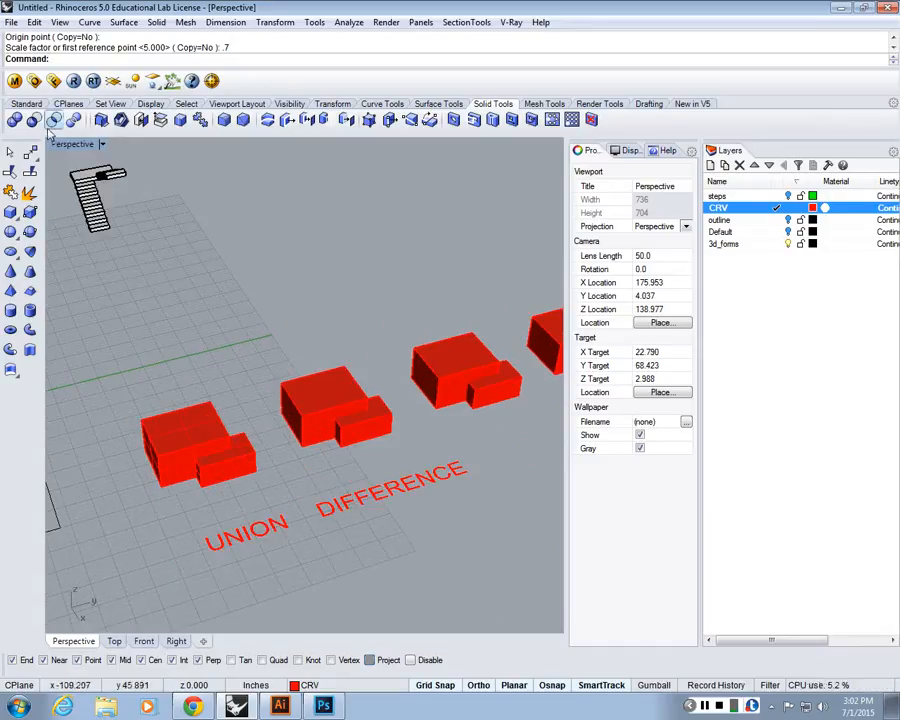
click(53, 81)
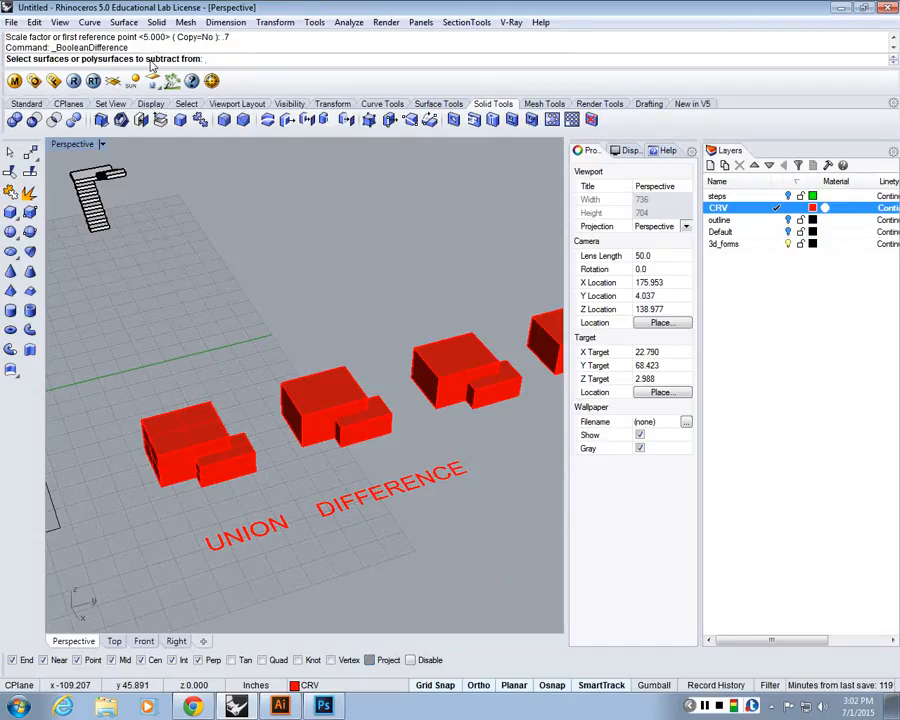
scroll(362, 442, up, 3)
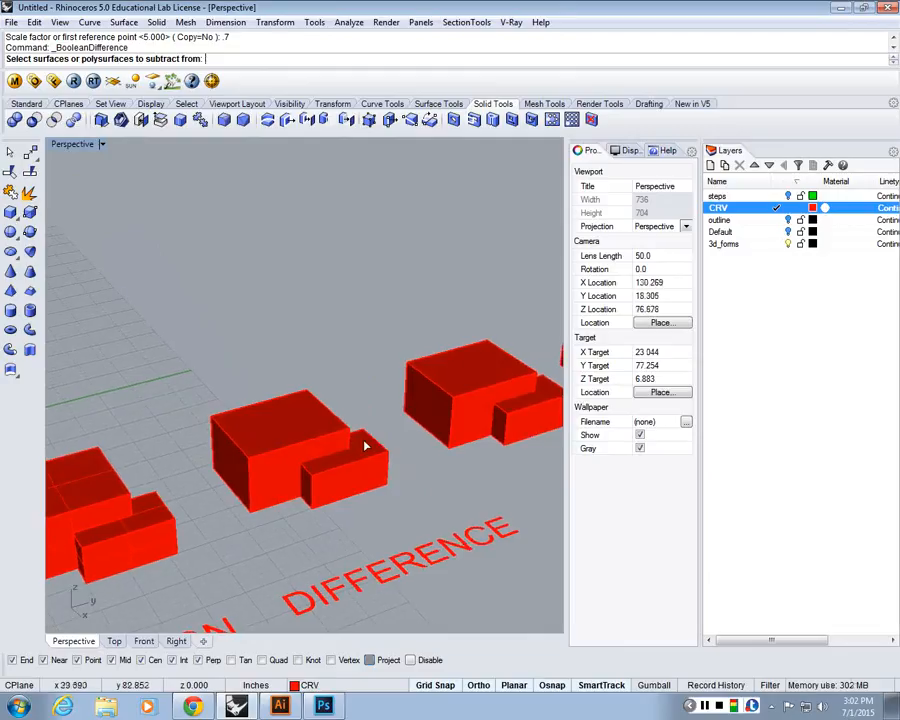
click(314, 433)
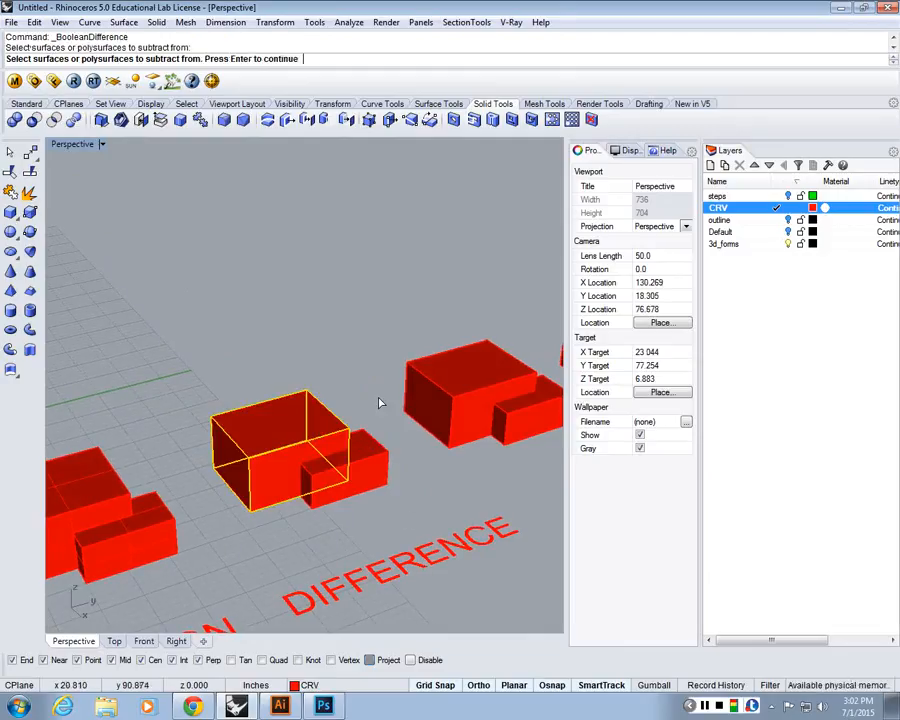
key(Return)
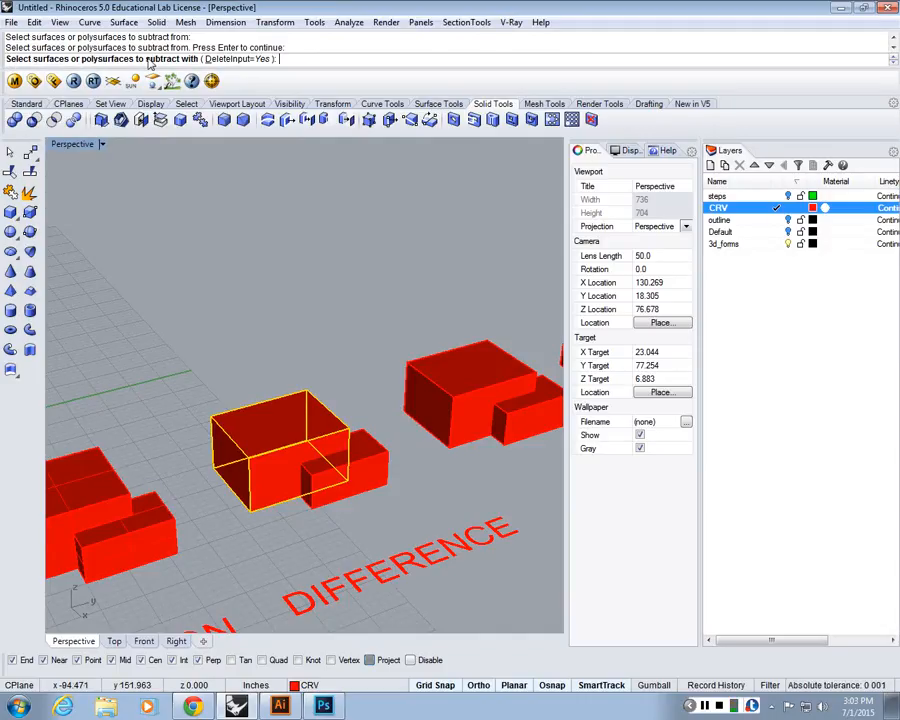
scroll(368, 464, up, 3)
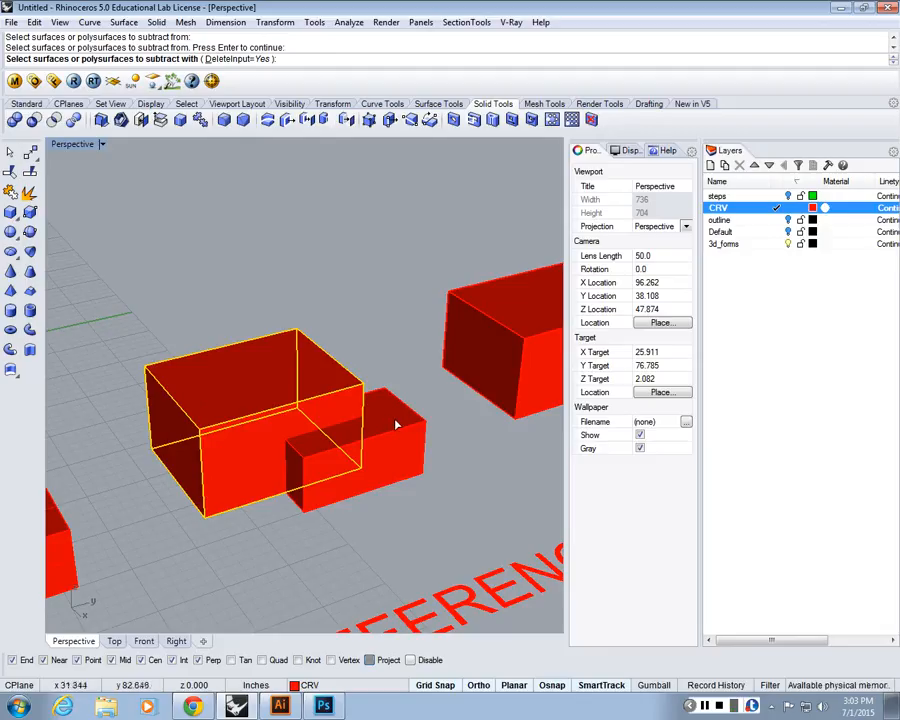
click(411, 438)
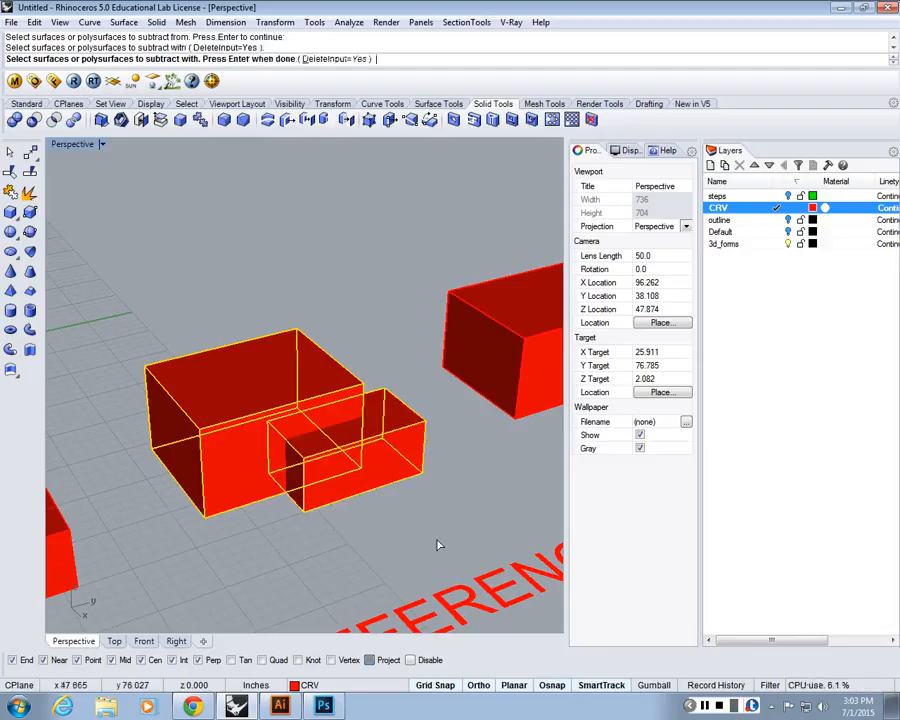
key(Return)
right_drag(436, 540, 419, 521)
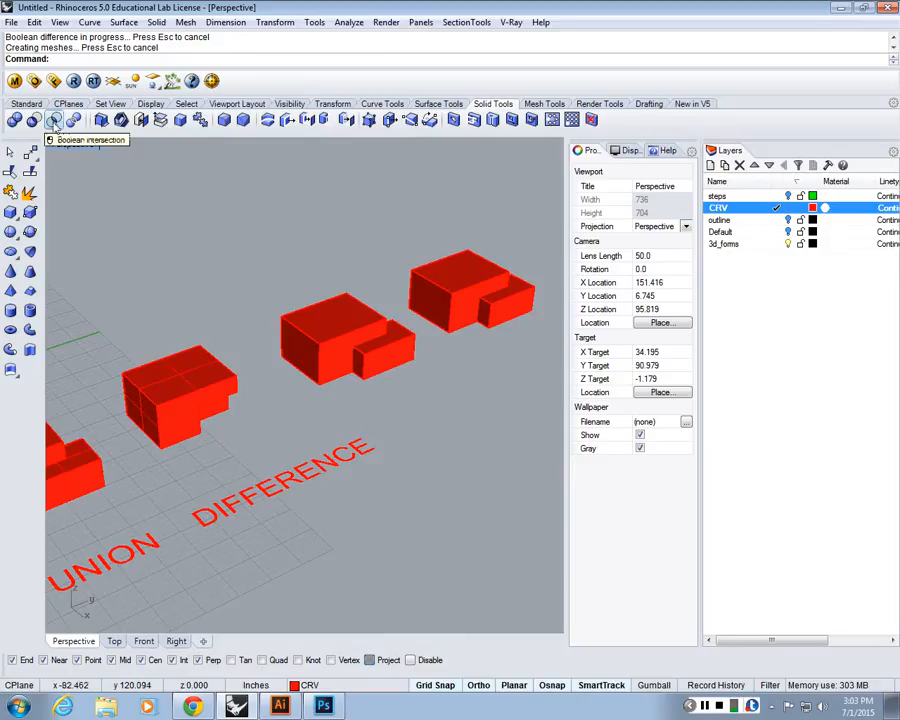
- Copy the DIFFERENCE text further along the row, past its own end, as a third label
click(252, 502)
text(copy)
key(Return)
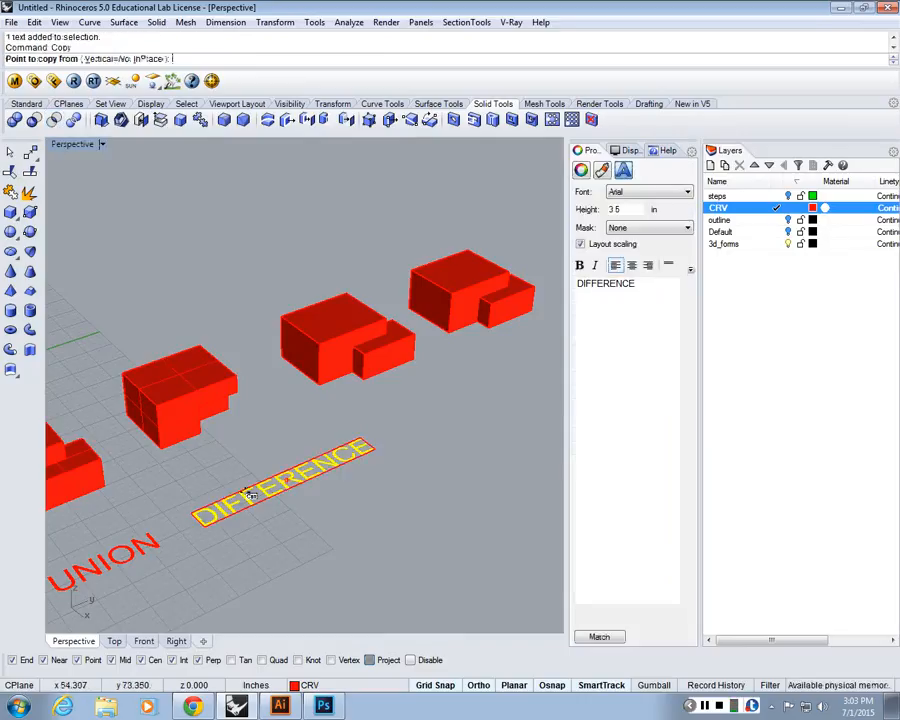
click(297, 567)
click(482, 461)
key(Return)
- Change the third label's text to INTERSECTION
double_click(462, 411)
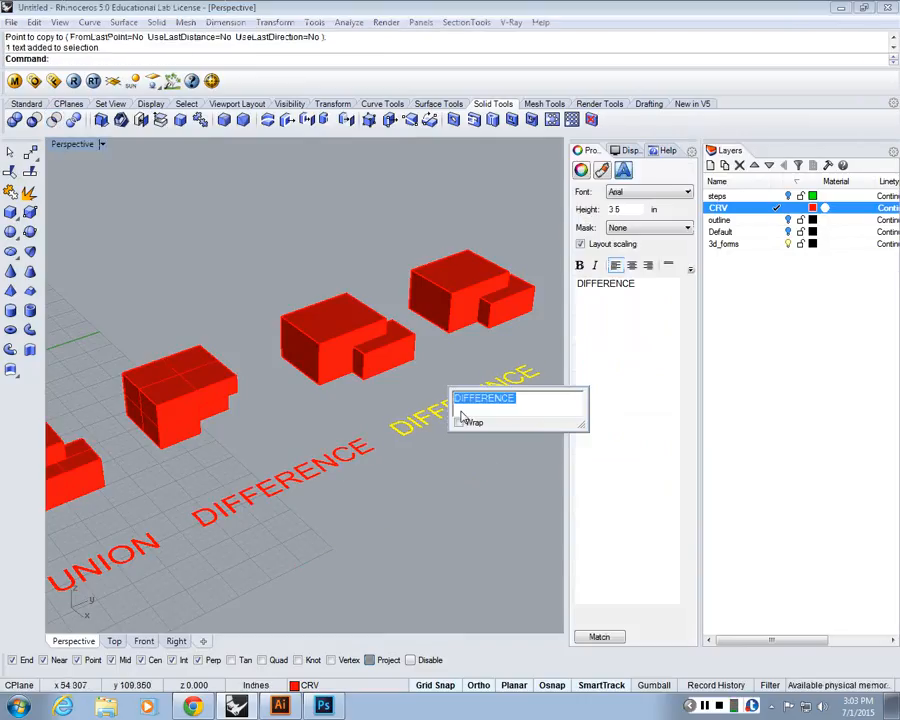
text(INTERSECTION)
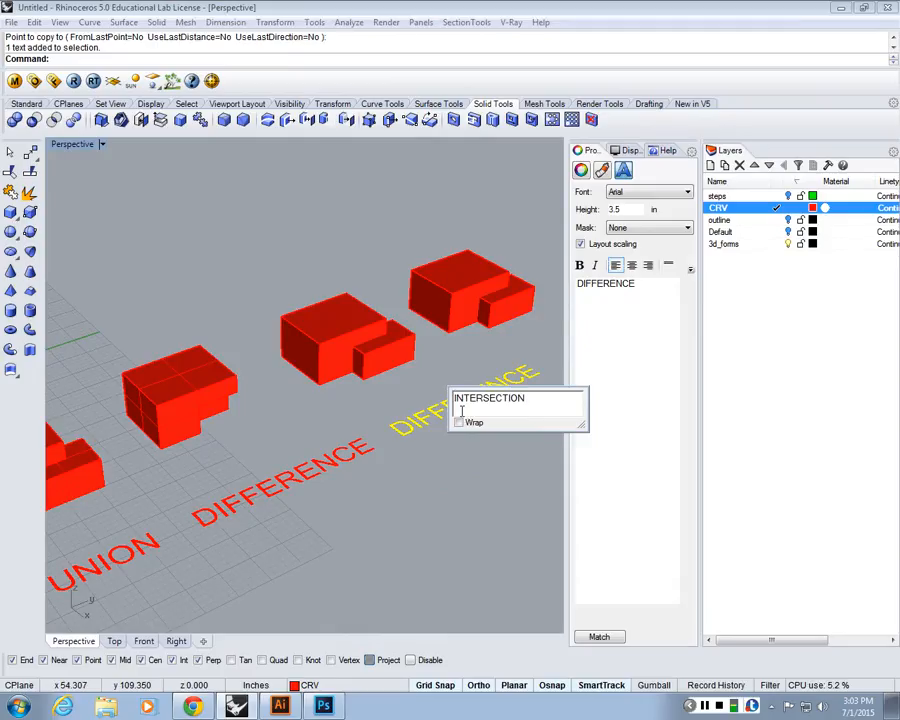
click(389, 467)
scroll(389, 467, down, 6)
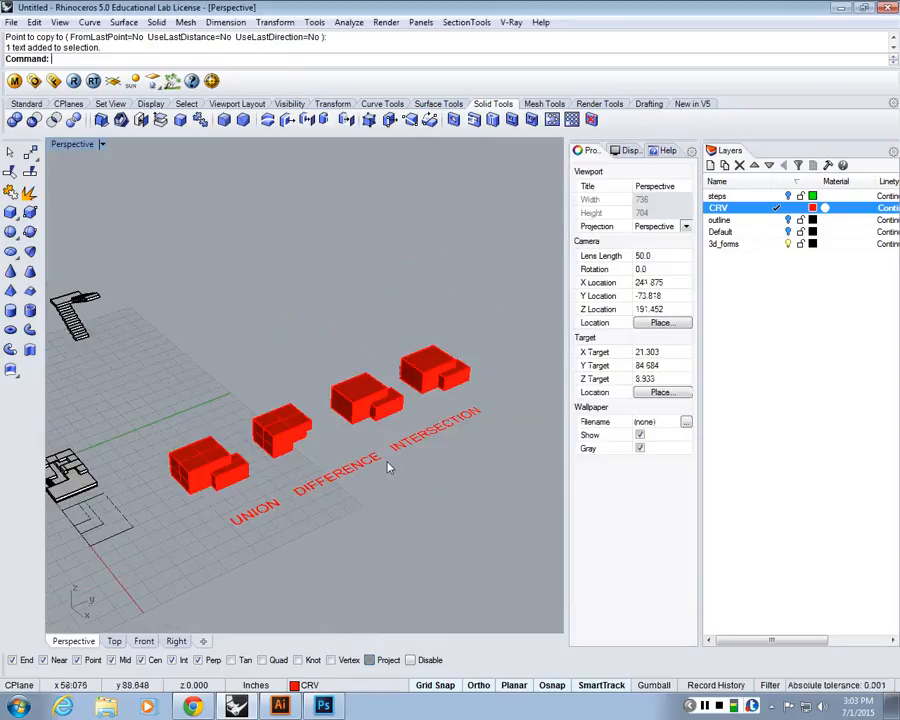
text(Scale1D)
key(Return)
key(Escape)
- Scale the UNION, DIFFERENCE and INTERSECTION labels uniformly by a factor of 0.7 from a point on the DIFFERENCE label
text(Sc)
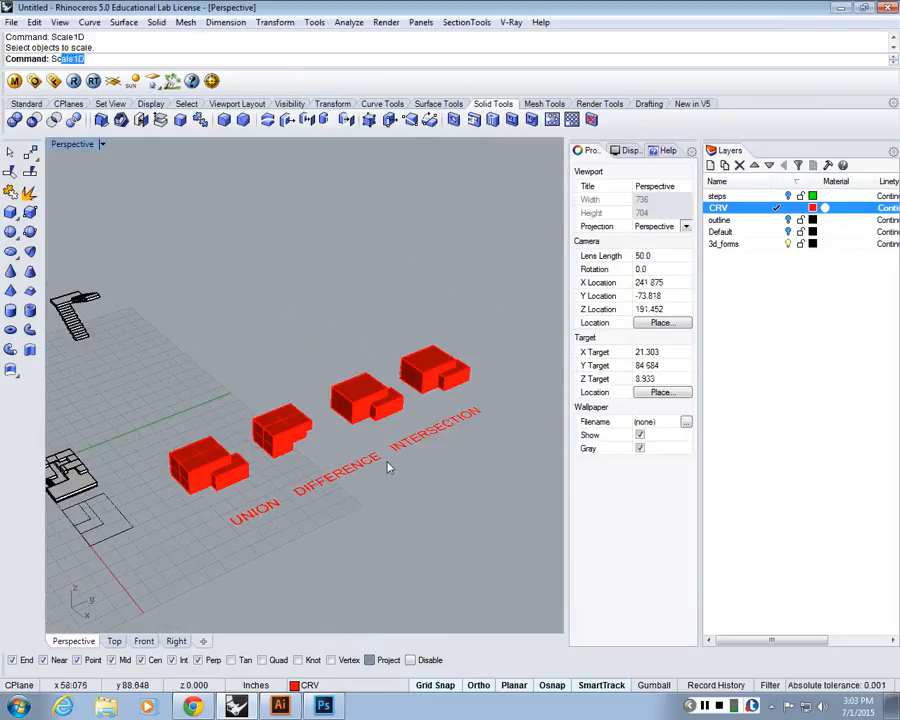
text(ale)
key(Return)
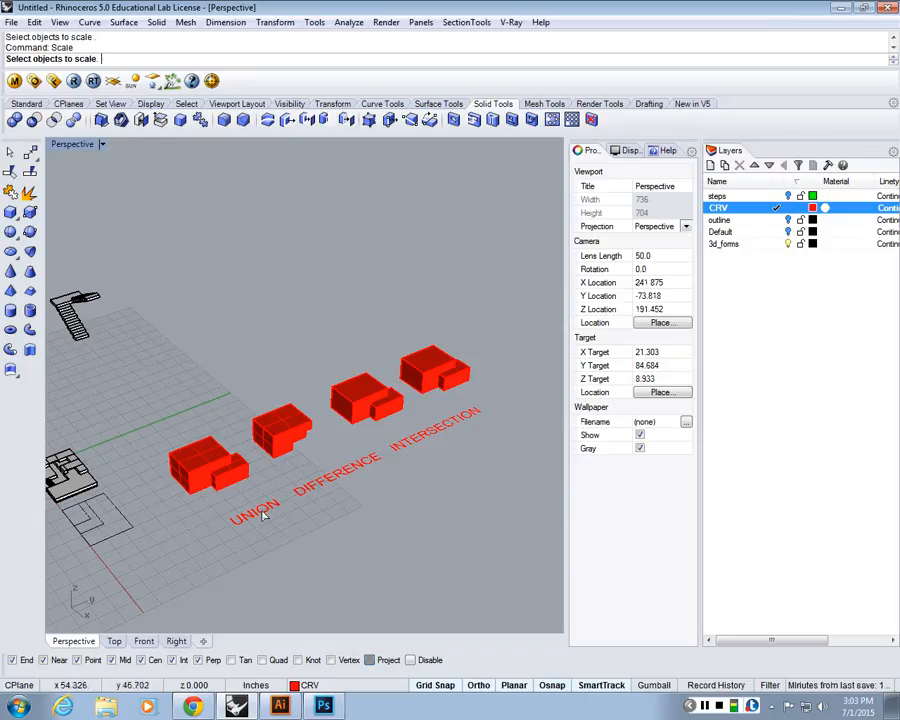
click(262, 513)
key(Return)
click(330, 473)
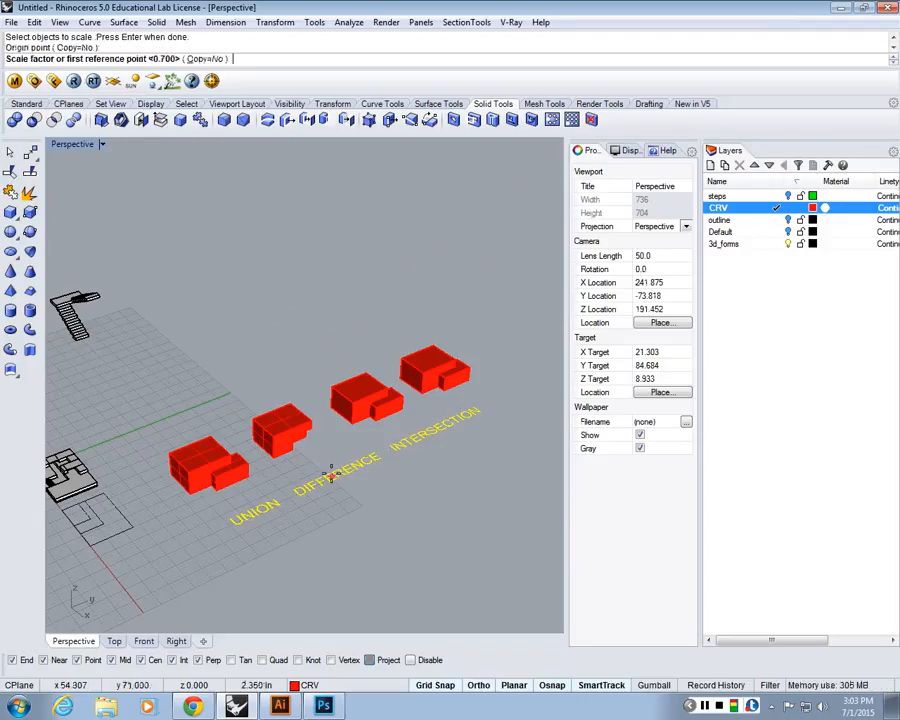
text(.7)
key(Return)
- Move the UNION label about 11 inches along the row, away from DIFFERENCE and towards the first solid
click(280, 500)
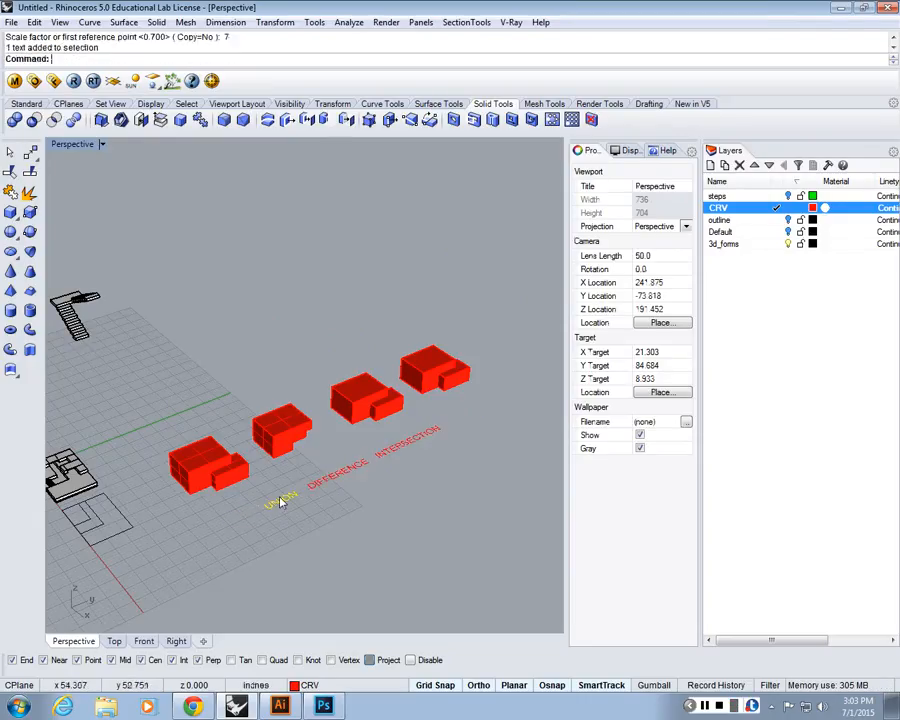
text(m)
key(Return)
click(331, 525)
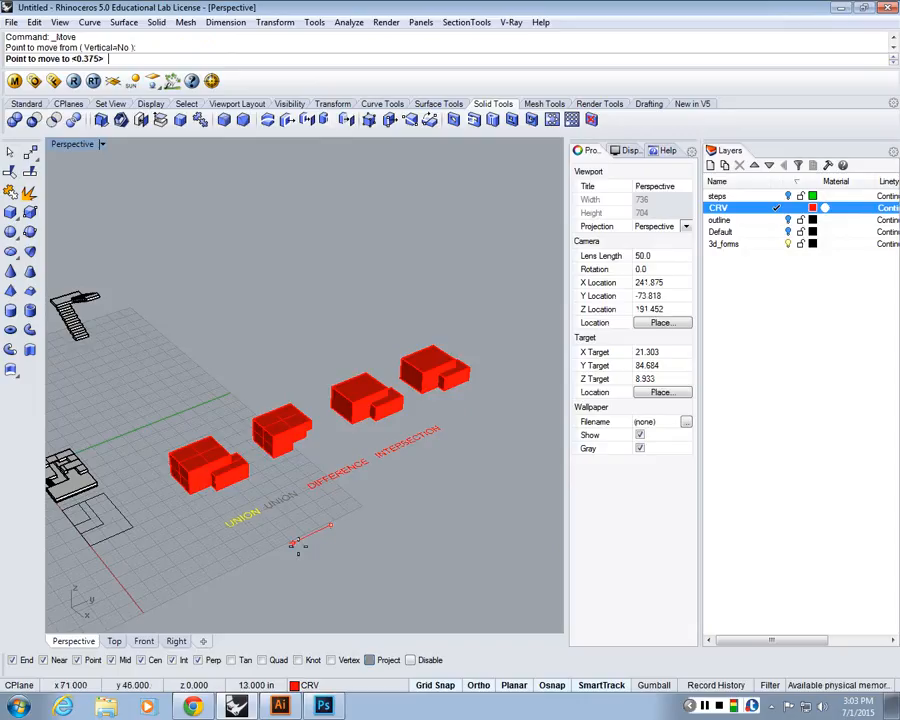
click(297, 545)
- Move the DIFFERENCE label slightly along the row towards UNION, widening its gap to INTERSECTION
click(345, 487)
text(m)
key(Return)
click(470, 507)
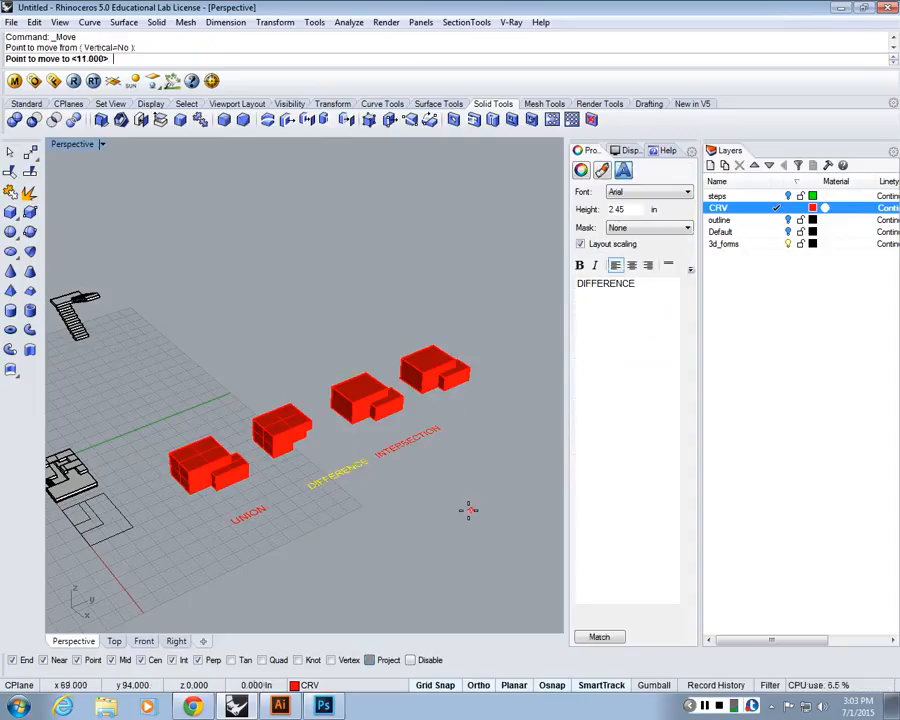
click(455, 510)
- Reduce the third pair of boxes to their shared volume with a Boolean intersection of the large and small box
scroll(460, 500, up, 4)
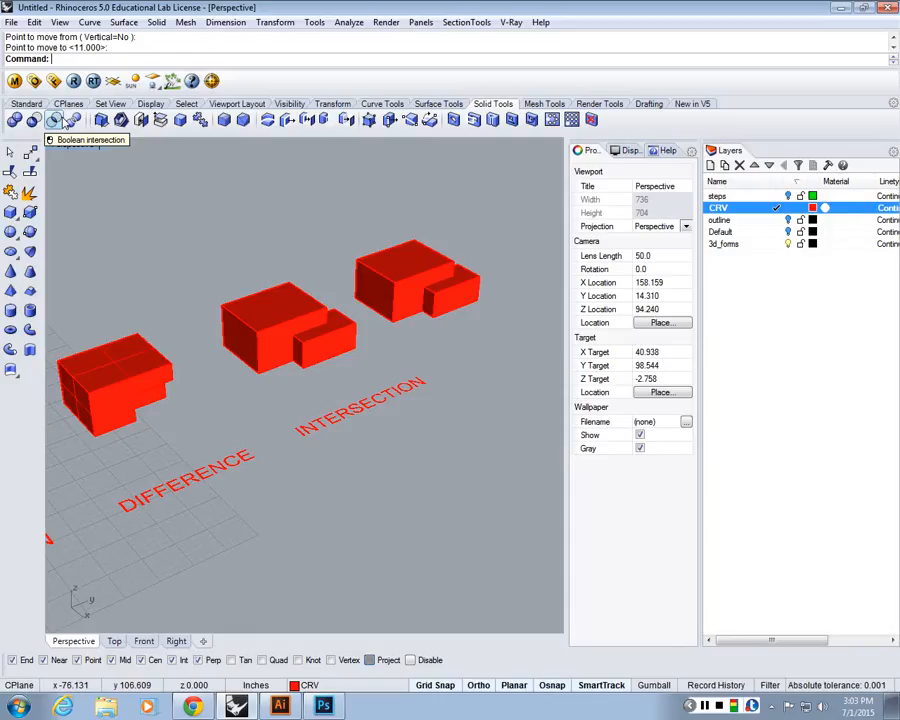
text(BooleanDifference)
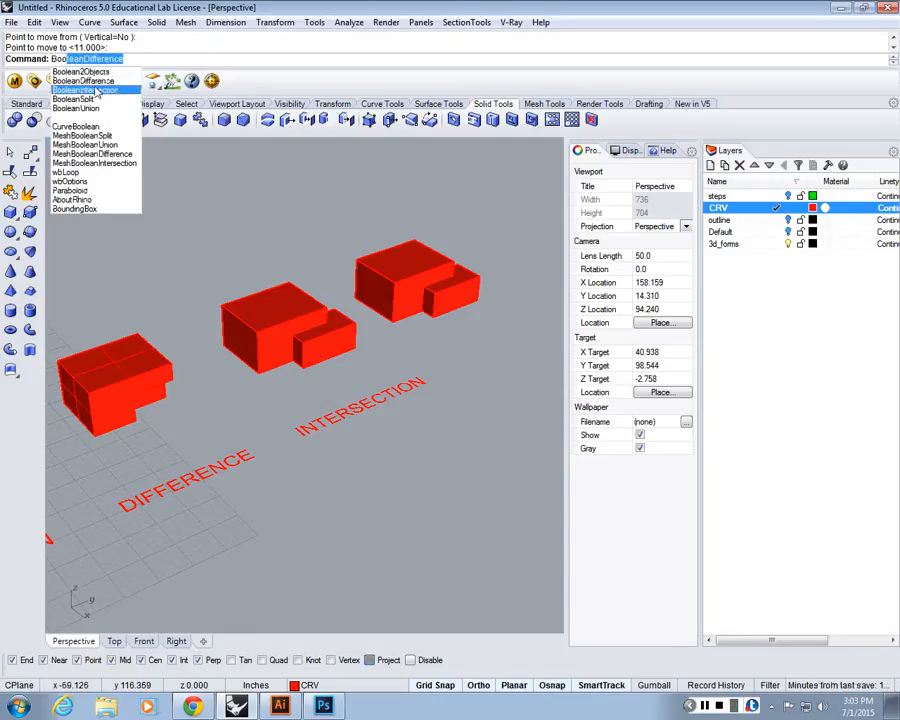
click(105, 99)
text(Boo)
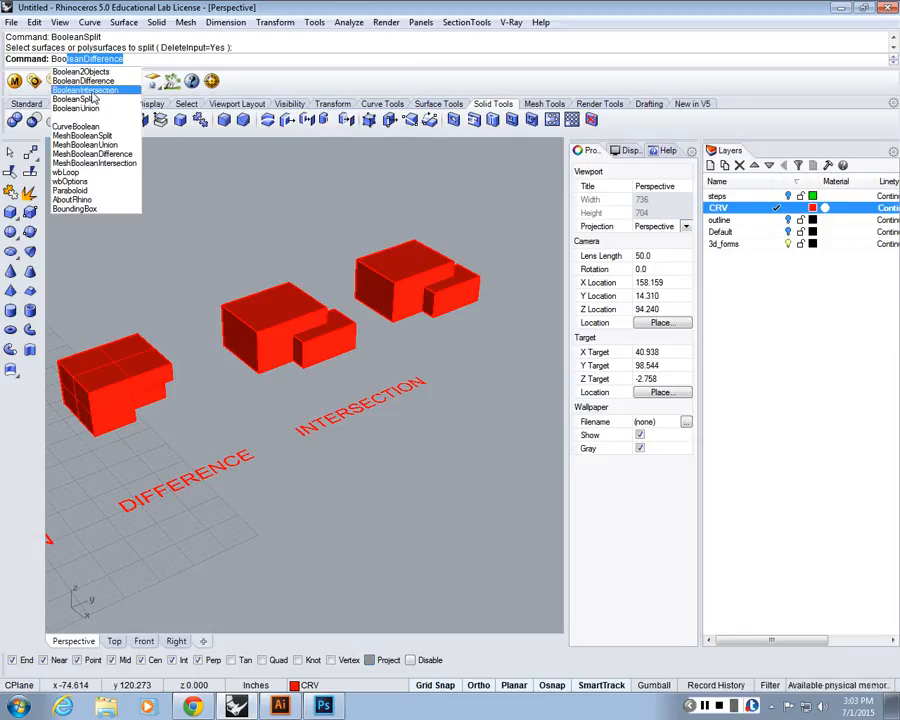
click(86, 90)
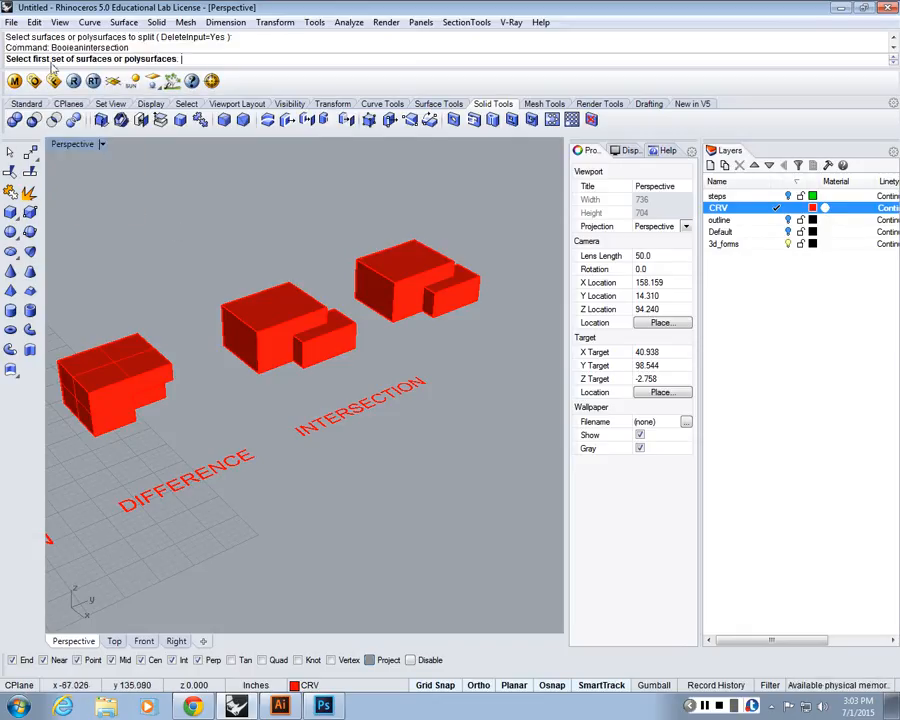
click(285, 296)
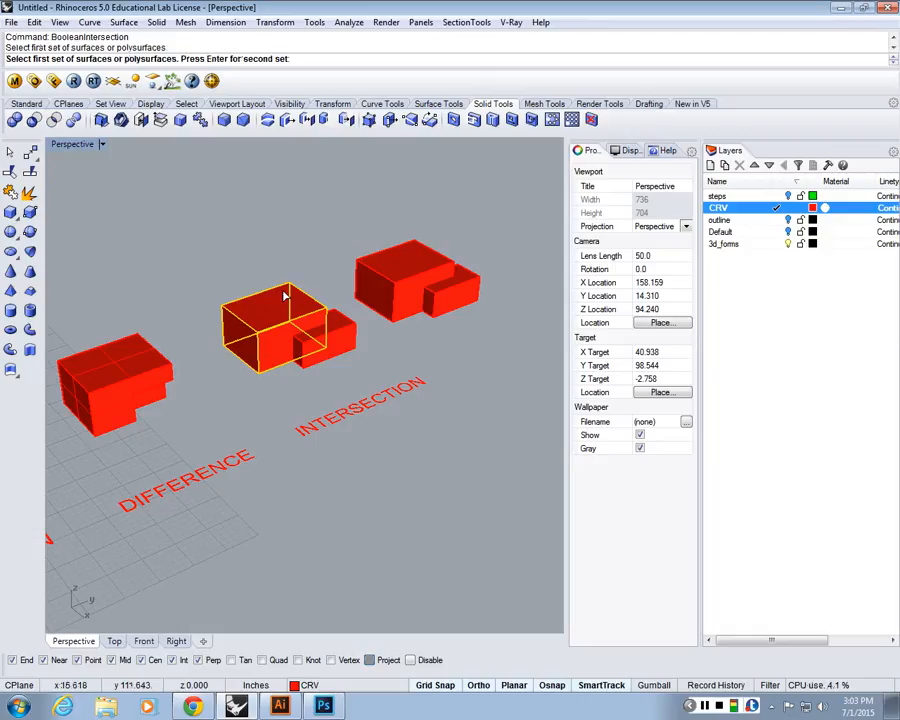
key(Return)
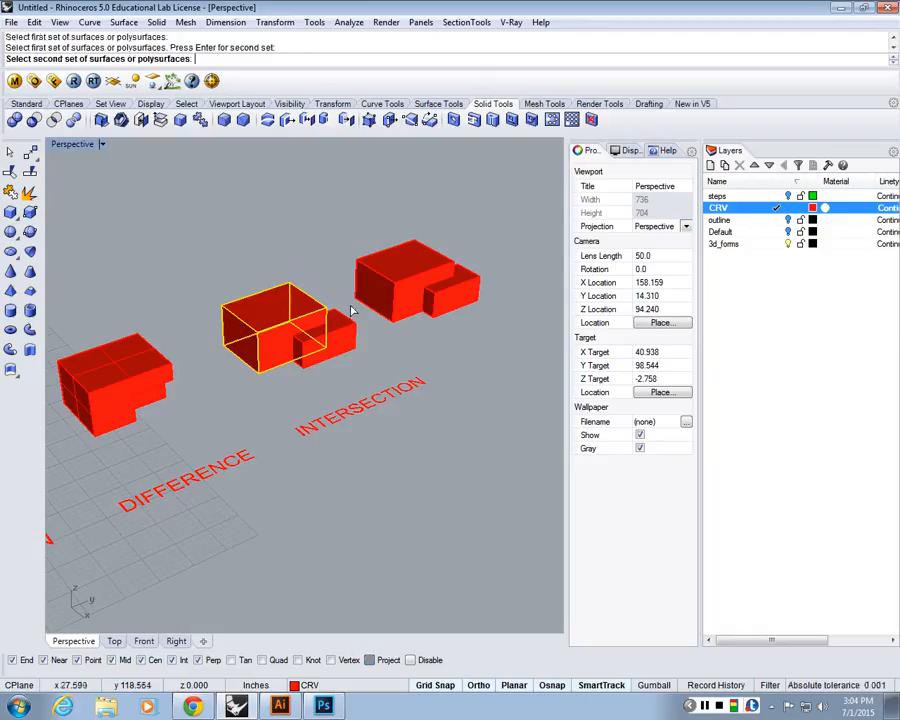
click(347, 326)
key(Return)
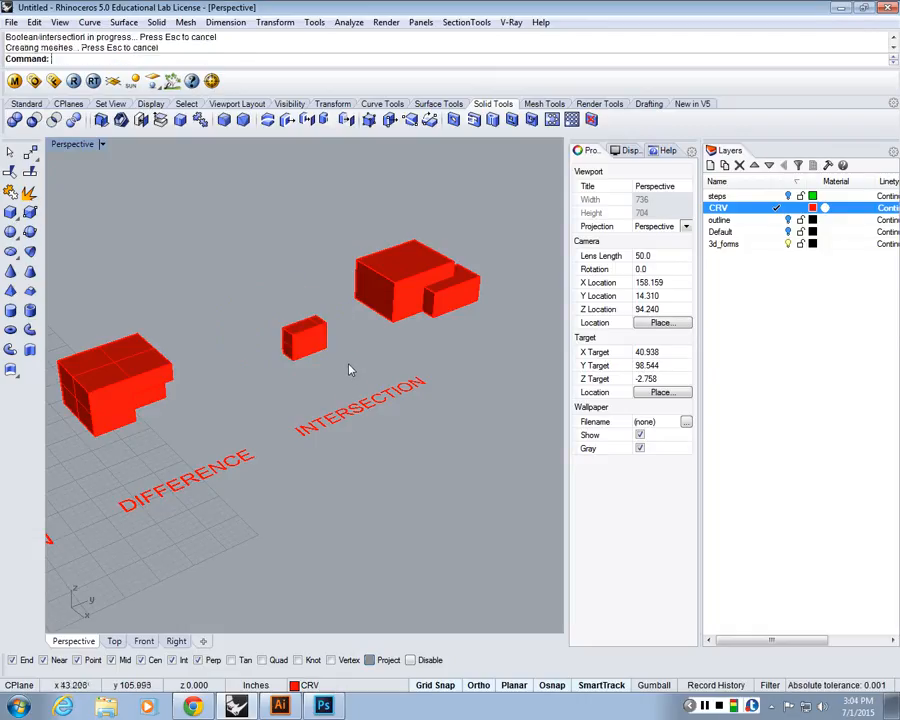
scroll(279, 372, up, 3)
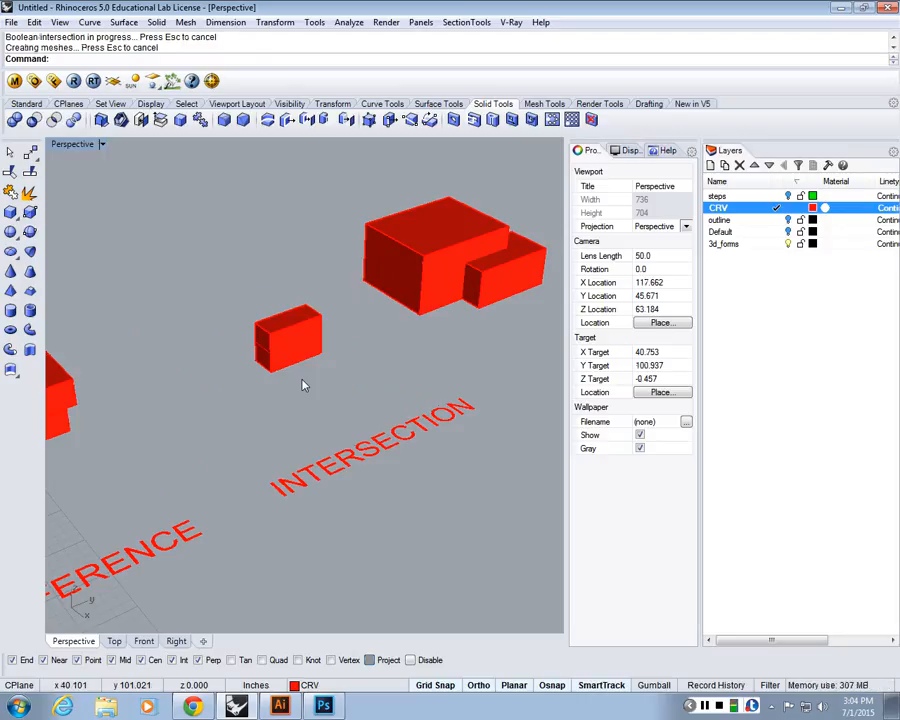
- Copy the INTERSECTION label along the row to a spot in front of the fourth pair of boxes
scroll(231, 358, down, 3)
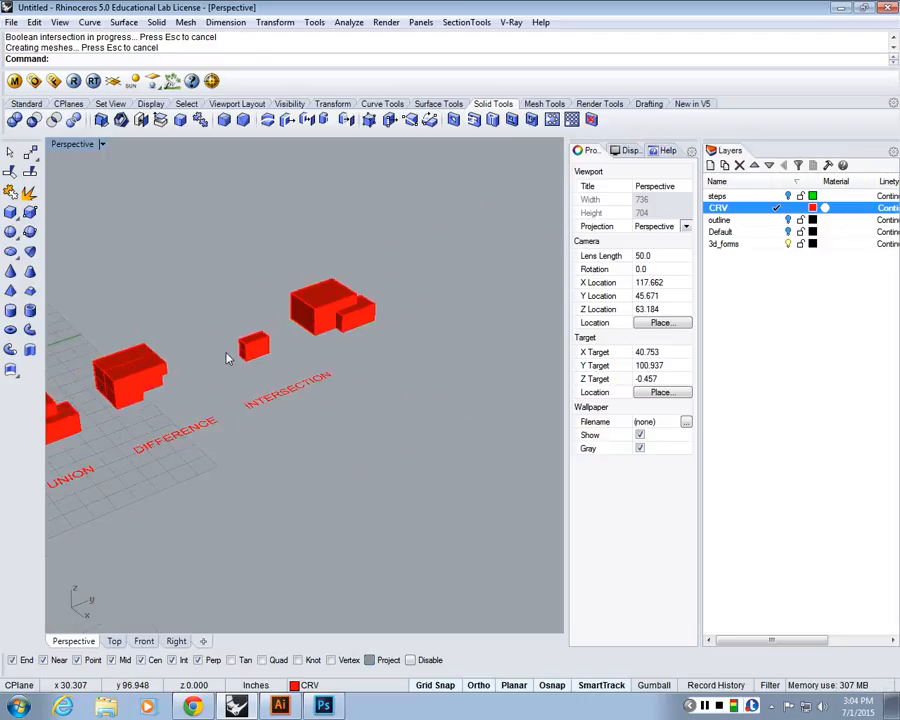
scroll(243, 418, up, 3)
click(243, 418)
scroll(249, 432, down, 3)
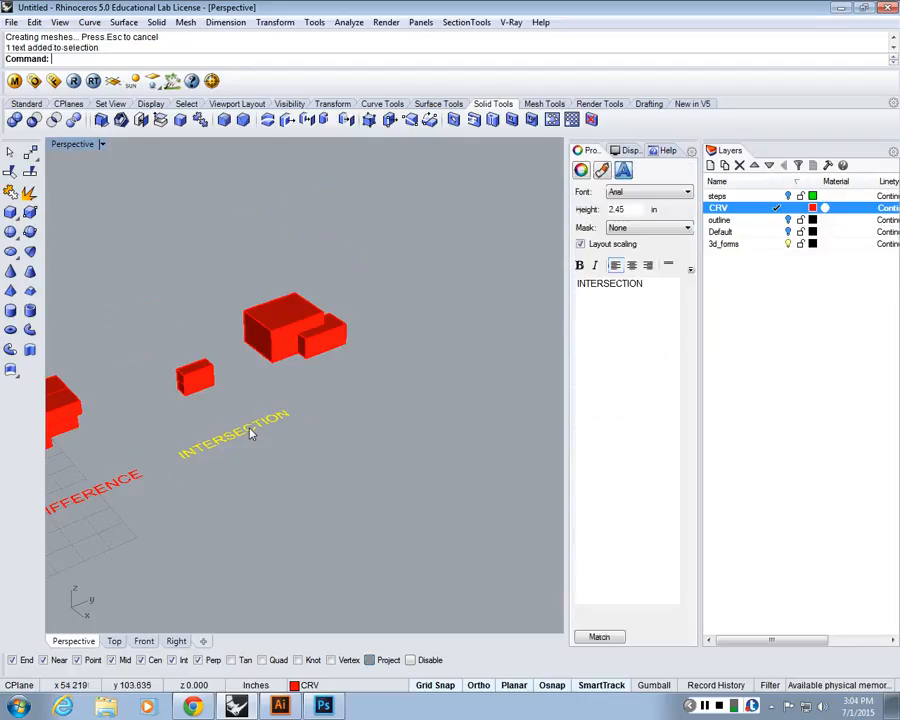
text(Cop)
key(Return)
click(253, 434)
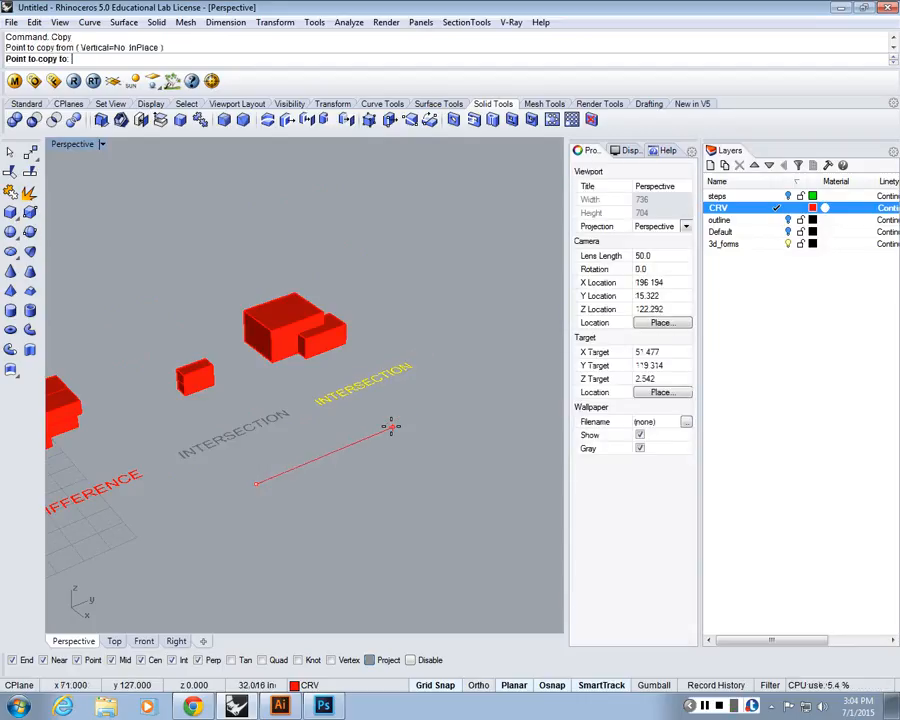
click(388, 393)
key(Return)
- Change the text of the copied label in front of the fourth pair to SPLIT
double_click(384, 393)
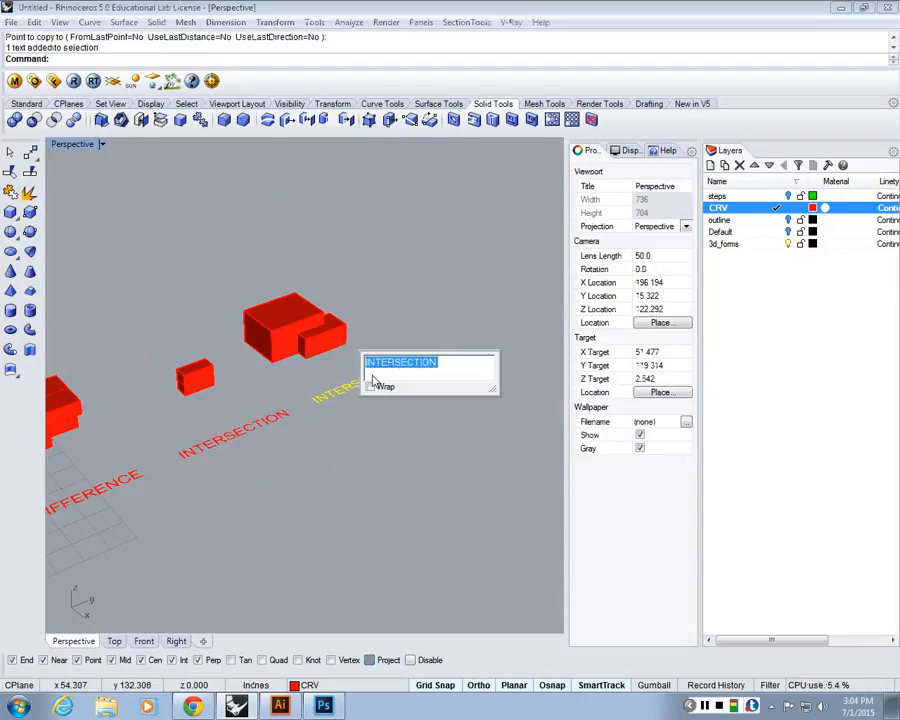
text(SPLIT)
click(229, 535)
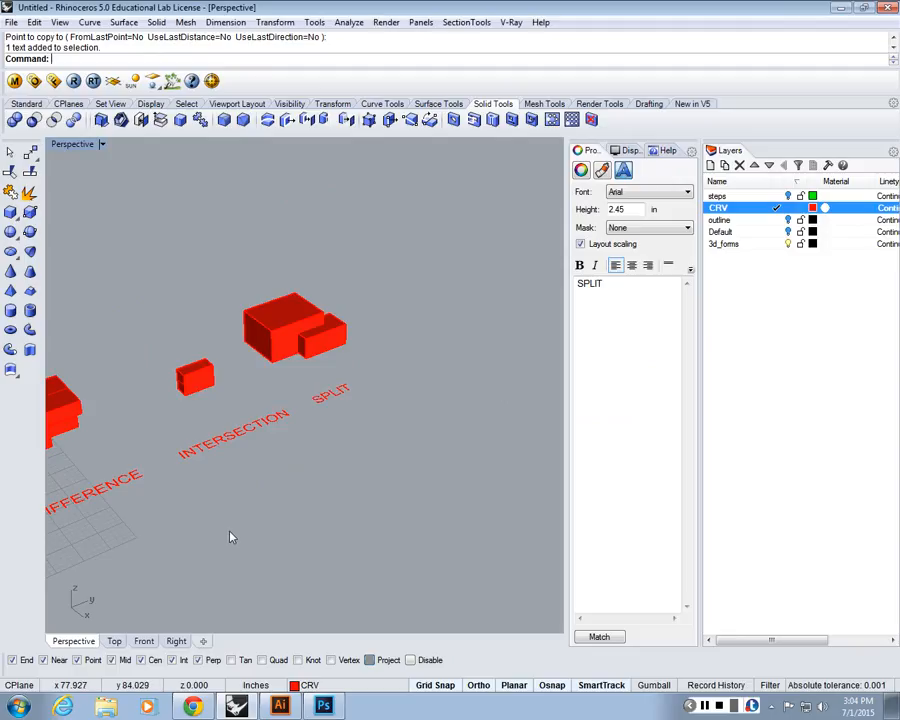
- Boolean split the large box of the fourth pair, using the overlapping small box as the cutter
click(80, 121)
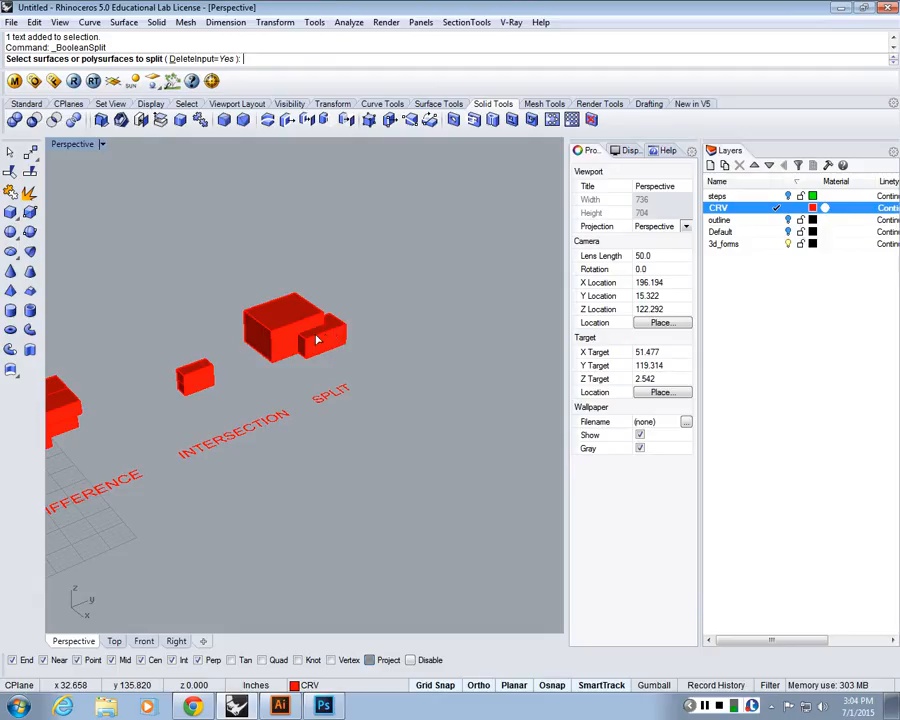
scroll(316, 340, up, 3)
click(293, 314)
scroll(339, 264, up, 2)
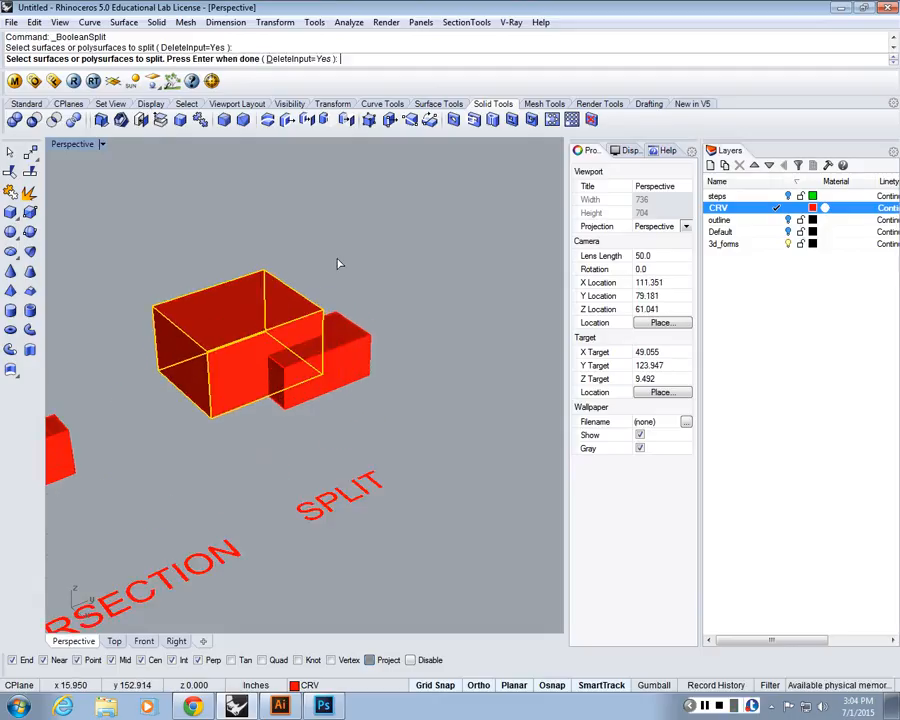
key(Return)
click(372, 325)
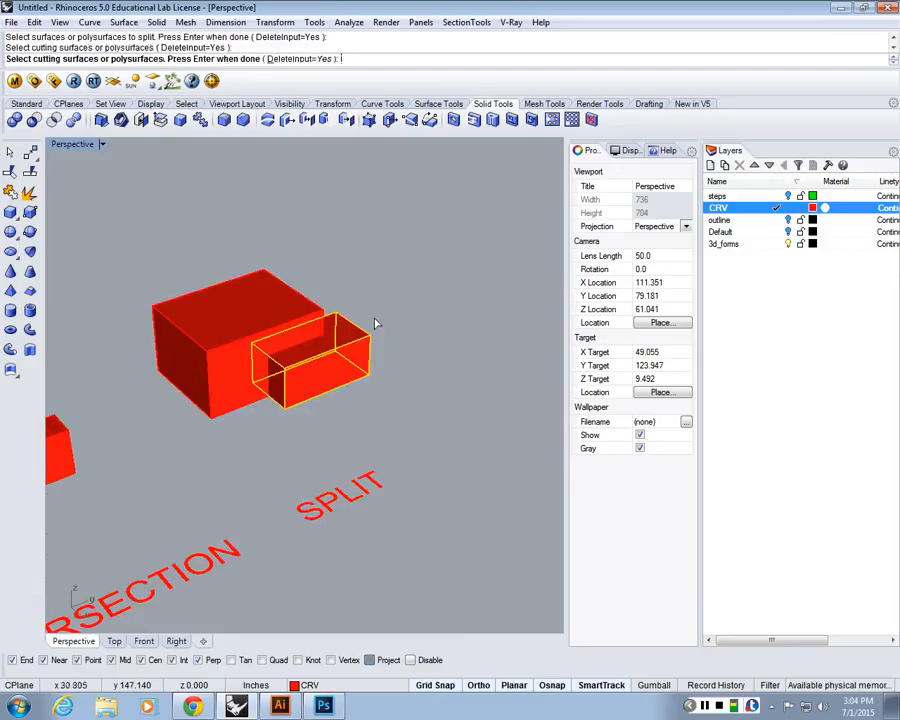
key(Return)
- Delete the small cutting box of the SPLIT example and check the separated corner piece by selecting it
click(362, 376)
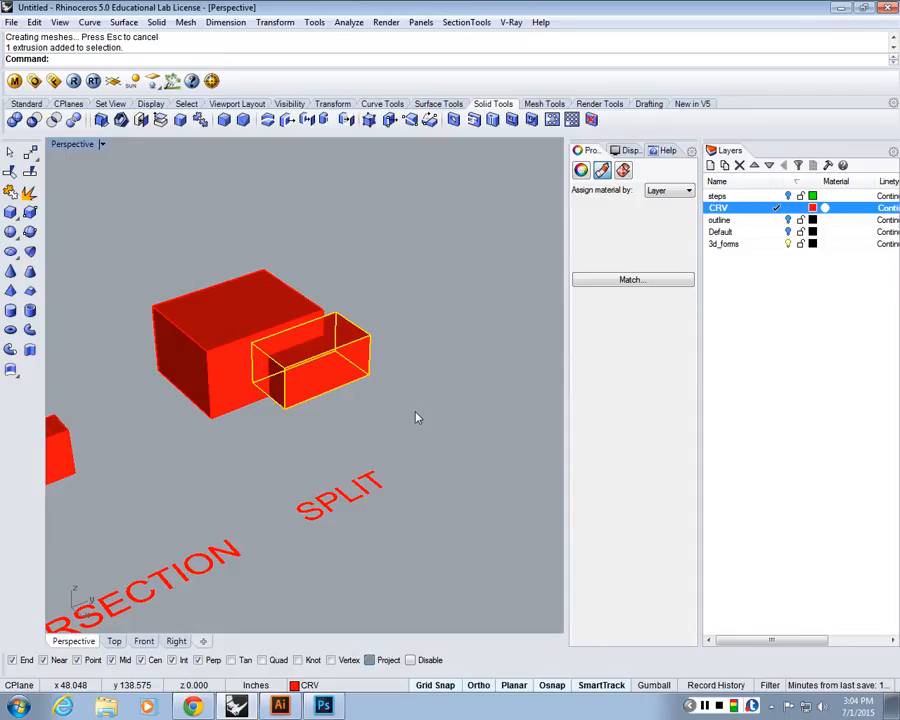
key(Delete)
scroll(301, 366, up, 2)
click(301, 366)
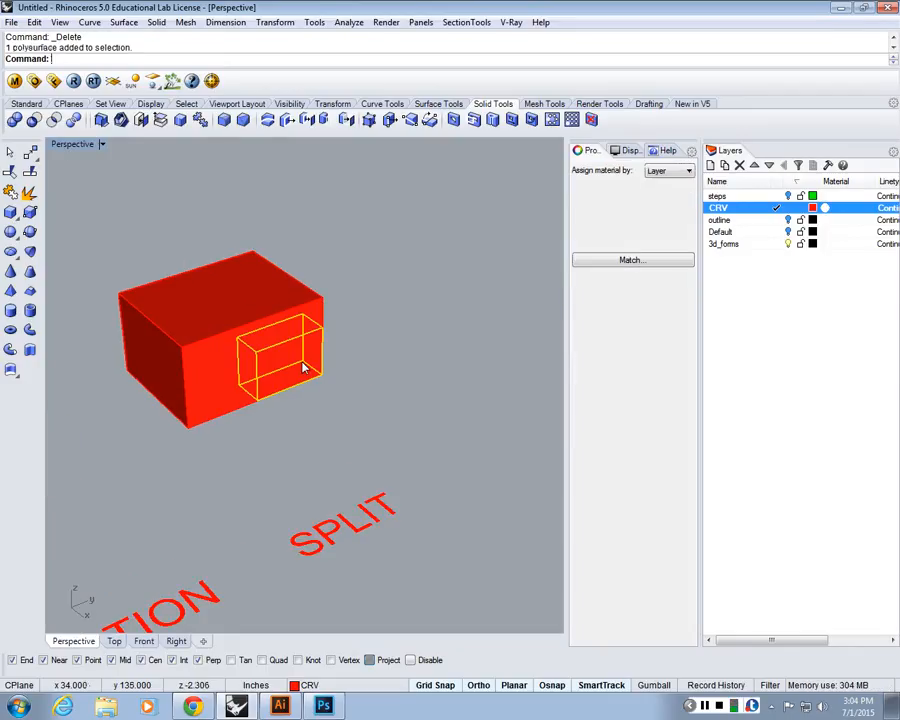
click(290, 366)
click(291, 421)
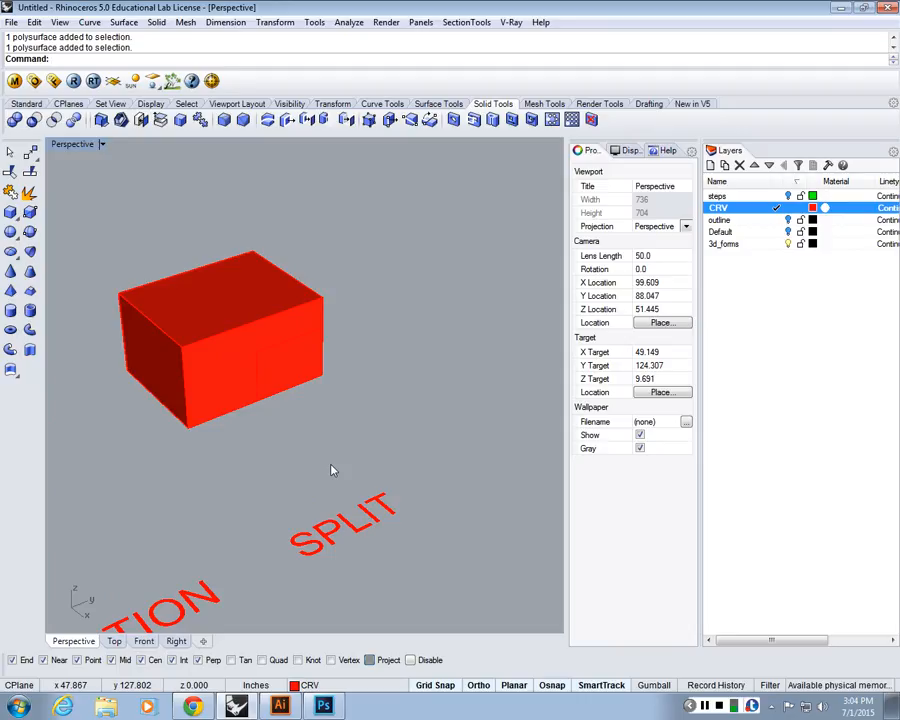
- Compare the split box and its separate corner piece with the other labelled Boolean results in the row
scroll(489, 408, down, 14)
scroll(489, 408, up, 6)
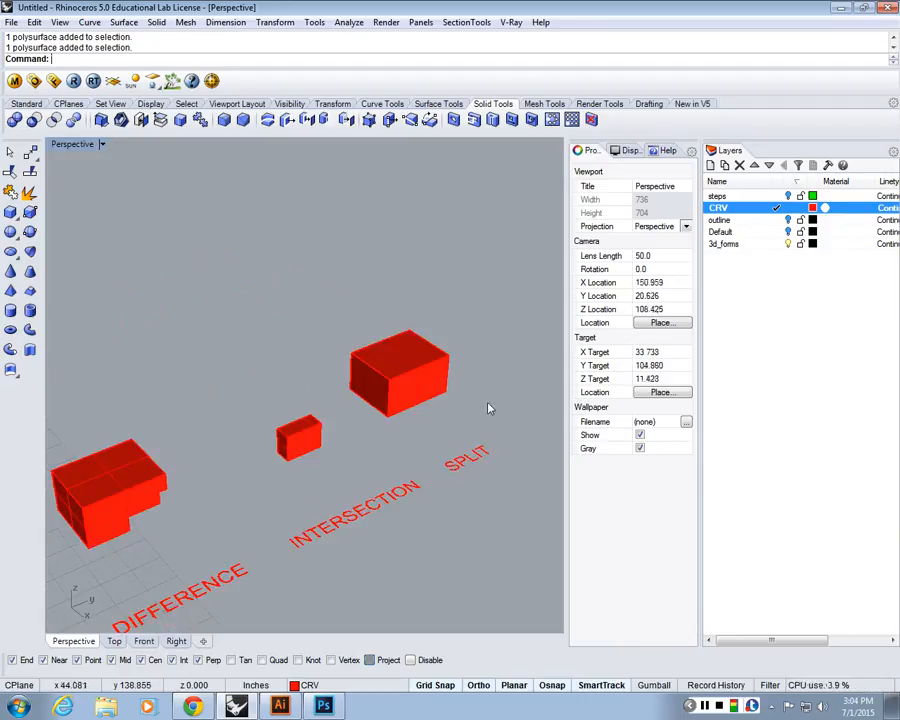
scroll(422, 438, down, 2)
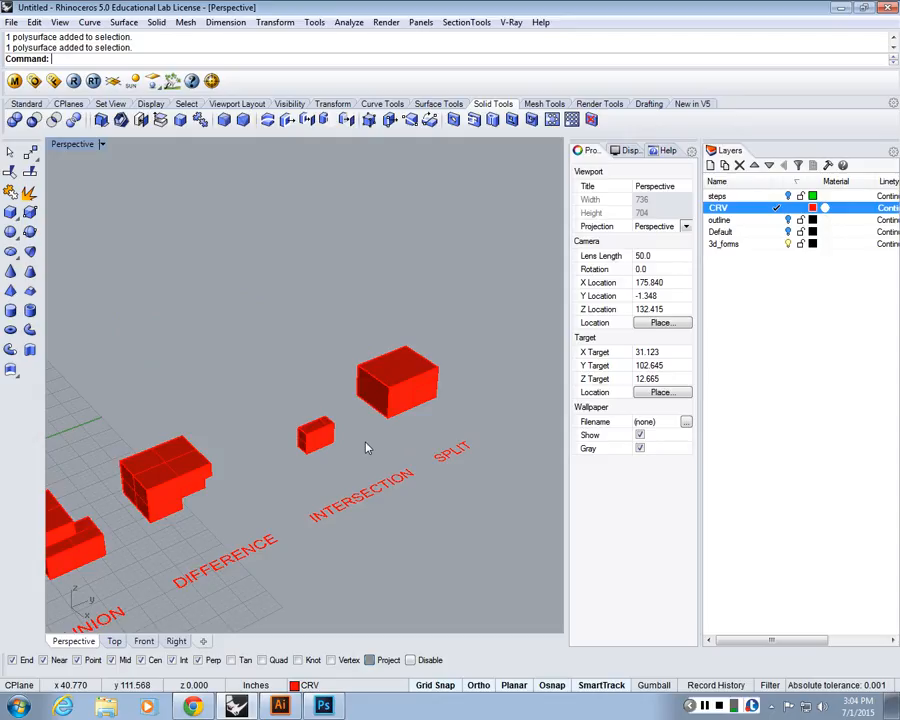
scroll(490, 358, up, 4)
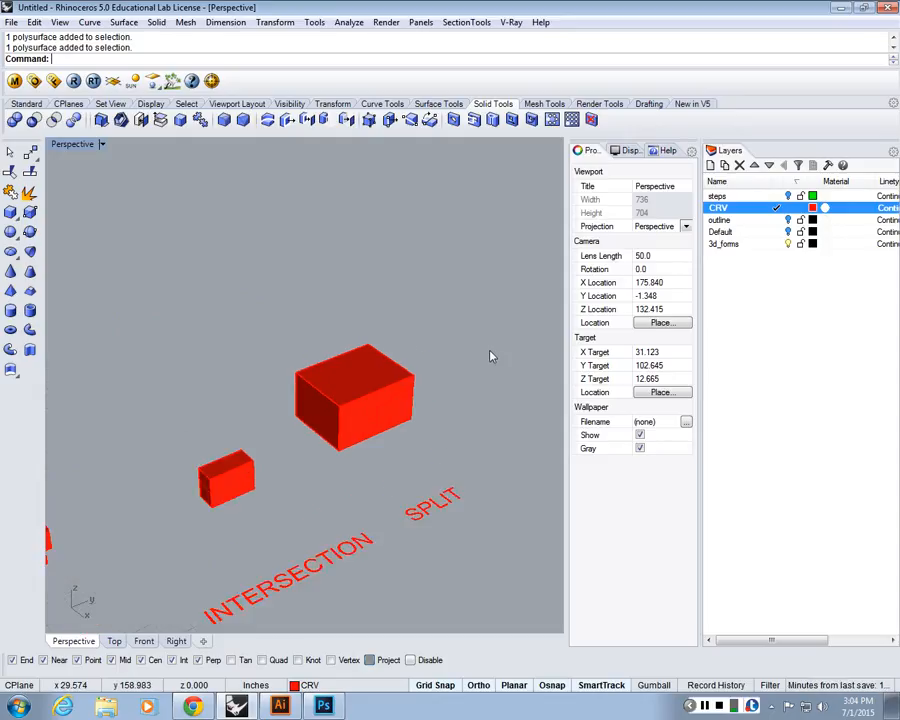
click(380, 415)
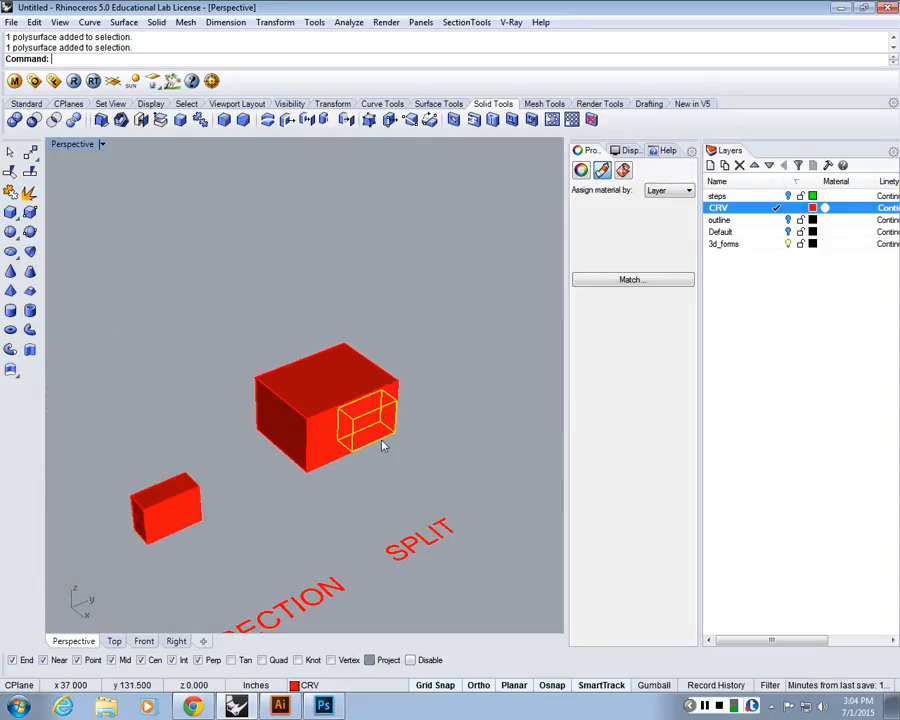
click(412, 427)
scroll(408, 426, down, 15)
scroll(358, 456, up, 8)
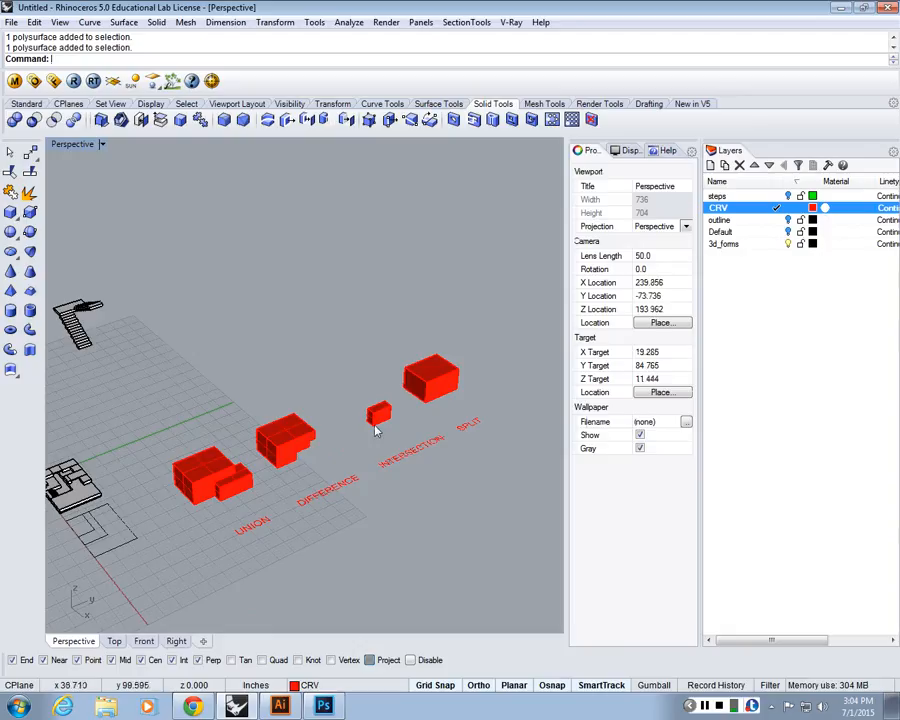
right_drag(375, 430, 352, 382)
scroll(371, 400, down, 2)
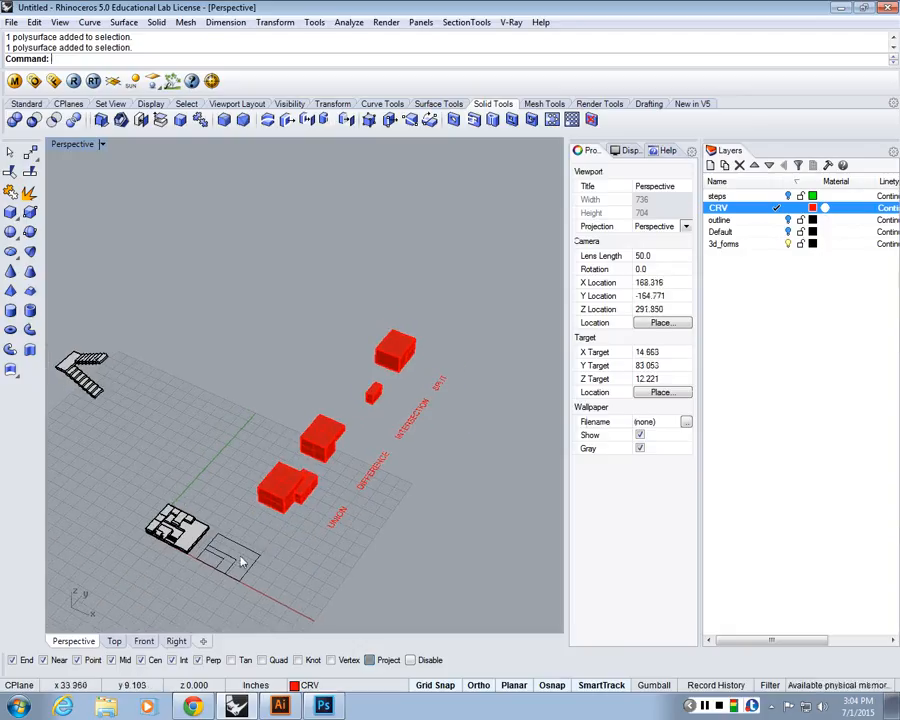
- Turn off projected object snapping and extrude the outline rectangle beside the massing into a solid matching the base's top corner height
scroll(220, 570, up, 5)
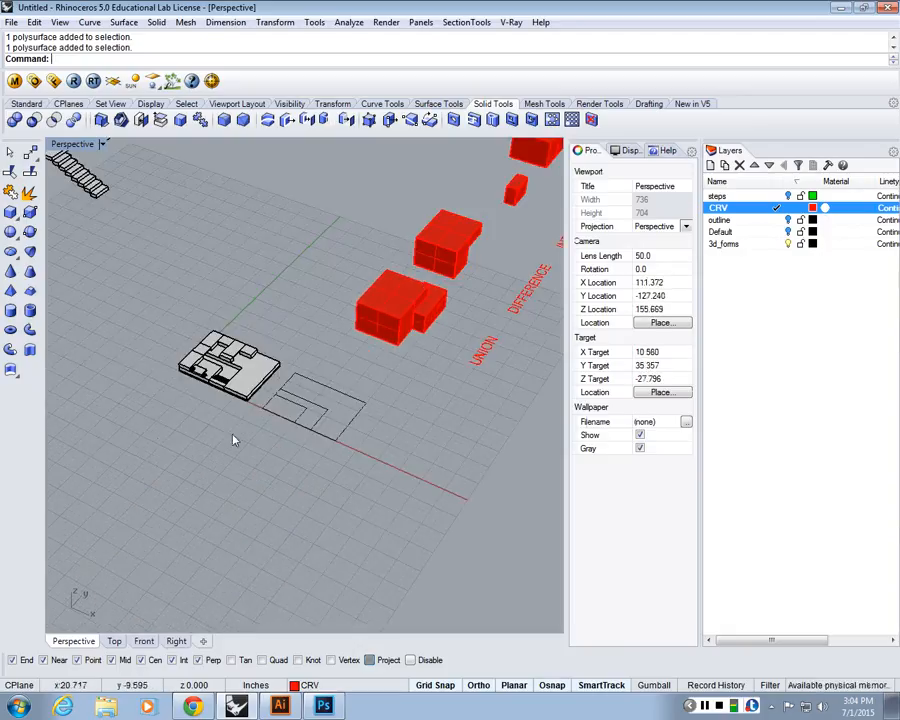
scroll(233, 440, up, 5)
scroll(378, 310, down, 3)
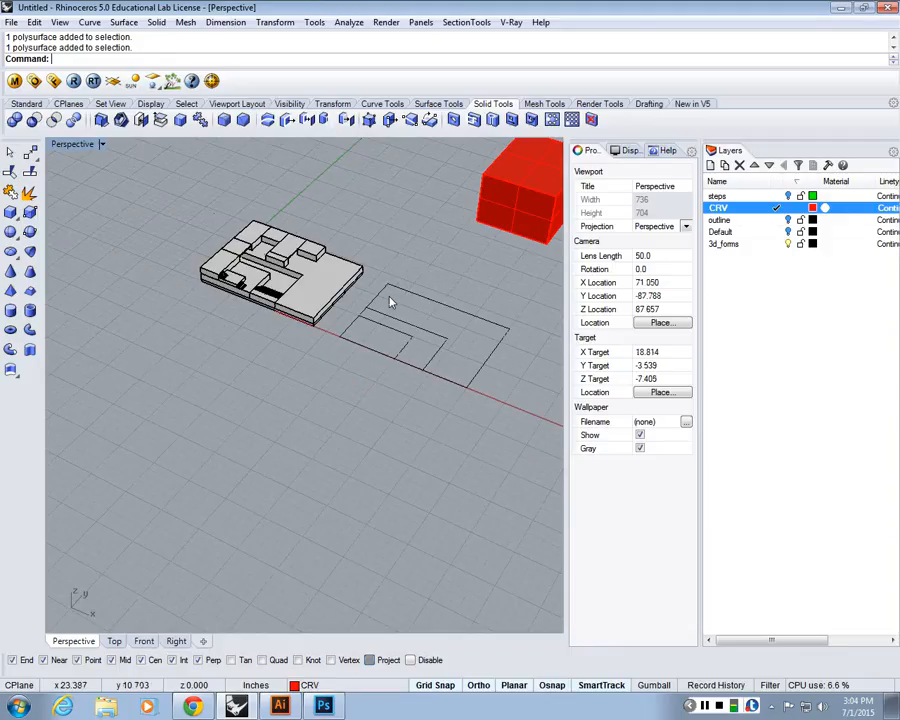
text(extru)
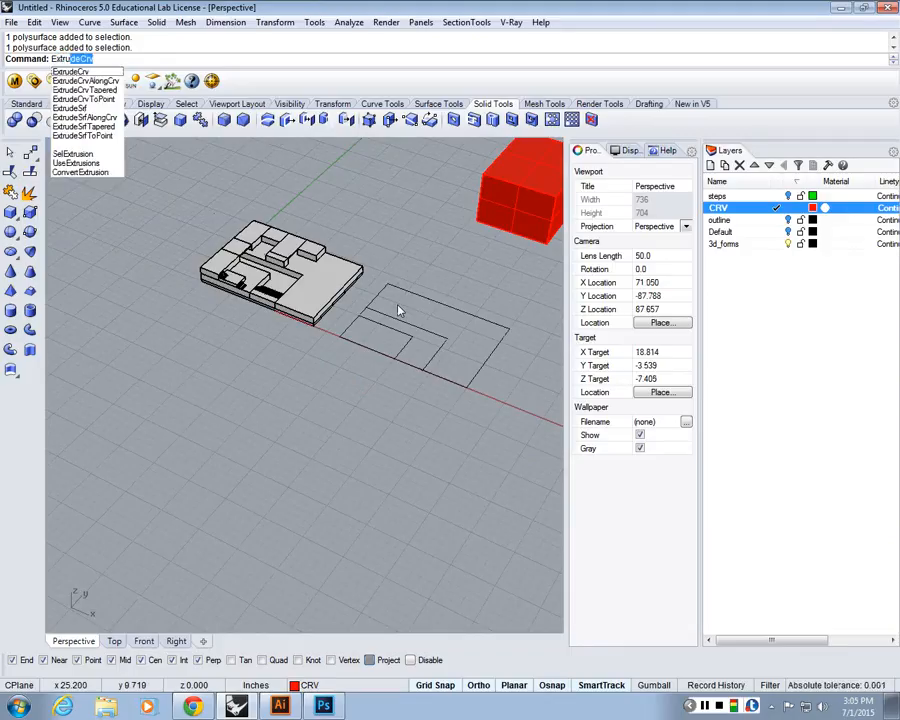
key(Return)
scroll(398, 310, up, 6)
click(321, 321)
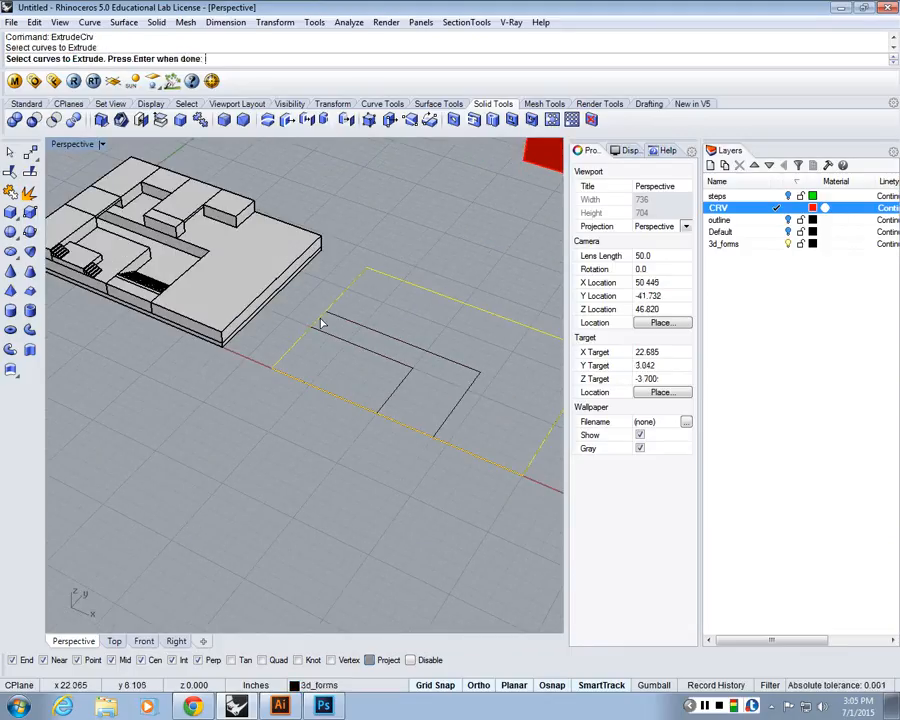
scroll(321, 320, down, 2)
key(Return)
scroll(320, 250, up, 8)
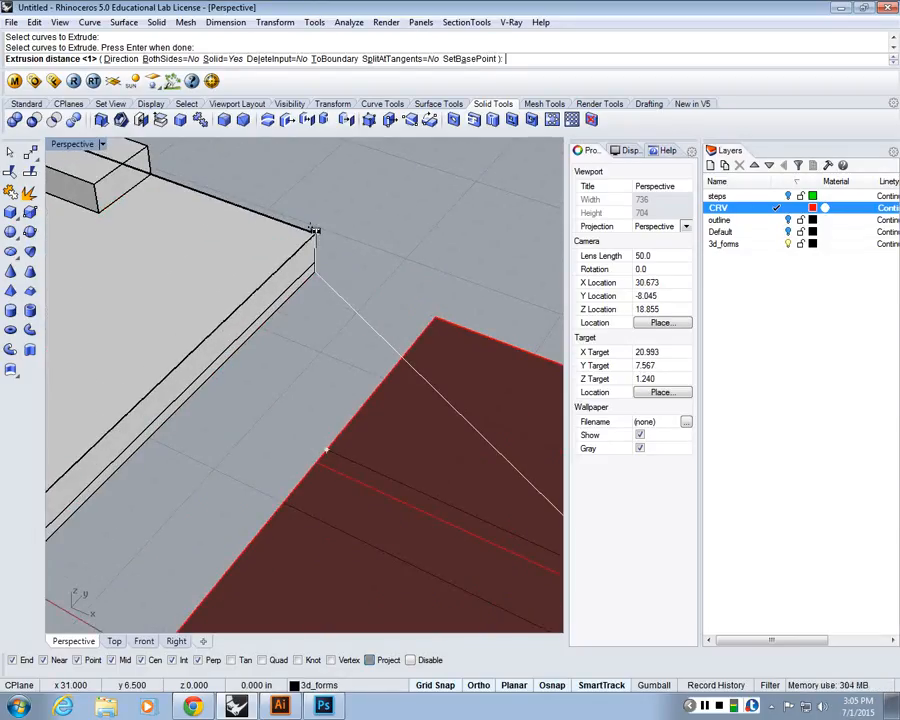
click(386, 660)
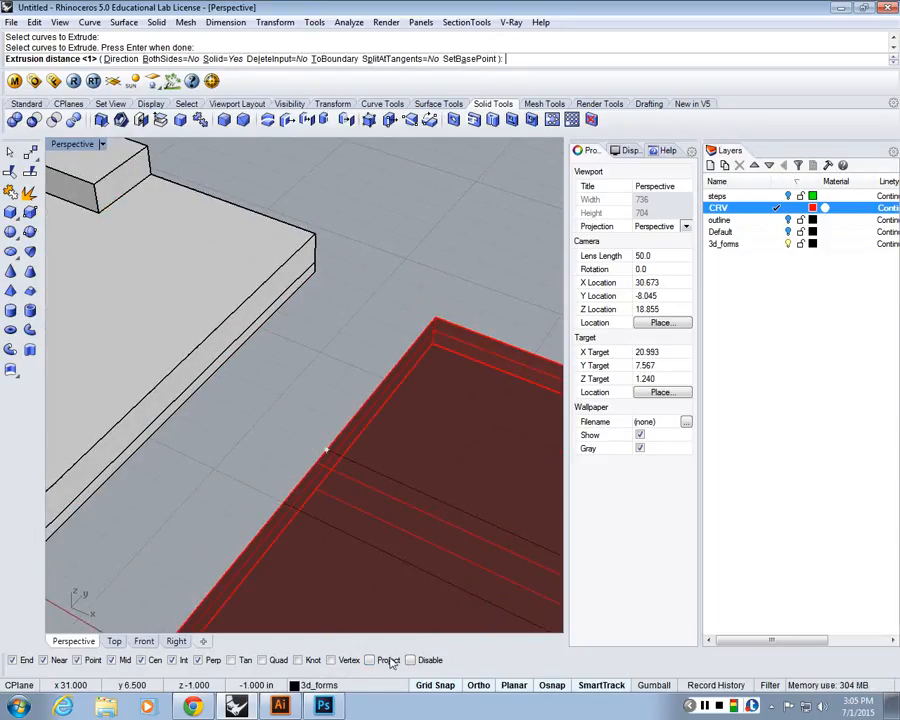
click(313, 236)
scroll(374, 364, down, 5)
right_drag(374, 364, 331, 374)
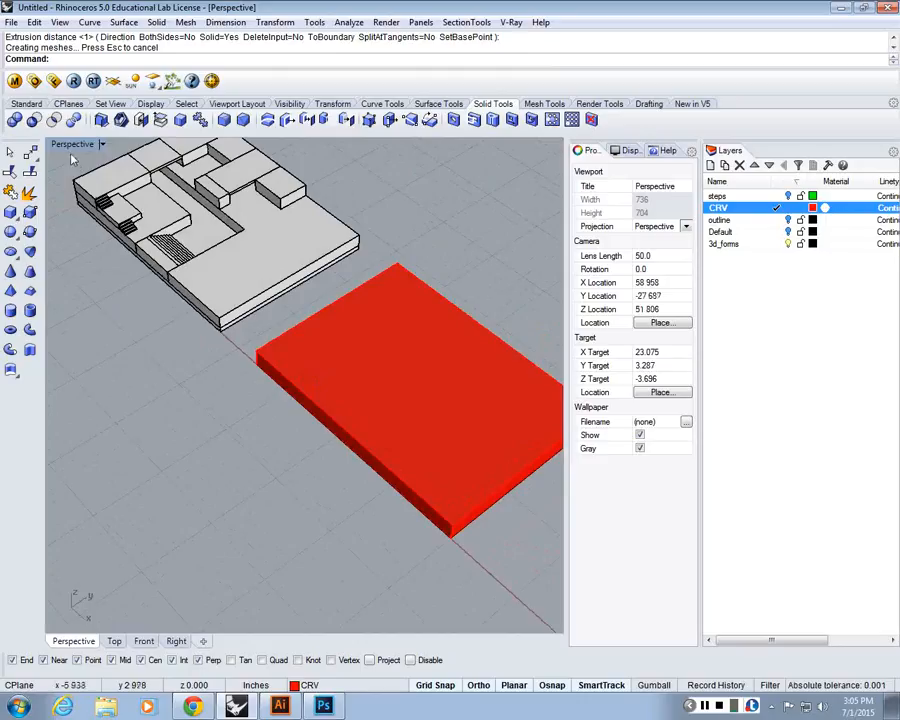
- Draw an 8 by 2 inch box, 10 inches tall, over the long horizontal strip of the L-shaped path on the slab
double_click(72, 145)
double_click(72, 145)
right_drag(468, 368, 453, 369)
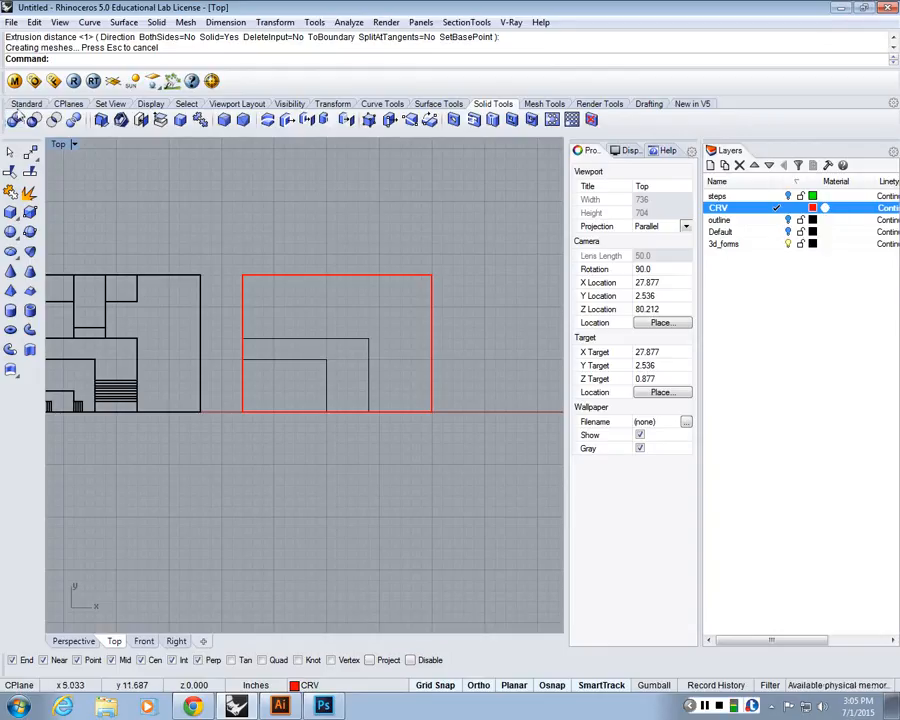
click(24, 104)
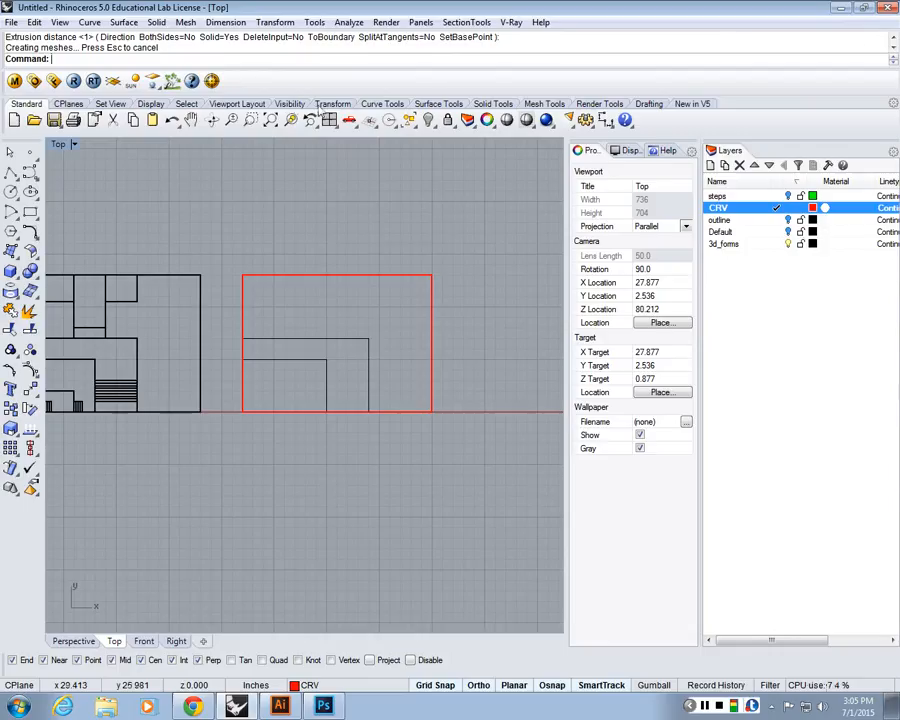
click(493, 104)
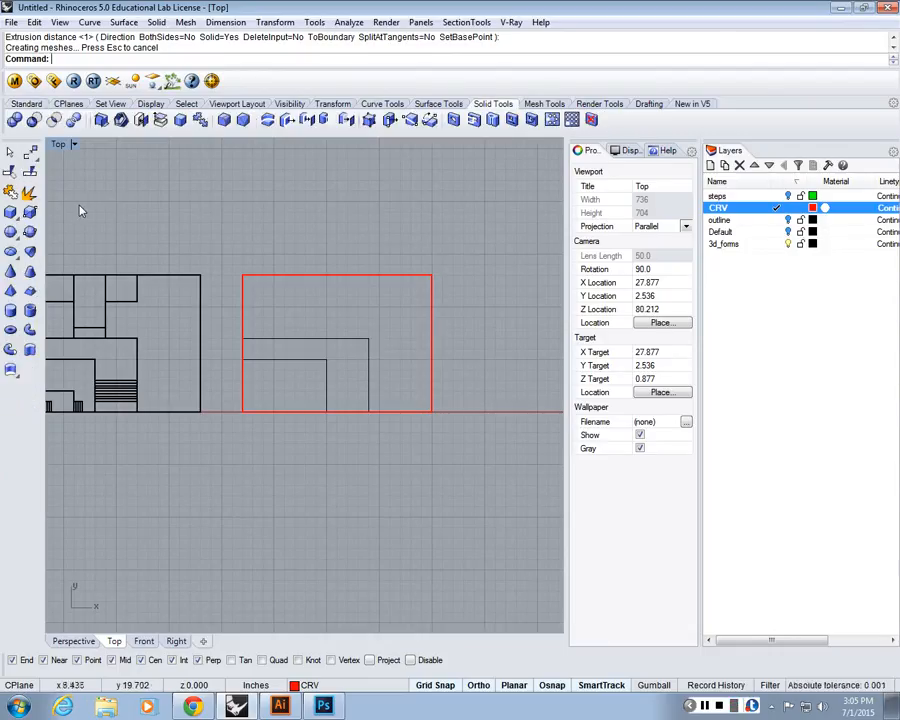
click(12, 213)
scroll(327, 394, up, 3)
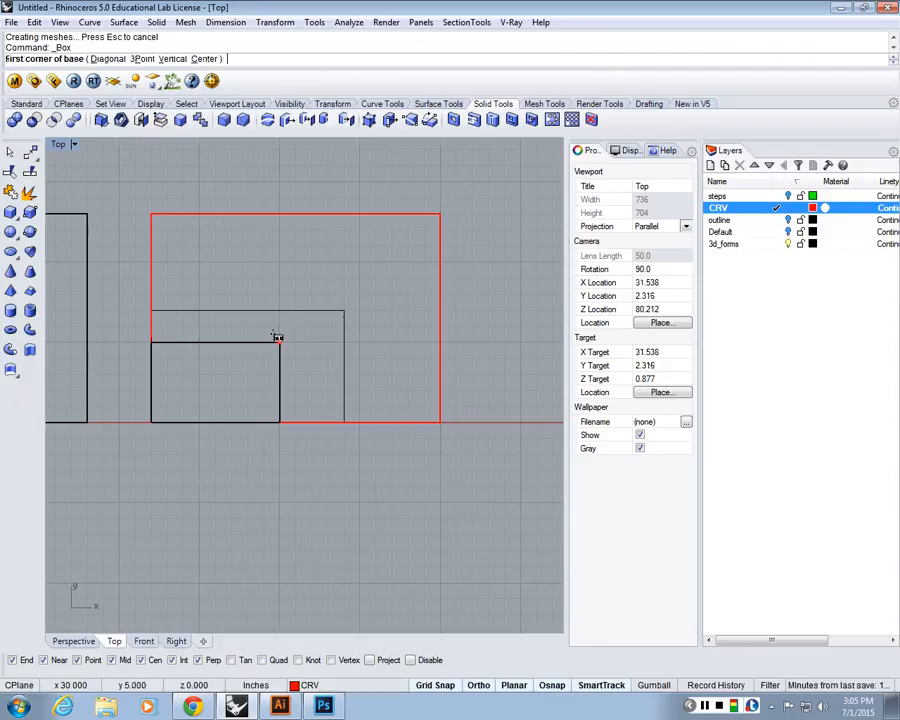
click(278, 339)
double_click(62, 145)
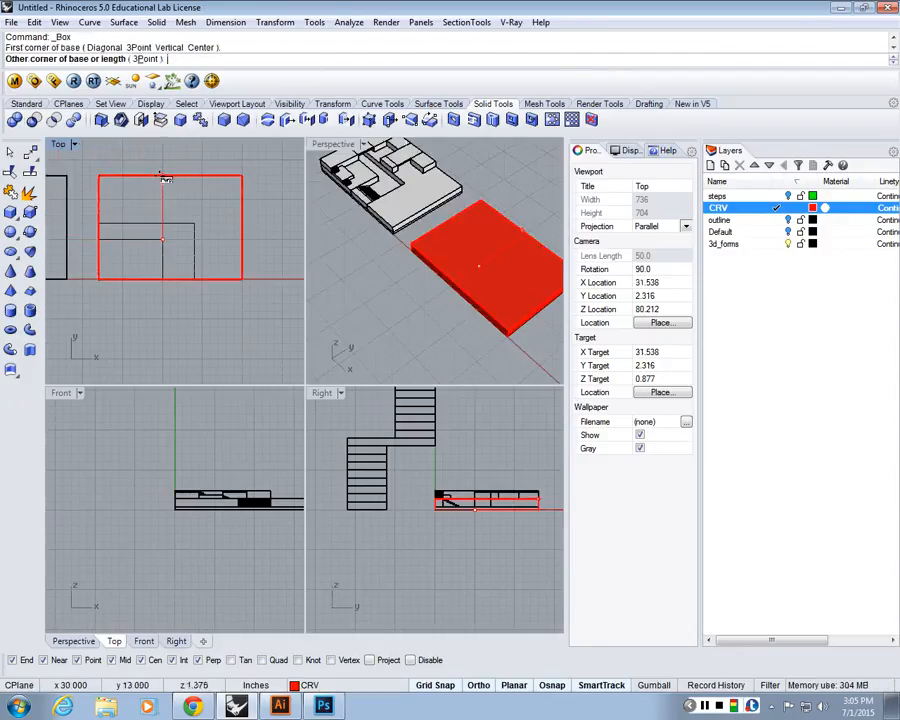
click(100, 224)
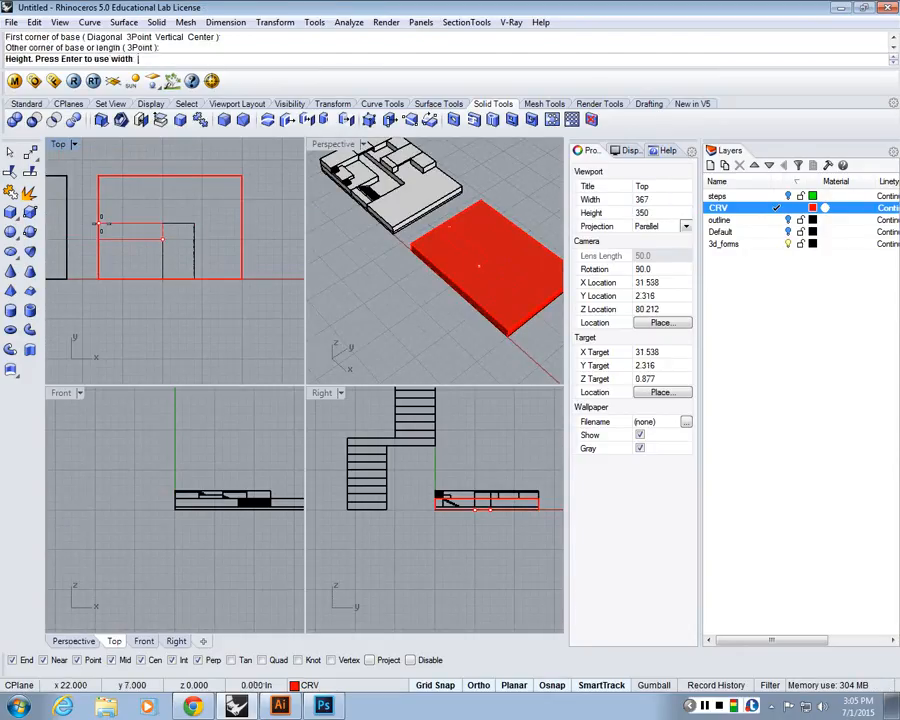
click(524, 177)
right_drag(467, 308, 470, 280)
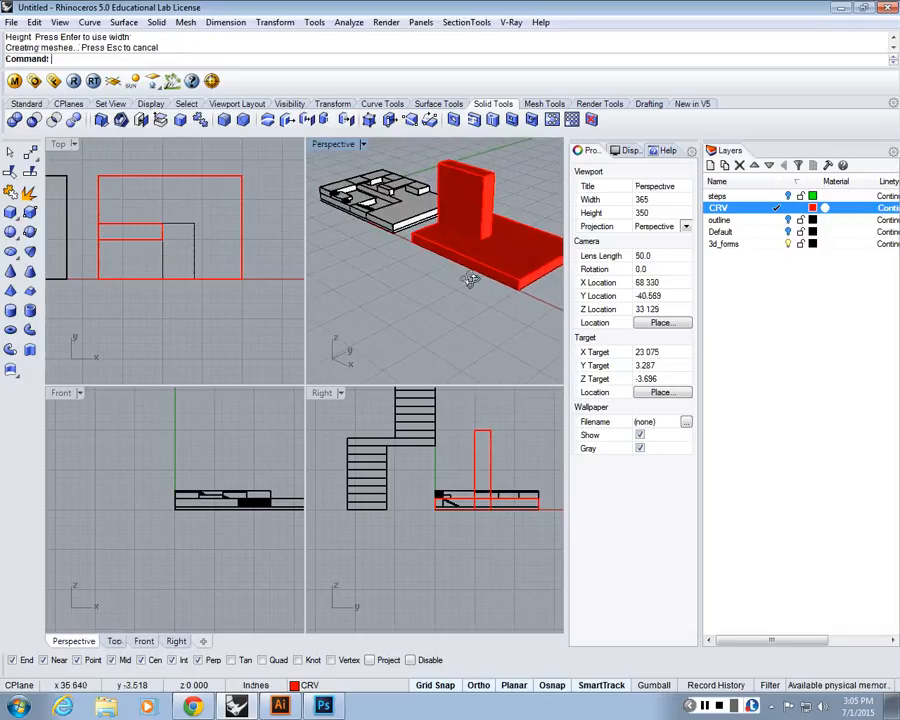
- Add a 4 by 7 inch box over the L-shaped path's other leg, ending at the slab's front edge and matching the first box's height
key(Return)
click(161, 225)
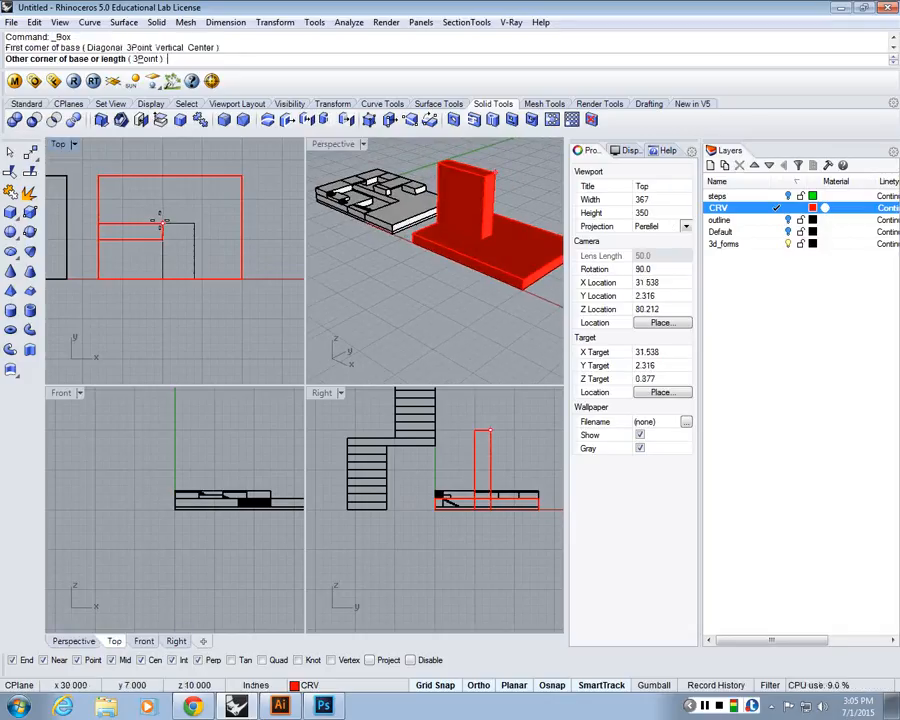
click(194, 279)
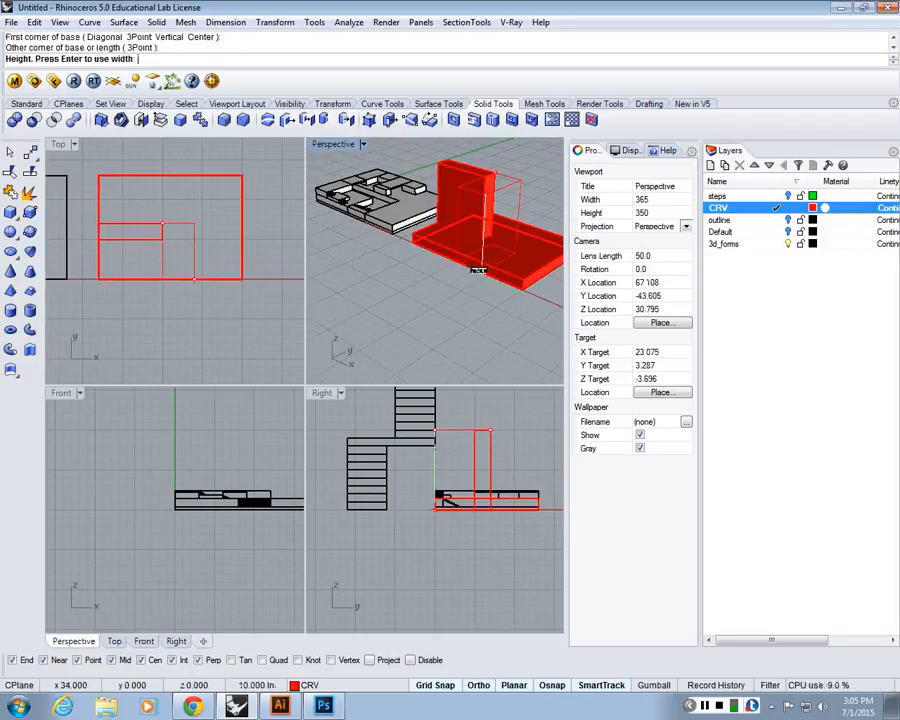
click(494, 174)
scroll(490, 270, down, 6)
right_drag(490, 281, 526, 281)
scroll(526, 279, up, 8)
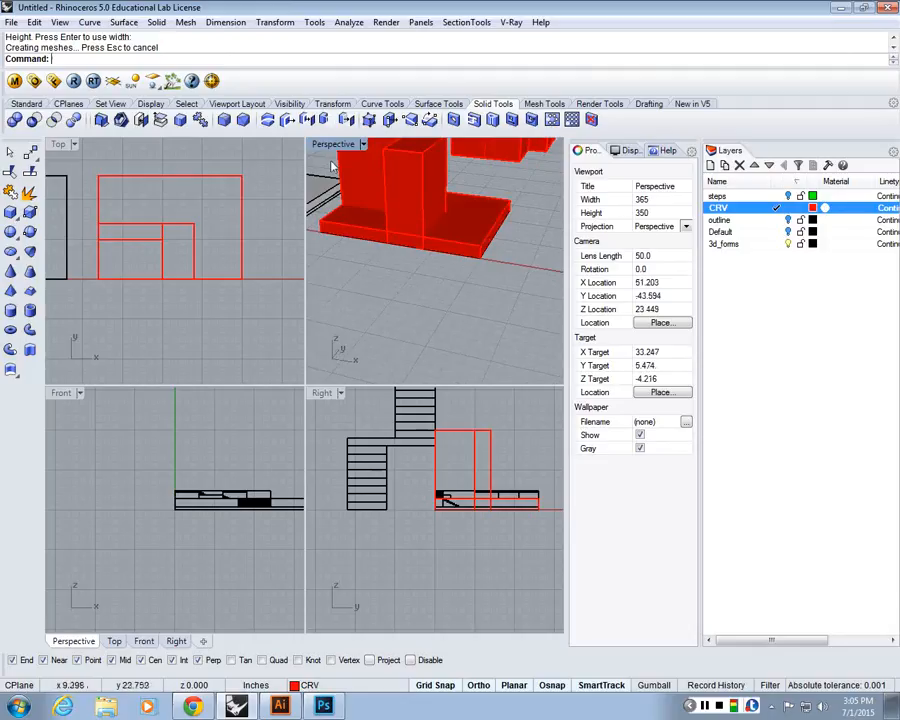
double_click(333, 144)
right_drag(318, 346, 304, 298)
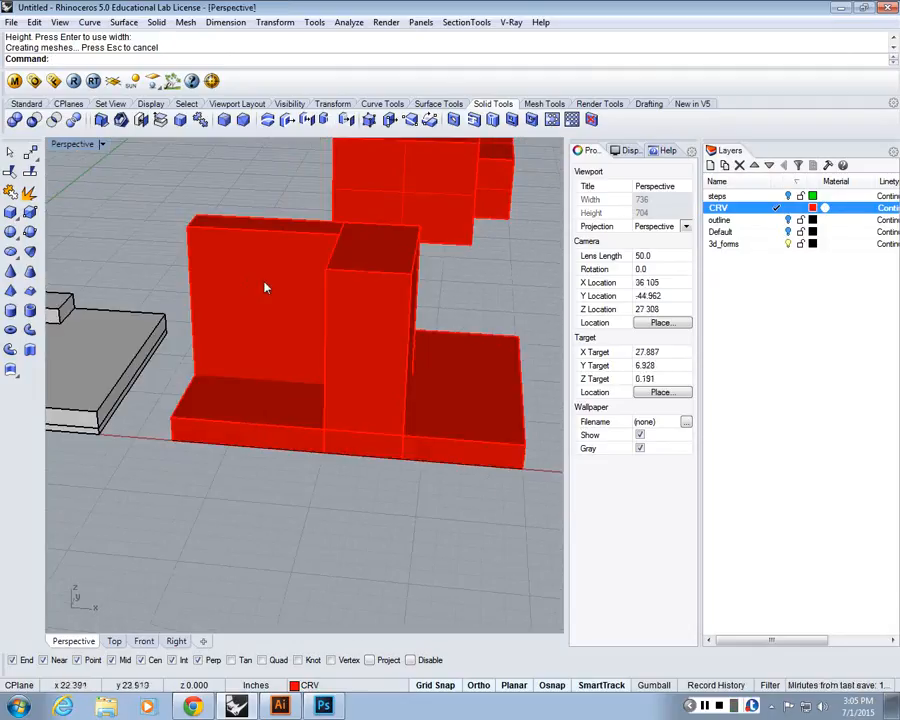
- Boolean-subtract the two tall boxes from the slab to cut the L-shaped path through it
click(471, 384)
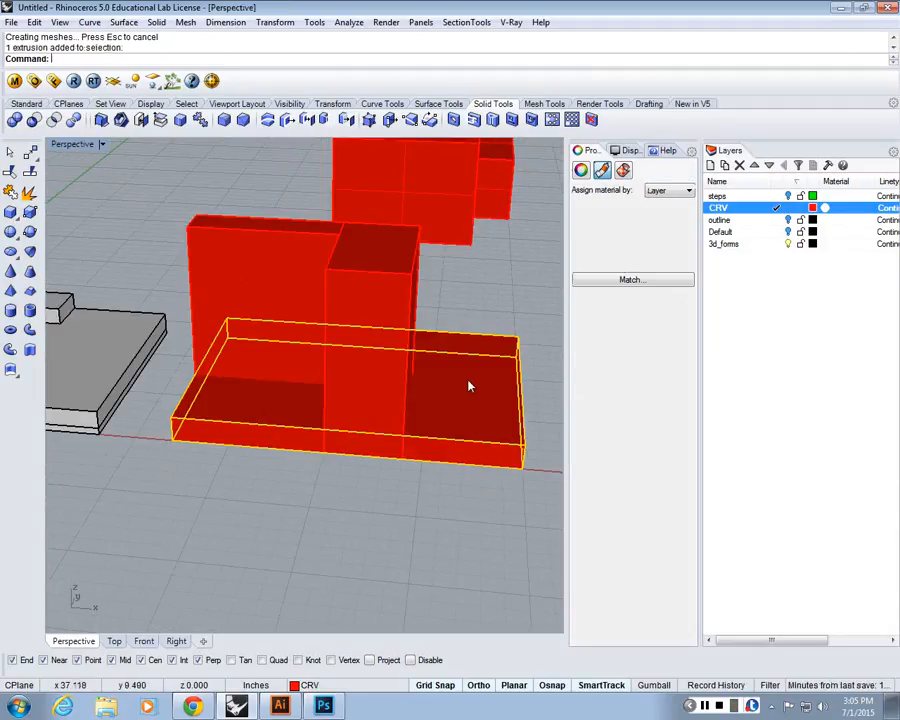
click(342, 534)
text(BooleanDifference)
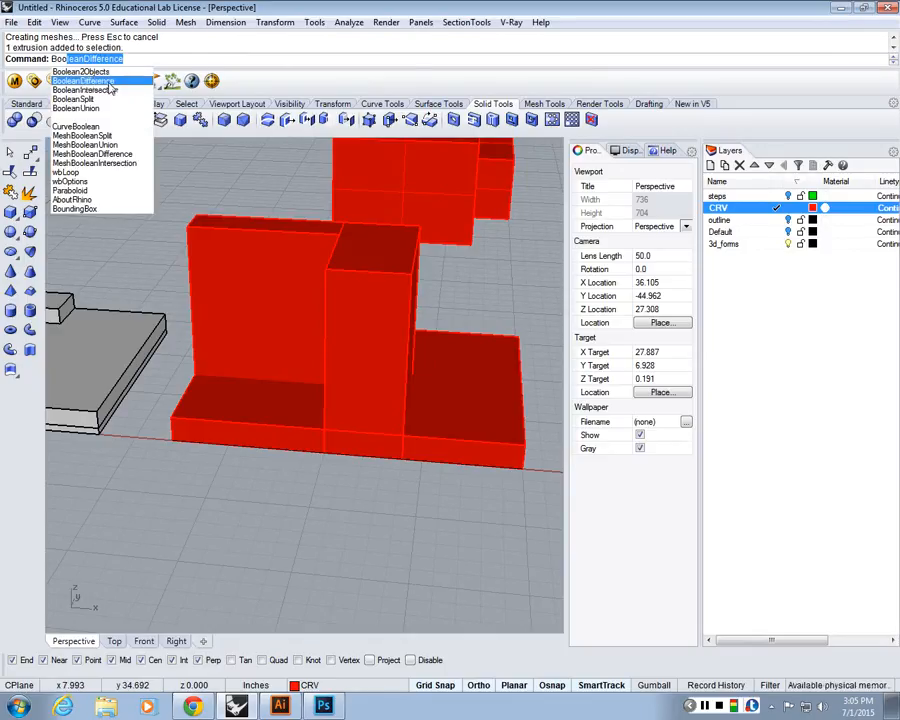
click(110, 84)
right_drag(515, 511, 404, 478)
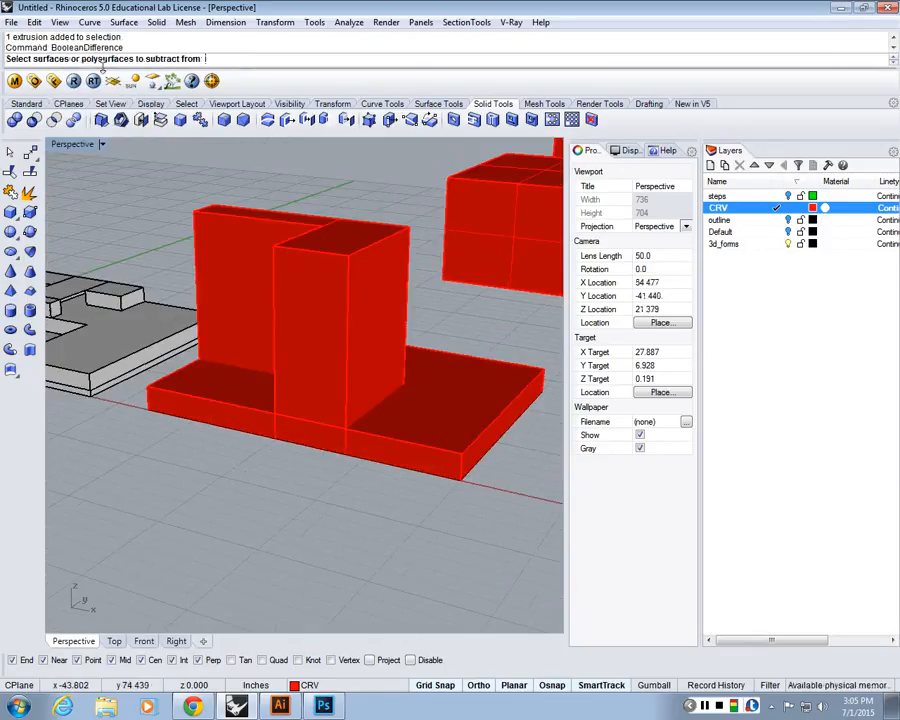
right_drag(362, 488, 480, 438)
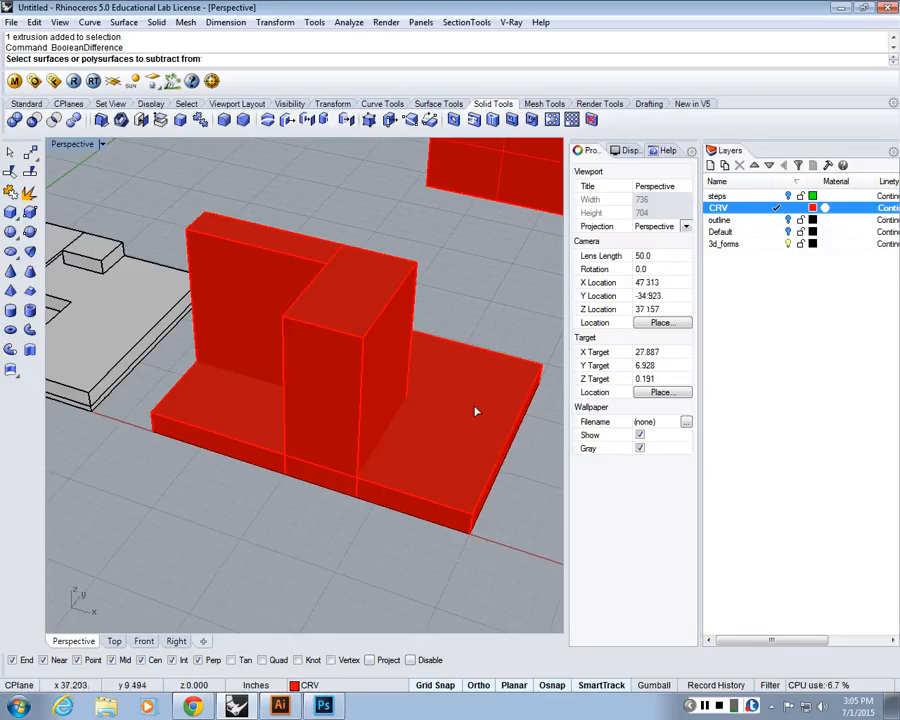
click(476, 411)
right_drag(456, 496, 424, 448)
key(Return)
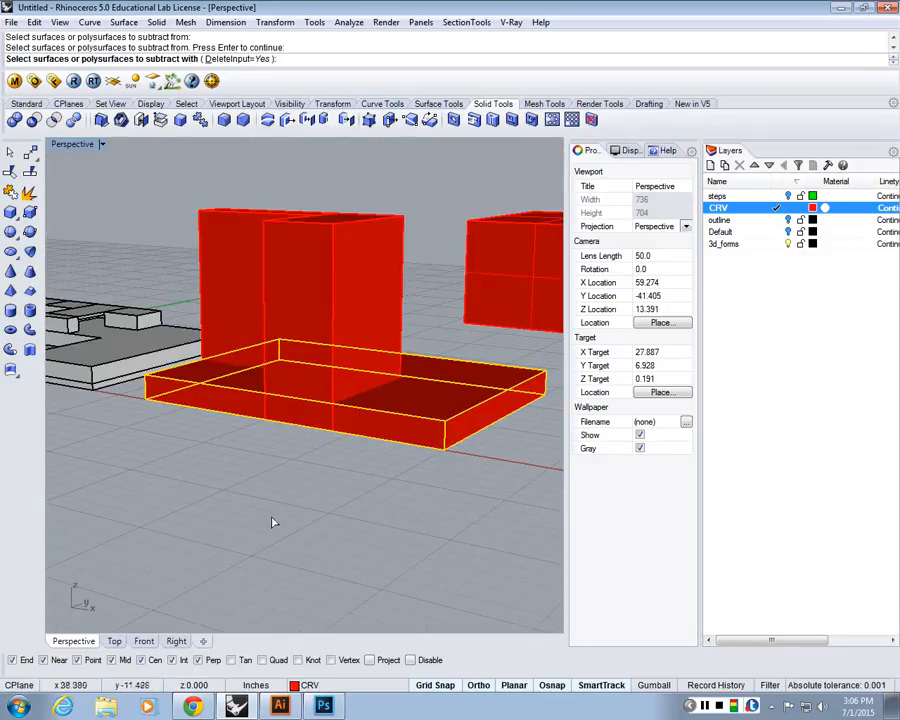
click(311, 243)
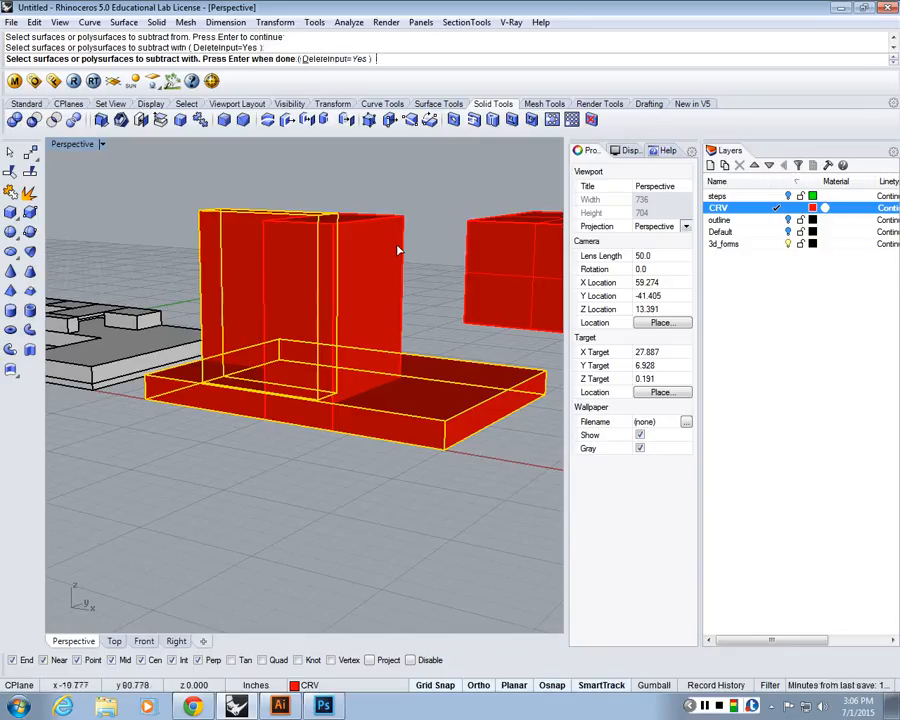
click(398, 246)
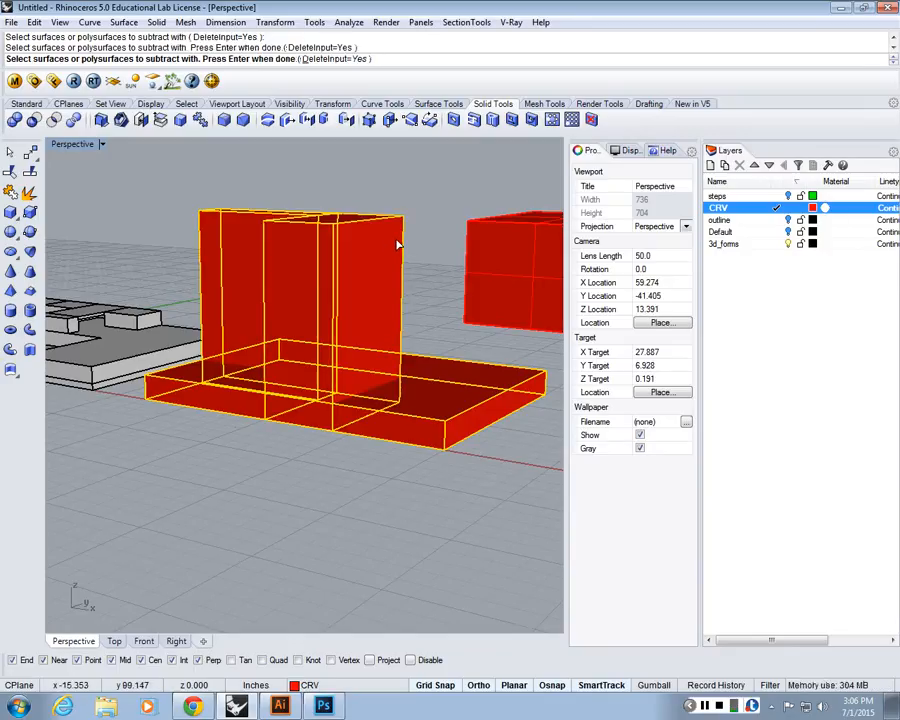
key(Return)
- Select each remaining slab piece in turn to check how the Boolean difference divided the slab
right_drag(398, 236, 287, 402)
click(287, 400)
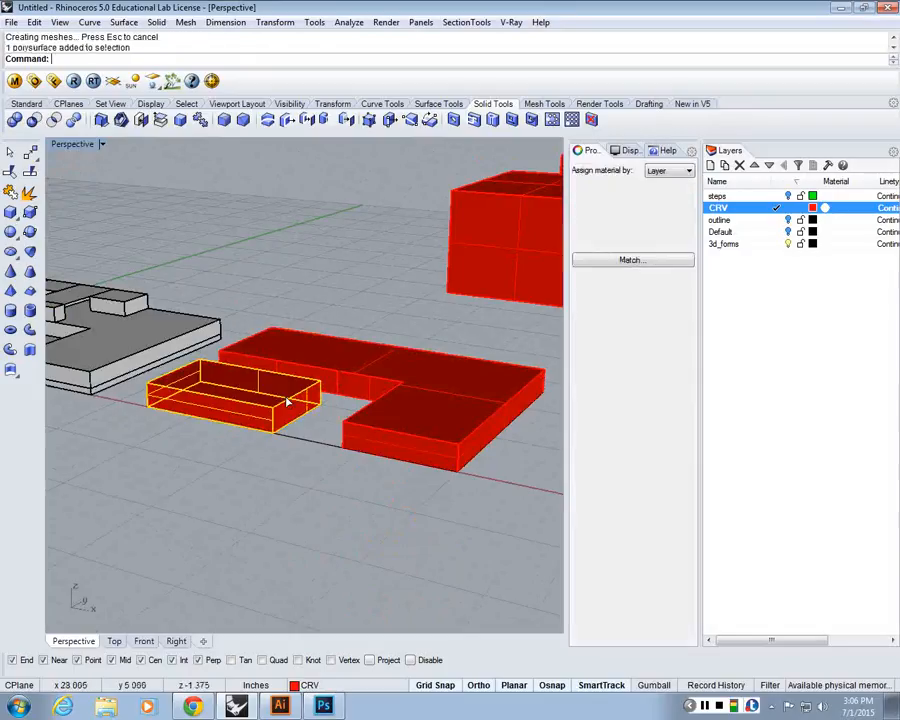
click(250, 418)
click(459, 522)
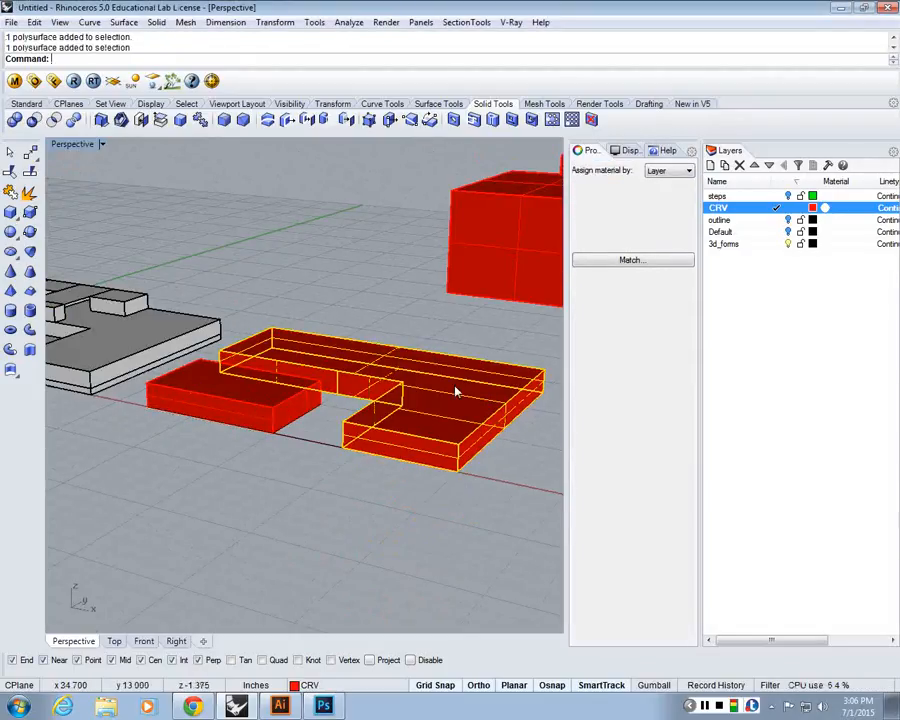
scroll(458, 392, down, 3)
click(371, 538)
scroll(219, 352, up, 3)
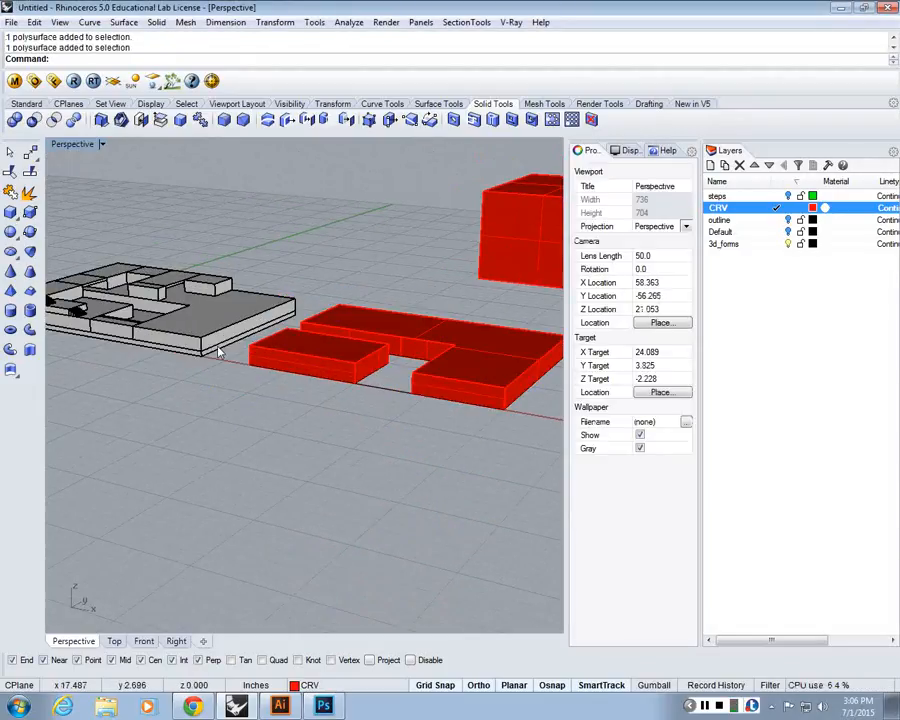
click(219, 352)
click(268, 393)
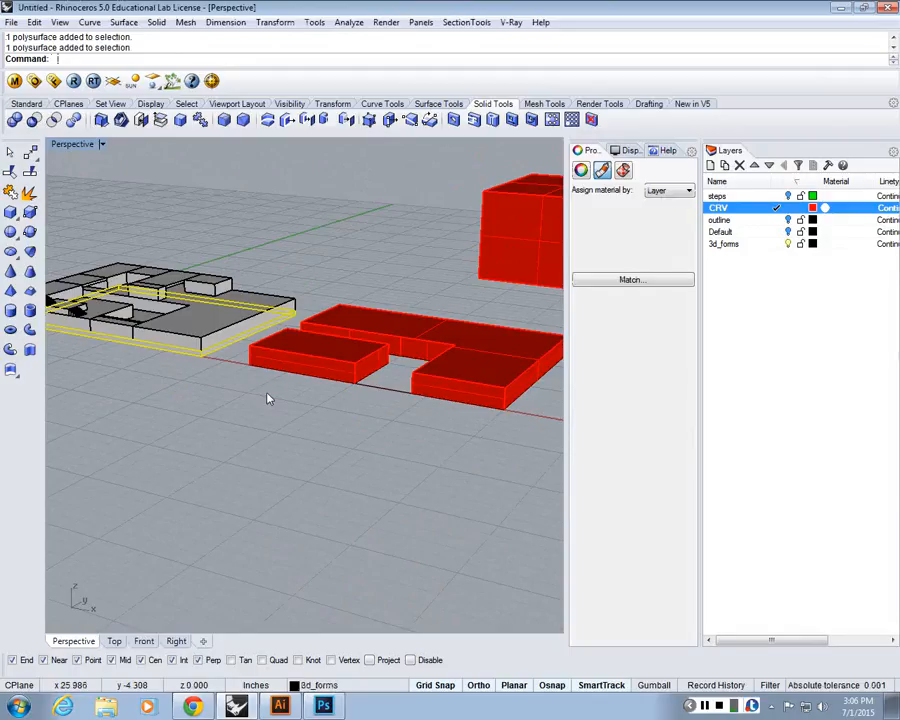
text(C)
key(Return)
key(Escape)
- Copy the stepped massing's thin base plate 23 inches along the x axis, corner to corner beneath the cut slab pieces
text(copy)
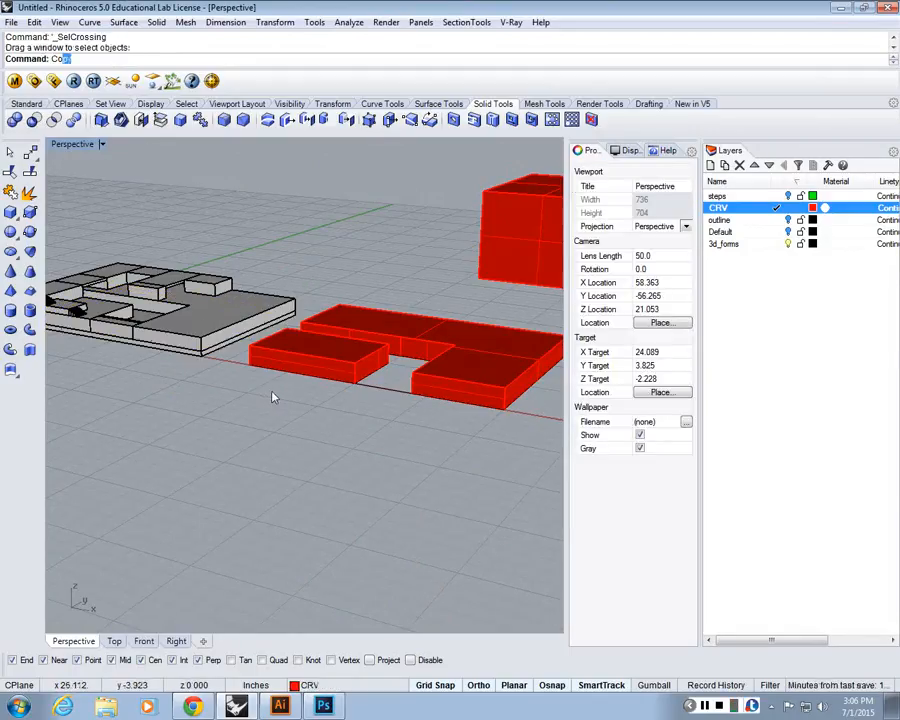
key(Return)
scroll(235, 378, up, 5)
scroll(180, 350, up, 4)
click(223, 338)
scroll(236, 352, down, 14)
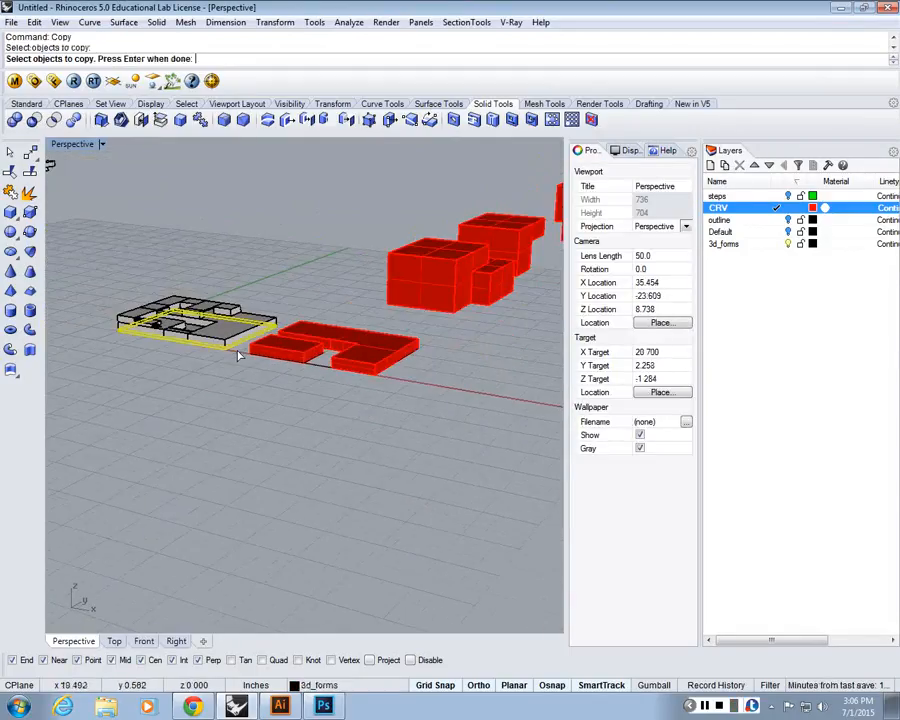
key(Return)
click(119, 333)
scroll(287, 370, up, 5)
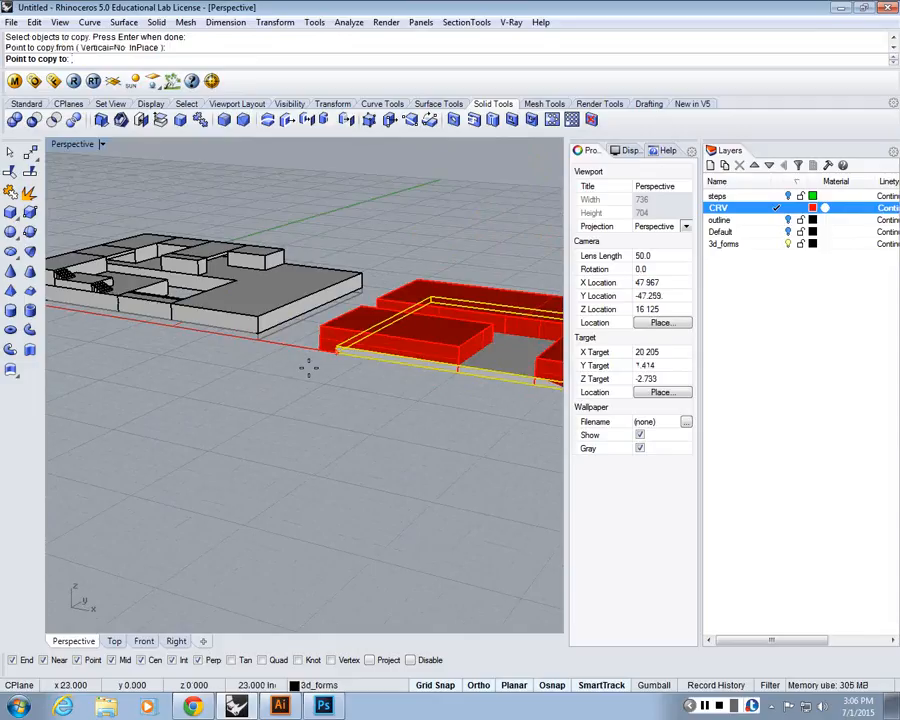
click(306, 364)
scroll(291, 337, down, 5)
key(Return)
- Scale both slab pieces vertically in one dimension from their top corner so their undersides meet the copied base plate's top
click(333, 335)
scroll(333, 335, up, 3)
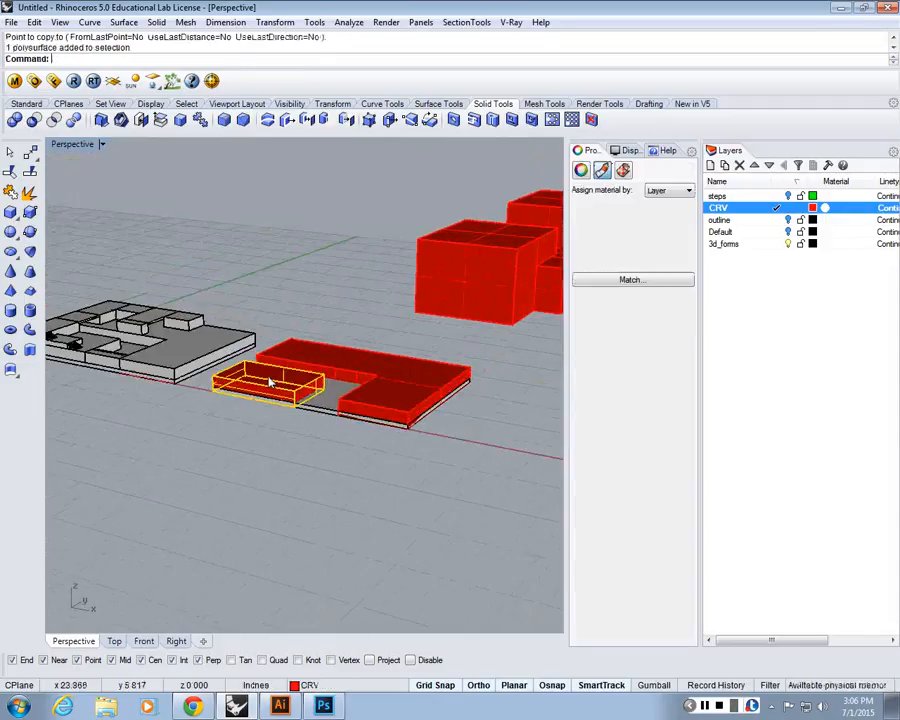
click(412, 384)
scroll(415, 387, up, 3)
scroll(415, 387, up, 2)
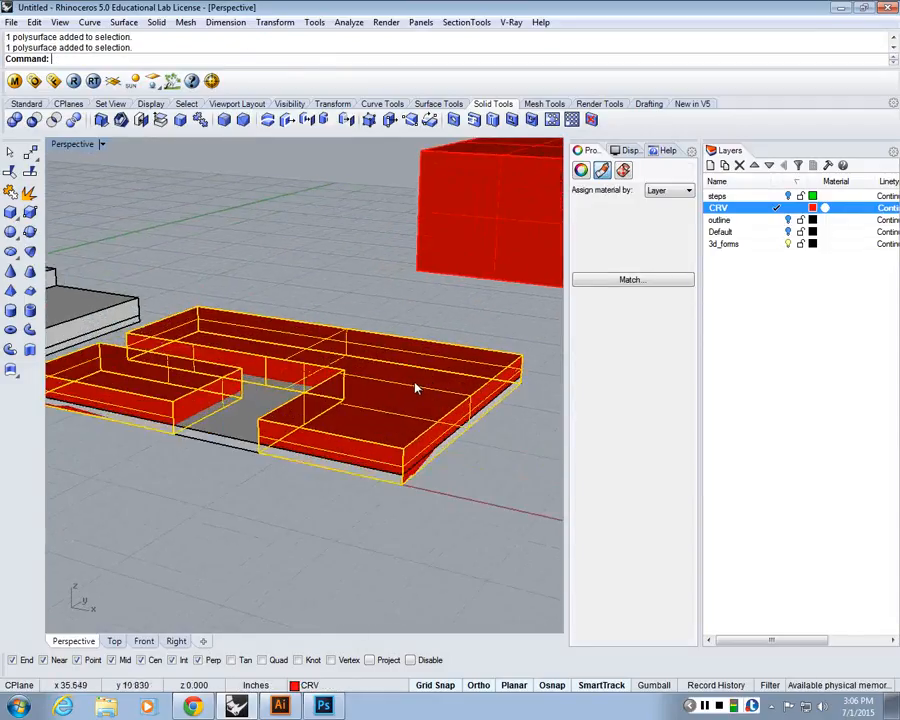
scroll(415, 388, down, 2)
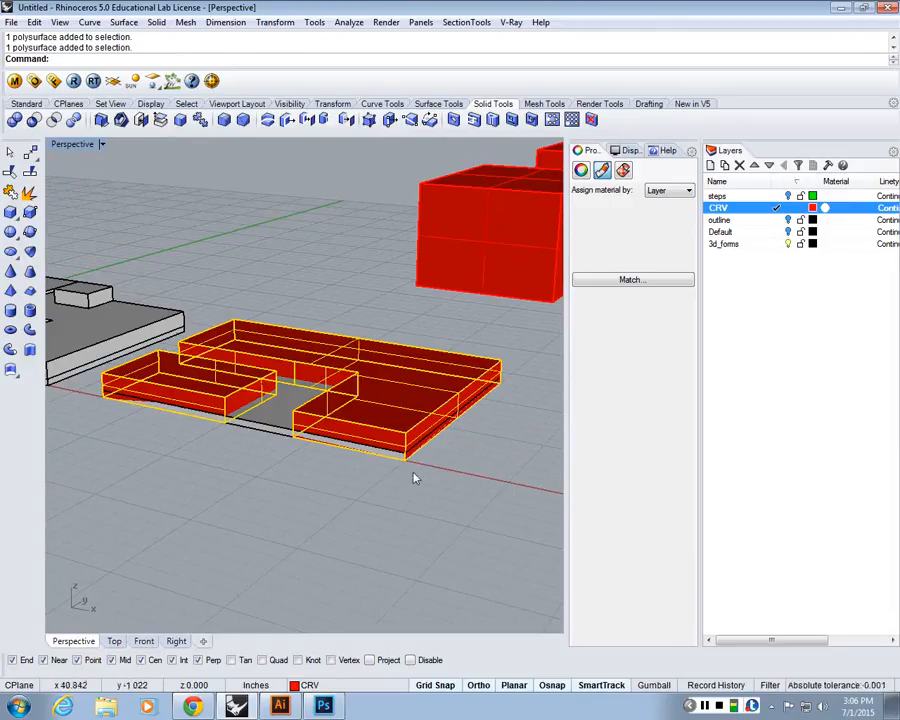
text(Scale1D)
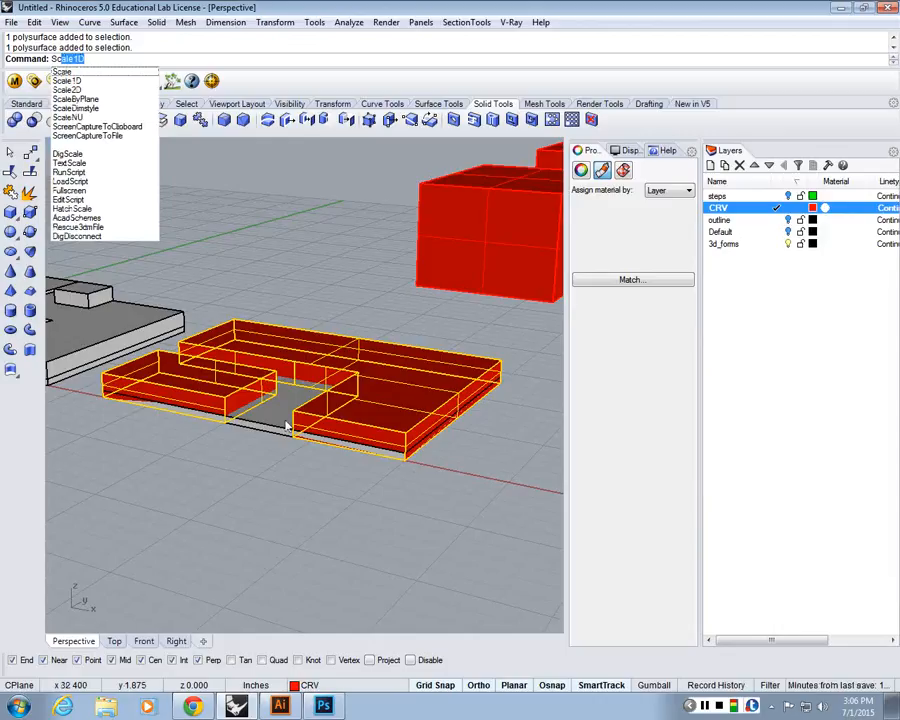
click(82, 82)
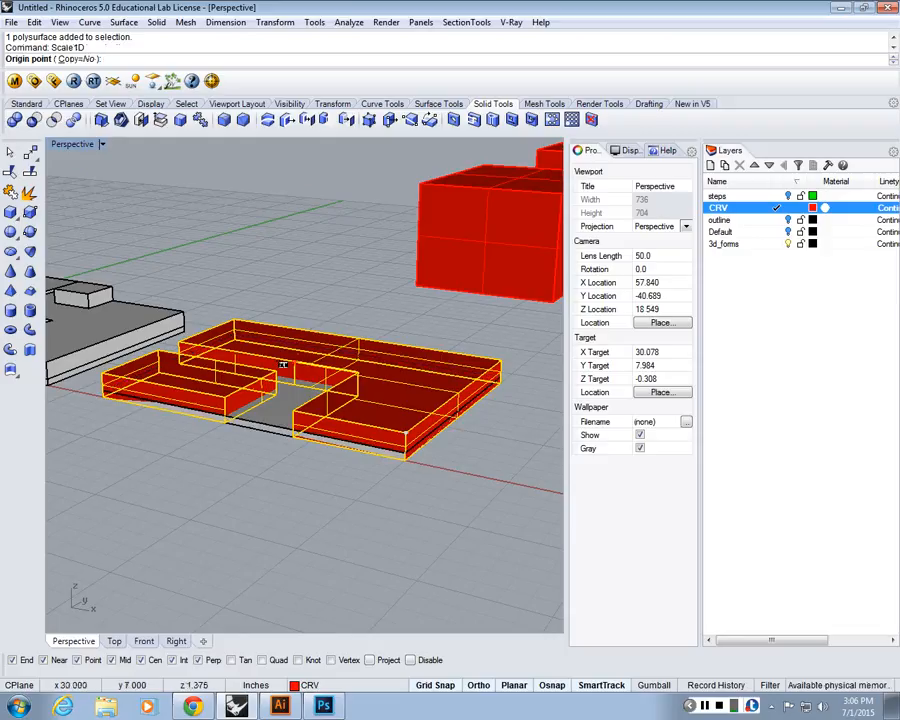
click(402, 458)
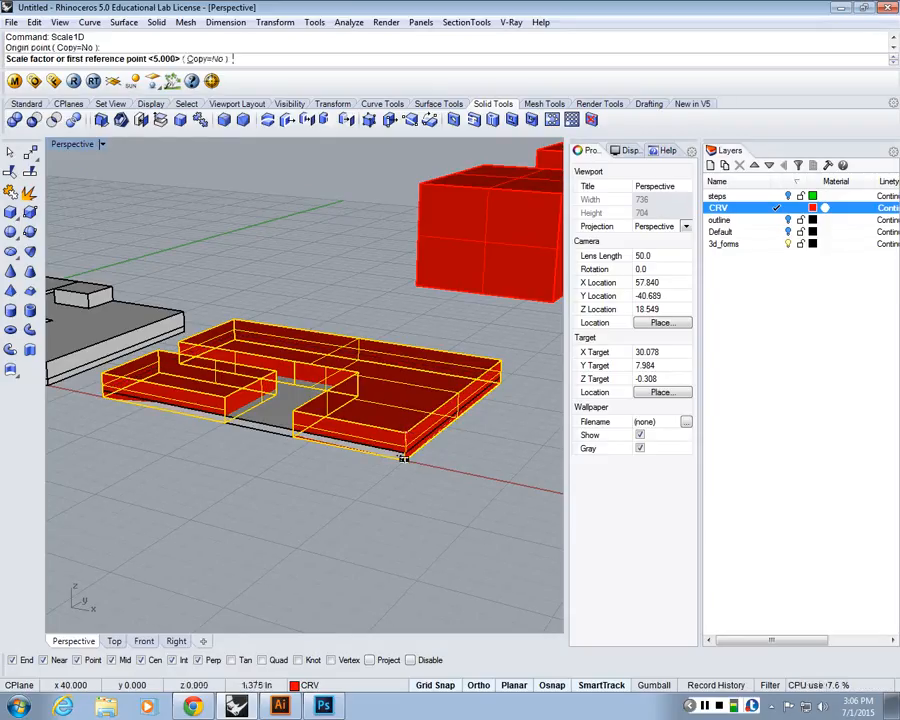
click(404, 453)
click(404, 453)
right_drag(211, 462, 185, 537)
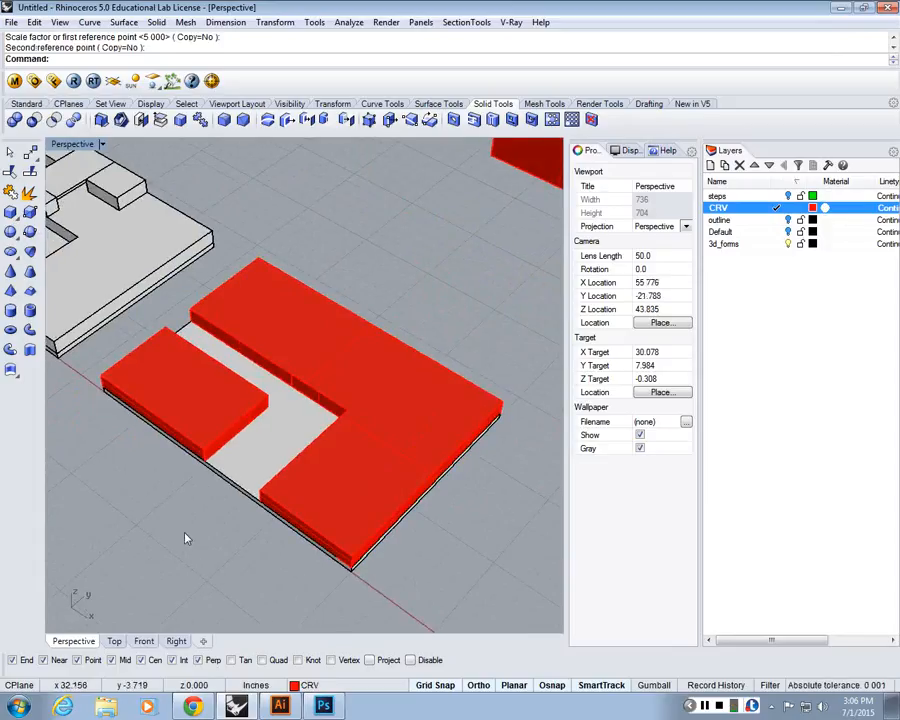
- Examine the labelled union, difference, intersection and split examples, highlighting the union and difference solids against the new slab model
scroll(374, 374, down, 8)
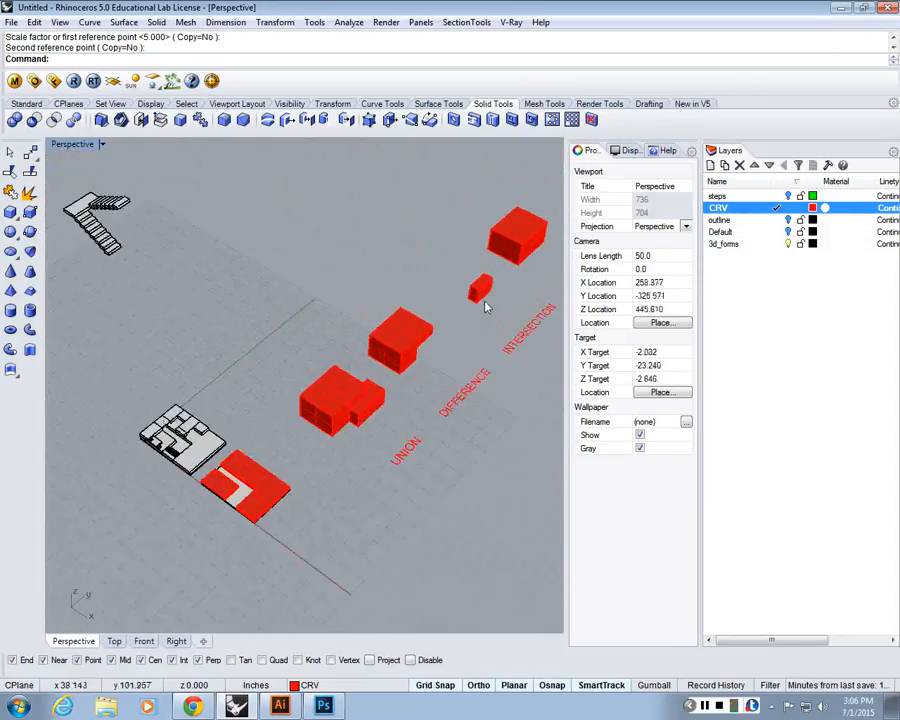
shift+right_drag(536, 337, 491, 363)
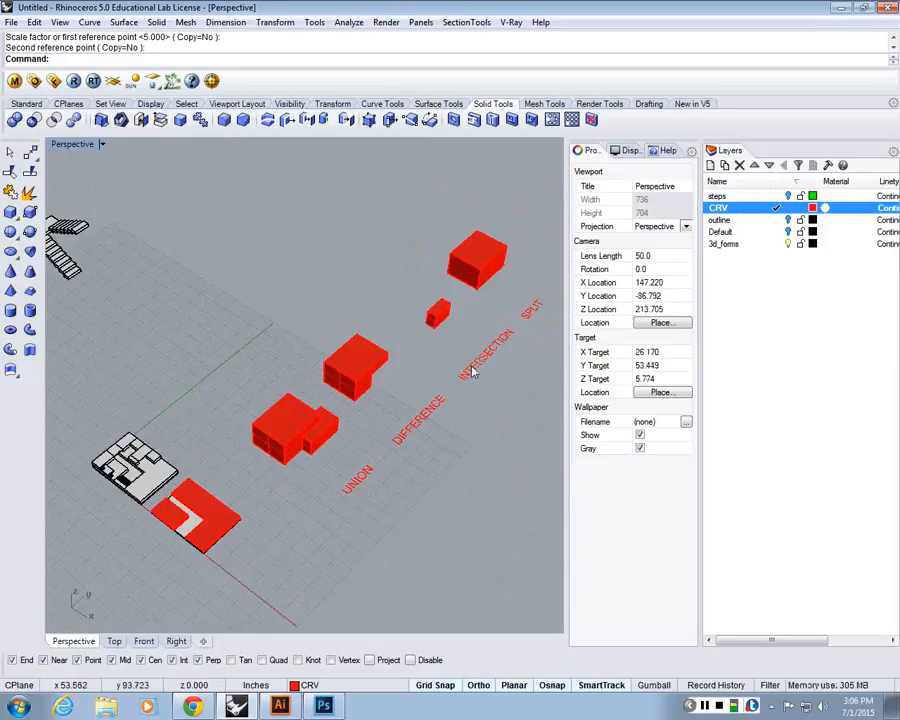
scroll(412, 458, down, 3)
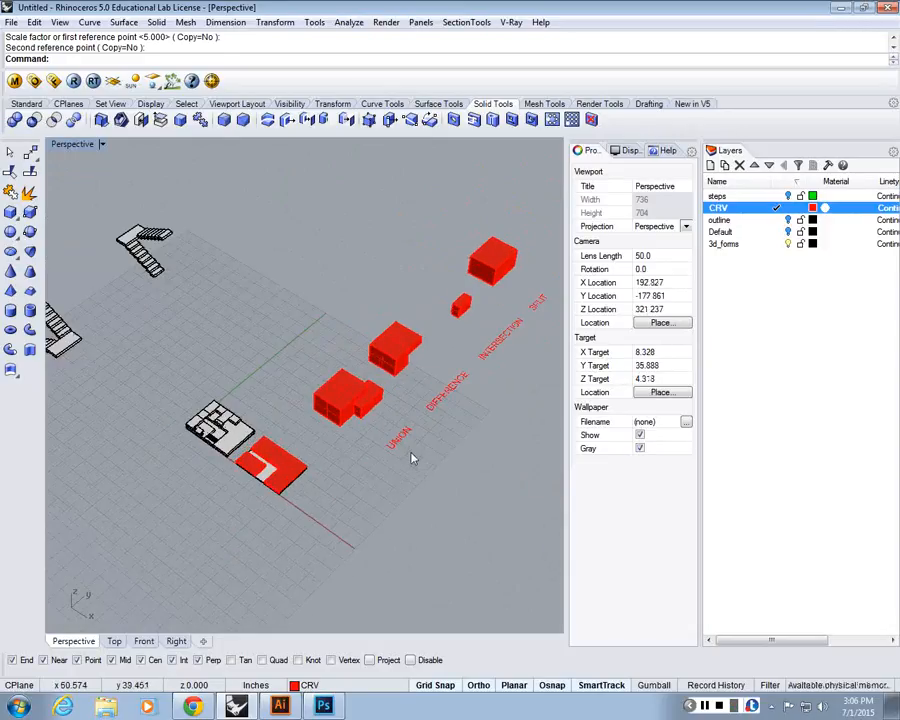
scroll(345, 447, up, 5)
click(391, 373)
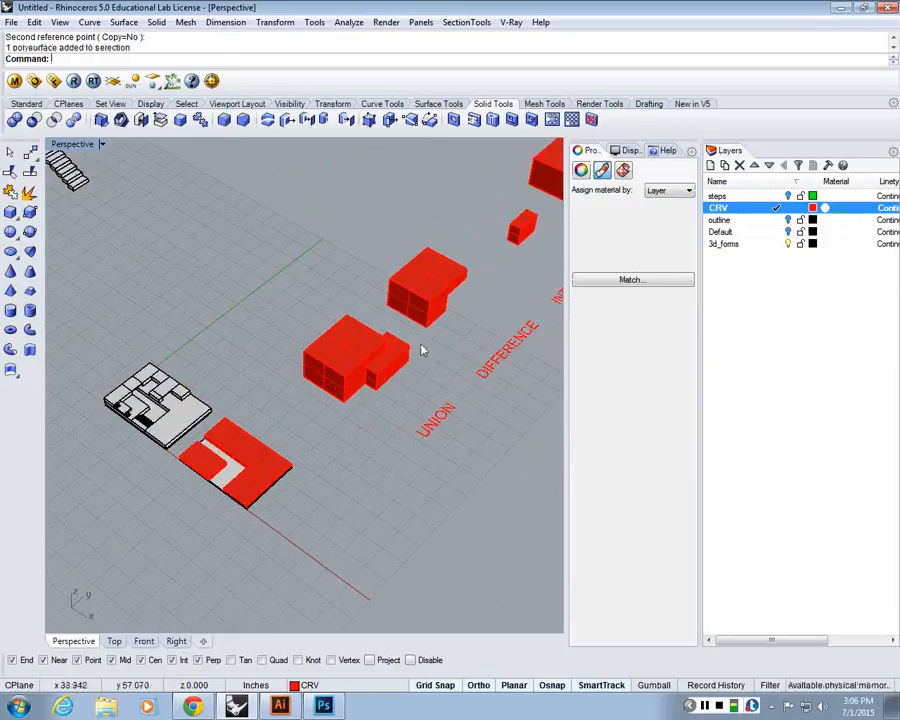
scroll(421, 347, down, 8)
click(342, 312)
scroll(360, 290, up, 4)
key(Escape)
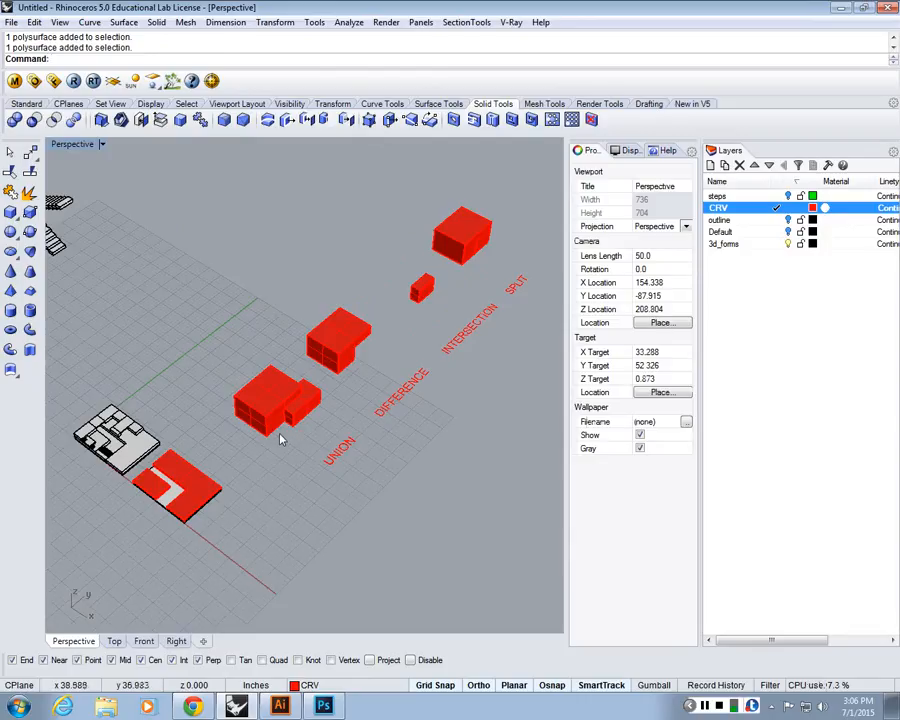
click(352, 314)
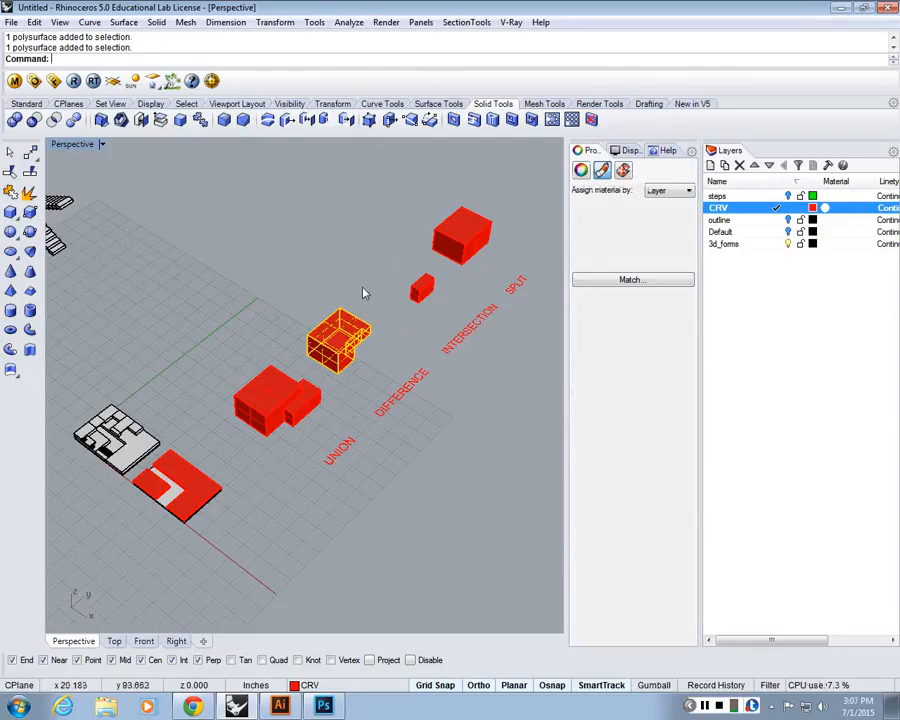
key(Escape)
scroll(458, 244, down, 4)
scroll(338, 347, up, 7)
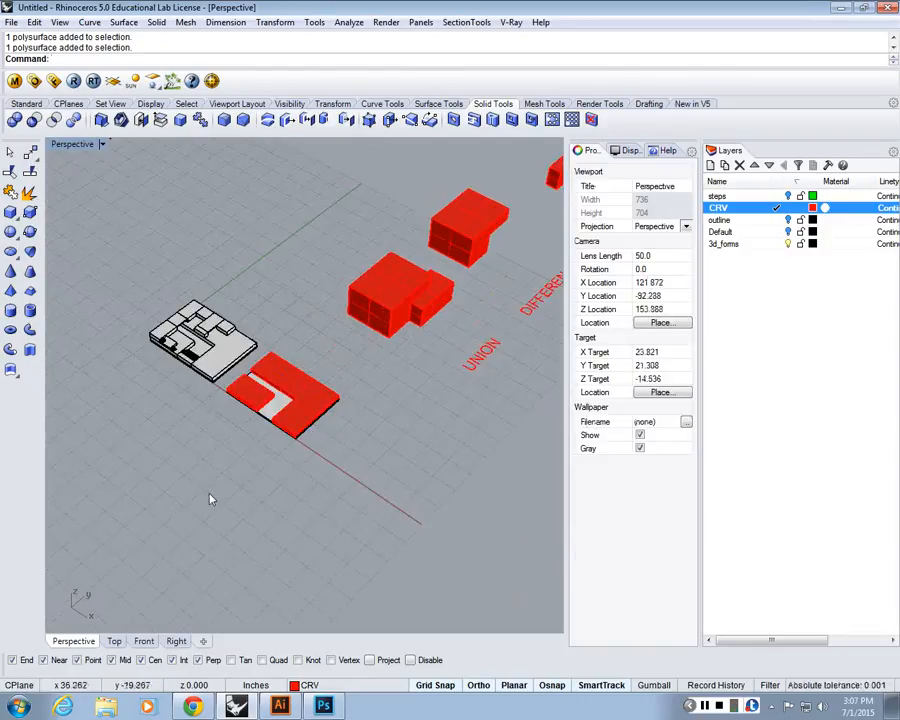
right_drag(449, 361, 466, 281)
scroll(467, 281, up, 4)
right_drag(513, 321, 483, 317)
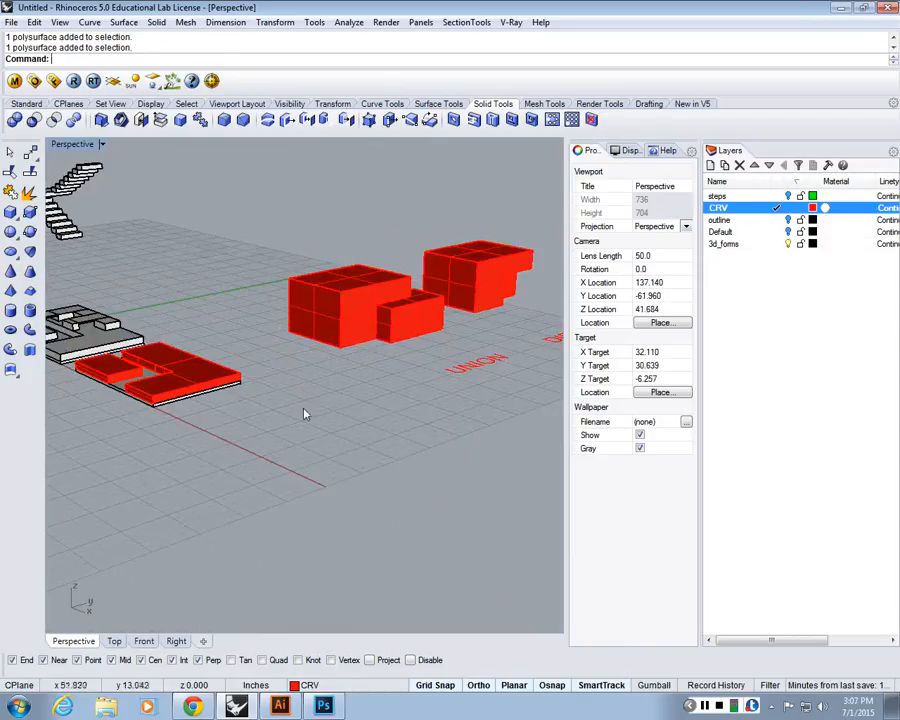
- Boolean-union the two raised slab pieces with the thin base plate beneath them into a single solid
scroll(363, 442, down, 6)
scroll(228, 404, up, 4)
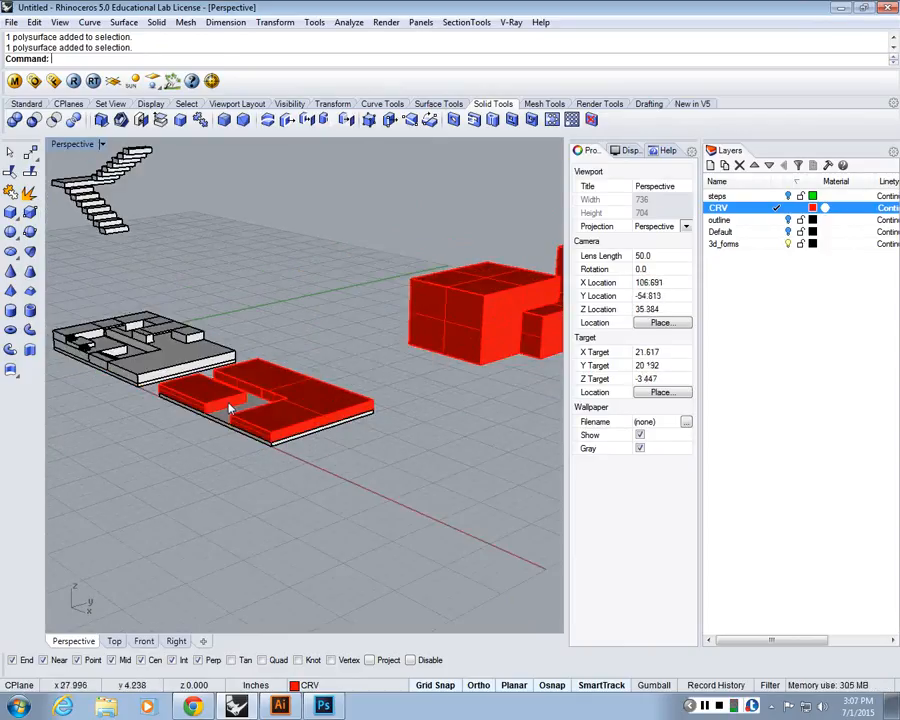
scroll(224, 392, up, 3)
click(233, 393)
scroll(286, 489, up, 3)
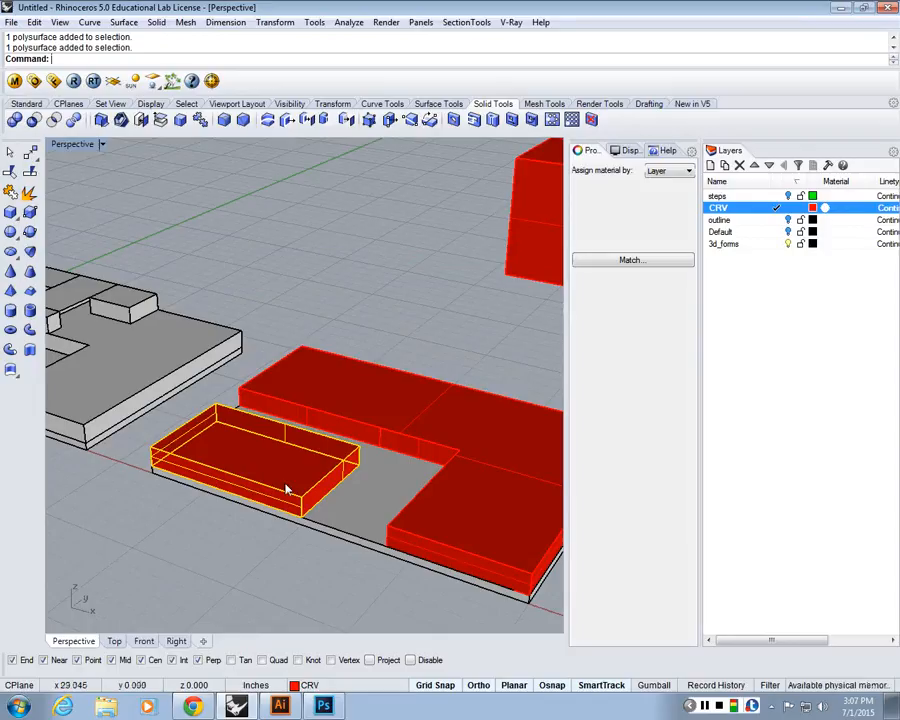
shift+click(341, 508)
shift+click(446, 434)
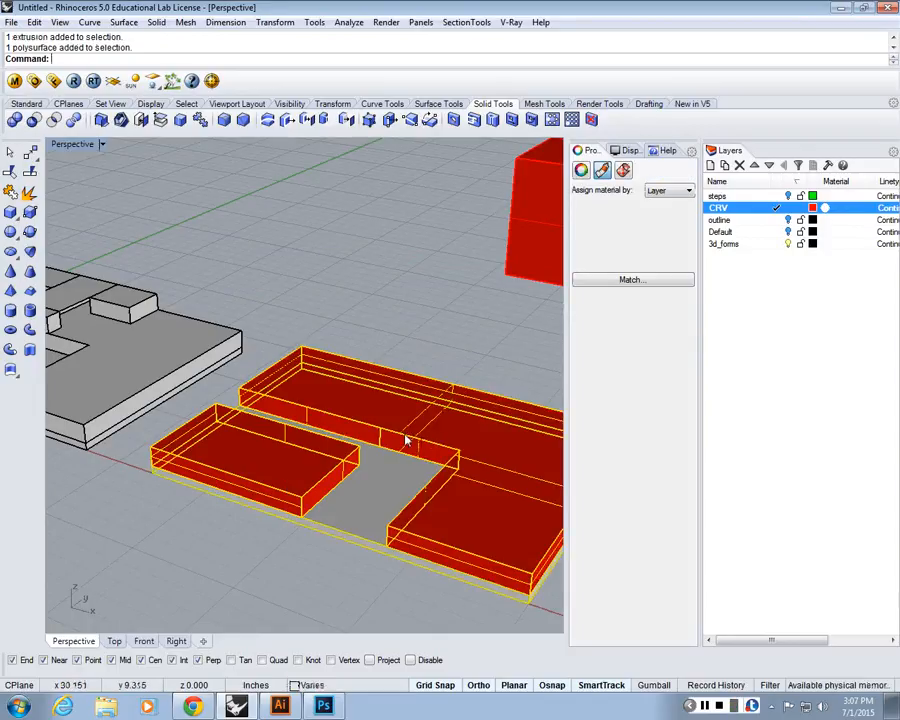
shift+right_drag(406, 440, 325, 428)
text(BooleanDifference)
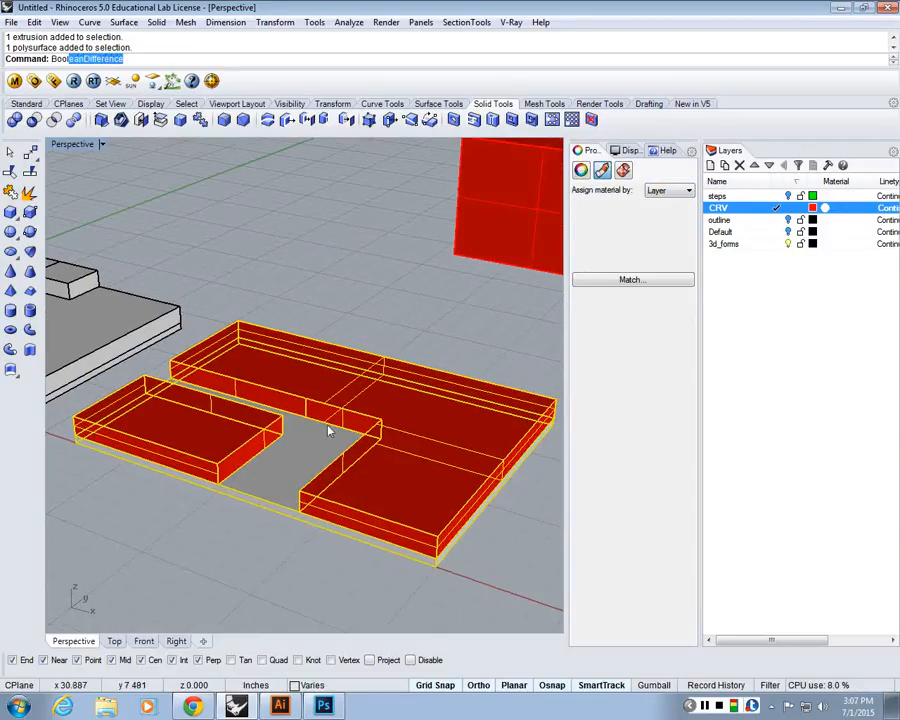
click(91, 110)
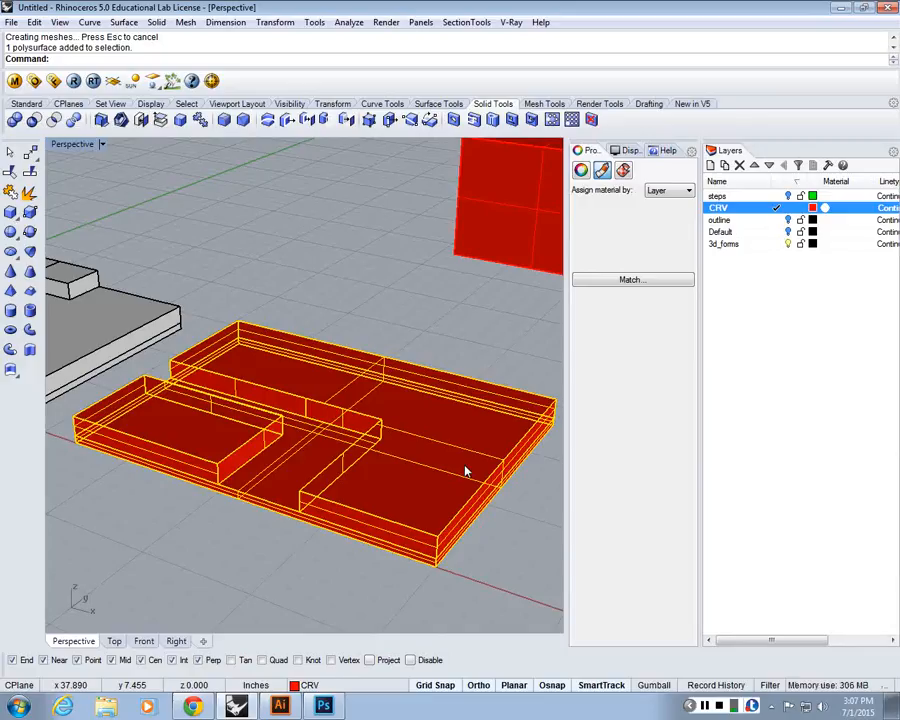
key(Escape)
scroll(436, 344, down, 5)
scroll(404, 345, up, 2)
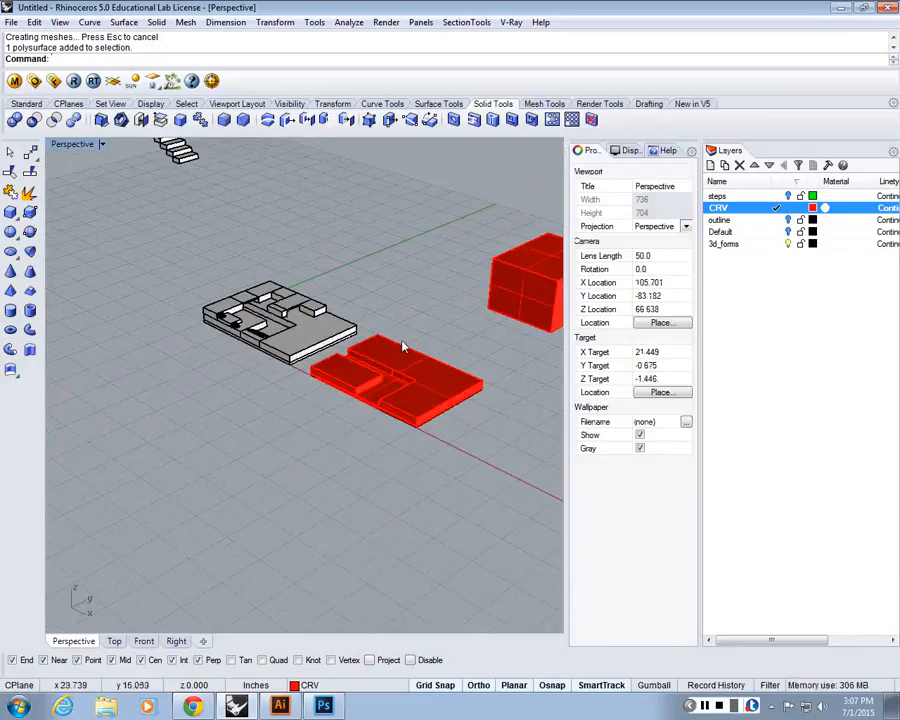
- Examine the finished slab with the recessed path beside the stepped massing and the Boolean examples
scroll(388, 328, up, 3)
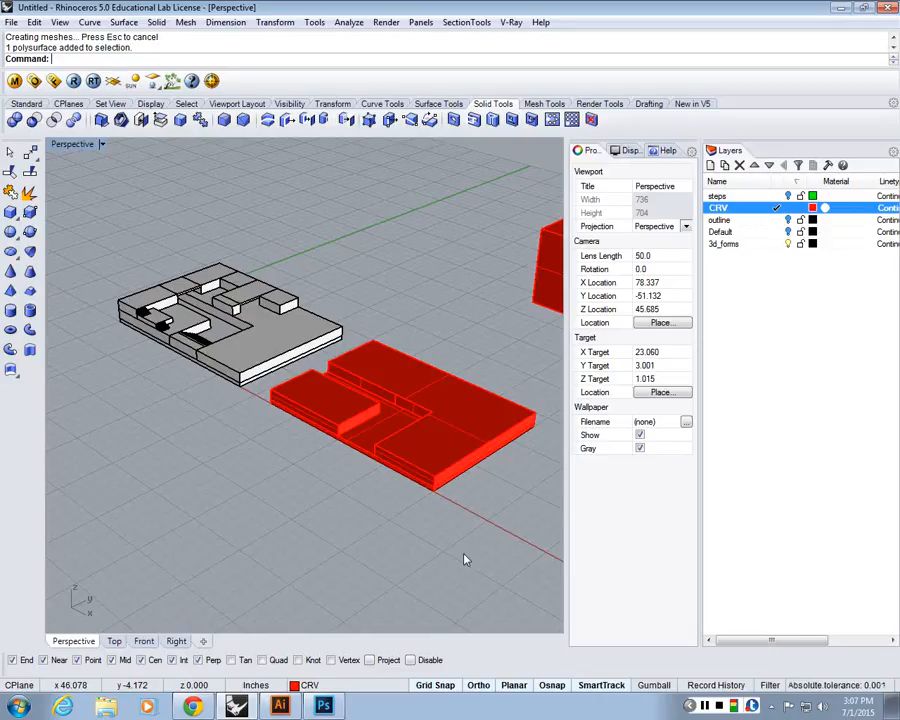
scroll(316, 430, down, 4)
scroll(316, 430, up, 2)
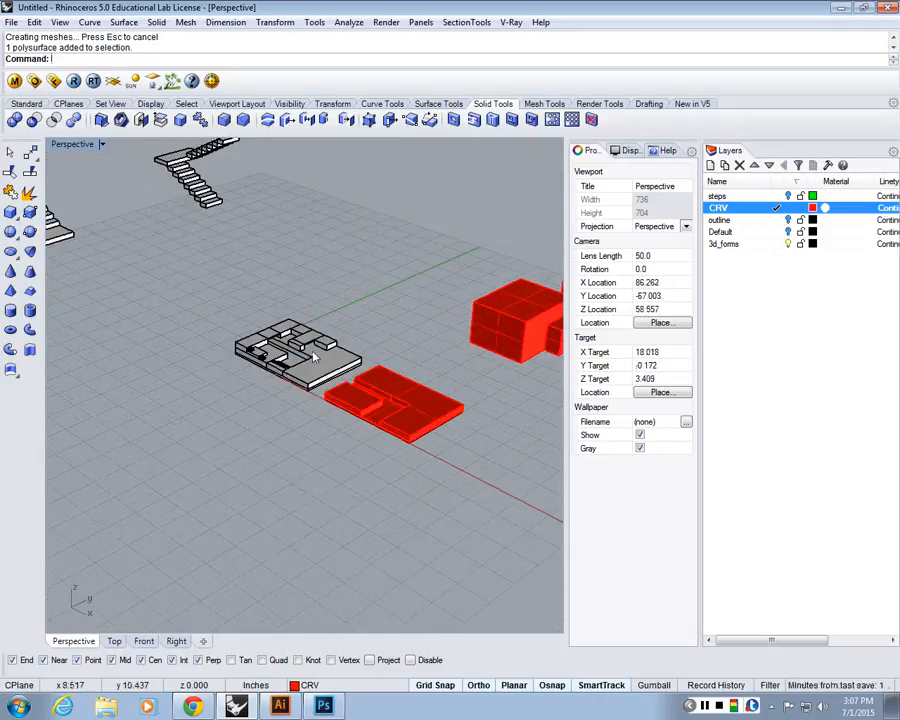
scroll(316, 430, up, 2)
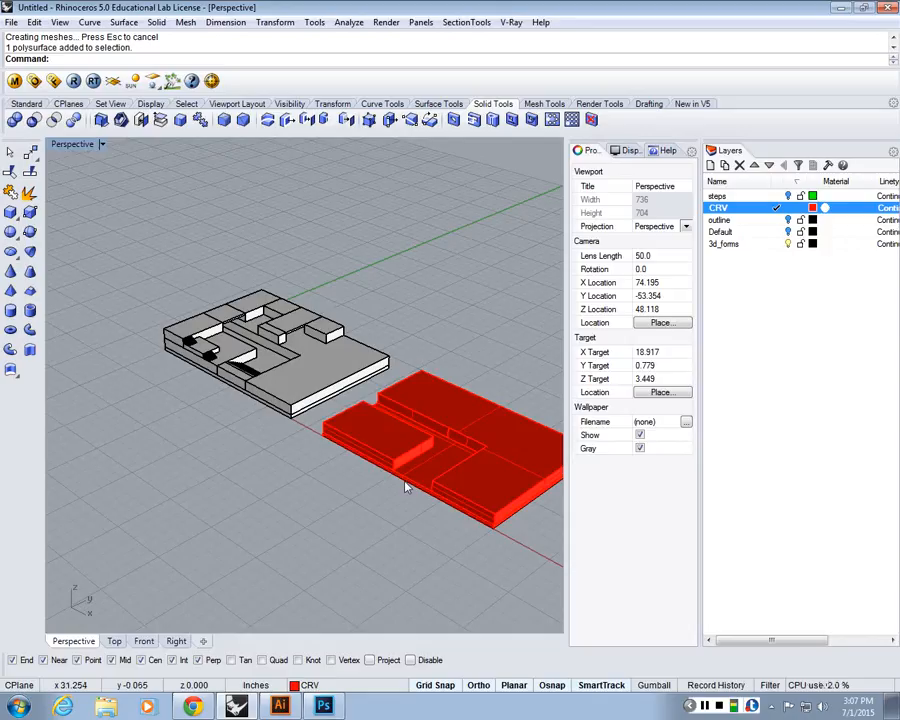
scroll(405, 487, down, 2)
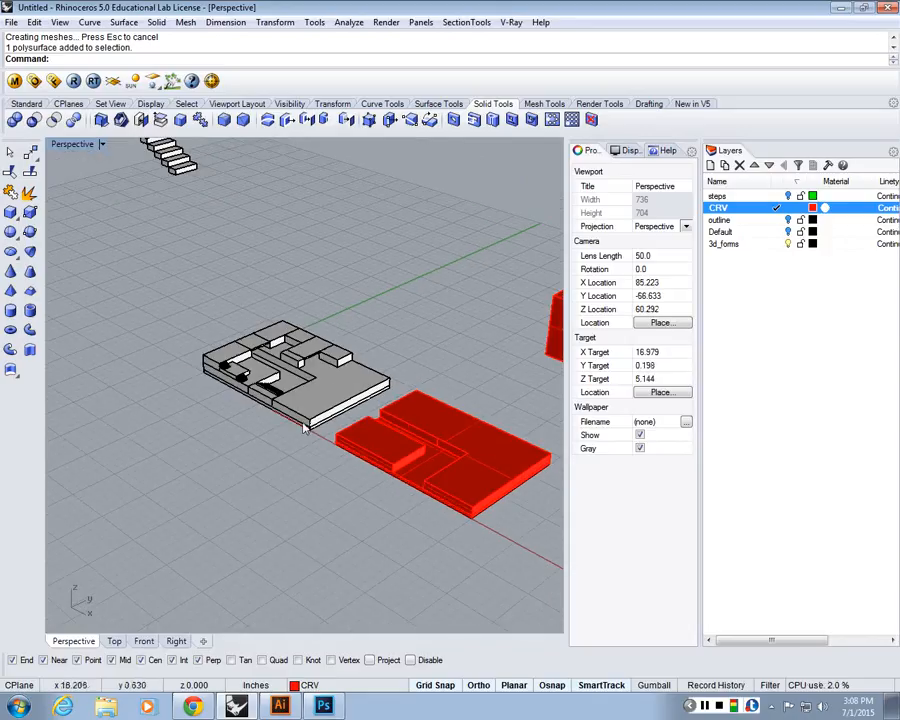
scroll(333, 437, up, 2)
right_drag(335, 438, 338, 462)
scroll(333, 458, down, 8)
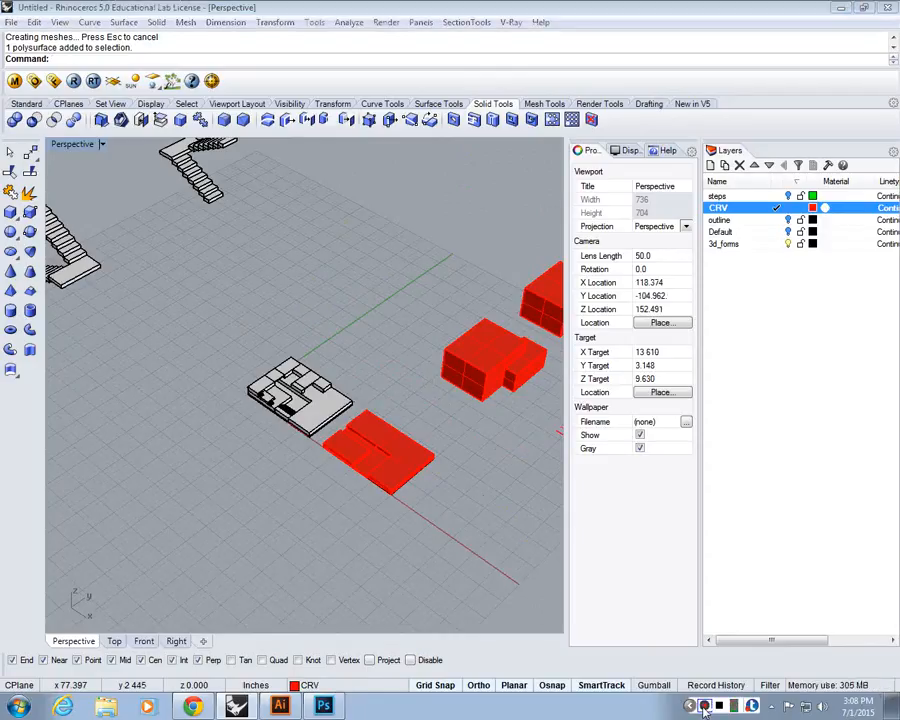
right_drag(430, 440, 352, 424)
scroll(380, 482, up, 2)
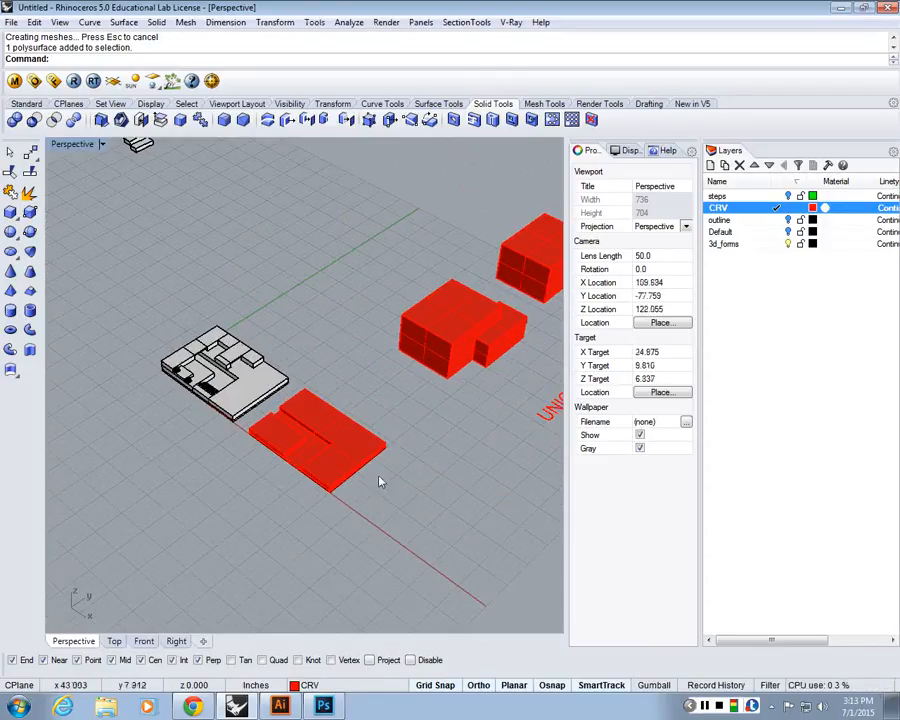
- Copy the slab's rectangular outline curve about 24 inches along the x axis onto empty ground beside the slab
double_click(74, 146)
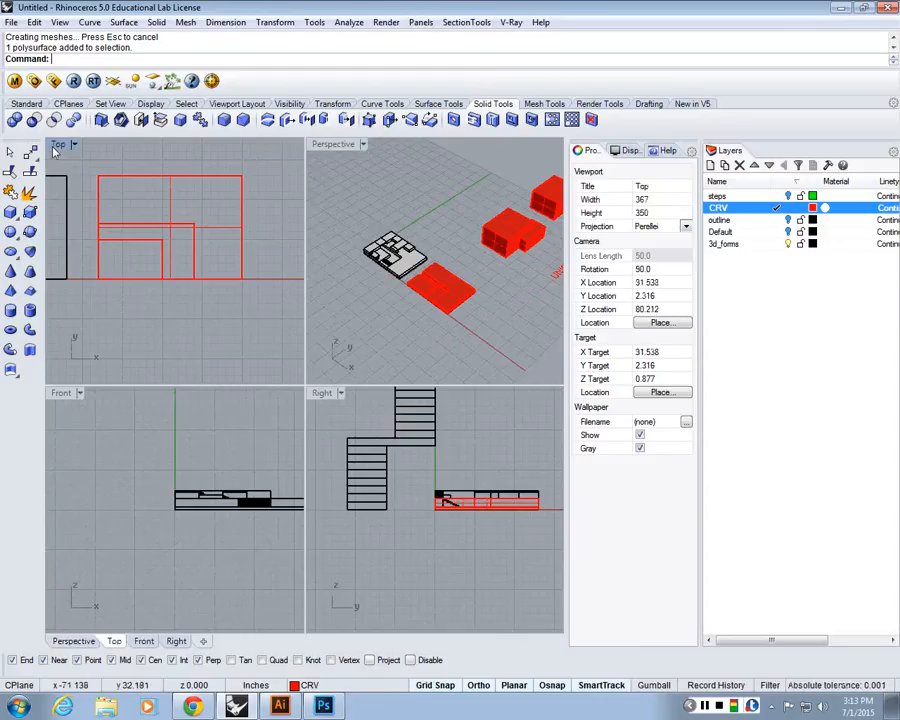
double_click(58, 146)
scroll(366, 404, down, 5)
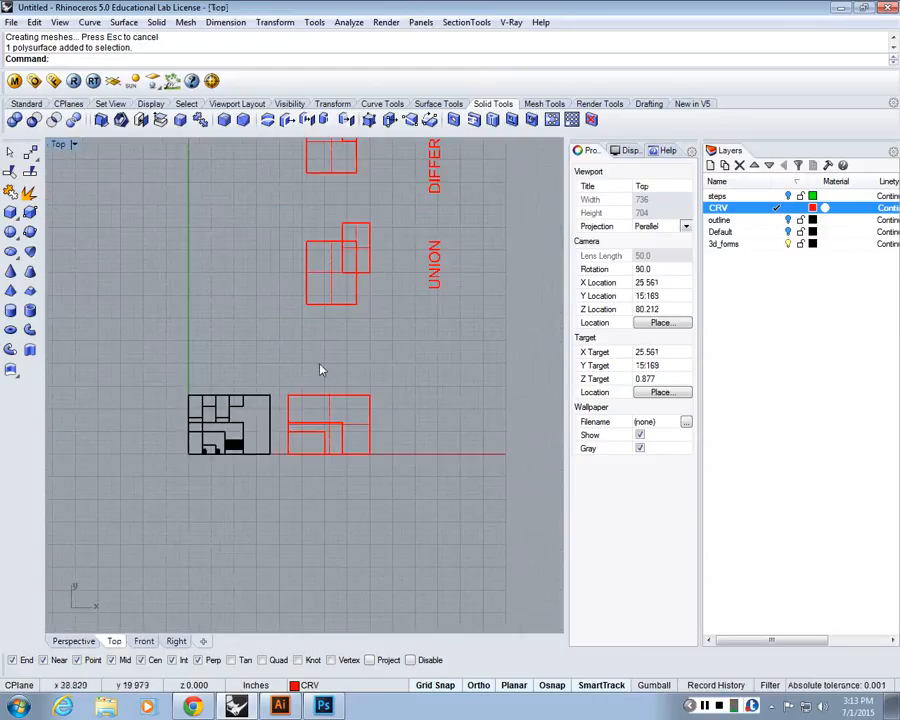
double_click(58, 145)
right_drag(392, 284, 334, 262)
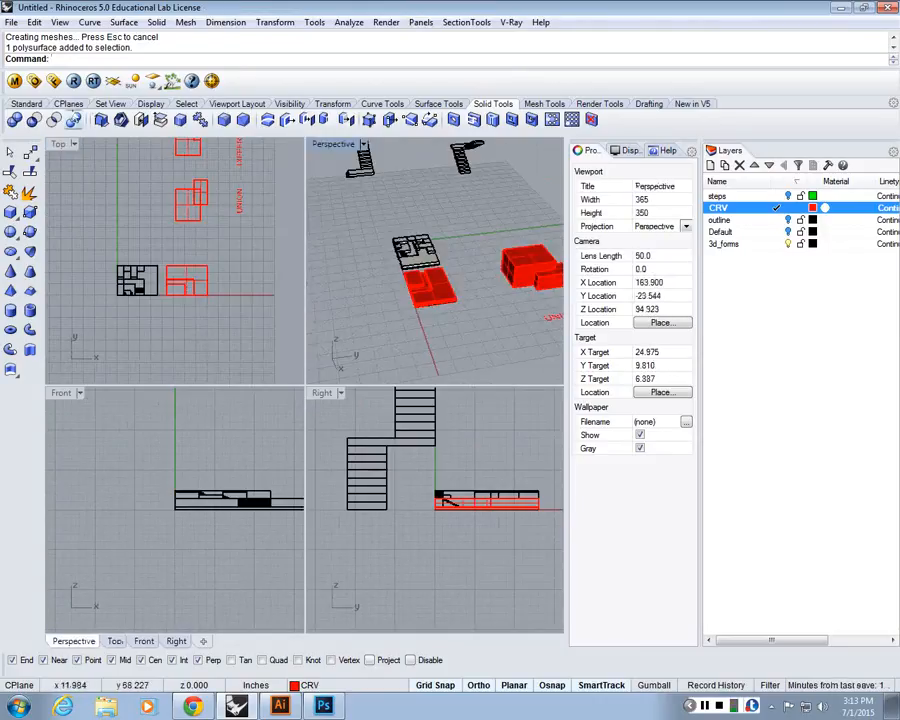
double_click(60, 146)
right_drag(432, 343, 375, 321)
click(312, 398)
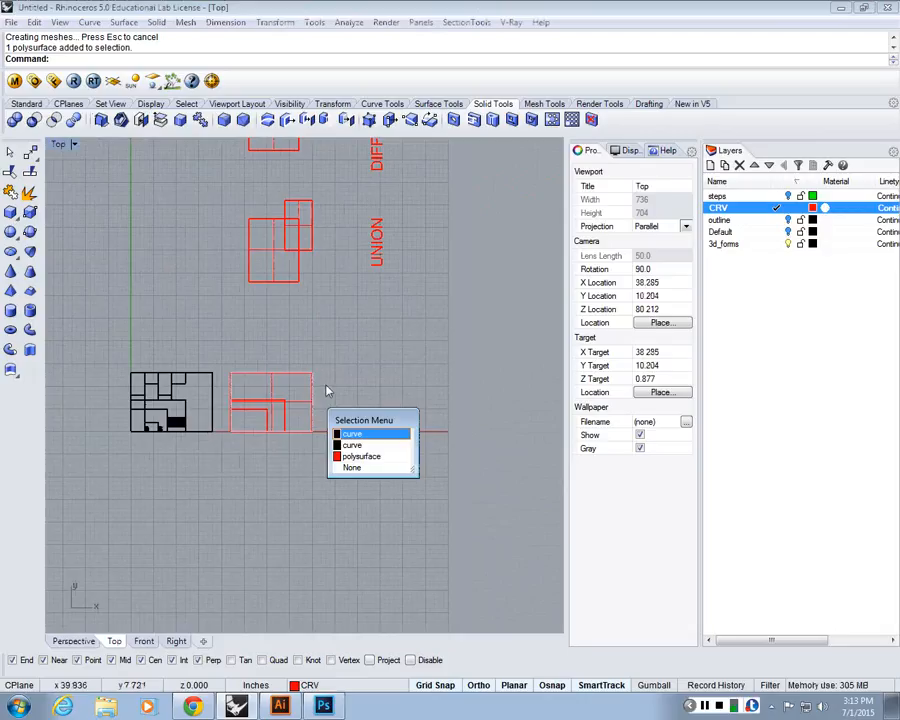
click(326, 386)
text(Copy)
key(Return)
click(344, 535)
key(F8)
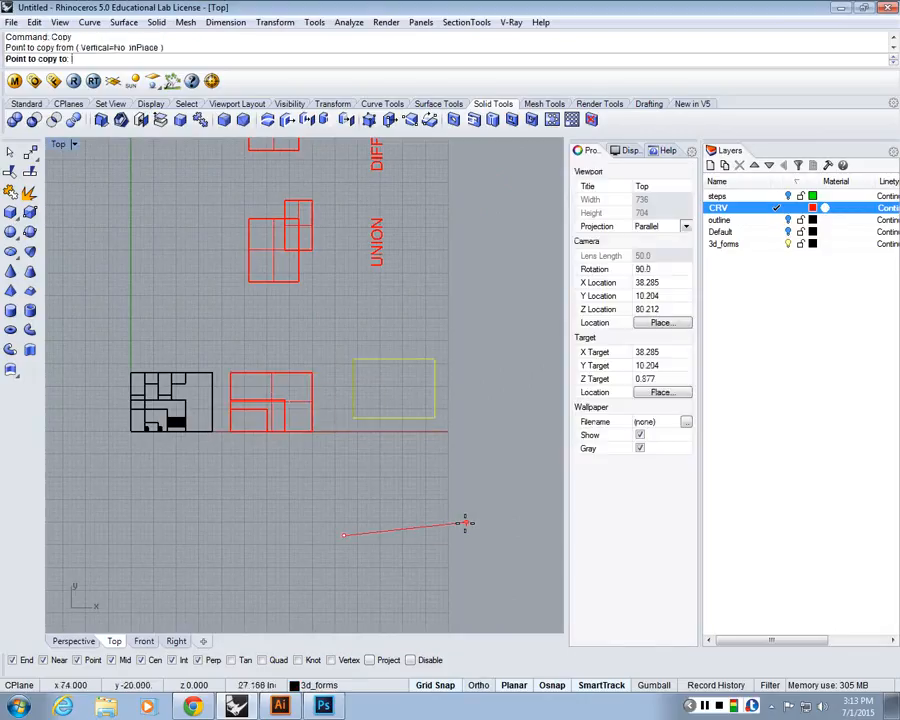
key(F8)
click(452, 540)
key(Escape)
key(Escape)
- Begin a polyline at the copied rectangle's upper-left corner, running 5 inches along the upper edge and 8 inches down into the rectangle
scroll(411, 387, up, 8)
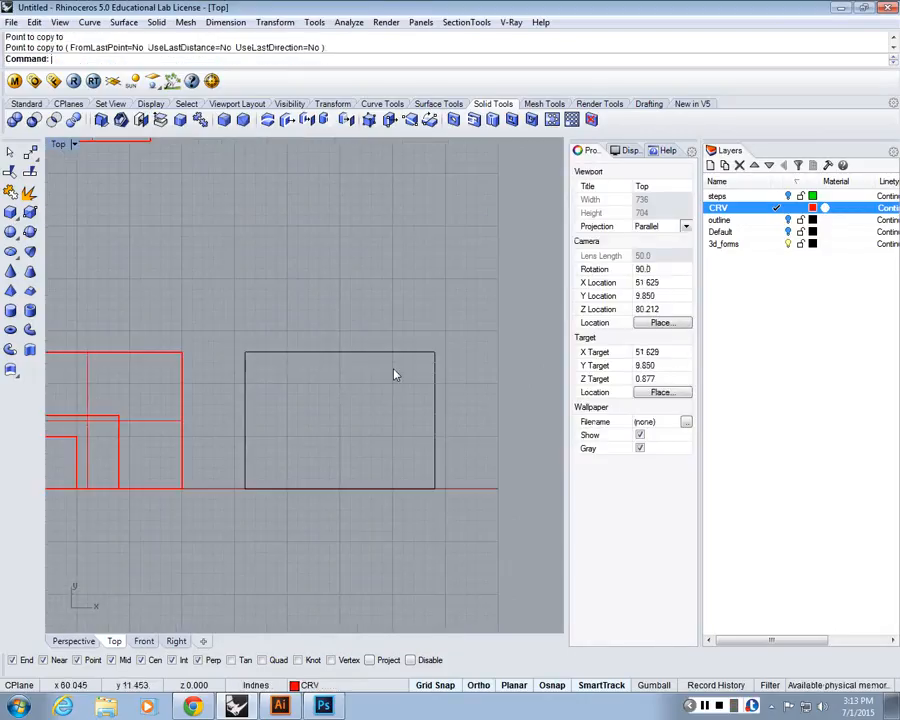
click(384, 354)
key(Escape)
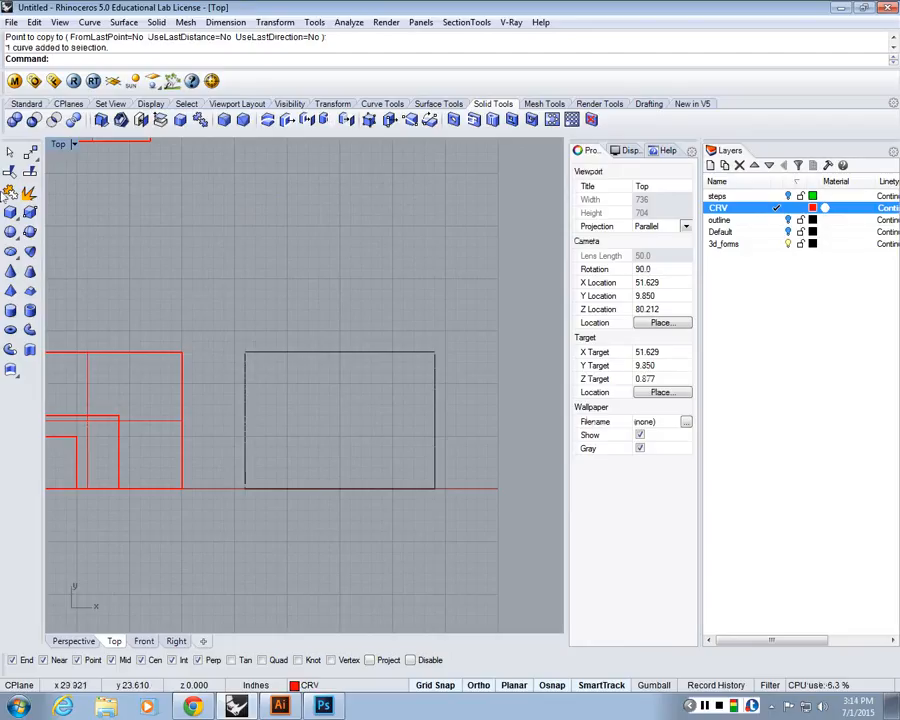
scroll(240, 352, up, 1)
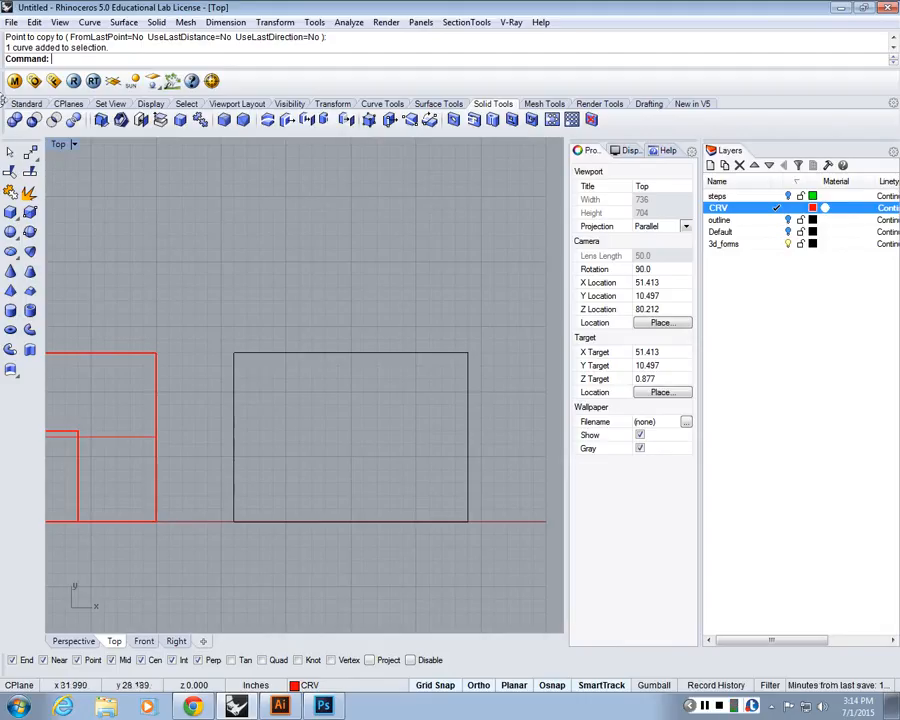
click(26, 103)
click(10, 172)
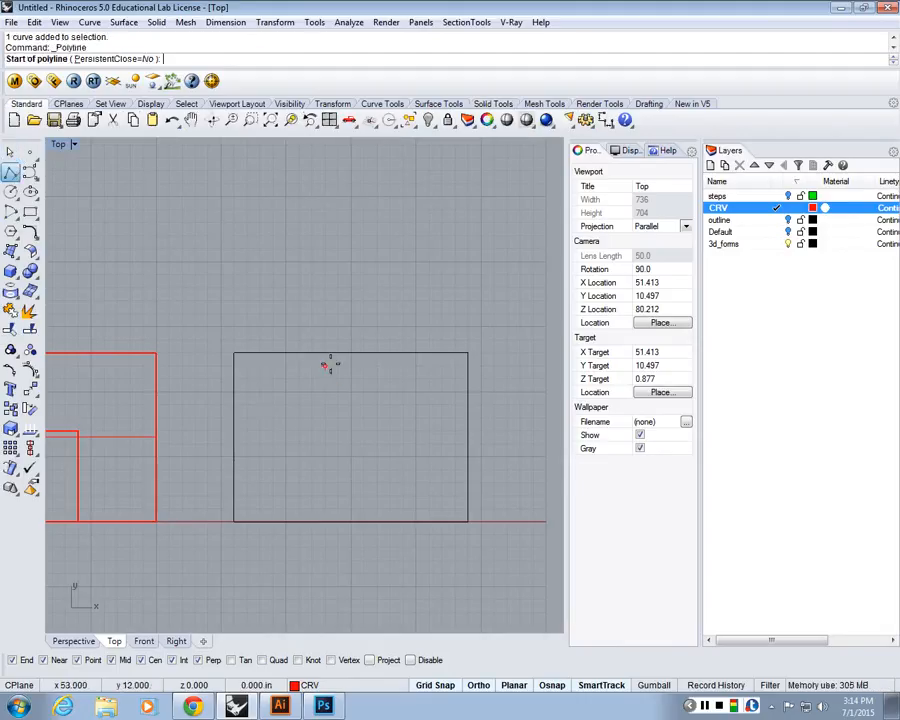
click(233, 352)
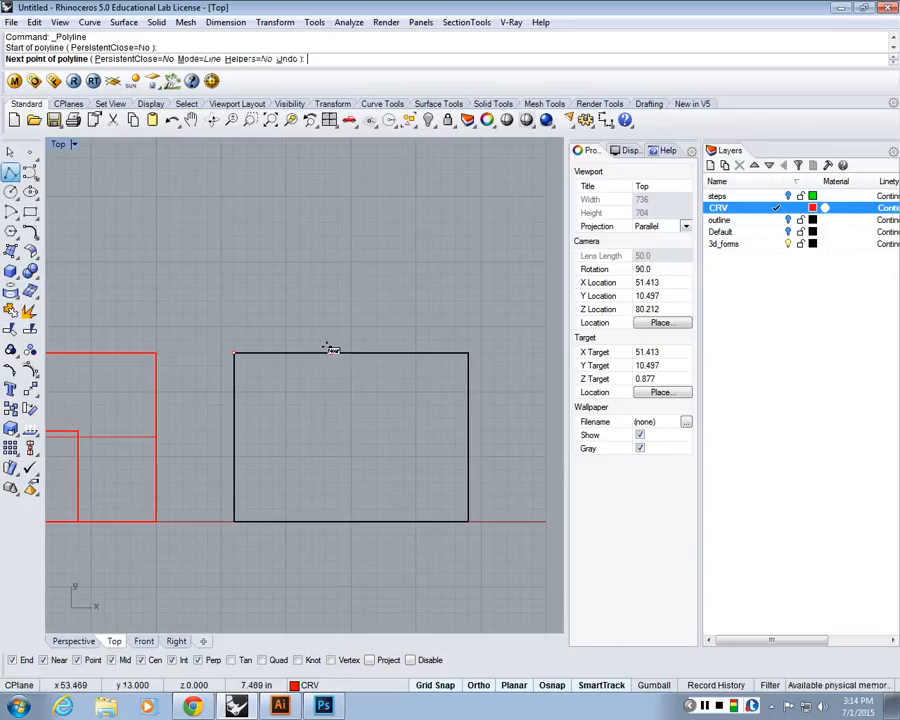
text(5)
key(Return)
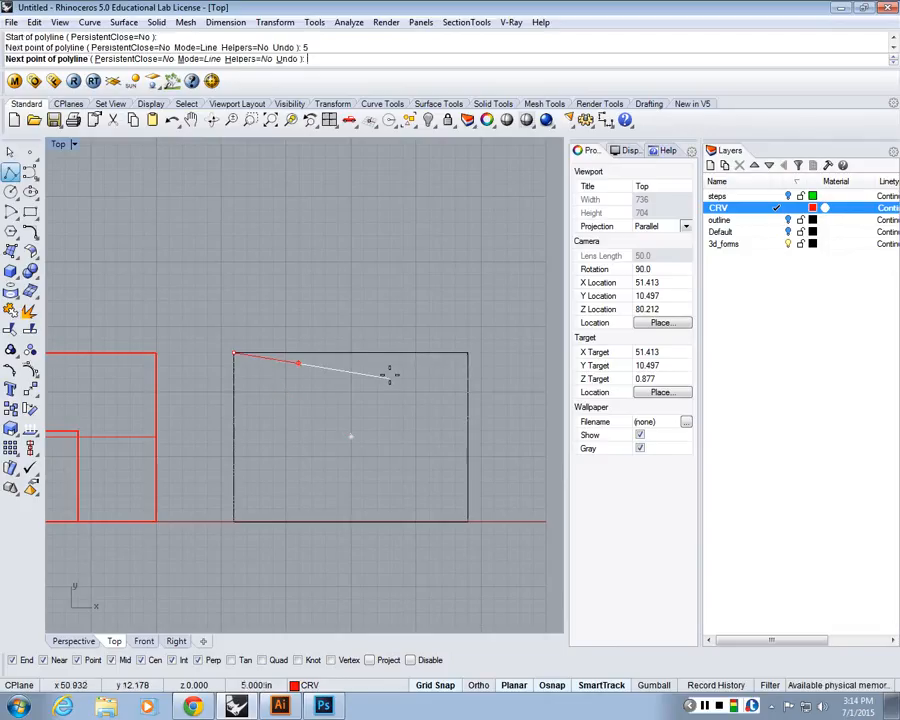
click(369, 323)
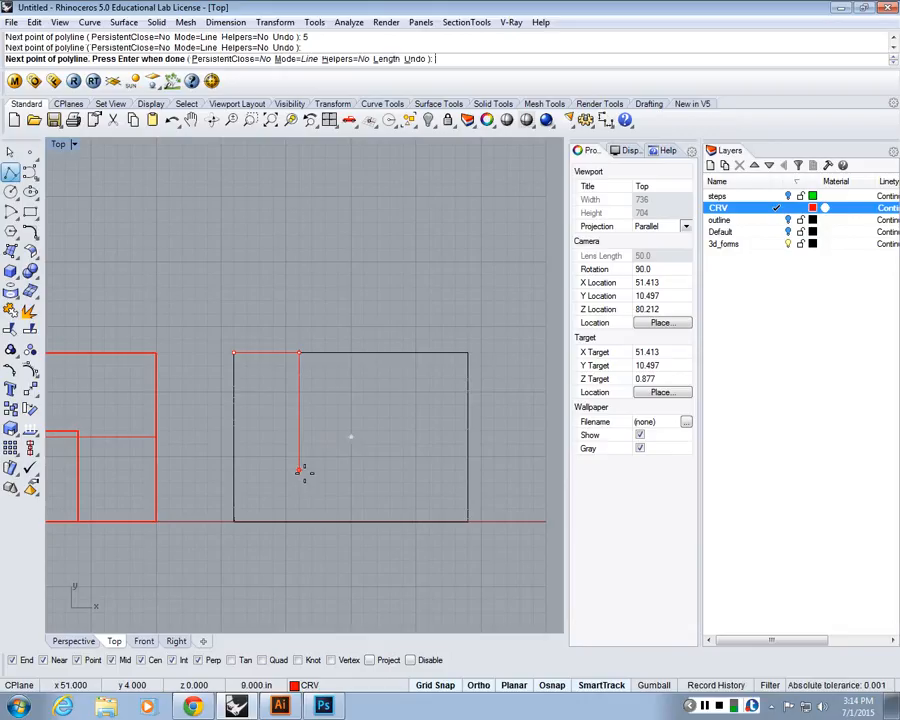
text(3)
key(Return)
click(302, 471)
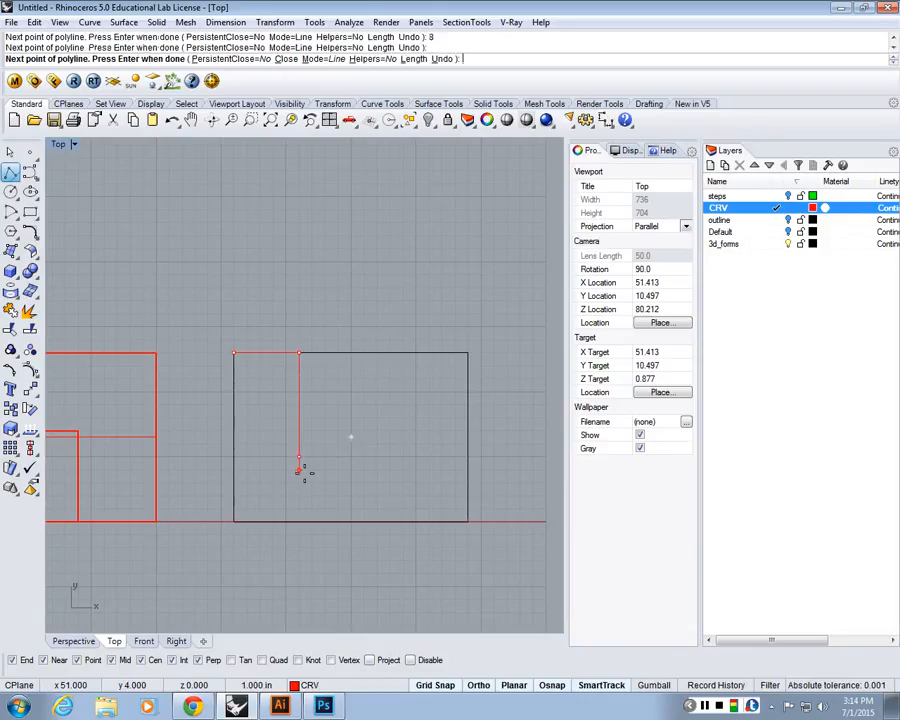
- Continue the polyline 5 inches across in x and finish it straight down on the rectangle's lower edge
text(5)
key(Return)
click(390, 470)
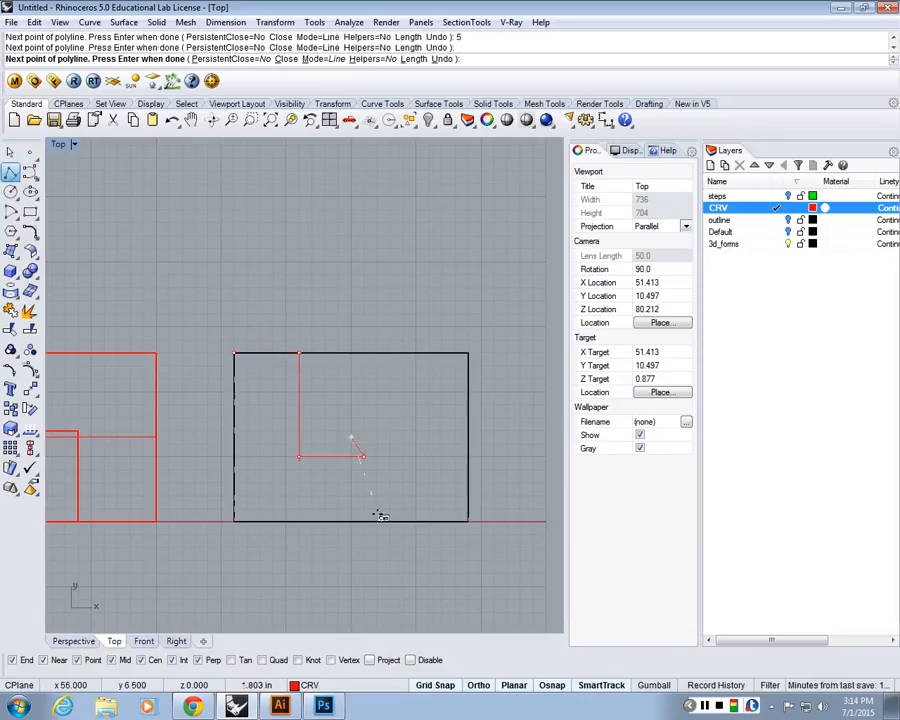
click(361, 521)
key(Return)
scroll(259, 466, up, 2)
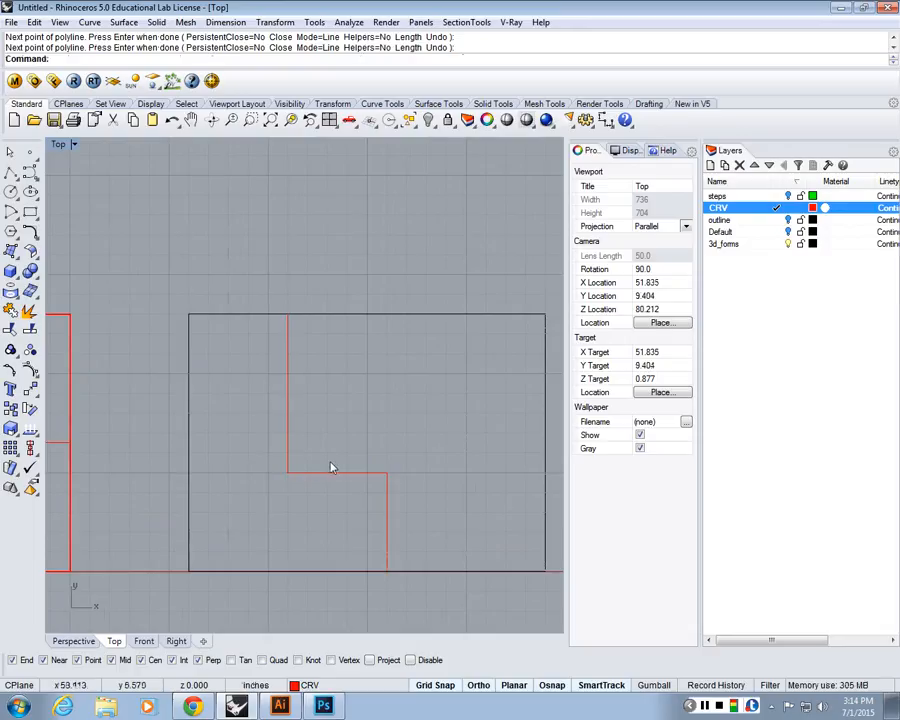
- Begin a second polyline at the rectangle's upper-right corner with a 5-inch first segment down the right edge
key(Return)
scroll(317, 327, down, 2)
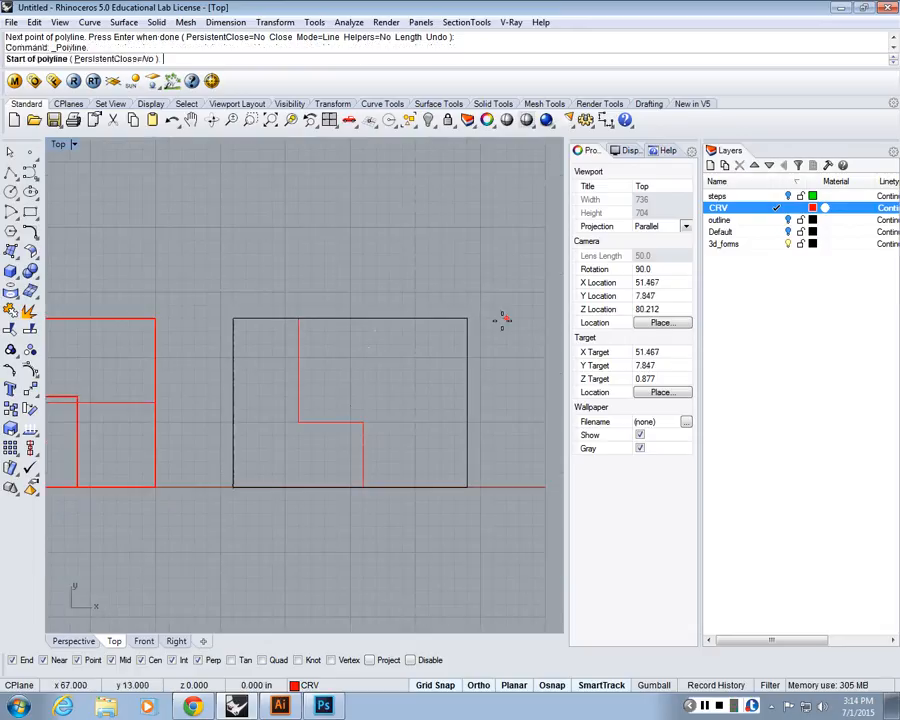
click(467, 319)
text(5)
key(Return)
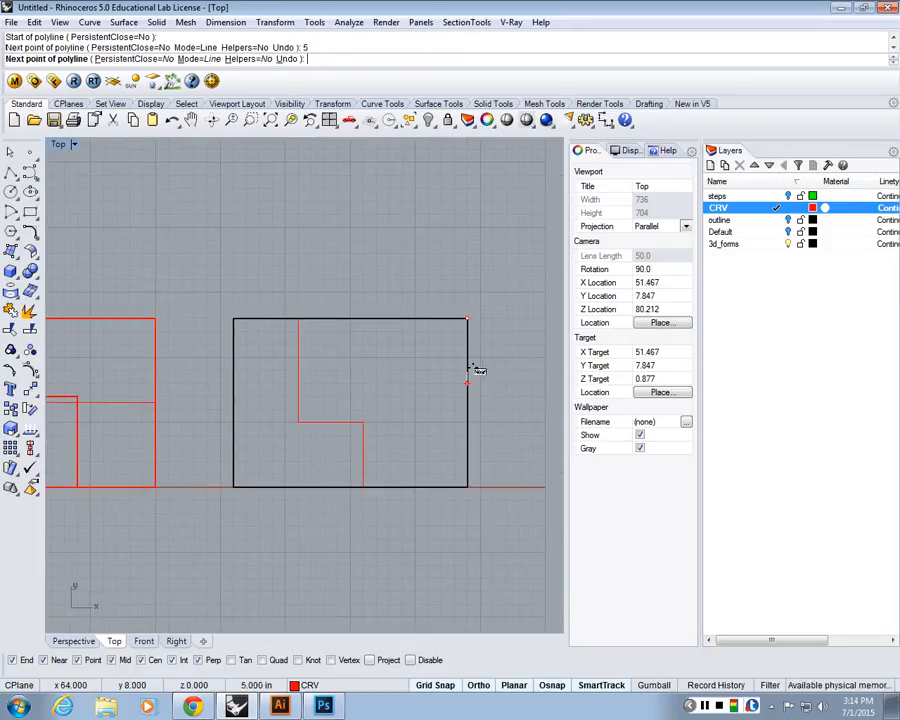
- Finish the polyline 5 inches down the rectangle's right edge and straight across to its left edge
click(474, 370)
click(232, 388)
key(Return)
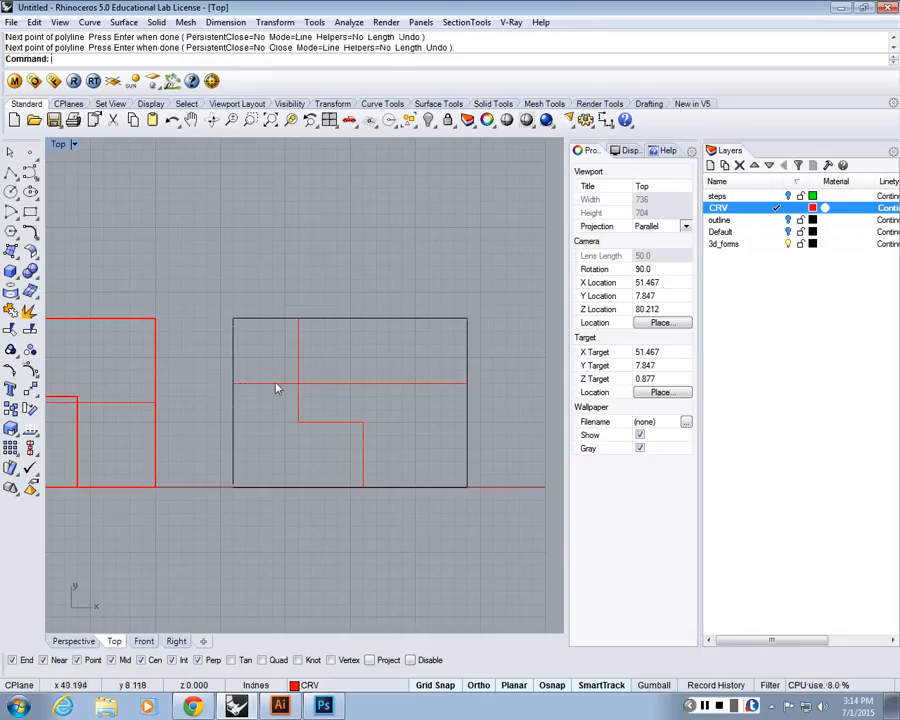
- Offset the new L-shaped polyline 0.5 inch inward, toward the upper part of the rectangle
text(o)
key(Return)
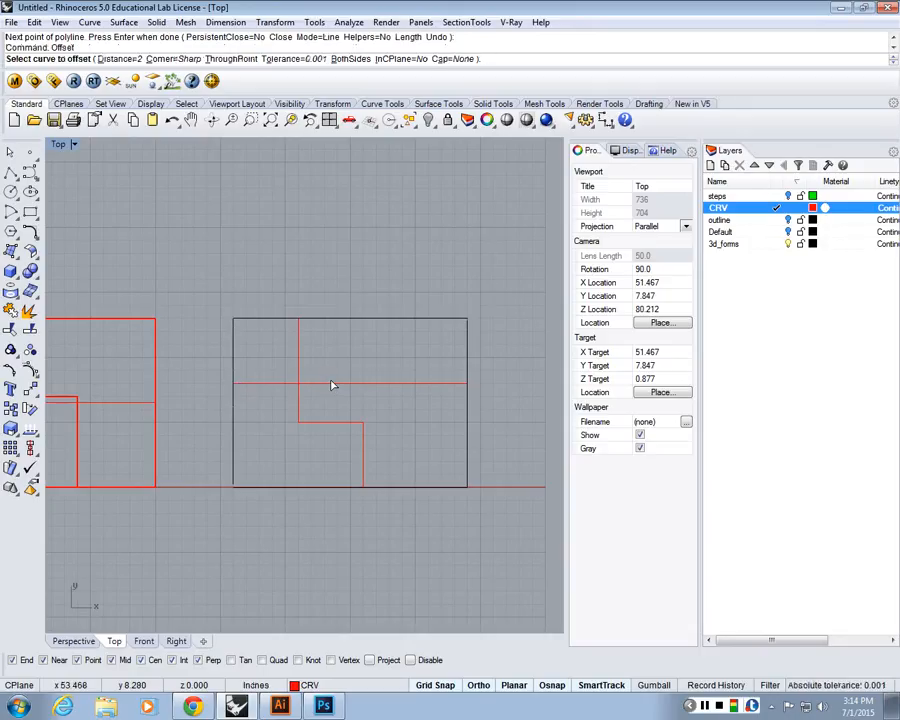
text(.5)
key(Return)
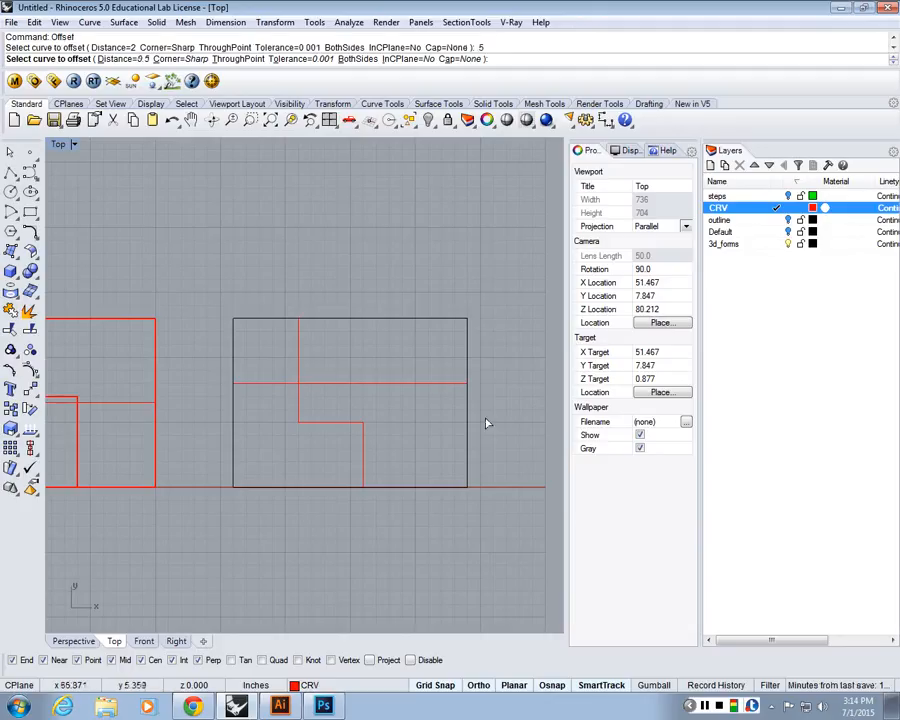
click(440, 383)
click(414, 347)
scroll(414, 349, up, 2)
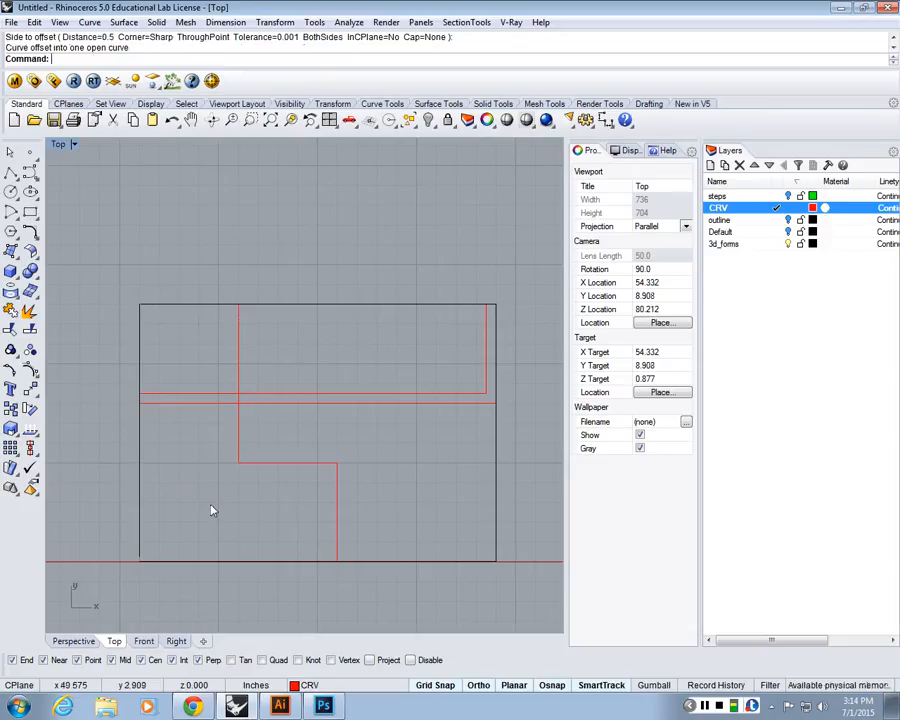
- Examine the extents of the outline rectangle and the stepped curve inside it
scroll(182, 388, down, 4)
scroll(201, 361, up, 4)
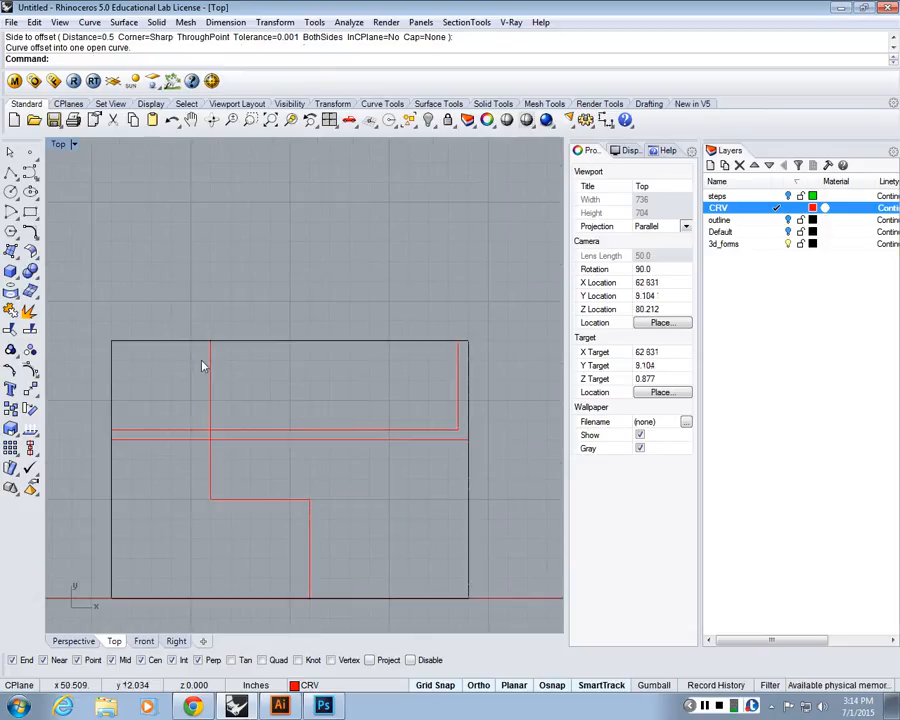
click(210, 360)
click(232, 345)
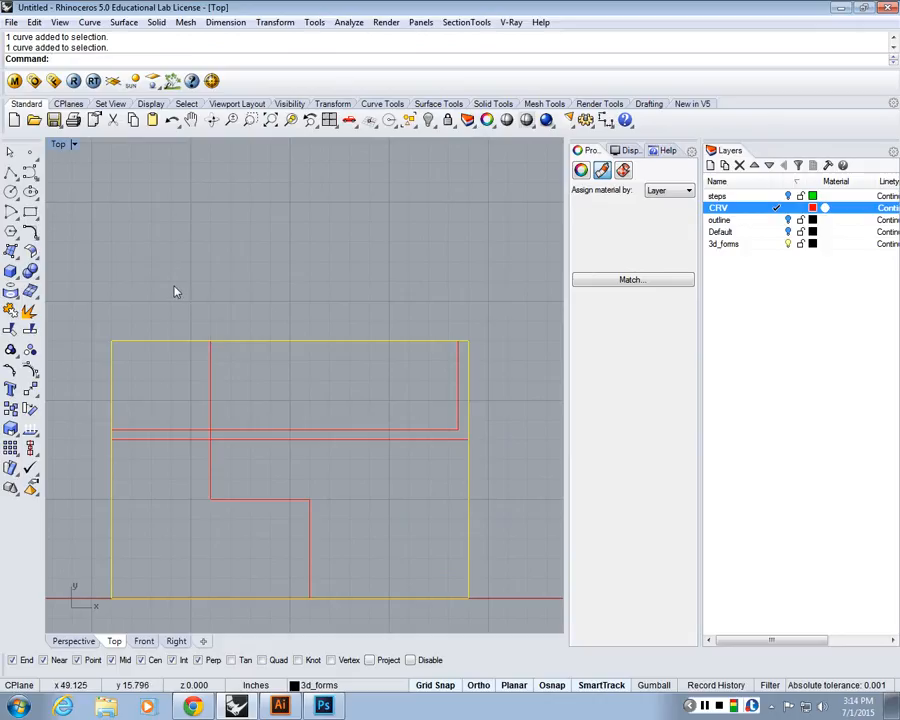
key(Escape)
scroll(245, 344, down, 3)
scroll(241, 418, up, 3)
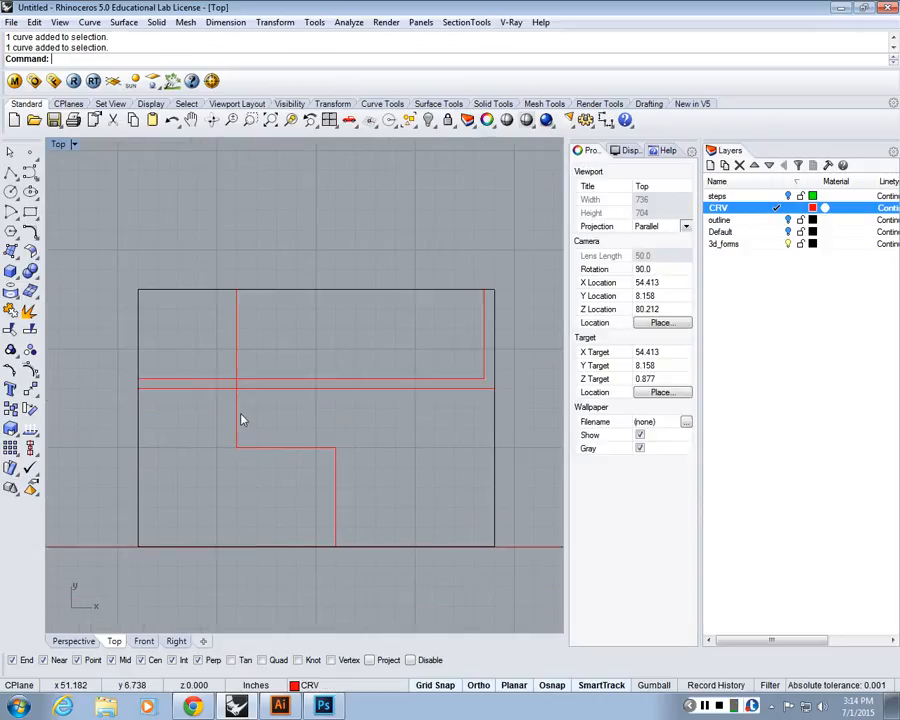
click(240, 419)
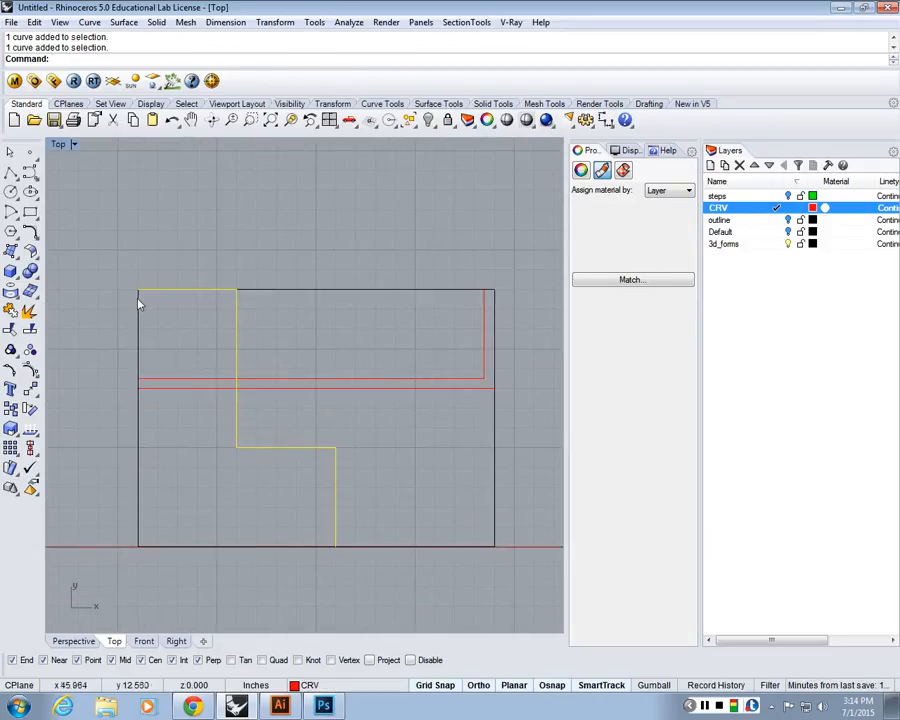
key(Escape)
scroll(217, 339, down, 2)
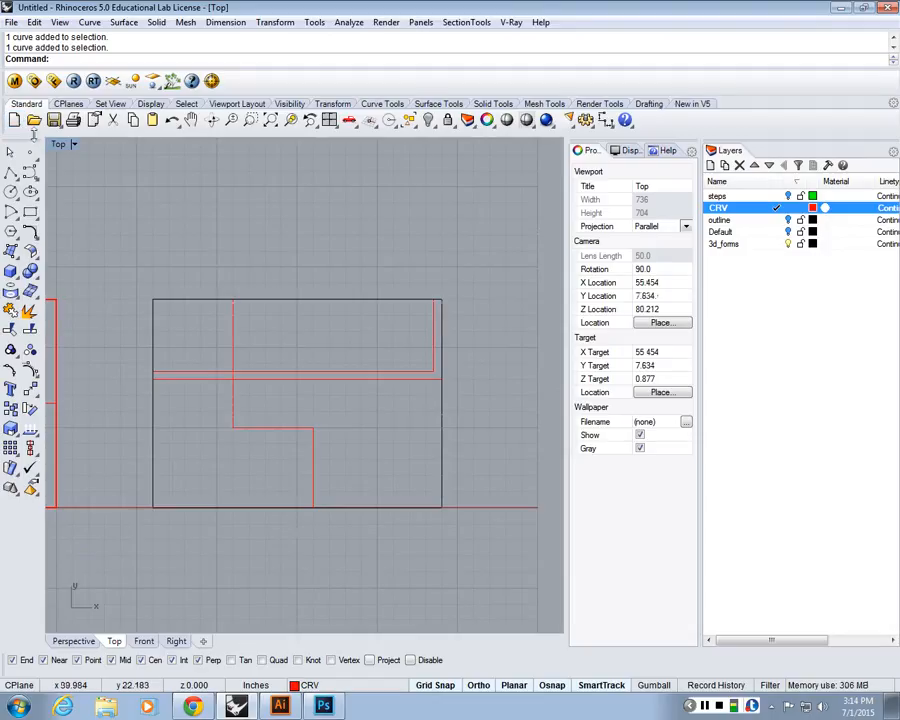
- In the Perspective viewport, extrude the outline rectangle by -1/8 inch as a solid base slab
double_click(58, 144)
double_click(338, 145)
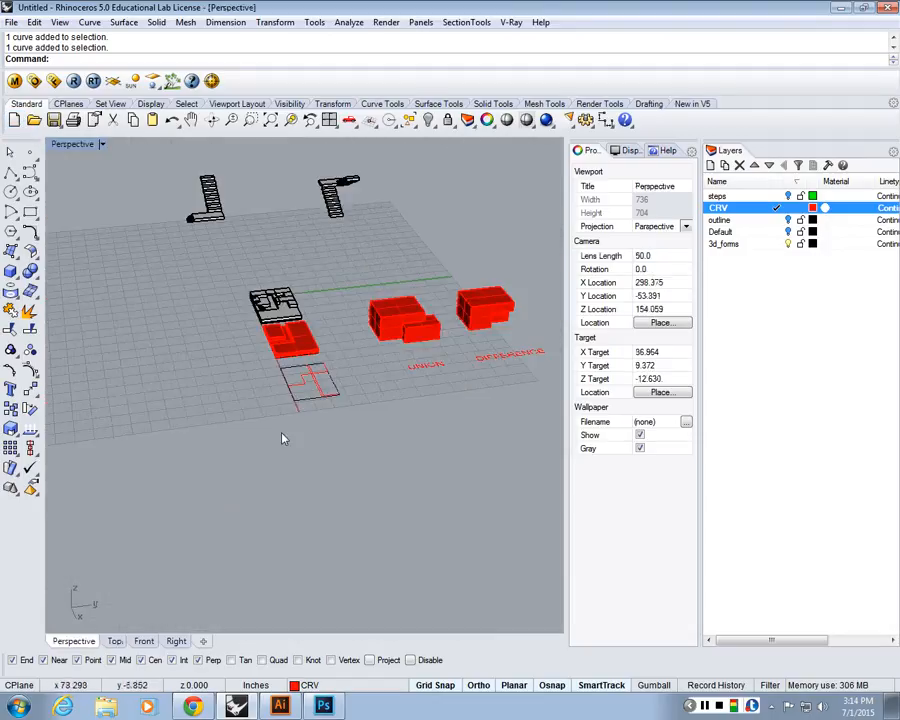
scroll(364, 404, up, 4)
scroll(300, 372, up, 1)
scroll(265, 370, up, 2)
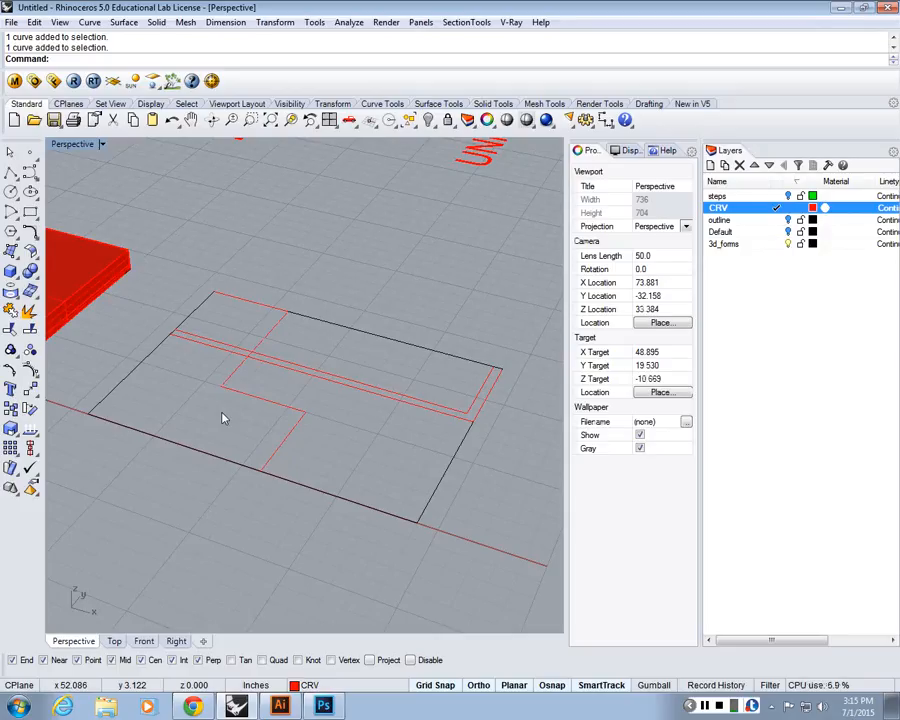
text(Ext)
key(Return)
click(145, 368)
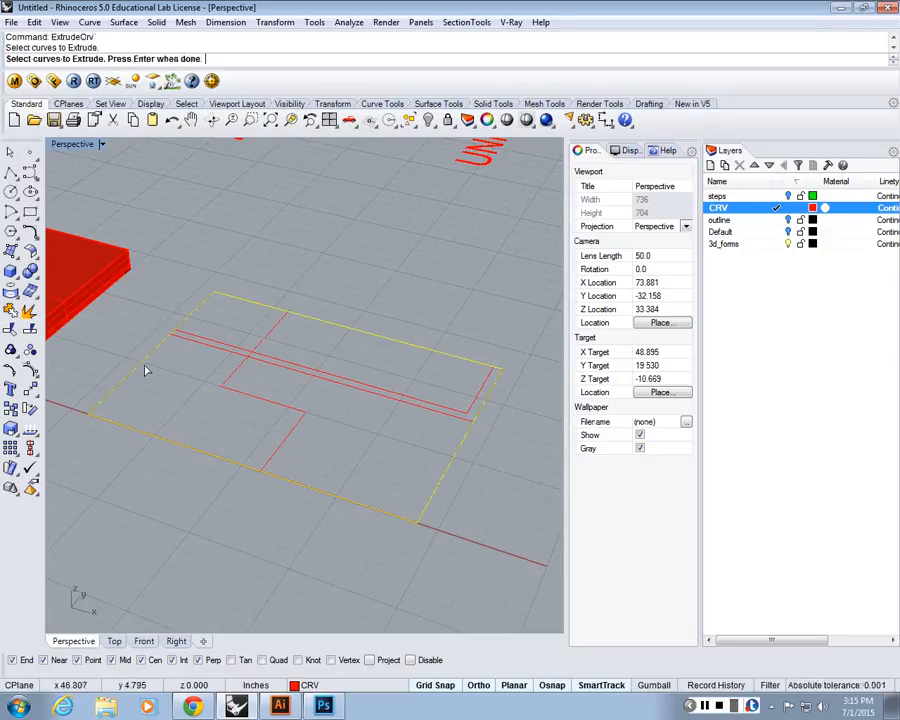
key(Return)
text(-)
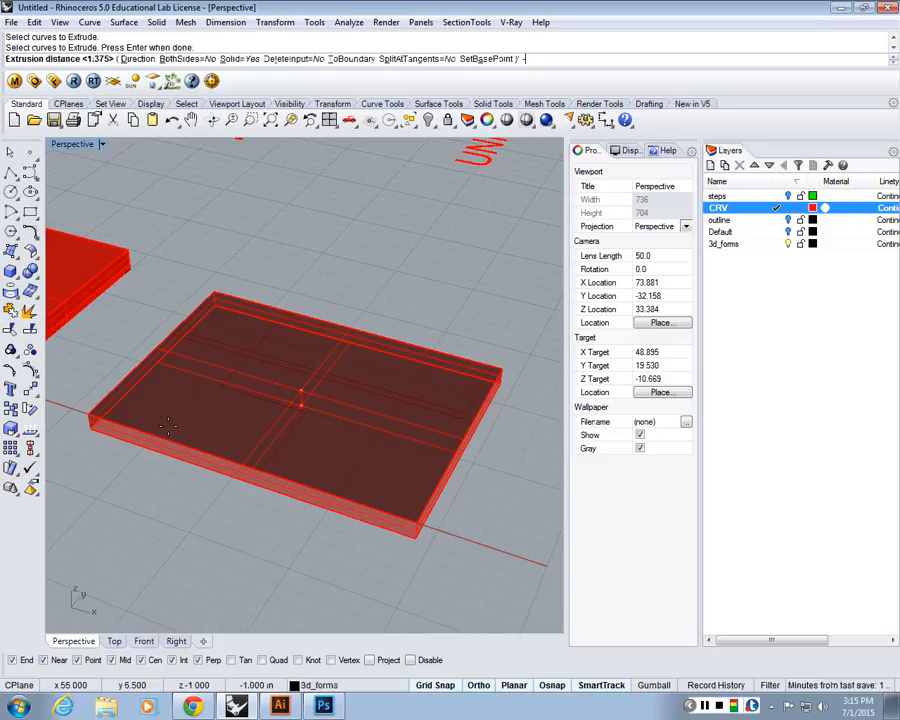
text(1/8)
key(Return)
- Move the extruded base slab to the 3d_forms layer
right_drag(168, 428, 301, 447)
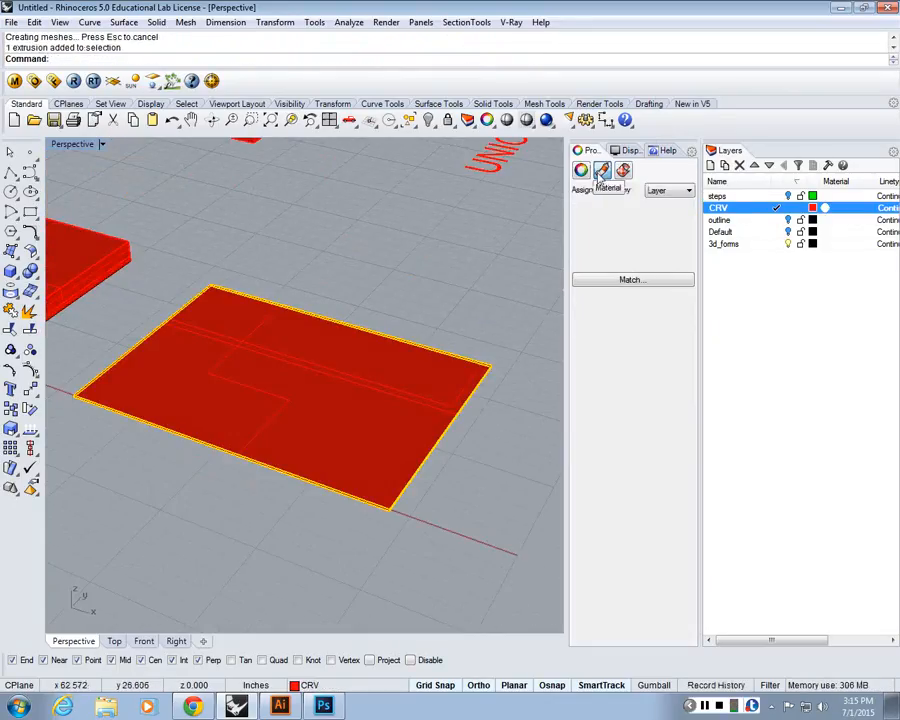
click(581, 170)
click(670, 234)
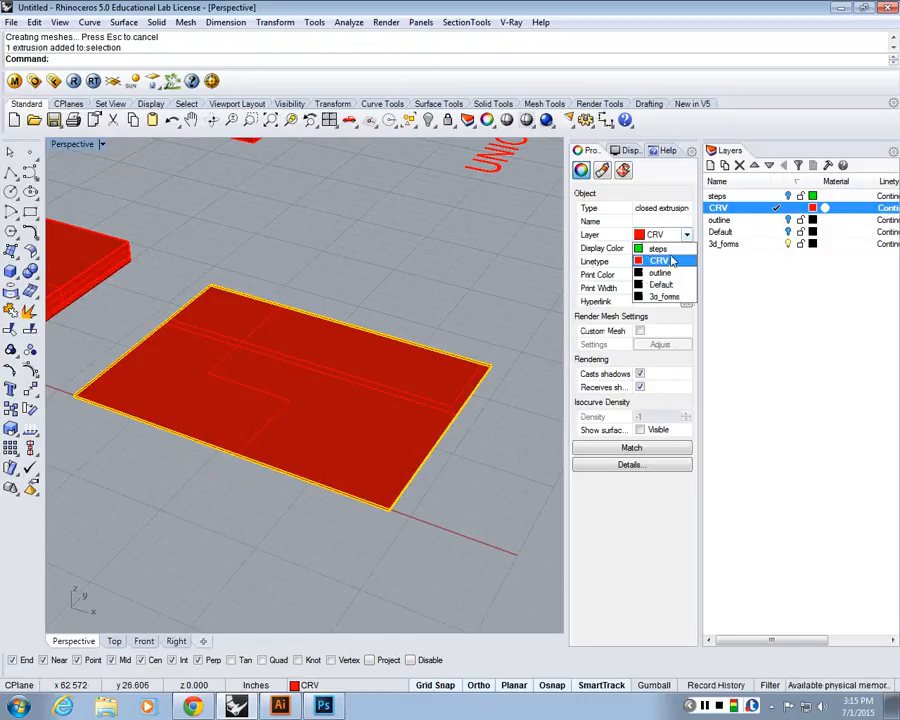
click(672, 298)
key(Escape)
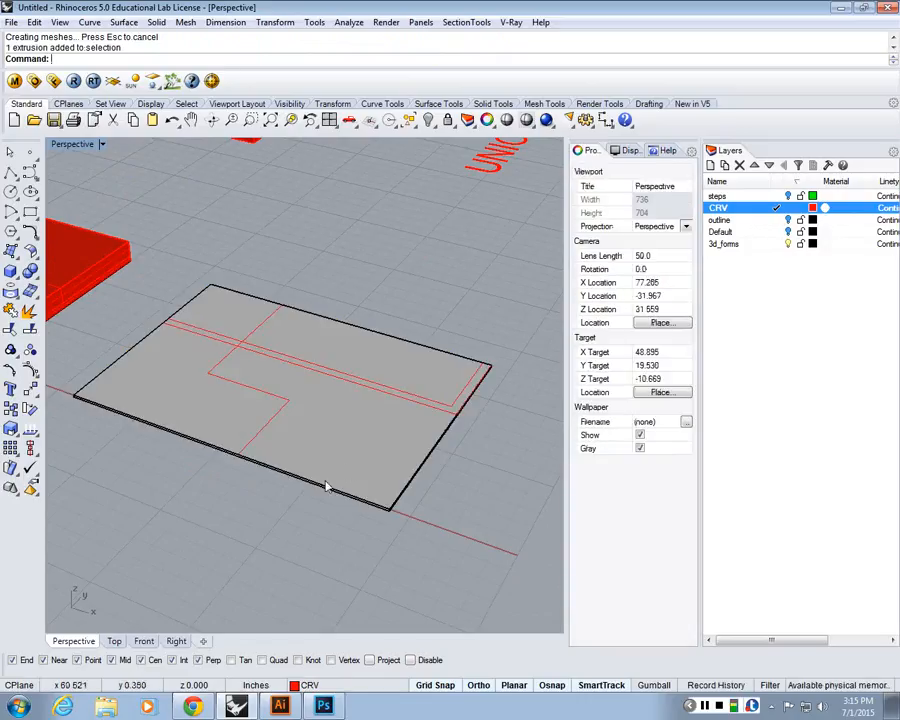
- Make 3d_forms the current layer and return to the maximized Top viewport
right_drag(325, 481, 221, 391)
scroll(221, 391, up, 2)
scroll(256, 372, up, 2)
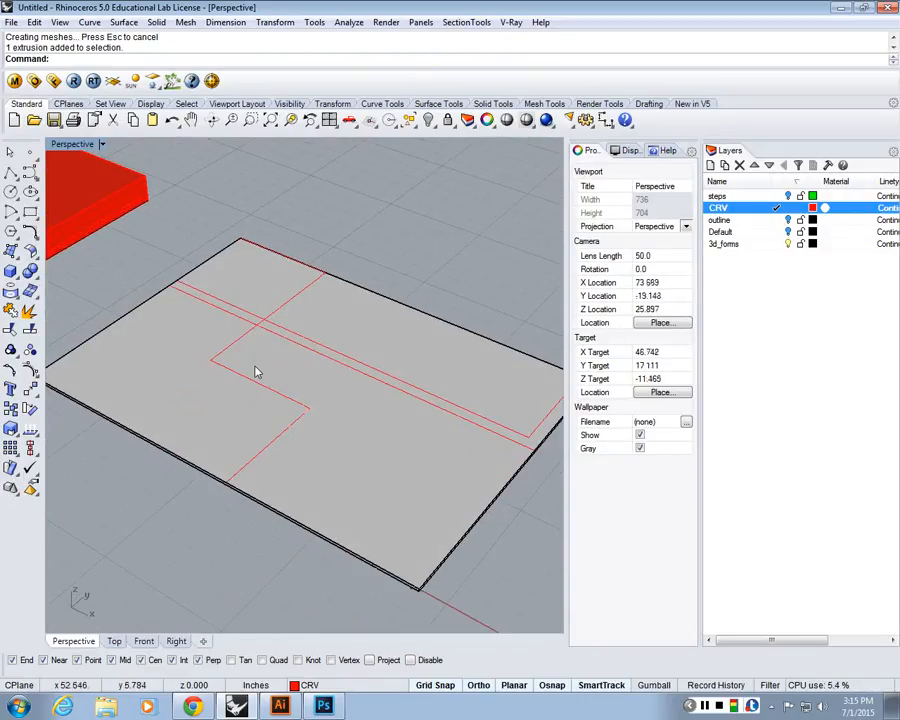
scroll(358, 311, down, 2)
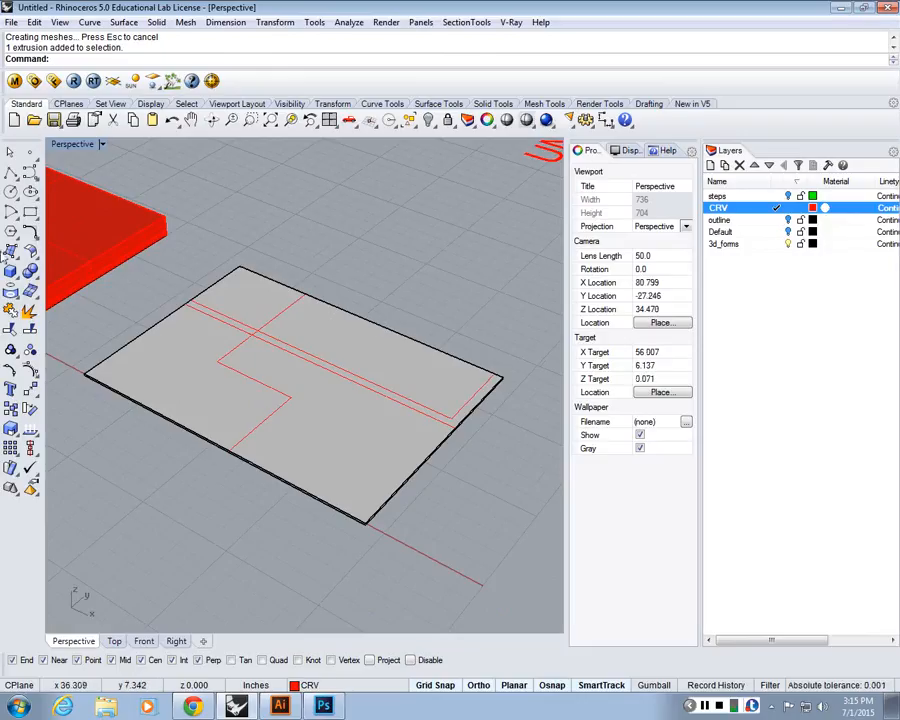
click(776, 244)
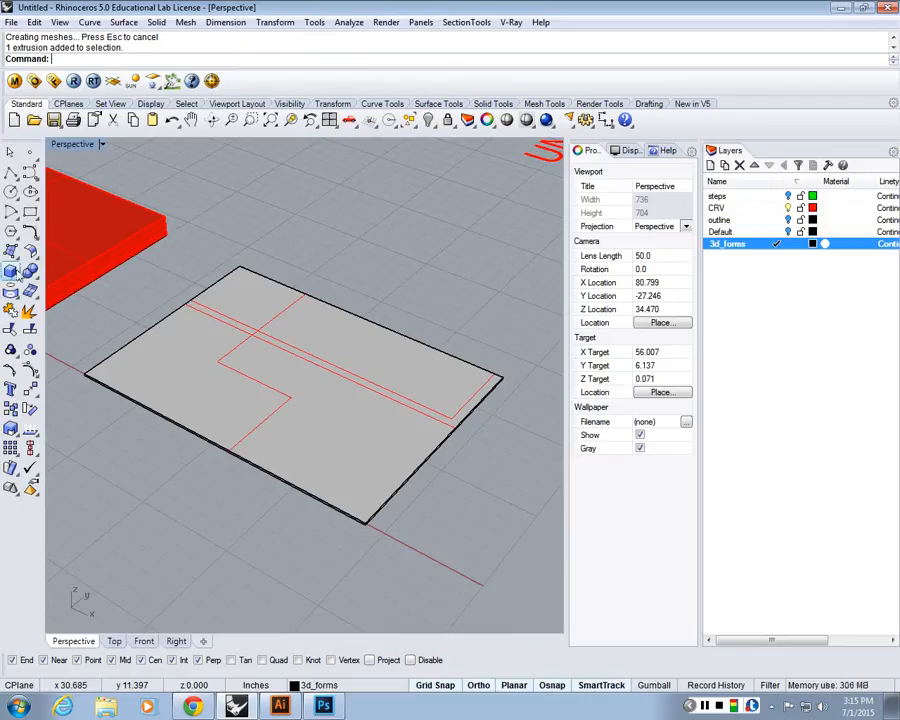
scroll(398, 345, down, 4)
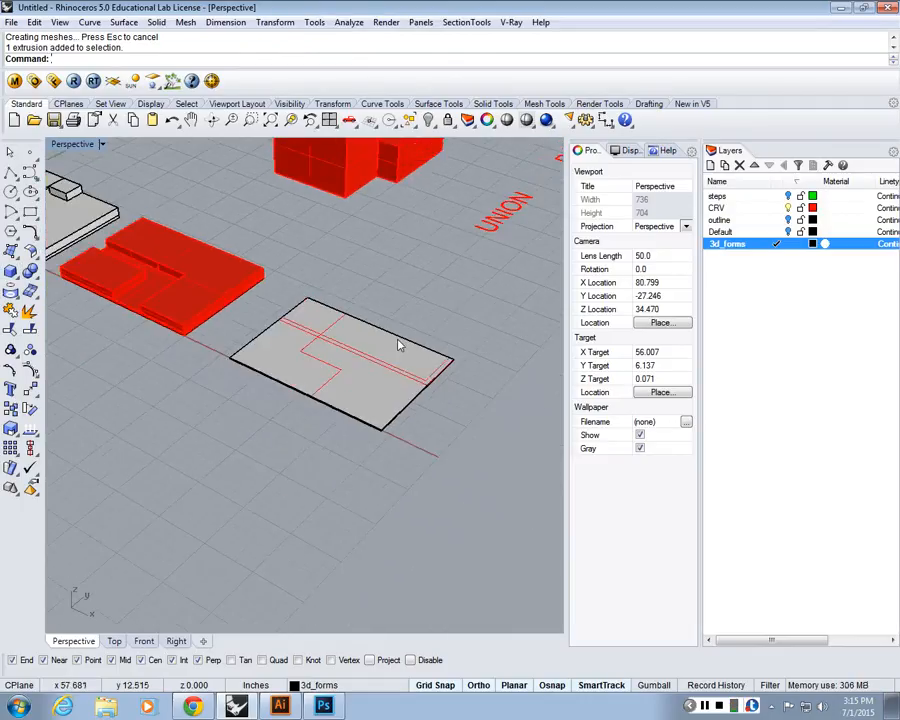
scroll(370, 364, up, 6)
right_drag(386, 391, 330, 340)
double_click(74, 143)
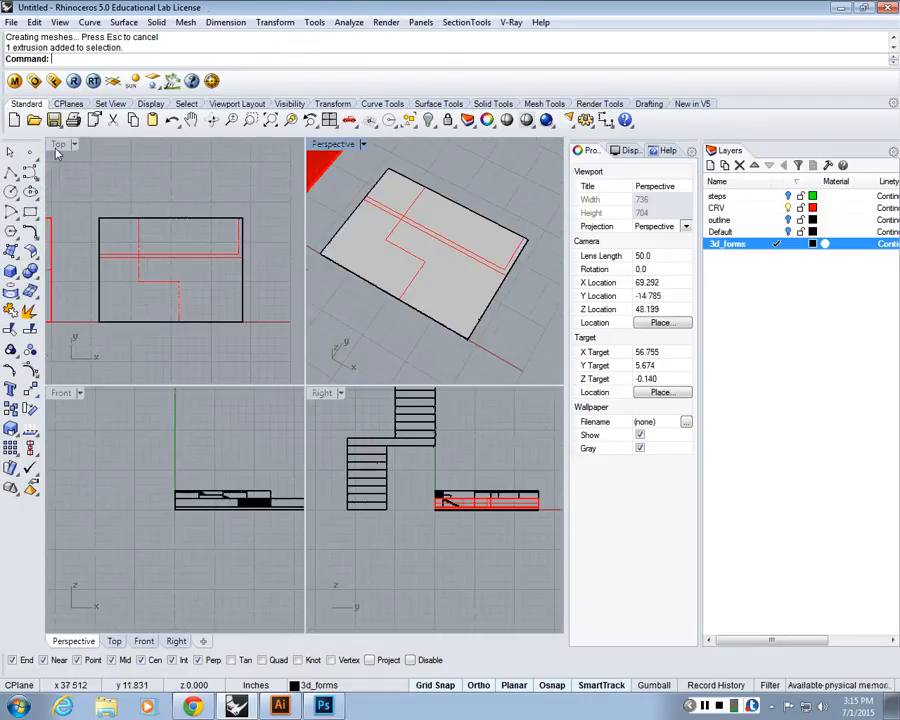
double_click(58, 145)
scroll(238, 306, up, 4)
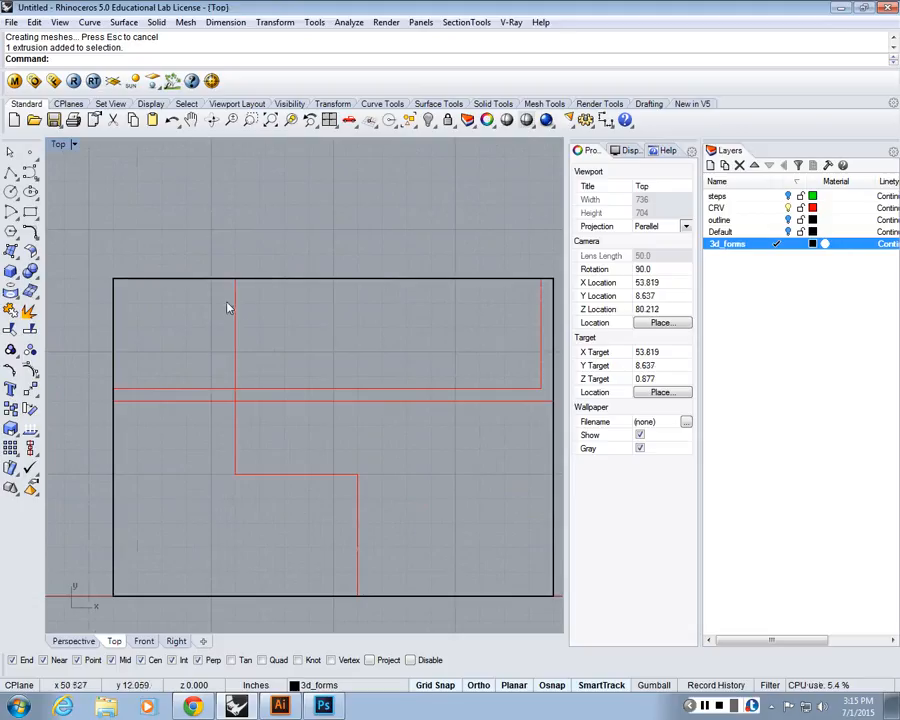
click(10, 172)
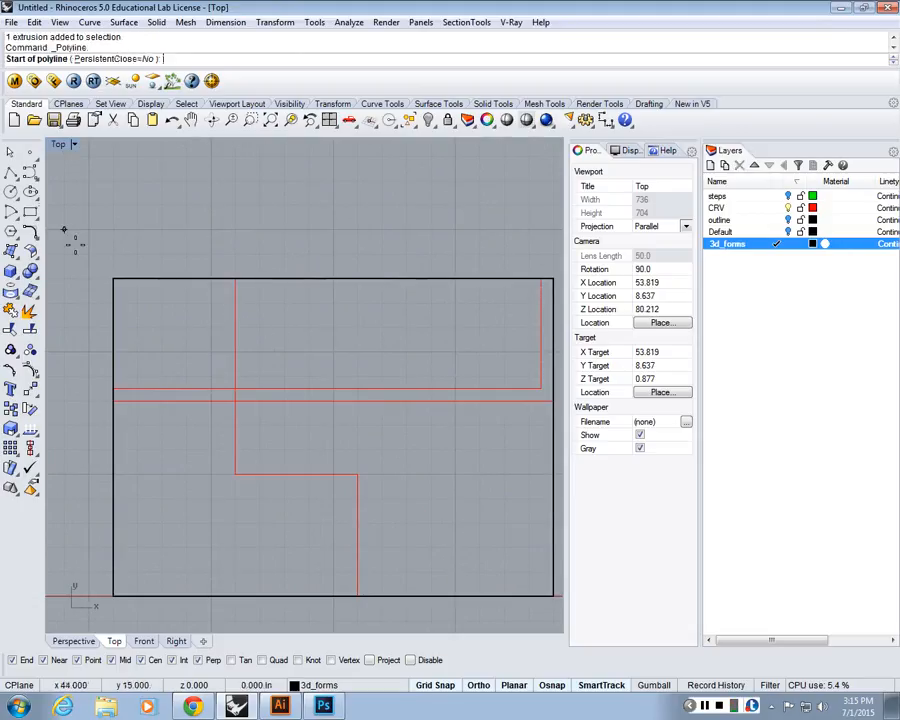
click(113, 279)
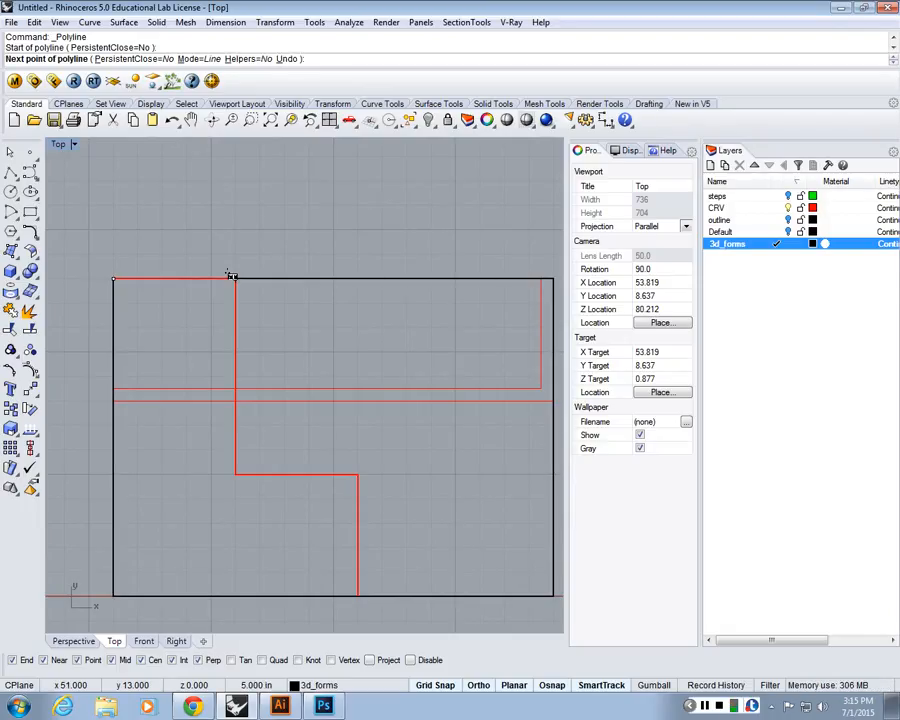
key(Escape)
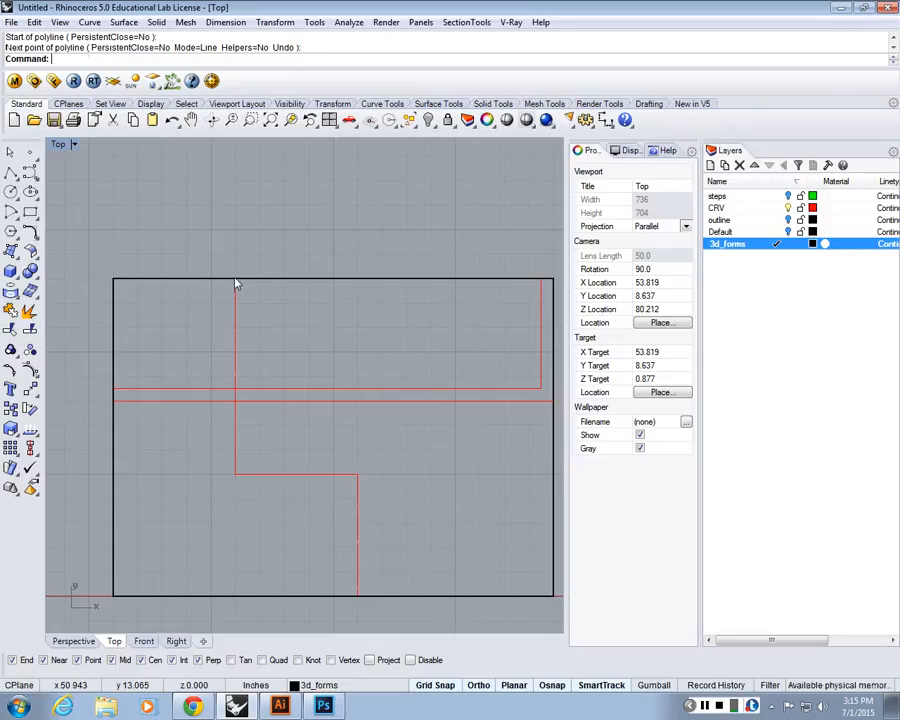
- Explode the stepped red curve into separate segments
click(236, 285)
text(Expl)
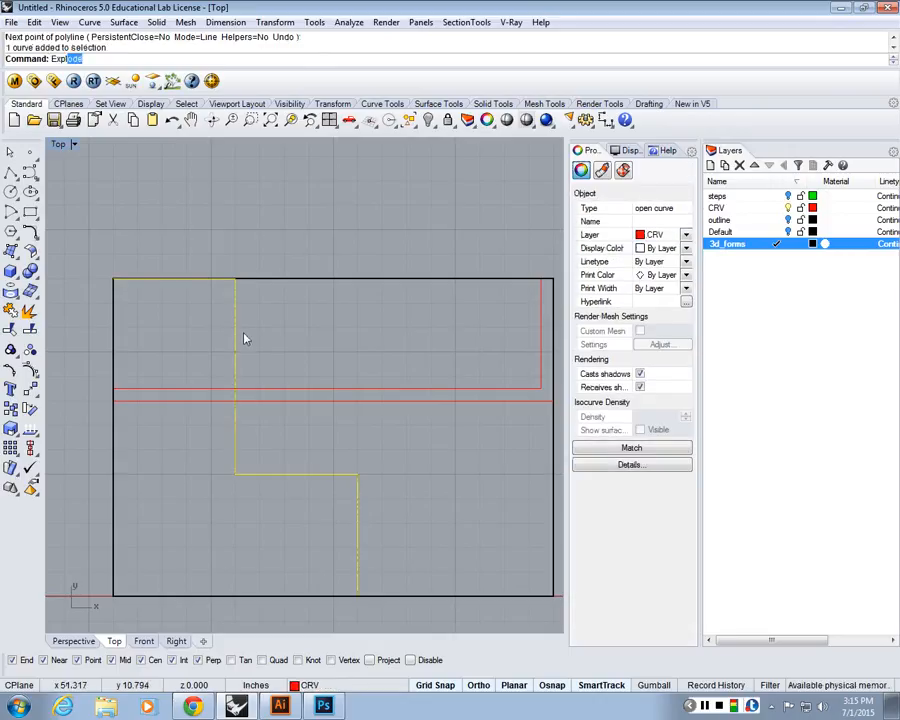
key(Return)
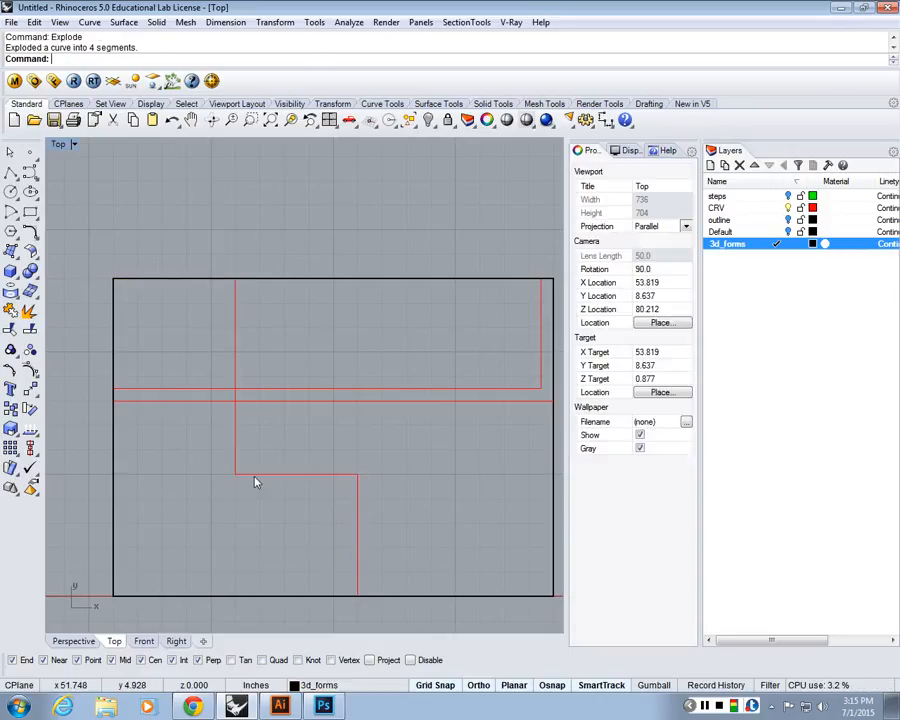
- Join the stepped curve's long vertical segment and its middle horizontal segment into one L-shaped curve
click(254, 476)
shift+click(236, 460)
text(O)
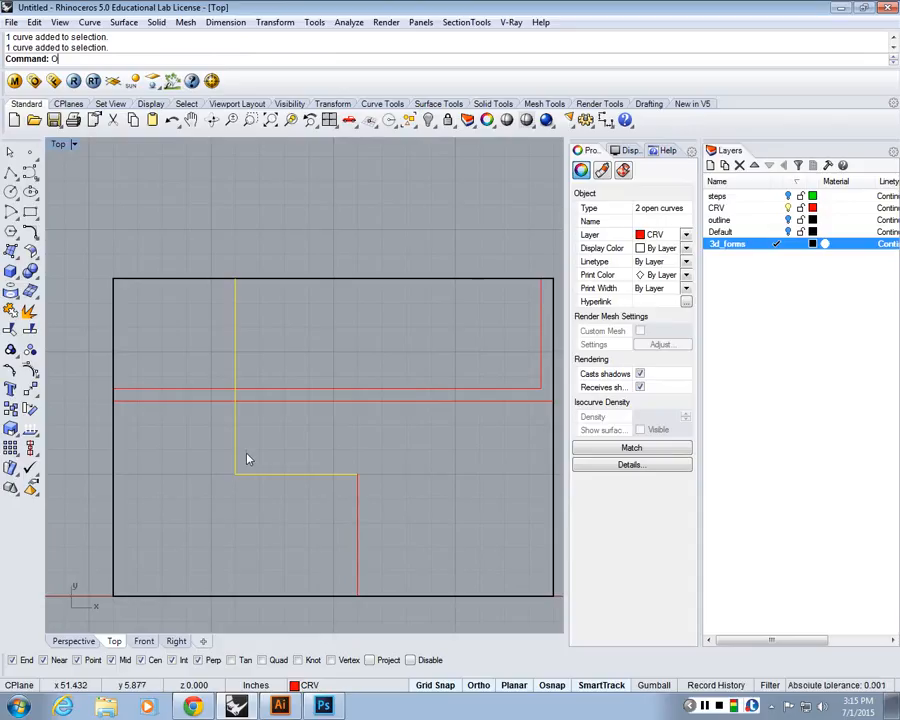
key(BackSpace)
key(ctrl+j)
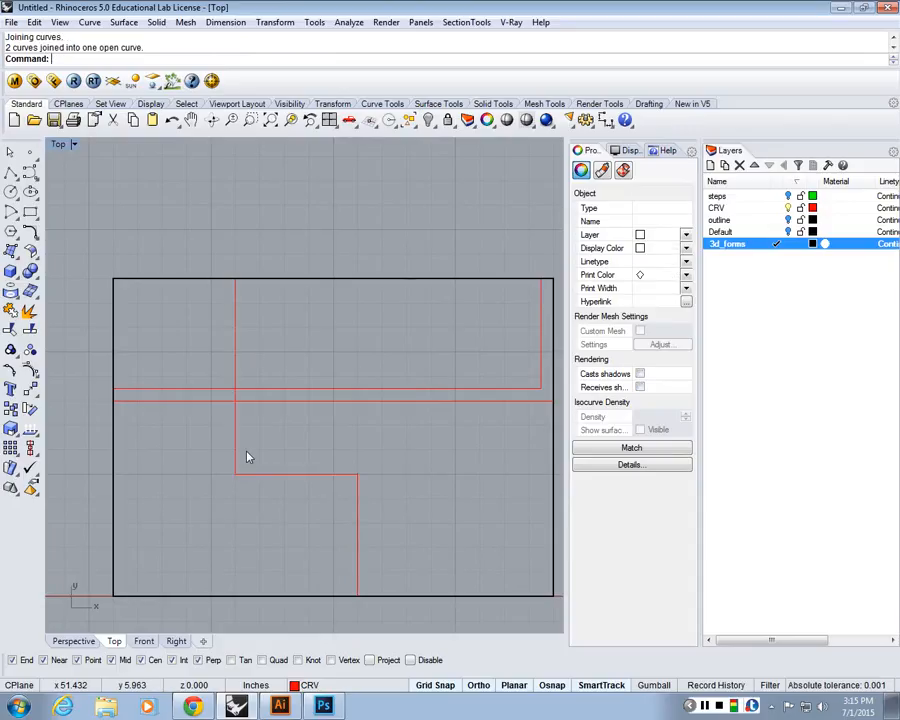
click(229, 330)
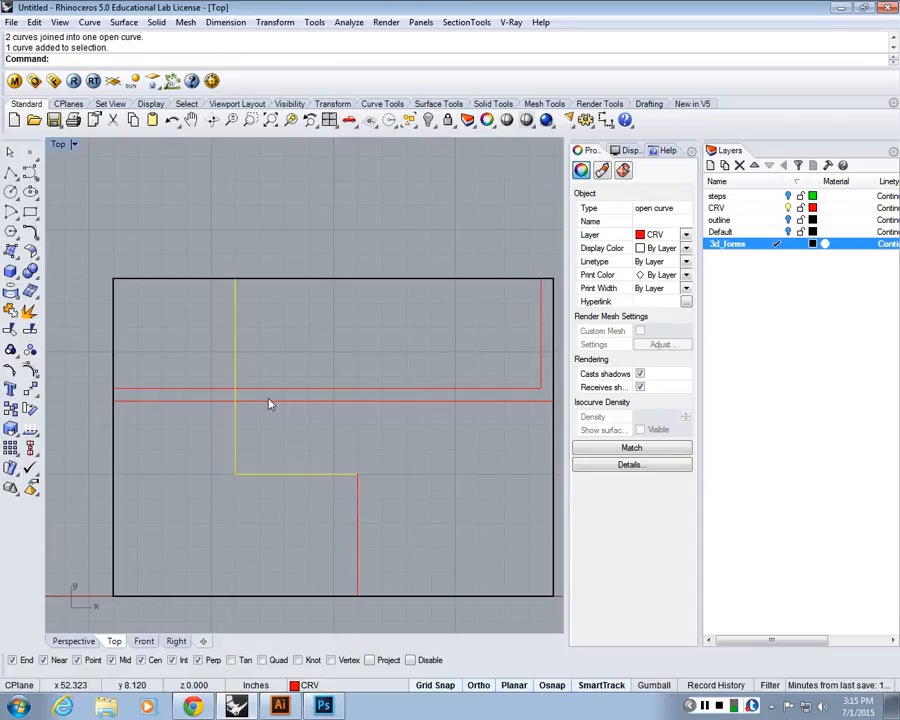
key(Escape)
- Offset the joined L-shaped curve 0.5 inch toward the rectangle's lower-left corner
text(o)
key(Return)
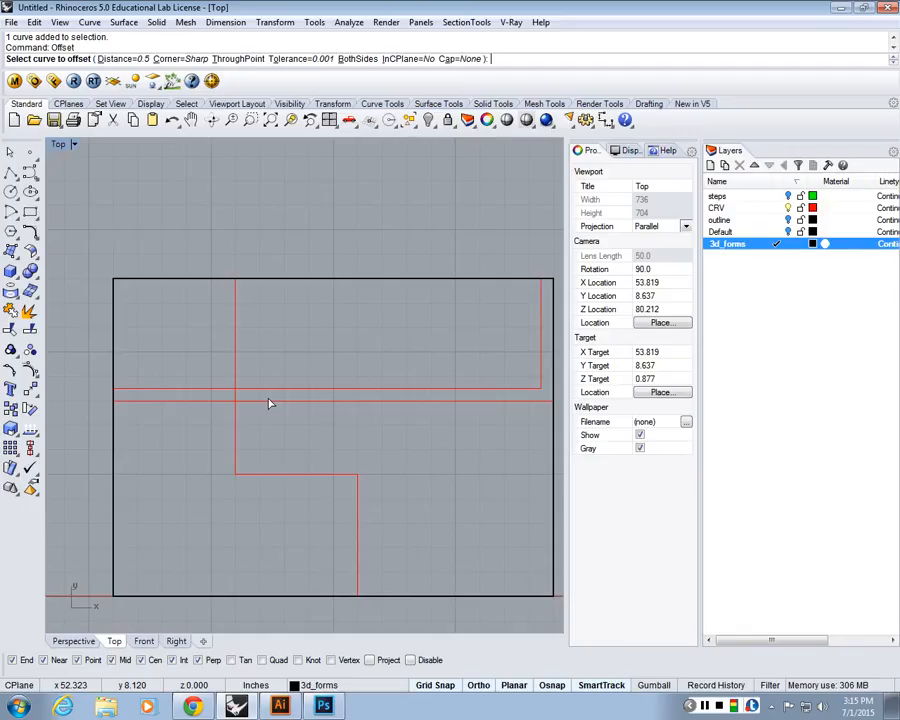
text(D)
key(Return)
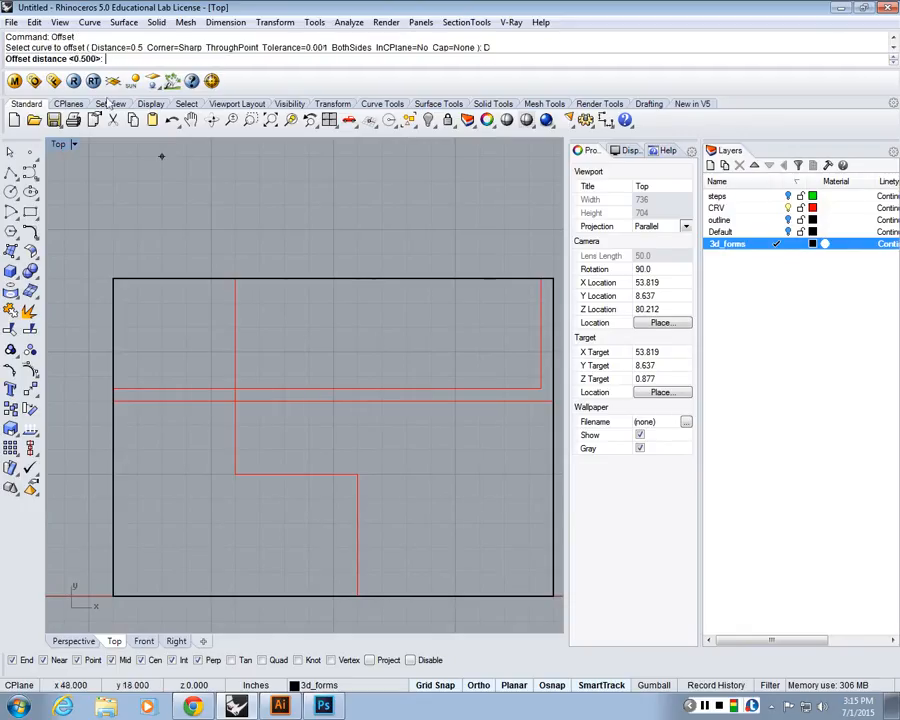
key(Return)
click(234, 458)
click(222, 475)
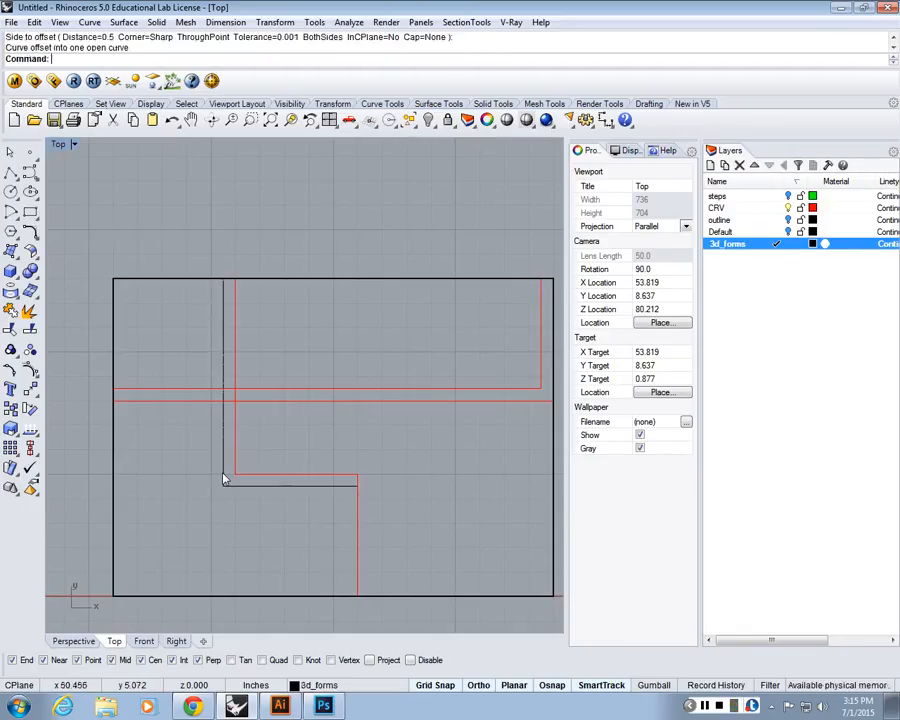
- Repeat the 0.5-inch offset five more times, each from the newest L-shaped curve toward the rectangle's lower-left corner
key(Return)
click(222, 475)
click(212, 497)
key(Return)
click(212, 498)
click(198, 509)
key(Return)
click(198, 510)
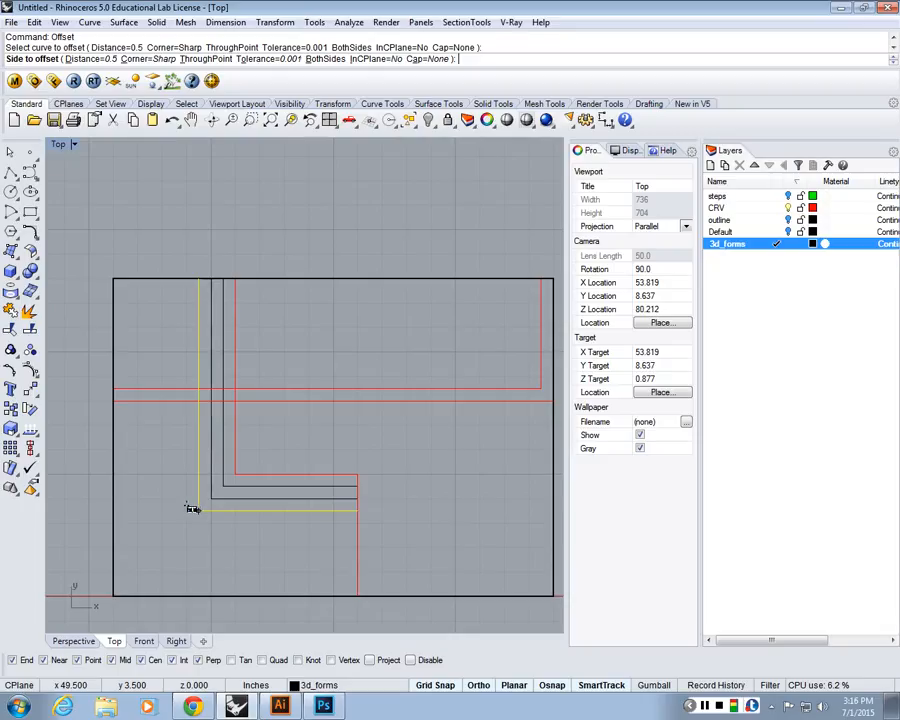
click(188, 519)
key(Return)
click(186, 522)
click(145, 547)
key(Return)
click(174, 536)
click(165, 548)
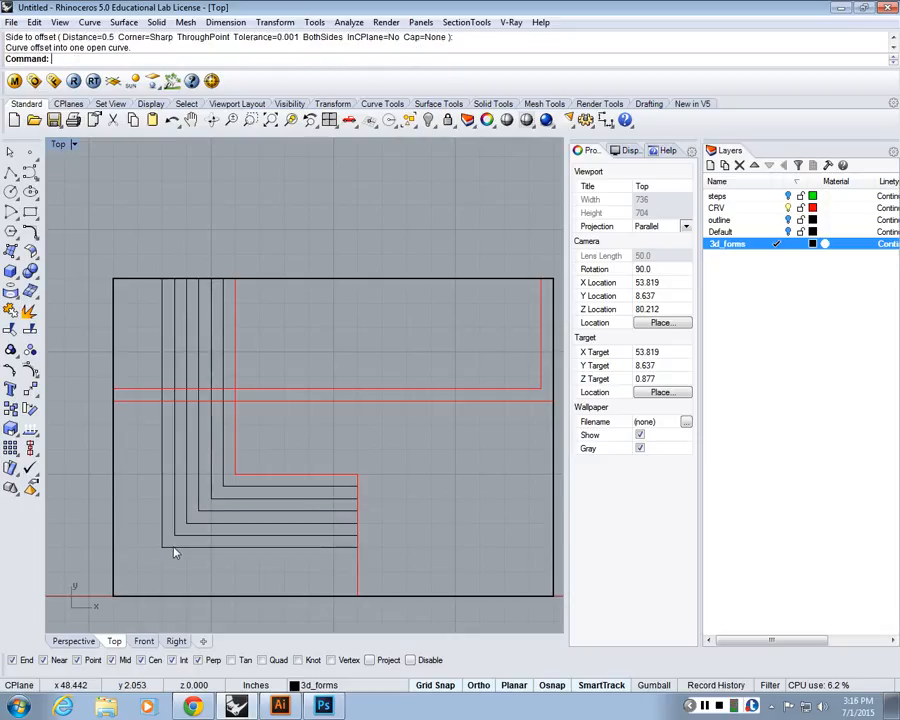
- Offset the newest L-shaped curve 0.5 inch toward the rectangle's lower-left corner three more times, until they fill the space to the outline
key(Return)
click(174, 547)
click(155, 556)
key(Return)
click(155, 561)
click(107, 566)
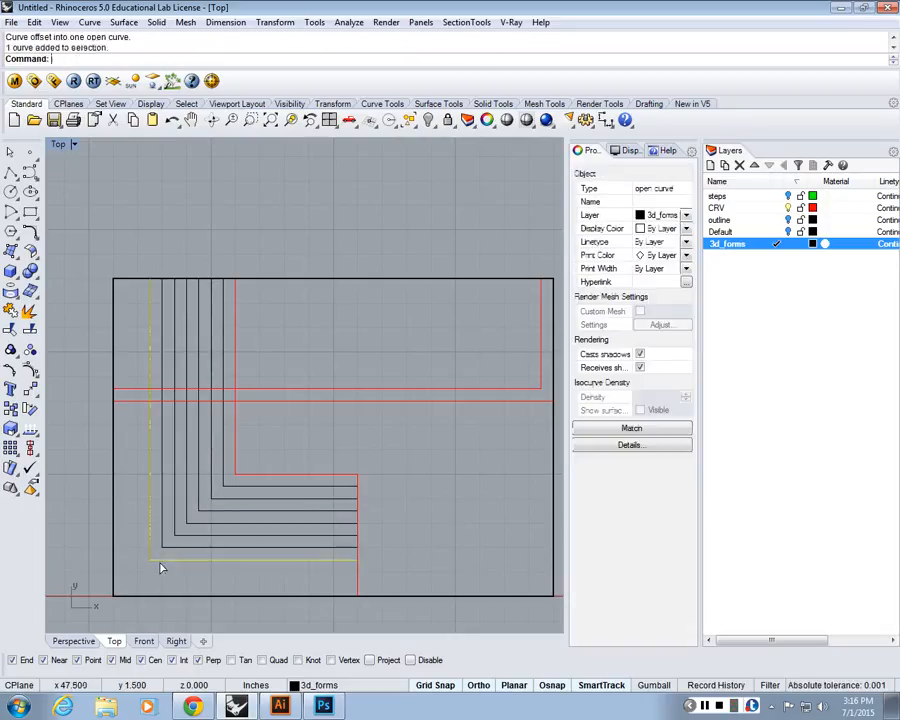
key(Return)
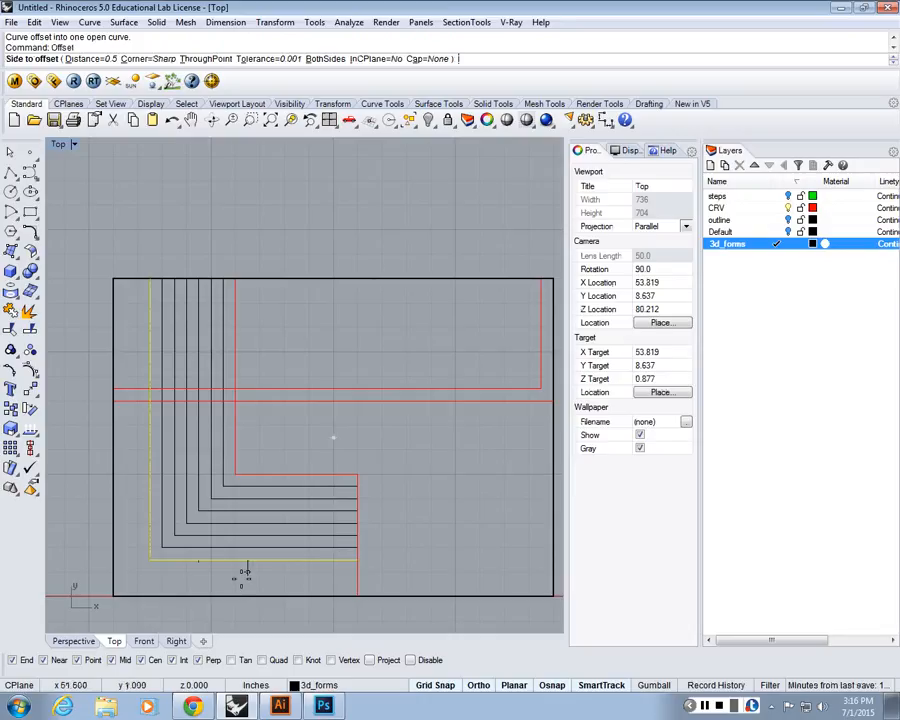
click(123, 587)
click(140, 576)
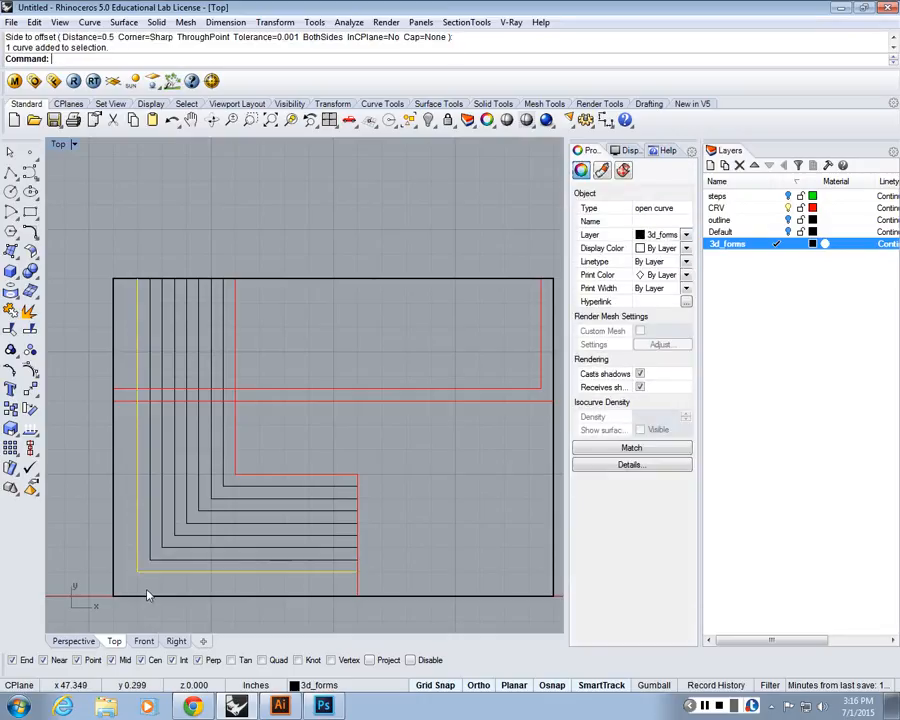
key(Return)
click(89, 597)
- Examine the nested L-shaped offset curves inside the rectangular outline
scroll(221, 462, down, 8)
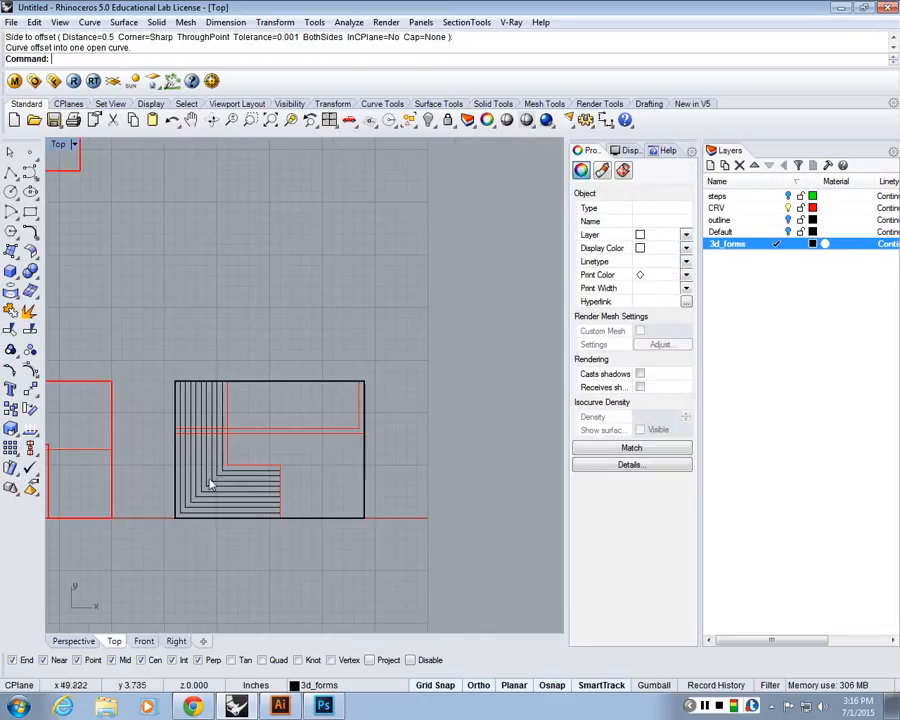
scroll(207, 474, up, 8)
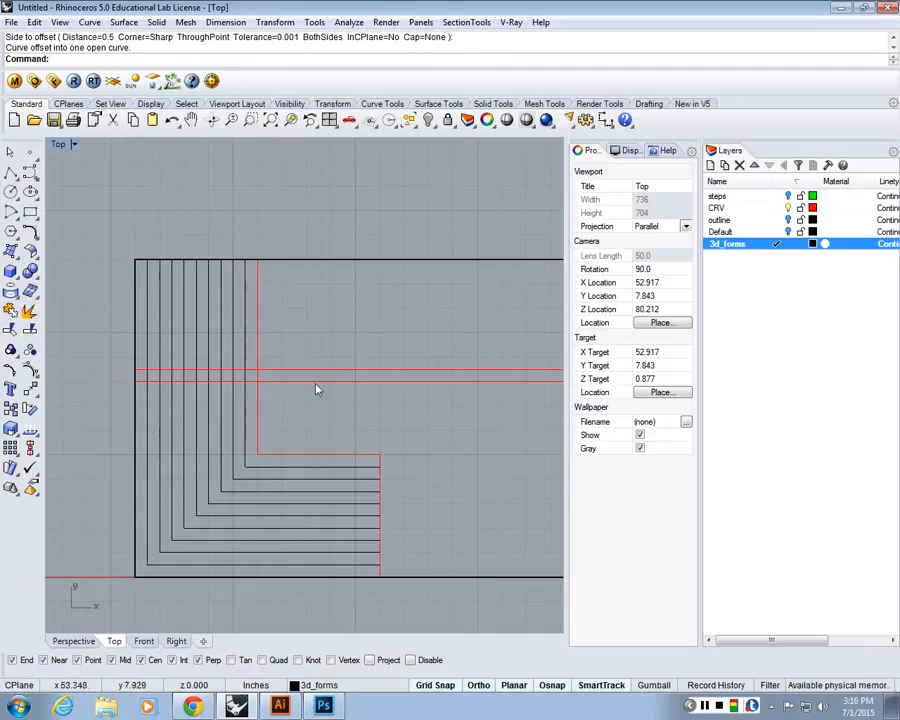
scroll(259, 388, down, 4)
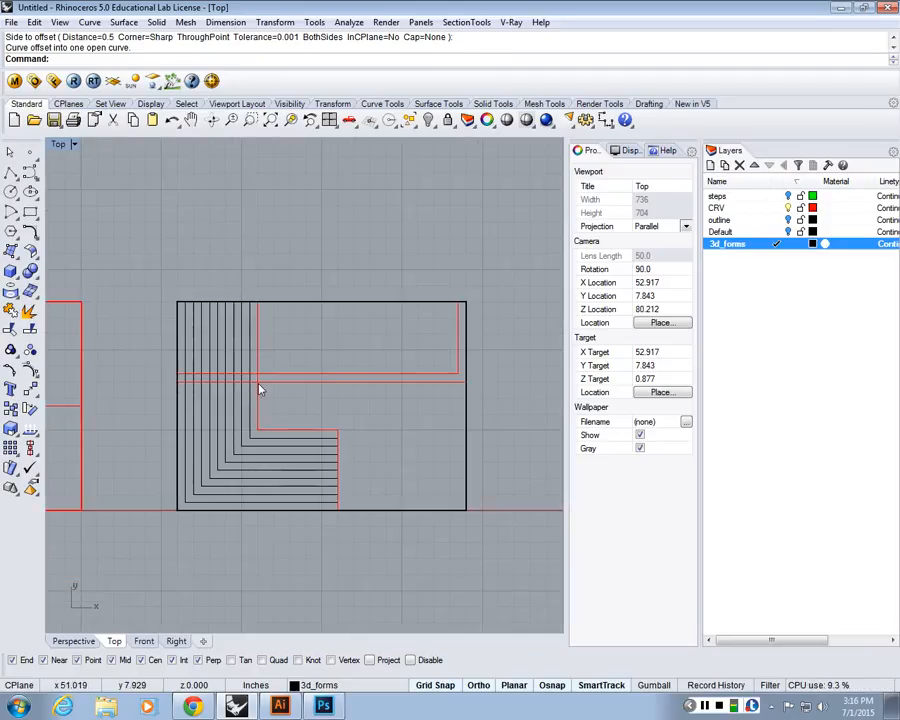
right_drag(311, 410, 259, 408)
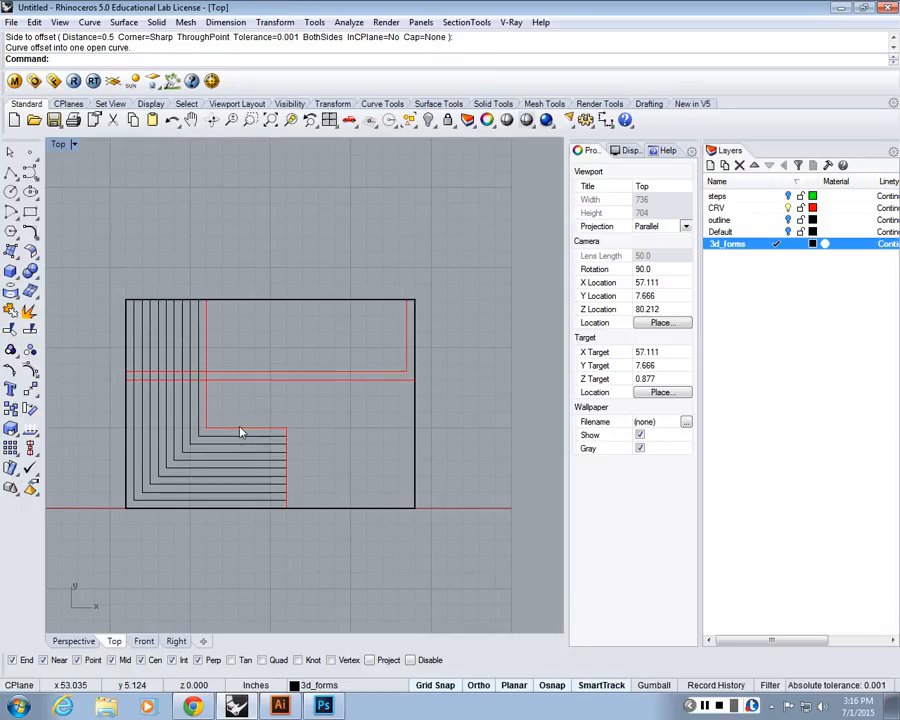
scroll(250, 414, up, 2)
scroll(250, 416, up, 2)
right_drag(243, 371, 283, 368)
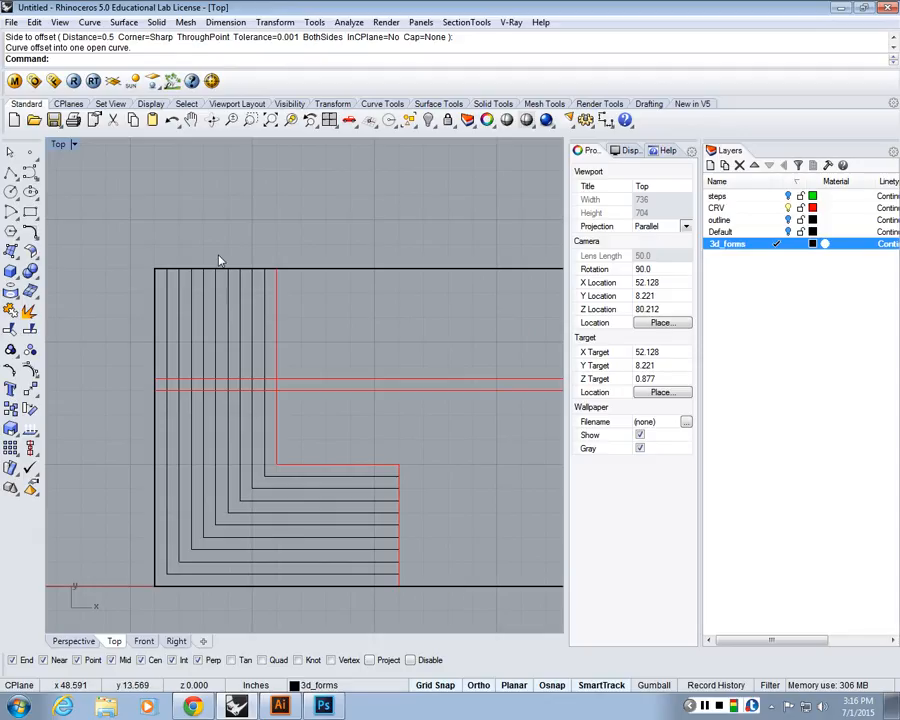
scroll(218, 257, down, 2)
mouse_move(234, 410)
right_down()
mouse_move(247, 362)
mouse_move(233, 379)
right_up()
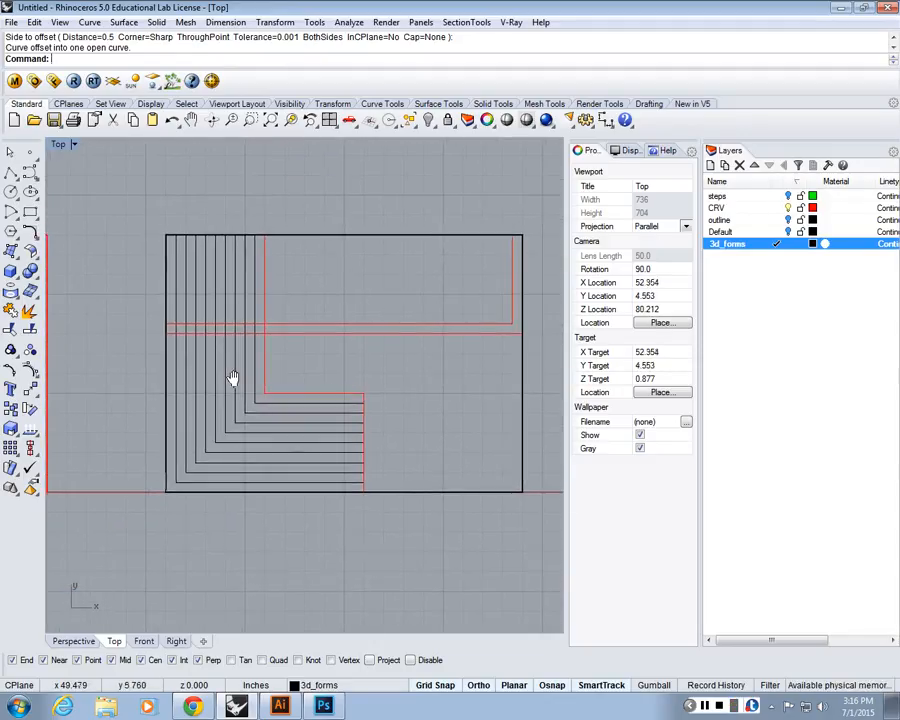
scroll(233, 379, up, 2)
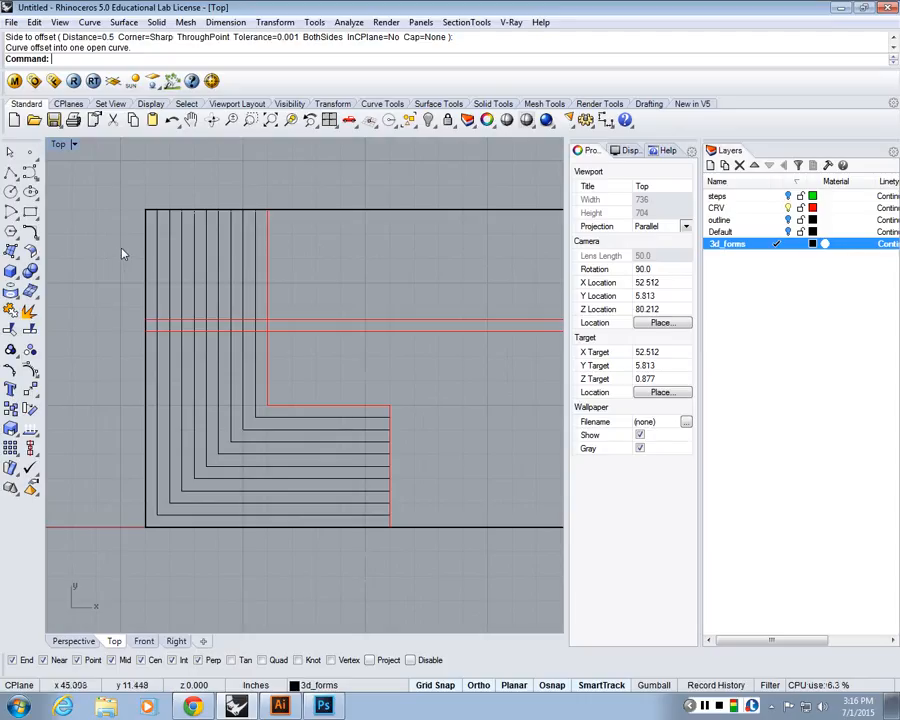
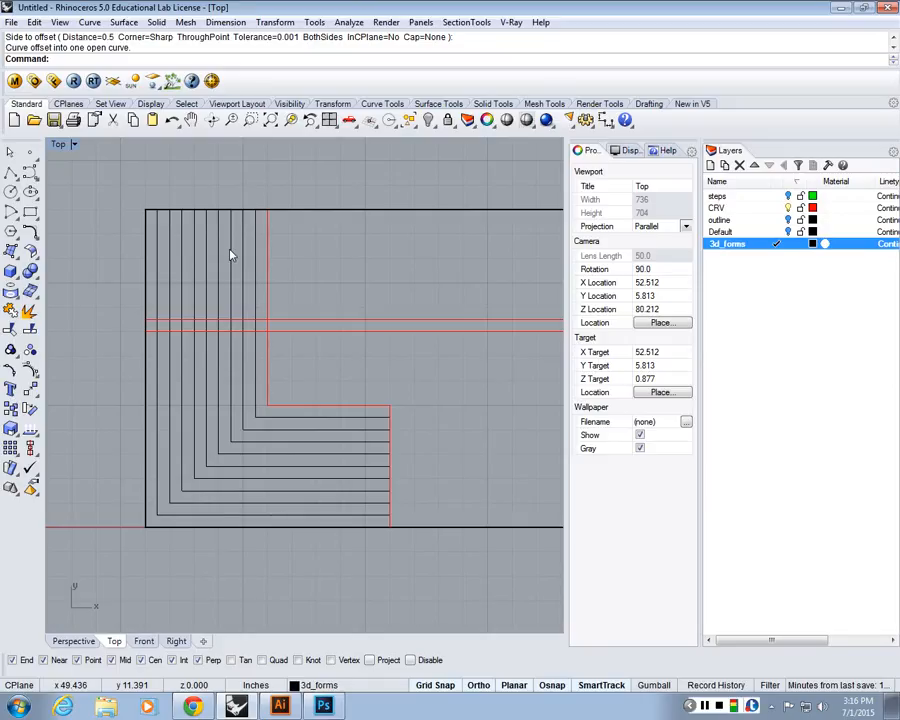
- Draw a closed L-shaped polyline around the outermost 0.5-inch strip, between the last offset curve and the rectangle's left and lower edges
click(12, 171)
click(149, 203)
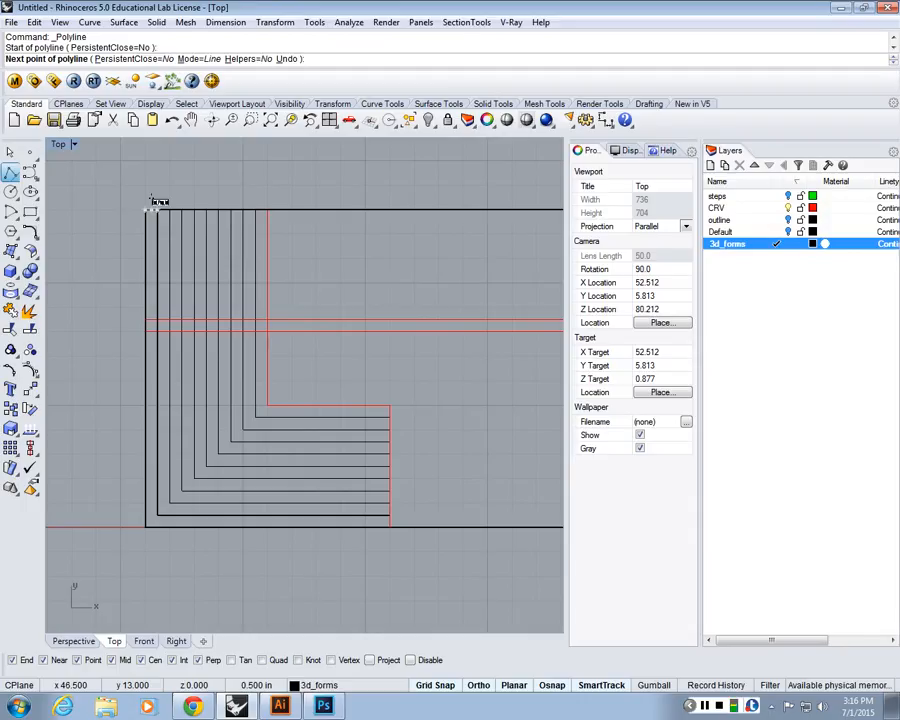
click(155, 517)
click(390, 515)
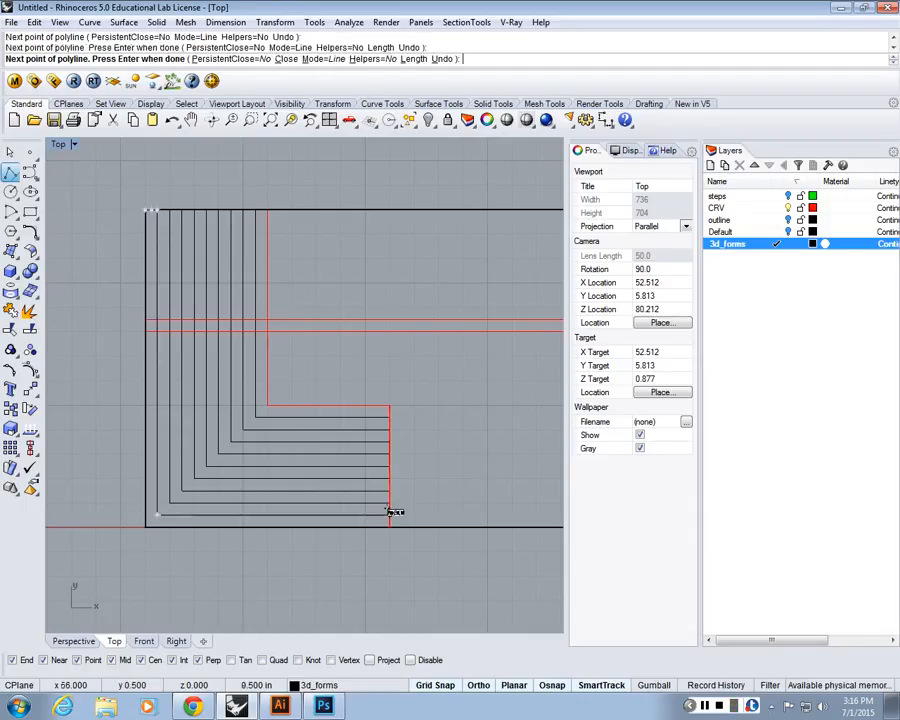
click(146, 527)
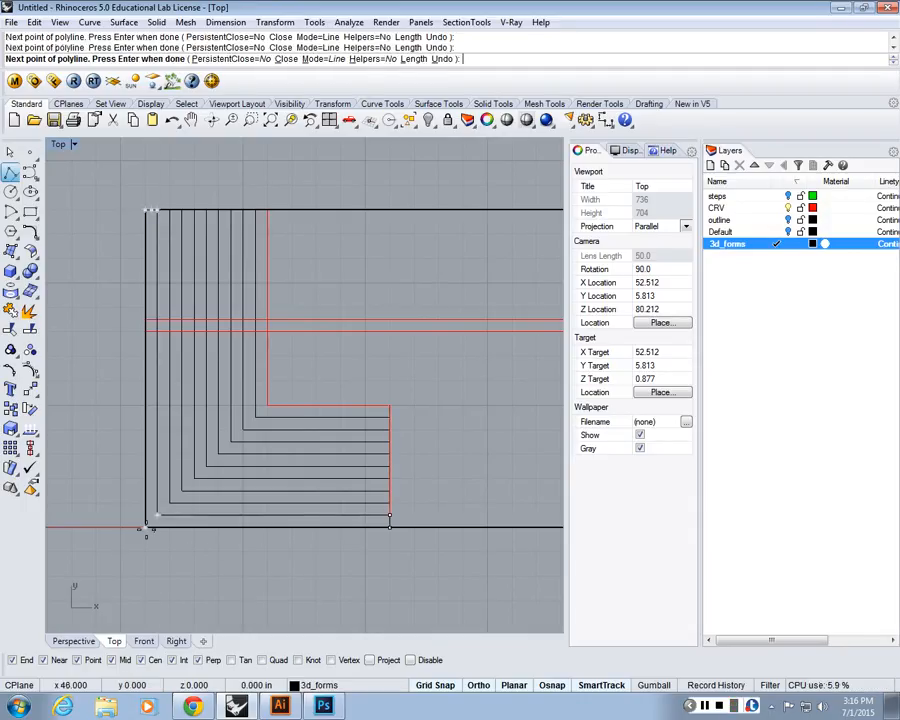
text(C)
key(Return)
- Extrude the closed L-shaped outline 0.125 inch into a solid slab on top of the base
click(157, 502)
click(225, 558)
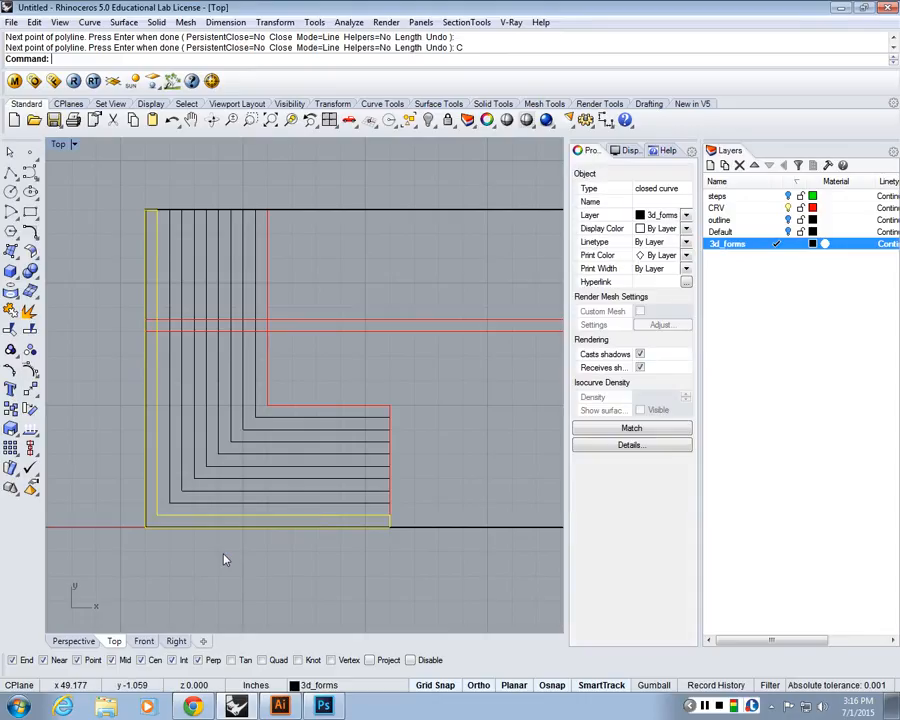
double_click(70, 147)
double_click(319, 146)
scroll(122, 256, up, 4)
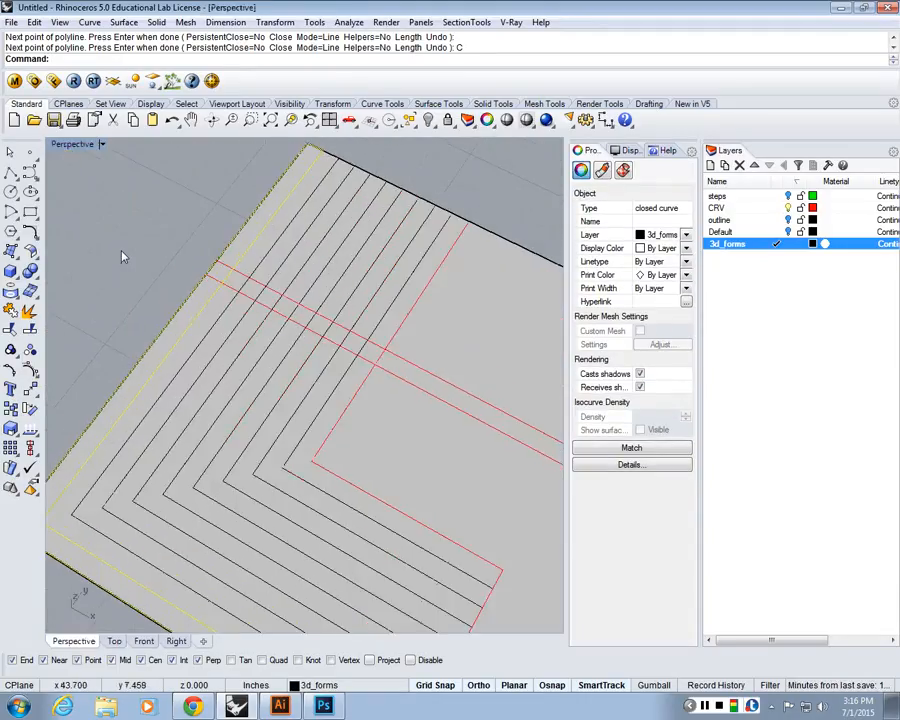
scroll(122, 256, down, 4)
text(E)
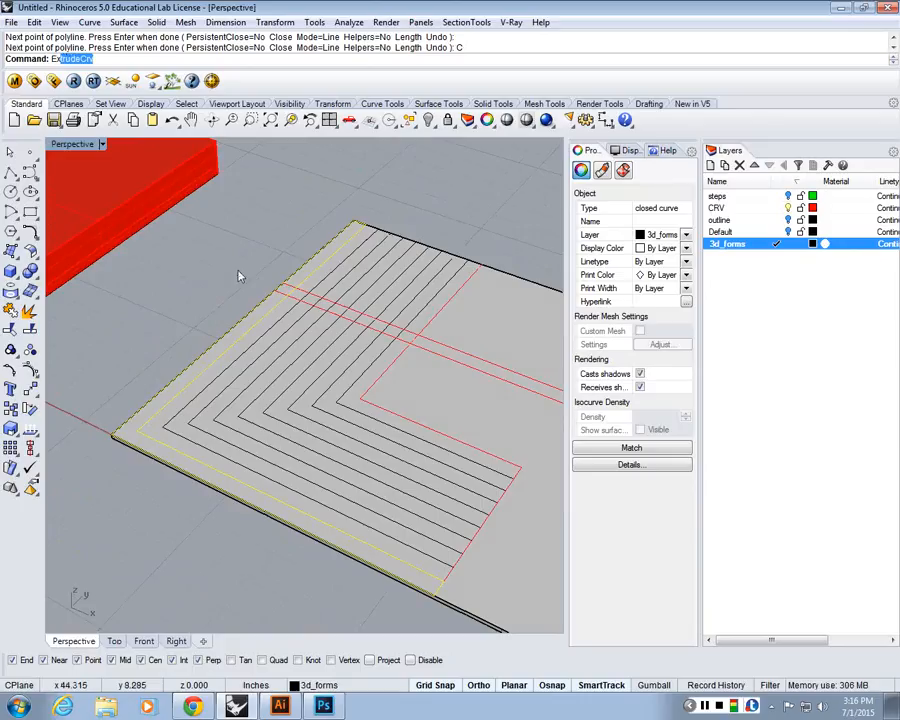
text(xtrude)
key(Return)
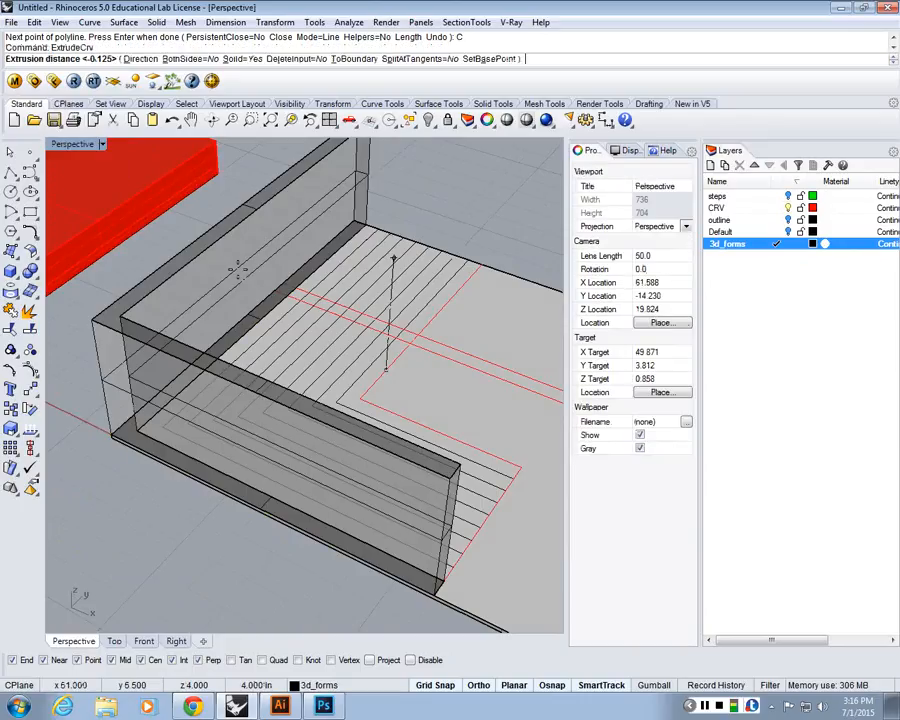
key(Return)
key(Escape)
right_drag(317, 418, 432, 428)
scroll(366, 528, up, 6)
click(362, 531)
text(C)
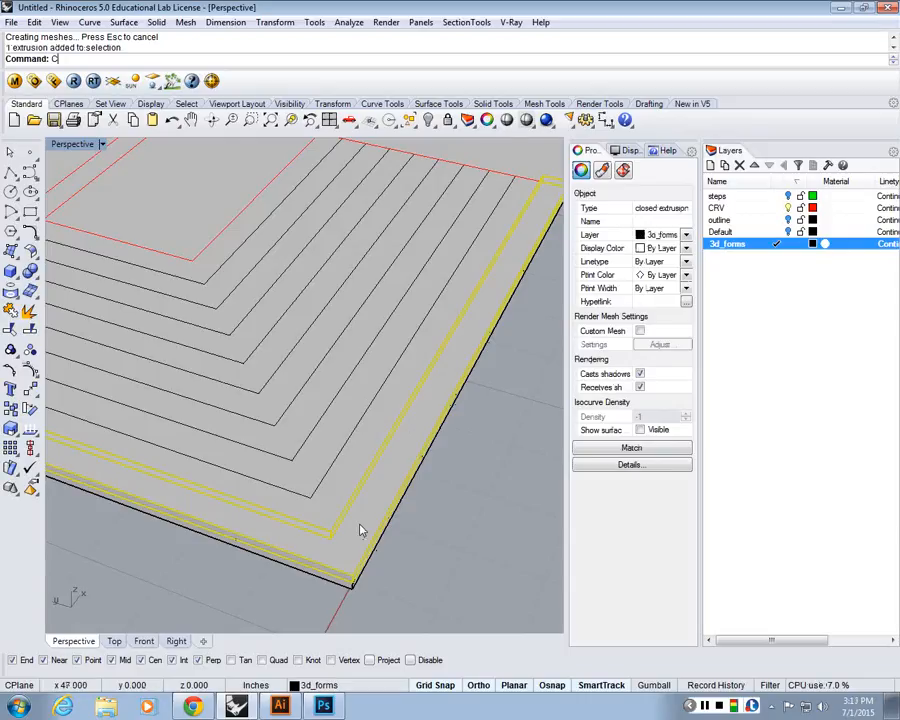
text(opy)
key(Return)
scroll(398, 488, up, 4)
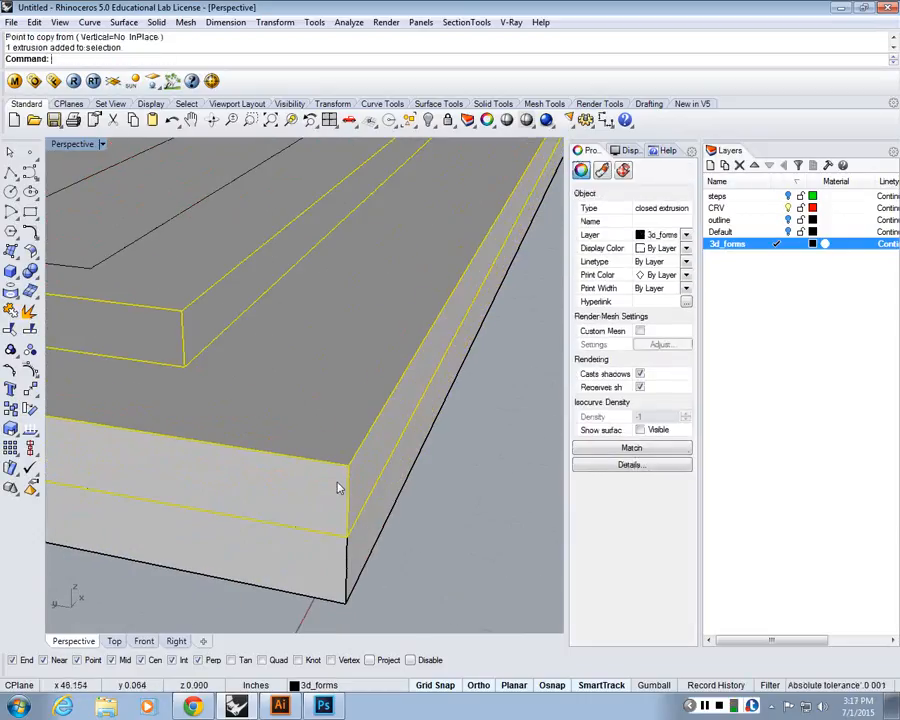
- Copy the L-shaped slab from its bottom outer corner onto the top inner corner of each newest slab to start a stair
text(Copy)
key(Return)
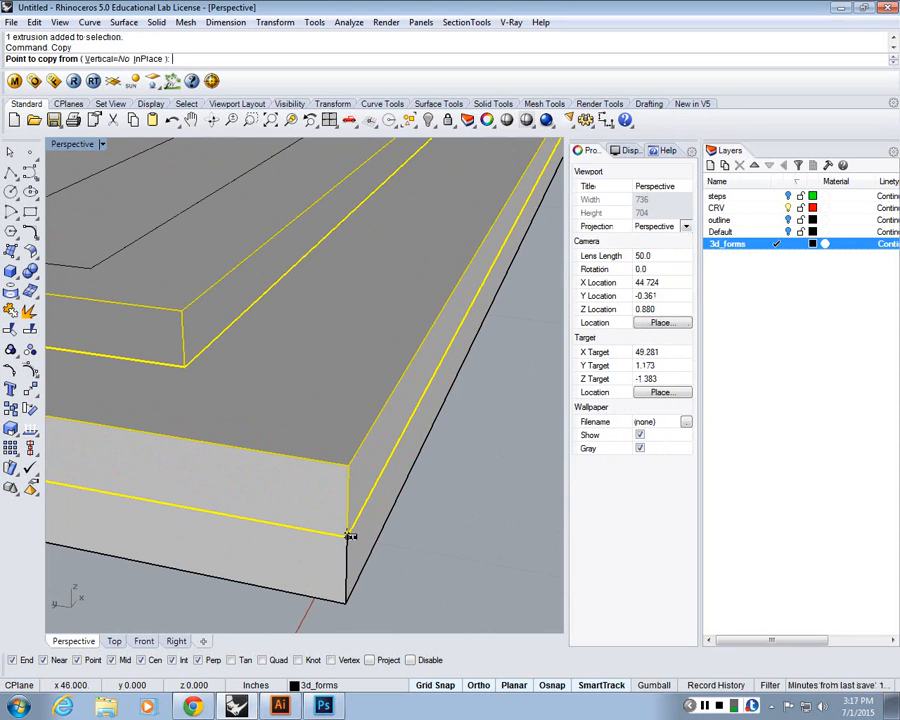
click(349, 536)
click(176, 311)
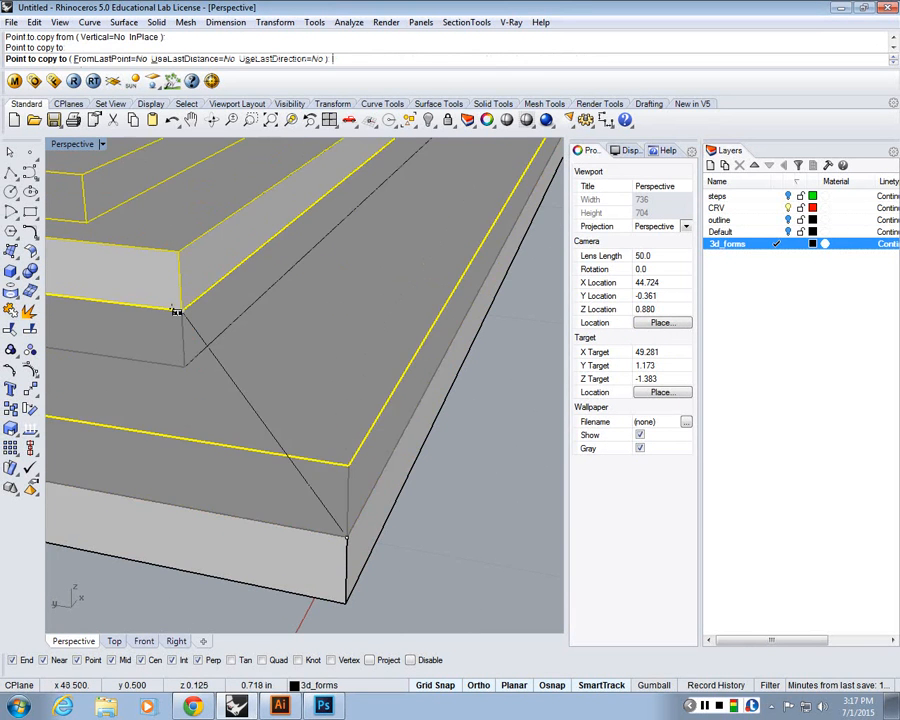
scroll(290, 346, down, 10)
scroll(219, 264, up, 8)
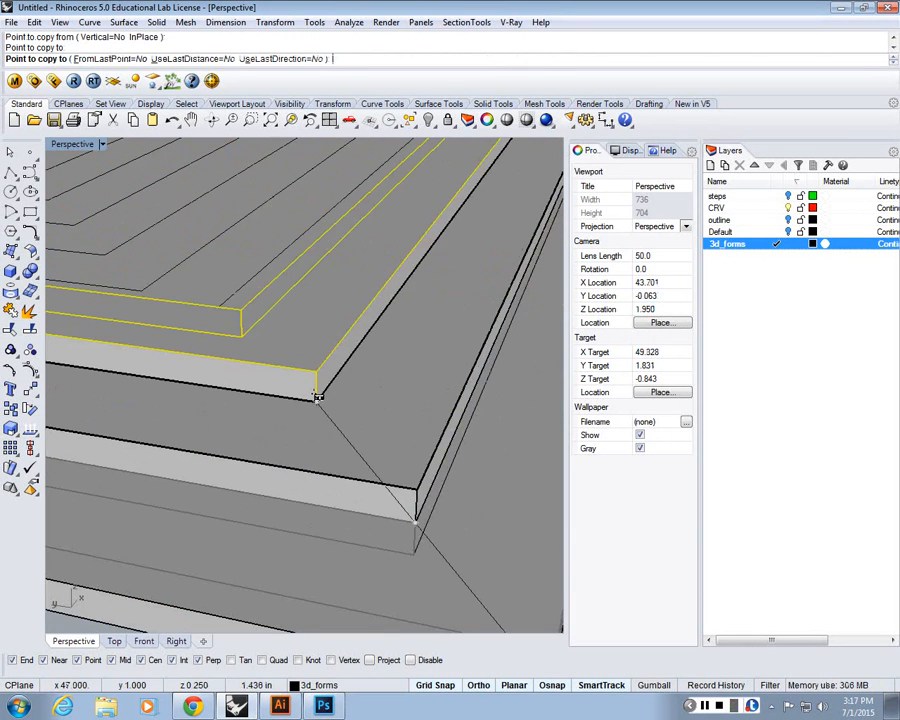
click(317, 400)
click(242, 309)
- Continue the stair by placing further slab copies, each snapped to the top inner corner of the step below
scroll(292, 297, down, 10)
right_drag(303, 297, 263, 231)
scroll(264, 235, up, 8)
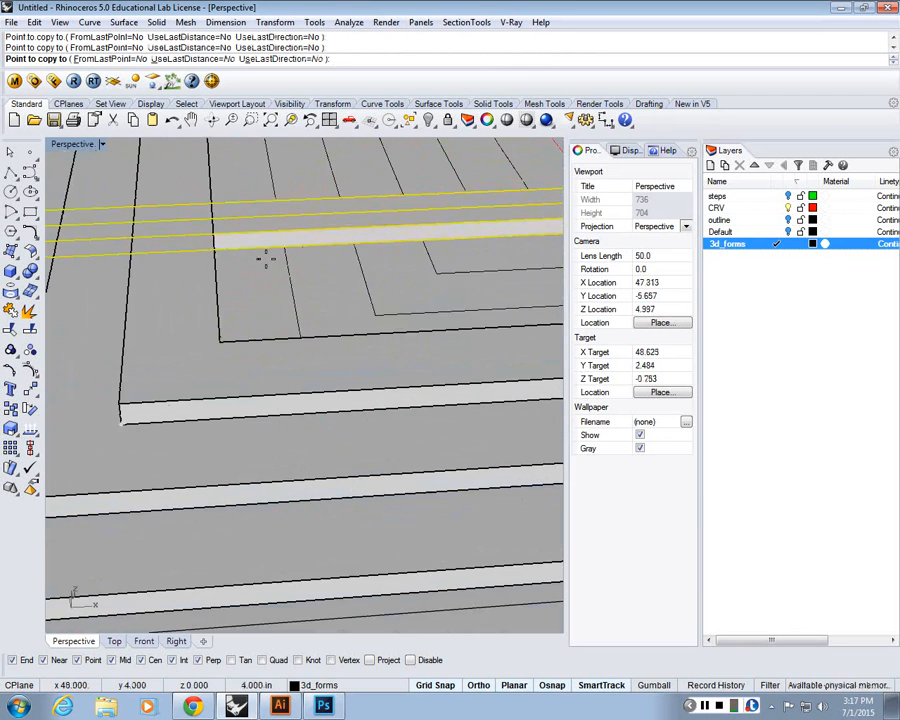
click(220, 340)
scroll(236, 338, down, 4)
right_drag(350, 300, 293, 287)
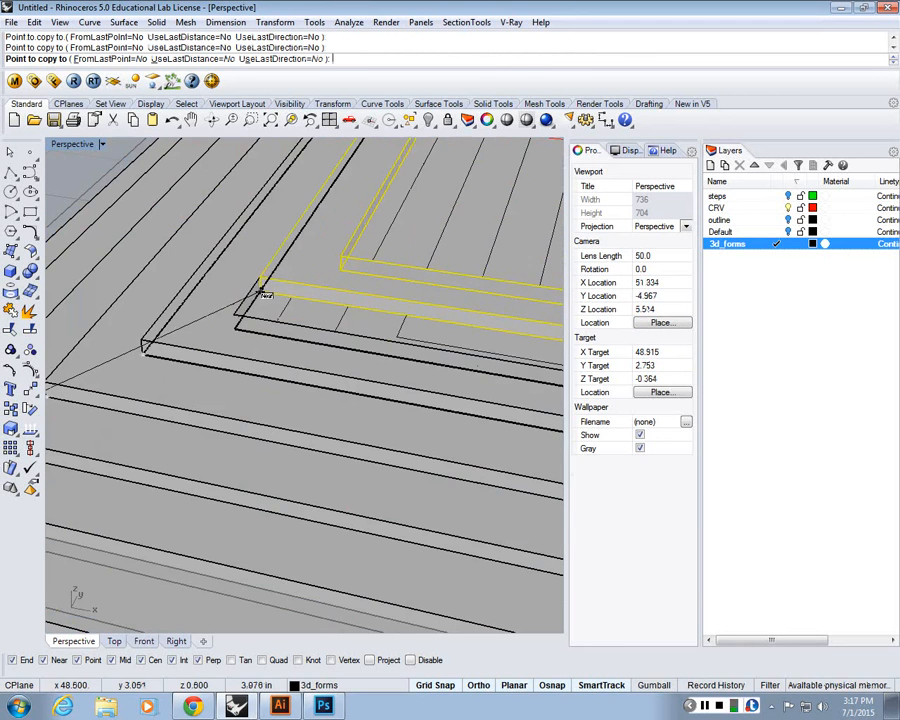
click(234, 313)
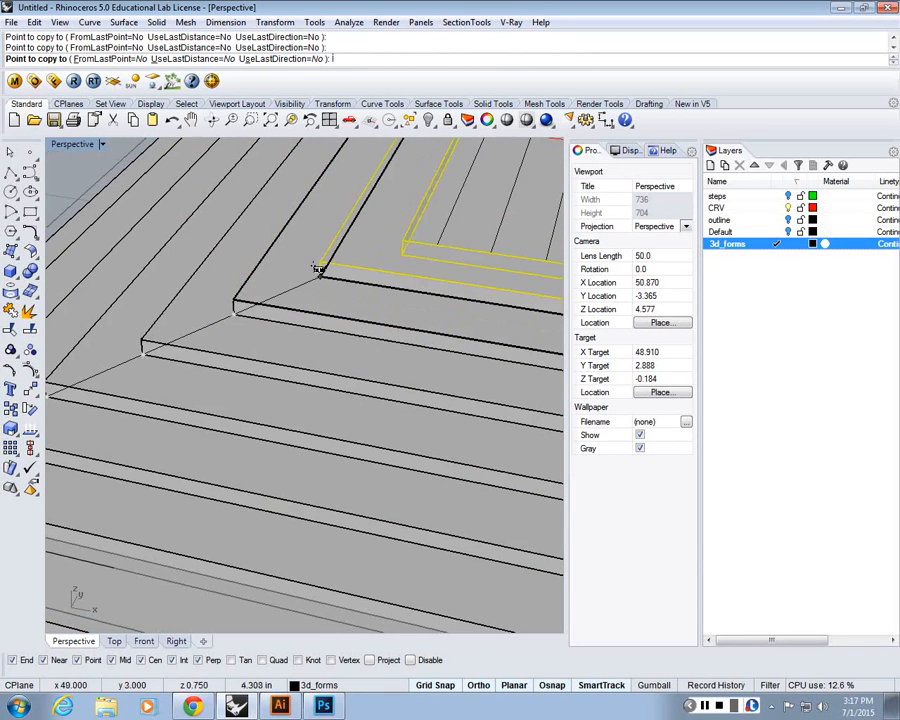
click(318, 268)
- Place the last slab copies up to the innermost L-shaped curve and finish the copying
scroll(345, 275, down, 10)
right_drag(392, 284, 328, 273)
scroll(372, 266, up, 6)
click(328, 273)
shift+right_drag(390, 316, 270, 340)
scroll(270, 342, down, 4)
right_drag(269, 342, 286, 373)
click(263, 317)
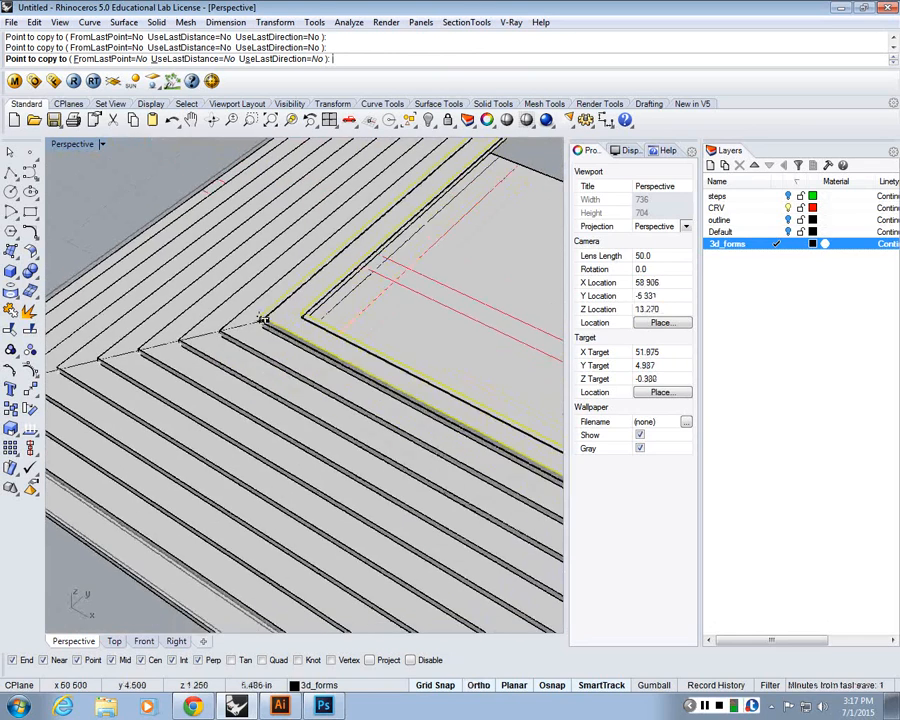
key(Return)
- Create a box with a base of about 9 by 7 inches from the outline's upper-left corner, enclosing the stair ends beyond the upper edge
scroll(240, 440, down, 10)
right_drag(236, 455, 260, 420)
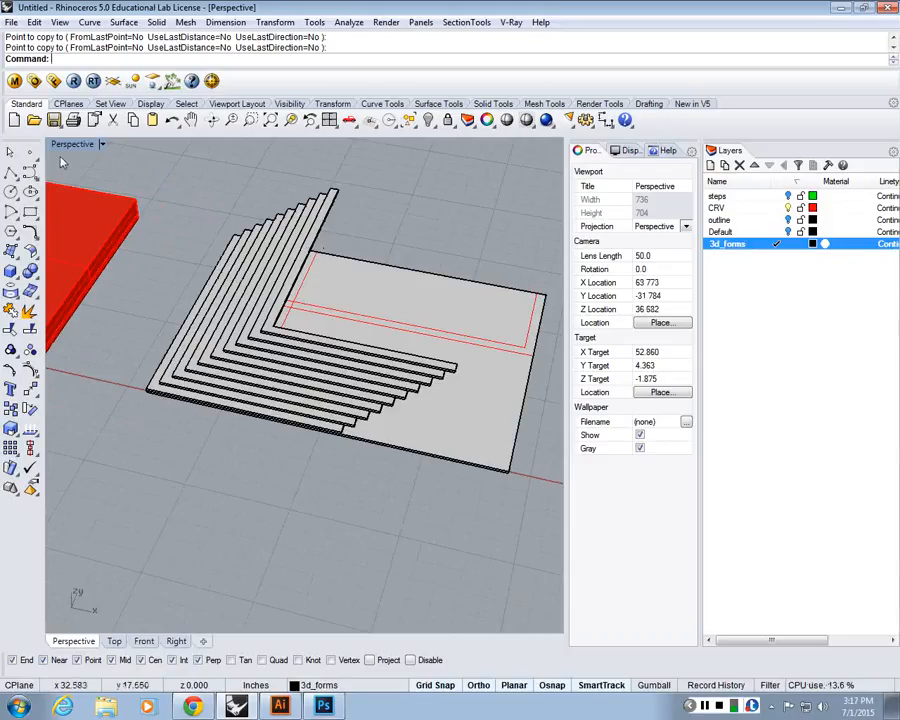
key(ctrl+m)
scroll(166, 202, down, 4)
right_drag(168, 202, 144, 259)
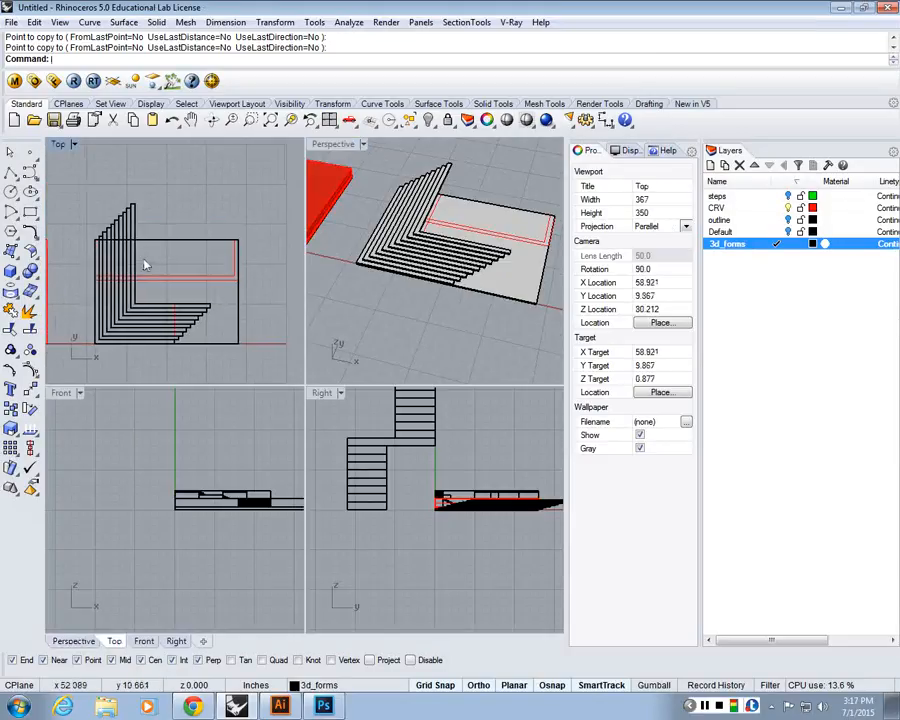
click(10, 271)
scroll(74, 241, up, 4)
click(106, 238)
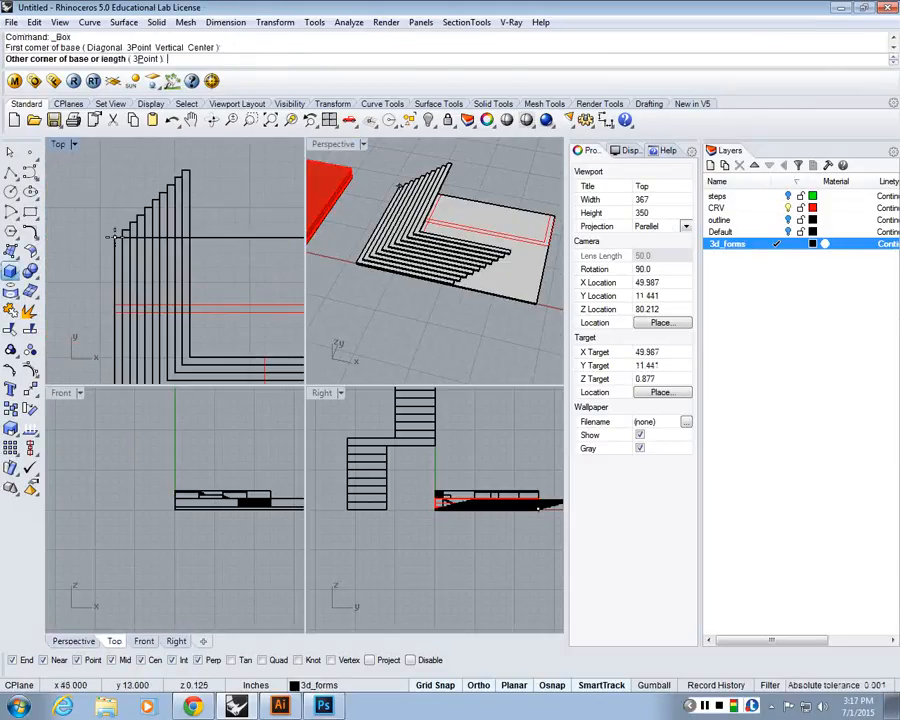
scroll(176, 204, down, 2)
click(275, 330)
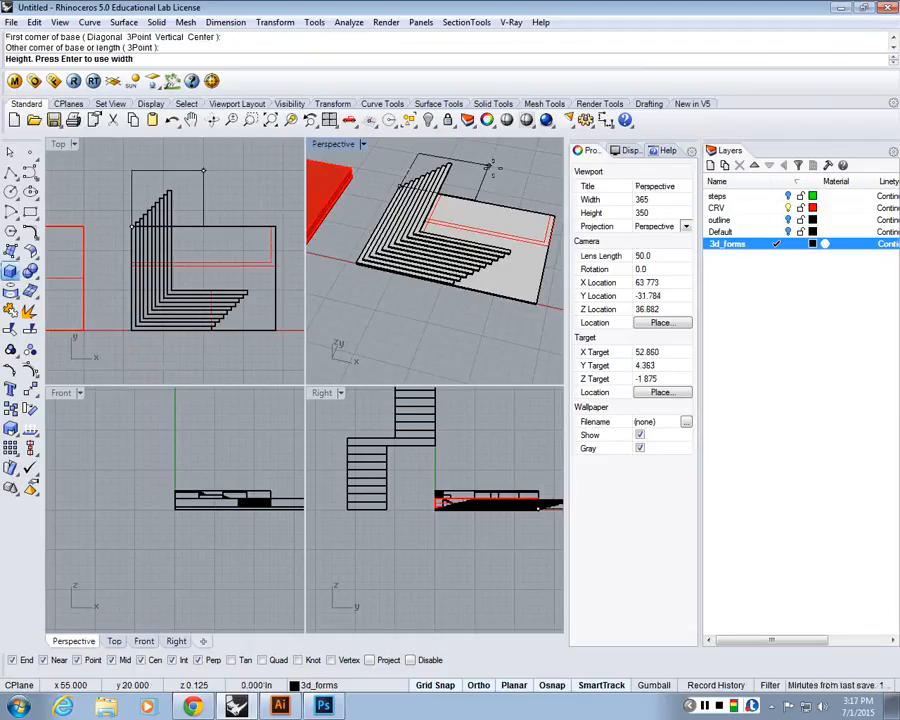
shift+right_drag(503, 199, 498, 275)
click(497, 274)
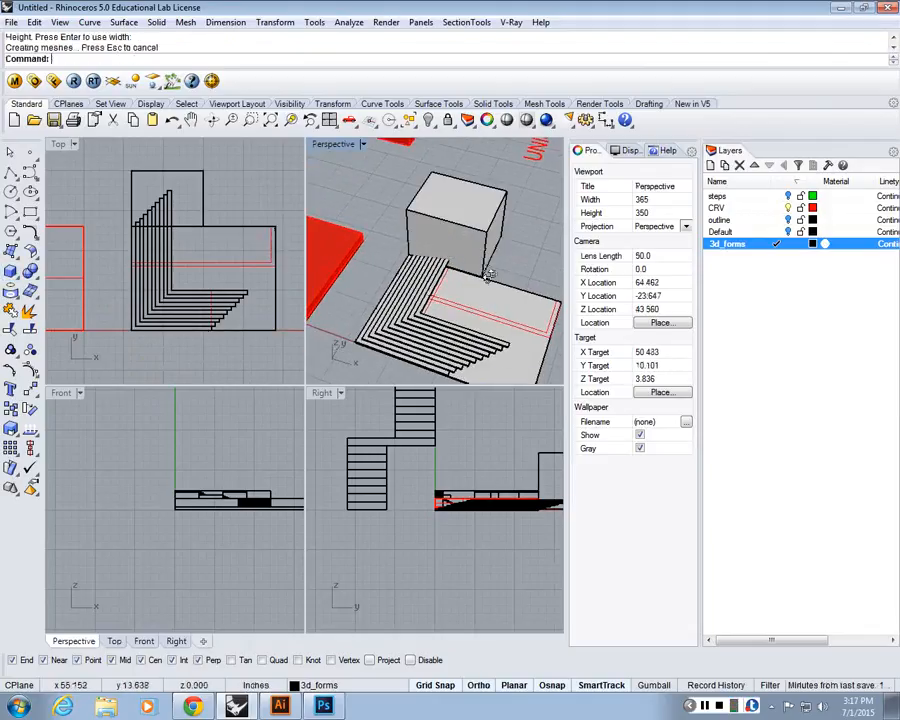
- Create a second box, about 6 by 6 inches and 7 inches high, from the lowest step's right end, enclosing the protruding stair ends
right_click(257, 352)
scroll(212, 333, up, 8)
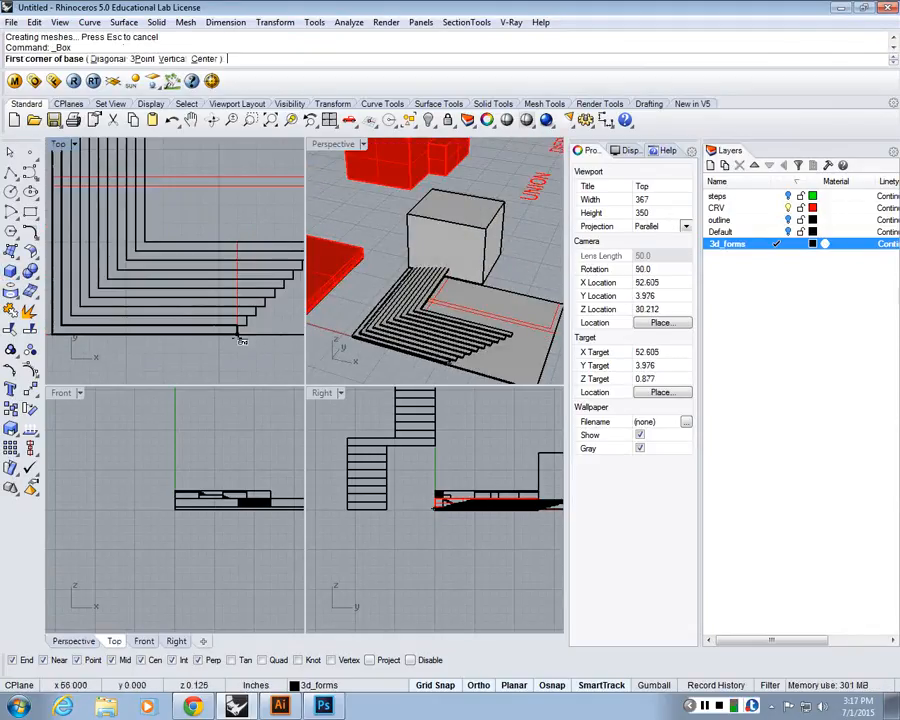
click(236, 333)
scroll(226, 303, down, 10)
click(240, 271)
scroll(240, 271, up, 7)
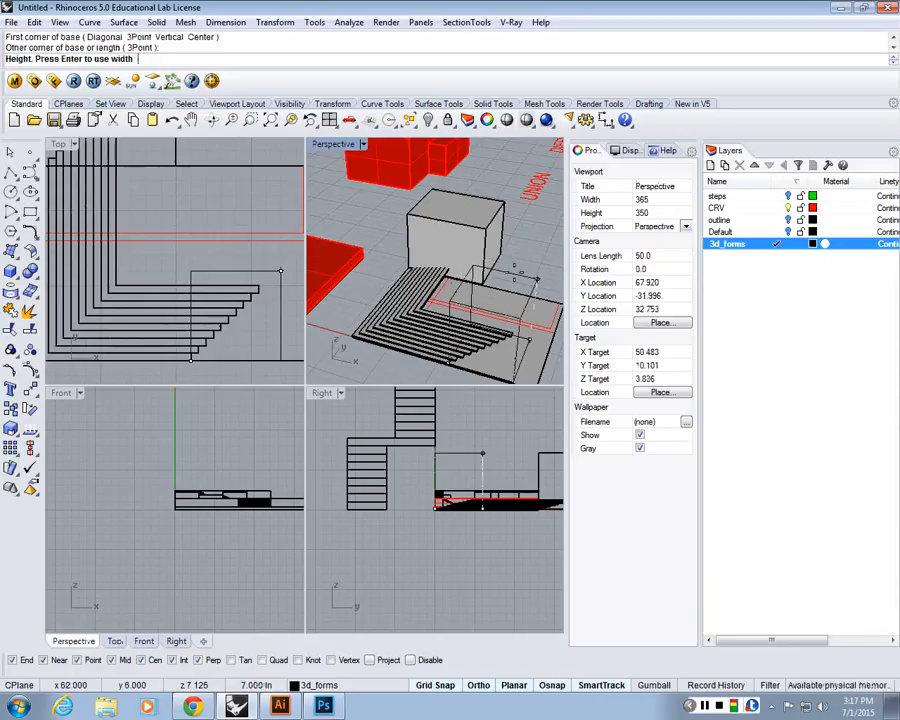
click(452, 251)
right_drag(452, 251, 396, 200)
double_click(323, 146)
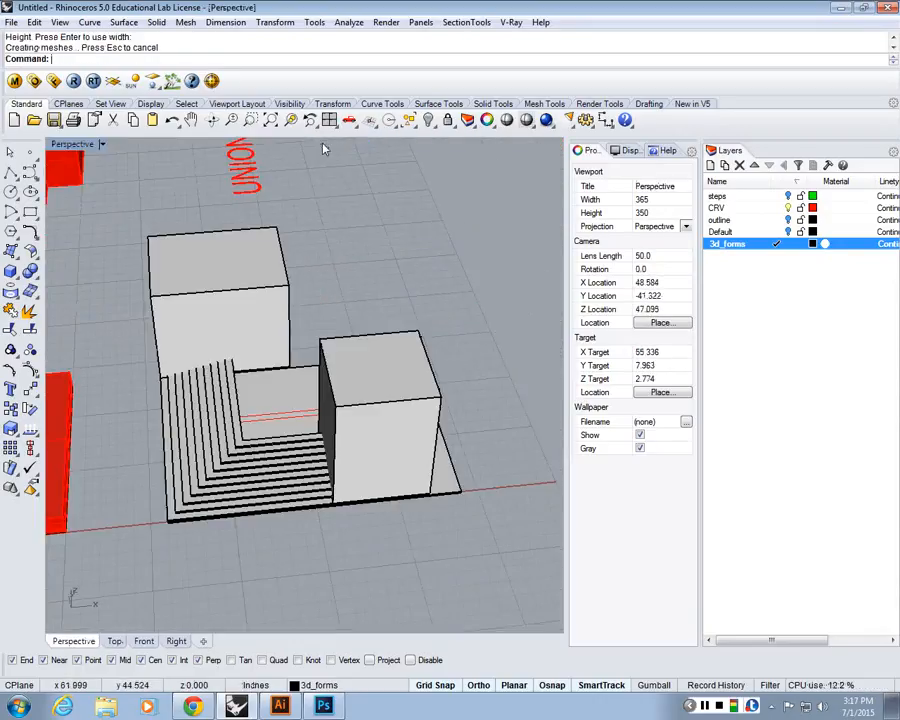
- Select the ten L-shaped stair slabs and subtract the two enclosing boxes from them with BooleanDifference
scroll(316, 290, up, 3)
scroll(260, 485, up, 8)
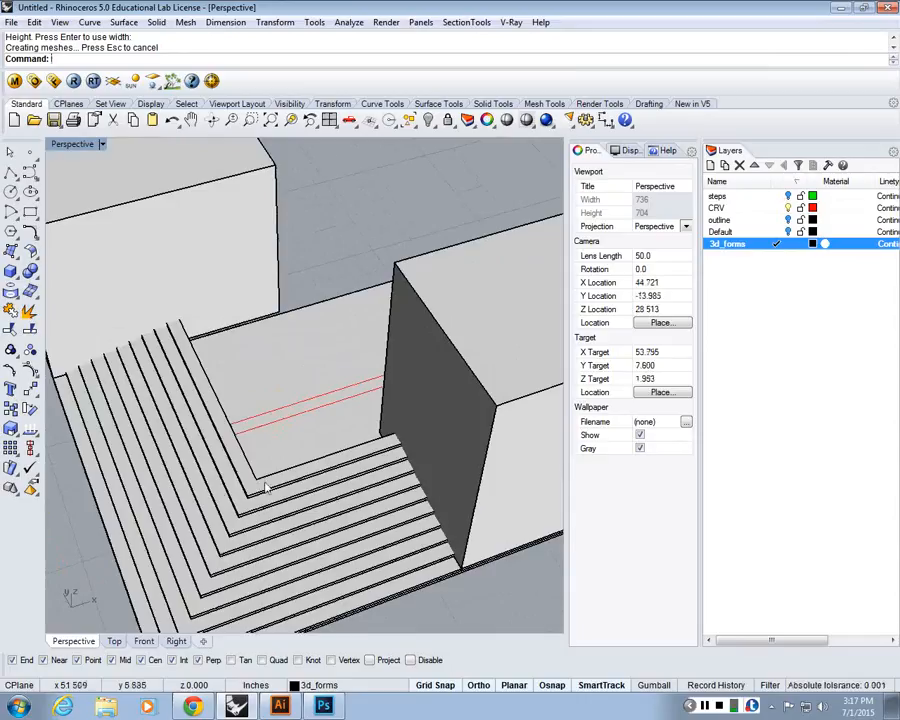
shift+right_drag(265, 488, 299, 418)
click(306, 415)
shift+click(316, 431)
shift+click(312, 446)
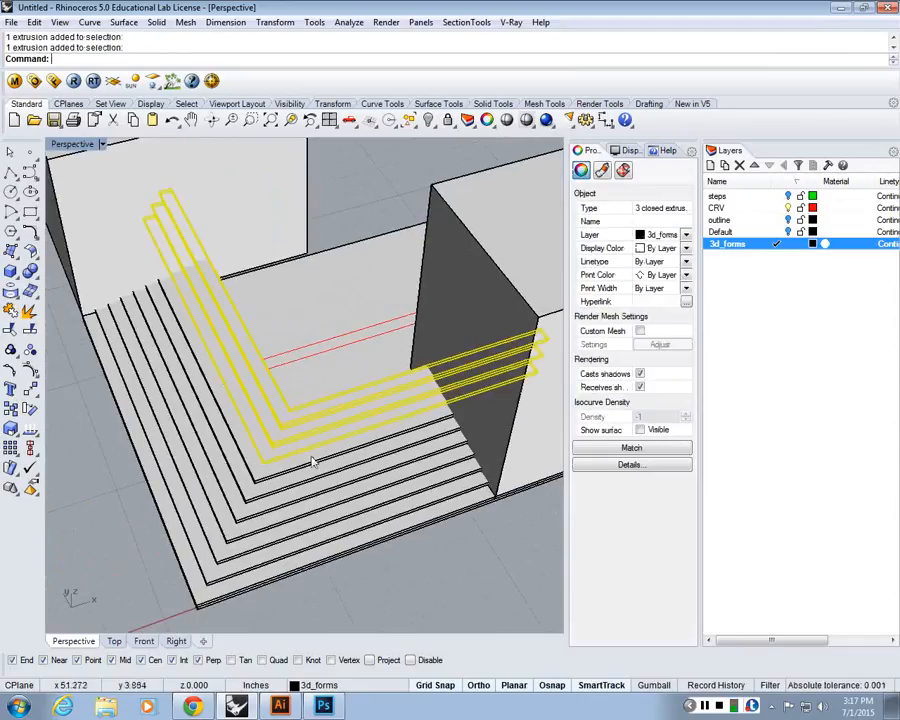
shift+click(313, 461)
shift+click(305, 480)
shift+click(300, 502)
shift+click(302, 520)
shift+click(303, 537)
shift+click(303, 553)
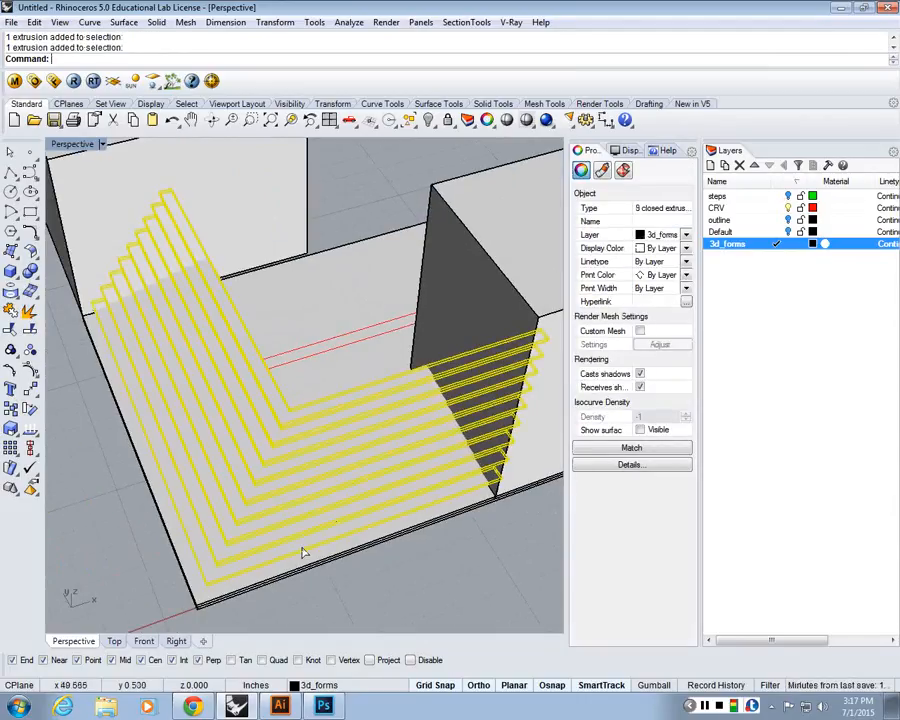
shift+click(311, 569)
right_drag(320, 596, 316, 555)
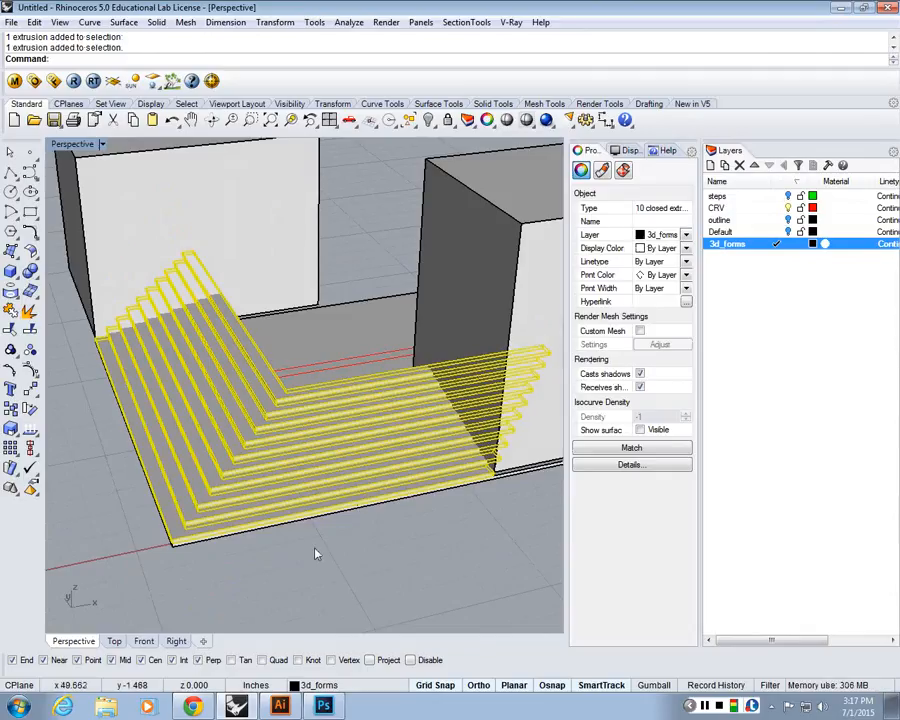
text(Boo)
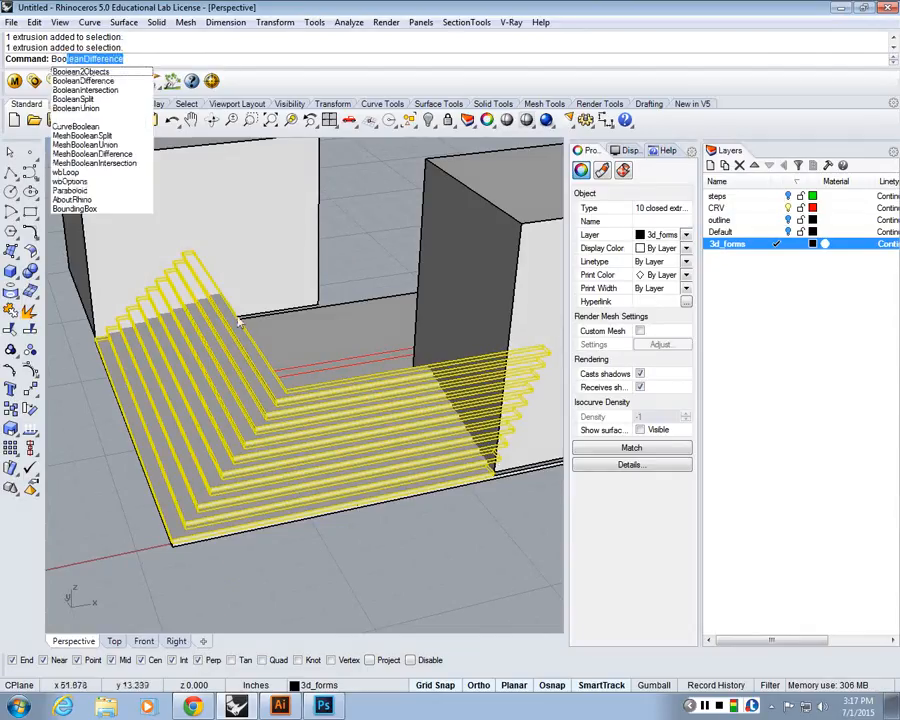
click(103, 89)
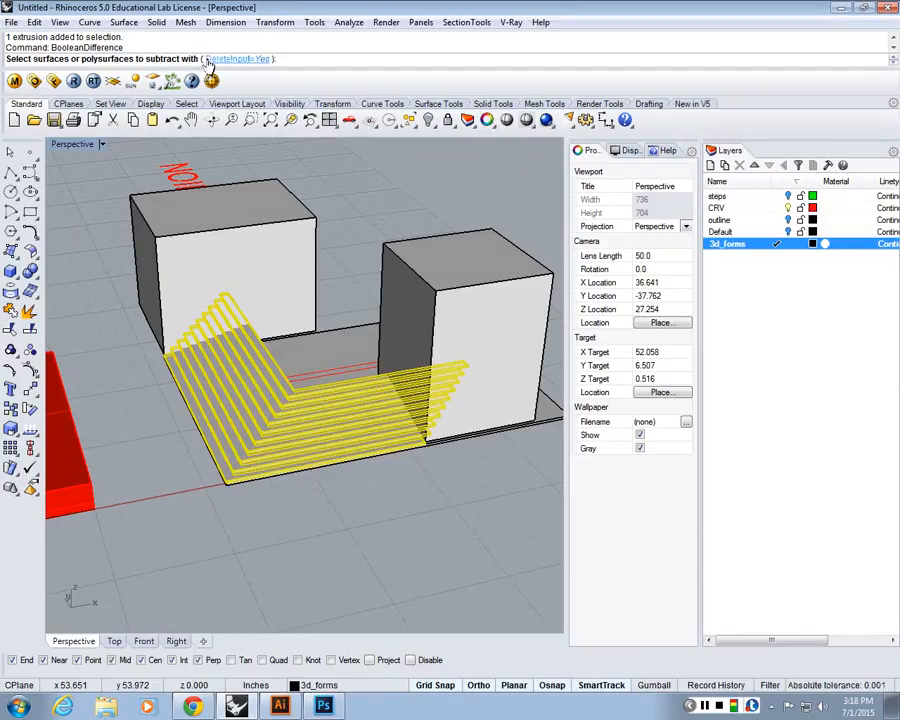
click(291, 253)
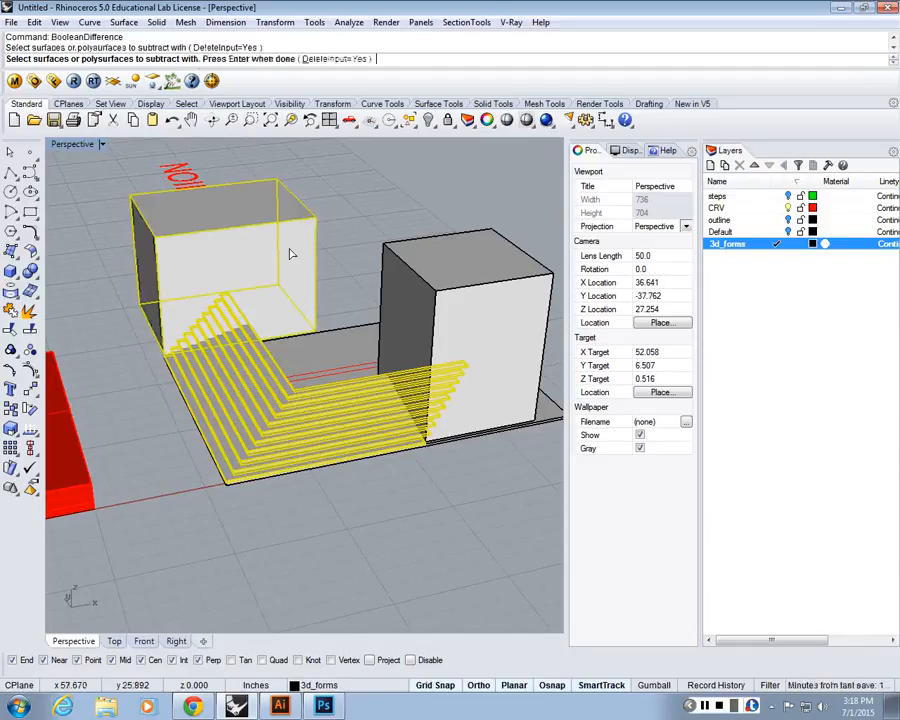
click(400, 280)
key(Return)
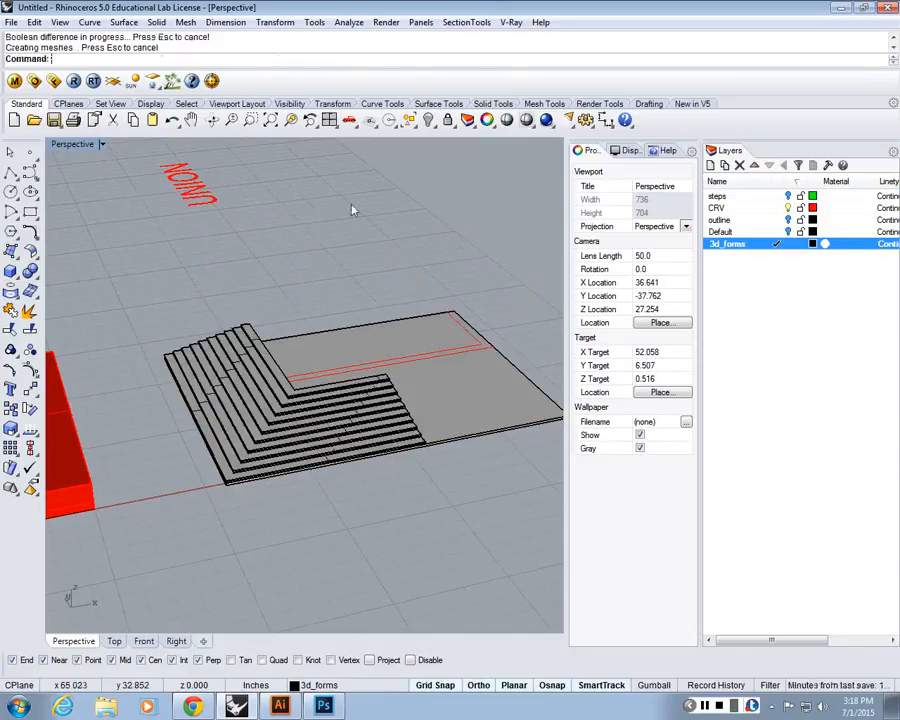
- Check the trimmed stair, then undo the last Boolean difference
right_drag(351, 210, 391, 432)
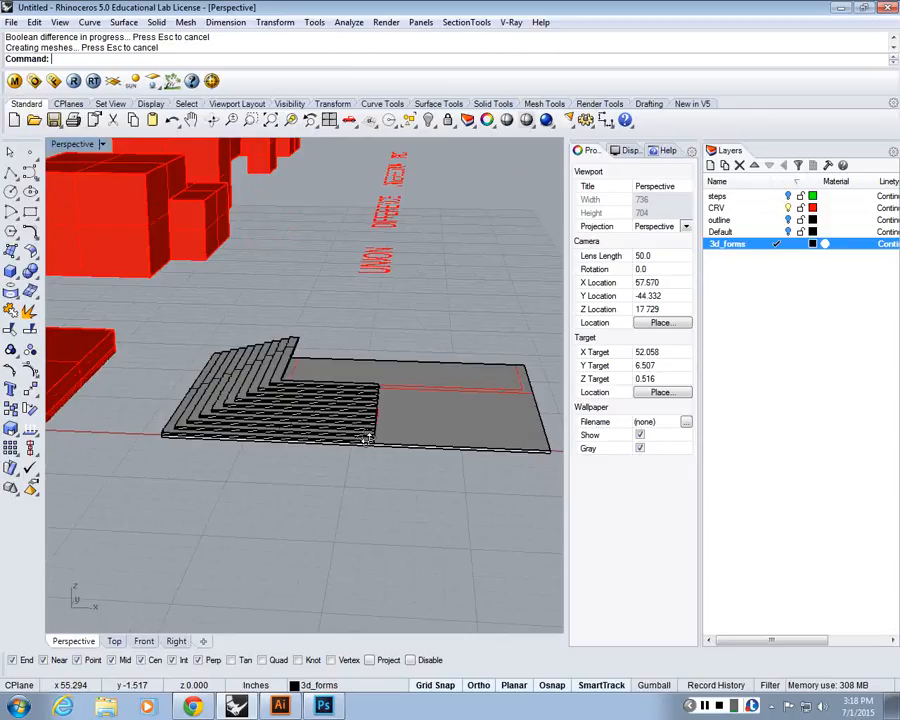
right_drag(368, 440, 379, 503)
key(ctrl+z)
- Start BooleanDifference with only the L-shaped stair slabs as objects to subtract from, excluding the boxes and the base
text(Bo)
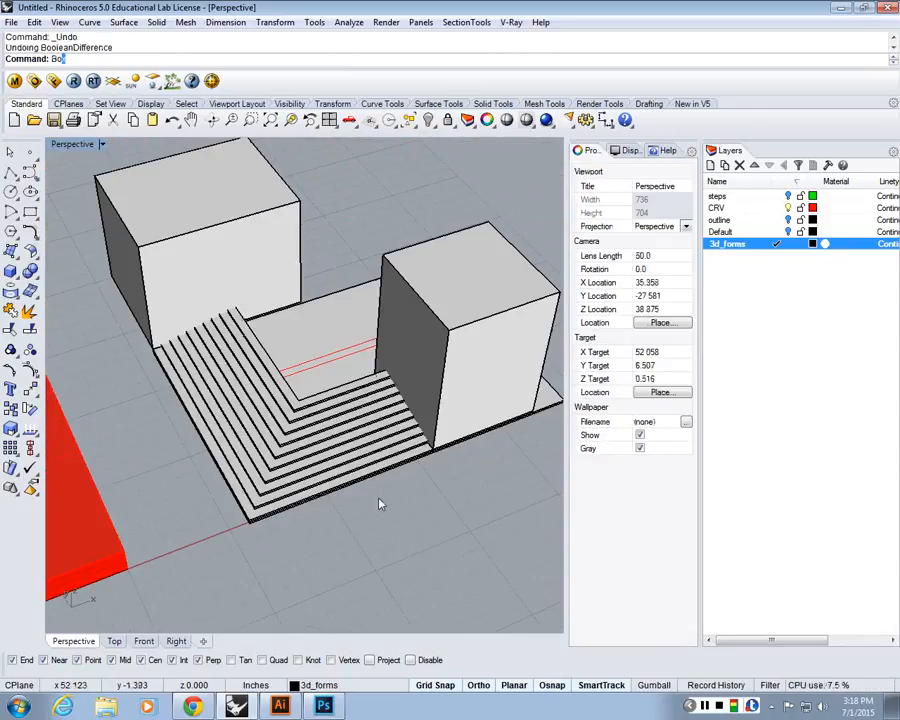
text(oleanDifference)
key(Return)
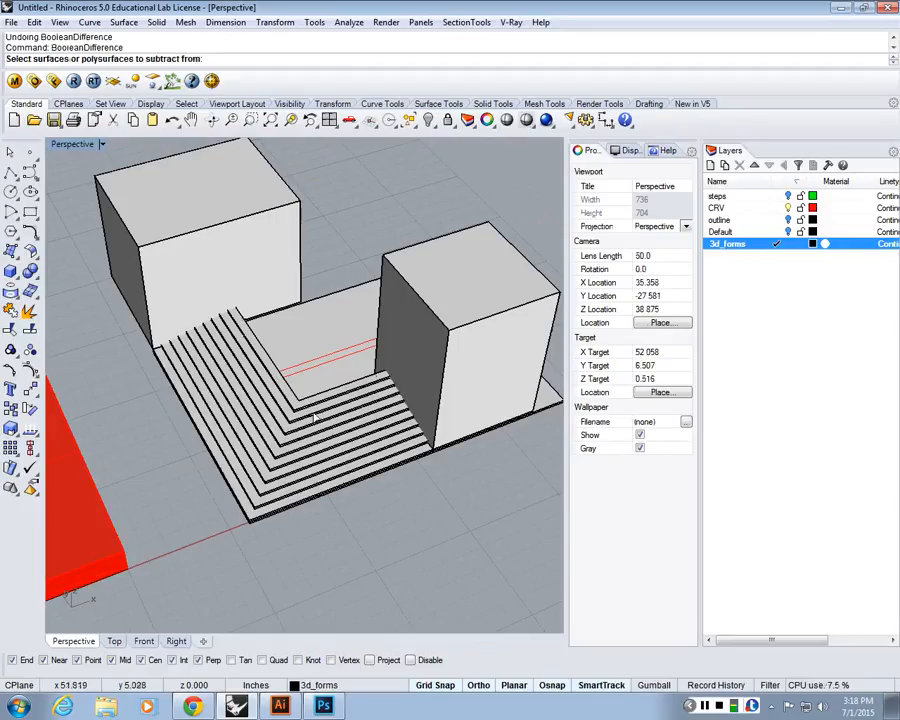
scroll(320, 237, down, 3)
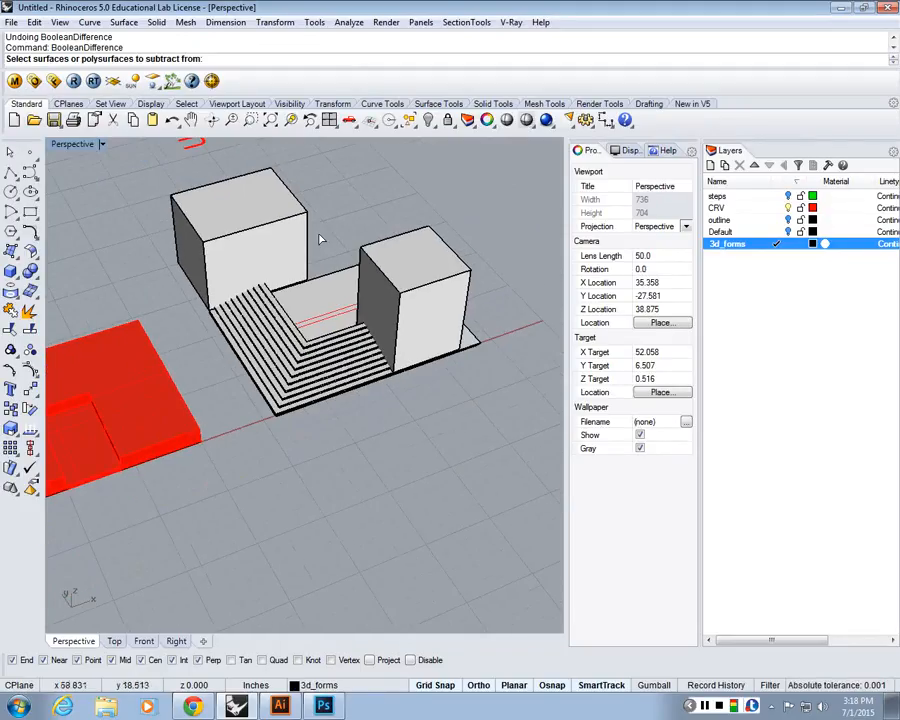
right_drag(320, 237, 335, 300)
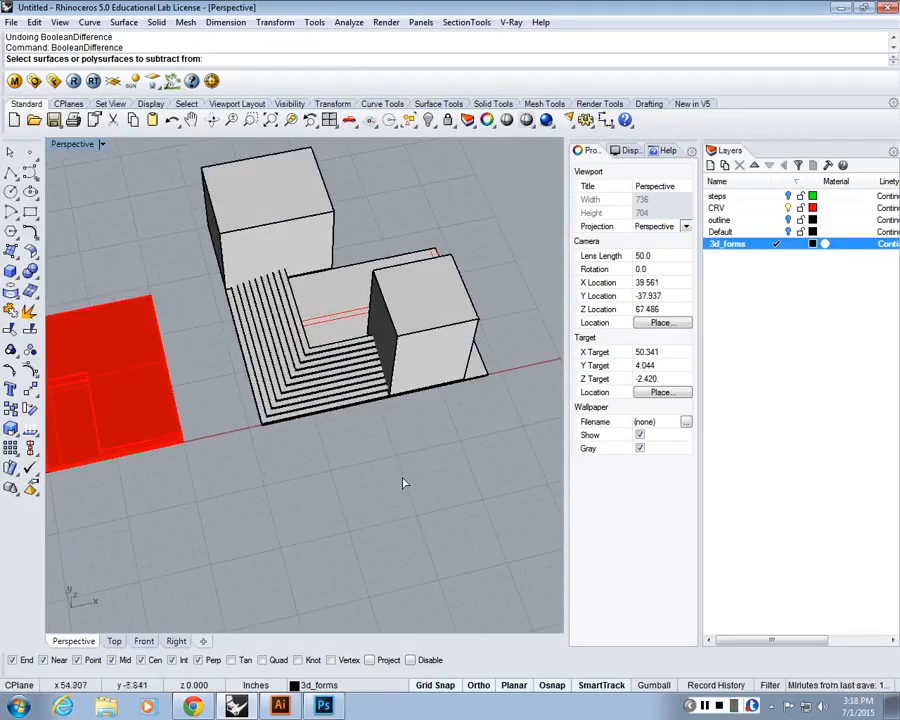
drag(424, 462, 226, 238)
scroll(226, 238, up, 2)
scroll(258, 277, up, 3)
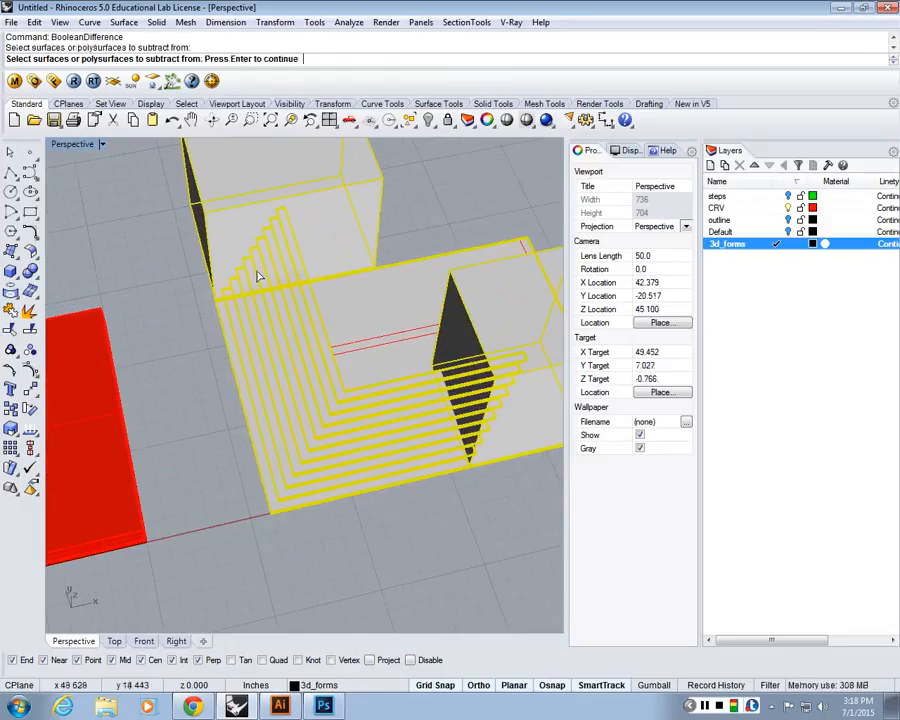
scroll(338, 267, down, 2)
ctrl+click(338, 267)
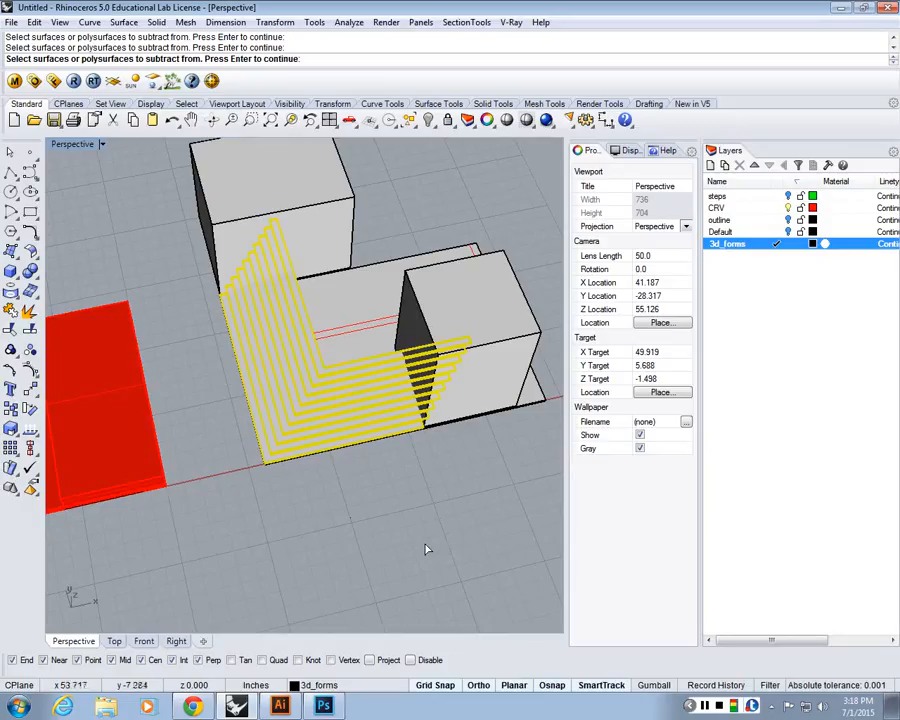
key(Return)
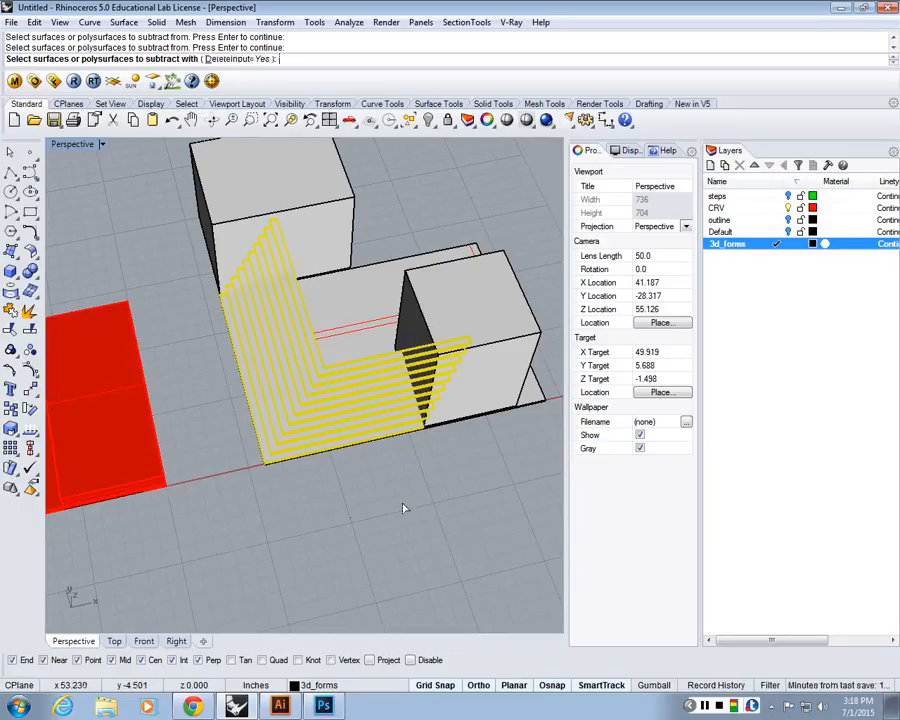
- Subtract the two enclosing boxes from the stair slabs, with DeleteInput set to Yes
right_drag(403, 508, 388, 436)
click(335, 250)
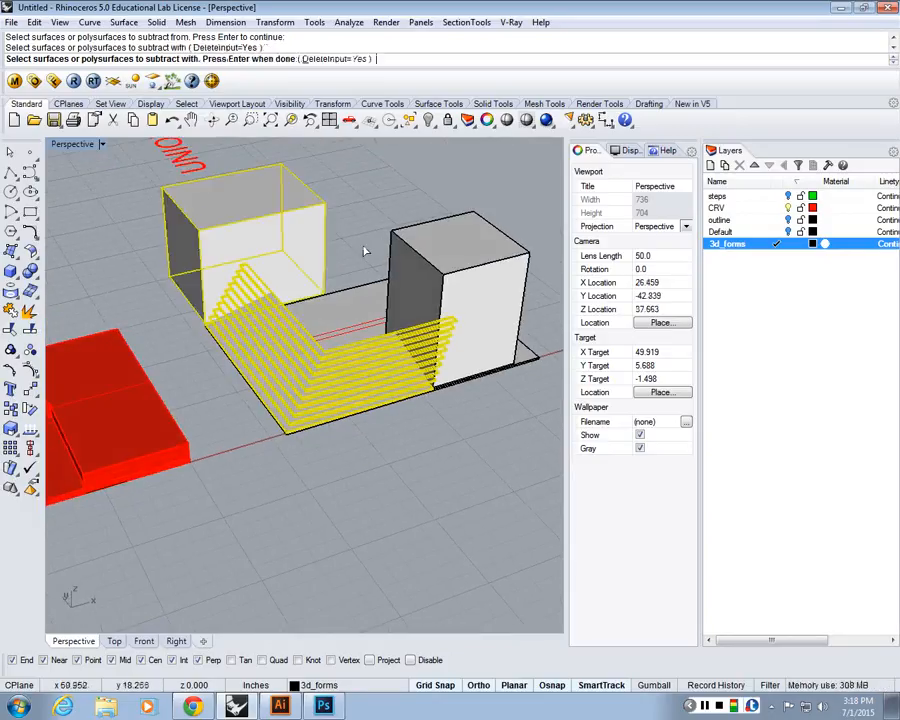
click(418, 245)
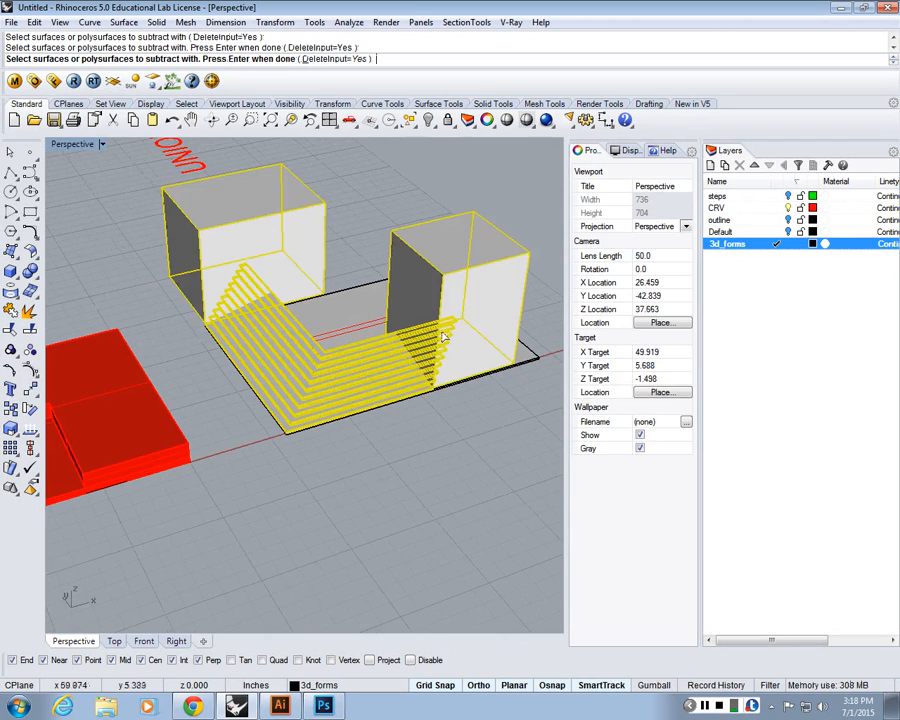
key(Return)
right_drag(437, 491, 385, 468)
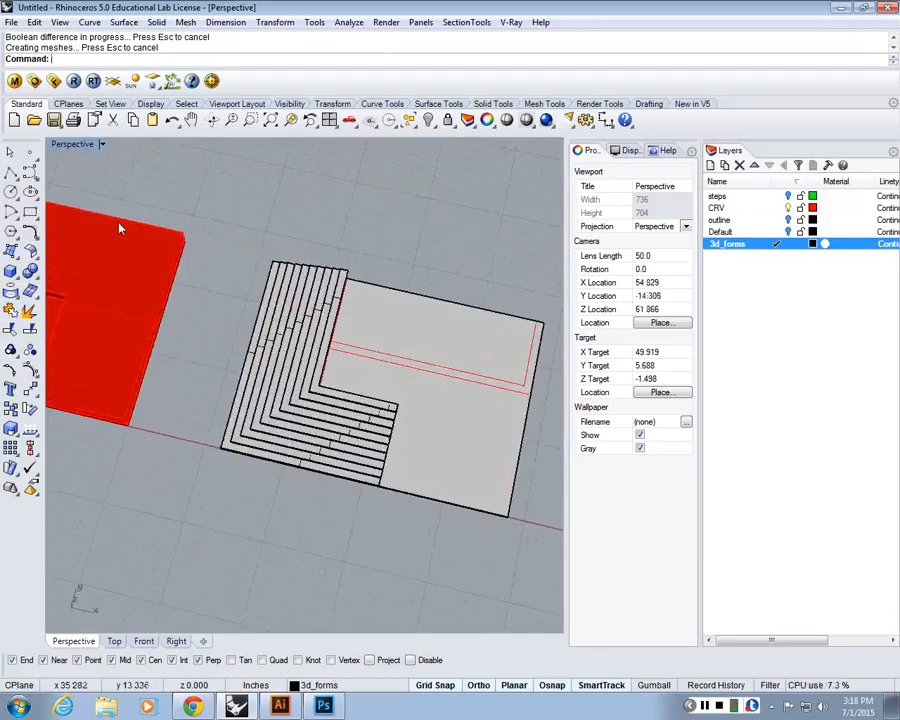
double_click(74, 145)
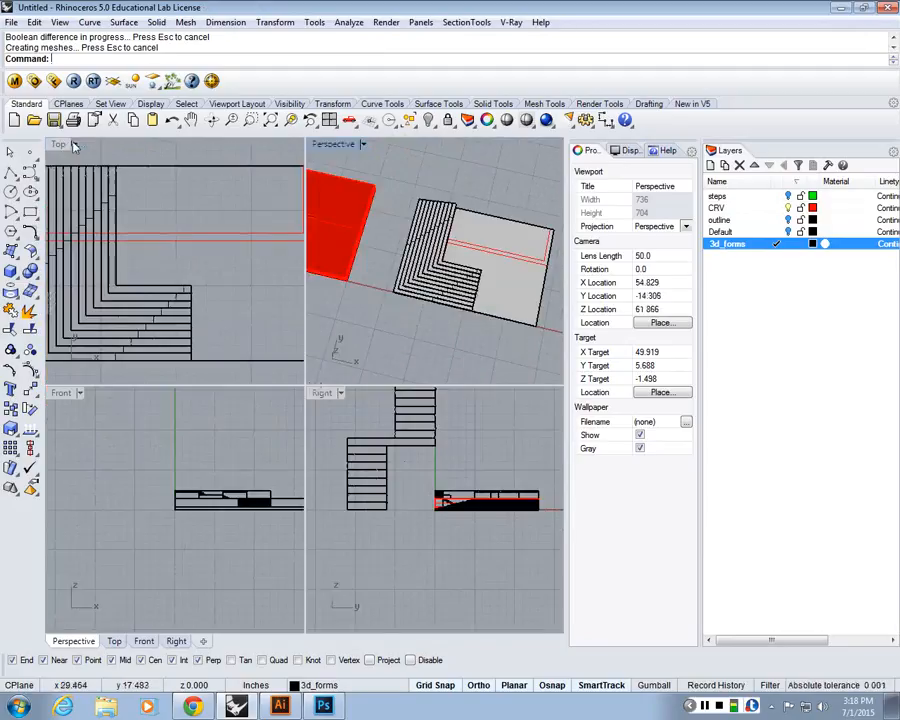
right_drag(206, 316, 135, 341)
double_click(58, 145)
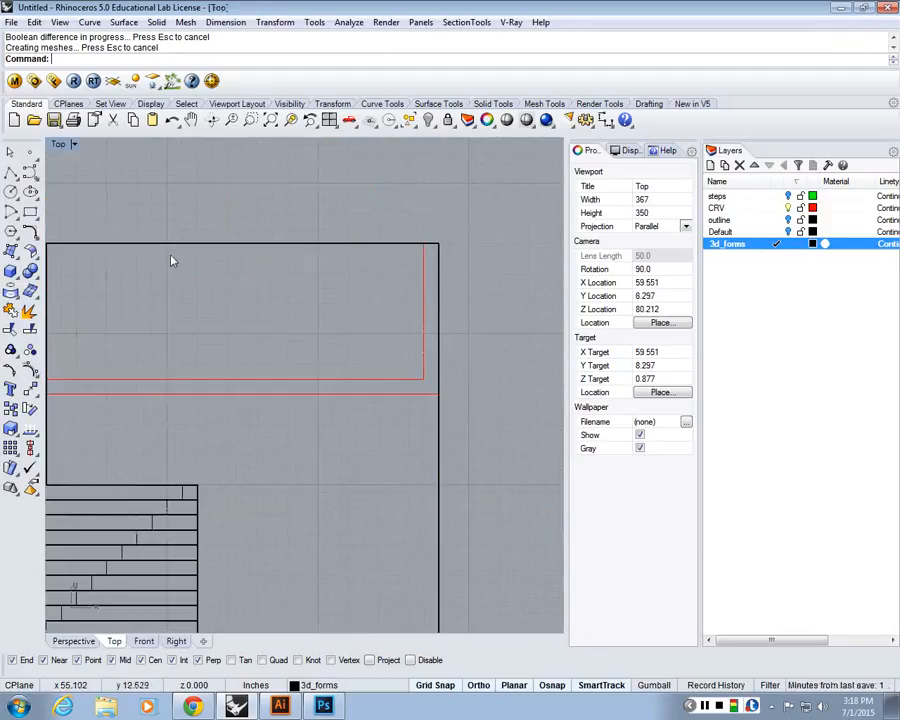
double_click(58, 145)
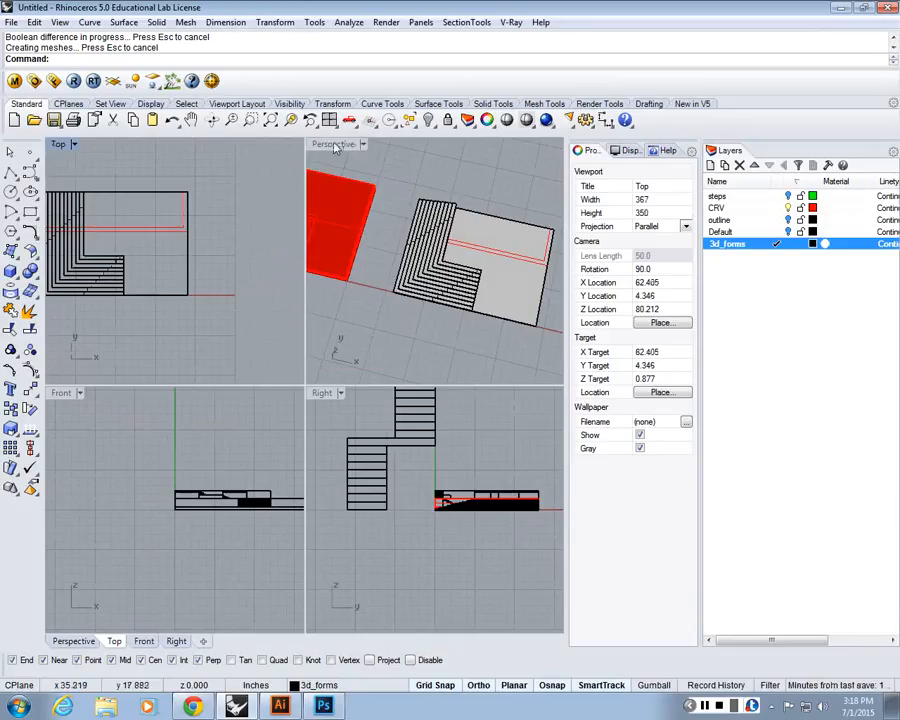
double_click(336, 147)
- Create a box from the stair's inner corner to the base's opposite corner, with its height snapped to the stair top
right_drag(275, 277, 312, 370)
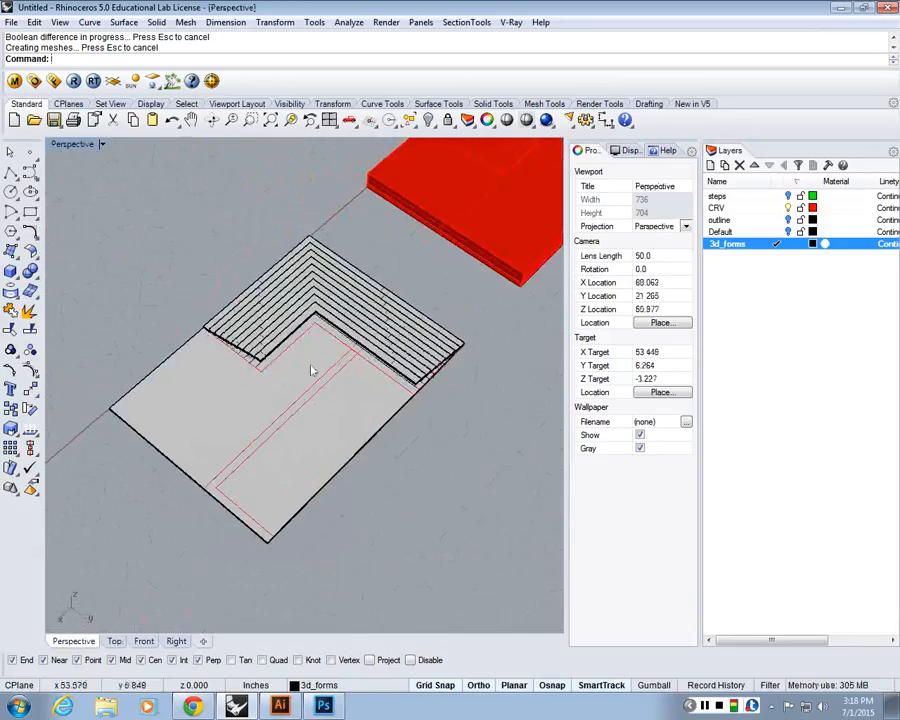
click(10, 270)
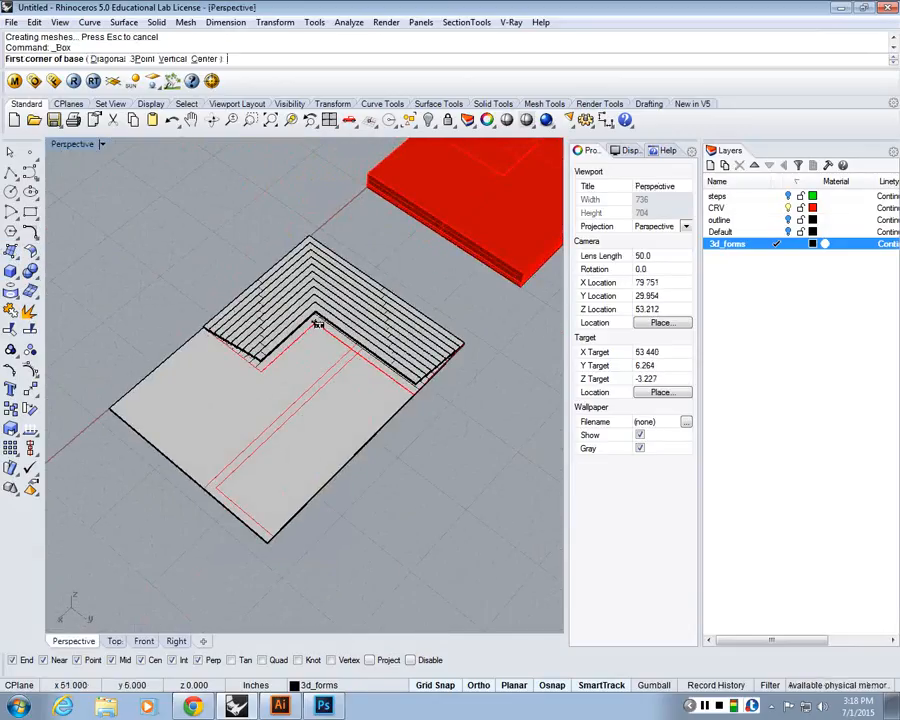
click(316, 323)
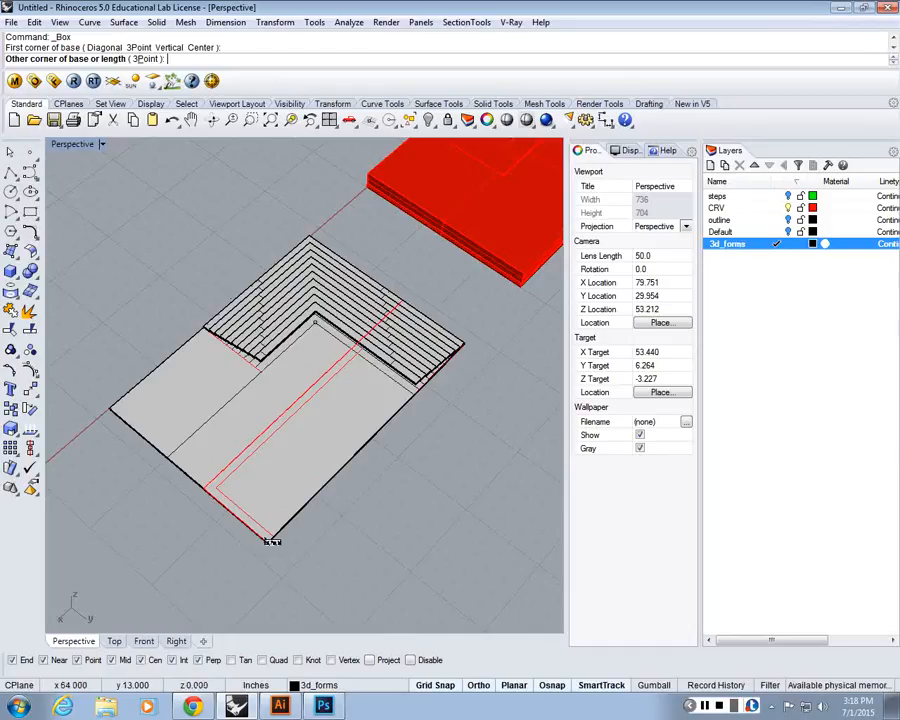
scroll(272, 541, up, 6)
right_drag(272, 541, 263, 474)
click(262, 474)
scroll(291, 412, down, 5)
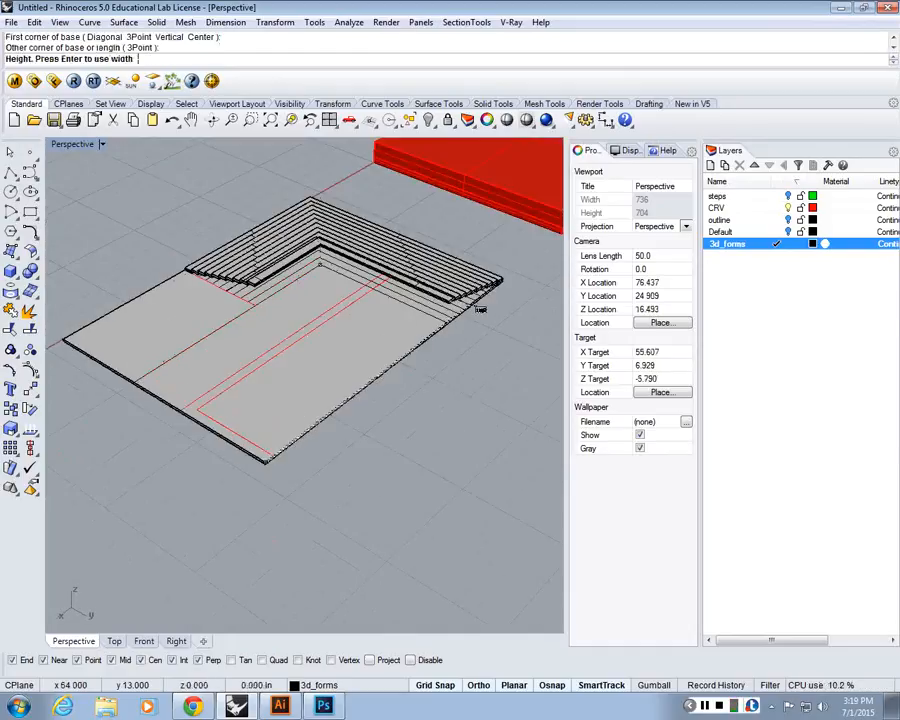
scroll(402, 315, up, 6)
click(400, 318)
scroll(342, 358, down, 5)
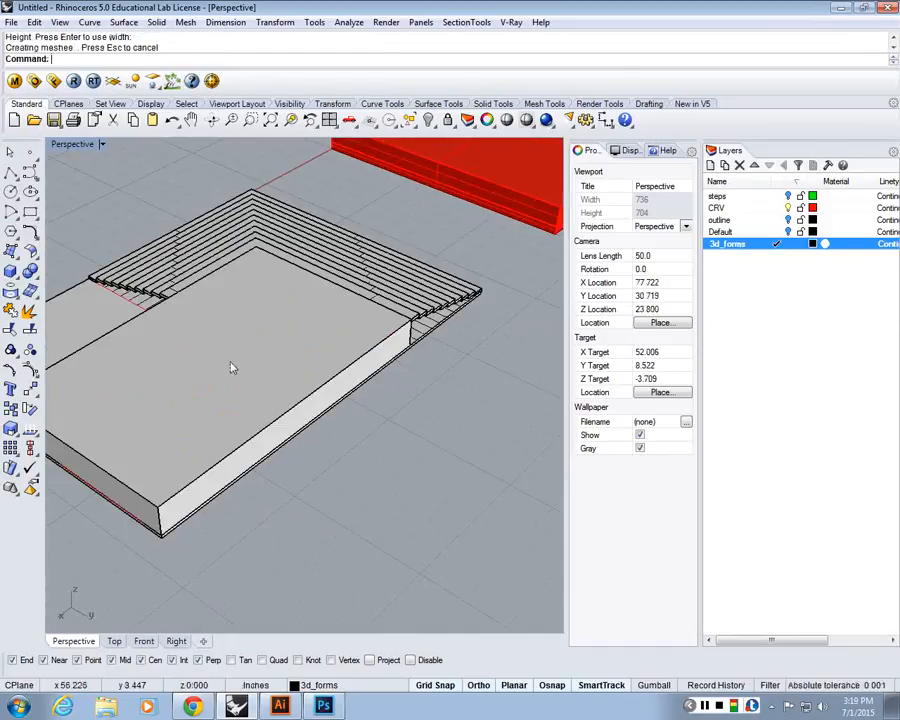
- Fill the remaining base area with a box from the lowest step's right end to the first box's corner, matching that box's height
right_drag(233, 366, 484, 336)
key(Return)
scroll(256, 310, up, 6)
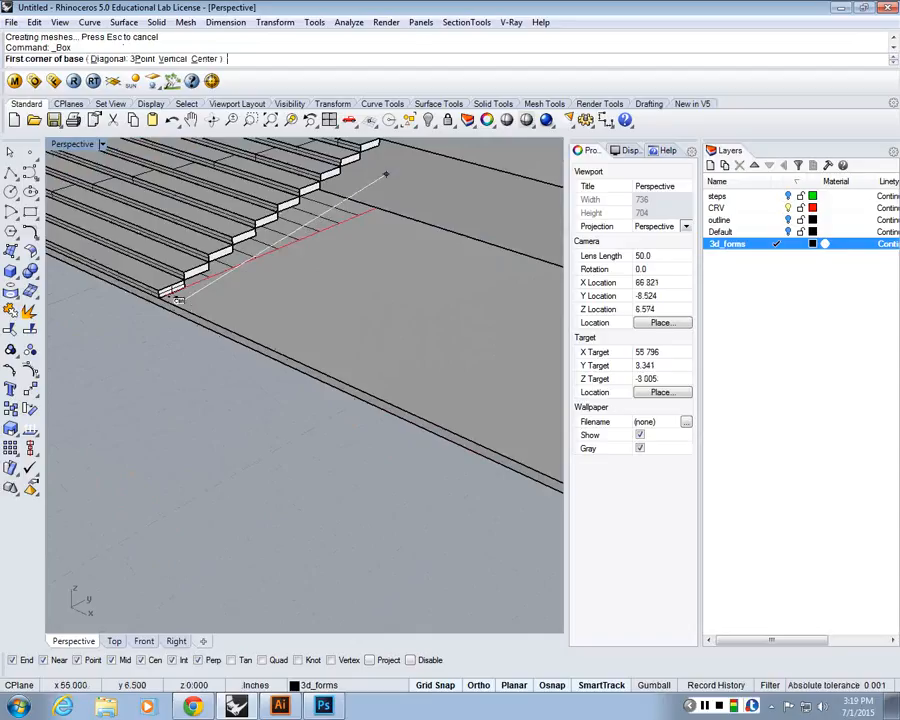
click(169, 295)
scroll(208, 287, down, 6)
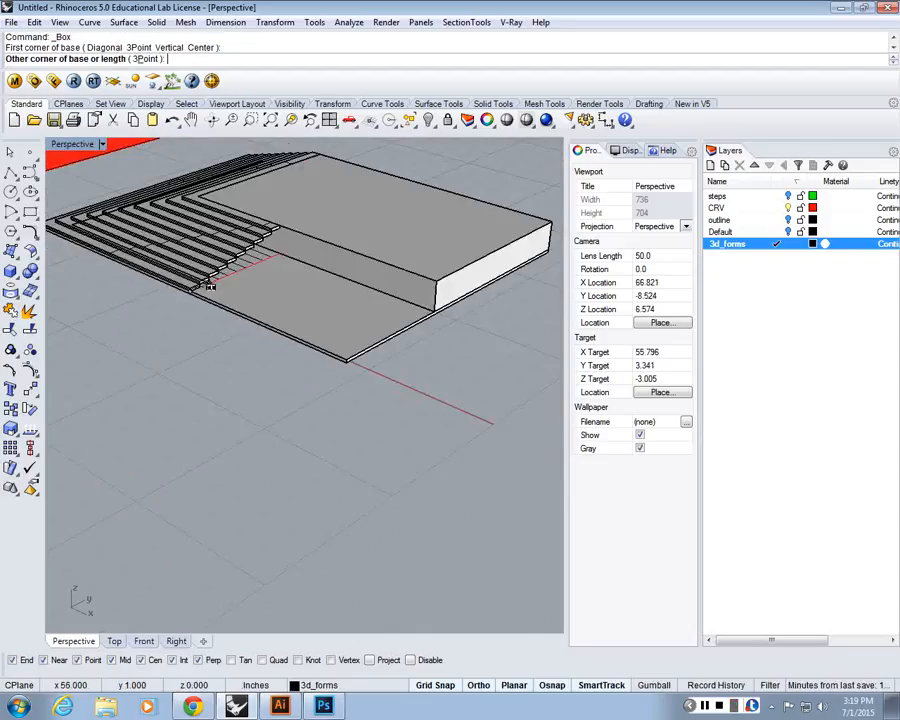
click(437, 313)
click(423, 273)
scroll(425, 276, down, 8)
right_drag(305, 350, 349, 378)
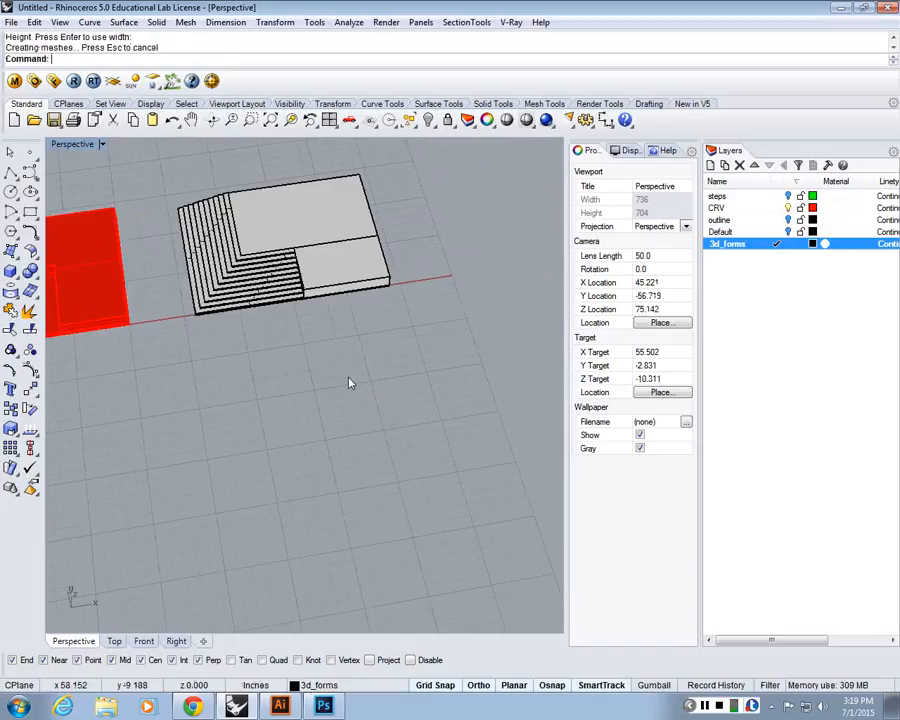
right_drag(349, 383, 237, 287)
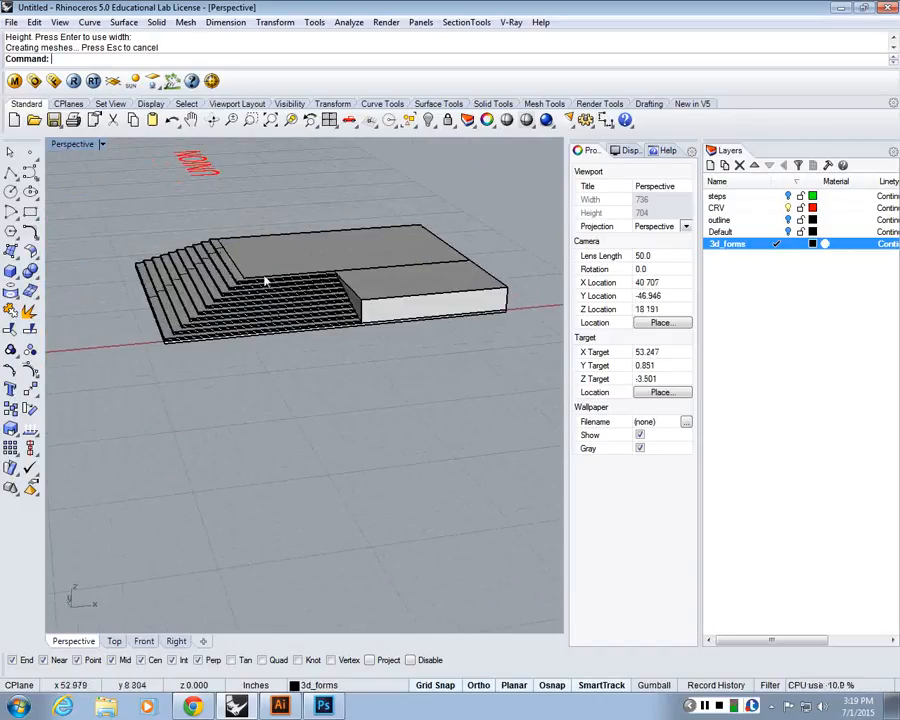
- Draw the base of a wall box in plan along the red outline strip, from the base's outer edge to the outline's inner corner
double_click(68, 148)
double_click(68, 149)
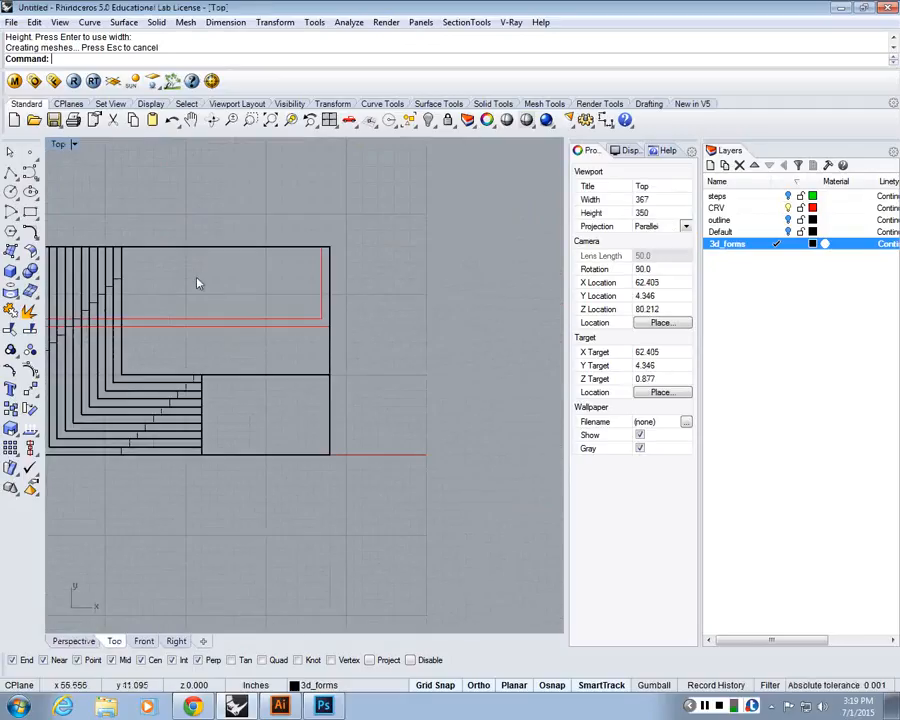
right_drag(195, 275, 278, 284)
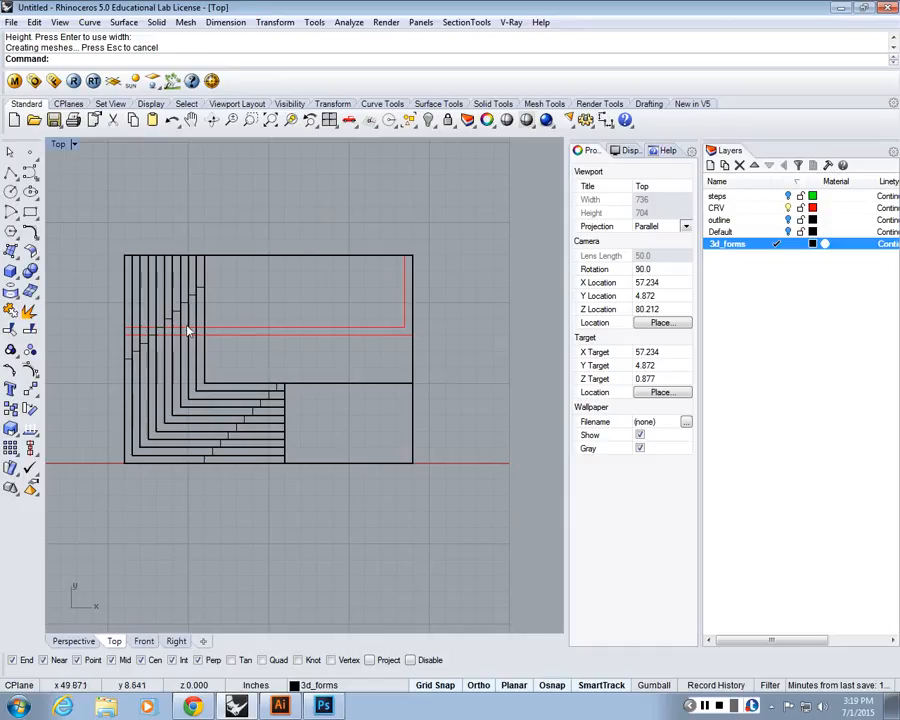
click(11, 272)
scroll(112, 323, up, 6)
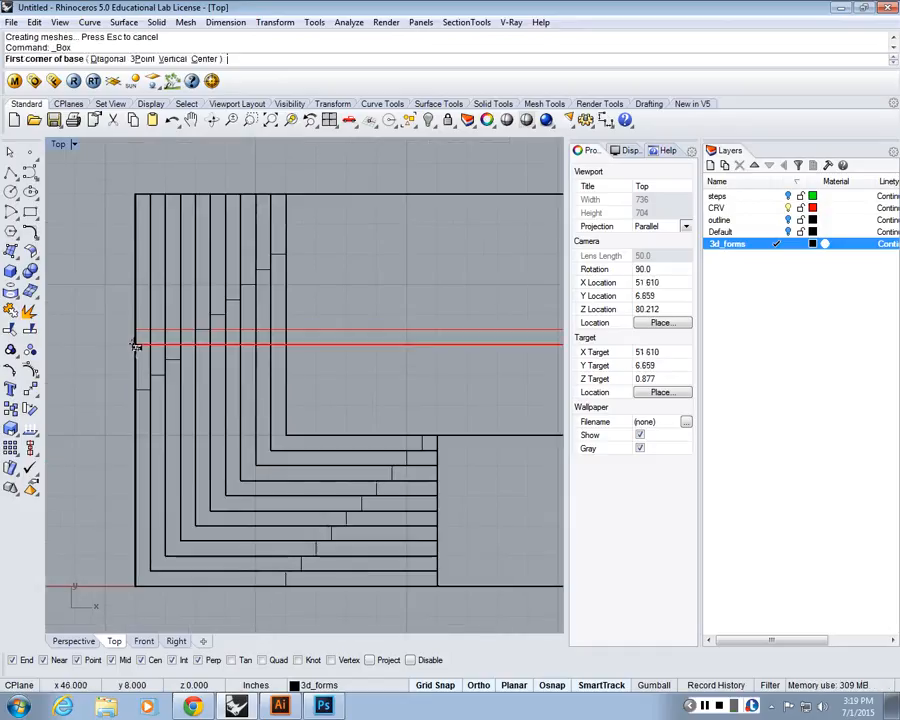
click(135, 344)
scroll(130, 308, down, 6)
scroll(395, 311, up, 3)
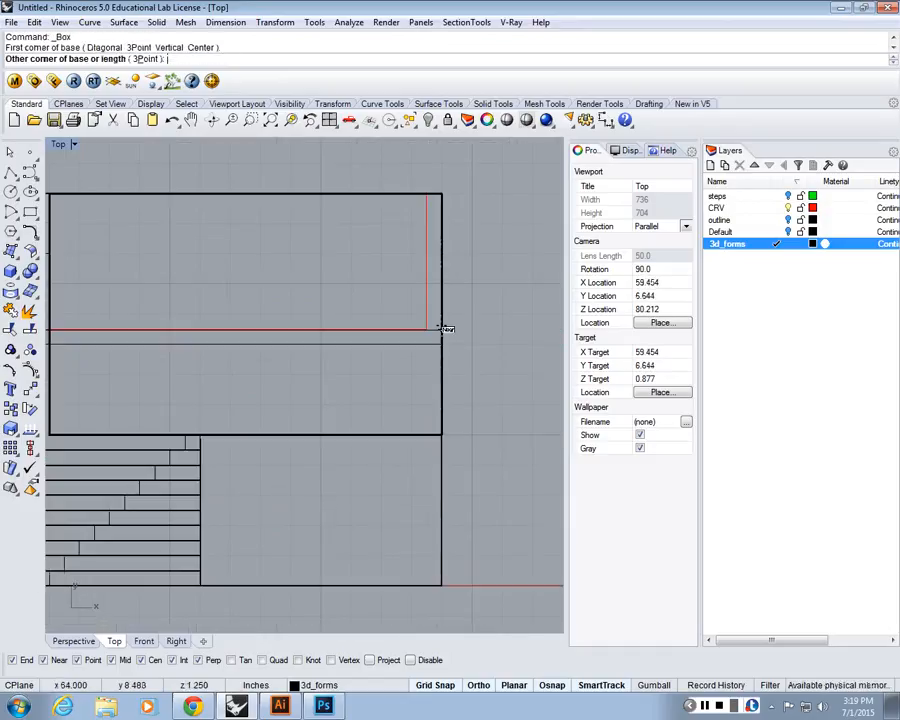
click(426, 329)
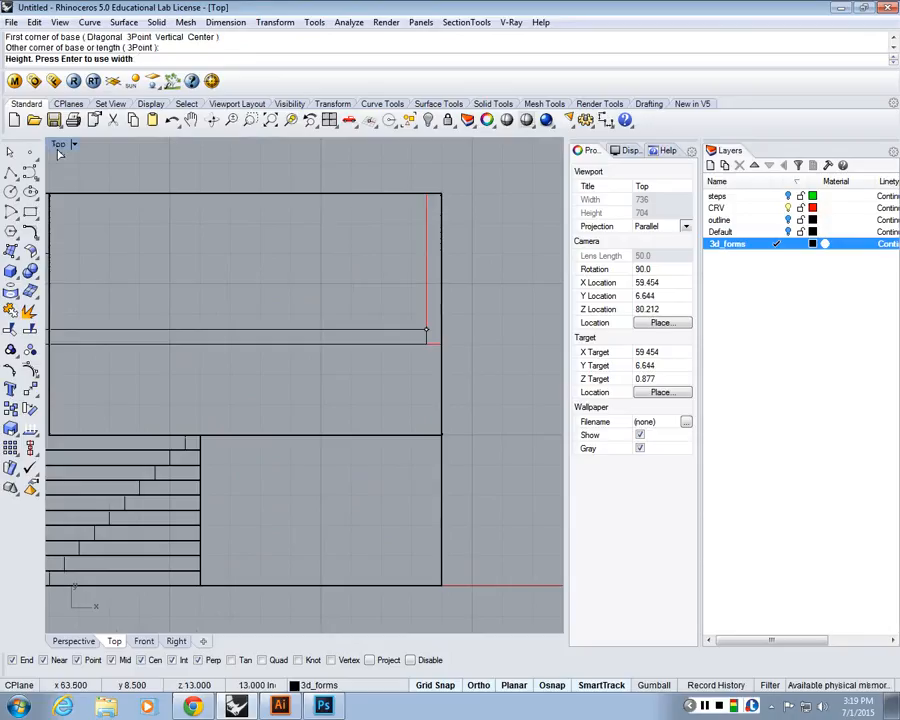
- Set the wall box's height by snapping to the outer corner of an upper stair slab
double_click(58, 146)
double_click(372, 145)
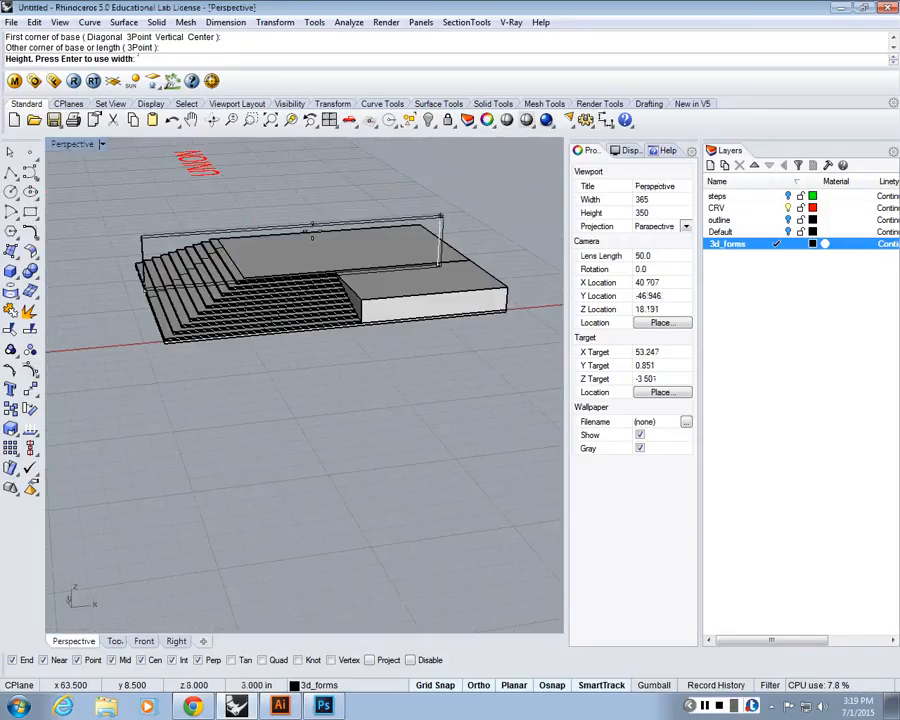
right_drag(298, 308, 376, 271)
scroll(240, 312, up, 10)
right_drag(302, 306, 312, 340)
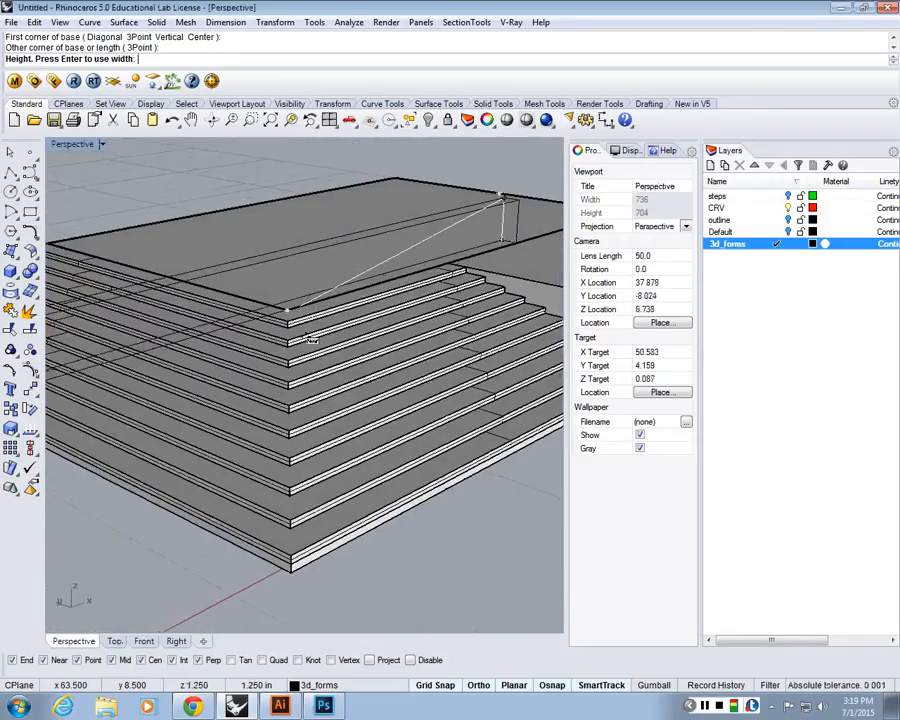
scroll(260, 312, up, 5)
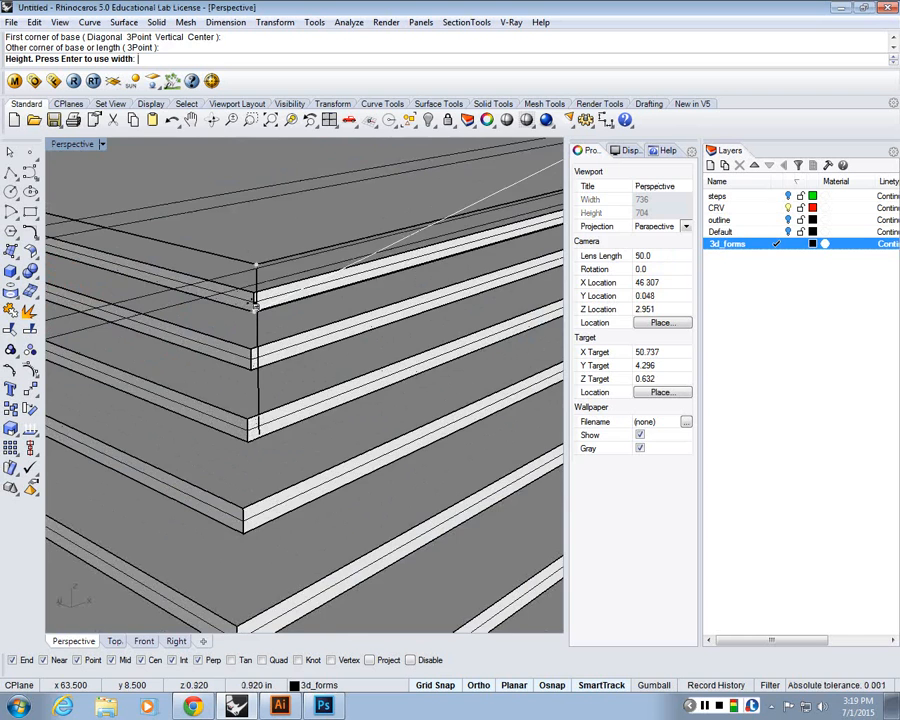
click(256, 303)
- Examine from several angles how the top of the wall box meets the upper stair steps
scroll(394, 281, down, 5)
scroll(290, 300, up, 4)
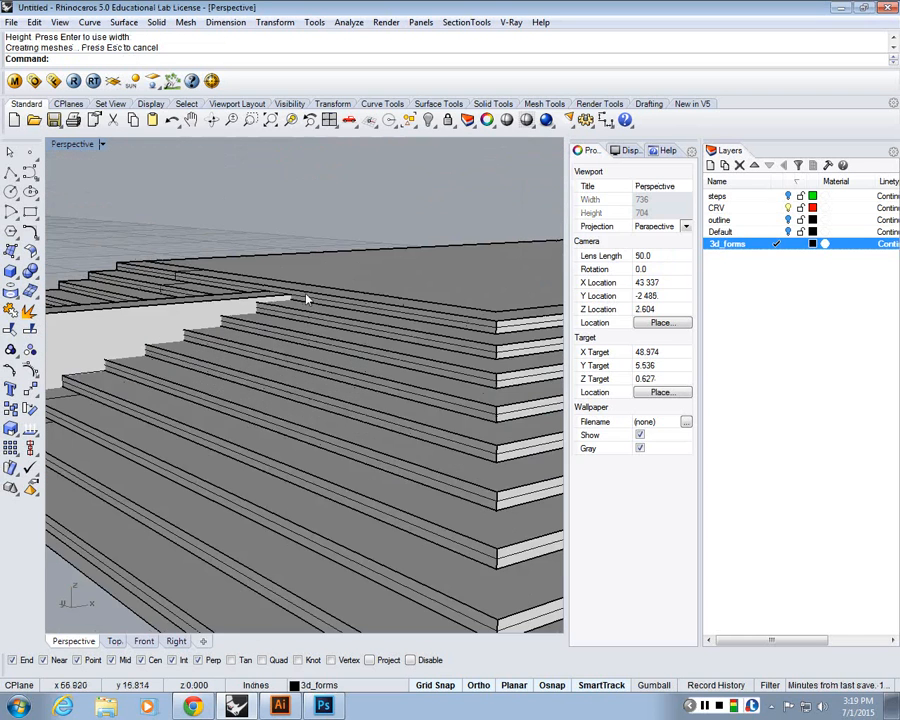
scroll(307, 299, up, 8)
right_drag(334, 310, 259, 305)
scroll(259, 305, down, 8)
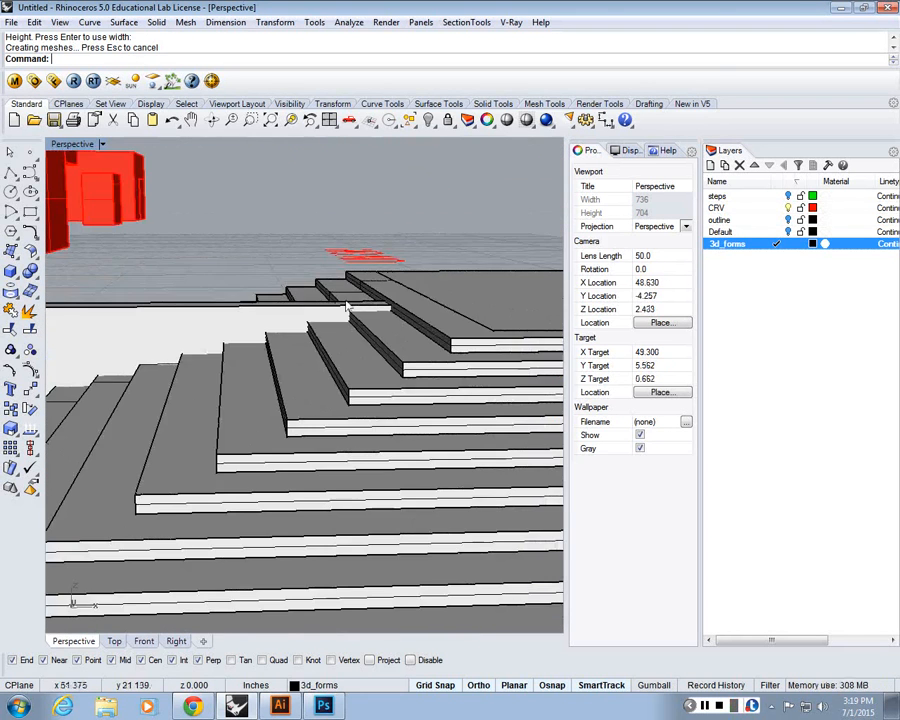
scroll(349, 305, up, 8)
right_drag(430, 319, 478, 352)
scroll(393, 301, down, 8)
scroll(323, 360, up, 3)
scroll(323, 360, down, 8)
- Use Scale1D to stretch the wall box vertically from its bottom end corner to a 1.125 in height, snapped to an upper slab's lower corner
click(275, 305)
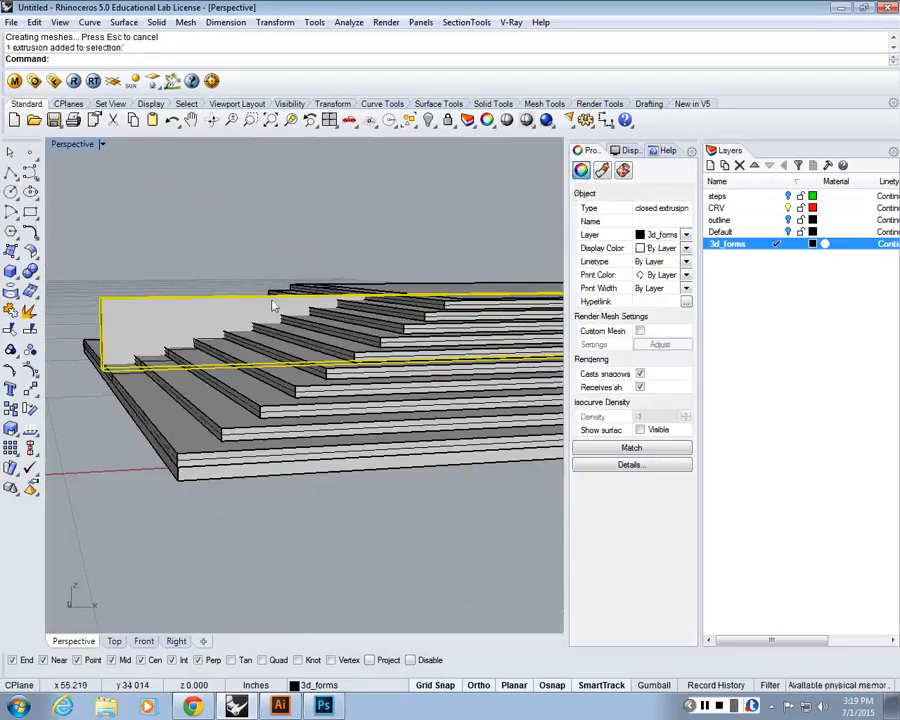
scroll(275, 305, up, 3)
scroll(287, 358, down, 2)
scroll(231, 398, up, 4)
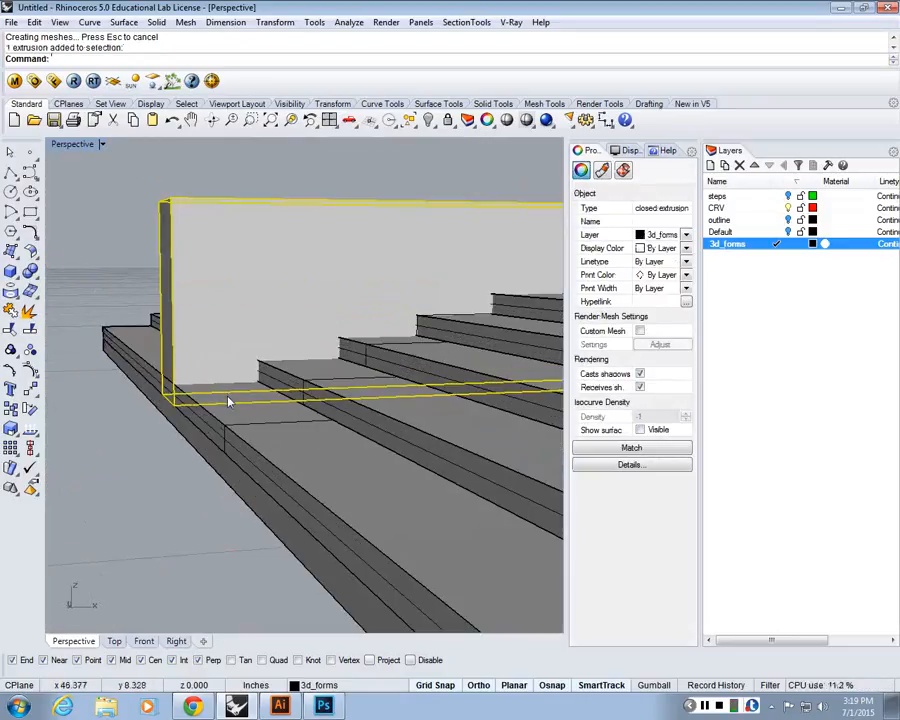
text(Scale1D)
key(Return)
click(172, 401)
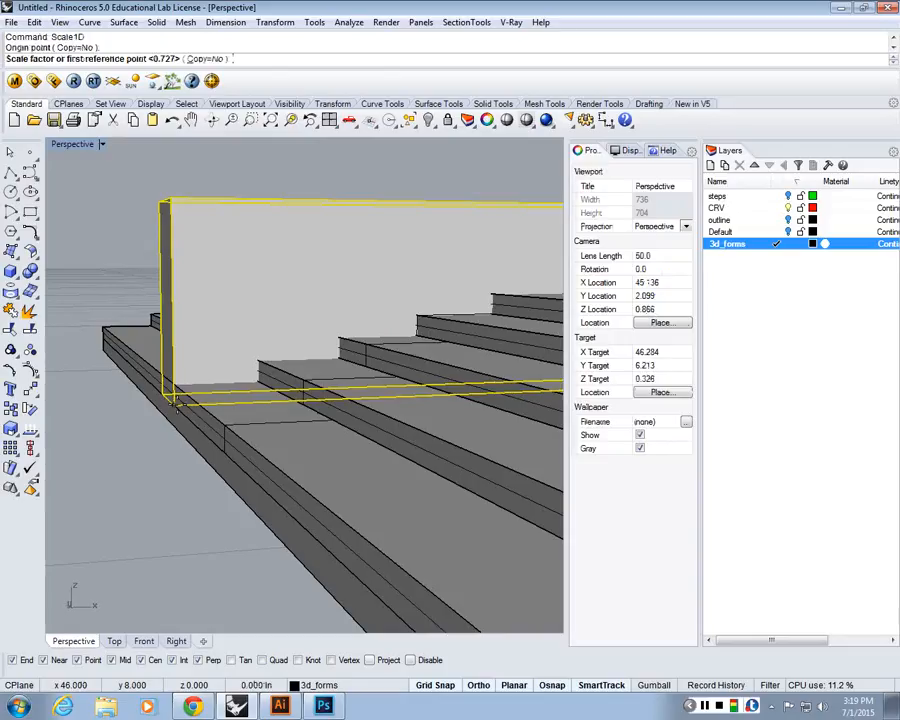
click(172, 196)
scroll(172, 196, down, 15)
scroll(438, 183, up, 10)
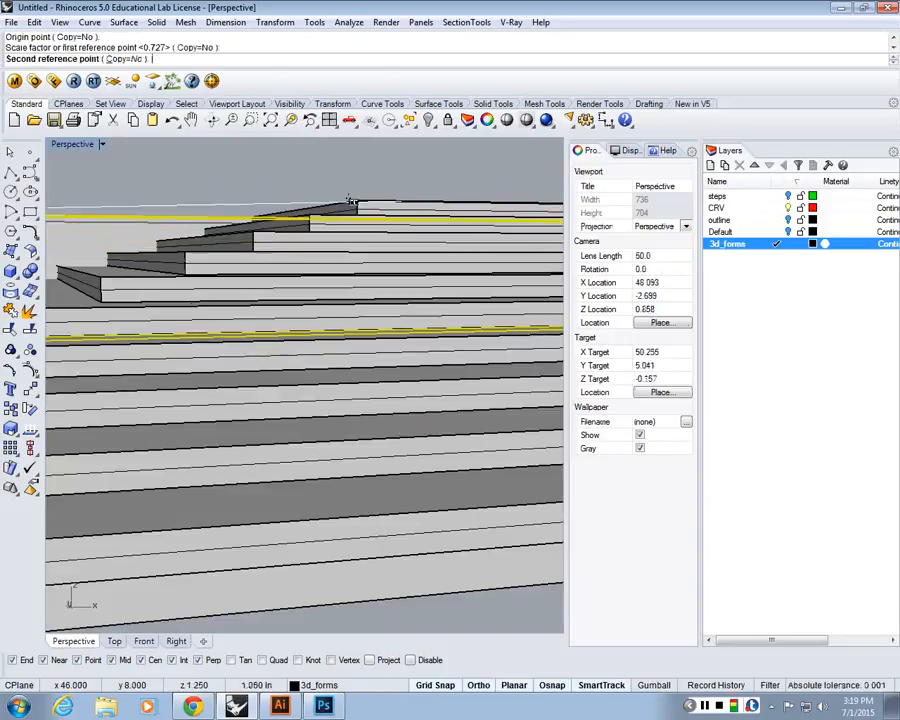
scroll(350, 199, up, 8)
scroll(398, 231, down, 3)
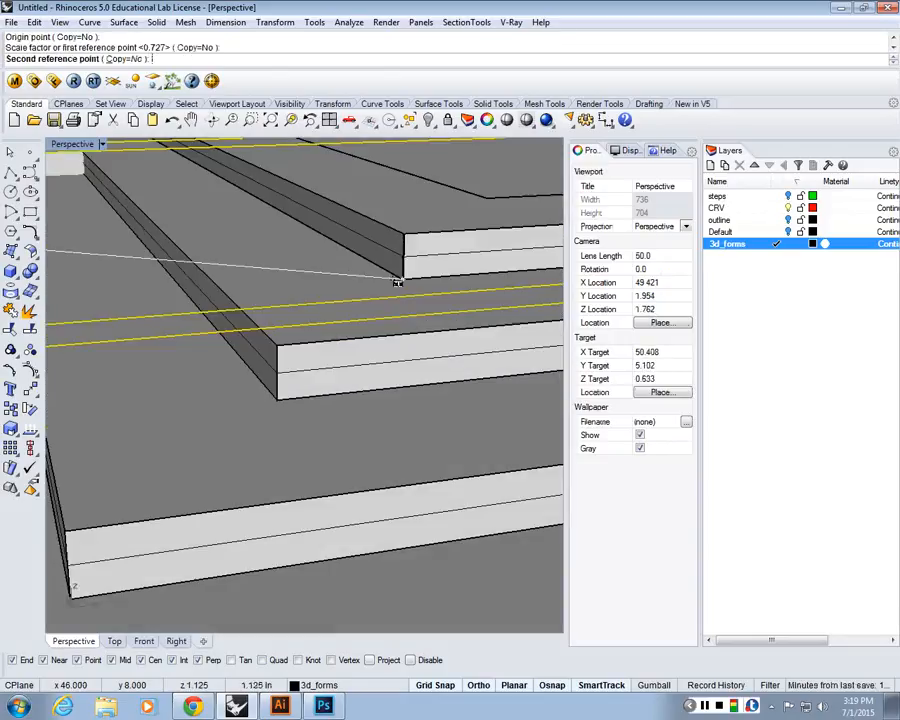
click(403, 278)
scroll(403, 277, down, 5)
right_drag(330, 290, 361, 298)
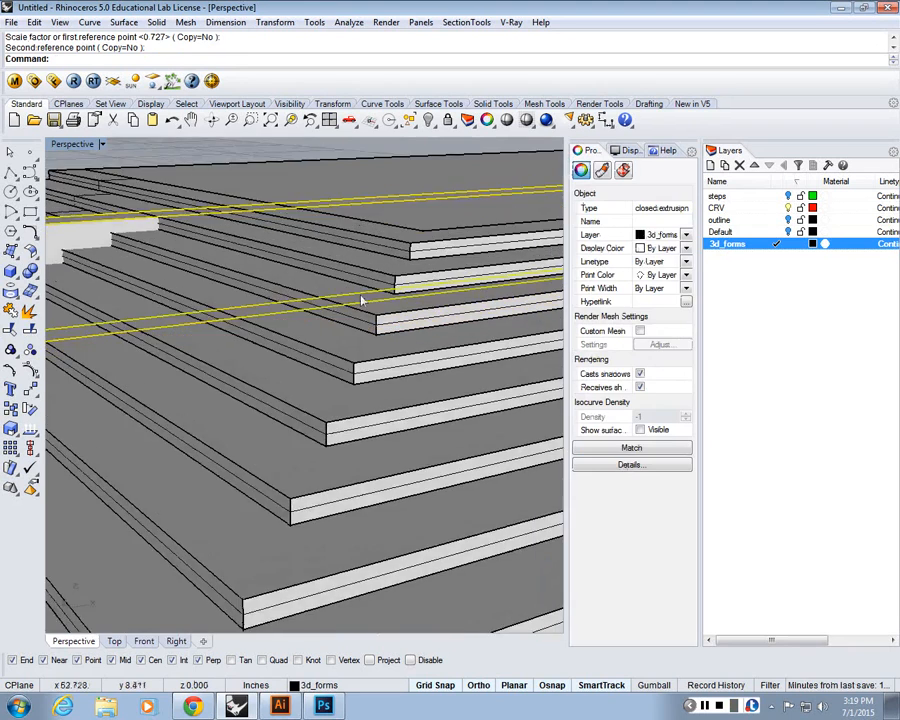
key(Escape)
- Examine the scaled wall box against the stair from several sides and in plan
scroll(361, 298, down, 5)
right_drag(198, 377, 358, 376)
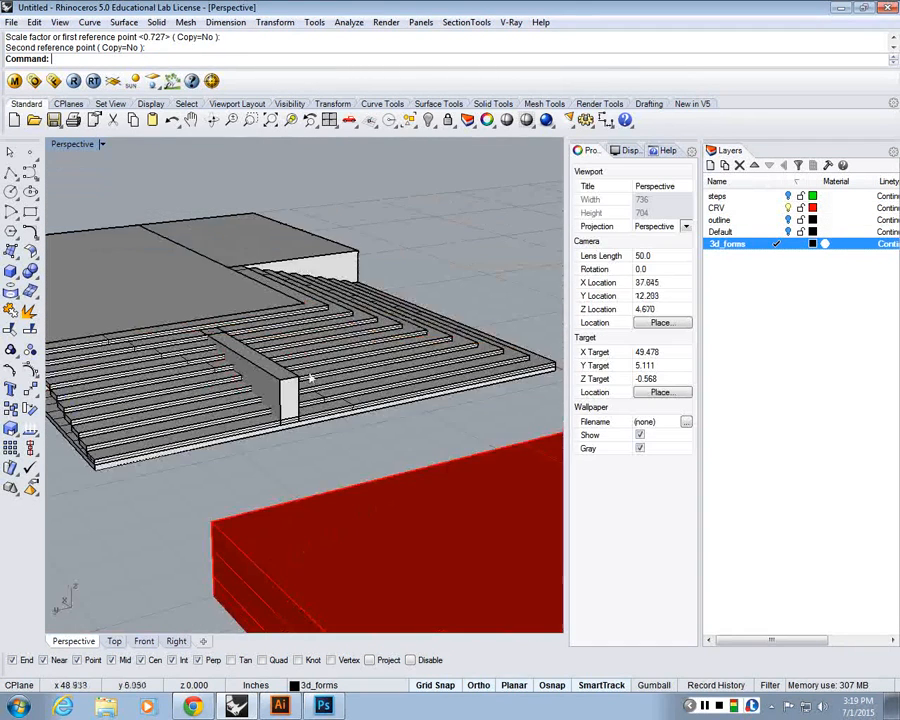
scroll(311, 376, up, 2)
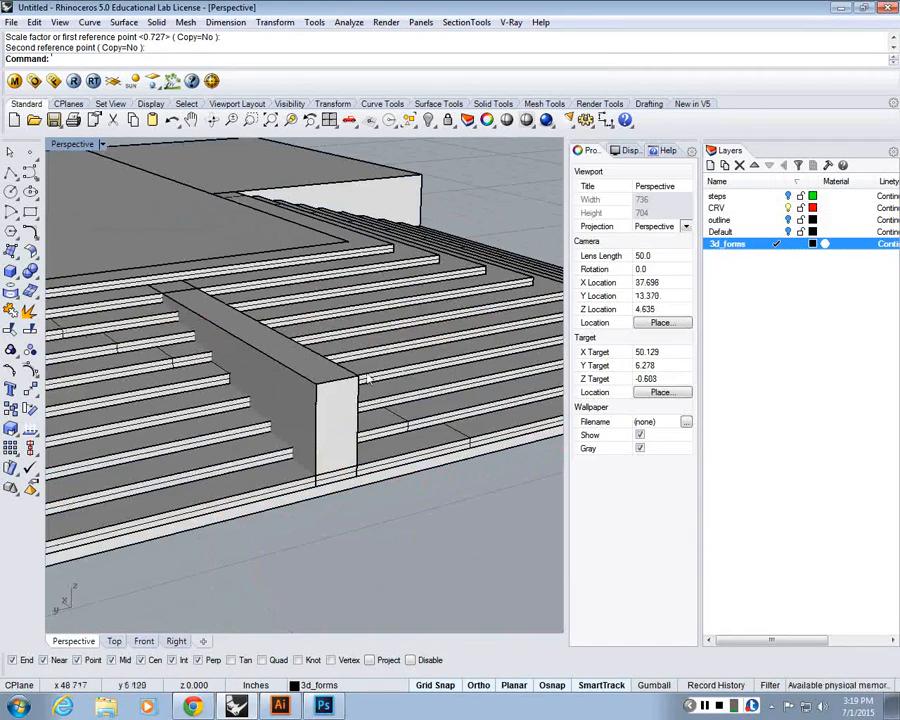
scroll(400, 417, down, 5)
right_drag(402, 419, 243, 468)
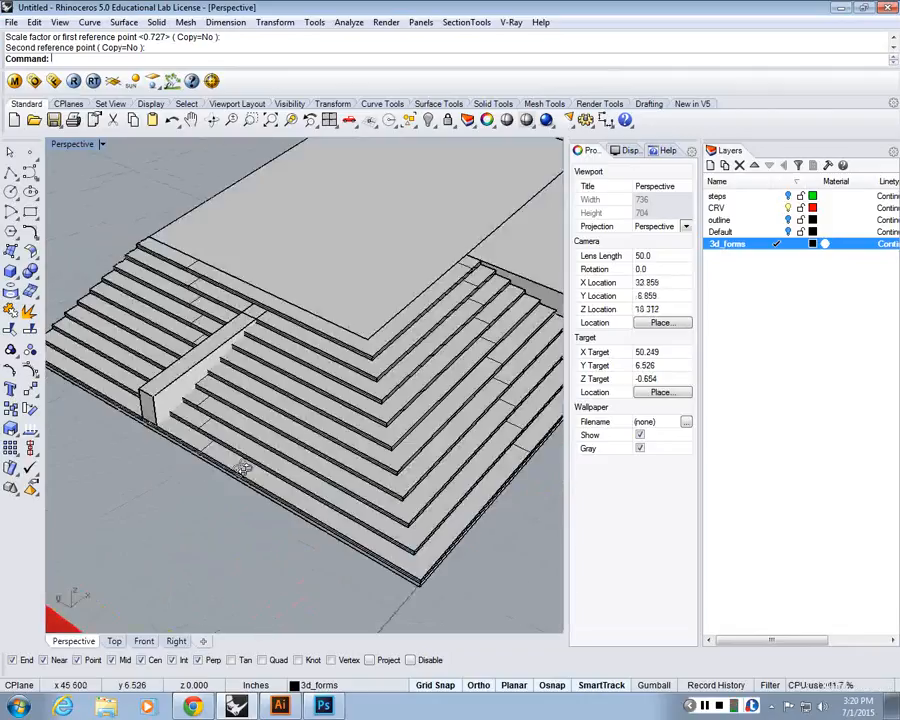
double_click(62, 145)
double_click(57, 151)
scroll(277, 212, up, 6)
right_drag(431, 325, 235, 282)
click(10, 272)
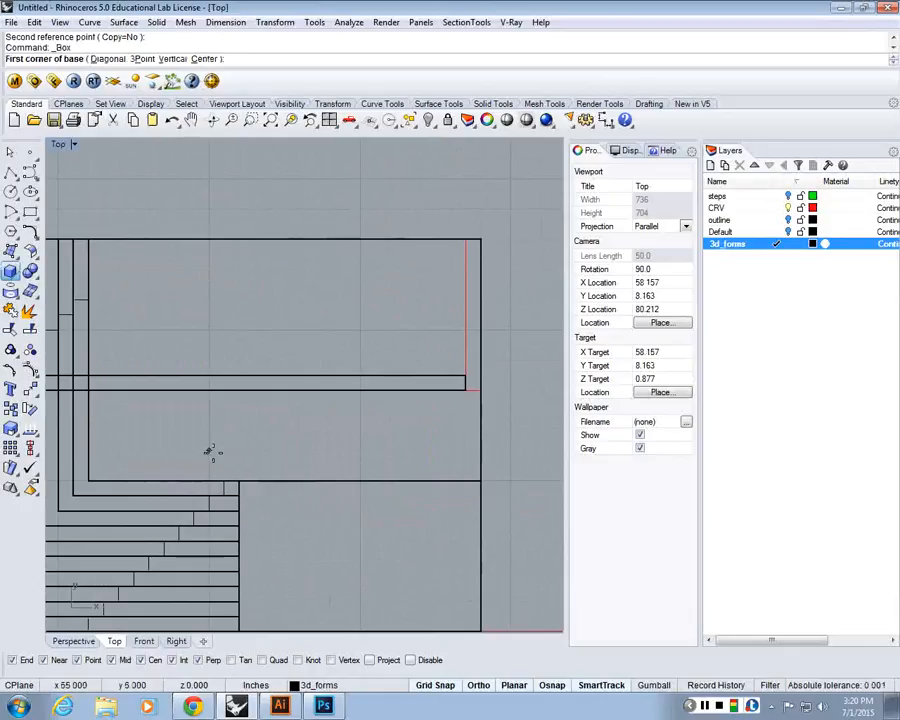
click(209, 449)
click(361, 331)
key(Escape)
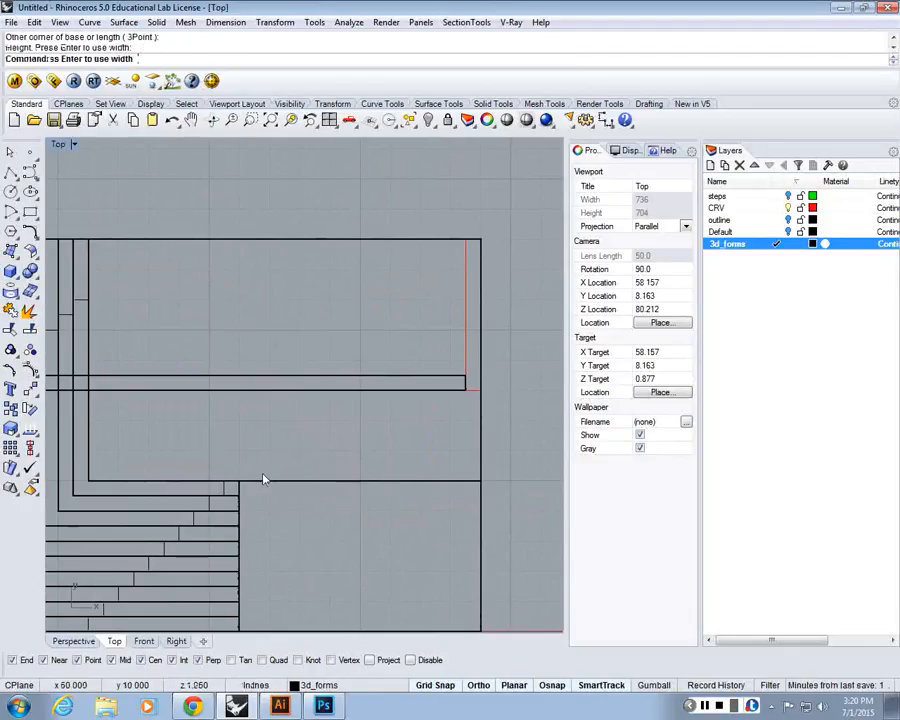
- Create a 5 by 5 in box over the middle of the platform, crossing the wall strip and rising well above the platform
right_click(263, 478)
click(209, 449)
click(360, 300)
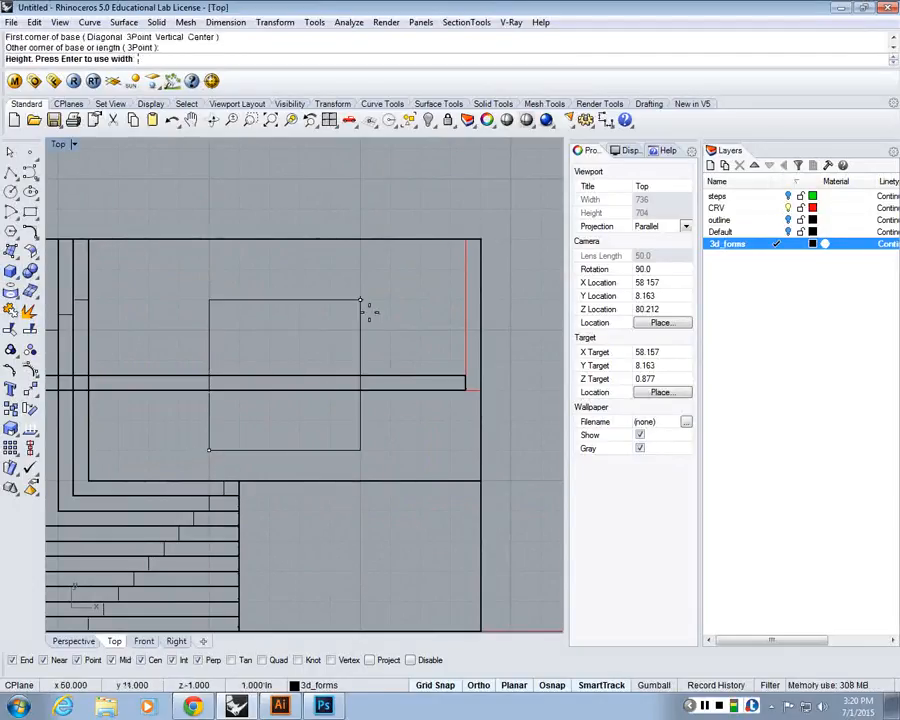
double_click(63, 149)
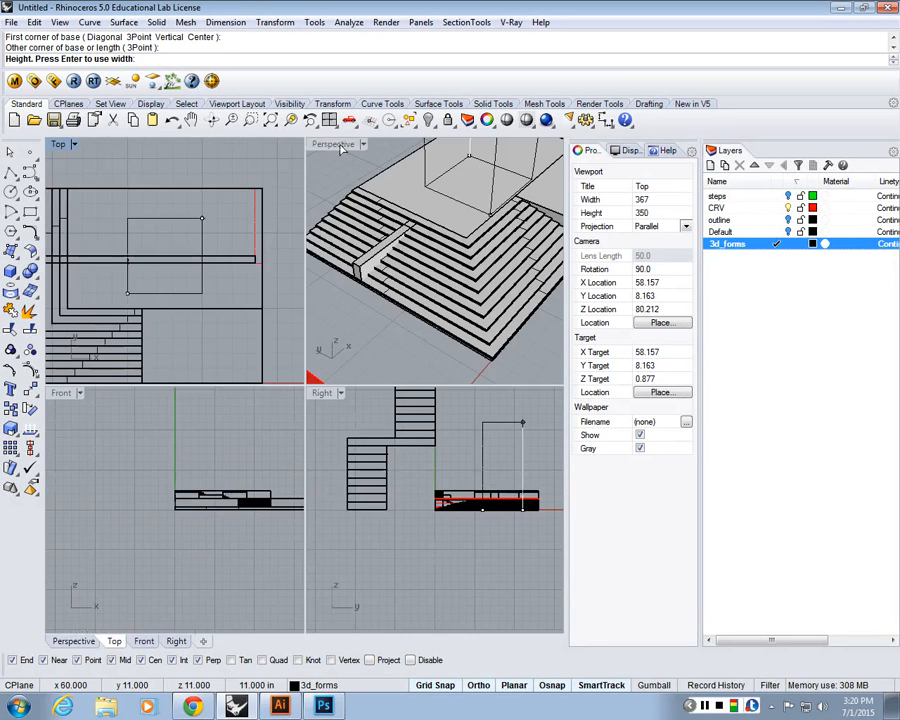
double_click(341, 146)
scroll(388, 236, down, 4)
shift+right_drag(388, 236, 412, 330)
click(467, 238)
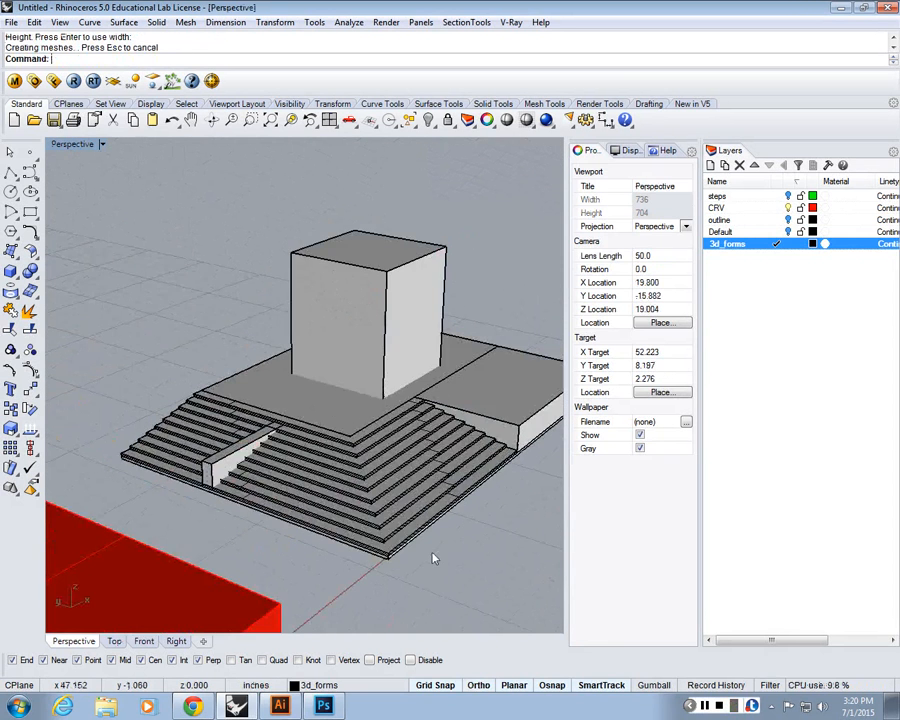
- Widen the viewport by narrowing the side panels, keeping the stair and tall box in view
mouse_move(432, 559)
right_down()
mouse_move(134, 526)
mouse_move(116, 533)
mouse_move(454, 550)
mouse_move(449, 559)
right_up()
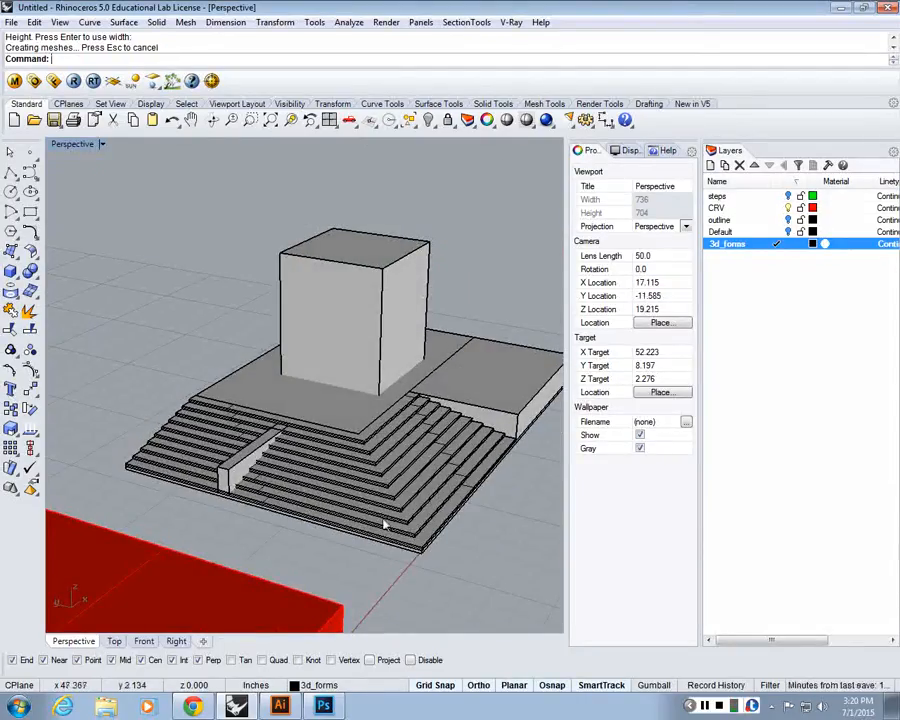
right_drag(384, 524, 357, 521)
text(BooleanDifference)
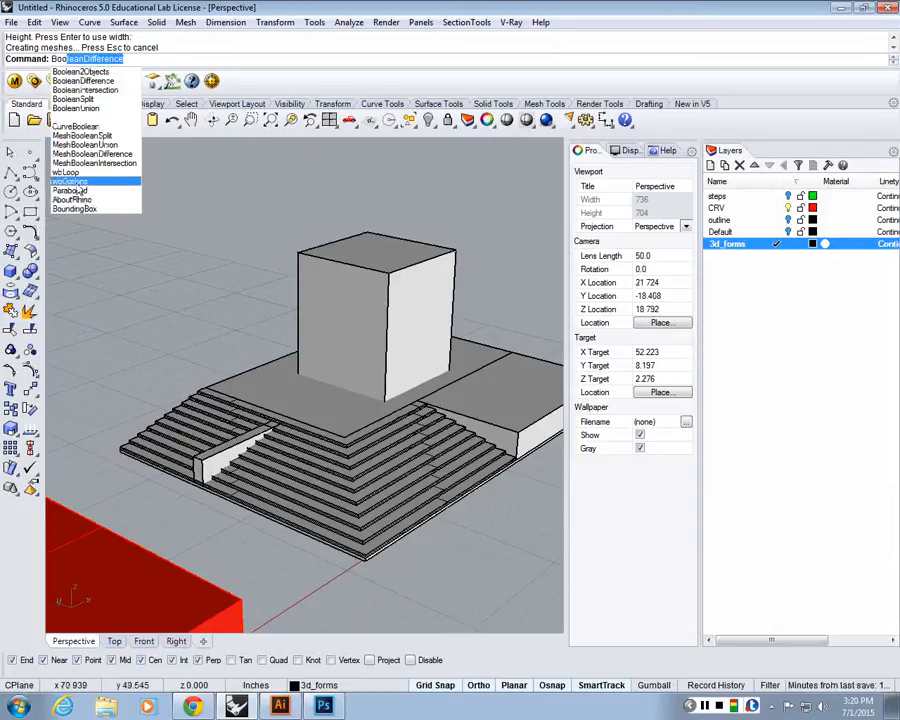
key(Escape)
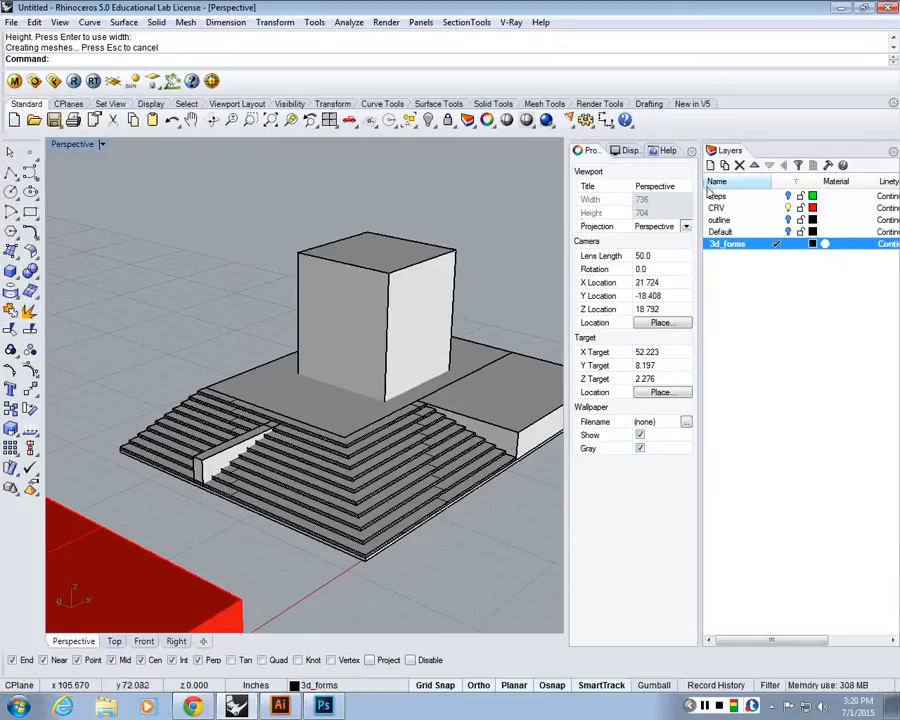
drag(701, 187, 775, 187)
right_drag(280, 400, 308, 374)
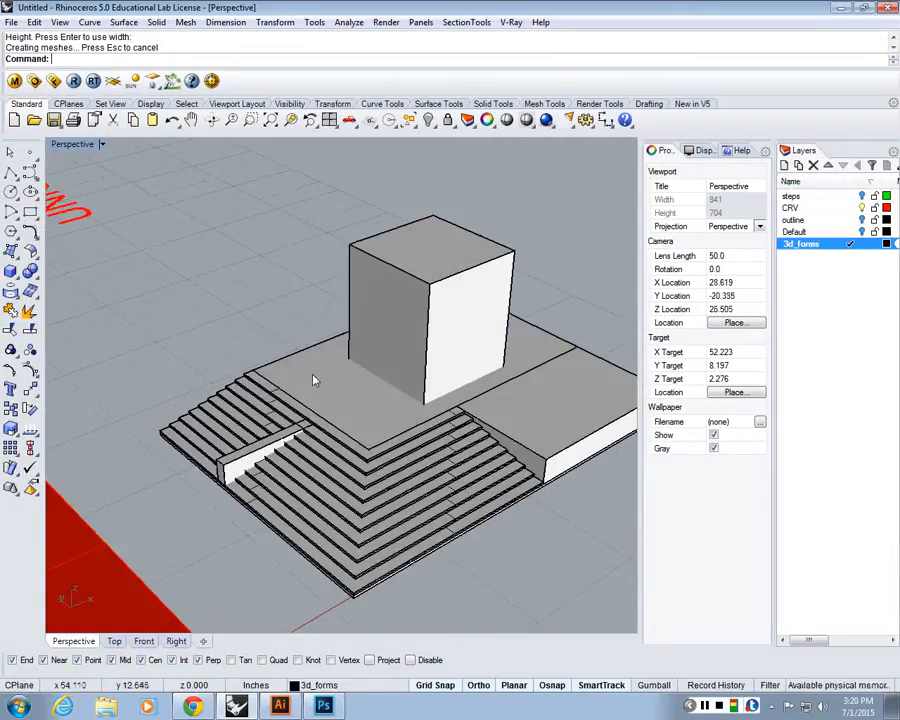
- Start a BooleanDifference and select every stair slab plus the upper platform as the solids to subtract from
text(Boo)
key(Return)
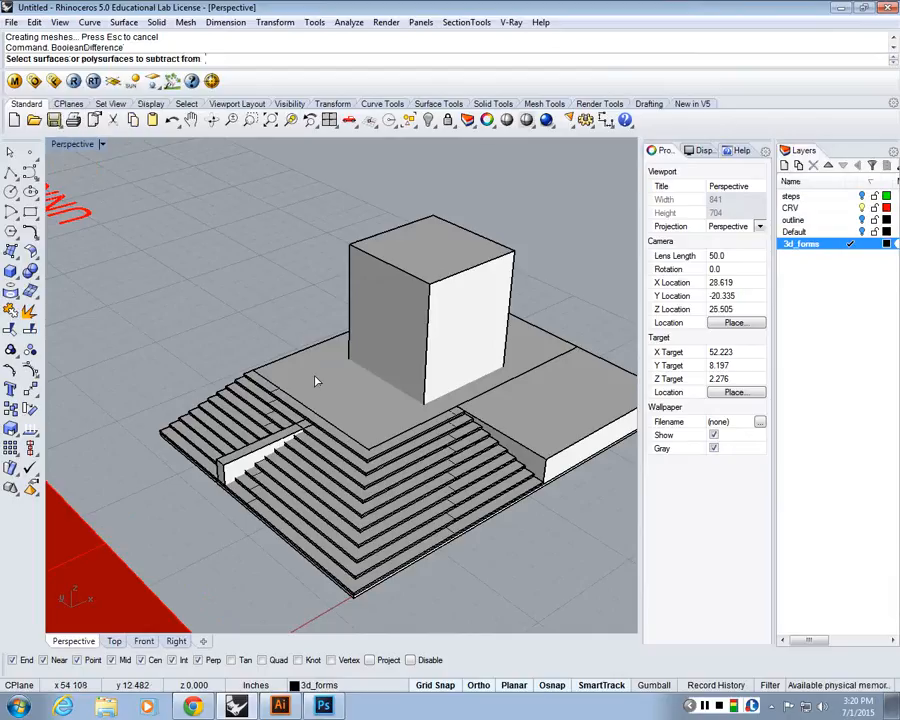
scroll(400, 416, down, 3)
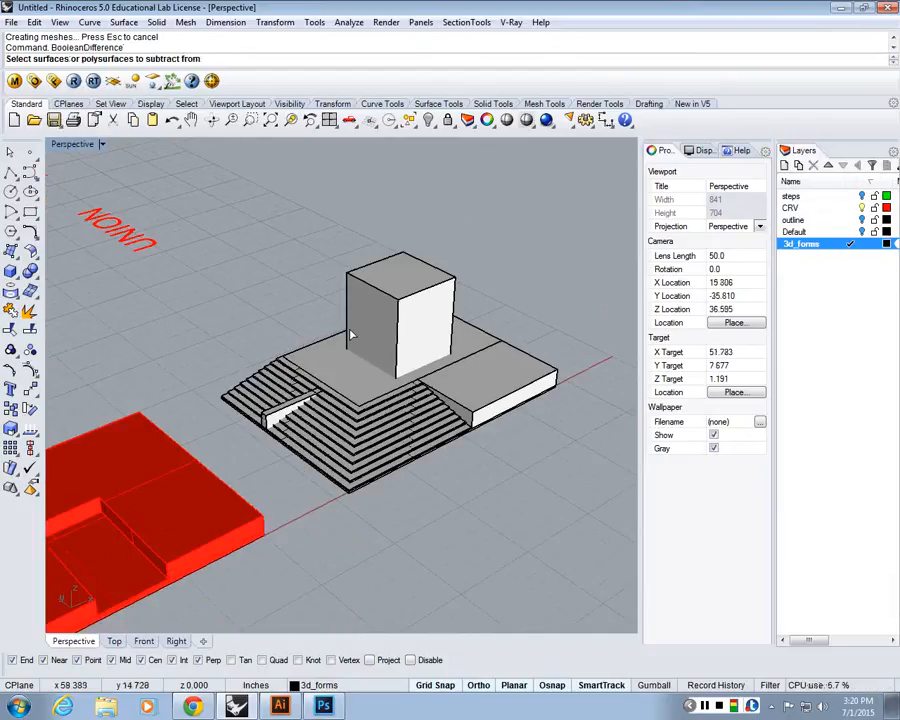
scroll(272, 433, up, 3)
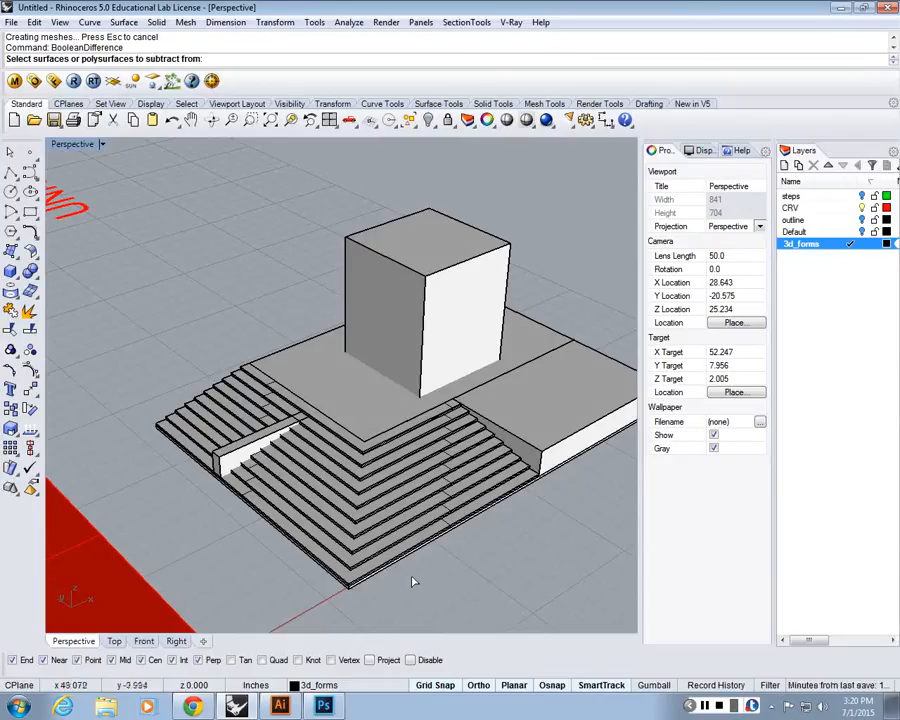
click(377, 566)
click(405, 611)
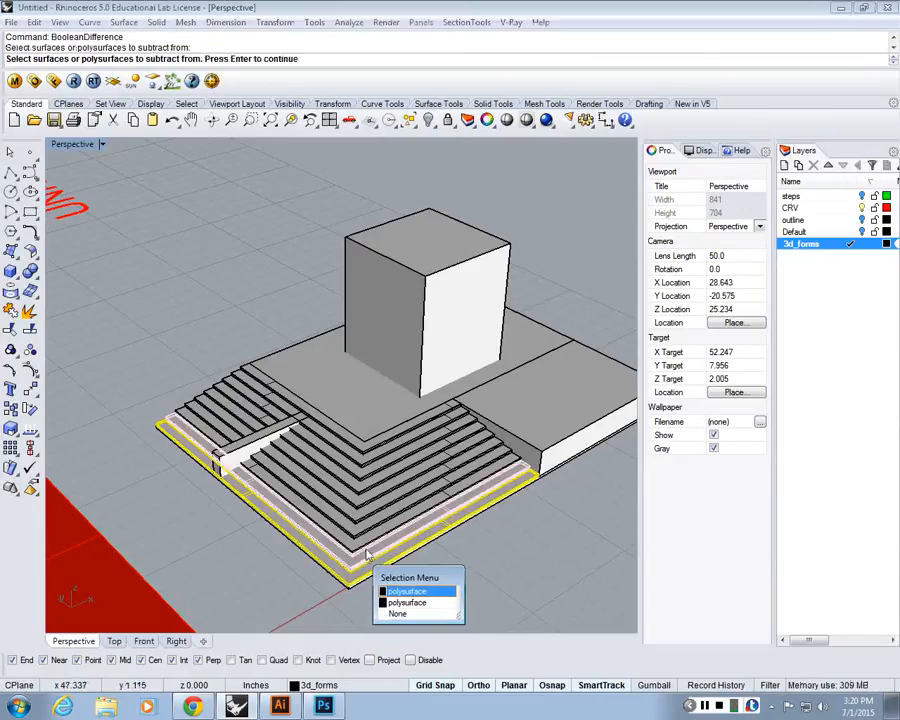
click(363, 539)
click(368, 512)
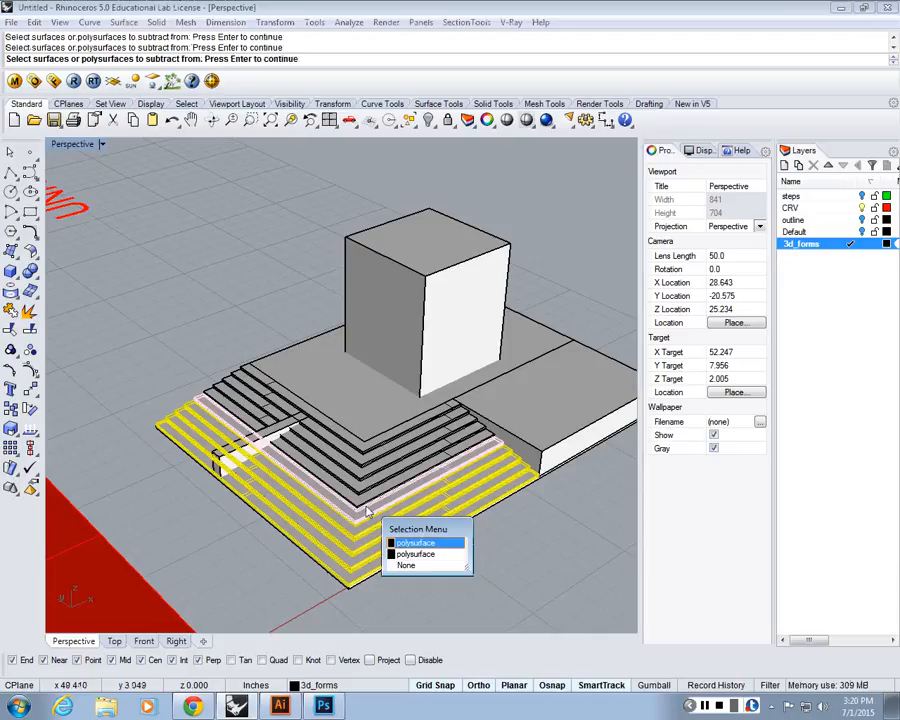
click(415, 542)
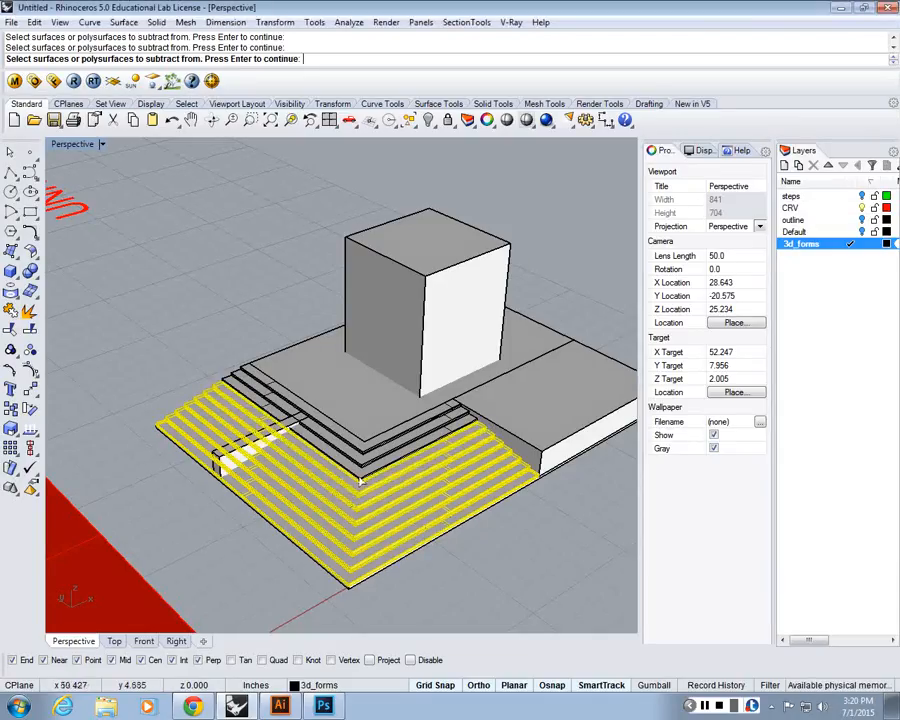
click(359, 481)
click(372, 453)
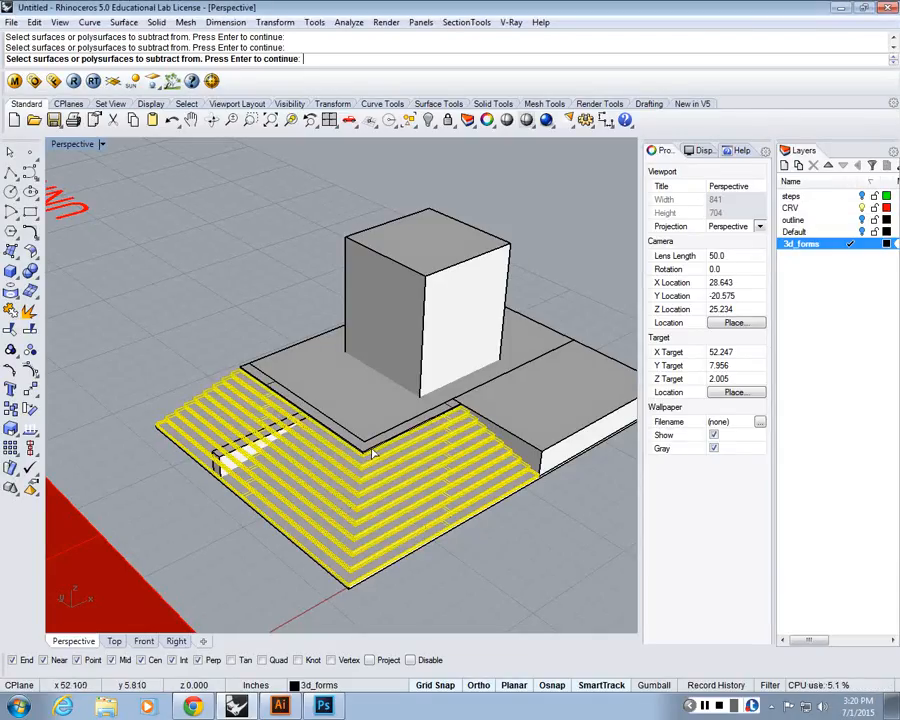
click(372, 449)
click(320, 374)
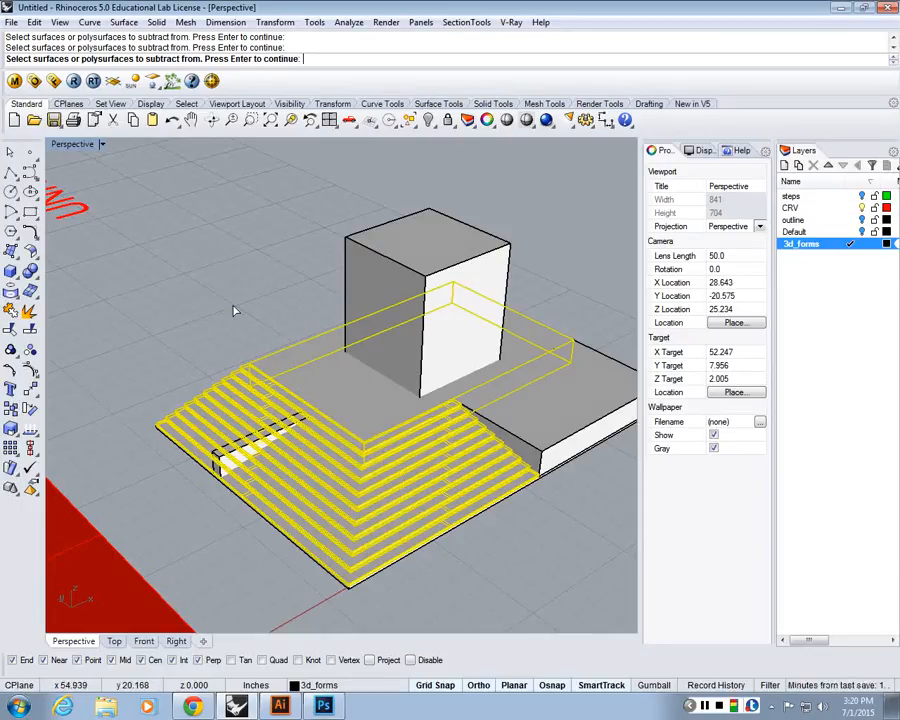
key(Return)
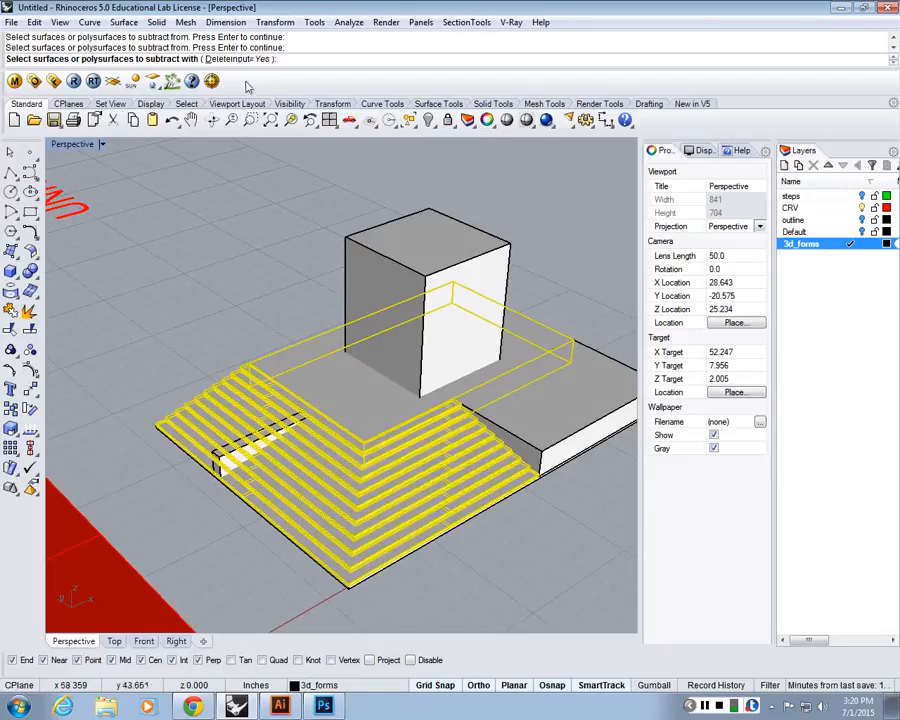
- Use the tall box and the wall box as cutters, subtracting them from the stair slabs and platform with DeleteInput=Yes
click(370, 268)
scroll(237, 406, up, 6)
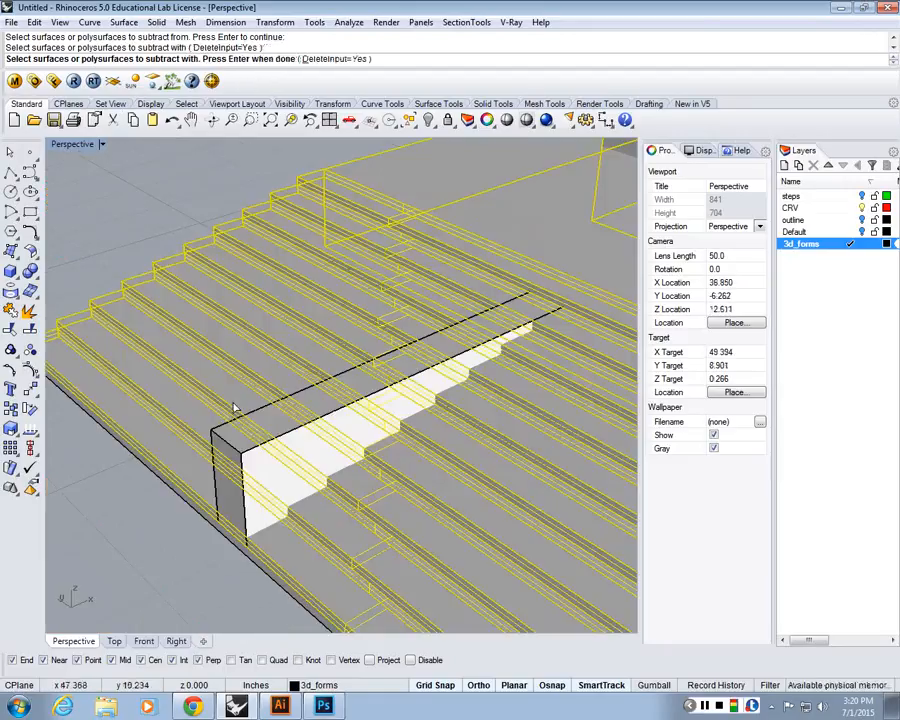
click(263, 453)
scroll(280, 427, down, 5)
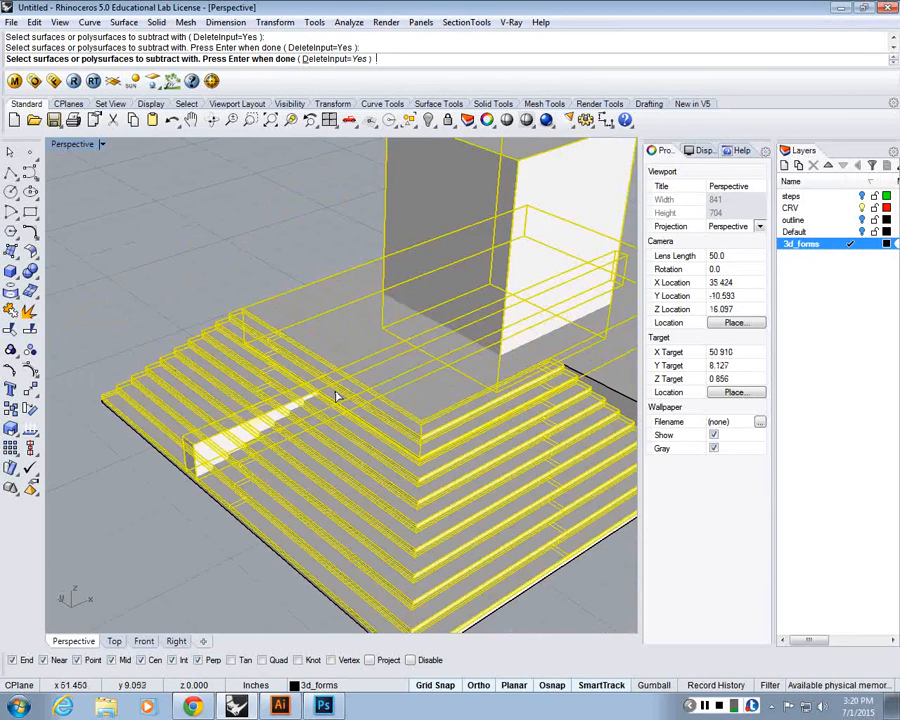
key(Return)
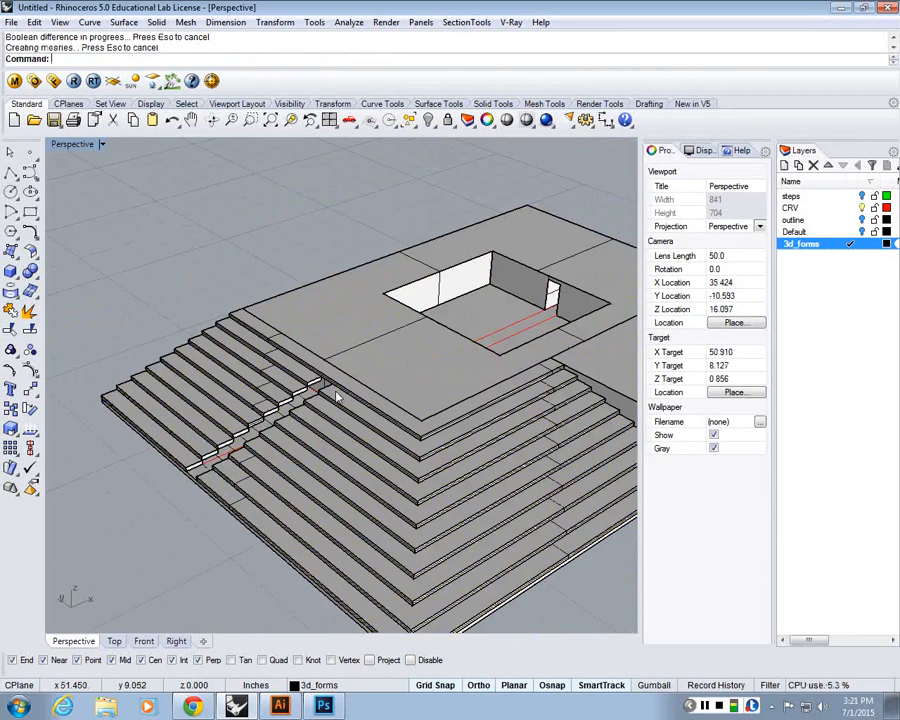
- Examine the platform recess and the channel cut through the stair slabs from several sides and from above
right_drag(337, 397, 504, 466)
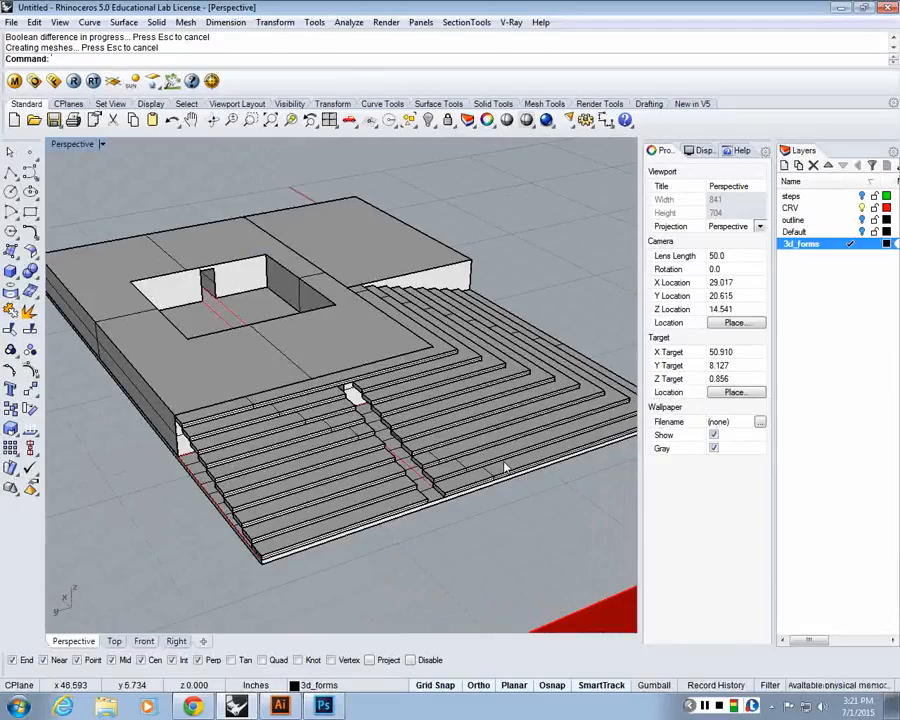
right_drag(505, 467, 434, 342)
scroll(432, 340, down, 4)
right_drag(402, 391, 257, 263)
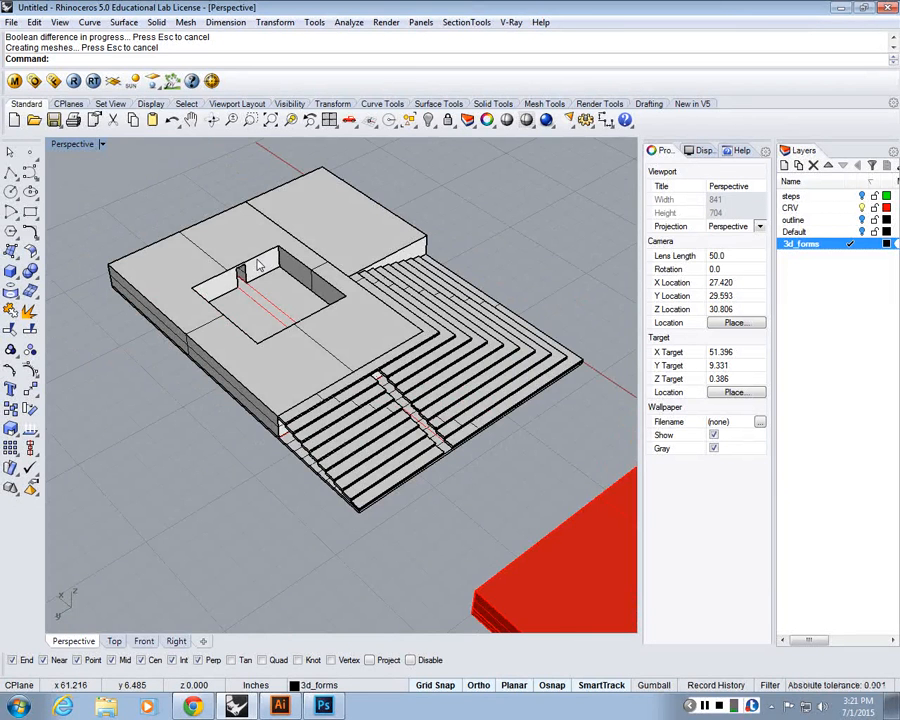
right_drag(246, 212, 172, 284)
scroll(311, 318, down, 4)
scroll(312, 317, up, 4)
right_drag(368, 400, 416, 484)
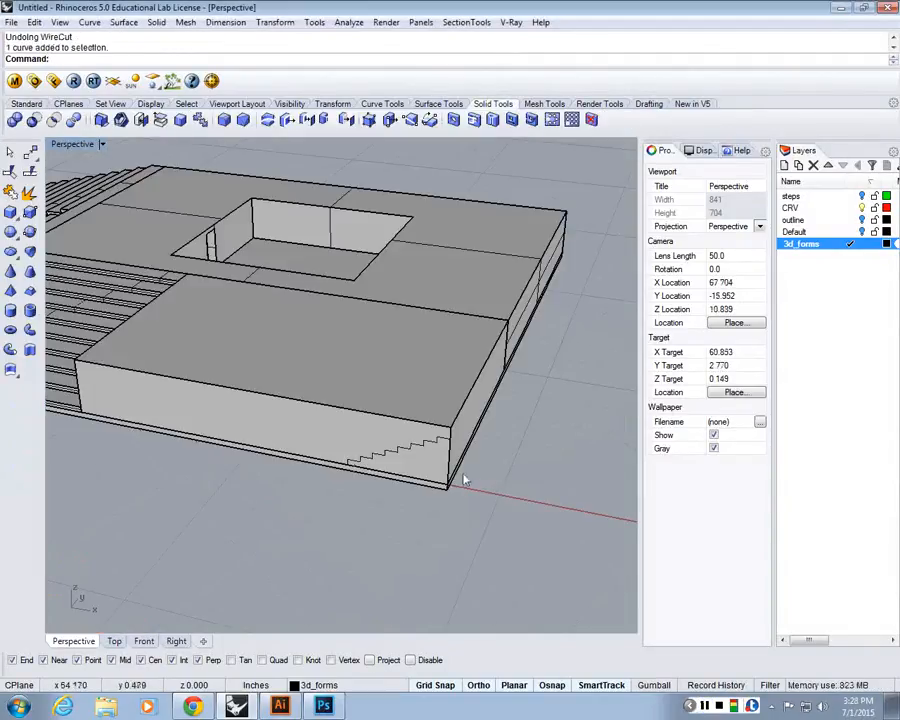
- Try deleting the small stepped curve on the lower block's front face, and undo the deletion
click(436, 478)
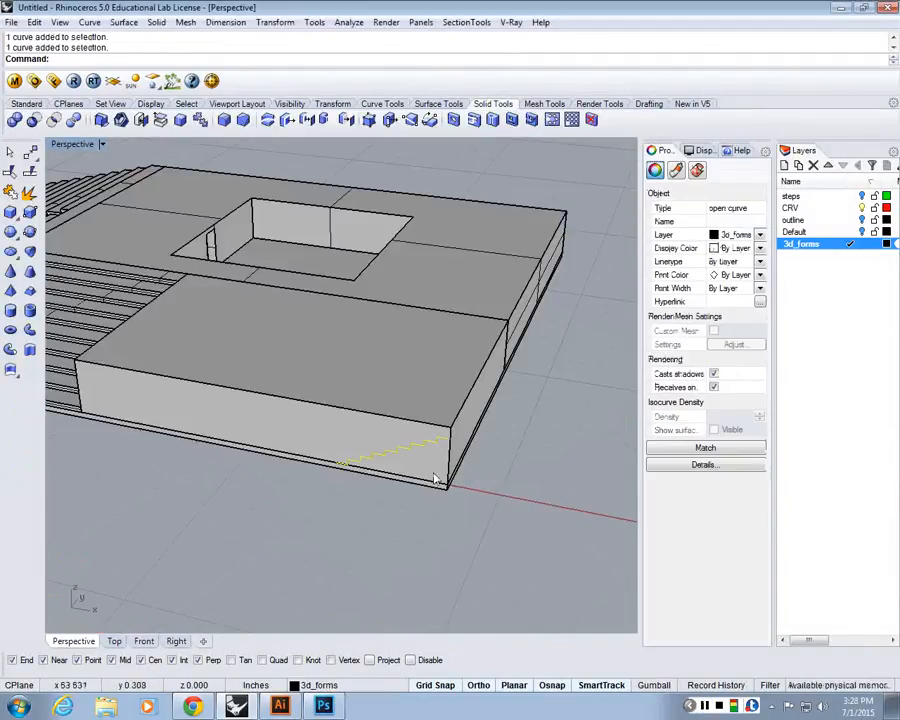
scroll(436, 478, down, 5)
scroll(465, 449, up, 3)
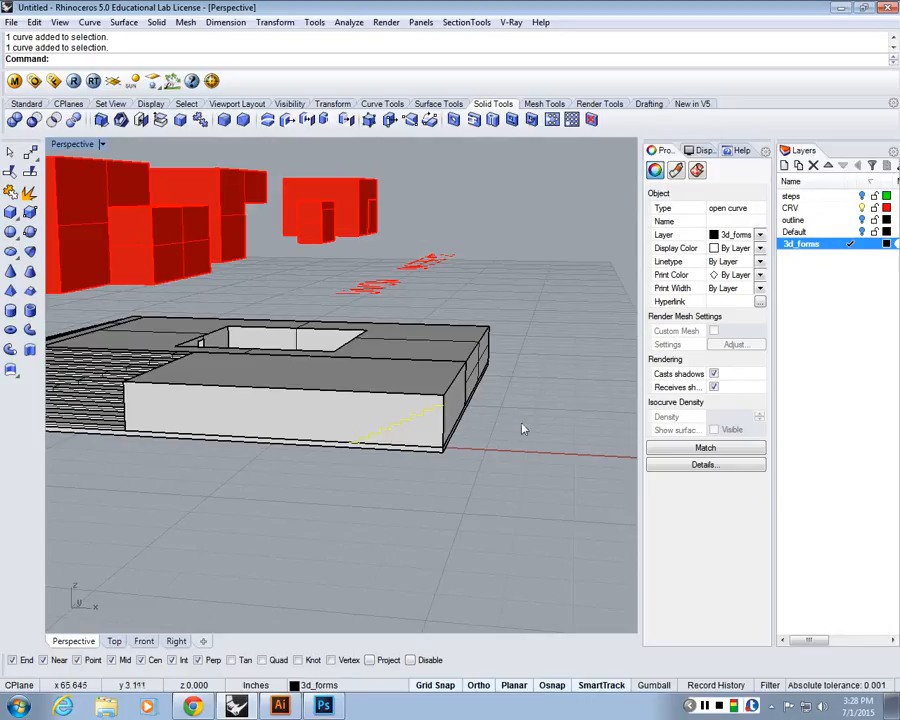
scroll(428, 472, up, 4)
scroll(440, 483, up, 2)
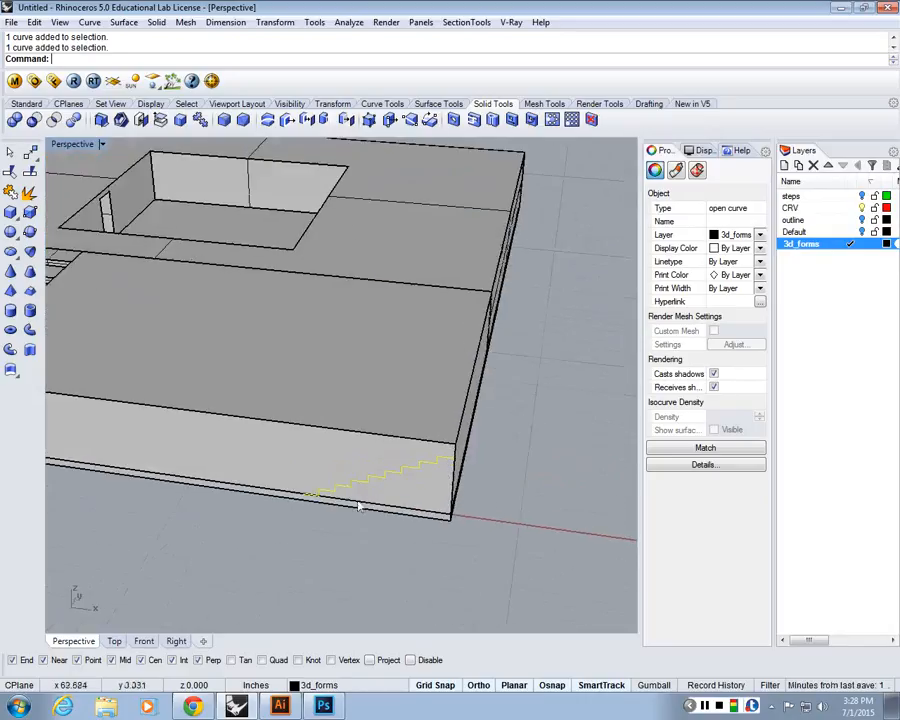
scroll(450, 487, down, 4)
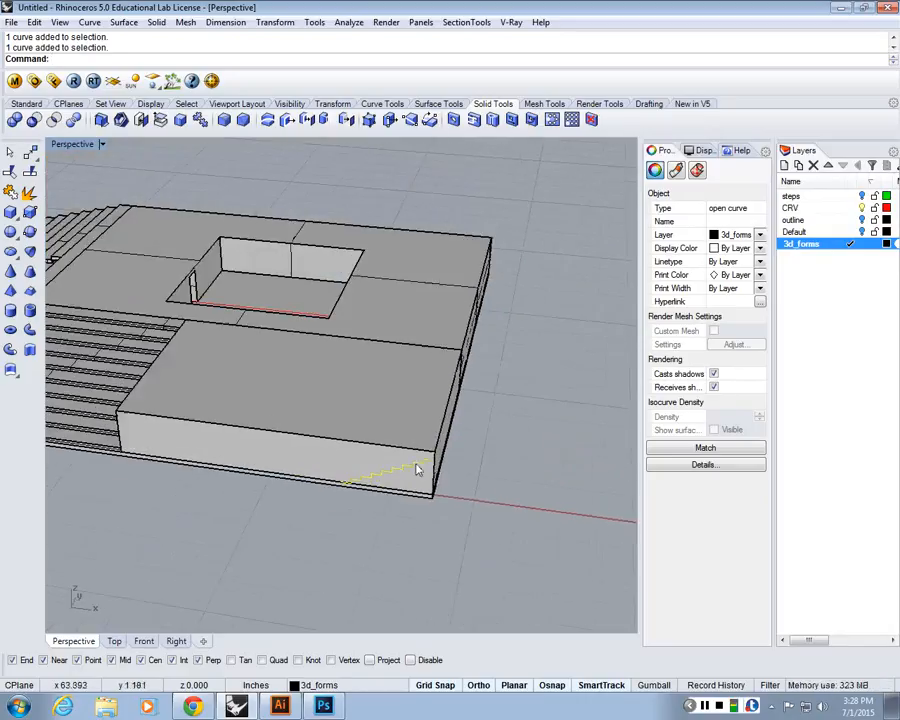
key(Delete)
scroll(490, 430, up, 2)
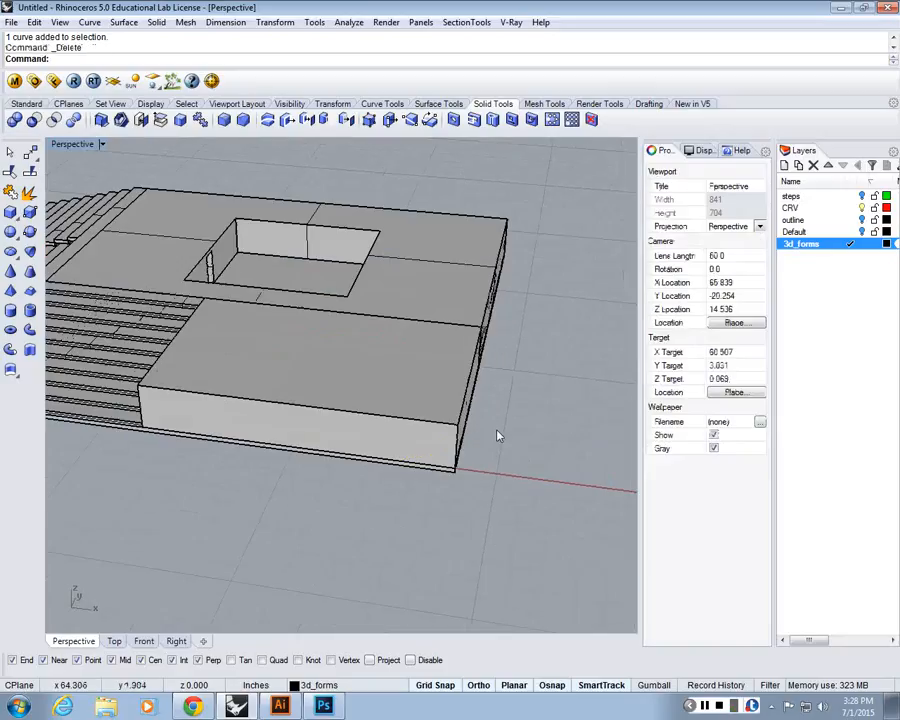
key(ctrl+z)
- Move the small stepped curve off the block's front face to the empty ground beyond the block's outer end
text(M)
key(Return)
click(341, 518)
click(550, 547)
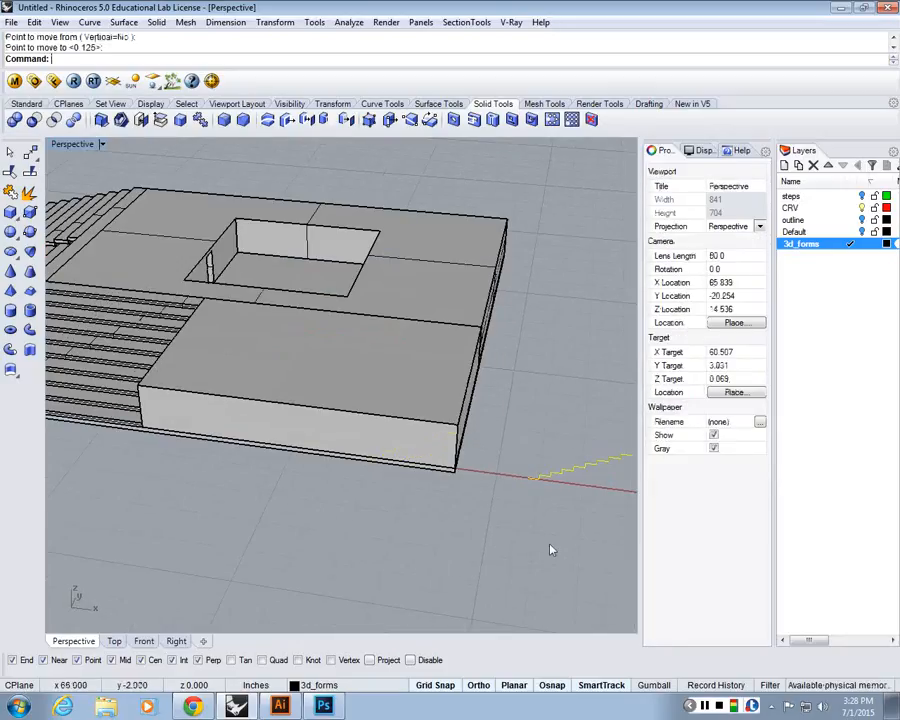
click(549, 548)
scroll(500, 456, up, 4)
- Start a polyline at the block's lower outer front corner with a 0.5 in segment up the vertical edge
click(35, 105)
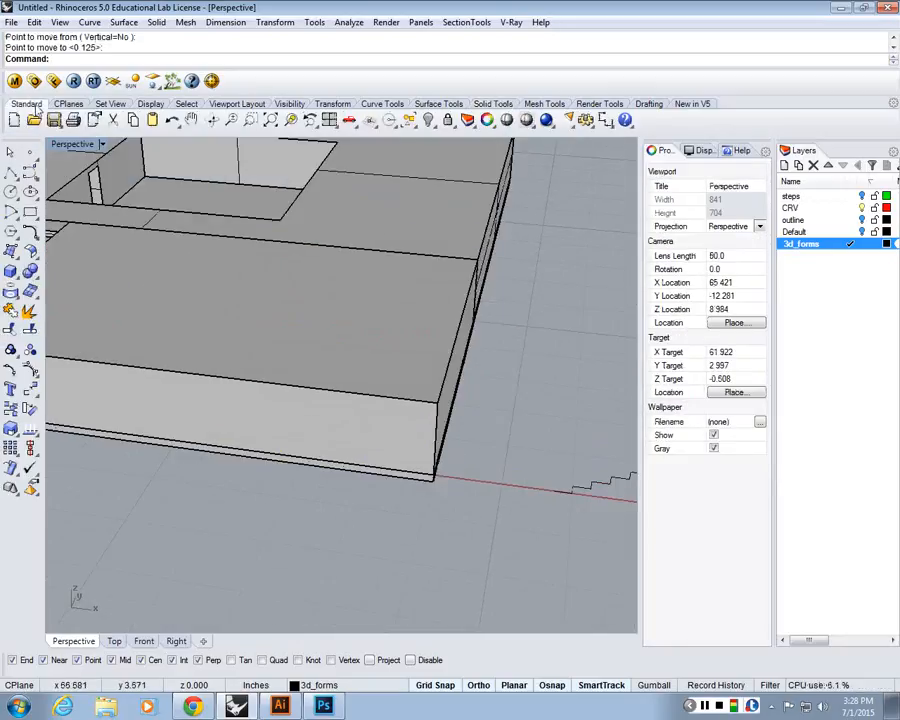
click(10, 172)
right_drag(452, 432, 448, 384)
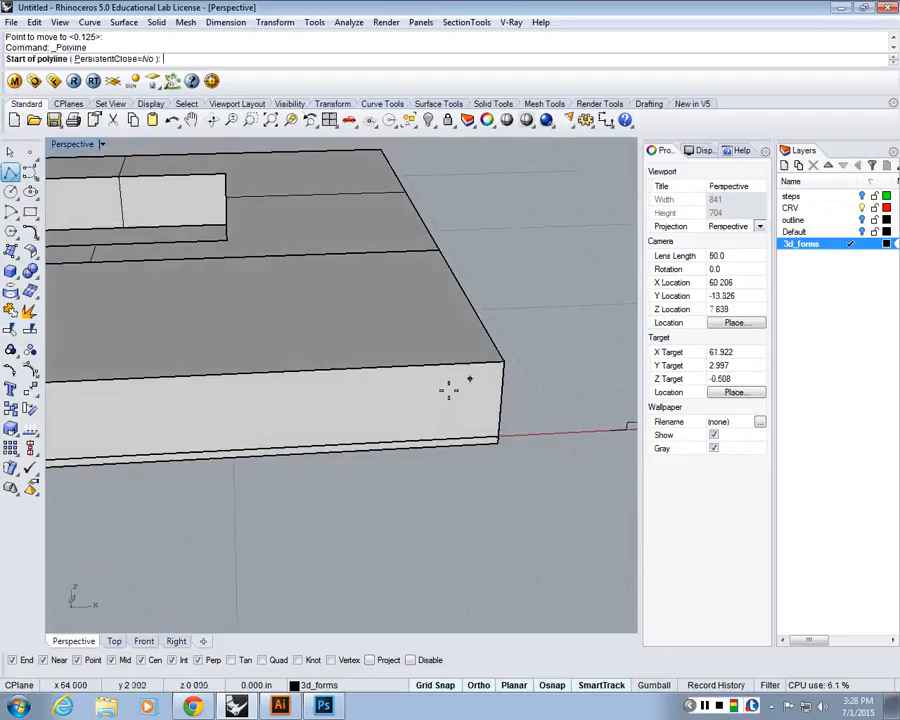
right_drag(595, 404, 561, 378)
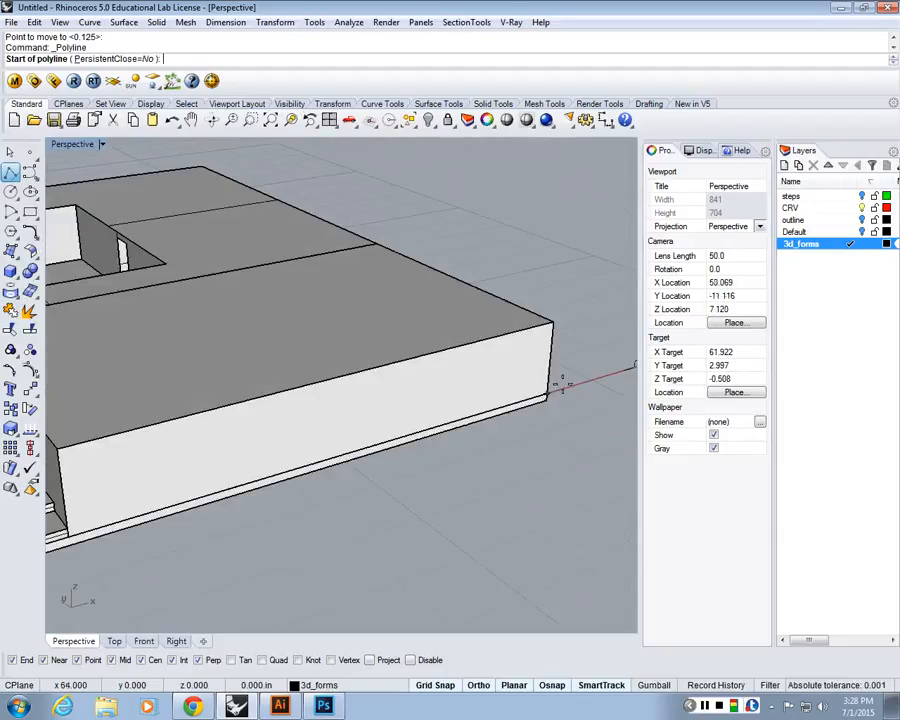
click(553, 384)
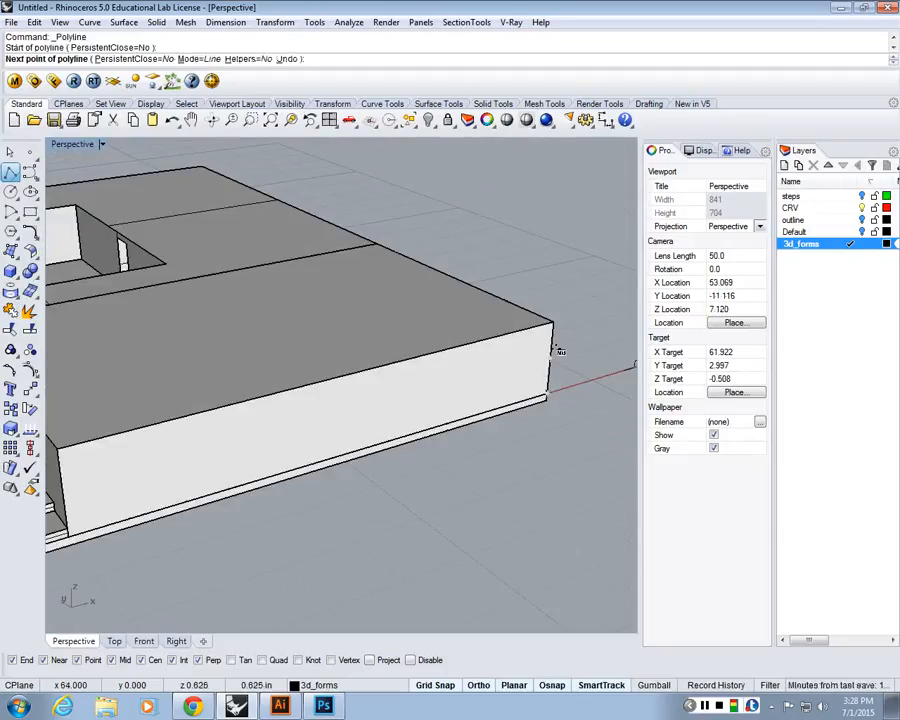
text(.5)
key(Return)
click(552, 350)
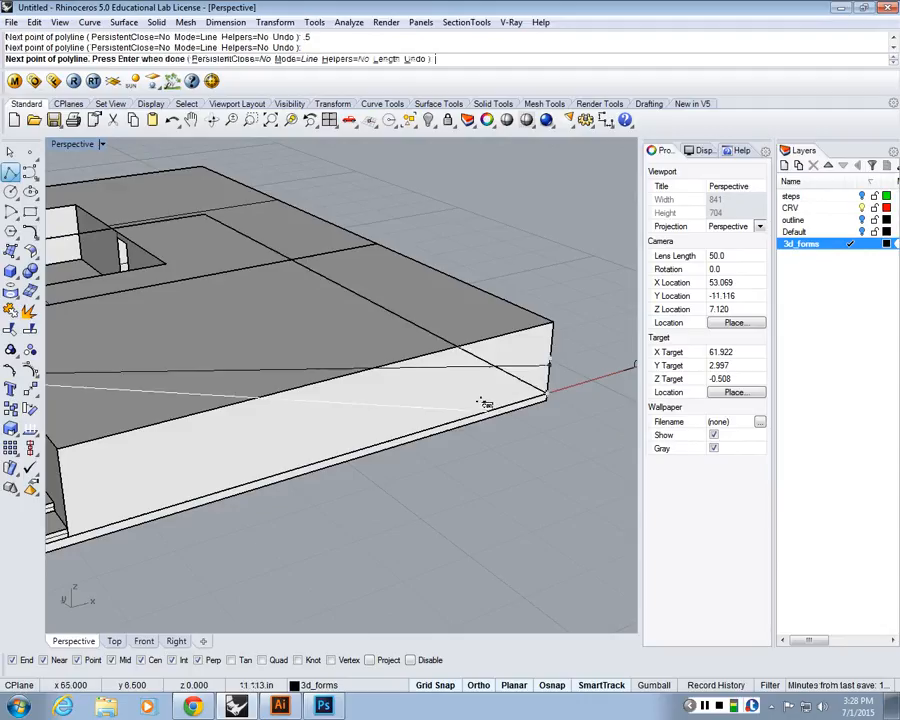
- Continue the polyline across the block's front face with a 2 in horizontal run and a 0.5 in rise
right_drag(476, 367, 608, 566)
scroll(518, 390, up, 8)
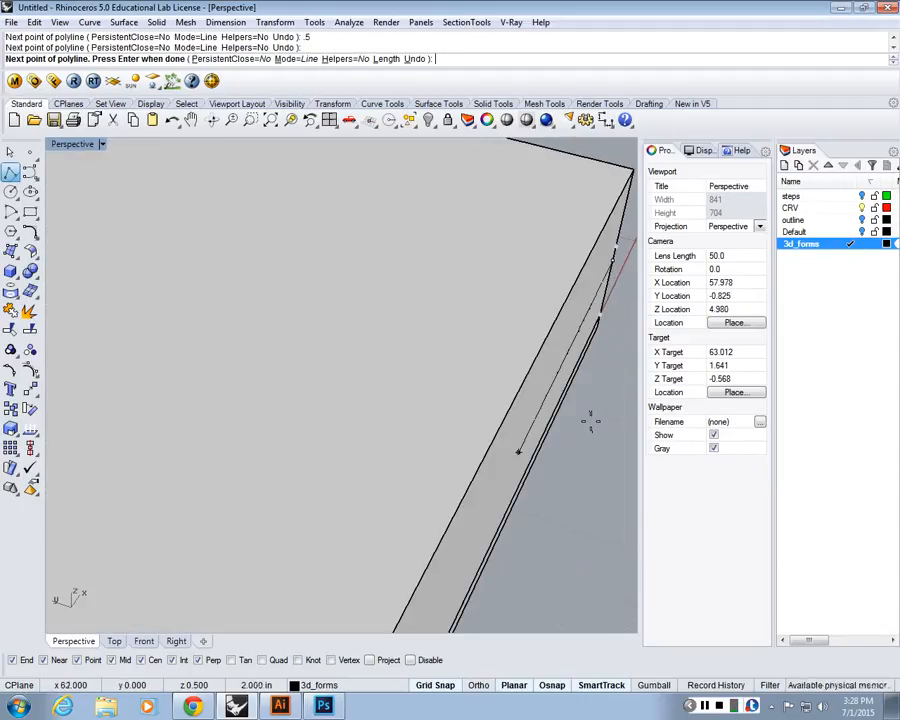
text(2)
key(Return)
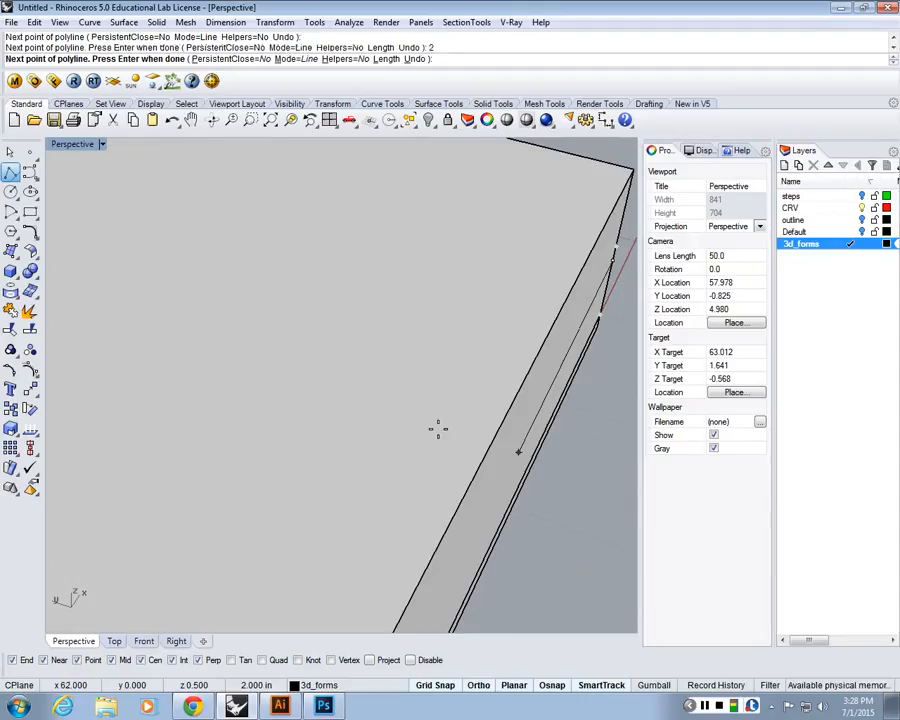
scroll(438, 405, down, 5)
right_drag(442, 388, 320, 534)
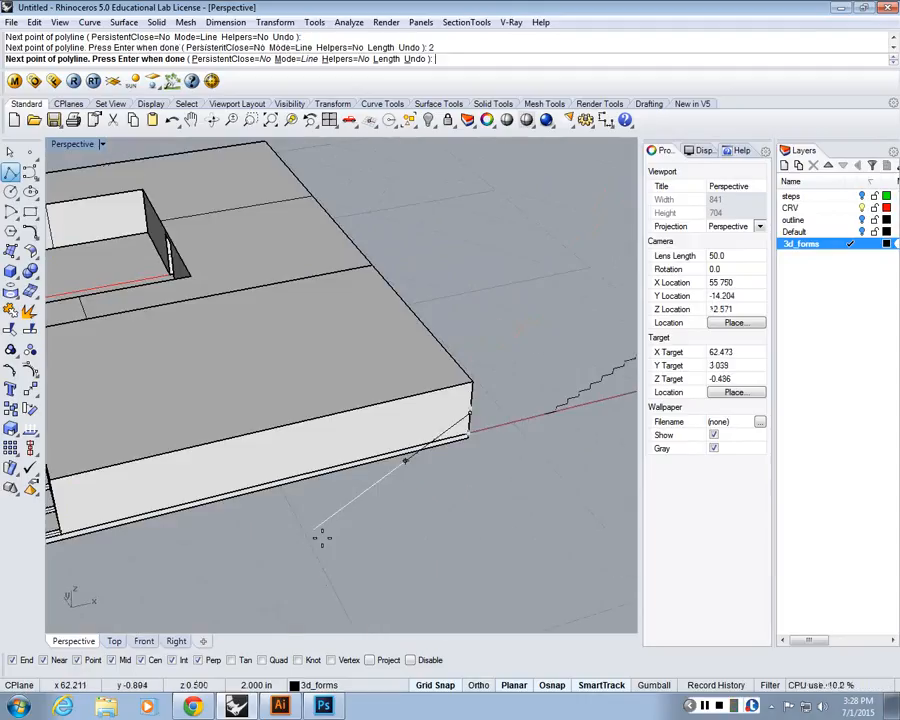
click(376, 414)
scroll(374, 416, up, 5)
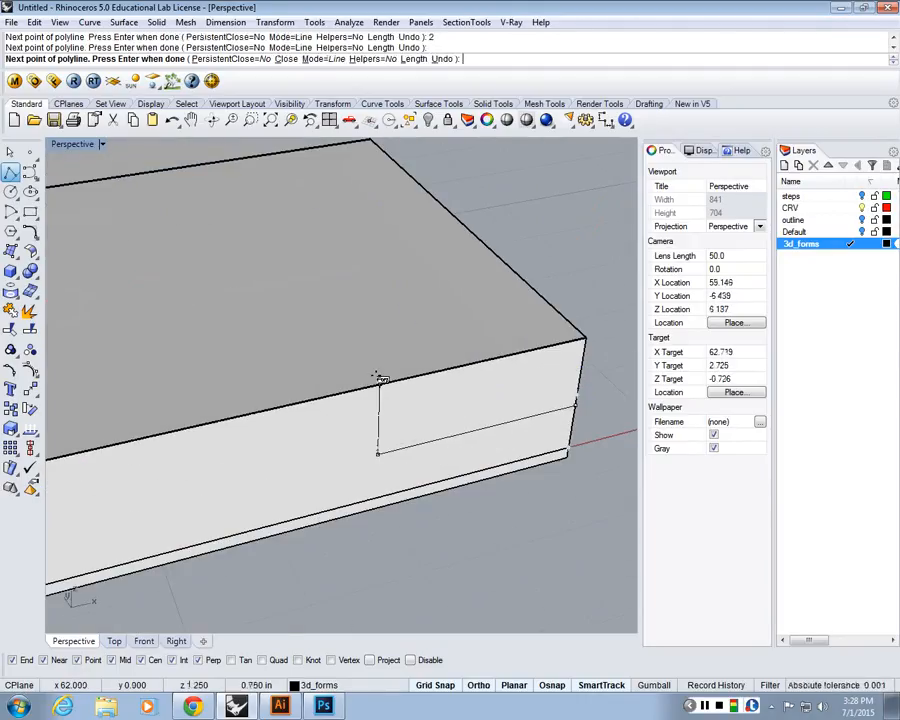
text(.5)
key(Return)
click(376, 377)
- Add a 1 in horizontal run and finish the polyline with a short rise to the block's top edge
right_drag(376, 381, 240, 430)
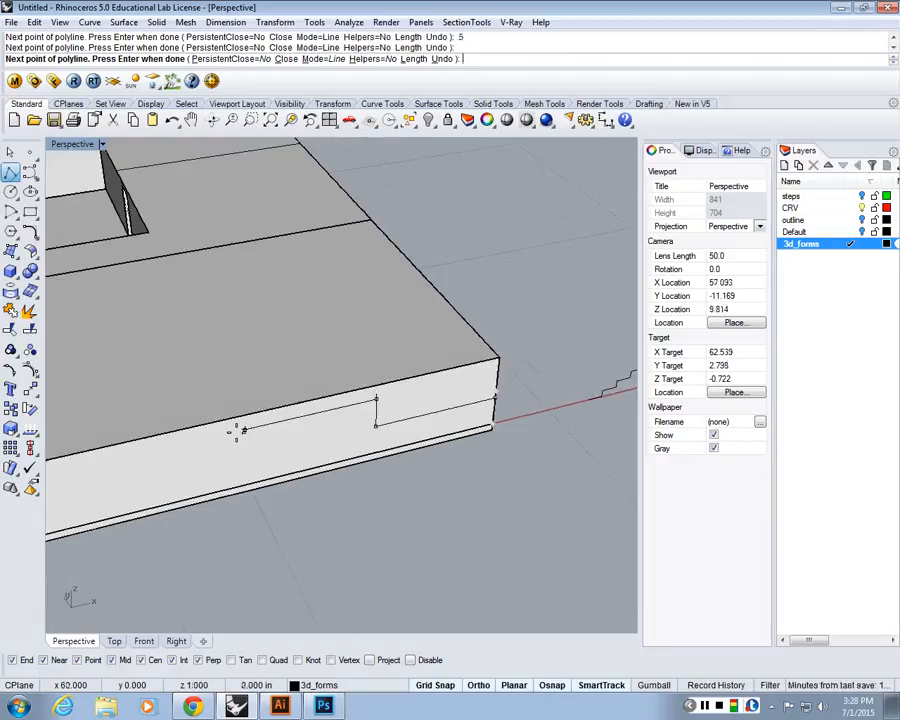
text(1)
key(Return)
click(237, 430)
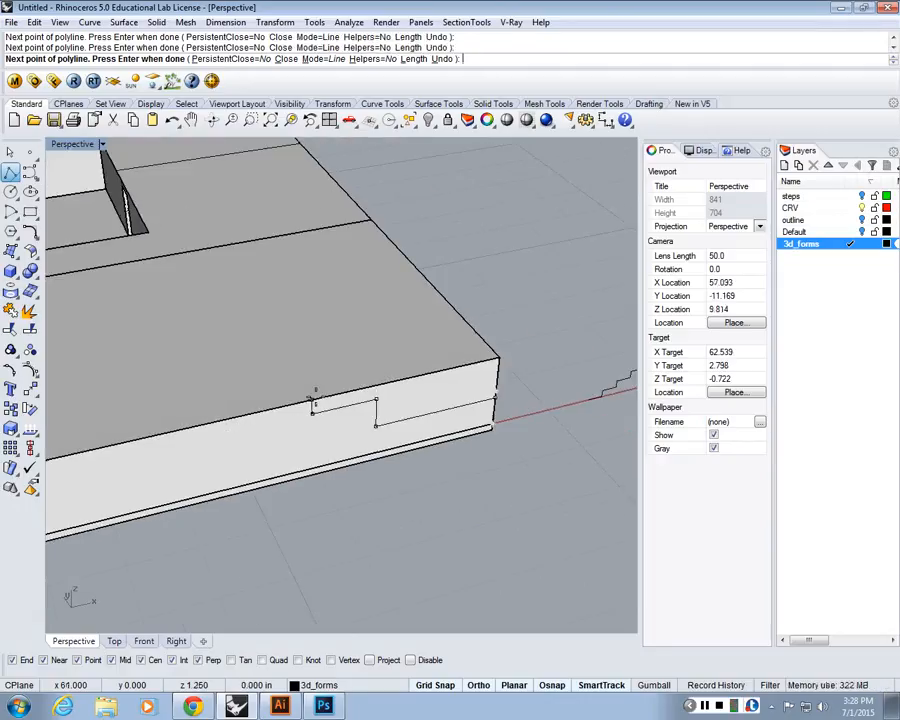
key(Return)
- Inspect the stepped polyline on the block's front face and check that it is one continuous curve
scroll(314, 400, down, 8)
right_drag(420, 485, 502, 440)
scroll(376, 352, up, 8)
right_drag(400, 384, 466, 399)
click(466, 399)
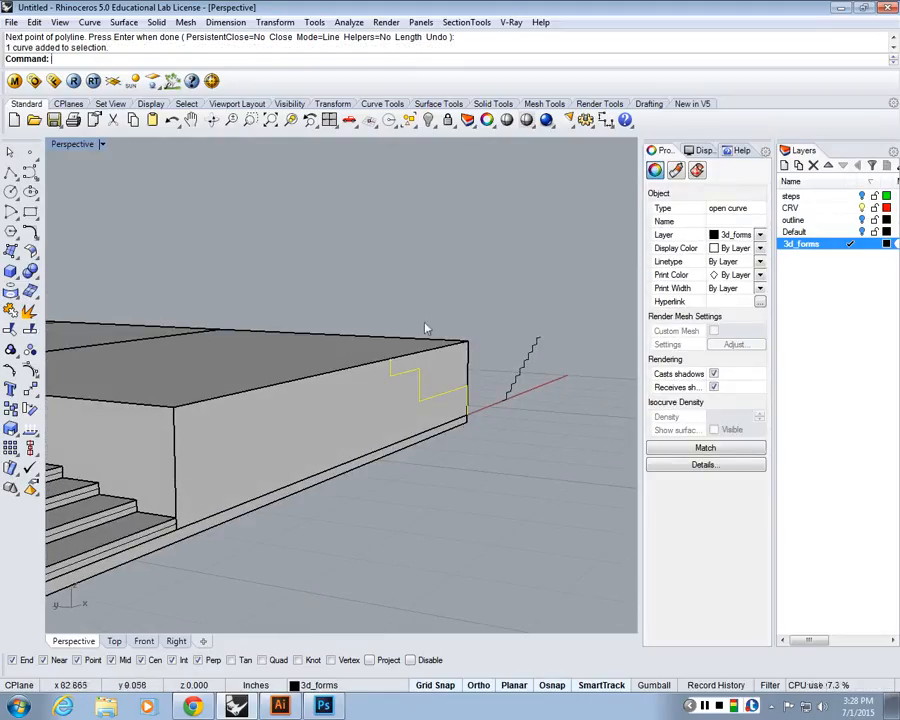
click(460, 478)
right_drag(460, 483, 454, 275)
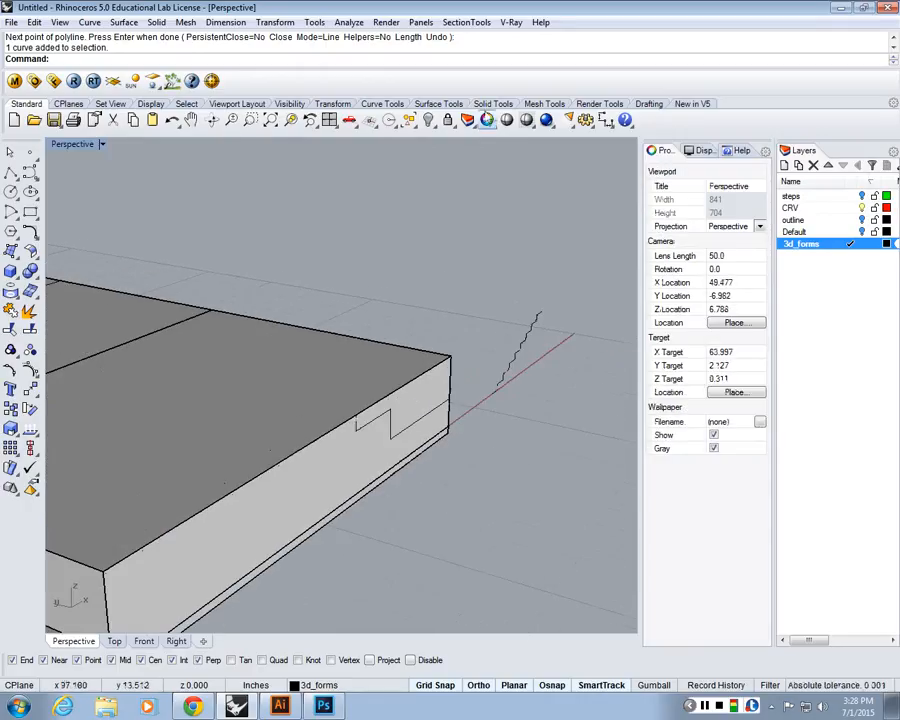
- Start WireCut with the stepped polyline as the cutting curve and the block as the object to cut
click(493, 102)
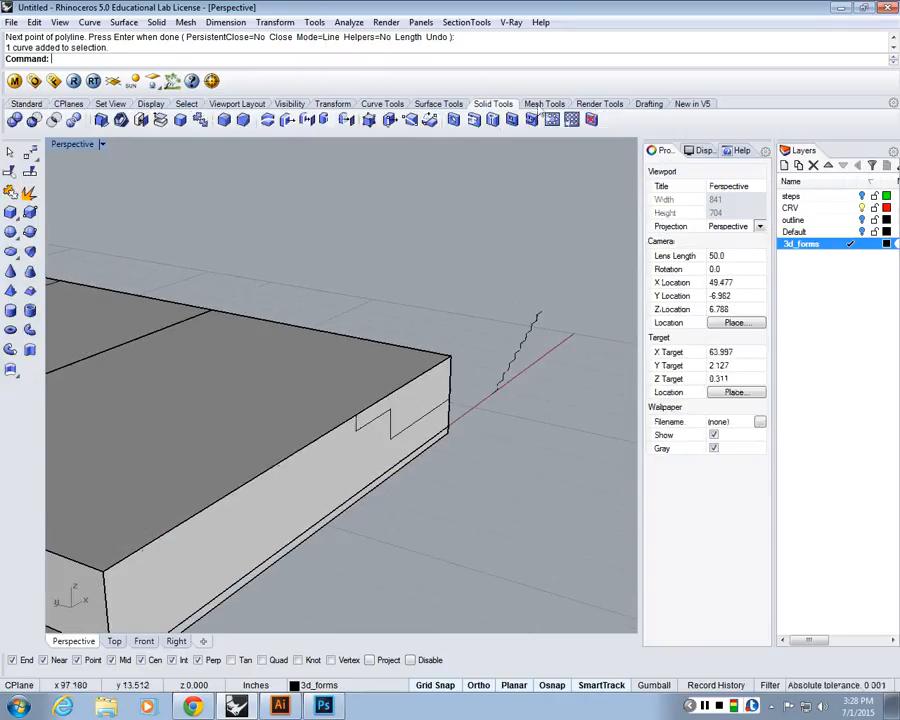
click(268, 121)
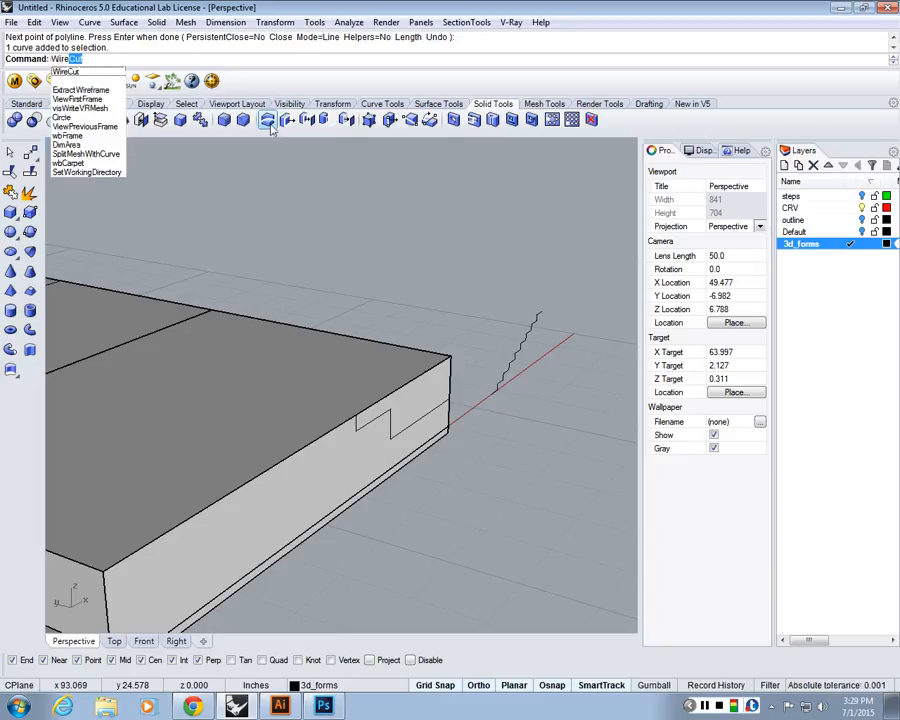
key(Return)
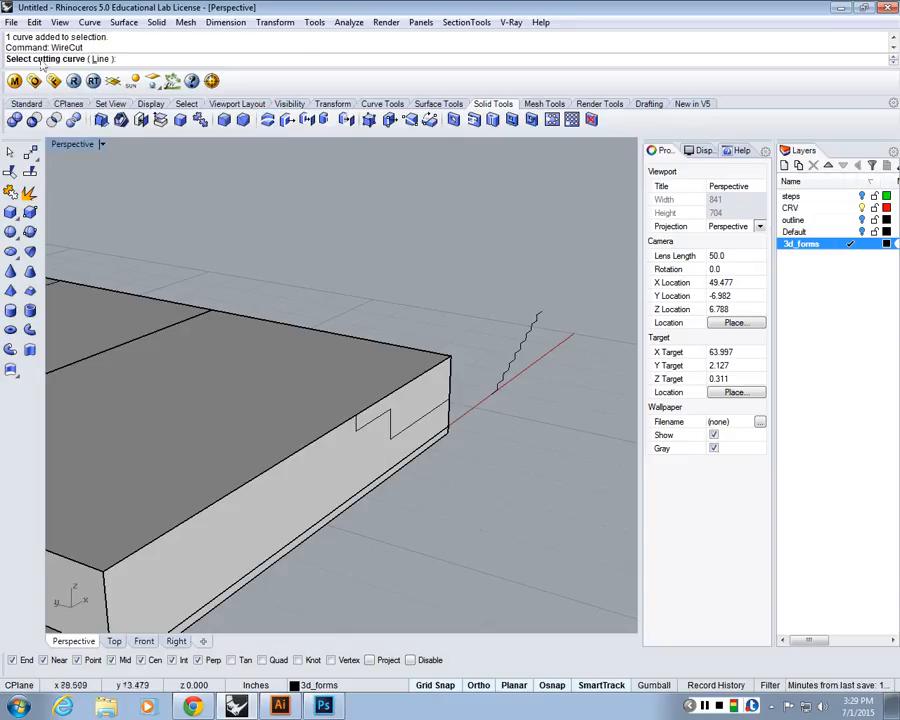
click(410, 430)
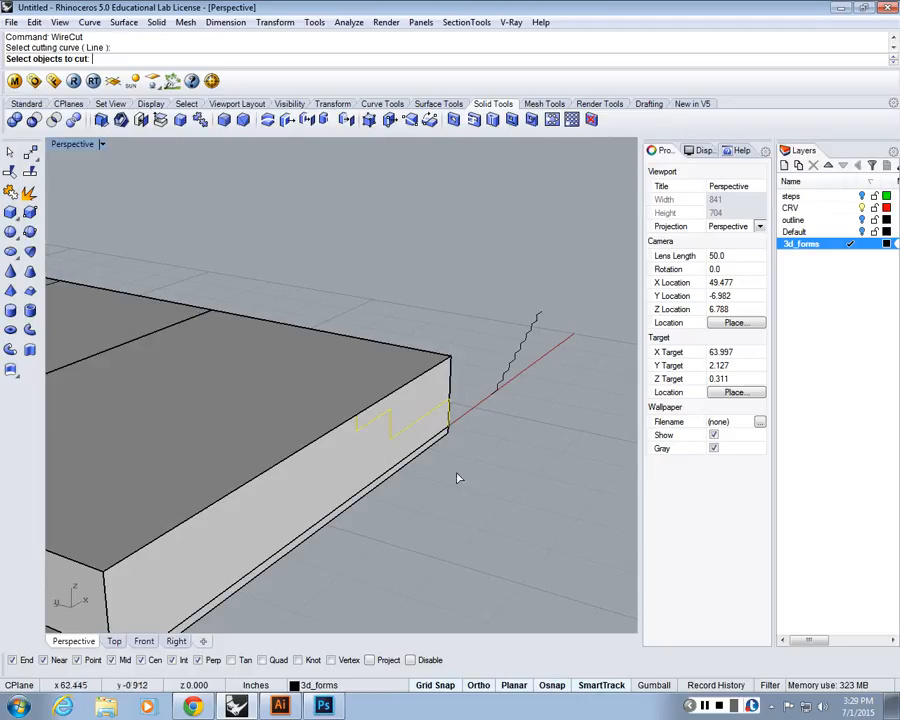
right_drag(466, 488, 420, 434)
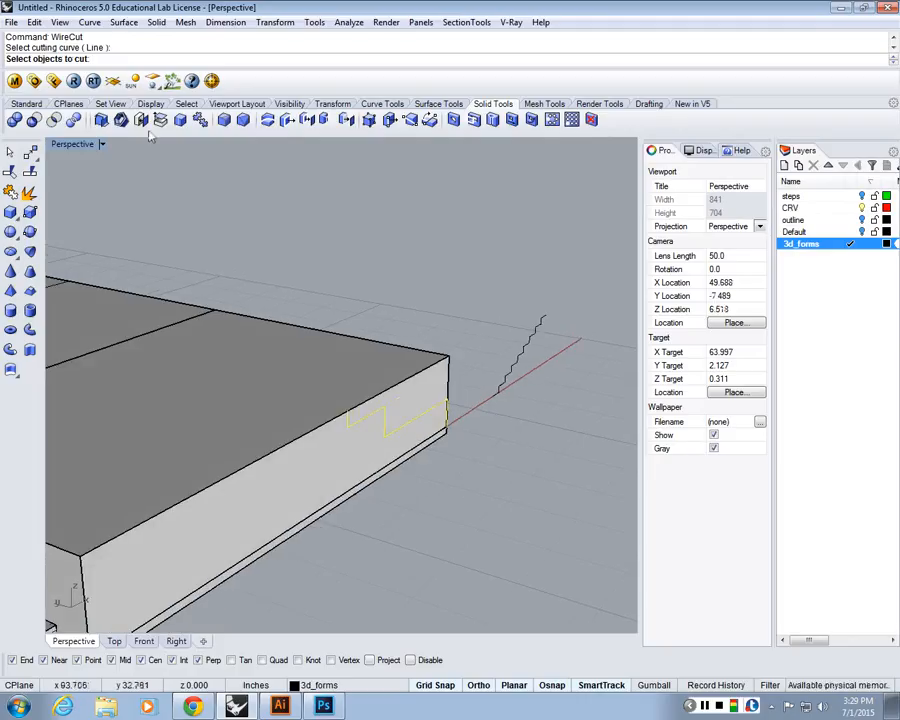
click(308, 451)
key(Return)
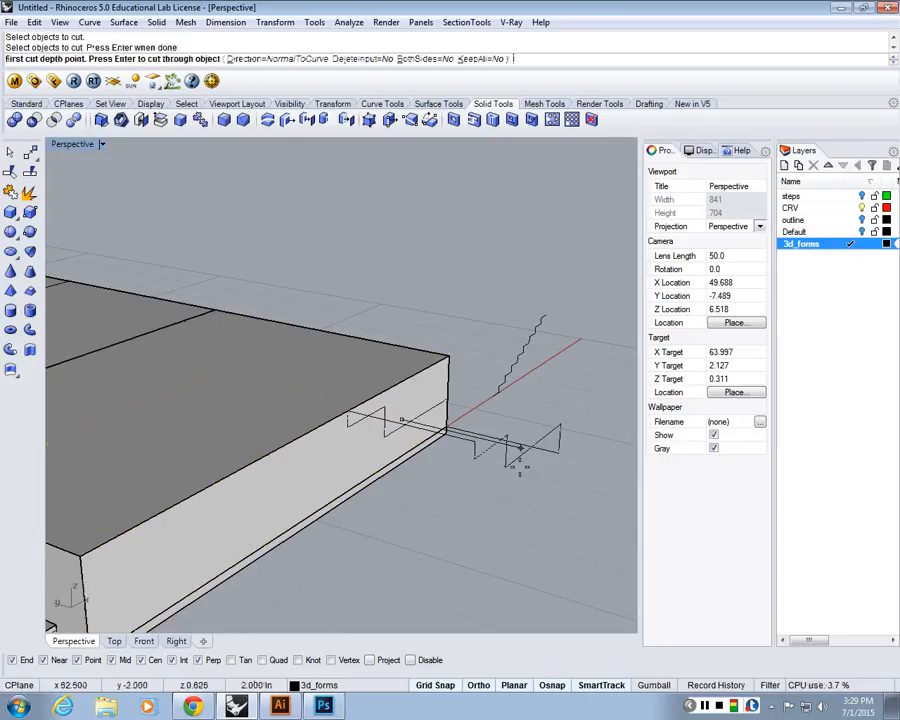
- Set the first cut depth to 2 in, directed from the front face back into the block
scroll(508, 450, down, 6)
right_drag(503, 450, 462, 330)
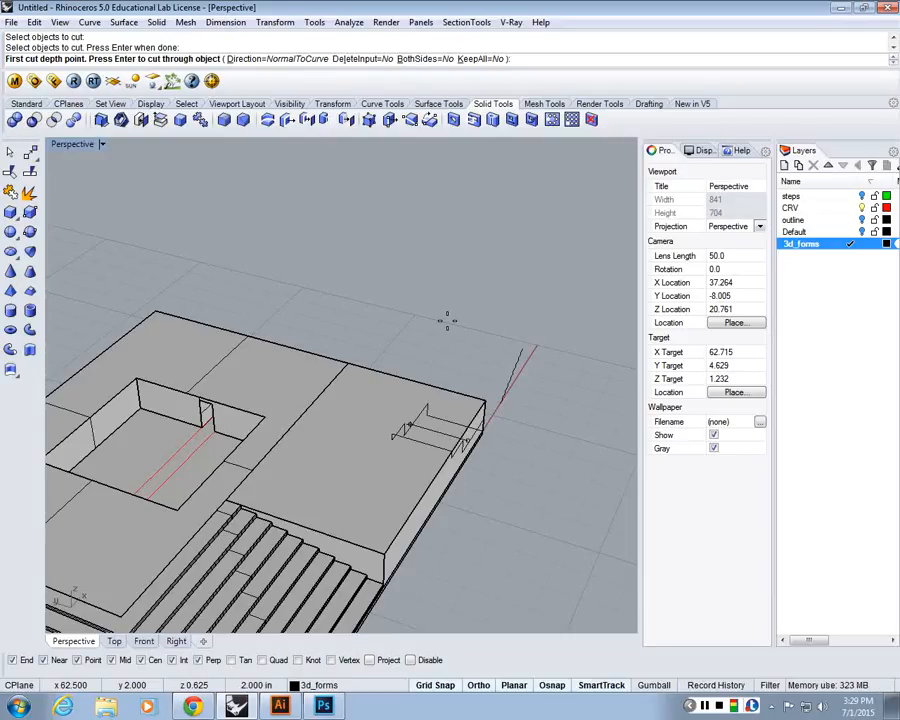
text(2)
key(Return)
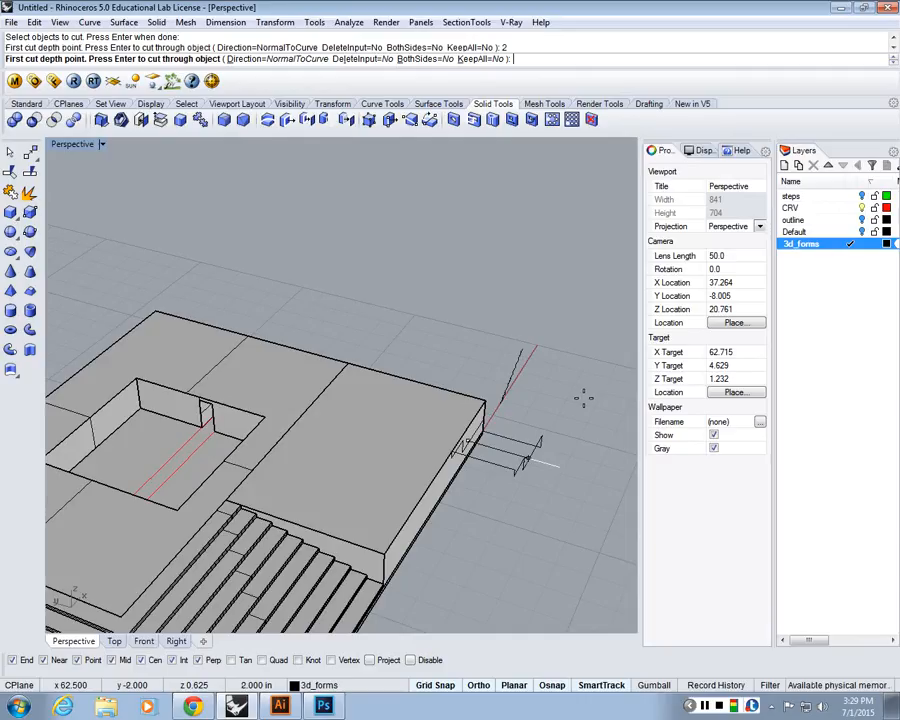
click(380, 338)
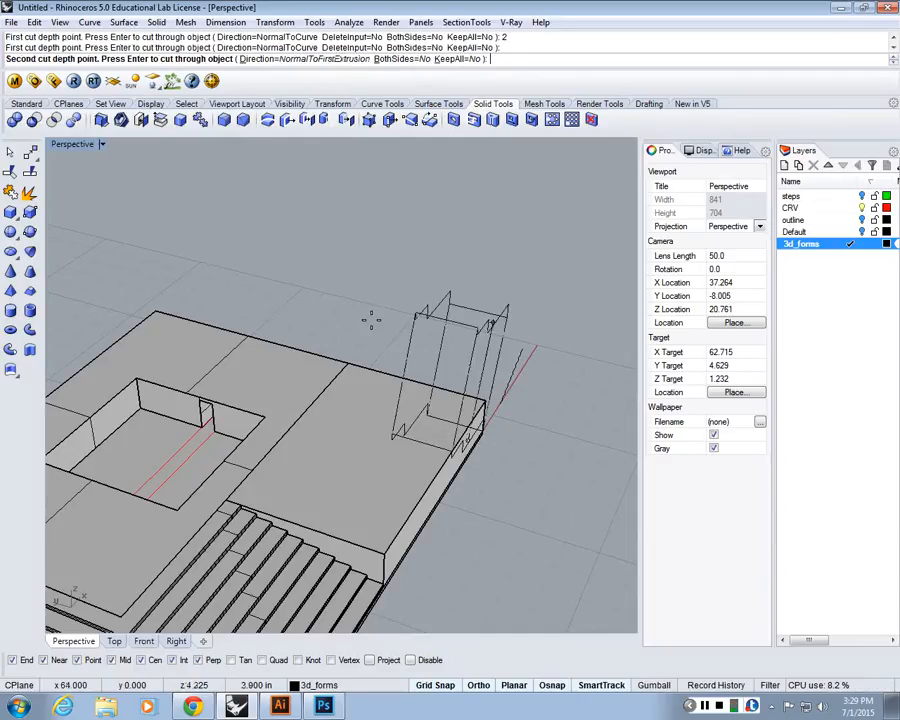
- Define the second cut direction by picking two points vertically above the block's upper outer corner, and place the second cut depth above the block
right_drag(482, 468, 456, 381)
right_drag(442, 322, 478, 381)
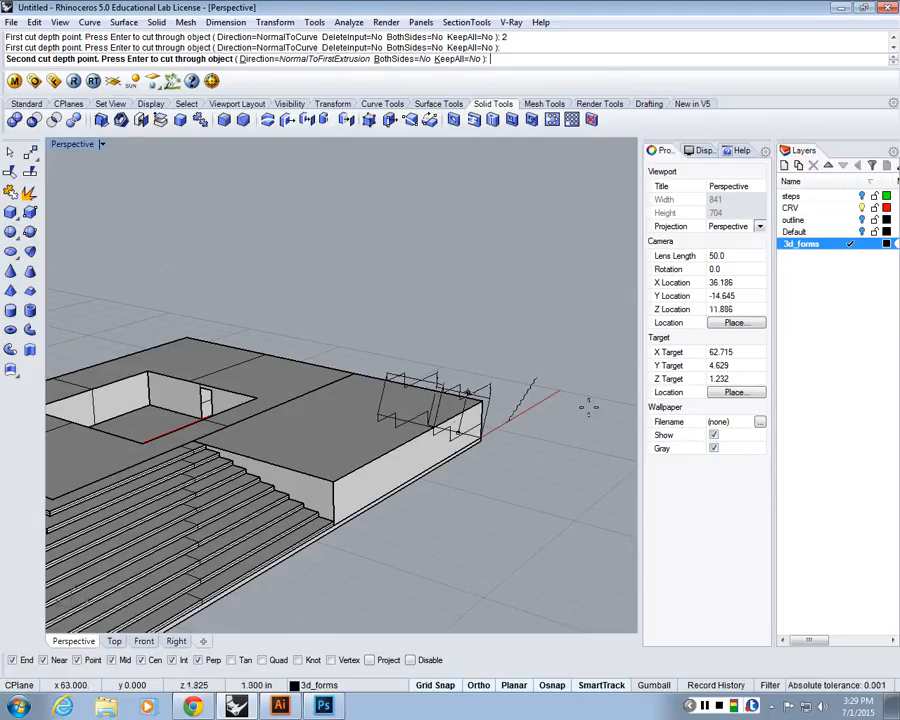
right_drag(587, 404, 363, 300)
scroll(362, 300, up, 4)
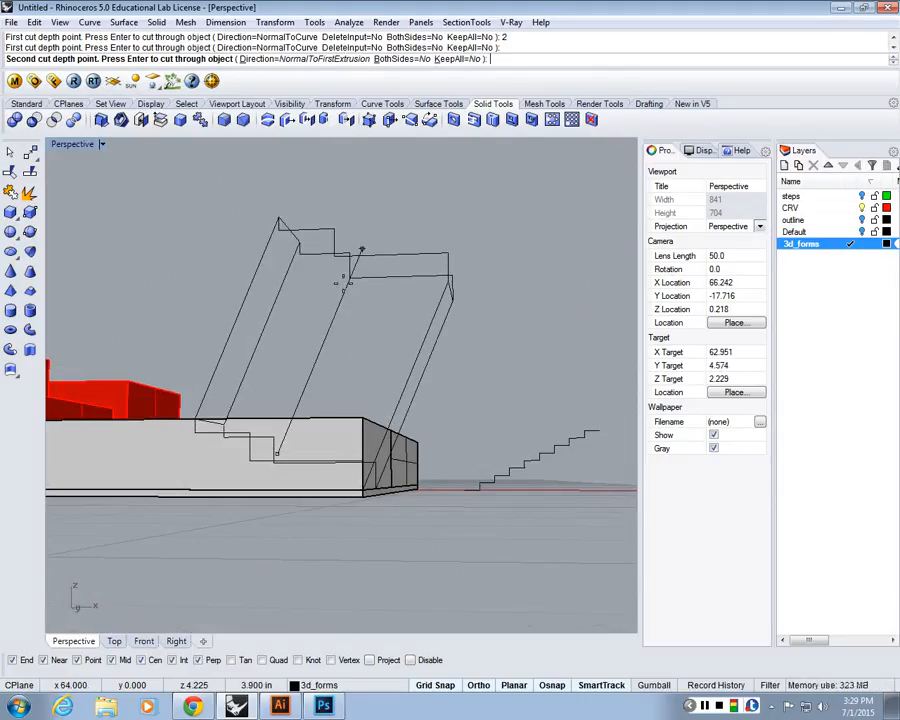
click(264, 59)
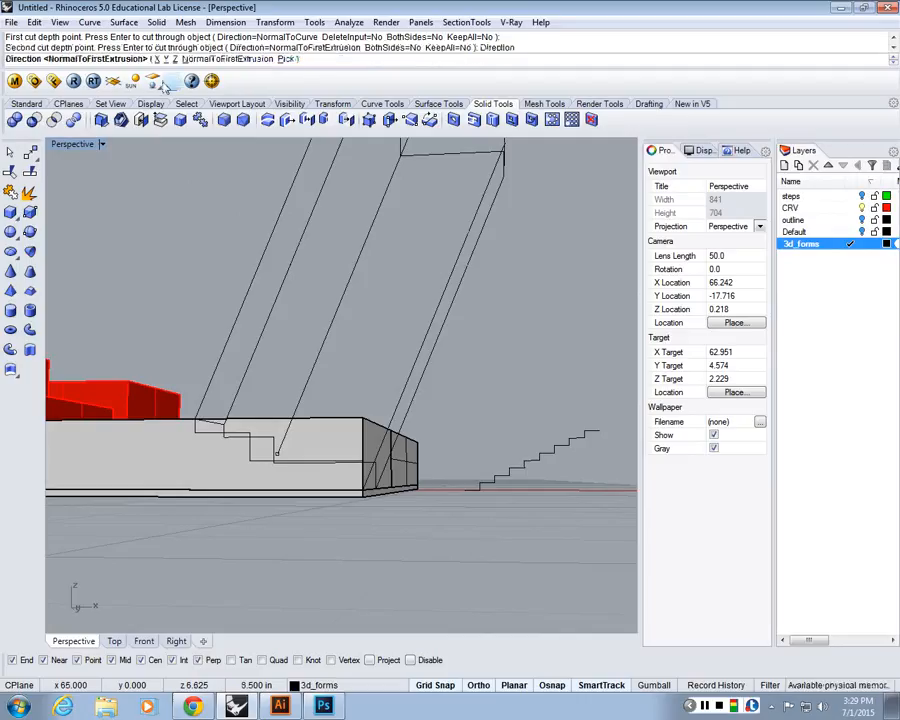
click(285, 60)
right_drag(440, 300, 485, 155)
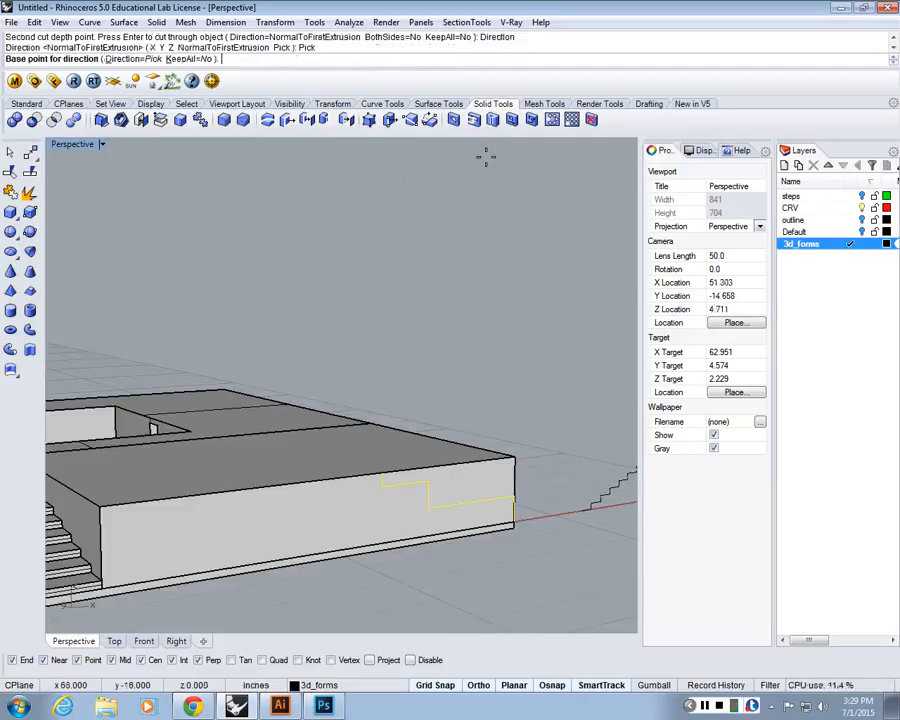
click(516, 453)
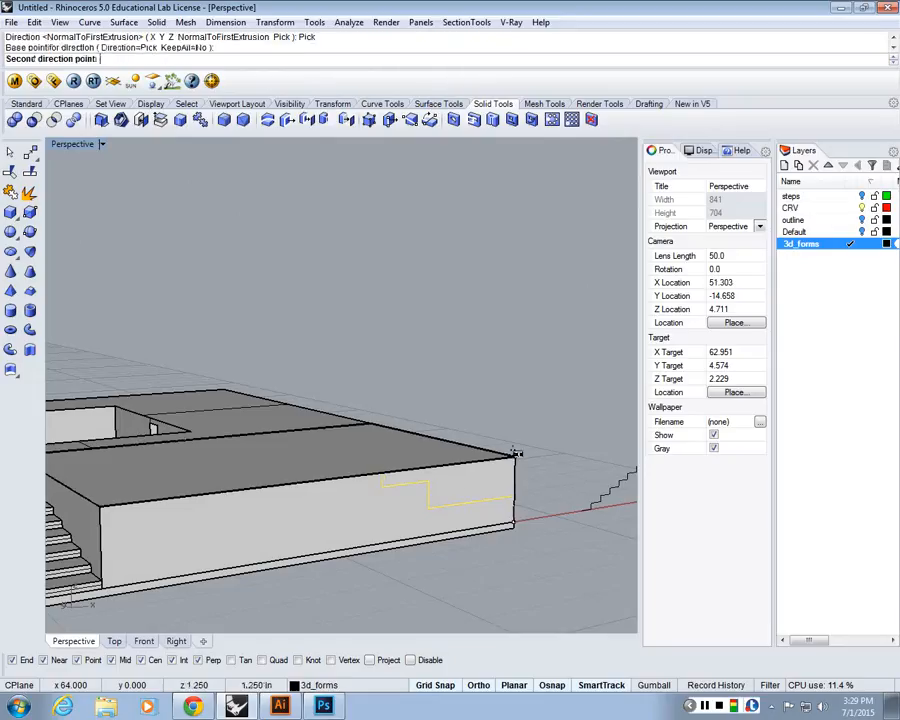
click(526, 300)
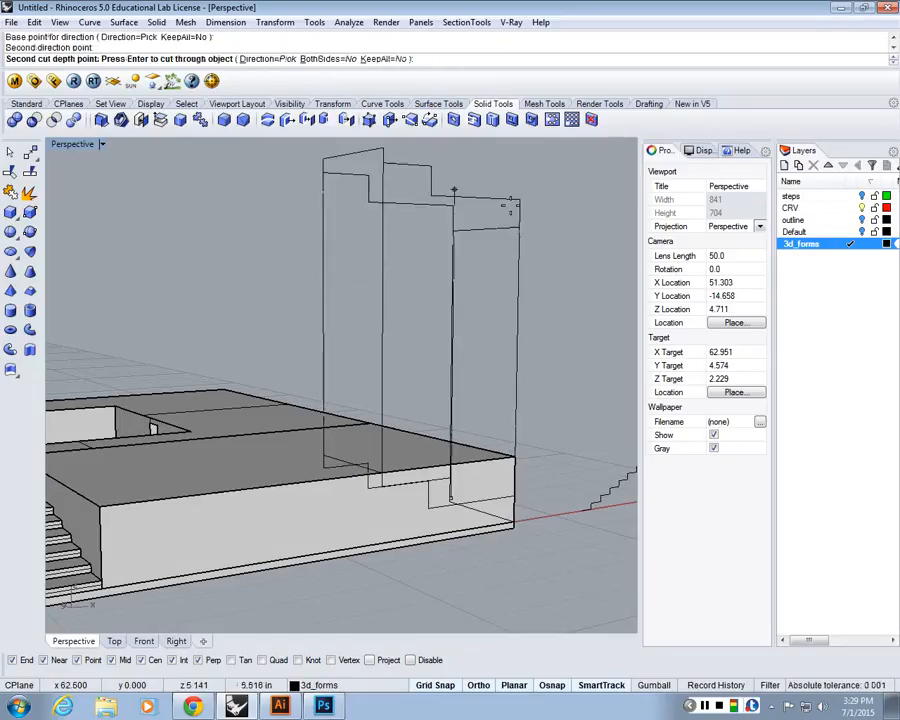
click(509, 241)
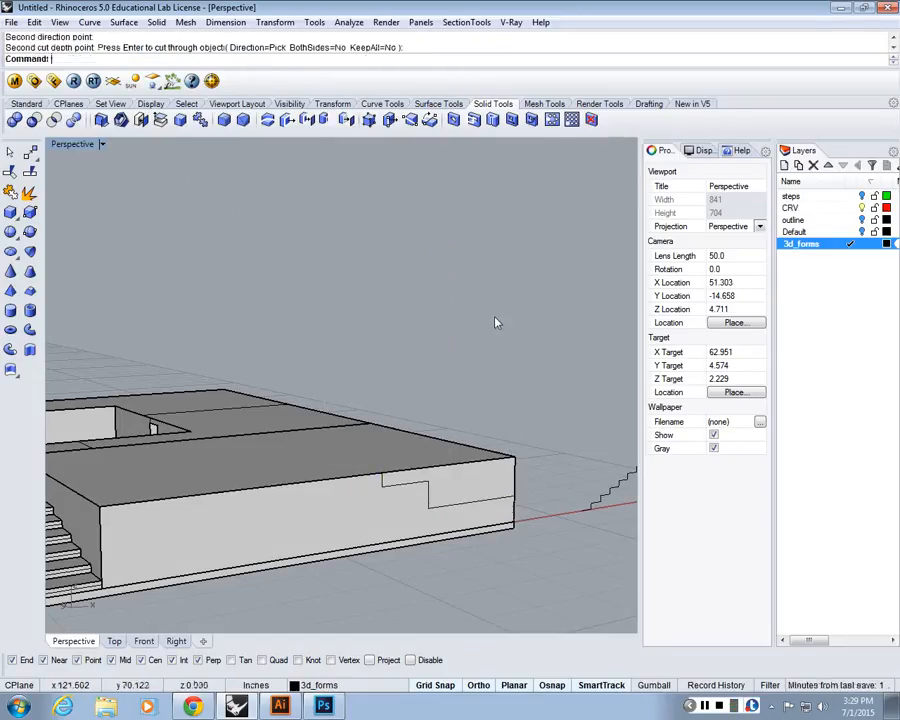
right_drag(494, 322, 464, 414)
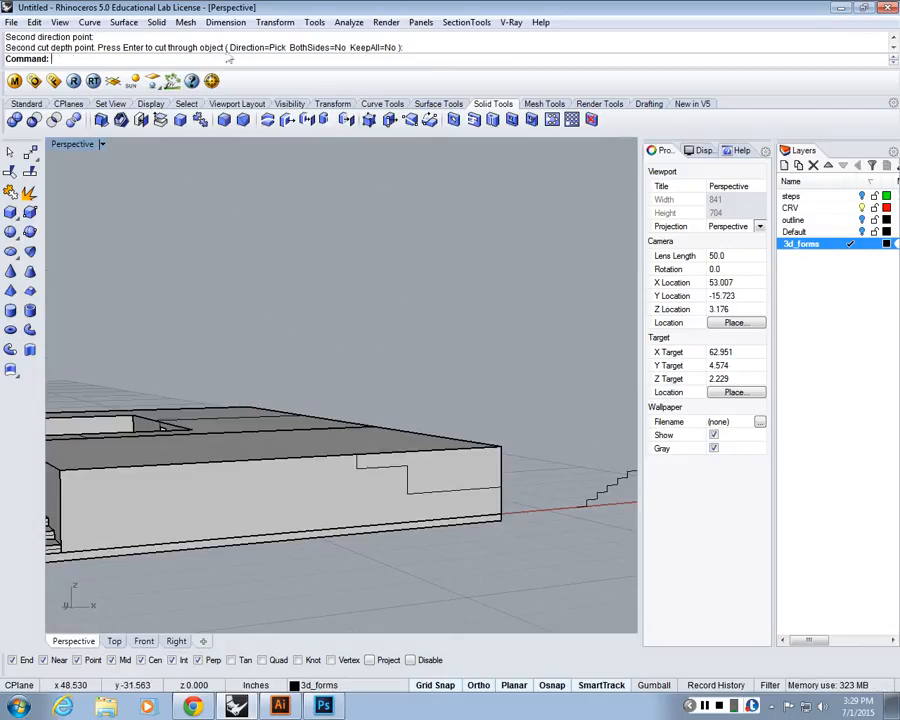
right_drag(430, 512, 376, 513)
right_click(378, 504)
click(384, 494)
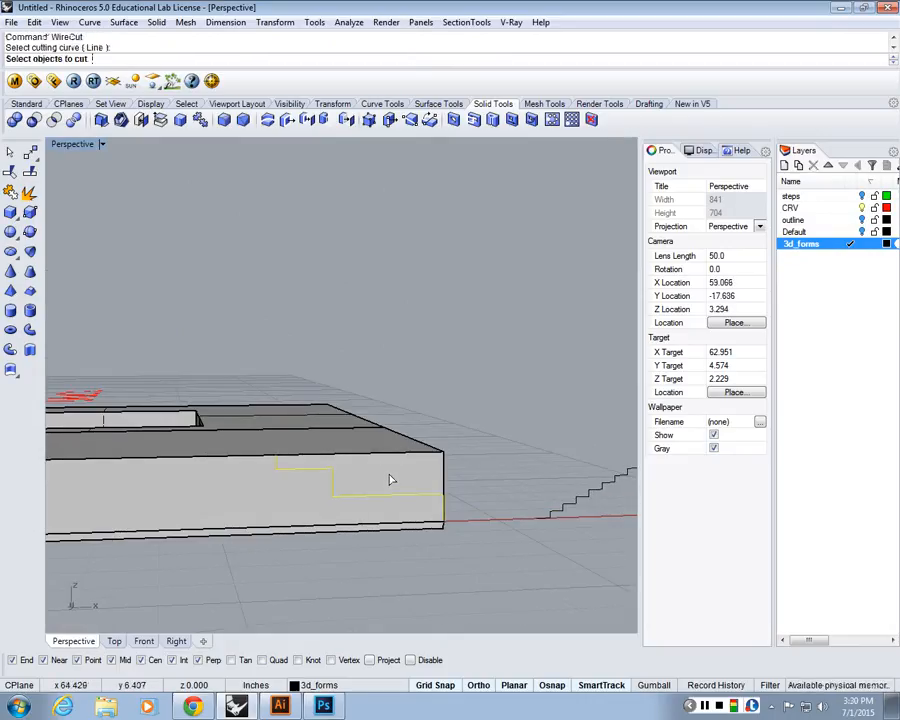
right_click(392, 478)
click(400, 478)
click(498, 466)
- Run WireCut on the block again with the stepped polyline and place the first cut depth back into the block
right_click(421, 497)
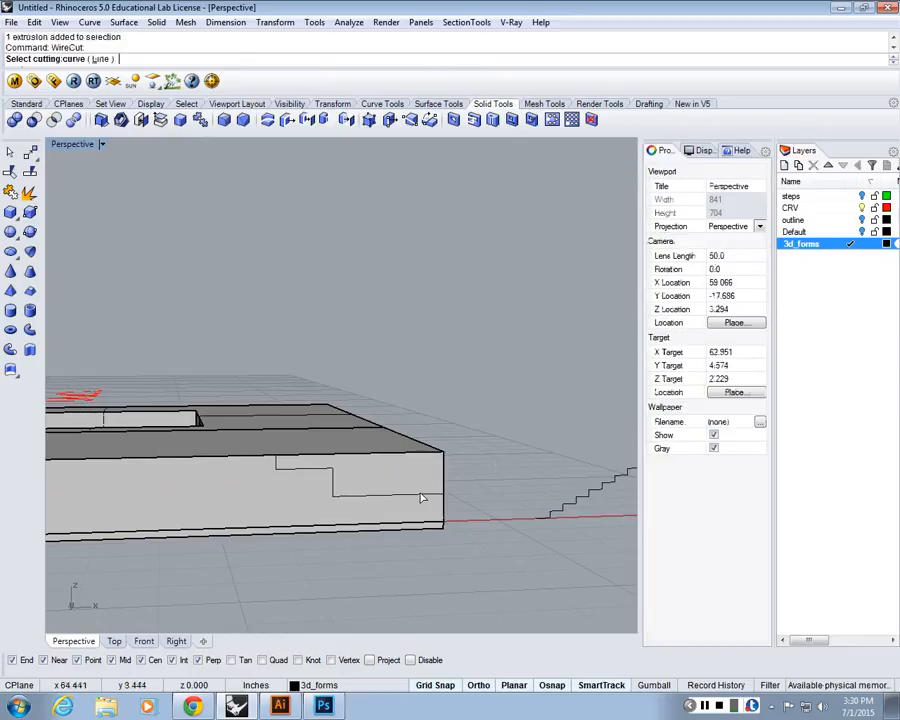
click(421, 497)
click(417, 476)
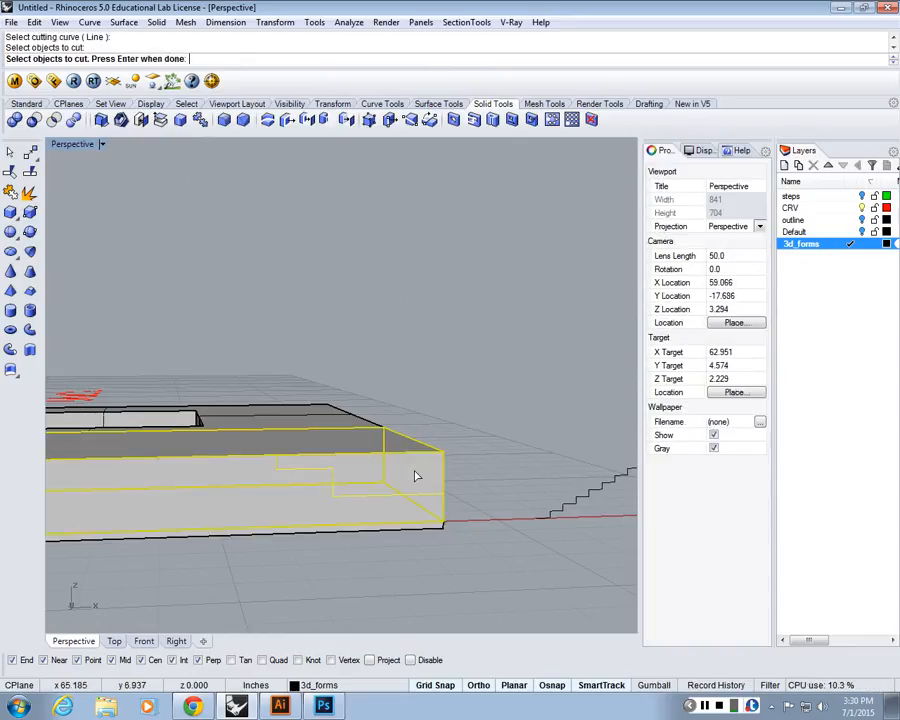
right_click(417, 476)
right_drag(444, 372, 422, 390)
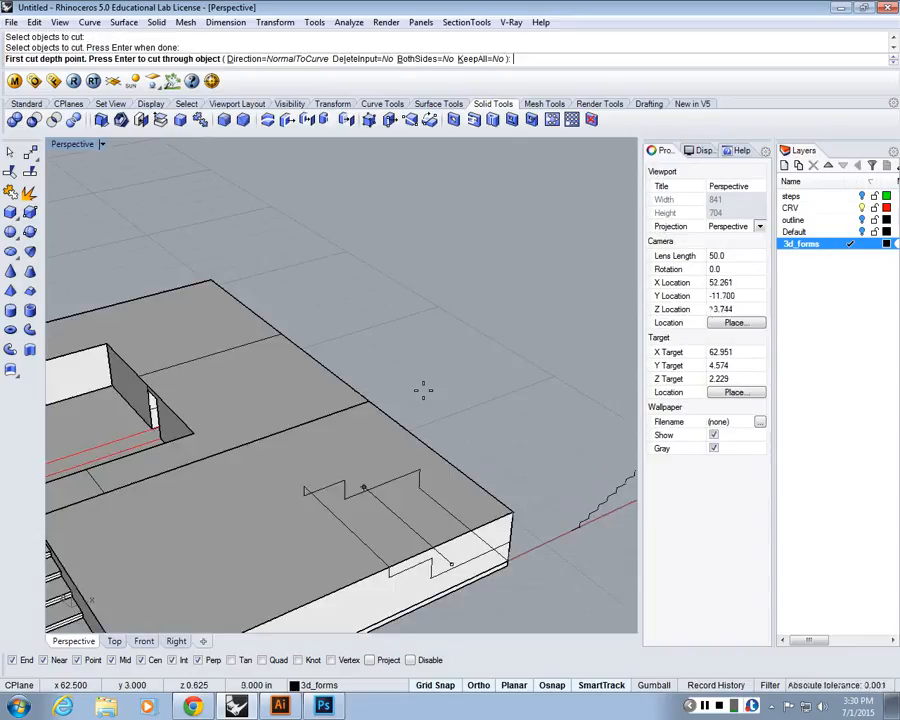
click(429, 390)
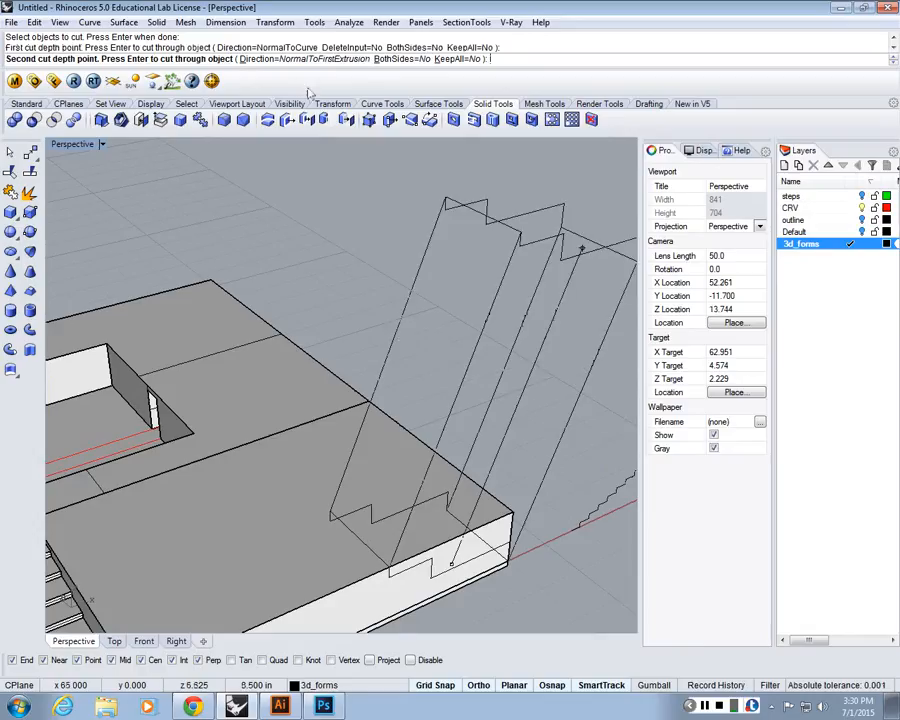
- Set the second cut direction to Z and place the second cut depth above the block
click(255, 58)
click(172, 58)
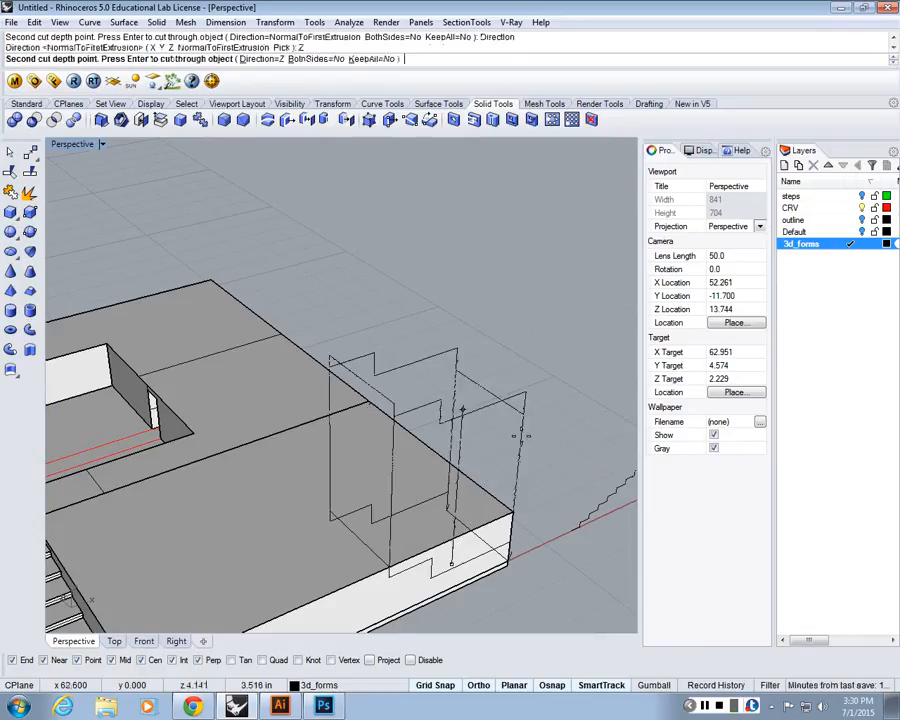
click(535, 455)
right_drag(536, 456, 448, 420)
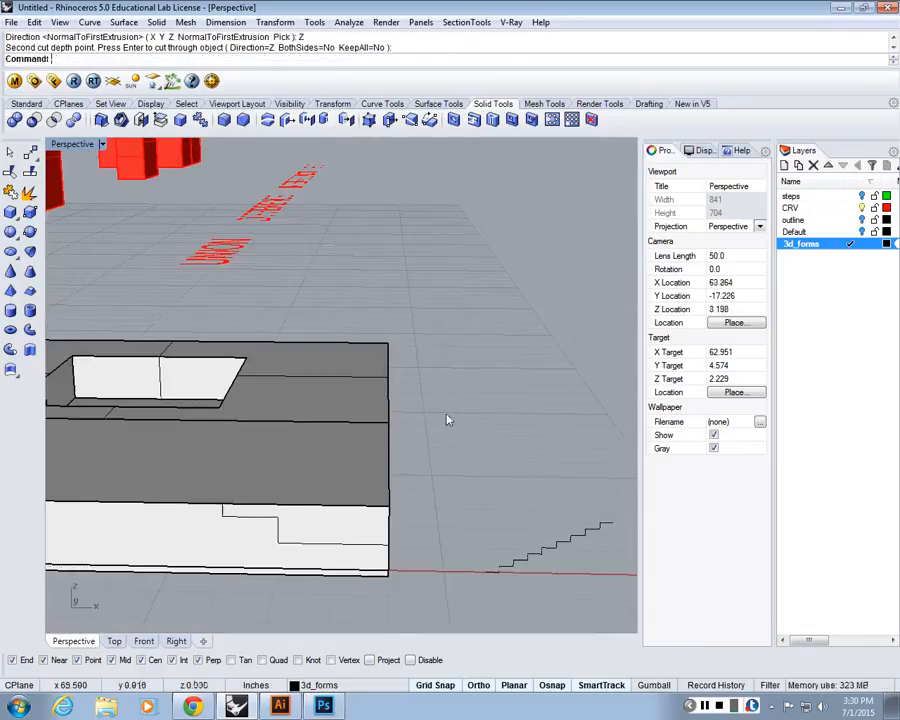
- Move the stepped polyline inward along the block's front face by about half the length of its 2 in run
scroll(420, 548, up, 3)
click(438, 556)
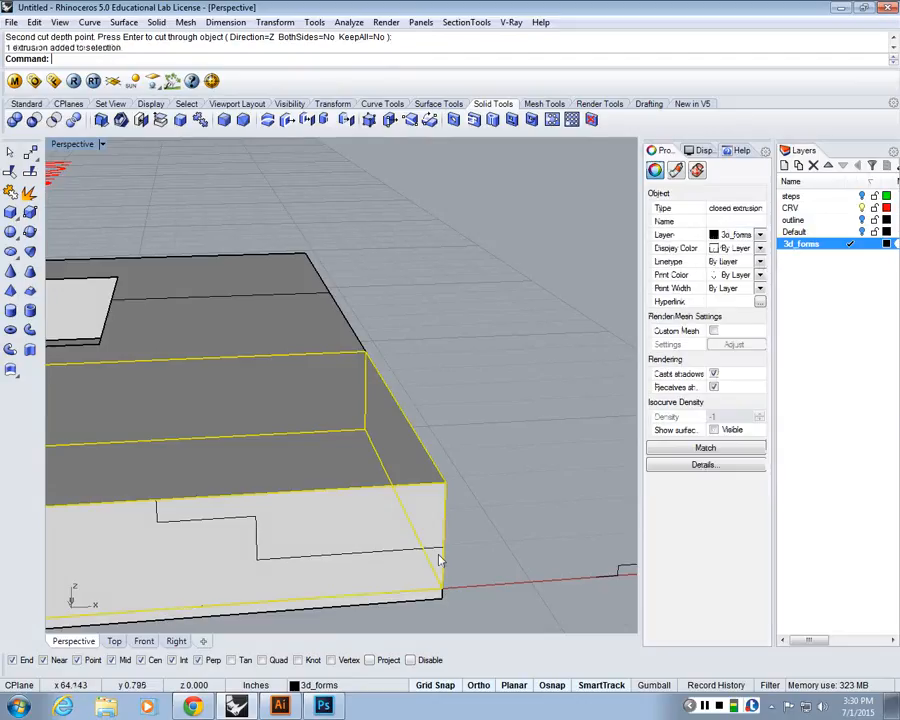
click(435, 557)
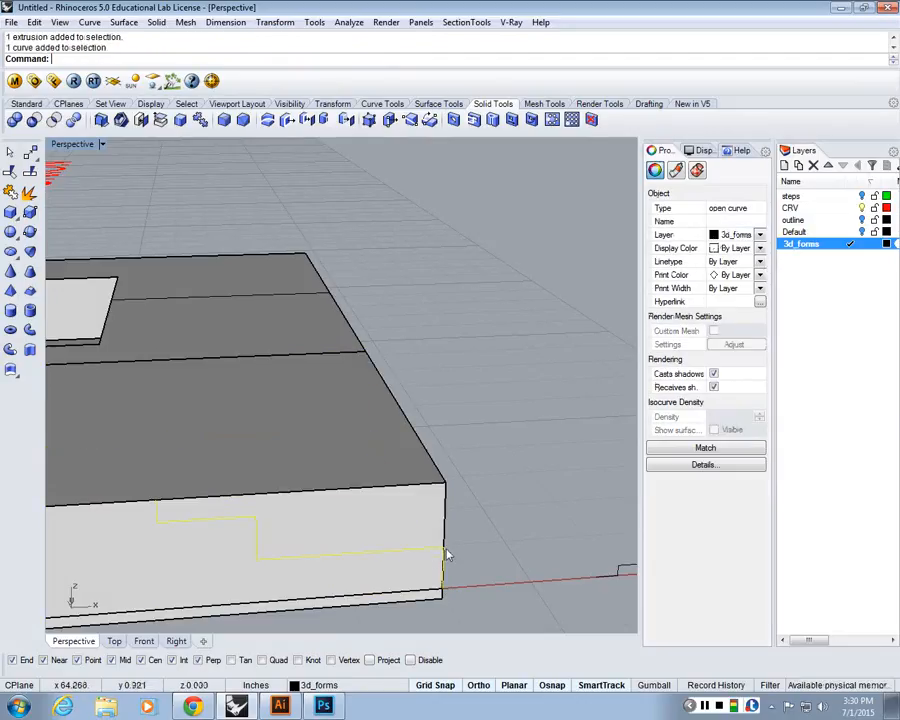
click(492, 518)
scroll(492, 518, down, 5)
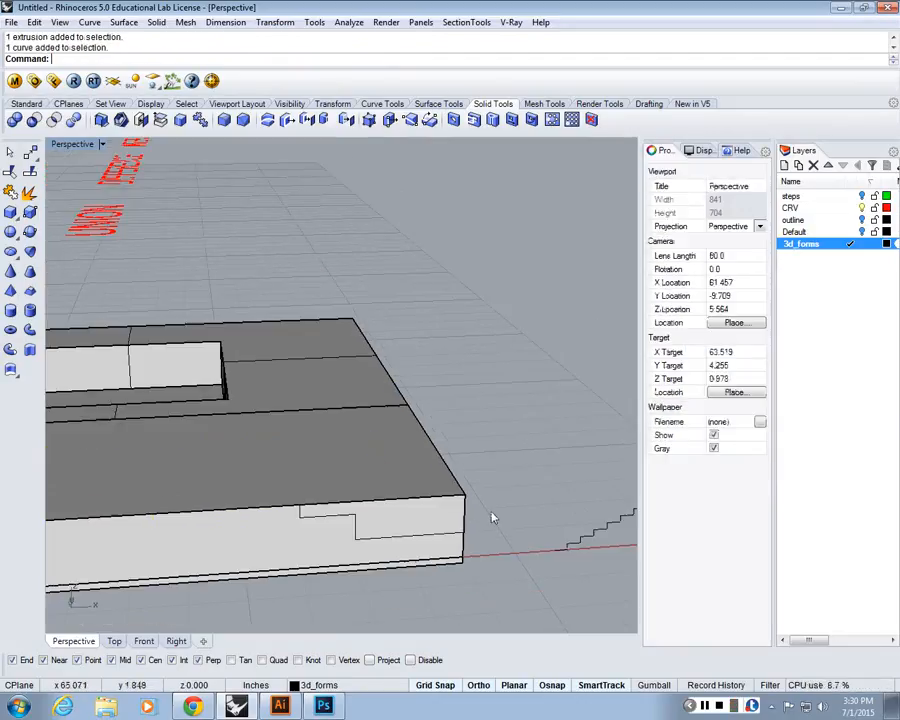
click(457, 540)
text(m)
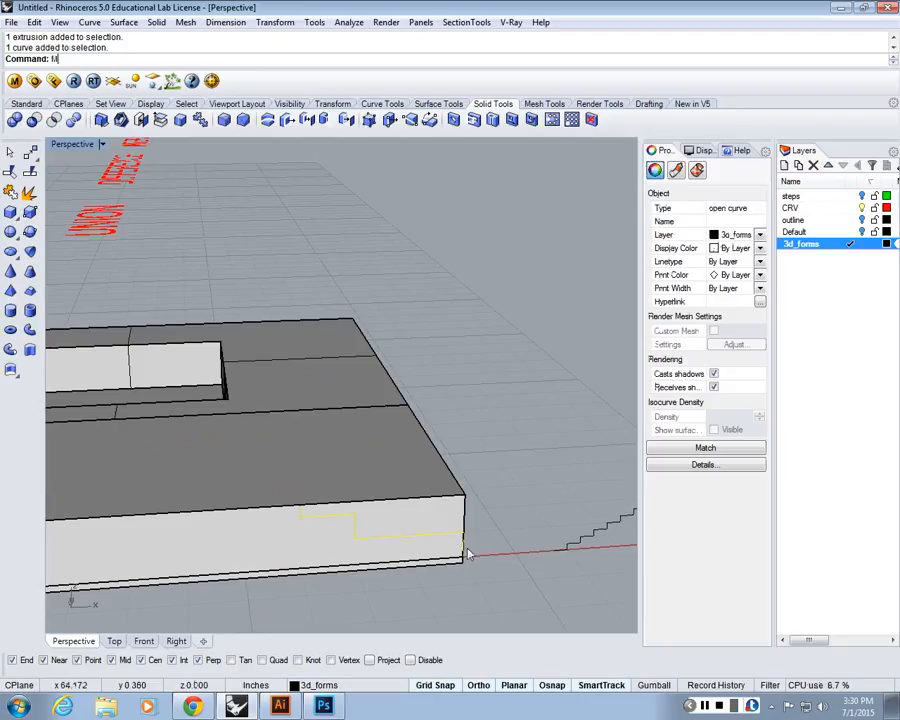
key(Return)
click(520, 591)
click(486, 589)
key(Escape)
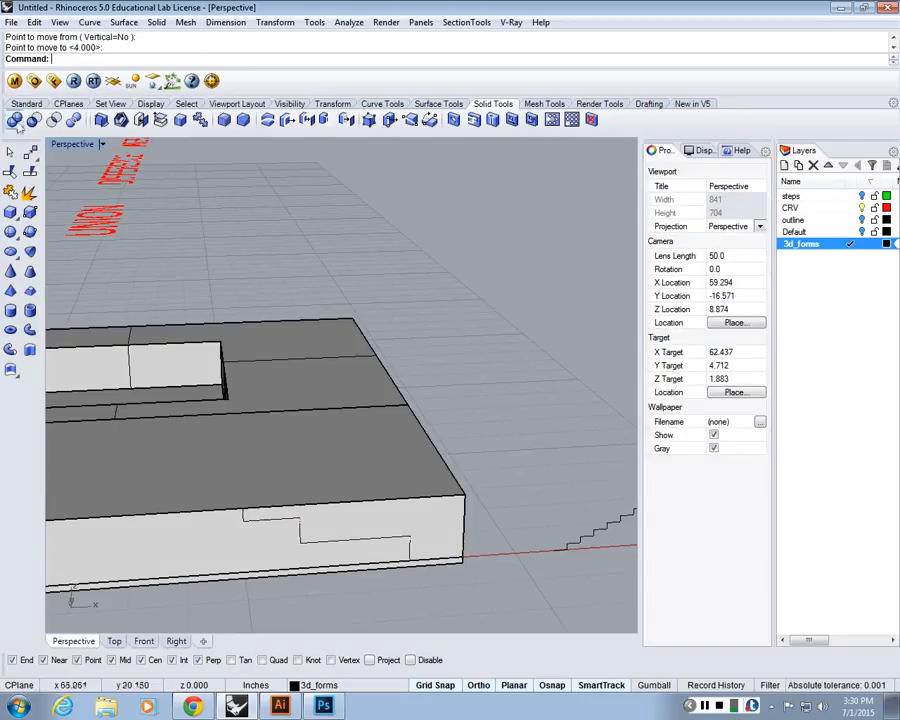
- Draw a straight polyline segment from the stepped curve's lower end to the block's lower outer front corner
click(23, 106)
click(11, 173)
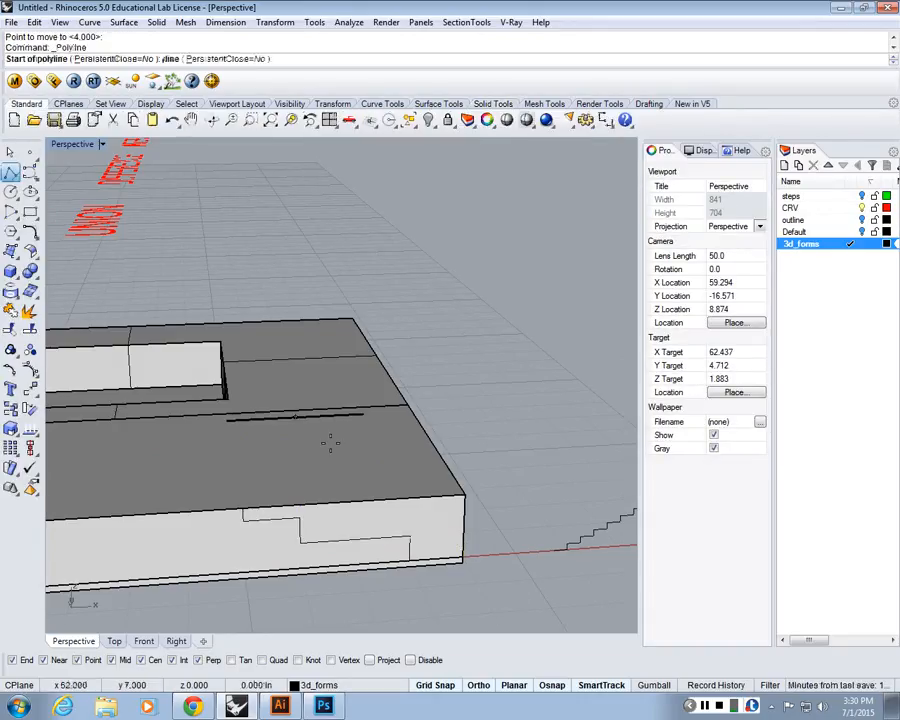
click(411, 560)
click(462, 557)
key(Return)
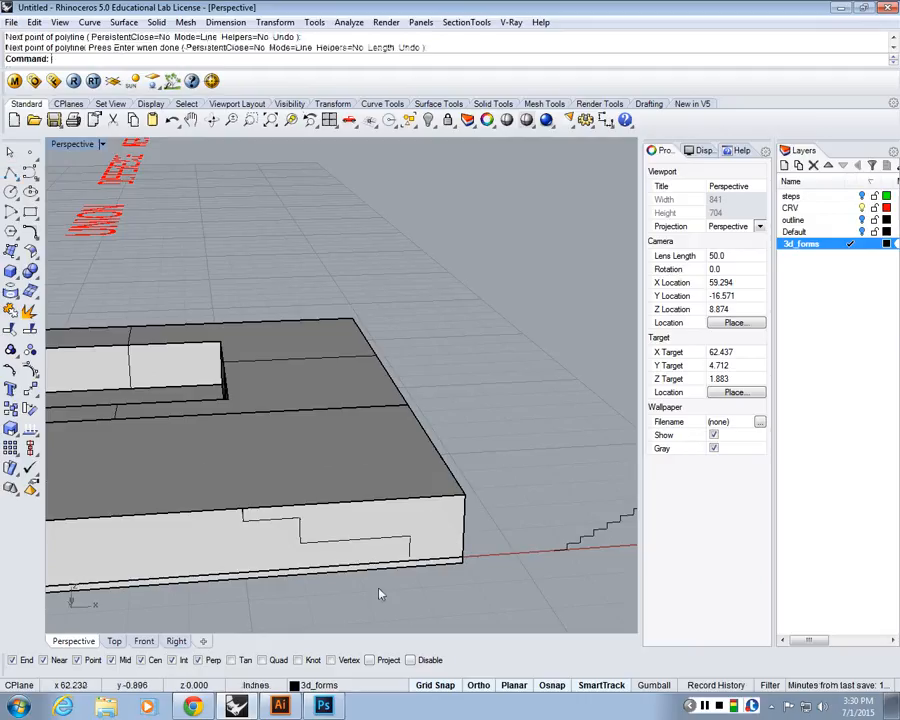
- Join the new bottom segment and the stepped polyline into one curve
drag(378, 587, 467, 515)
shift+click(412, 553)
key(Return)
text(Join)
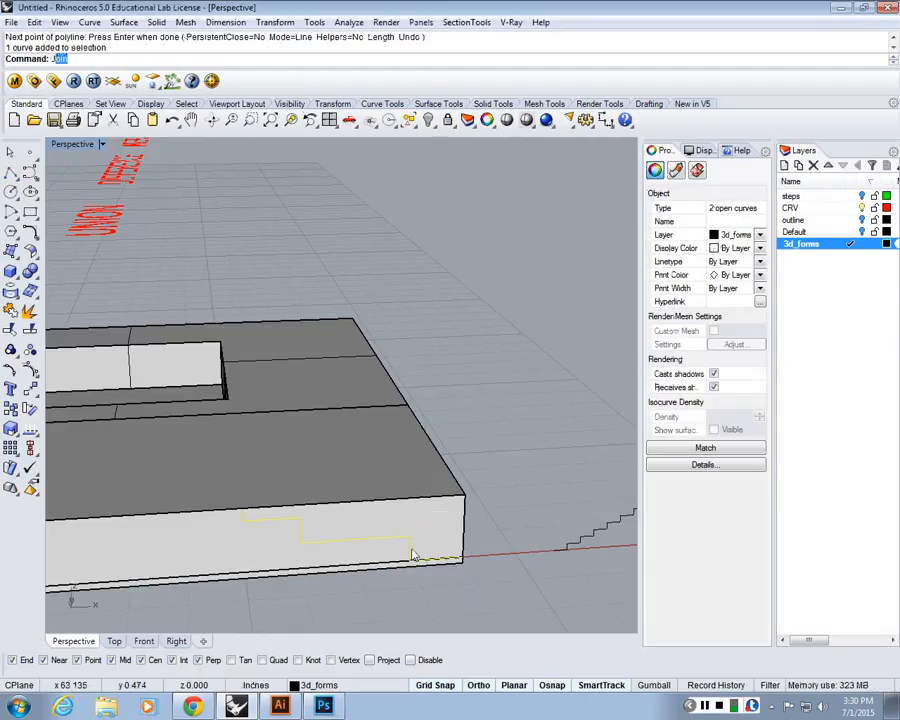
key(Return)
right_drag(463, 588, 251, 225)
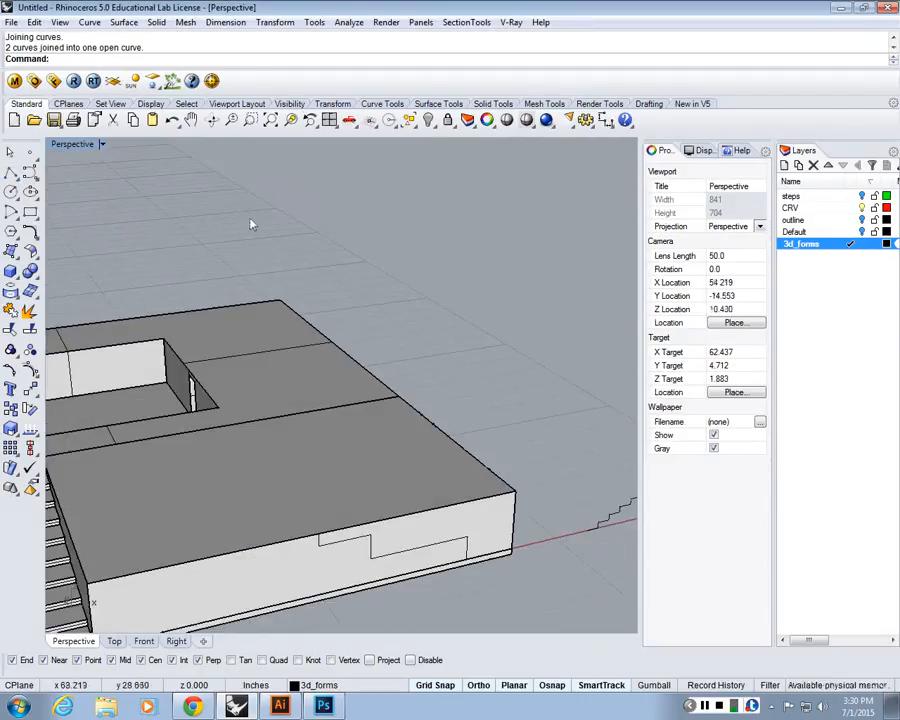
- Start a wire cut on the block with the joined stepped curve and place the first cut 2 in deep into it
text(WireCut)
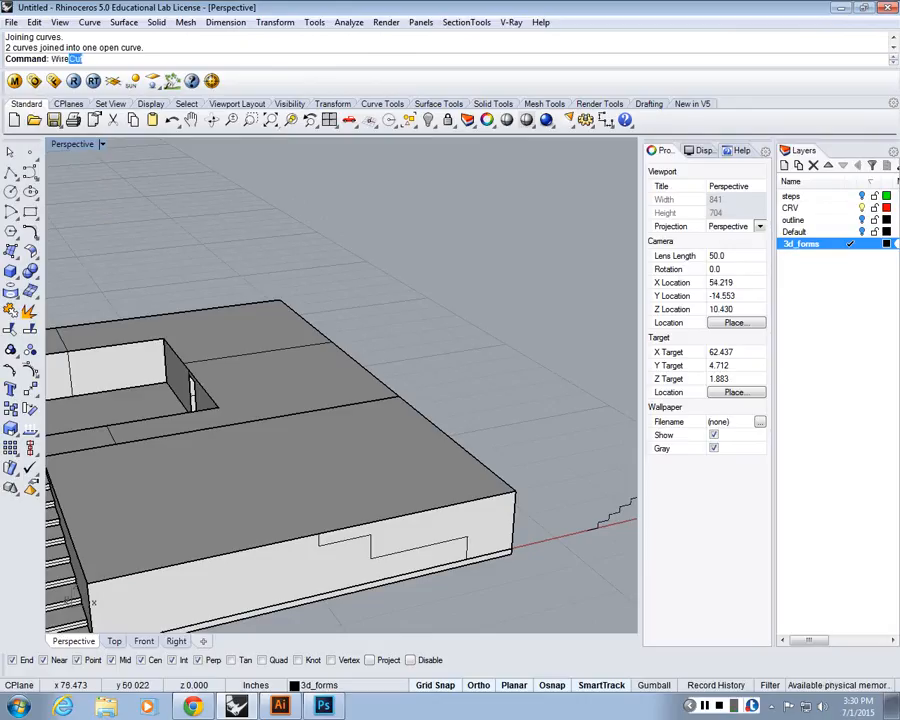
key(Return)
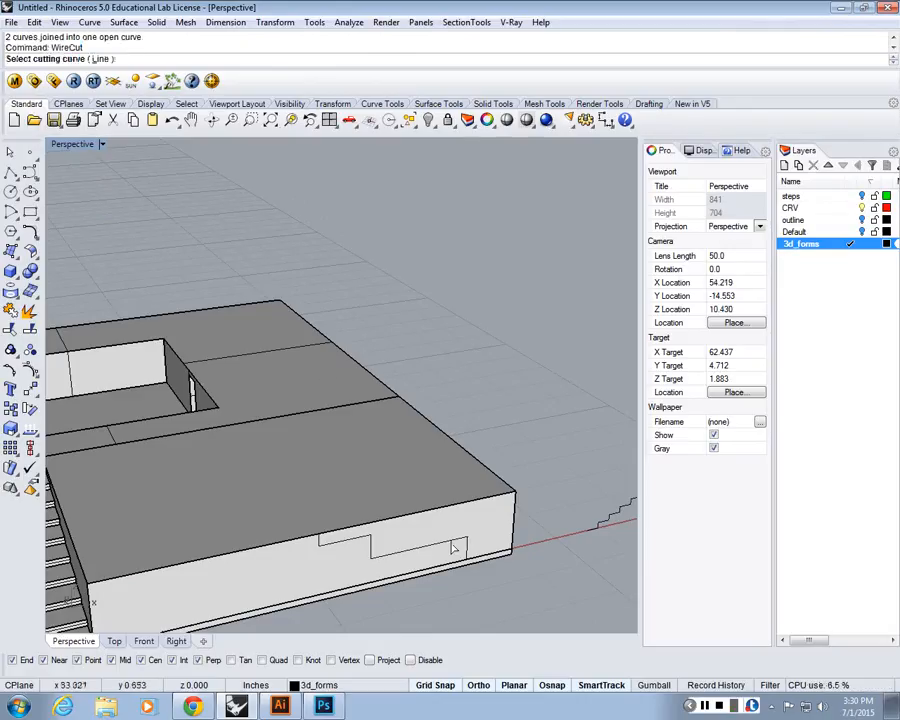
click(456, 545)
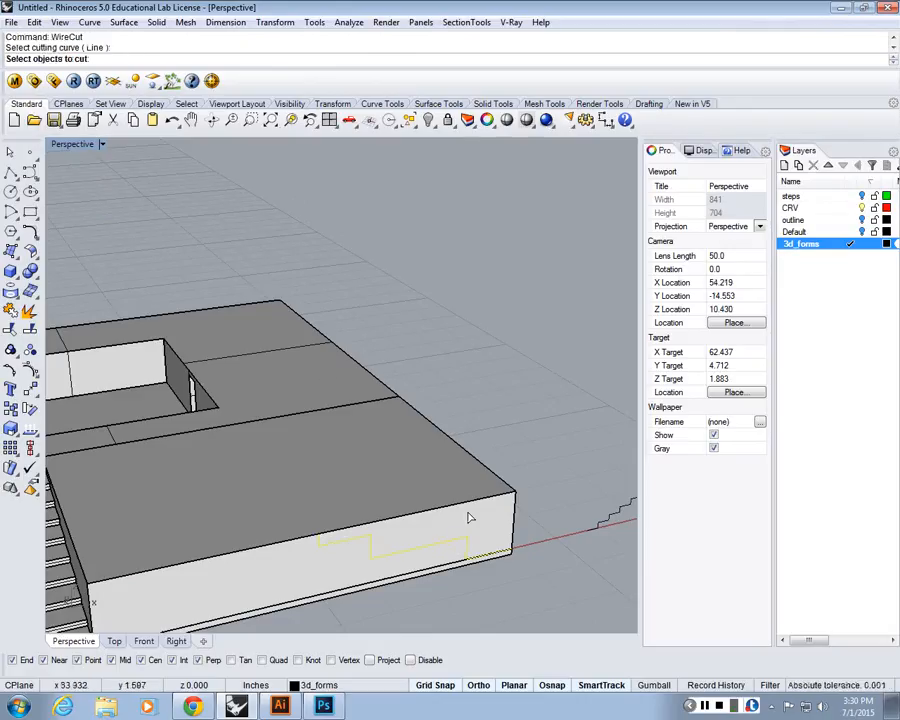
click(468, 516)
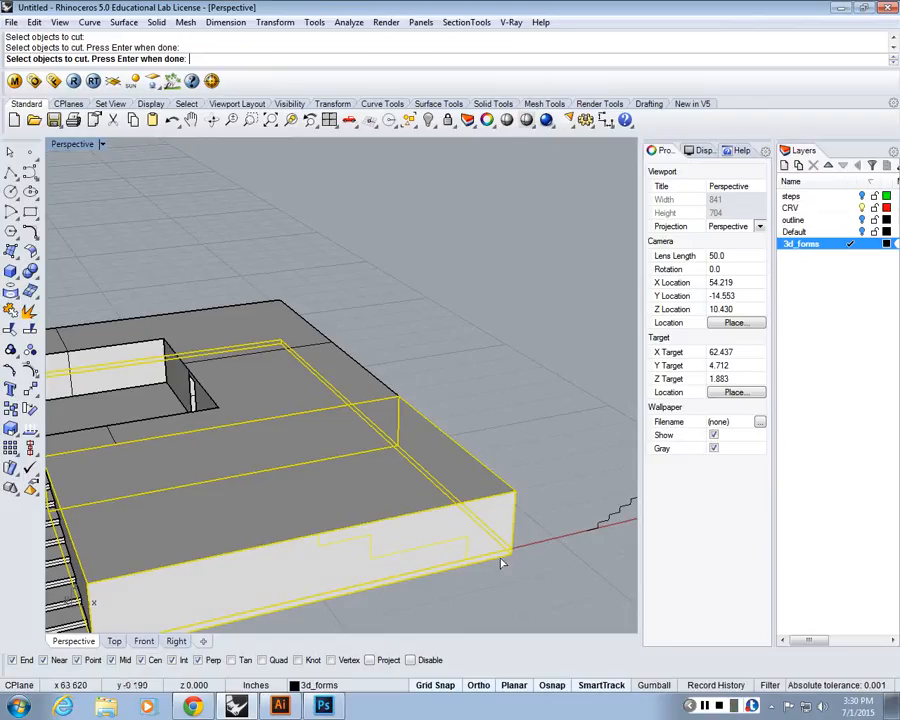
key(Return)
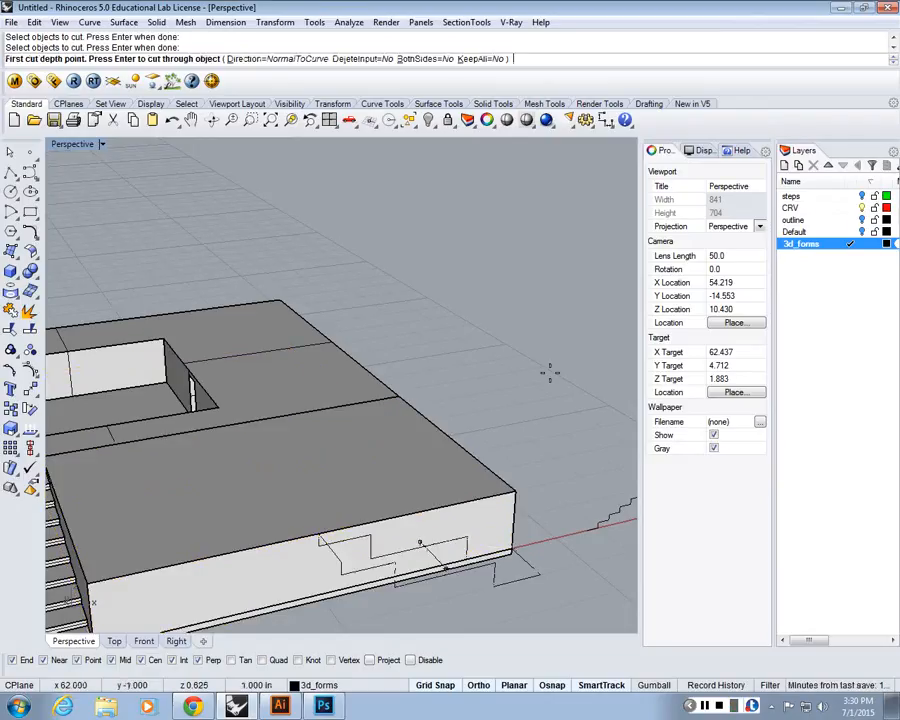
text(2)
key(Return)
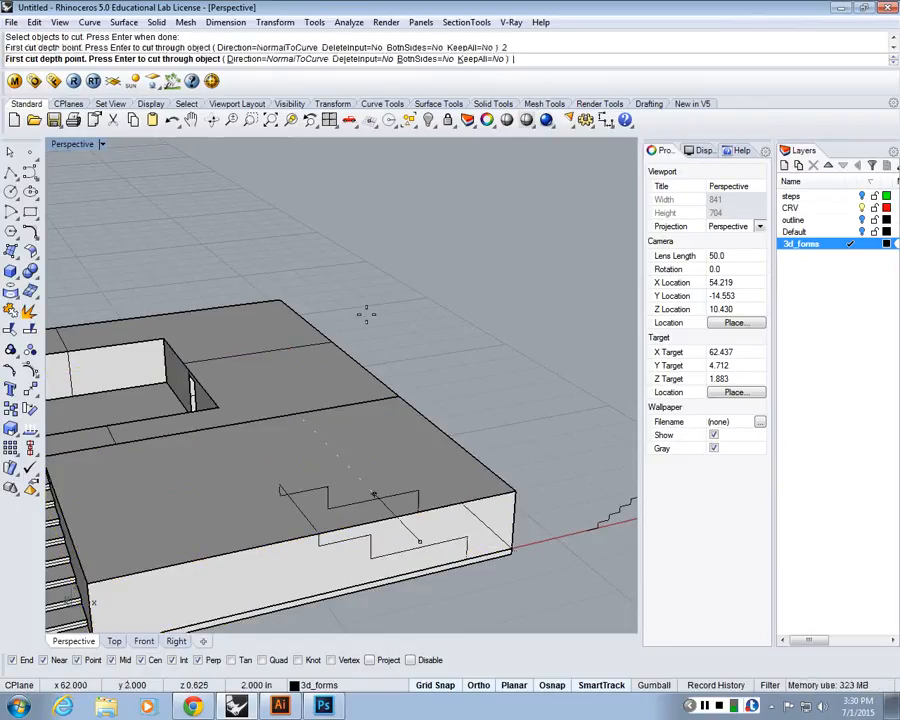
click(366, 315)
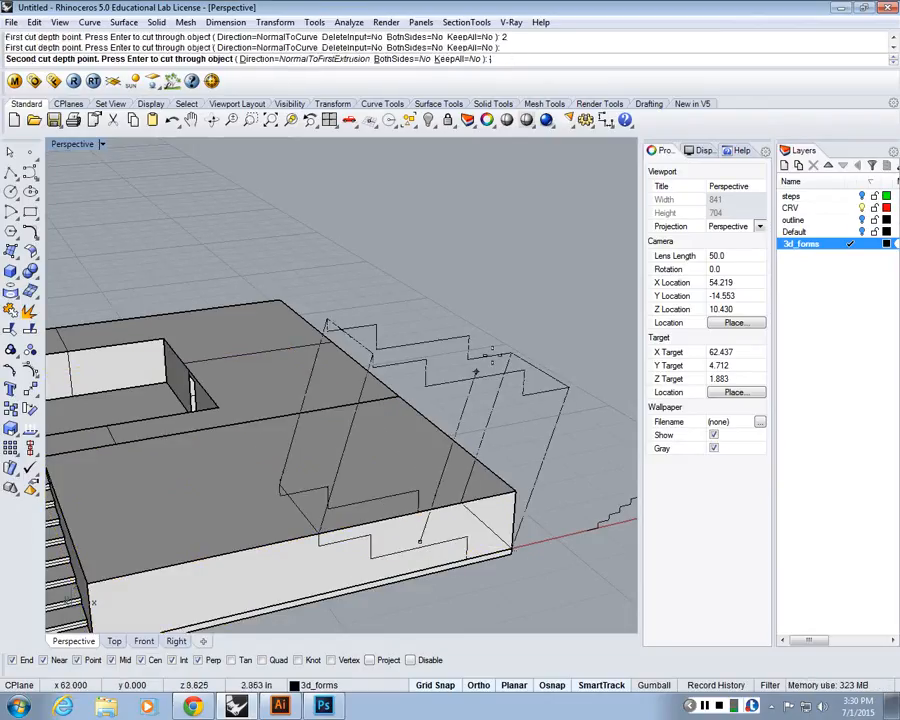
- Try a second cut direction picked up the block's outer front vertical edge, with the cut depth placed above the block
click(256, 60)
click(284, 59)
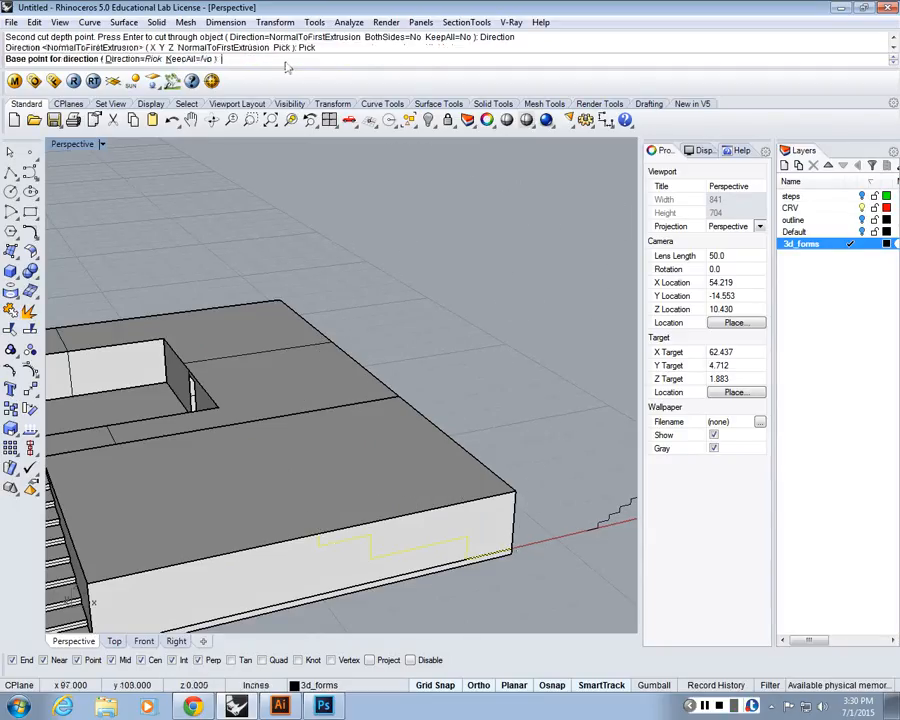
click(509, 547)
click(514, 495)
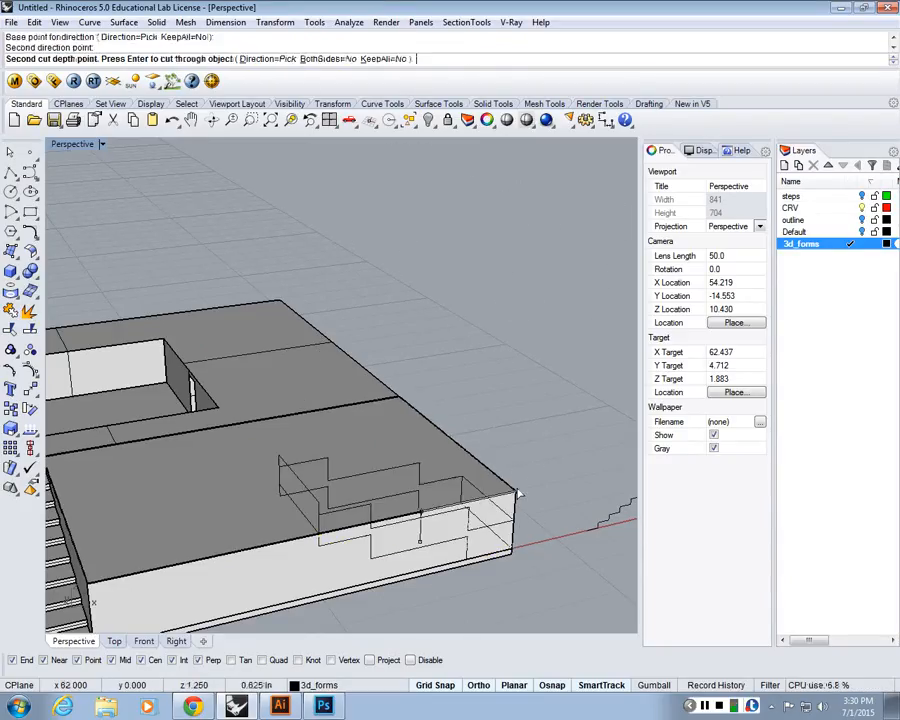
click(552, 388)
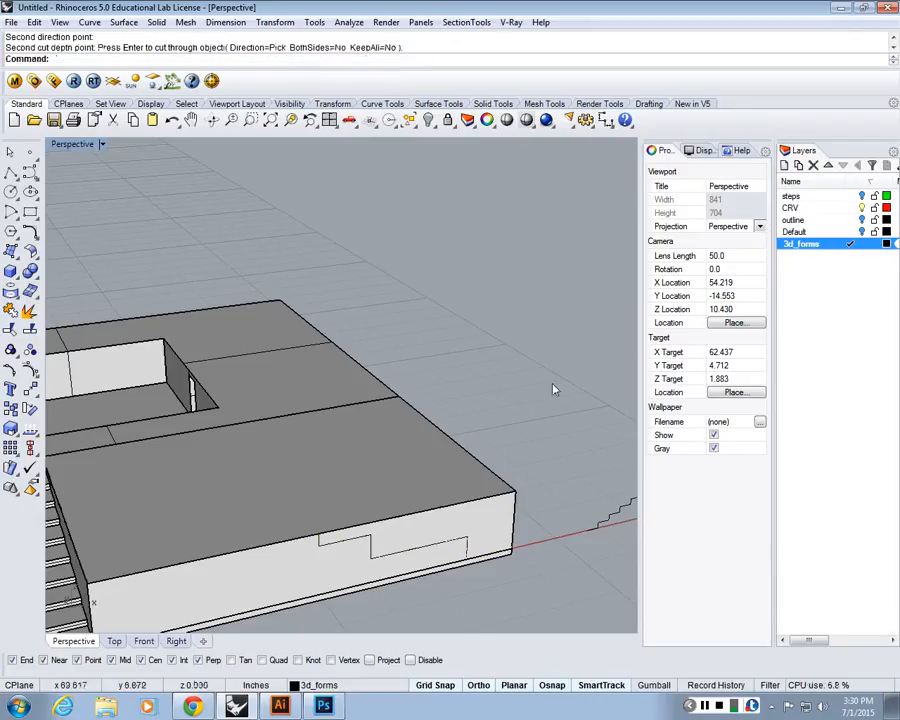
- Show the stepped curve's control points and move its upper end point about 0.25 in above the block's top edge
right_drag(548, 412, 505, 391)
click(294, 518)
click(294, 519)
click(334, 550)
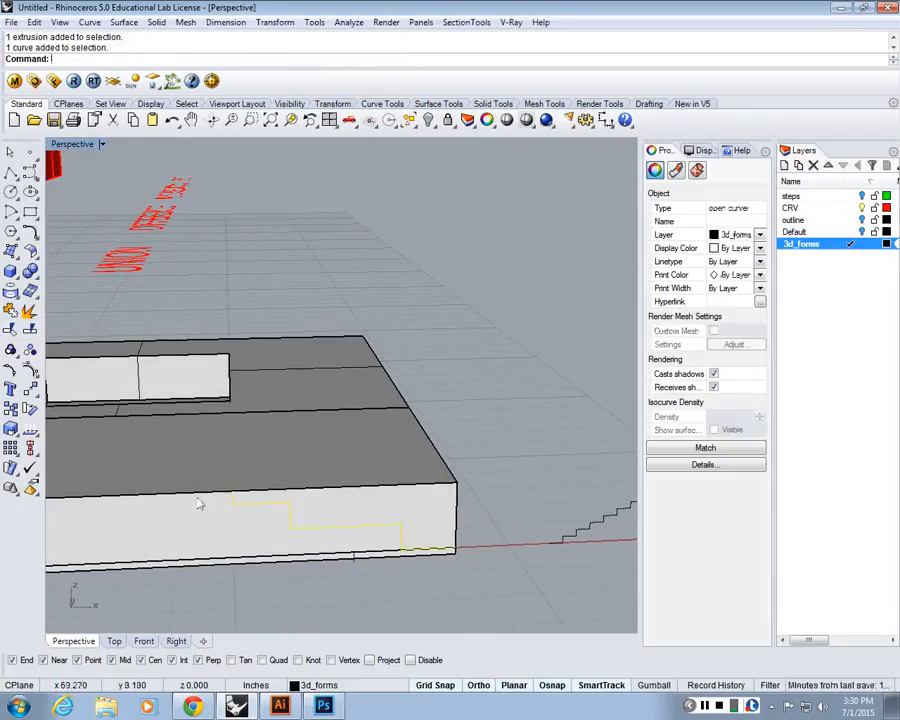
key(F10)
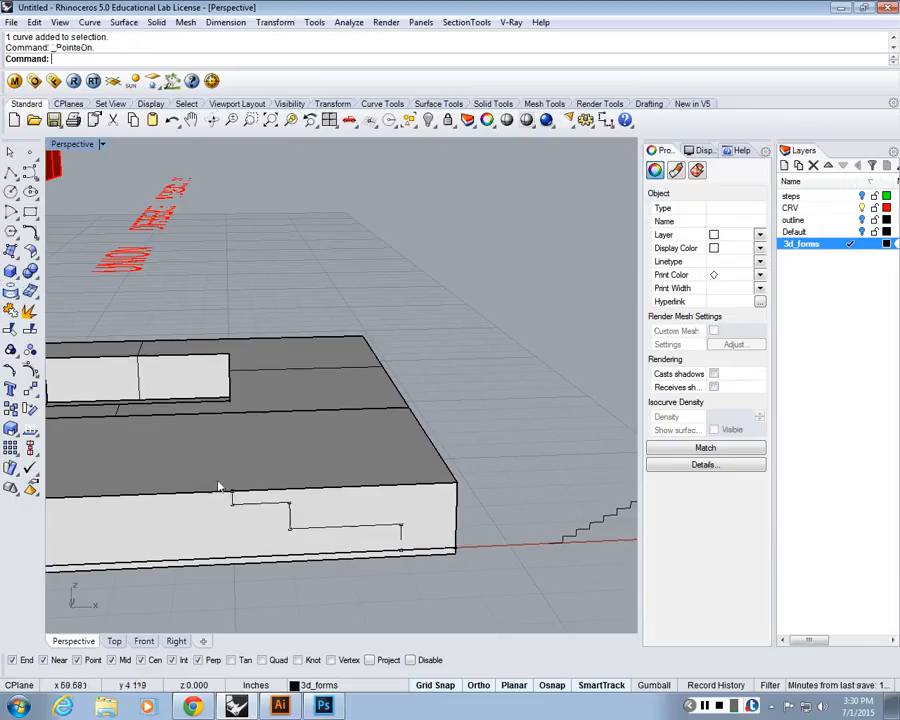
click(233, 496)
right_drag(235, 506, 240, 507)
text(m)
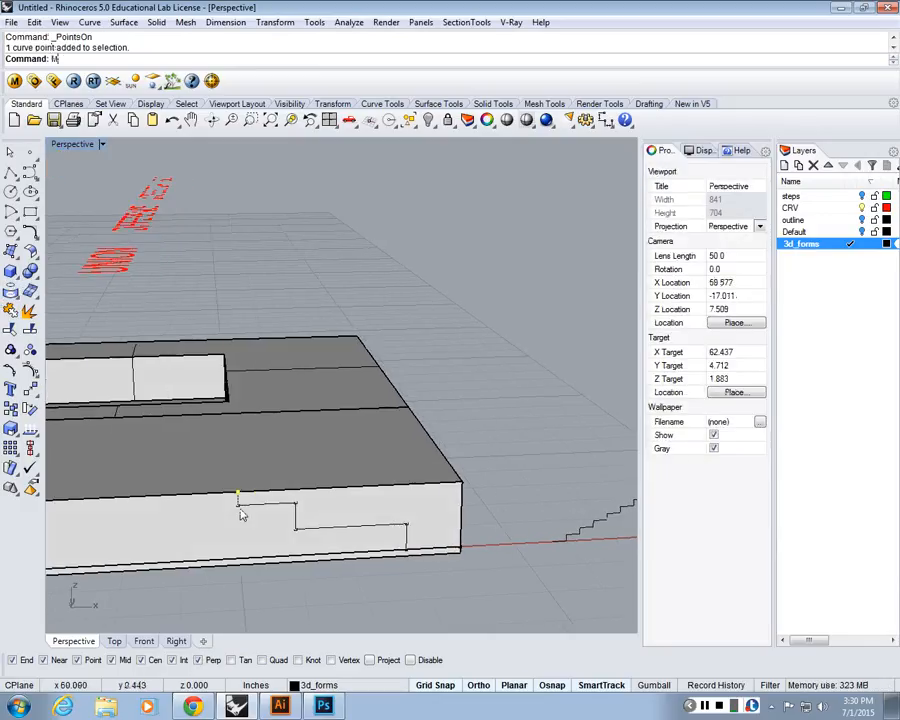
key(Return)
click(237, 493)
click(237, 480)
- Move the stepped curve's lower end point about 1 in outward past the block's front corner
drag(446, 577, 475, 526)
text(m)
key(Return)
click(446, 586)
click(470, 588)
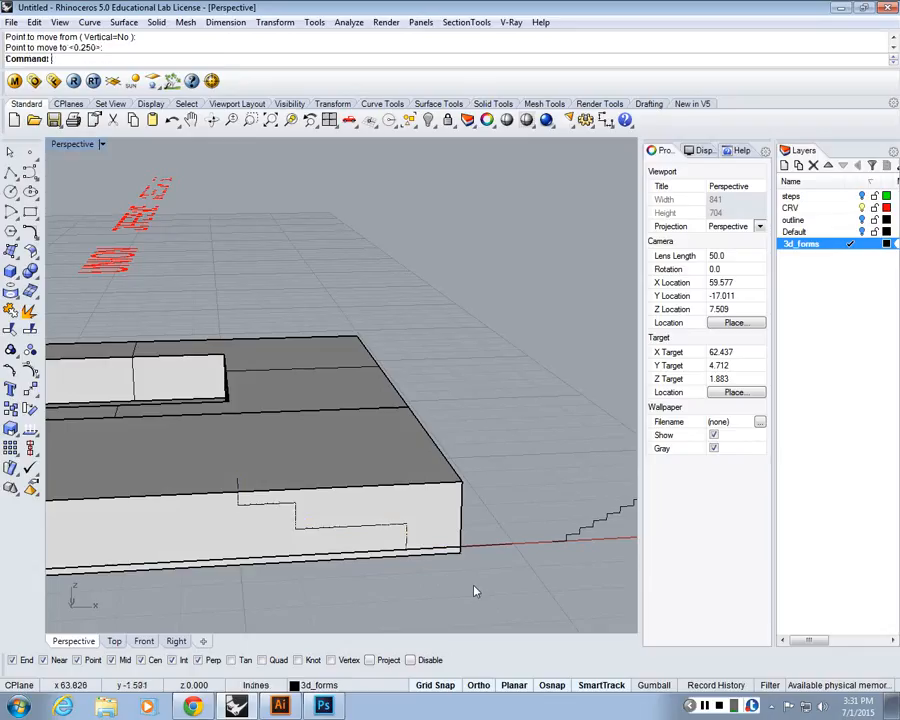
- Start a wire cut on the block with the extended stepped curve and place the first cut depth inside the block
mouse_move(460, 581)
right_down()
mouse_move(467, 514)
mouse_move(461, 565)
right_up()
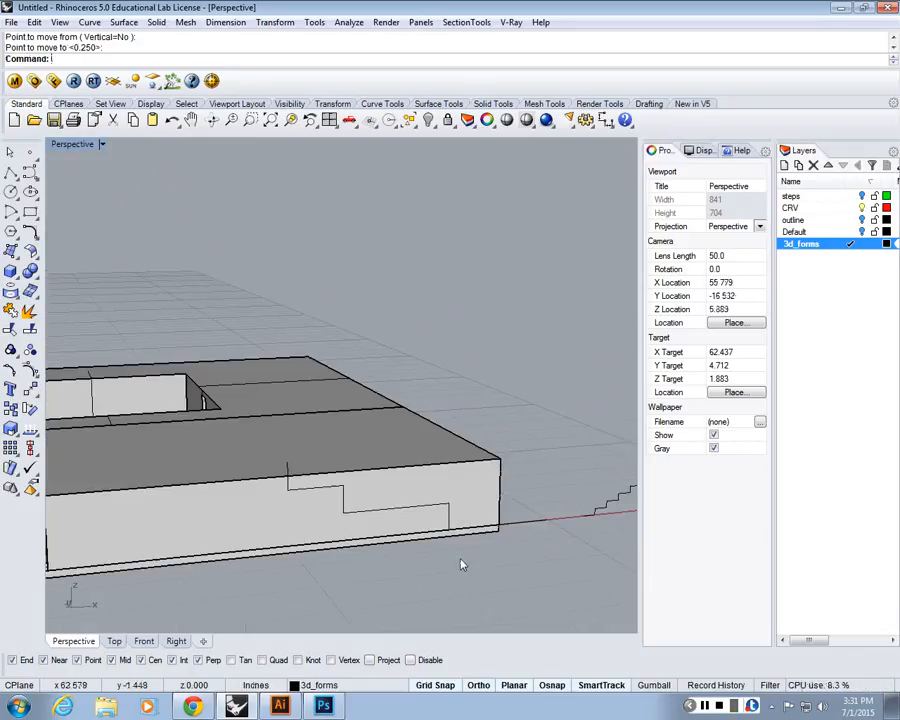
text(WireCut)
key(Return)
click(421, 507)
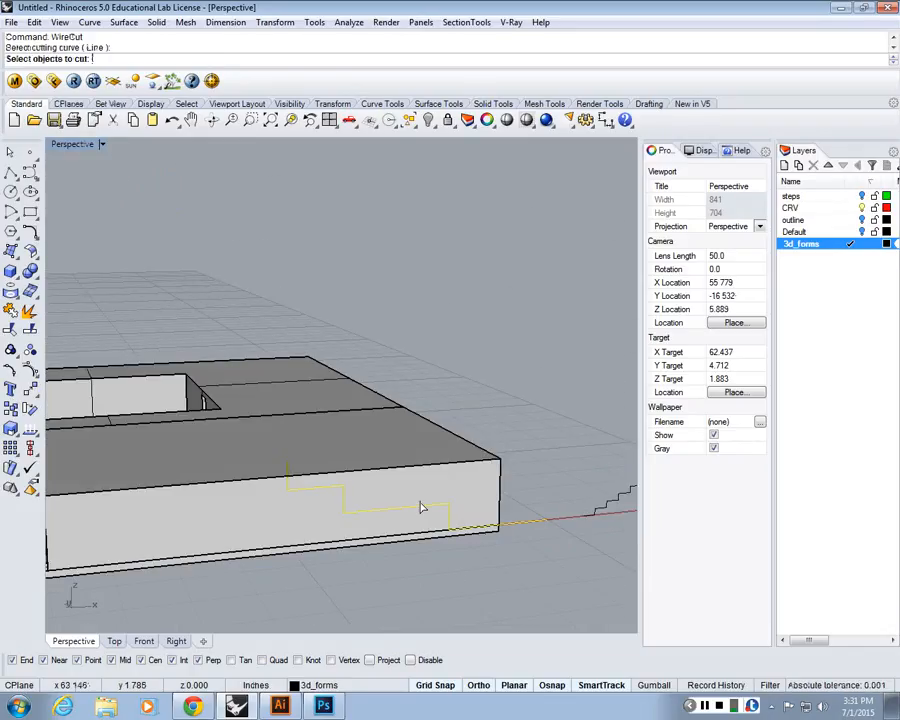
click(433, 476)
key(Return)
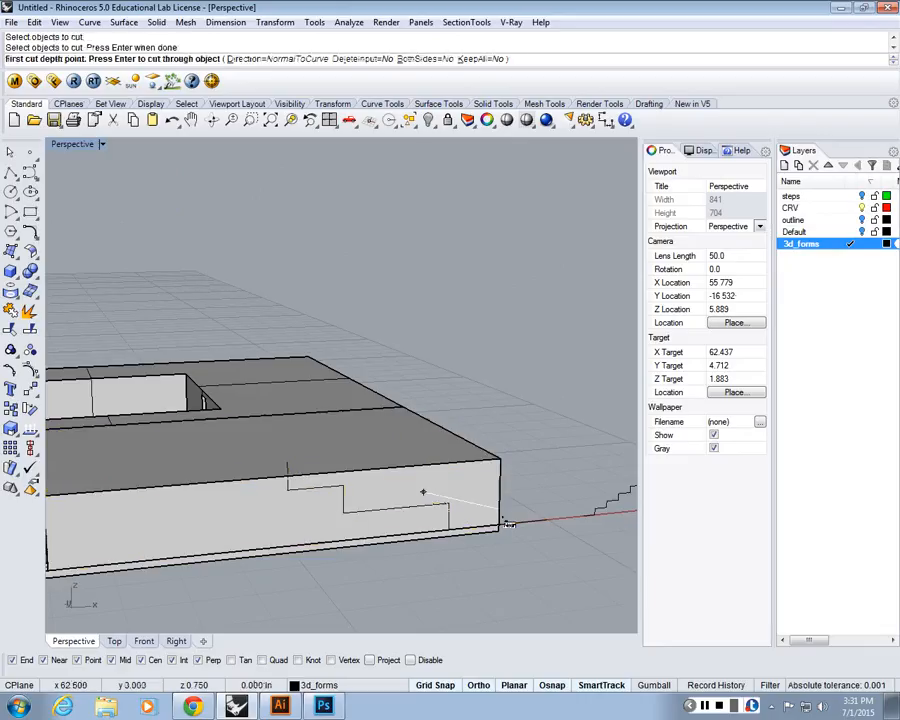
right_drag(434, 480, 524, 394)
click(481, 345)
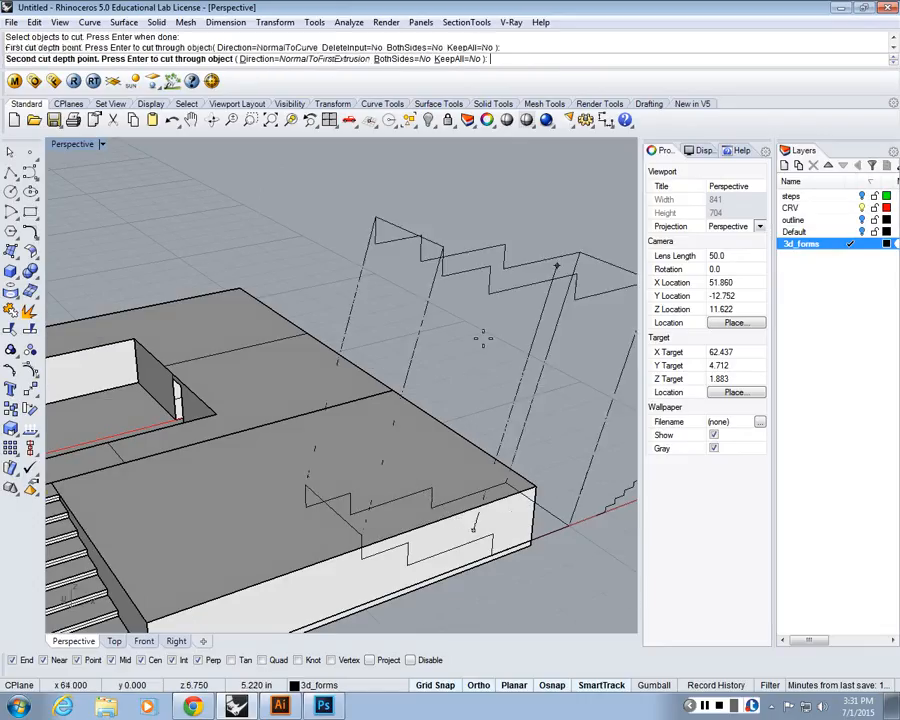
- Try to cut through the block in a second direction picked from the bottom to the top of its outer front edge
text(D)
key(Return)
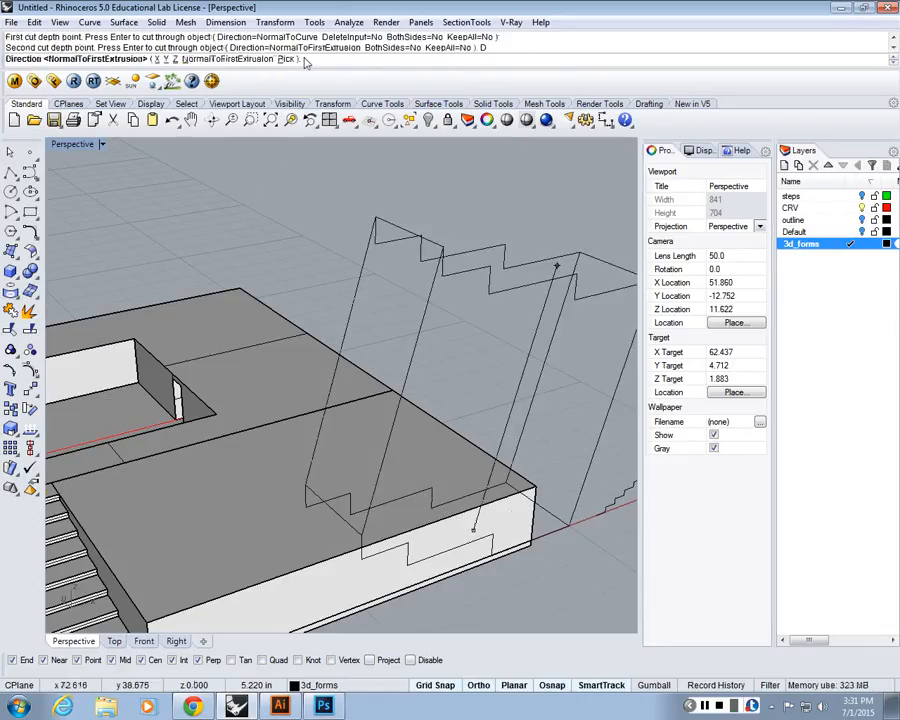
text(Pick)
key(Return)
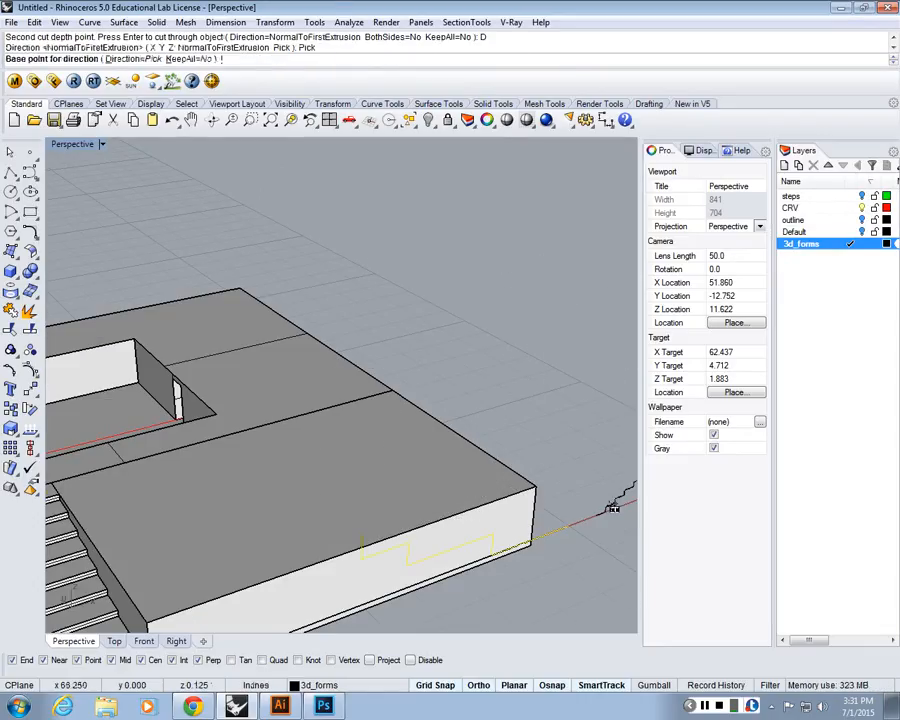
click(533, 541)
click(530, 485)
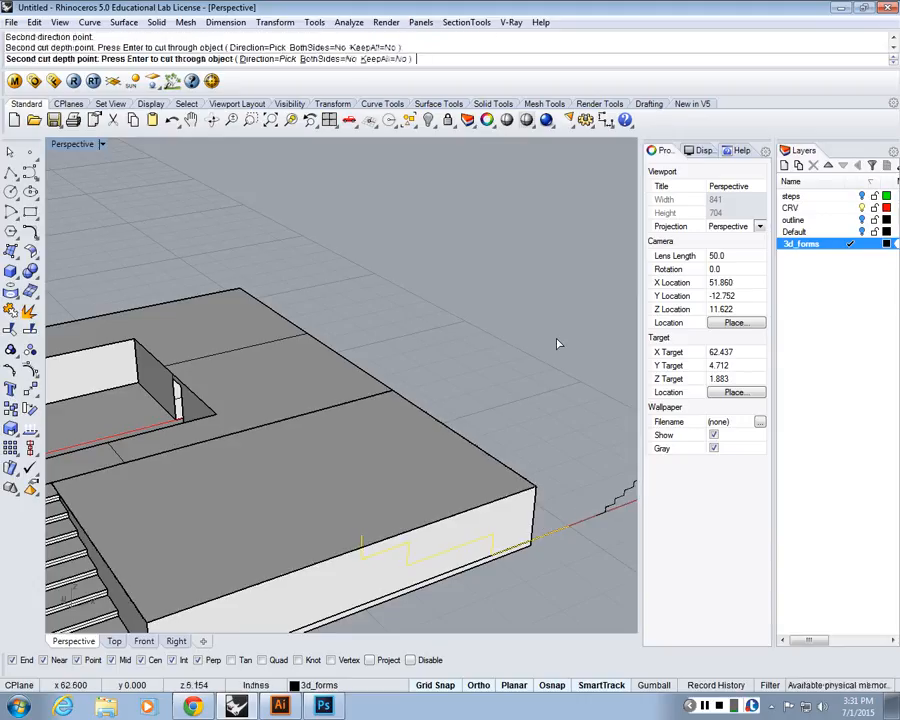
key(Return)
- Delete the extended stepped curve from the block's front face
right_drag(555, 419, 466, 423)
click(432, 599)
scroll(428, 530, down, 3)
key(Delete)
scroll(458, 599, down, 4)
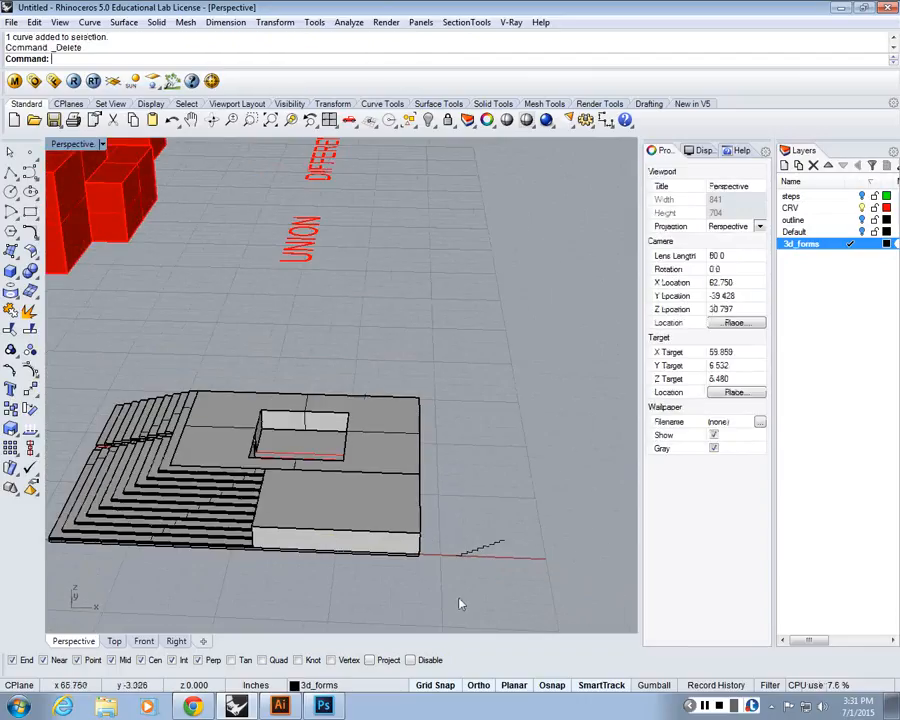
- Move the small stair polyline 4 in toward the block so its upper end meets the front face's outer vertical edge
scroll(466, 575, up, 4)
click(476, 555)
text(m)
key(Return)
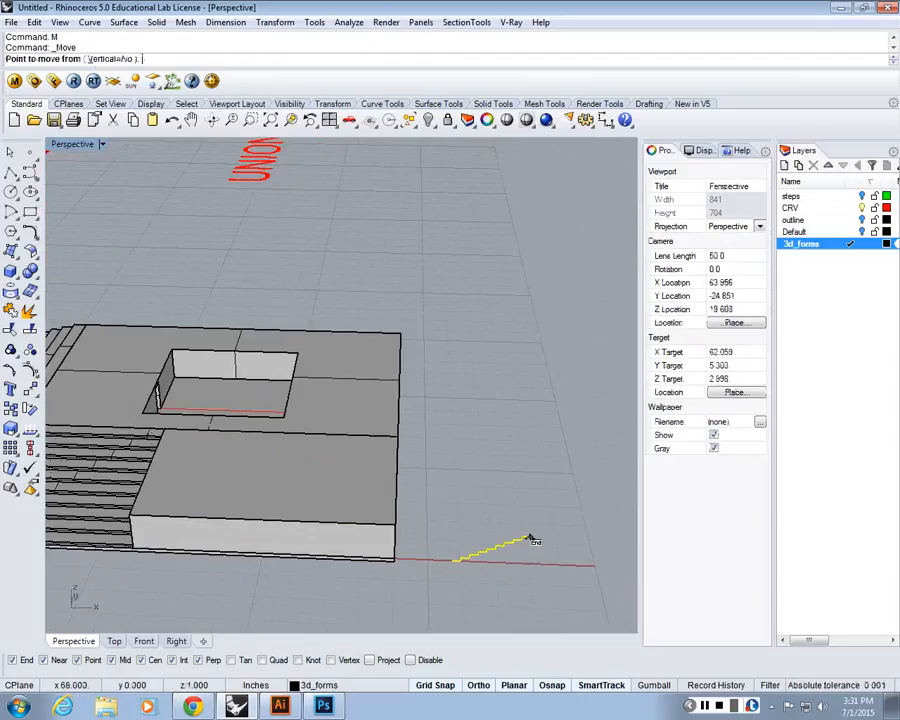
key(Escape)
text(m)
key(Return)
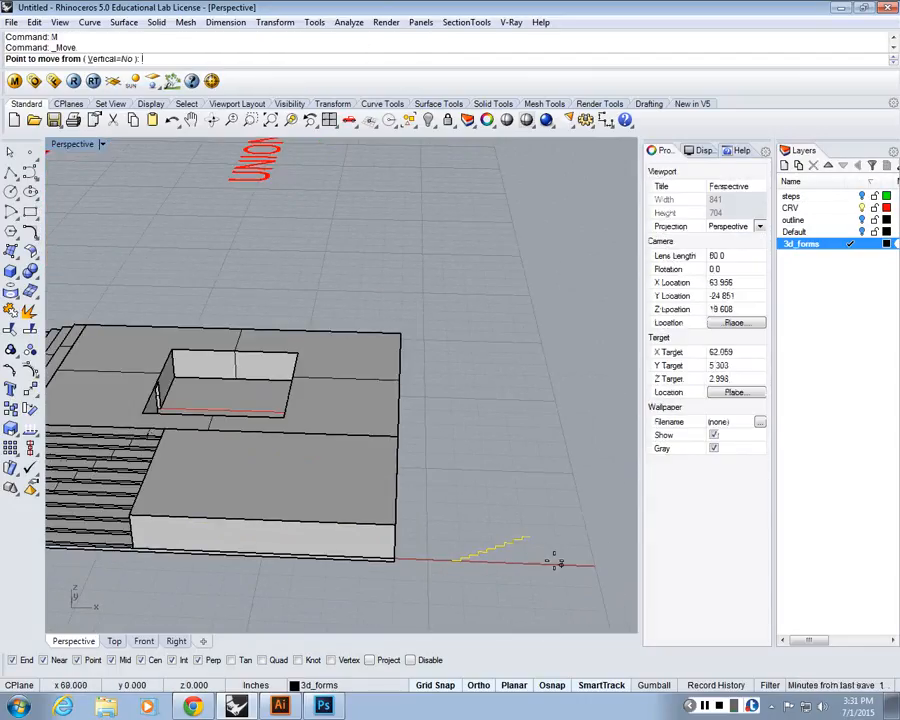
click(530, 537)
scroll(398, 528, up, 3)
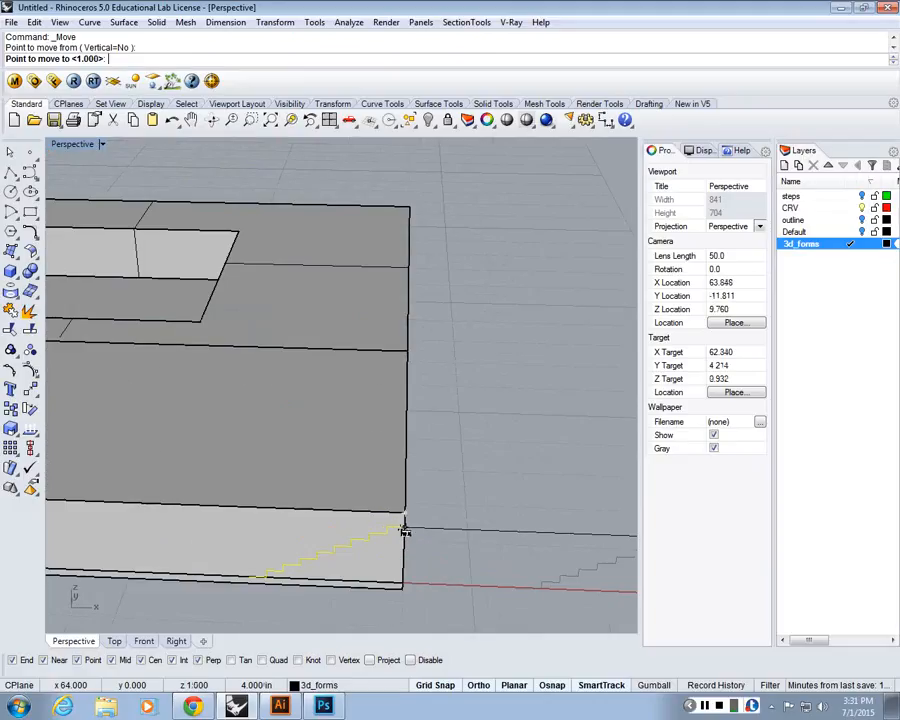
click(408, 532)
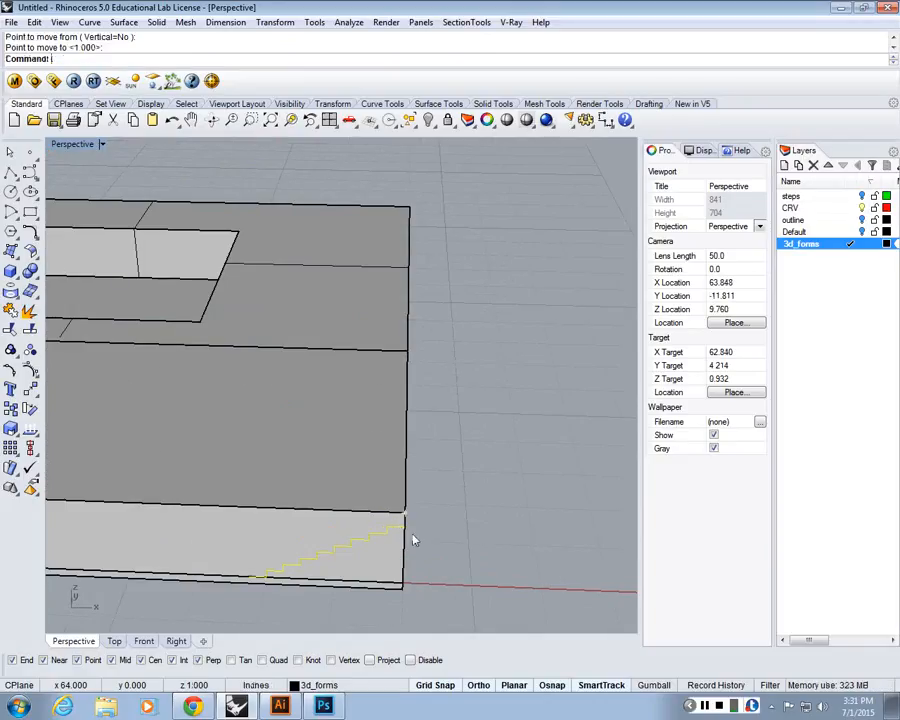
scroll(432, 514, down, 5)
key(Escape)
- Start a wire cut on the block with the small stair polyline and place the first cut depth inside the block
text(WireCut)
key(Return)
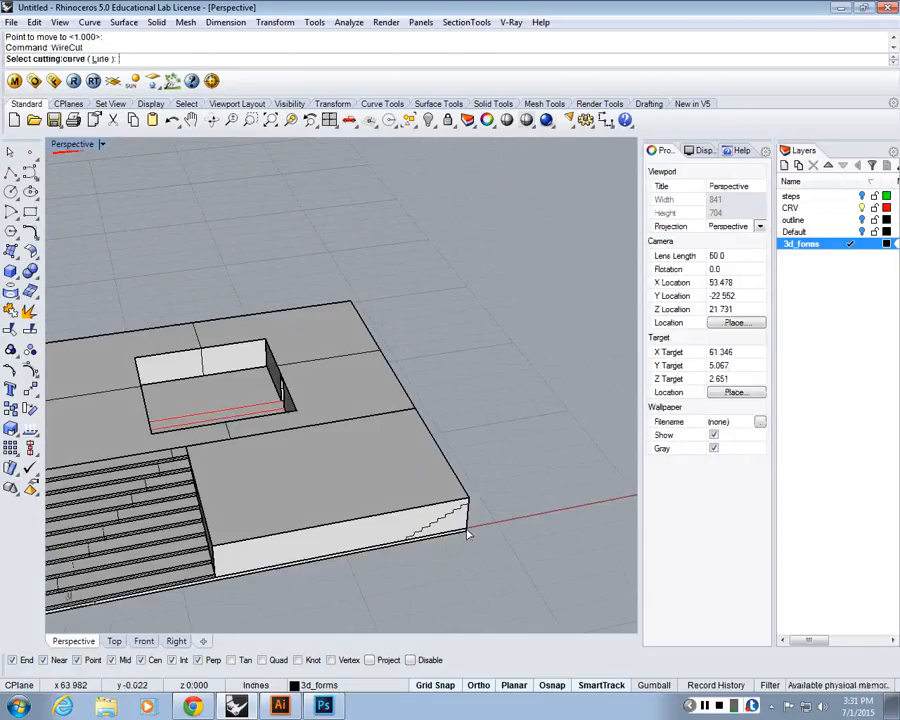
click(440, 520)
scroll(422, 522, up, 2)
click(424, 504)
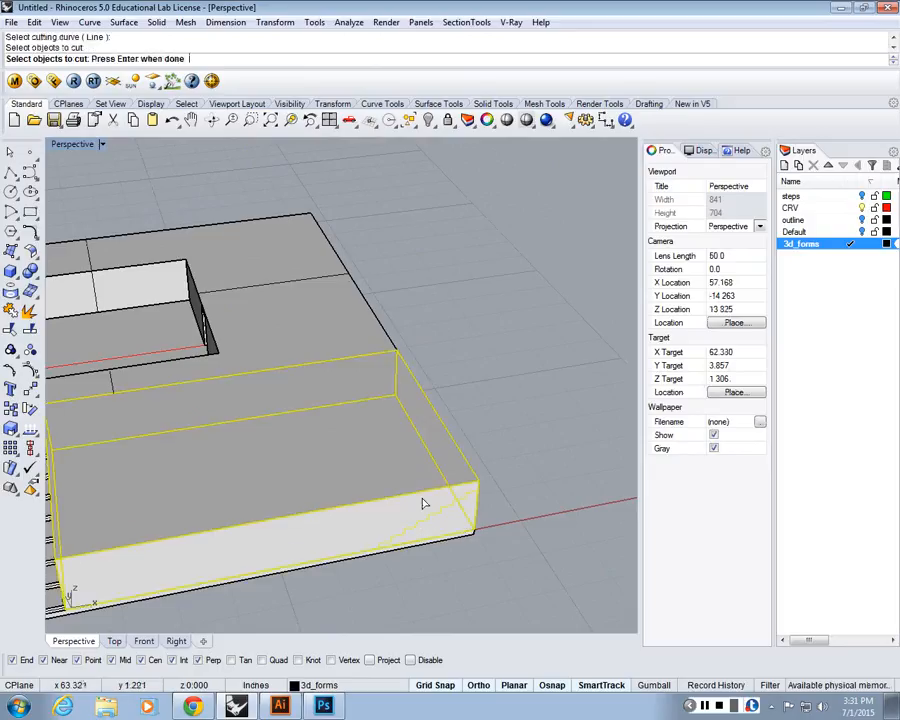
key(Return)
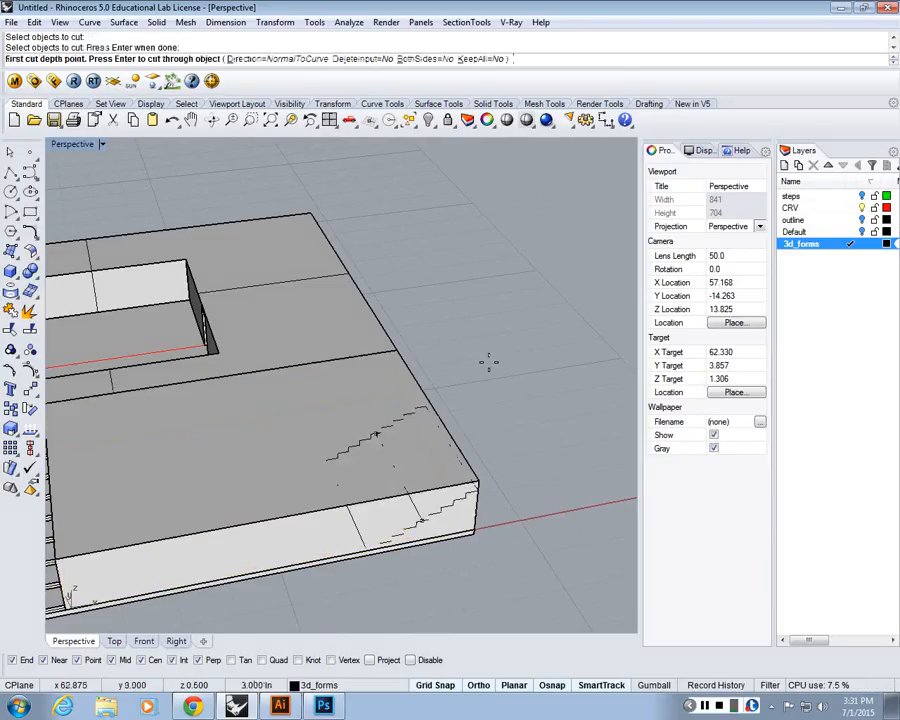
click(488, 372)
- Set the second cut direction by picking the lower and upper ends of the block's outer front vertical edge
text(D)
key(Return)
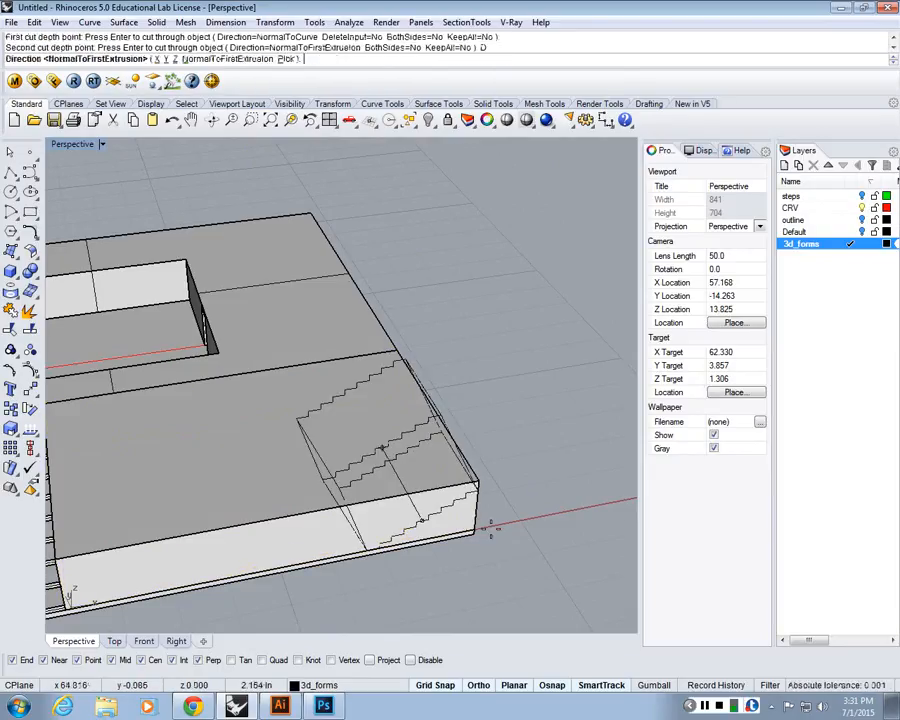
click(287, 59)
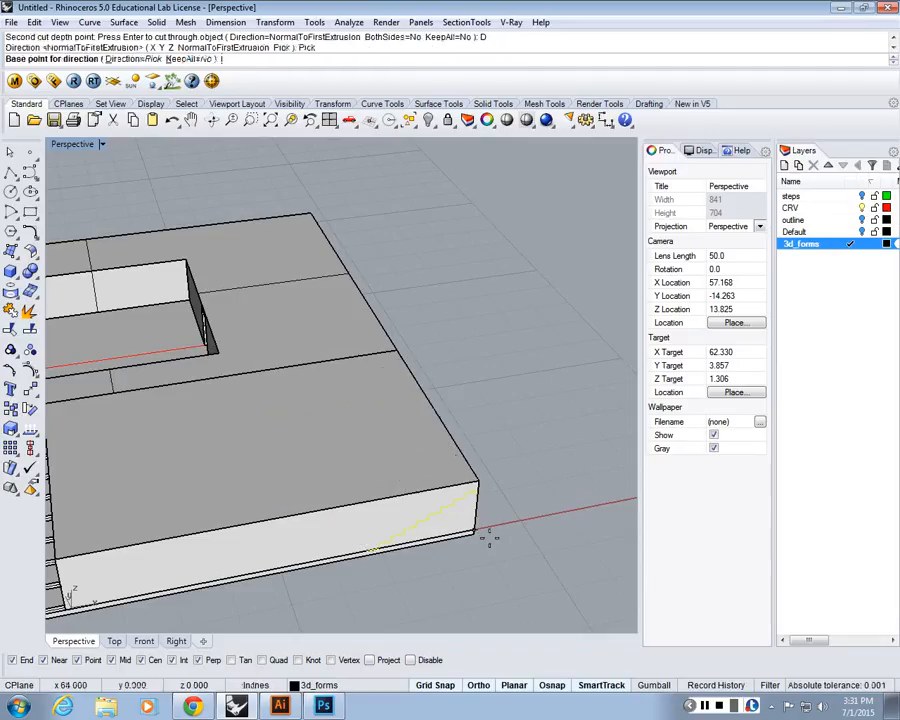
click(481, 527)
click(479, 478)
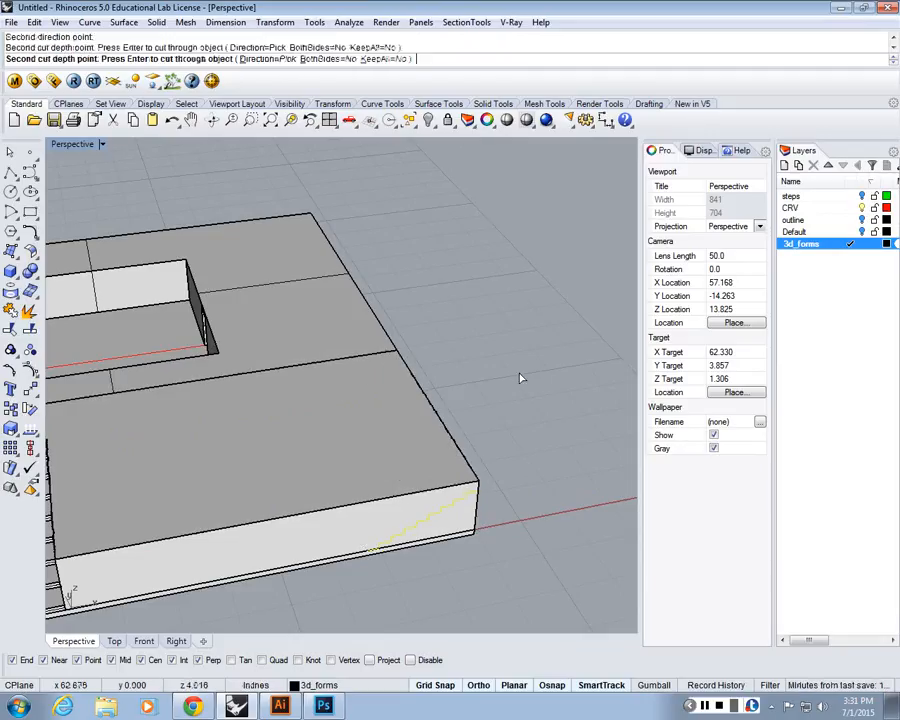
- Cut through the block to remove the stair-shaped piece at its corner, and undo that wire cut
key(Return)
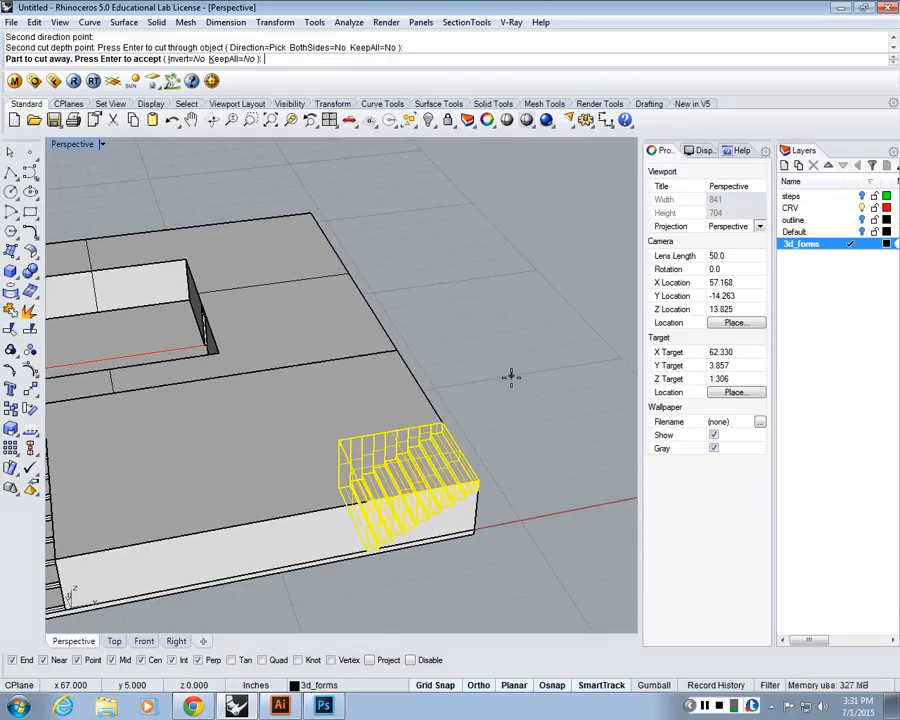
key(Return)
mouse_move(518, 460)
right_down()
mouse_move(498, 364)
mouse_move(522, 366)
mouse_move(516, 430)
mouse_move(534, 462)
right_up()
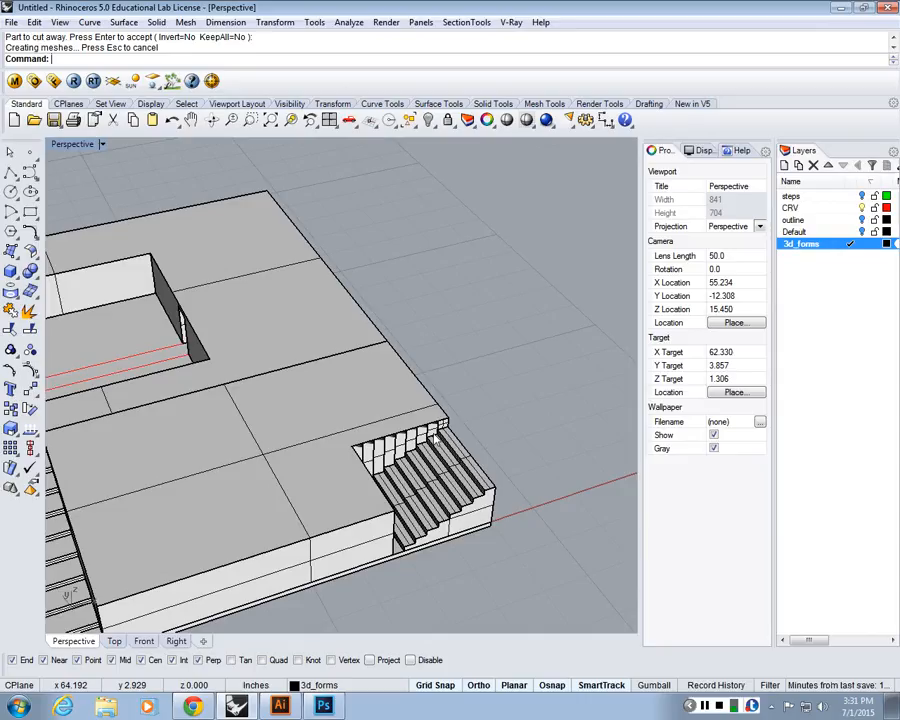
key(ctrl+z)
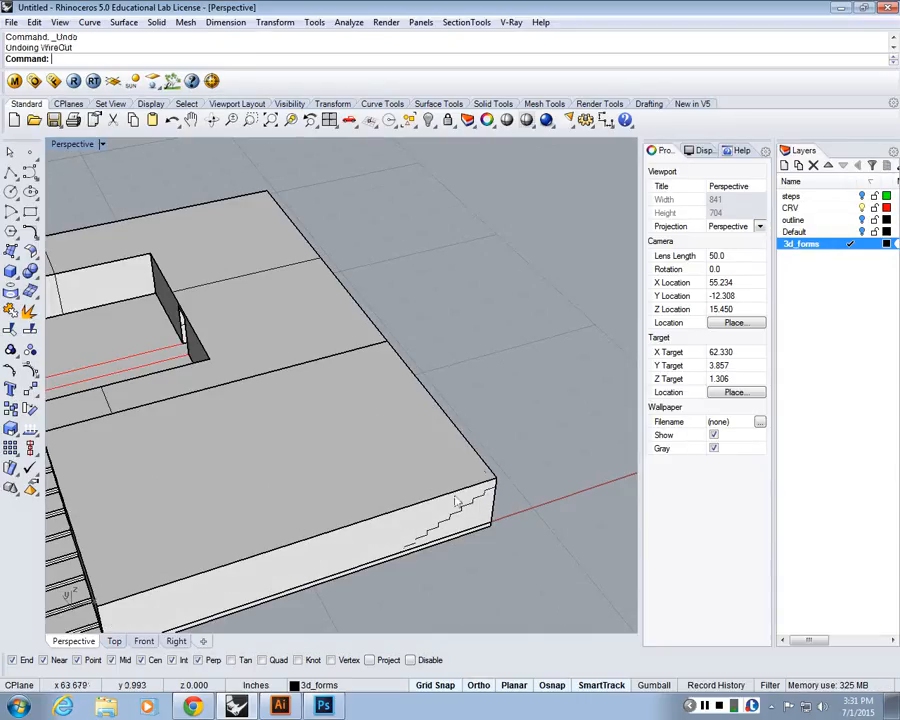
- Delete the small stair polyline lying on the block's front face
click(472, 505)
key(Delete)
key(Home)
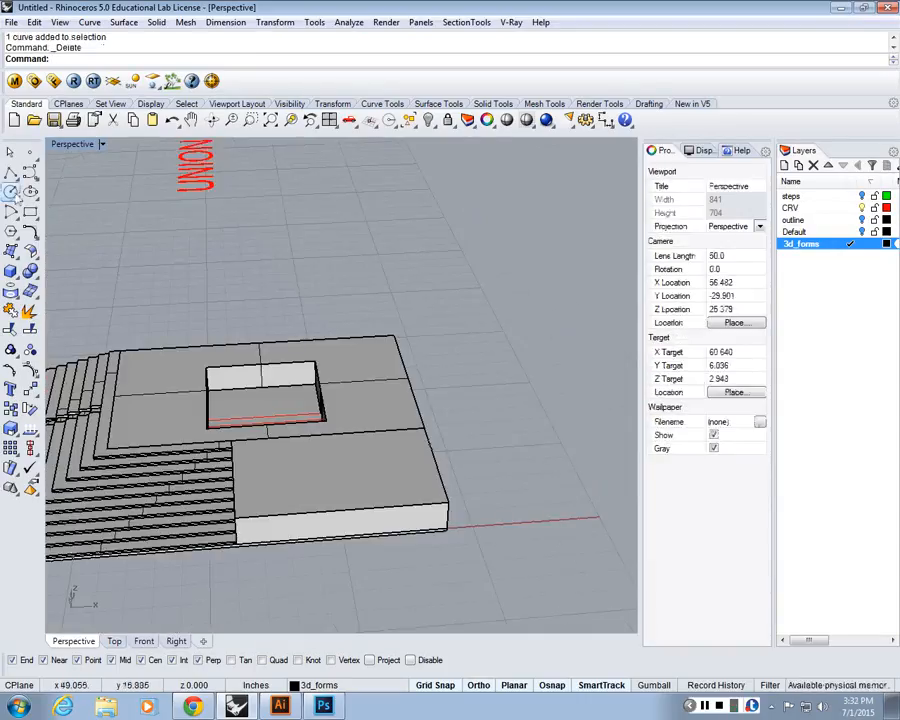
- Draw a single-segment polyline about 1 in long from the block's outer lower front corner along its bottom front edge
click(13, 177)
scroll(421, 474, up, 4)
right_drag(352, 595, 415, 567)
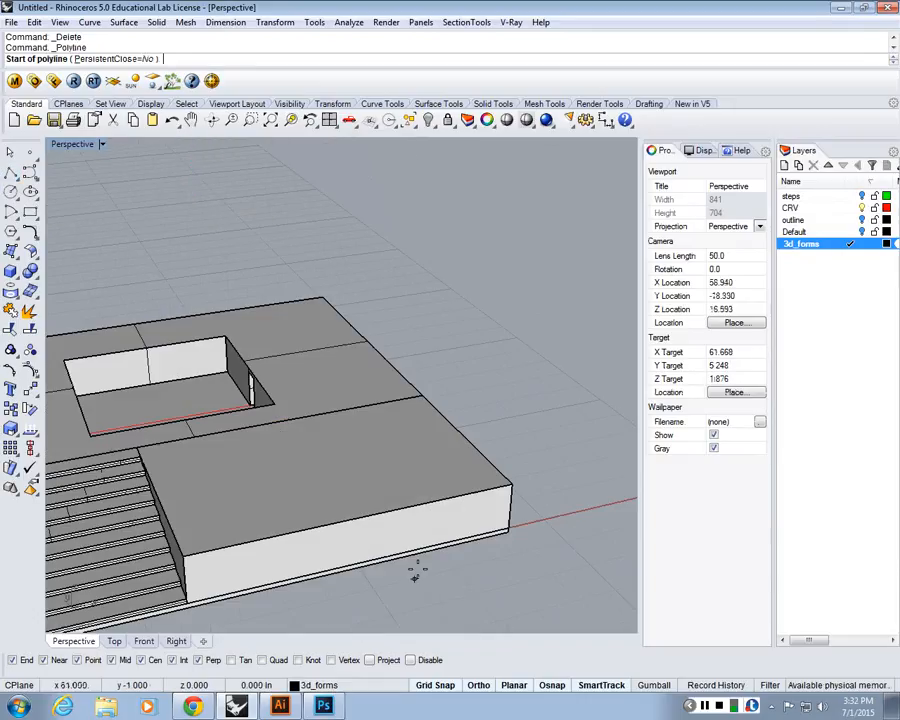
scroll(498, 533, up, 3)
click(512, 521)
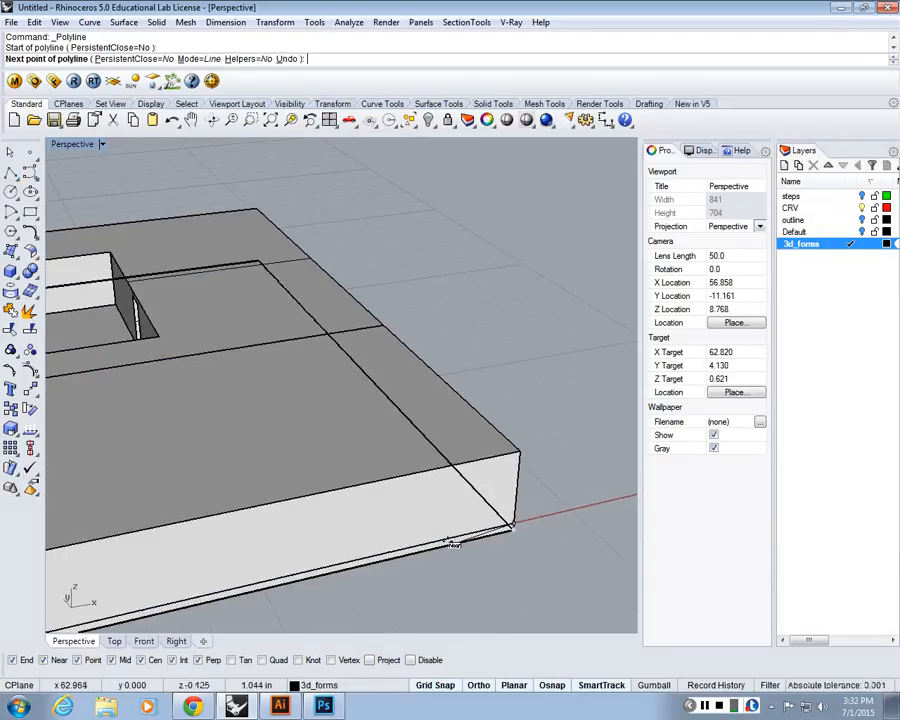
click(442, 539)
scroll(360, 561, down, 4)
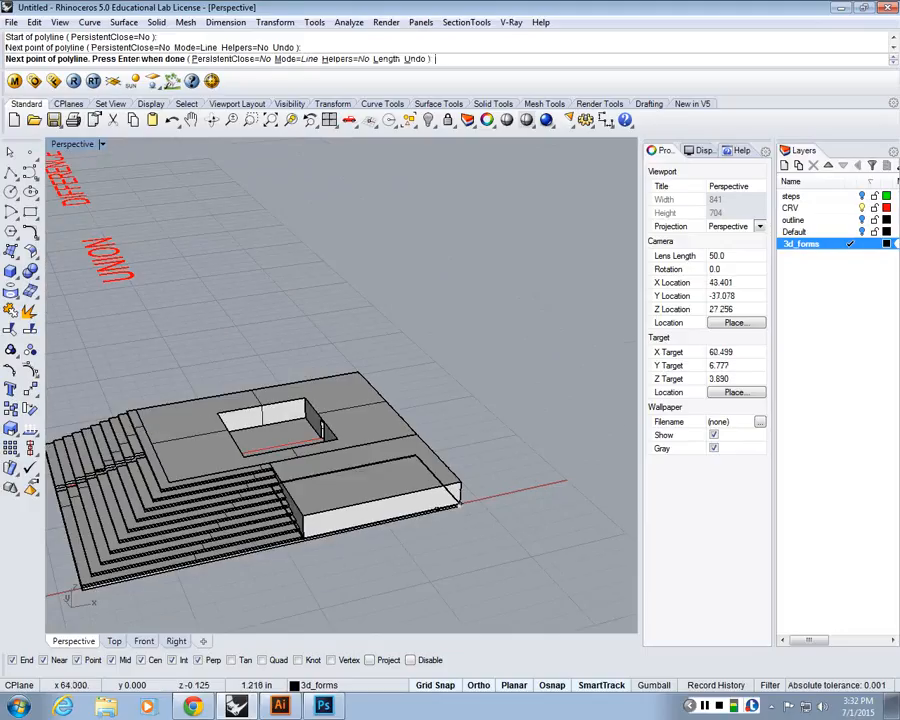
key(Return)
- Undo back past the small stair polyline's move and restore the previously deleted stepped polyline on the block's front
scroll(428, 510, up, 4)
key(ctrl+z)
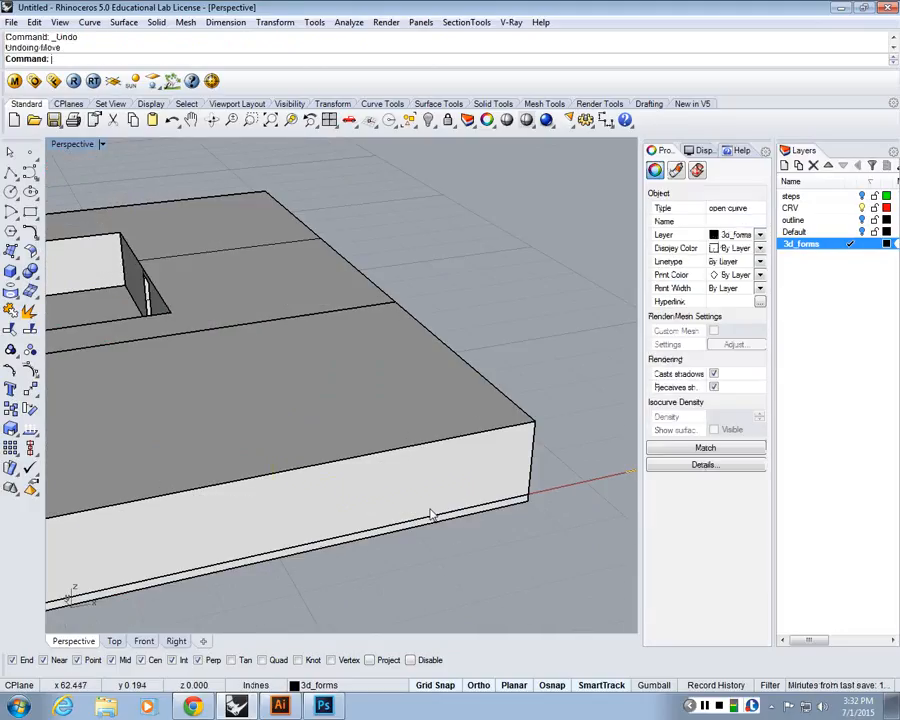
key(ctrl+z)
key(Escape)
- Align the stepped polyline's points in world Y only with SetPt, using the block's outer lower front corner as the location
click(472, 484)
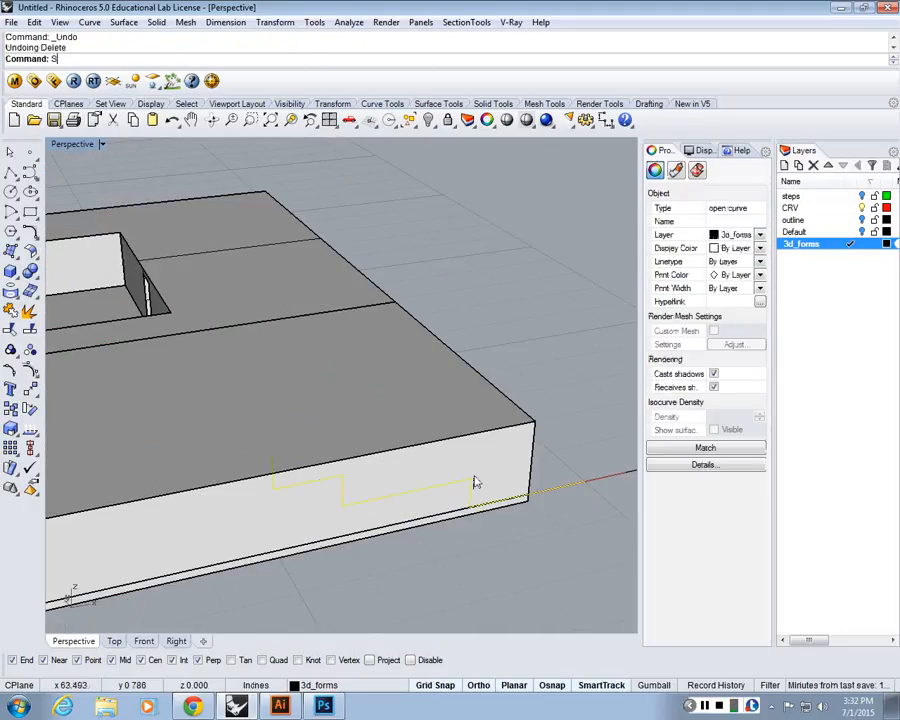
text(SetPt)
key(Return)
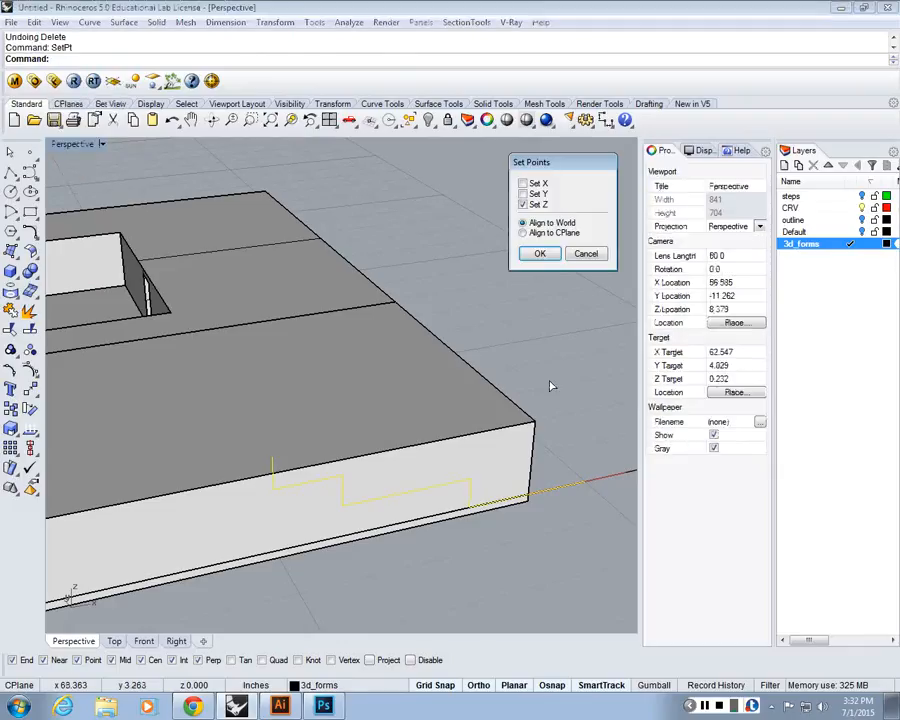
click(522, 194)
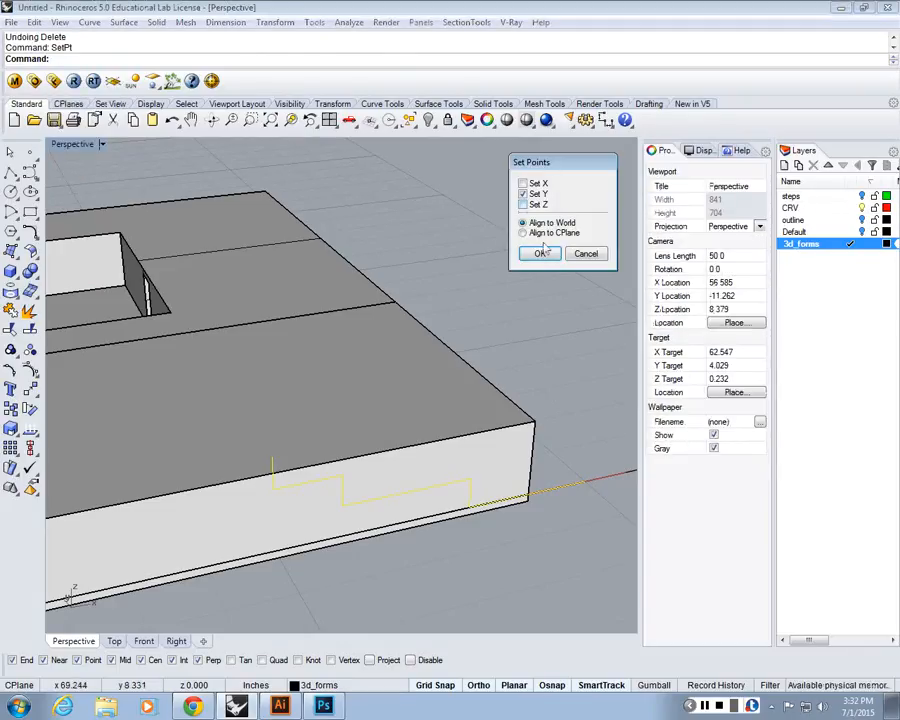
click(536, 253)
click(522, 498)
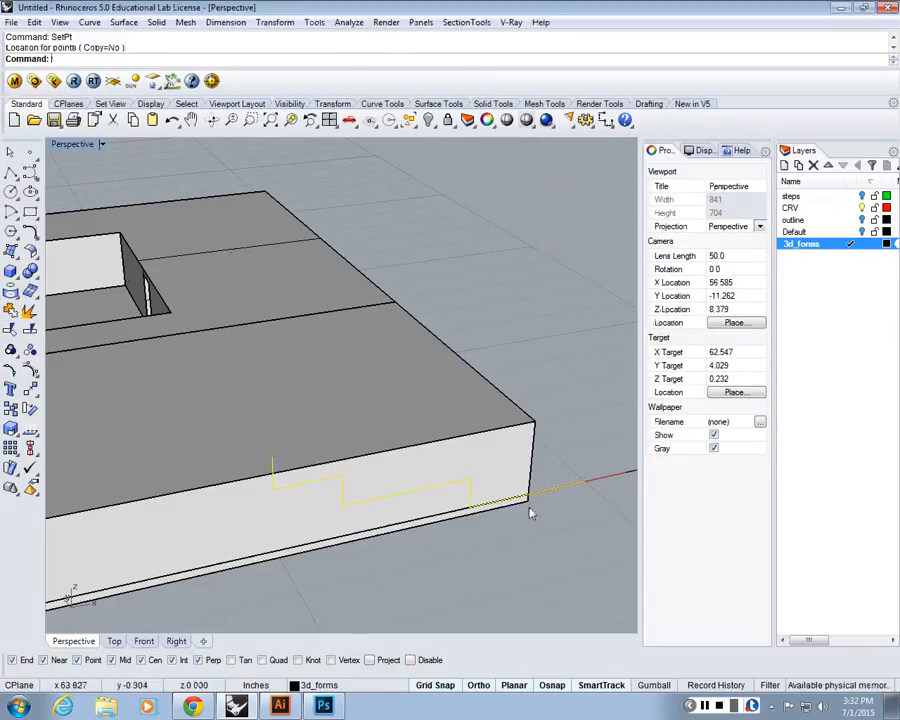
click(506, 528)
- Start a wire cut on the block with the stepped polyline and place the first cut depth about 2 in inside the block
right_drag(506, 528, 537, 545)
text(WireT)
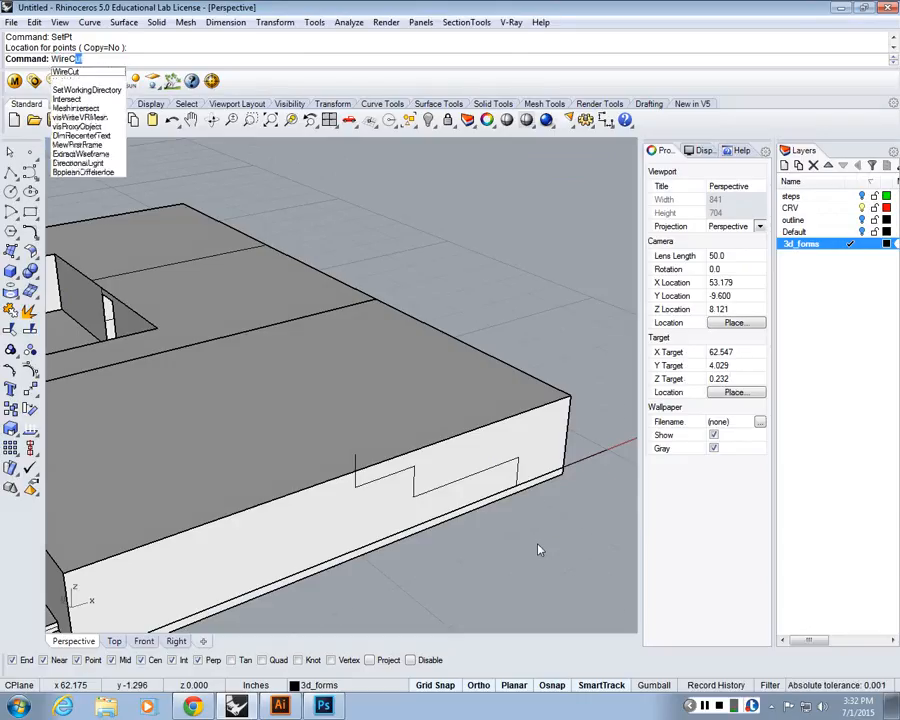
key(Return)
click(506, 461)
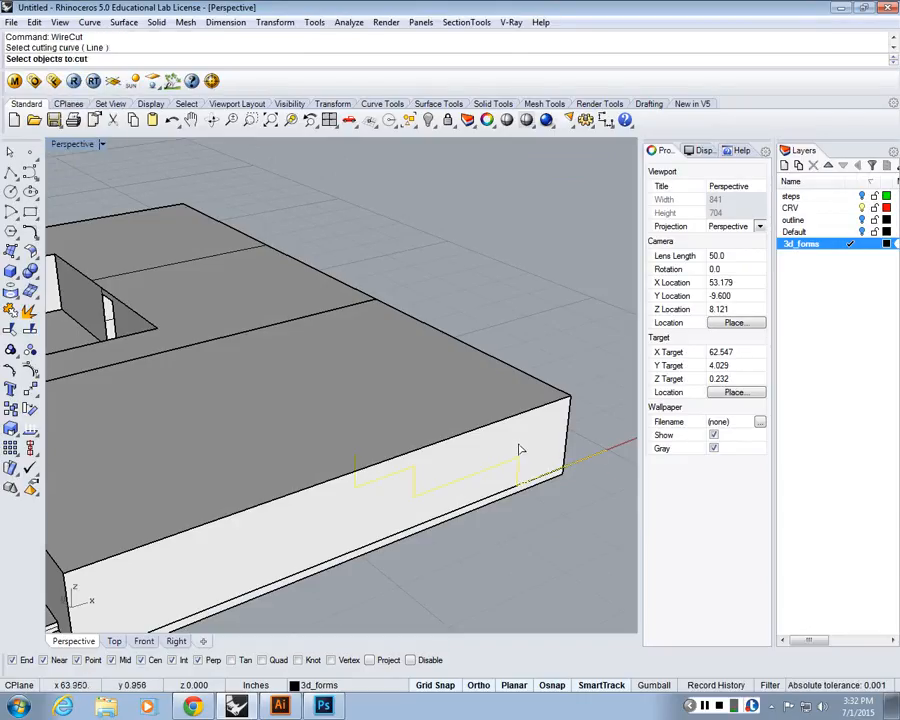
click(530, 420)
key(Return)
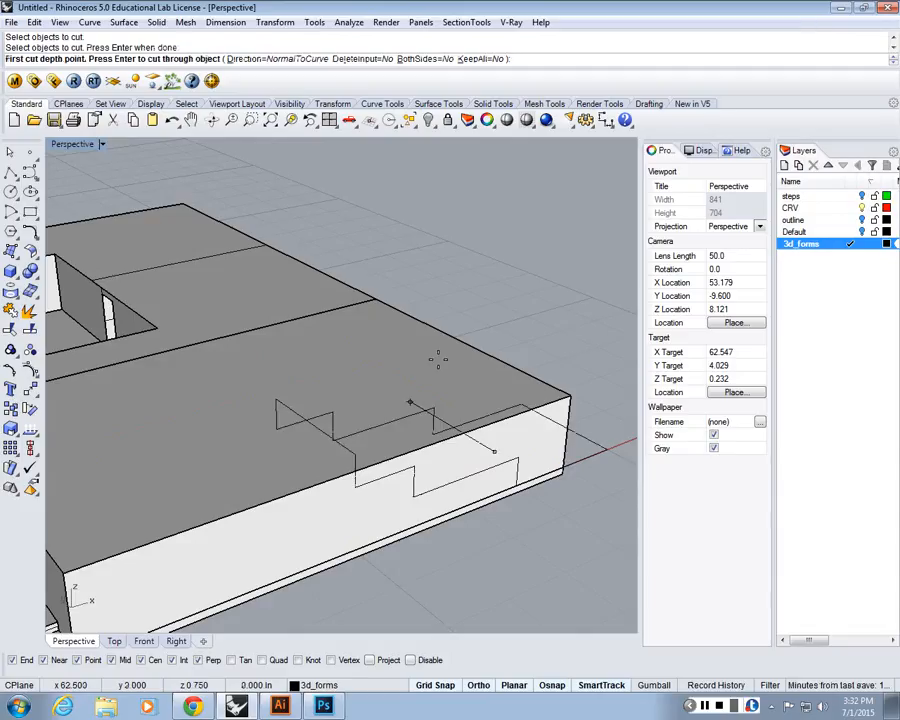
key(Return)
key(Return)
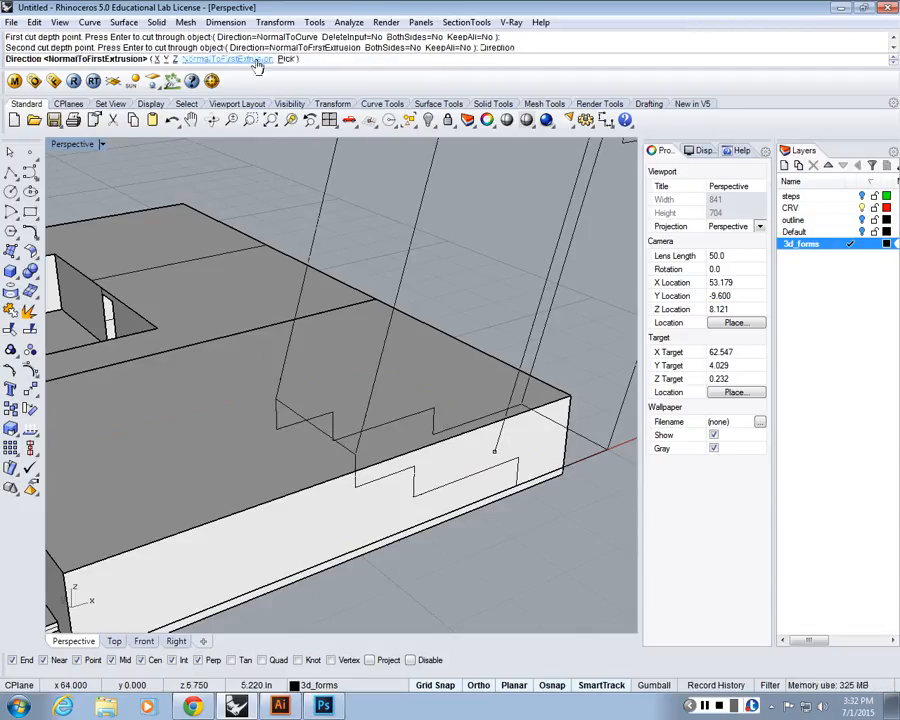
- Pick the ends of the block's outer front vertical edge as the second cut direction and cut away the stepped corner piece
click(287, 59)
click(562, 466)
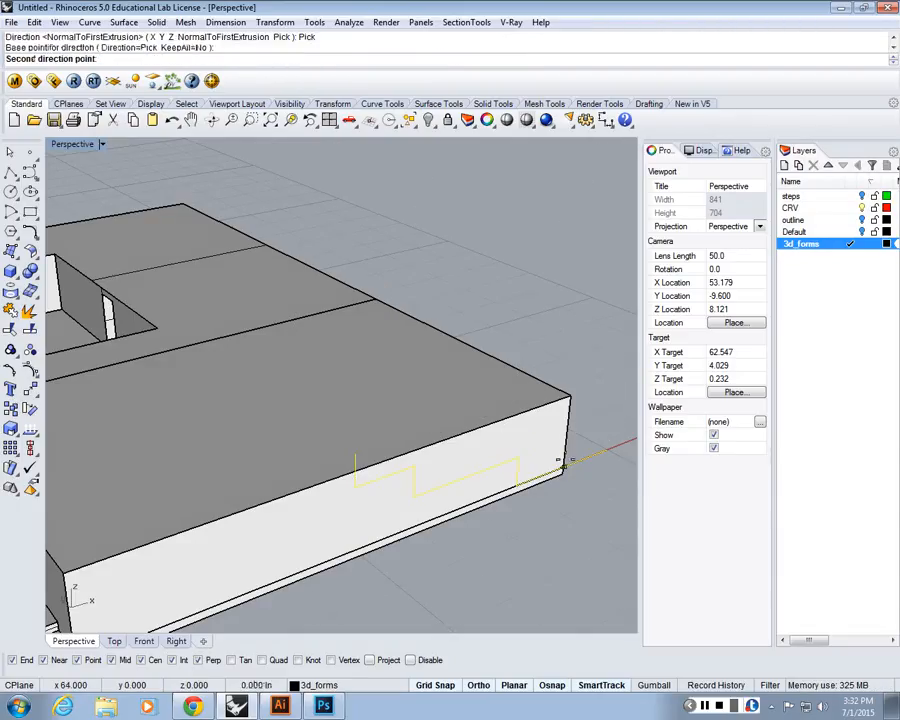
click(569, 404)
key(Return)
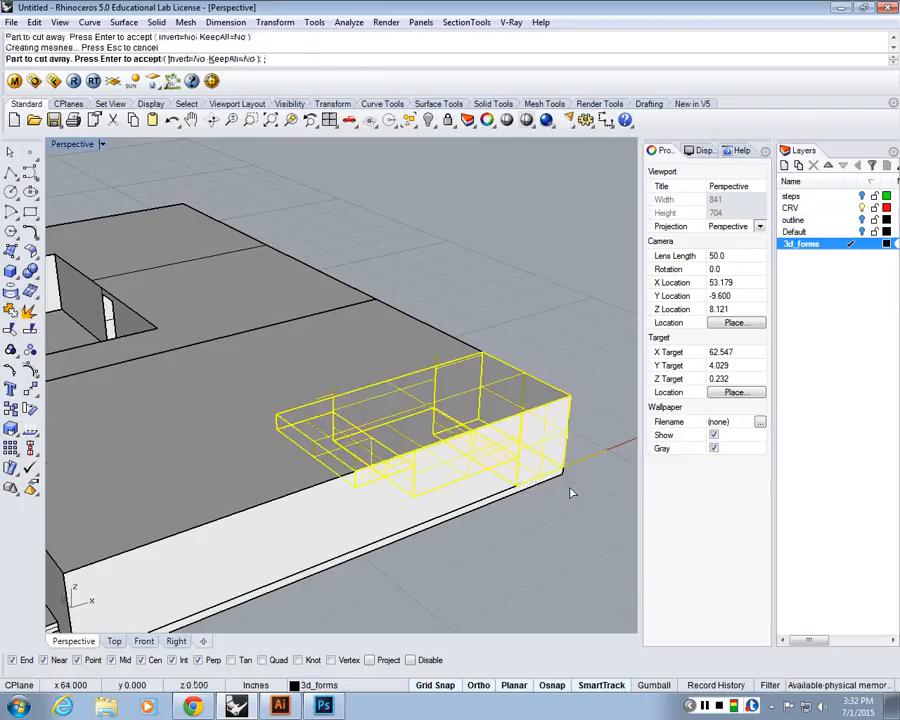
key(Return)
- Undo the wire cut of the stepped corner piece and clear the selection
right_drag(565, 494, 533, 516)
key(ctrl+z)
click(494, 466)
key(Return)
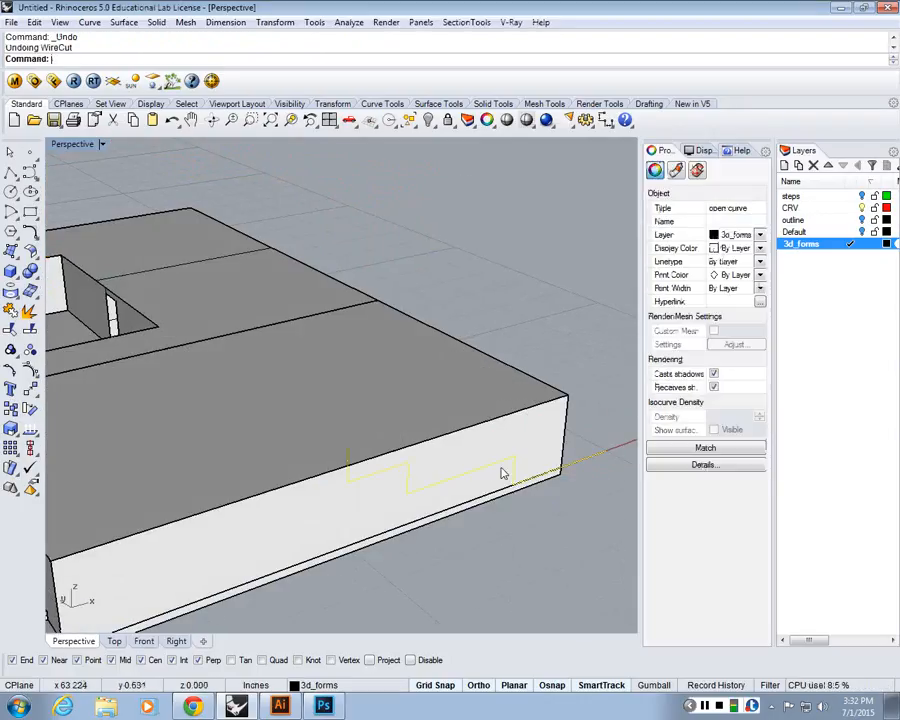
key(Escape)
click(503, 480)
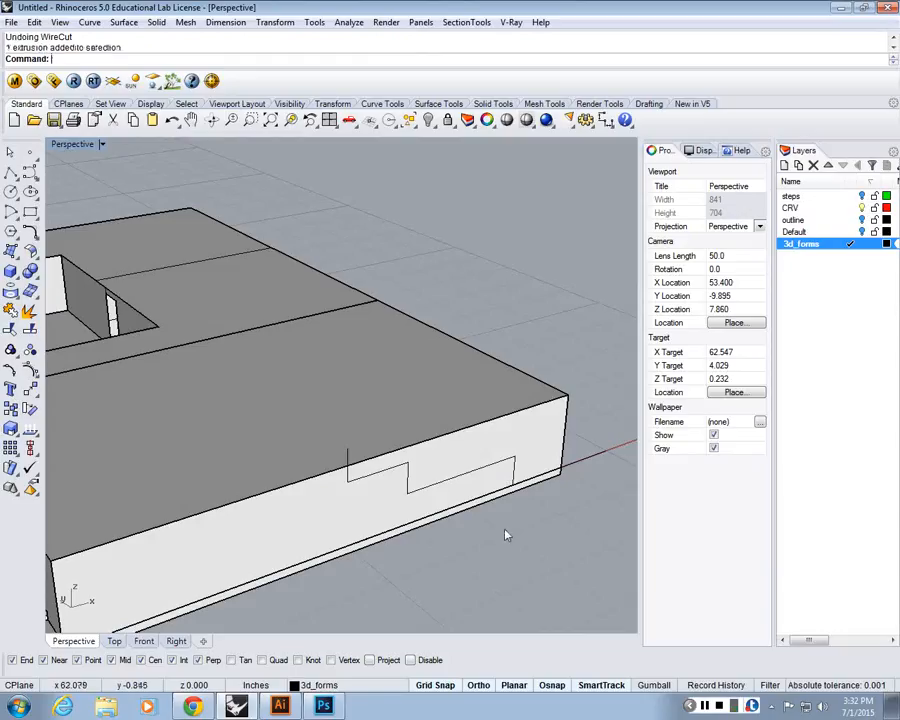
- Restart the wire cut on the block with the stepped polyline and set the first cut depth to 2 in
key(Up)
key(Return)
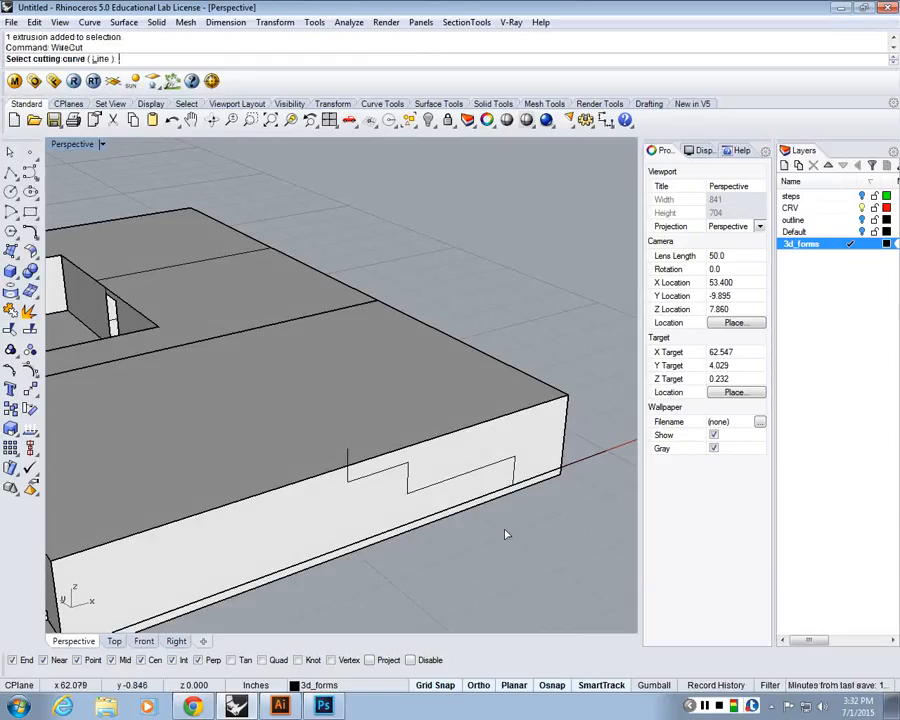
click(347, 462)
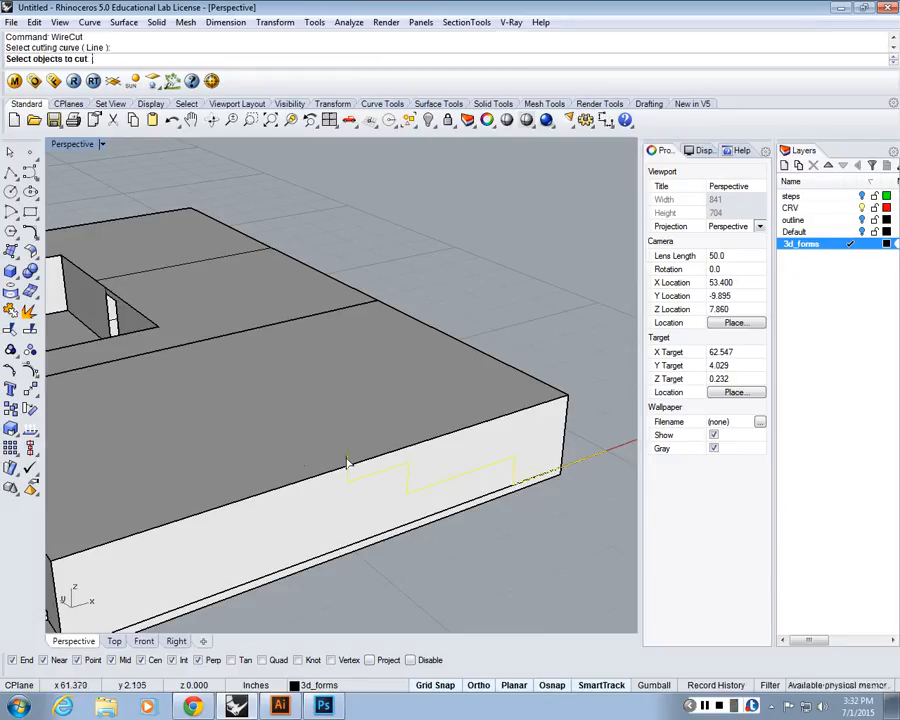
click(476, 440)
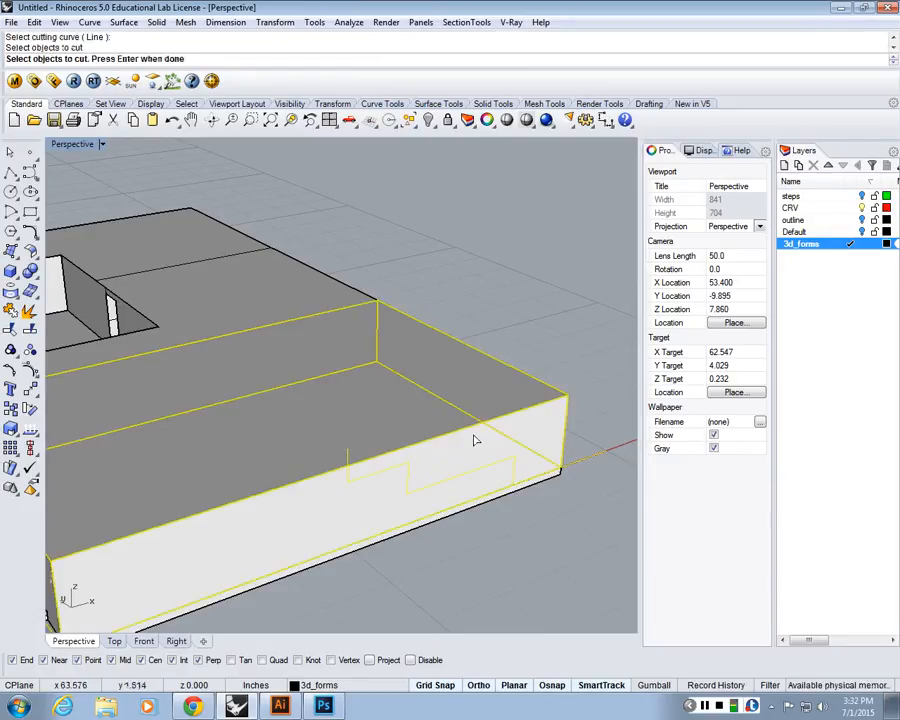
key(Return)
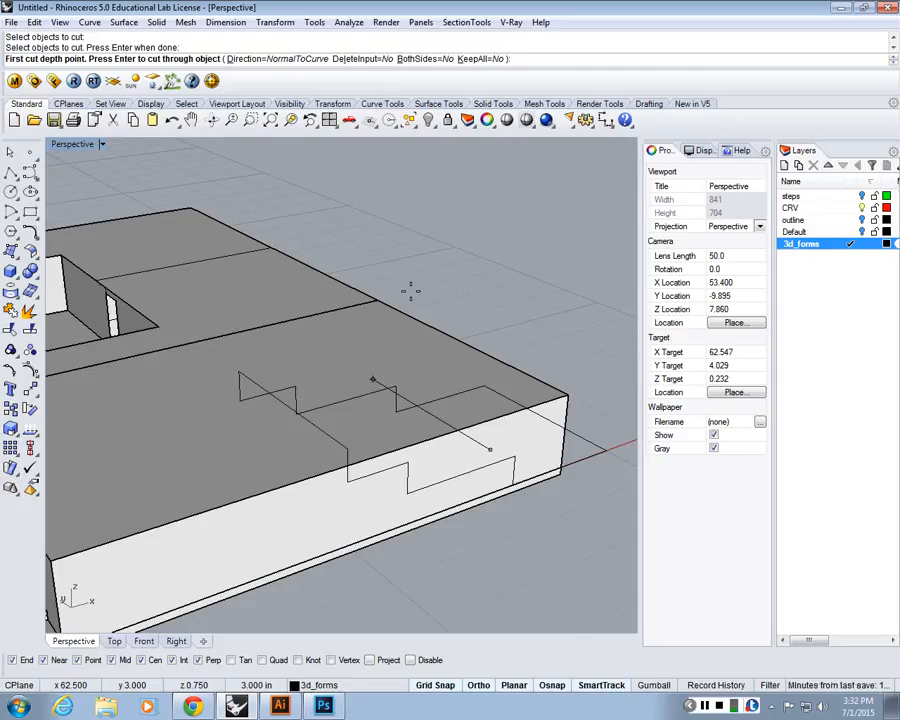
text(2)
key(Return)
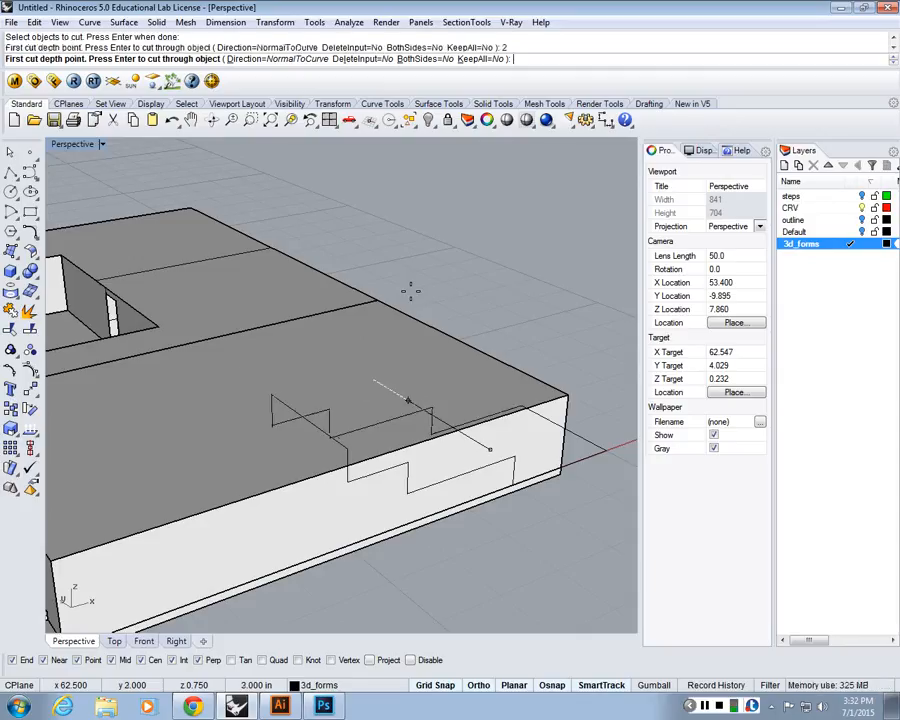
click(409, 290)
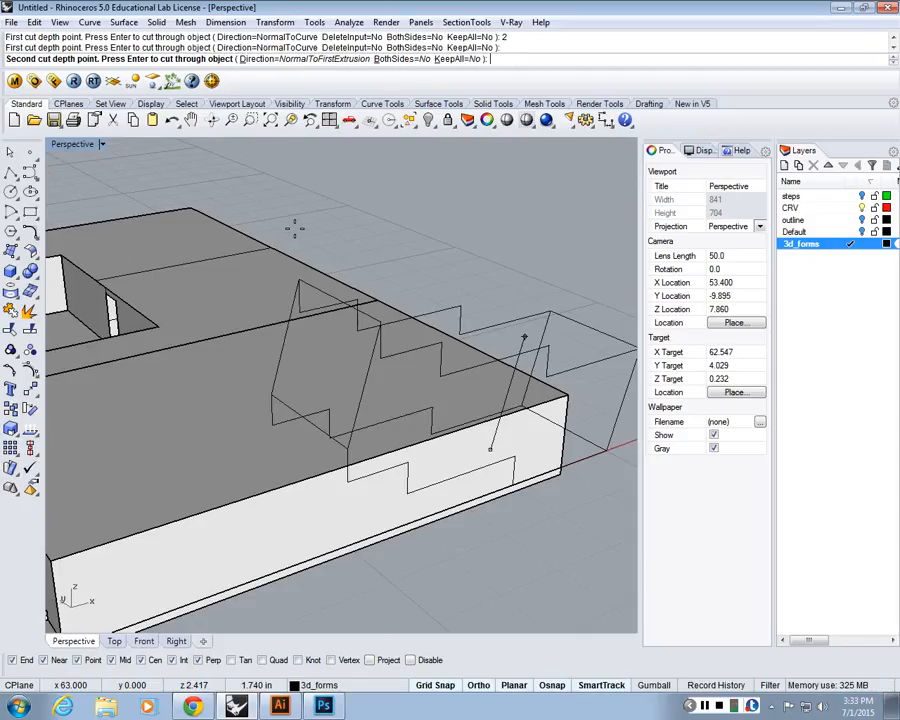
- Try to complete the cut through the block with the second cut direction set to Z
click(258, 58)
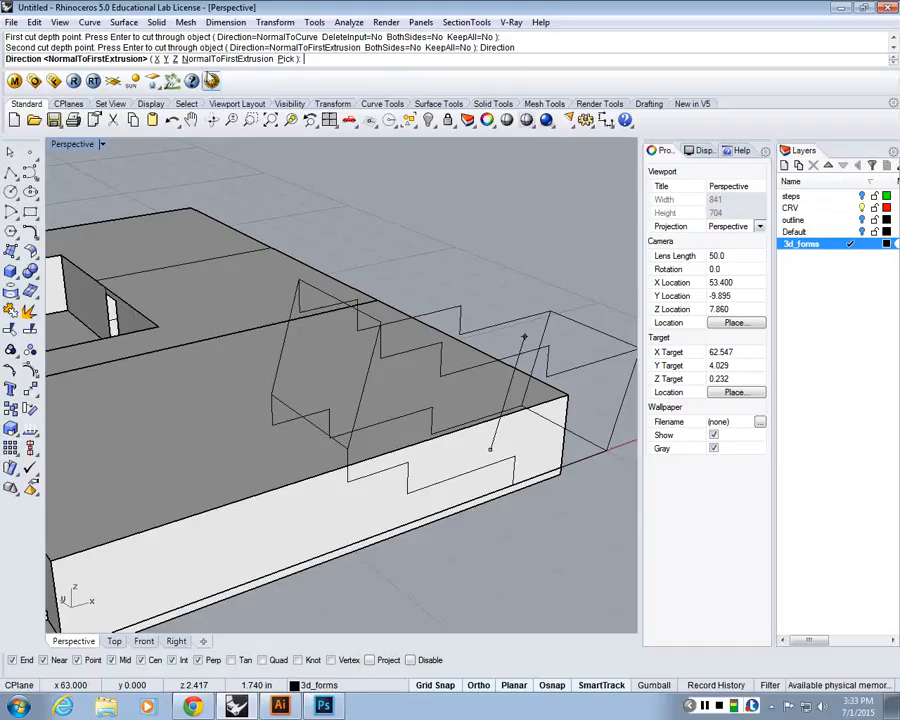
click(176, 60)
scroll(583, 367, down, 10)
click(575, 299)
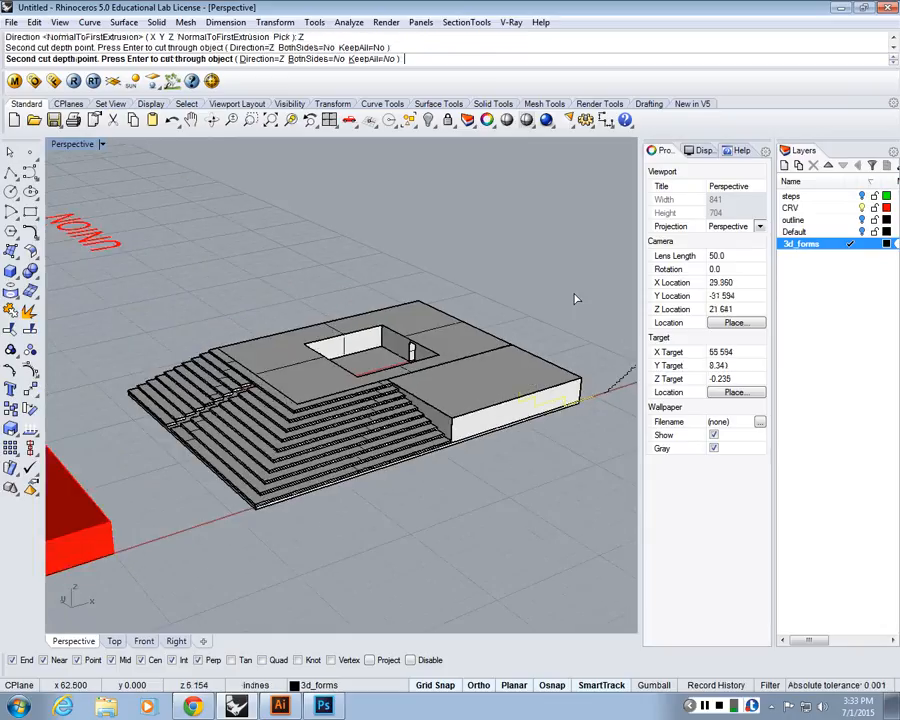
key(Return)
scroll(590, 406, up, 5)
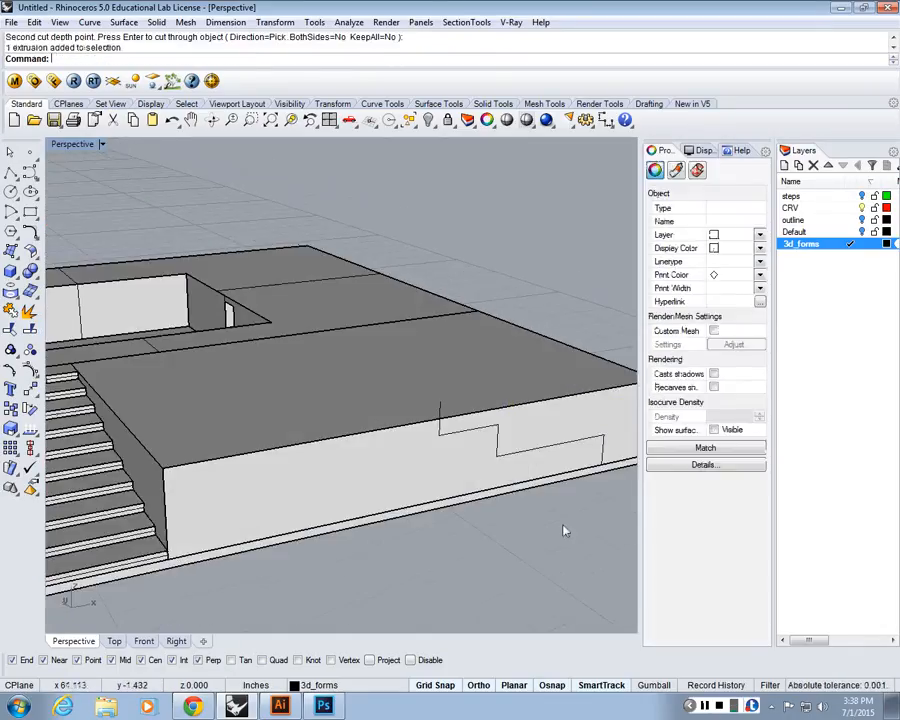
key(Escape)
scroll(430, 440, down, 5)
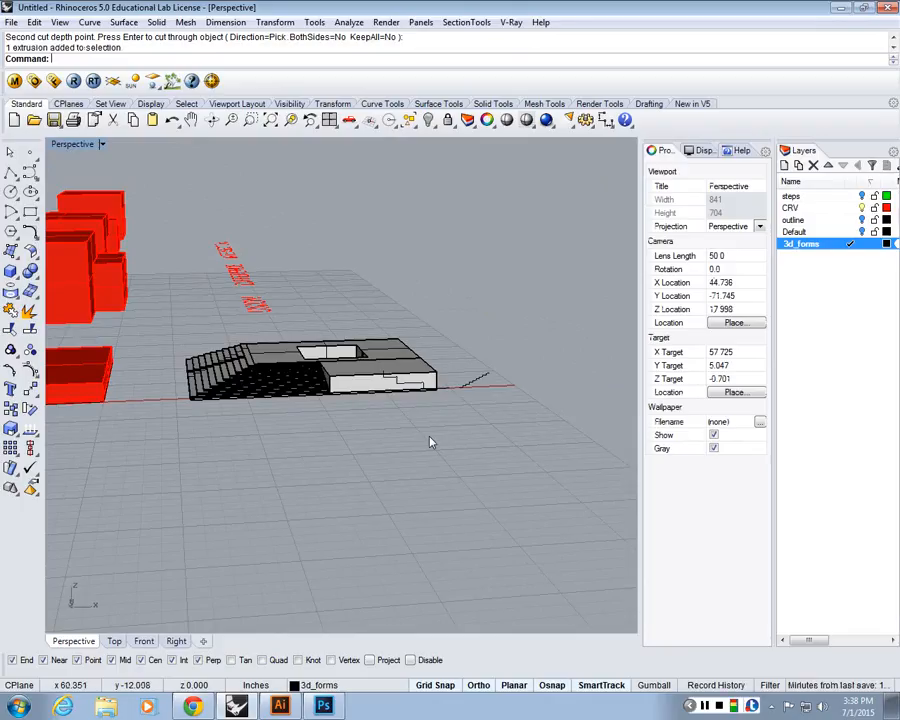
scroll(424, 331, down, 5)
right_drag(436, 338, 426, 386)
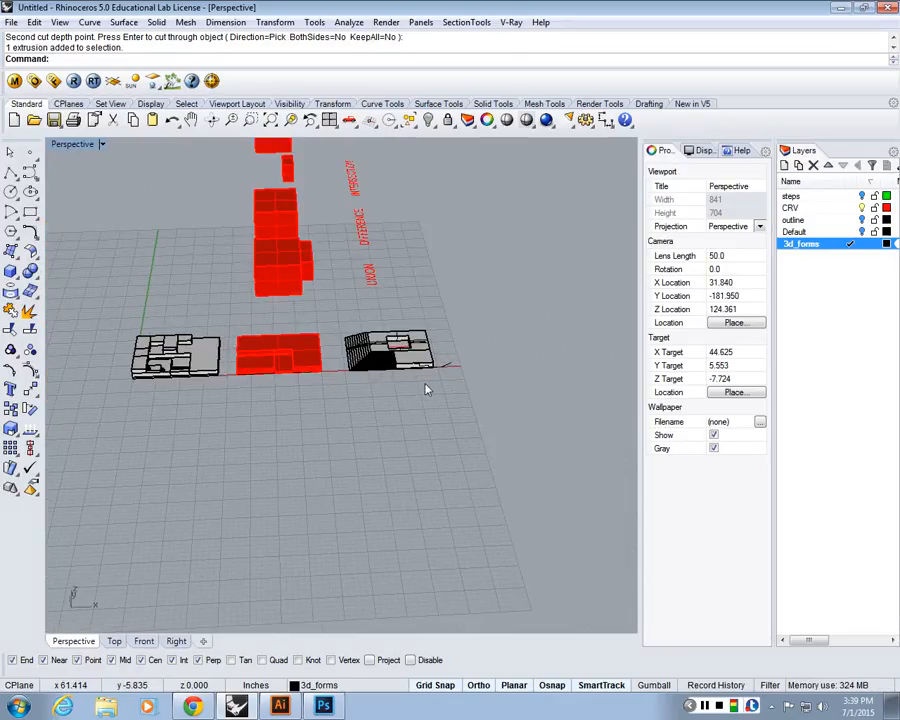
right_drag(434, 355, 390, 340)
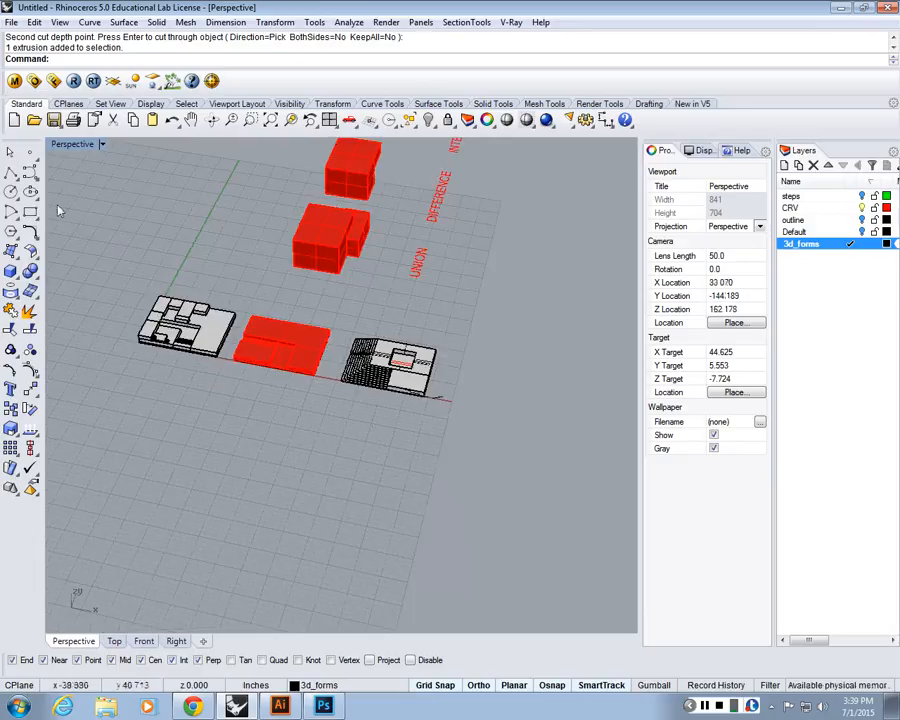
click(10, 272)
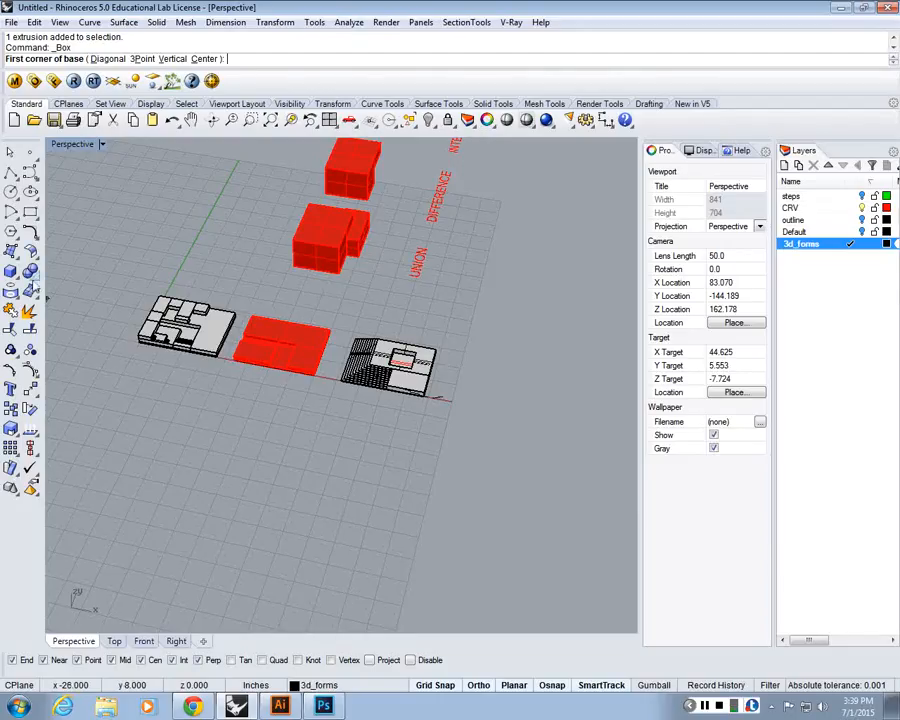
click(205, 465)
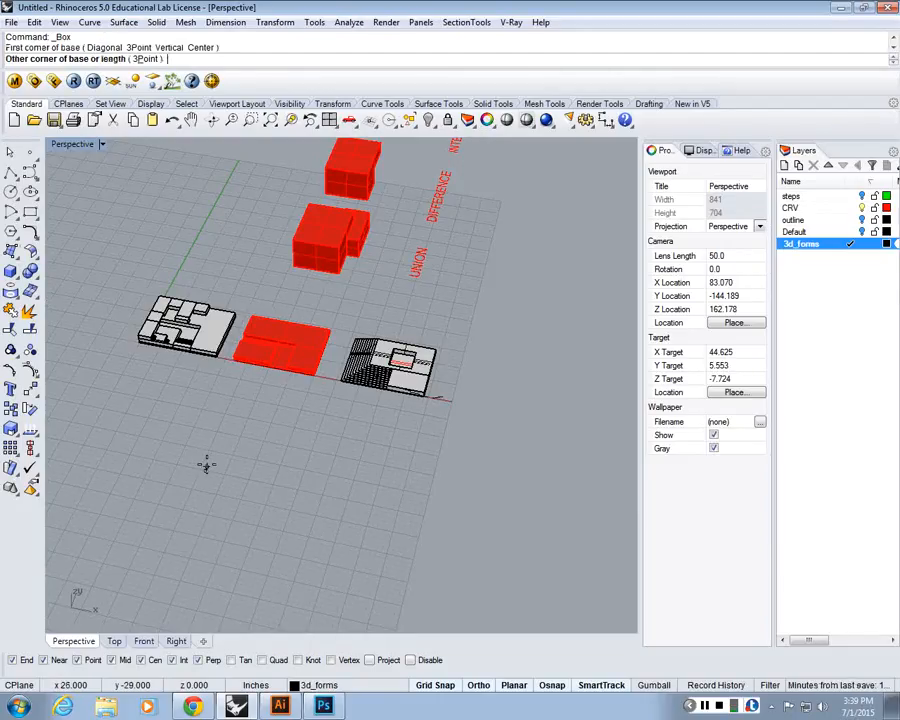
- Draw a closed square polyline with 4.25 in sides in the empty area in front of the red platform
click(11, 173)
right_drag(218, 368, 223, 448)
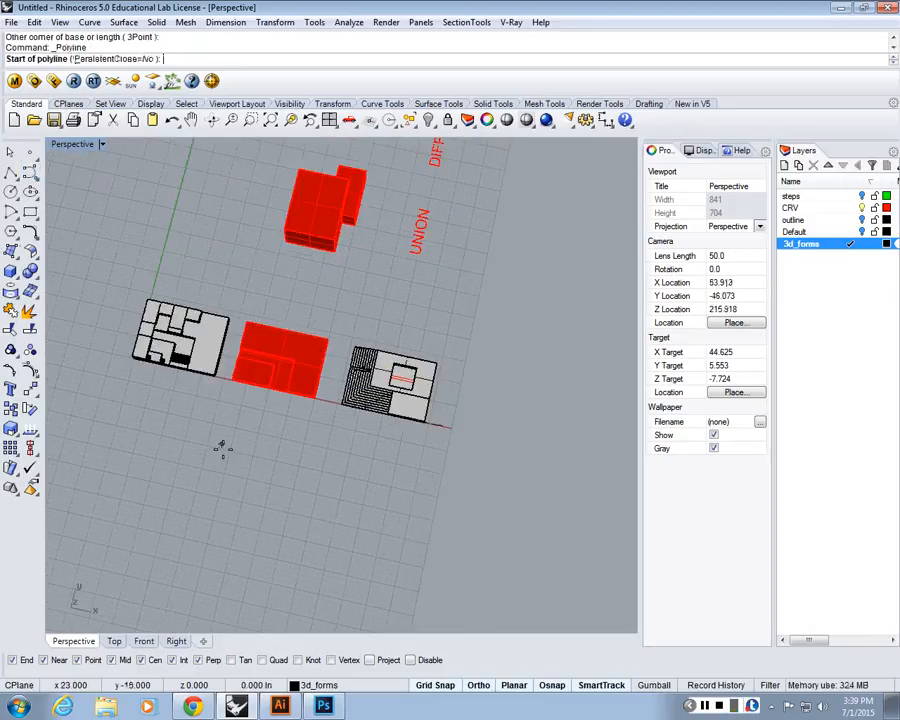
scroll(249, 488, up, 4)
scroll(249, 488, up, 3)
click(305, 437)
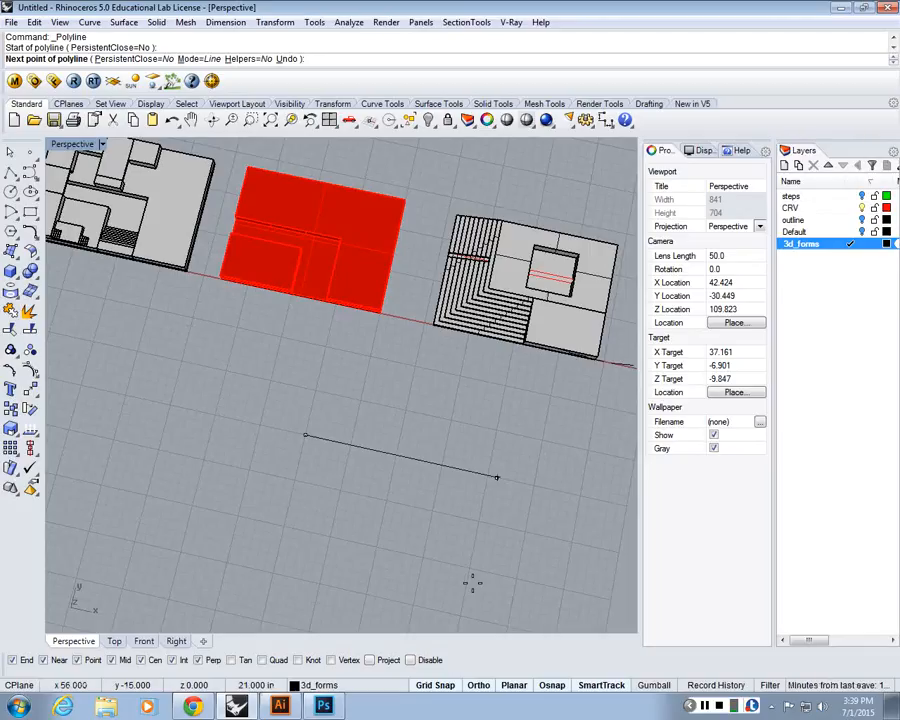
text(4.25)
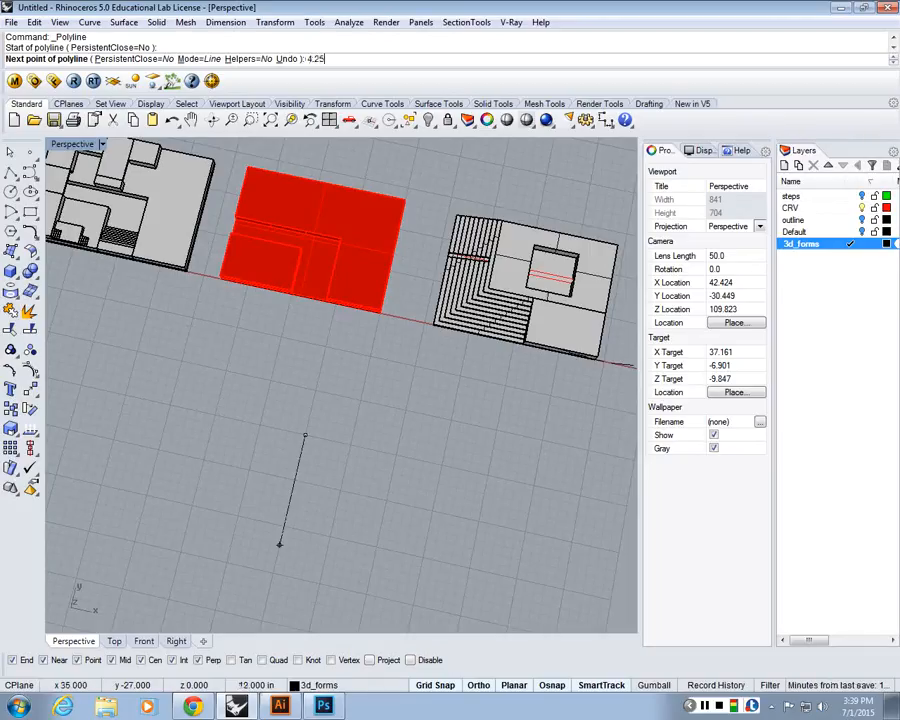
key(Return)
click(298, 546)
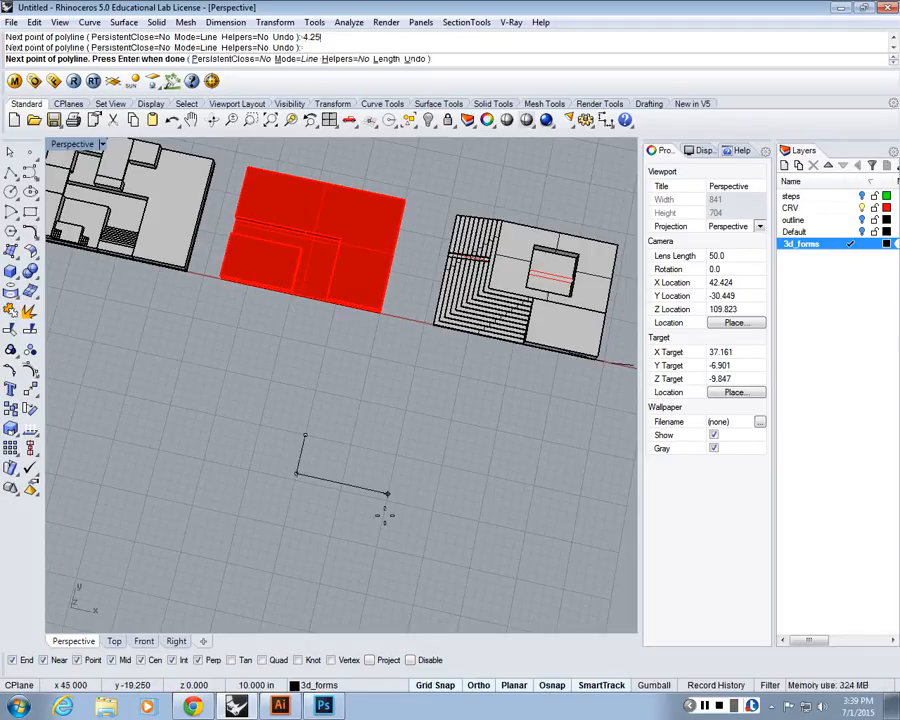
text(4.25)
key(Return)
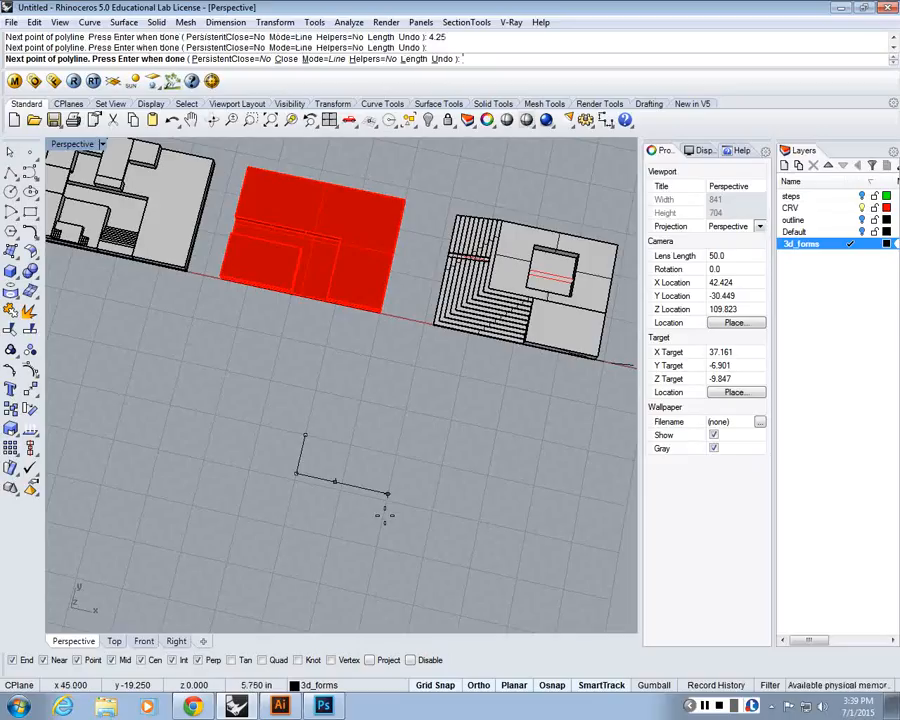
text(4.25)
key(Return)
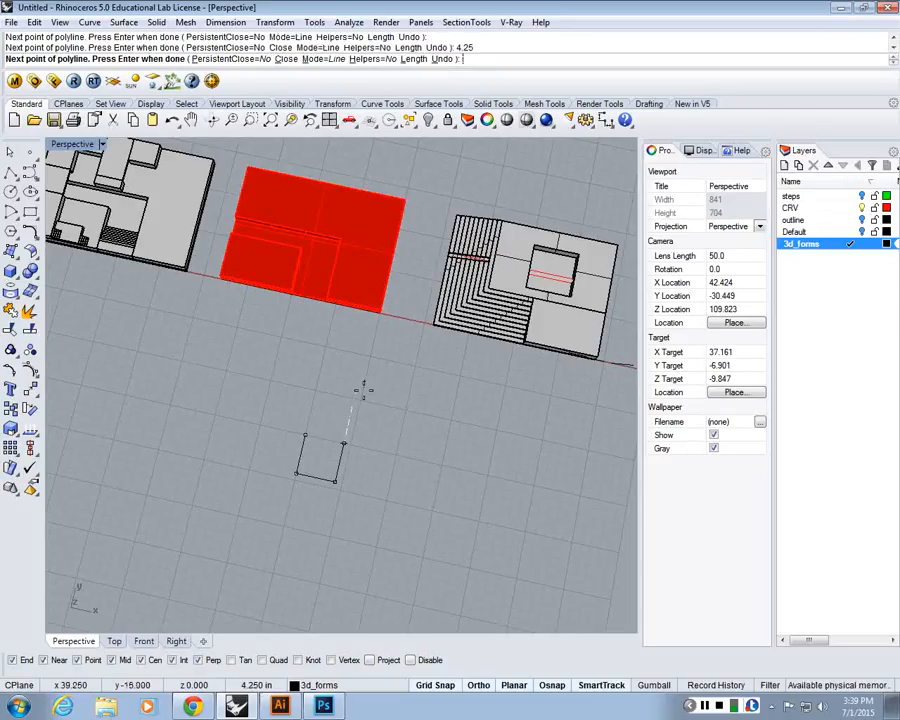
click(361, 389)
text(C)
key(Return)
- Beside the square, draw an open polyline with an 11.125 in long side, a 4.25 in short side and an overlong parallel return side
scroll(384, 468, up, 4)
key(Return)
click(374, 440)
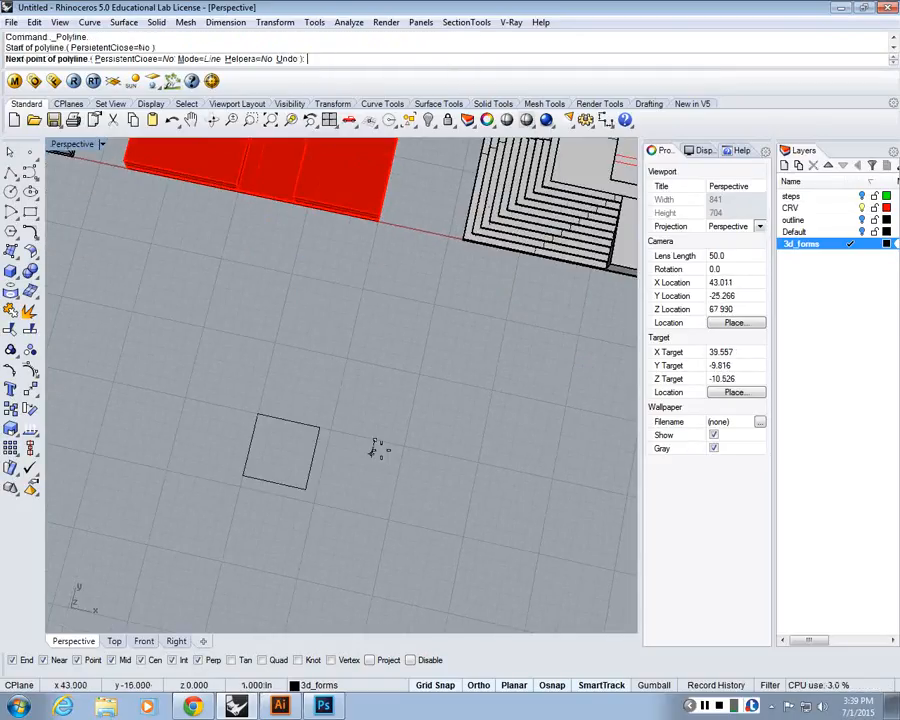
text(11)
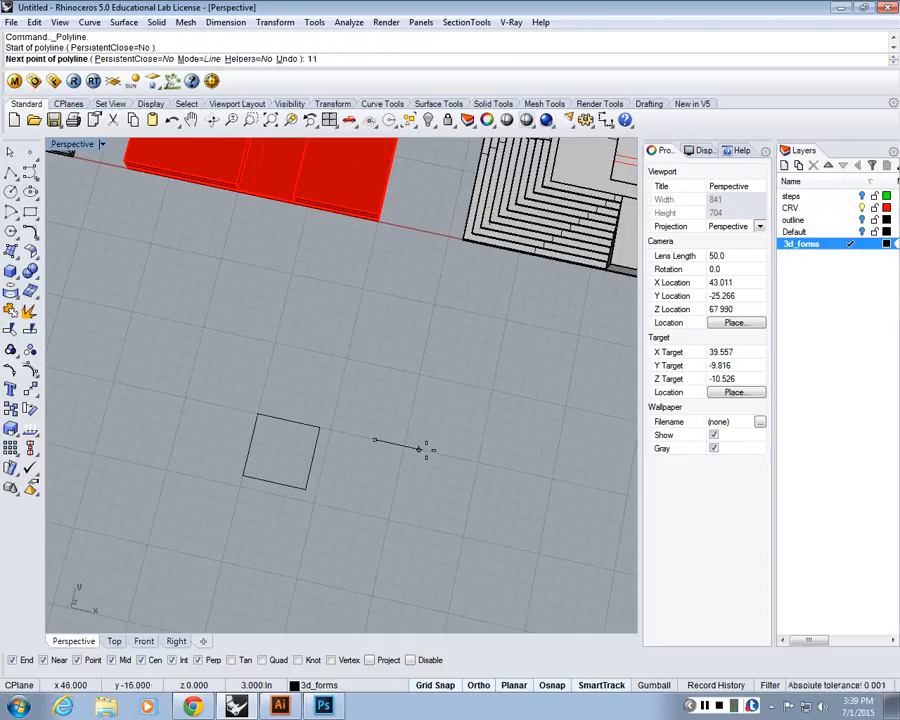
text(.125)
key(Return)
click(538, 477)
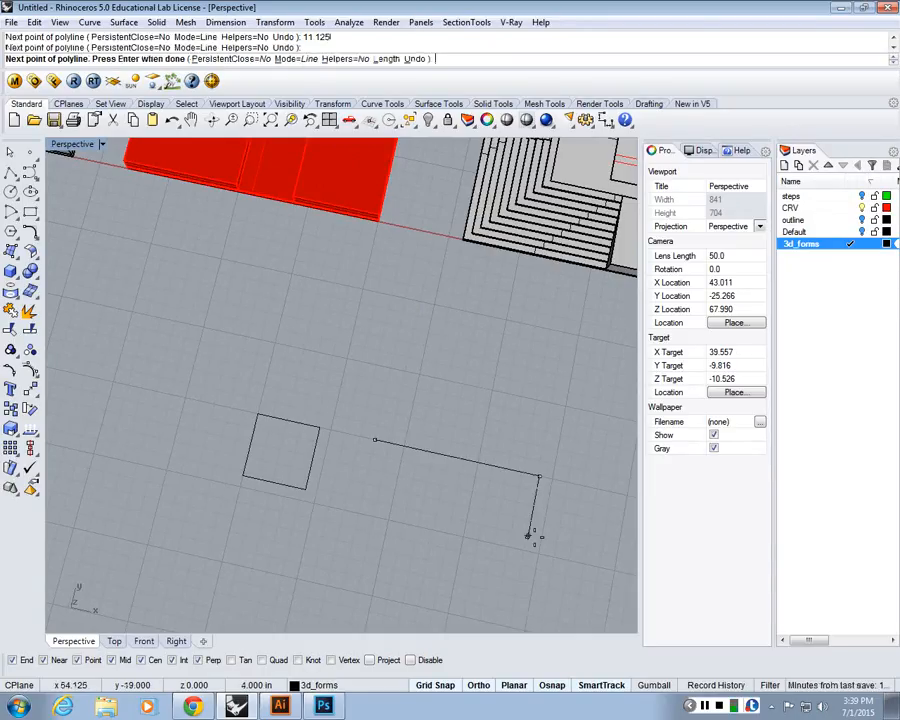
text(4.25)
key(Return)
click(529, 537)
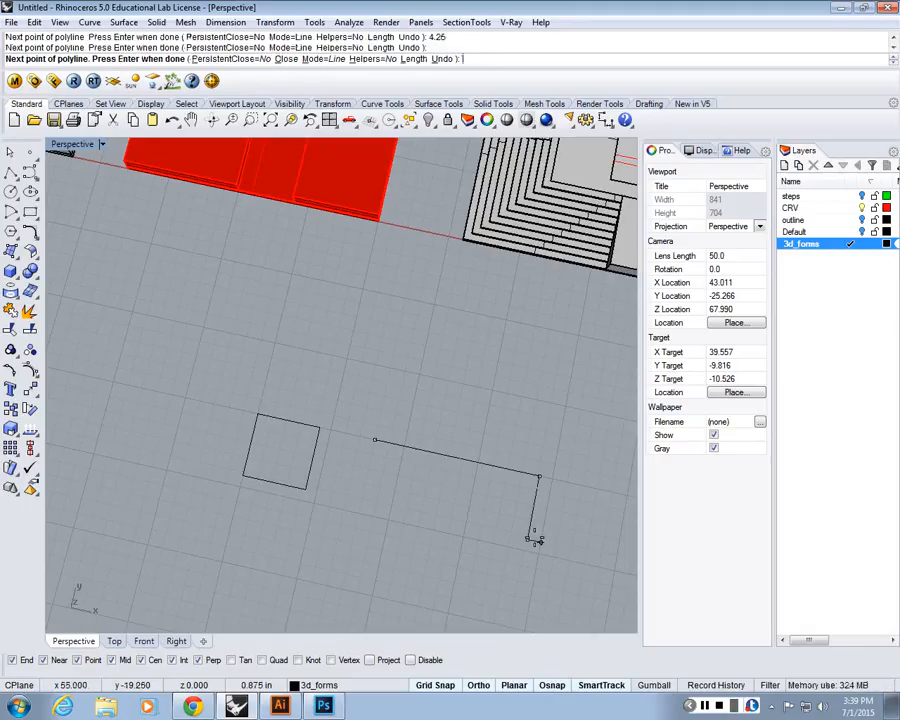
click(347, 500)
key(Return)
- Draw the missing short side from the first long side's open end straight across to the opposite long side
key(Return)
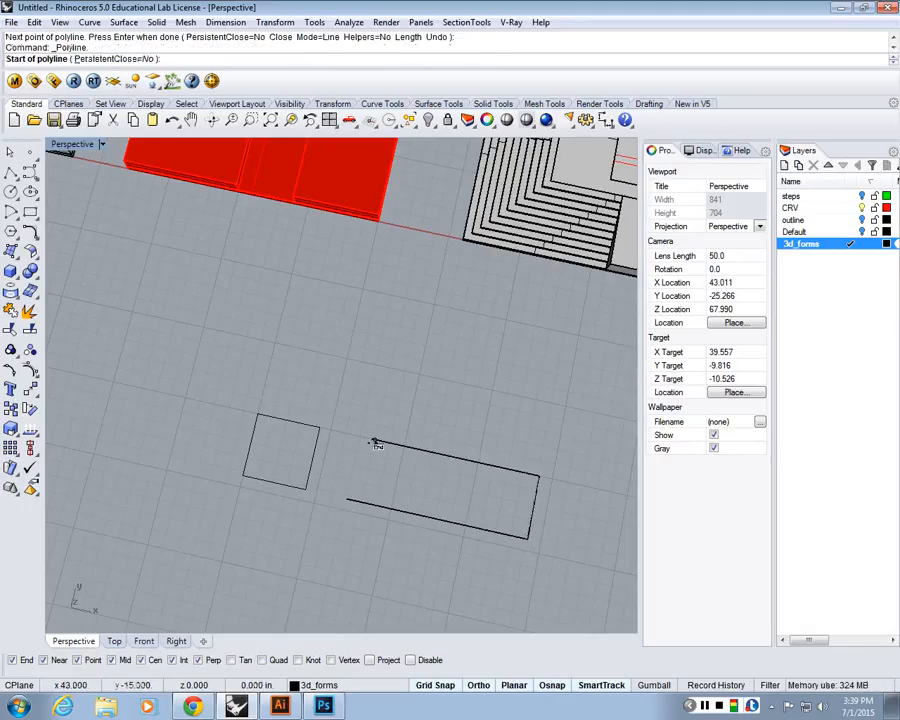
click(374, 440)
click(361, 502)
key(Return)
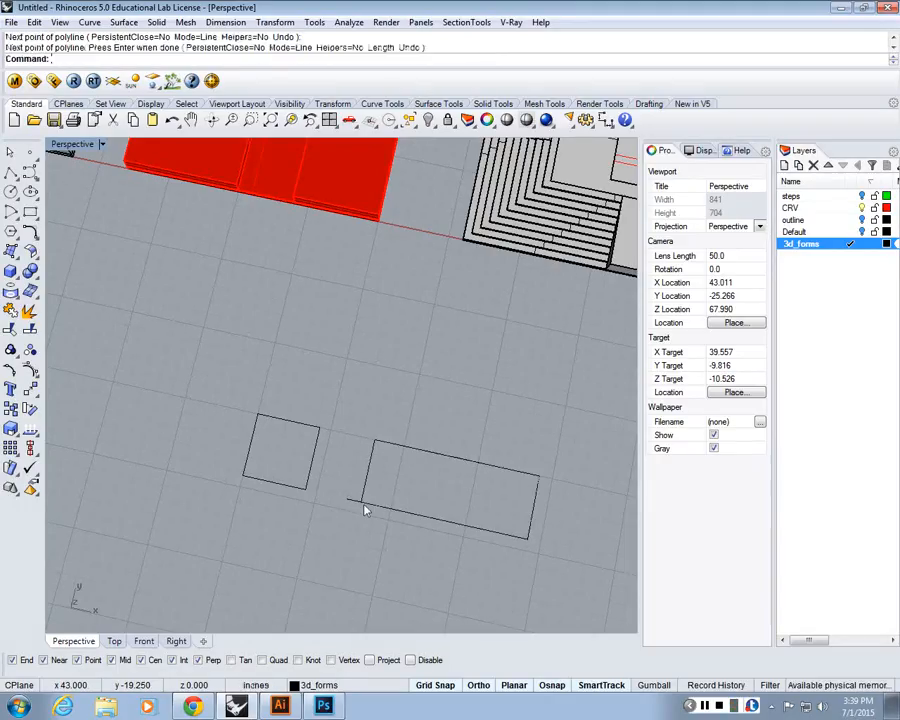
- Trim off the line end that overhangs the rectangle's corner, using the rectangle's curves as cutting objects
text(trim)
key(Return)
drag(391, 556, 346, 478)
key(Return)
click(351, 502)
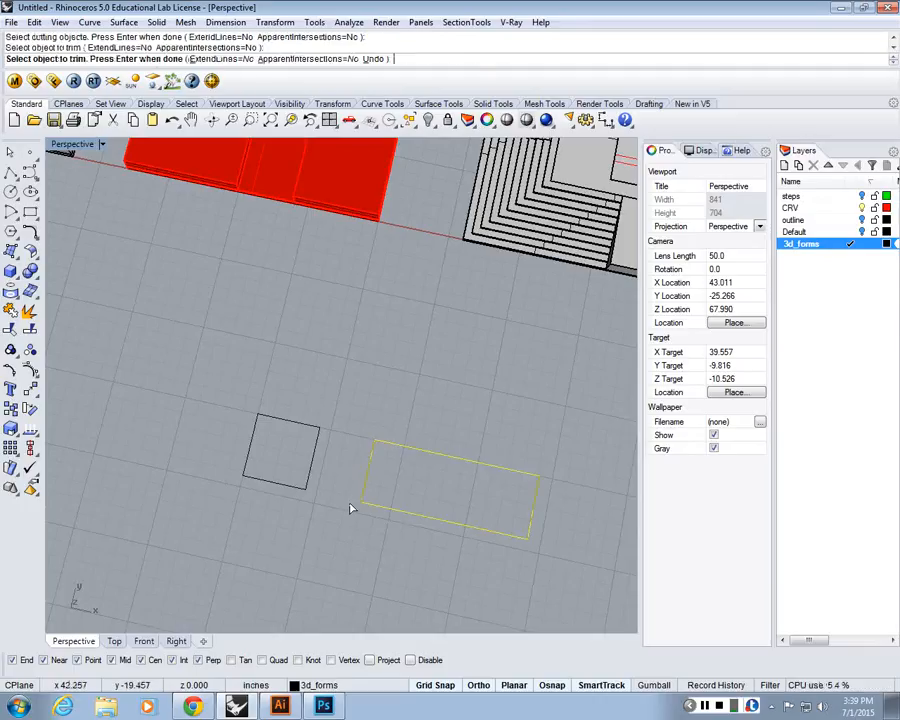
key(Return)
- Extrude the square outline 4.25 in upward into a solid cube
scroll(397, 423, down, 10)
right_drag(351, 503, 311, 462)
scroll(398, 427, up, 4)
scroll(390, 450, up, 5)
text(ex)
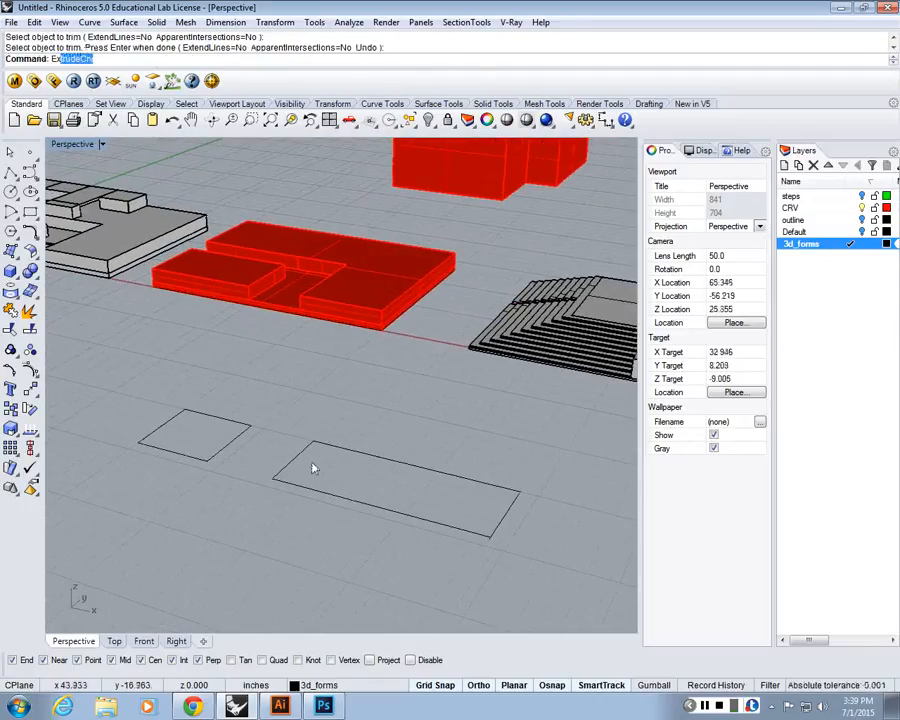
key(Return)
click(236, 440)
key(Return)
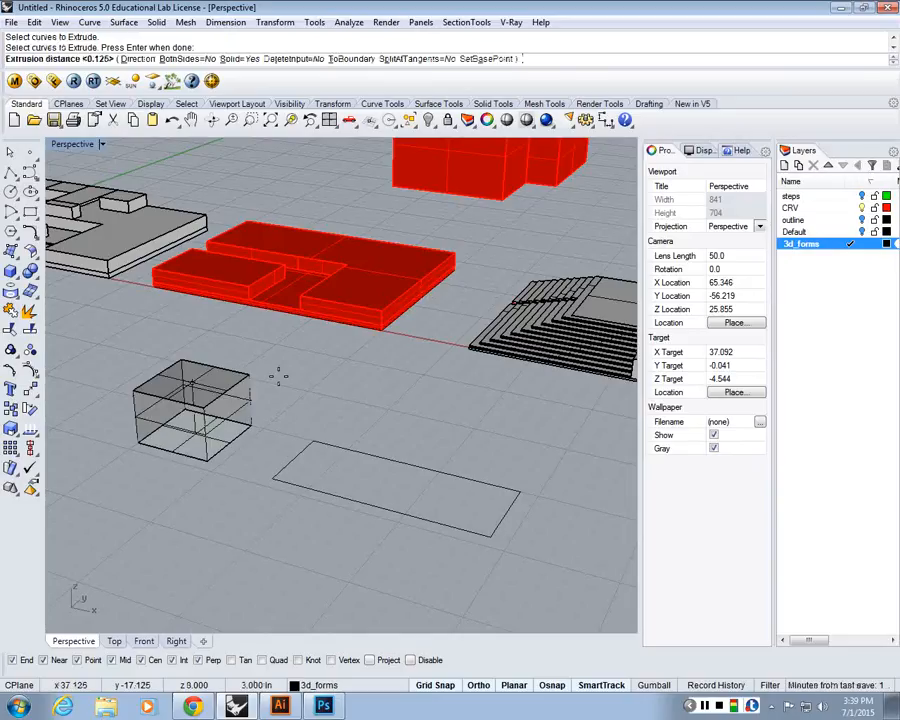
text(4.2)
text(5)
key(Return)
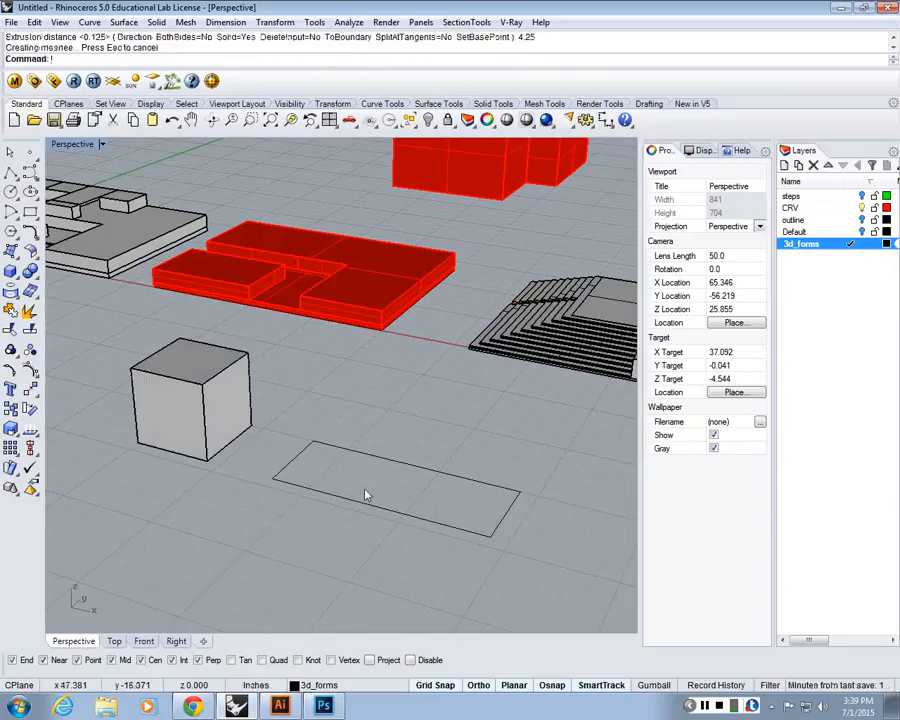
click(358, 452)
key(Return)
key(Escape)
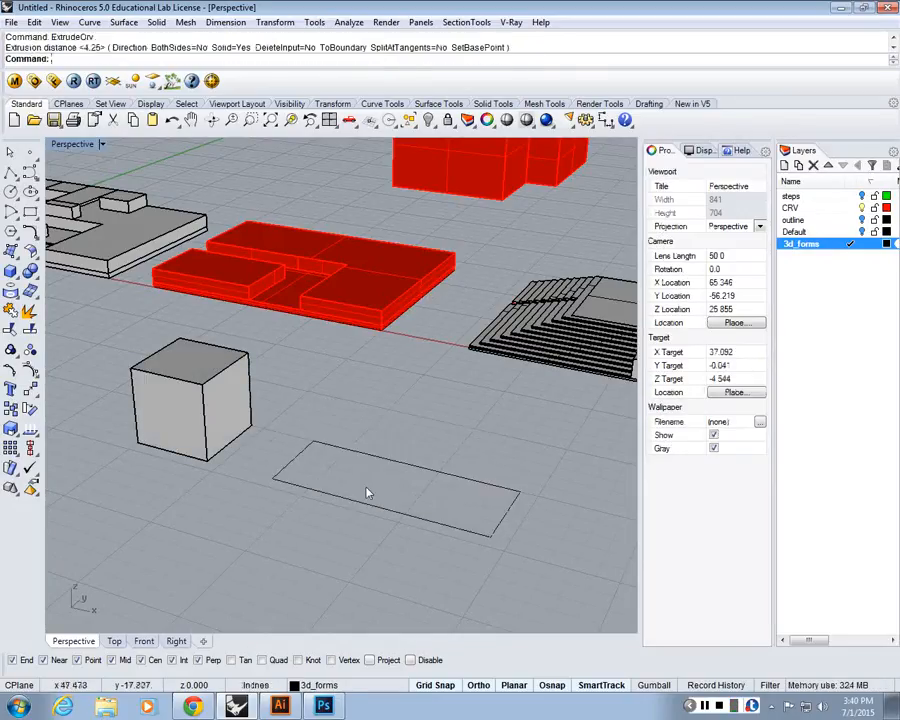
- Join the rectangle's two curves and extrude the closed outline as a solid up to the cube's top corner, 4.25 in high
drag(362, 490, 291, 422)
text(Join)
key(Return)
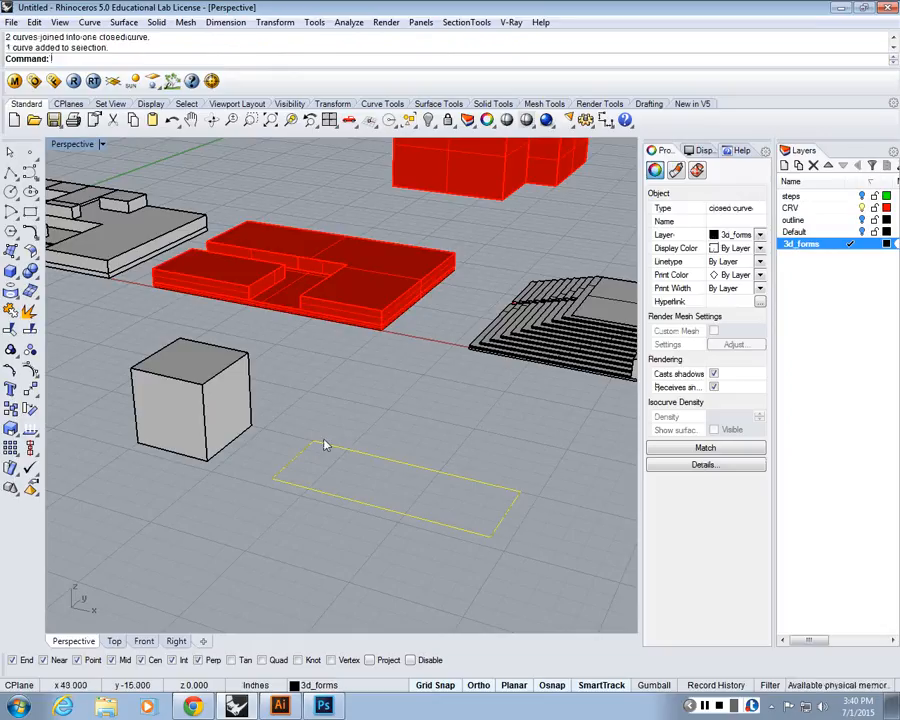
text(ExtrudeCrv)
key(Return)
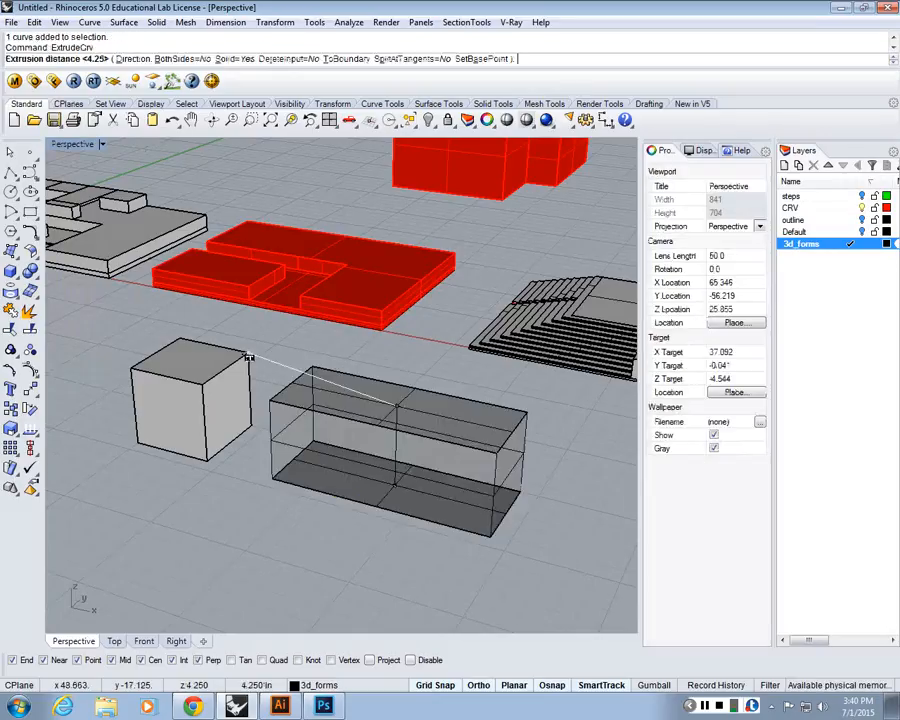
click(248, 354)
- Scale the cube in one direction from its front bottom corner to half its height, 2.125 in, and clear the selection
shift+right_drag(250, 358, 305, 368)
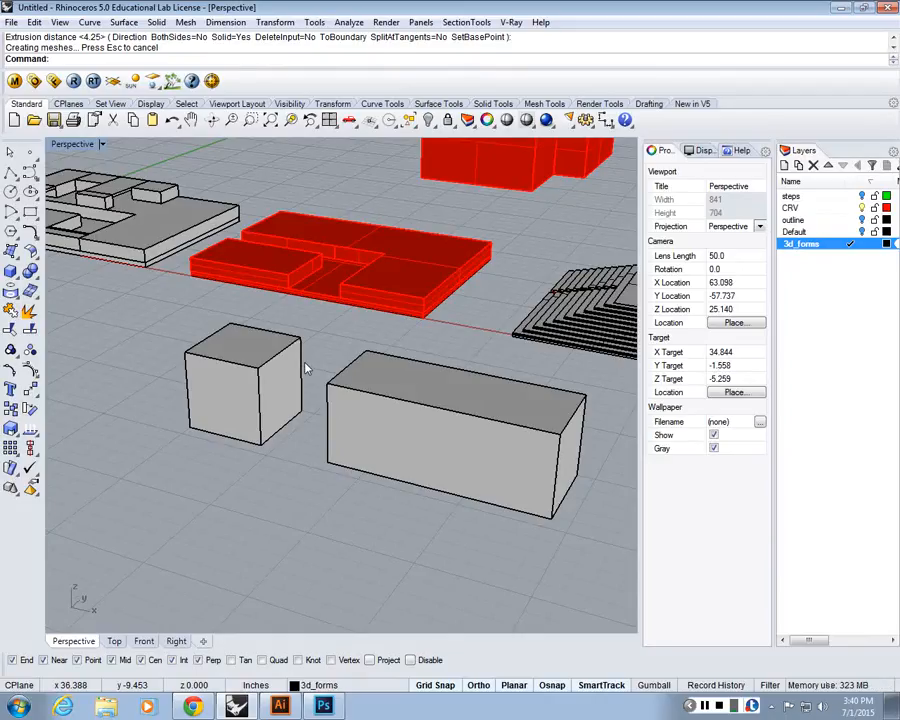
click(235, 386)
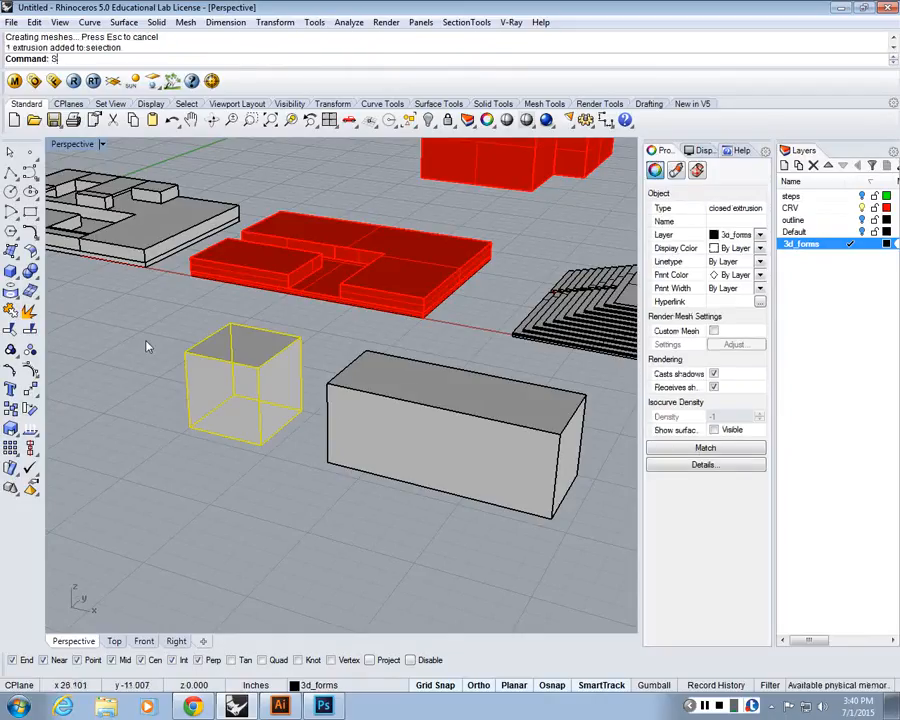
key(Return)
click(262, 440)
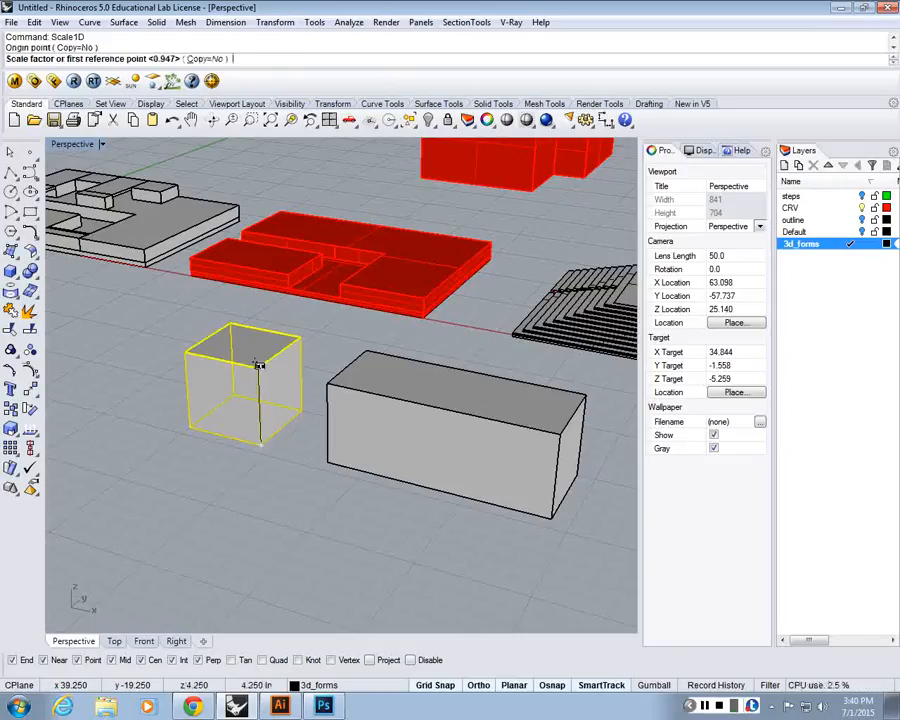
click(259, 366)
click(252, 404)
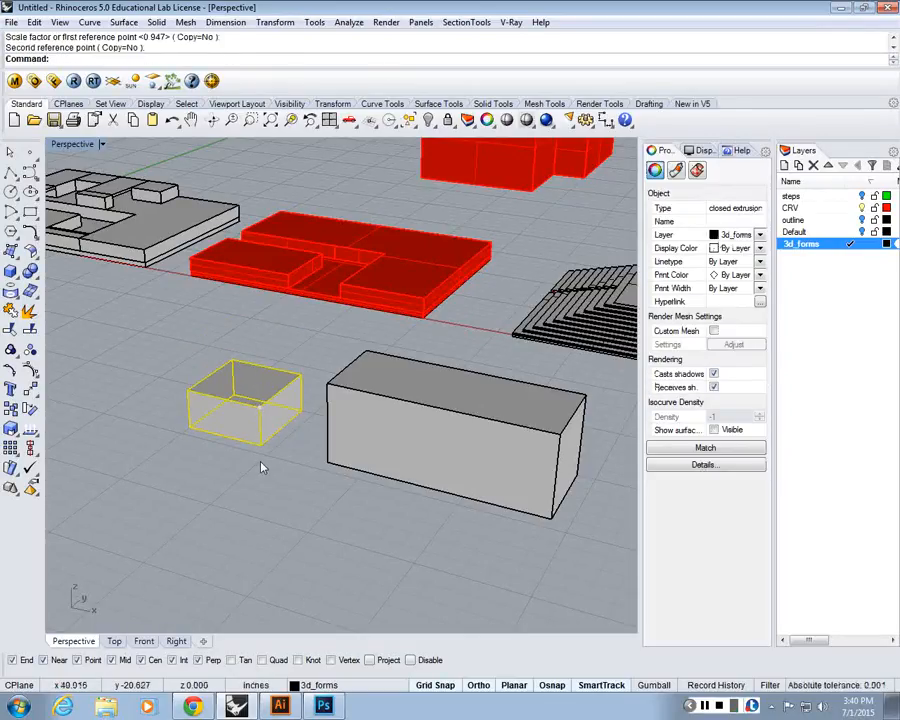
click(288, 528)
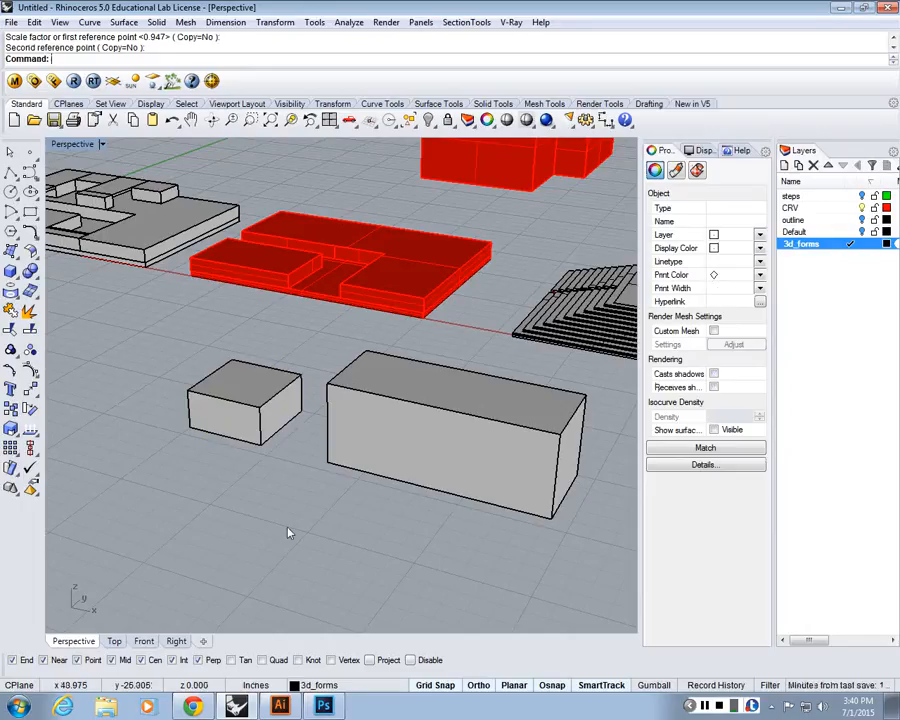
- Select the low block and measure its front vertical edge with a temporary polyline from the bottom corner
scroll(280, 505, up, 2)
click(267, 468)
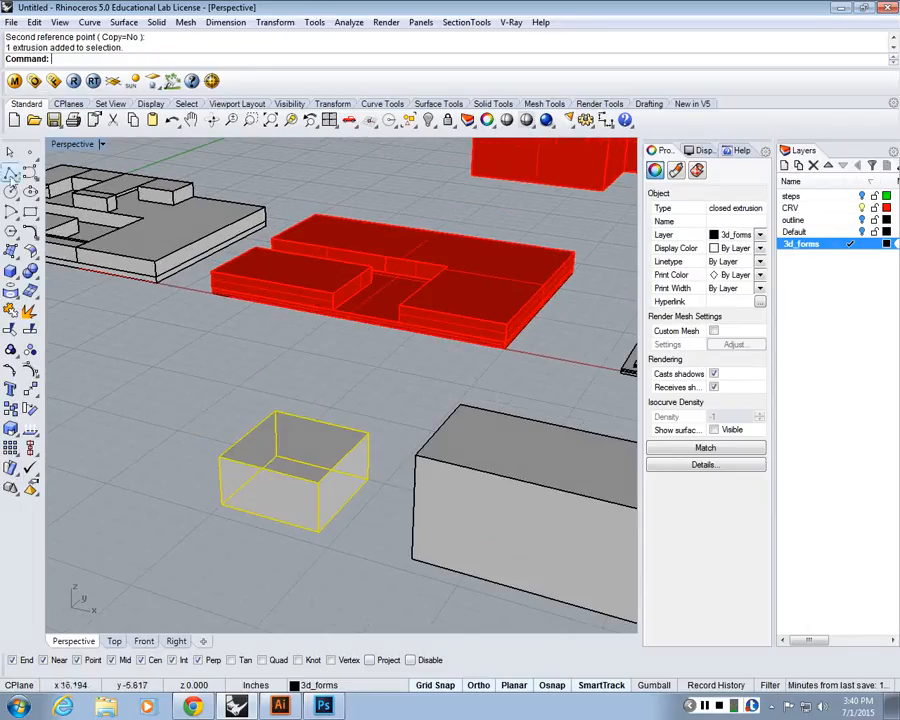
click(10, 172)
click(221, 503)
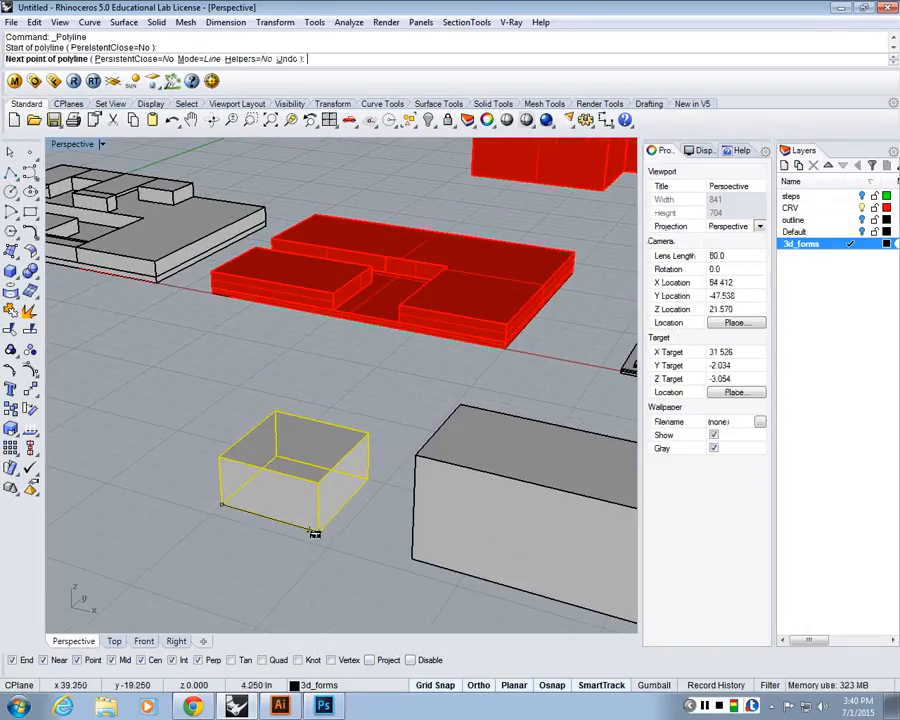
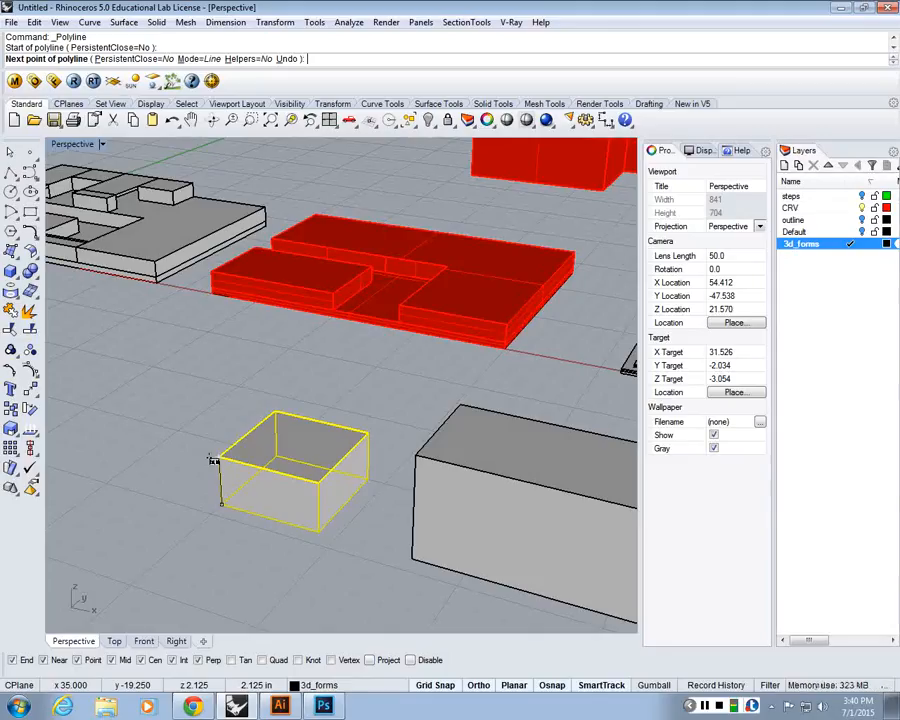
- Switch to Chrome, search for CALCULATR in the empty tab and resize the browser window so the calculator shows fully
click(194, 705)
click(290, 10)
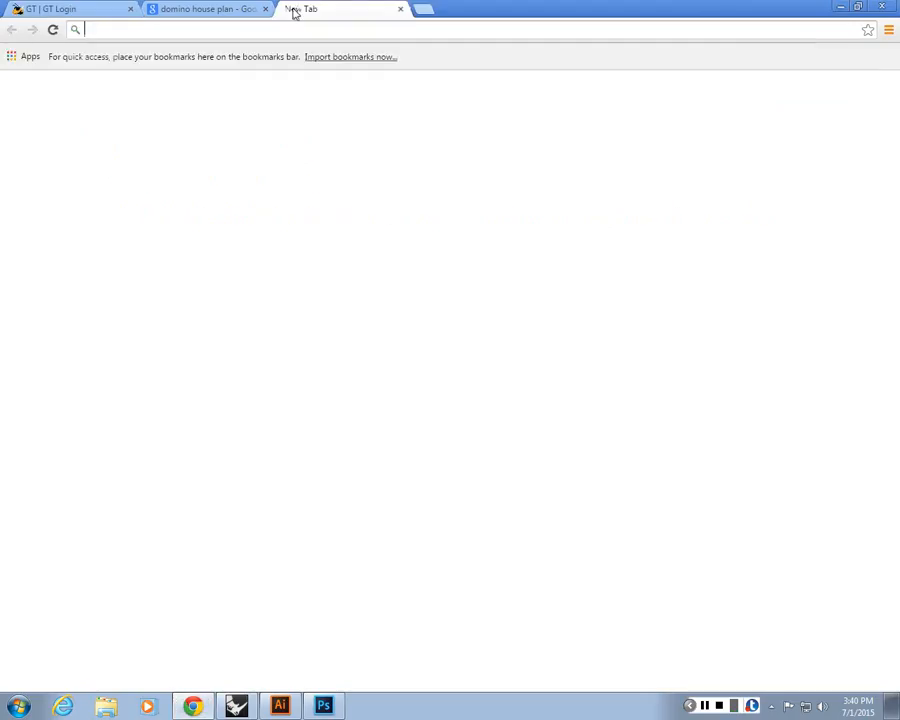
text(CALCULAR)
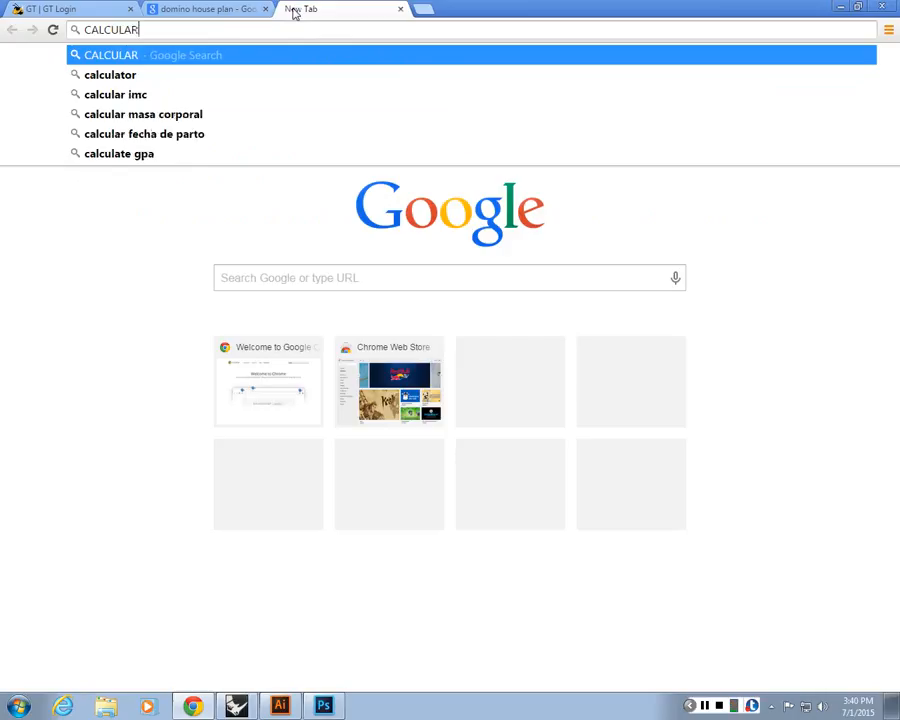
key(BackSpace)
text(TR)
drag(480, 9, 898, 230)
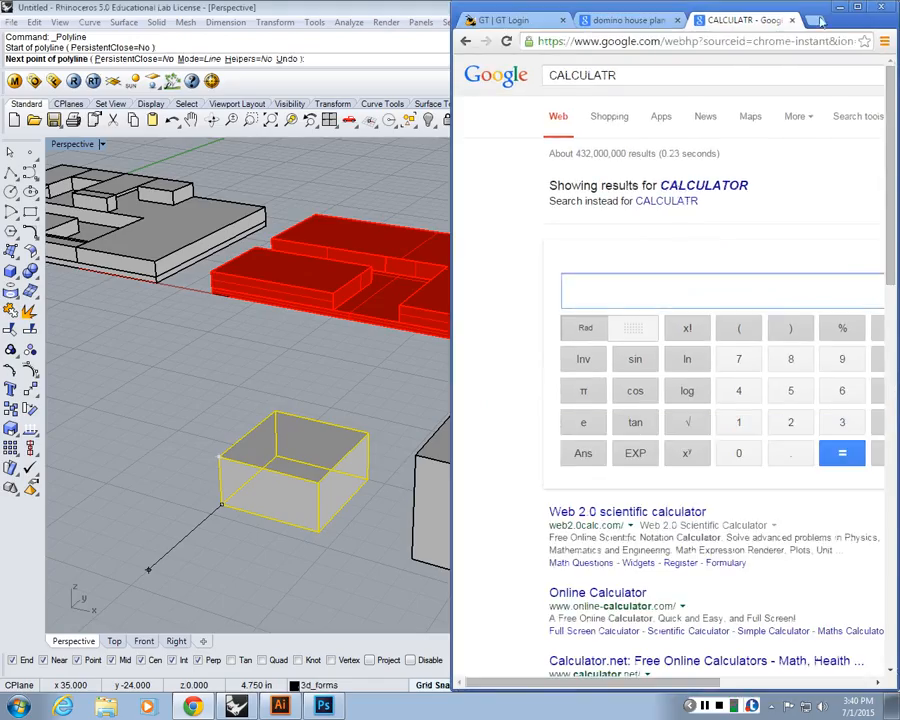
drag(453, 113, 104, 117)
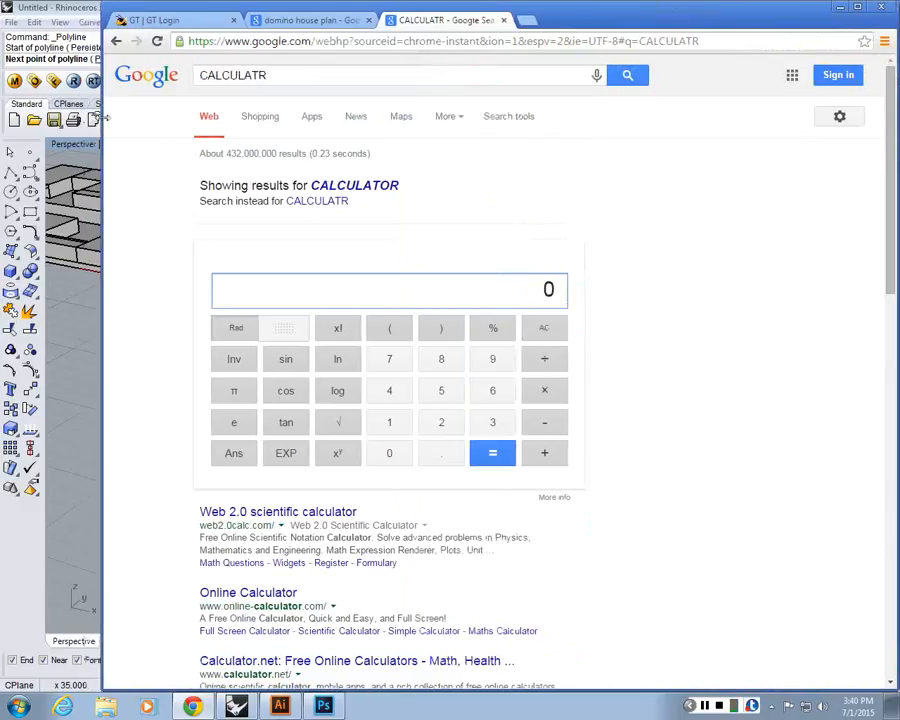
- Calculate 21/8 in the web calculator and switch back to Rhino
text(21/)
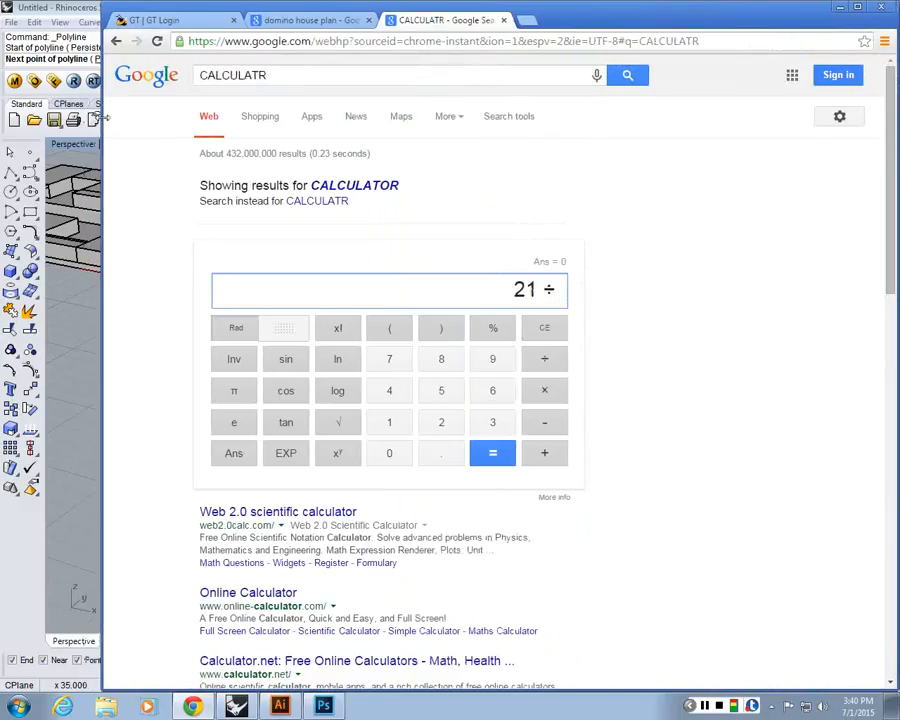
text(8)
key(Return)
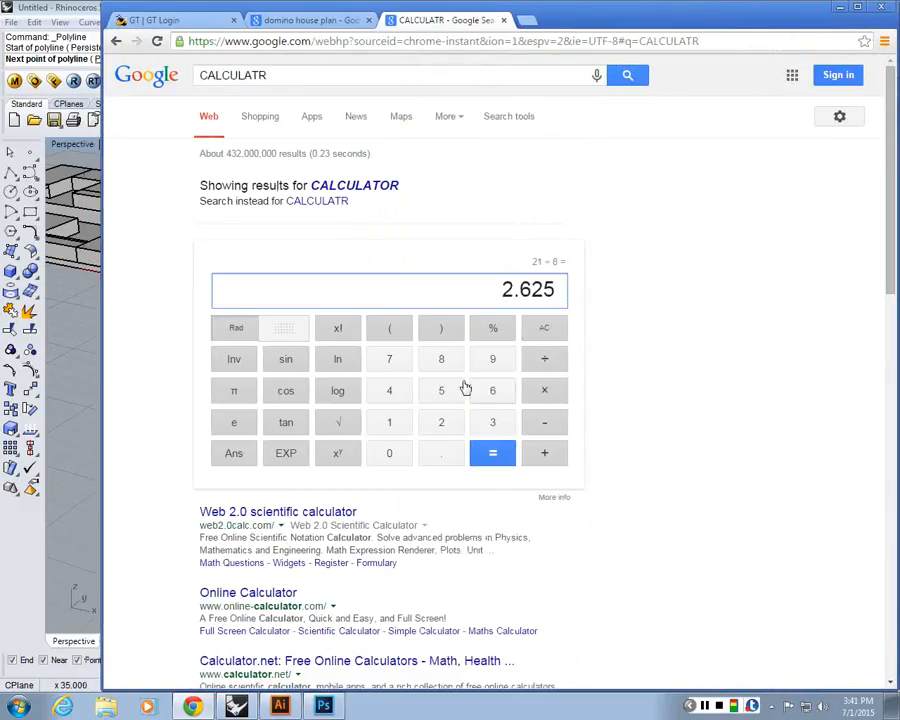
click(838, 8)
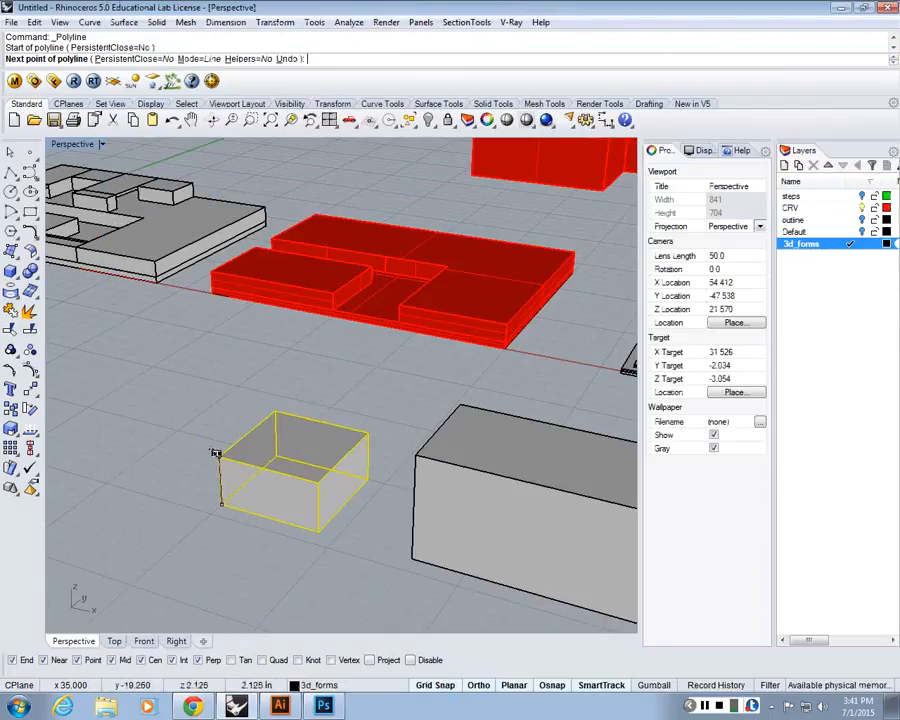
- Cancel the polyline and scale the low block in one direction from its front bottom corner to a height of 2.625 in
key(Escape)
text(Scale1D)
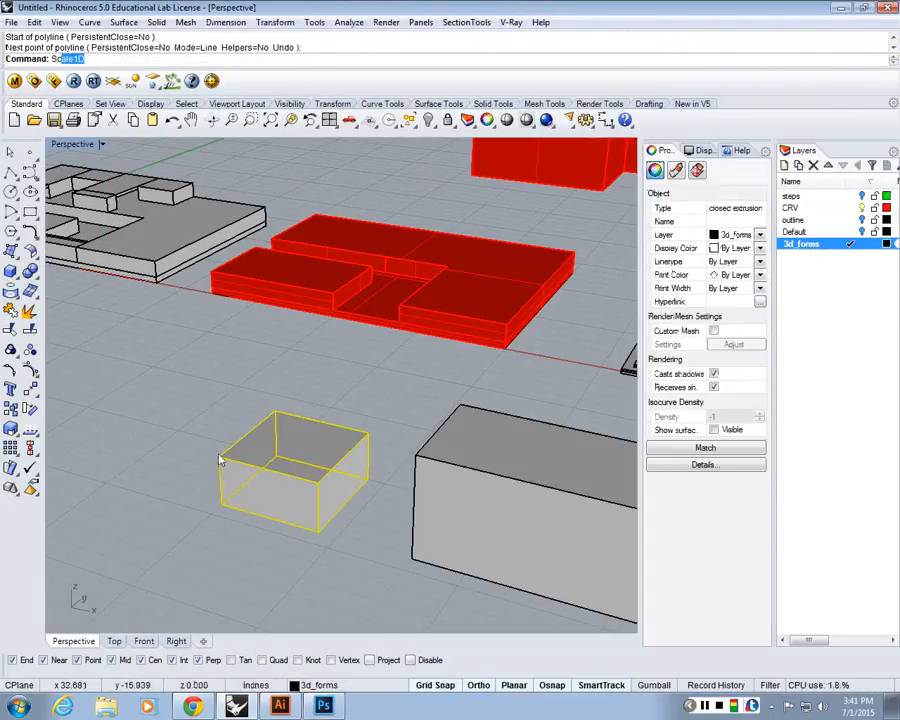
key(Return)
click(222, 504)
click(219, 457)
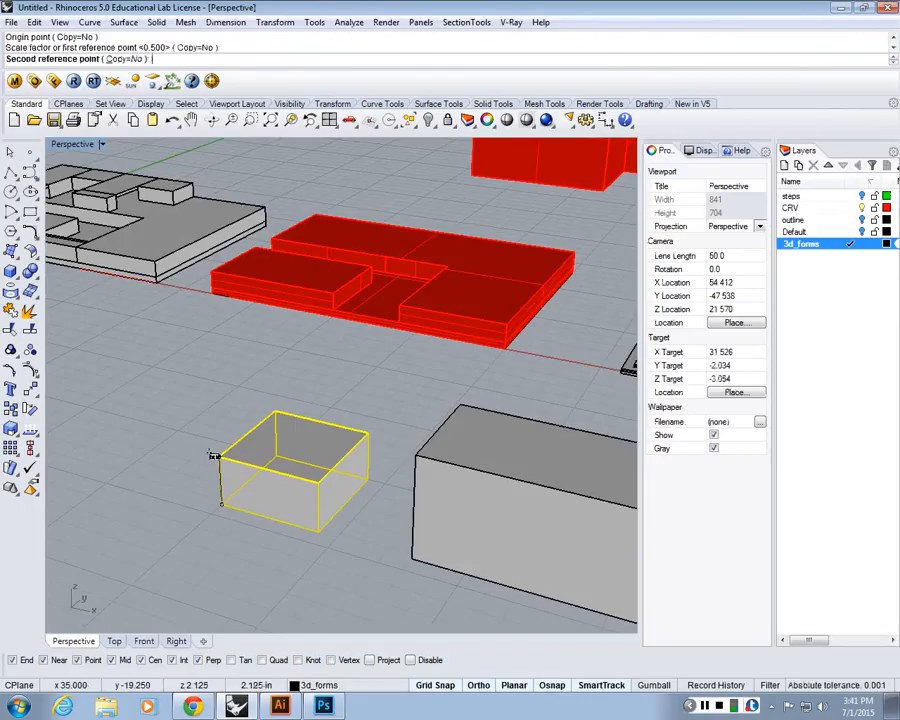
text(2.625)
key(Return)
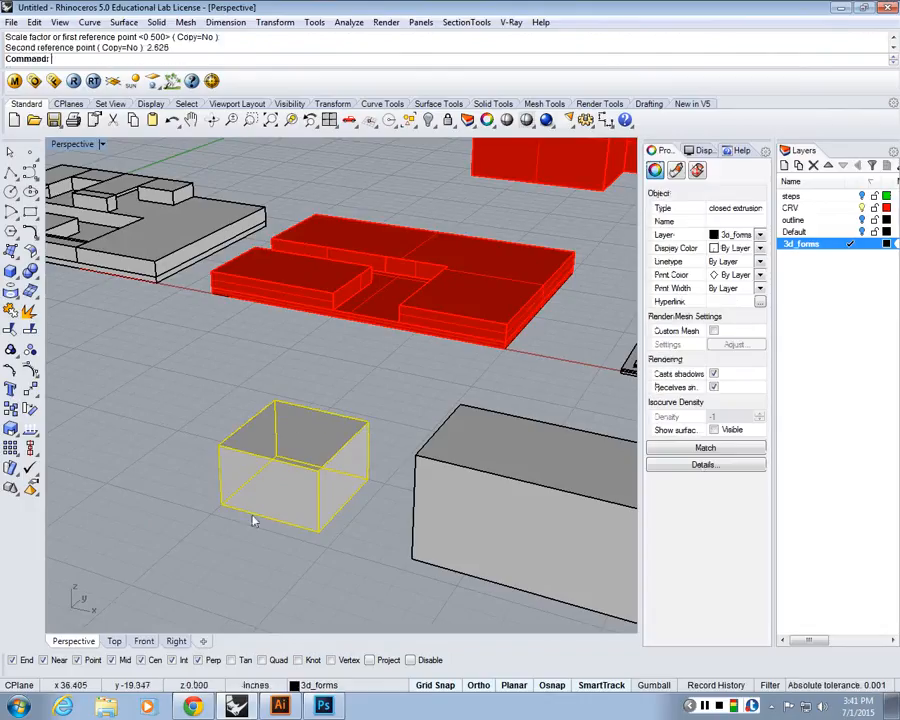
key(Return)
click(222, 504)
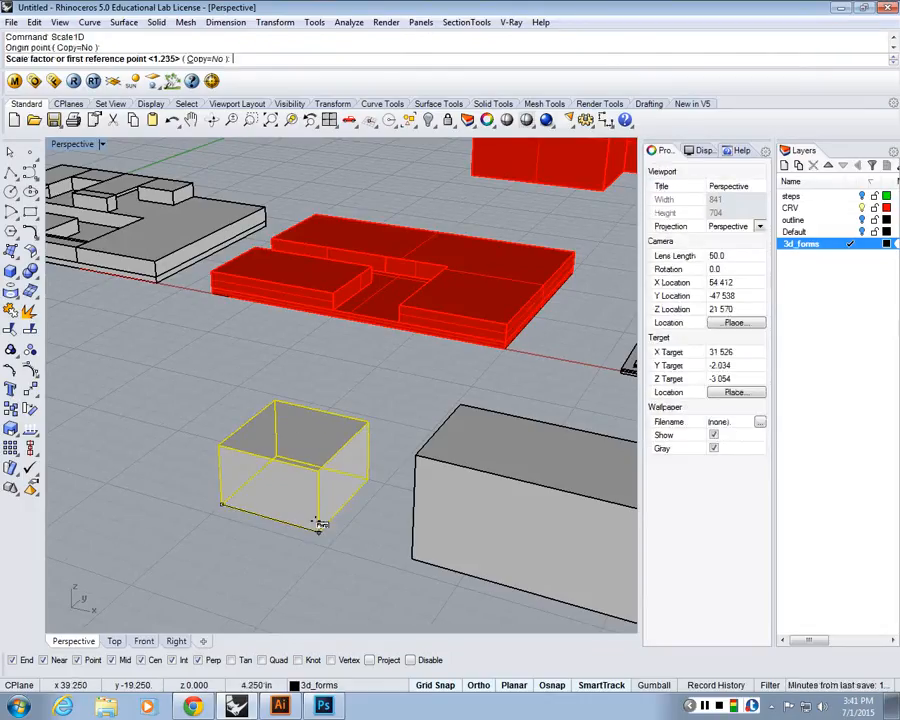
key(Escape)
- Switch to Chrome, calculate 34/8 and 55/8 in the web calculator, and return to Rhino
key(alt+Tab)
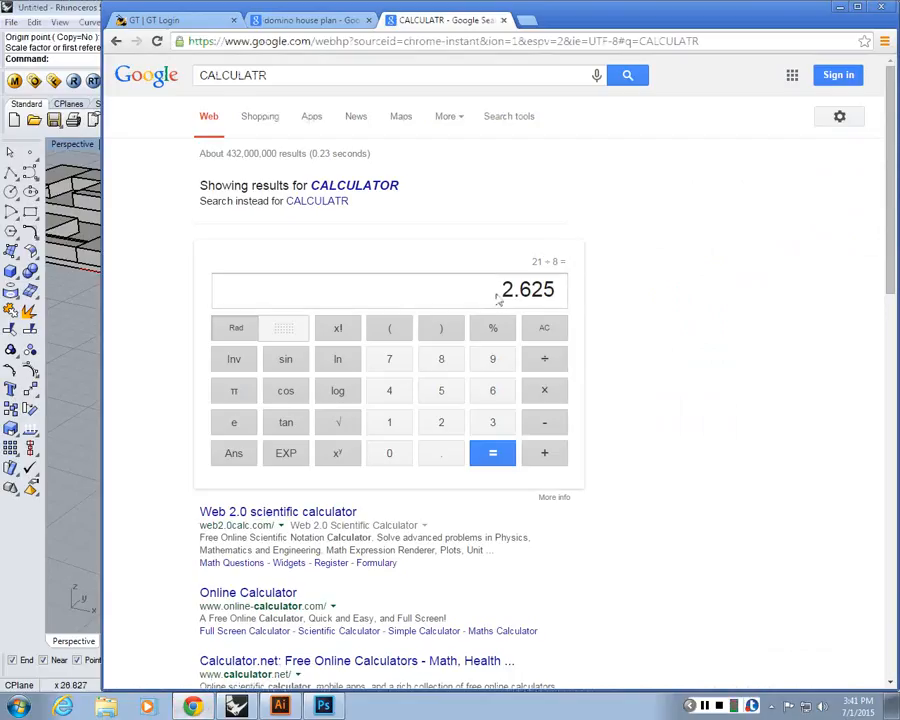
click(547, 290)
double_click(546, 290)
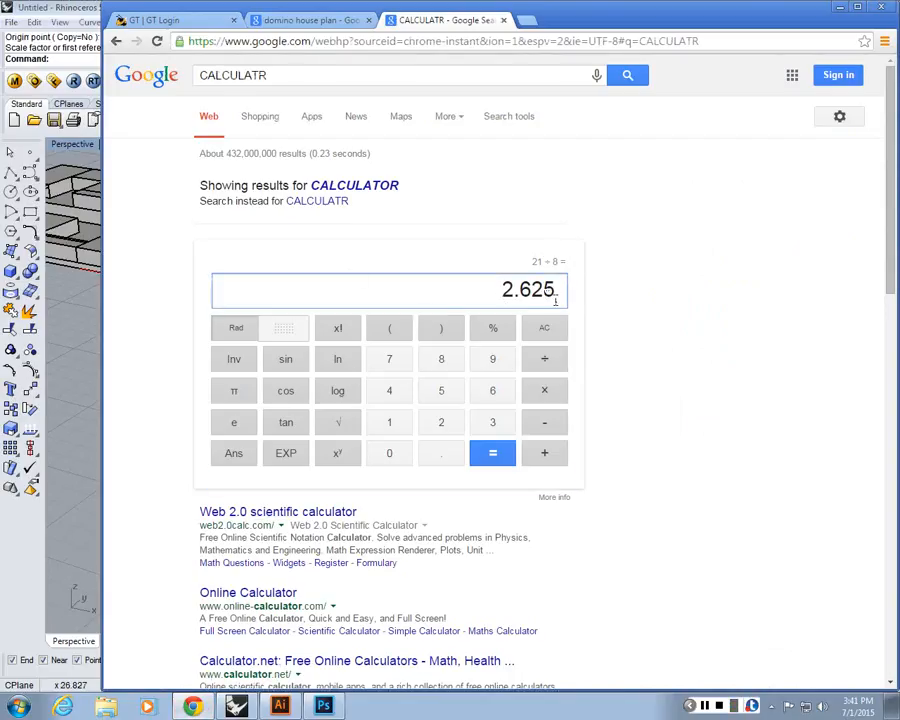
key(Return)
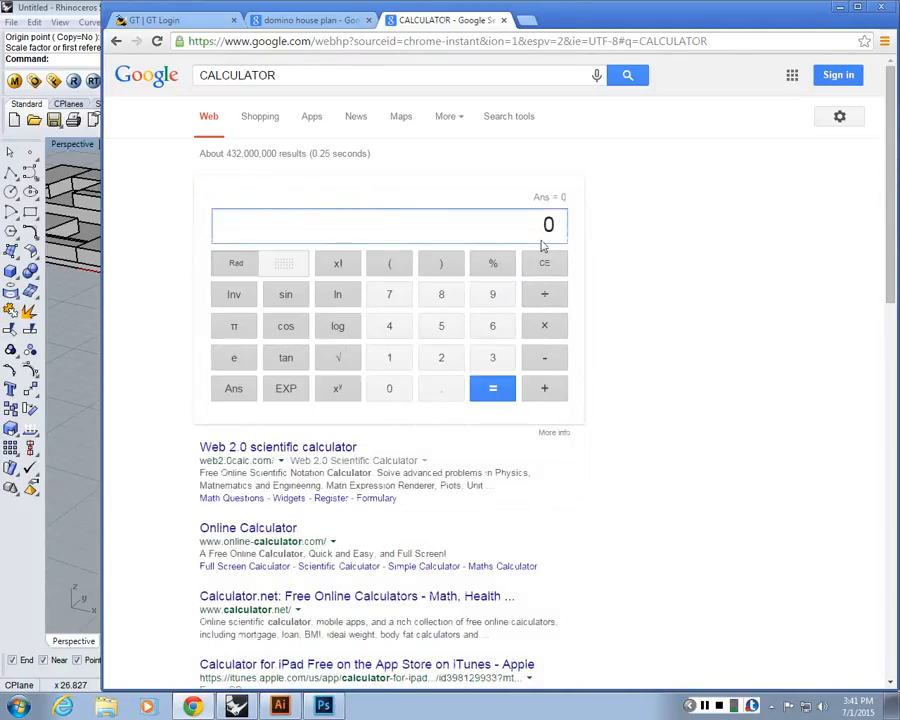
text(34/8)
key(Return)
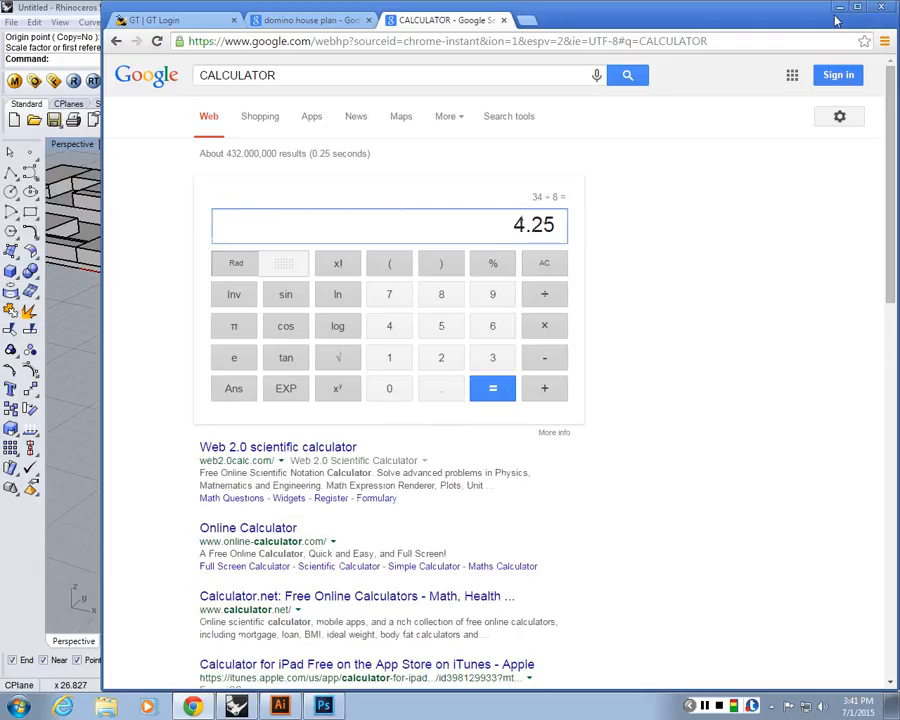
text(55/8)
key(Return)
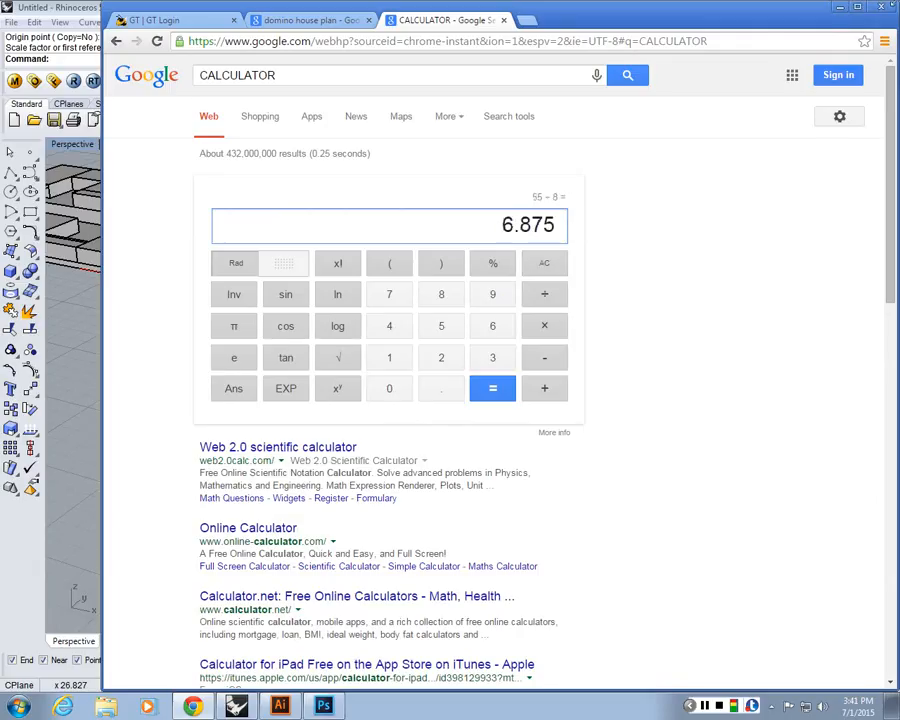
click(839, 8)
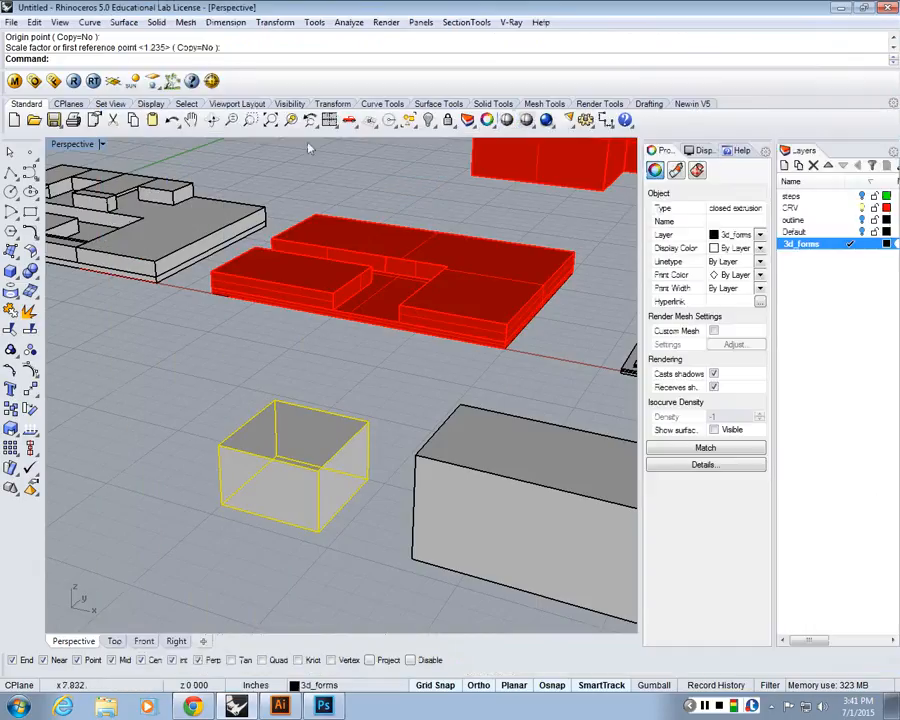
- Scale the low block in one direction along its side bottom edge to a depth of 6.875 in
right_click(253, 152)
click(318, 531)
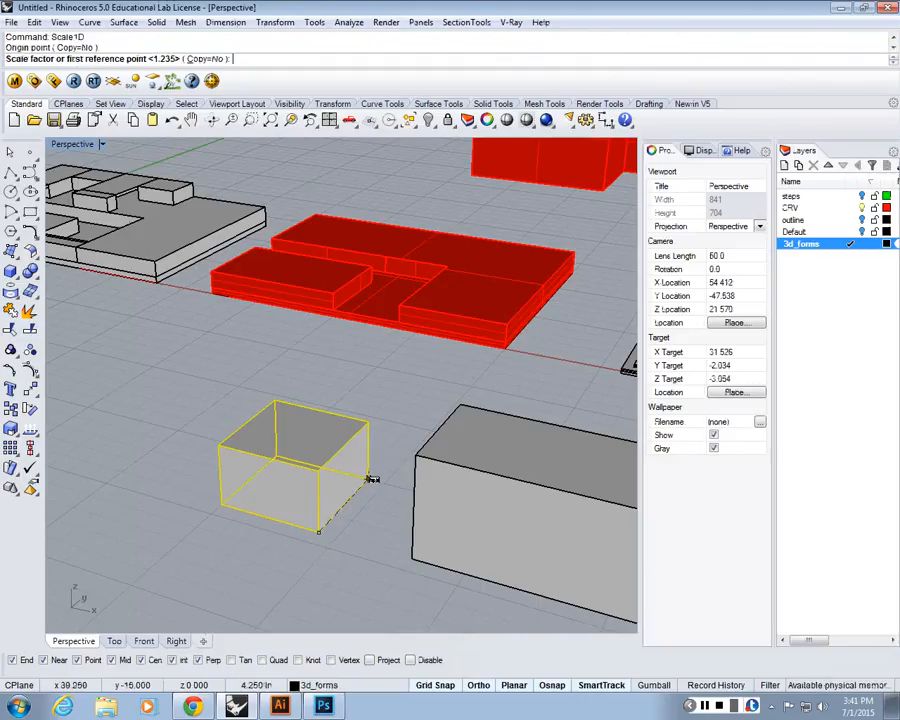
click(372, 477)
text(6.875)
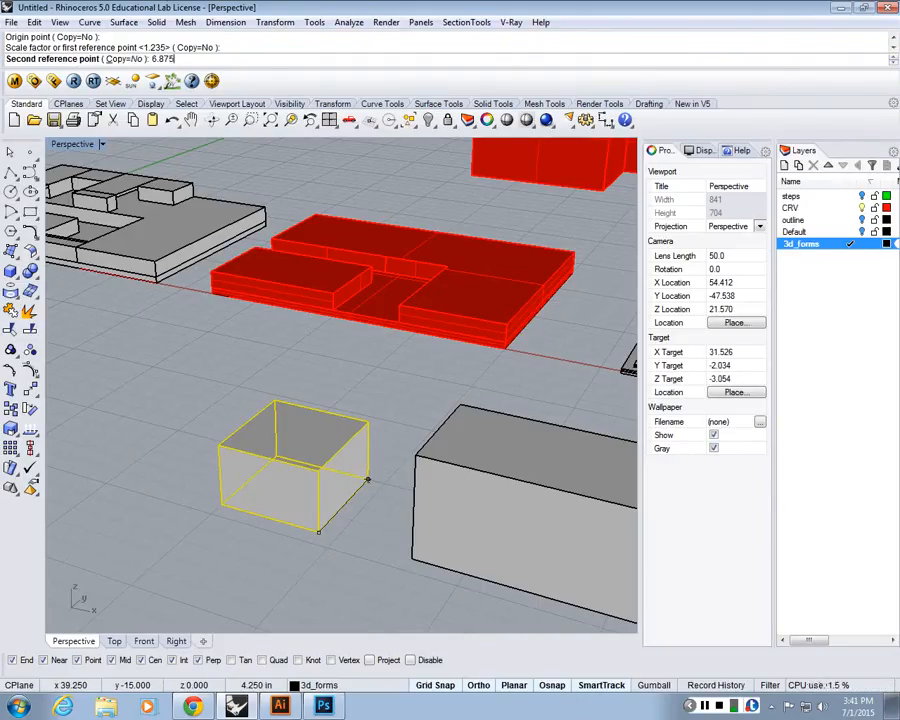
key(Return)
- Copy the small block and the long block together twice towards the front, forming three rows, and clear the selection
scroll(368, 479, down, 7)
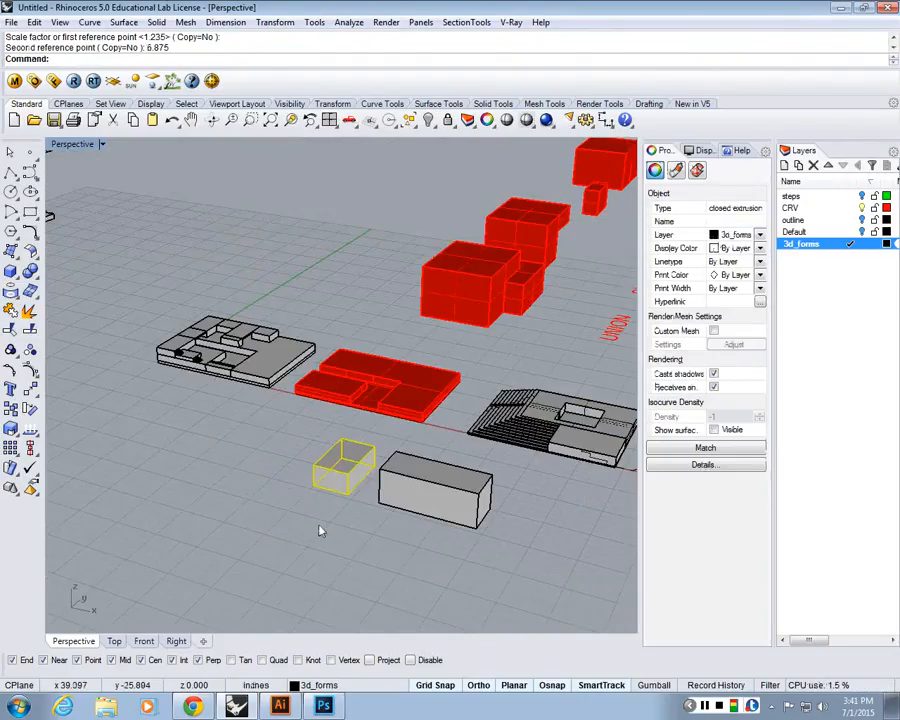
right_drag(321, 530, 400, 556)
click(452, 534)
right_drag(452, 534, 302, 446)
scroll(292, 358, down, 8)
click(298, 395)
right_drag(246, 505, 246, 532)
shift+click(405, 465)
text(Cop)
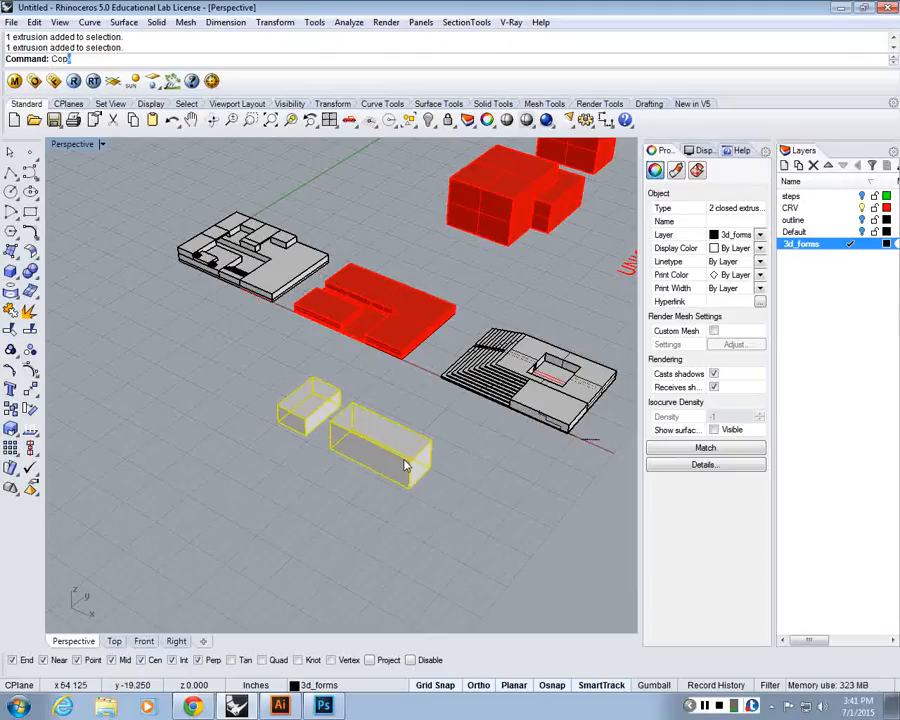
text(y)
key(Return)
click(429, 467)
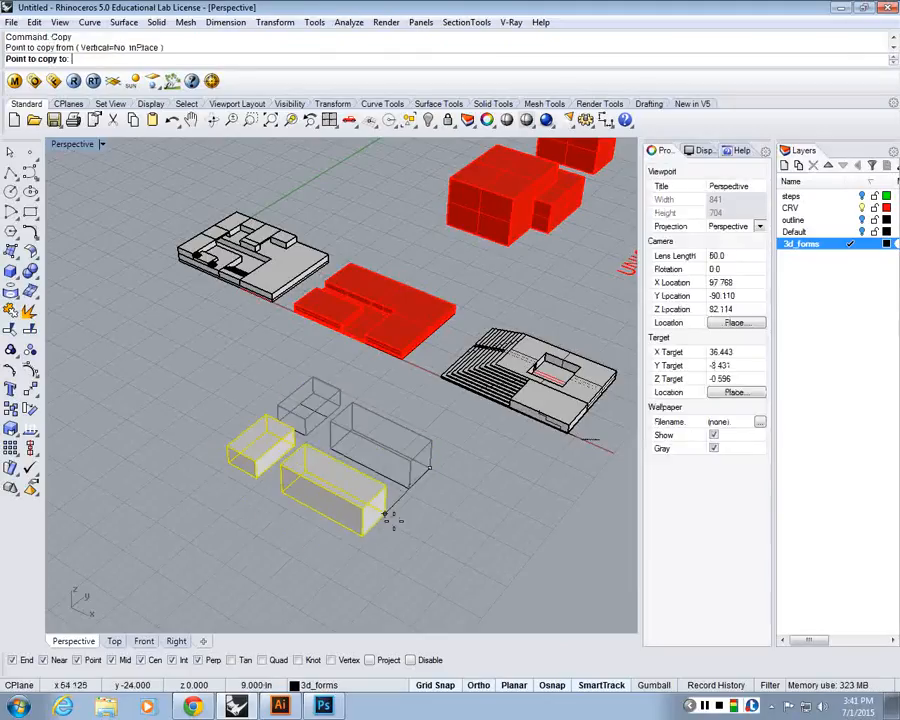
click(380, 518)
click(323, 575)
key(Return)
scroll(322, 473, down, 6)
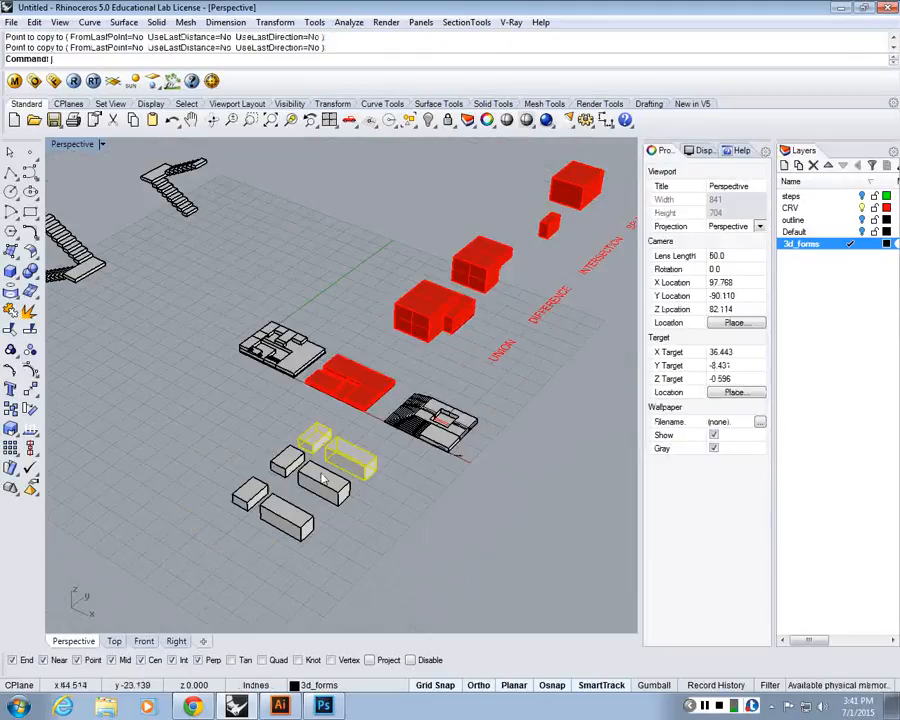
key(Escape)
- Shell the front row's long block with a thickness of 1/8 in, removing its front long face and adjacent end face
scroll(275, 555, up, 8)
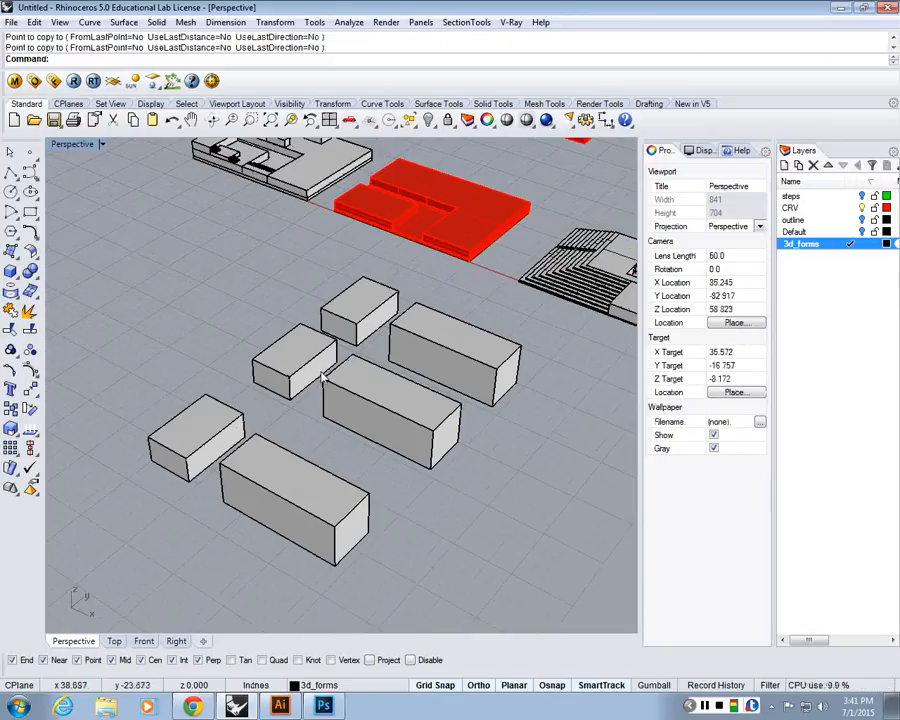
right_drag(393, 503, 412, 510)
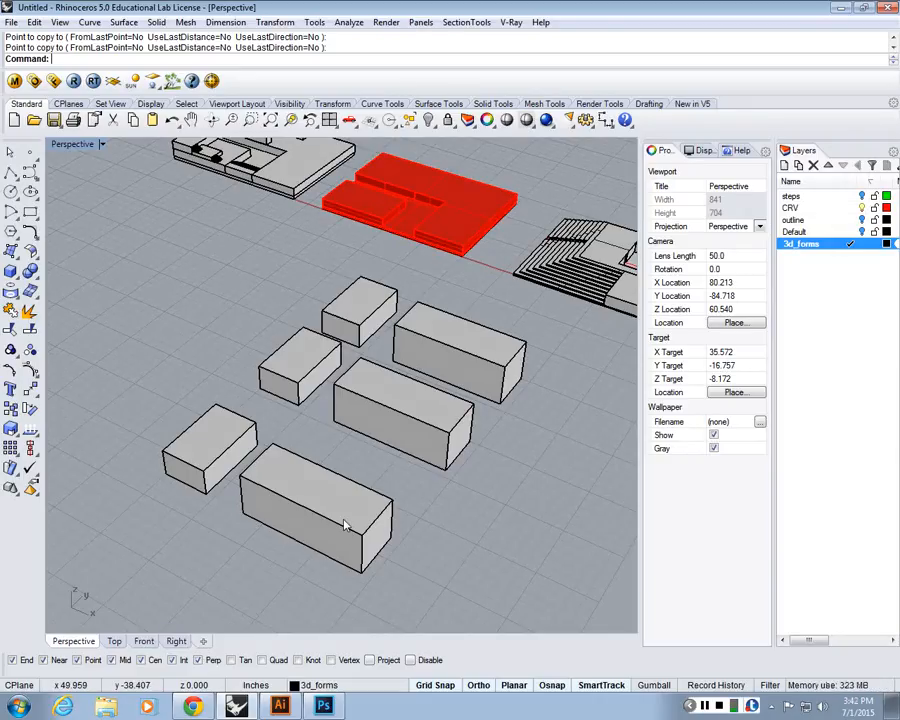
click(487, 104)
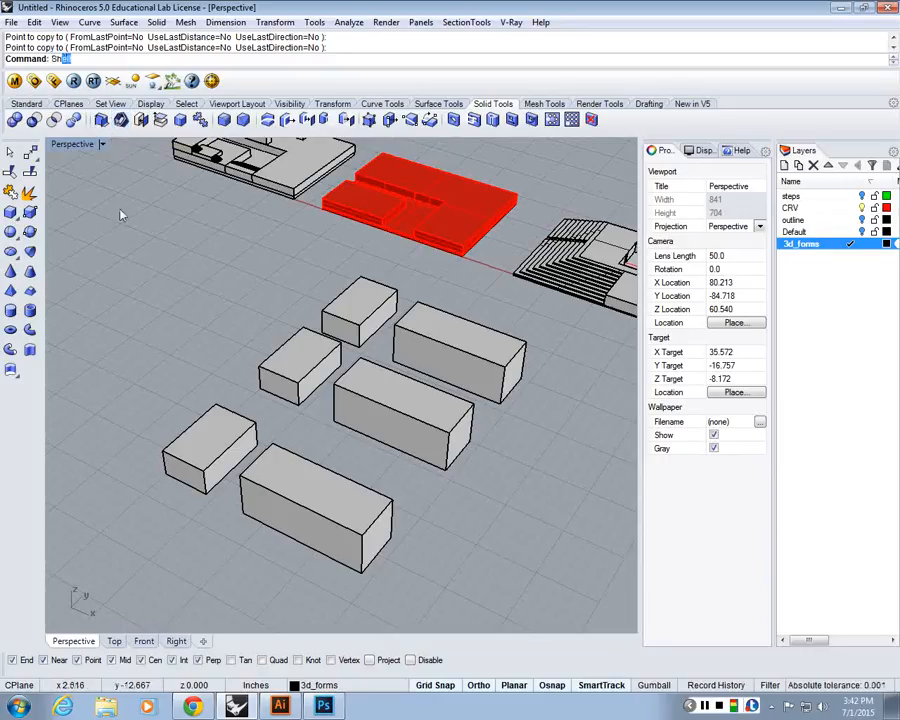
text(Shell)
key(Return)
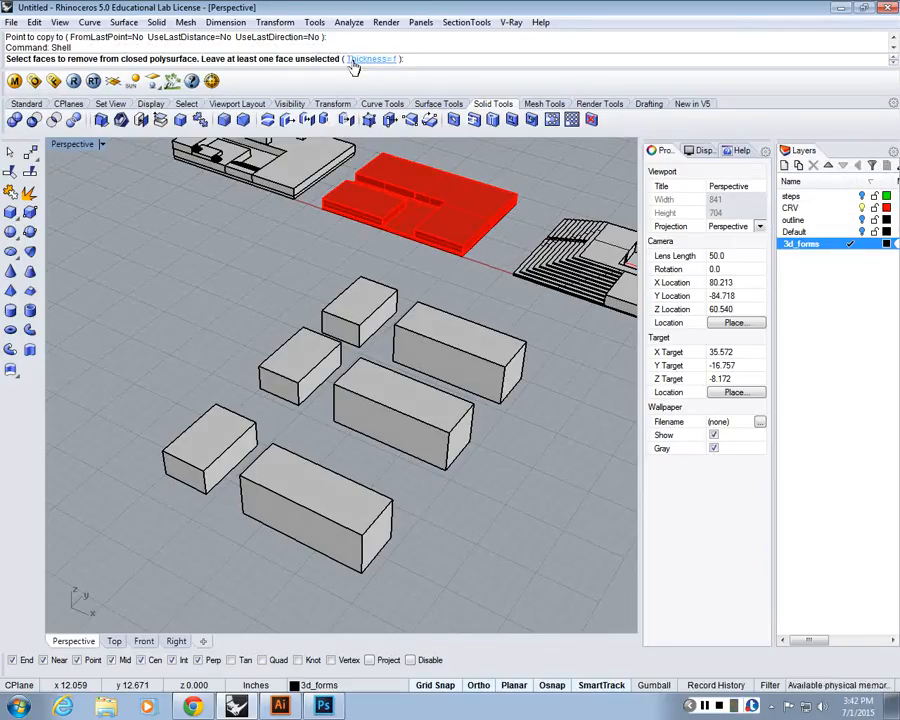
click(352, 60)
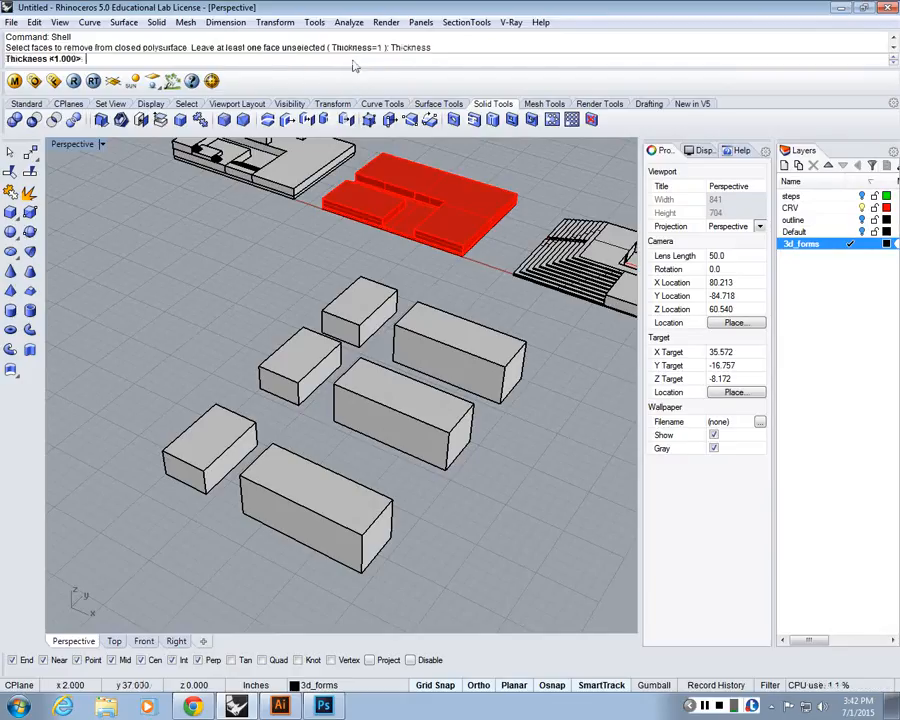
text(1.6)
key(Return)
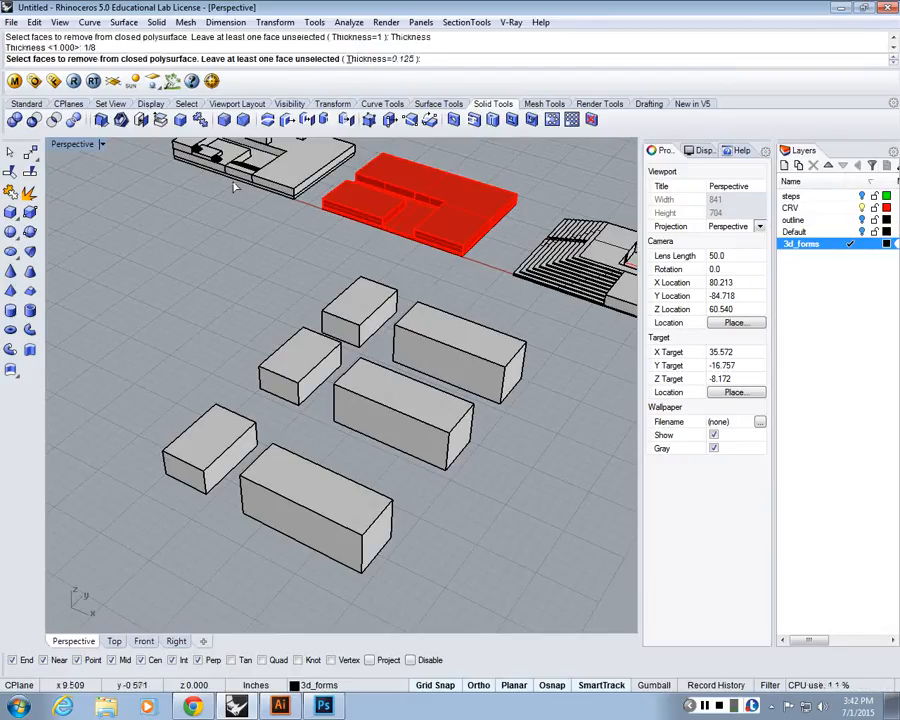
scroll(240, 185, down, 2)
scroll(315, 372, up, 2)
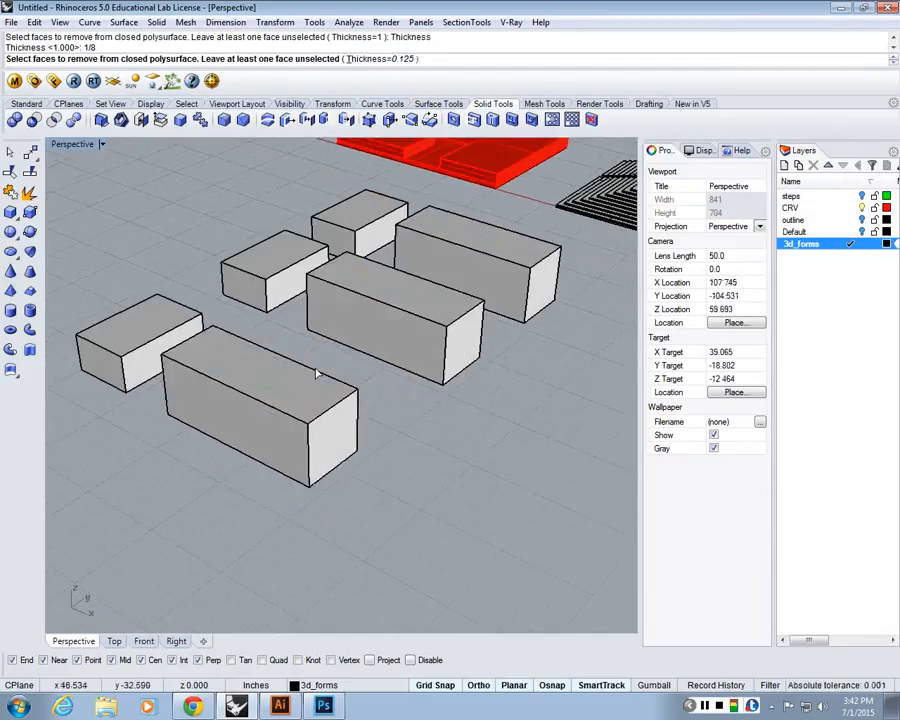
scroll(320, 420, up, 2)
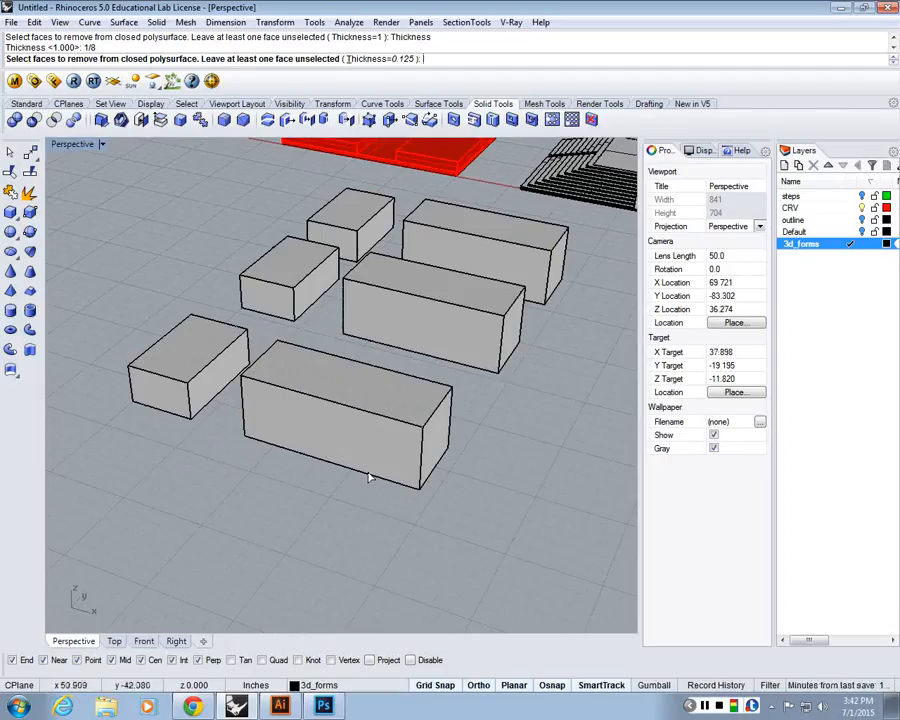
right_drag(307, 424, 283, 417)
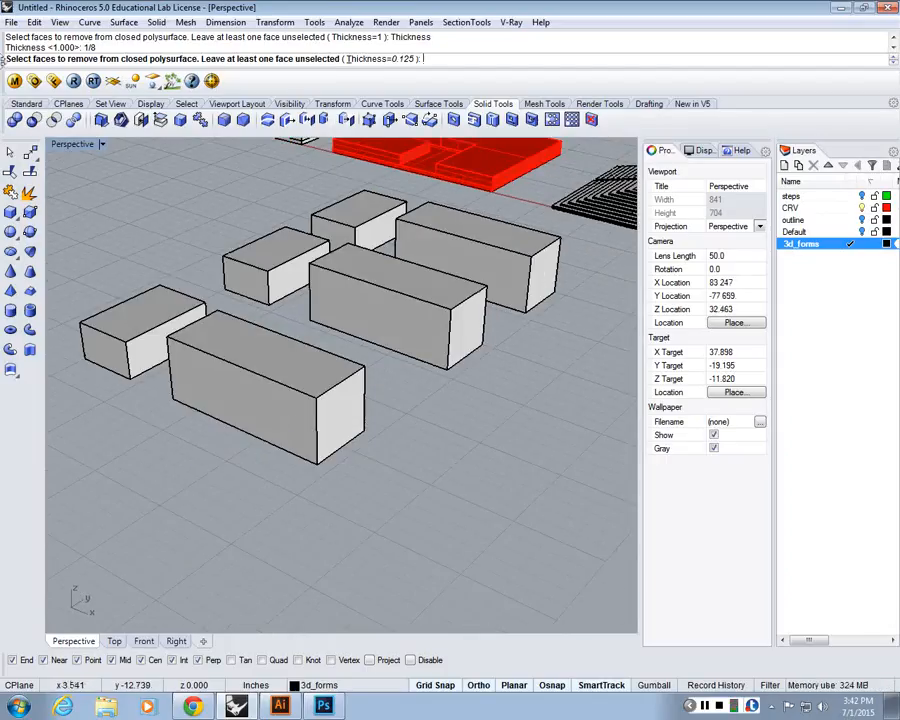
click(341, 418)
scroll(388, 434, up, 2)
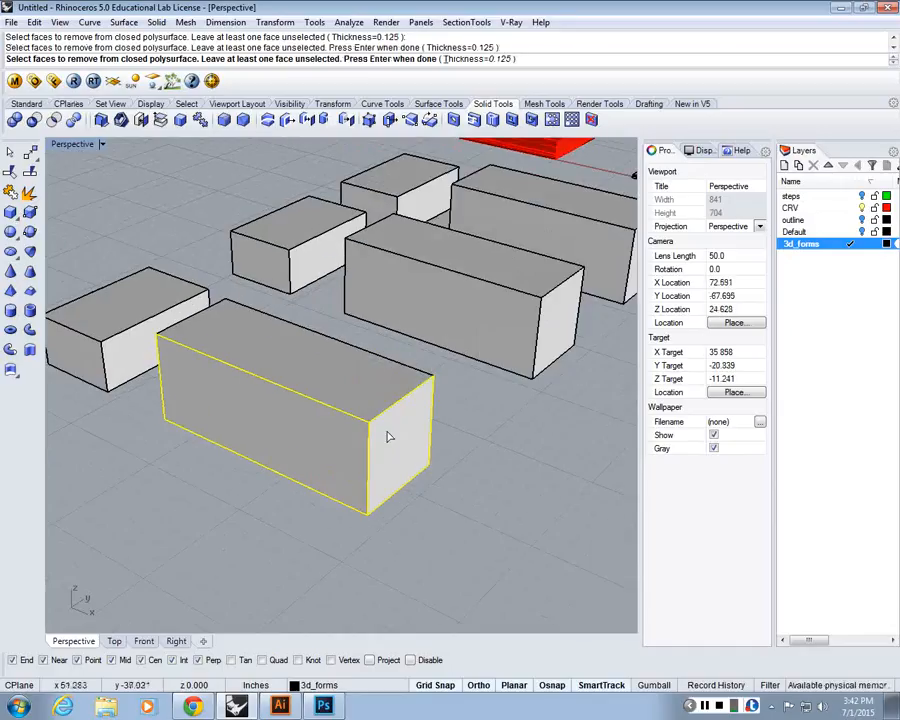
key(Return)
- Examine the shelled long block's open sides and wall thickness from several angles
mouse_move(348, 478)
right_down()
mouse_move(376, 488)
mouse_move(345, 484)
mouse_move(341, 492)
right_up()
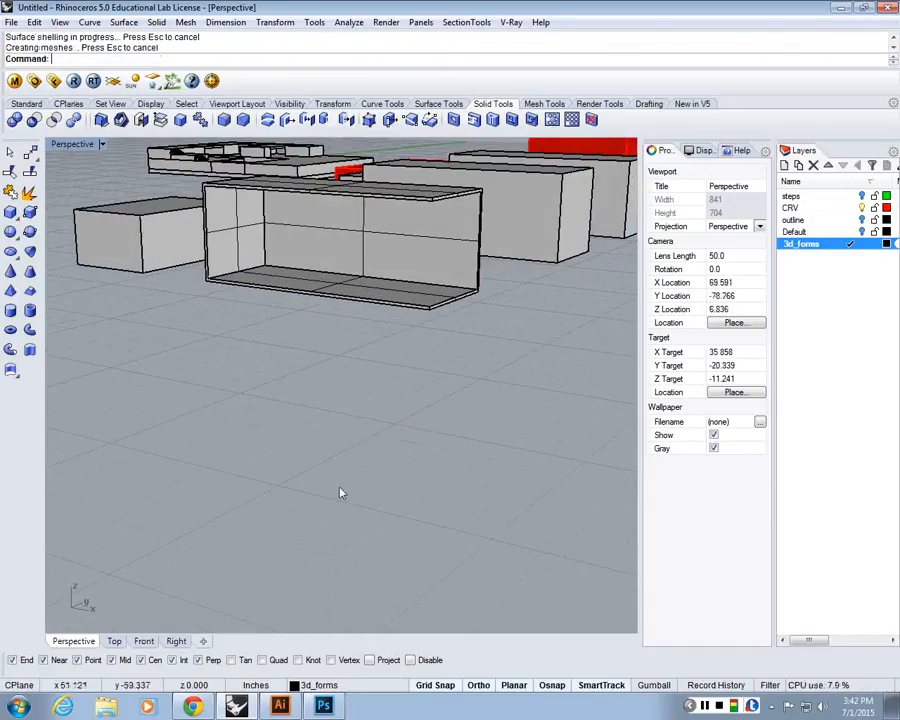
shift+right_drag(382, 442, 402, 328)
scroll(404, 328, down, 10)
scroll(404, 328, up, 8)
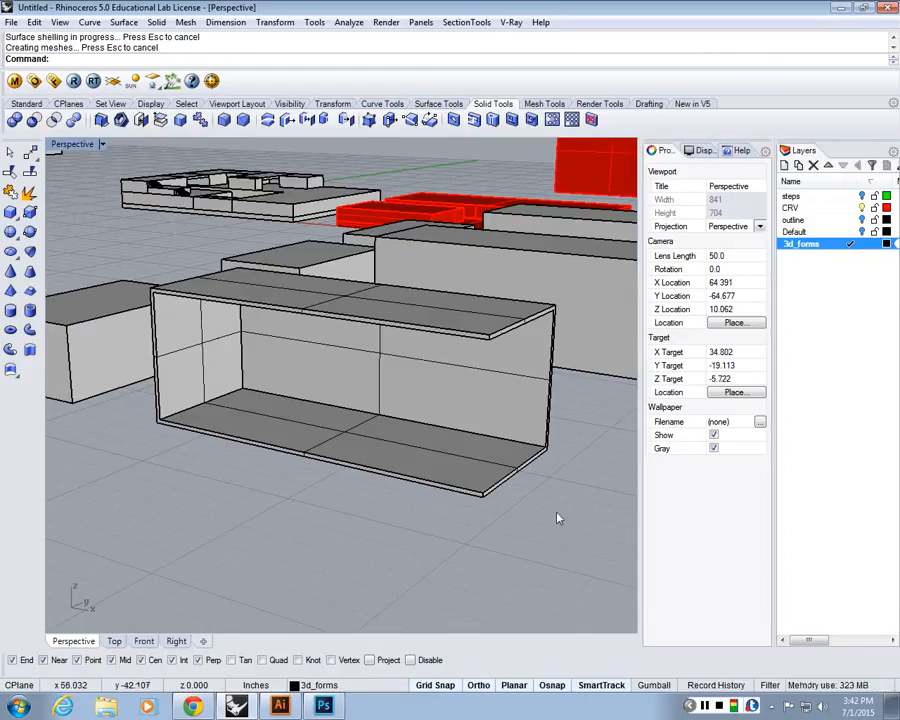
scroll(344, 494, down, 10)
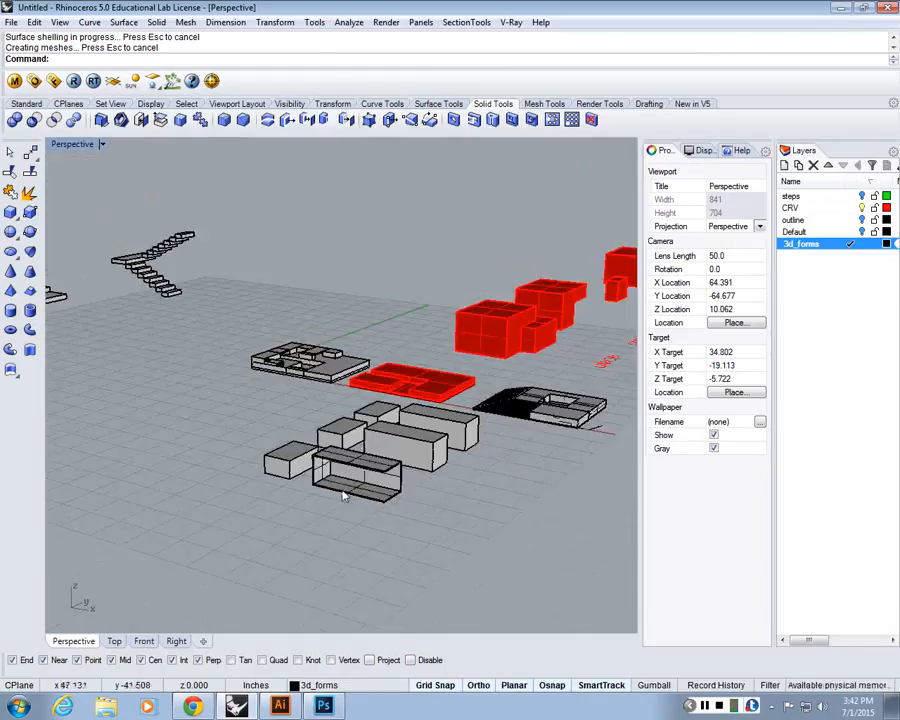
scroll(357, 491, up, 2)
right_drag(425, 482, 257, 428)
scroll(356, 492, up, 4)
scroll(257, 468, up, 2)
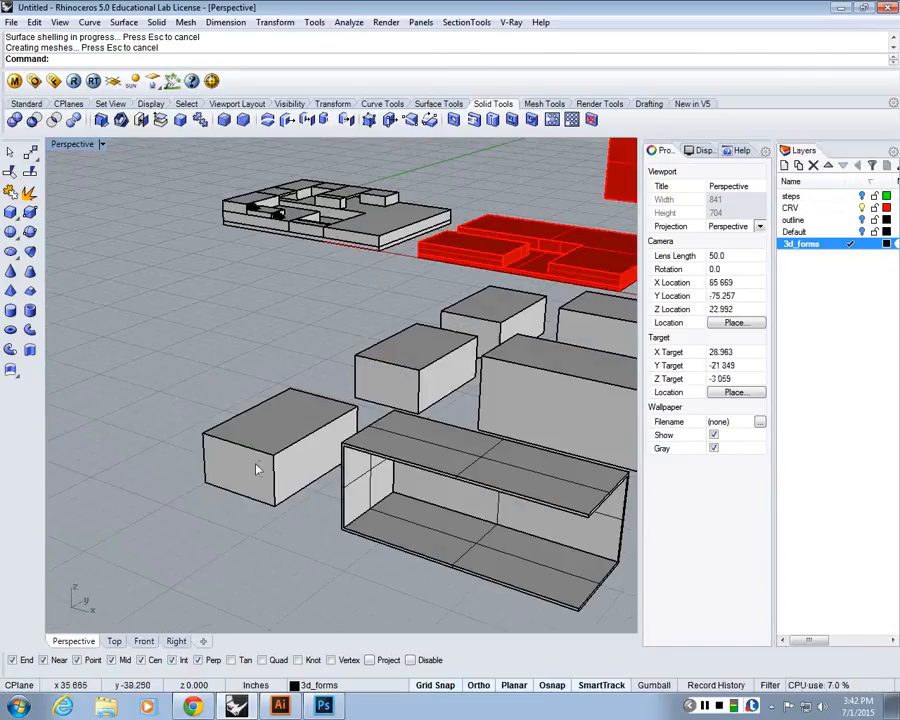
- Shell the front row's small block with a thickness of 0.125 in, removing its two opposite long side faces
scroll(257, 470, up, 2)
scroll(404, 462, down, 8)
right_drag(404, 462, 573, 335)
scroll(573, 335, up, 5)
text(shell)
key(Return)
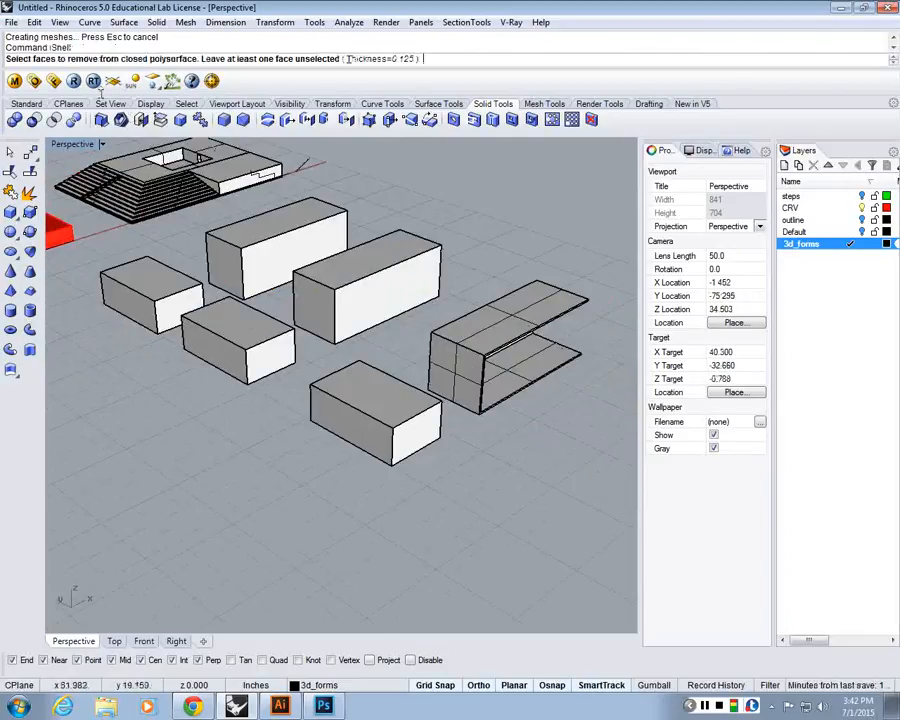
scroll(380, 398, up, 3)
scroll(350, 500, down, 2)
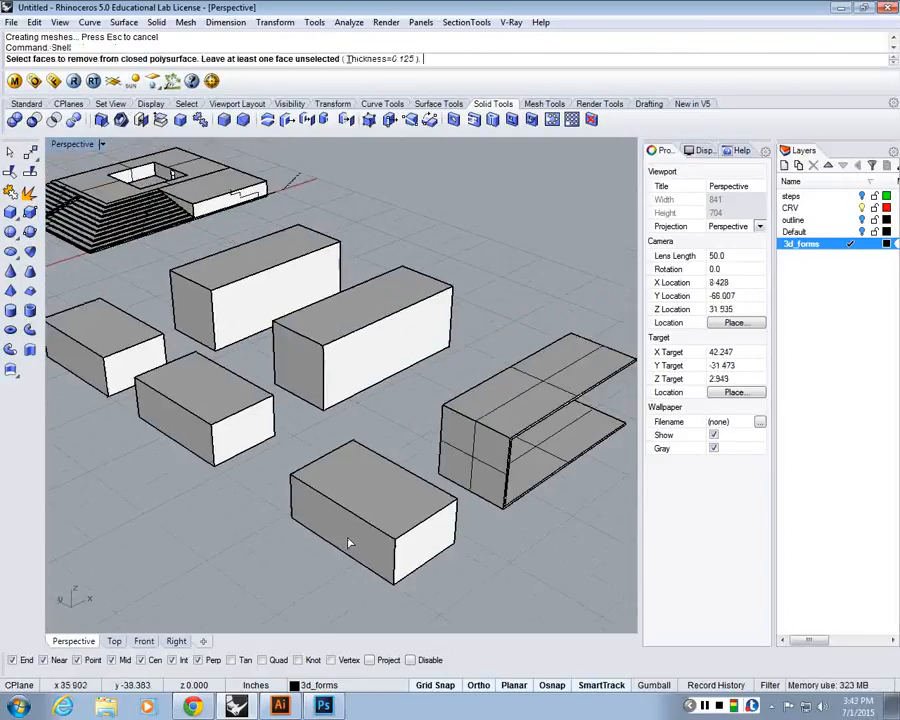
click(349, 542)
scroll(349, 542, down, 6)
right_drag(425, 538, 191, 583)
scroll(215, 440, up, 7)
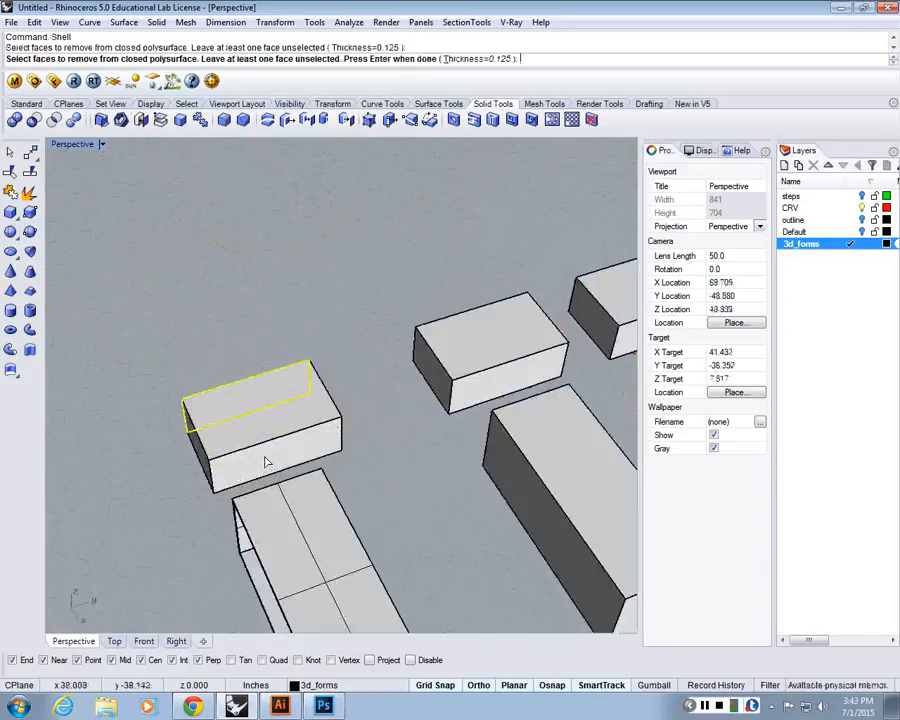
right_drag(267, 463, 261, 462)
key(Return)
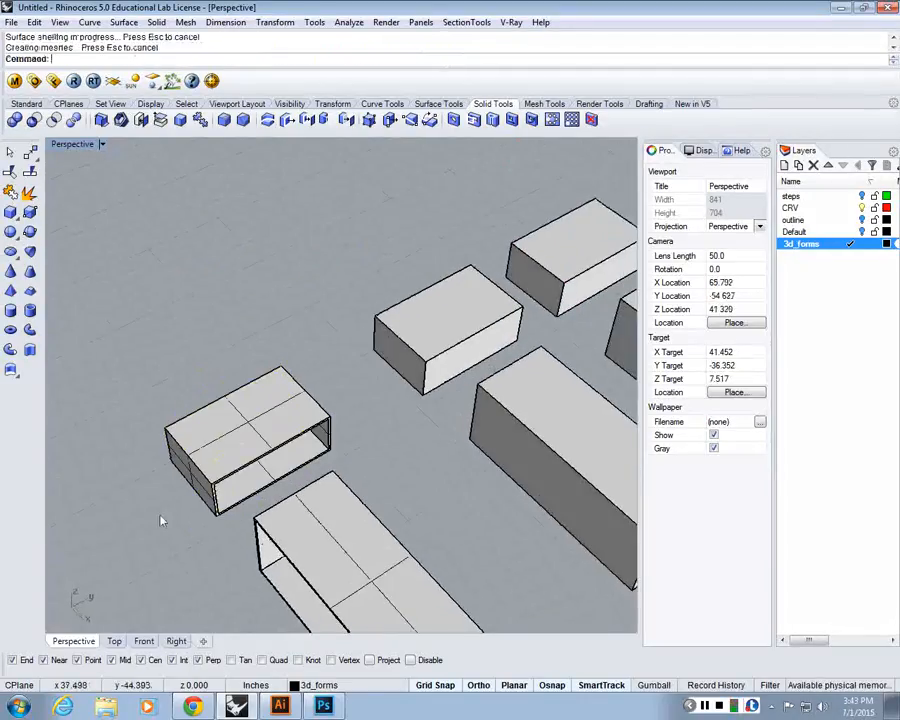
- Shell the middle row's long block 0.125 in thick, removing its top, one long side and one end face
right_drag(160, 520, 283, 472)
right_drag(370, 468, 356, 422)
right_click(412, 474)
click(374, 460)
click(452, 456)
right_click(456, 464)
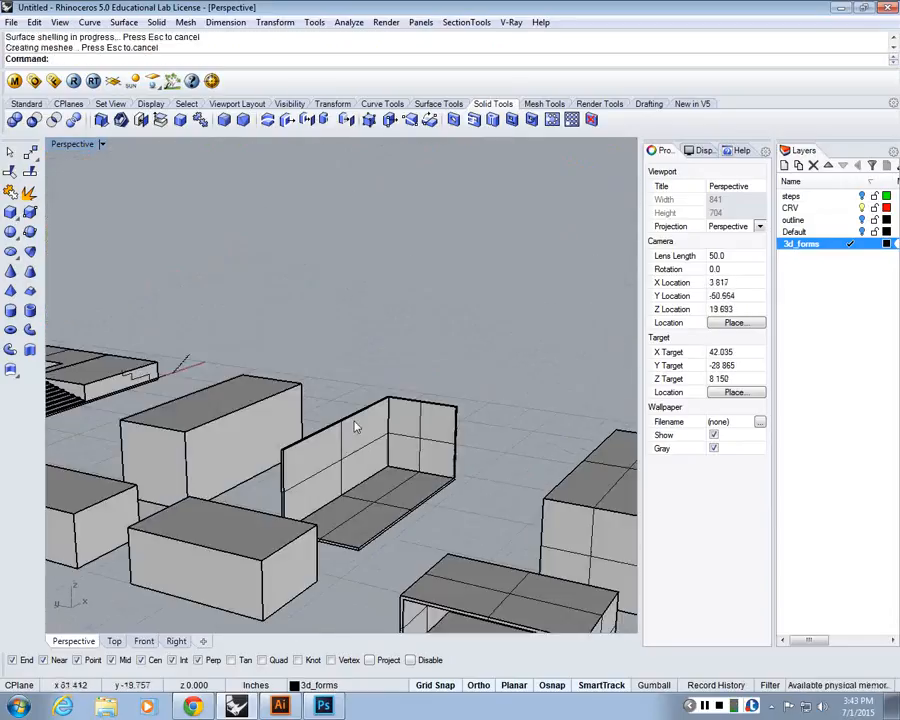
- Examine the shelled blocks in the front and middle rows, selecting individual ones to inspect their open faces
right_drag(339, 506, 363, 526)
scroll(473, 319, down, 2)
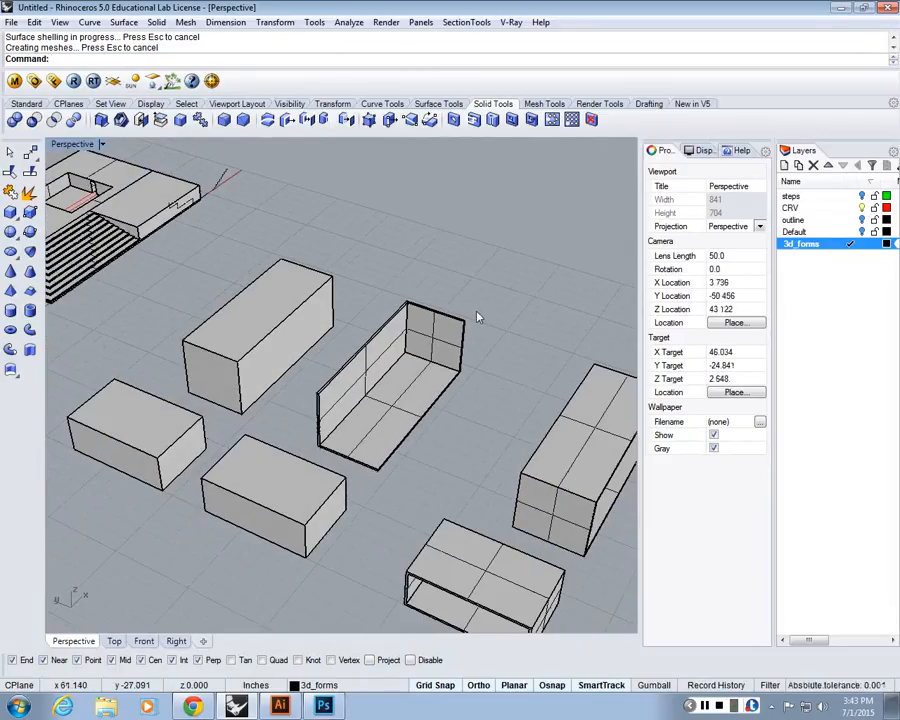
shift+right_drag(478, 317, 503, 333)
click(437, 361)
scroll(436, 364, down, 5)
click(516, 438)
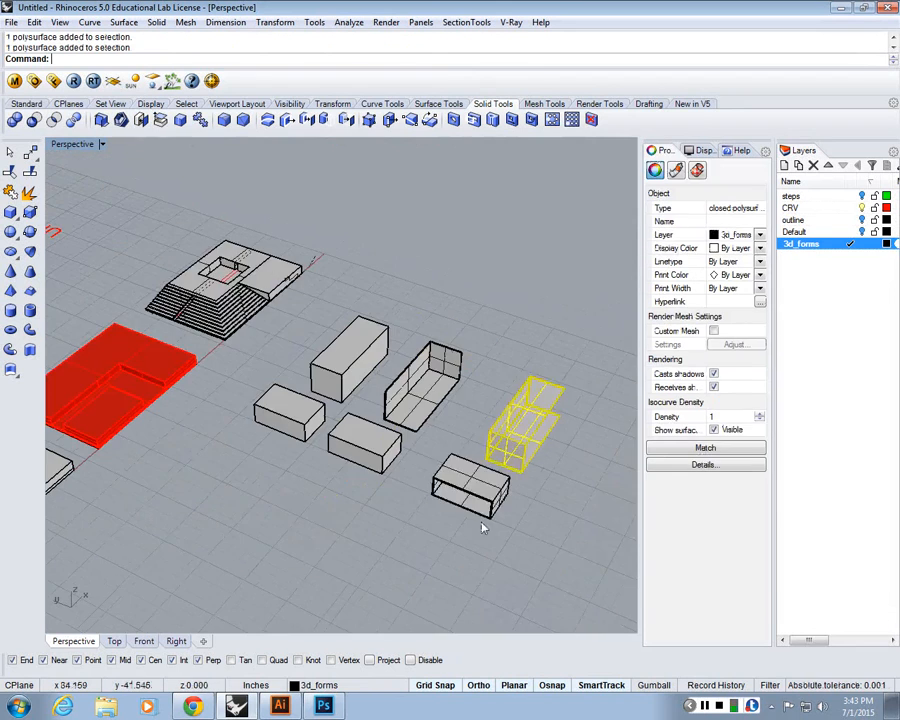
click(482, 524)
click(368, 403)
- Shell the middle row's small block 0.125 in thick, removing its top, bottom and one long side face
scroll(368, 403, up, 5)
text(S)
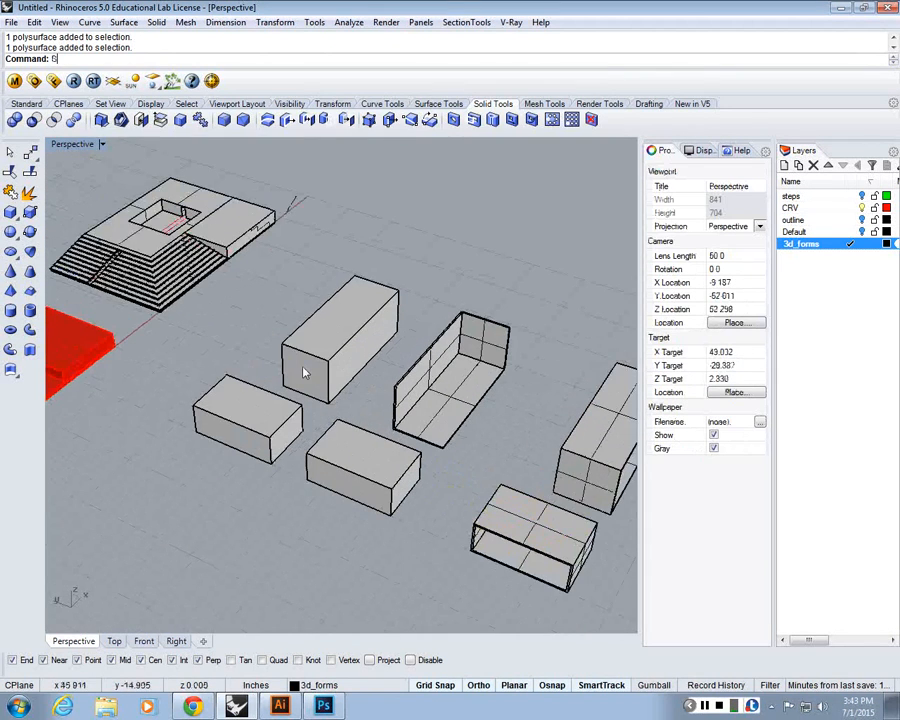
text(hell)
key(Return)
right_drag(305, 373, 352, 440)
scroll(434, 462, up, 5)
click(461, 484)
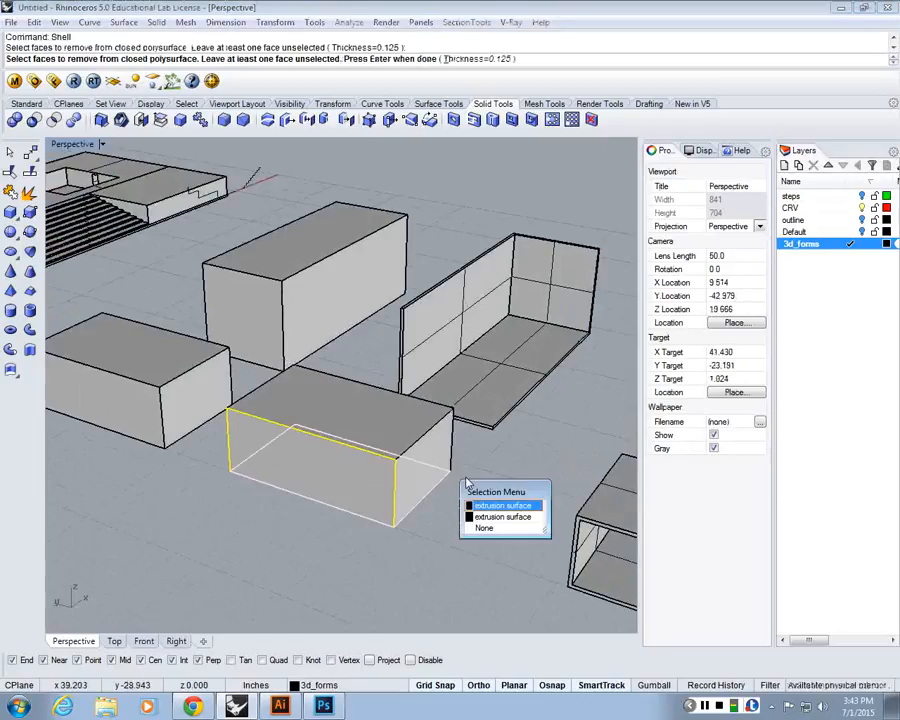
click(485, 506)
key(Return)
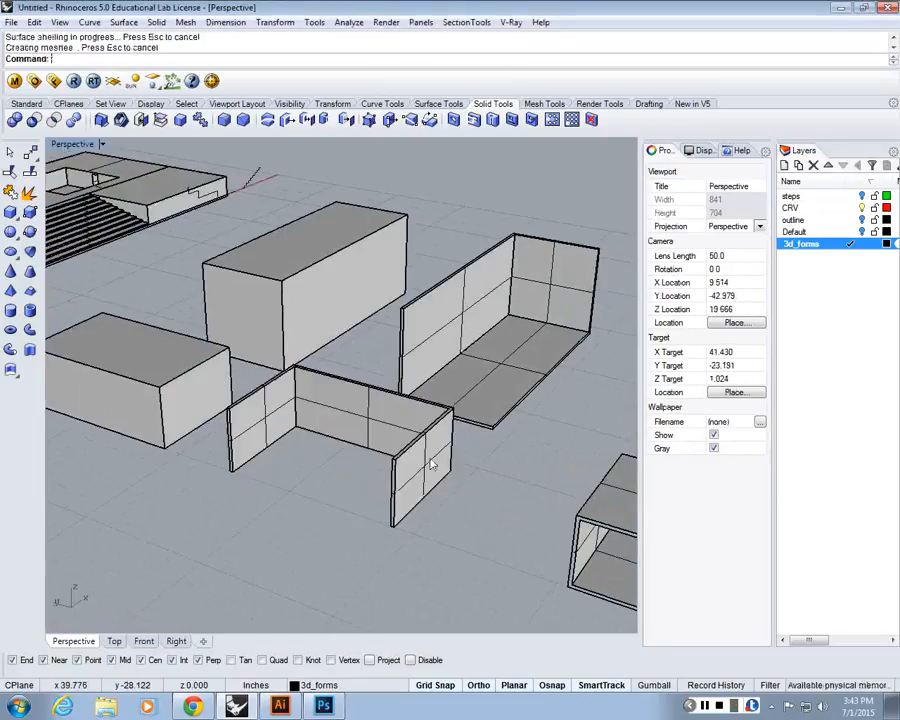
- Compare the newly shelled three-wall form with the other shelled and solid blocks from several angles
right_drag(354, 504, 412, 490)
scroll(450, 498, down, 7)
scroll(466, 508, up, 6)
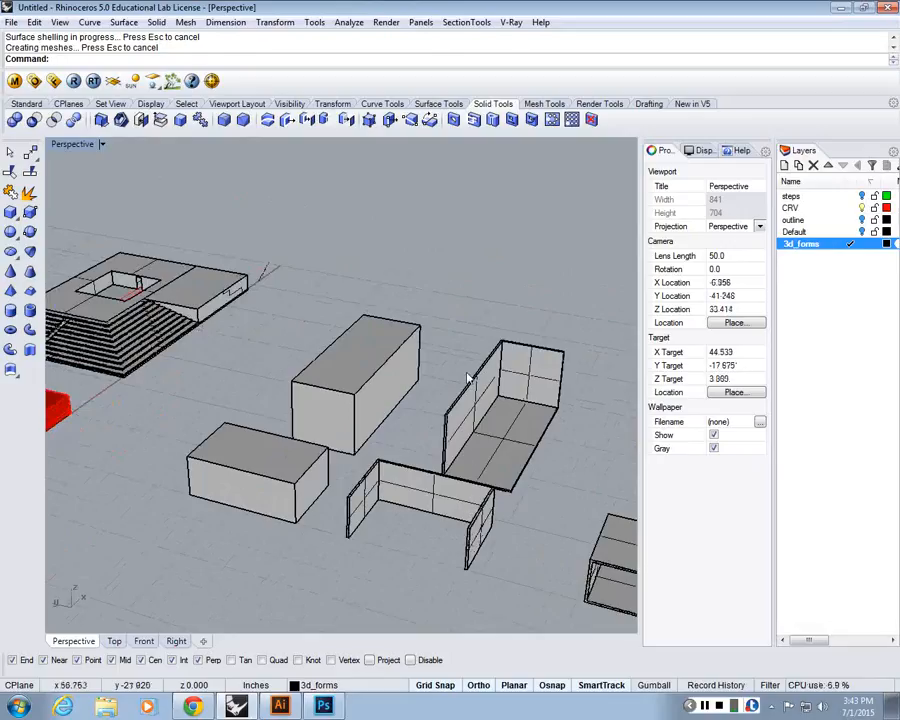
scroll(380, 335, down, 8)
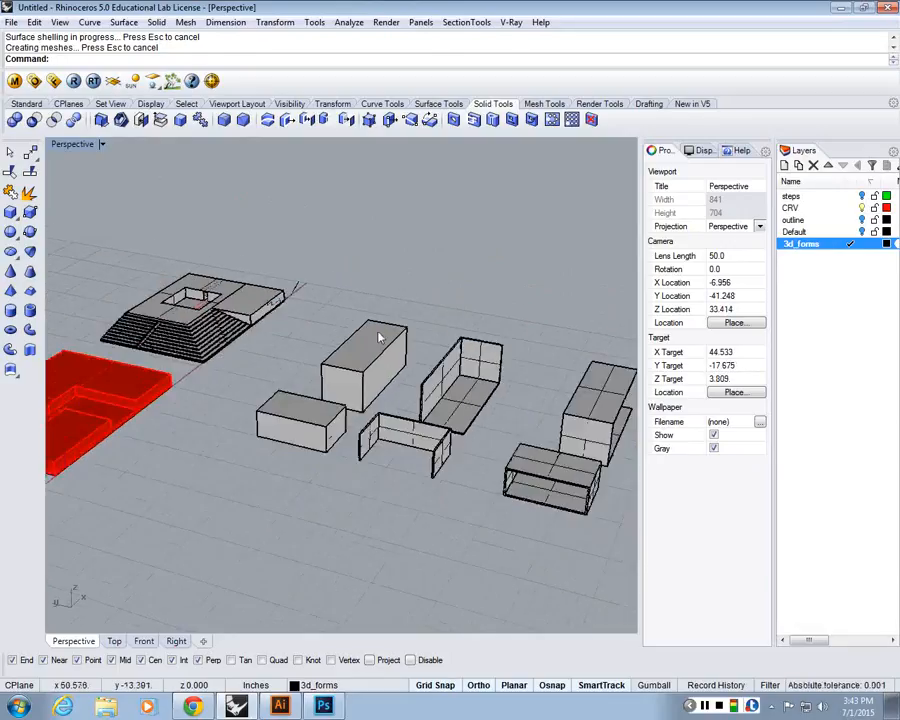
shift+right_drag(422, 371, 363, 371)
scroll(363, 371, up, 2)
scroll(363, 372, up, 2)
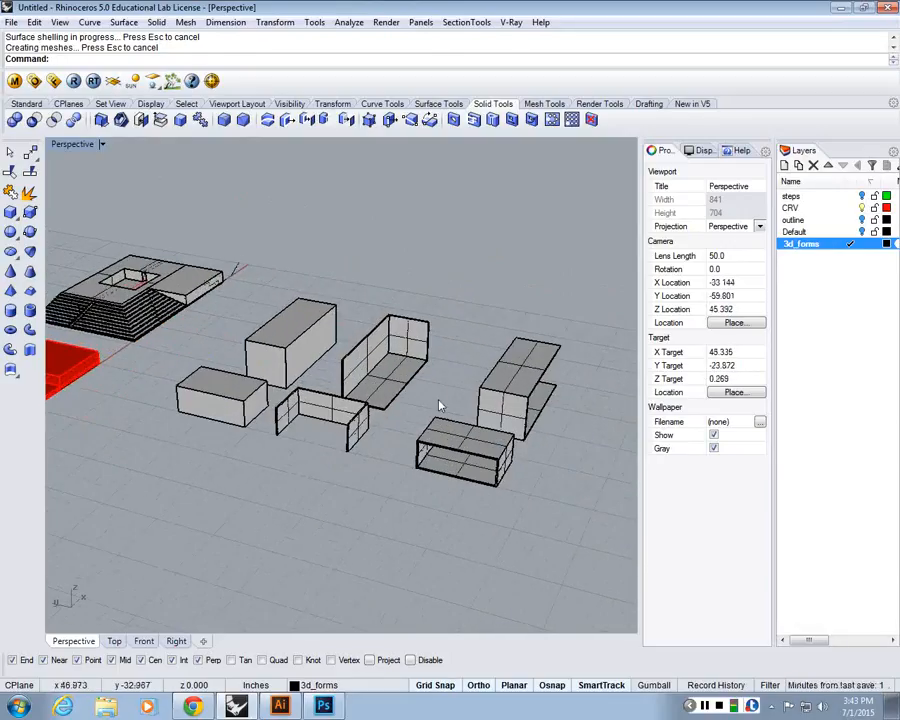
scroll(466, 424, down, 4)
scroll(516, 368, up, 4)
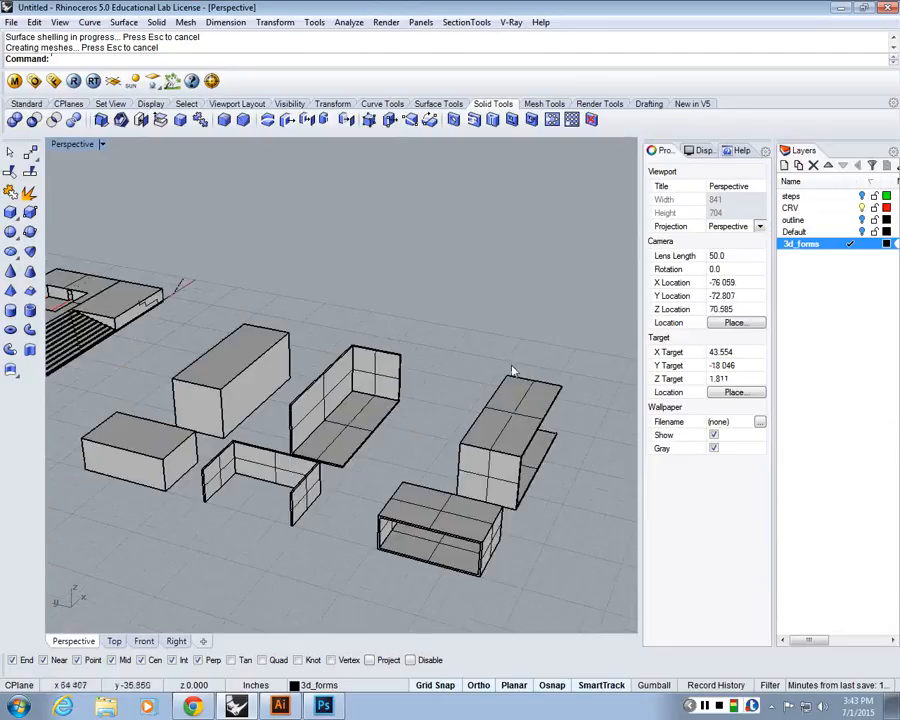
right_drag(516, 372, 497, 389)
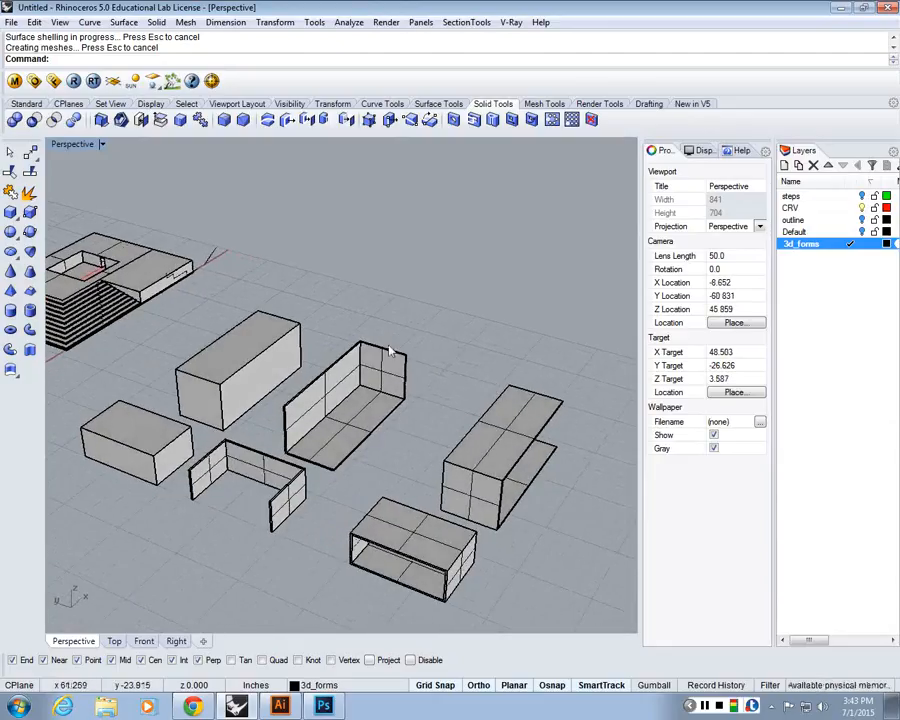
- Draw a narrow box at the outer corner of the front row's open long block, spanning from its floor to the top slab
shift+right_drag(528, 358, 479, 347)
right_drag(479, 347, 367, 390)
shift+right_drag(451, 353, 320, 328)
scroll(240, 455, up, 2)
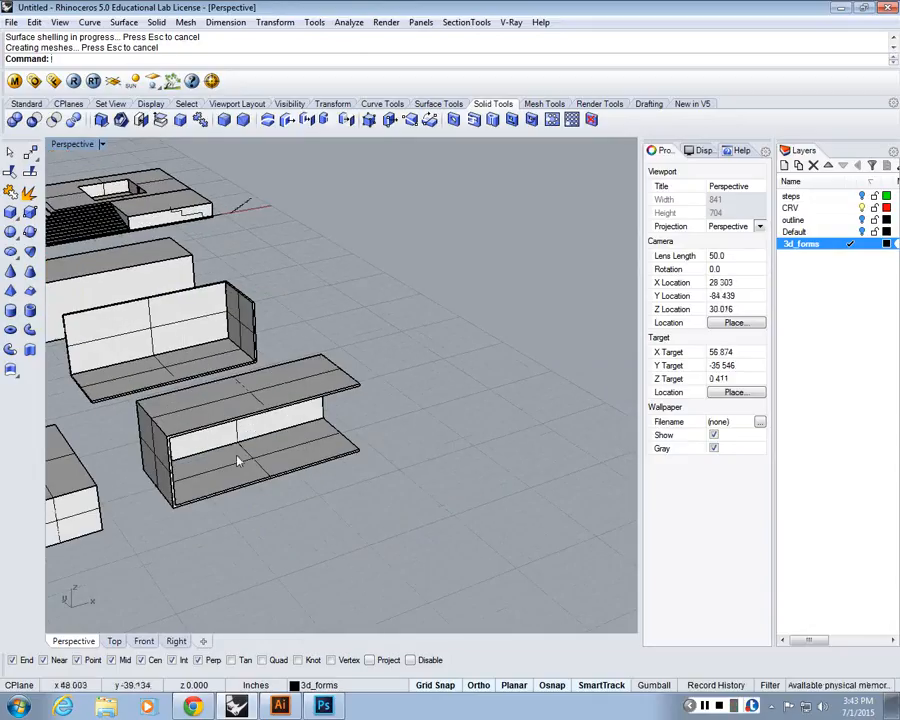
scroll(238, 430, up, 4)
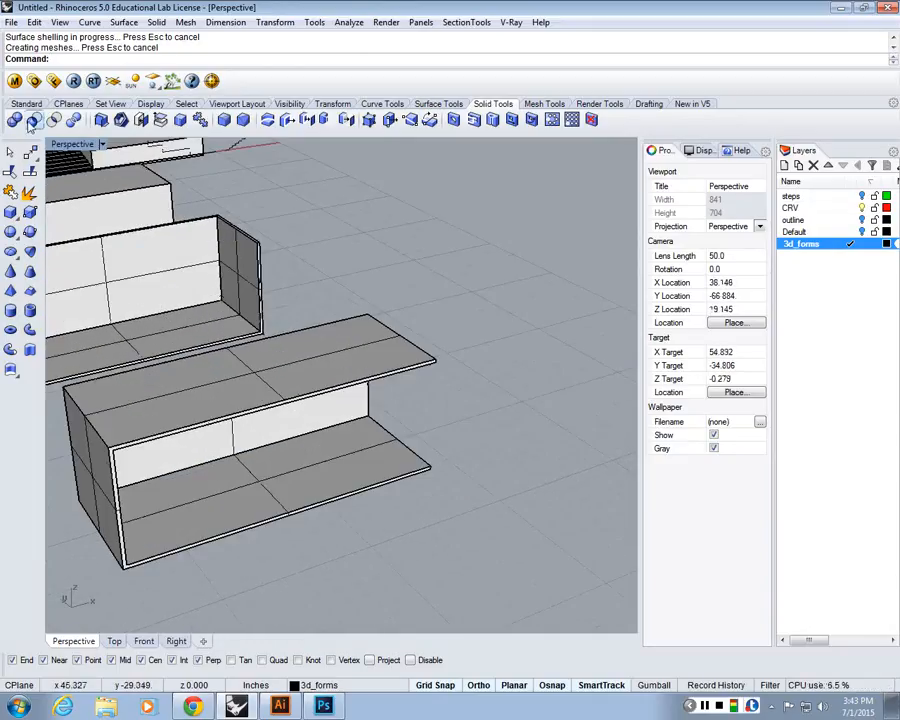
click(10, 212)
scroll(437, 386, up, 5)
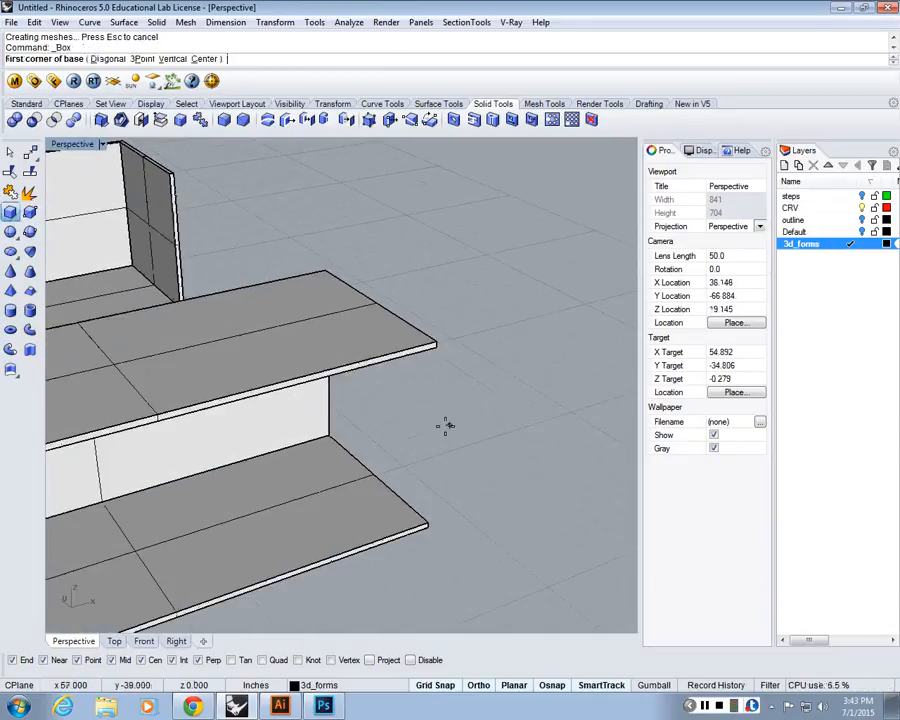
click(428, 521)
click(305, 541)
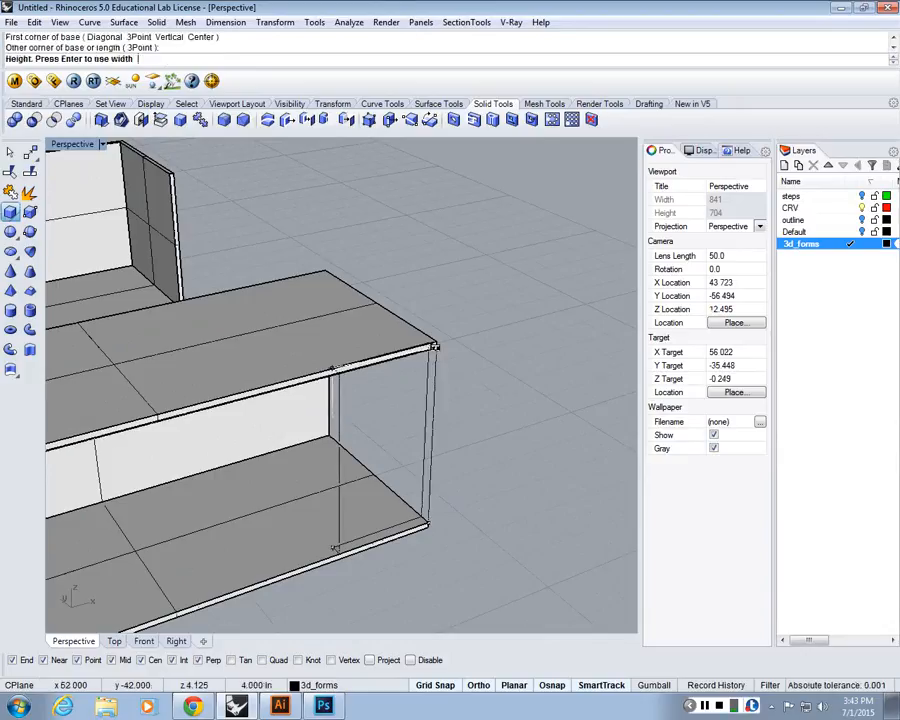
click(437, 345)
scroll(515, 368, down, 7)
right_drag(515, 368, 526, 368)
scroll(484, 400, up, 8)
- Scale the new box in one direction so that its thickness becomes 1/8 in
click(432, 392)
right_drag(432, 392, 516, 524)
text(Sc)
key(Return)
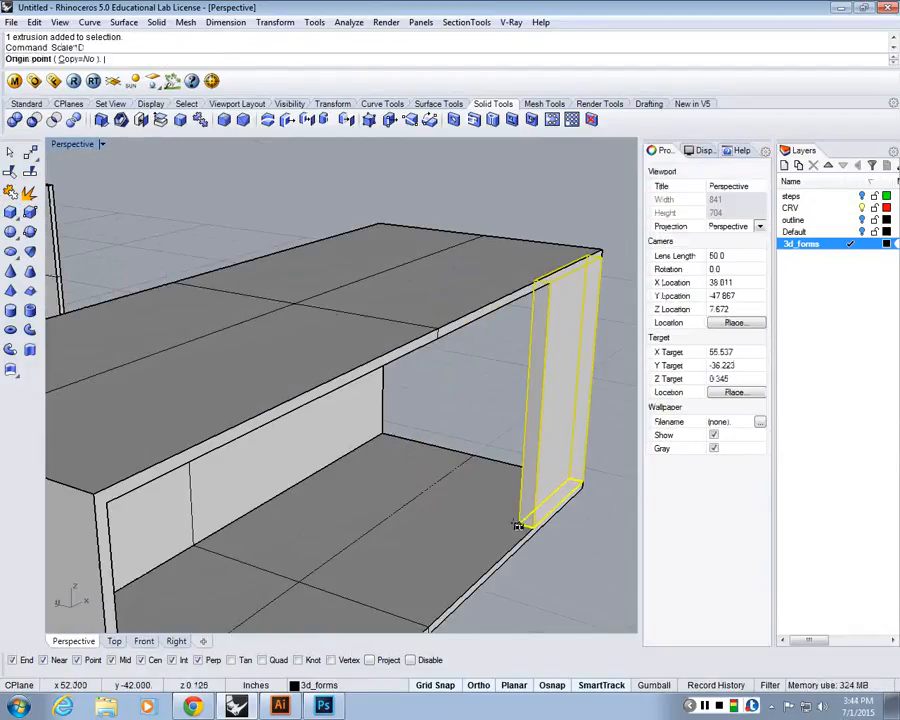
click(516, 524)
click(520, 522)
text(1)
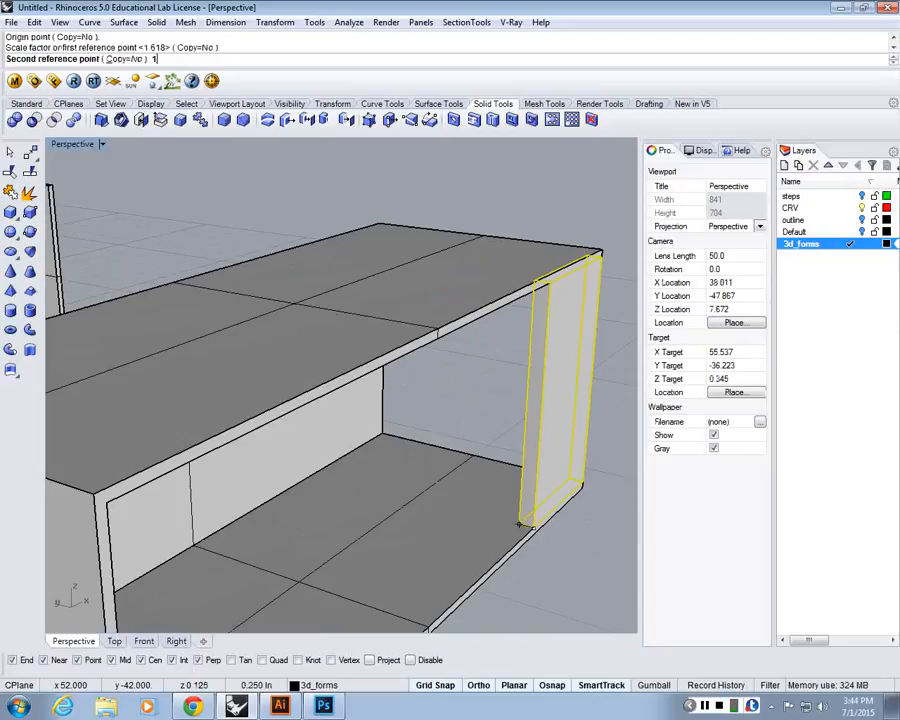
text(/8)
key(Return)
click(563, 528)
- Scale the thin panel in one direction along the long block's open side, extending it to about the middle of the opening
scroll(565, 530, down, 8)
right_drag(565, 530, 458, 394)
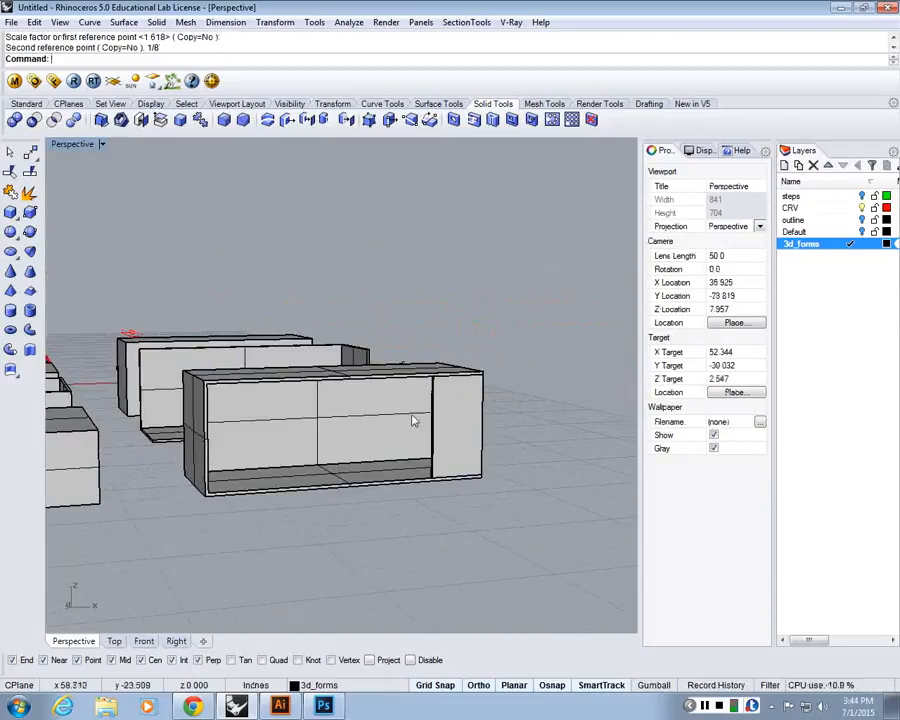
right_drag(322, 392, 345, 488)
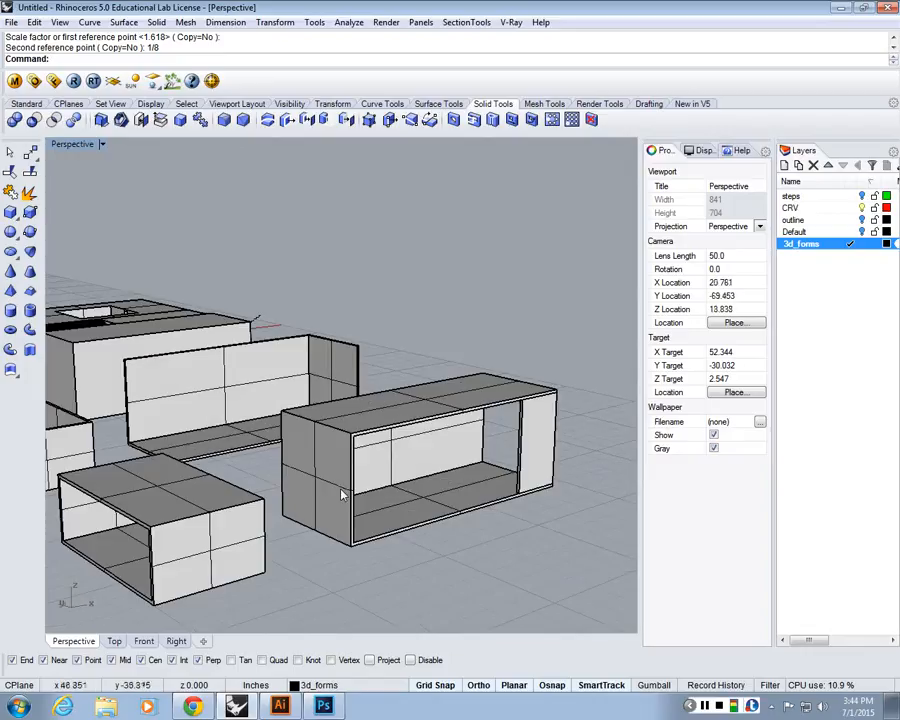
shift+right_drag(584, 440, 484, 464)
click(486, 466)
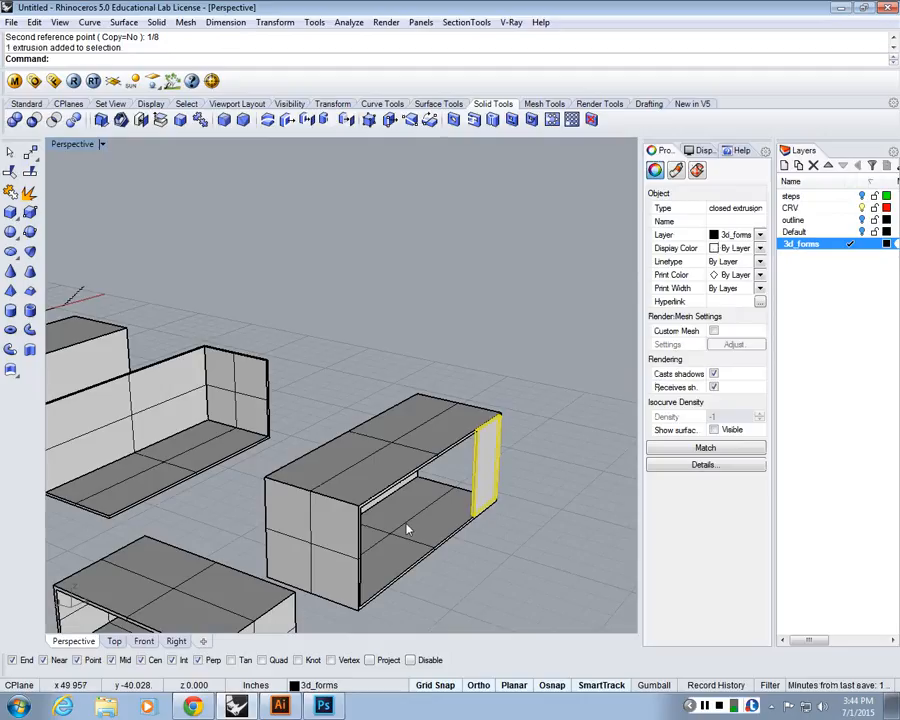
right_click(407, 529)
scroll(405, 535, up, 10)
scroll(538, 460, down, 3)
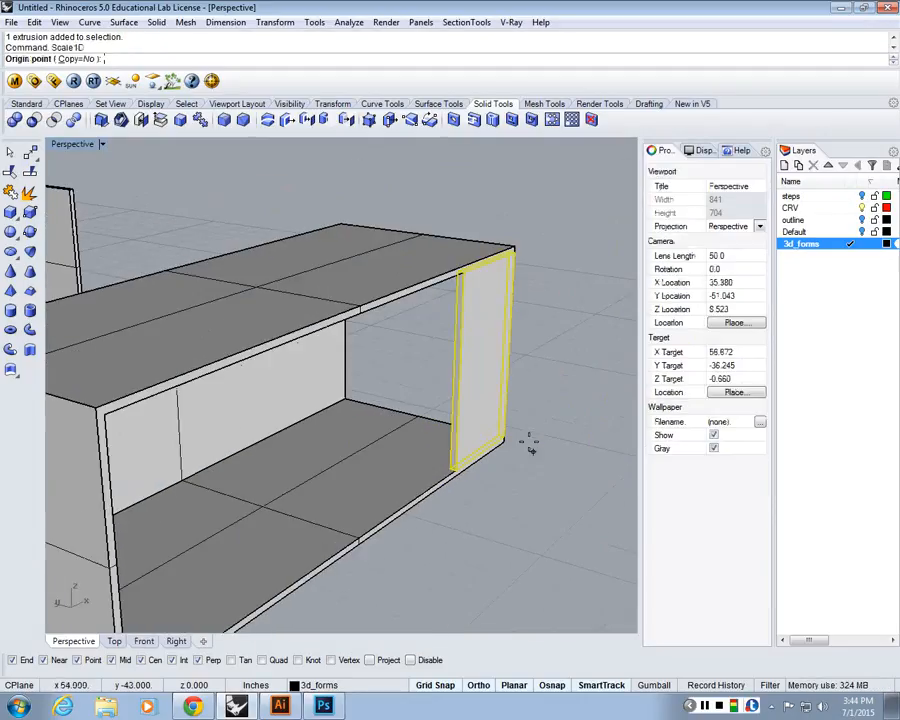
click(450, 467)
click(444, 470)
scroll(442, 474, down, 5)
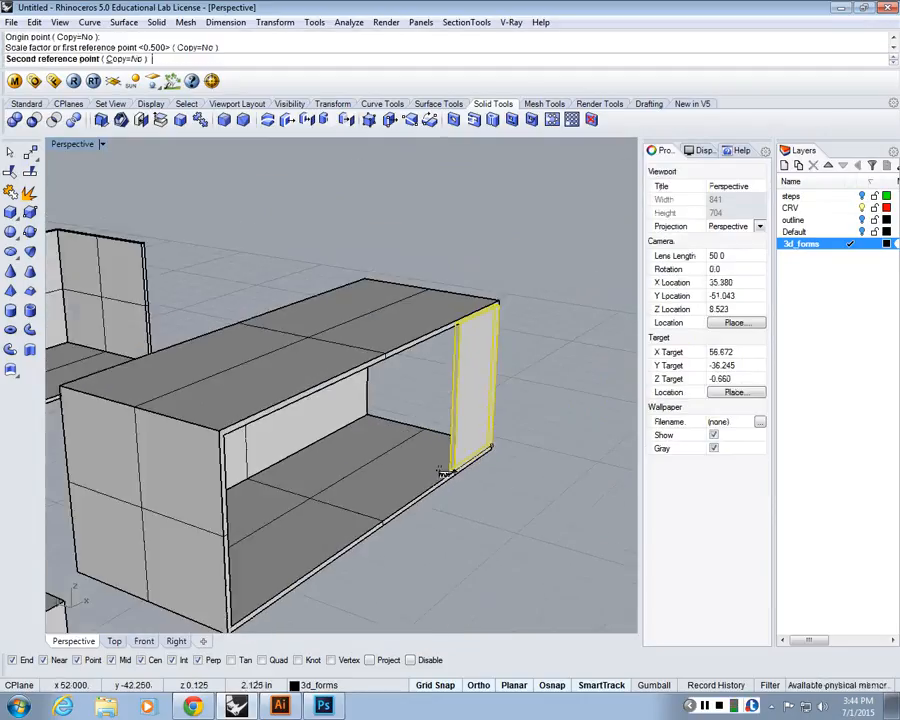
click(412, 498)
- Examine the shelled blocks from several angles and check whether the added panel and the long shell are separate objects
right_drag(432, 533, 255, 506)
scroll(255, 506, down, 8)
scroll(209, 398, up, 4)
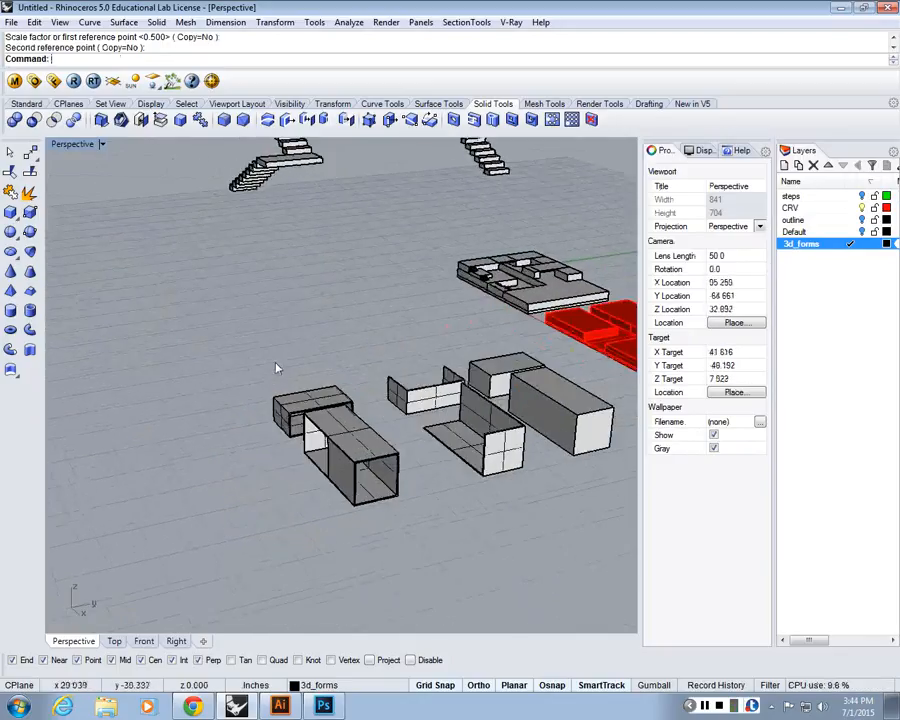
scroll(331, 430, up, 4)
scroll(329, 422, down, 2)
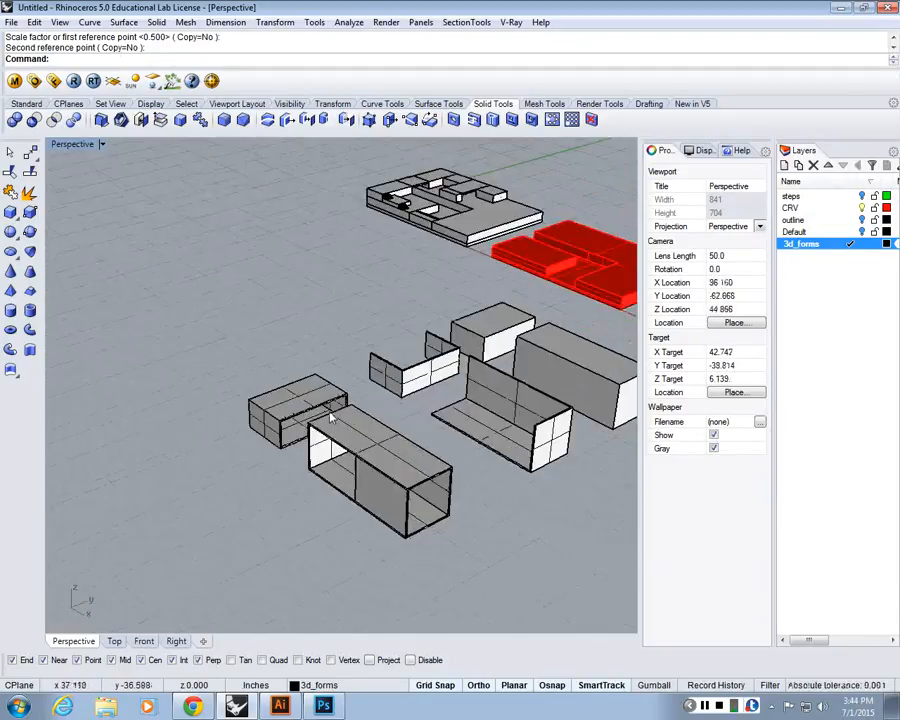
right_drag(332, 418, 384, 465)
click(390, 474)
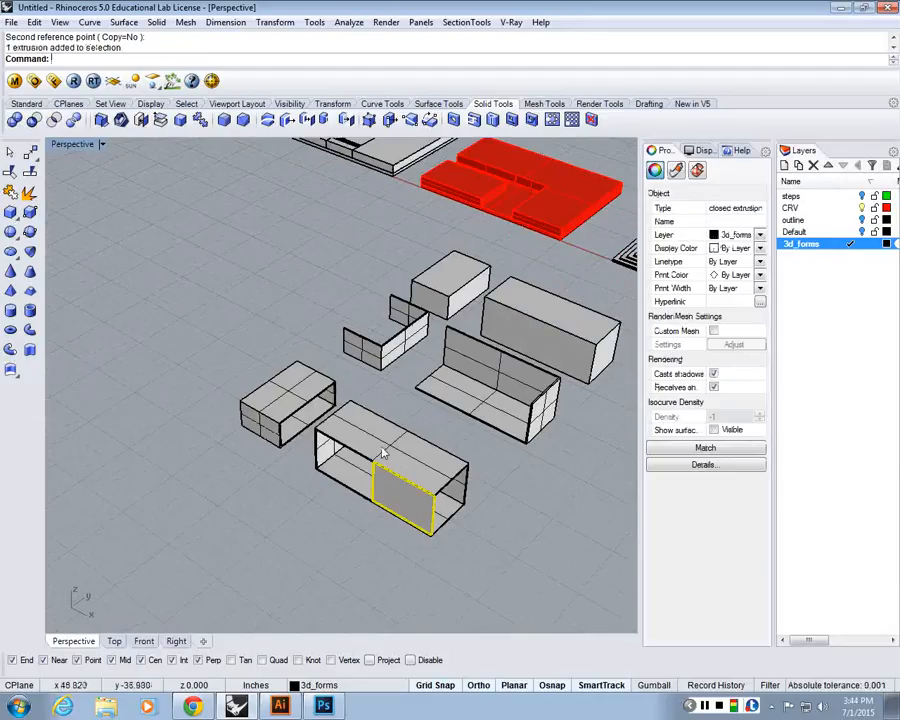
click(362, 434)
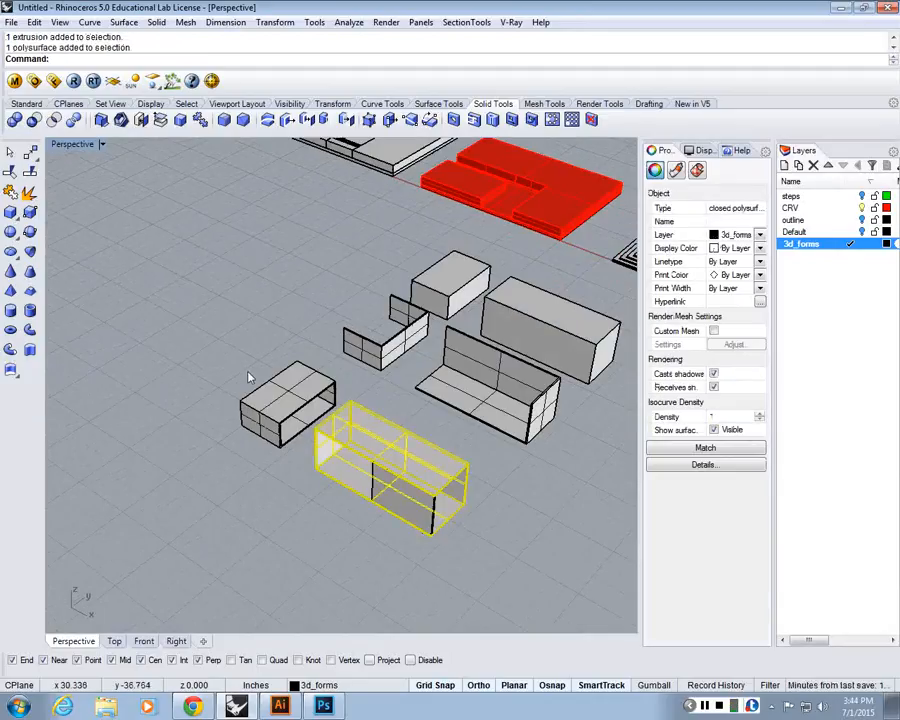
click(249, 376)
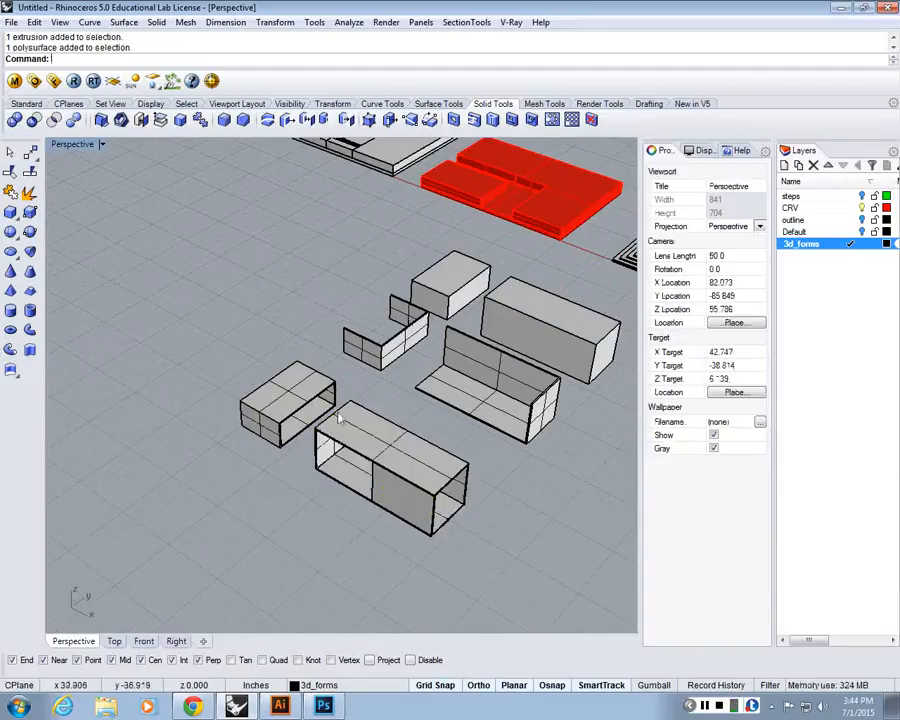
scroll(383, 378, down, 4)
scroll(377, 345, down, 2)
mouse_move(384, 380)
right_down()
mouse_move(335, 378)
mouse_move(405, 398)
mouse_move(373, 393)
right_up()
scroll(419, 332, up, 4)
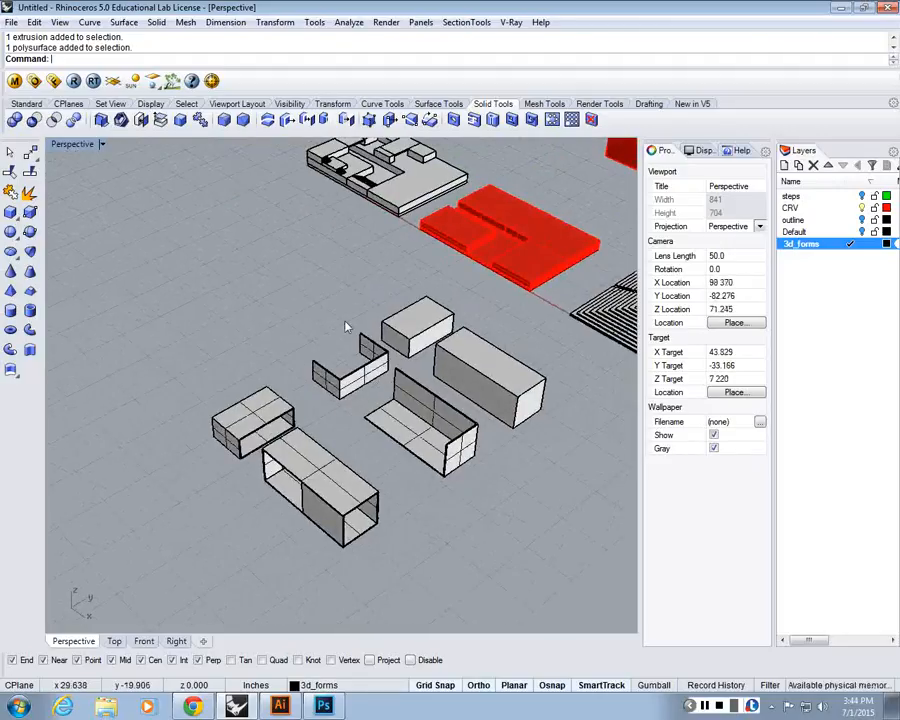
scroll(345, 327, up, 3)
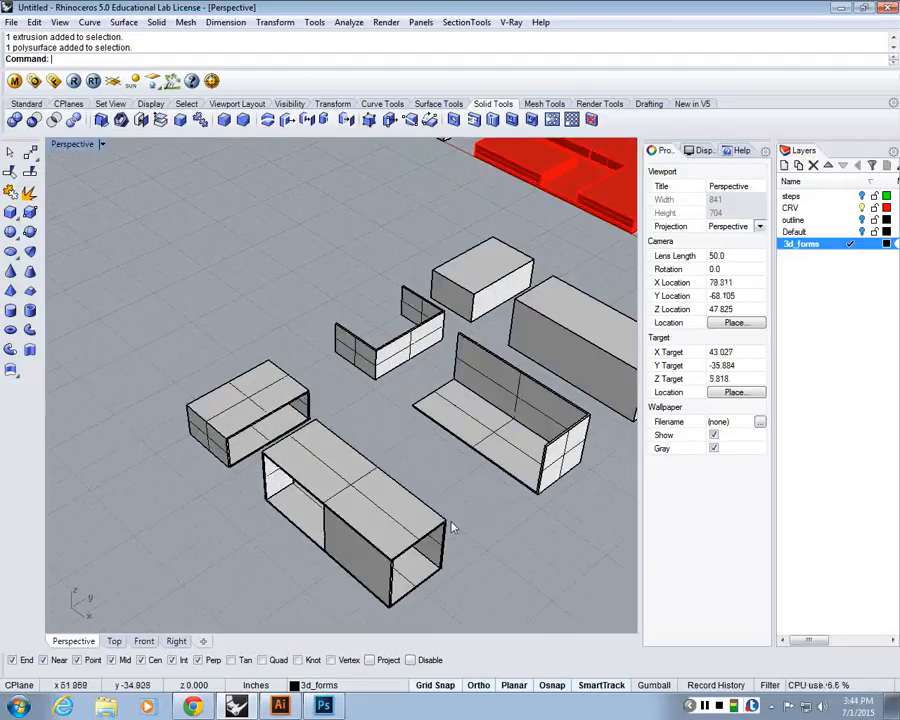
scroll(247, 408, down, 5)
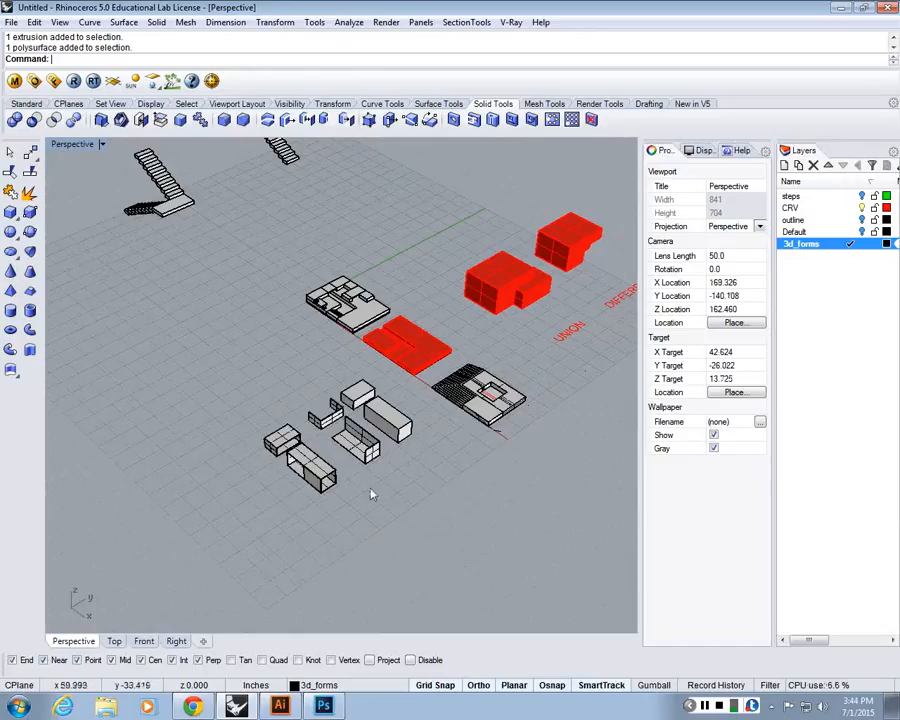
- Shell the back row's long block, removing its bottom and one end face
scroll(387, 374, up, 5)
text(Sn)
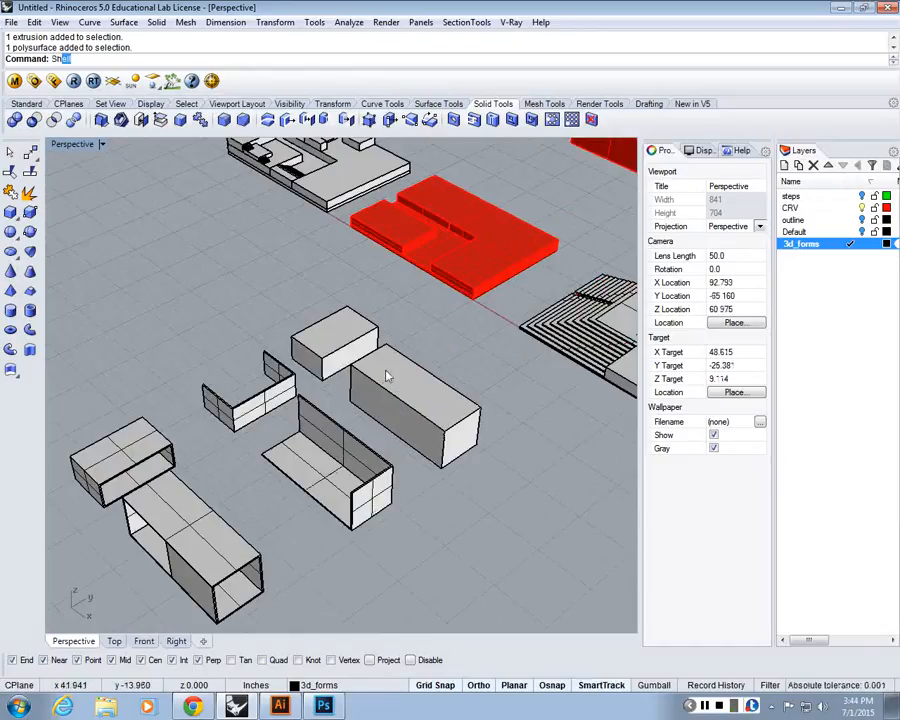
key(Return)
scroll(388, 376, up, 4)
click(482, 453)
right_drag(482, 453, 426, 488)
key(Return)
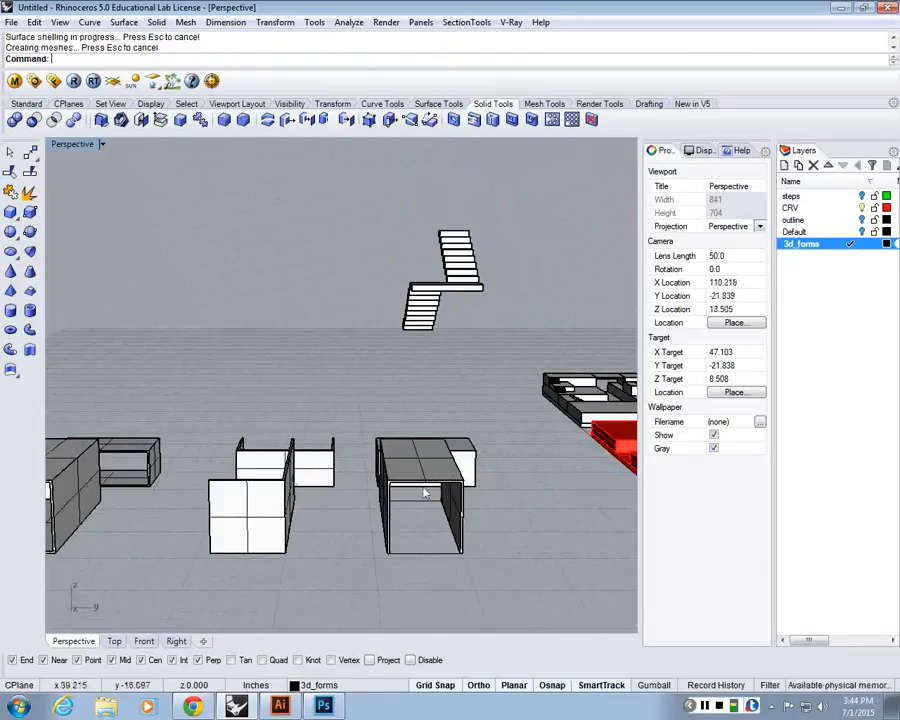
- Draw a box crossing the back long block's side wall near its open end, with its height equal to its width
right_drag(376, 517, 181, 382)
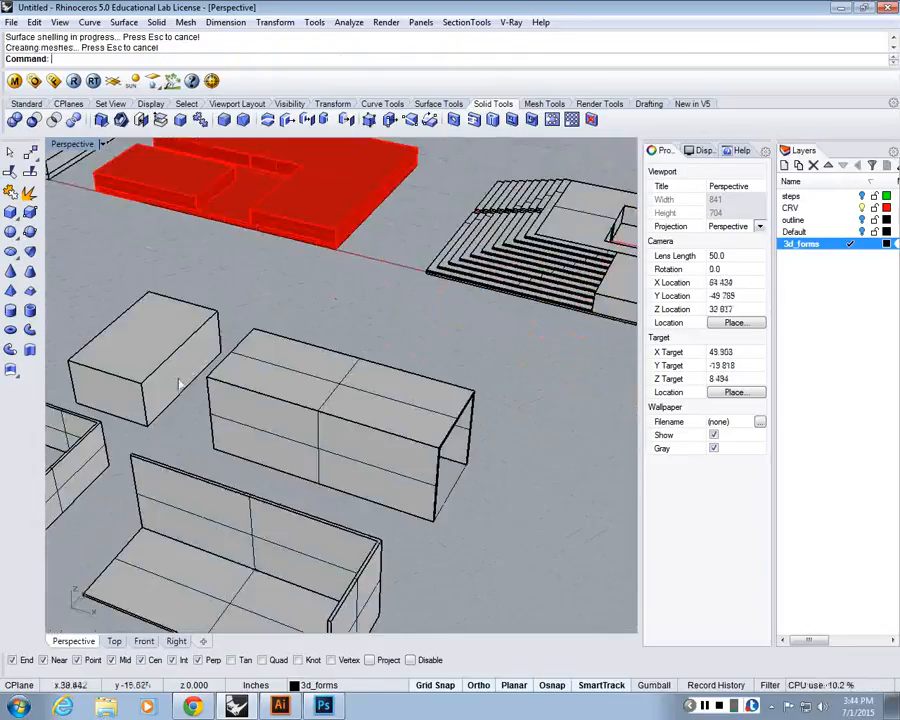
click(10, 213)
scroll(342, 491, up, 4)
right_drag(342, 491, 336, 512)
click(326, 508)
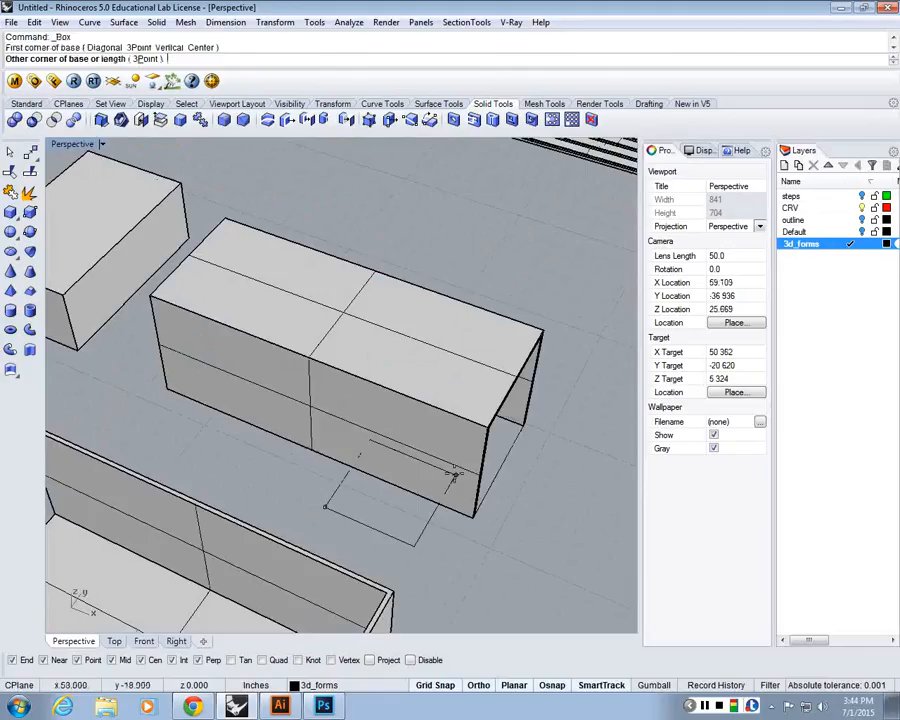
click(454, 472)
key(Return)
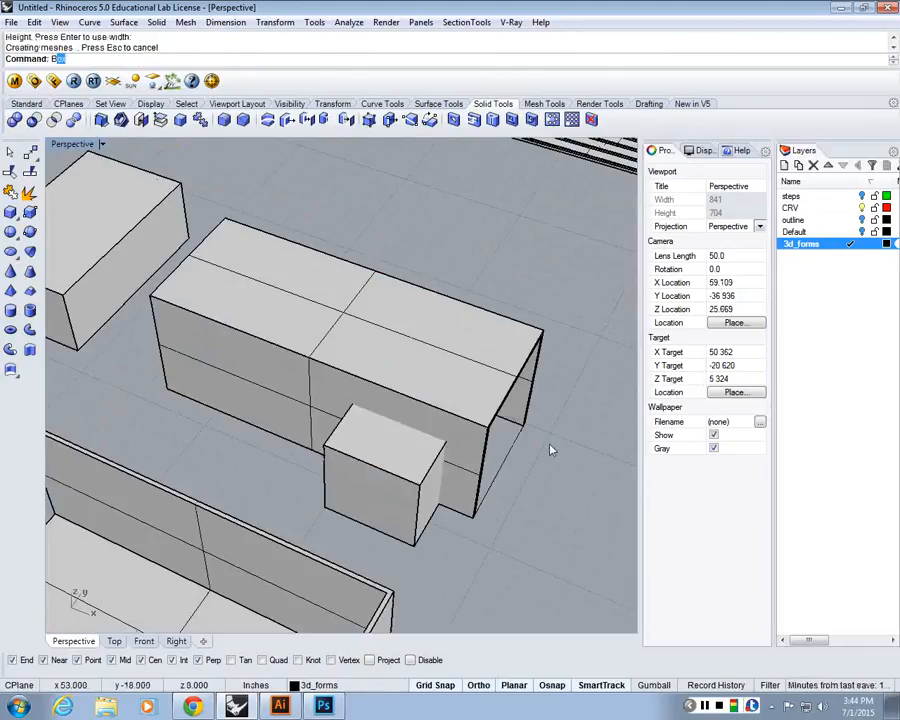
- Subtract the crossing box from the back long shelled block with Boolean Difference, cutting an opening in its side wall
text(BooleanDifference)
key(Return)
click(456, 445)
key(Return)
click(357, 452)
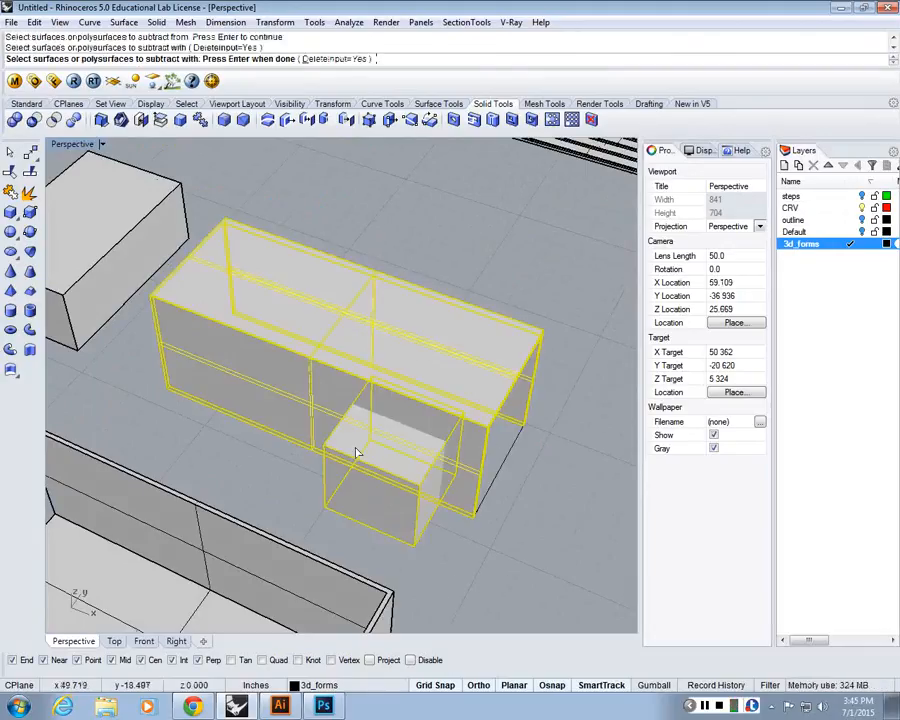
key(Return)
- Draw a tall box on the small shelled block, running from outside its short closed end to about the block's centre
right_drag(475, 545, 22, 468)
scroll(506, 483, down, 4)
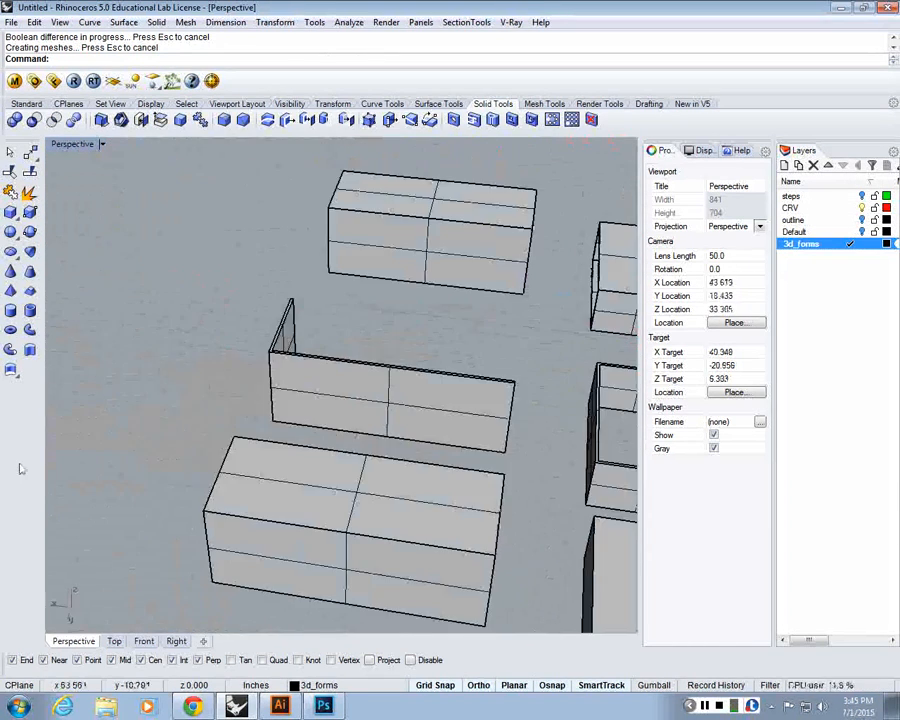
right_drag(265, 380, 183, 442)
scroll(183, 442, down, 9)
scroll(225, 442, up, 5)
right_drag(430, 400, 272, 374)
click(10, 212)
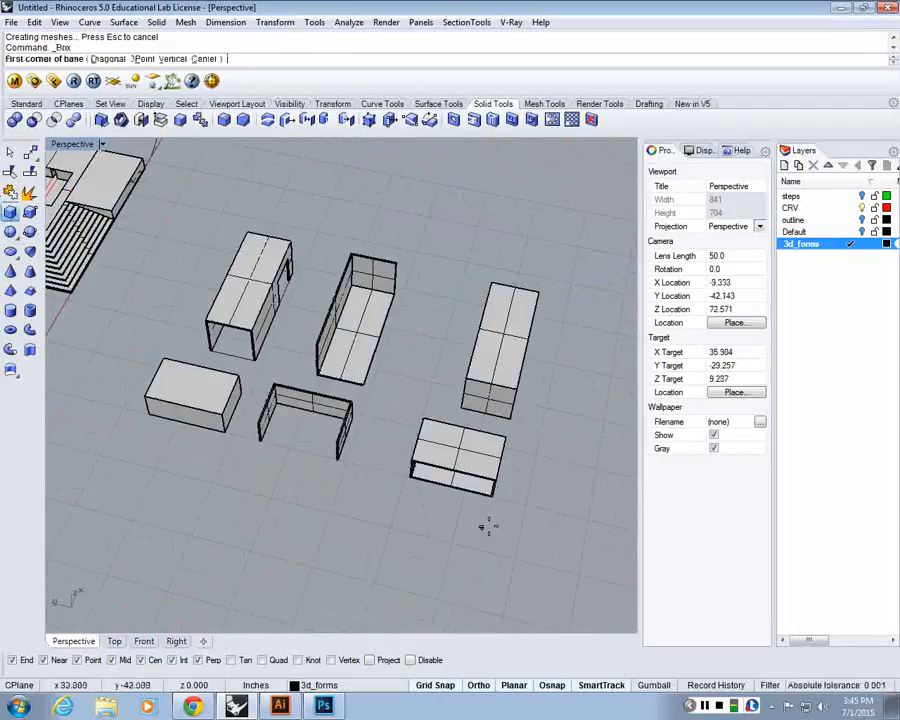
right_drag(488, 526, 354, 482)
scroll(341, 565, down, 6)
scroll(354, 482, up, 12)
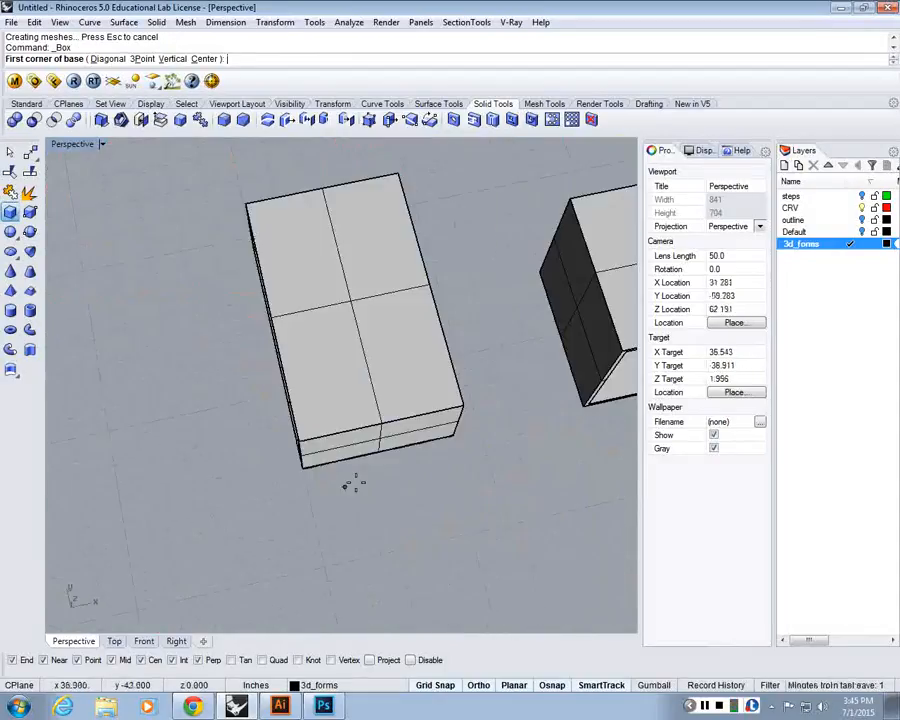
click(353, 520)
click(376, 293)
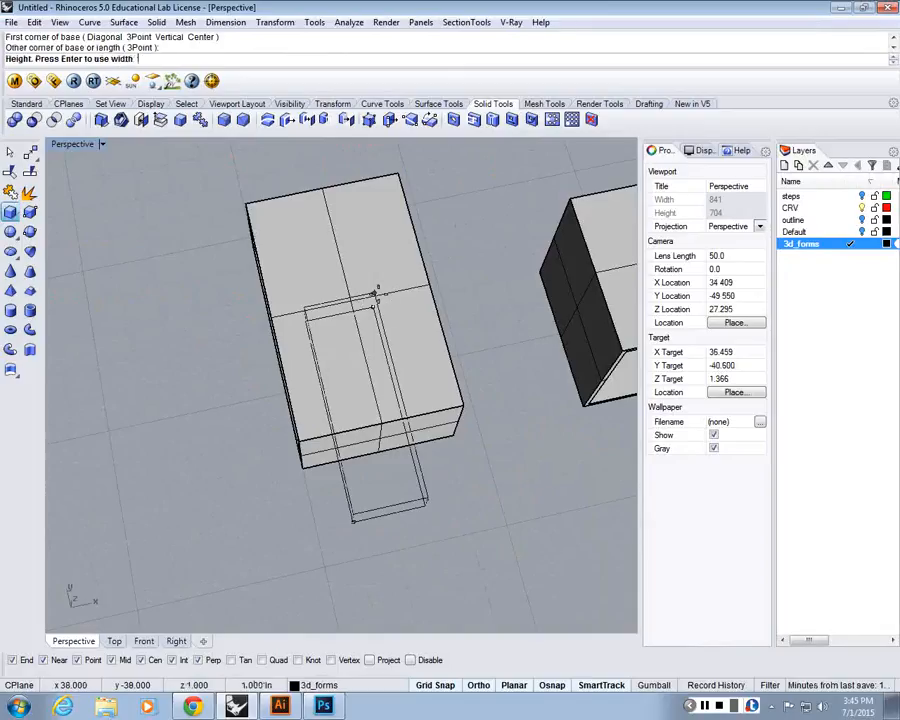
click(490, 195)
- Subtract the tall box from the small shelled block with Boolean Difference, leaving a U-shaped form
right_drag(490, 195, 300, 440)
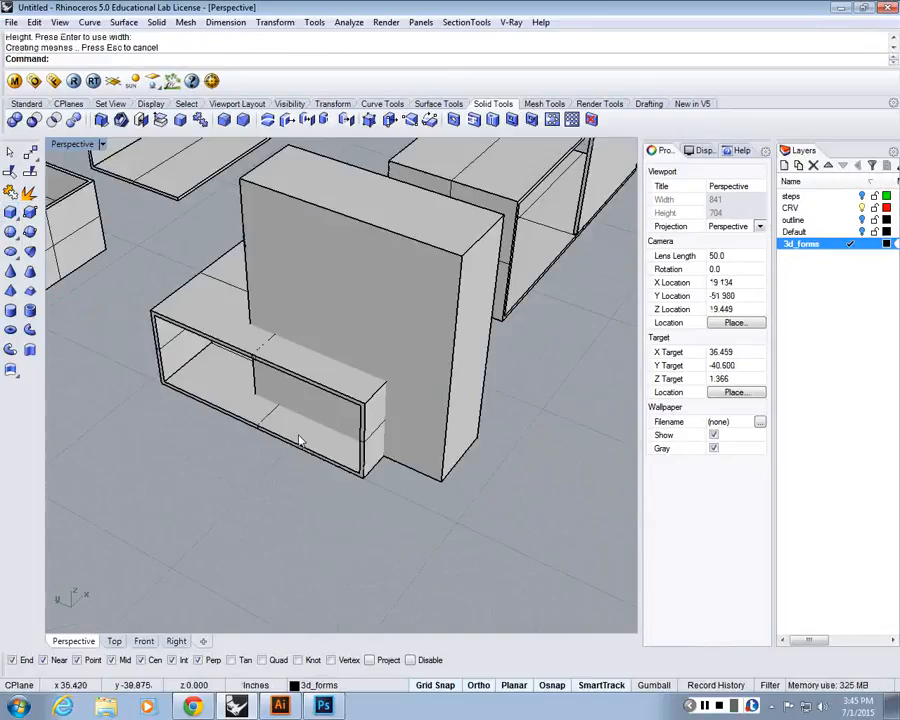
text(bd)
key(Return)
click(206, 402)
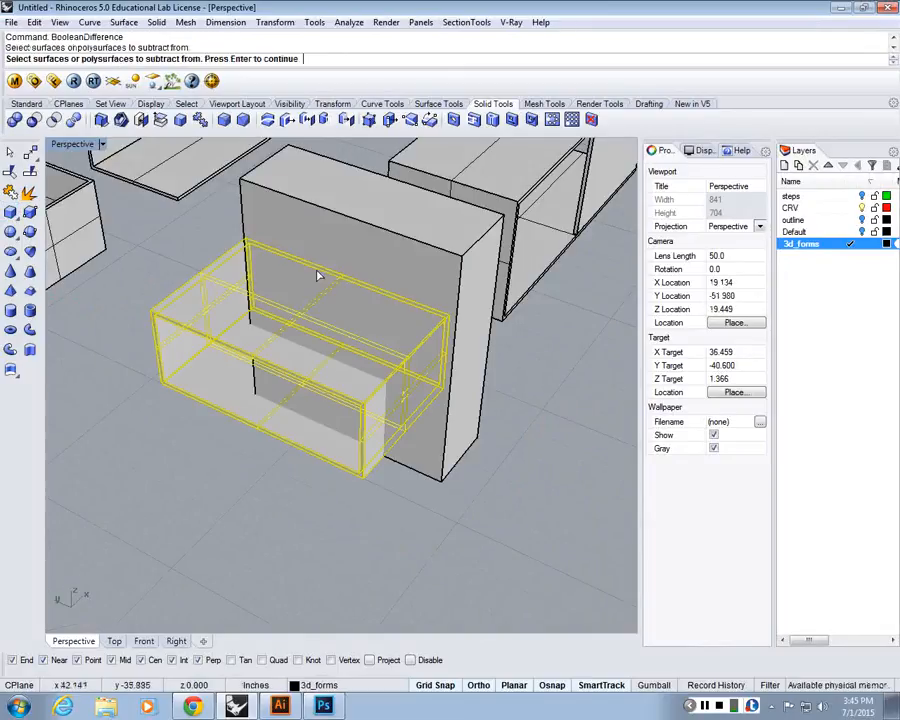
key(Return)
click(323, 265)
key(Return)
- Examine the six extruded and shelled forms from several angles alongside the stepped model
right_drag(219, 462, 627, 472)
scroll(618, 464, down, 6)
scroll(410, 420, down, 12)
scroll(416, 394, up, 8)
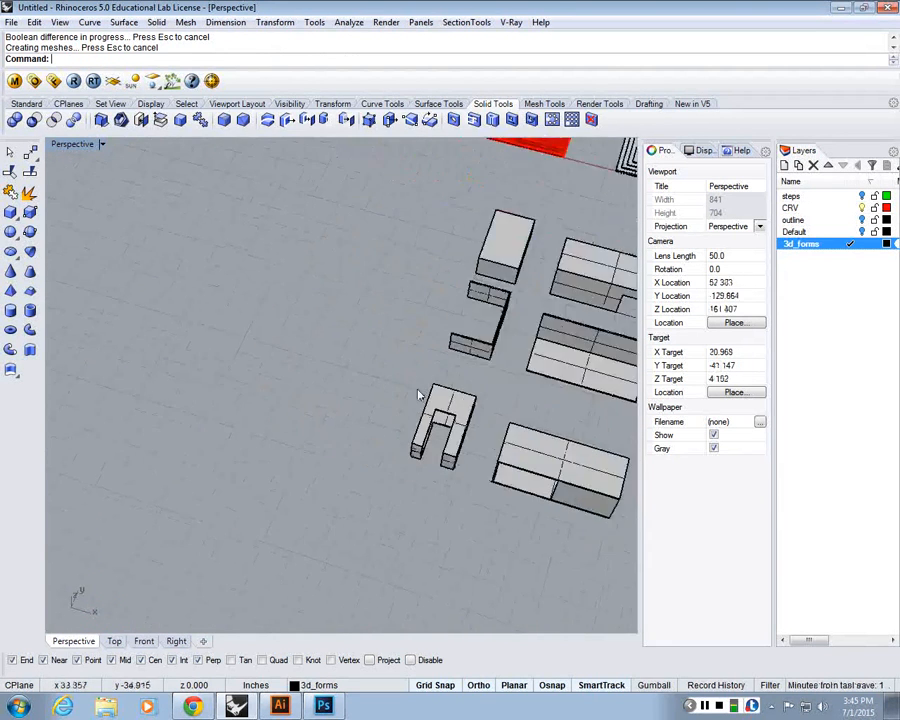
shift+right_drag(597, 325, 70, 446)
scroll(352, 424, up, 2)
scroll(394, 464, down, 5)
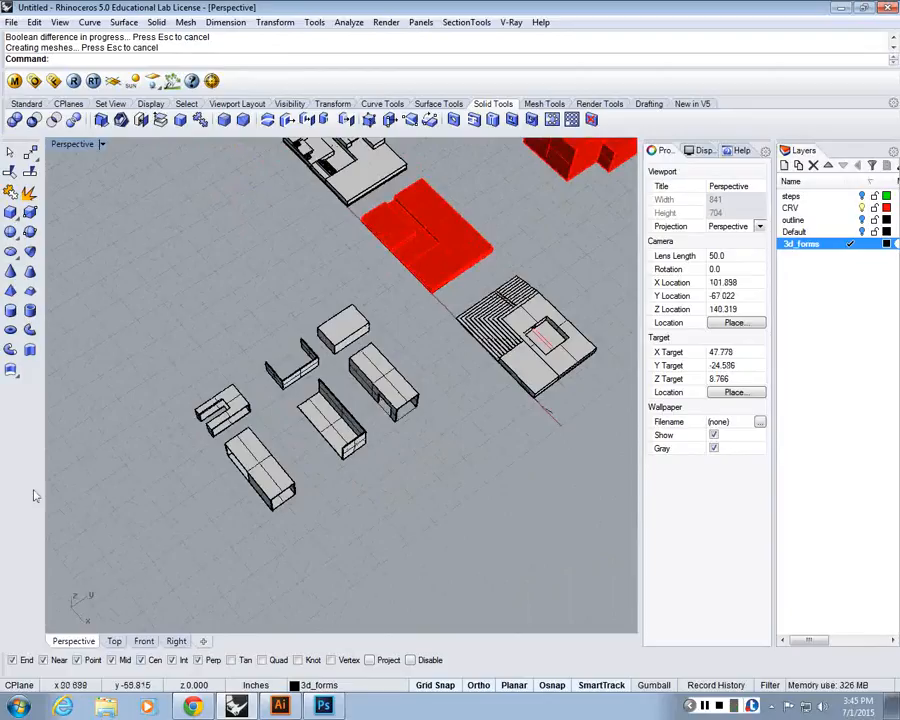
scroll(135, 390, up, 3)
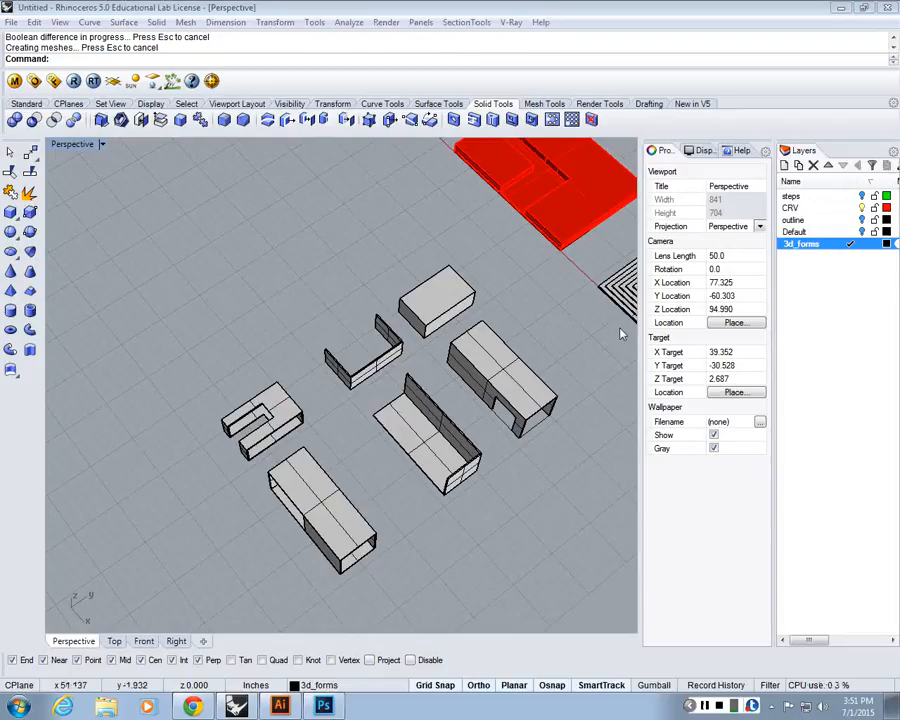
scroll(238, 207, down, 5)
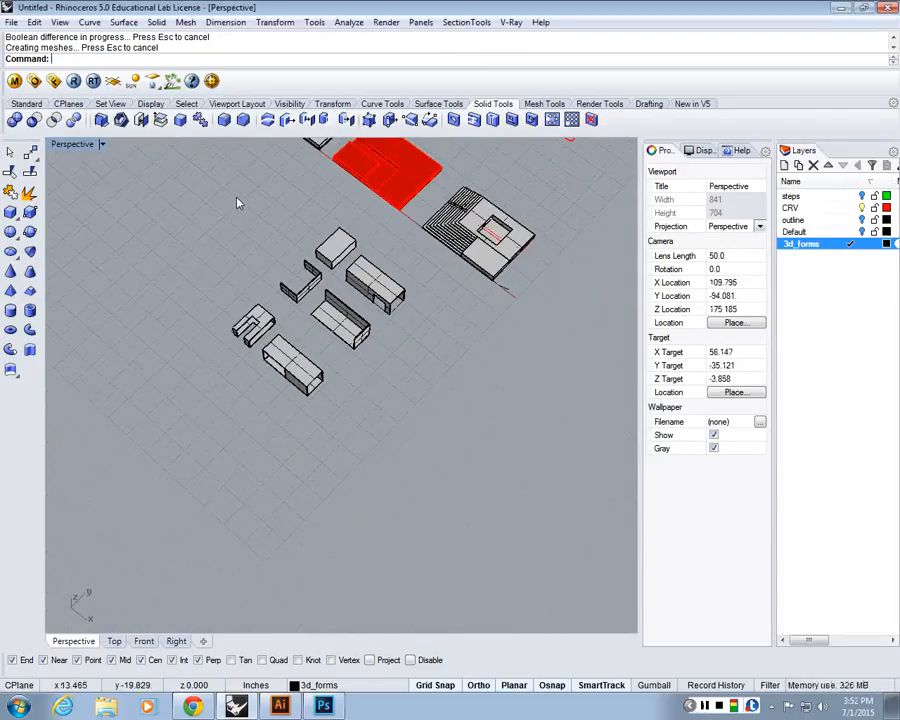
scroll(212, 186, up, 2)
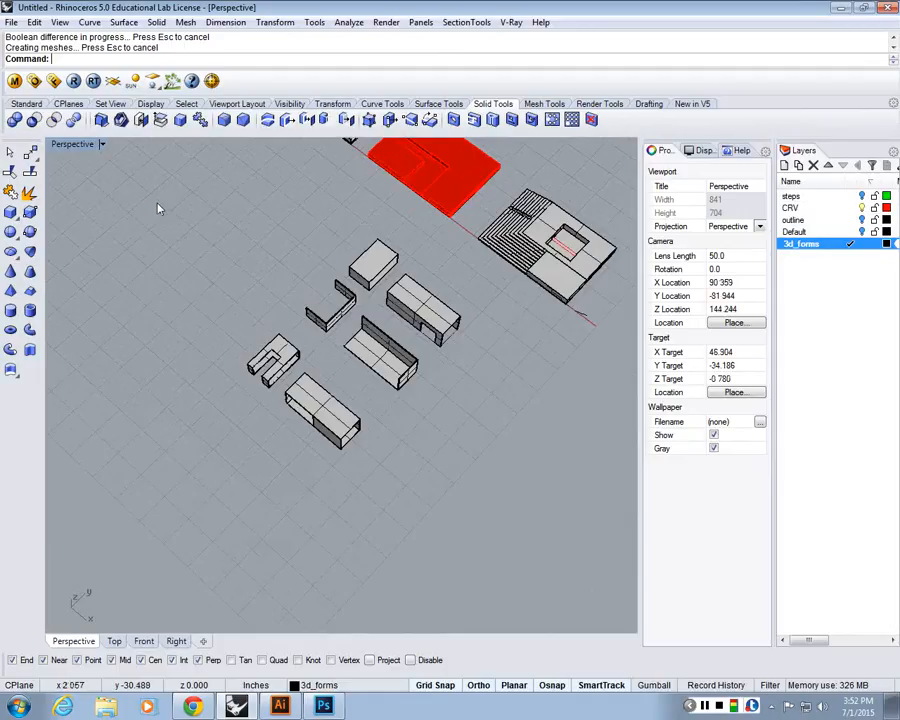
- Move the extruded block at the stepped model's front corner vertically upward by 2 inches, starting from its lower corner
scroll(436, 355, down, 8)
right_drag(436, 355, 321, 295)
scroll(497, 337, up, 14)
scroll(341, 293, up, 4)
click(297, 293)
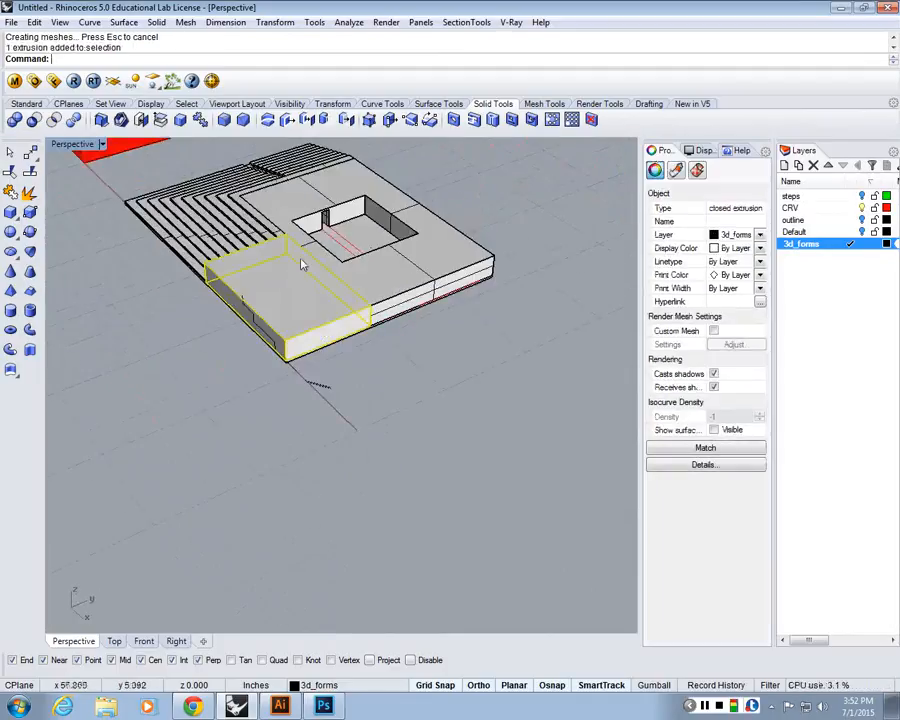
scroll(298, 262, up, 4)
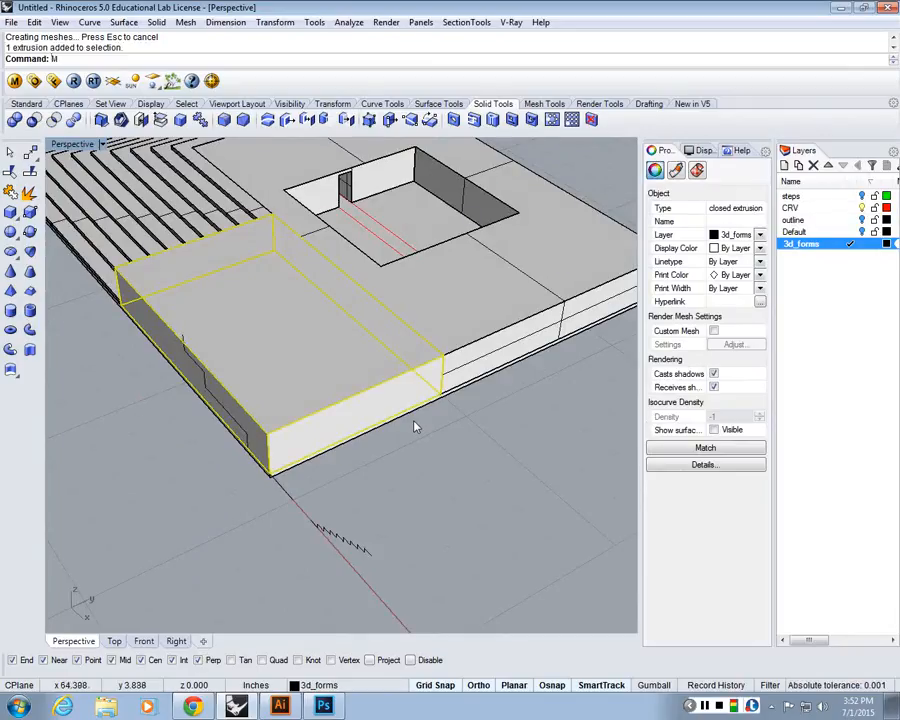
key(Return)
right_drag(187, 587, 100, 145)
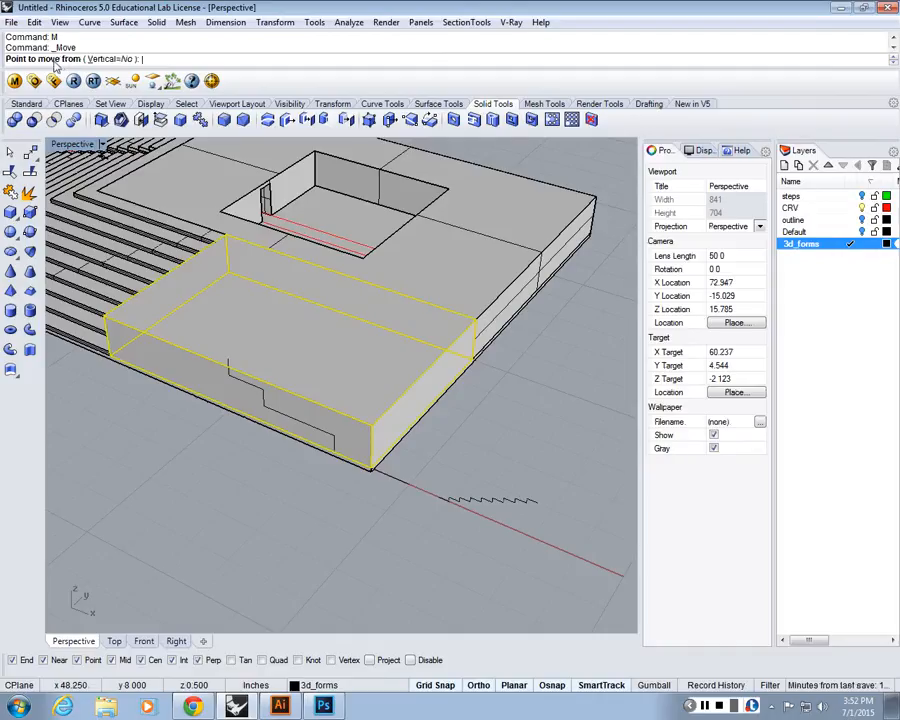
click(110, 59)
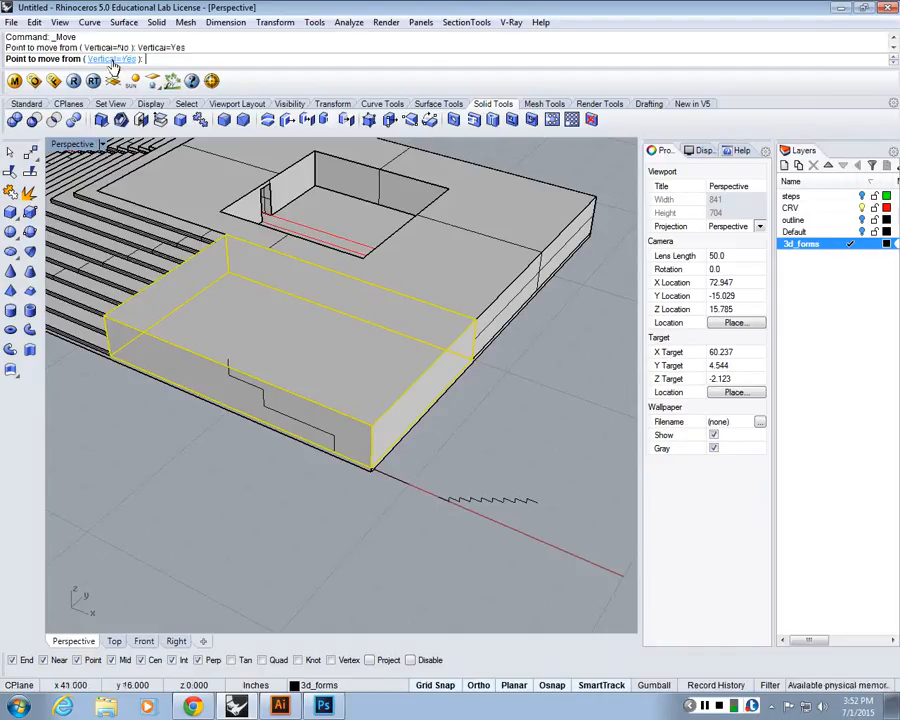
click(488, 357)
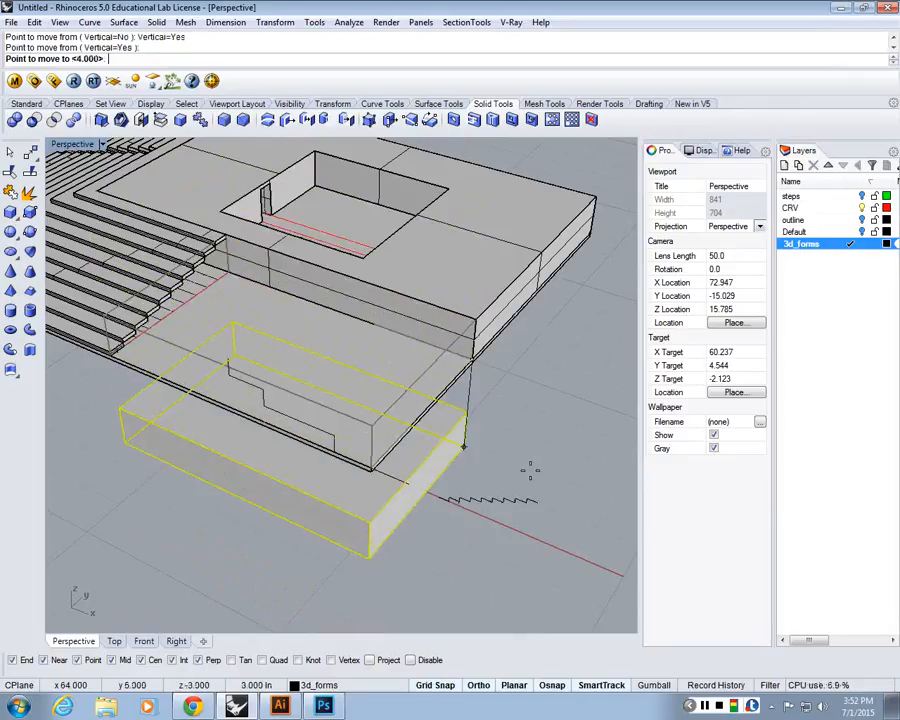
scroll(530, 470, down, 5)
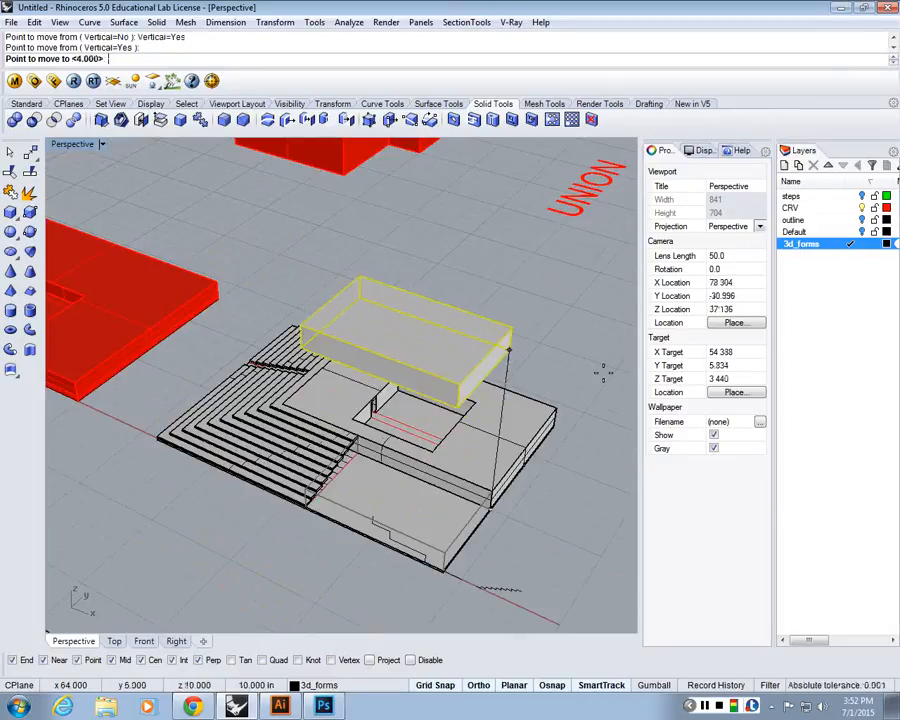
text(2)
key(Return)
right_drag(603, 380, 526, 468)
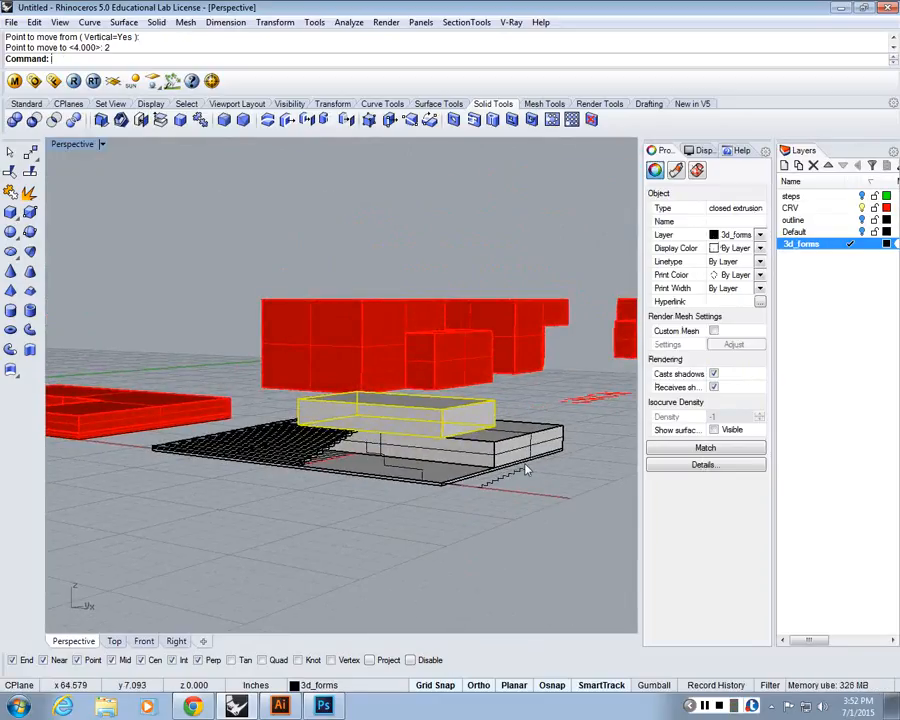
- Undo the corner block's vertical move and deselect the block
key(ctrl+z)
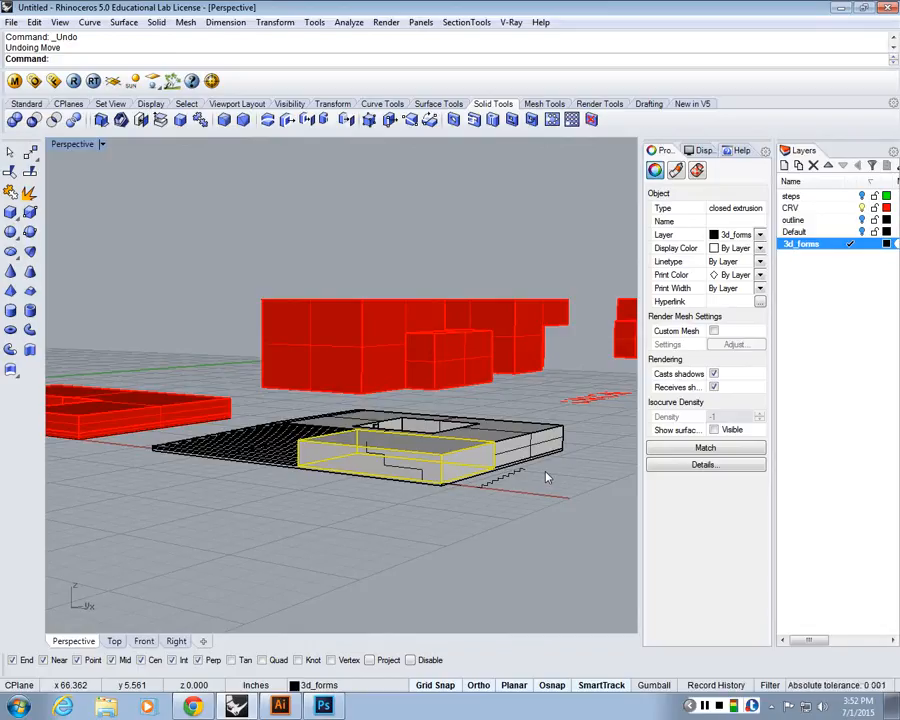
scroll(516, 457, down, 5)
right_drag(480, 410, 343, 491)
scroll(343, 491, down, 5)
click(346, 495)
scroll(338, 460, up, 7)
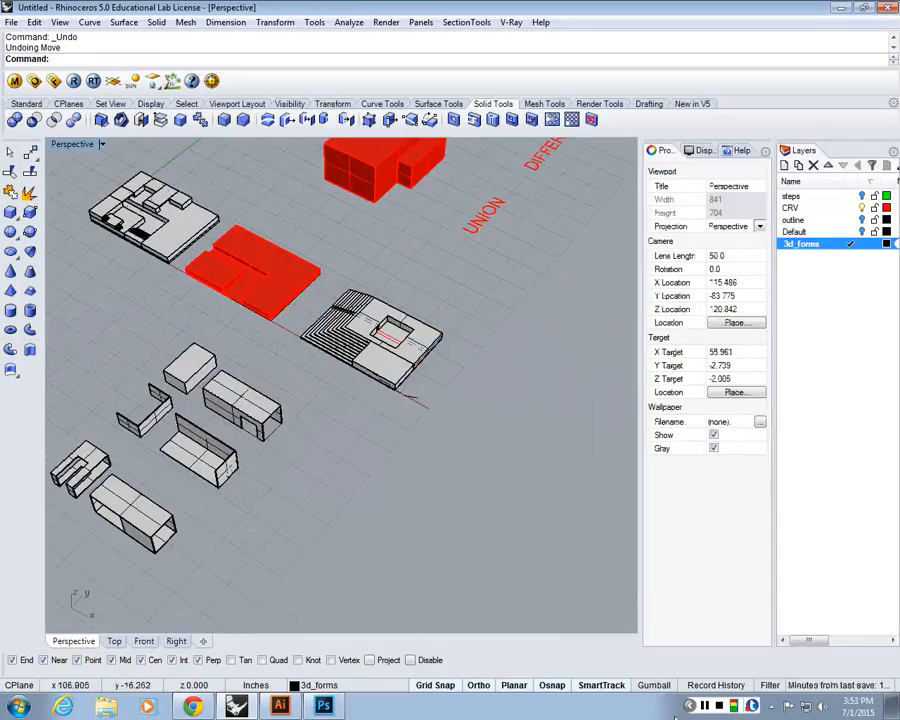
- Try to move the stepped model's corner block vertically from its lower corner, using the Move command's Vertical option
click(705, 705)
click(500, 573)
text(move)
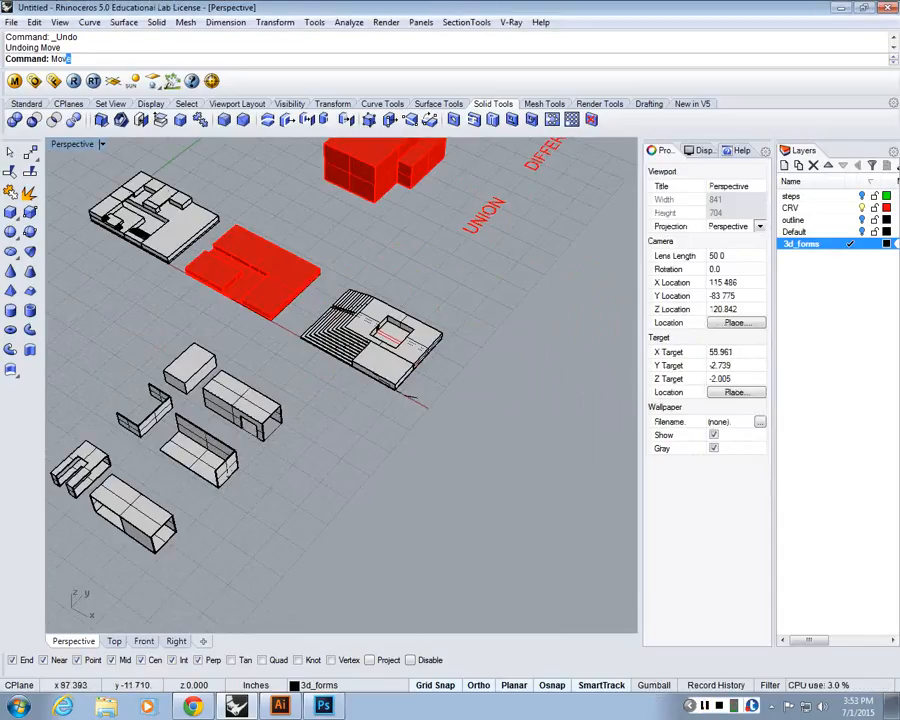
key(Return)
scroll(408, 362, up, 2)
scroll(408, 362, up, 3)
click(416, 414)
scroll(416, 414, down, 4)
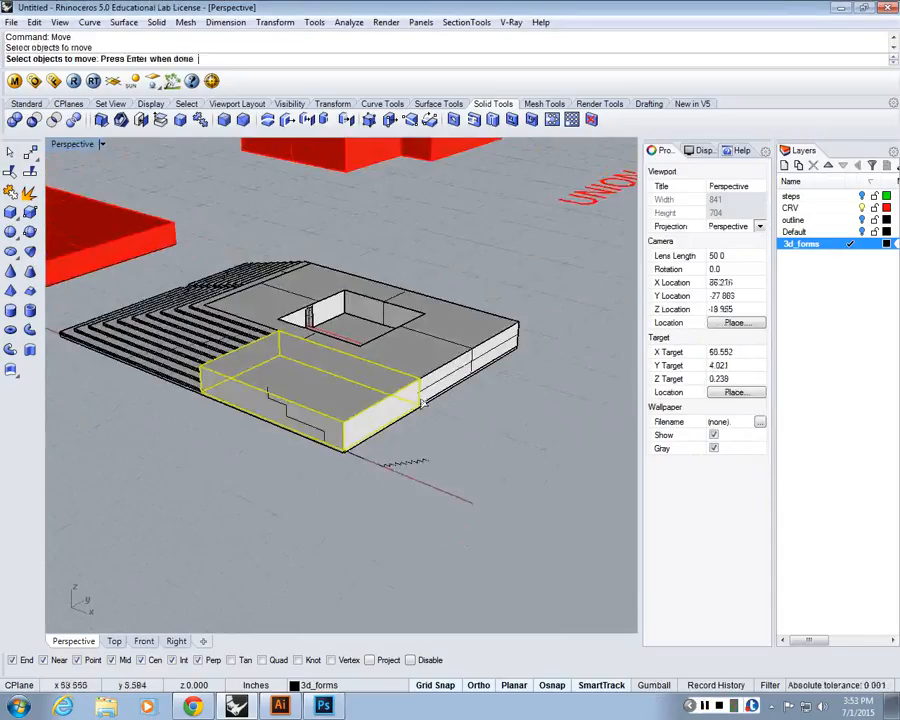
key(Return)
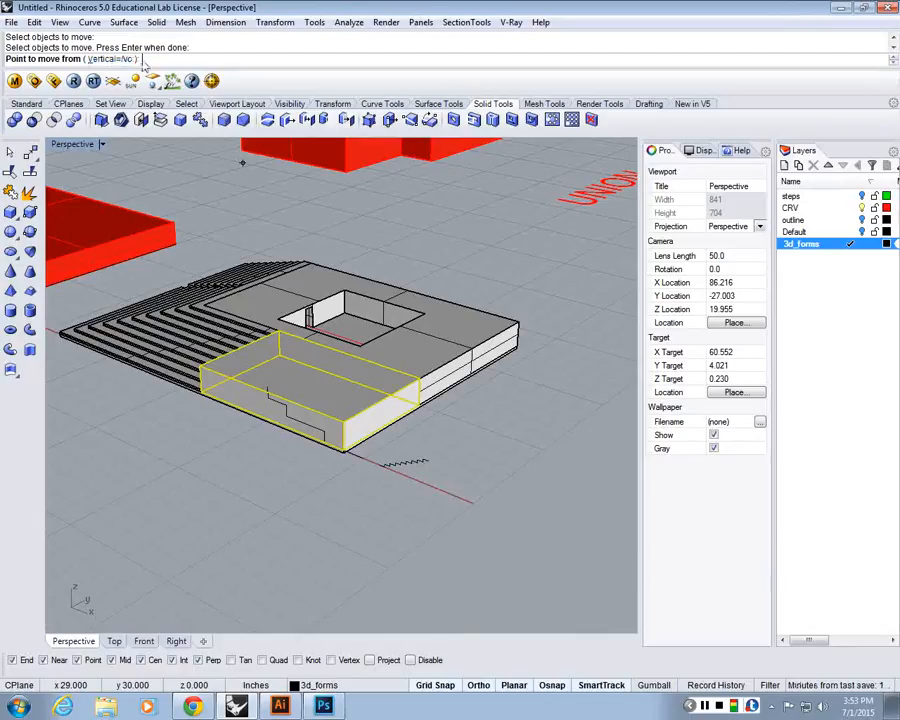
click(124, 60)
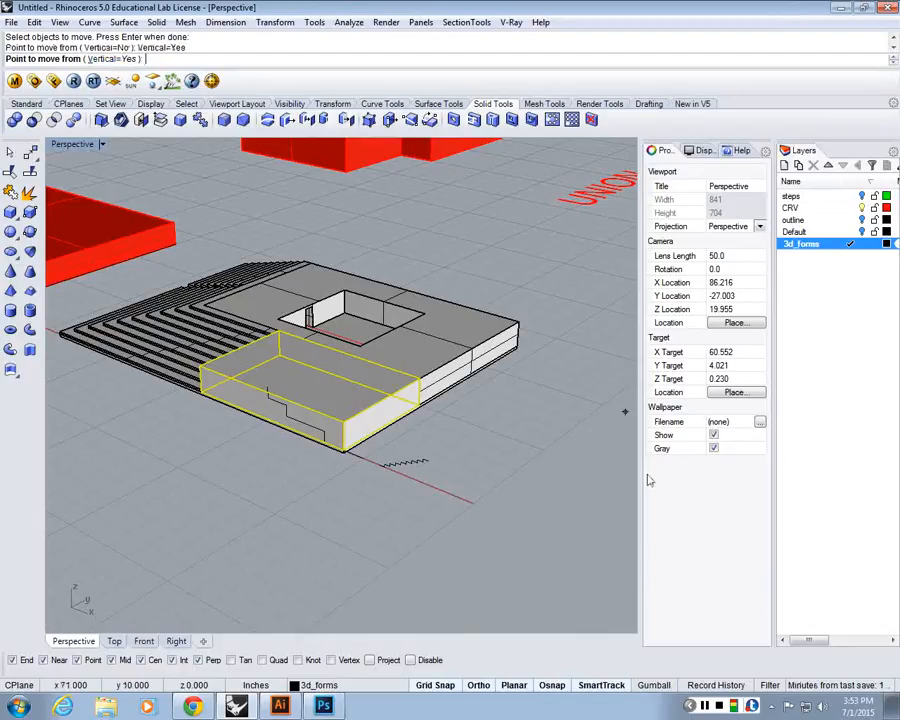
click(416, 404)
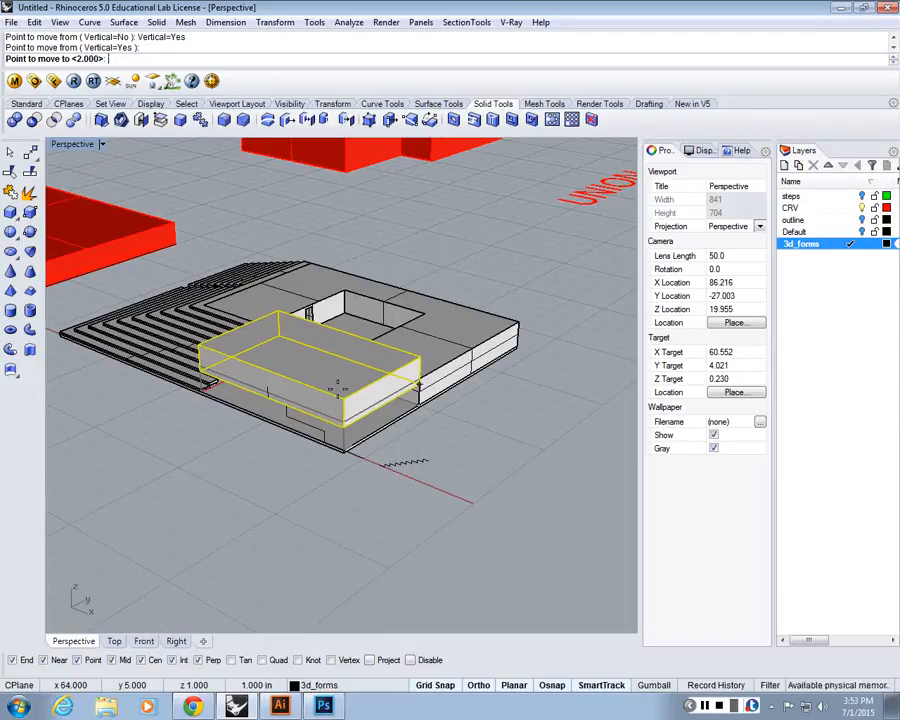
scroll(338, 390, down, 5)
click(338, 391)
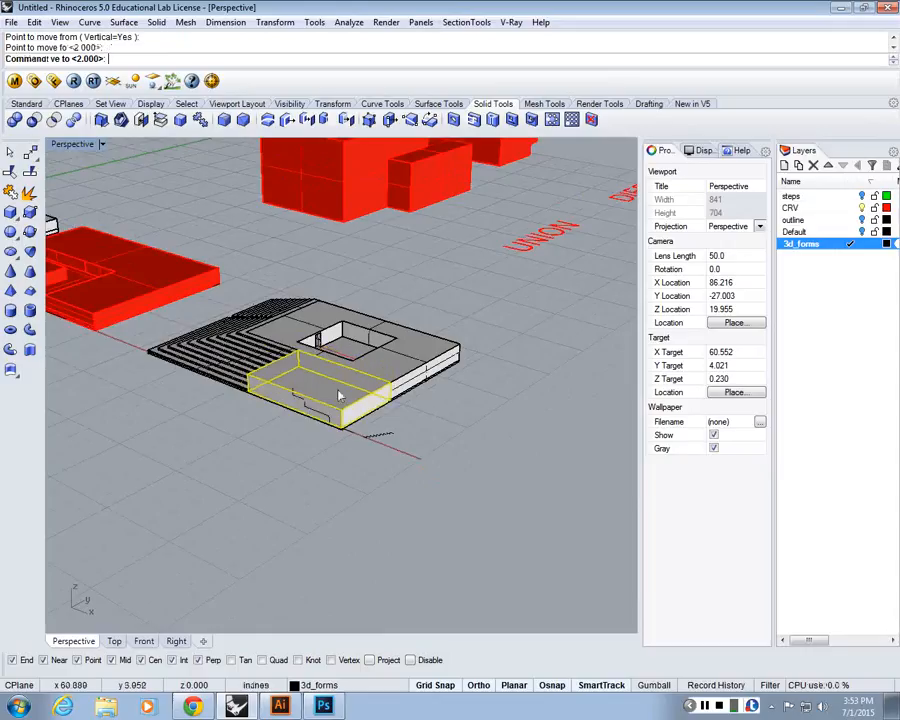
scroll(440, 412, down, 5)
click(706, 707)
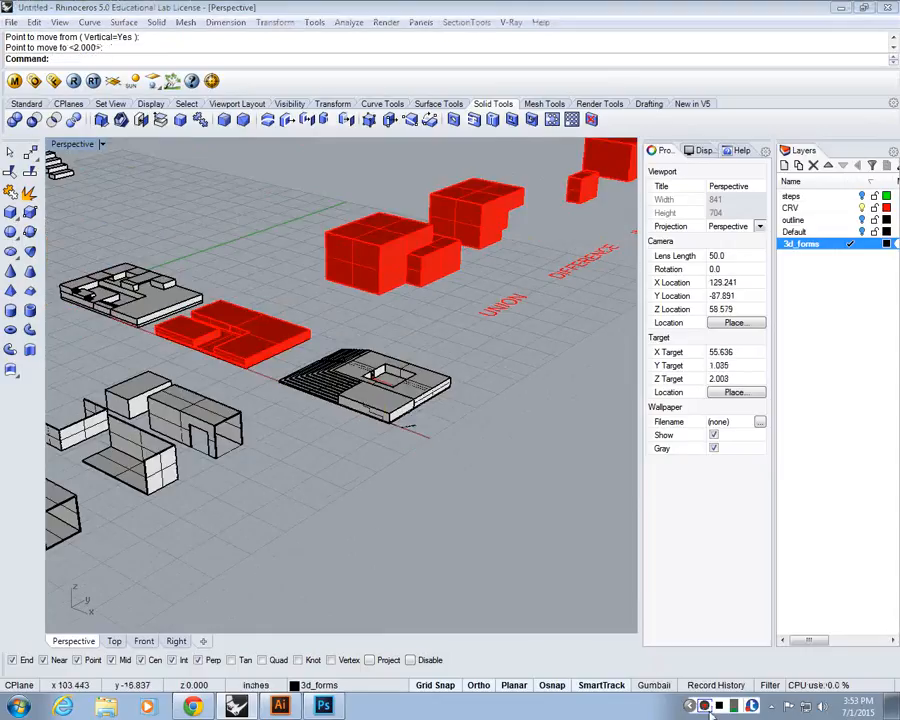